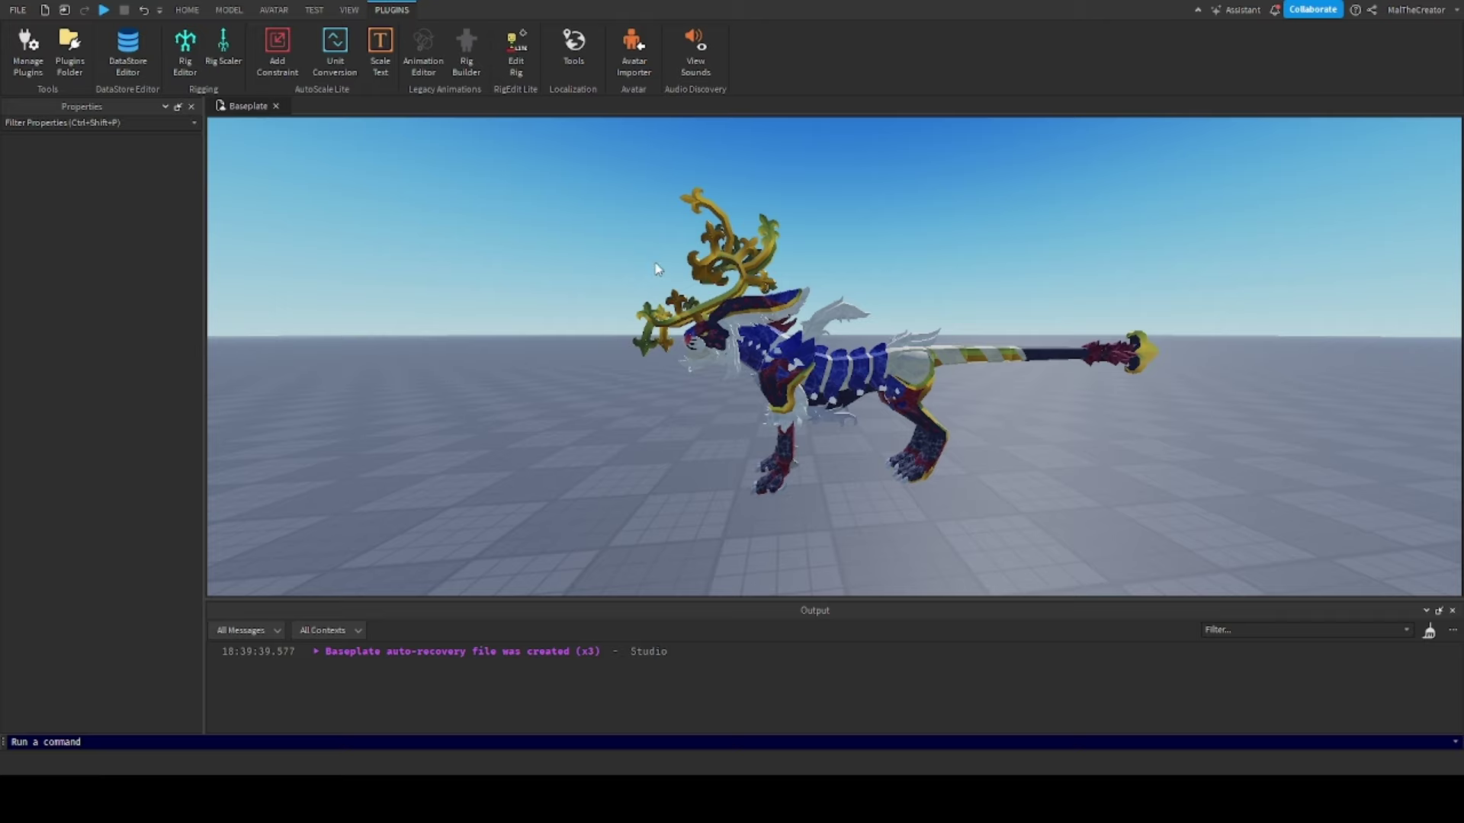
# Select all of the HeadS mesh pieces that make up the creature's head details and antlers
pyautogui.hotkey('ctrl', 'z')
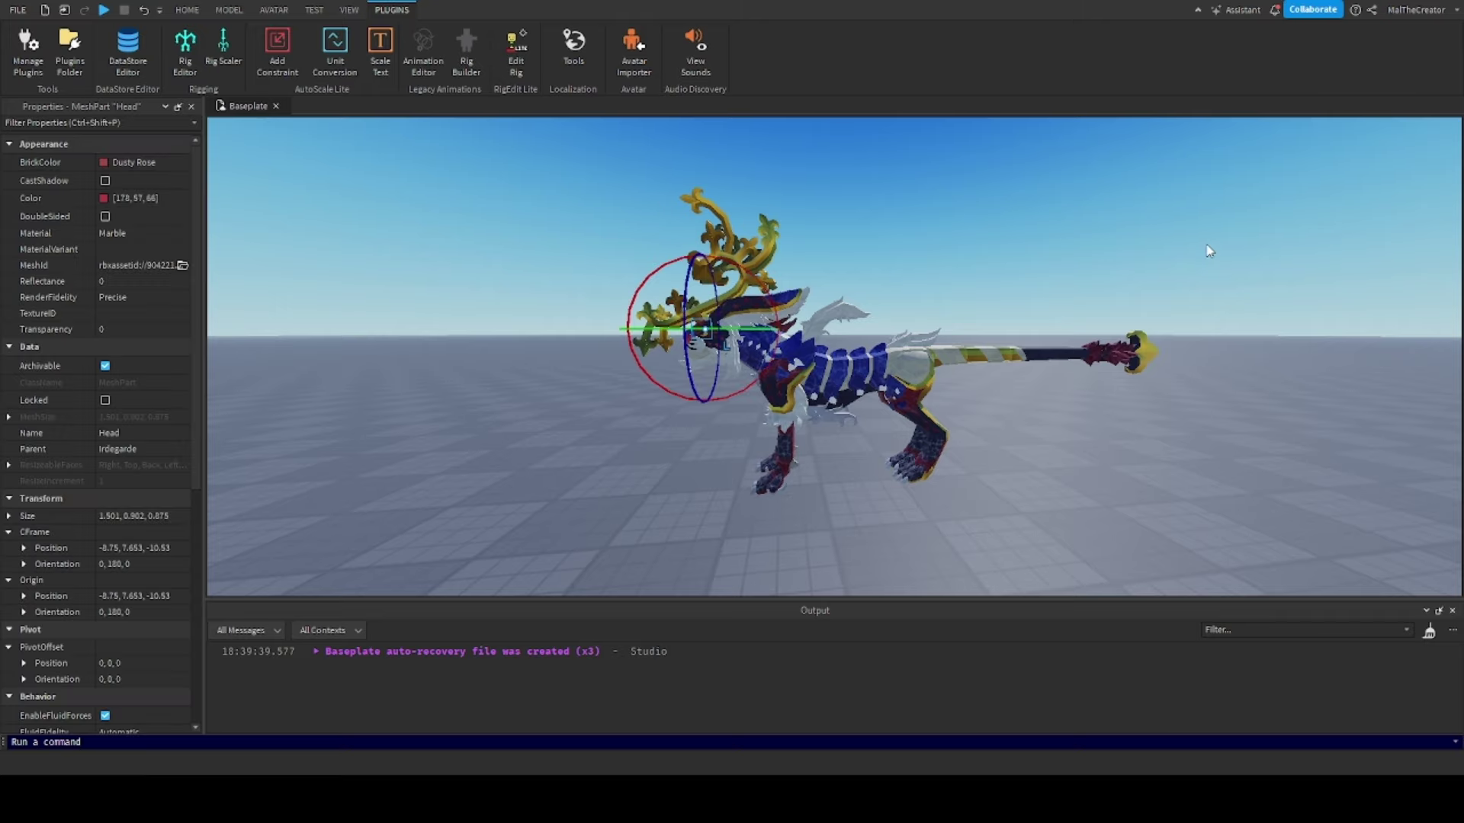
pyautogui.scroll(5, 793, 352)
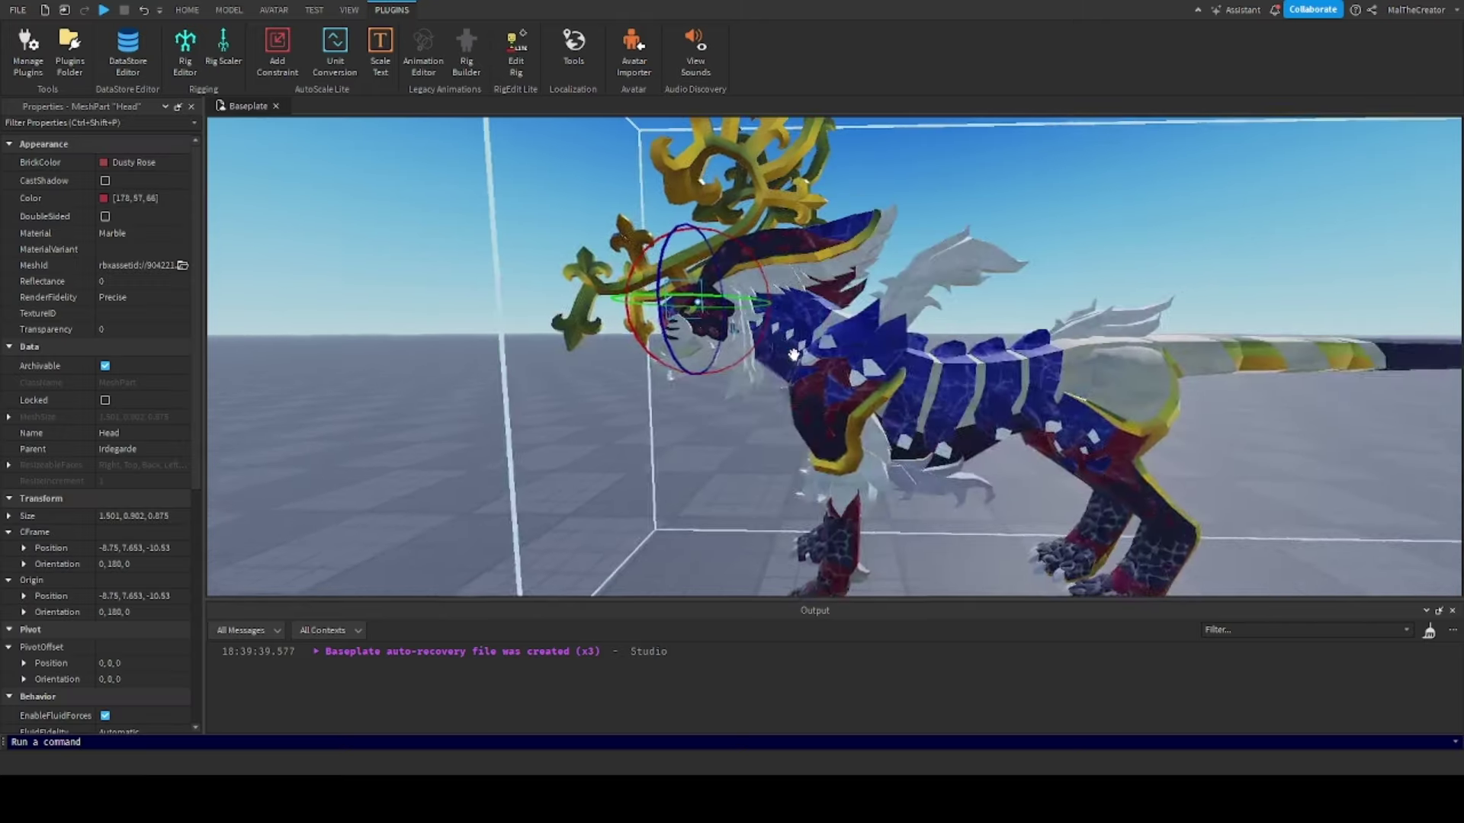
pyautogui.scroll(6, 793, 352)
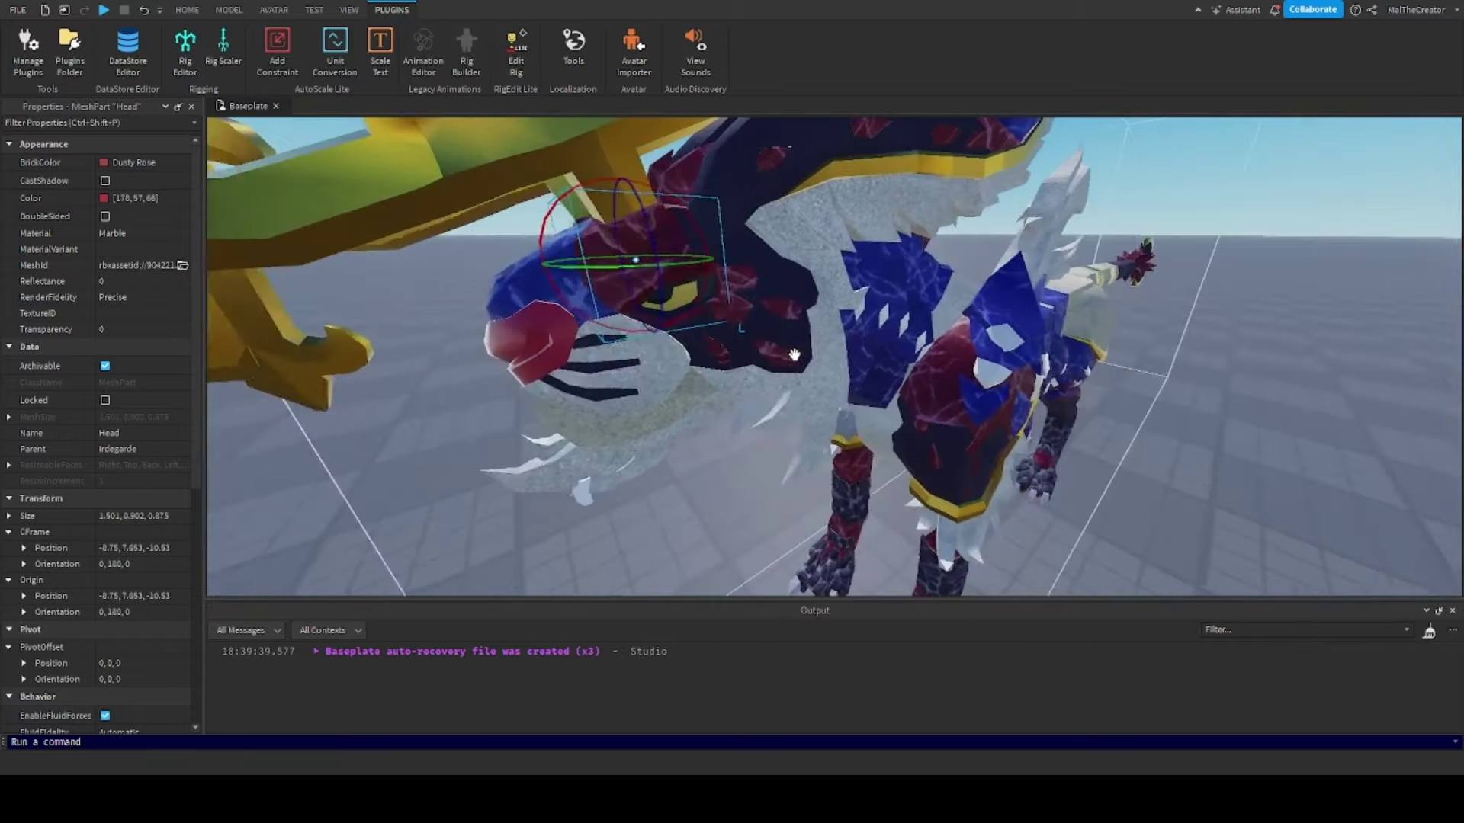
pyautogui.scroll(4, 793, 354)
pyautogui.moveTo(794, 353); pyautogui.dragTo(1051, 375, button='right')
pyautogui.click(1204, 346)
pyautogui.keyDown('shift'); pyautogui.click(1226, 592); pyautogui.keyUp('shift')
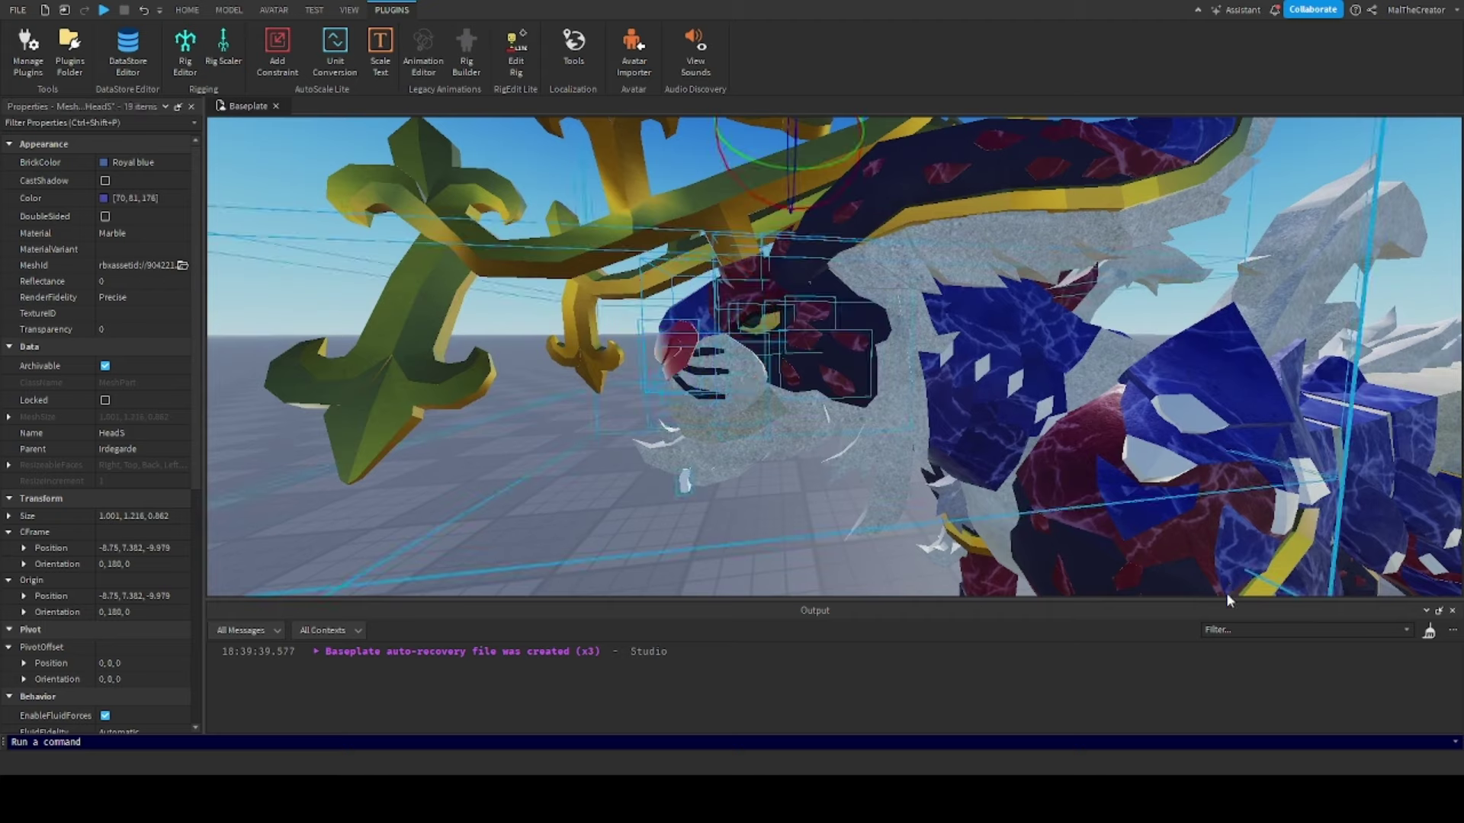
pyautogui.scroll(-5, 872, 523)
pyautogui.scroll(3, 872, 523)
pyautogui.moveTo(872, 523); pyautogui.dragTo(876, 529, button='right')
pyautogui.scroll(-2, 876, 529)
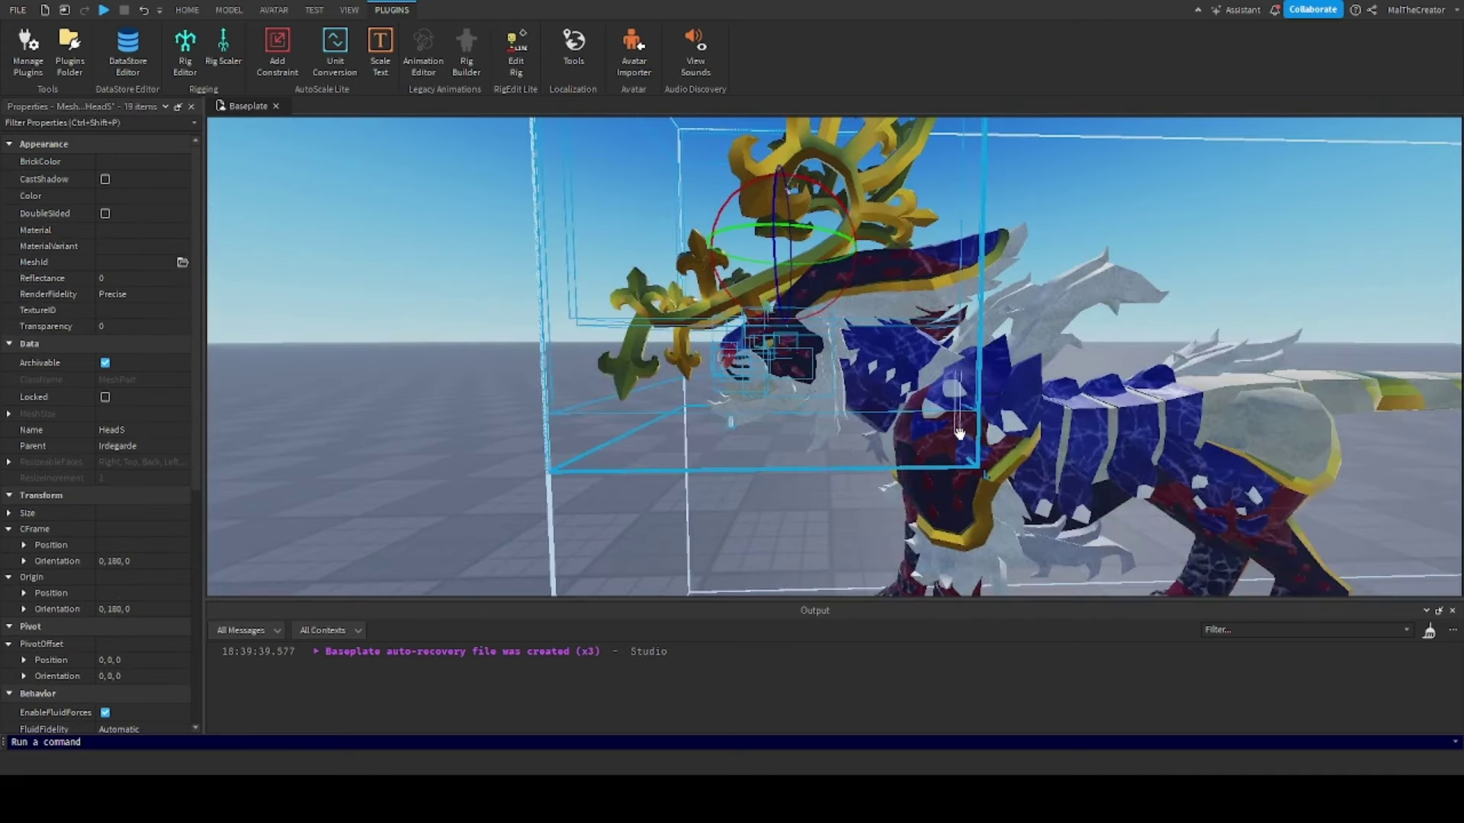
# Try moving the selected HeadS pieces straight up off the body by about 4.2 studs, and undo the move
pyautogui.click(188, 10)
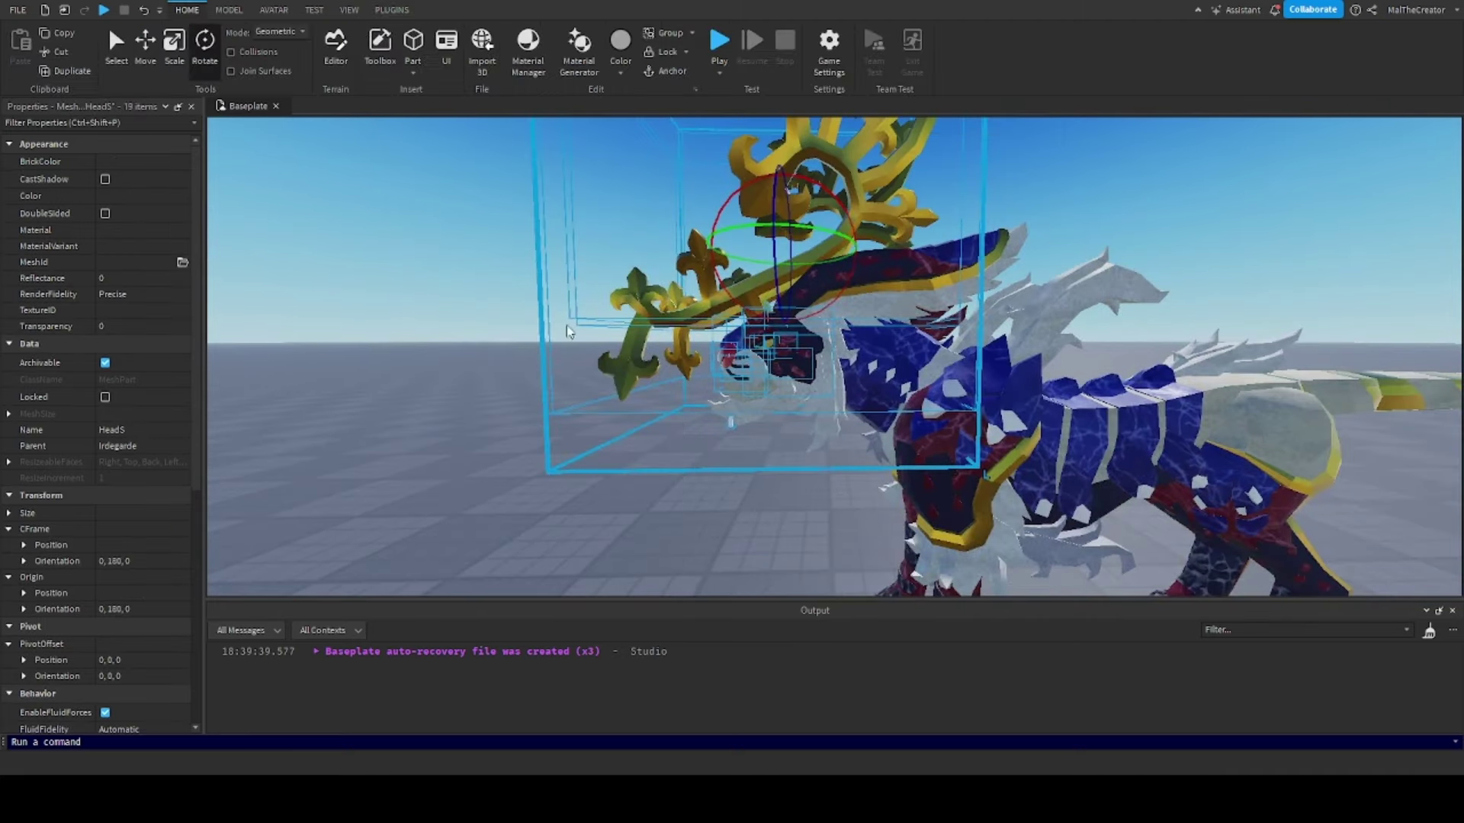
pyautogui.moveTo(567, 328); pyautogui.dragTo(564, 318, button='right')
pyautogui.click(146, 61)
pyautogui.scroll(-3, 486, 327)
pyautogui.scroll(-2, 486, 327)
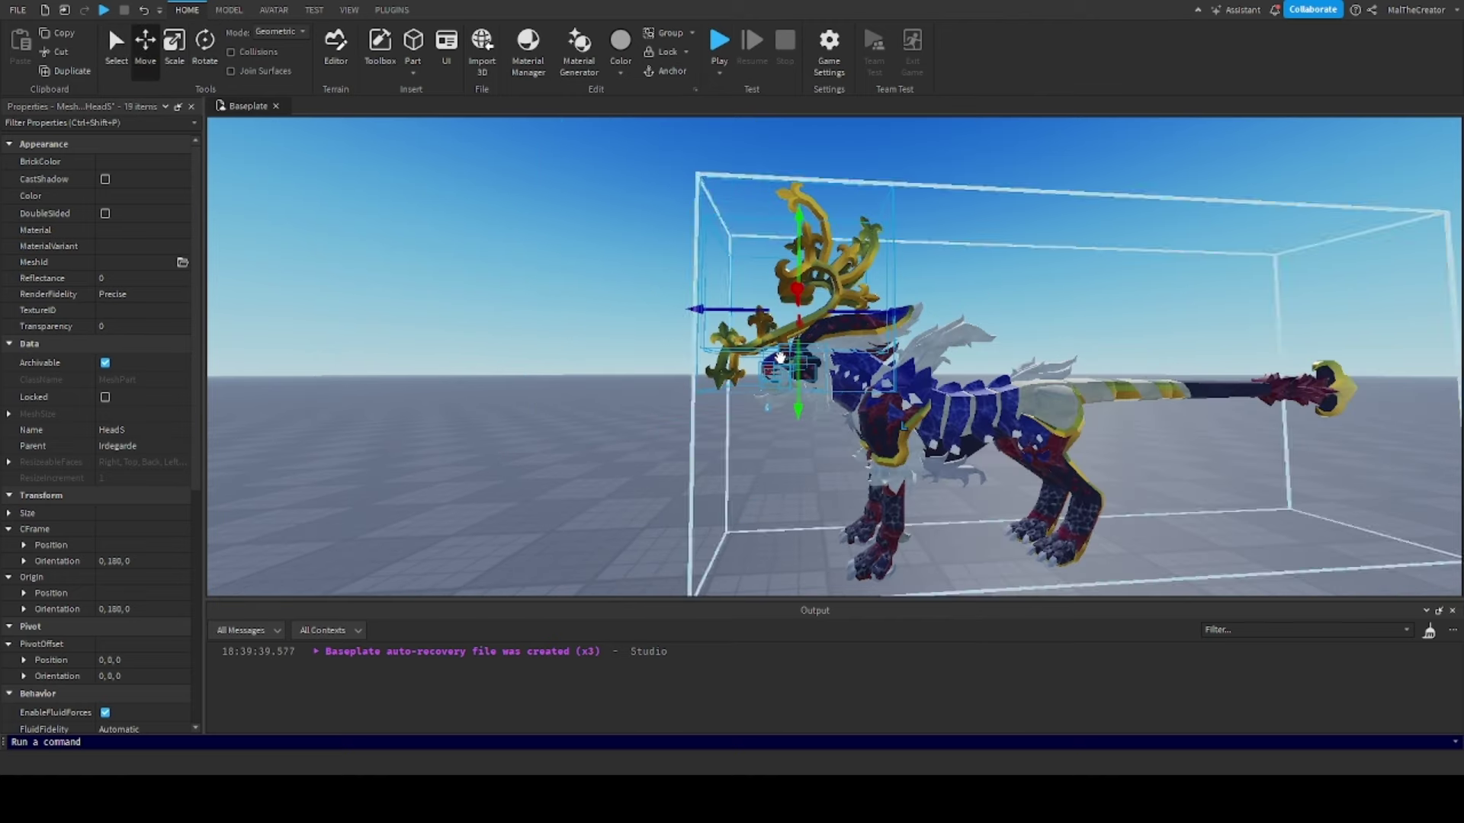
pyautogui.moveTo(798, 367); pyautogui.dragTo(801, 261)
pyautogui.scroll(4, 710, 414)
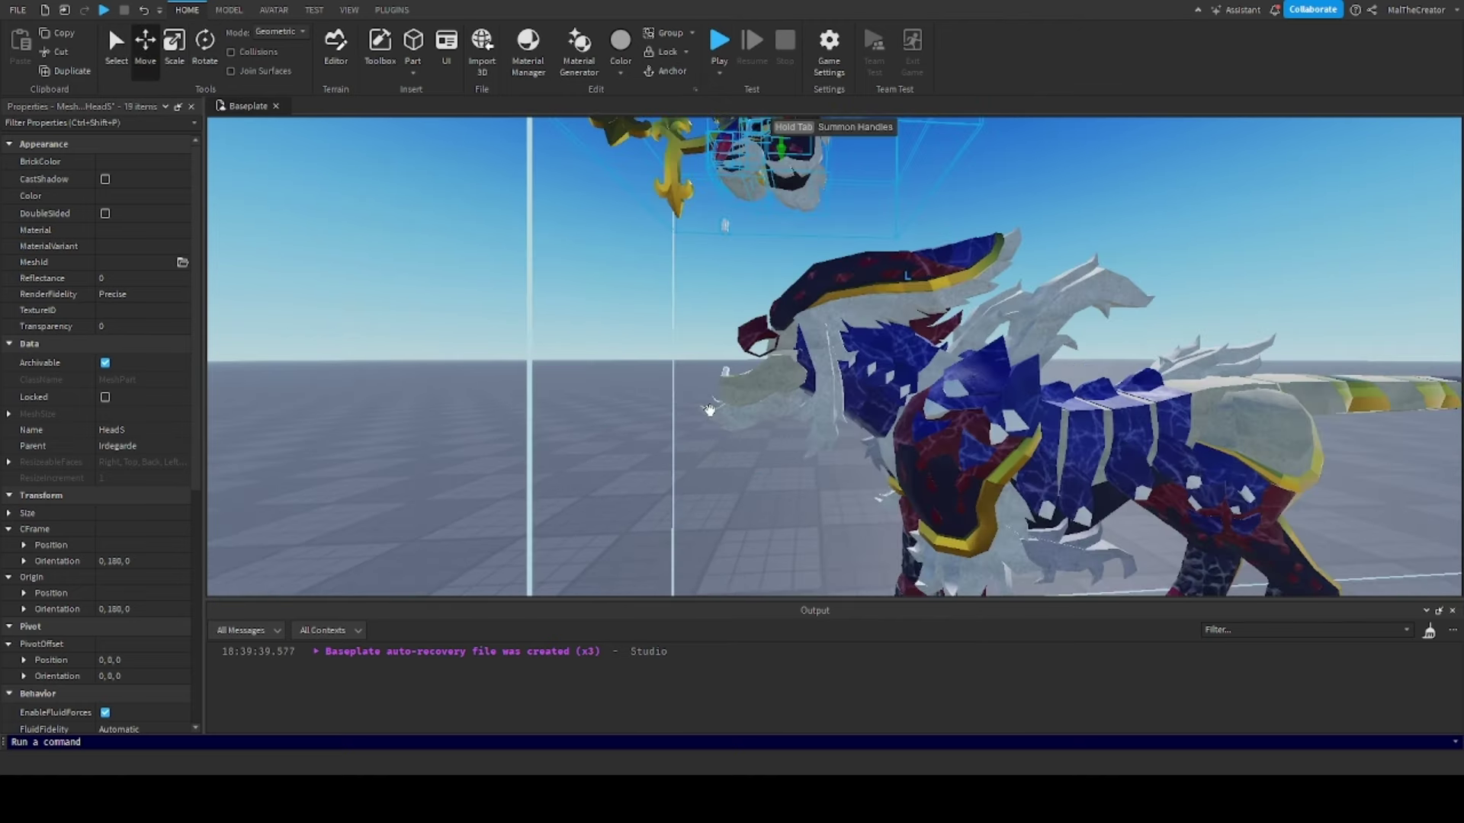
pyautogui.moveTo(709, 415); pyautogui.dragTo(712, 433, button='right')
pyautogui.scroll(-4, 711, 417)
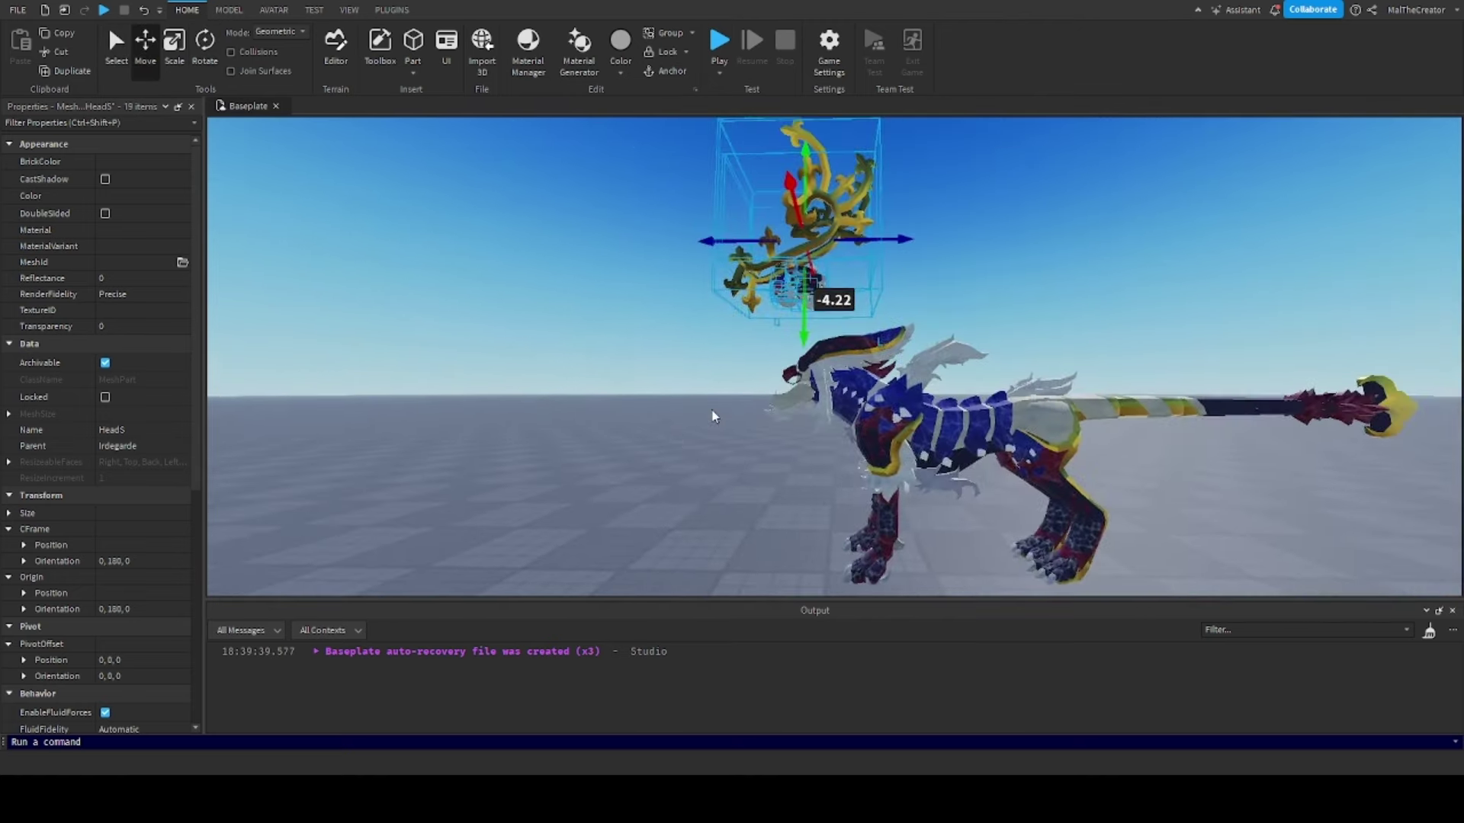
pyautogui.hotkey('ctrl', 'z')
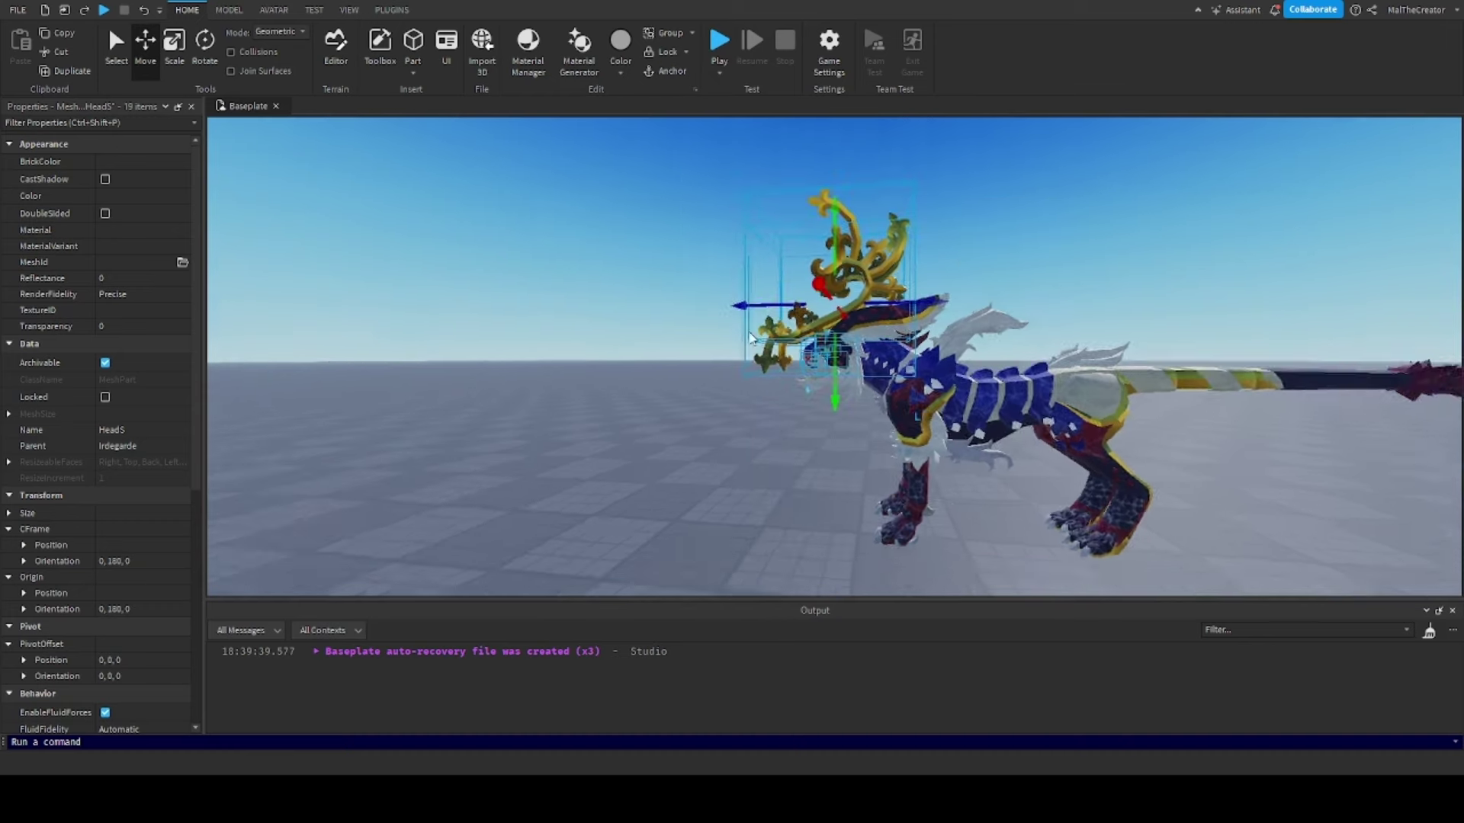
# Show the Explorer and select the creature's Jaw mesh in the model hierarchy
pyautogui.scroll(3, 712, 416)
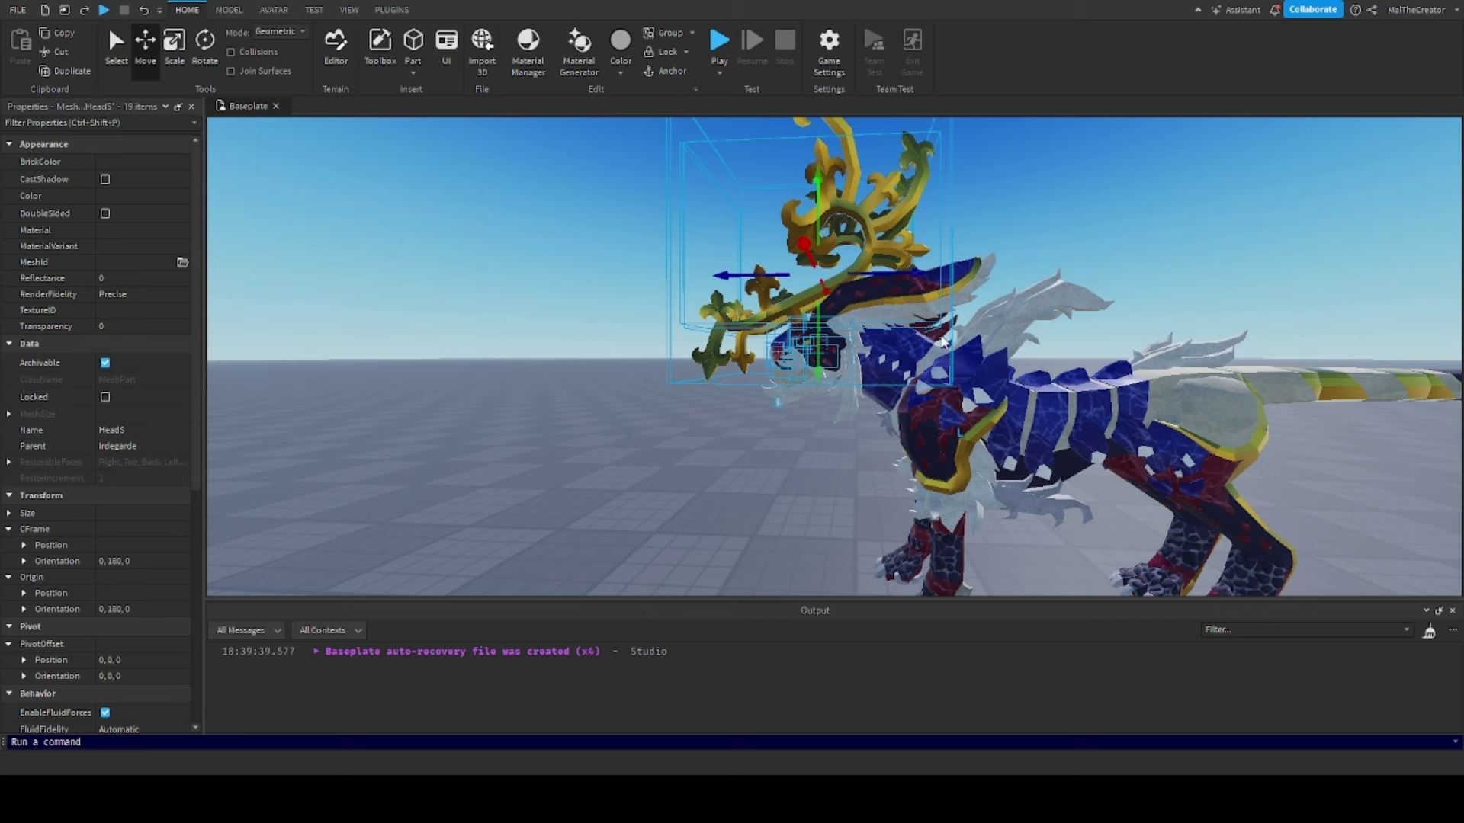
pyautogui.hotkey('alt', 'x')
pyautogui.scroll(-5, 1317, 237)
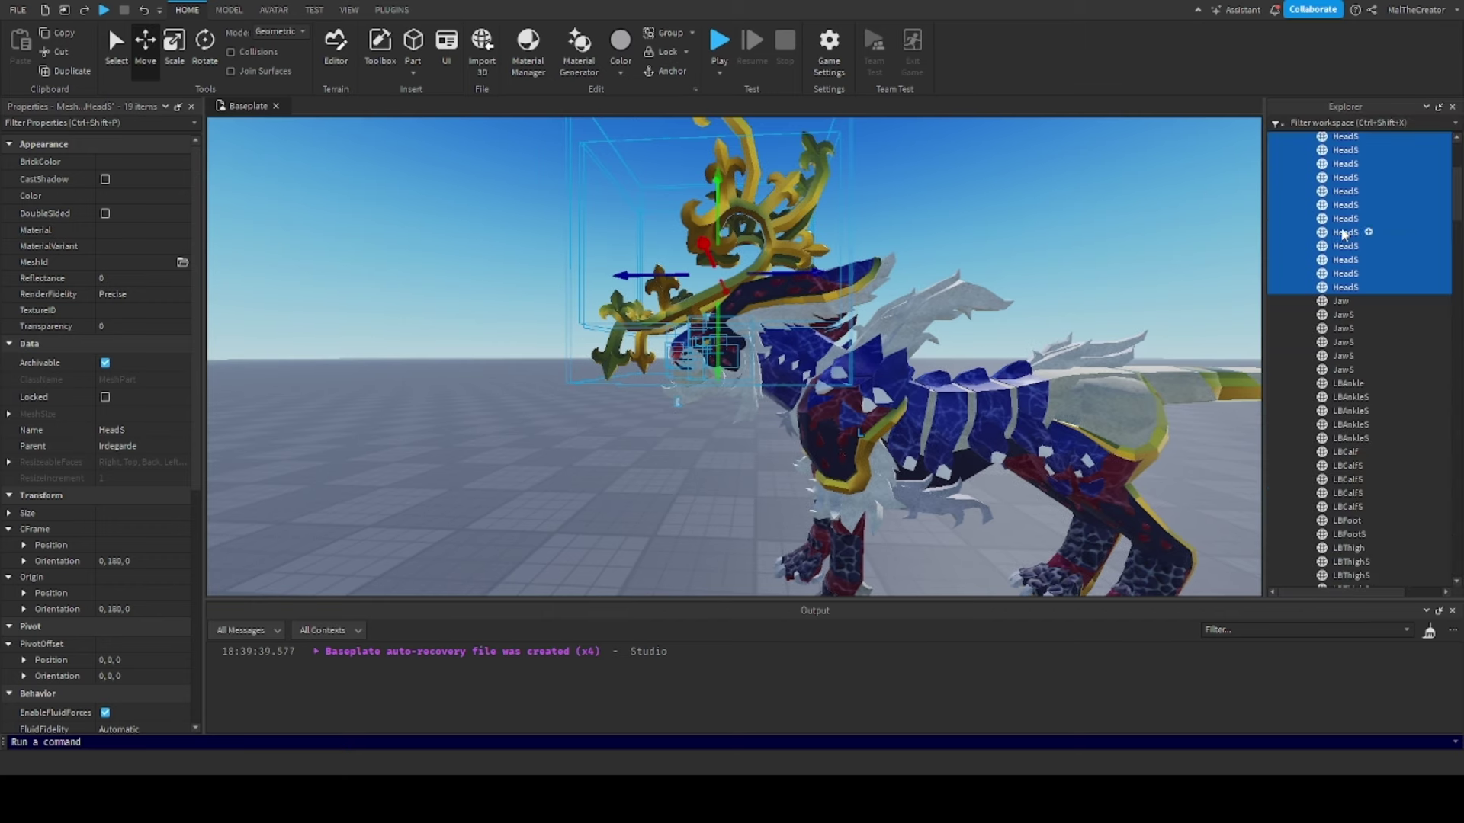
pyautogui.click(1334, 302)
pyautogui.moveTo(1227, 404); pyautogui.dragTo(1262, 419, button='right')
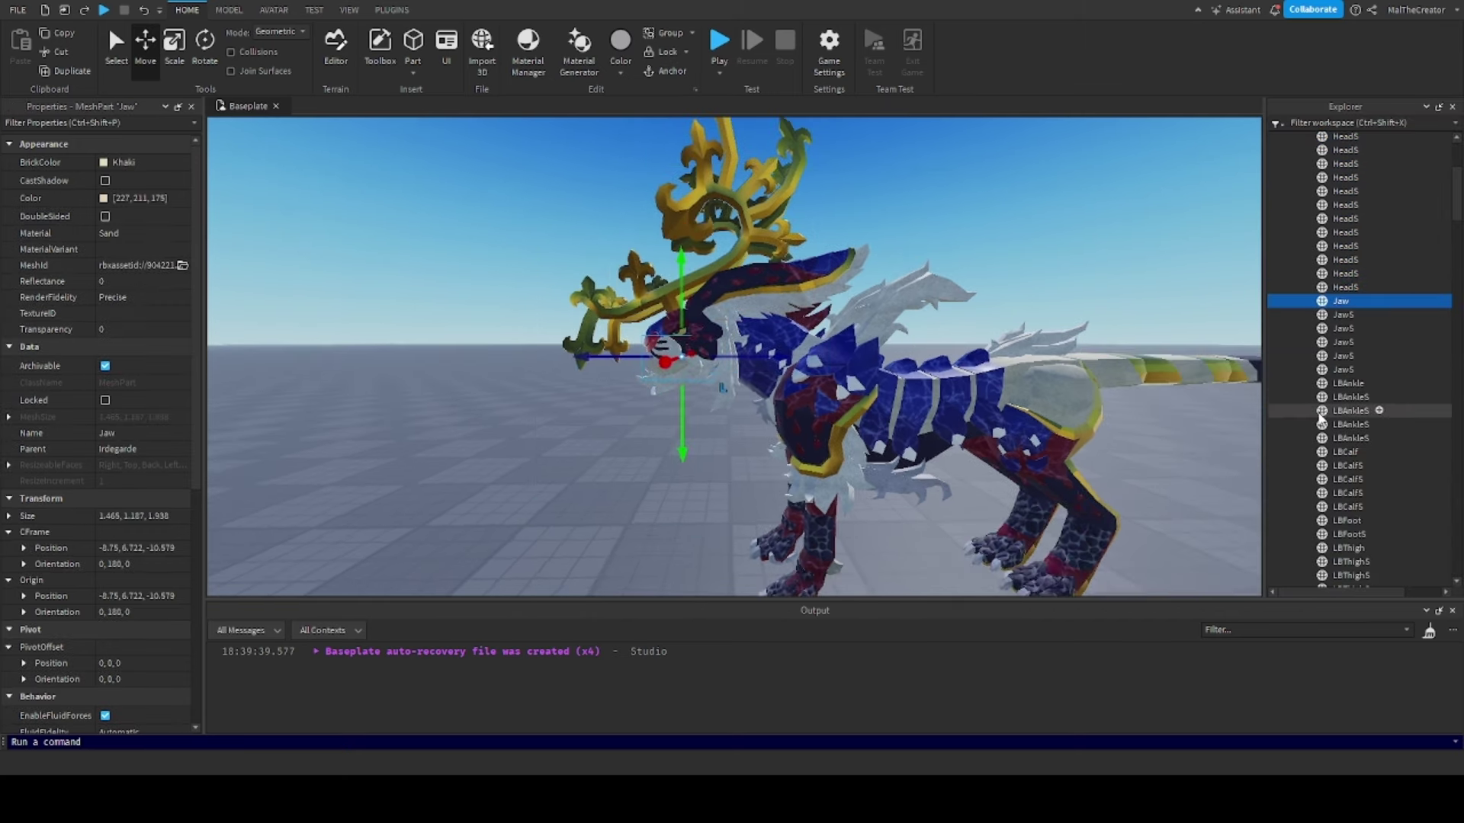
# Inspect the neck parts by selecting N1, all N1S pieces, N2 with its N2S pieces, and N3 in turn
pyautogui.scroll(-10, 1361, 339)
pyautogui.scroll(-5, 1364, 340)
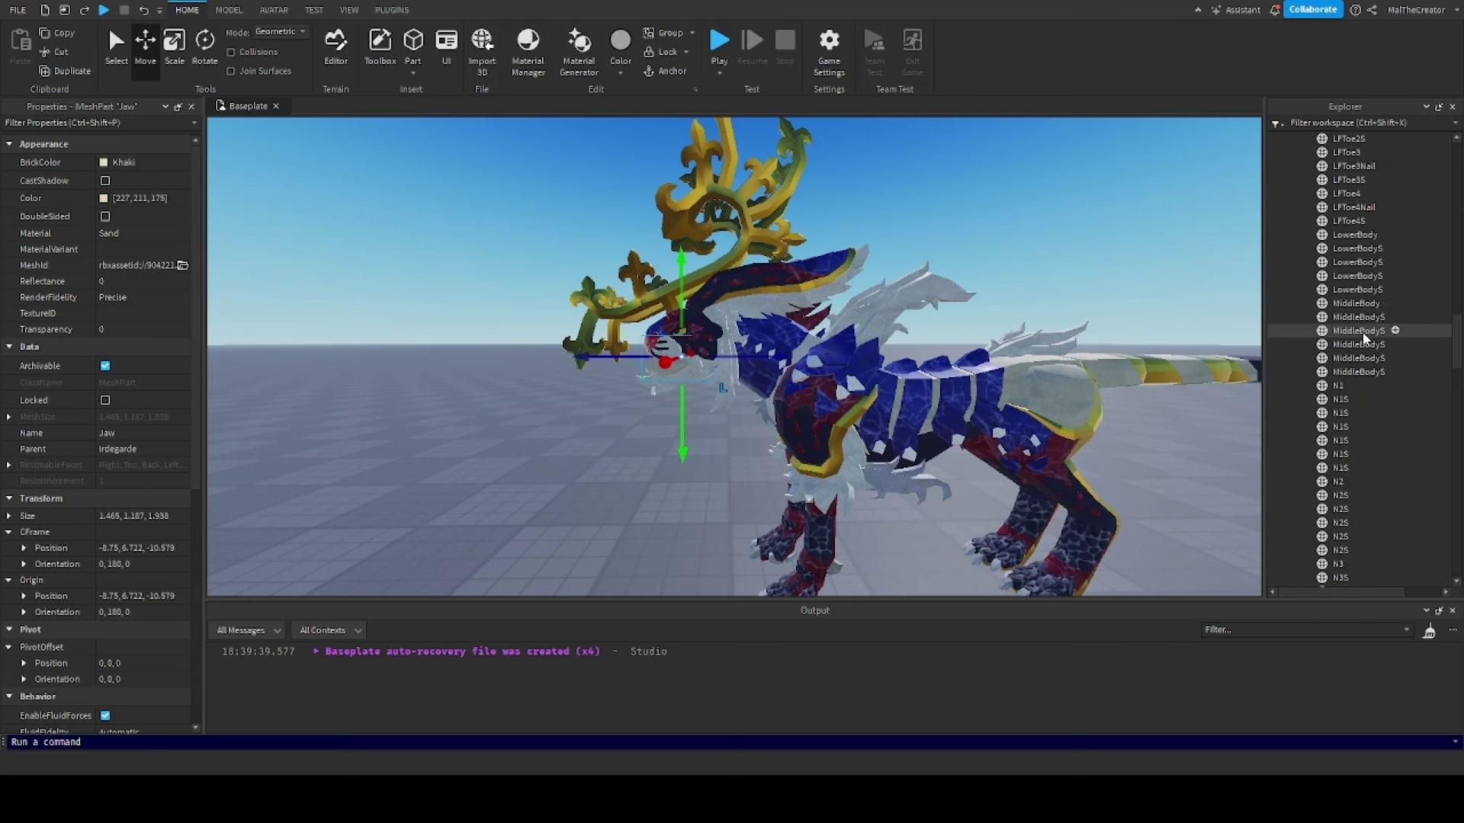
pyautogui.click(1337, 152)
pyautogui.press('f')
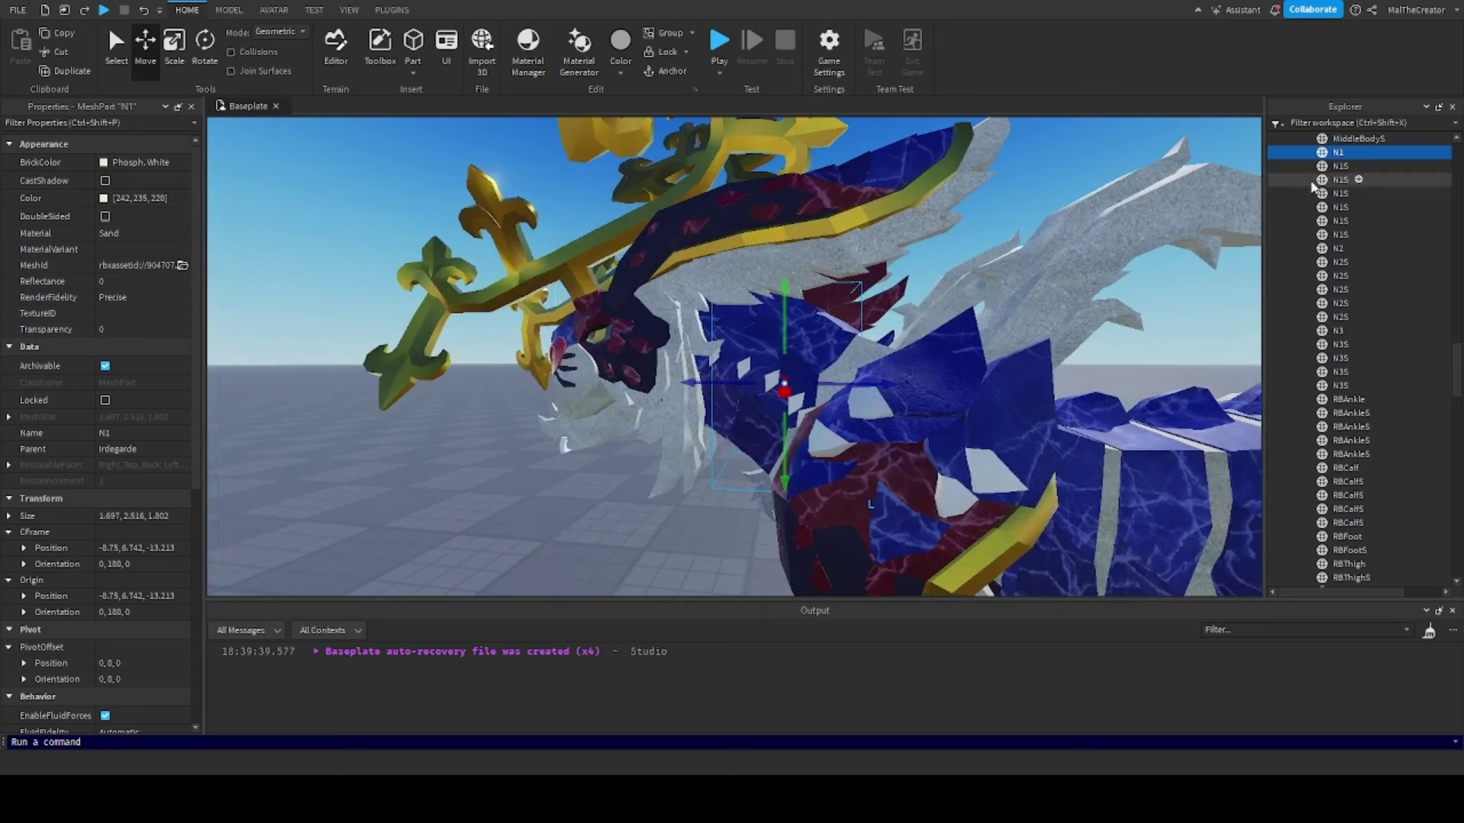
pyautogui.click(1339, 165)
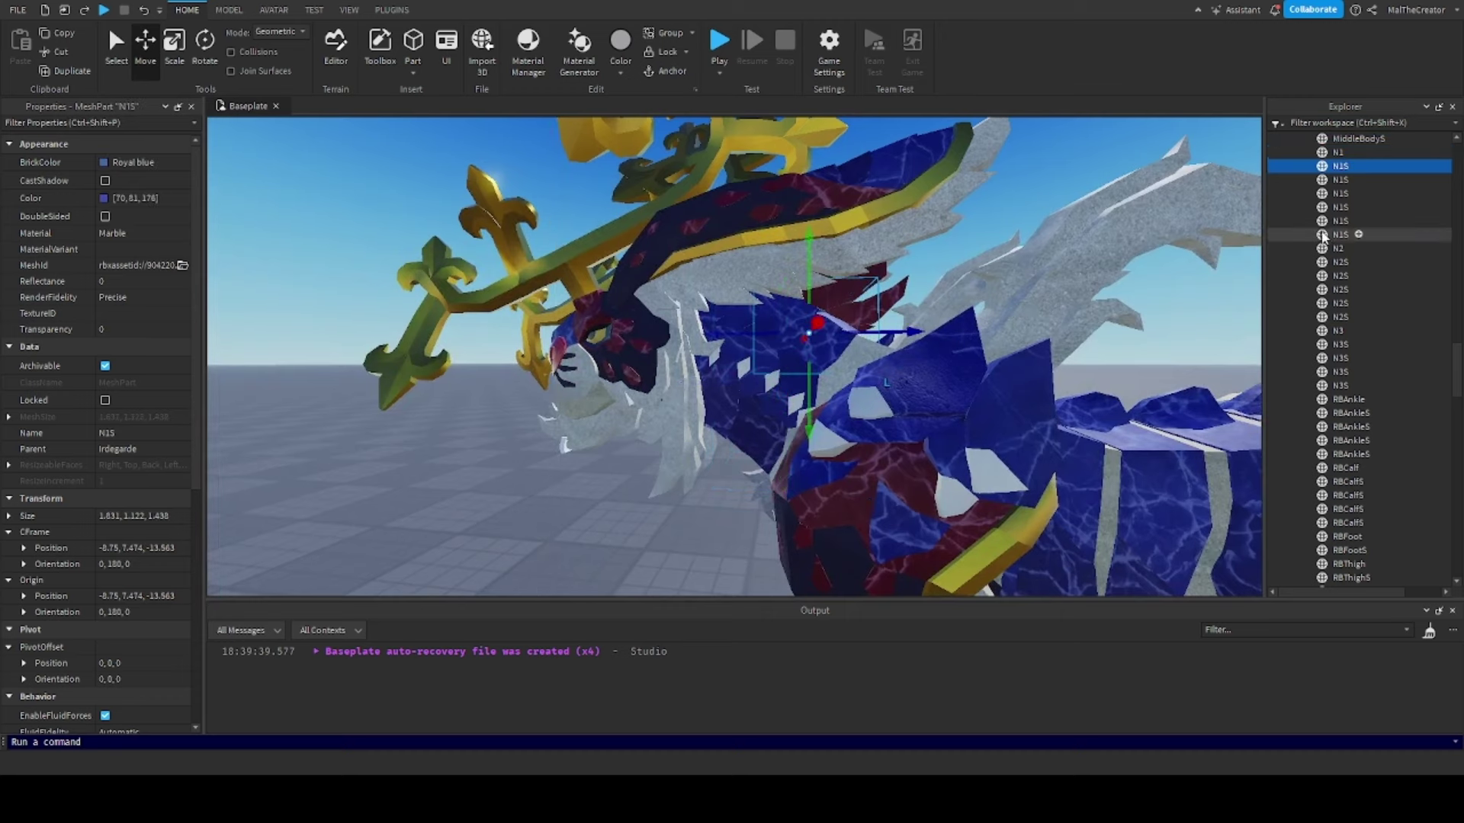
pyautogui.keyDown('shift'); pyautogui.click(1339, 234); pyautogui.keyUp('shift')
pyautogui.press('f')
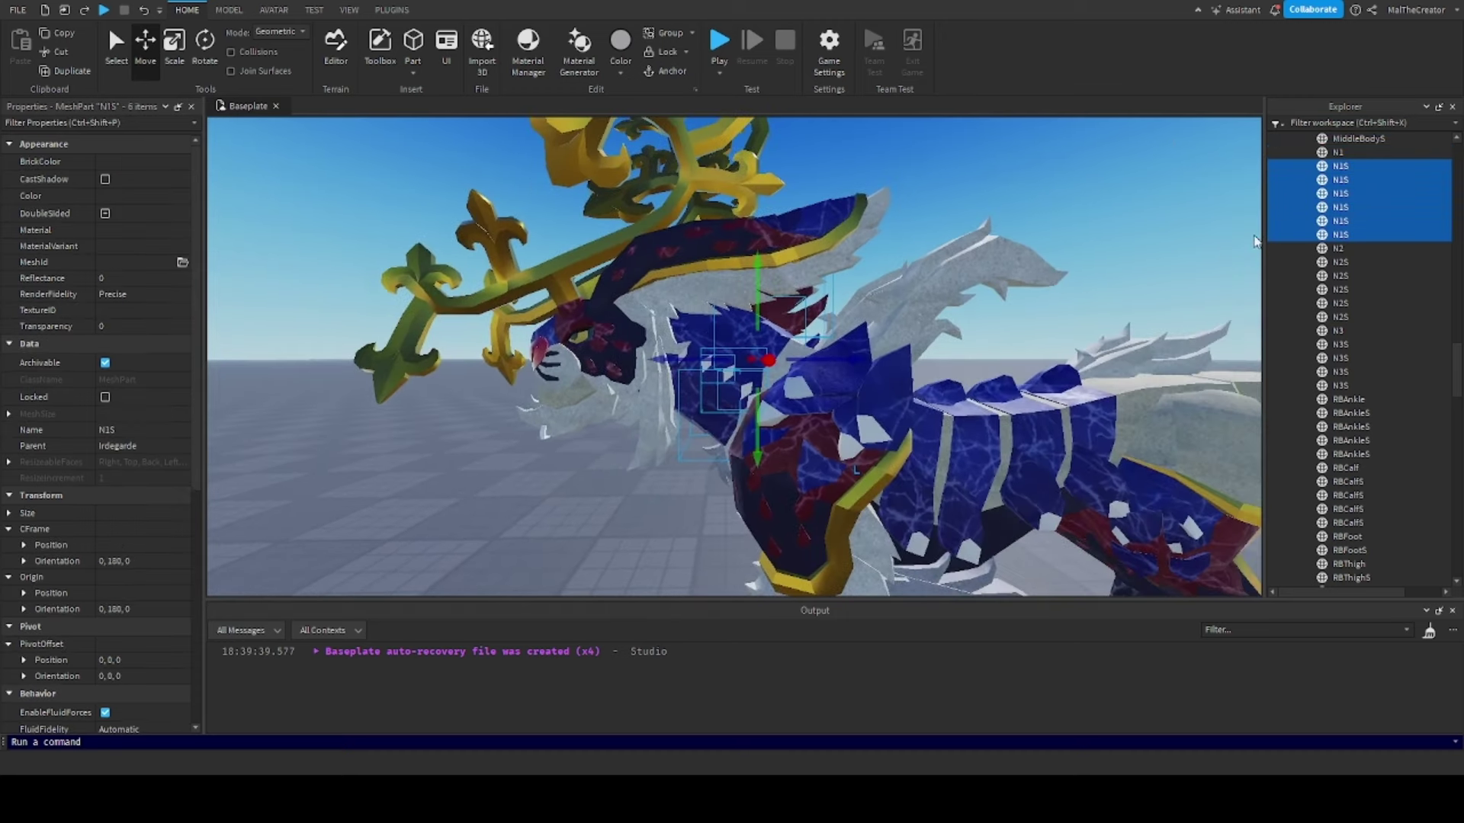
pyautogui.click(1338, 248)
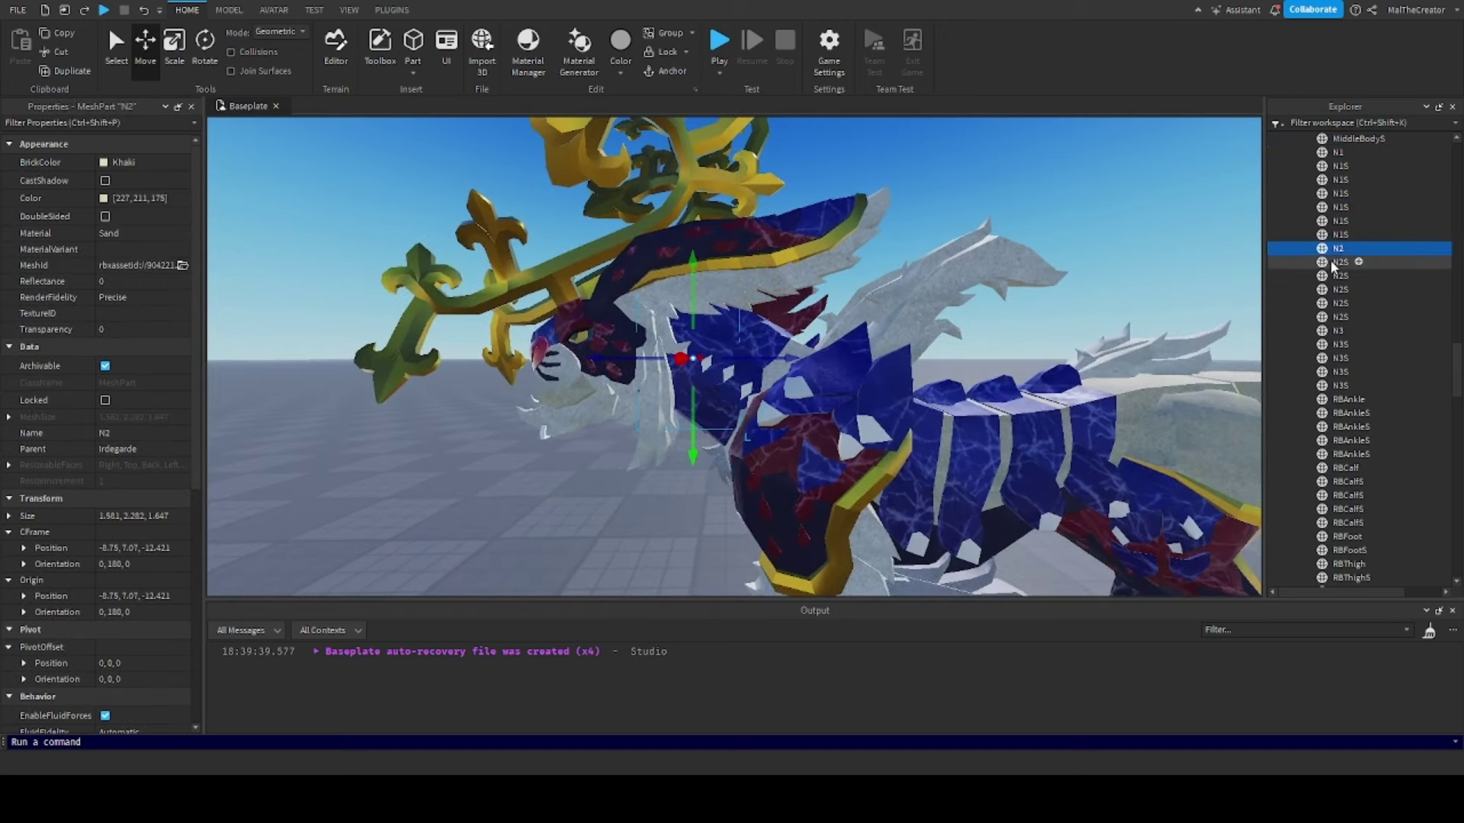
pyautogui.keyDown('shift'); pyautogui.click(1344, 318); pyautogui.keyUp('shift')
pyautogui.click(1340, 330)
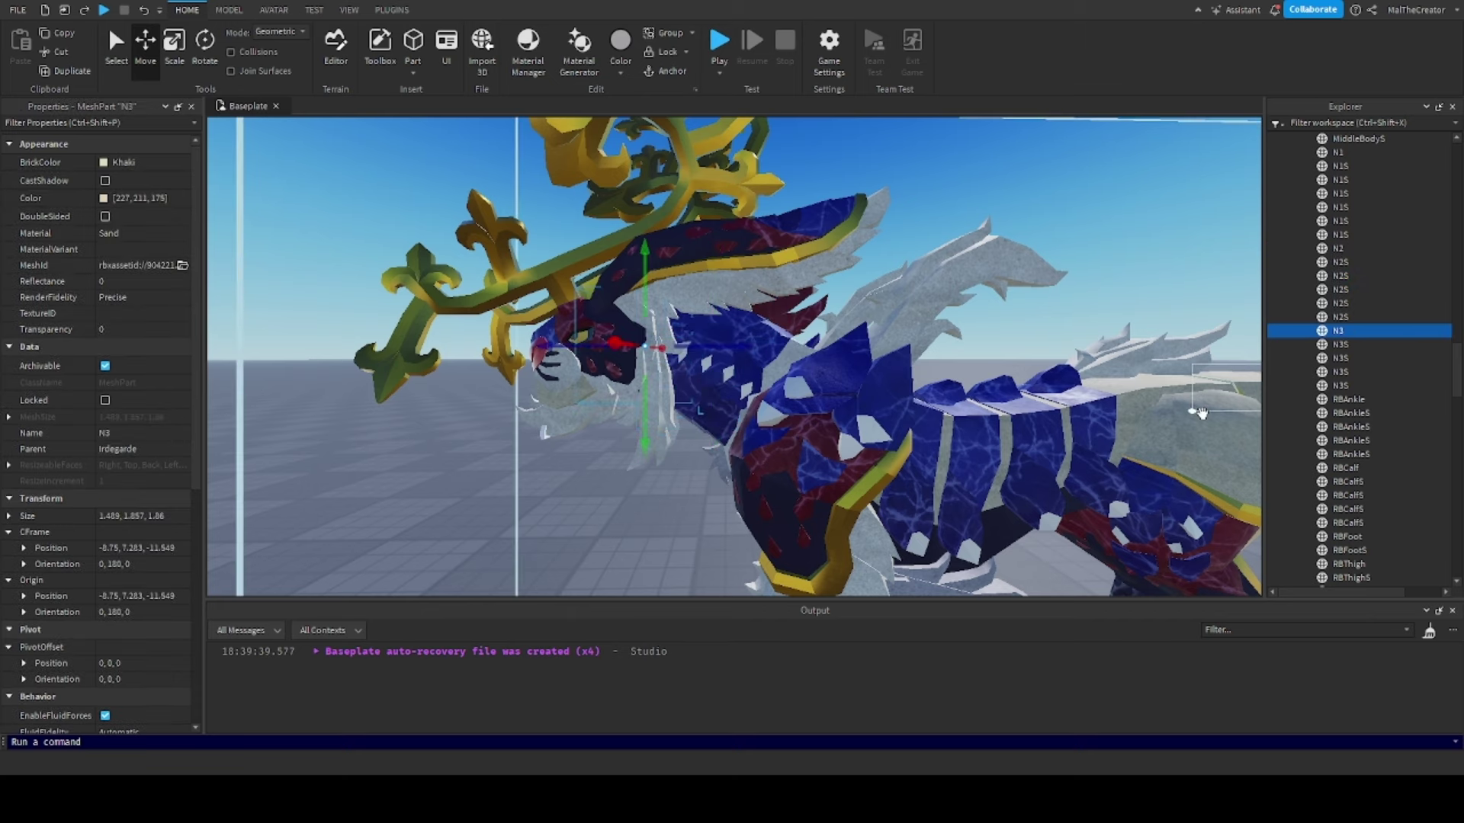
# Select the UpperBody mesh and after it the HumanoidRootPart at the end of the creature's part list
pyautogui.scroll(-10, 1333, 409)
pyautogui.scroll(-12, 1332, 407)
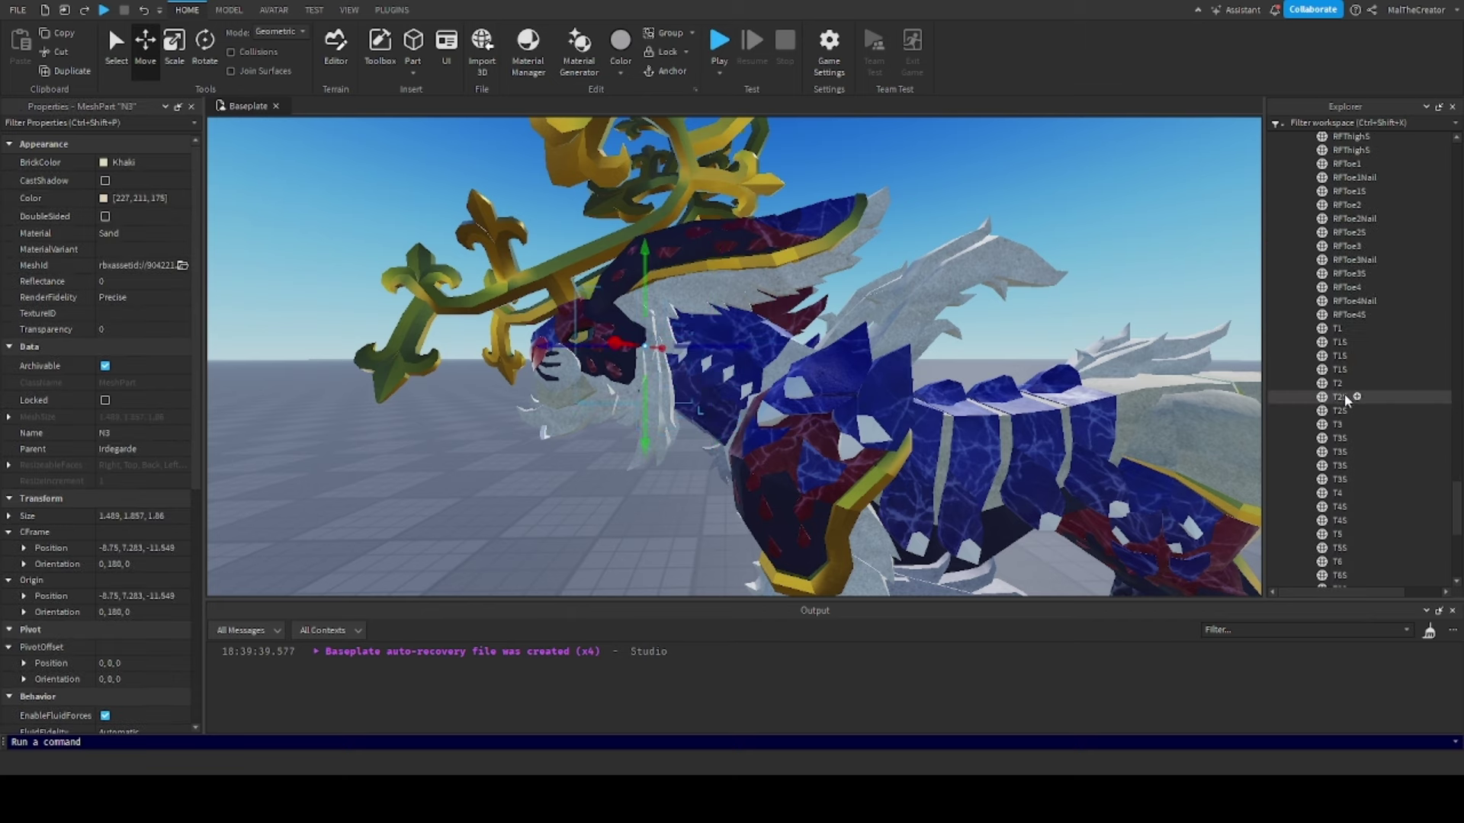
pyautogui.moveTo(856, 340); pyautogui.dragTo(858, 348, button='right')
pyautogui.press('d')
pyautogui.press('a')
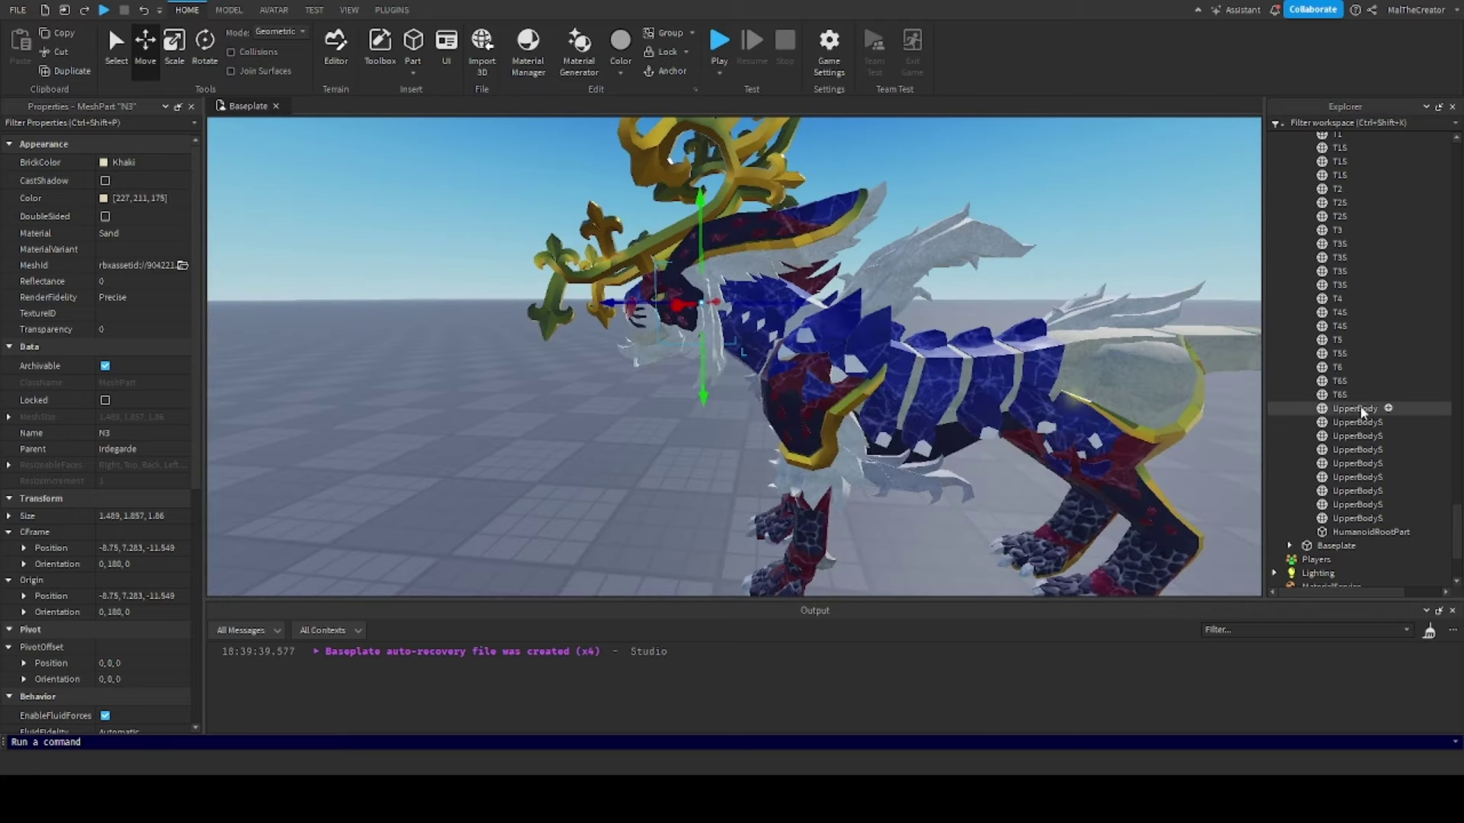
pyautogui.click(1361, 409)
pyautogui.press('s')
pyautogui.click(1346, 531)
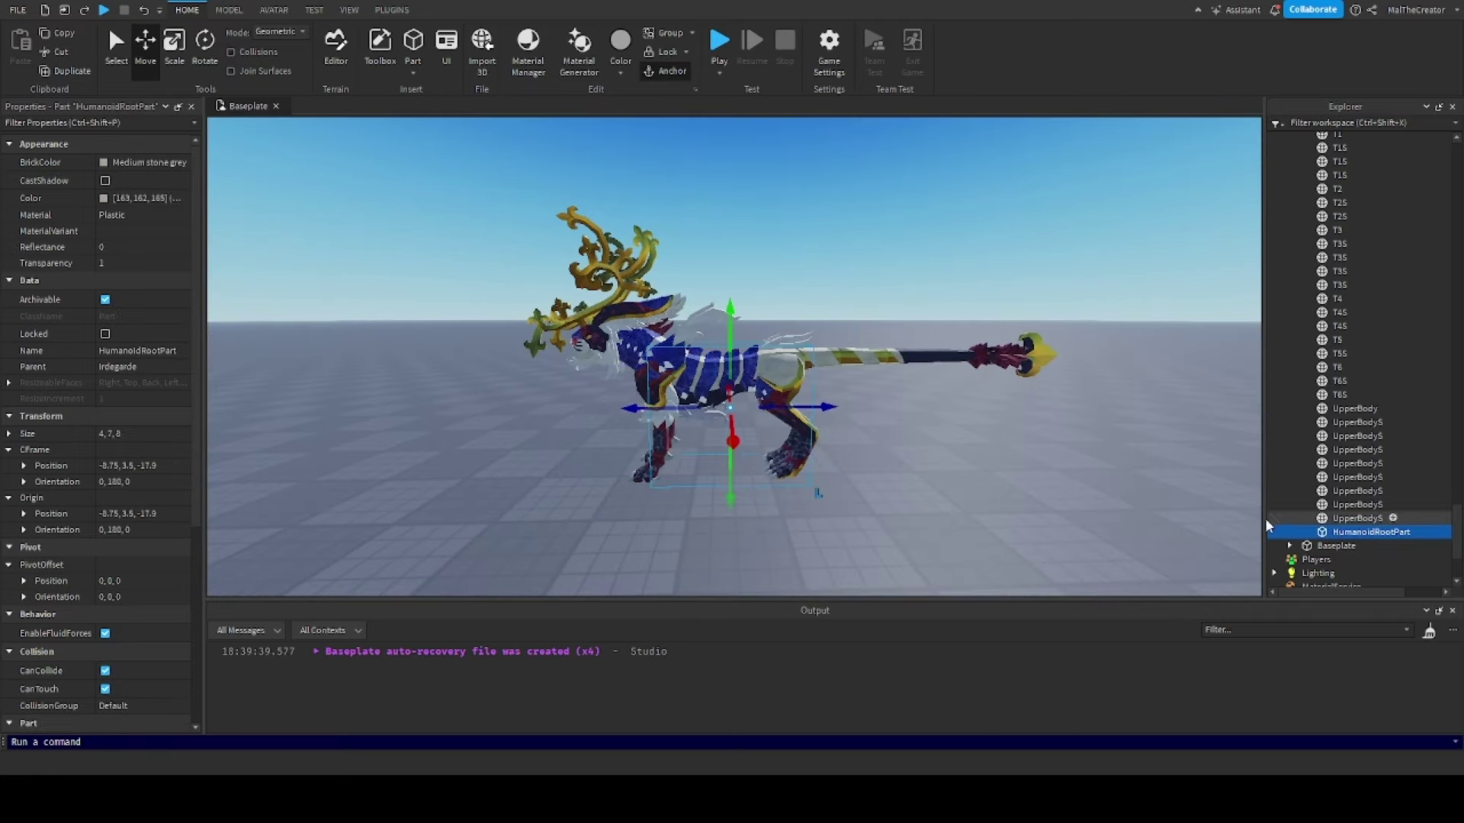
pyautogui.press('f')
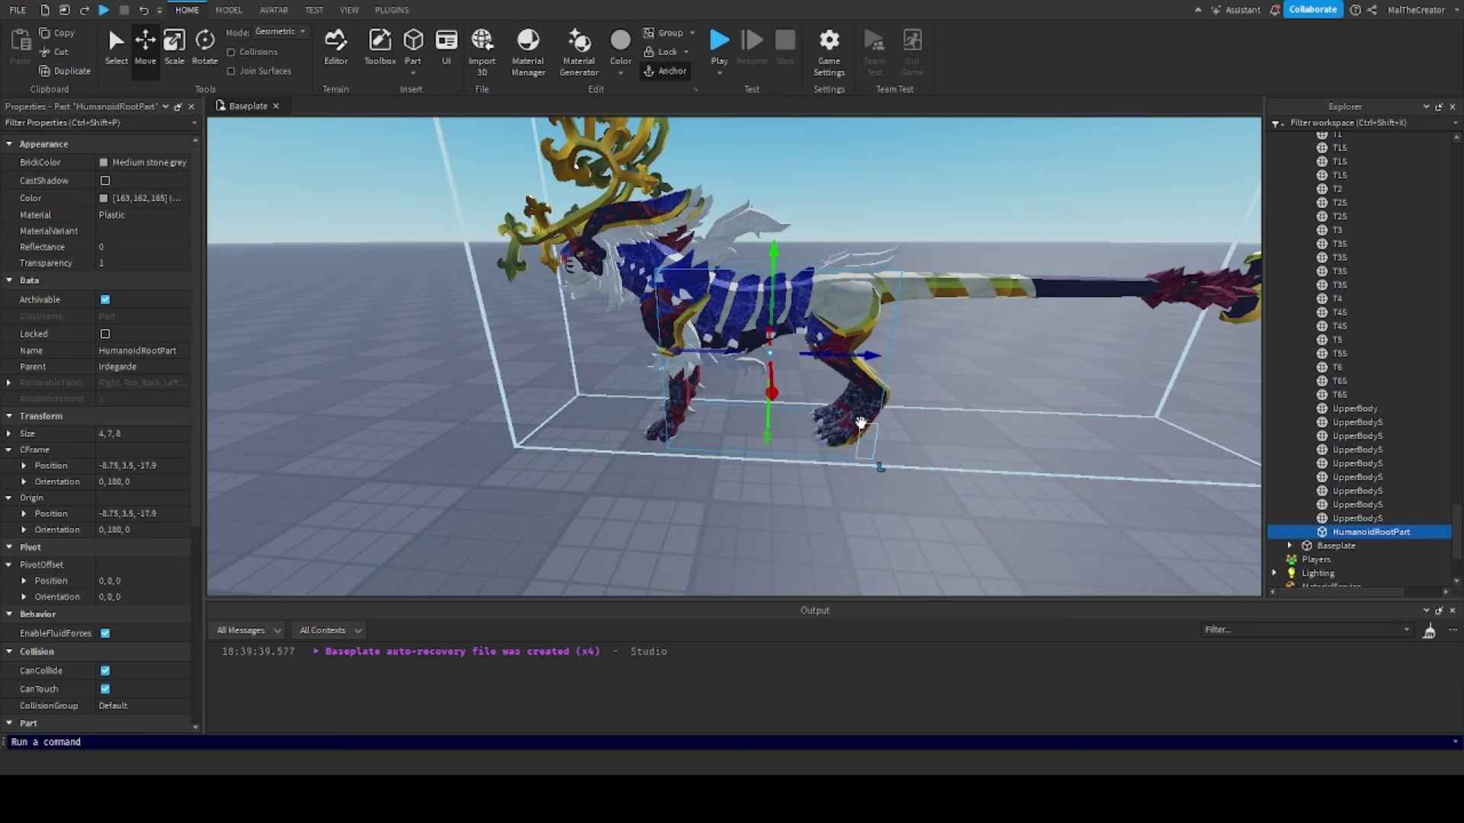
# Set the HumanoidRootPart's transparency to 0.5
pyautogui.scroll(5, 748, 468)
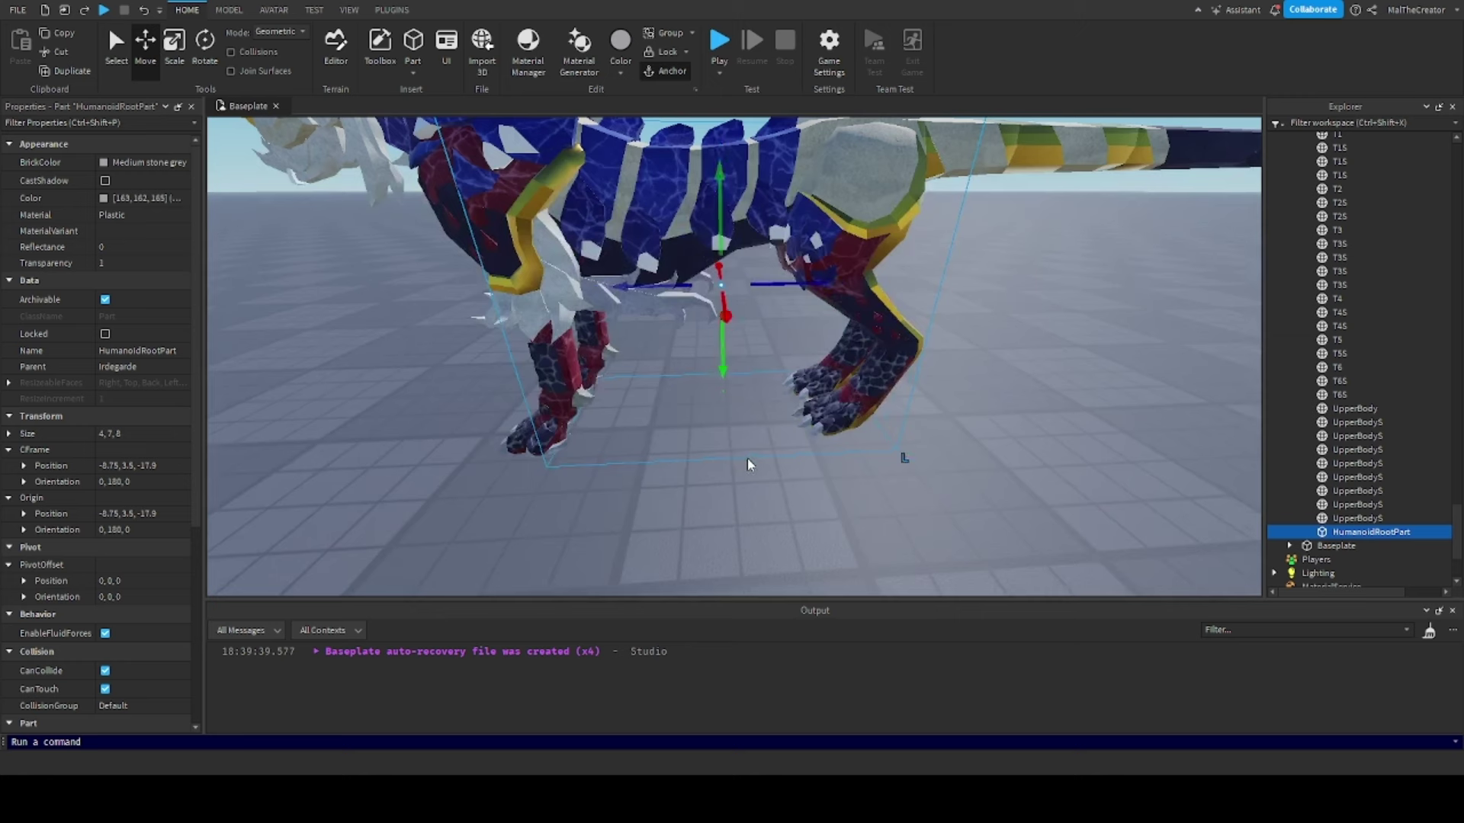
pyautogui.click(136, 263)
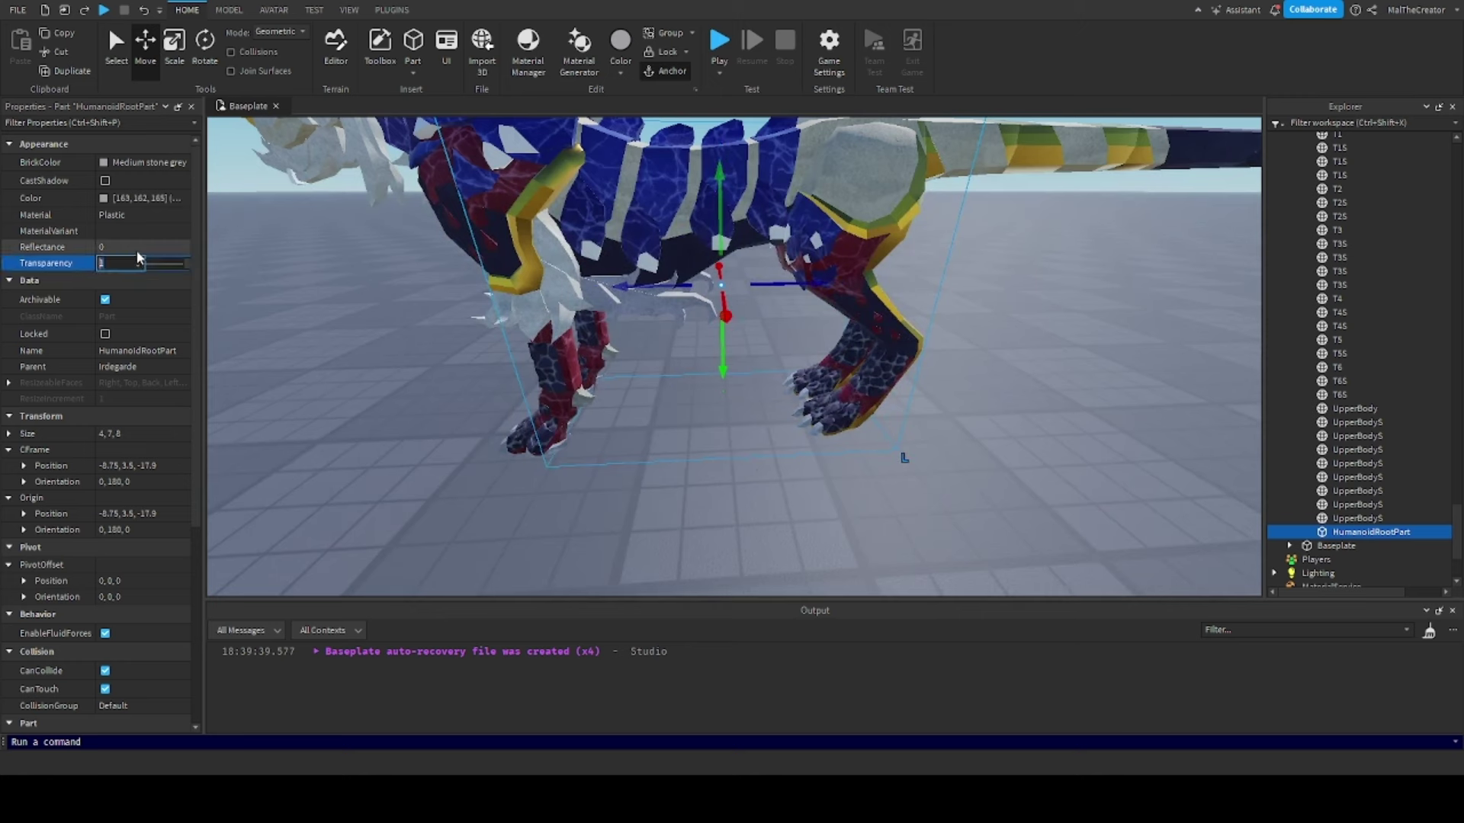
pyautogui.write('0.5')
pyautogui.press('Return')
pyautogui.scroll(-5, 716, 371)
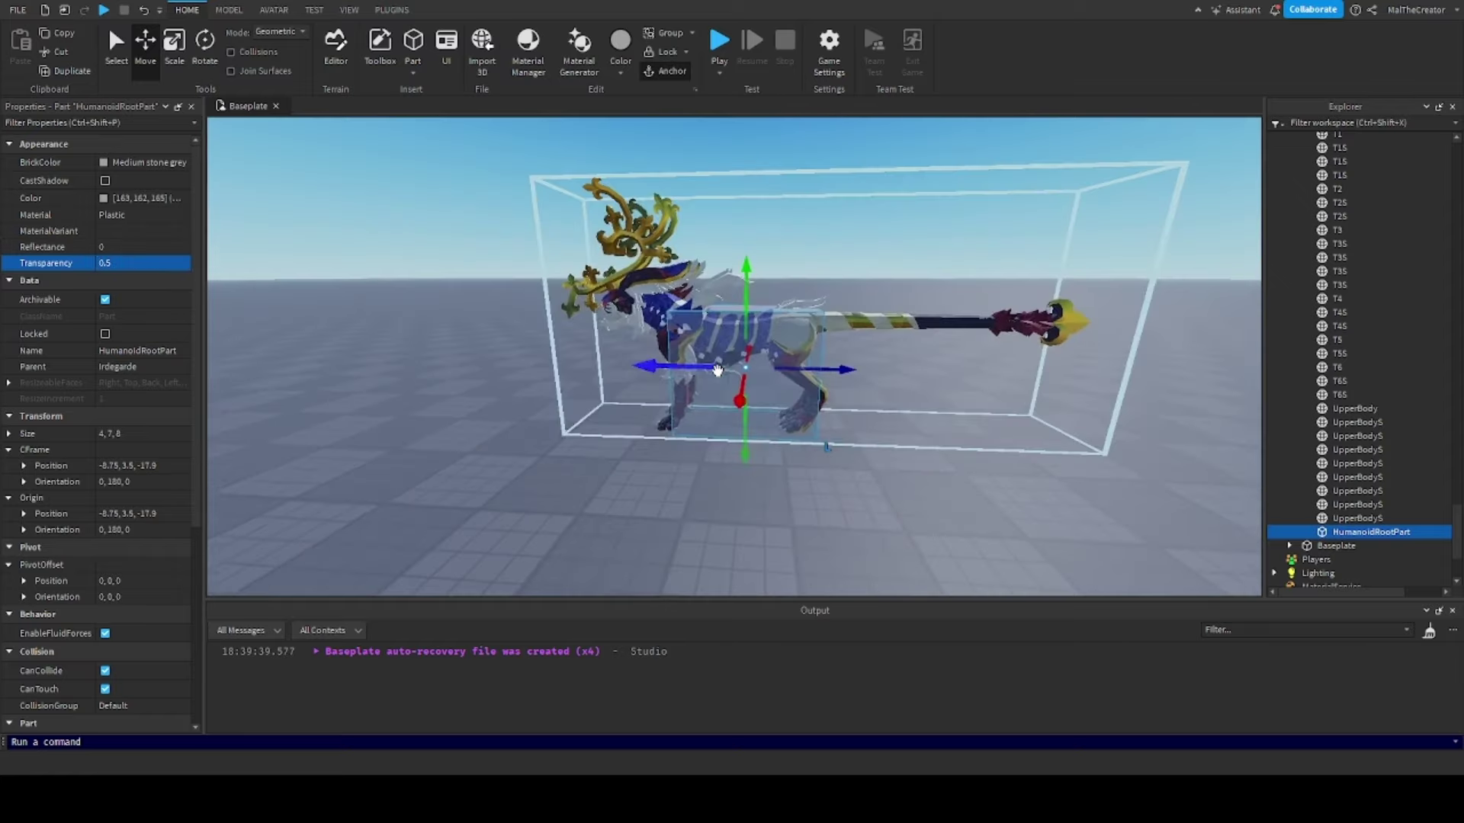
# Examine how the semi-transparent HumanoidRootPart box fits around the creature's body, hind legs and front paws
pyautogui.moveTo(717, 370); pyautogui.dragTo(717, 373, button='right')
pyautogui.press('d')
pyautogui.scroll(8, 858, 462)
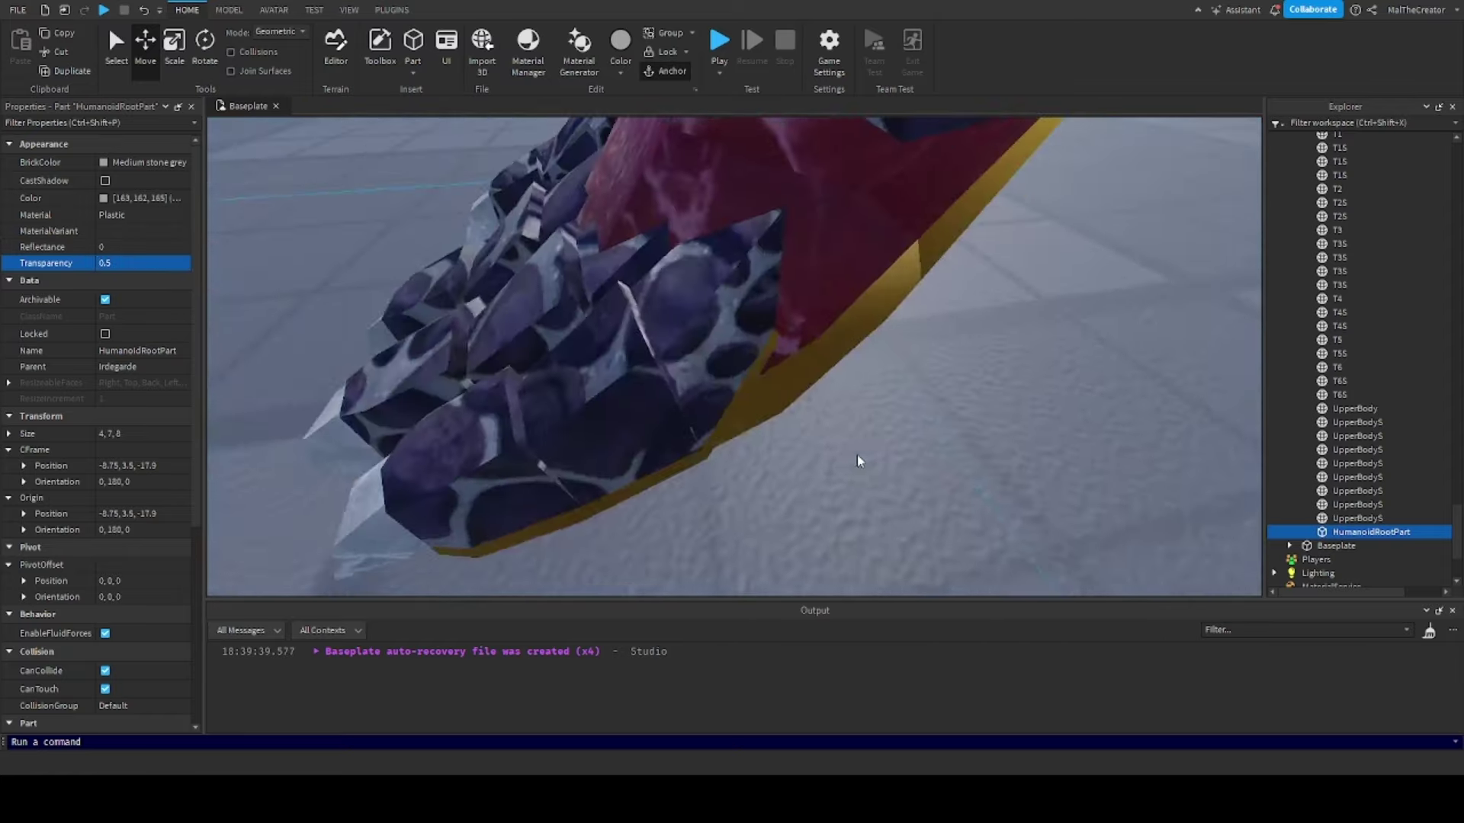
pyautogui.scroll(-2, 857, 462)
pyautogui.moveTo(858, 462); pyautogui.dragTo(740, 227, button='right')
pyautogui.scroll(-5, 781, 332)
pyautogui.scroll(5, 741, 227)
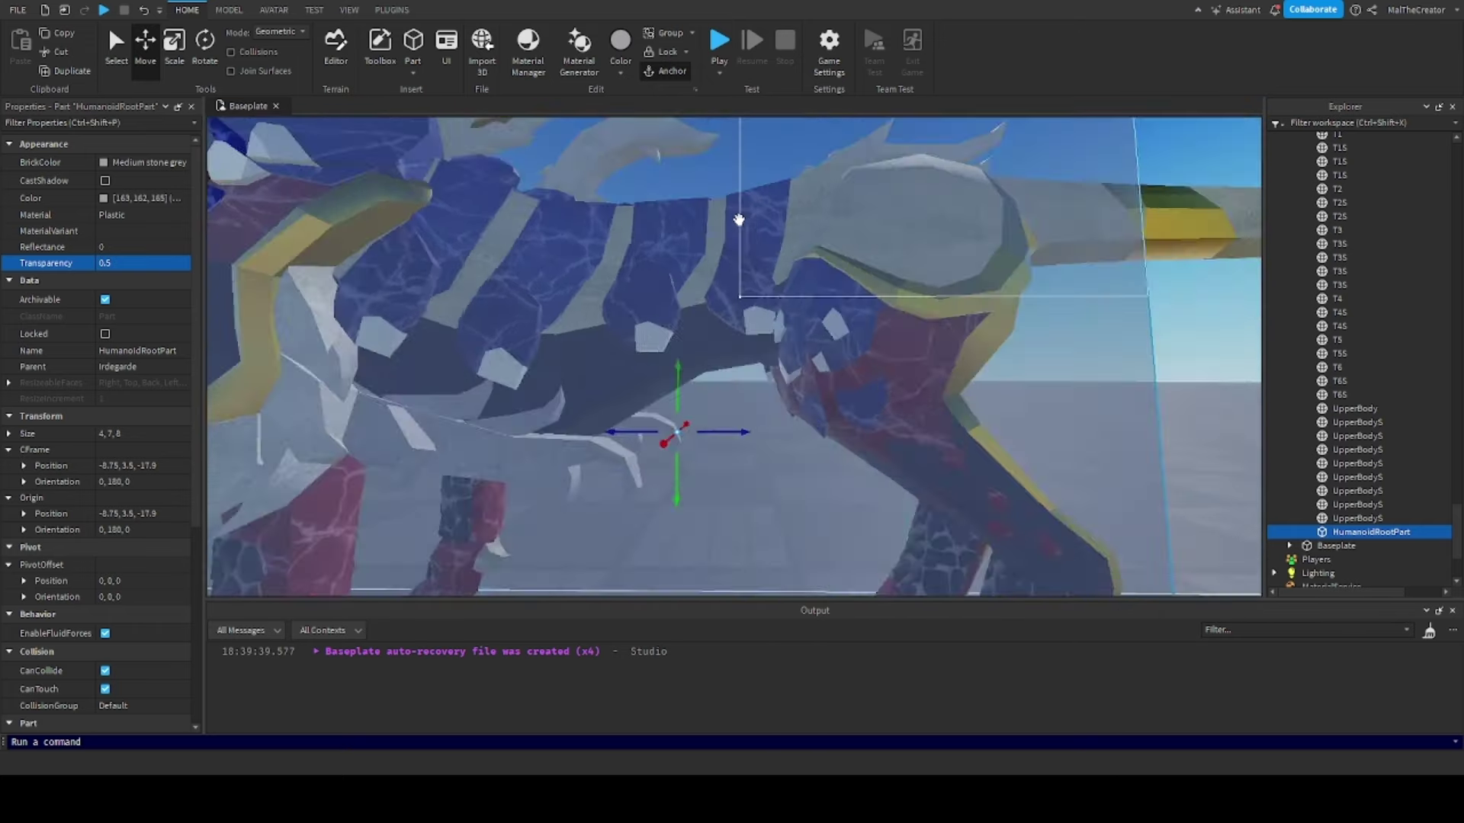
pyautogui.scroll(-7, 744, 229)
pyautogui.scroll(2, 768, 254)
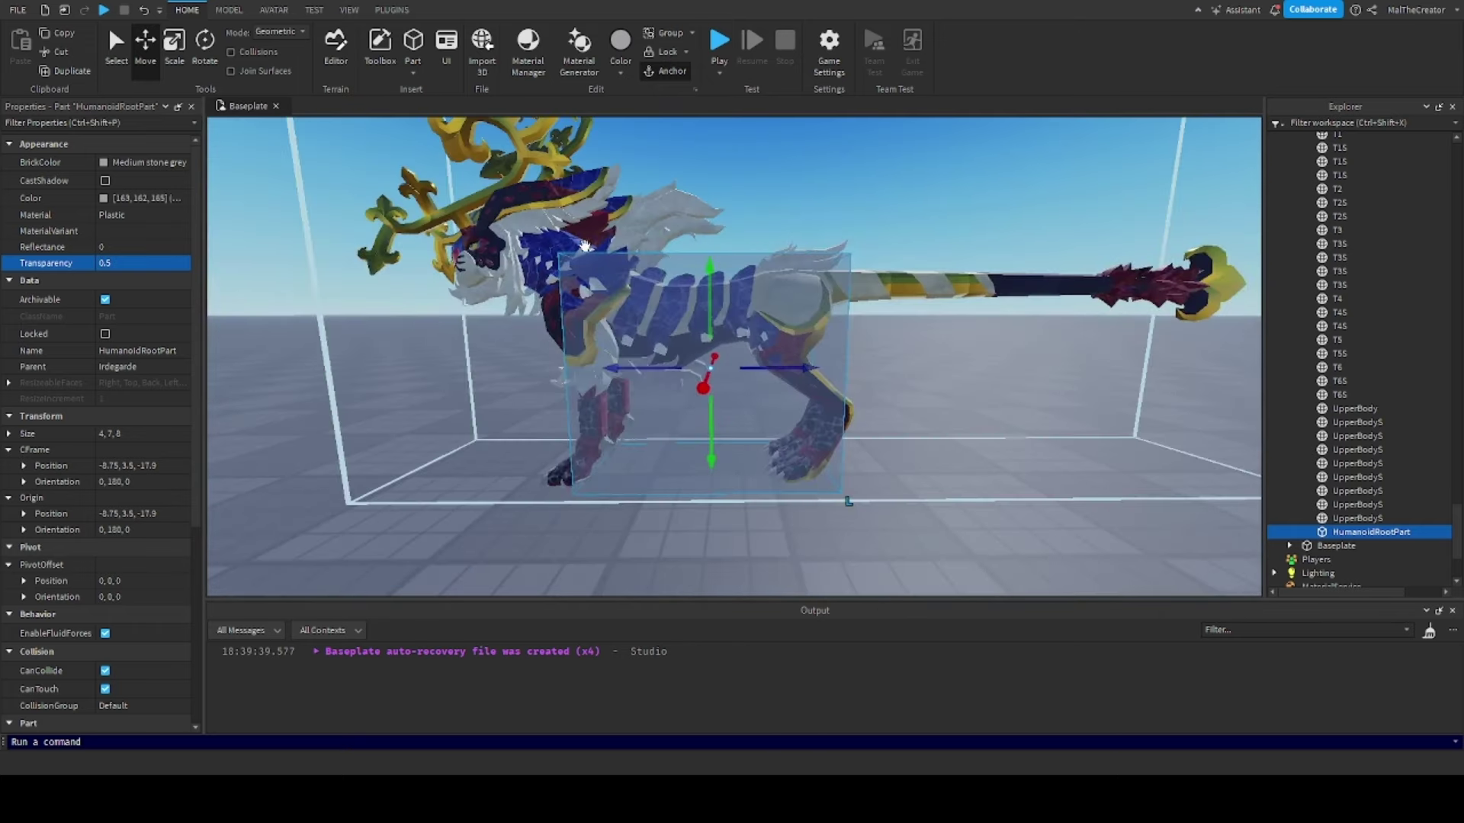
pyautogui.scroll(8, 769, 254)
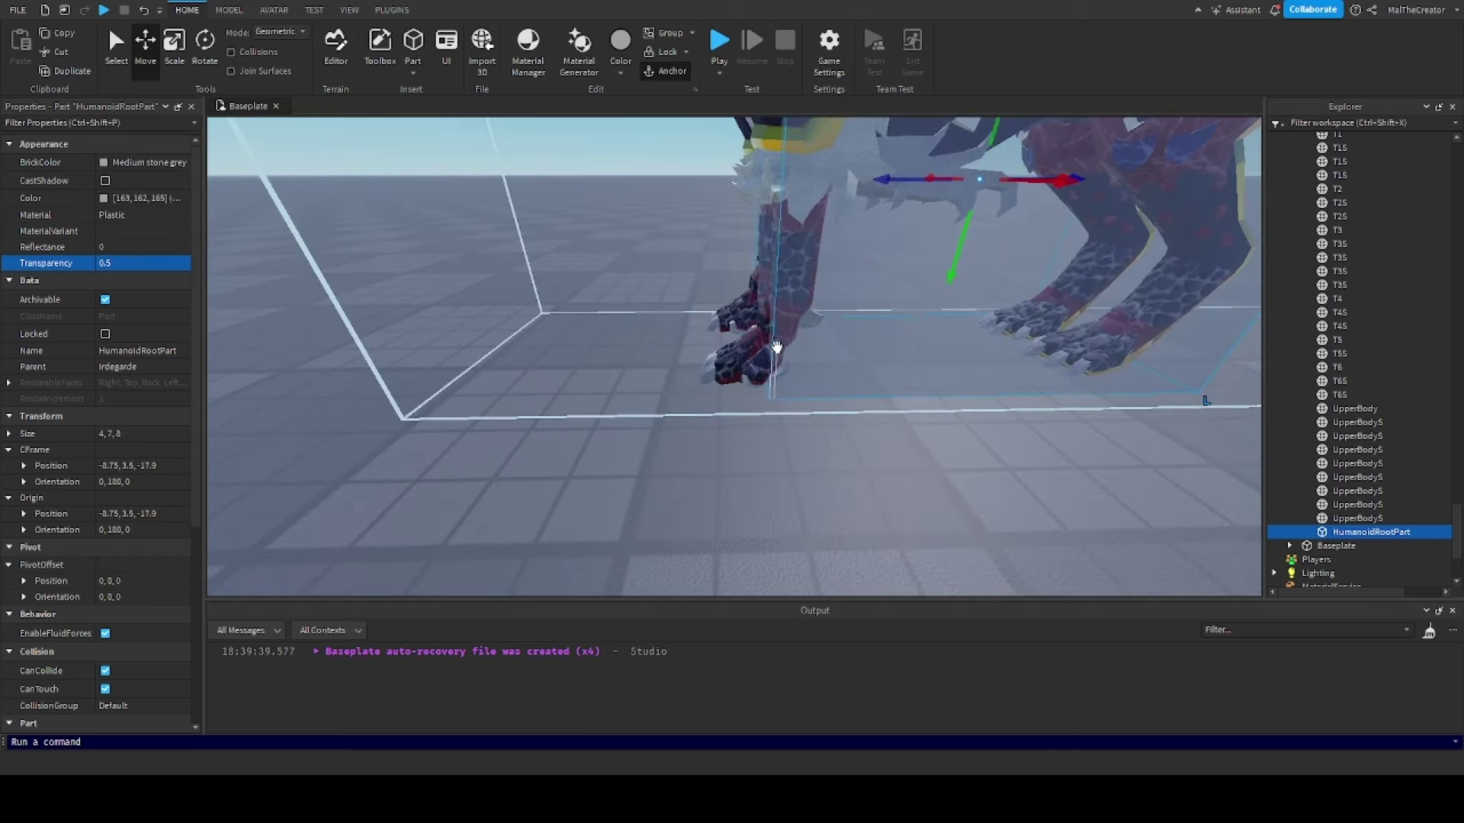
pyautogui.scroll(3, 776, 348)
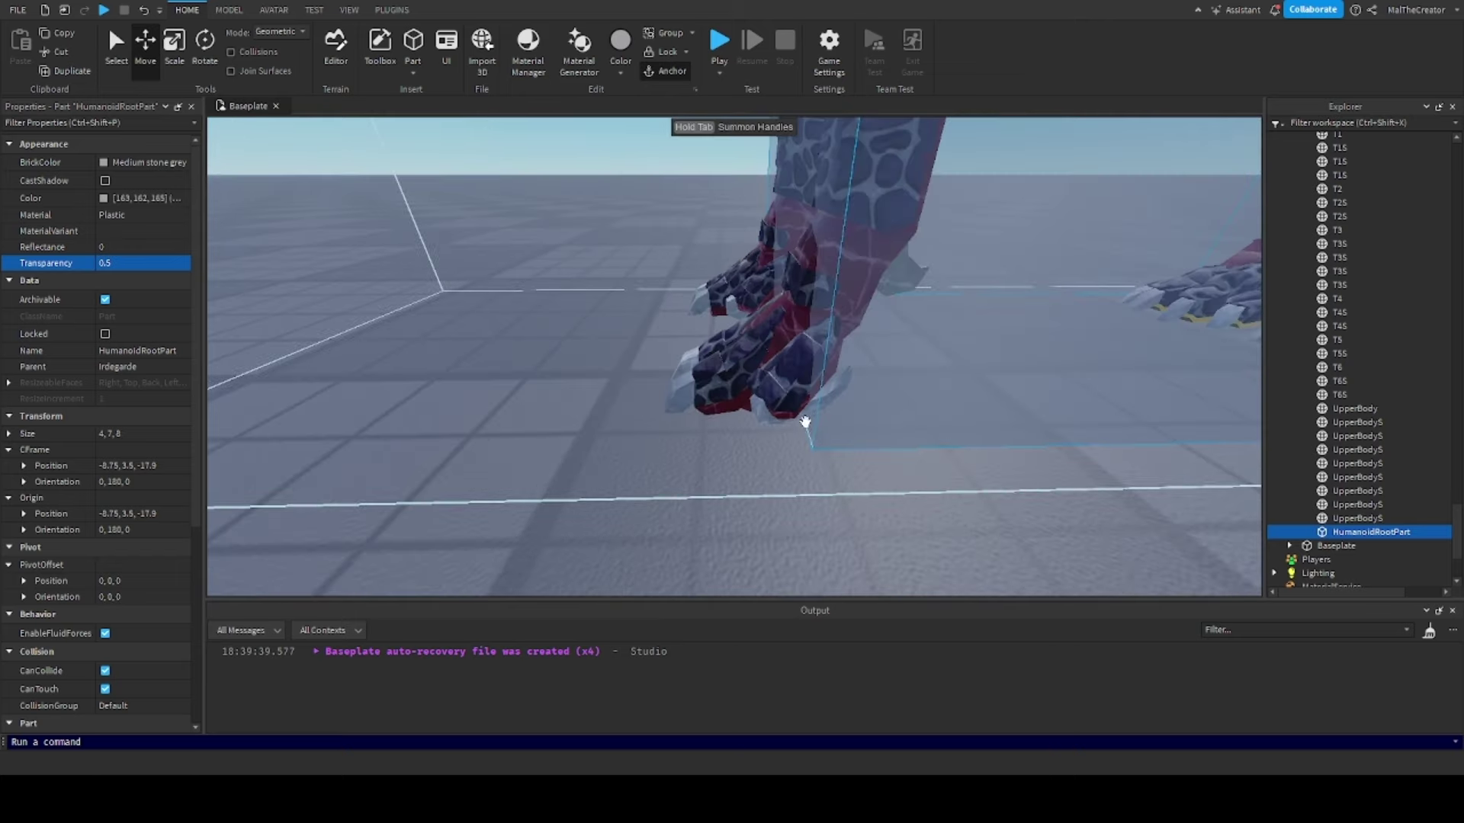
pyautogui.moveTo(800, 324); pyautogui.dragTo(807, 344, button='right')
pyautogui.scroll(5, 807, 344)
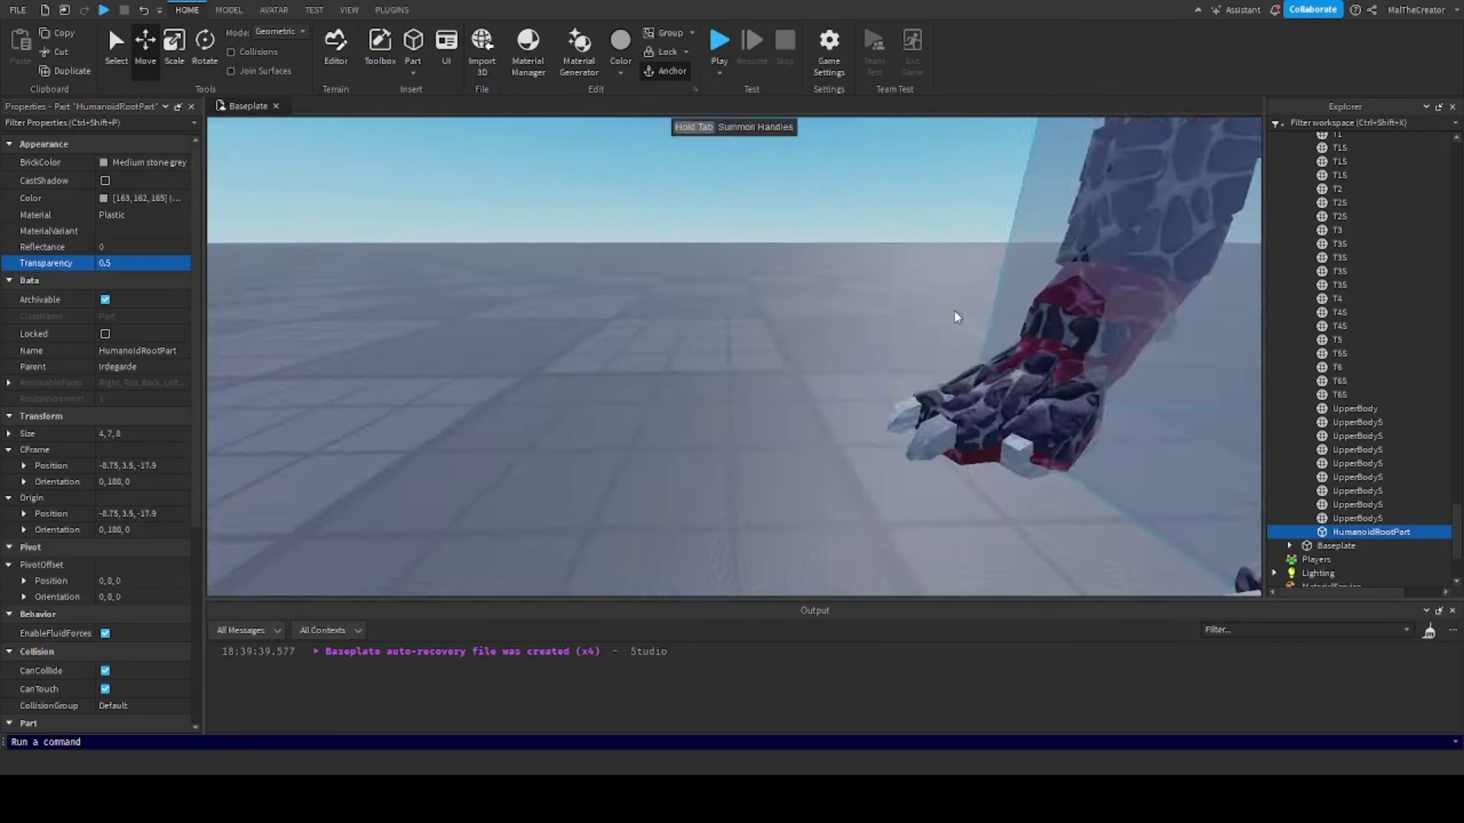
# Set the HumanoidRootPart's transparency back to 1
pyautogui.press('f')
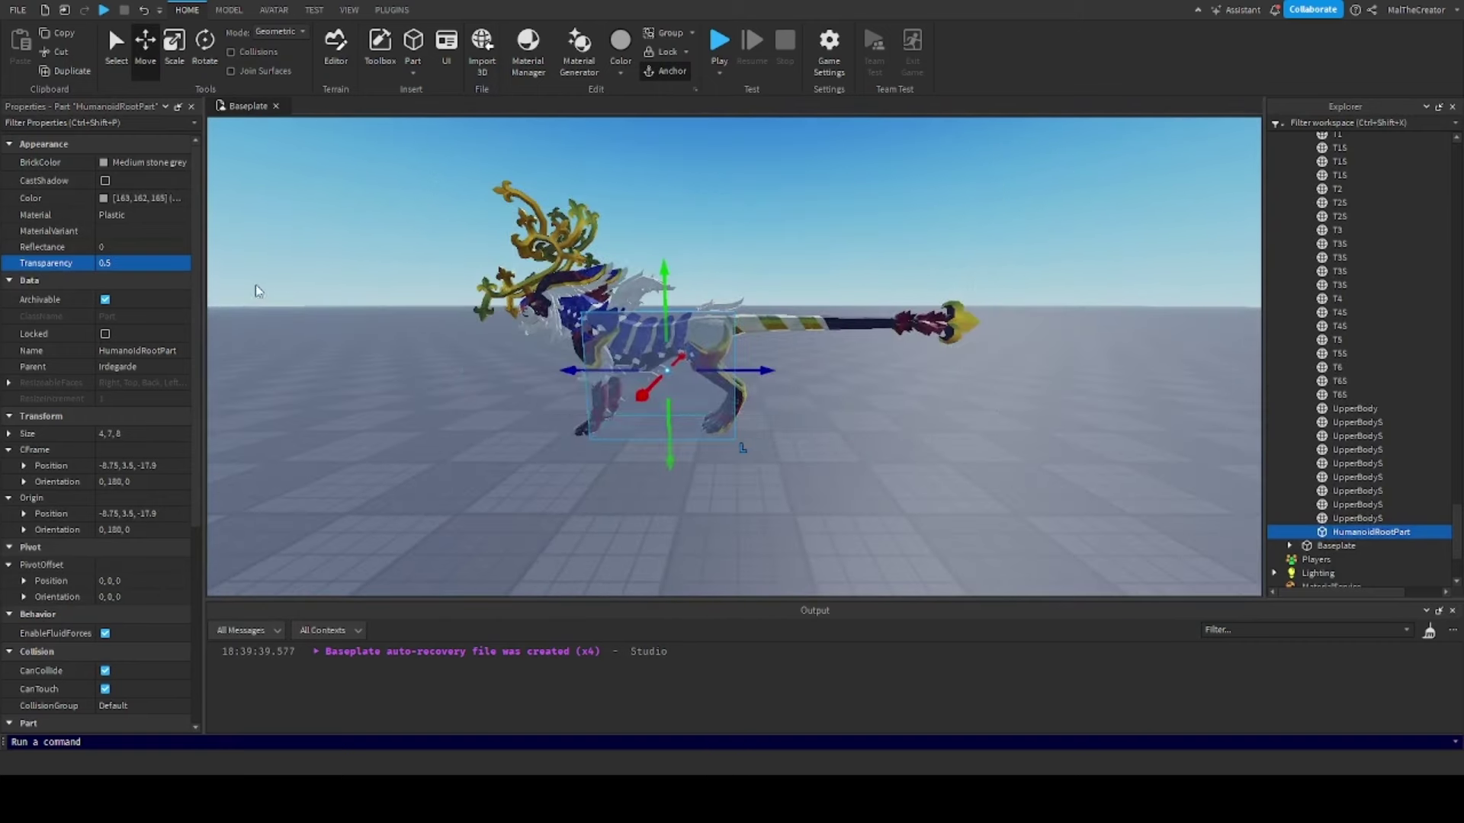
pyautogui.click(173, 267)
pyautogui.write('1')
pyautogui.press('Return')
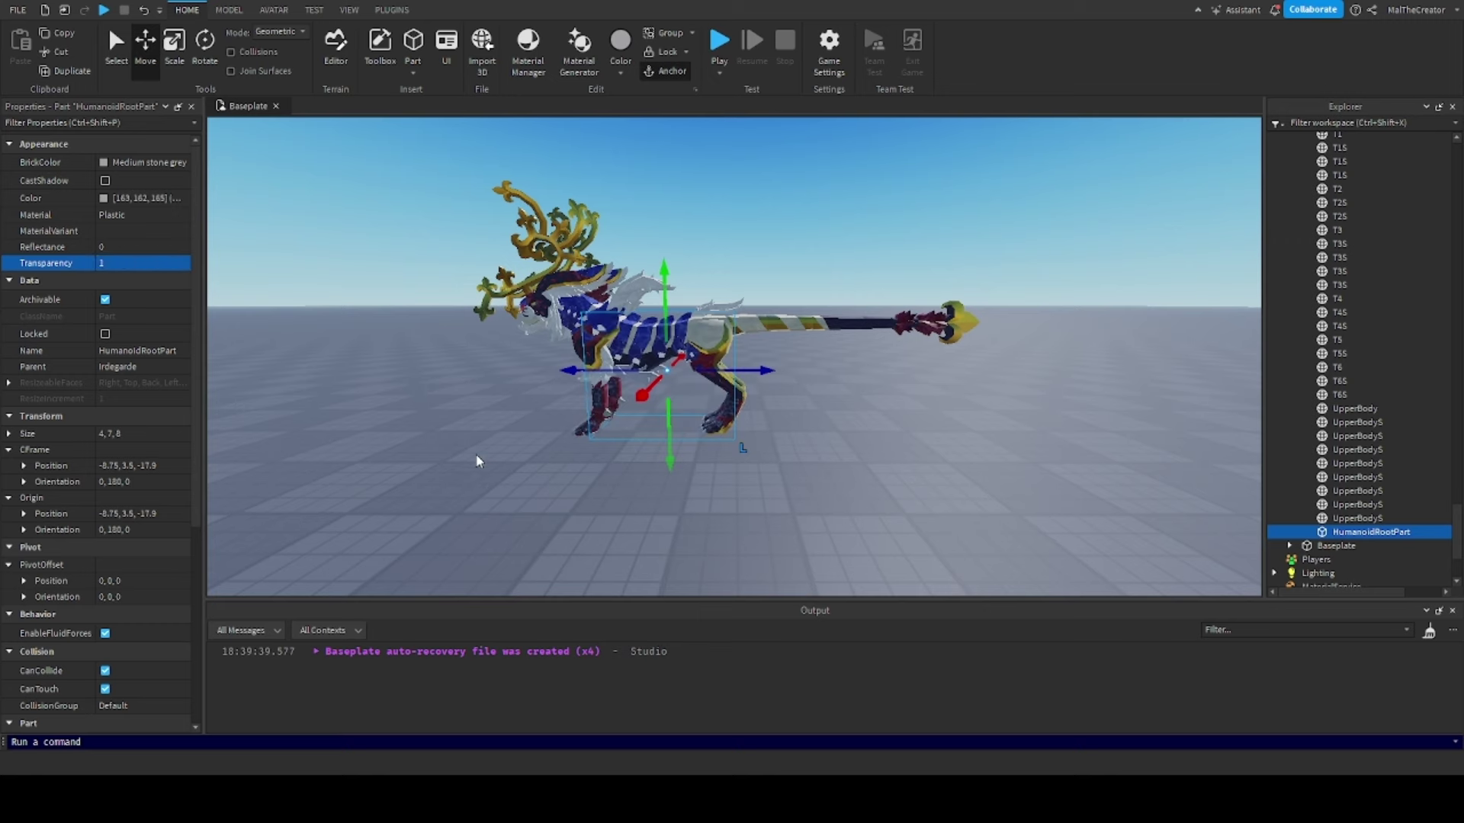
pyautogui.scroll(5, 481, 460)
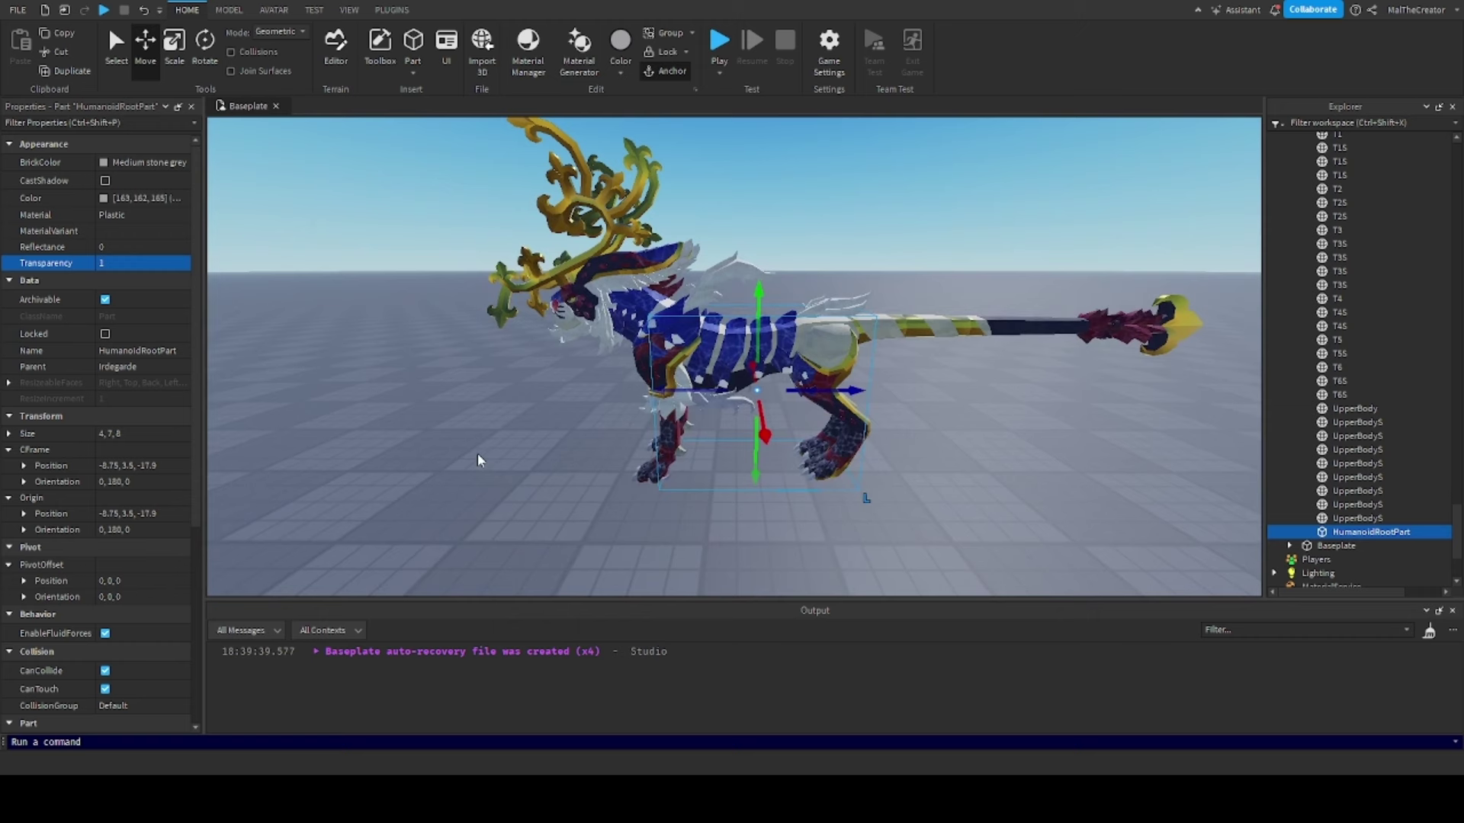
# Select the whole creature model and start RigEdit Lite's rig editing on it
pyautogui.click(1105, 516)
pyautogui.click(686, 343)
pyautogui.click(396, 10)
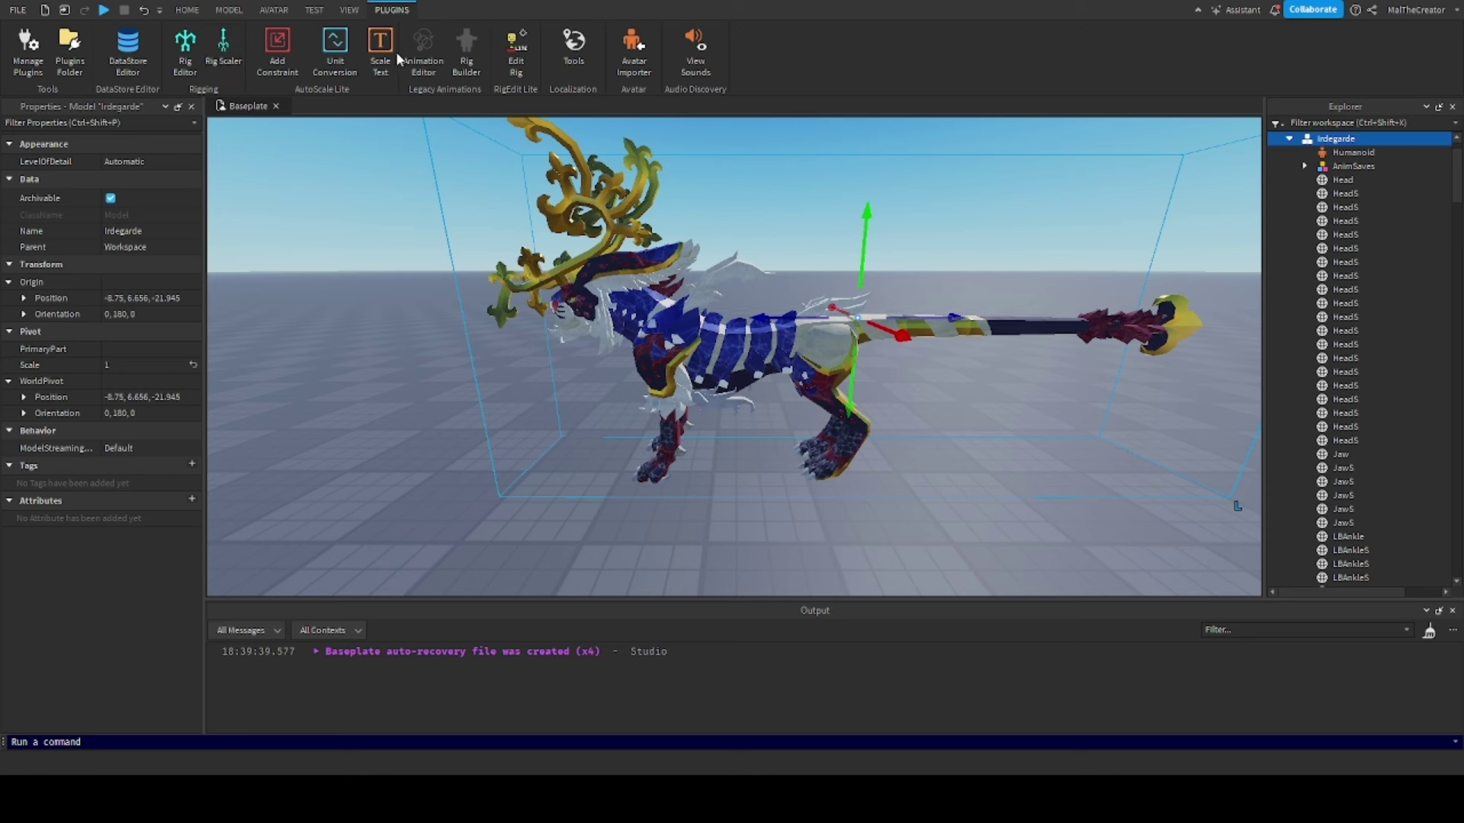
pyautogui.click(512, 59)
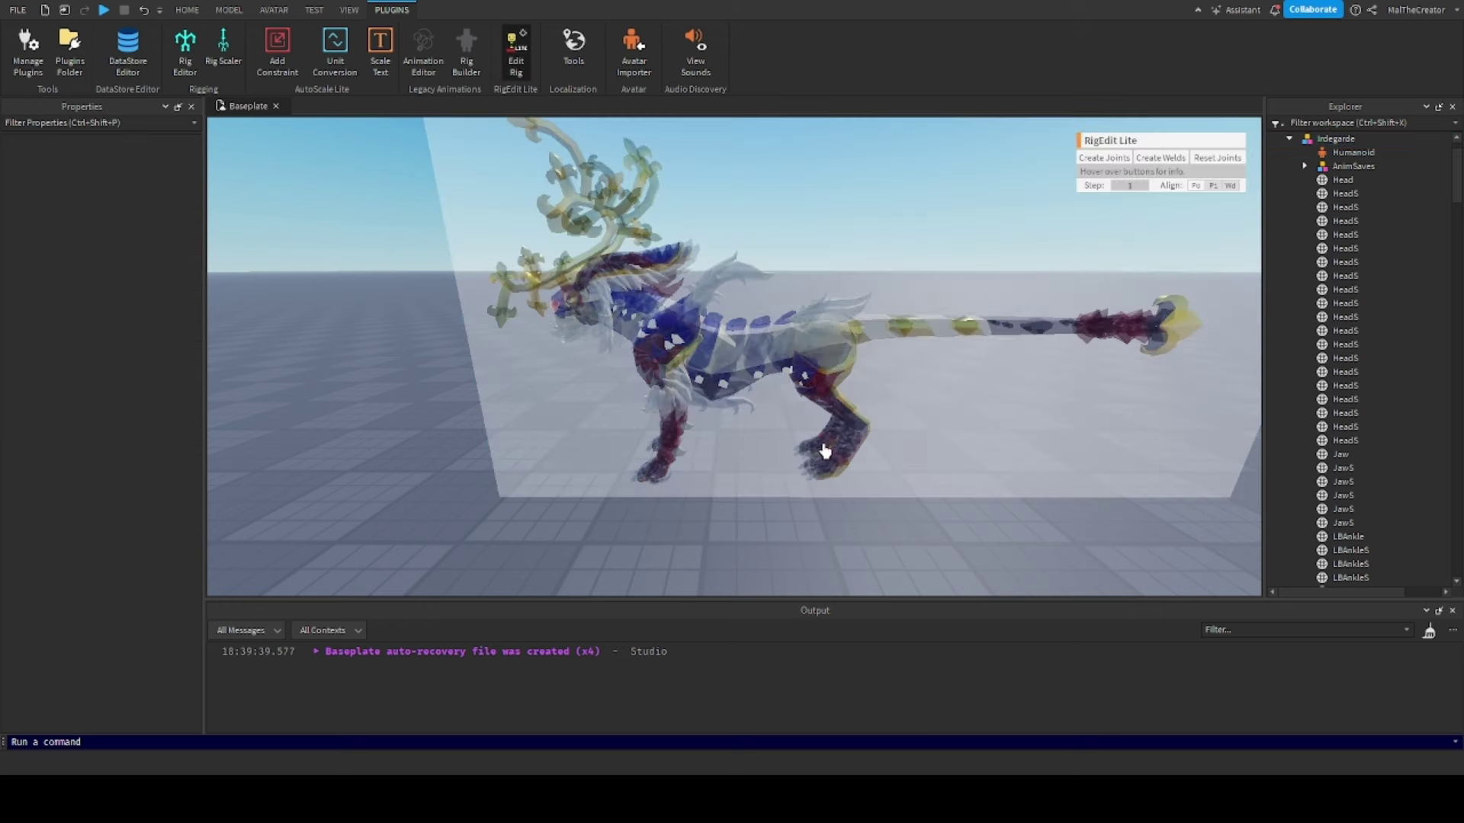
pyautogui.moveTo(824, 446); pyautogui.dragTo(843, 427, button='right')
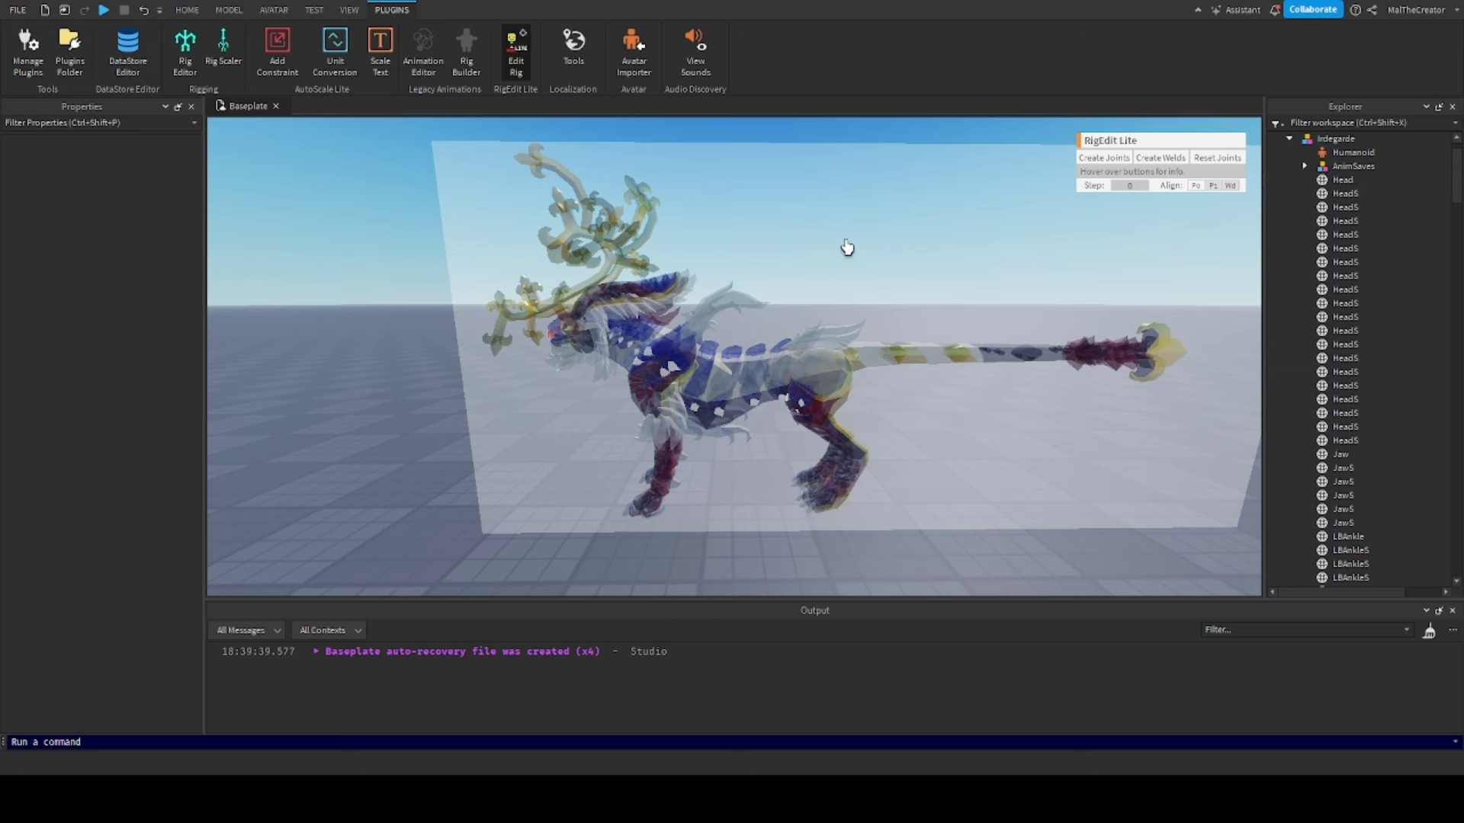
# Create a joint from the HumanoidRootPart to the MiddleBody mesh, selecting the HumanoidRootPart first
pyautogui.scroll(-20, 1365, 296)
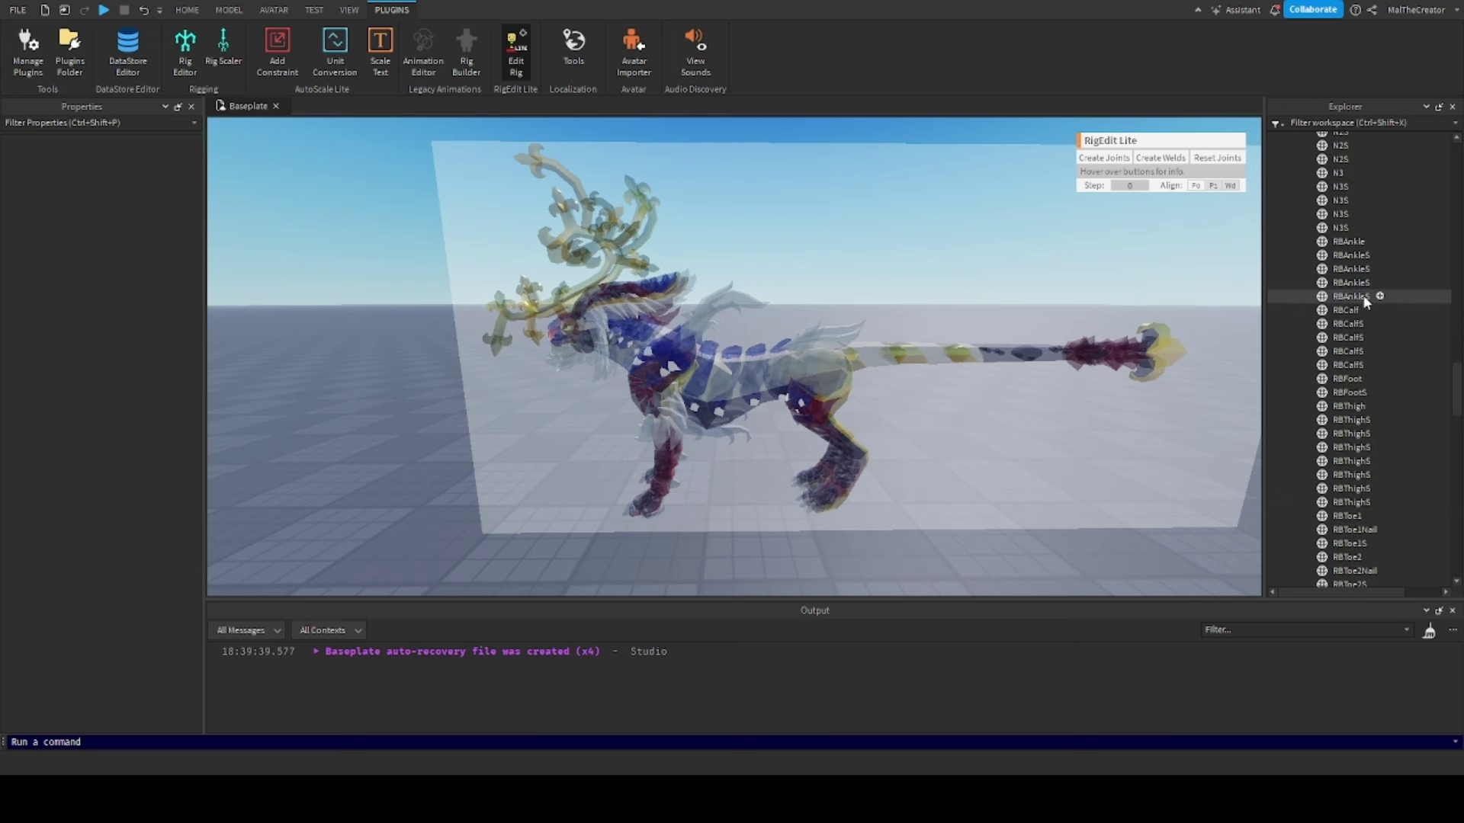
pyautogui.scroll(-15, 1366, 296)
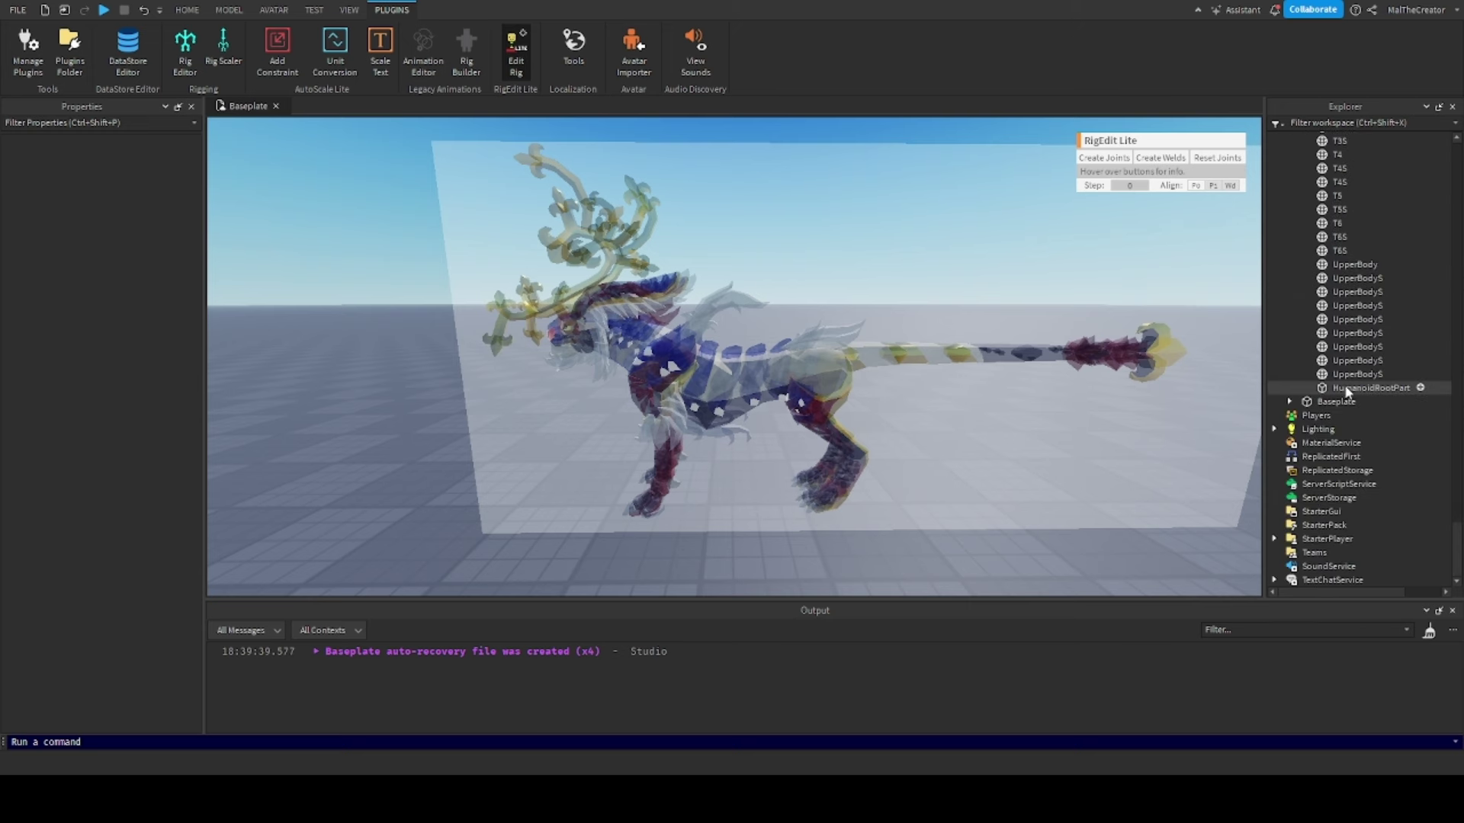
pyautogui.scroll(3, 1346, 393)
pyautogui.click(1346, 506)
pyautogui.scroll(15, 1370, 379)
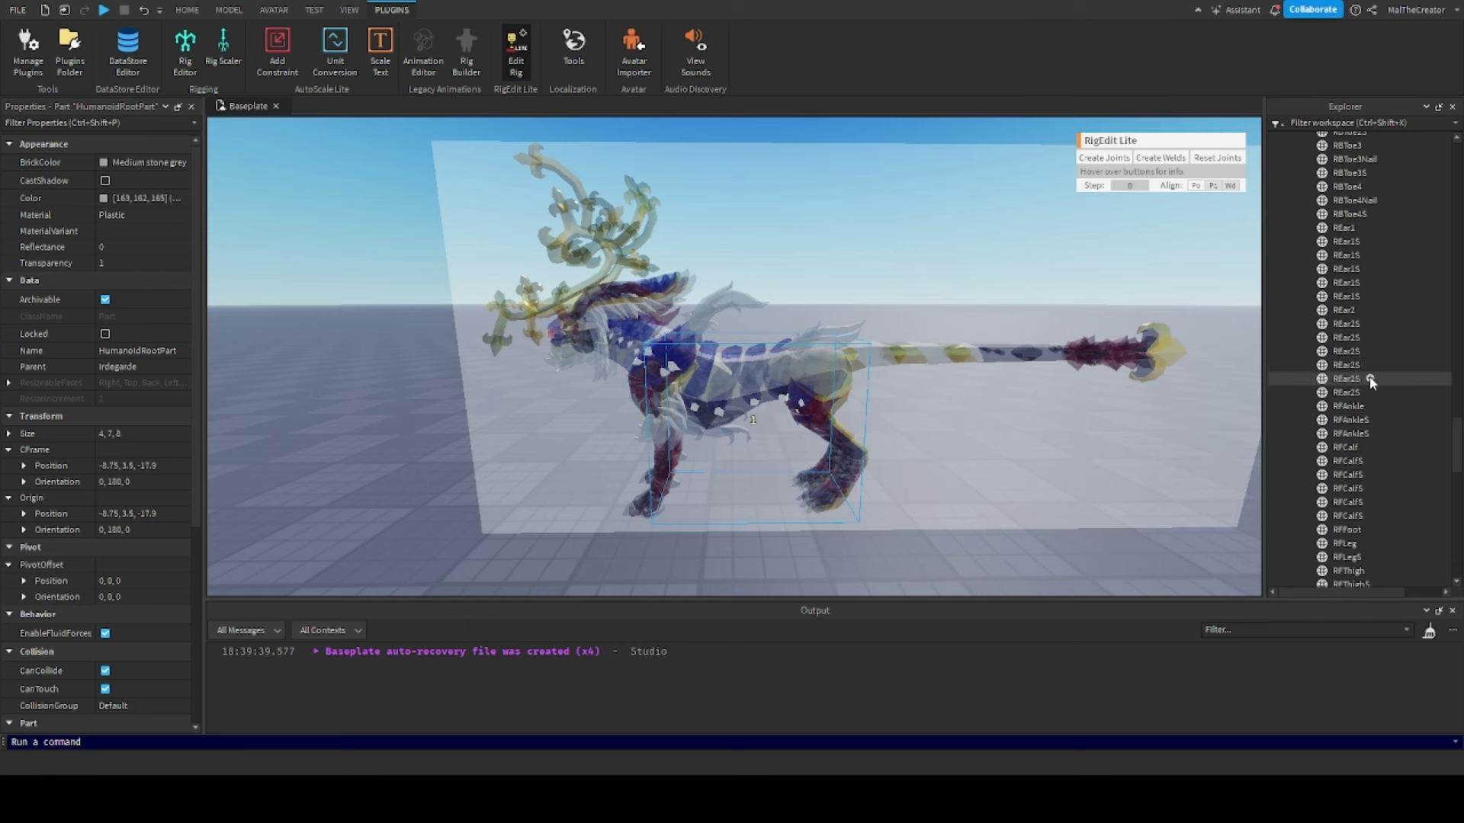
pyautogui.scroll(15, 1371, 381)
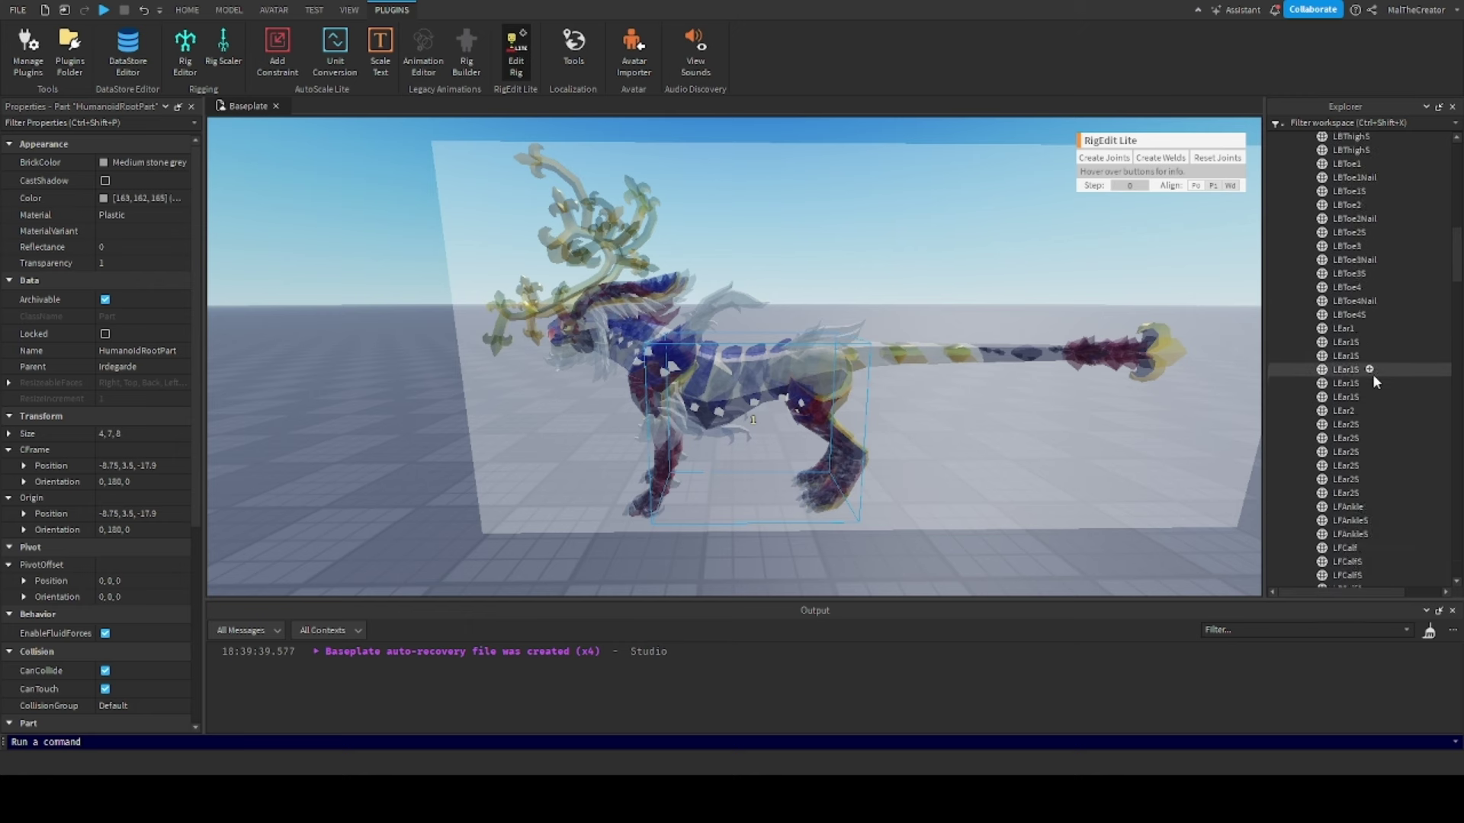
pyautogui.scroll(19, 1372, 375)
pyautogui.scroll(-18, 1372, 376)
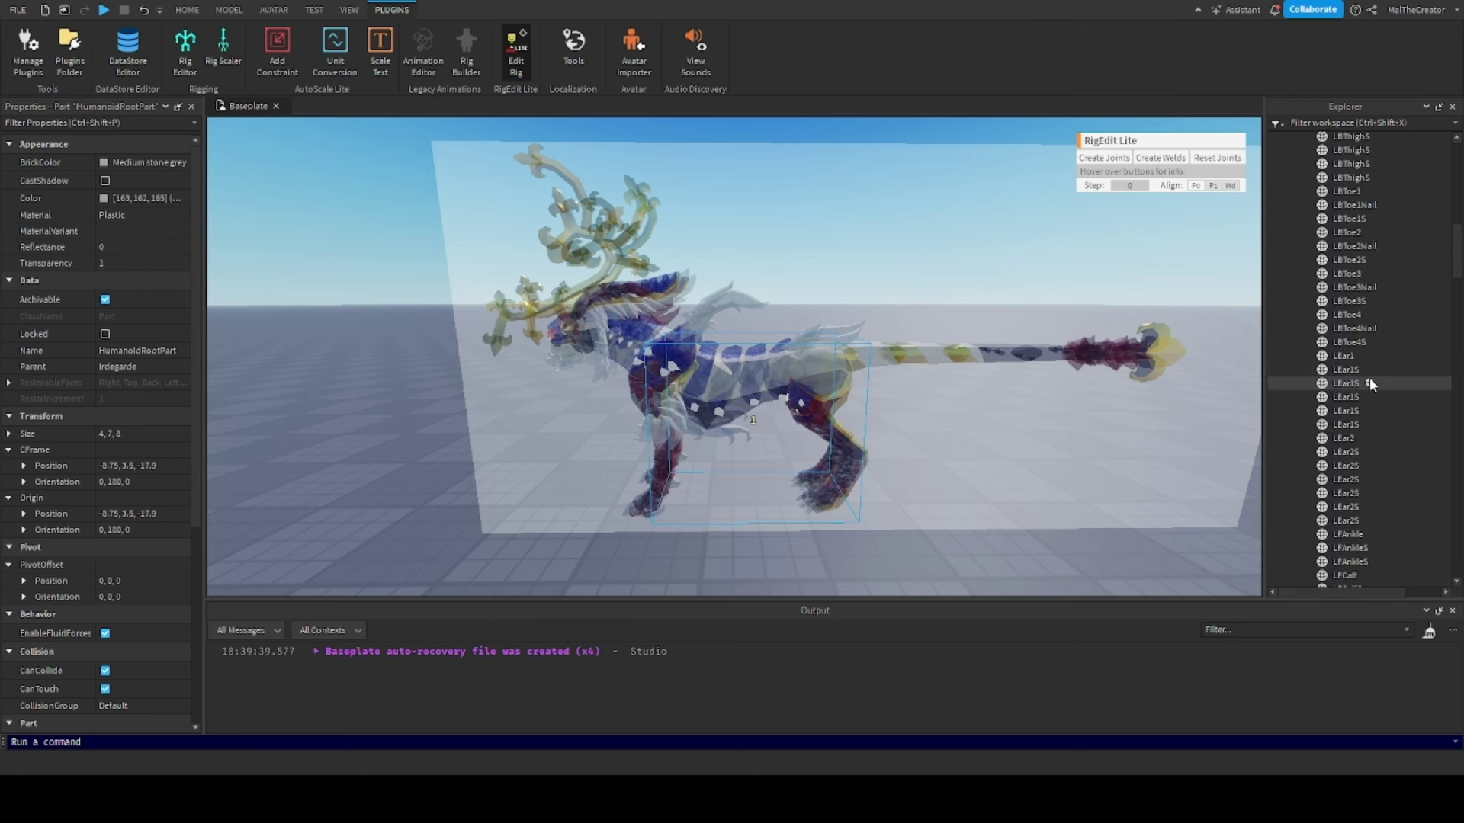
pyautogui.scroll(-10, 1369, 378)
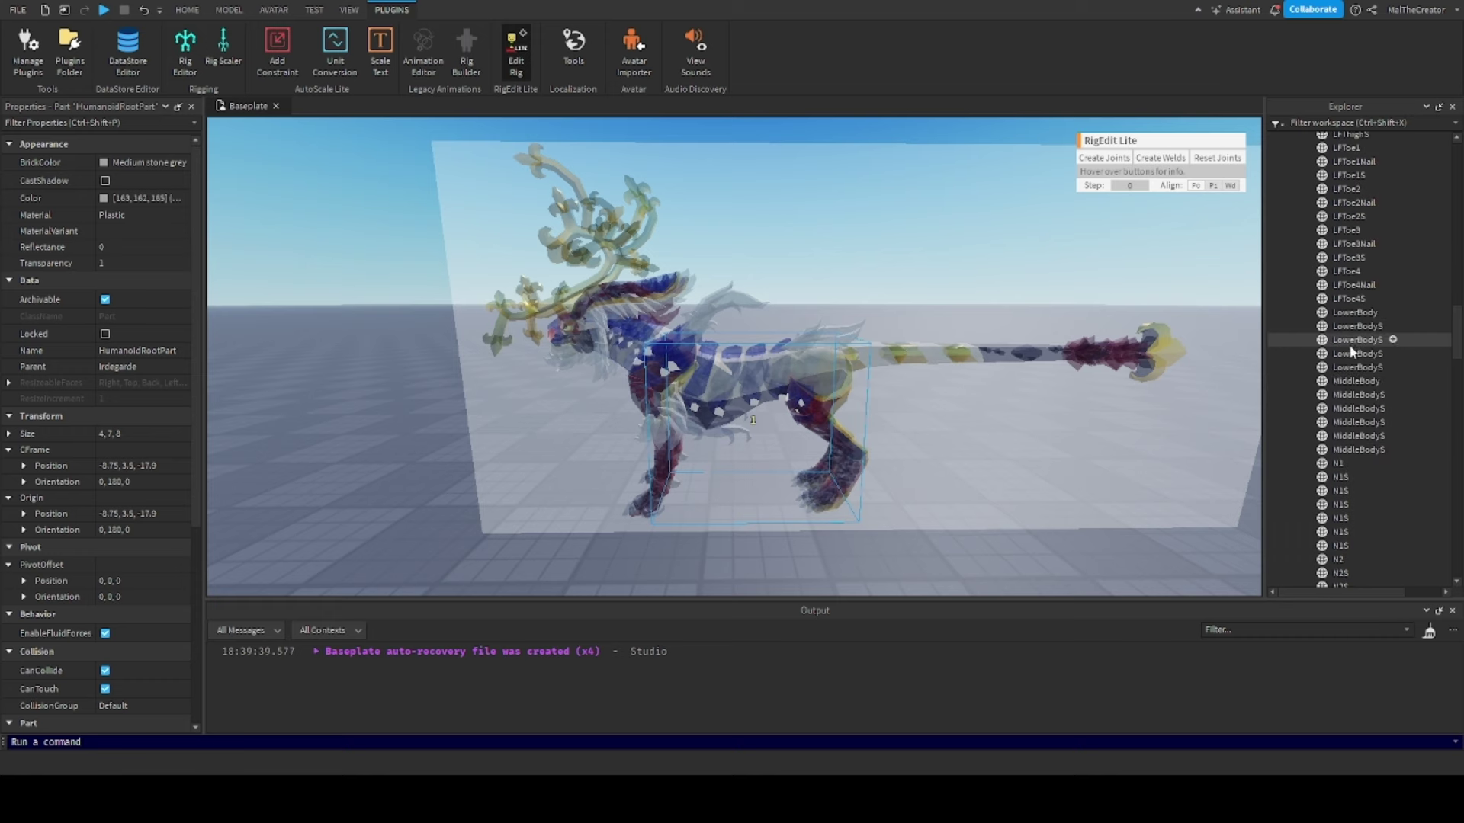
pyautogui.keyDown('ctrl'); pyautogui.click(1356, 381); pyautogui.keyUp('ctrl')
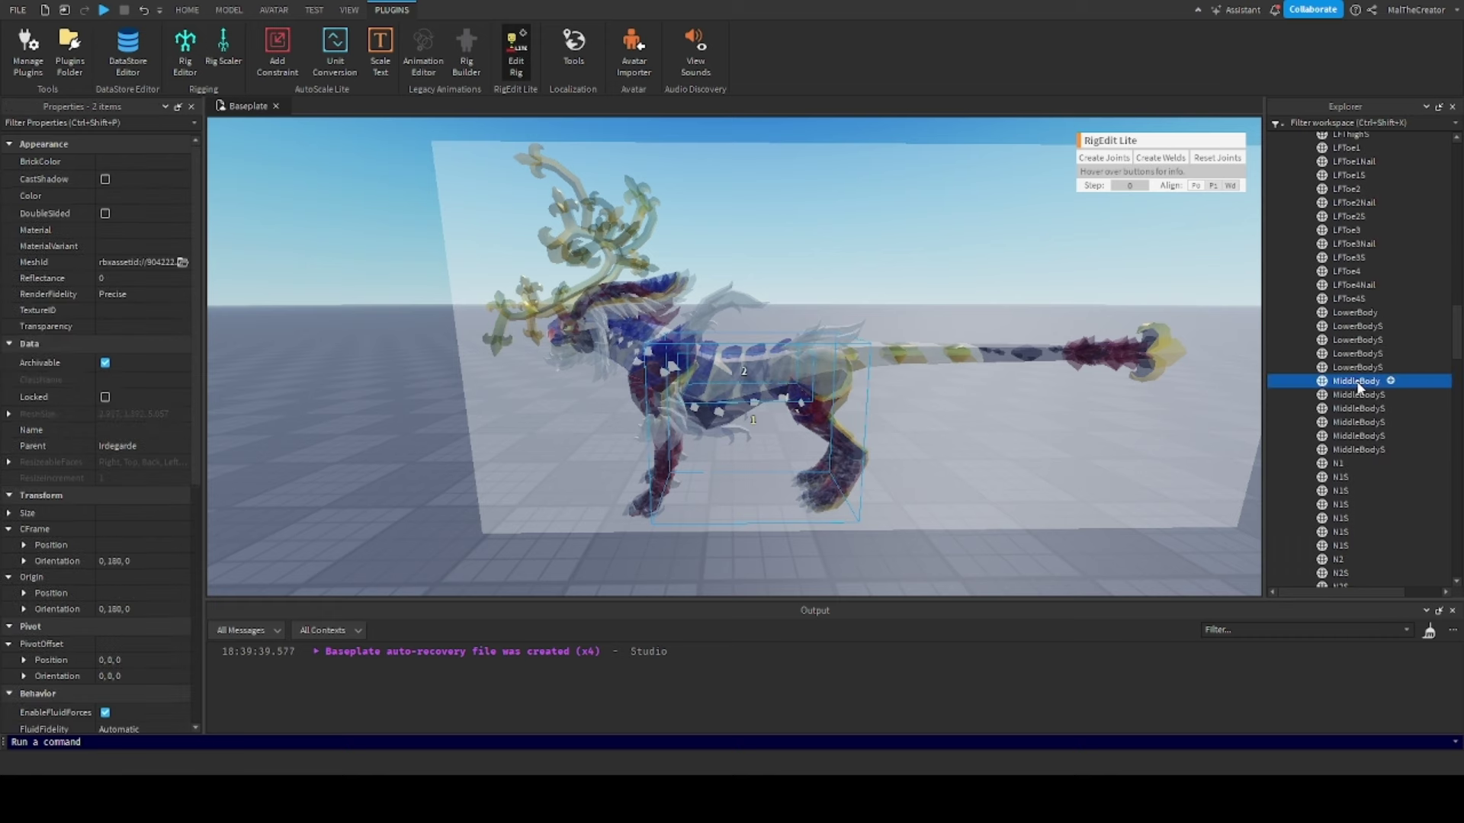
pyautogui.click(1117, 163)
# Move the MiddleBody joint down and slightly toward the head, to a C0 position of about 0, 1.559, -0.499
pyautogui.press('f')
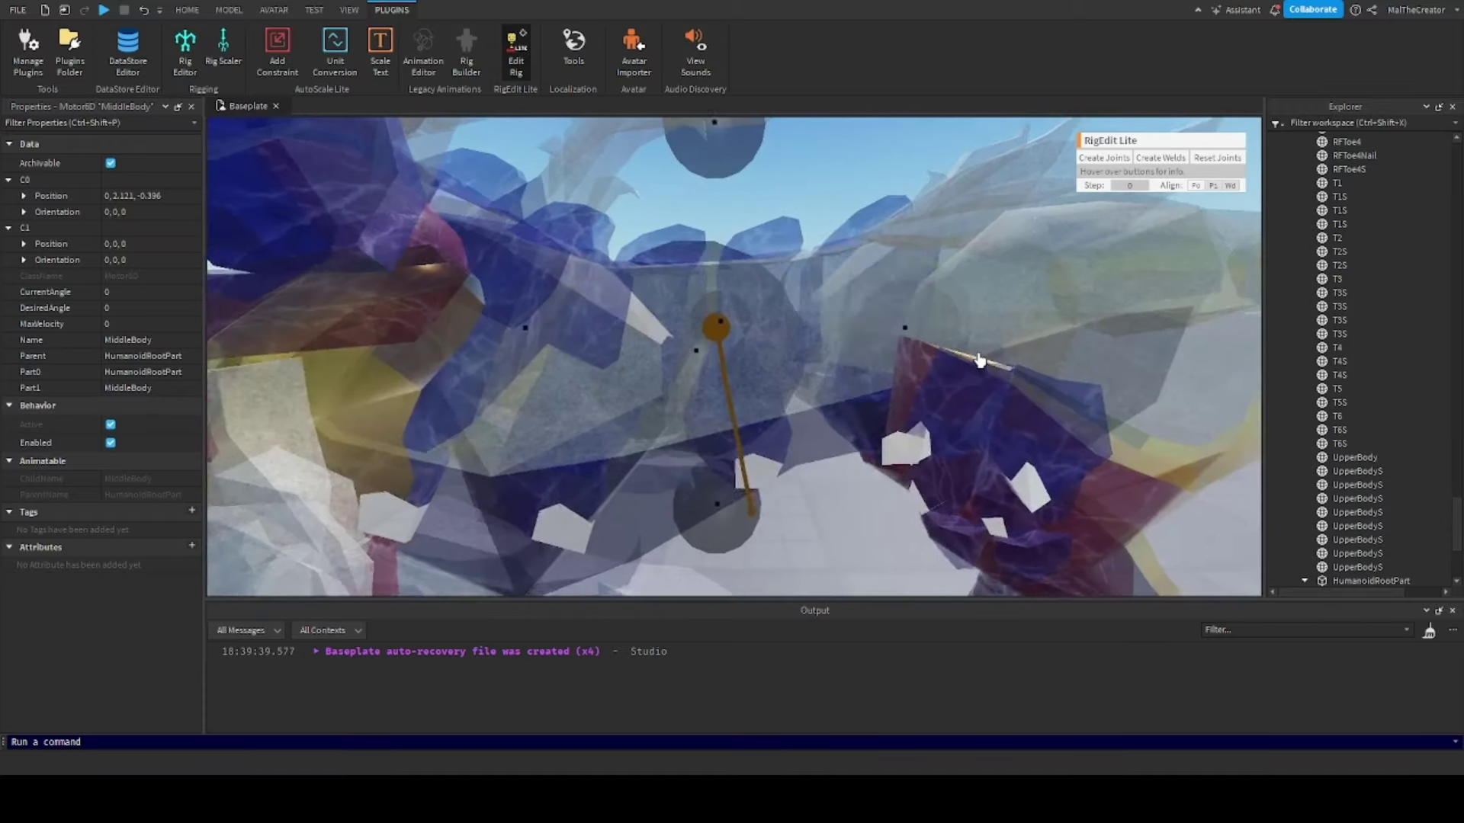
pyautogui.scroll(-2, 978, 355)
pyautogui.moveTo(733, 462); pyautogui.dragTo(726, 493)
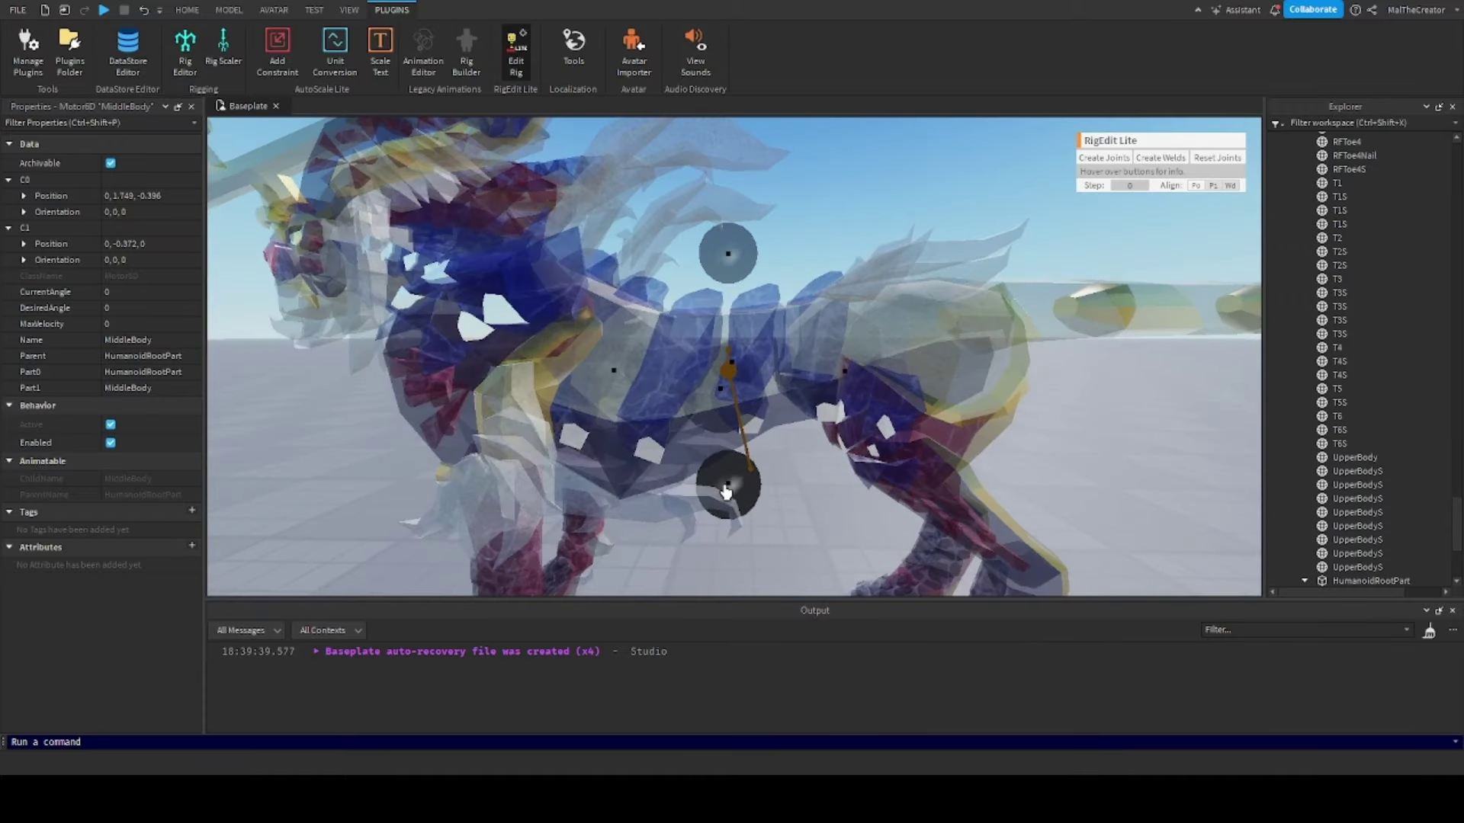
pyautogui.scroll(-3, 900, 333)
pyautogui.scroll(1, 858, 349)
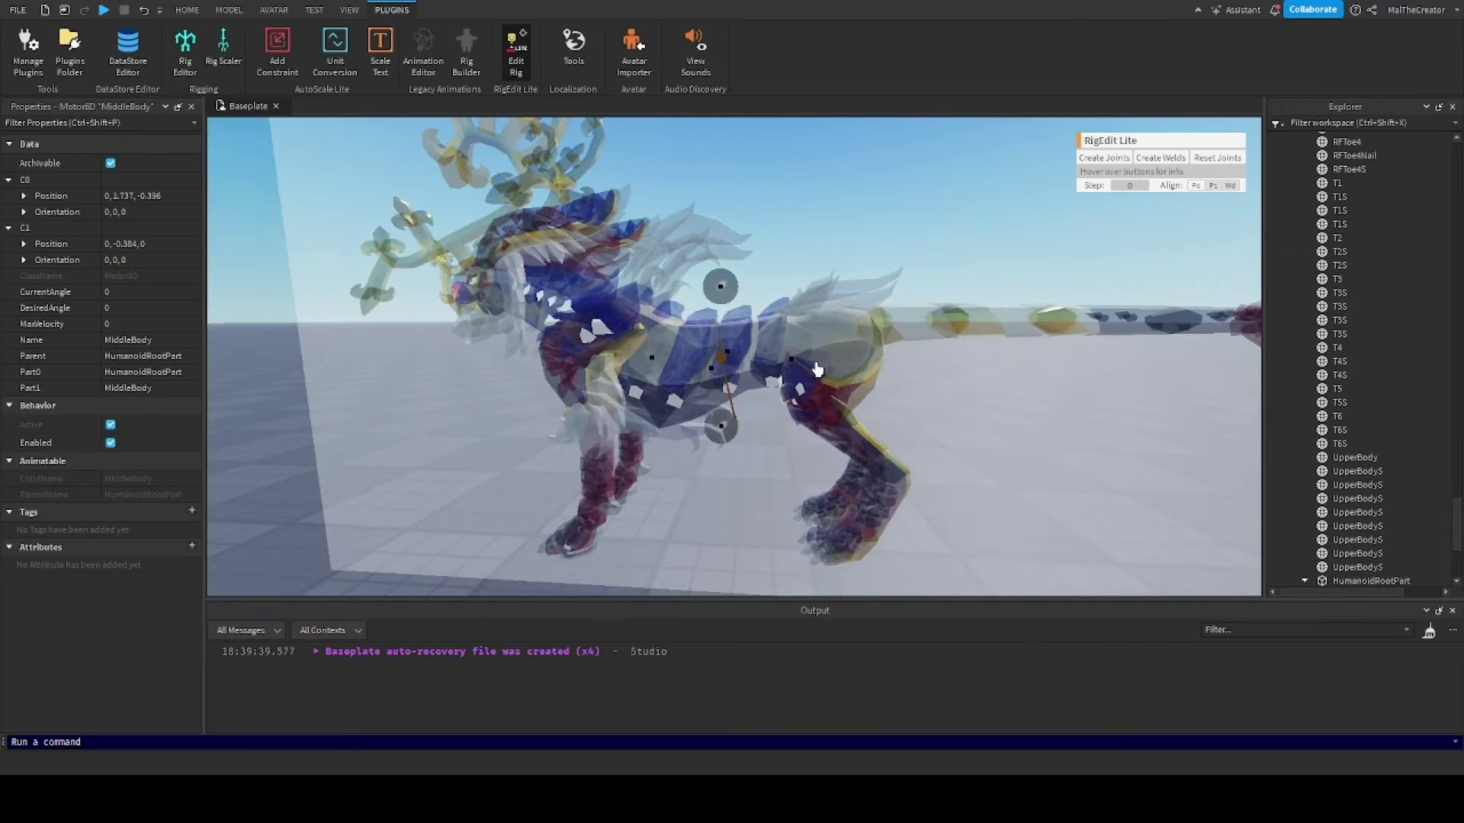
pyautogui.moveTo(783, 372); pyautogui.dragTo(779, 372)
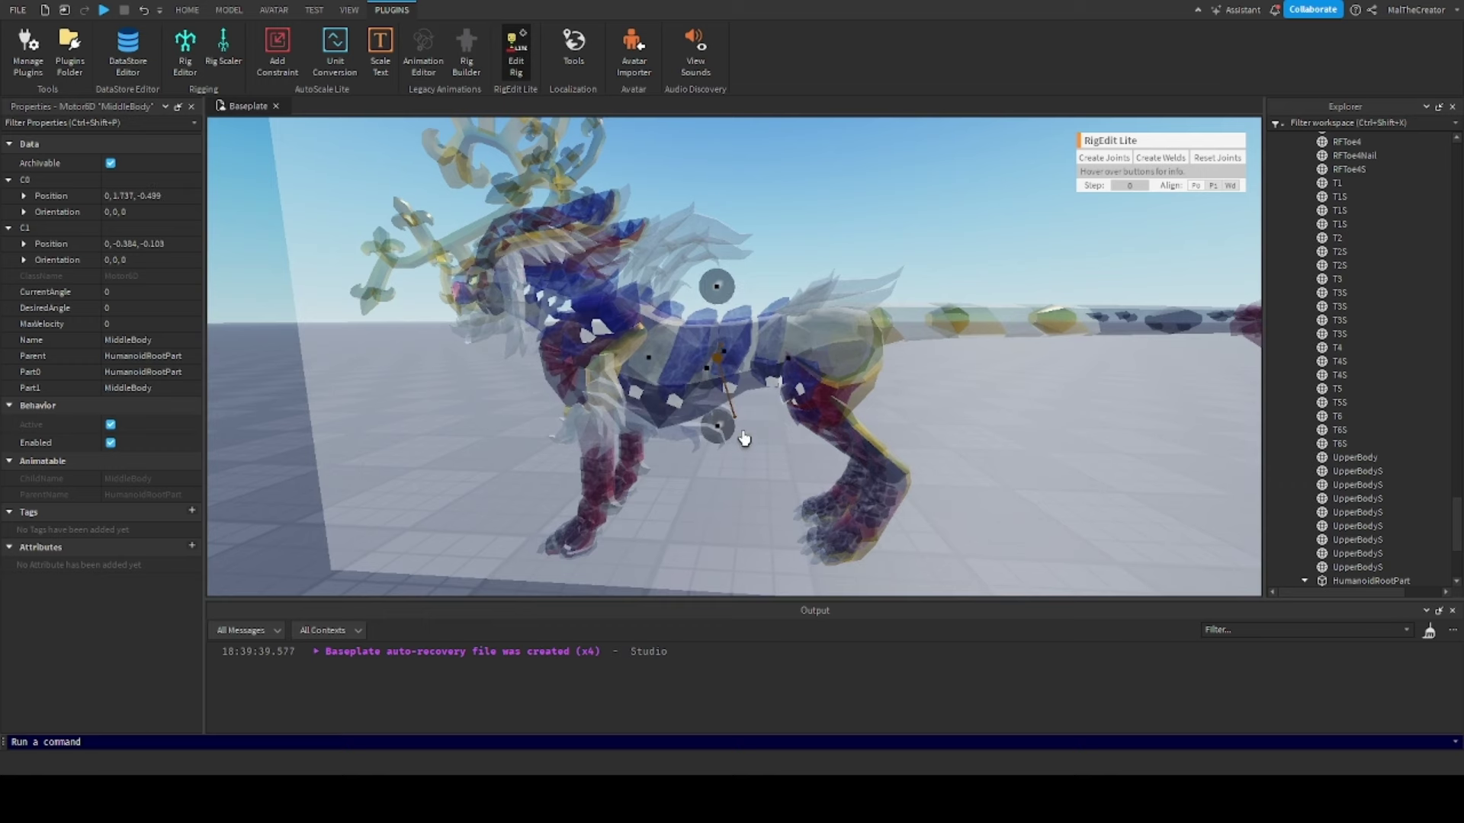
pyautogui.moveTo(744, 437); pyautogui.dragTo(744, 450)
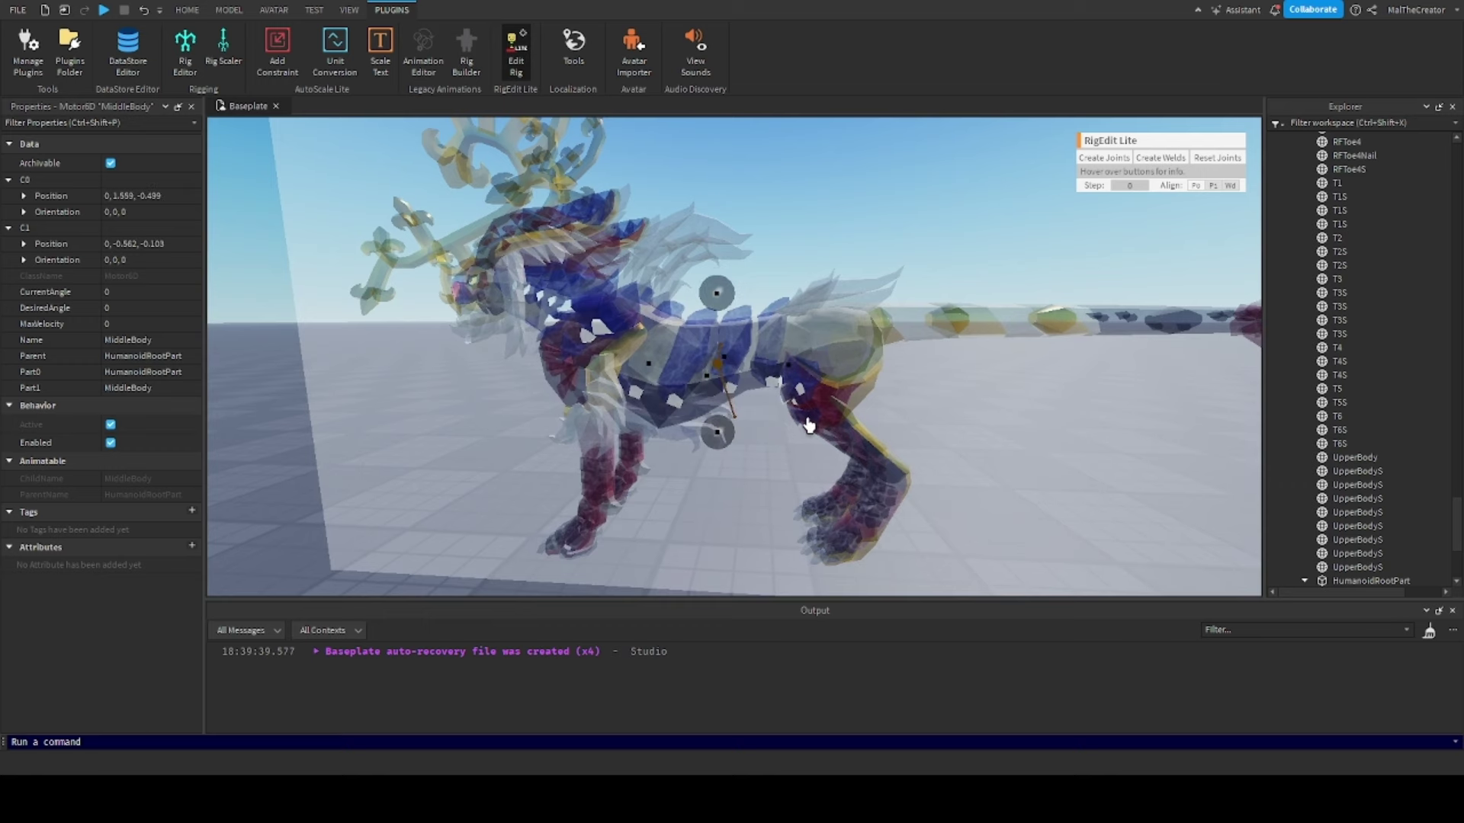
pyautogui.scroll(3, 809, 424)
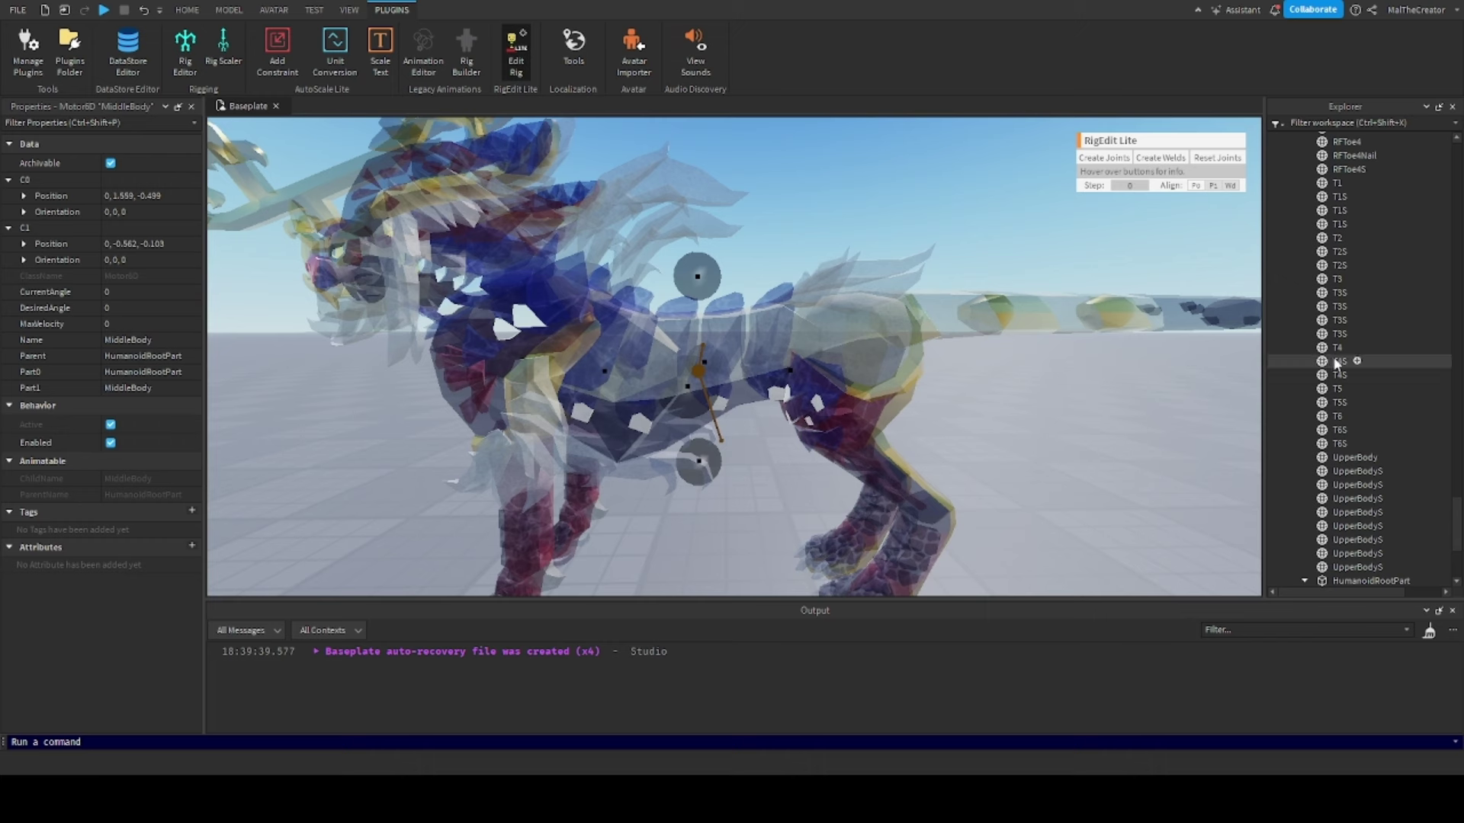
# Weld all the MiddleBodyS meshes to the MiddleBody mesh, selecting MiddleBody first
pyautogui.scroll(10, 1336, 362)
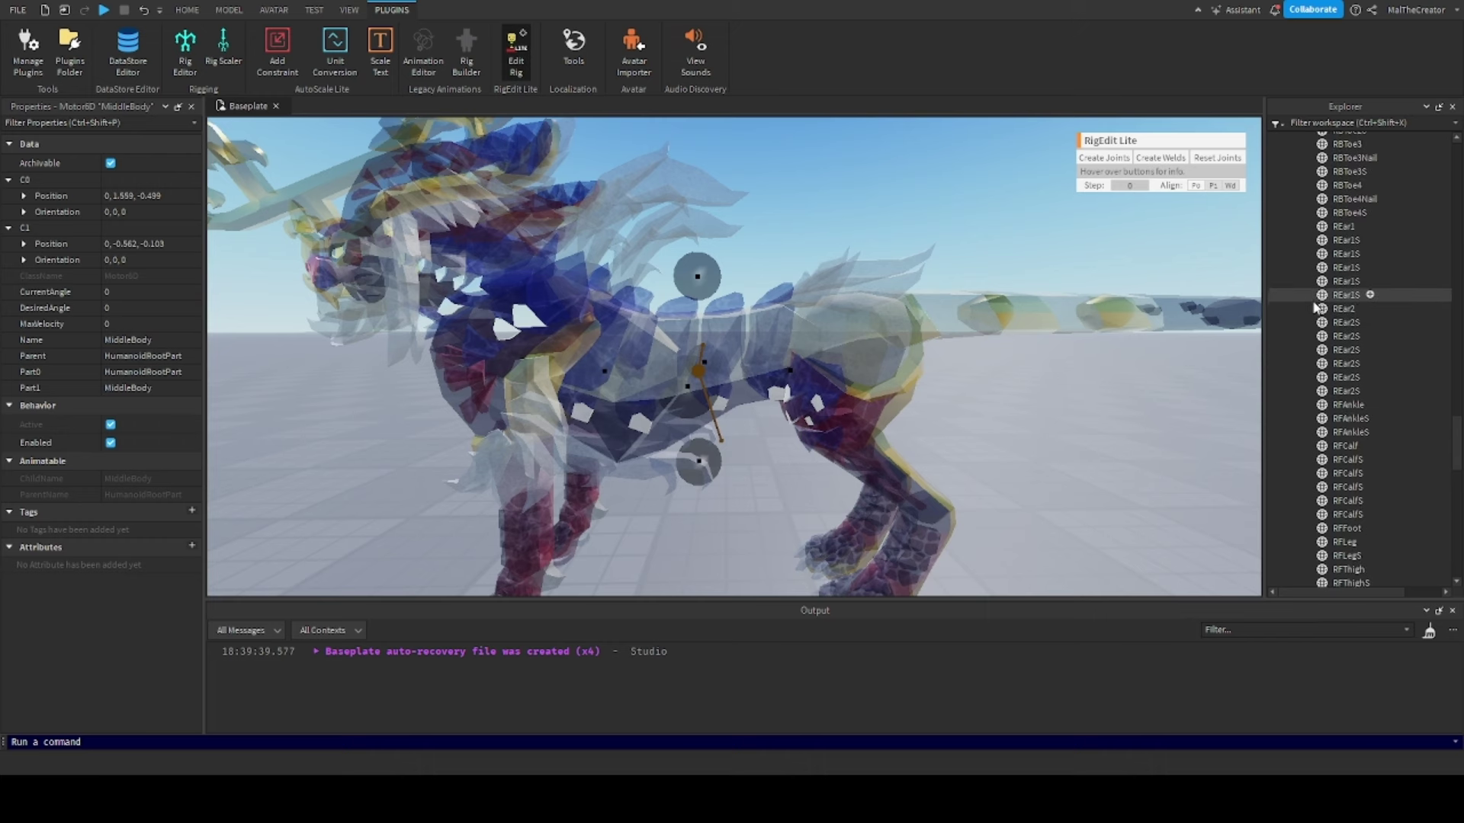
pyautogui.scroll(10, 1335, 311)
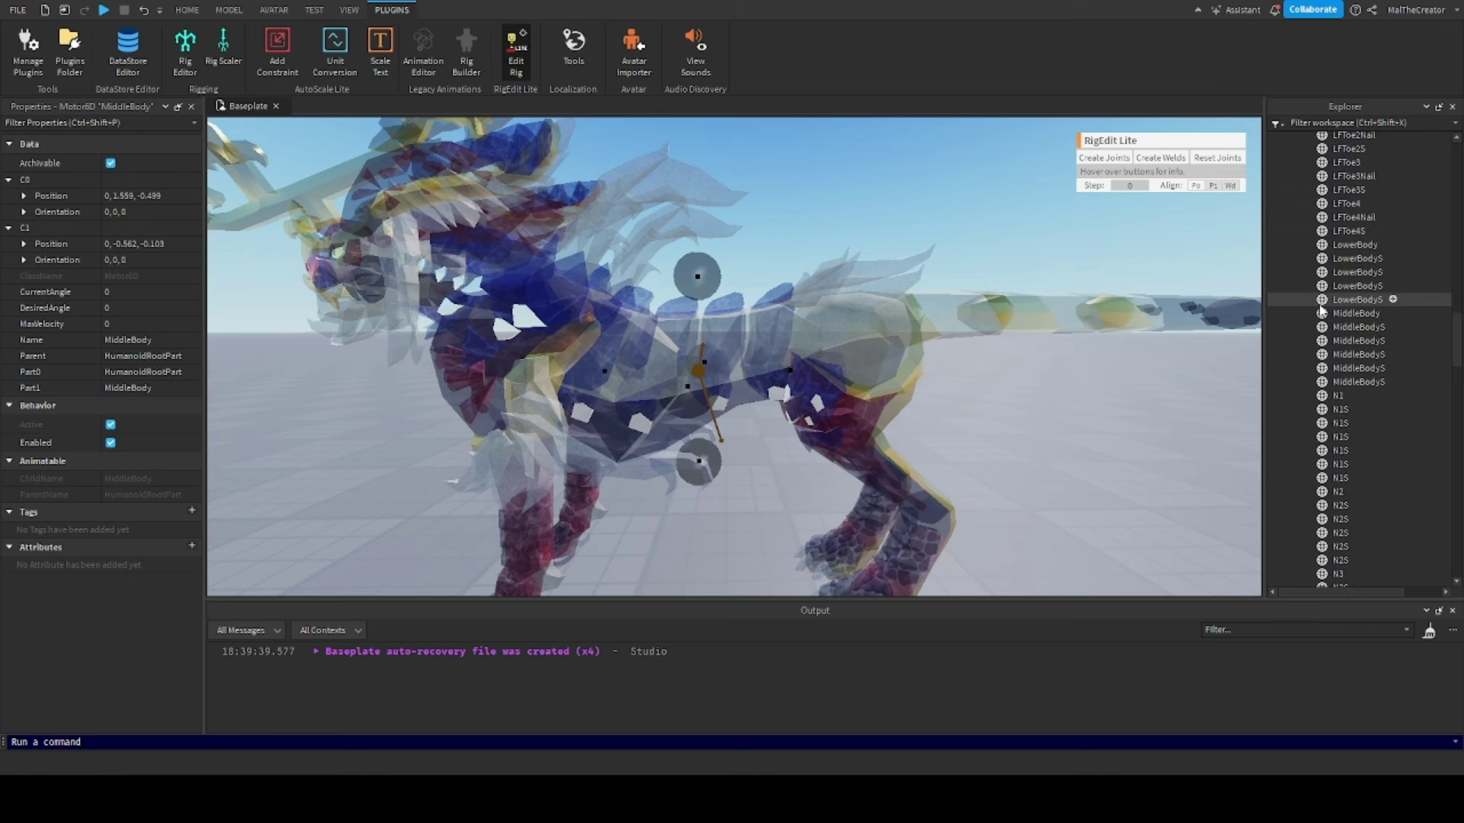
pyautogui.click(1353, 313)
pyautogui.press('f')
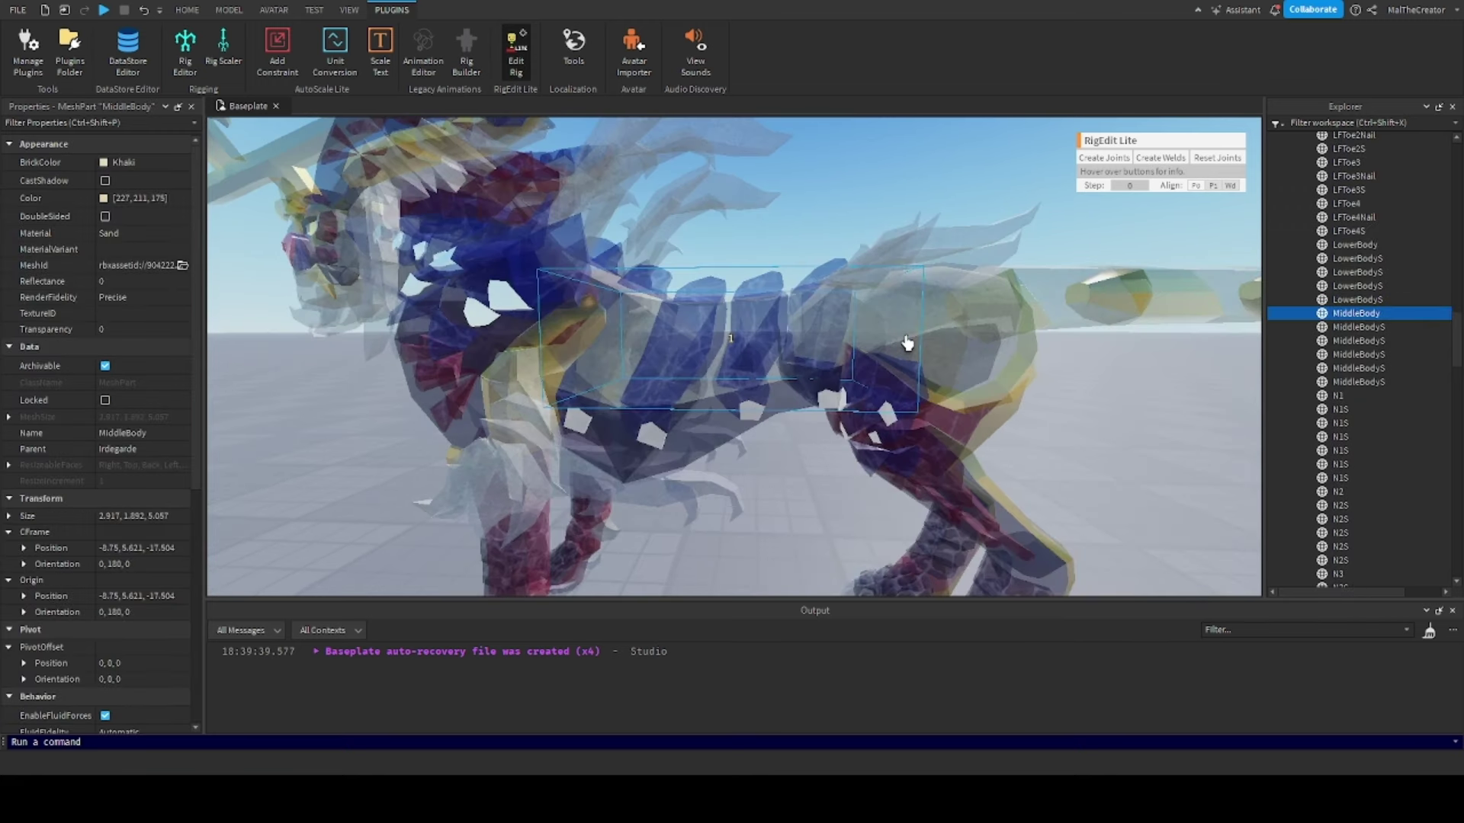
pyautogui.keyDown('shift'); pyautogui.click(1372, 382); pyautogui.keyUp('shift')
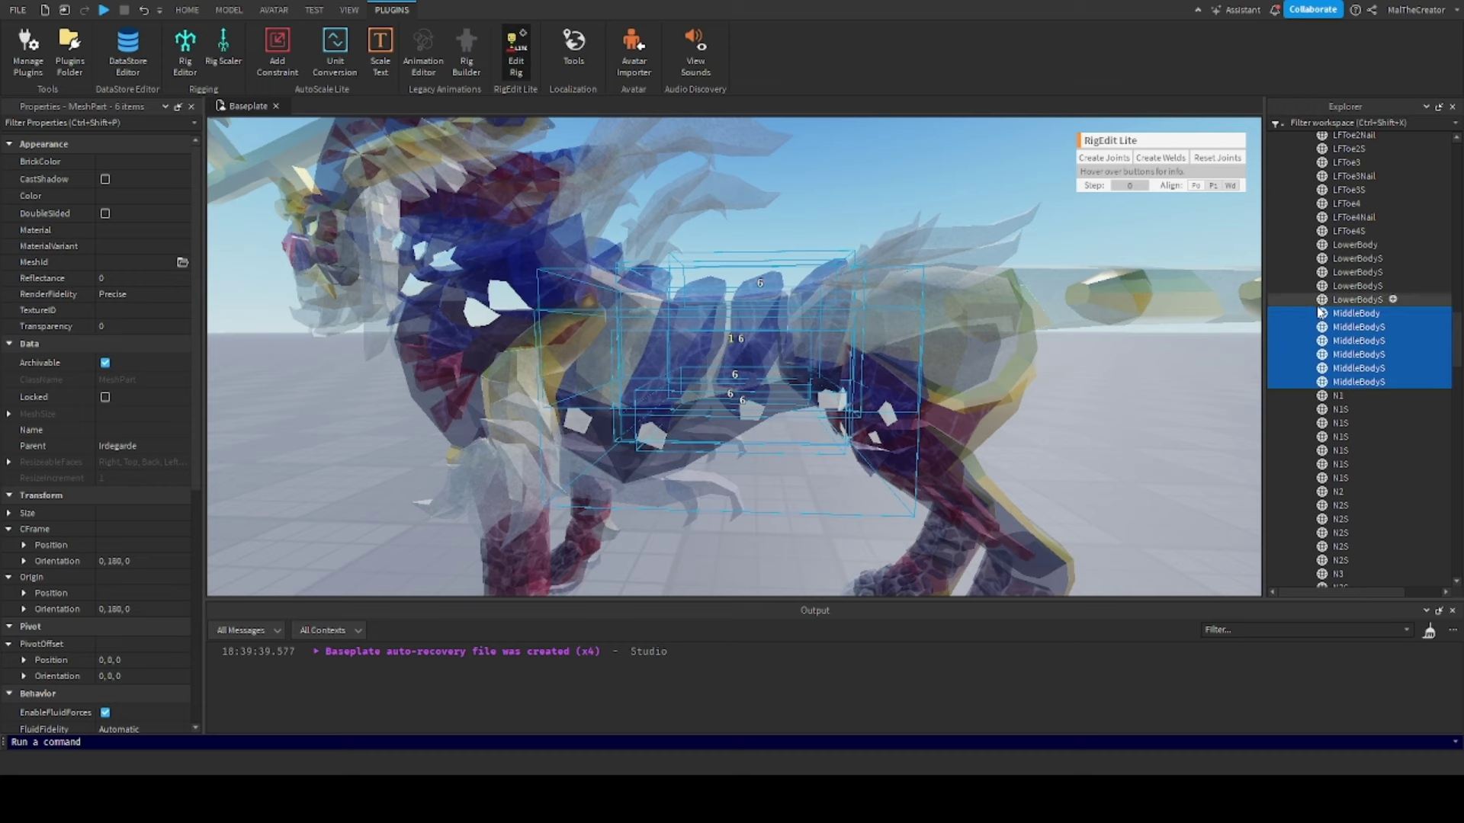
pyautogui.click(1160, 158)
pyautogui.press('f')
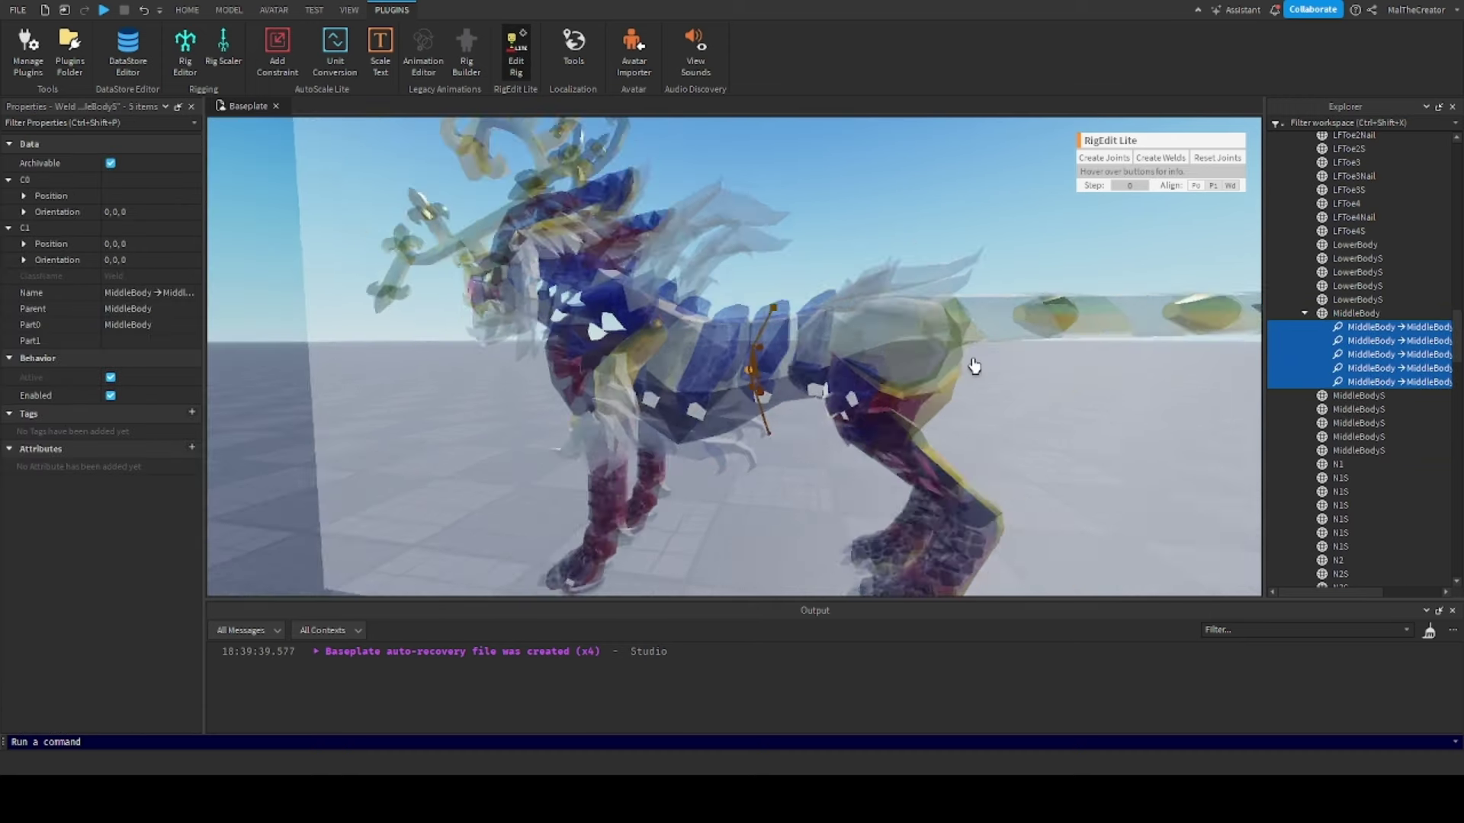
pyautogui.scroll(-3, 975, 366)
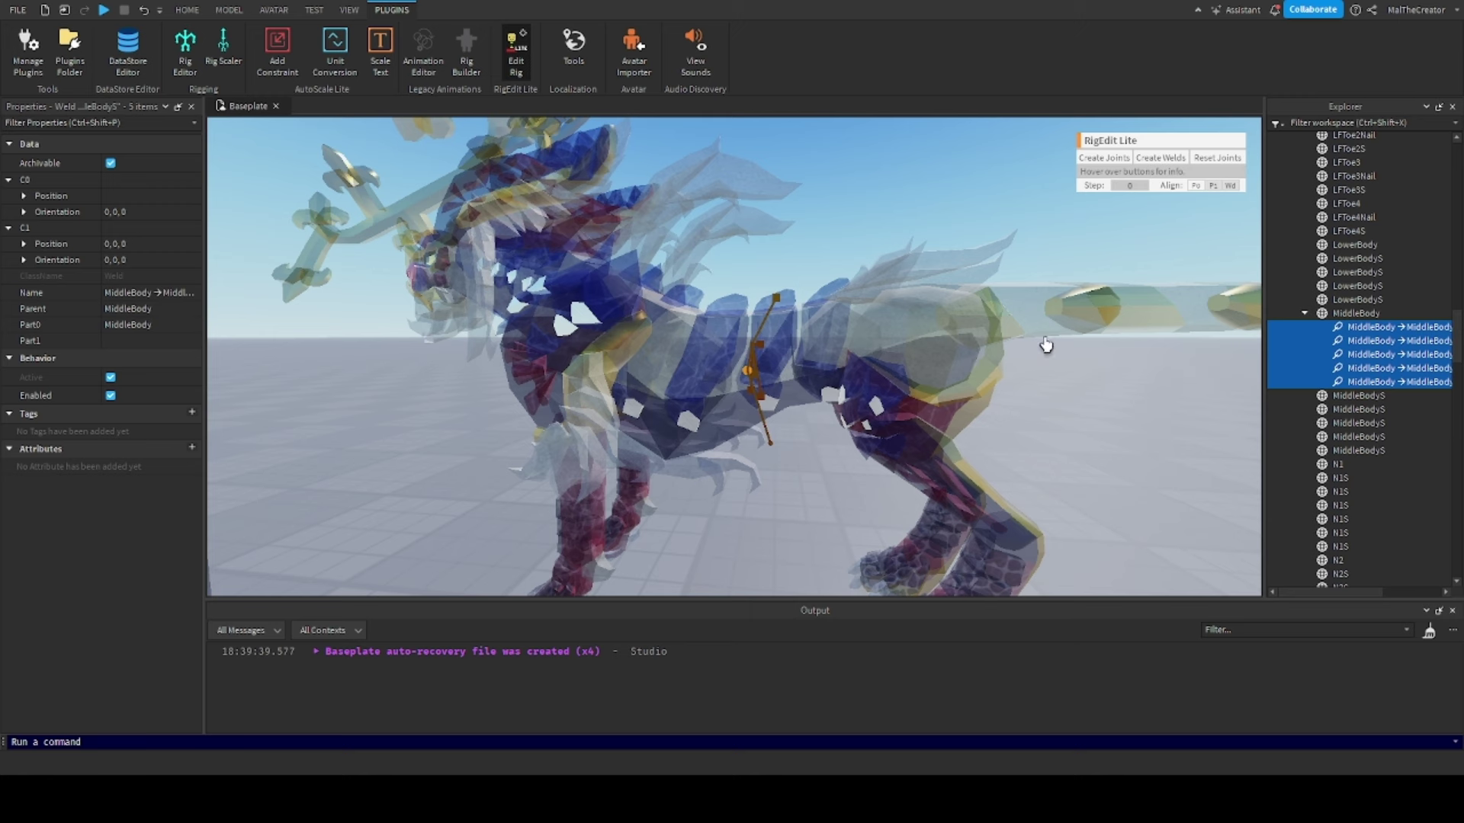
# Create a joint from the MiddleBody mesh to the LowerBody mesh, selecting MiddleBody first
pyautogui.click(1294, 312)
pyautogui.click(1303, 313)
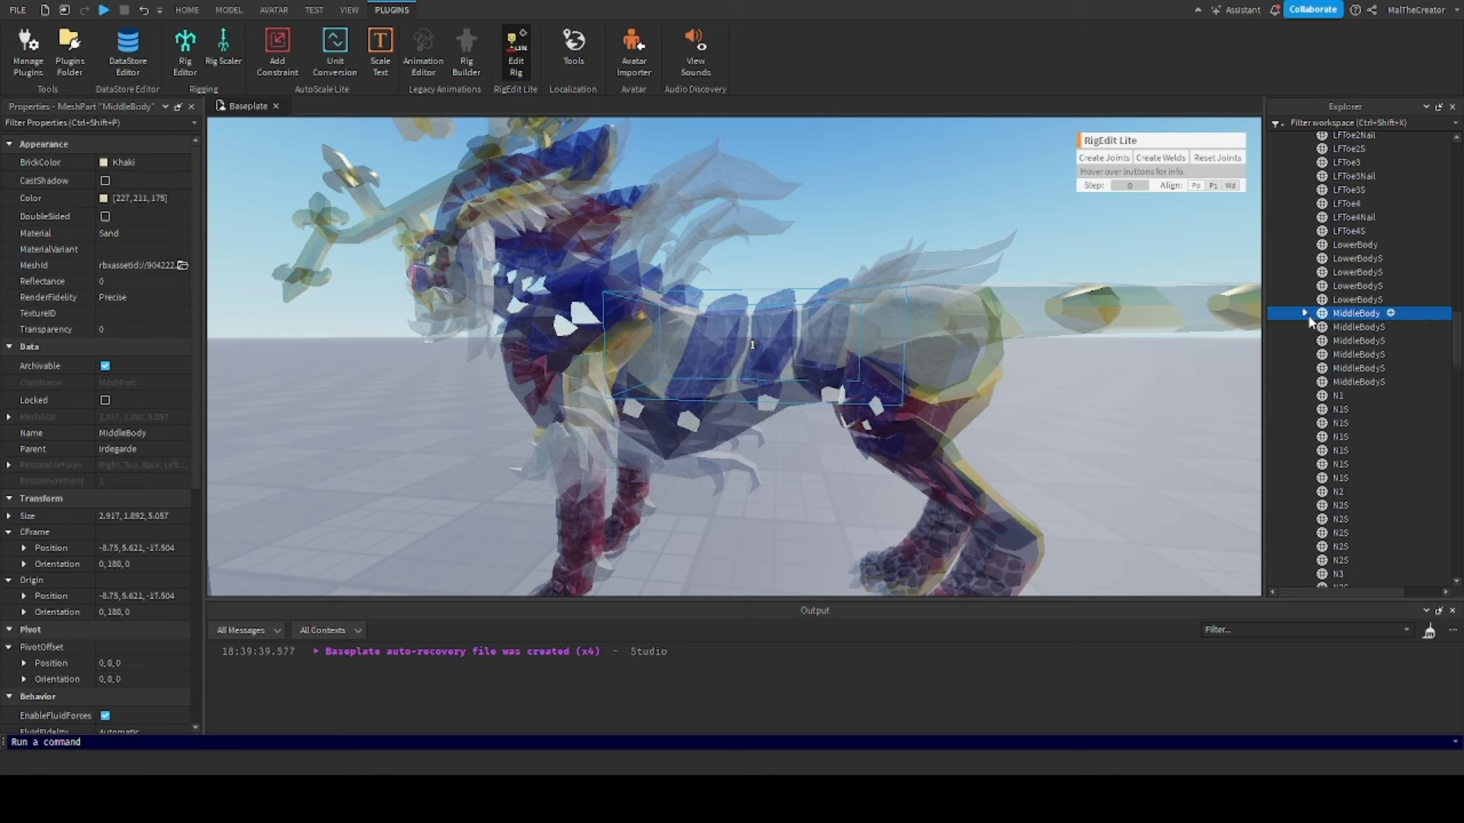
pyautogui.keyDown('ctrl'); pyautogui.click(1338, 245); pyautogui.keyUp('ctrl')
pyautogui.moveTo(1041, 331); pyautogui.dragTo(1045, 335, button='right')
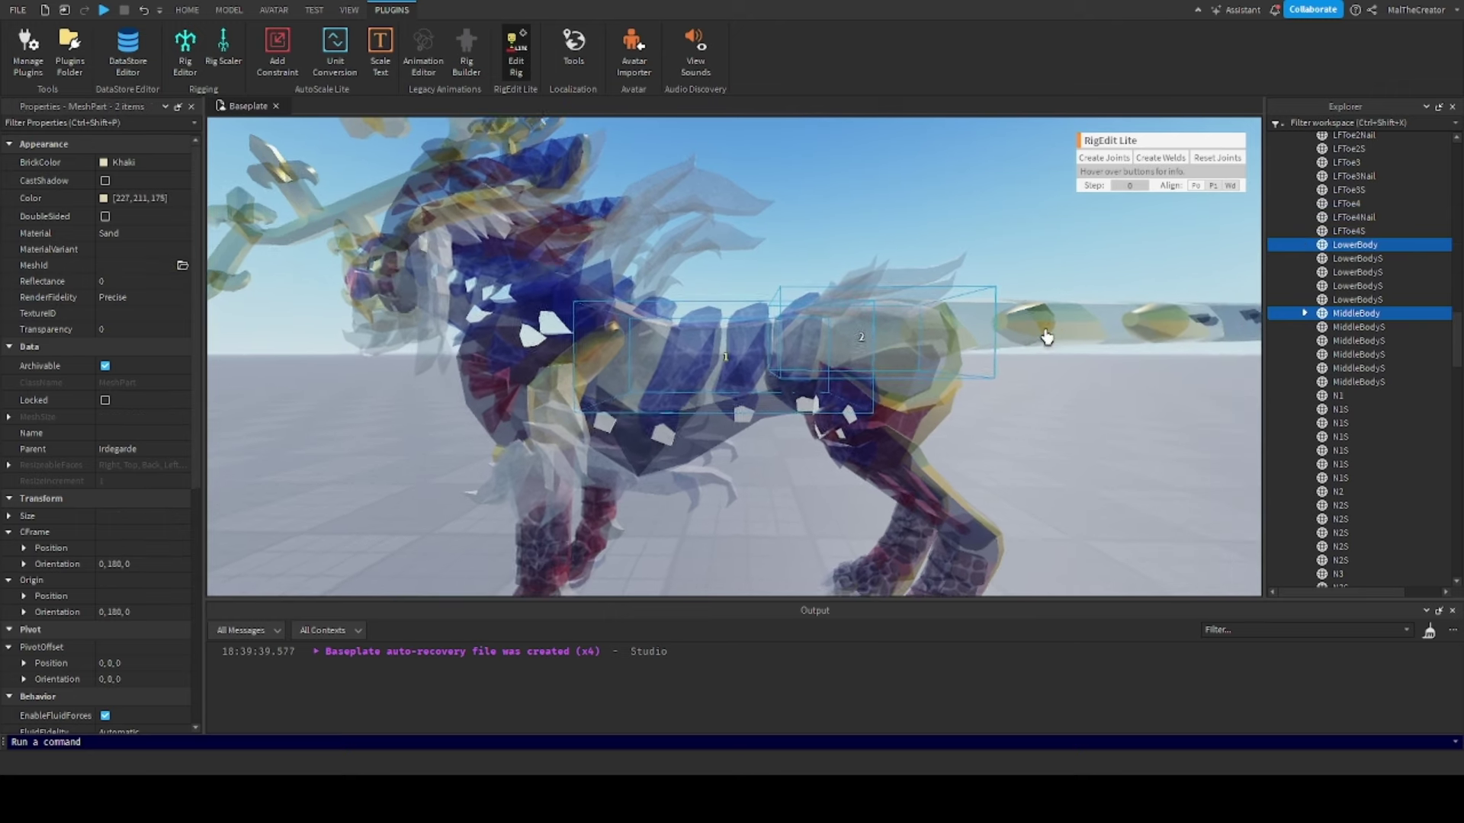
pyautogui.click(1104, 157)
# Move the LowerBody joint forward and down to where the middle and lower body meet, at a C0 position of about 0, 0.128, 1.677
pyautogui.scroll(5, 1003, 369)
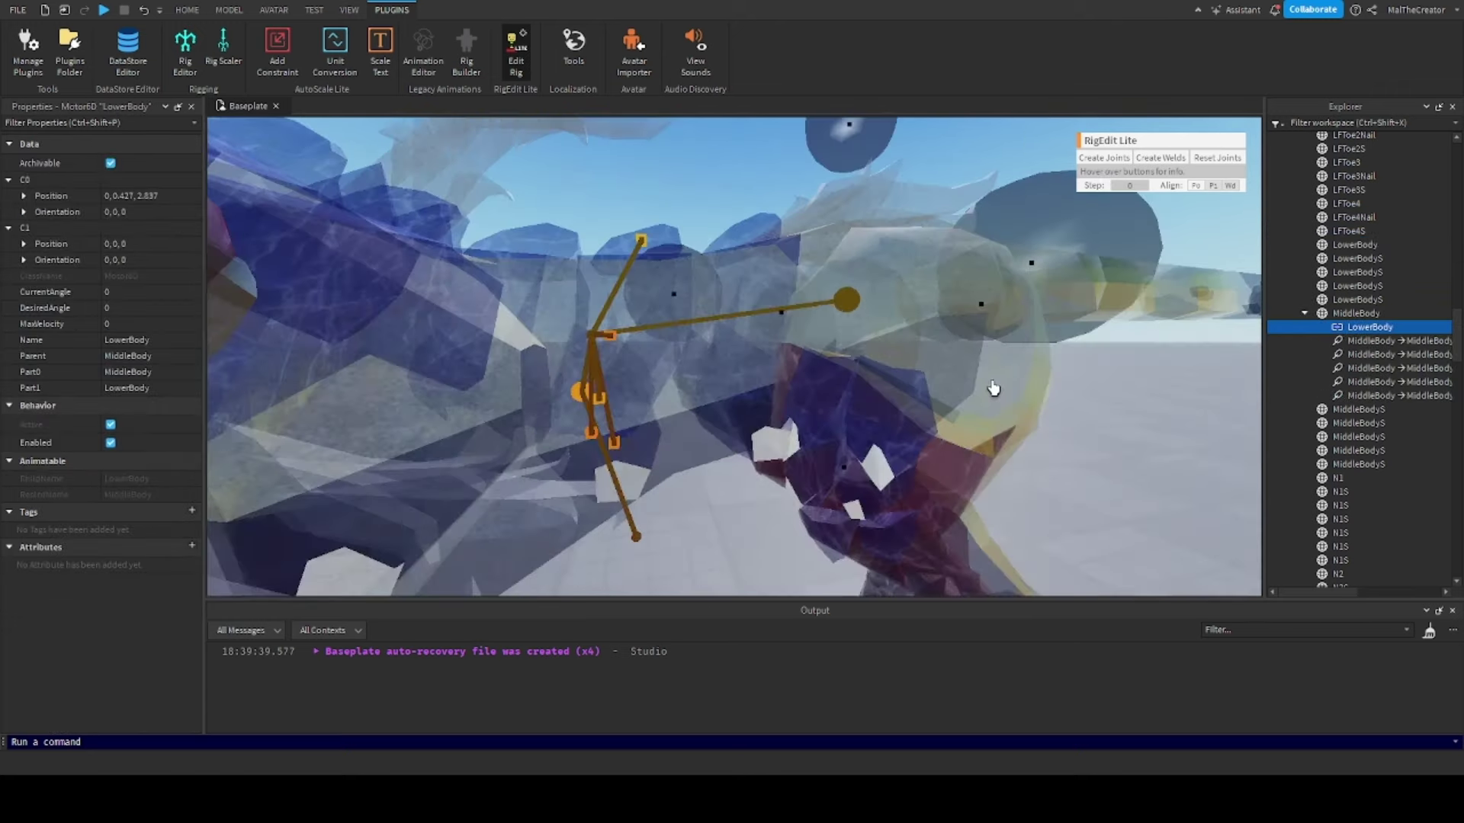
pyautogui.scroll(-5, 991, 388)
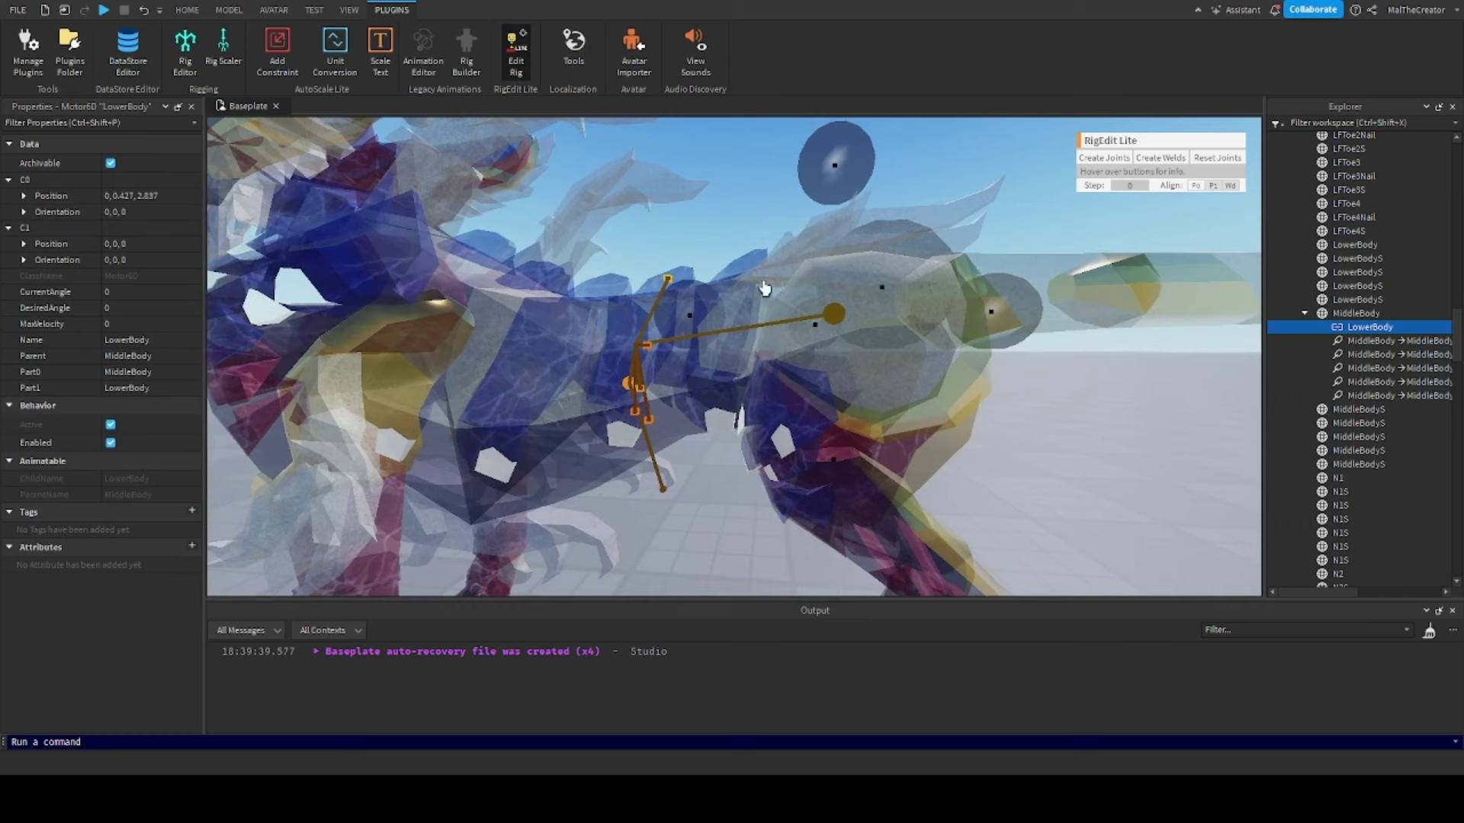
pyautogui.moveTo(712, 323); pyautogui.dragTo(610, 331)
pyautogui.moveTo(728, 467); pyautogui.dragTo(696, 484)
pyautogui.scroll(-5, 807, 488)
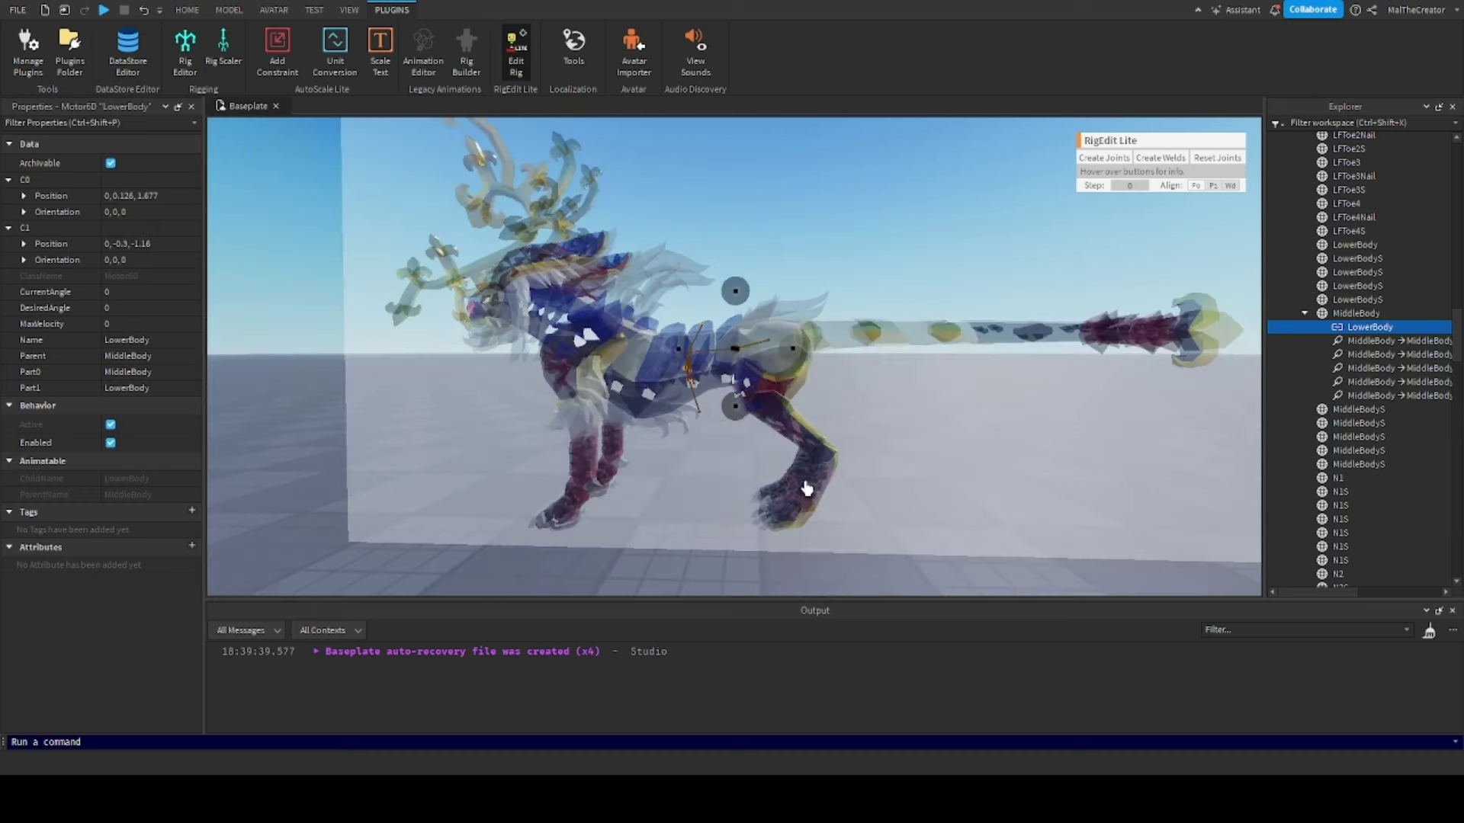
# Reselect the LowerBody joint, nudge it slightly toward the tail to a C0 position of about 0.004, 0.128, 1.701, and deselect it
pyautogui.click(892, 478)
pyautogui.scroll(6, 947, 466)
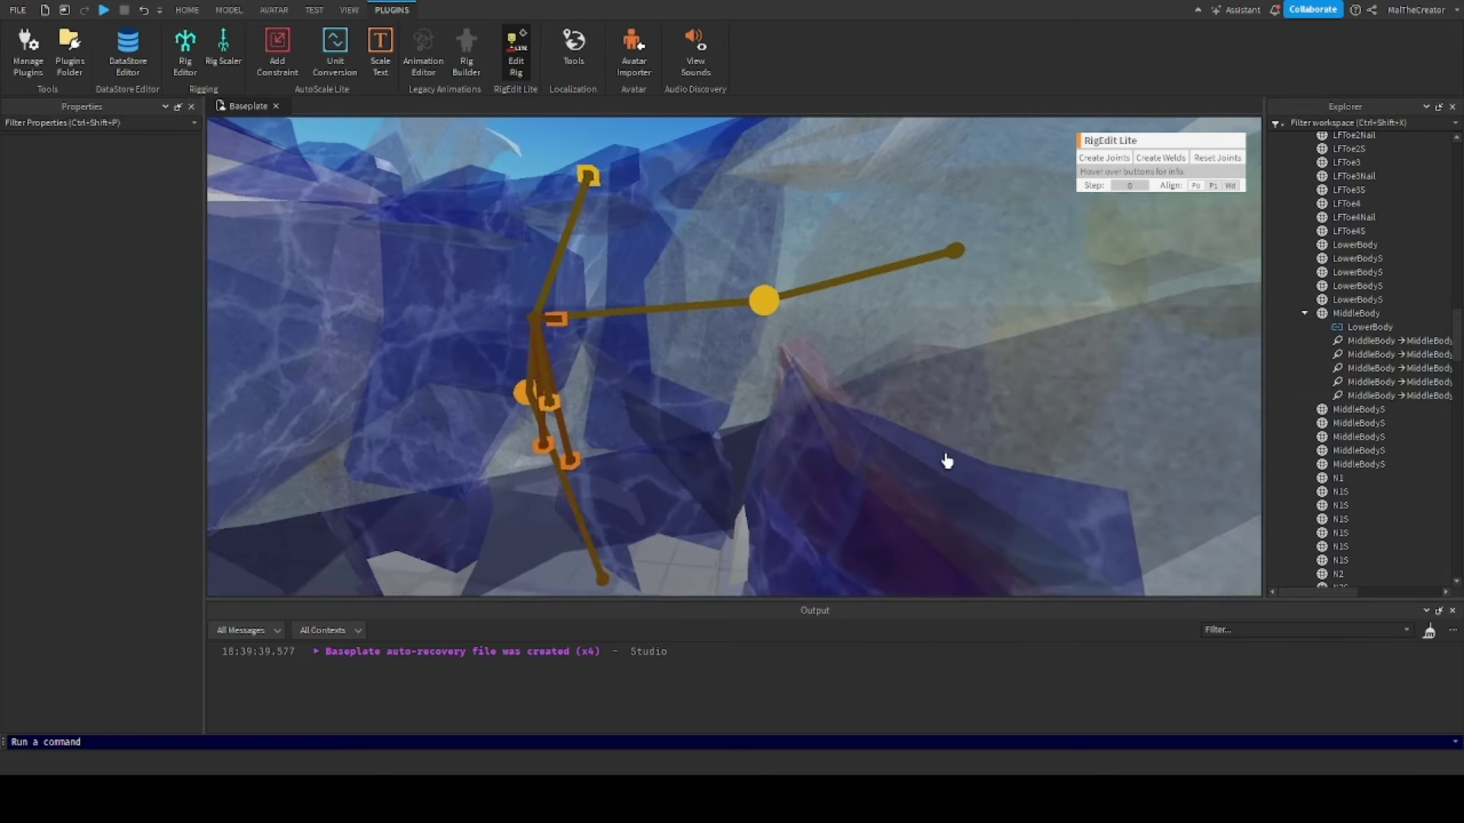
pyautogui.click(761, 311)
pyautogui.moveTo(508, 308); pyautogui.dragTo(509, 340, button='right')
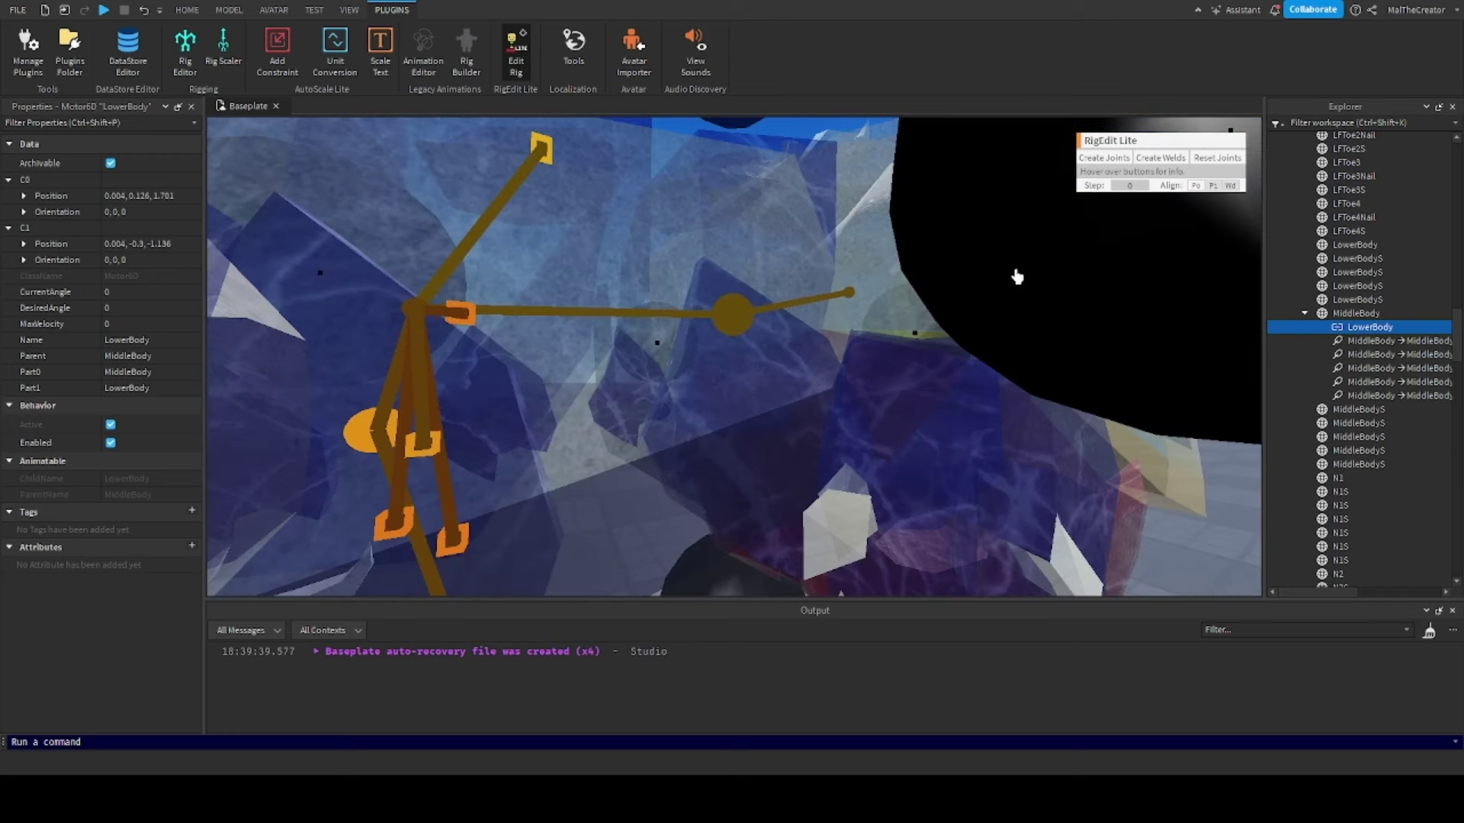
pyautogui.click(791, 402)
pyautogui.moveTo(791, 401); pyautogui.dragTo(786, 392, button='right')
pyautogui.scroll(-4, 788, 402)
pyautogui.scroll(3, 788, 401)
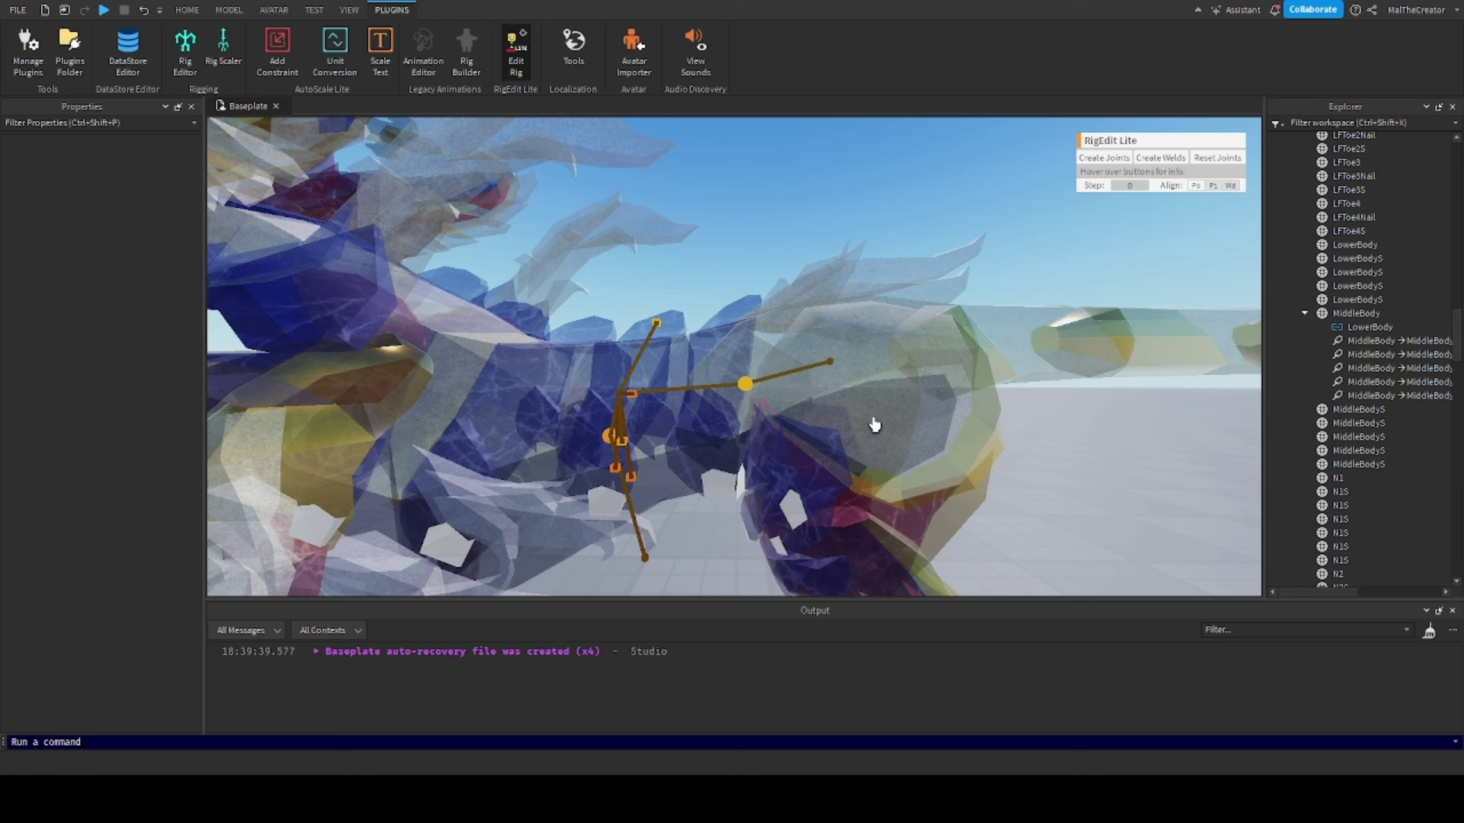
pyautogui.scroll(-4, 895, 412)
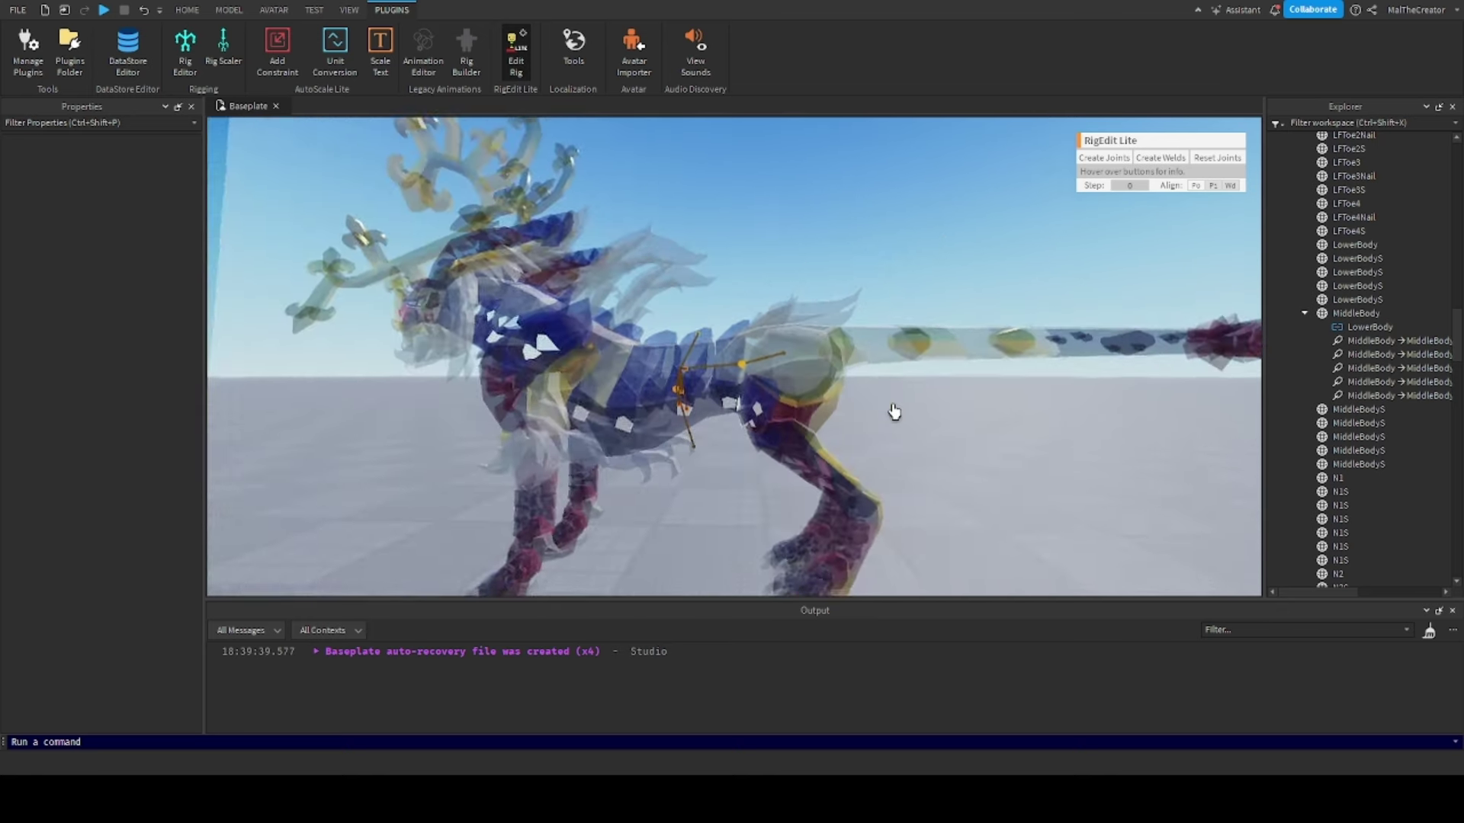
pyautogui.scroll(4, 895, 412)
# Weld all the LowerBodyS meshes to the LowerBody mesh, selecting LowerBody first
pyautogui.click(1306, 313)
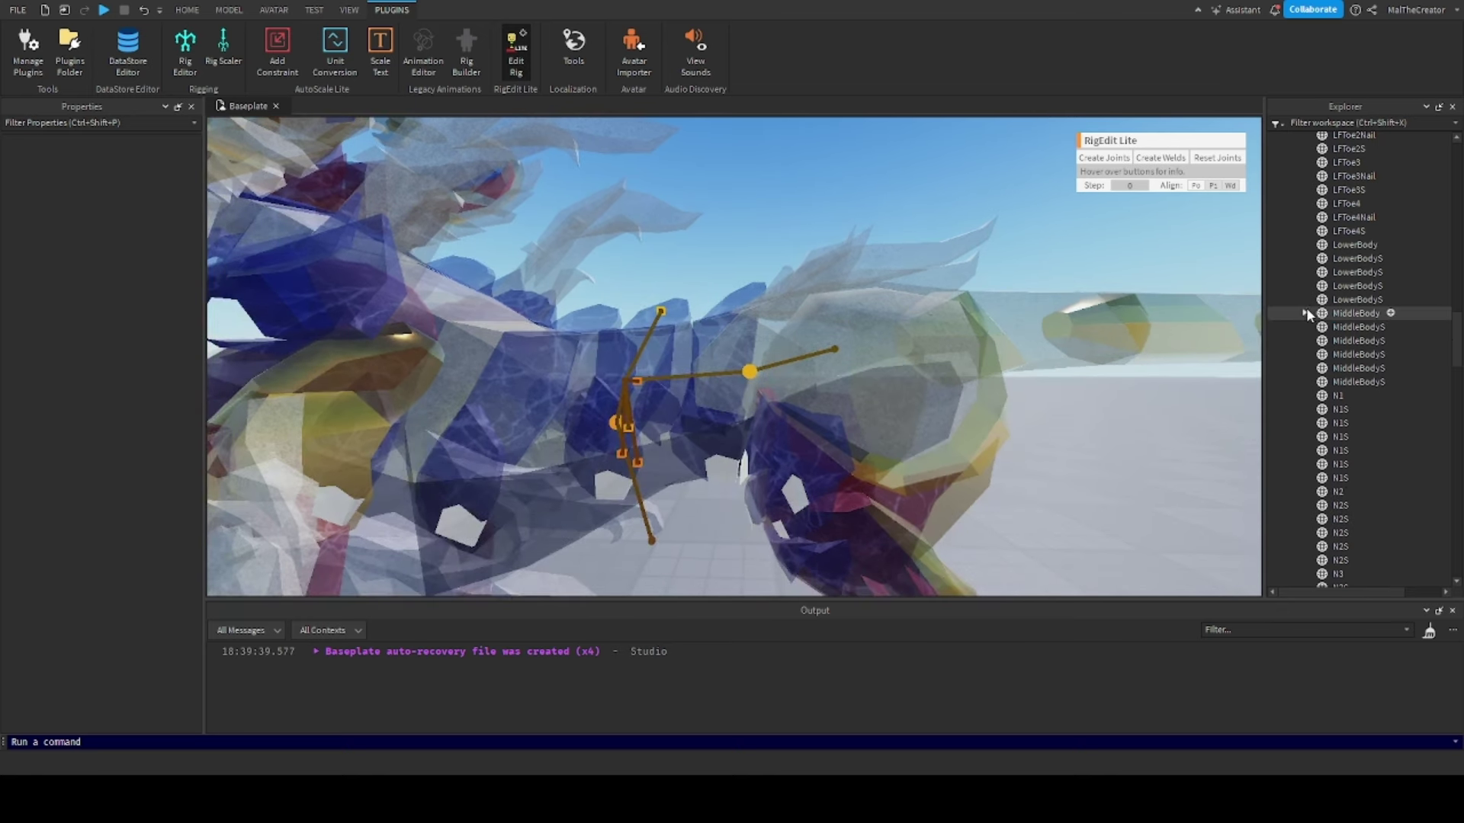
pyautogui.click(1343, 245)
pyautogui.keyDown('shift'); pyautogui.click(1357, 300); pyautogui.keyUp('shift')
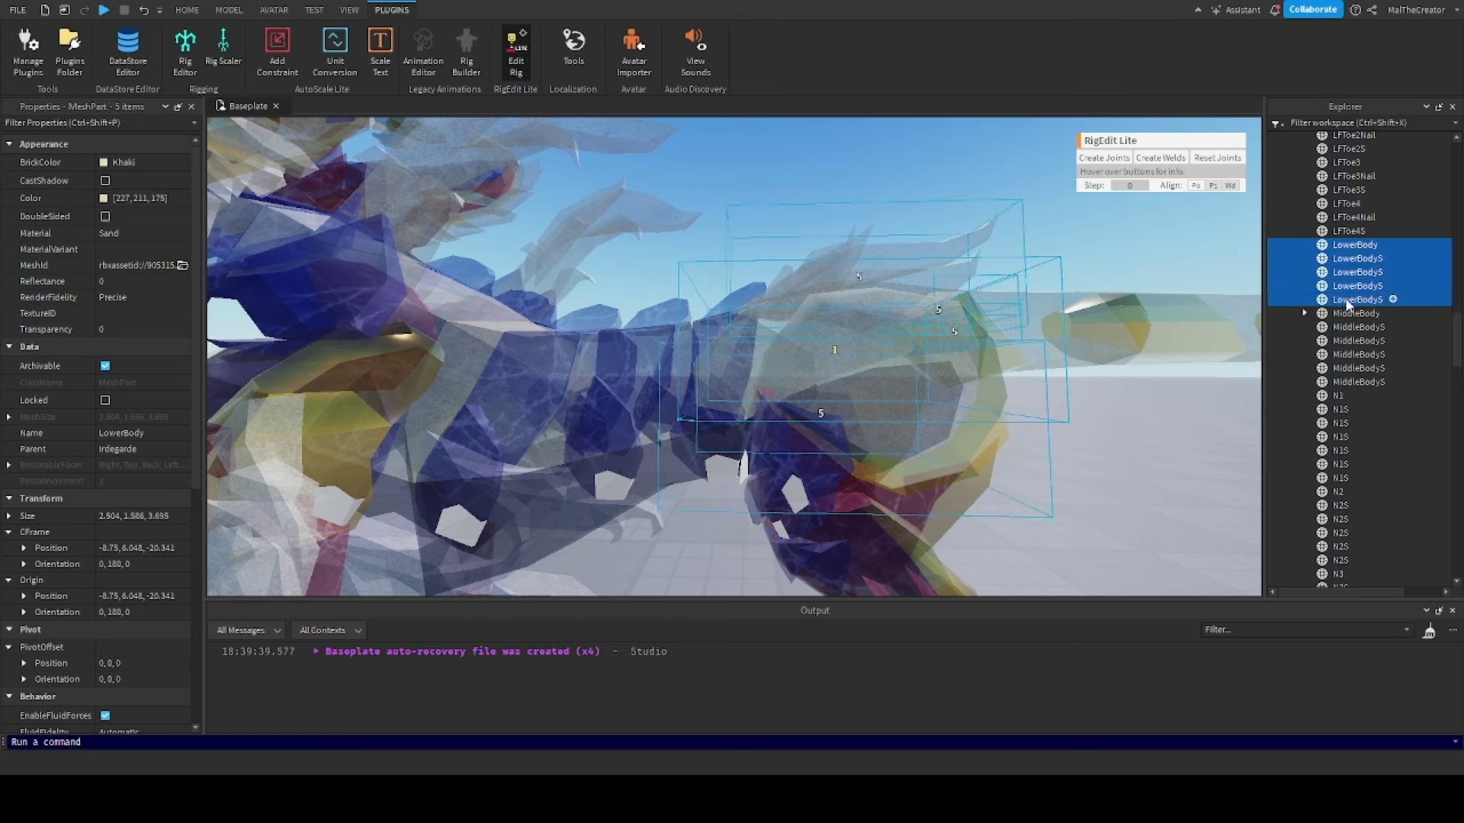
pyautogui.click(1148, 160)
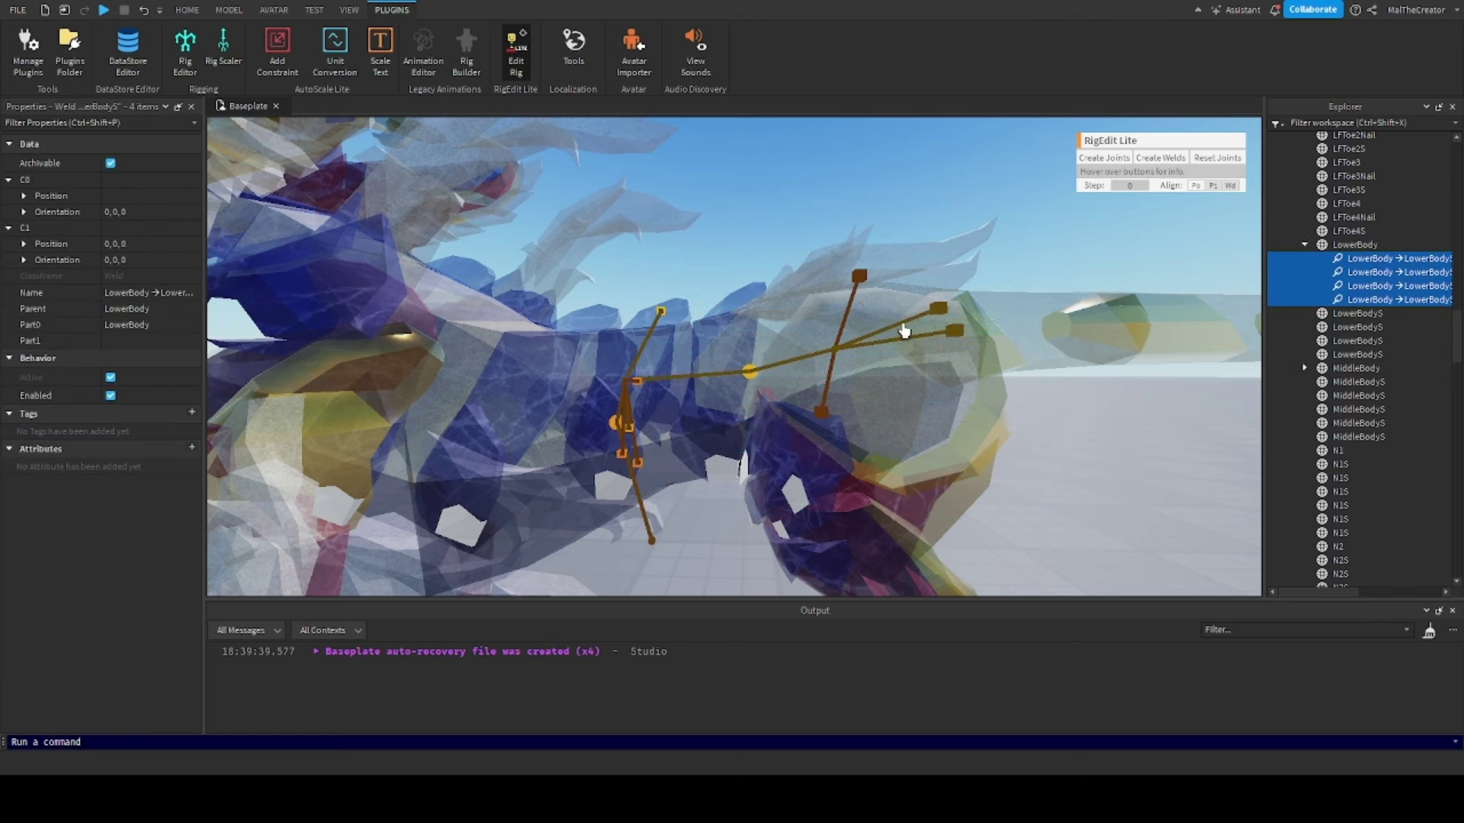
pyautogui.scroll(-10, 872, 338)
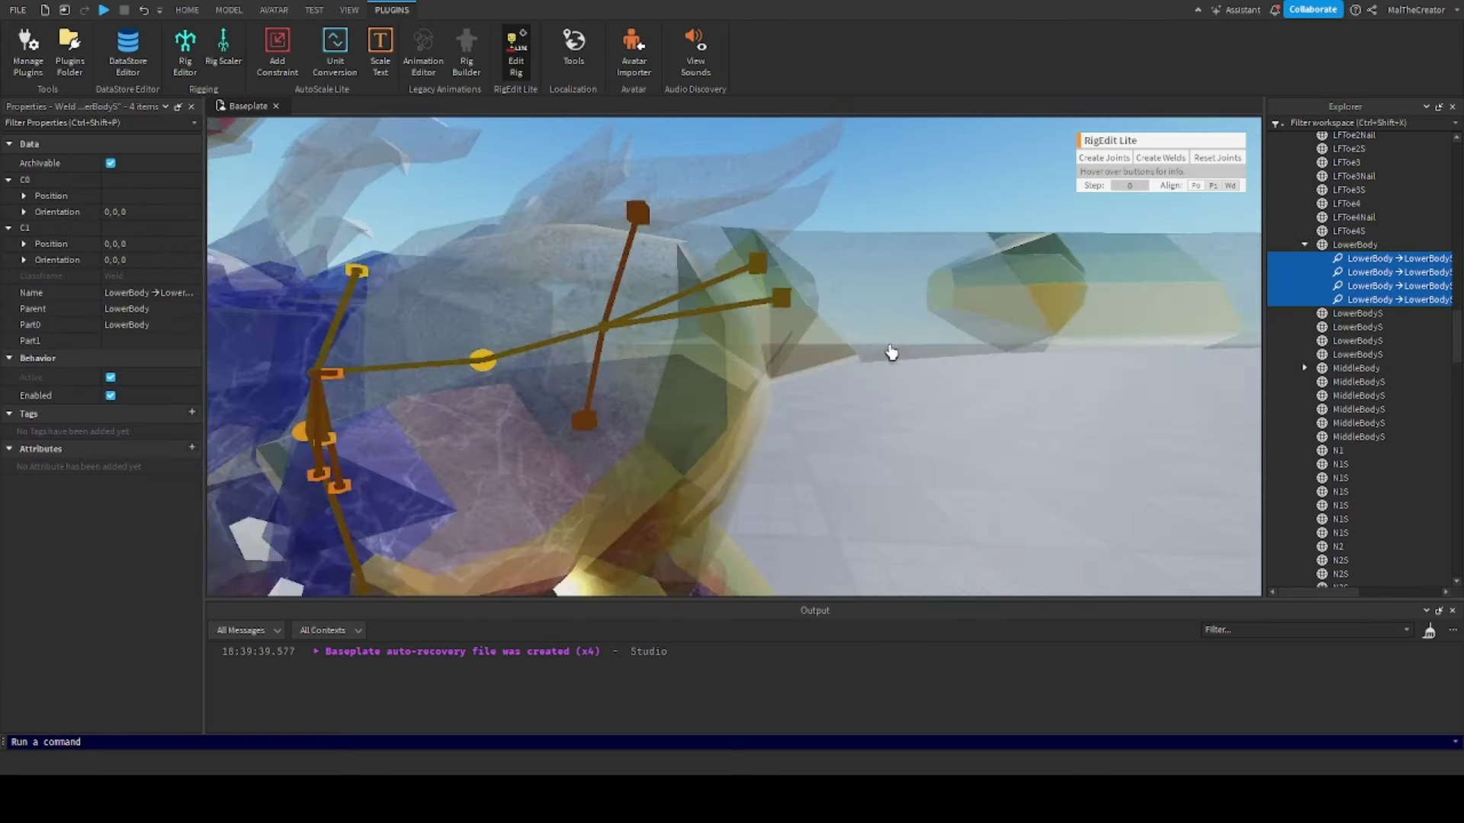
# Create a joint from the LowerBody mesh to the T1 tail mesh, selecting LowerBody first
pyautogui.scroll(5, 890, 351)
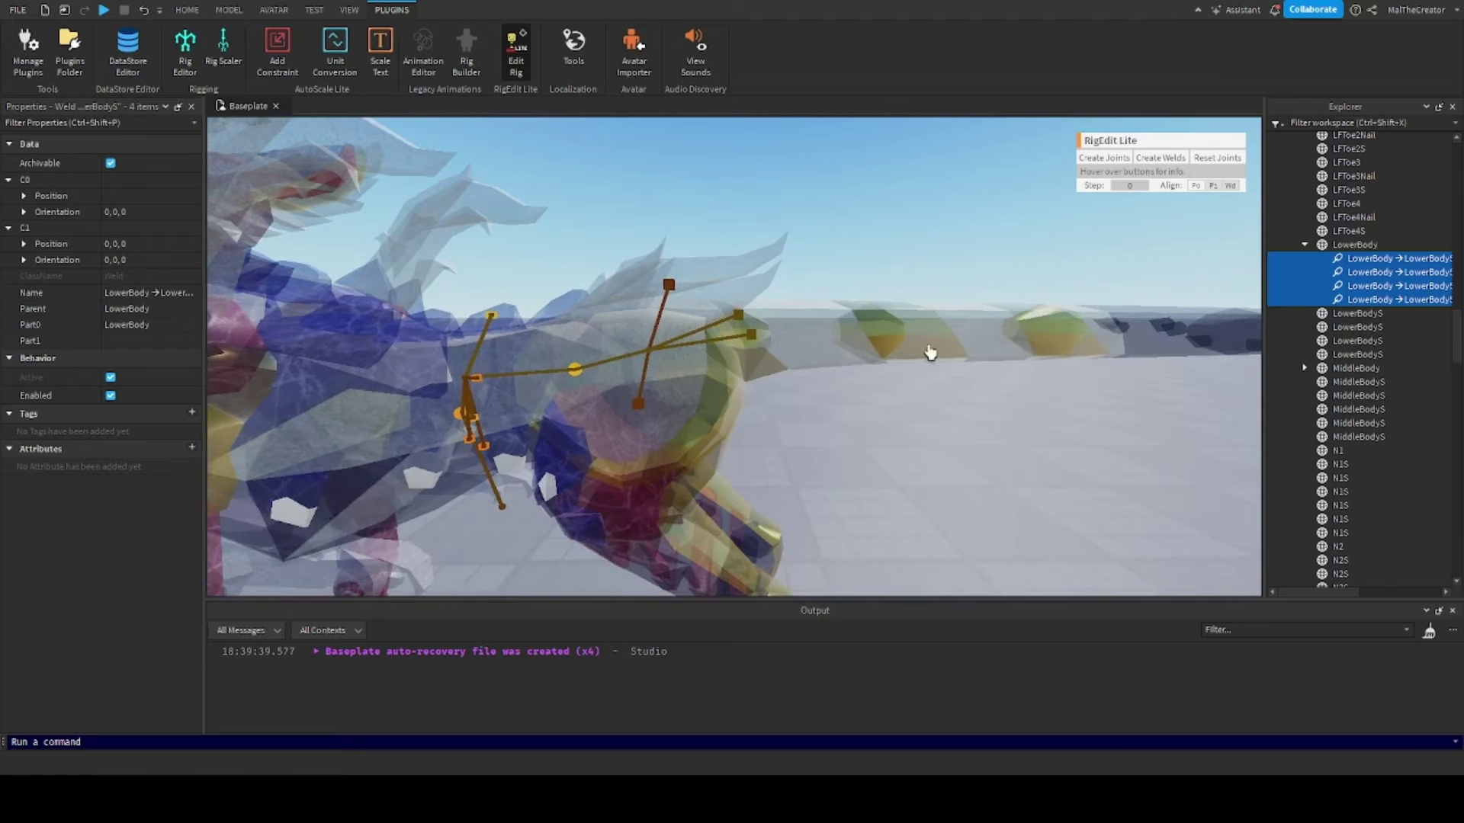
pyautogui.click(1304, 244)
pyautogui.click(1354, 245)
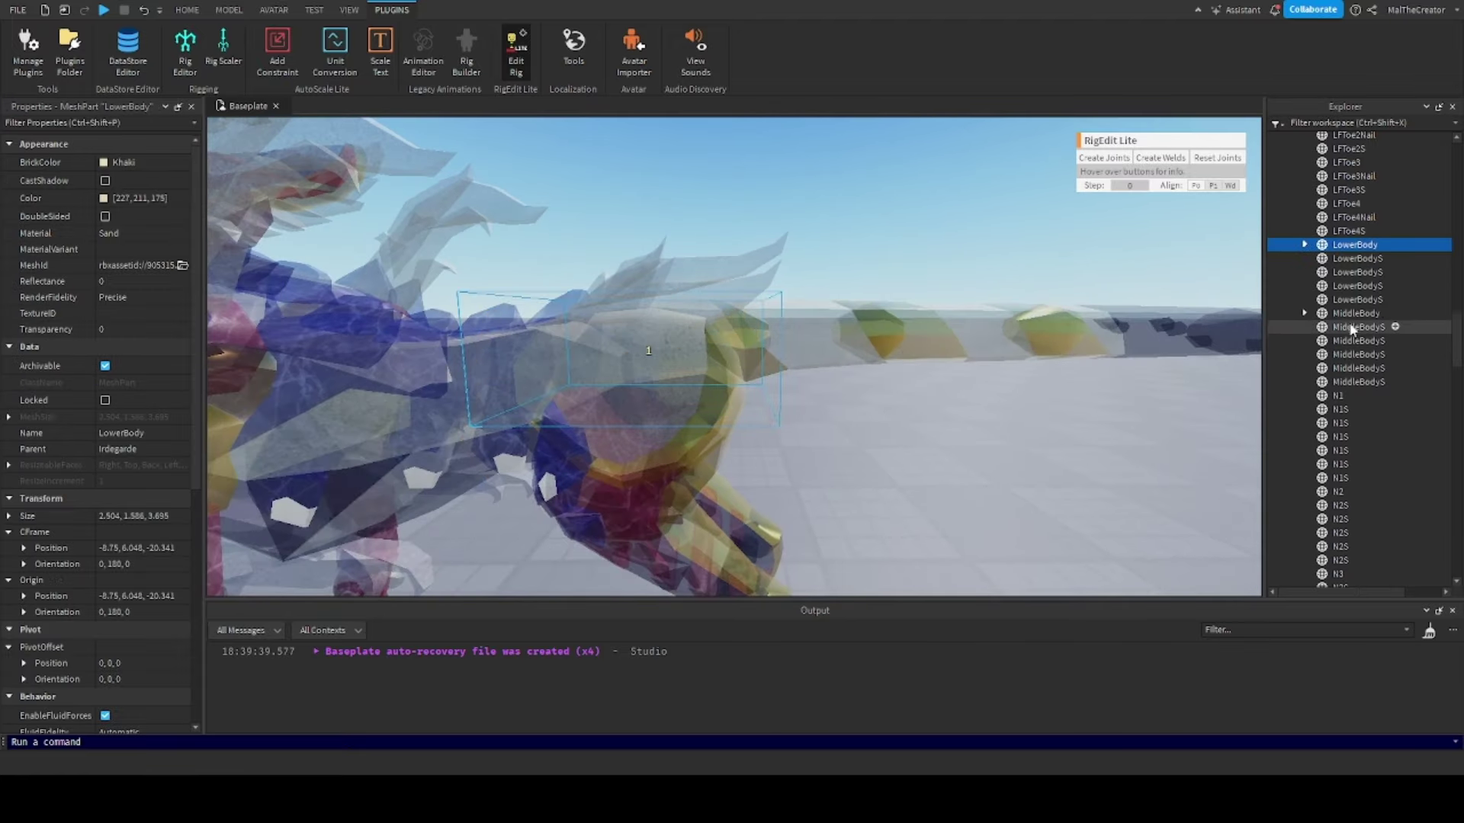
pyautogui.scroll(-8, 1351, 328)
pyautogui.scroll(-10, 1349, 328)
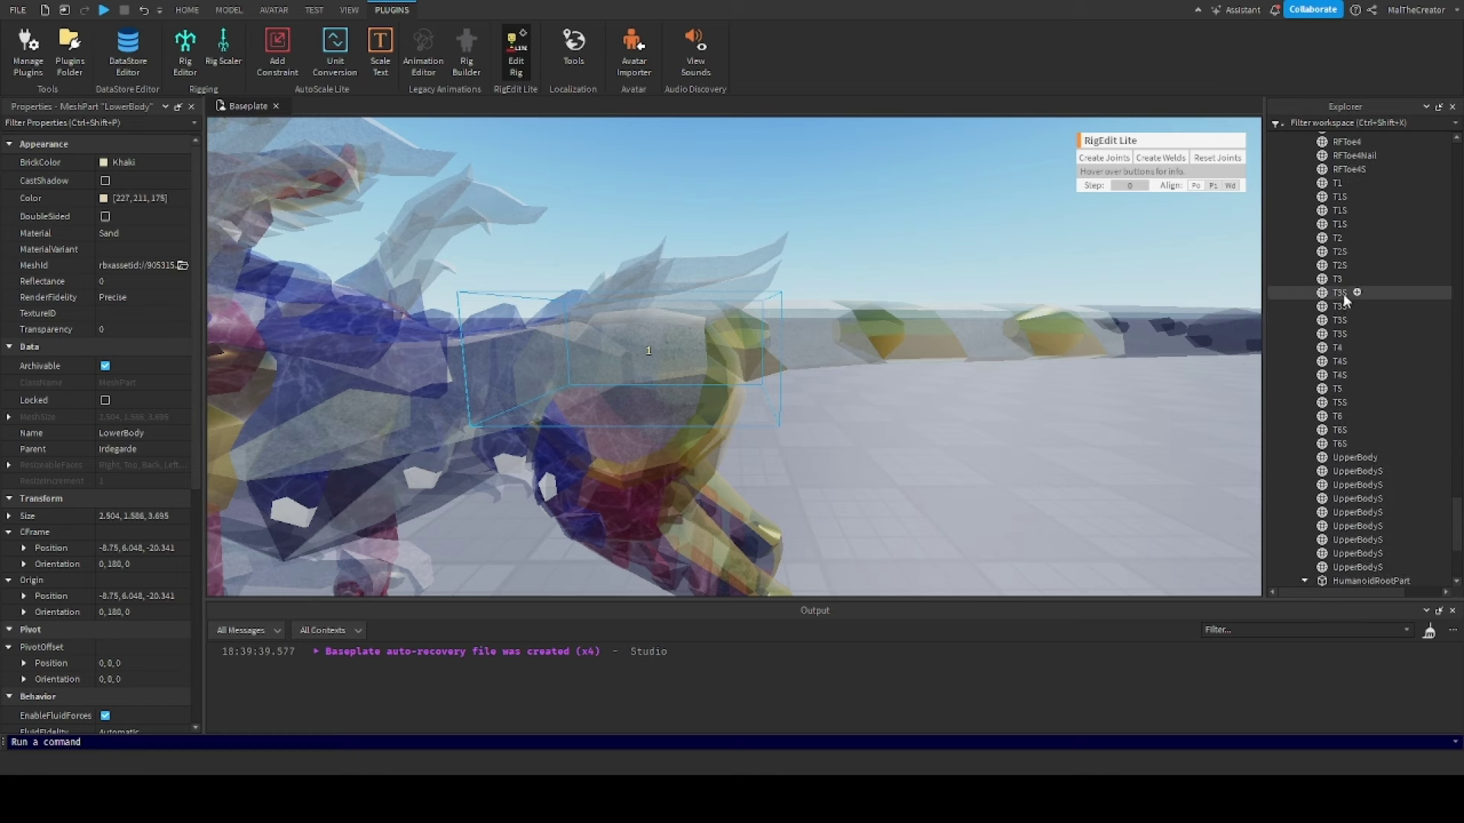
pyautogui.keyDown('ctrl'); pyautogui.click(1338, 183); pyautogui.keyUp('ctrl')
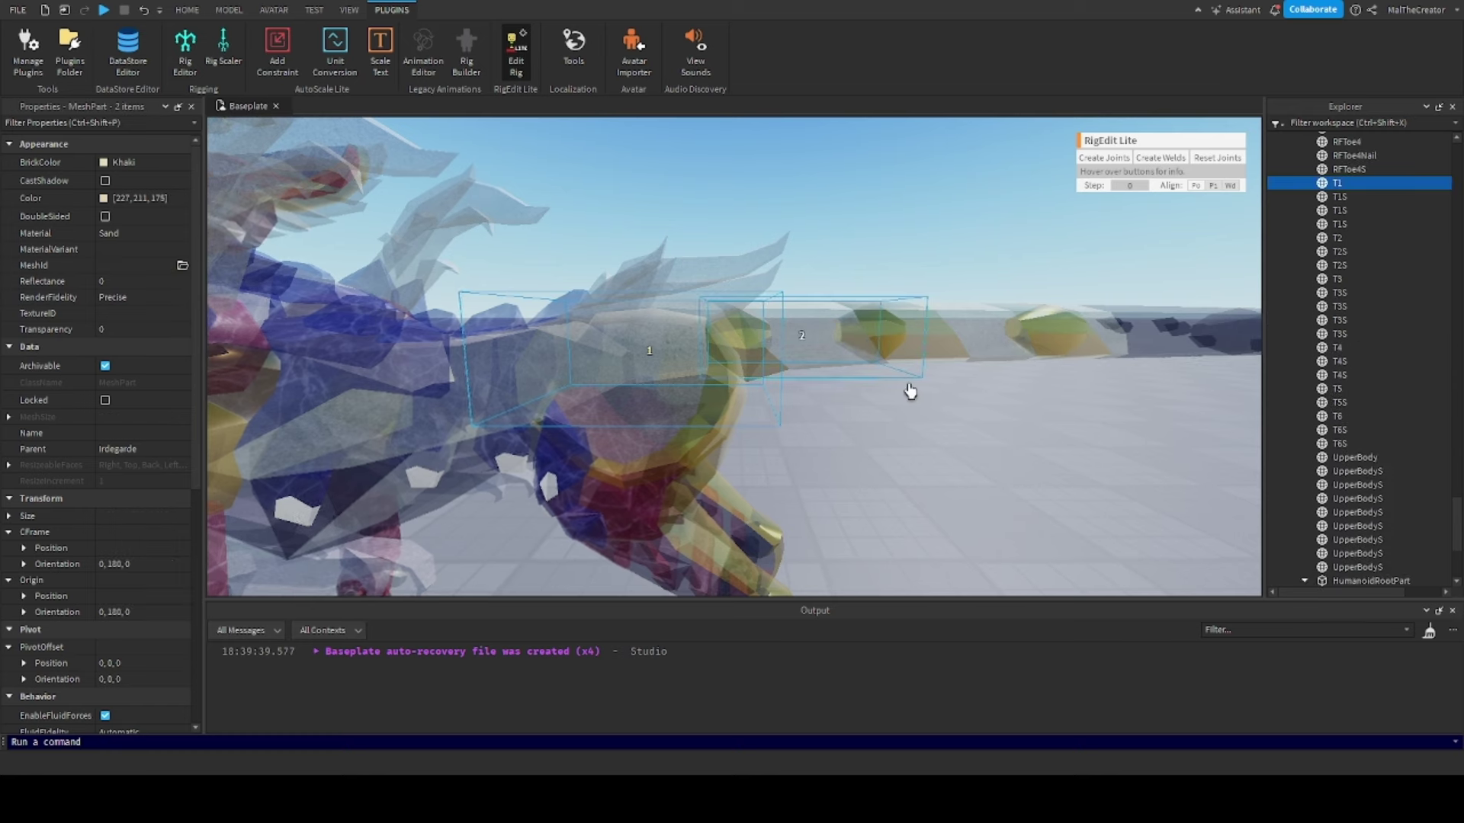
pyautogui.click(1105, 164)
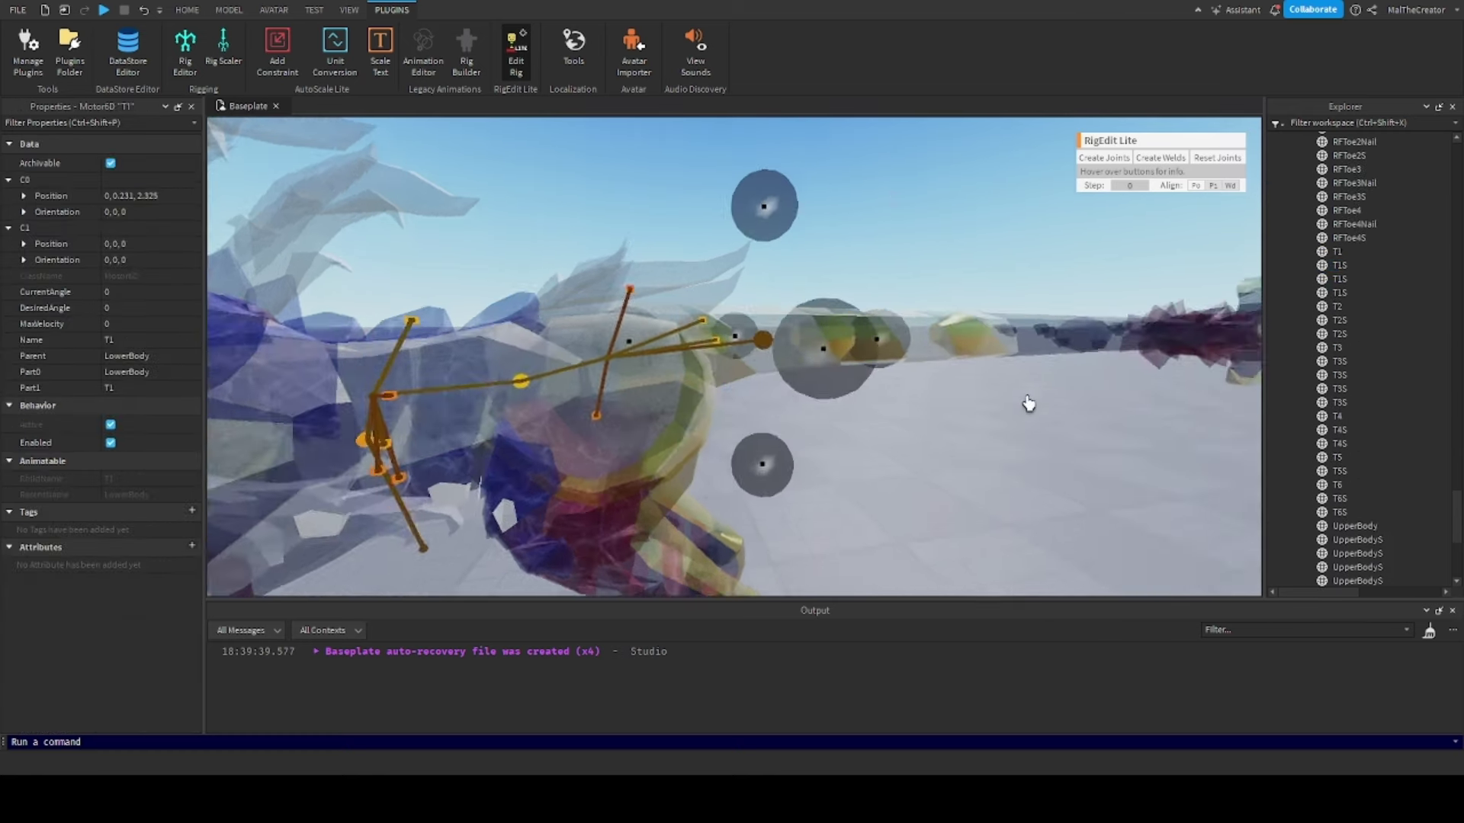
# Move the T1 joint forward to where the tail meets the lower body, at a C0 position of about 0, 0.232, 1.421
pyautogui.scroll(-2, 616, 355)
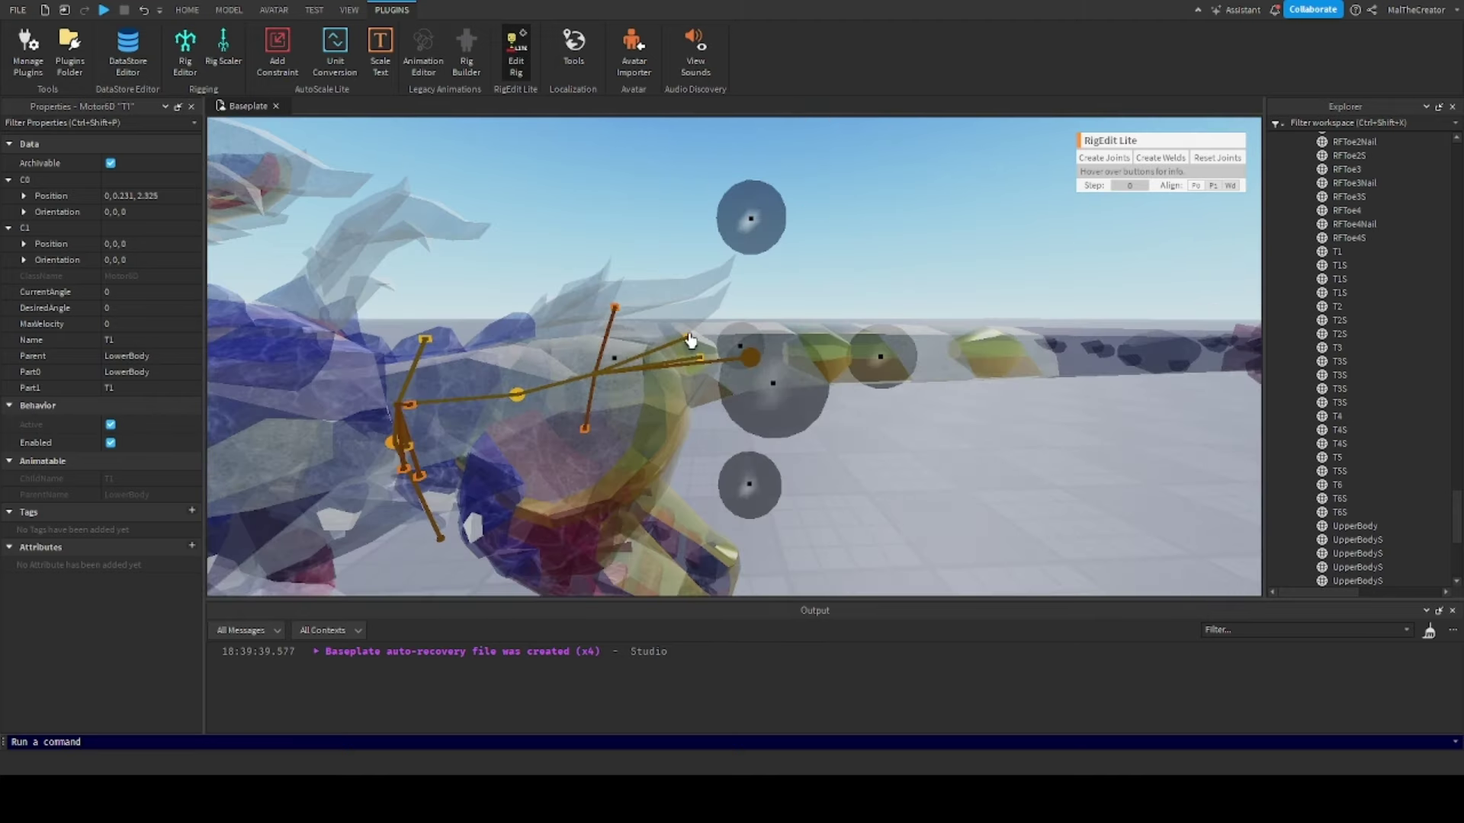
pyautogui.moveTo(664, 389); pyautogui.dragTo(664, 390, button='right')
pyautogui.scroll(3, 664, 389)
pyautogui.scroll(-3, 662, 383)
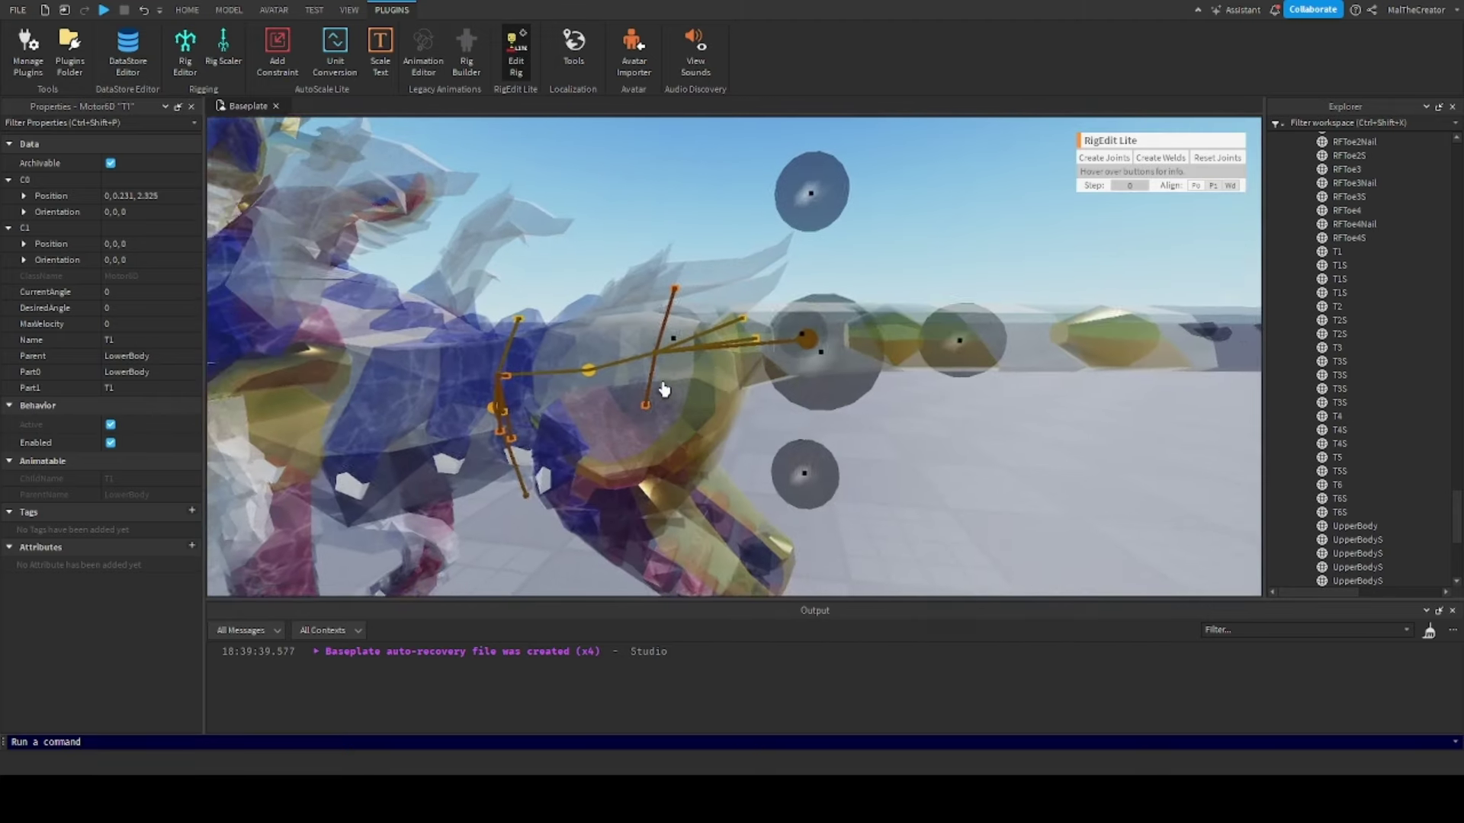
pyautogui.moveTo(670, 348); pyautogui.dragTo(595, 351)
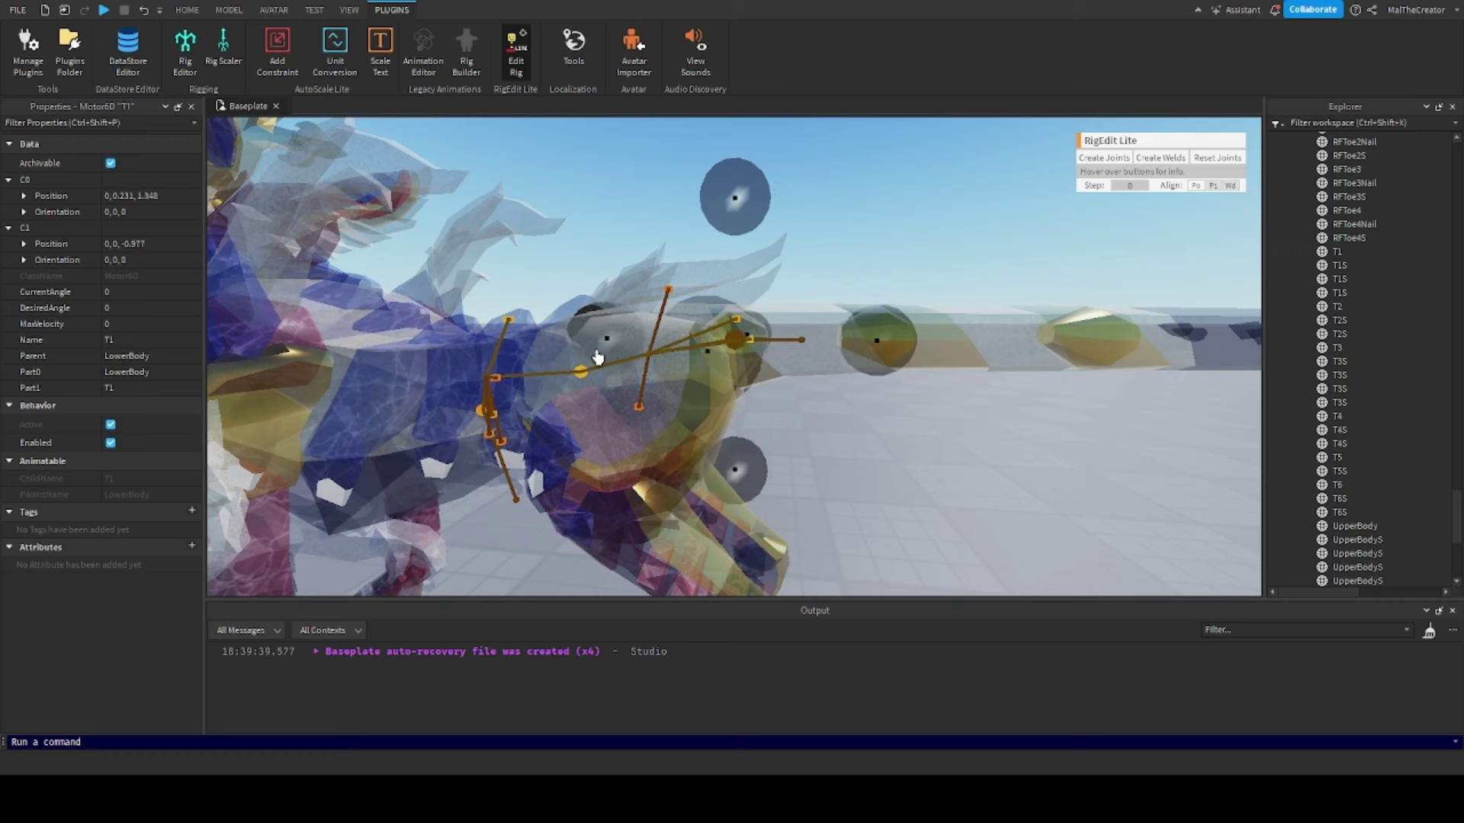
pyautogui.moveTo(734, 404); pyautogui.dragTo(736, 405, button='right')
pyautogui.moveTo(709, 472); pyautogui.dragTo(708, 472)
pyautogui.moveTo(853, 358); pyautogui.dragTo(858, 355)
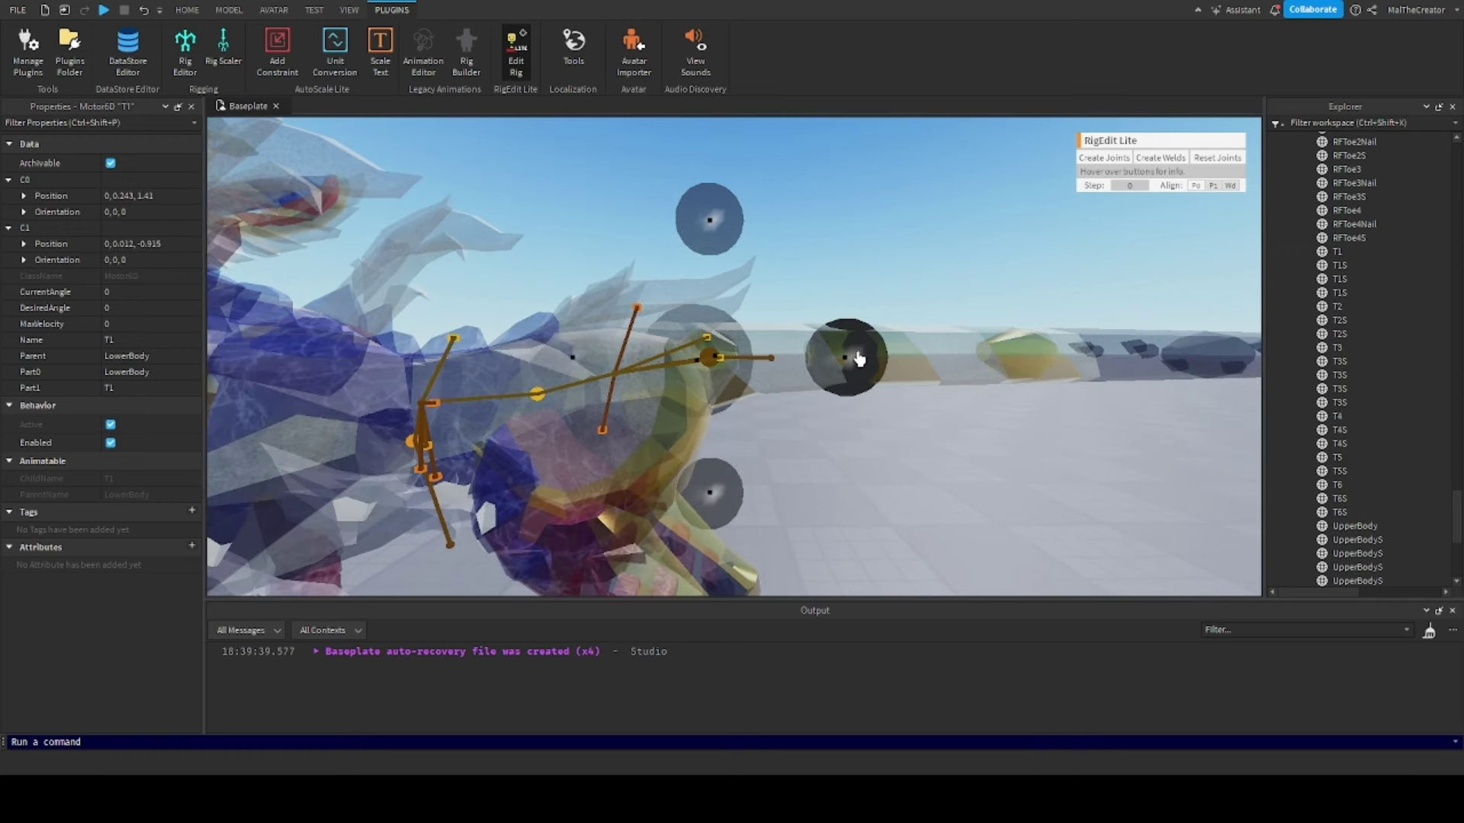
pyautogui.moveTo(846, 453); pyautogui.dragTo(848, 452, button='right')
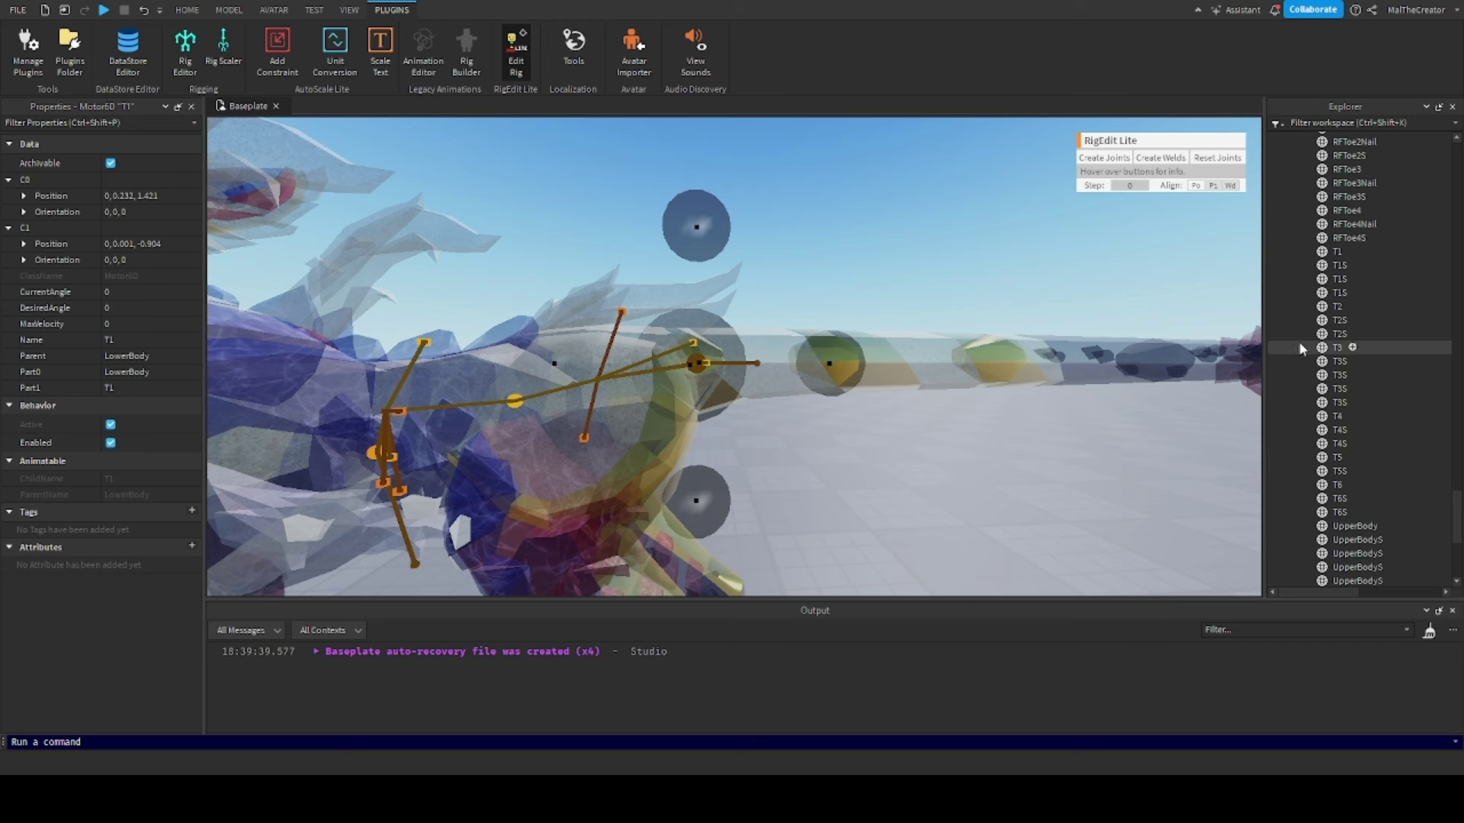
# Weld all three T1S meshes to the T1 tail mesh, selecting T1 first
pyautogui.click(1338, 252)
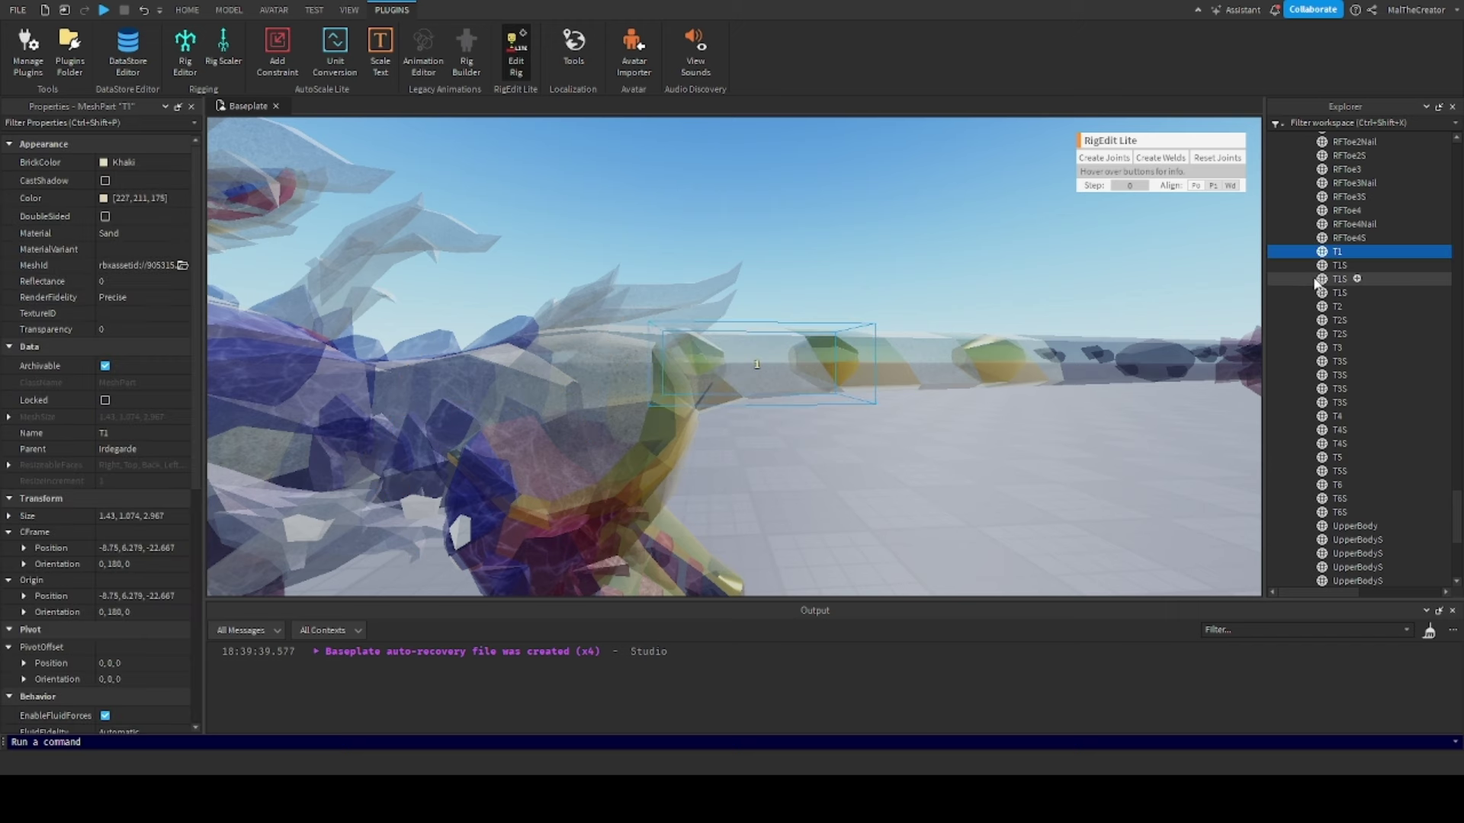
pyautogui.keyDown('shift'); pyautogui.click(1338, 292); pyautogui.keyUp('shift')
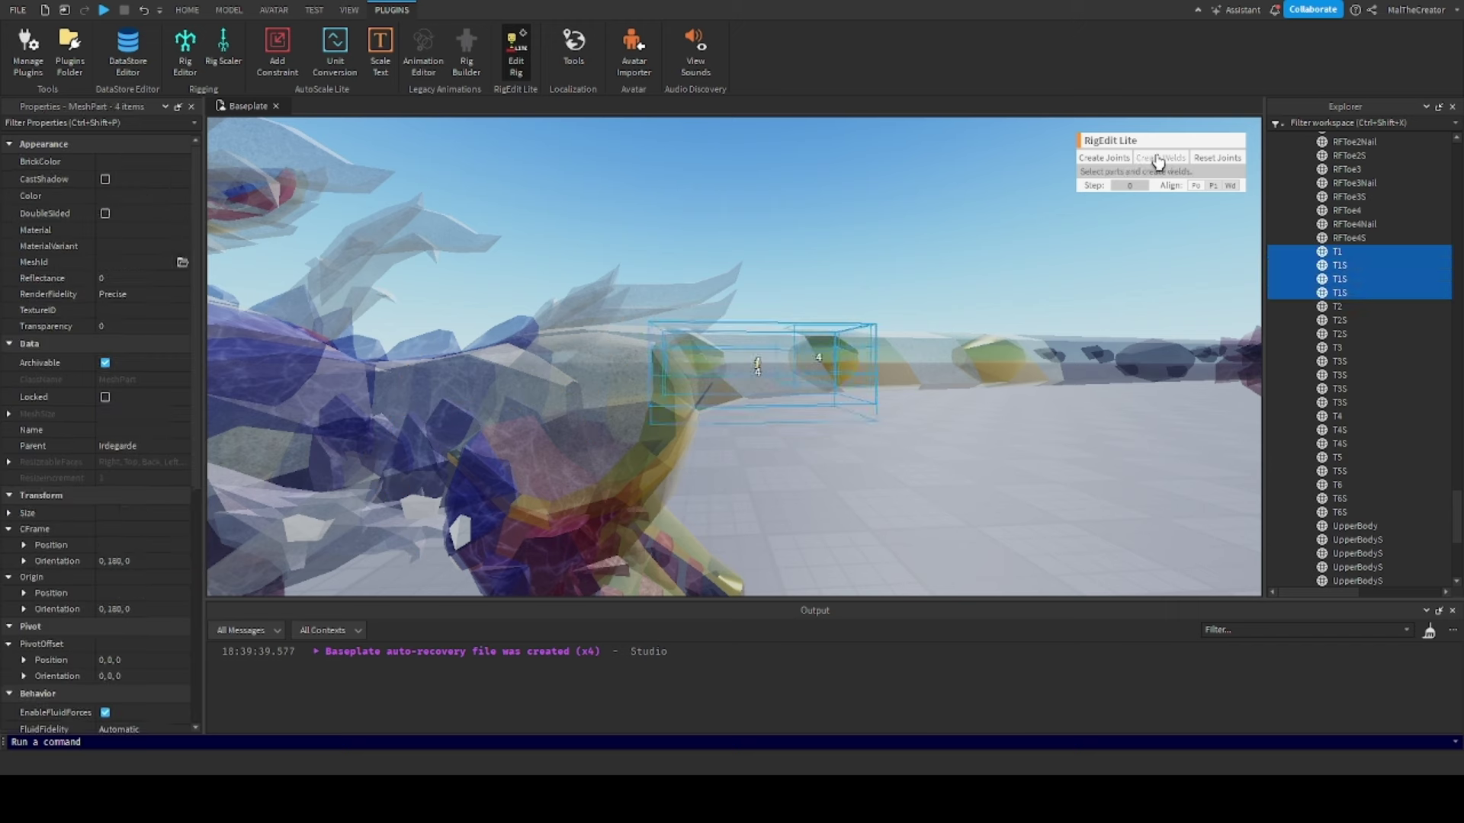
pyautogui.click(1158, 161)
# Create a joint from the T1 mesh to the T2 tail mesh, selecting T1 first
pyautogui.click(1328, 257)
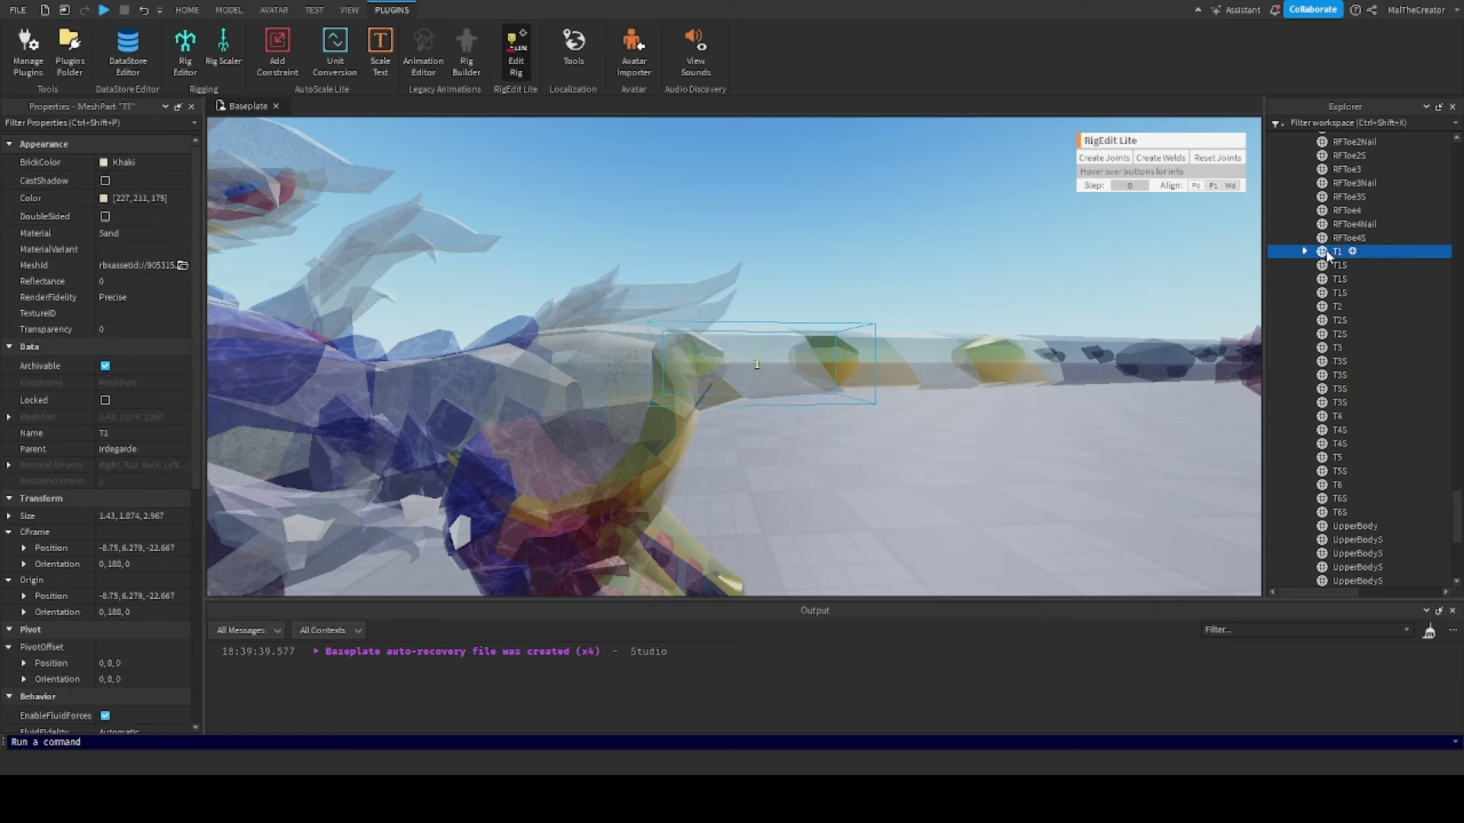
pyautogui.keyDown('ctrl'); pyautogui.click(1338, 307); pyautogui.keyUp('ctrl')
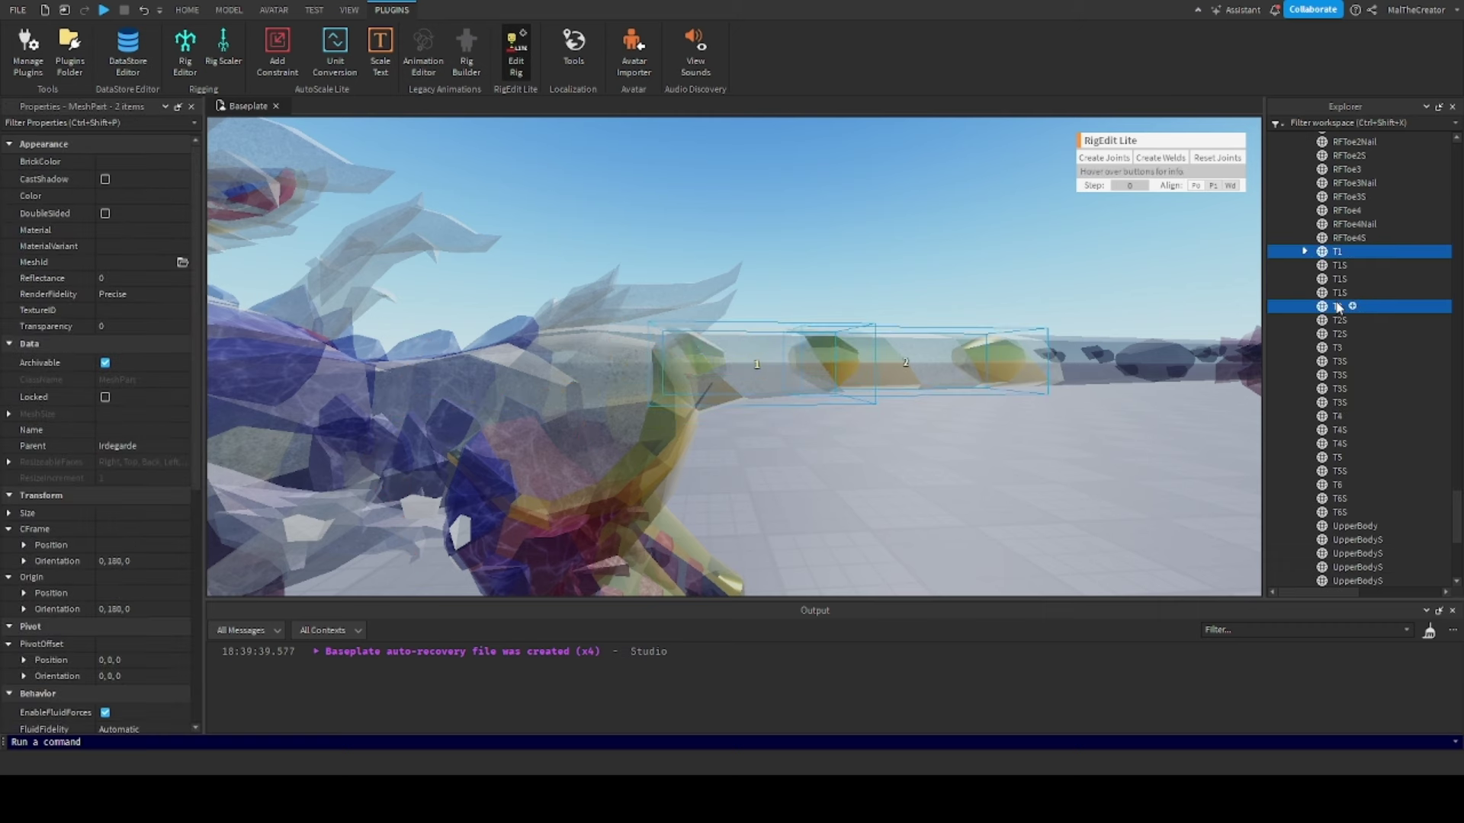
pyautogui.click(1108, 162)
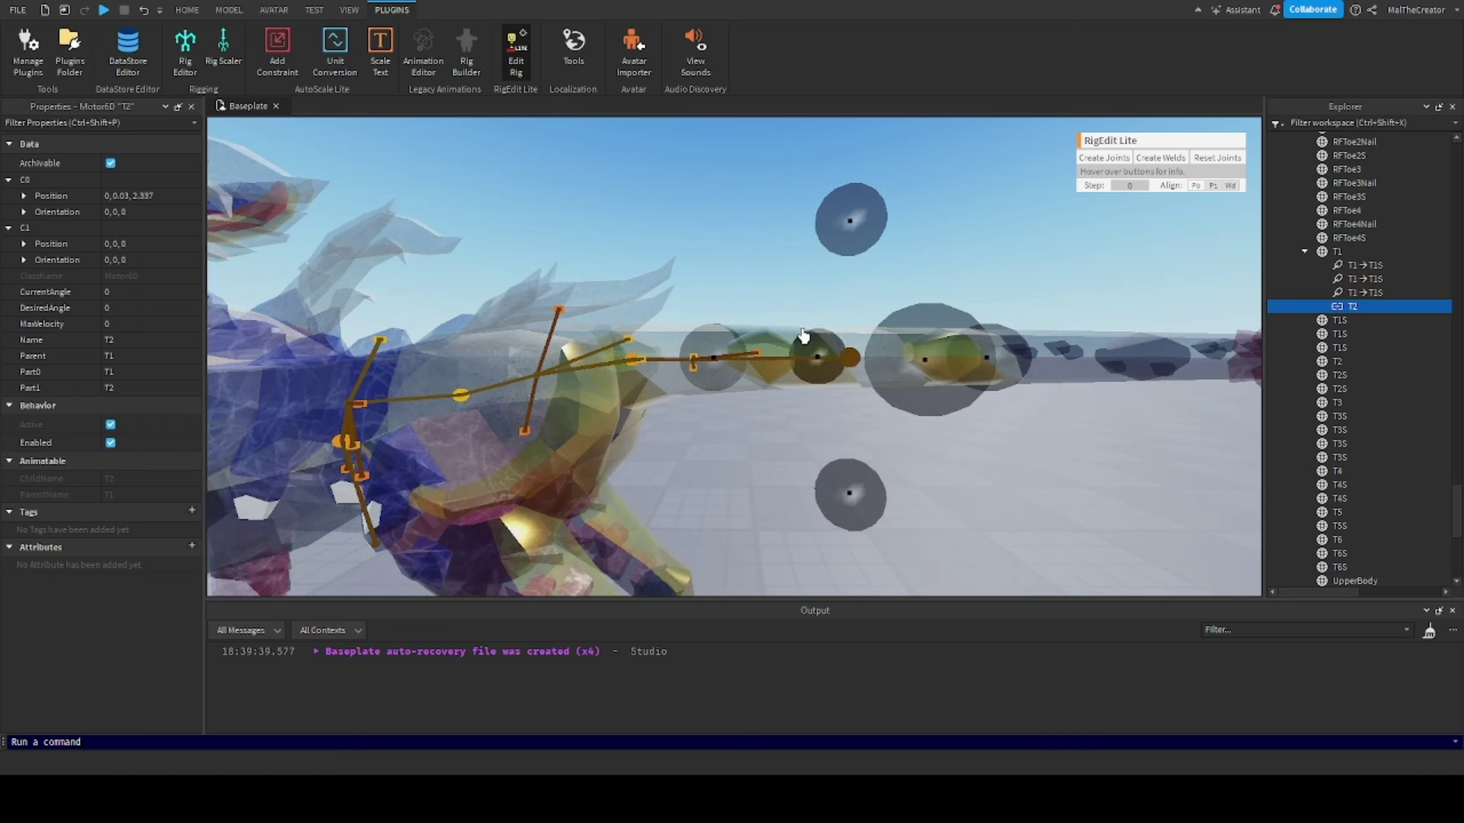
# Move the T2 joint forward and slightly up to where T1 and T2 meet, at a C0 position of about 0, 0.066, 1.054
pyautogui.moveTo(781, 395); pyautogui.dragTo(798, 340, button='right')
pyautogui.moveTo(747, 360); pyautogui.dragTo(651, 359)
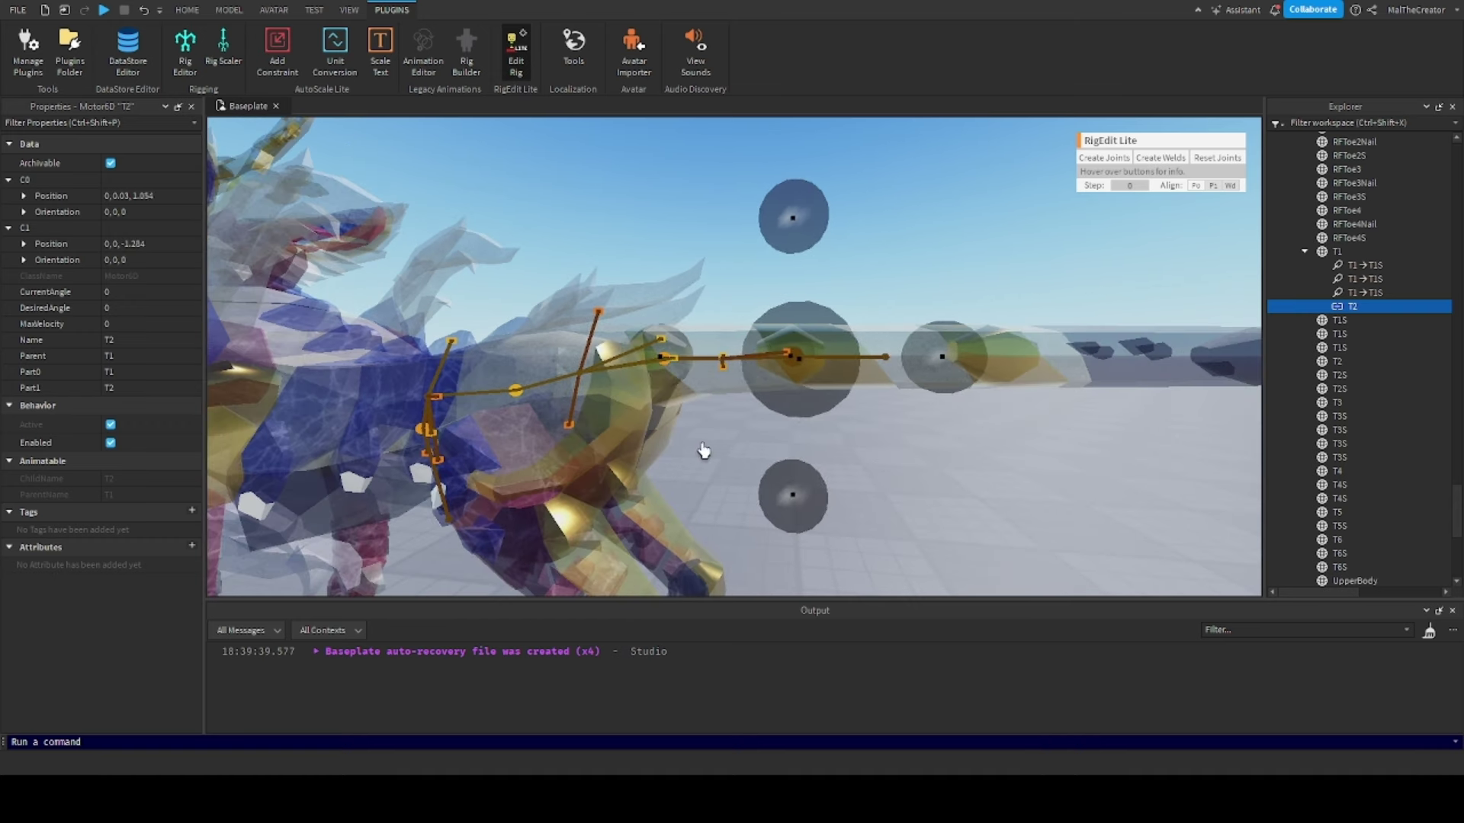
pyautogui.moveTo(796, 495); pyautogui.dragTo(797, 491)
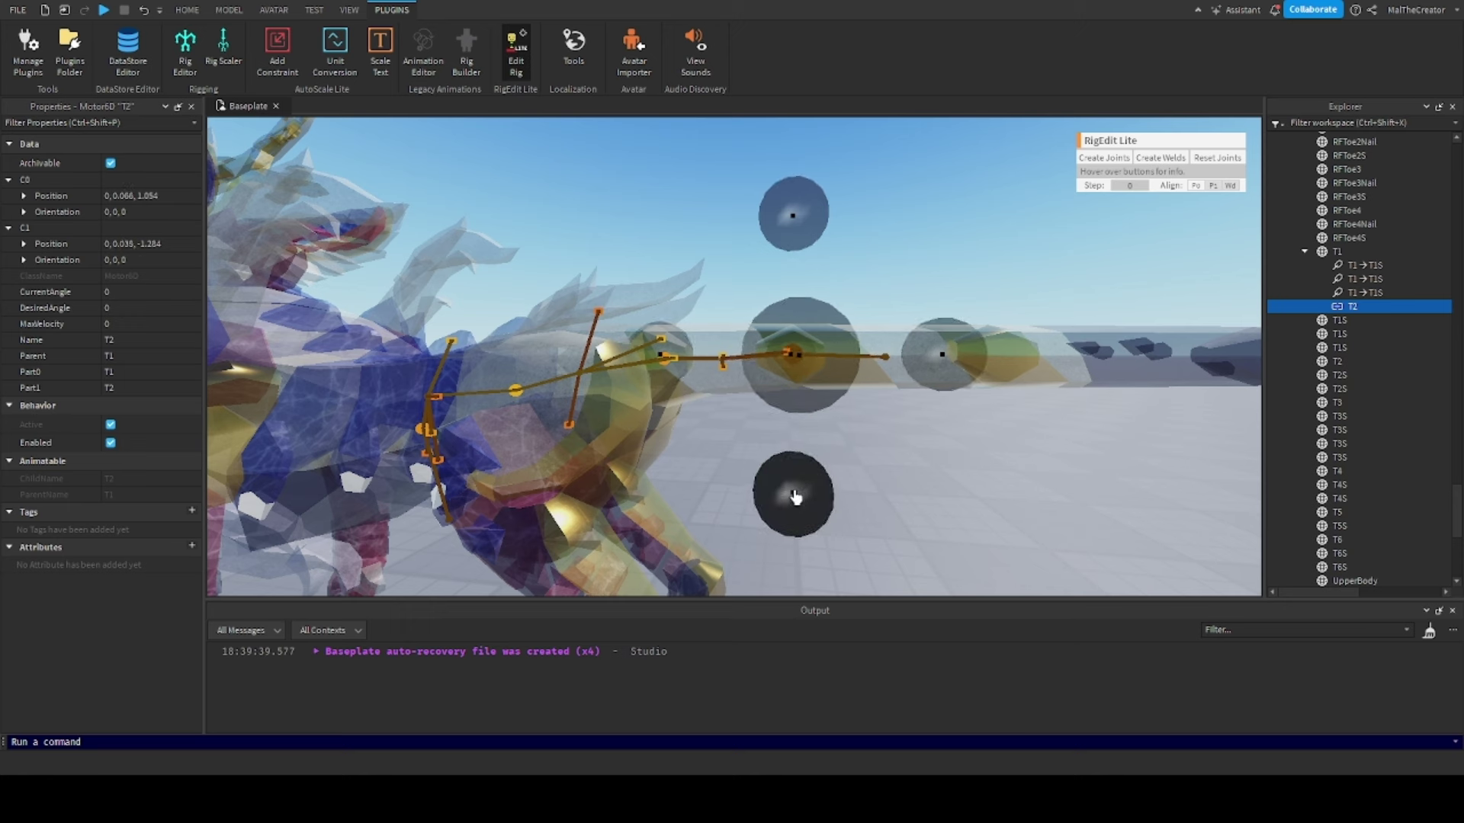
# Weld both T2S meshes to the T2 tail mesh, selecting T2 first
pyautogui.click(1304, 252)
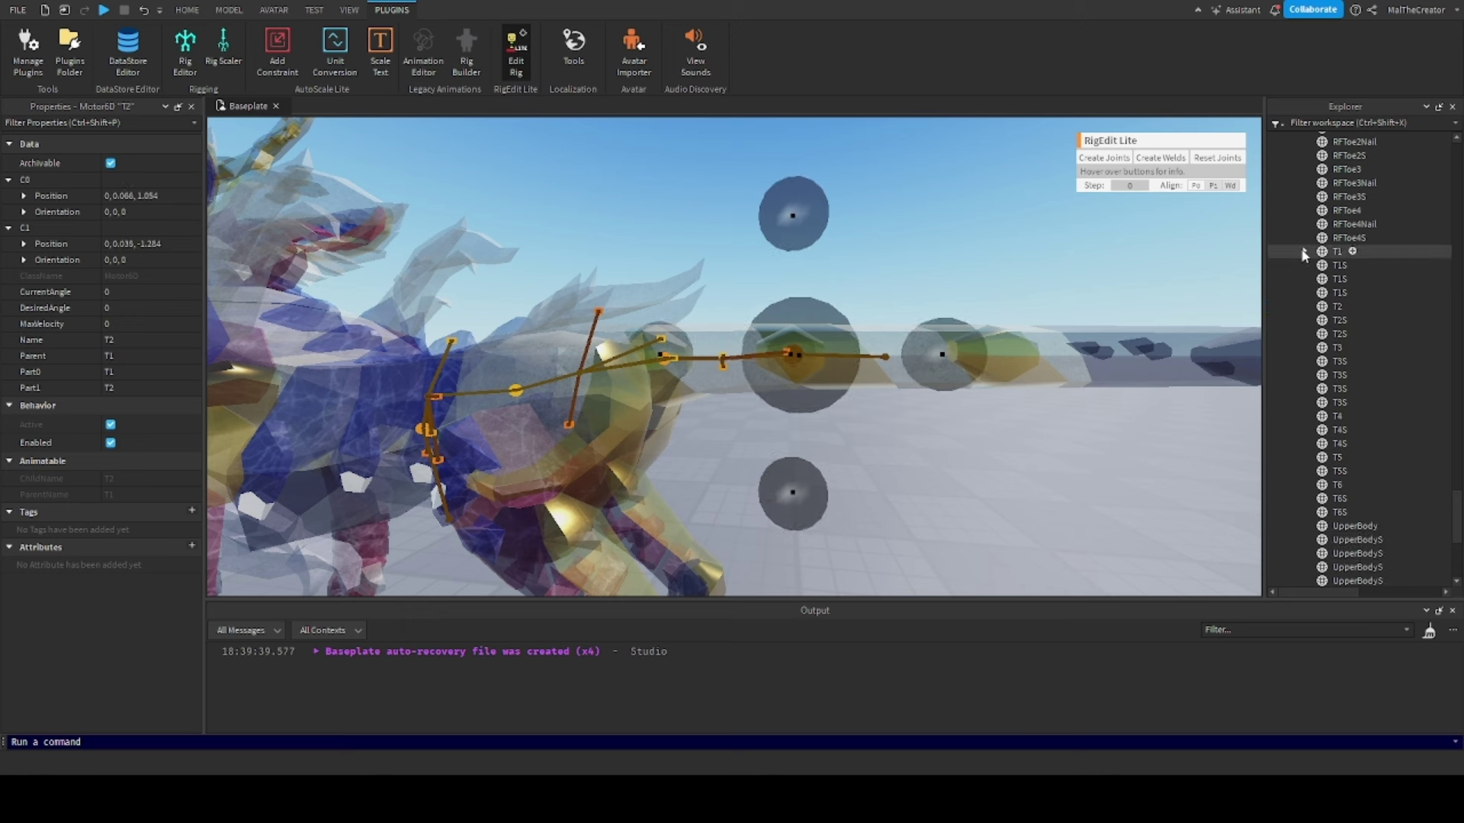
pyautogui.click(1338, 307)
pyautogui.keyDown('shift'); pyautogui.click(1337, 334); pyautogui.keyUp('shift')
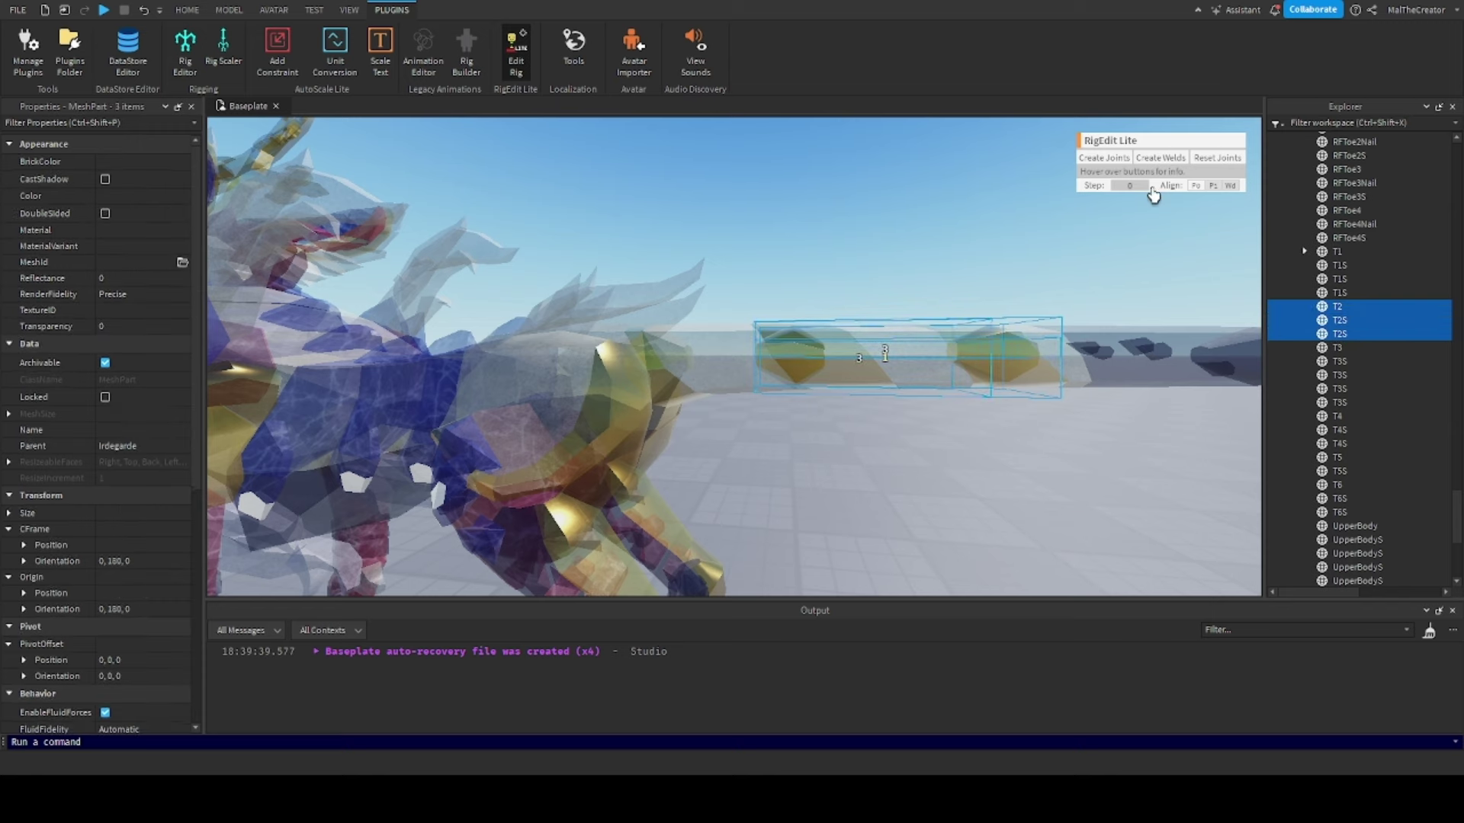
pyautogui.click(1147, 163)
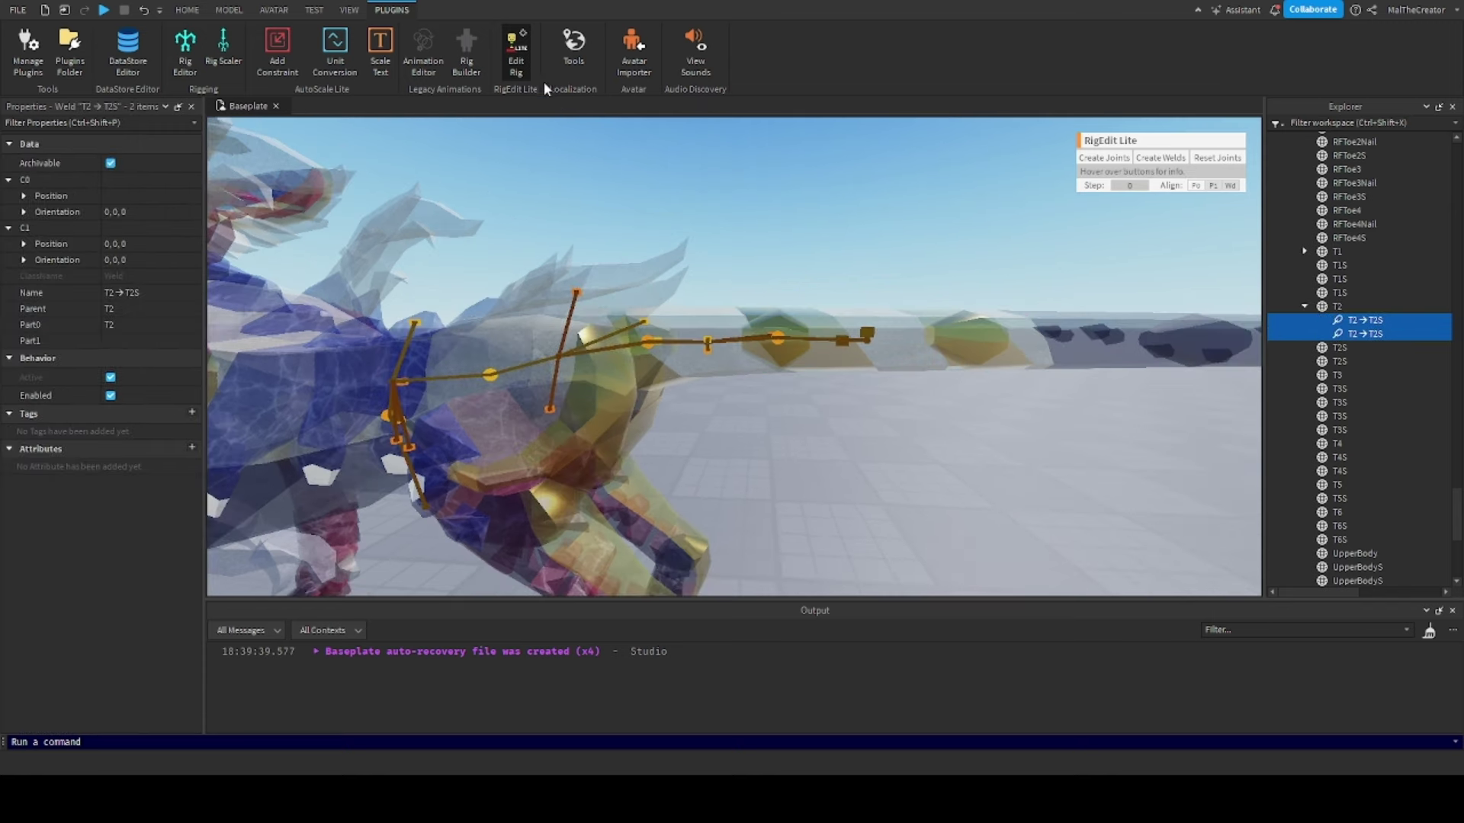
# Close the rig editing plugin and load the Irdegarde model as the rig in the Animation Editor
pyautogui.click(519, 61)
pyautogui.scroll(-4, 574, 212)
pyautogui.moveTo(575, 212); pyautogui.dragTo(528, 179, button='right')
pyautogui.click(528, 179)
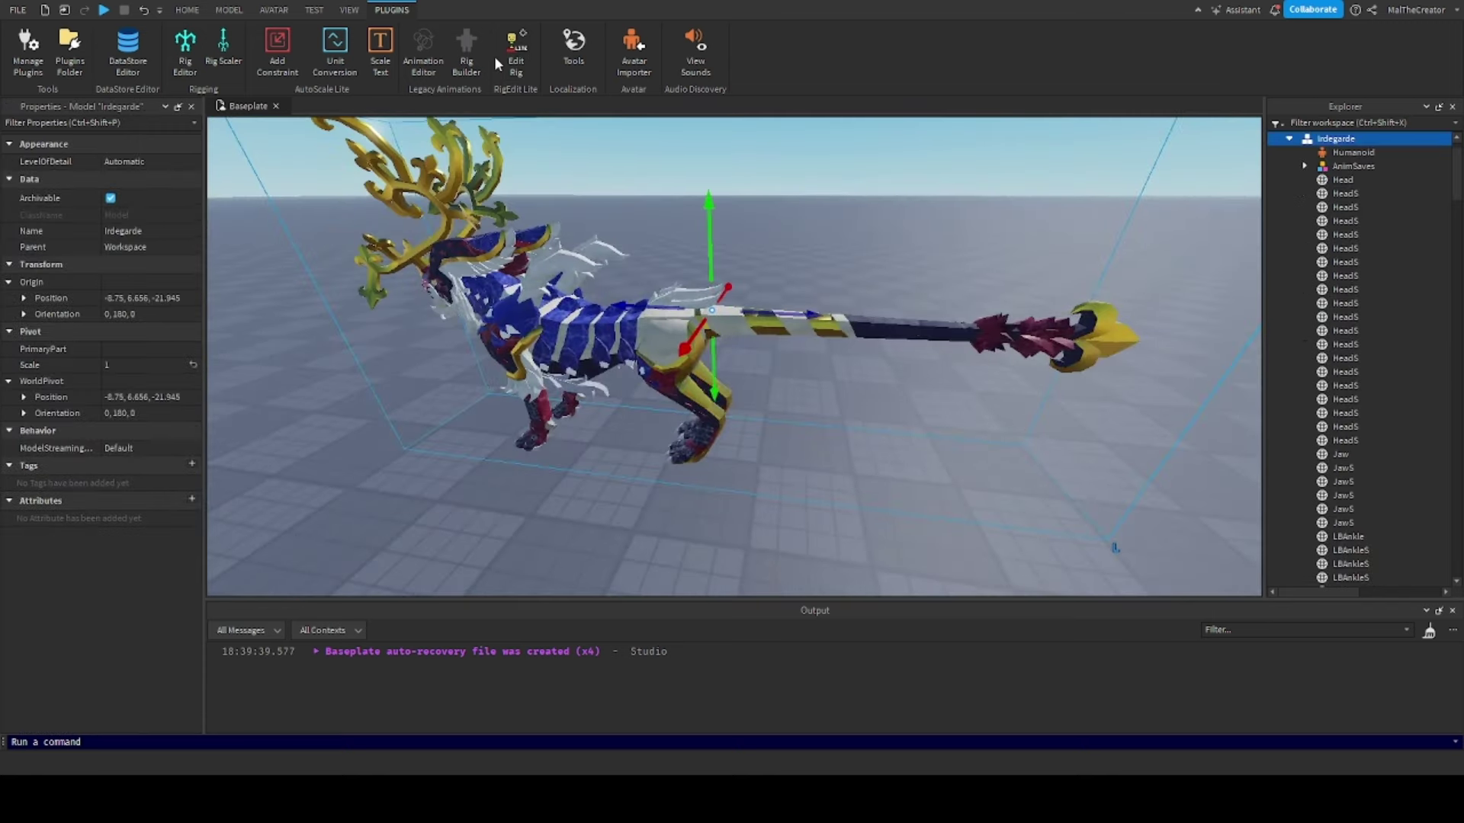
pyautogui.click(417, 52)
pyautogui.click(574, 343)
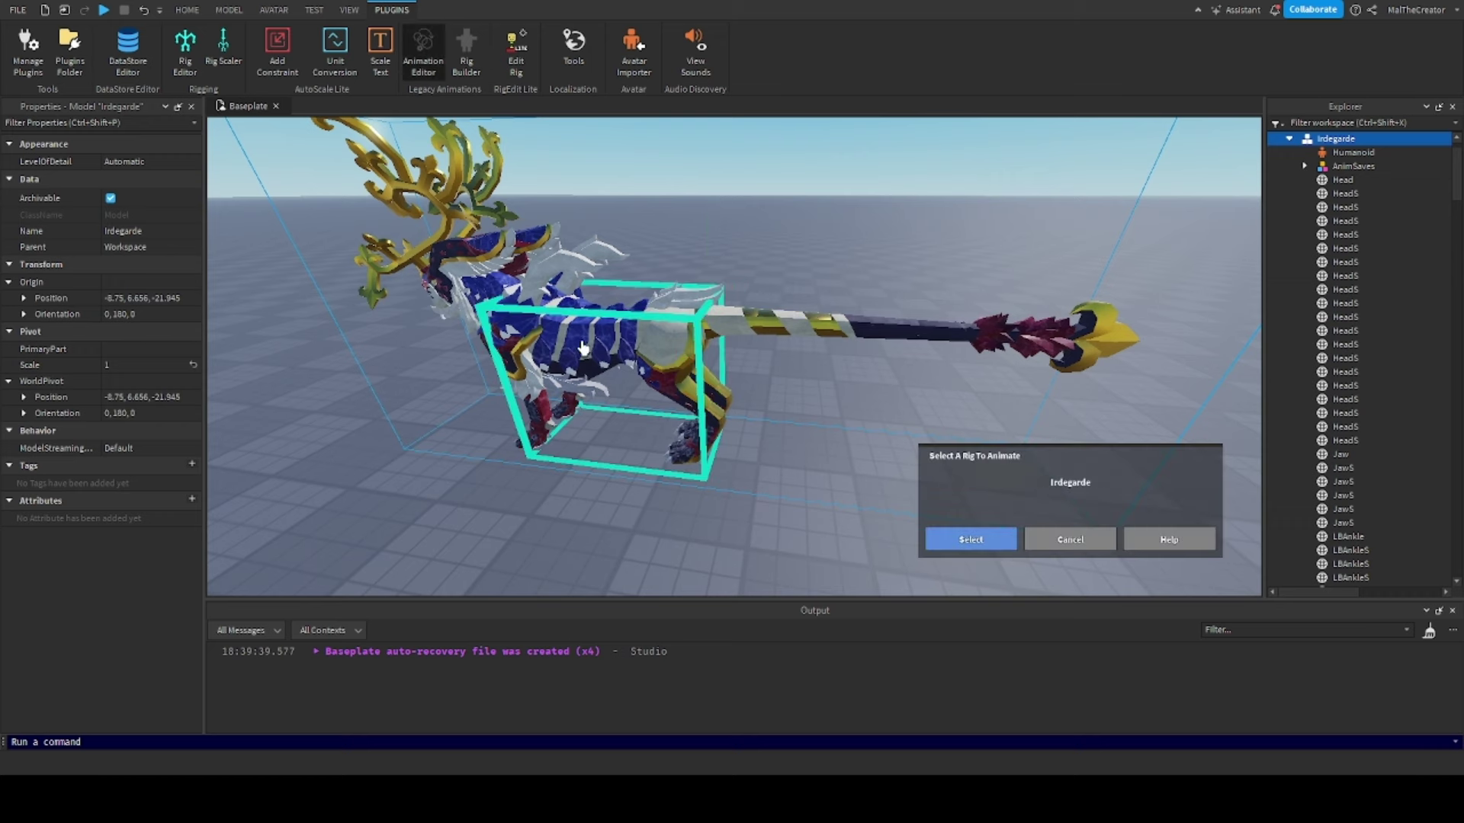
pyautogui.click(982, 544)
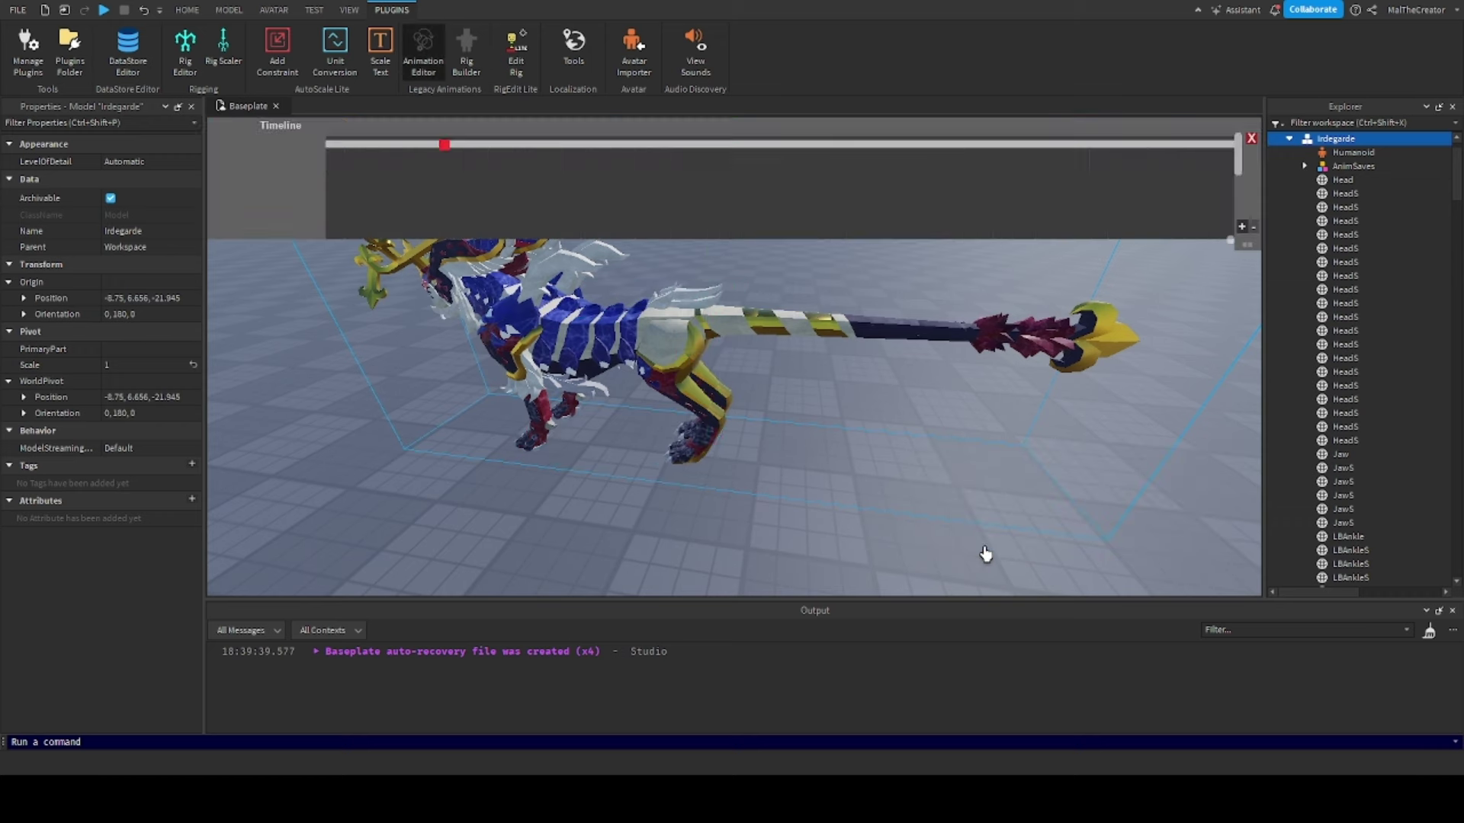
# Test the body joints by rotating MiddleBody slightly and checking how LowerBody bends against it
pyautogui.moveTo(805, 413); pyautogui.dragTo(745, 376, button='right')
pyautogui.moveTo(689, 330); pyautogui.dragTo(760, 385, button='right')
pyautogui.click(754, 379)
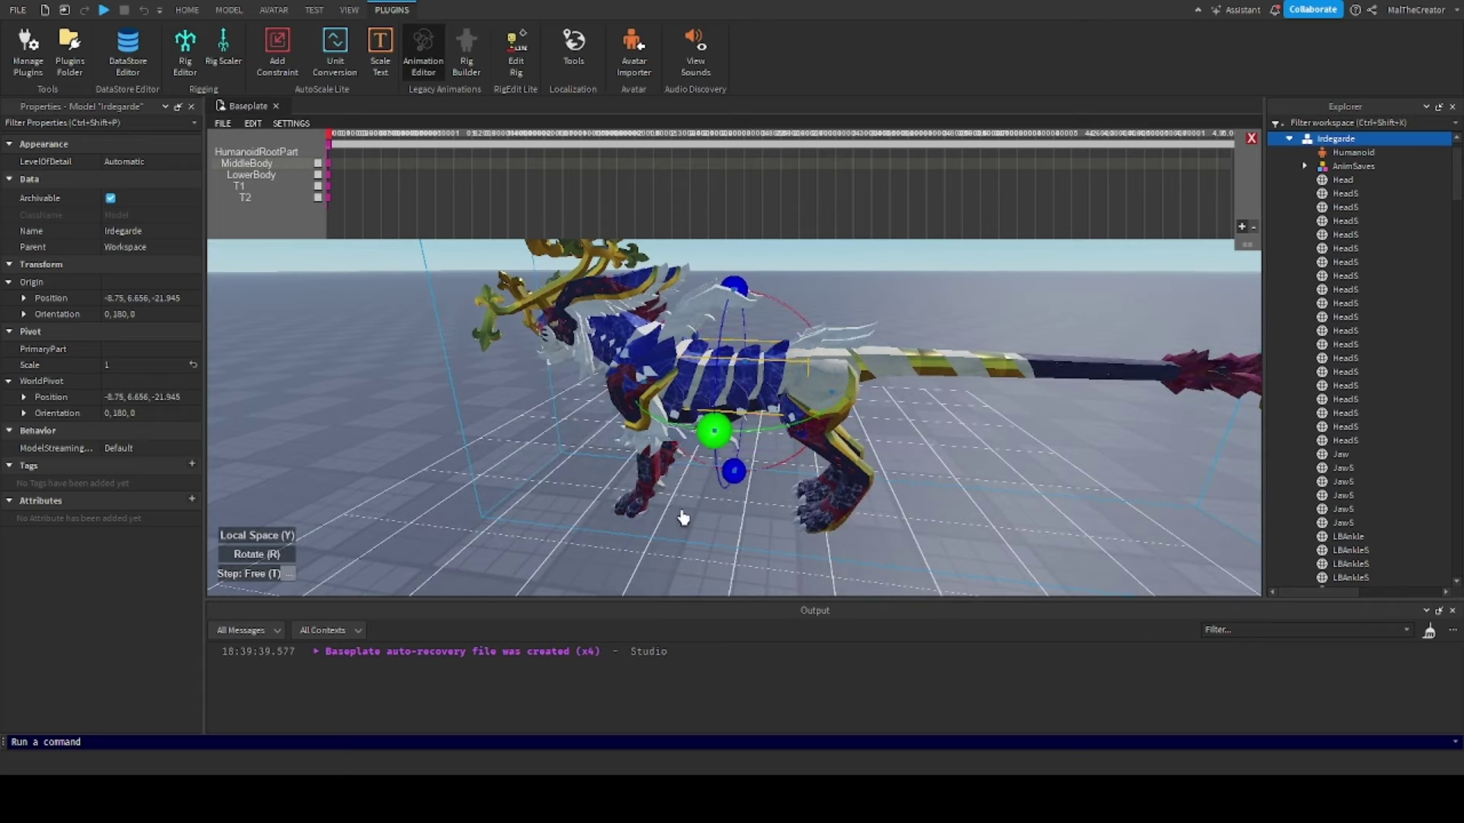
pyautogui.moveTo(735, 478)
pyautogui.mouseDown()
pyautogui.moveTo(748, 380)
pyautogui.moveTo(730, 478)
pyautogui.mouseUp()
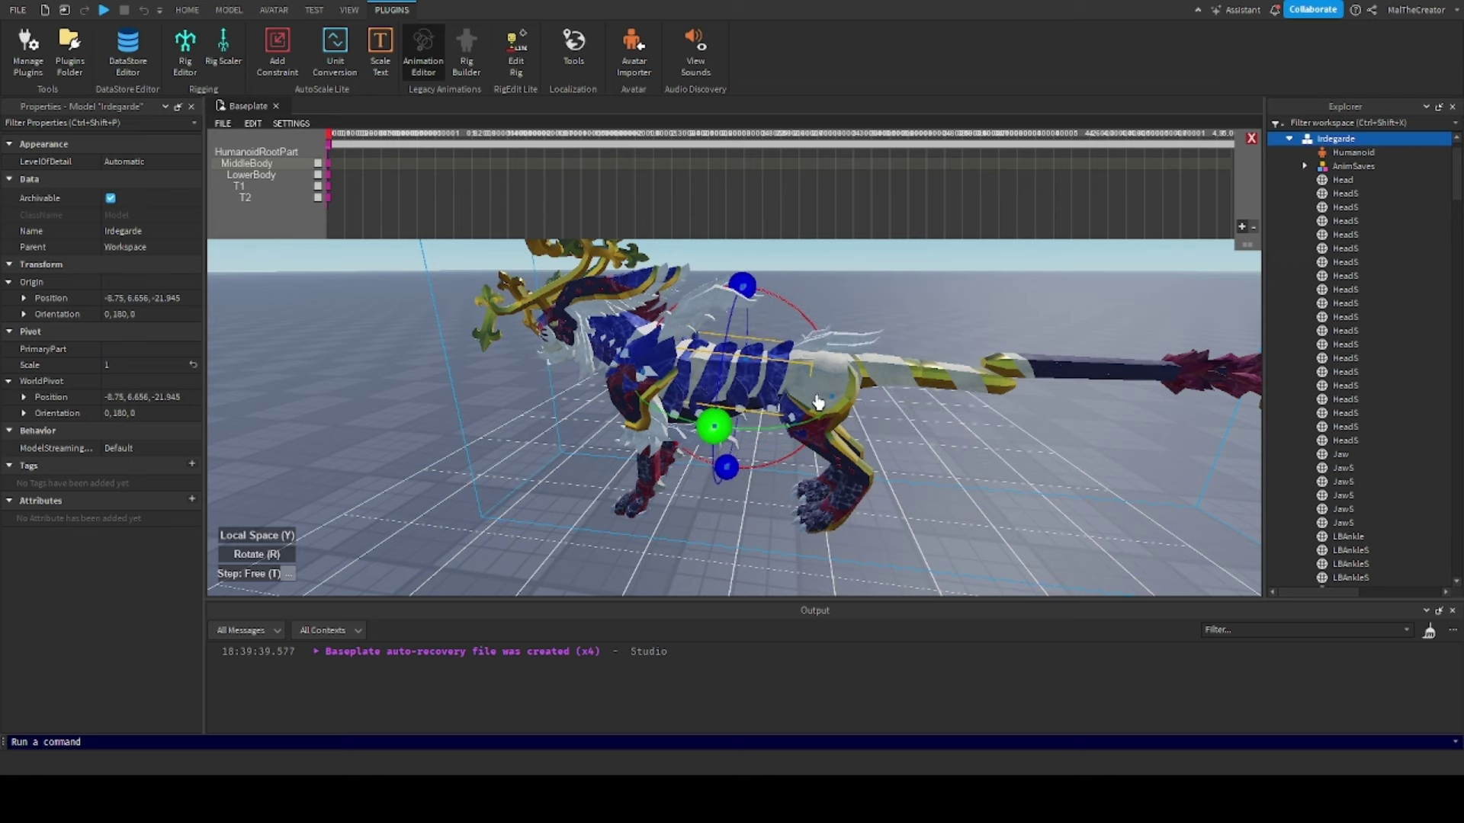
pyautogui.click(846, 359)
pyautogui.scroll(-5, 853, 373)
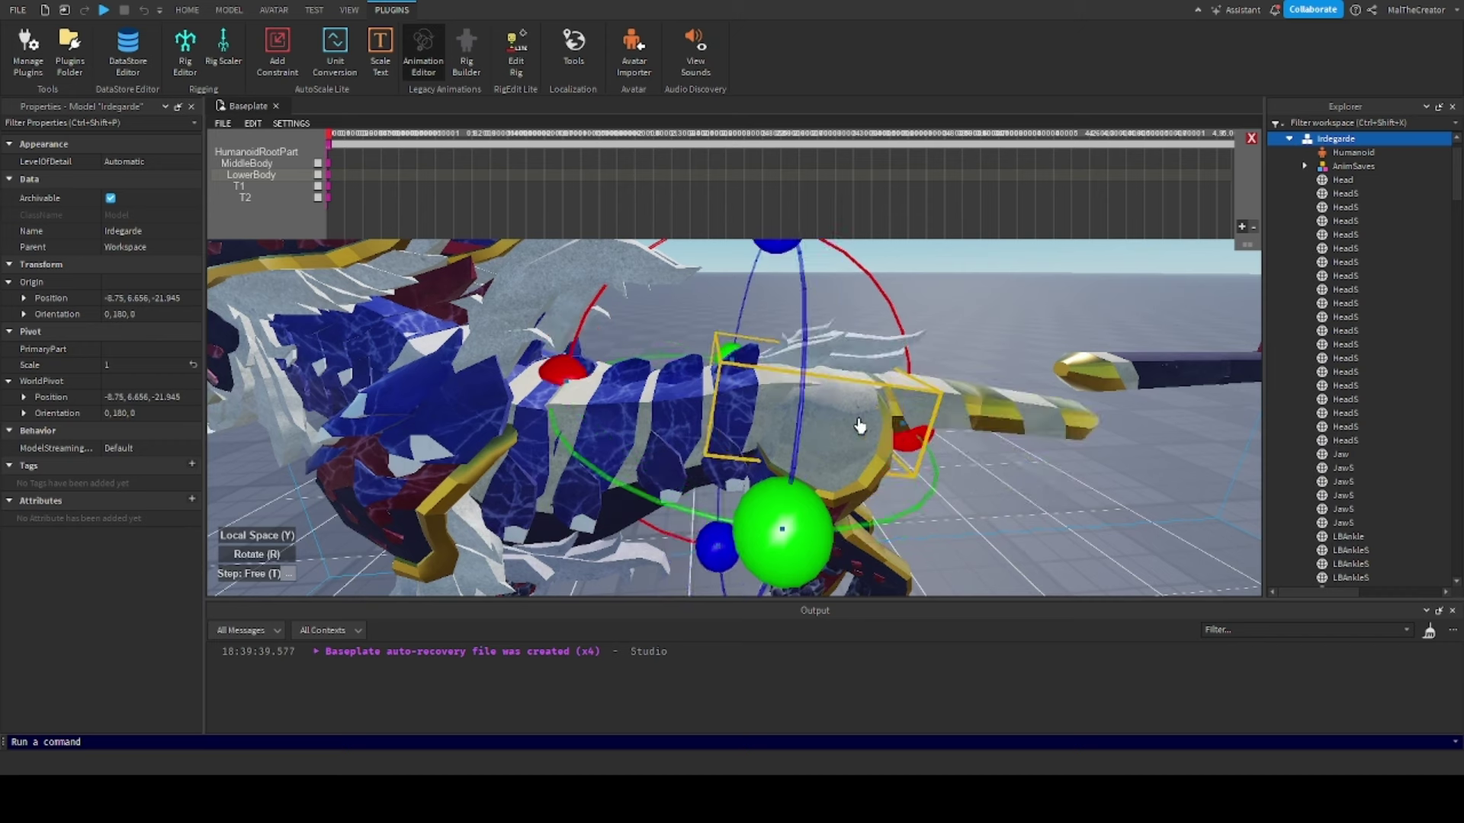
pyautogui.scroll(4, 897, 457)
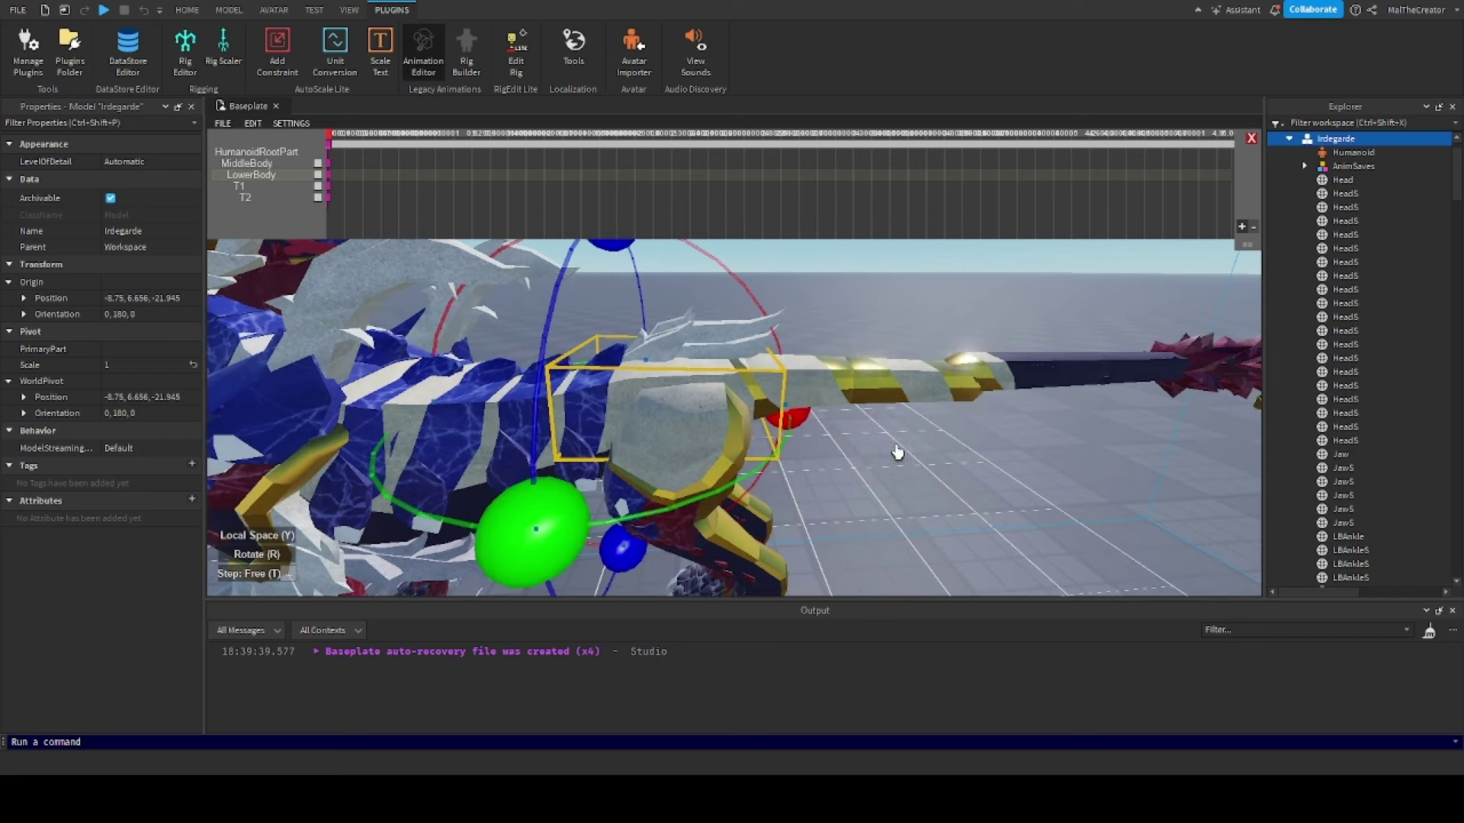
# Test the first two tail joints by rotating T1 and T2 downward
pyautogui.click(733, 407)
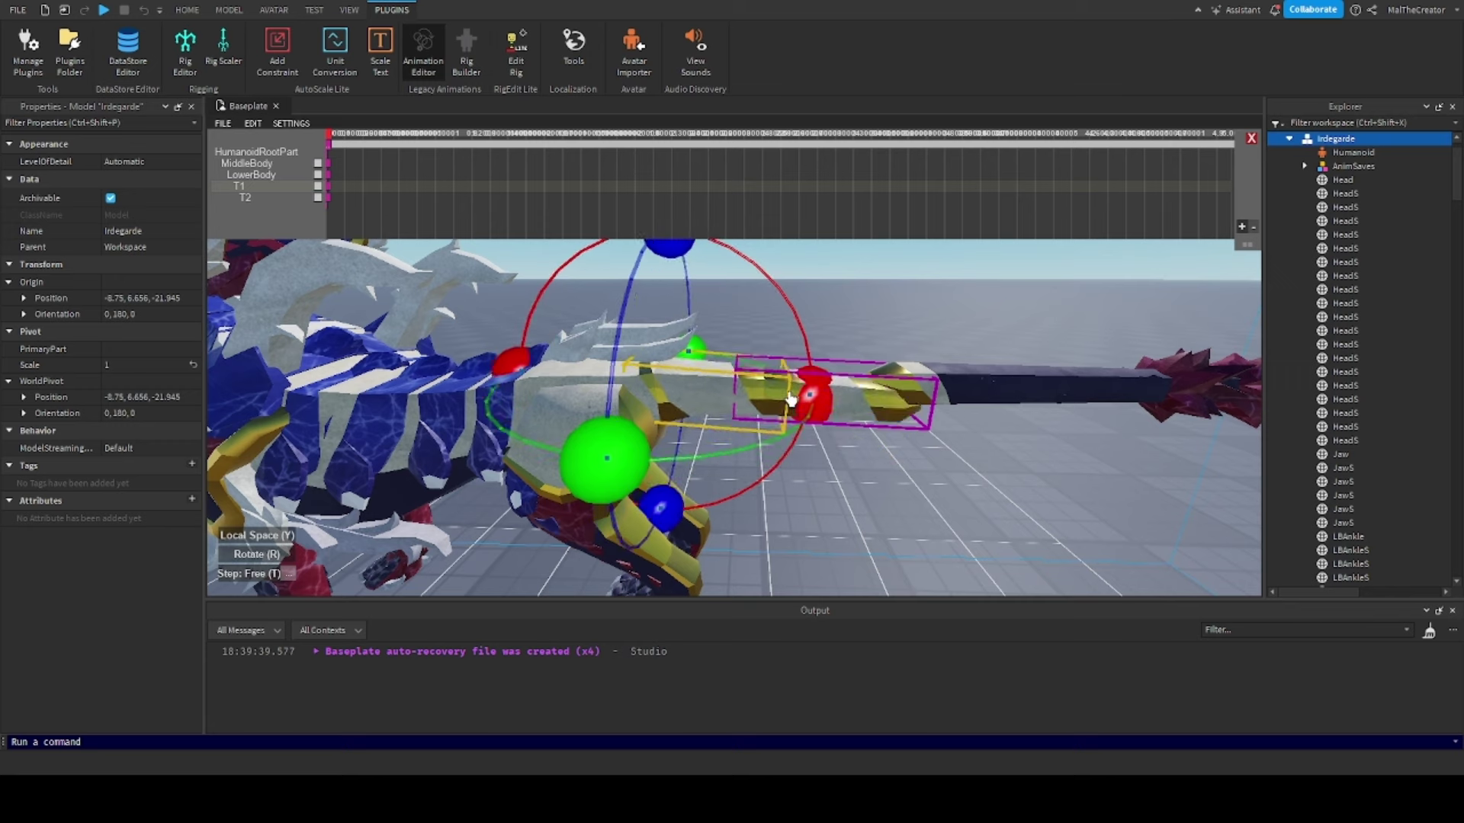
pyautogui.moveTo(812, 396); pyautogui.dragTo(750, 384)
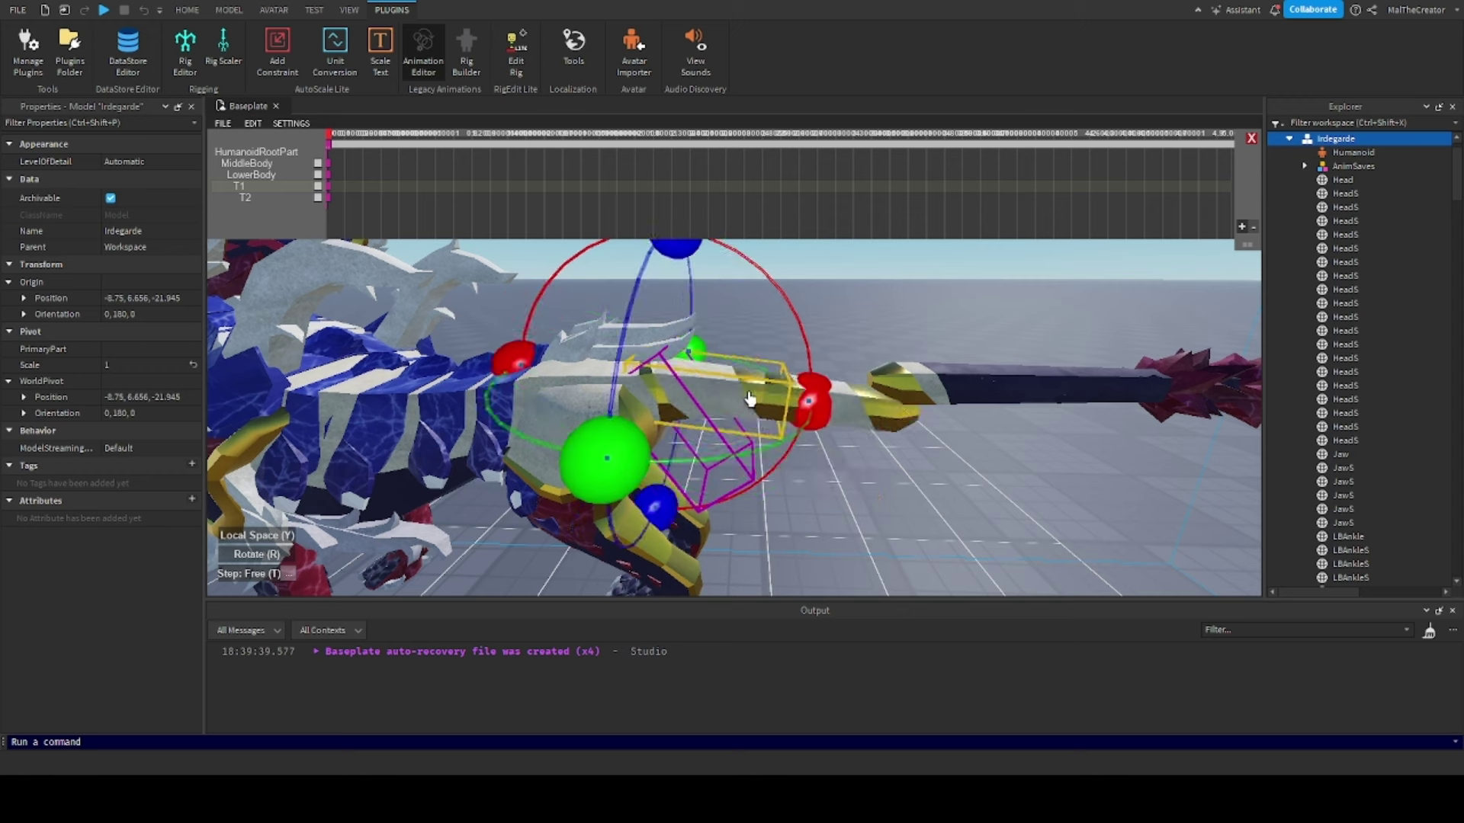
pyautogui.click(849, 417)
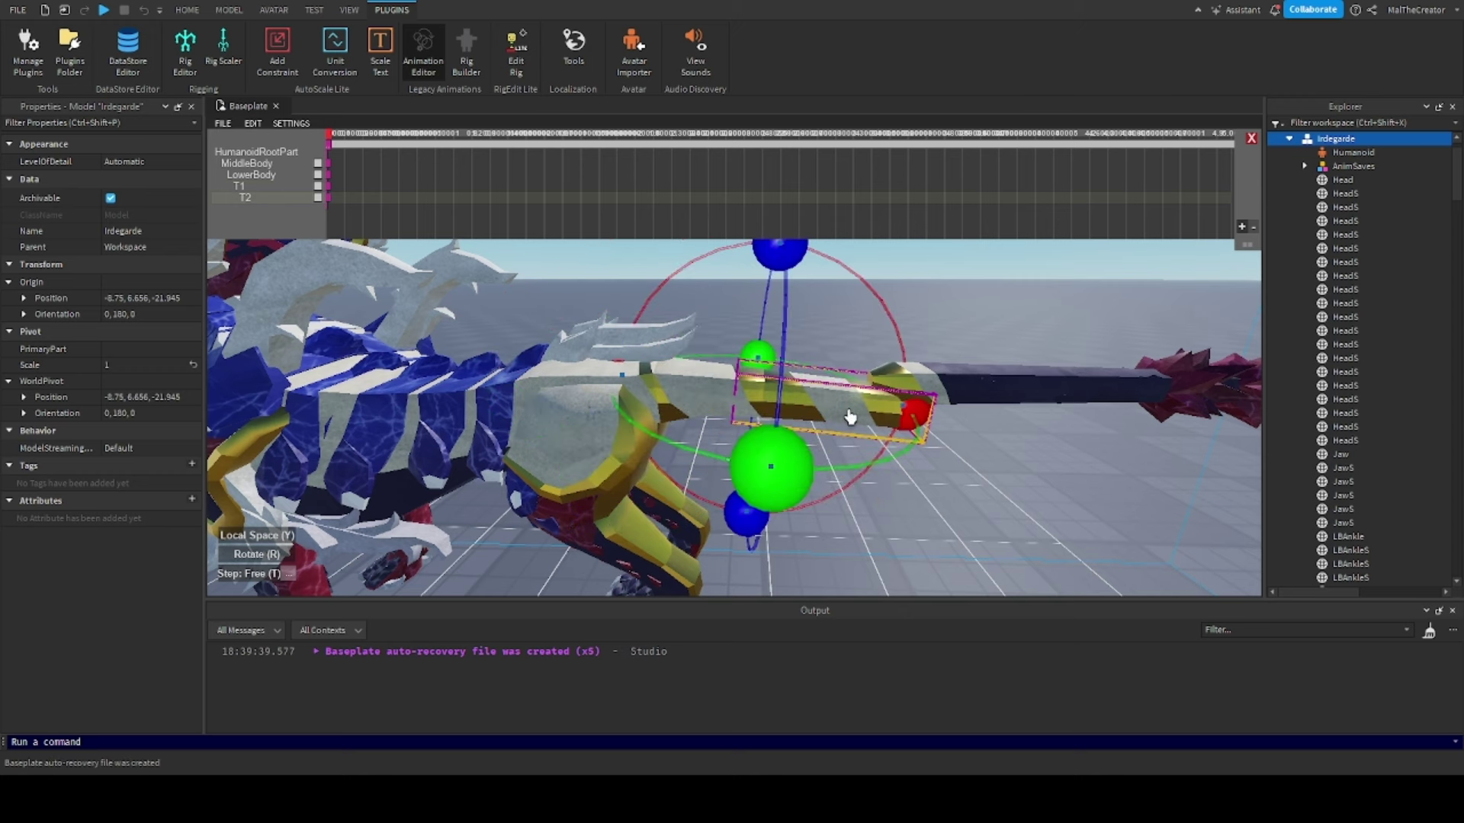
pyautogui.moveTo(924, 429); pyautogui.dragTo(889, 450)
# Examine the seam between the bent T1 and T2 tail segments up close, and rotate T2 back in line with the tail
pyautogui.click(866, 516)
pyautogui.scroll(5, 877, 513)
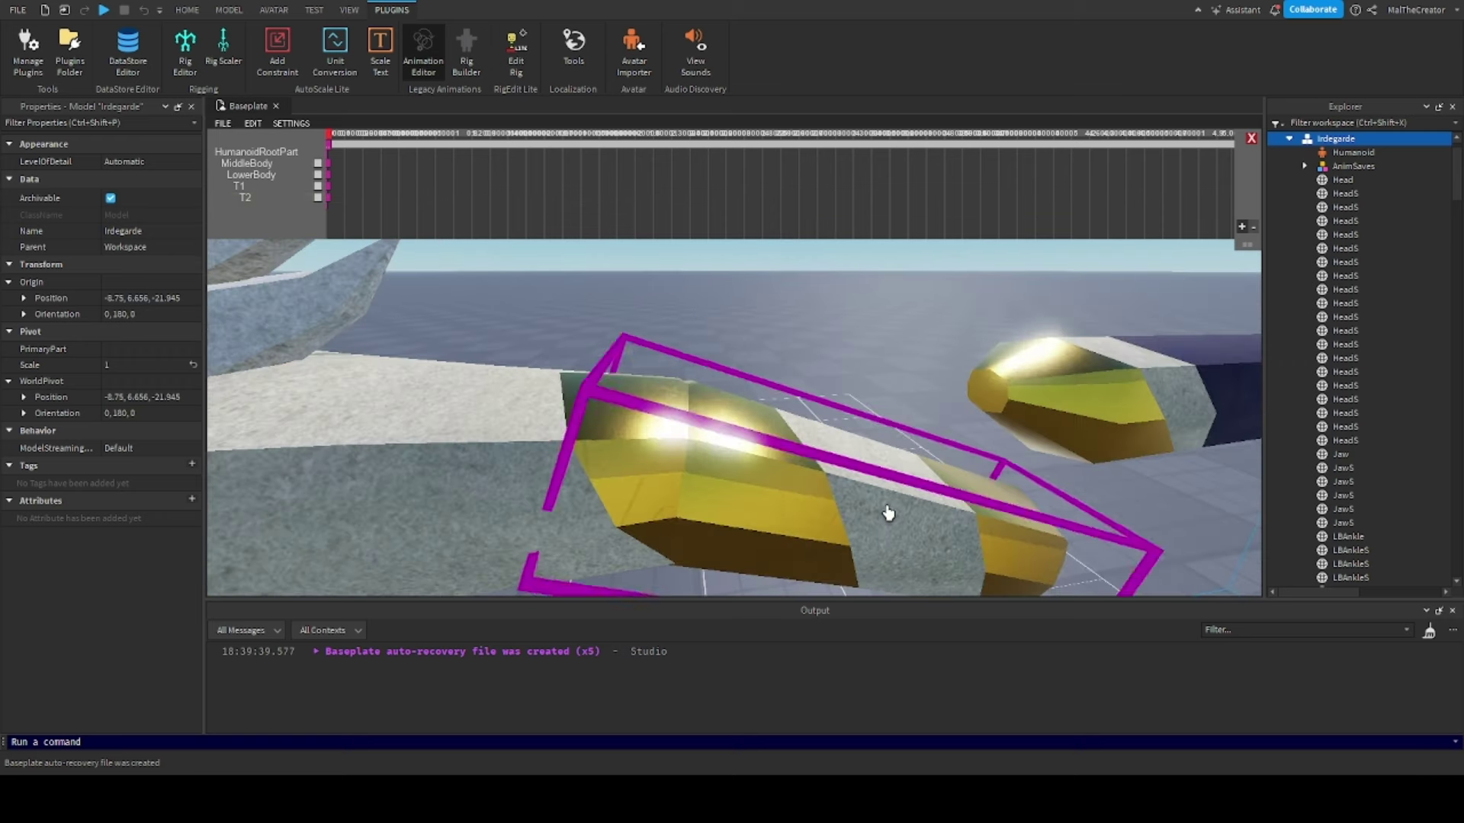
pyautogui.moveTo(885, 513); pyautogui.dragTo(702, 356, button='right')
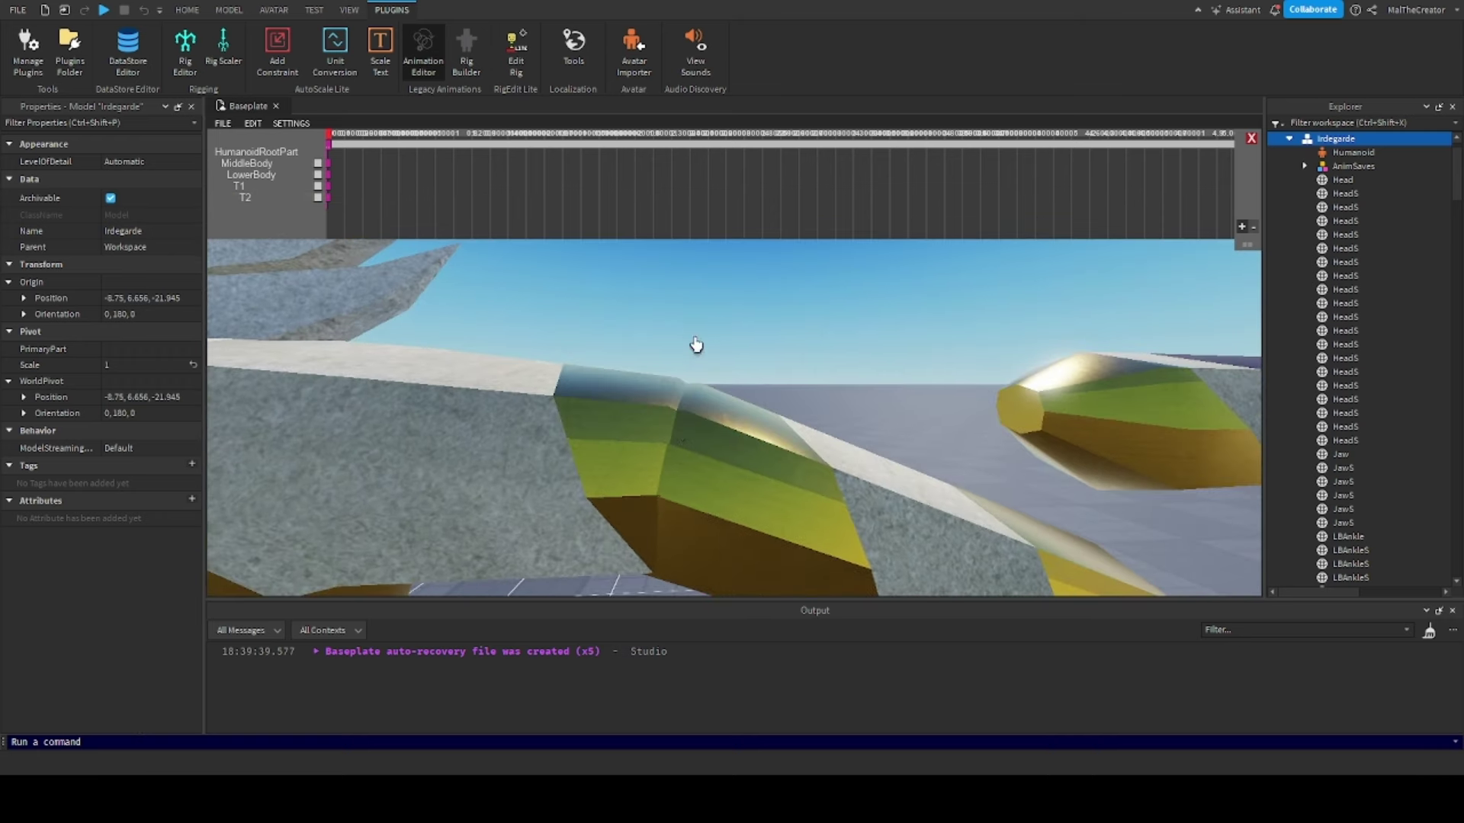
pyautogui.scroll(-5, 750, 339)
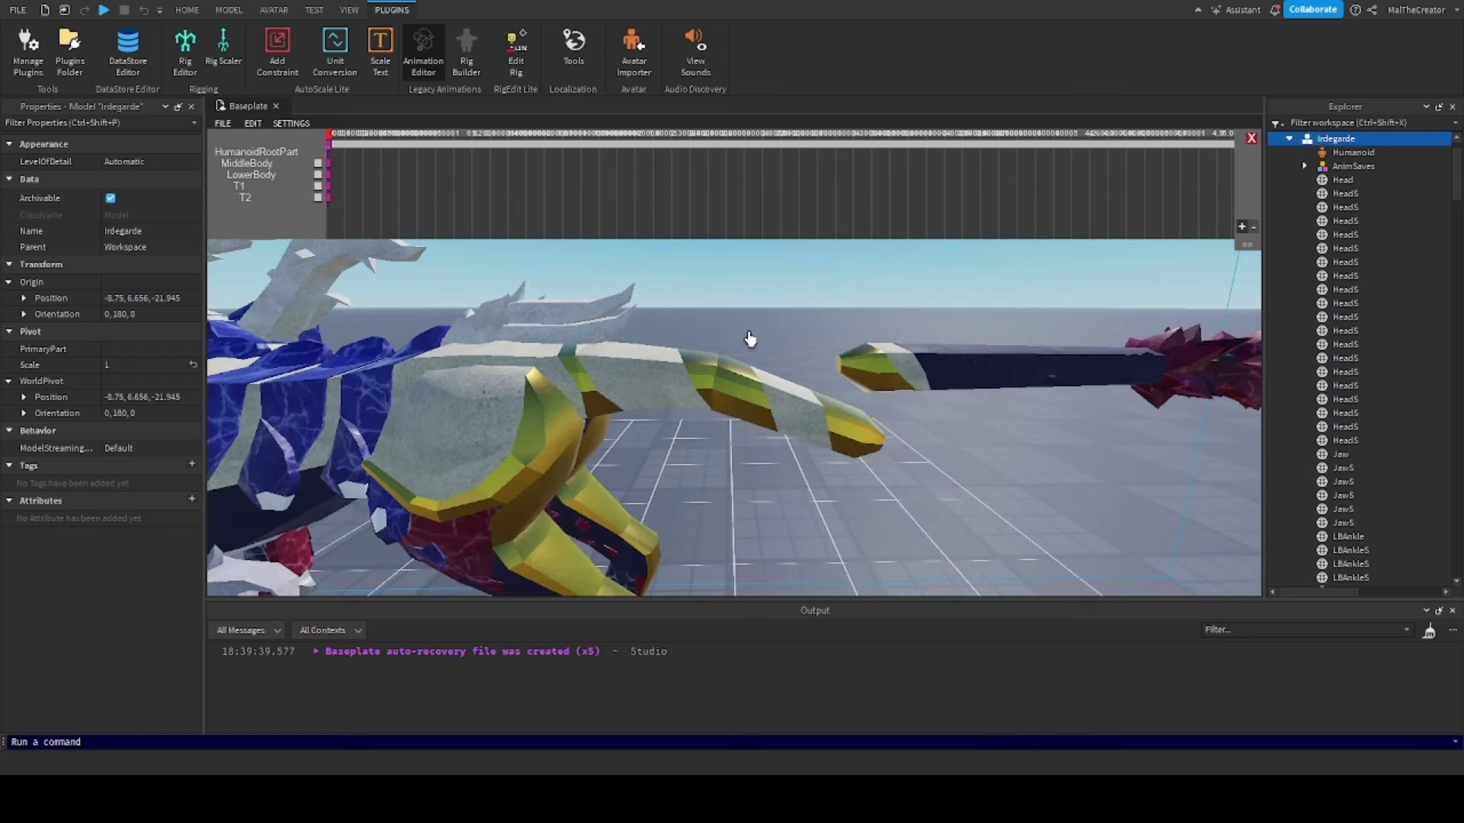
pyautogui.click(832, 419)
pyautogui.moveTo(876, 436); pyautogui.dragTo(836, 382)
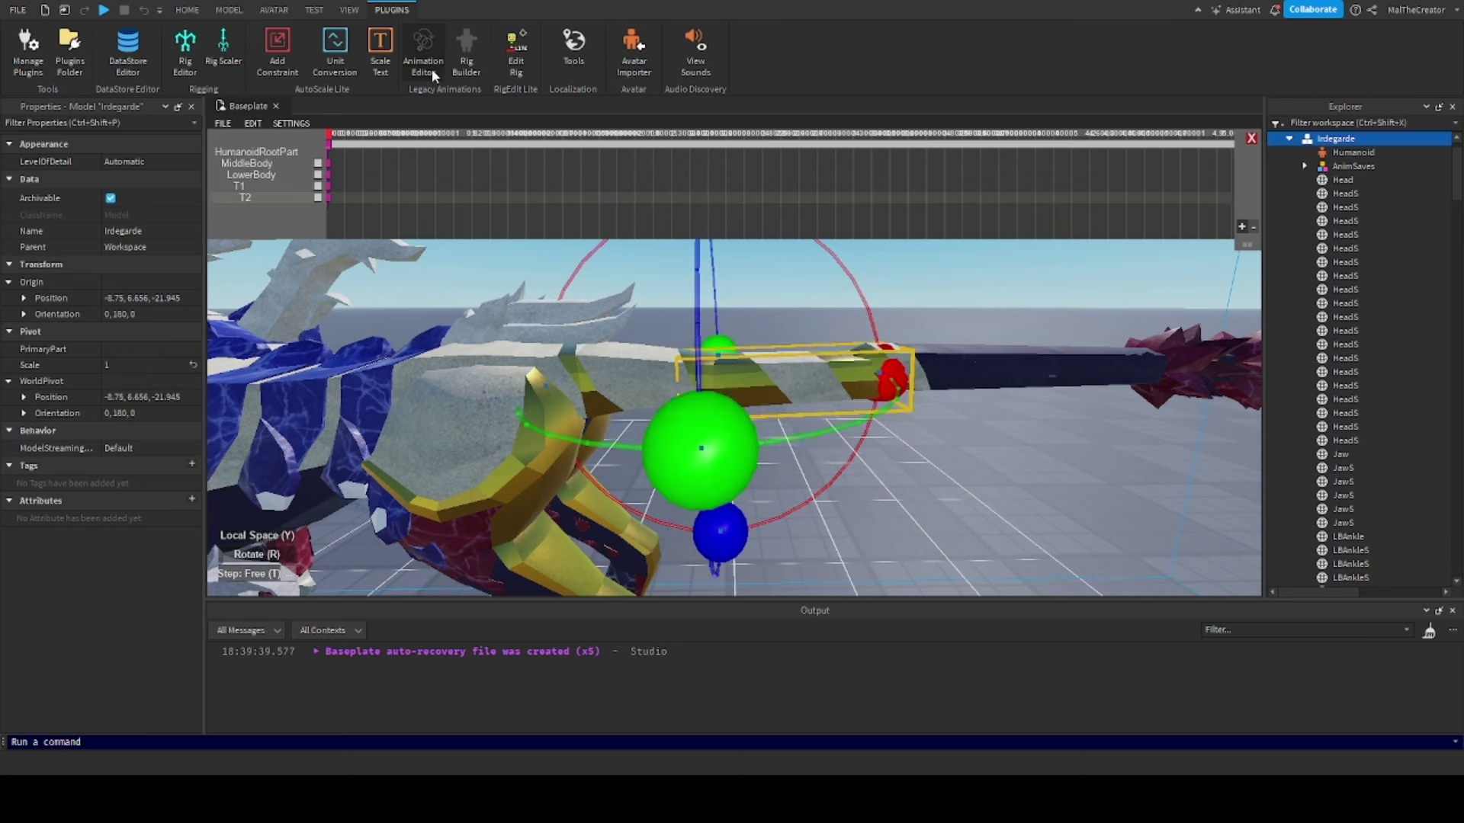
# Close the Animation Editor and select the Irdegarde model in the viewport
pyautogui.click(432, 76)
pyautogui.click(652, 369)
pyautogui.scroll(-3, 755, 422)
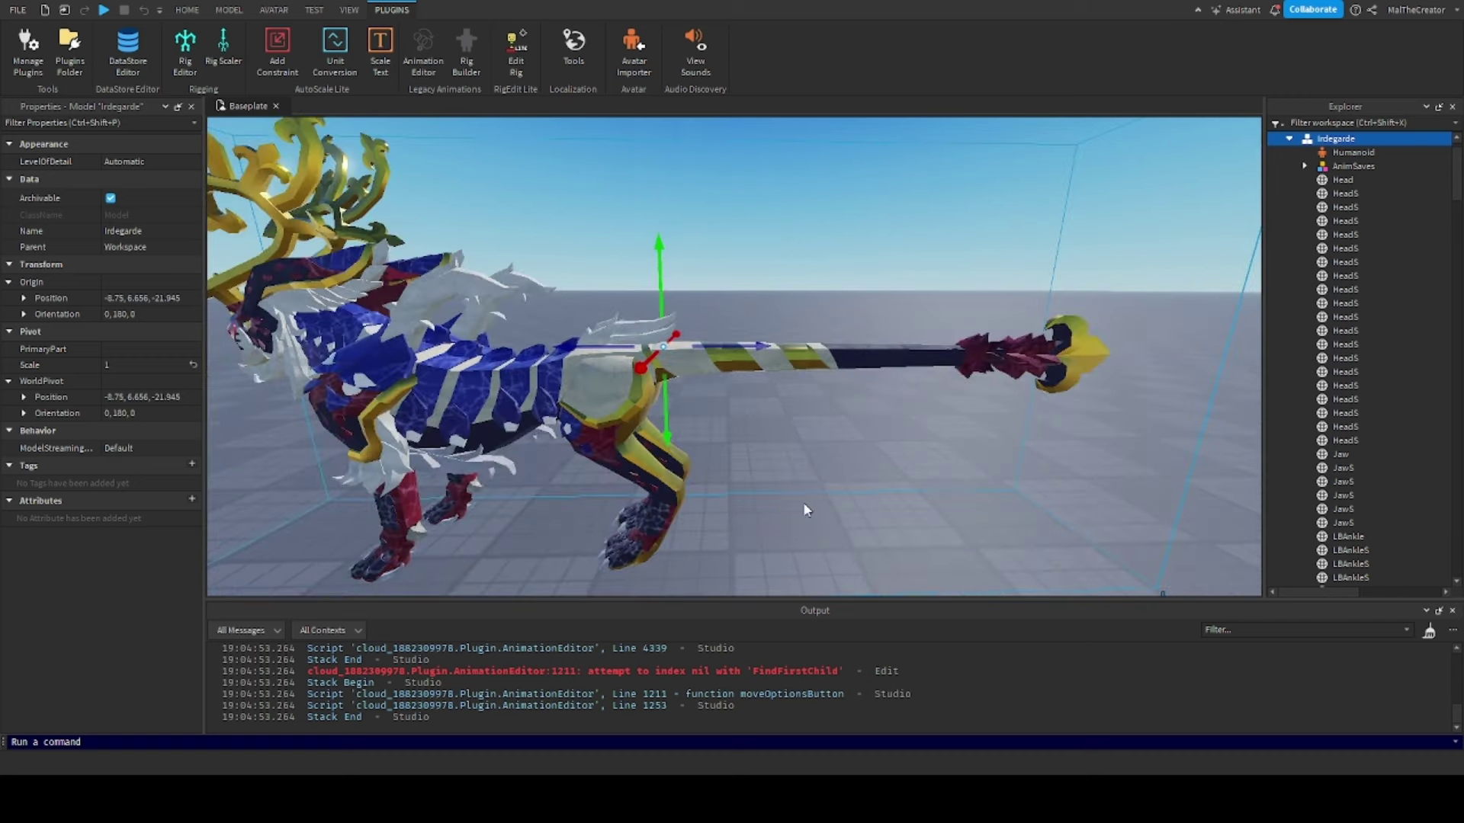
# Clear the output log and start RigEdit Lite on the Irdegarde model
pyautogui.click(1428, 632)
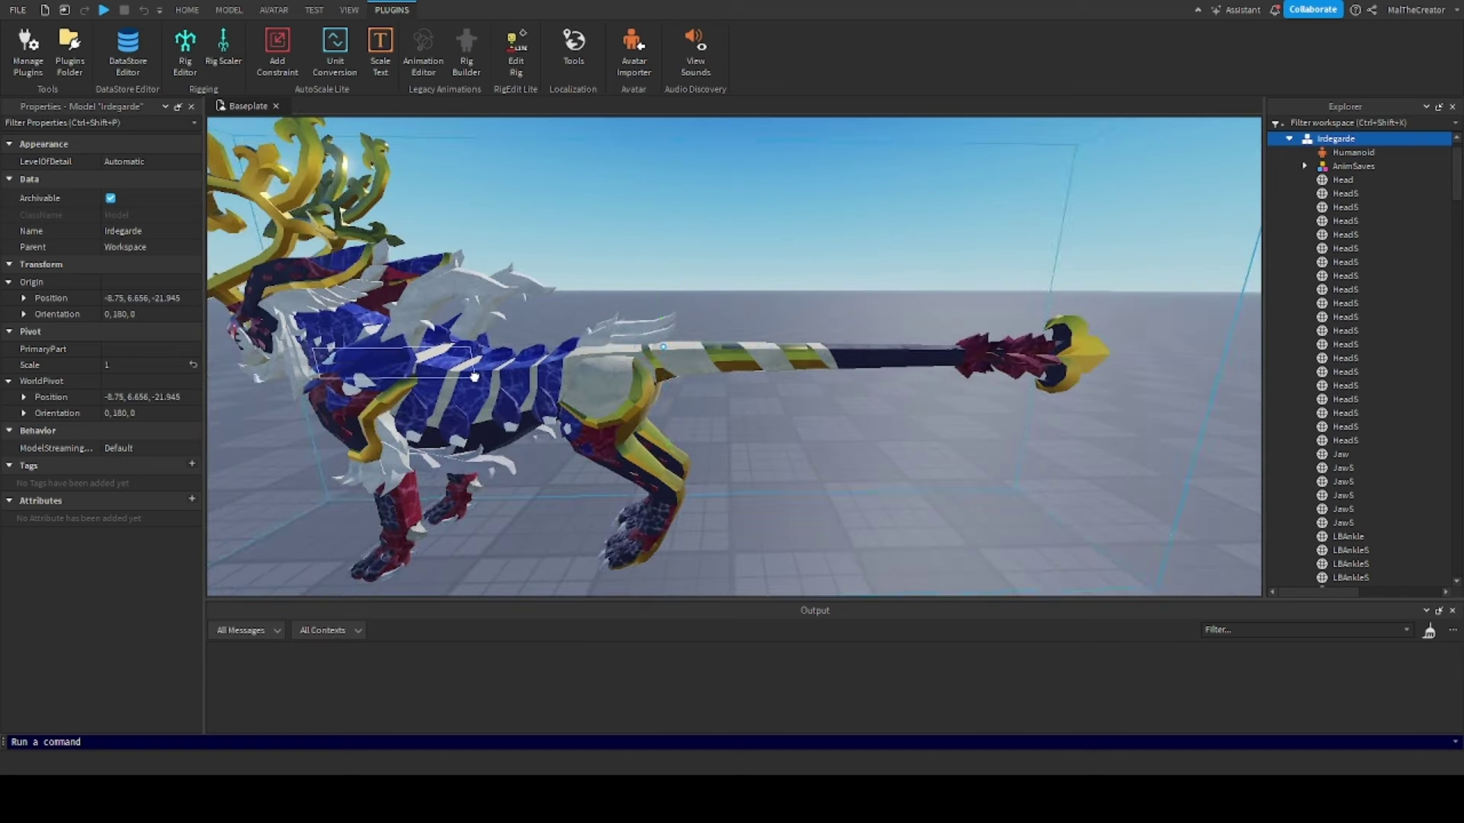
pyautogui.click(508, 52)
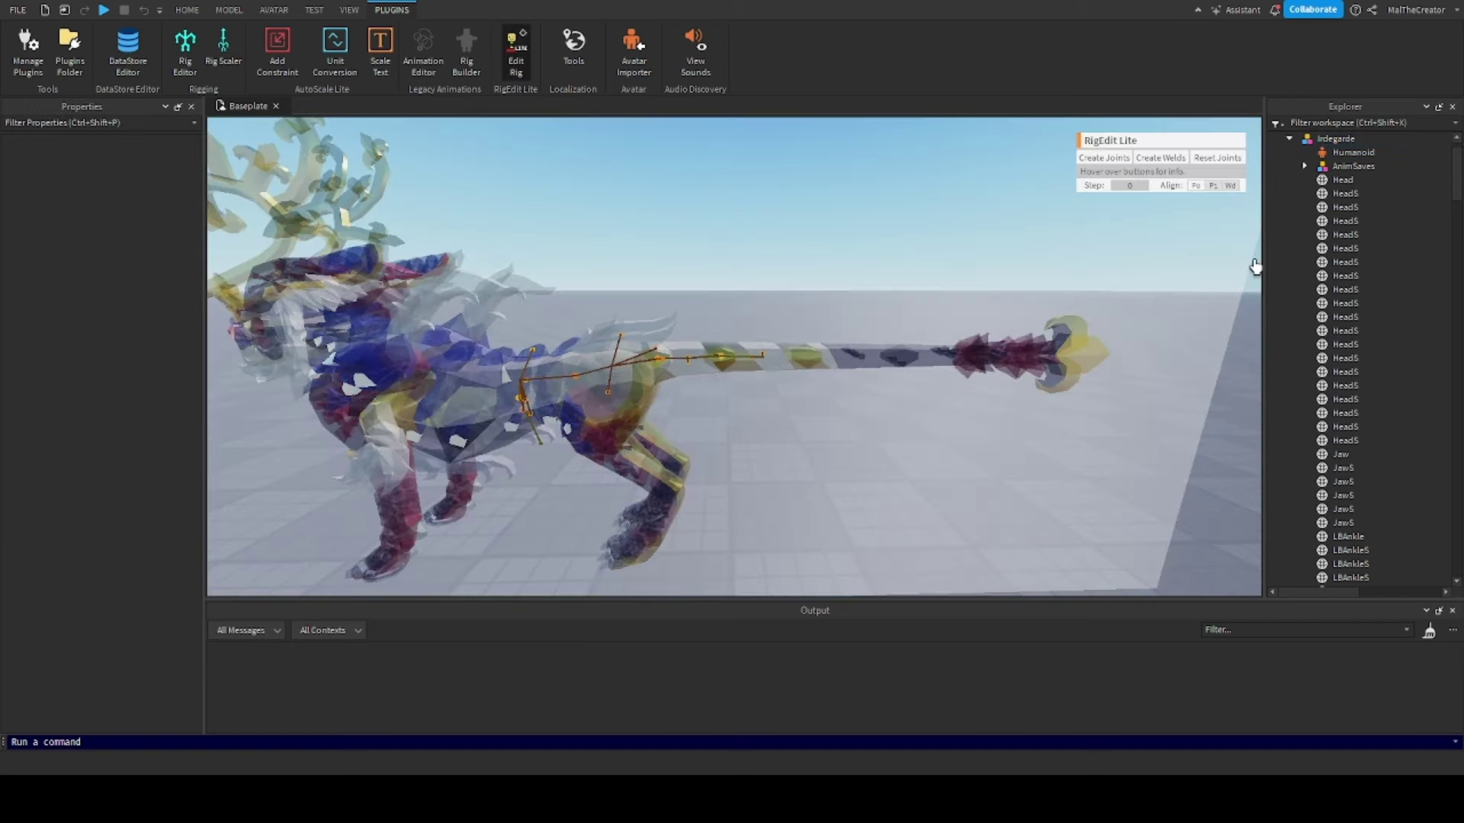
# Create a joint connecting tail segment T2 to T3
pyautogui.scroll(-15, 1328, 293)
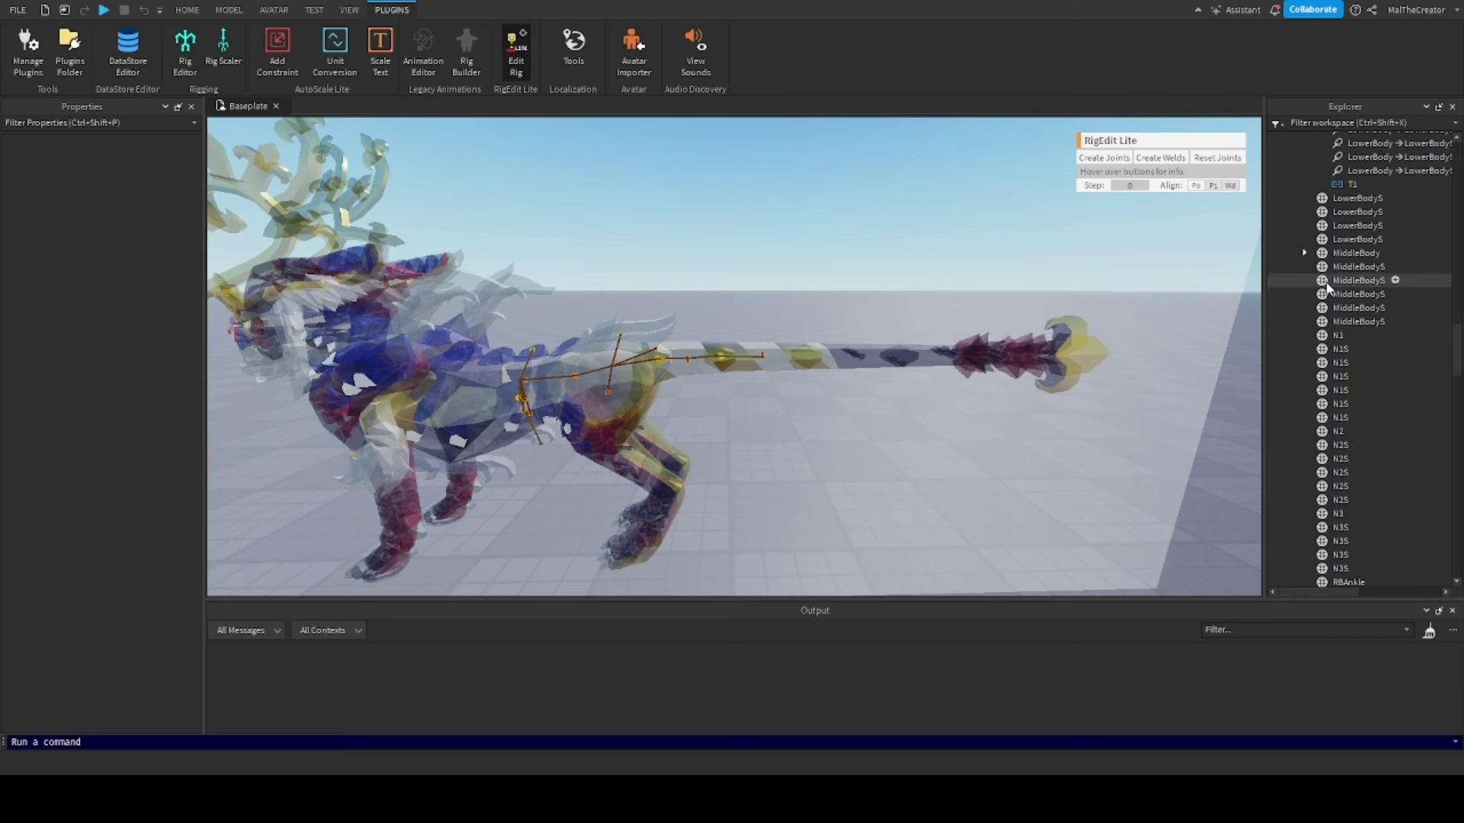
pyautogui.scroll(-11, 1325, 305)
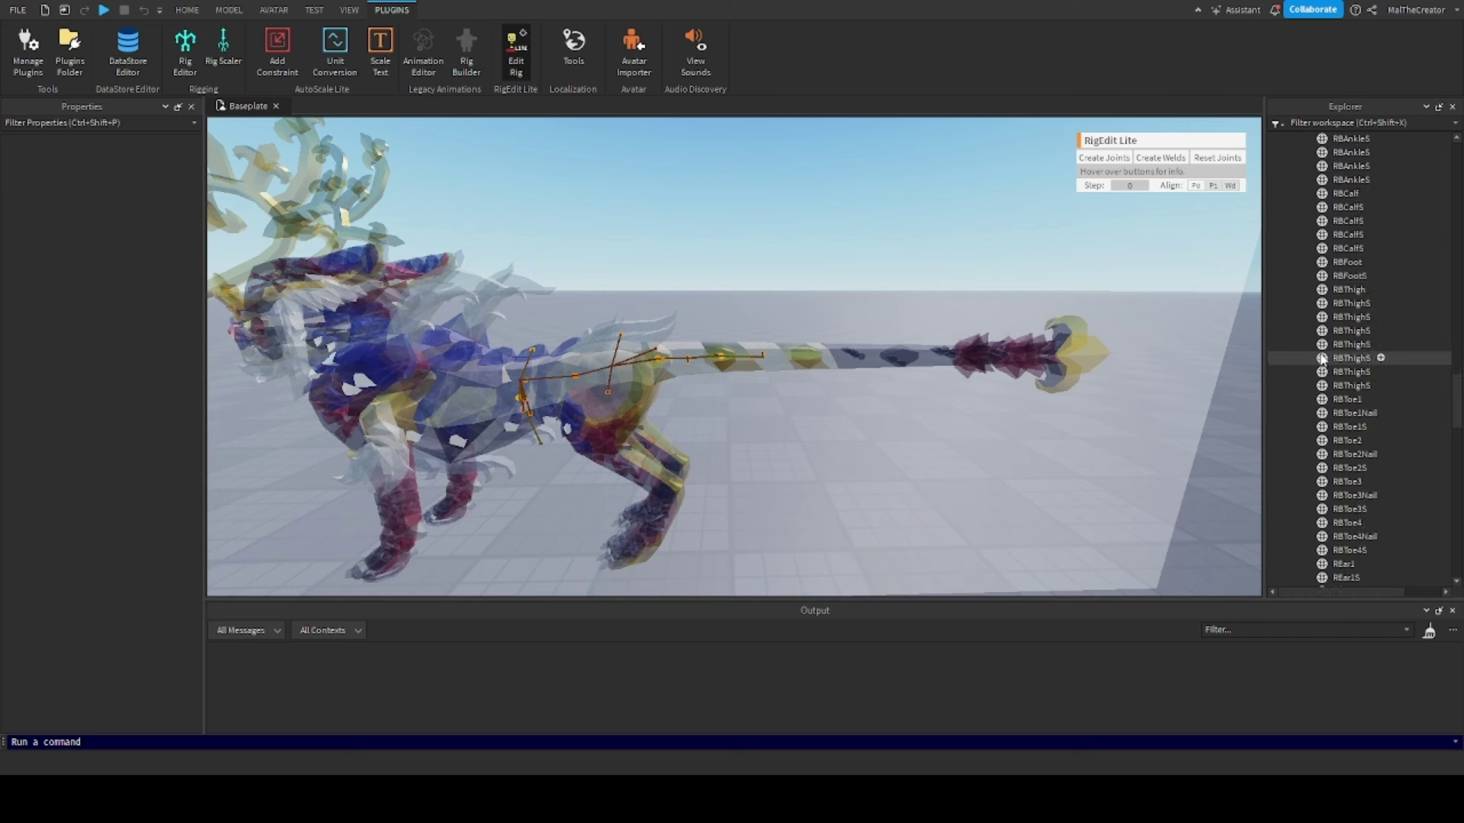
pyautogui.scroll(-10, 1321, 358)
pyautogui.click(1304, 349)
pyautogui.scroll(-2, 1301, 263)
pyautogui.scroll(1, 1308, 299)
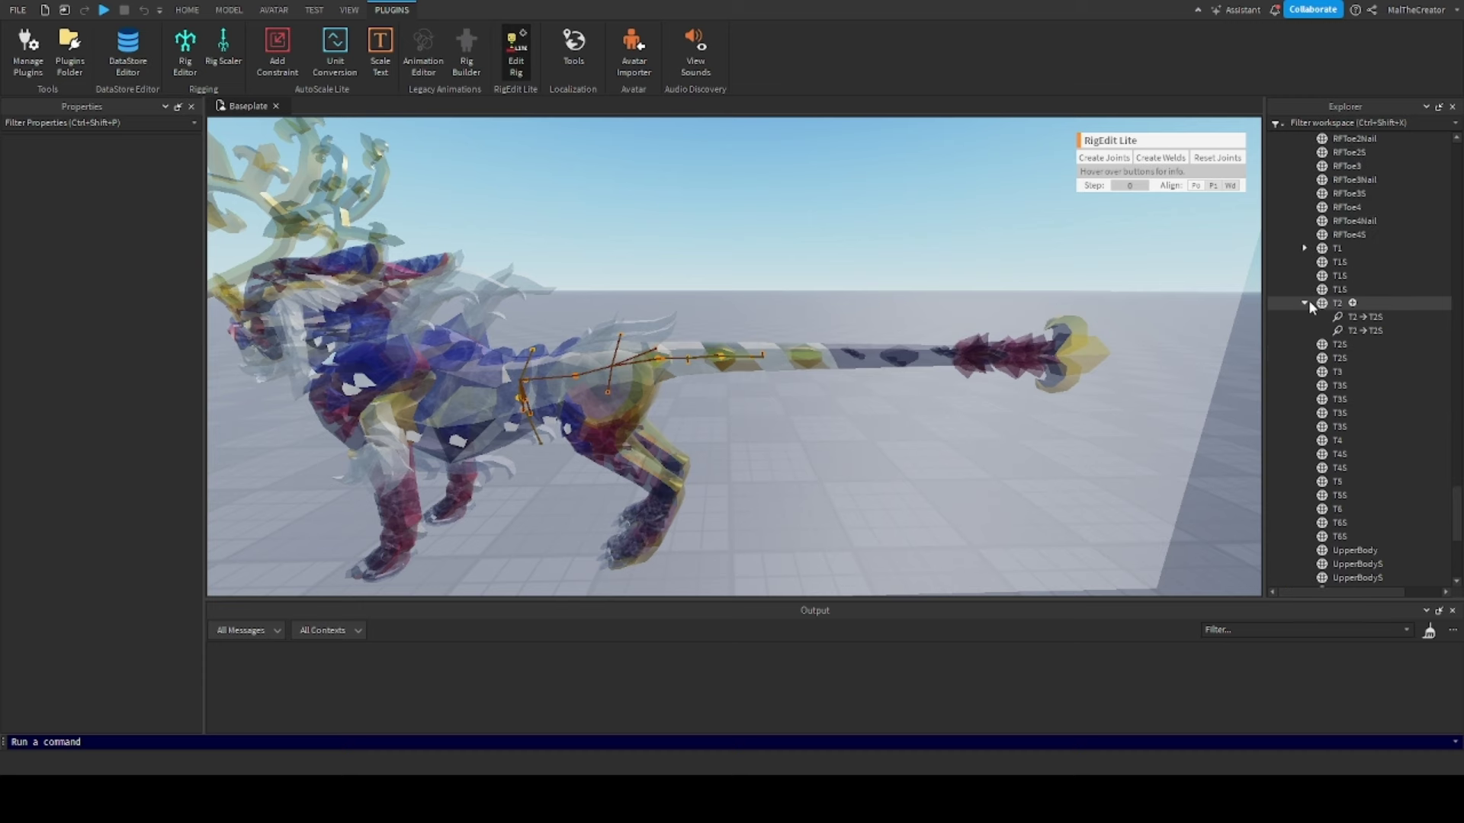
pyautogui.click(1304, 302)
pyautogui.click(1337, 303)
pyautogui.keyDown('ctrl'); pyautogui.click(1334, 347); pyautogui.keyUp('ctrl')
pyautogui.press('f')
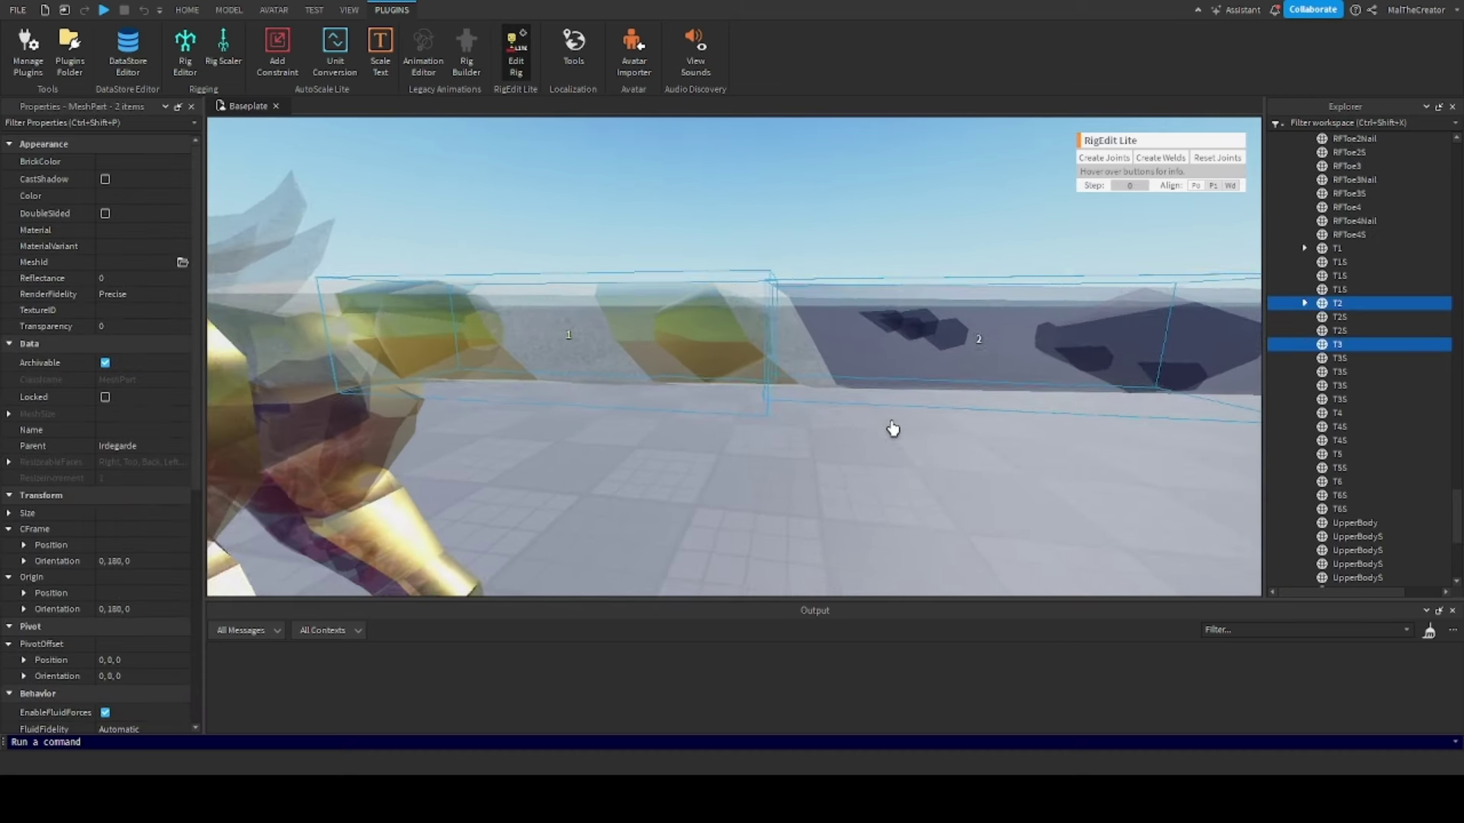
pyautogui.moveTo(893, 428); pyautogui.dragTo(904, 397, button='right')
pyautogui.click(1090, 158)
# Move the T3 joint back to the seam between T2 and T3, at a C0 position of about 0, 0.04, 1.38
pyautogui.scroll(-5, 963, 401)
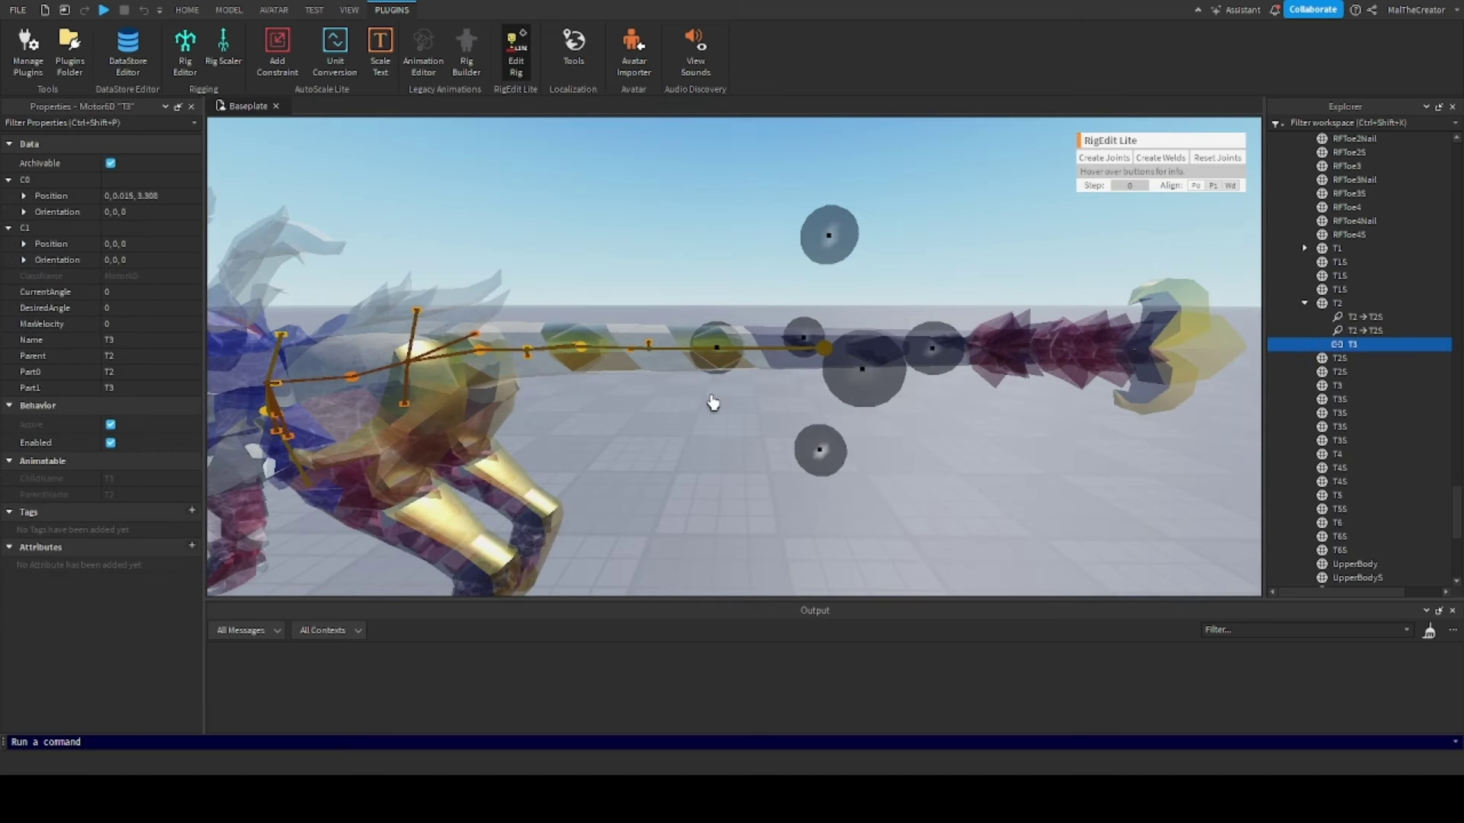
pyautogui.scroll(2, 713, 402)
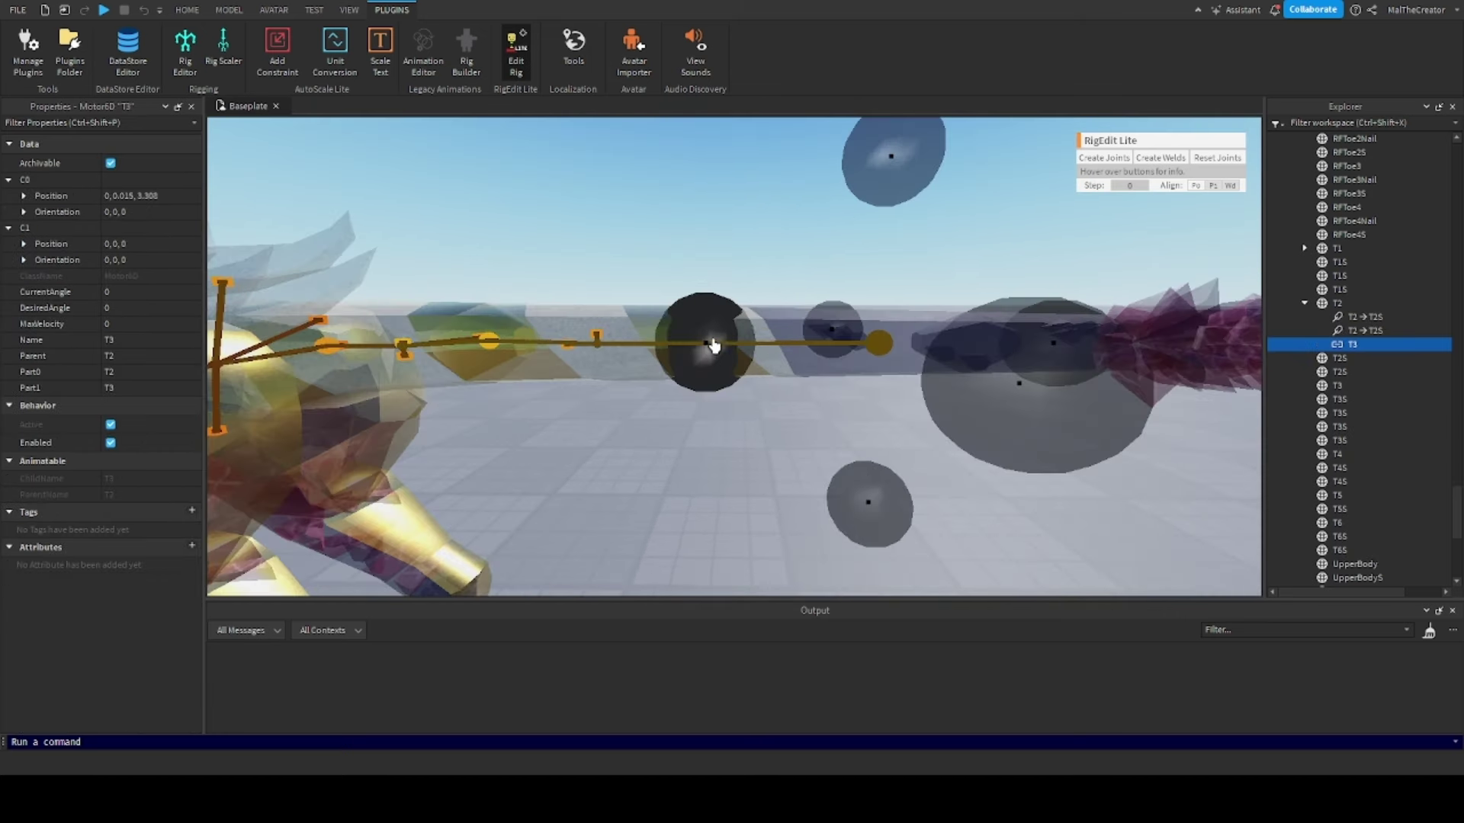
pyautogui.moveTo(702, 340); pyautogui.dragTo(531, 347)
pyautogui.moveTo(904, 444); pyautogui.dragTo(892, 420, button='right')
pyautogui.moveTo(862, 368); pyautogui.dragTo(870, 362)
pyautogui.moveTo(722, 532); pyautogui.dragTo(721, 527)
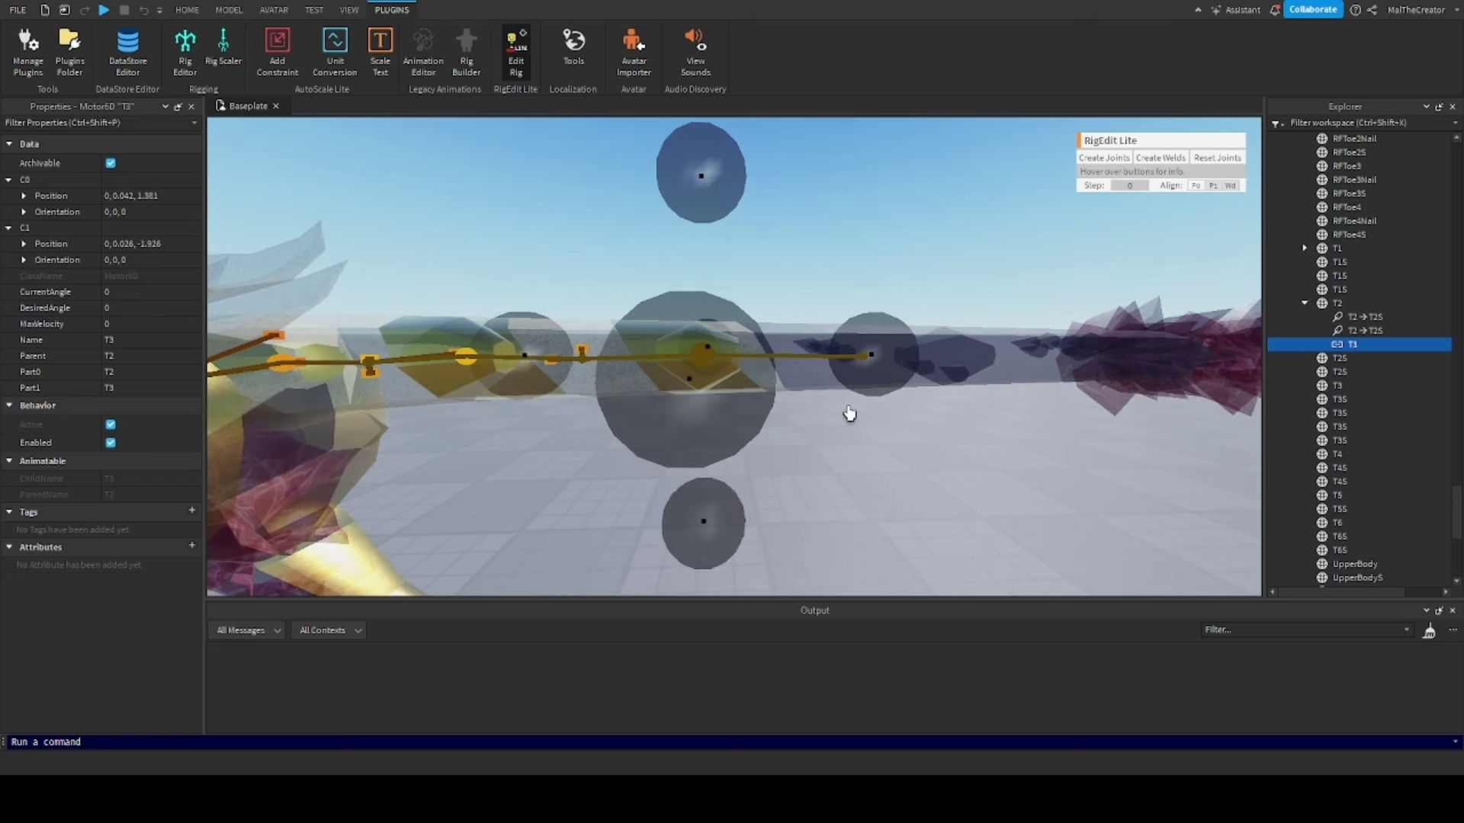
# Weld the four T3S meshes to T3
pyautogui.click(1304, 303)
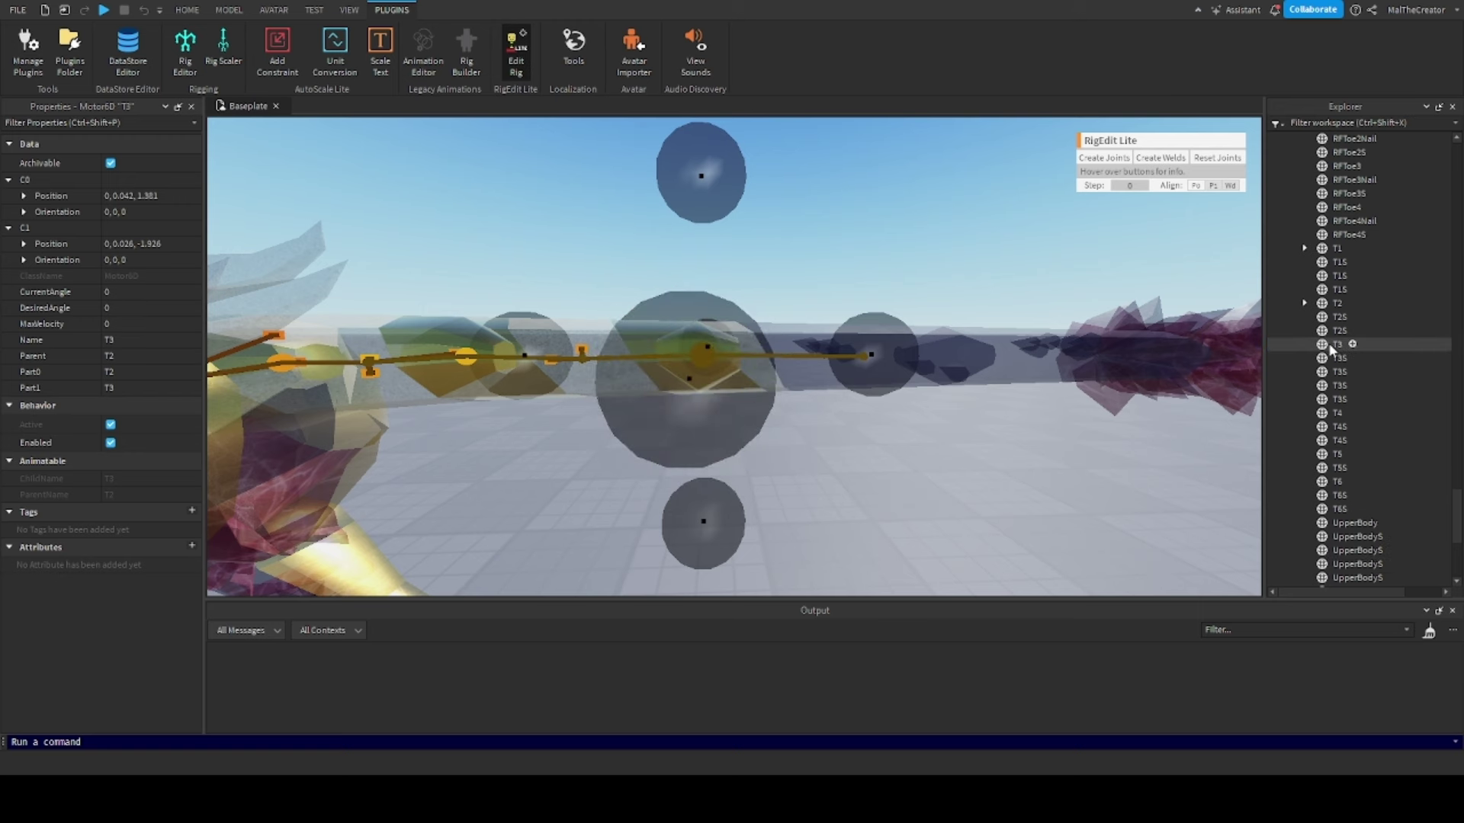
pyautogui.click(1337, 343)
pyautogui.keyDown('shift'); pyautogui.click(1340, 399); pyautogui.keyUp('shift')
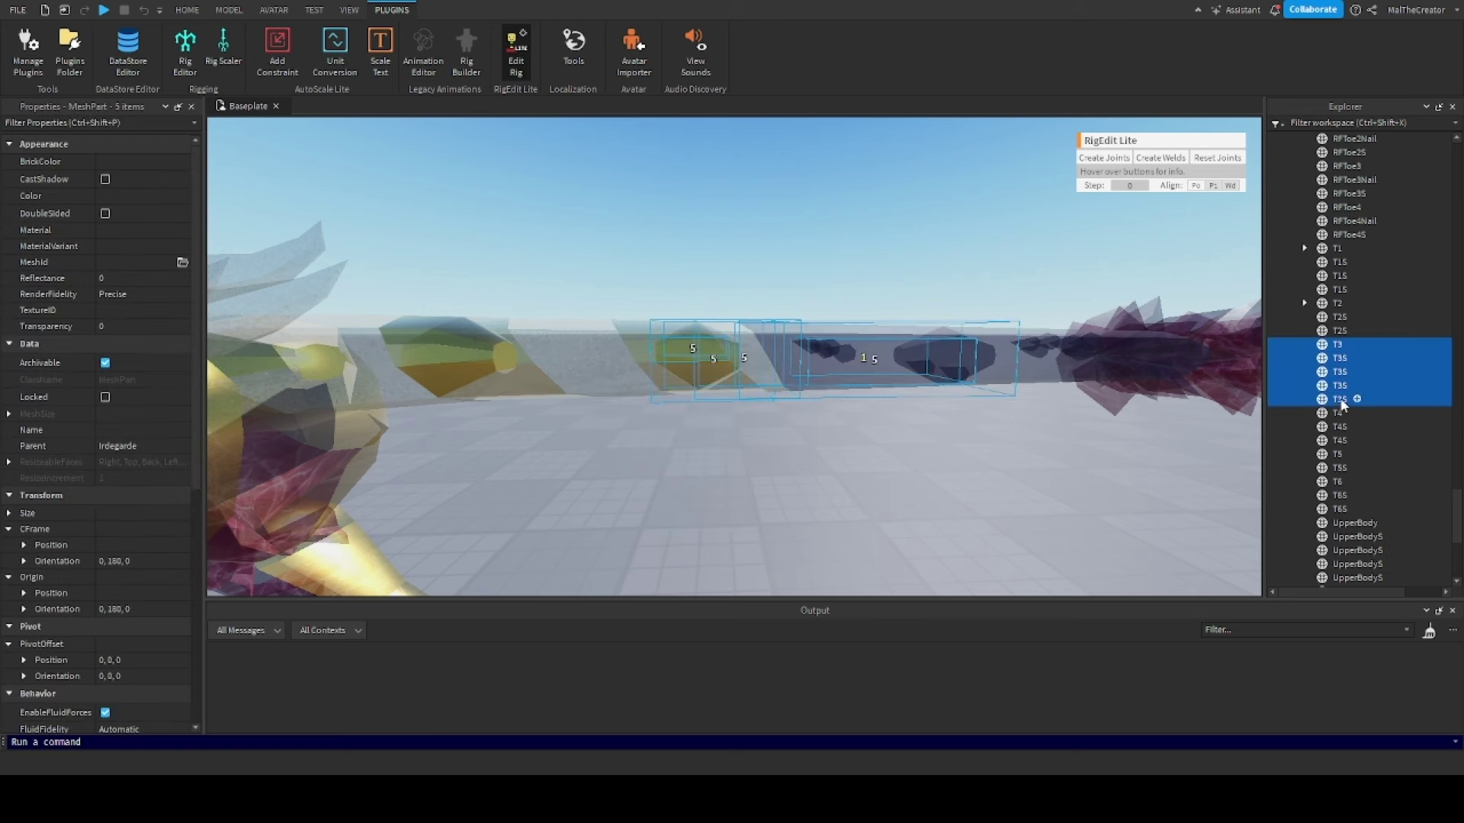
pyautogui.click(1148, 168)
# Create a joint connecting tail segment T3 to T4
pyautogui.press('d')
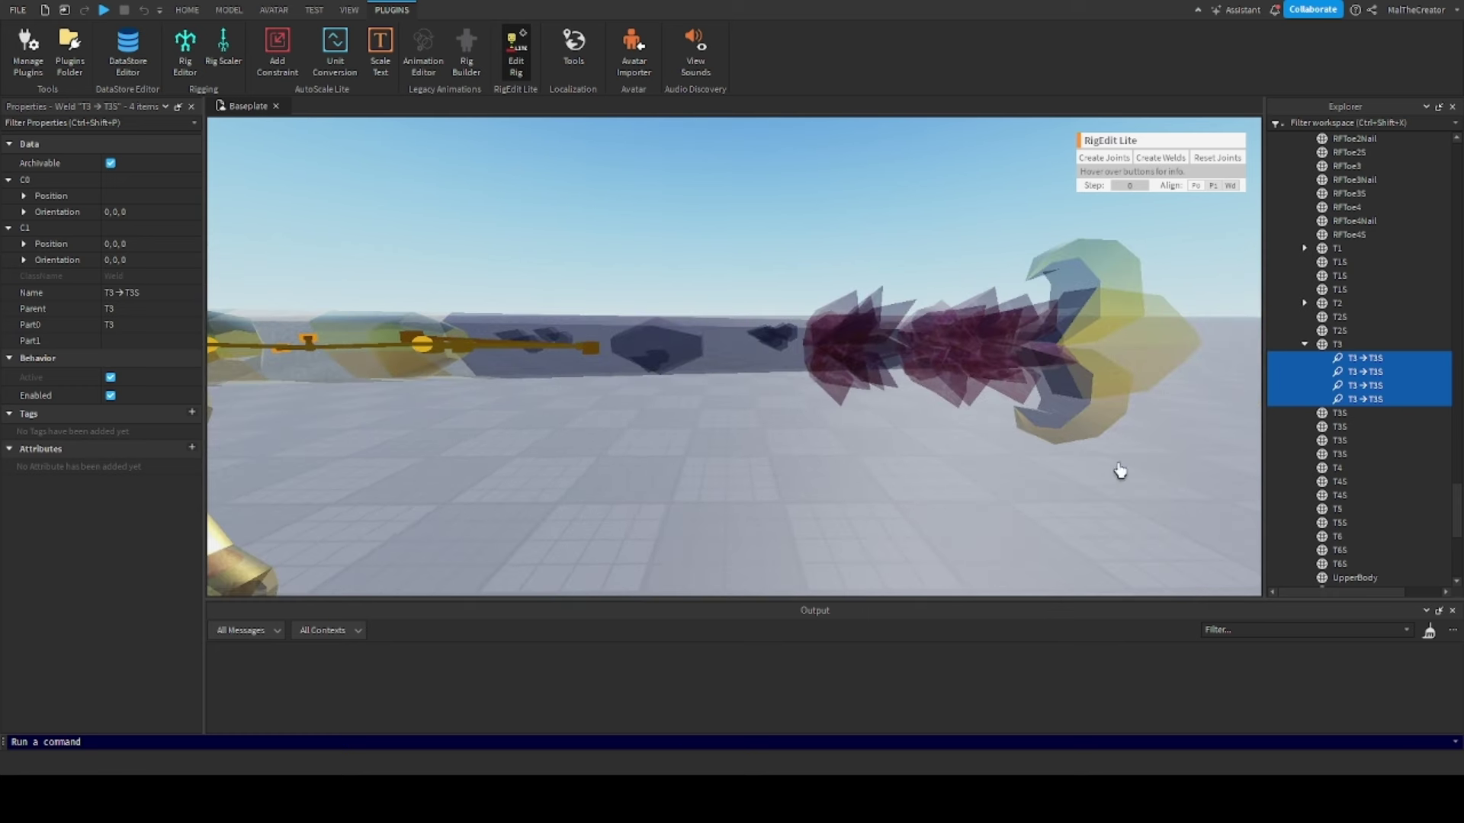
pyautogui.click(1304, 343)
pyautogui.click(1337, 344)
pyautogui.keyDown('ctrl'); pyautogui.click(1337, 413); pyautogui.keyUp('ctrl')
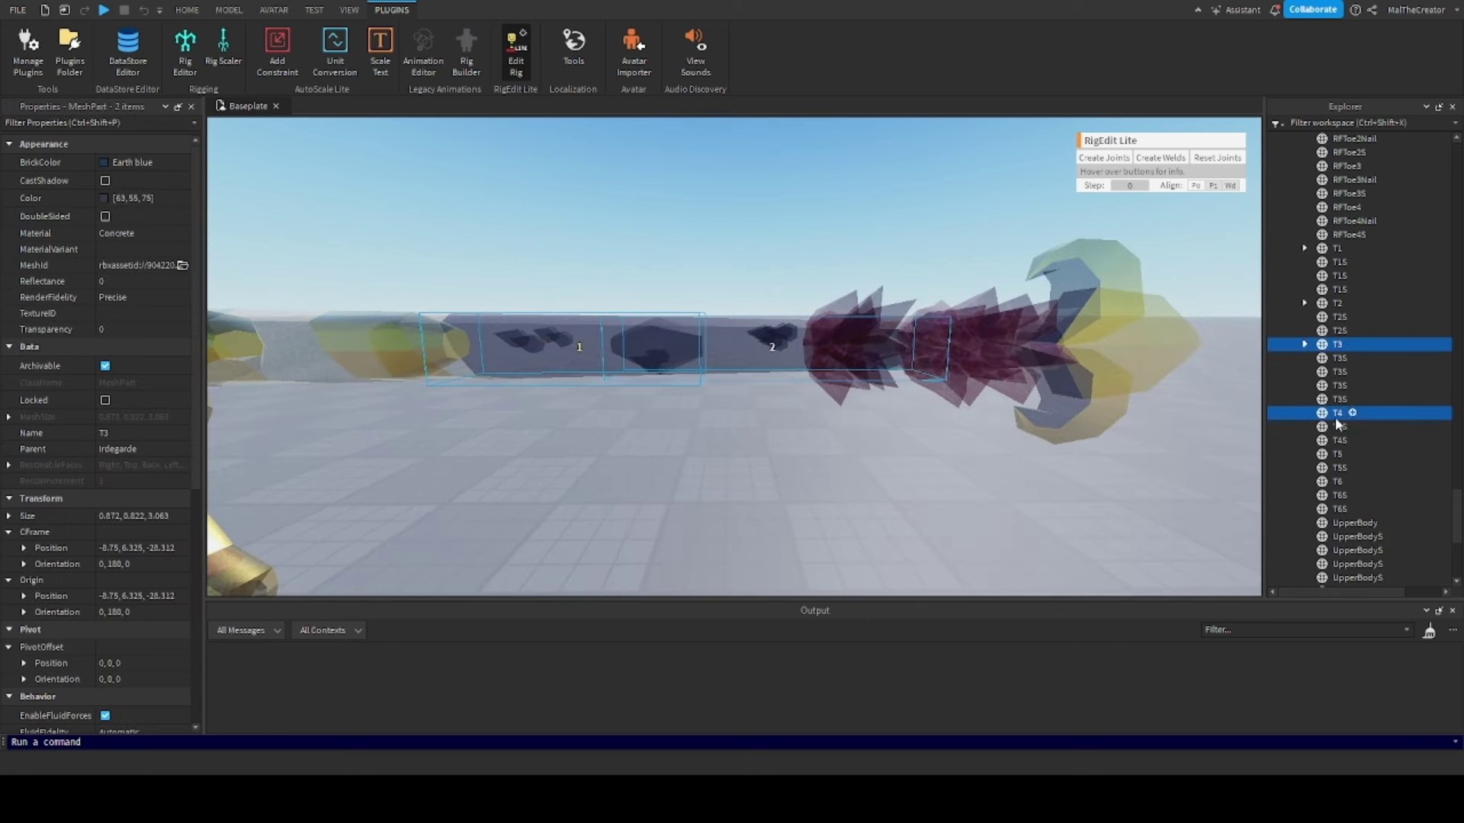
pyautogui.click(1113, 158)
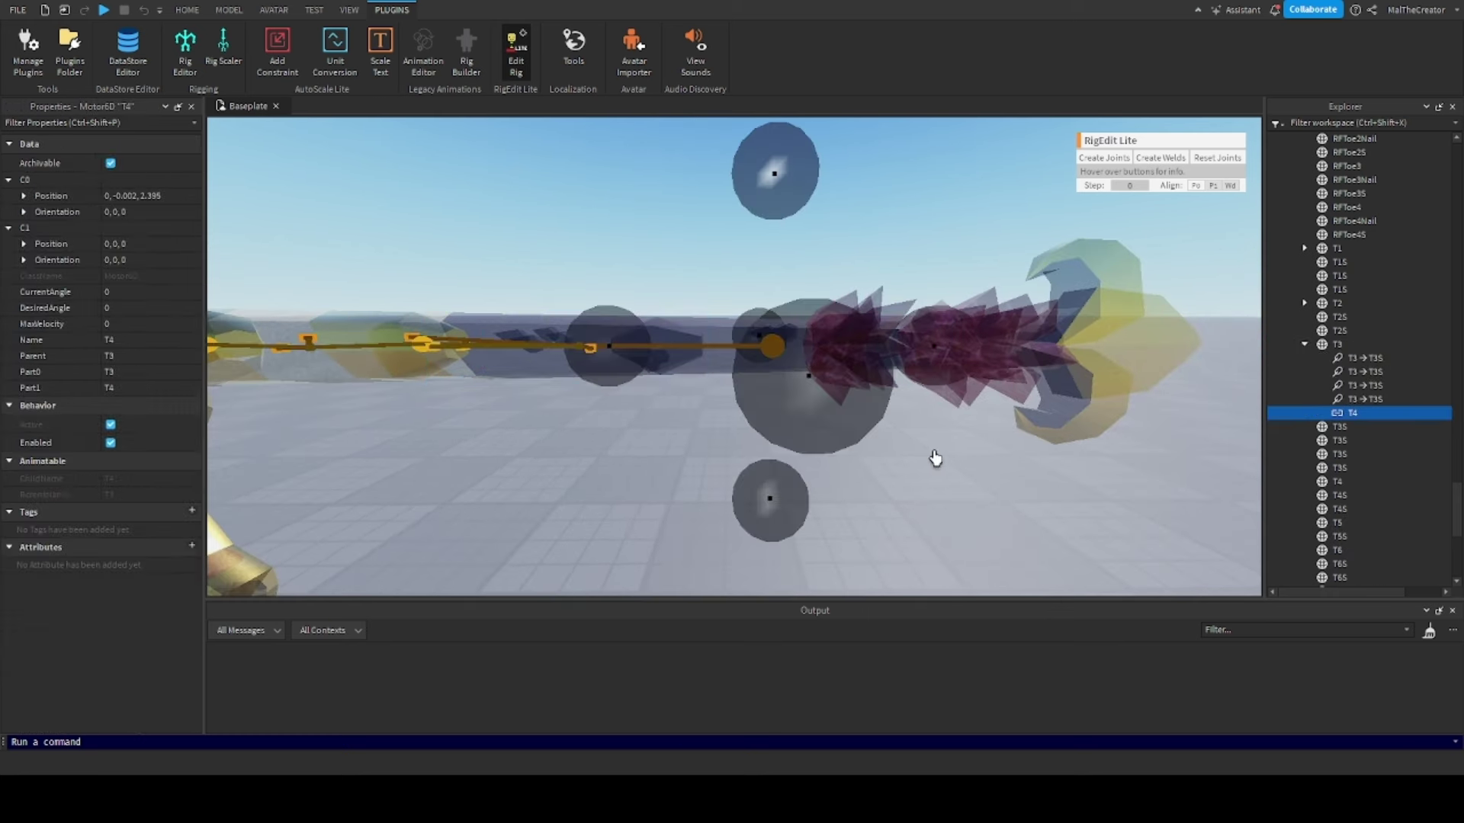
# Move the T4 joint back to the seam between T3 and T4, at a C0 position of about 0, 0, 1.04
pyautogui.moveTo(957, 382); pyautogui.dragTo(824, 382)
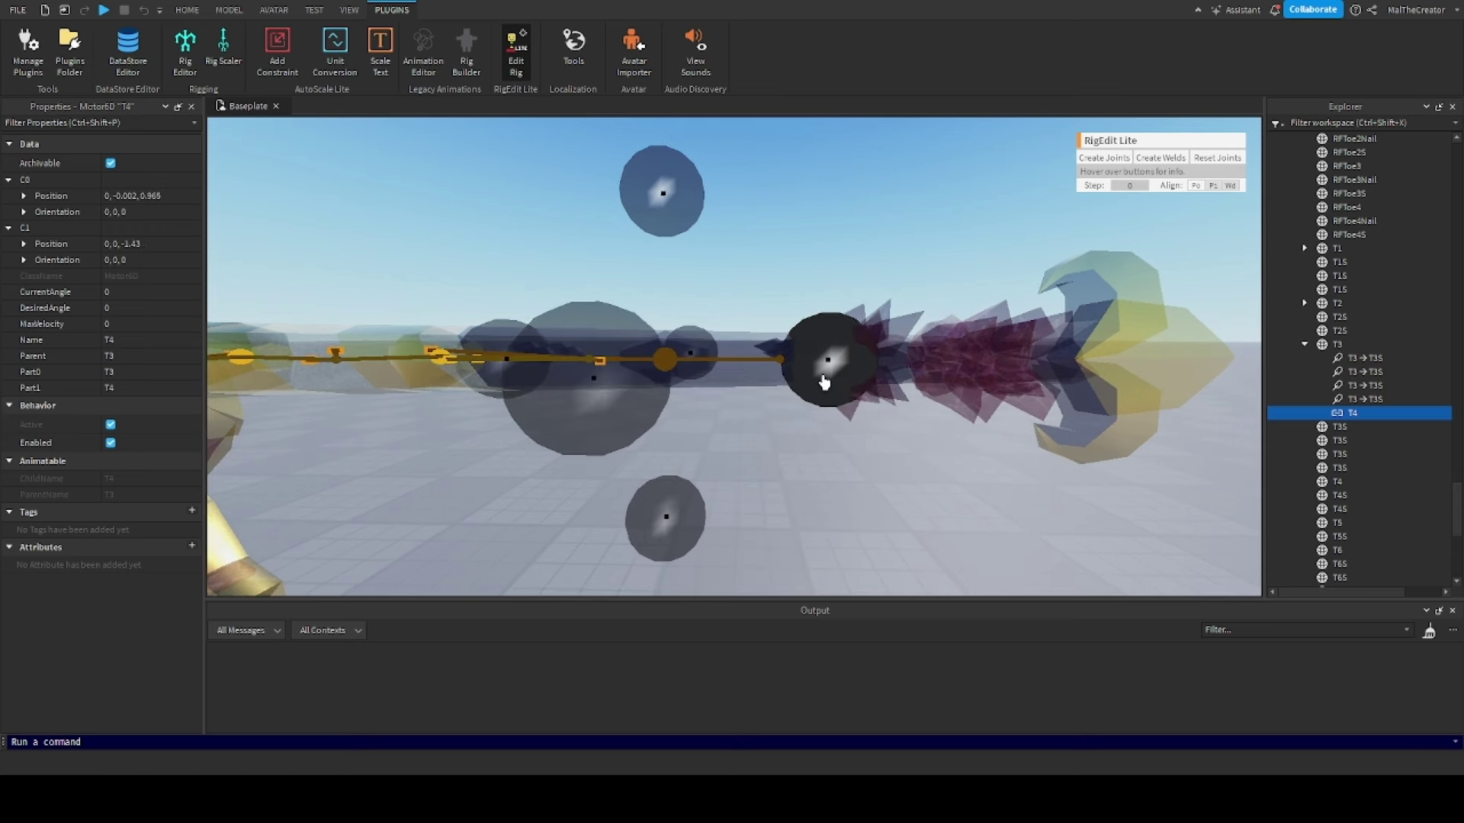
pyautogui.moveTo(804, 461); pyautogui.dragTo(848, 445, button='right')
pyautogui.moveTo(806, 389); pyautogui.dragTo(809, 390)
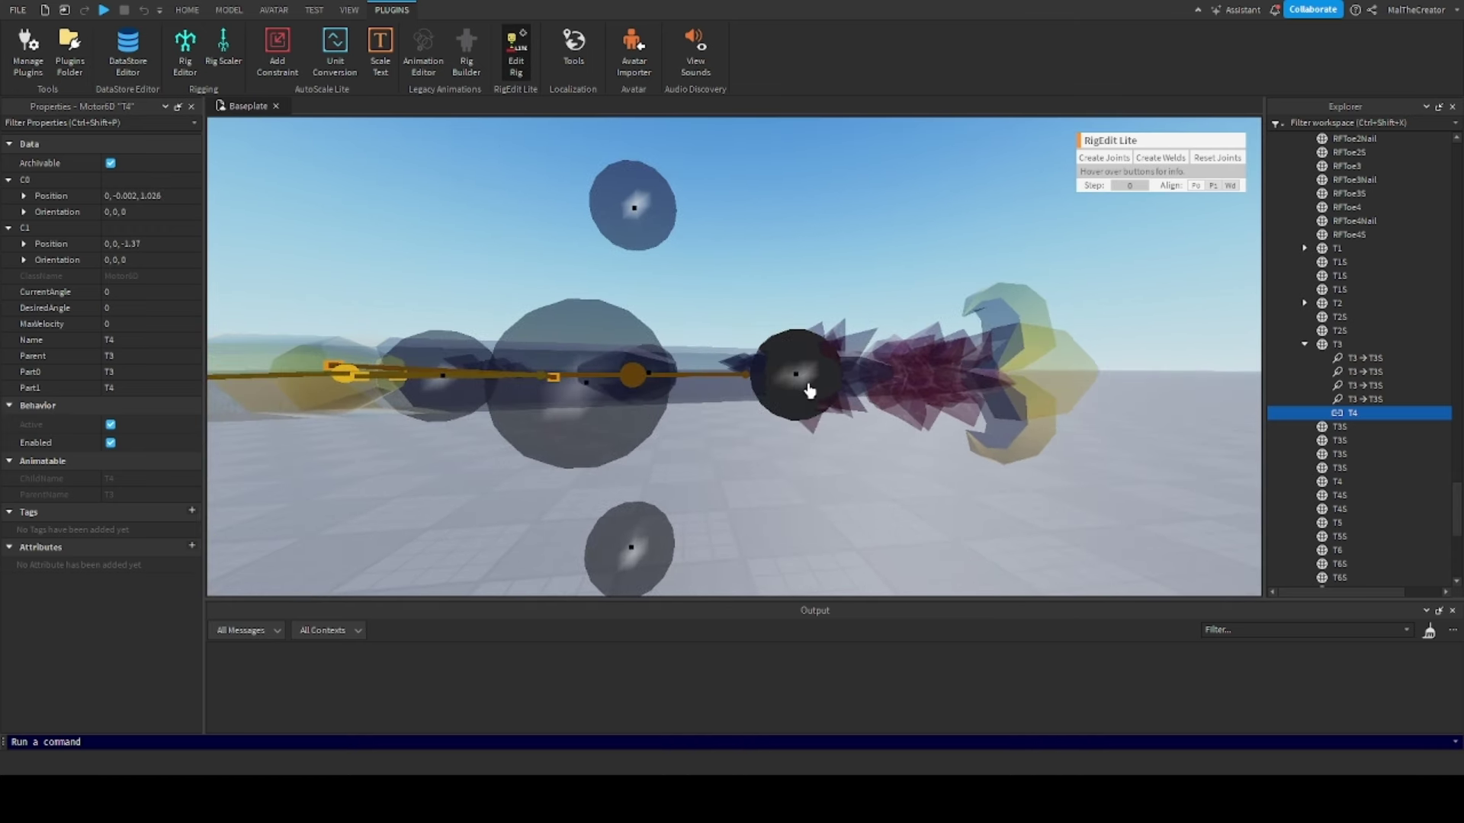
pyautogui.moveTo(799, 460); pyautogui.dragTo(794, 465, button='right')
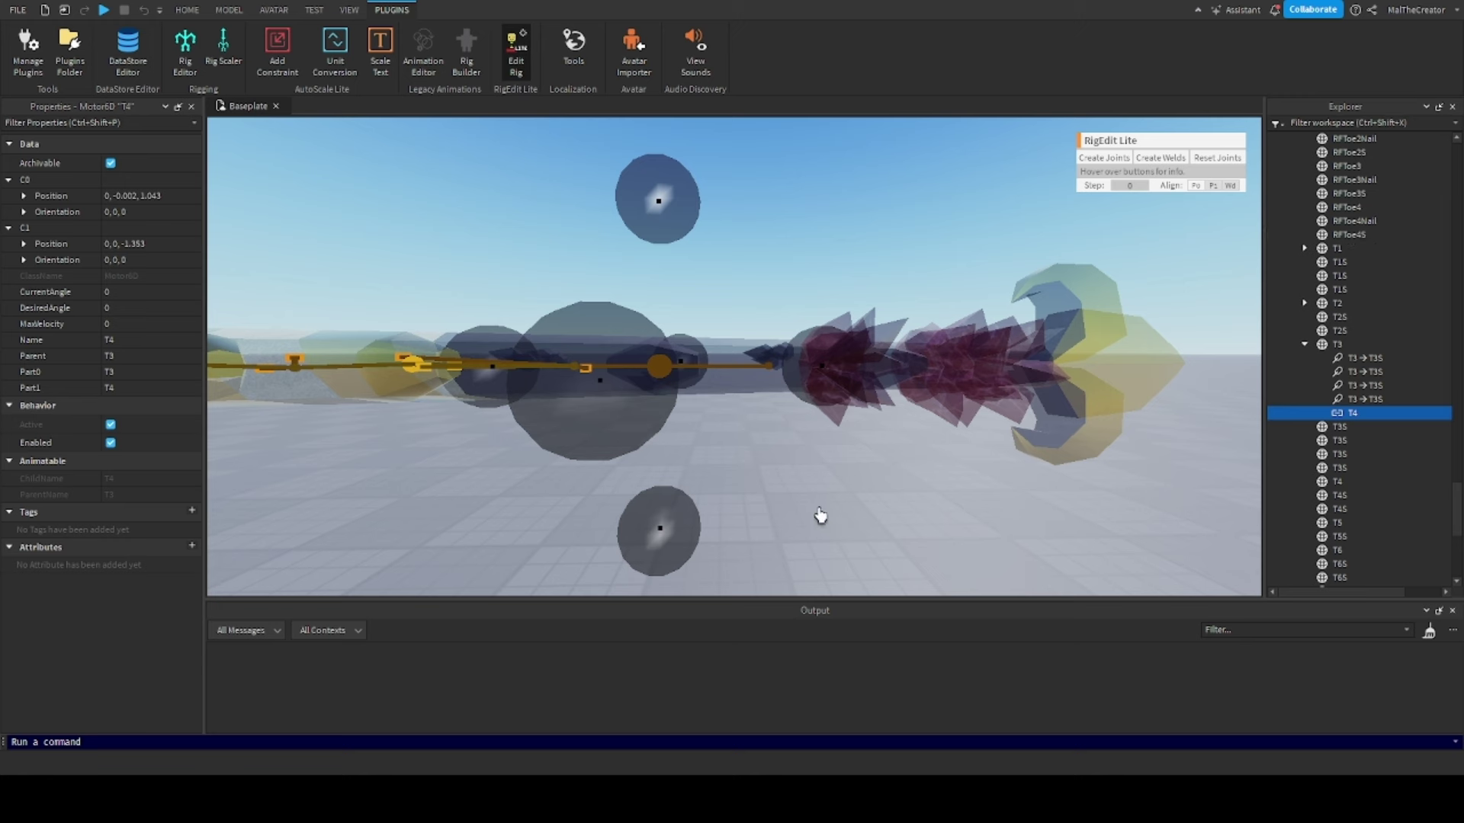
# Weld the two T4S meshes to T4
pyautogui.click(1306, 344)
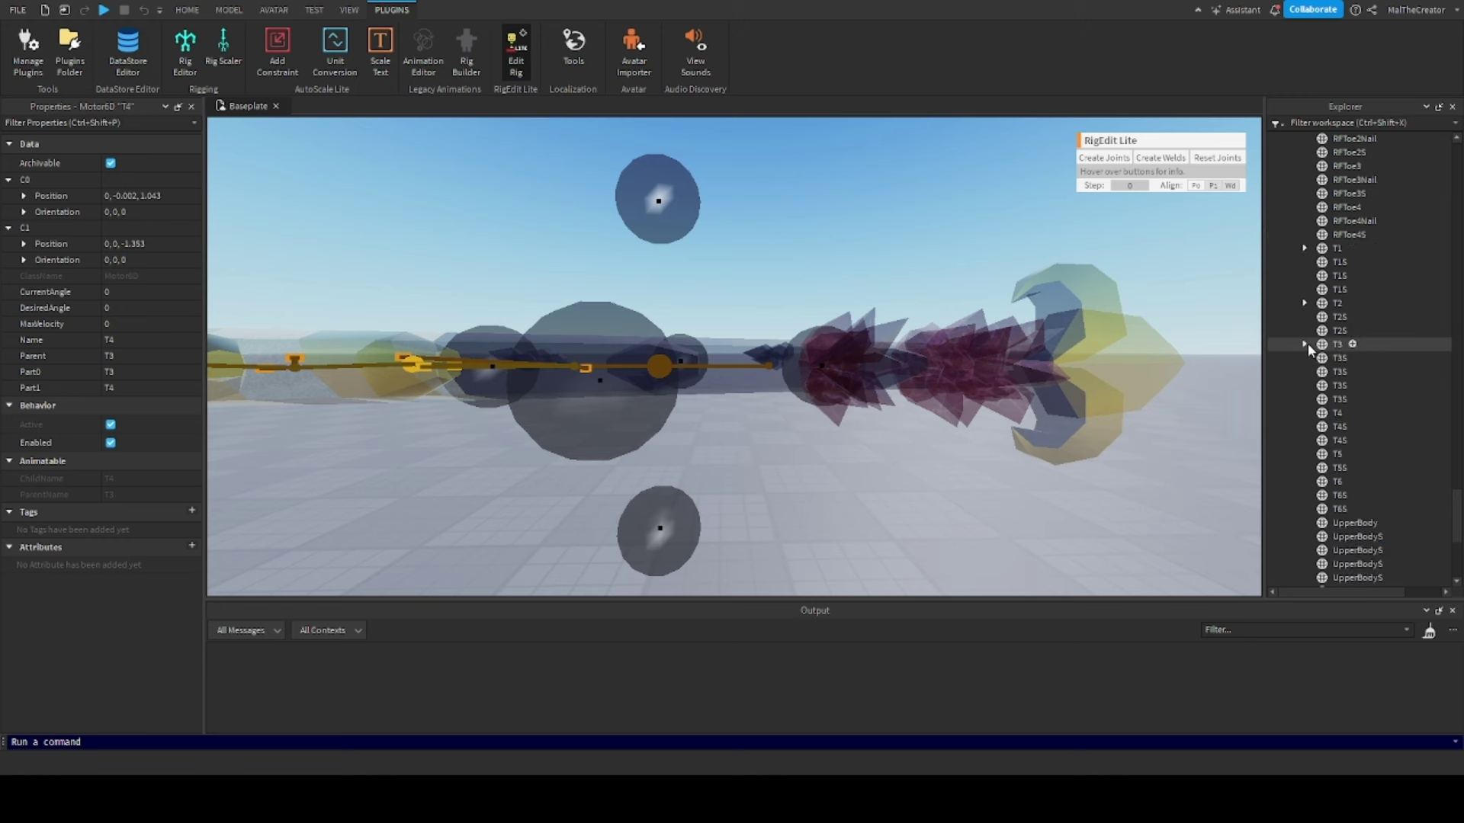
pyautogui.click(1336, 413)
pyautogui.keyDown('shift'); pyautogui.click(1339, 440); pyautogui.keyUp('shift')
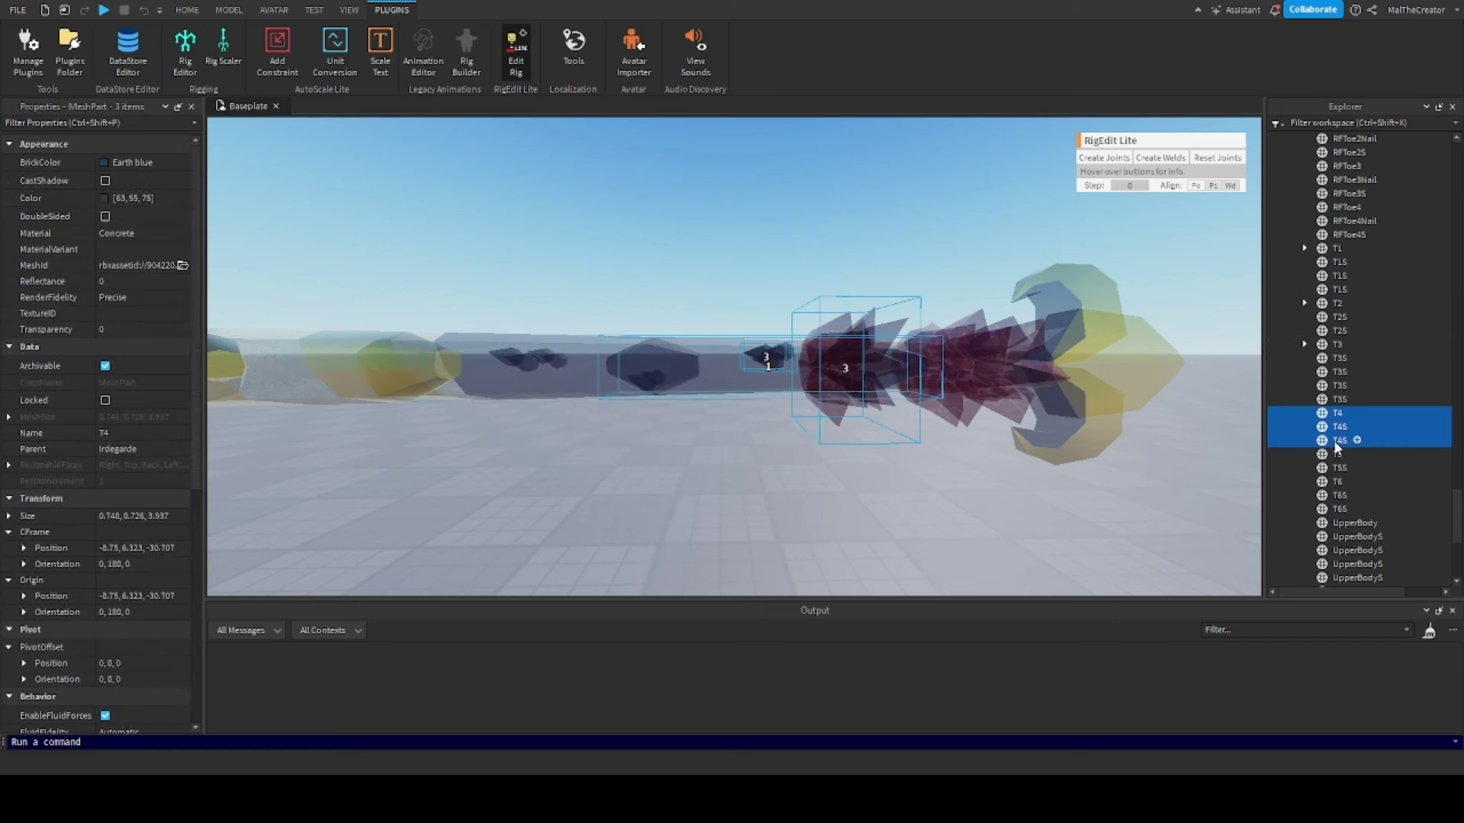
pyautogui.click(1160, 158)
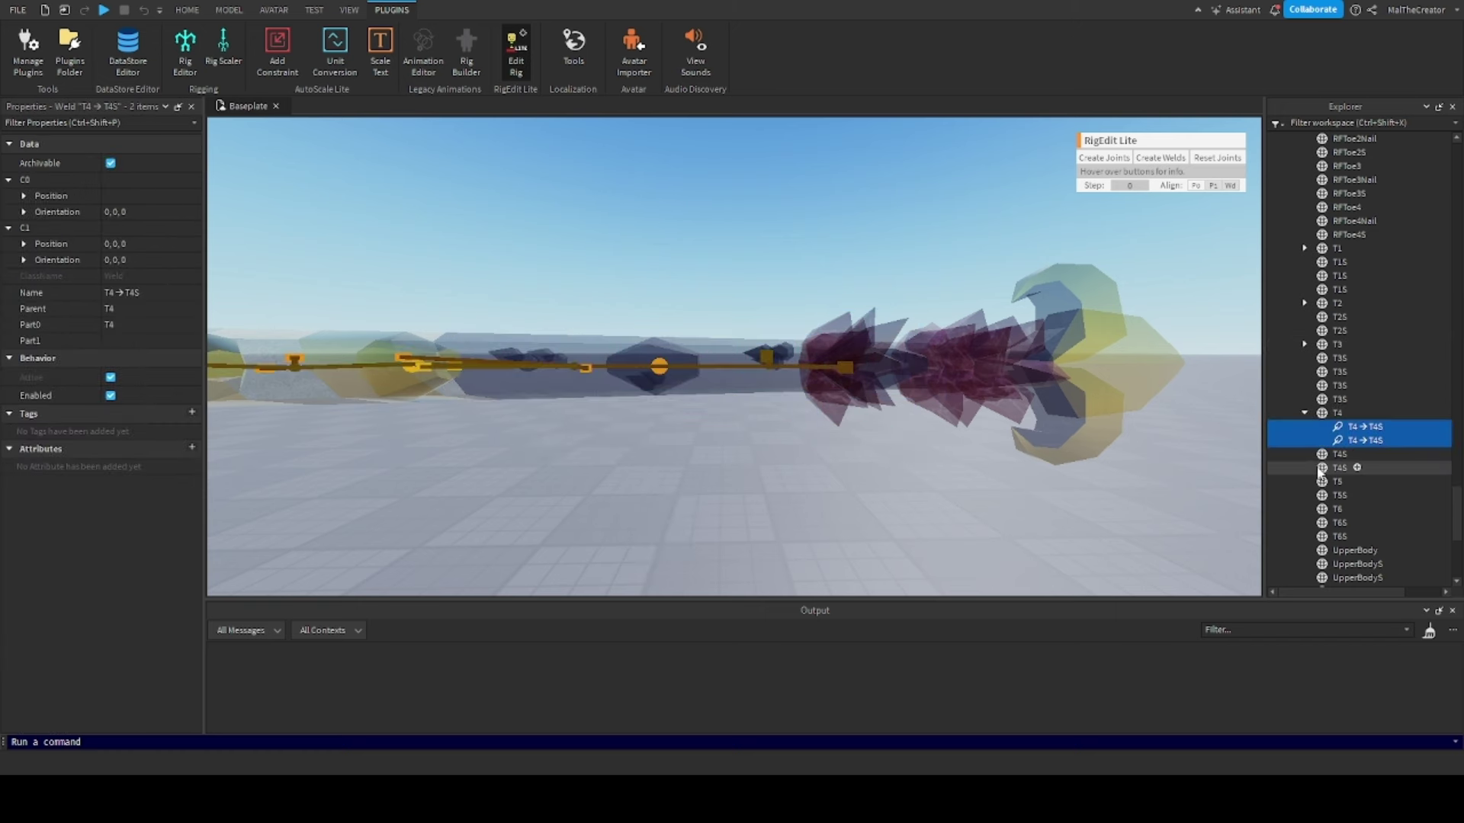
# Create a joint connecting tail segment T4 to T5
pyautogui.keyDown('ctrl'); pyautogui.click(1338, 455); pyautogui.keyUp('ctrl')
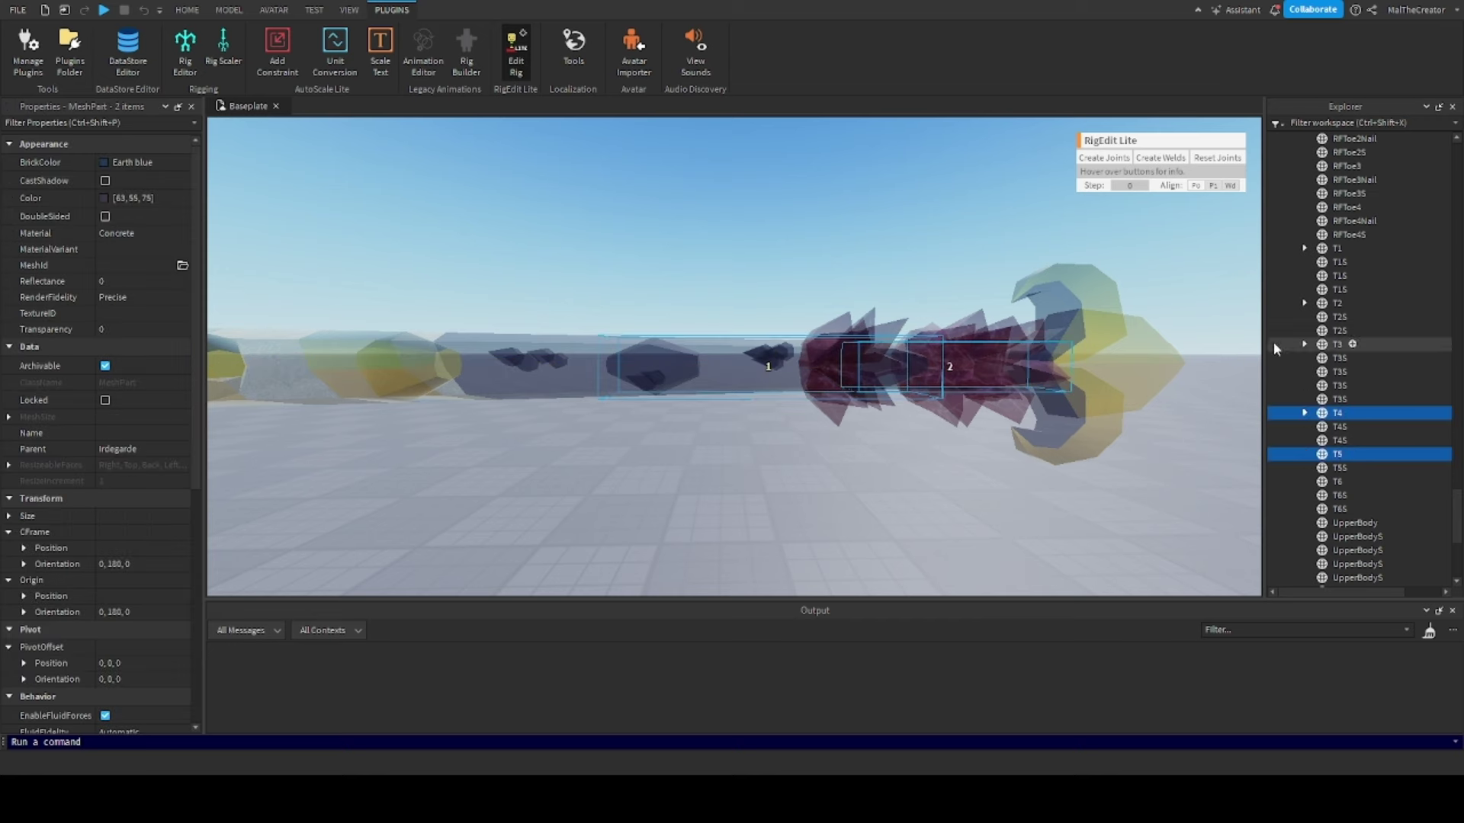
pyautogui.press('d')
pyautogui.moveTo(1067, 425); pyautogui.dragTo(1066, 425, button='right')
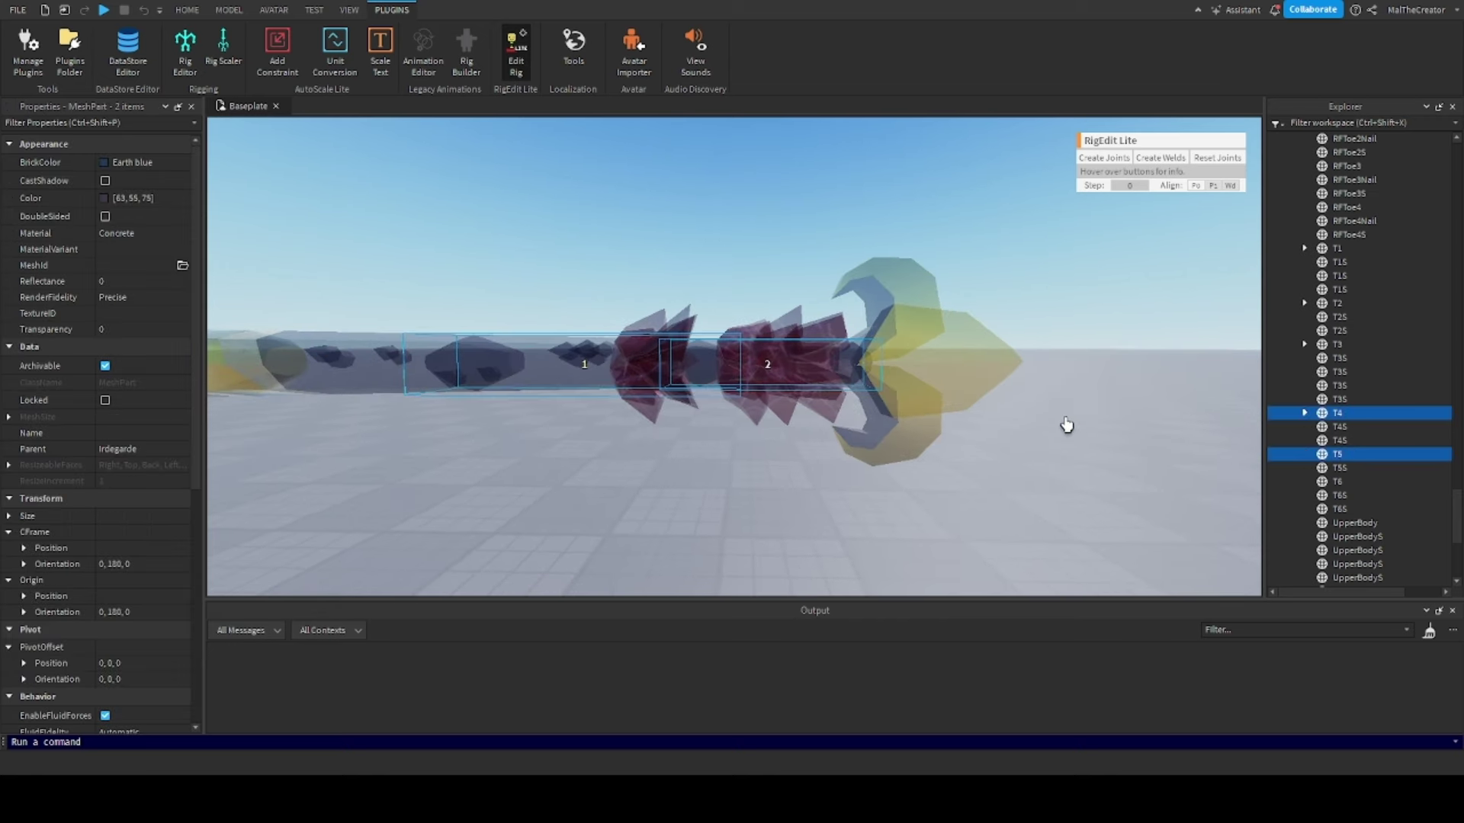
pyautogui.click(1107, 160)
# Move the T5 joint back to the seam between T4 and T5, at a C1 position of about 0, 0, -0.78, and deselect it
pyautogui.moveTo(1036, 445); pyautogui.dragTo(1036, 444, button='right')
pyautogui.moveTo(669, 423); pyautogui.dragTo(656, 441, button='right')
pyautogui.moveTo(573, 375); pyautogui.dragTo(496, 377)
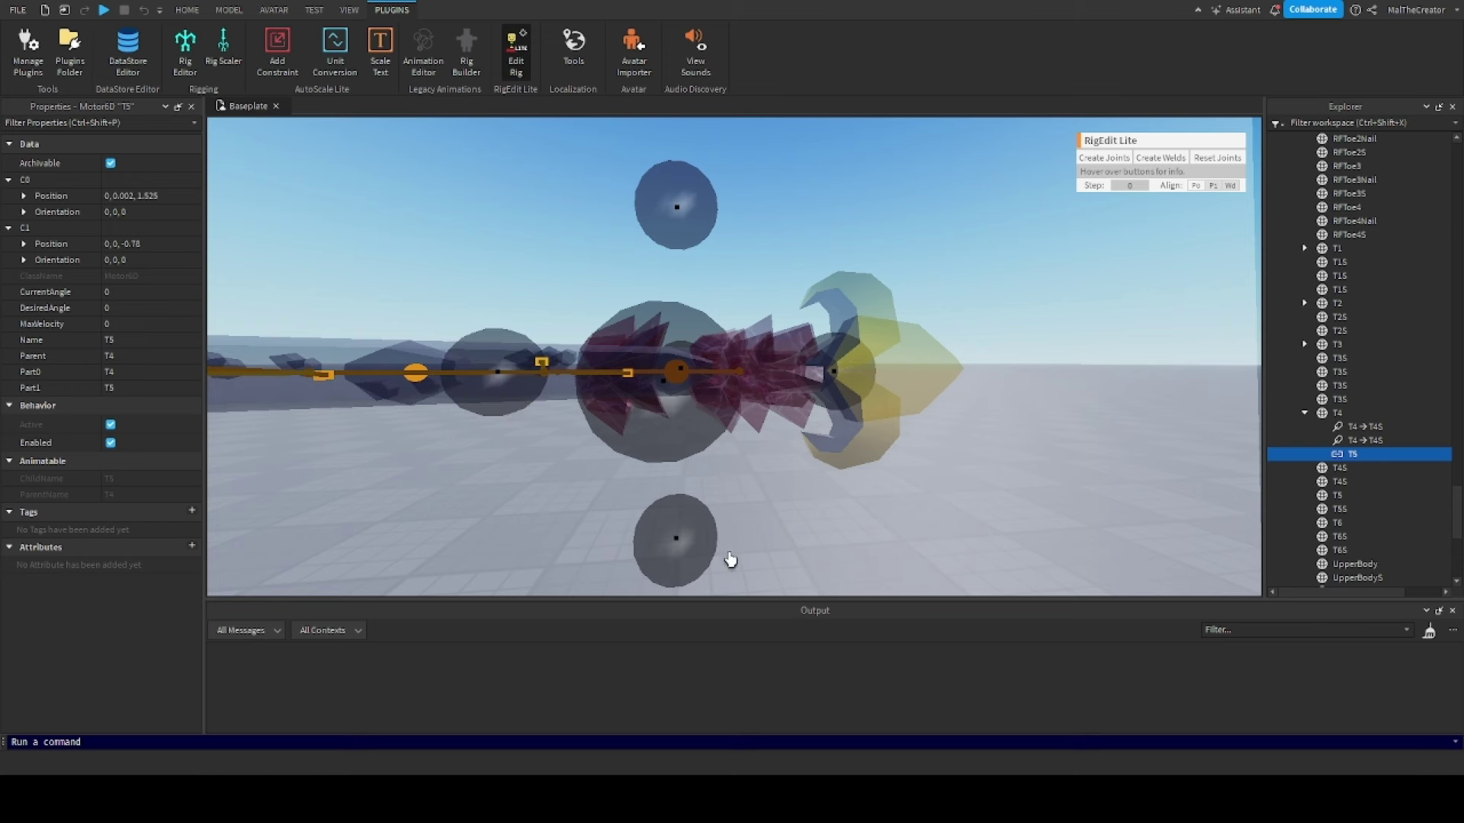
pyautogui.click(878, 539)
pyautogui.moveTo(879, 541); pyautogui.dragTo(879, 541, button='right')
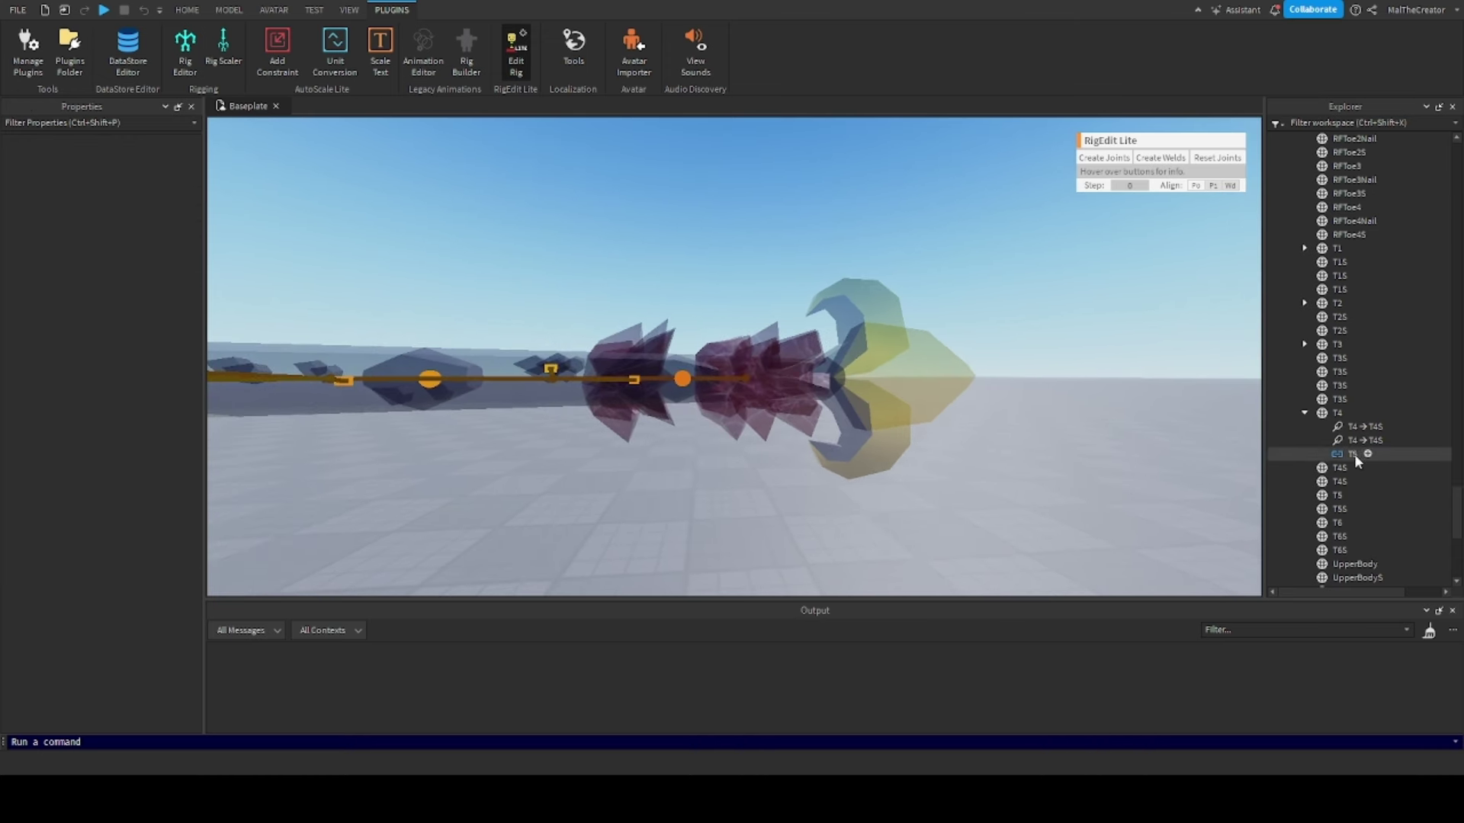
# Weld the T5S mesh to T5
pyautogui.click(1304, 413)
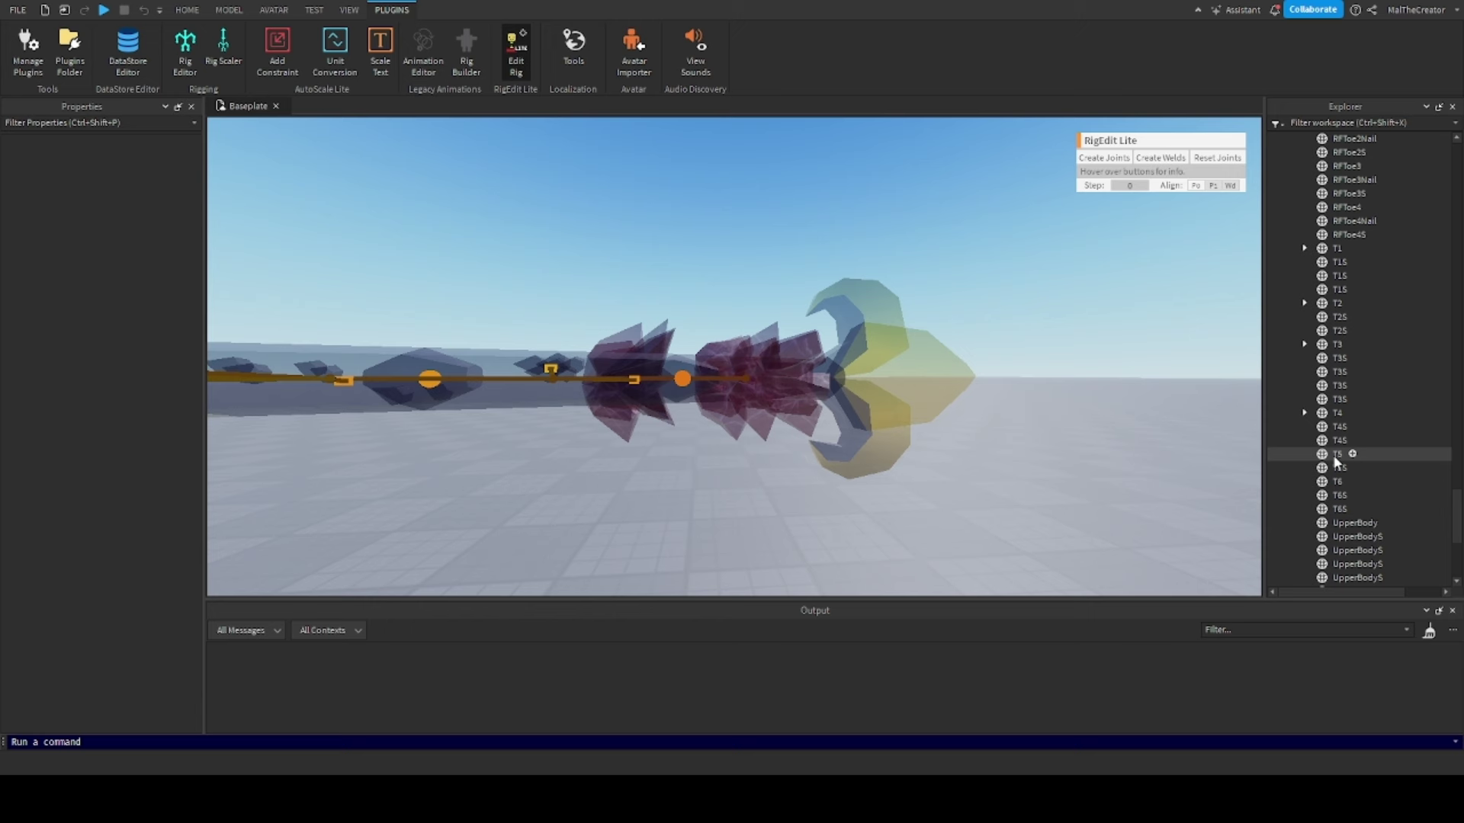
pyautogui.click(1335, 455)
pyautogui.keyDown('ctrl'); pyautogui.click(1339, 468); pyautogui.keyUp('ctrl')
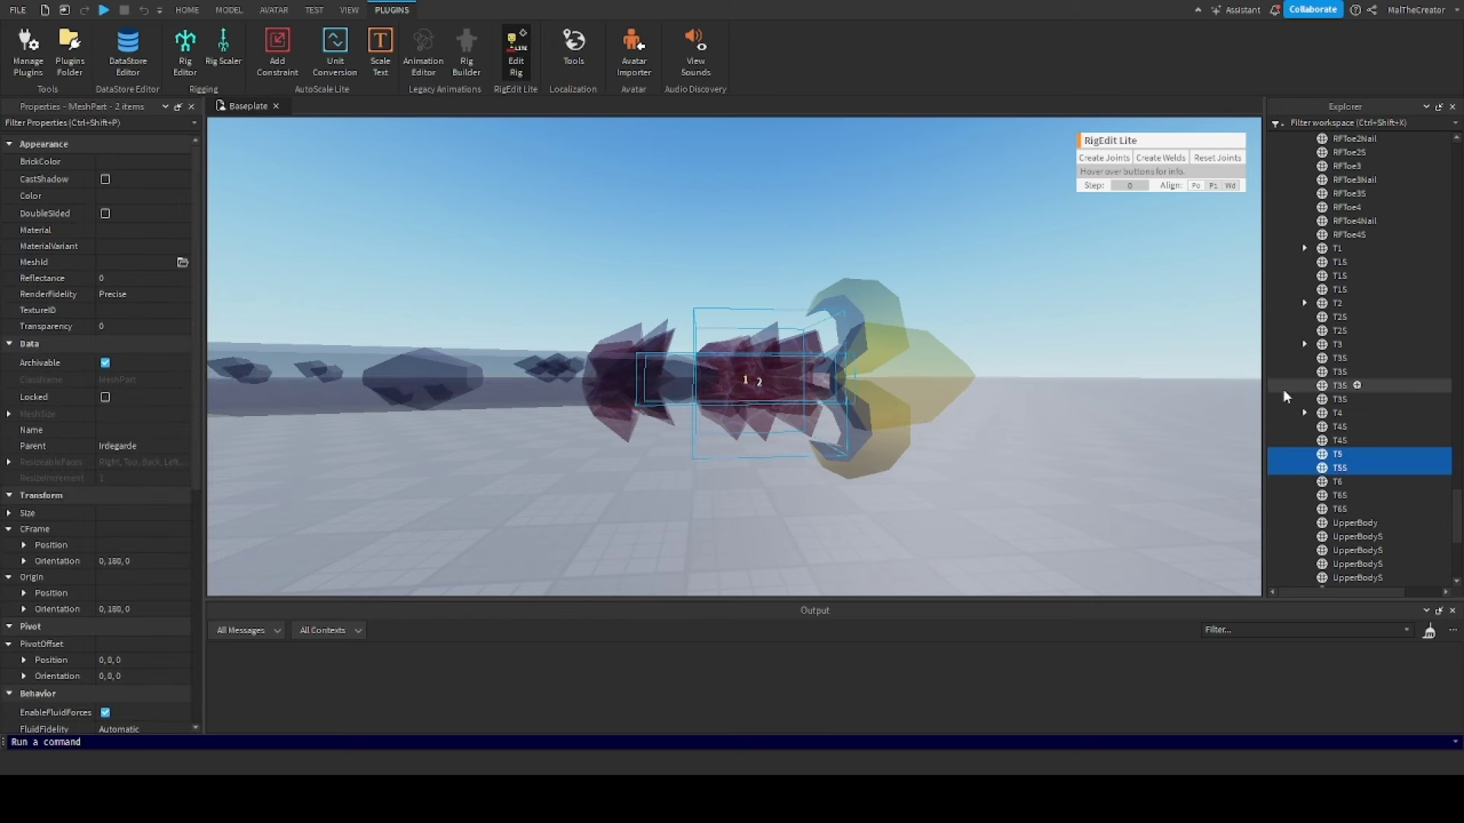
pyautogui.click(1158, 159)
# Create a joint connecting tail segment T5 to the tail tip T6
pyautogui.scroll(-1, 1313, 357)
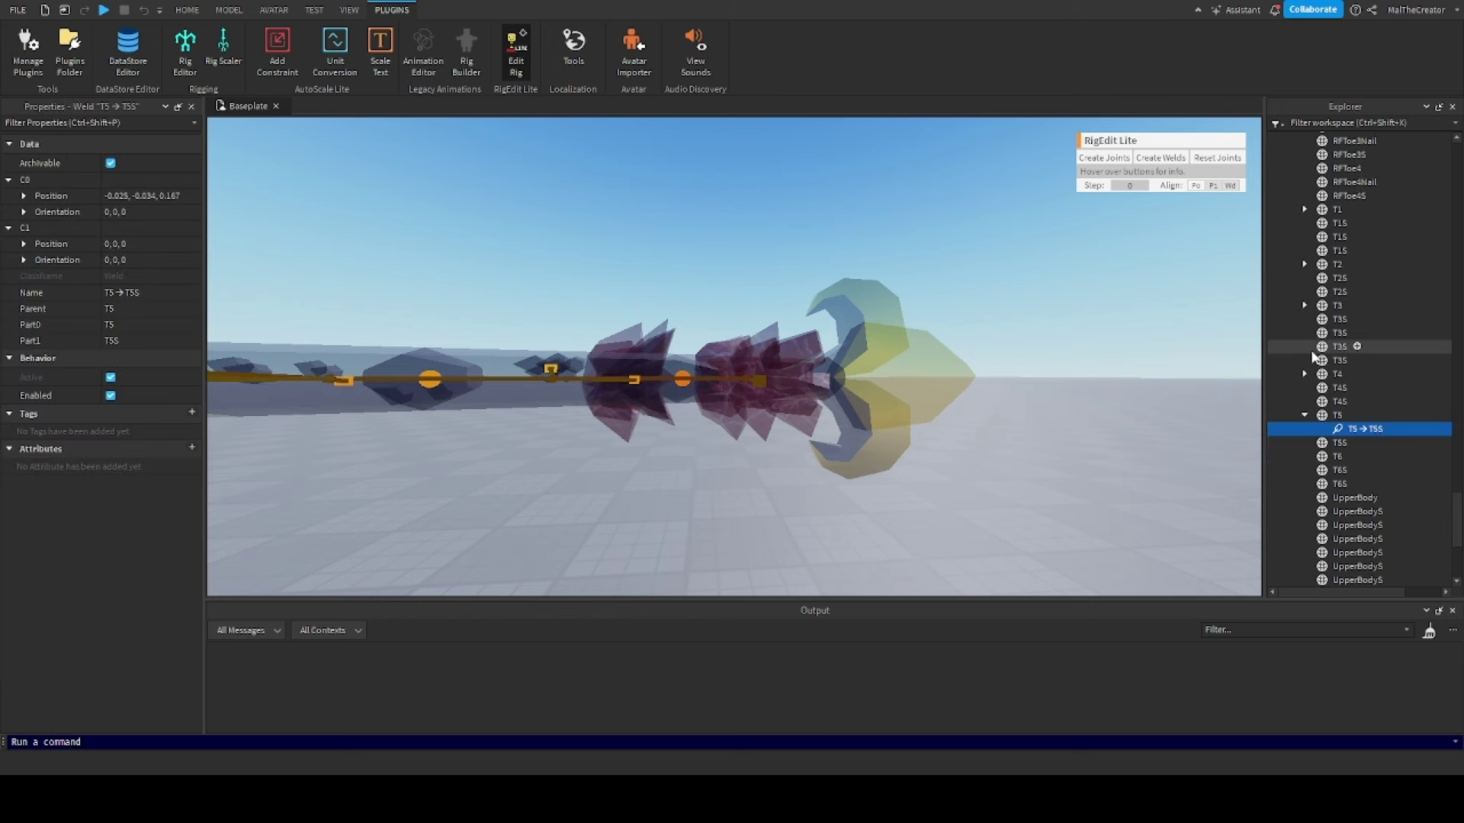
pyautogui.click(1334, 416)
pyautogui.keyDown('ctrl'); pyautogui.click(1337, 444); pyautogui.keyUp('ctrl')
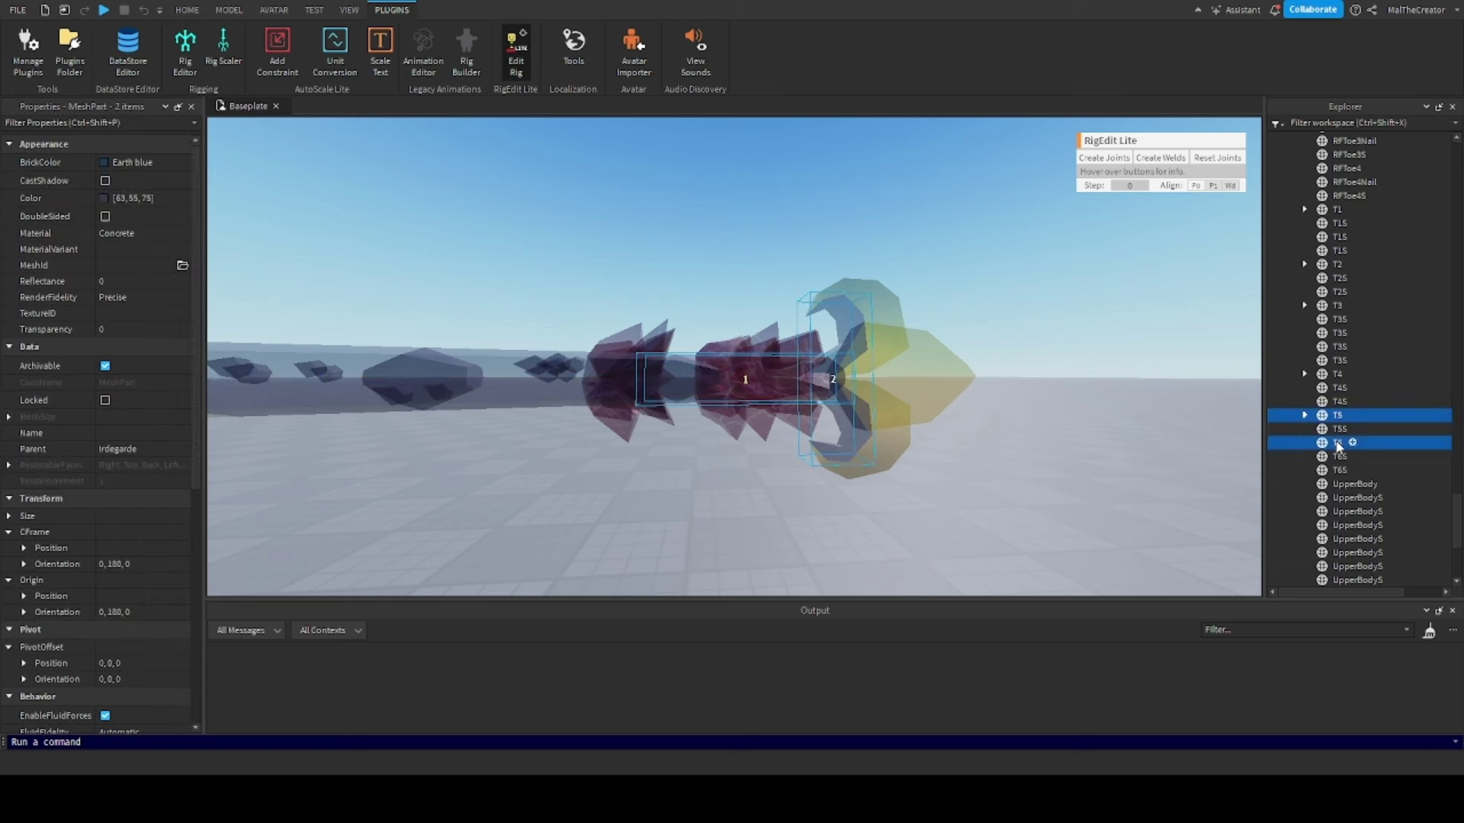
pyautogui.moveTo(953, 455); pyautogui.dragTo(969, 445, button='right')
pyautogui.press('d')
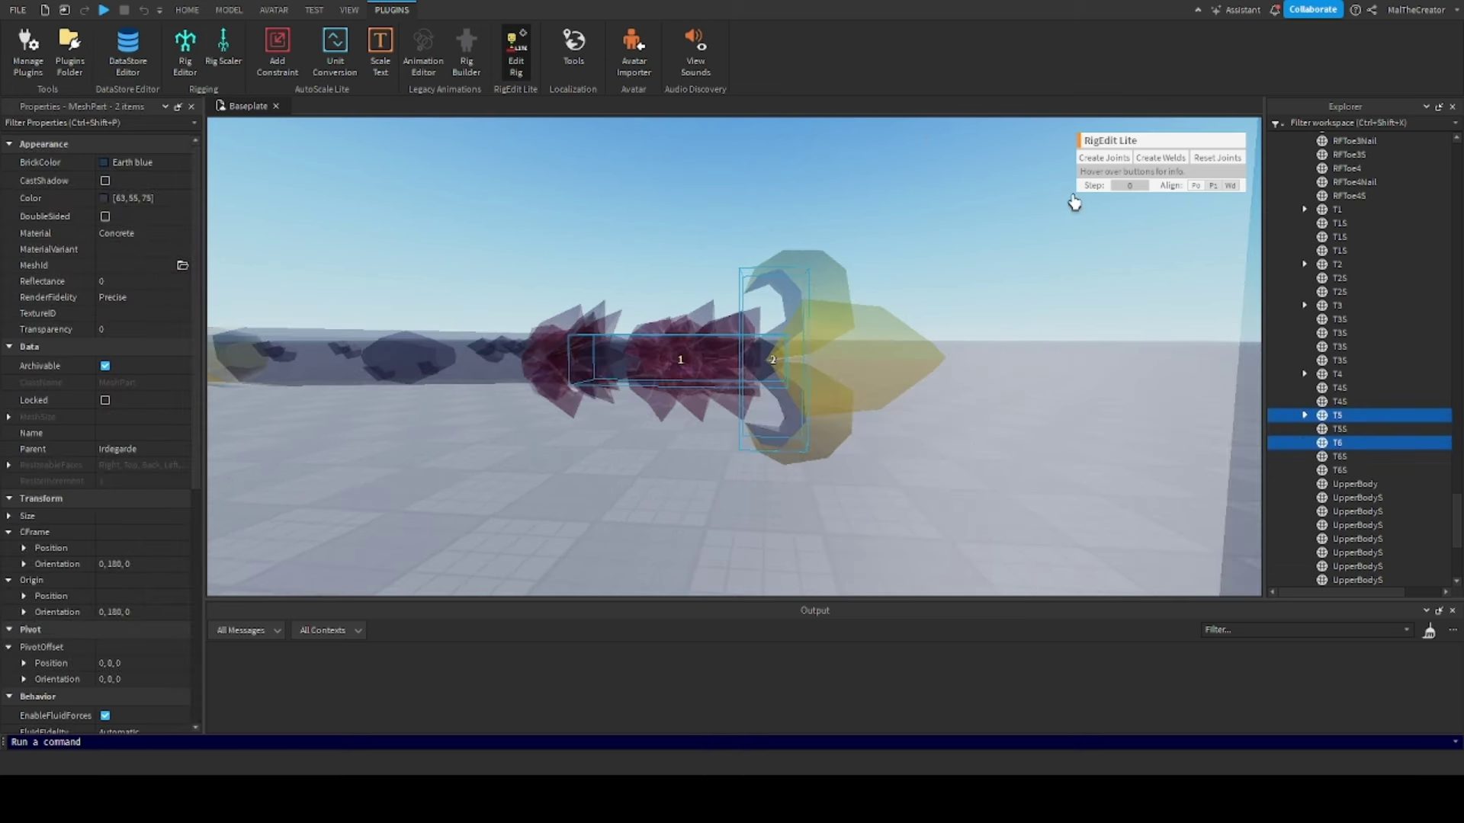
pyautogui.click(1096, 159)
# Adjust the T6 joint along the tail and vertically to the base of the tail tip, at a C0 position of about -0.01, 0, 1.04
pyautogui.scroll(5, 967, 483)
pyautogui.scroll(-5, 968, 484)
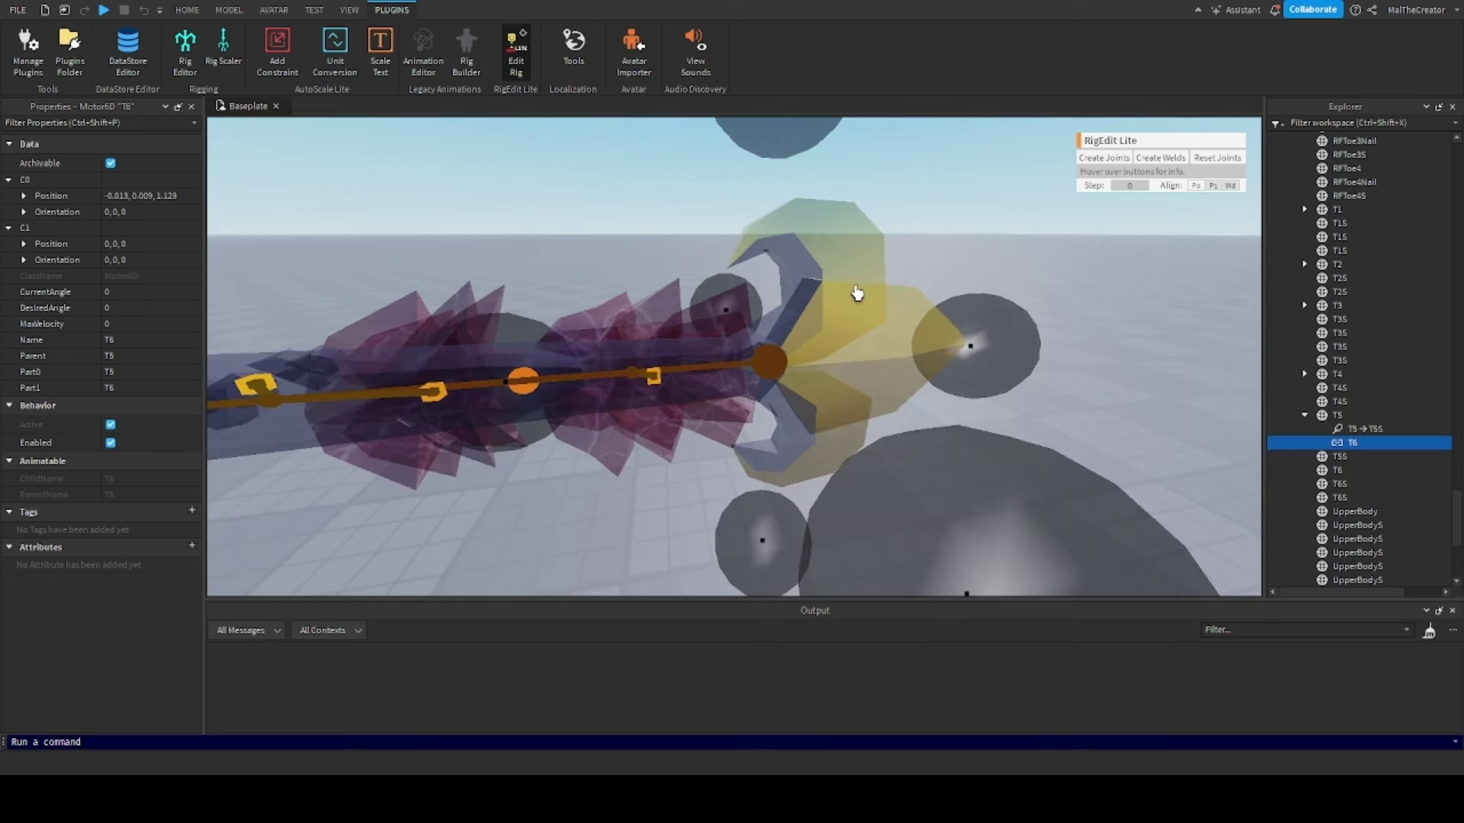
pyautogui.press('d')
pyautogui.moveTo(1039, 432); pyautogui.dragTo(1045, 391, button='right')
pyautogui.moveTo(1049, 368); pyautogui.dragTo(1019, 377)
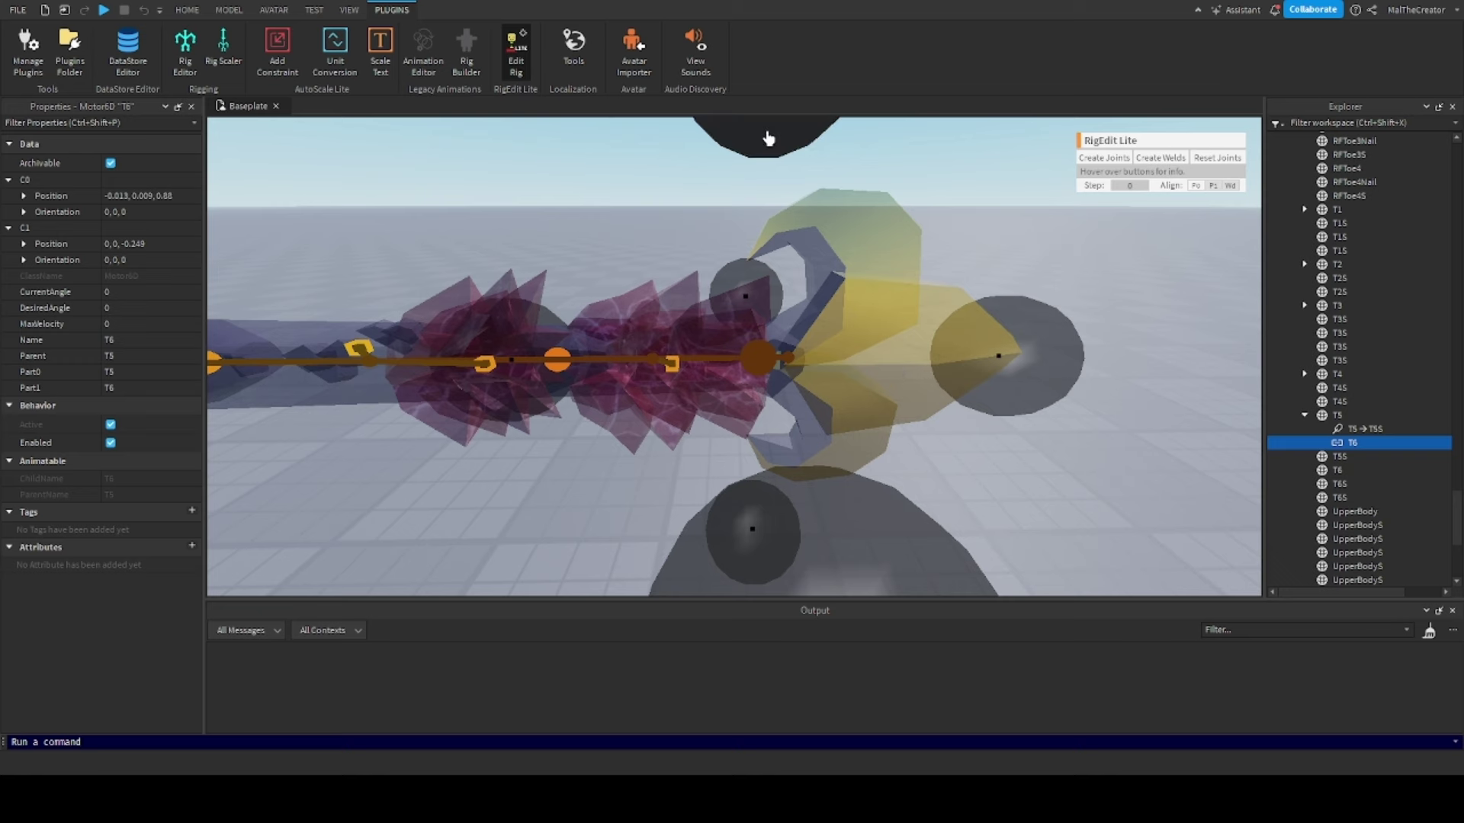
pyautogui.moveTo(768, 139); pyautogui.dragTo(767, 154)
pyautogui.press('q')
pyautogui.moveTo(797, 330); pyautogui.dragTo(806, 347, button='right')
pyautogui.moveTo(783, 199); pyautogui.dragTo(784, 183)
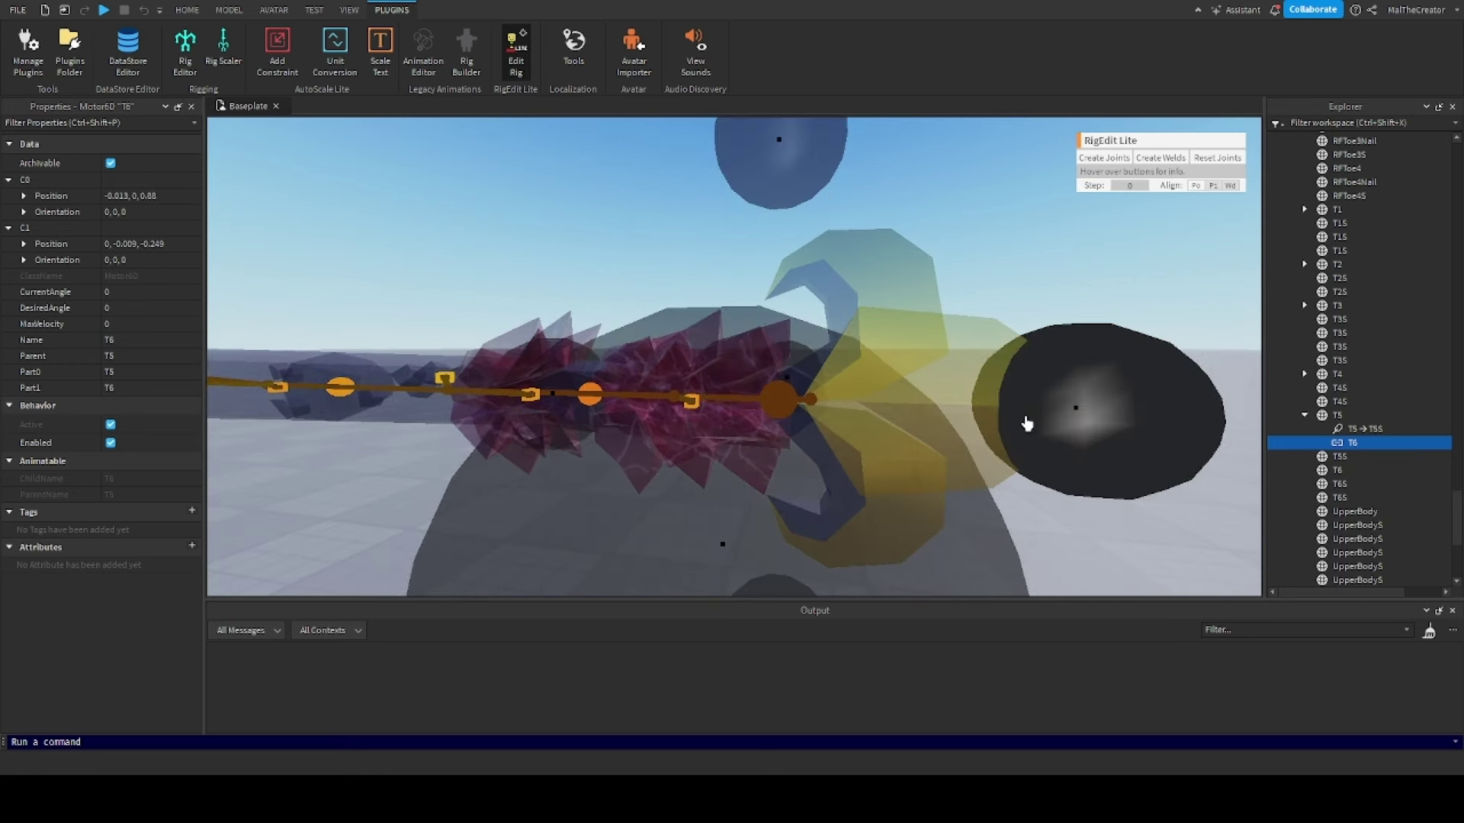
pyautogui.moveTo(1032, 528); pyautogui.dragTo(1036, 536, button='right')
pyautogui.moveTo(1032, 399); pyautogui.dragTo(1058, 401)
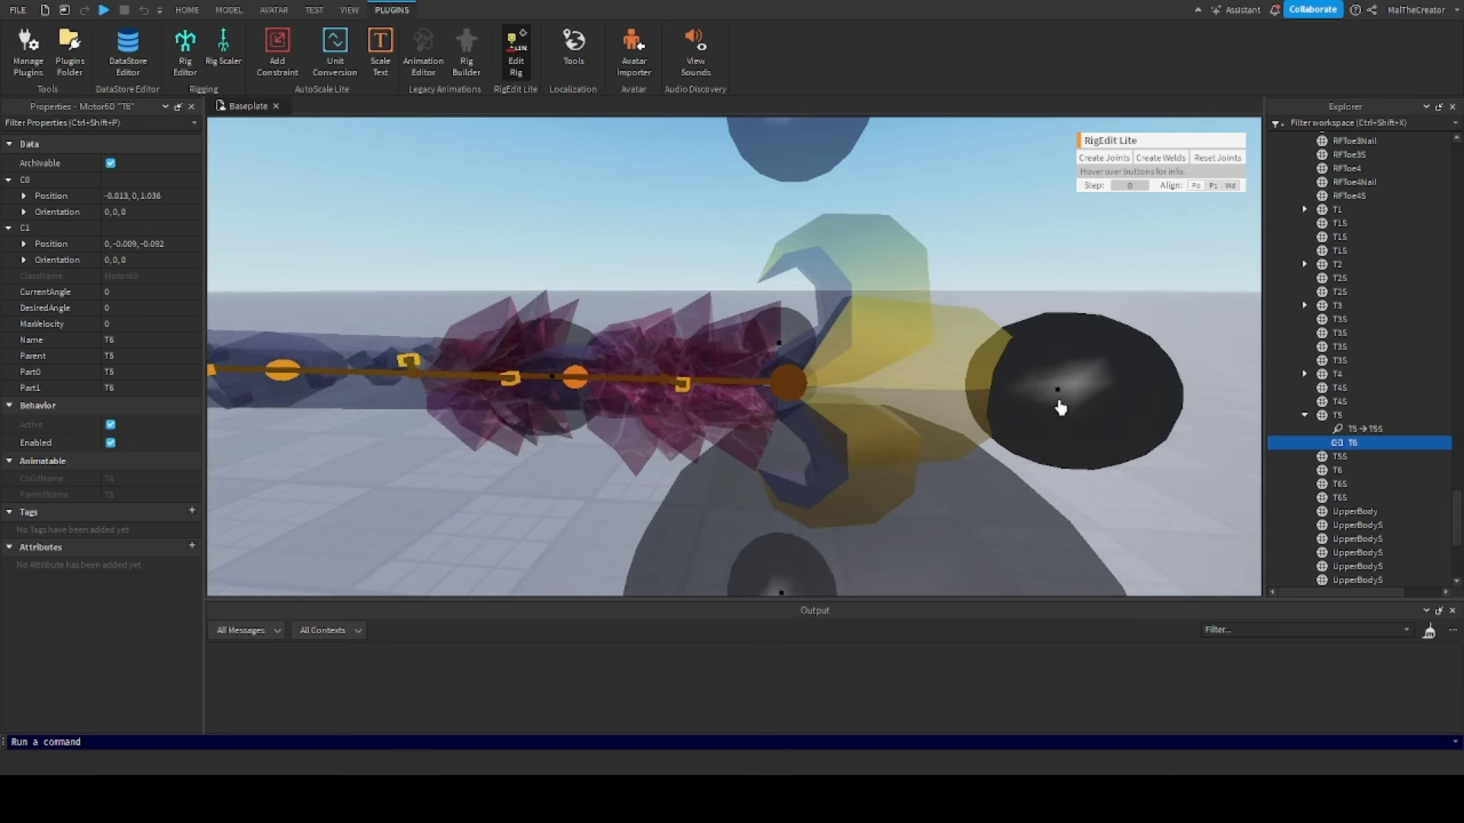
pyautogui.moveTo(1062, 281); pyautogui.dragTo(1062, 288, button='right')
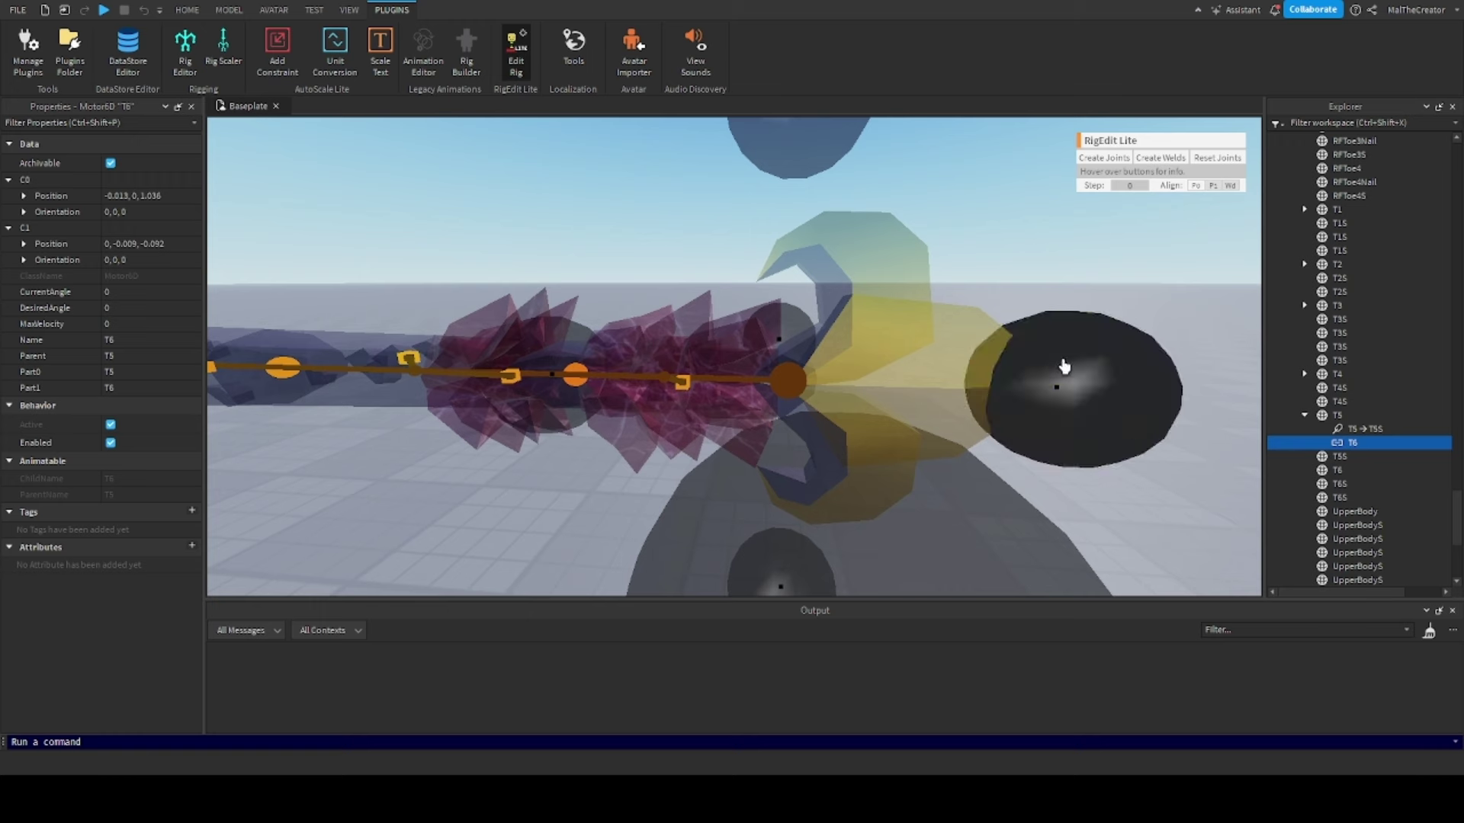
# Weld both T6S meshes to the tail tip T6
pyautogui.click(1330, 443)
pyautogui.keyDown('shift'); pyautogui.click(1334, 469); pyautogui.keyUp('shift')
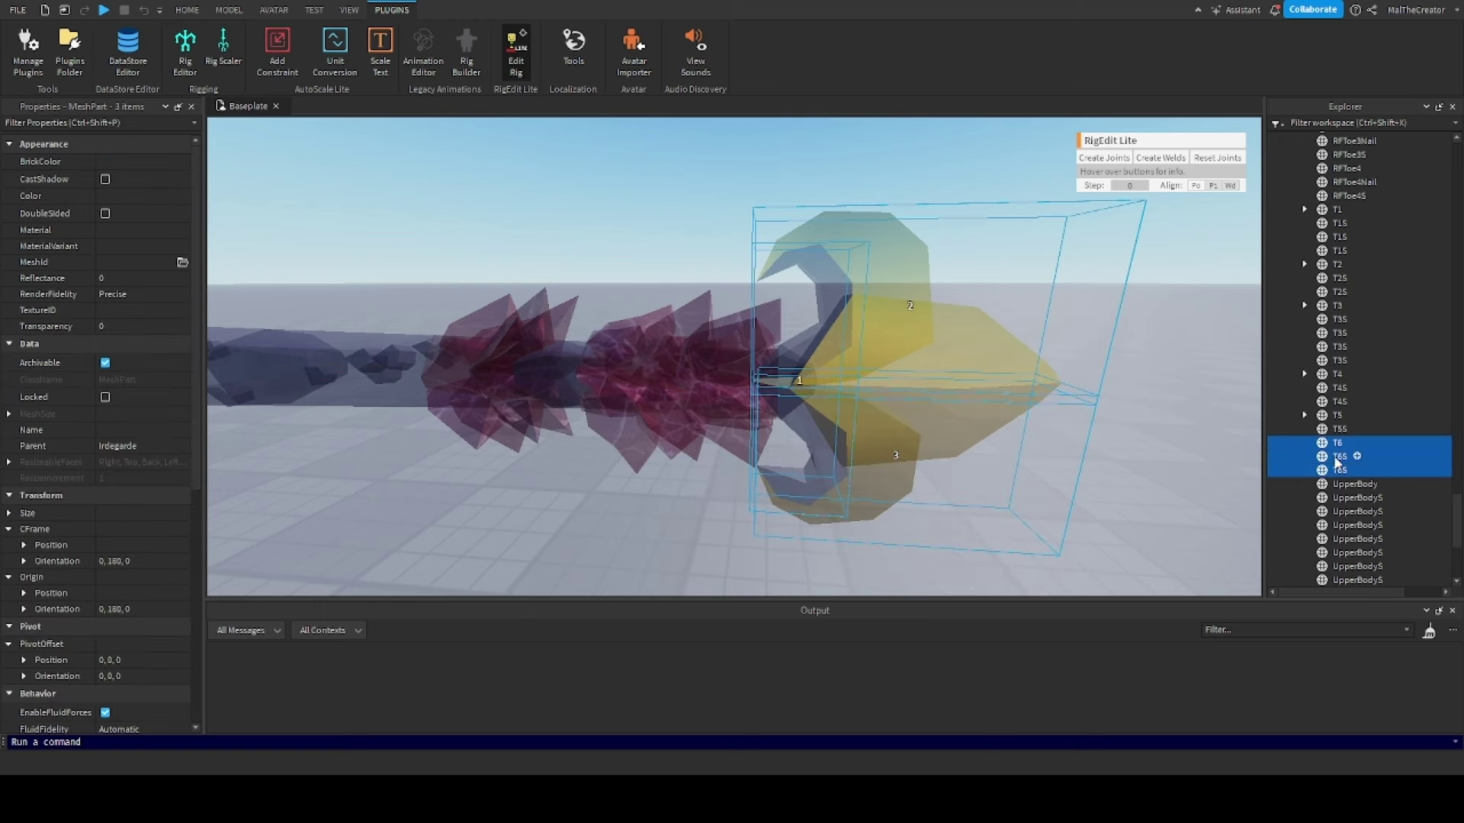
pyautogui.scroll(-5, 1031, 463)
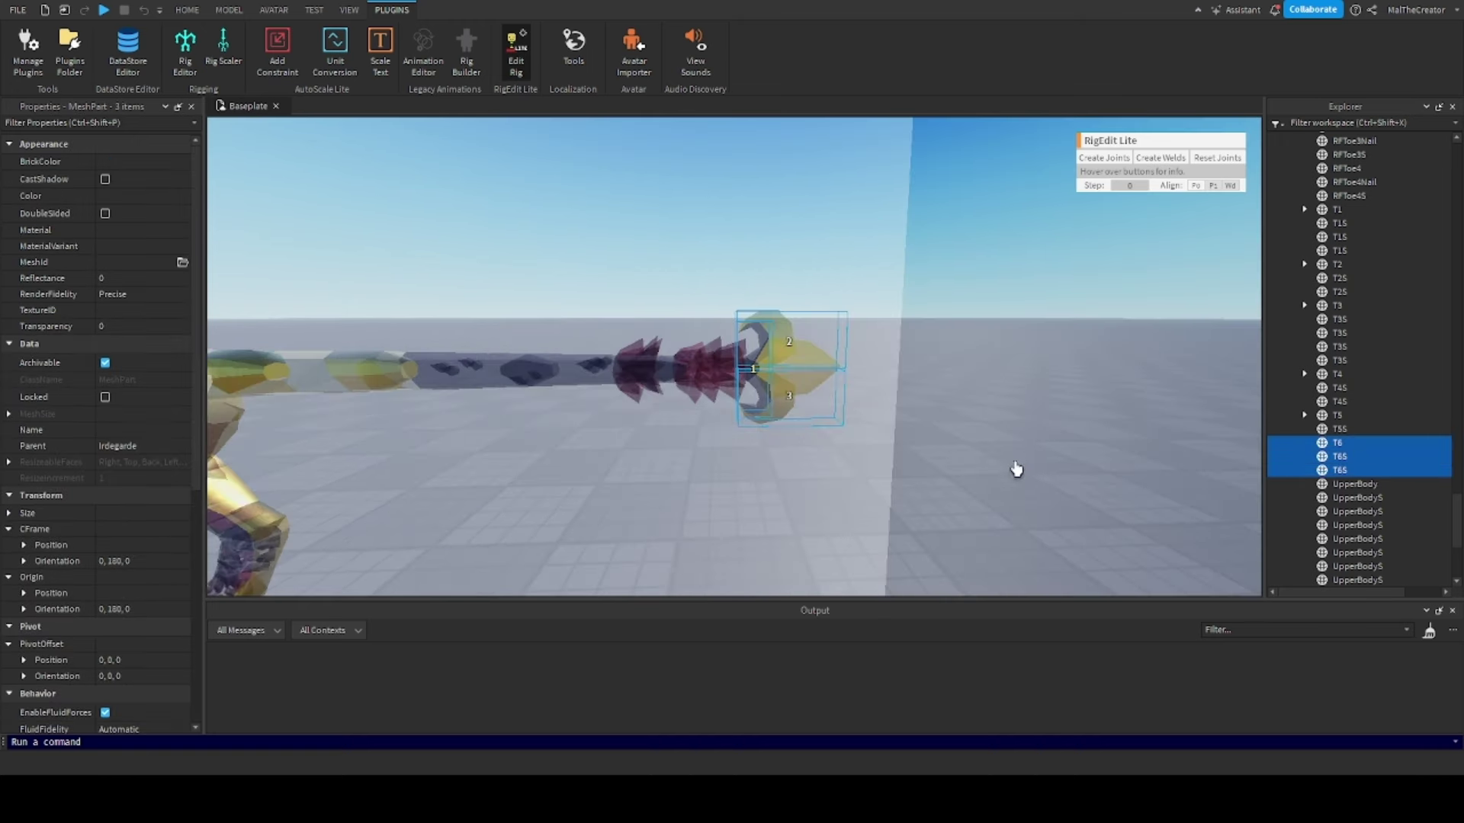
pyautogui.click(1161, 160)
pyautogui.moveTo(1045, 356); pyautogui.dragTo(1045, 366, button='right')
# Leave RigEdit Lite and load the Irdegarde rig in the Animation Editor
pyautogui.press('a')
pyautogui.press('s')
pyautogui.click(518, 57)
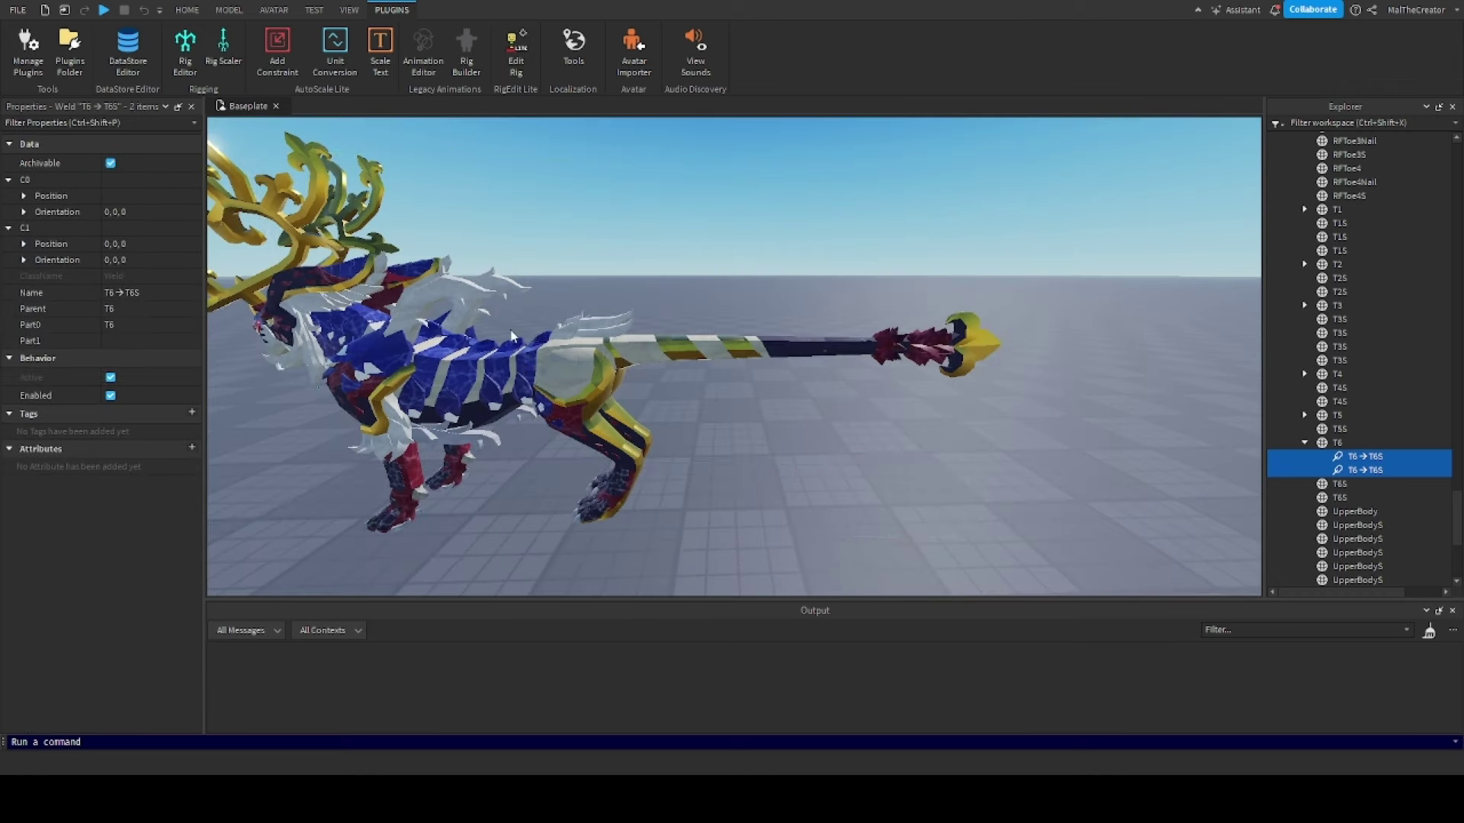
pyautogui.click(512, 337)
pyautogui.click(423, 47)
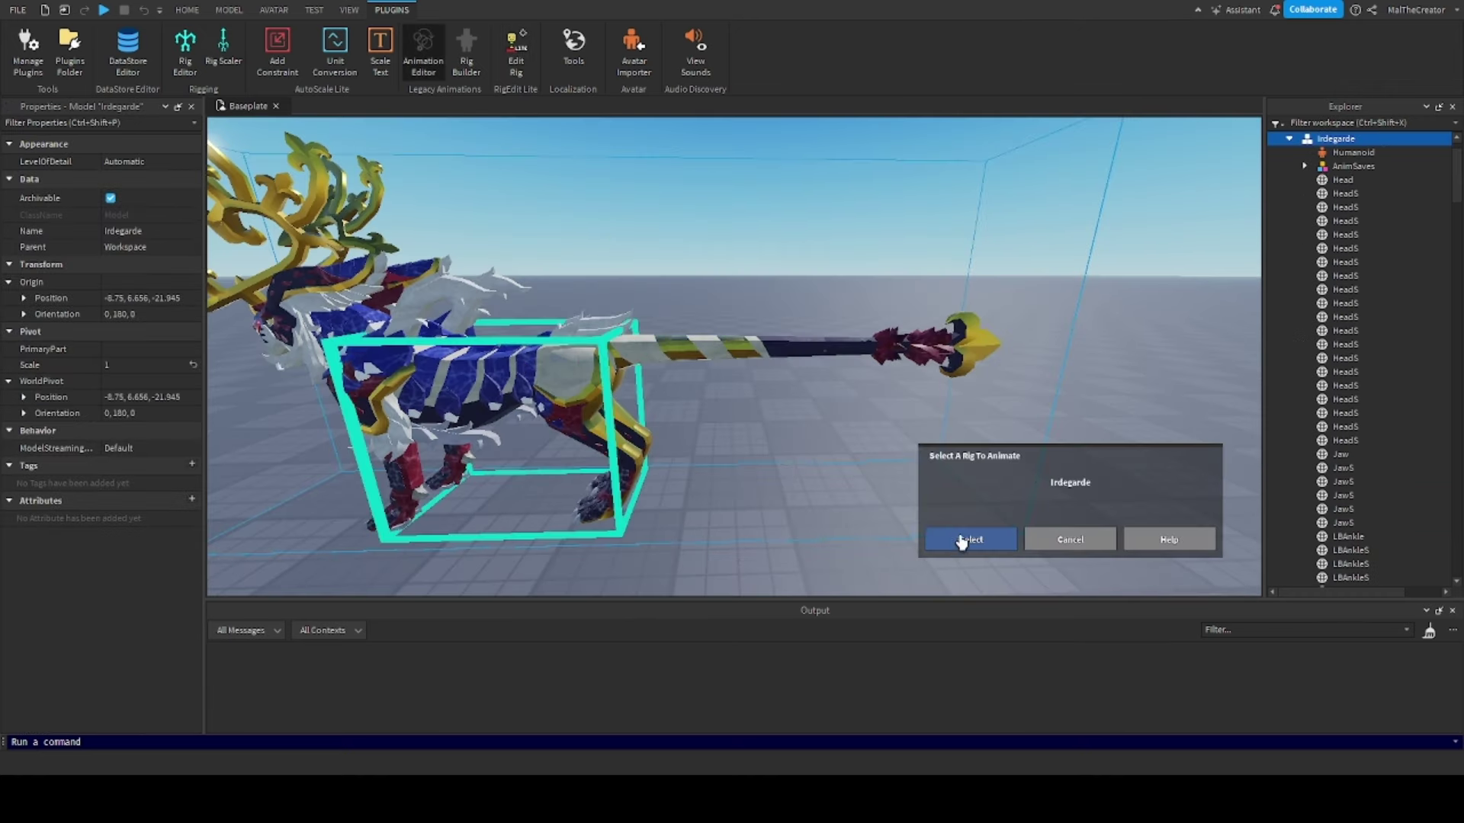
pyautogui.click(962, 541)
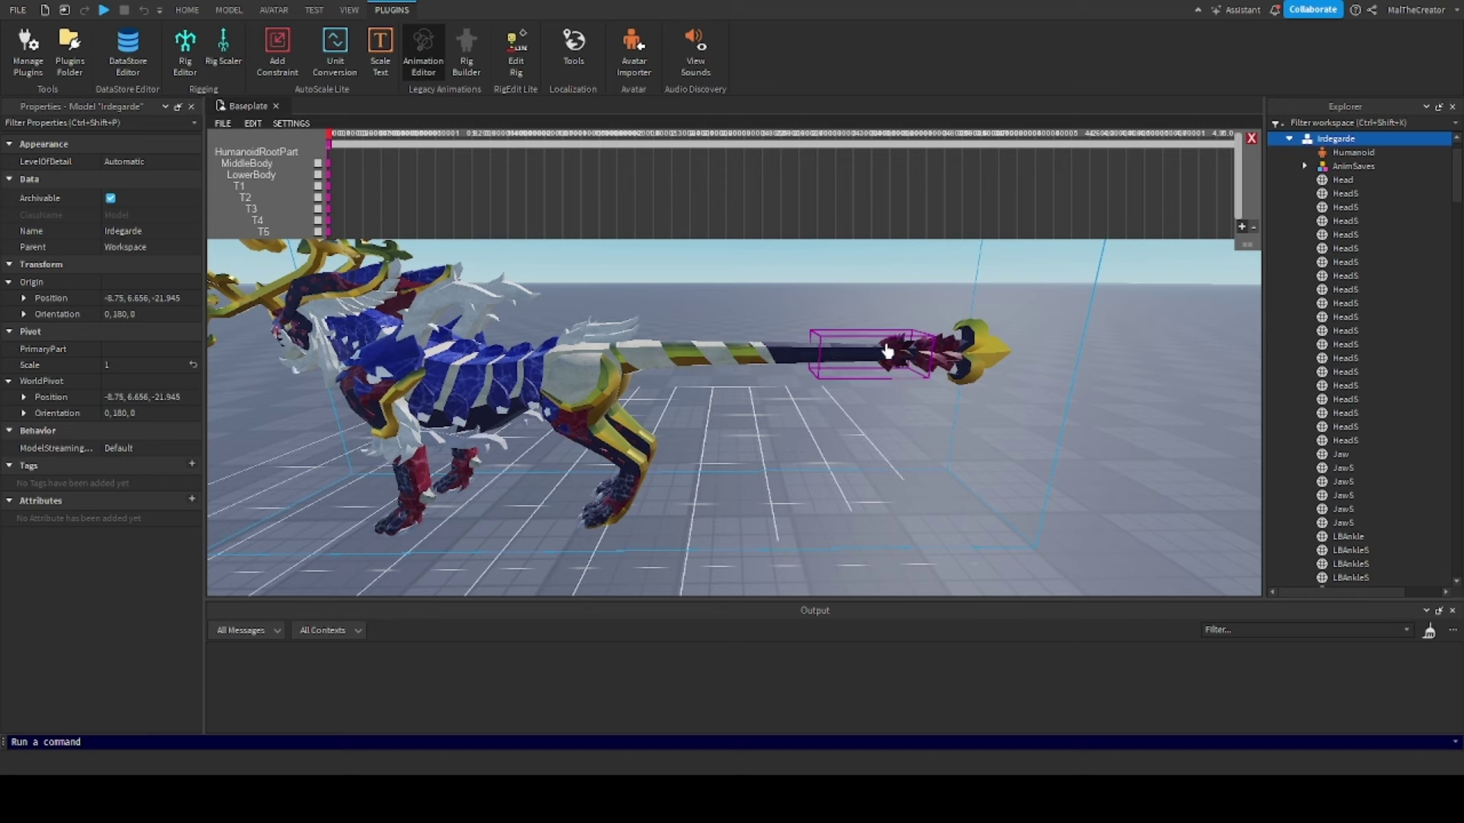
# Test the bend of tail segments T2 and T3 by rotating them about their joints
pyautogui.scroll(3, 754, 374)
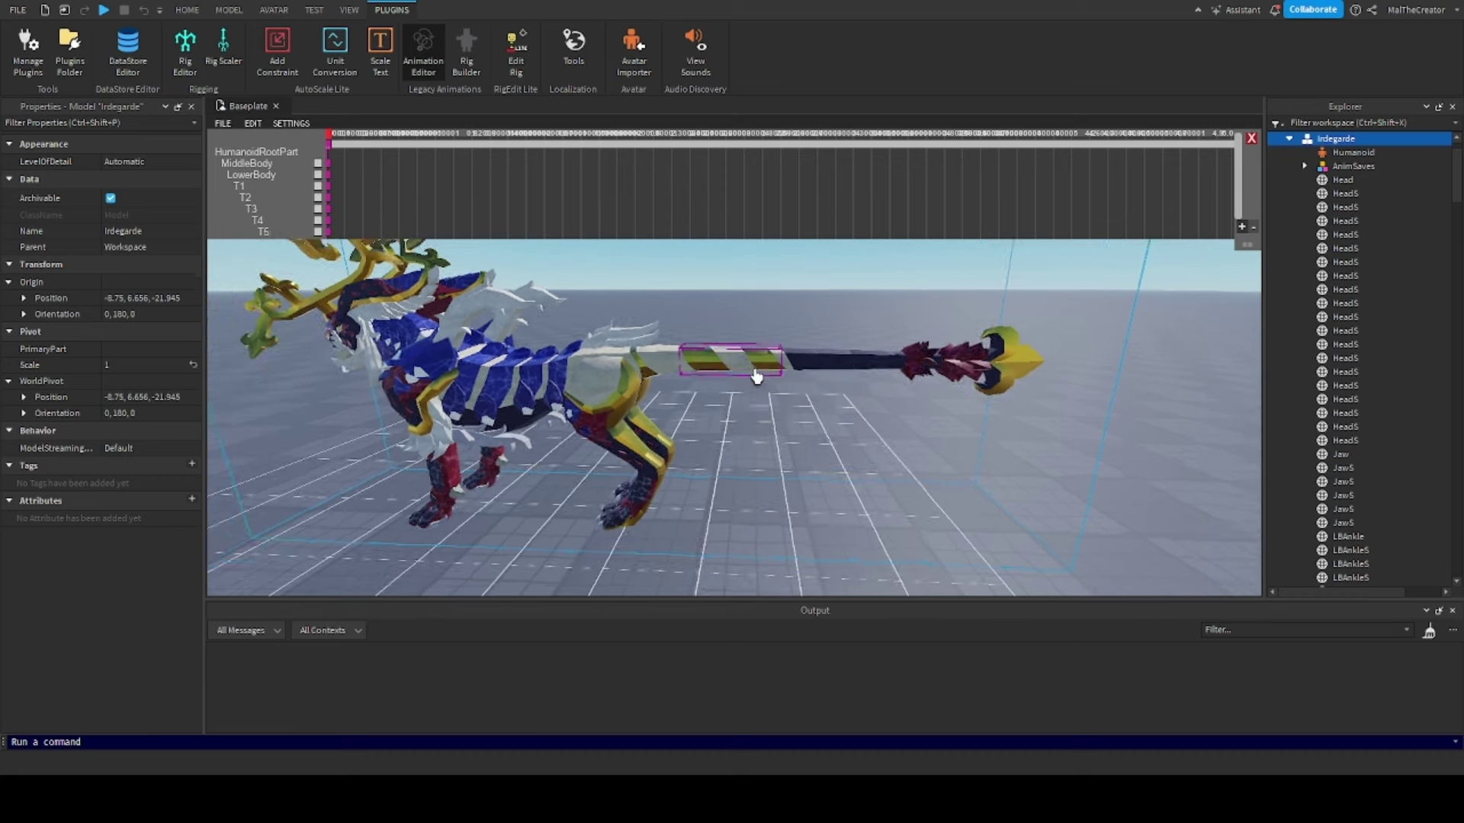
pyautogui.click(738, 369)
pyautogui.moveTo(794, 363)
pyautogui.mouseDown()
pyautogui.moveTo(787, 406)
pyautogui.moveTo(778, 365)
pyautogui.mouseUp()
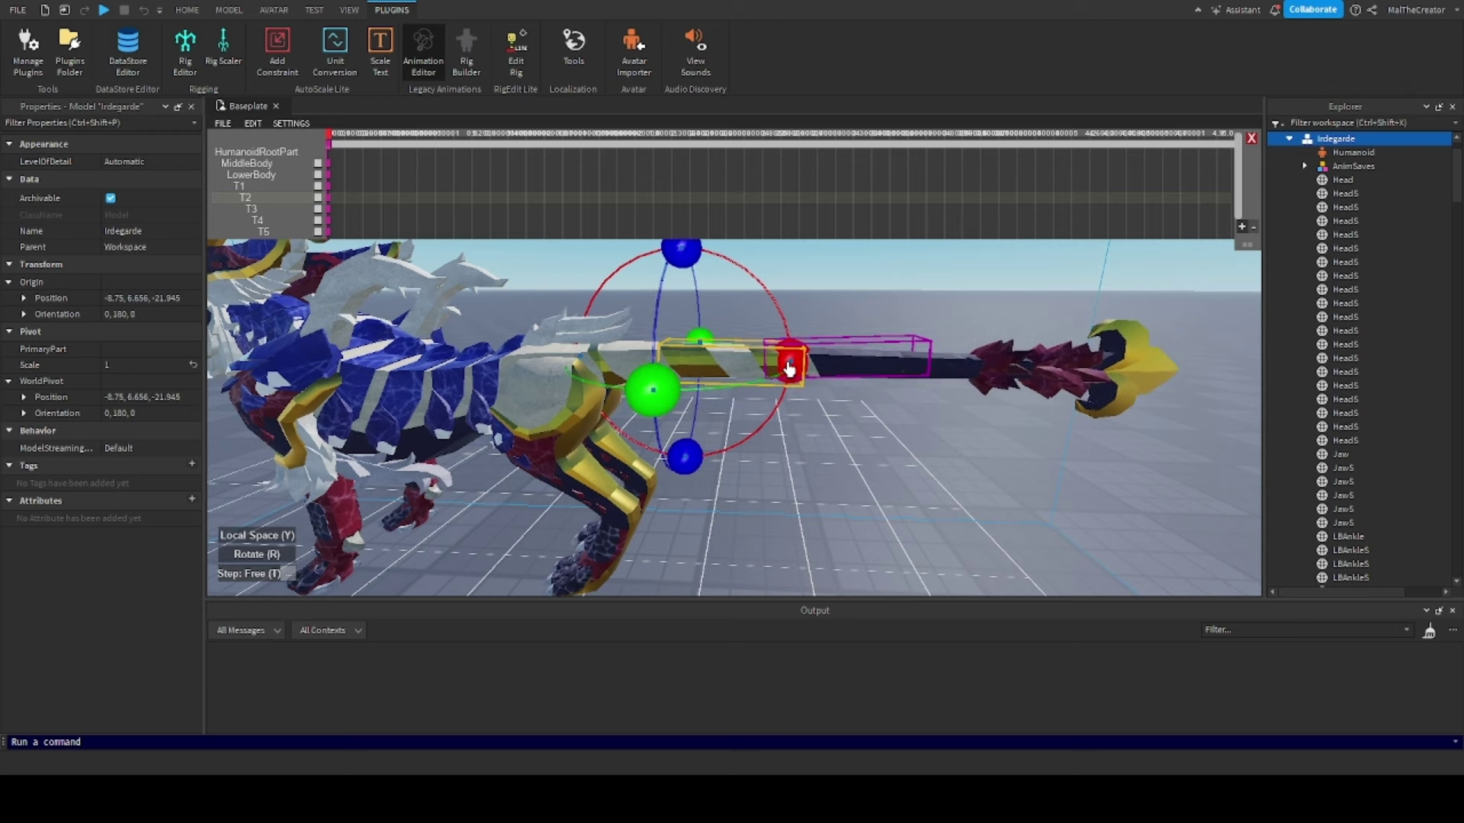
pyautogui.scroll(4, 807, 409)
pyautogui.click(687, 376)
pyautogui.moveTo(755, 381)
pyautogui.mouseDown()
pyautogui.moveTo(746, 419)
pyautogui.moveTo(745, 274)
pyautogui.moveTo(745, 419)
pyautogui.moveTo(708, 371)
pyautogui.moveTo(771, 379)
pyautogui.mouseUp()
# Test-rotate tail segment T4 about its joint and deselect it
pyautogui.click(900, 383)
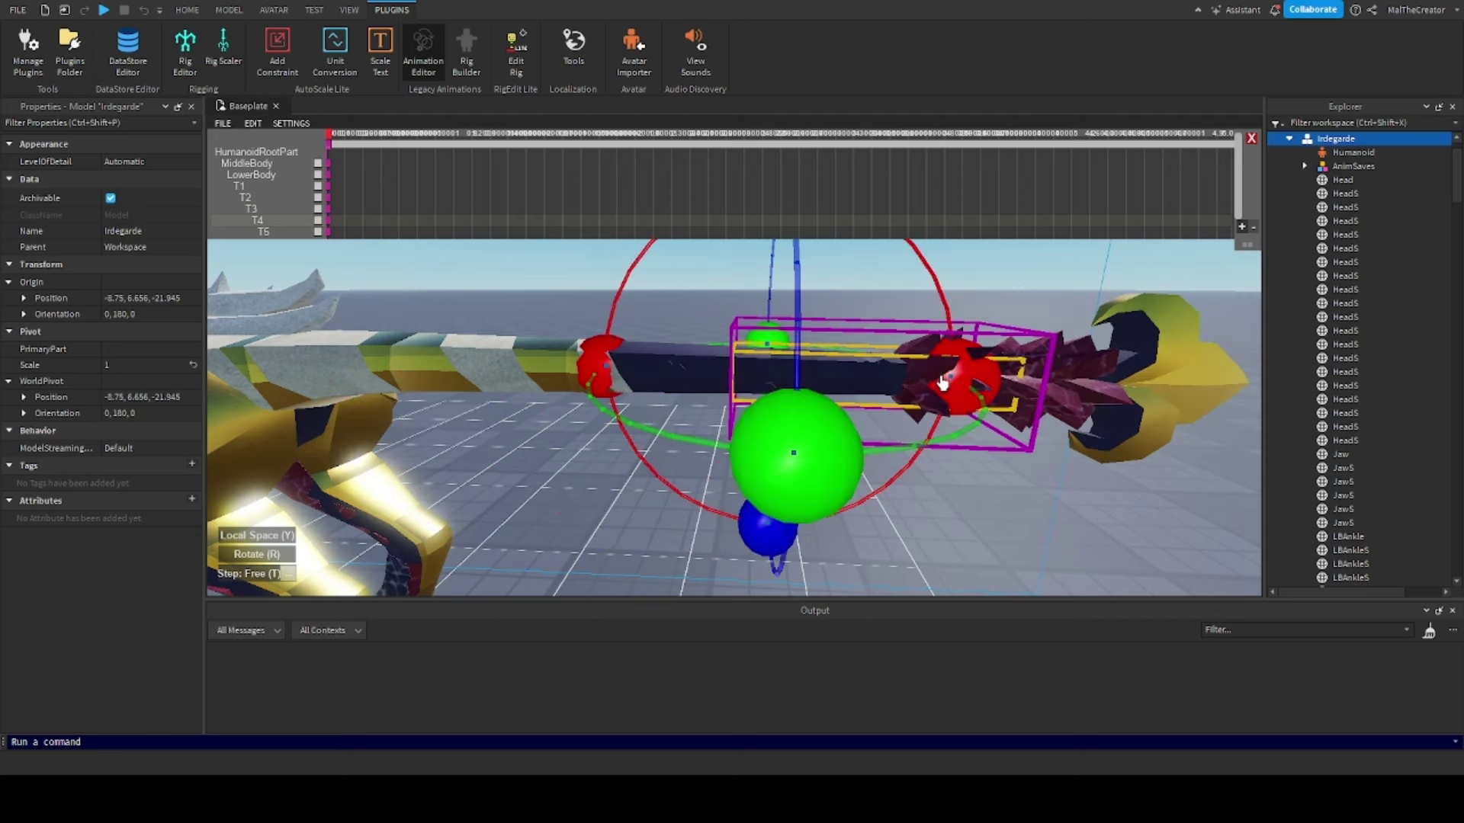
pyautogui.moveTo(943, 383); pyautogui.dragTo(980, 507)
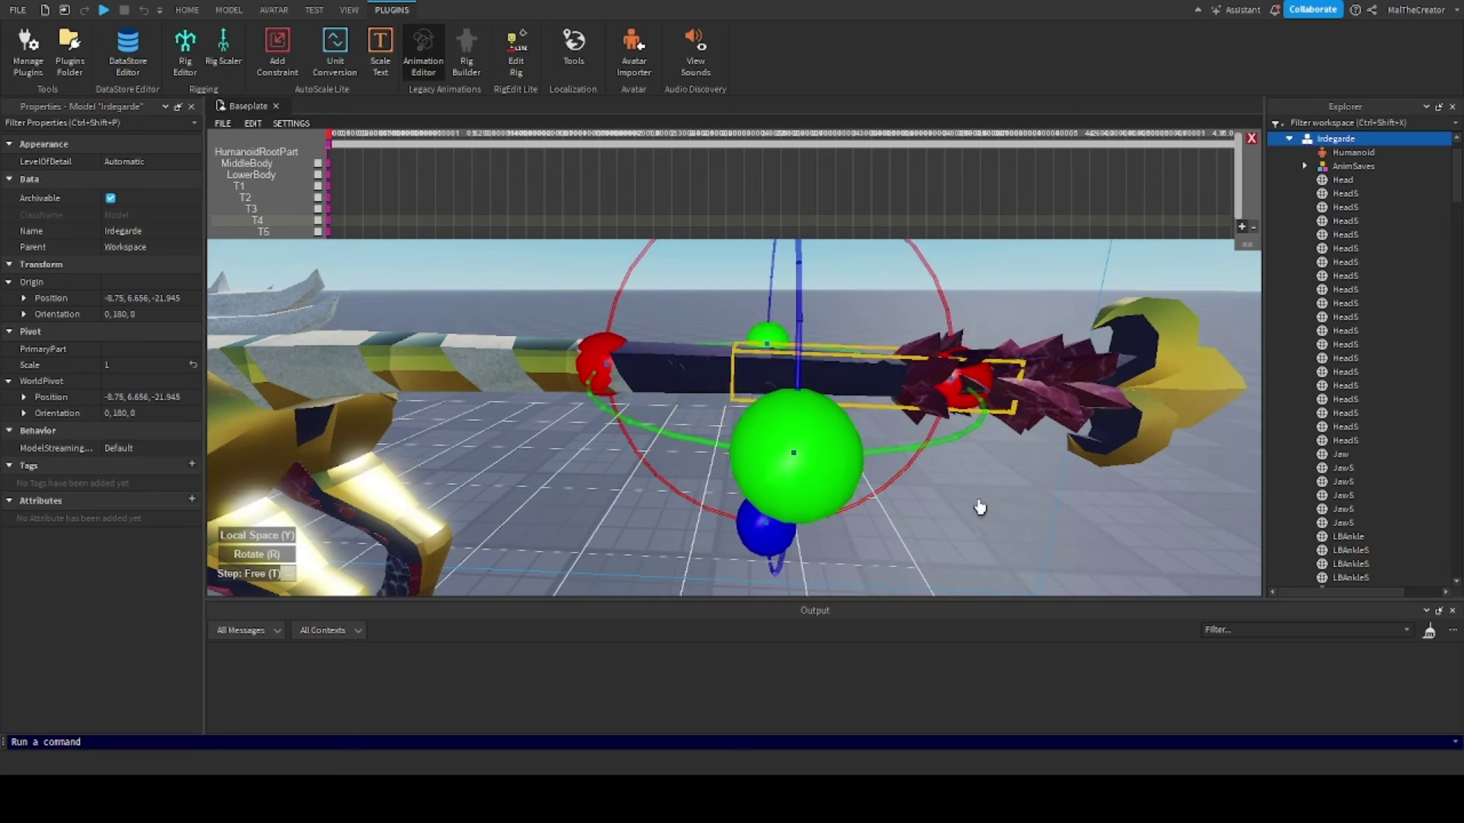
pyautogui.click(980, 507)
pyautogui.press('d')
# Test-rotate tail segment T5 and the tail tip T6 about their joints
pyautogui.click(919, 387)
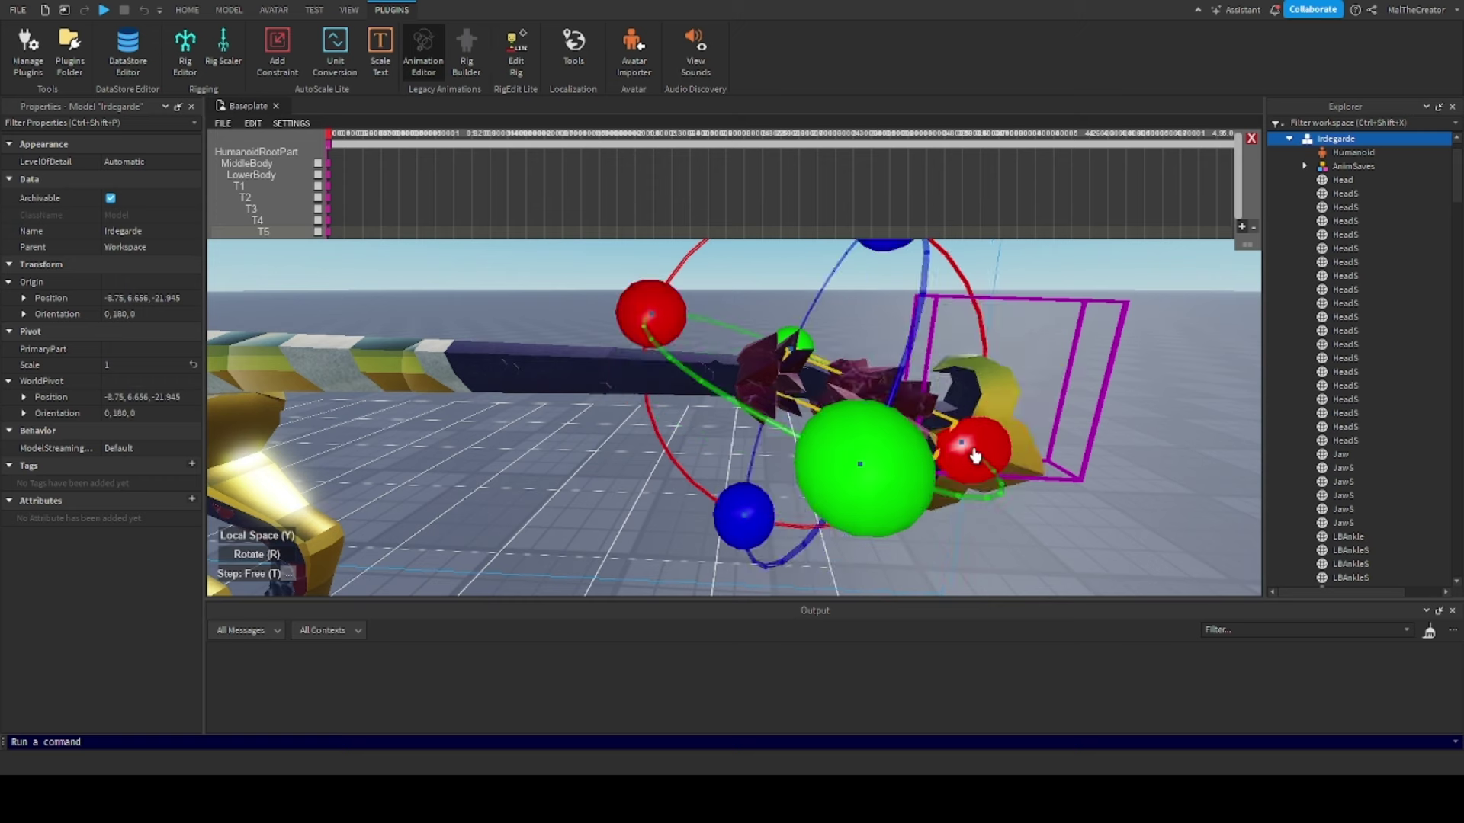
pyautogui.moveTo(975, 455); pyautogui.dragTo(946, 409)
pyautogui.click(1007, 526)
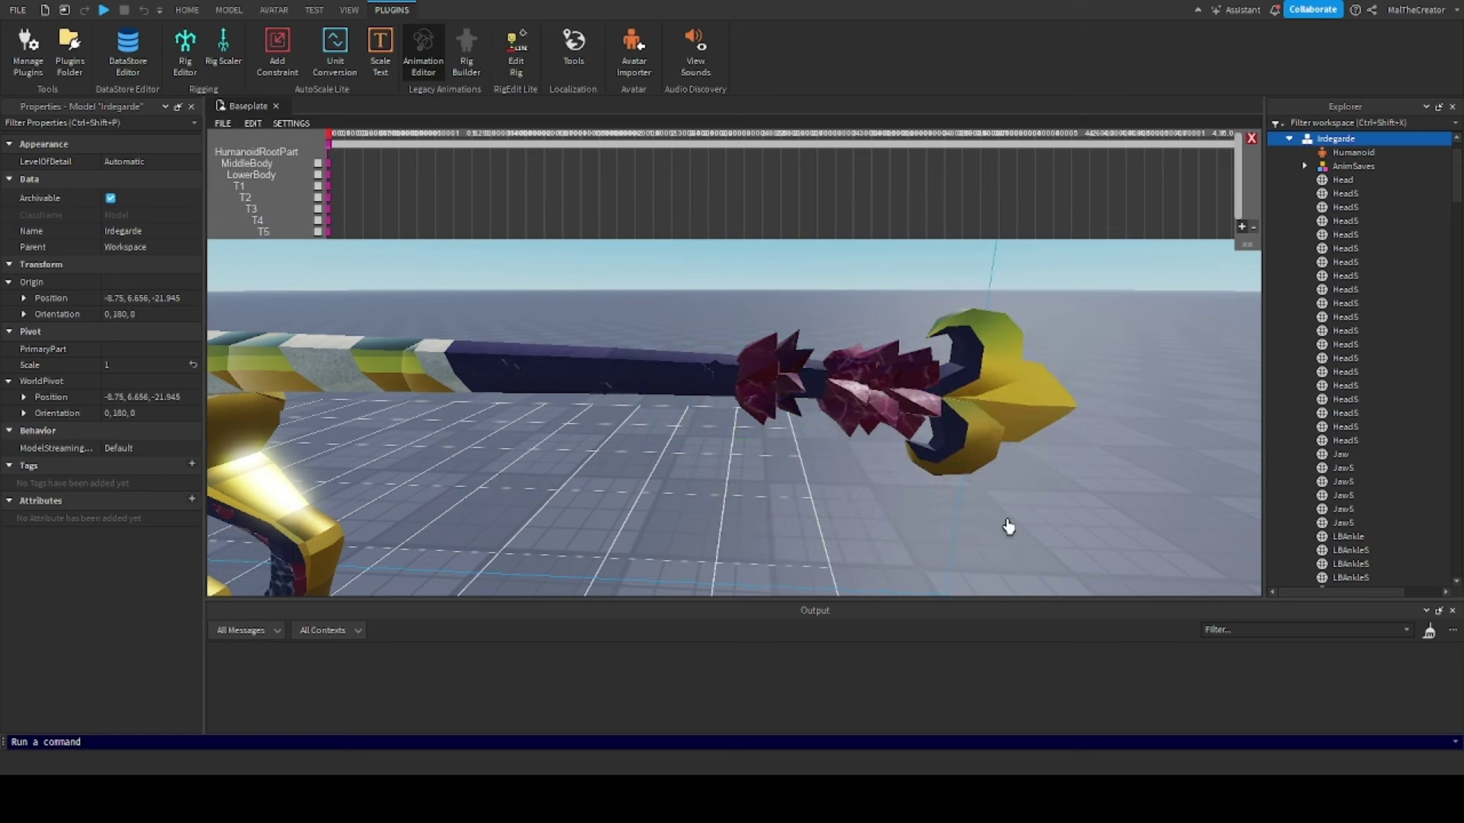
pyautogui.click(962, 398)
pyautogui.moveTo(765, 372); pyautogui.dragTo(713, 404)
pyautogui.scroll(-4, 650, 353)
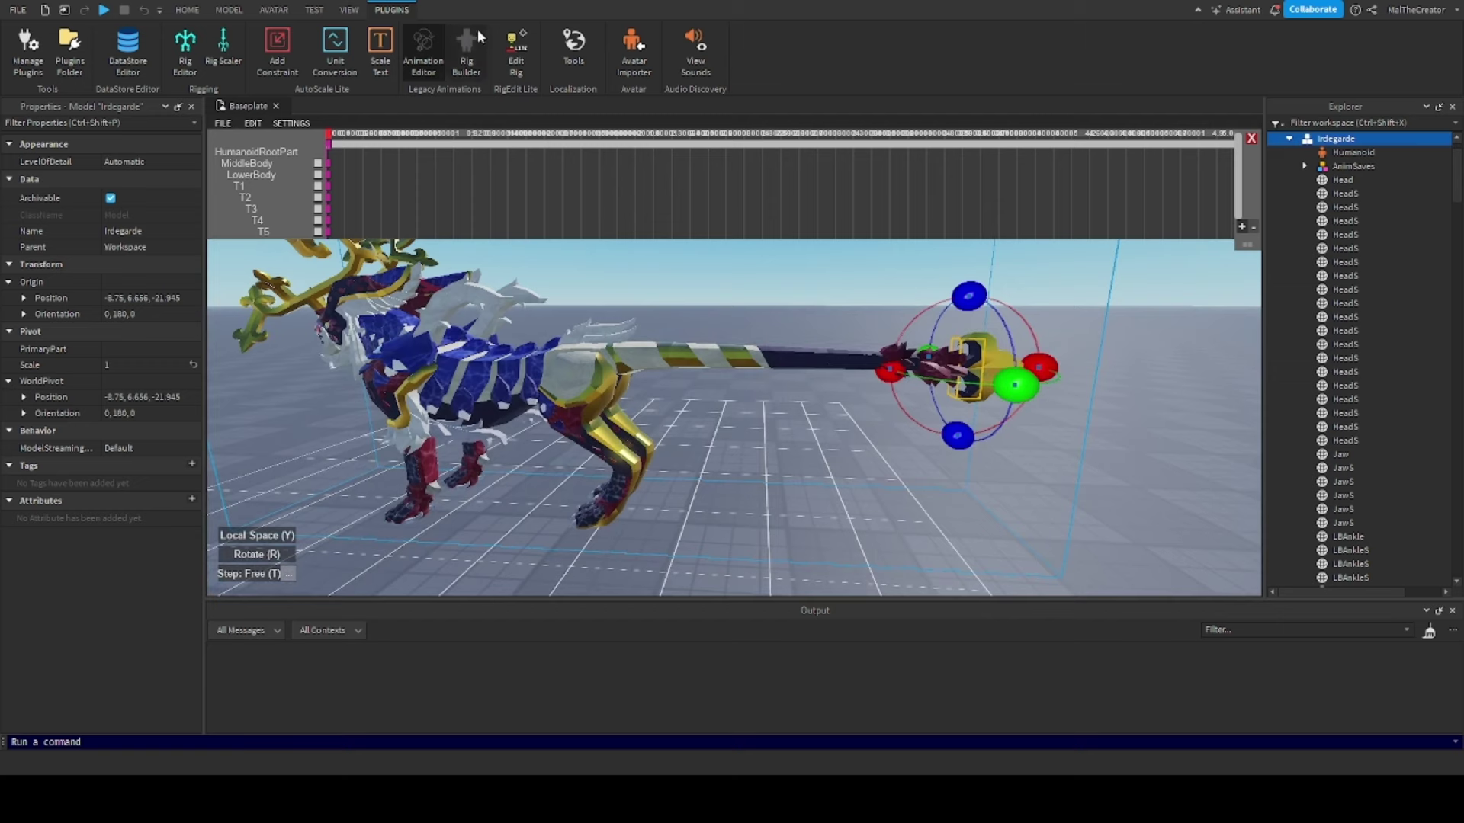
# Close the Animation Editor and return to RigEdit Lite with the Irdegarde model
pyautogui.click(671, 374)
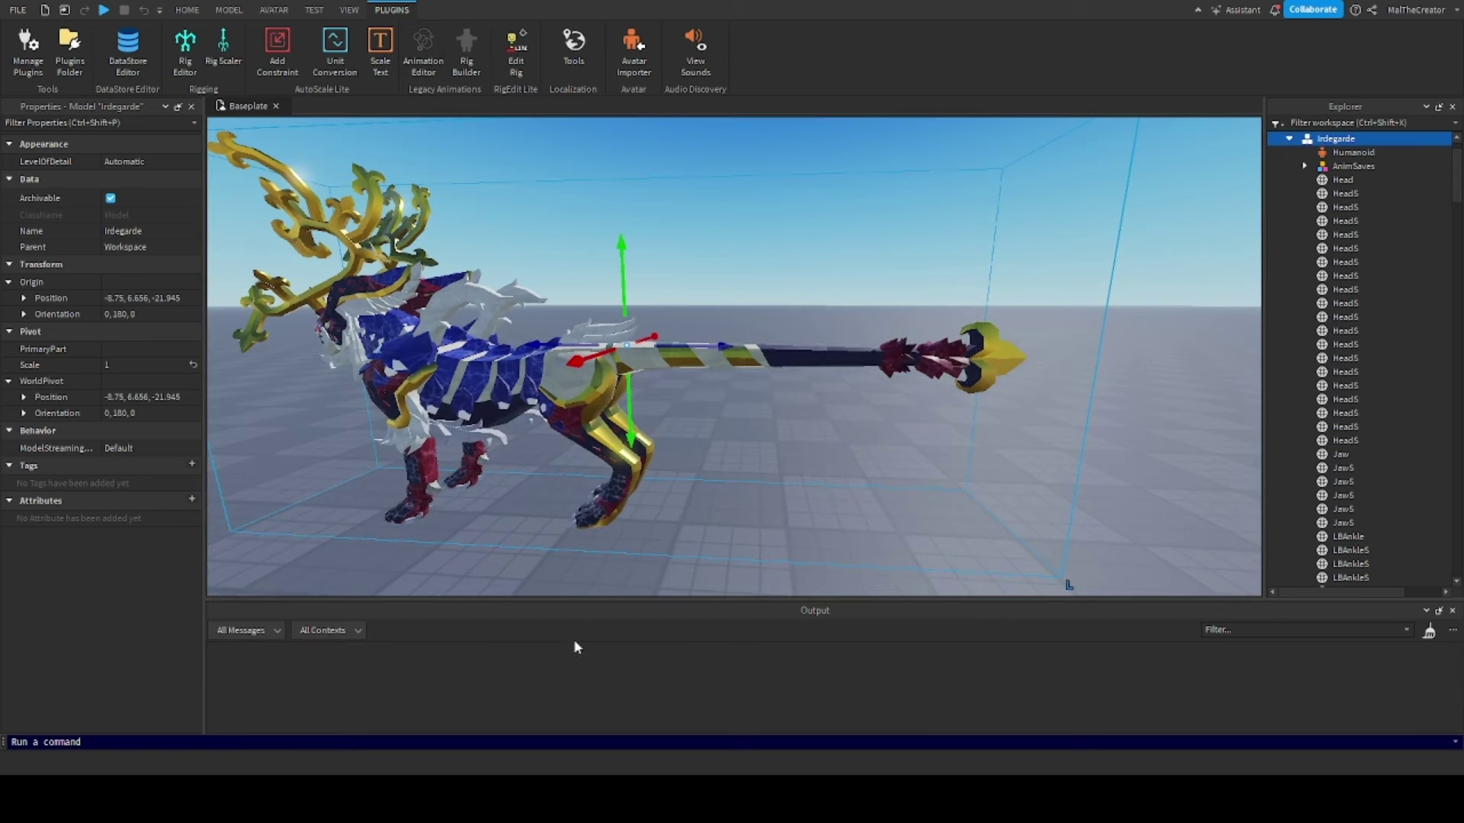
pyautogui.click(423, 54)
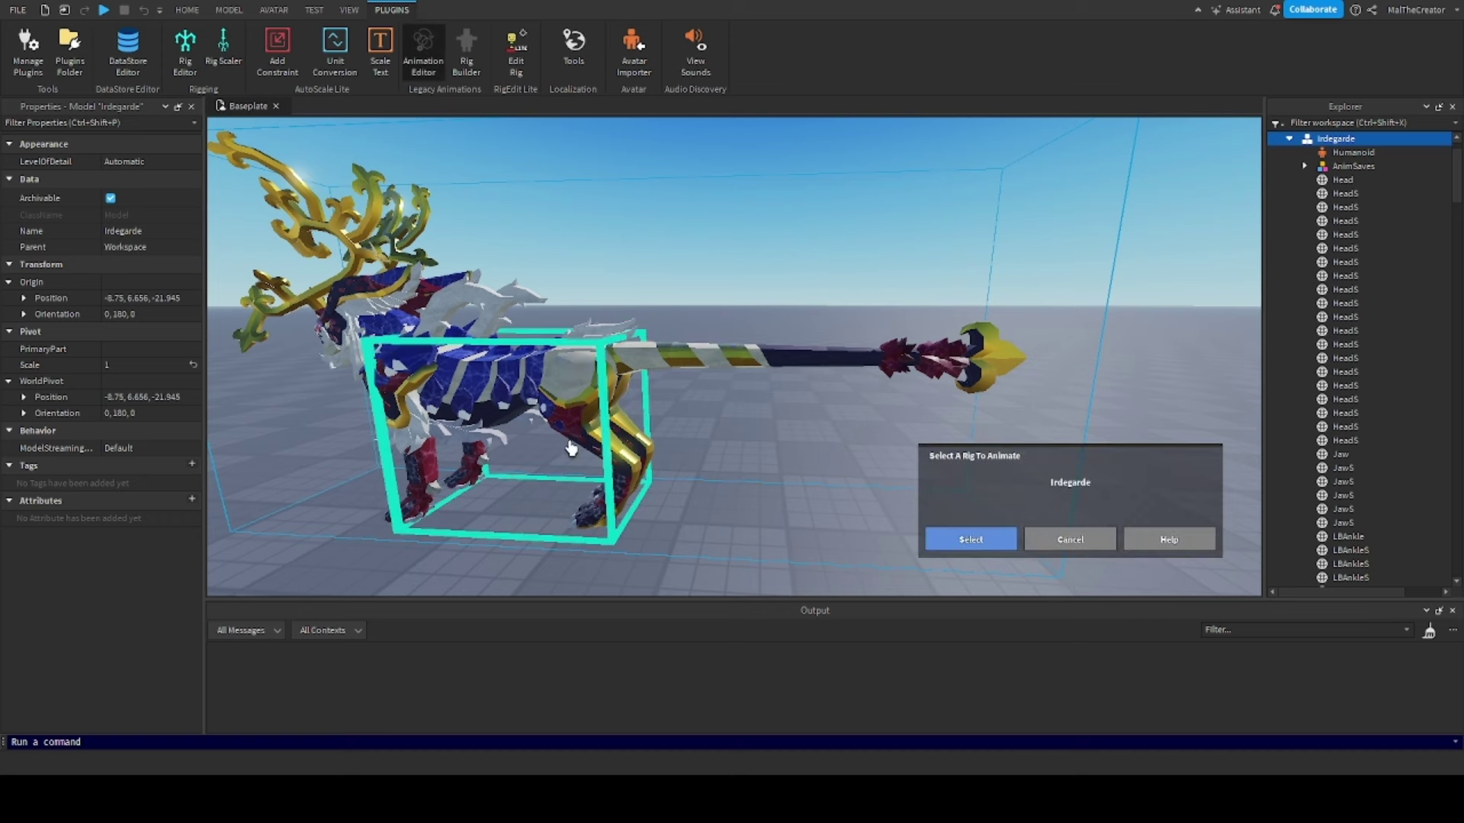
pyautogui.click(1069, 539)
pyautogui.click(516, 49)
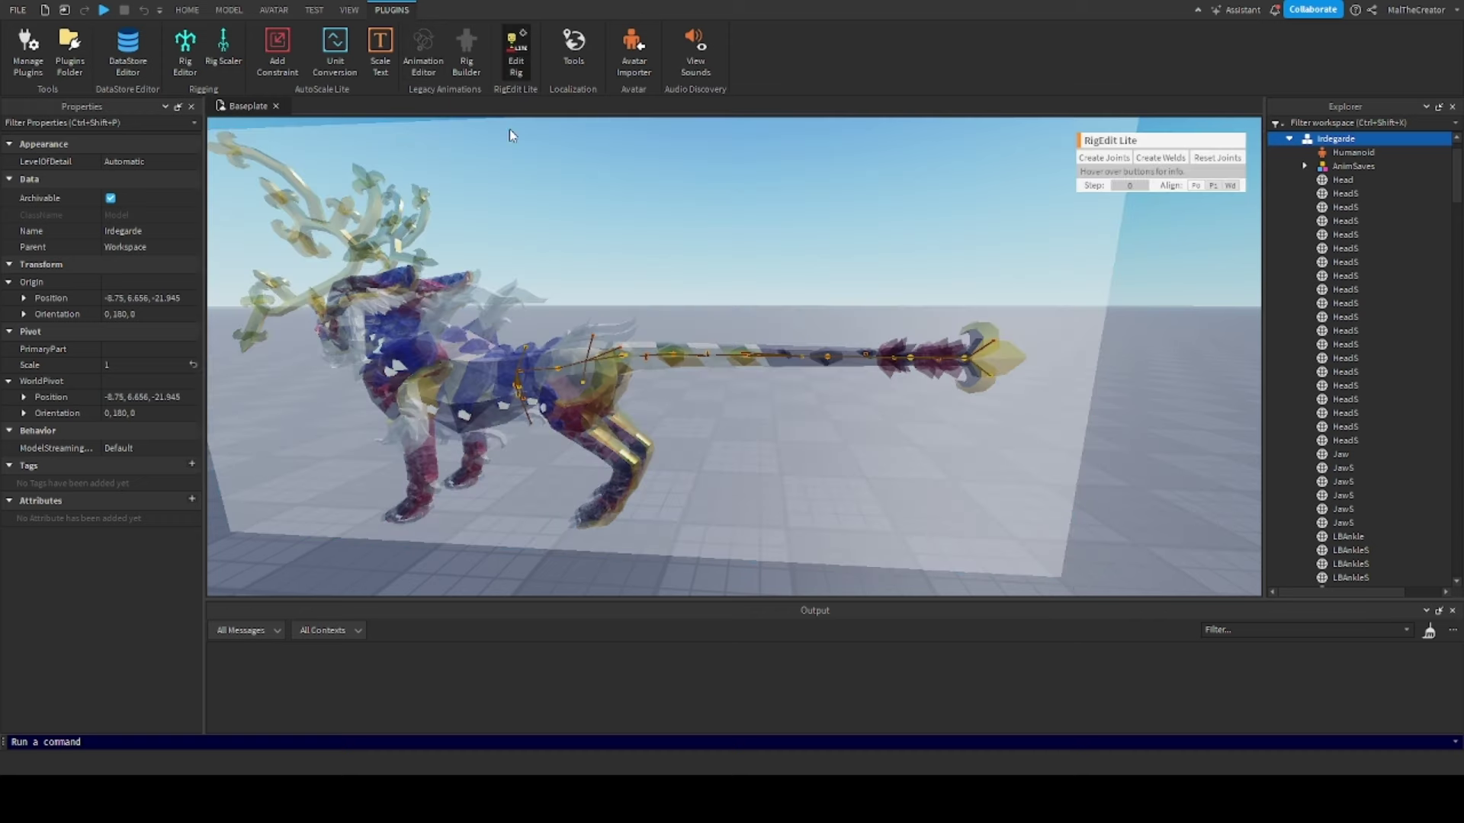
# Shift the T4 joint slightly along the tail to a C0 position of about 0.006, -0.002, 1.095, and deselect it
pyautogui.scroll(5, 746, 427)
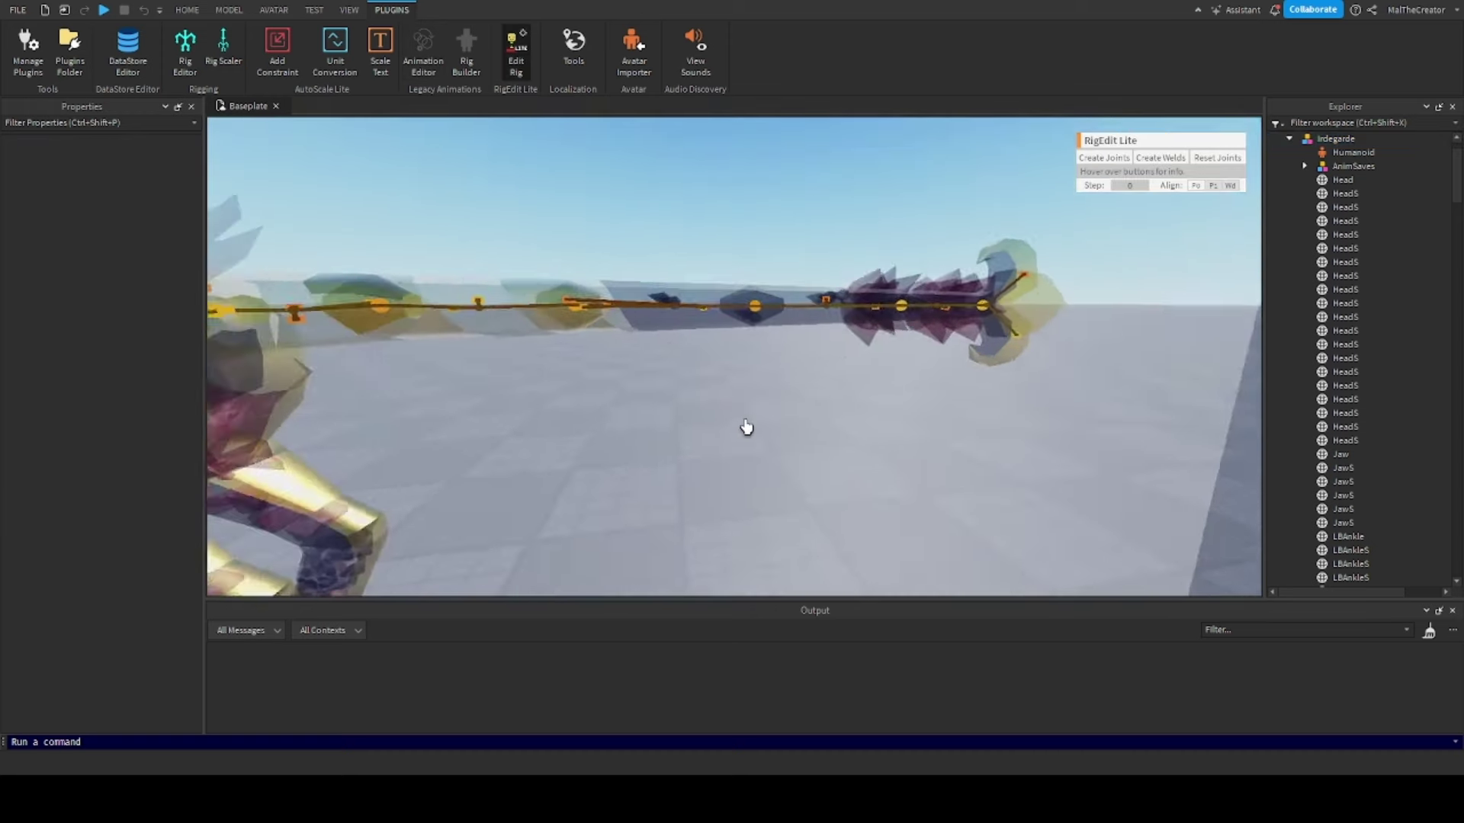
pyautogui.scroll(3, 747, 427)
pyautogui.scroll(-3, 746, 427)
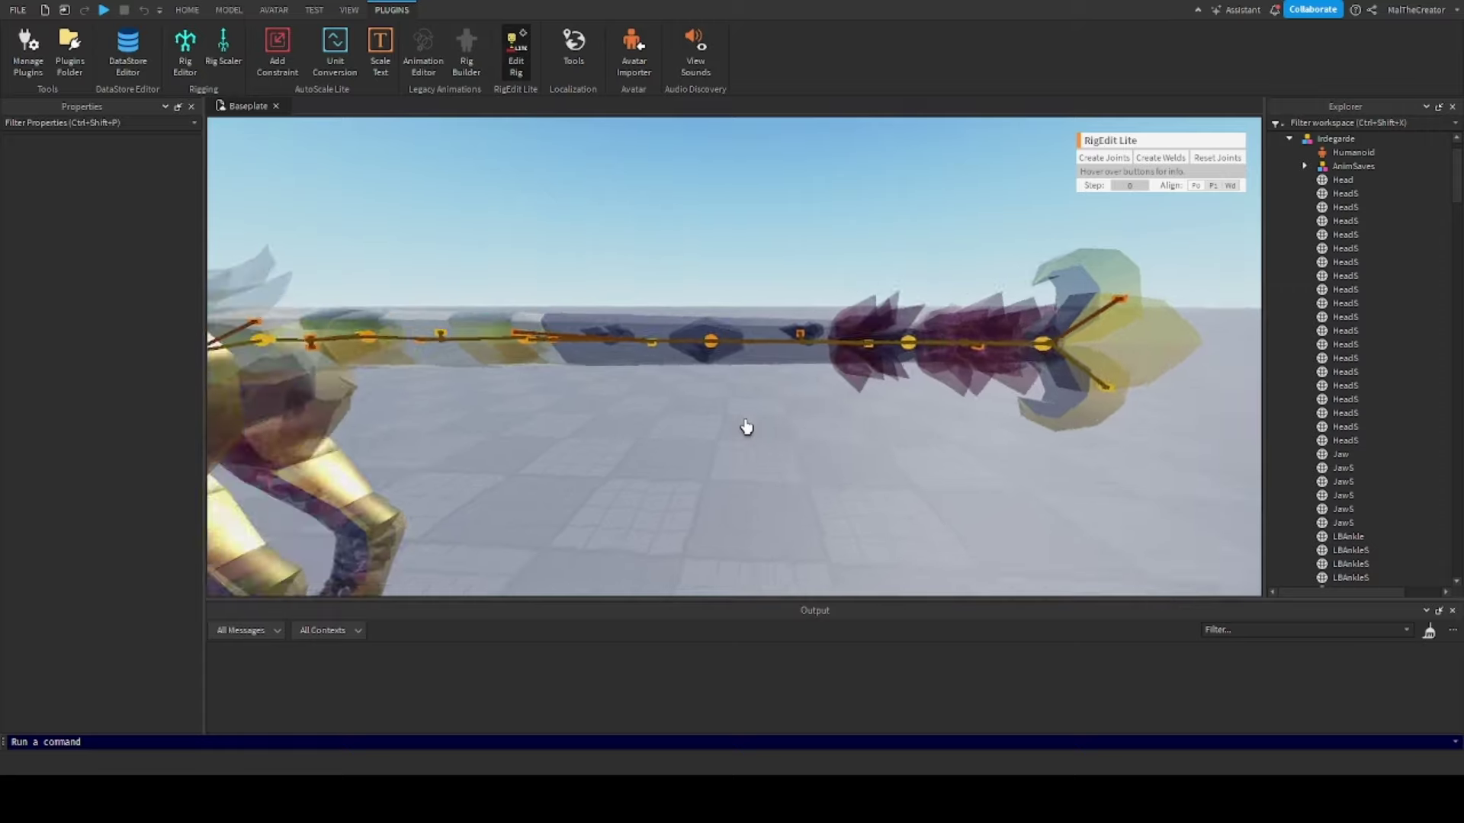
pyautogui.scroll(5, 746, 427)
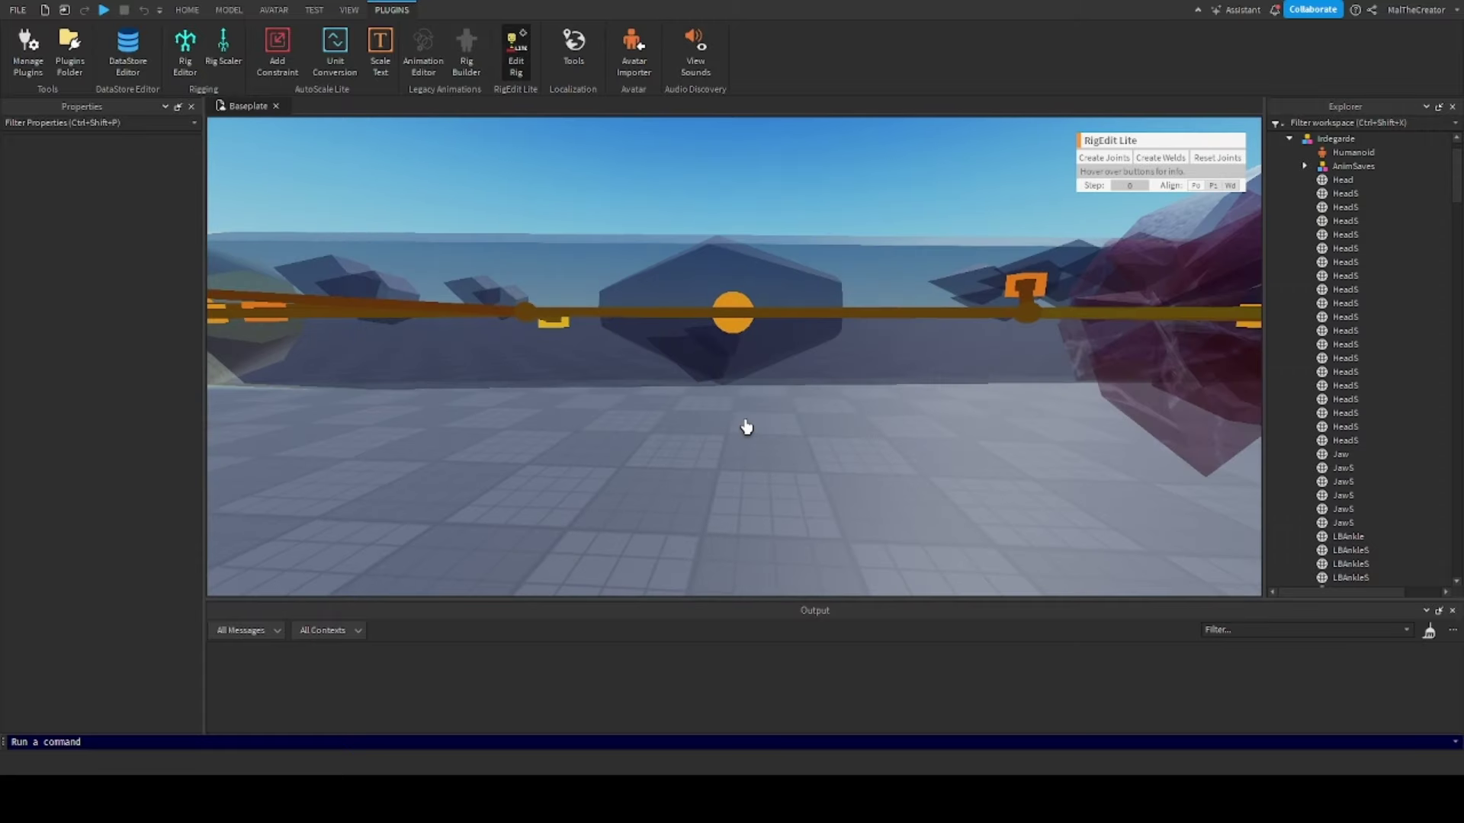
pyautogui.click(734, 316)
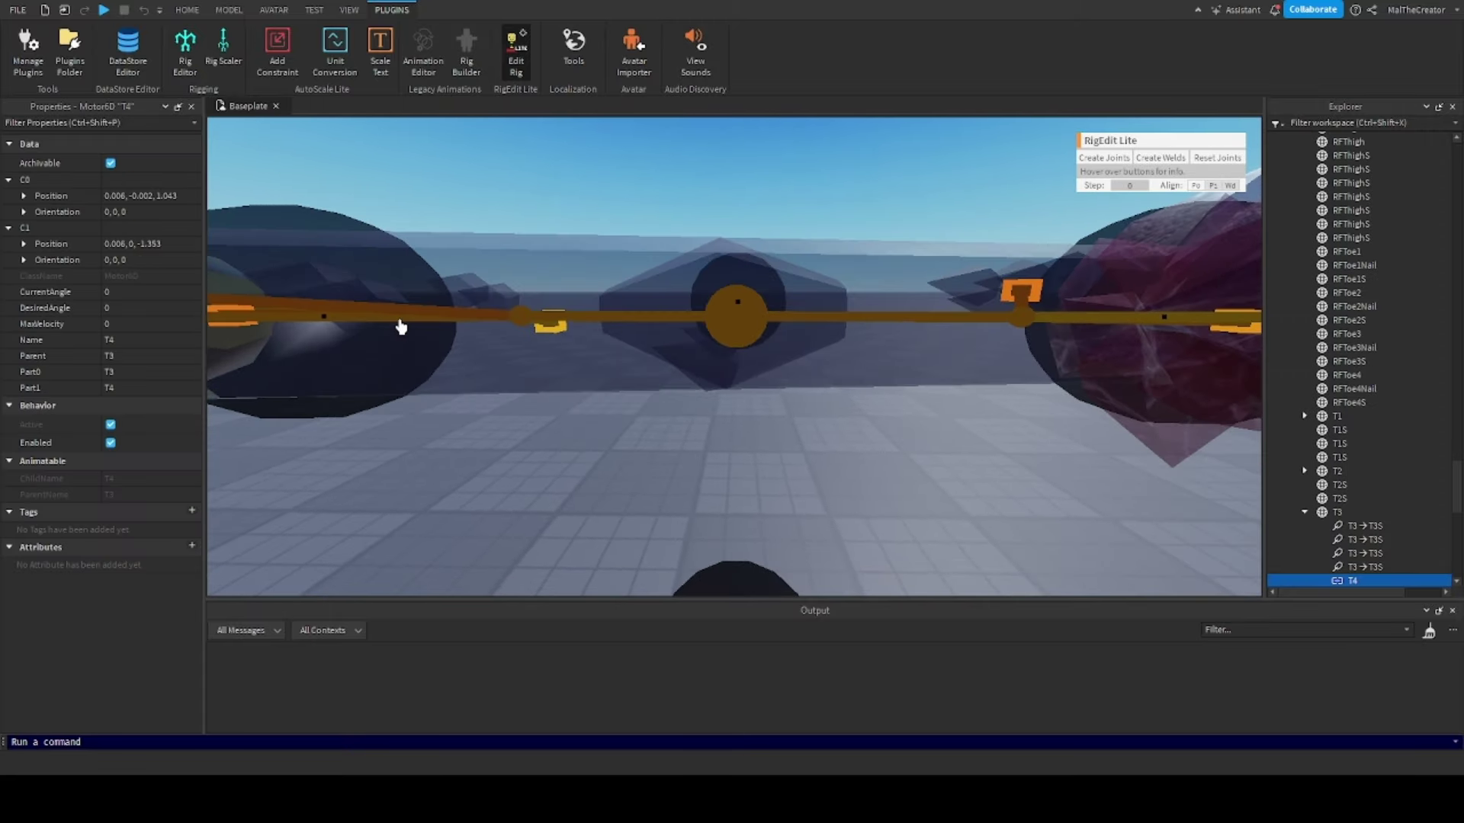
pyautogui.moveTo(401, 327); pyautogui.dragTo(439, 386, button='right')
pyautogui.scroll(-5, 434, 335)
pyautogui.moveTo(434, 335); pyautogui.dragTo(432, 336, button='right')
pyautogui.scroll(3, 432, 336)
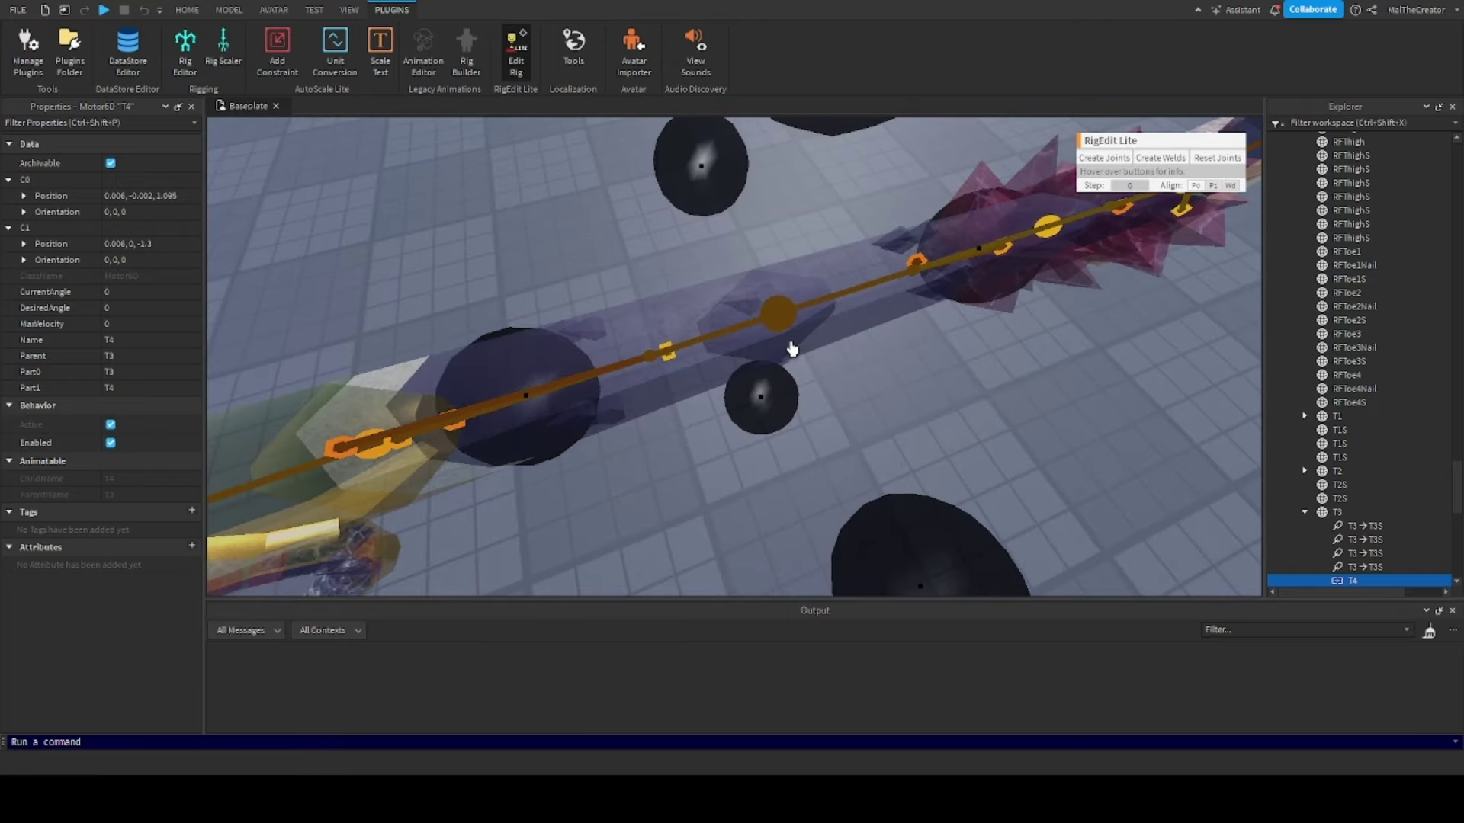
pyautogui.scroll(-5, 788, 335)
pyautogui.click(849, 422)
# Move the T5 joint slightly down and along the tail to a C1 position of about 0, -0.037, -0.756
pyautogui.scroll(8, 852, 423)
pyautogui.scroll(-5, 854, 424)
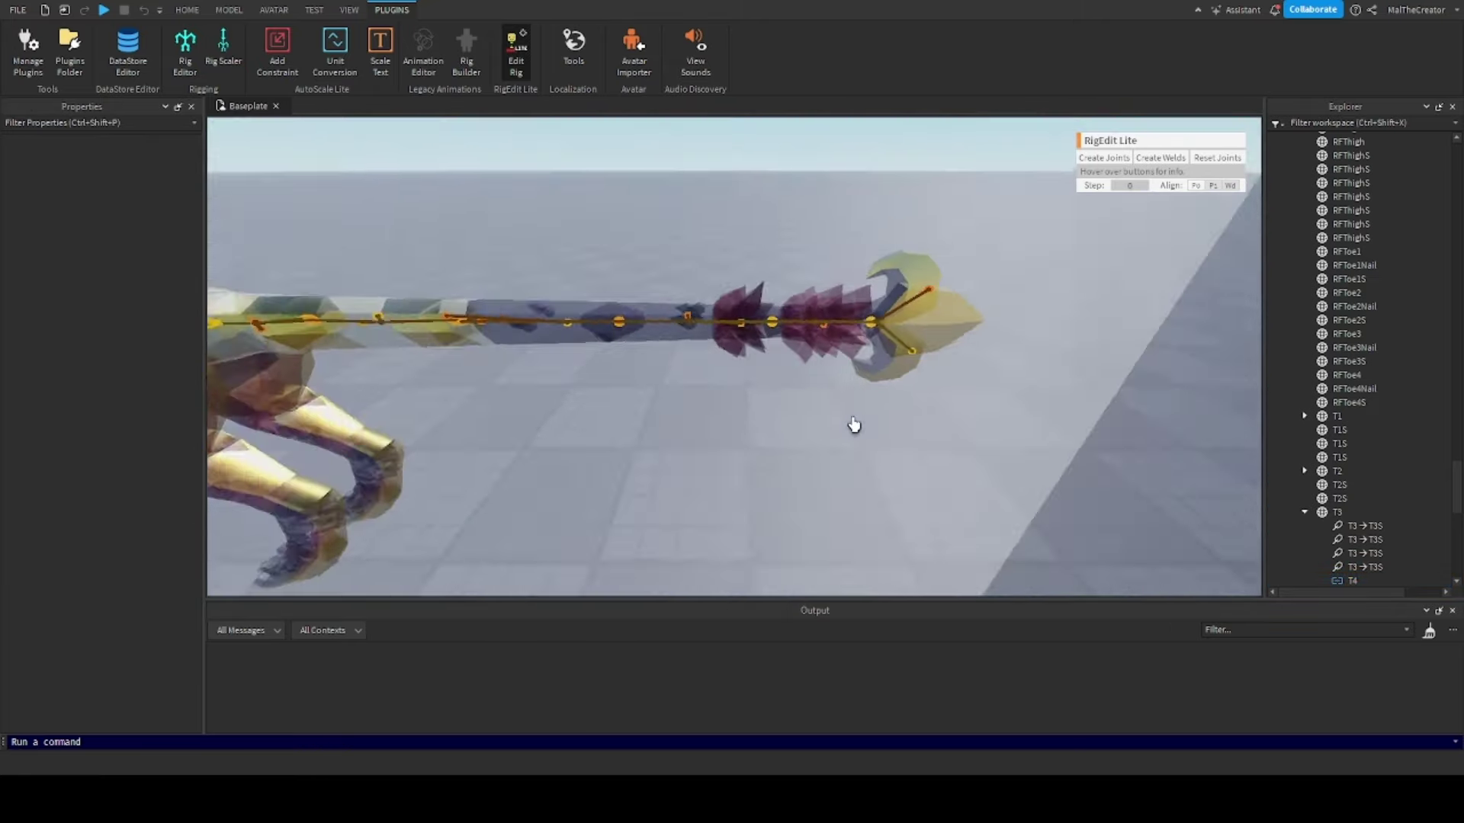
pyautogui.scroll(3, 853, 425)
pyautogui.moveTo(853, 424); pyautogui.dragTo(853, 423, button='right')
pyautogui.click(837, 310)
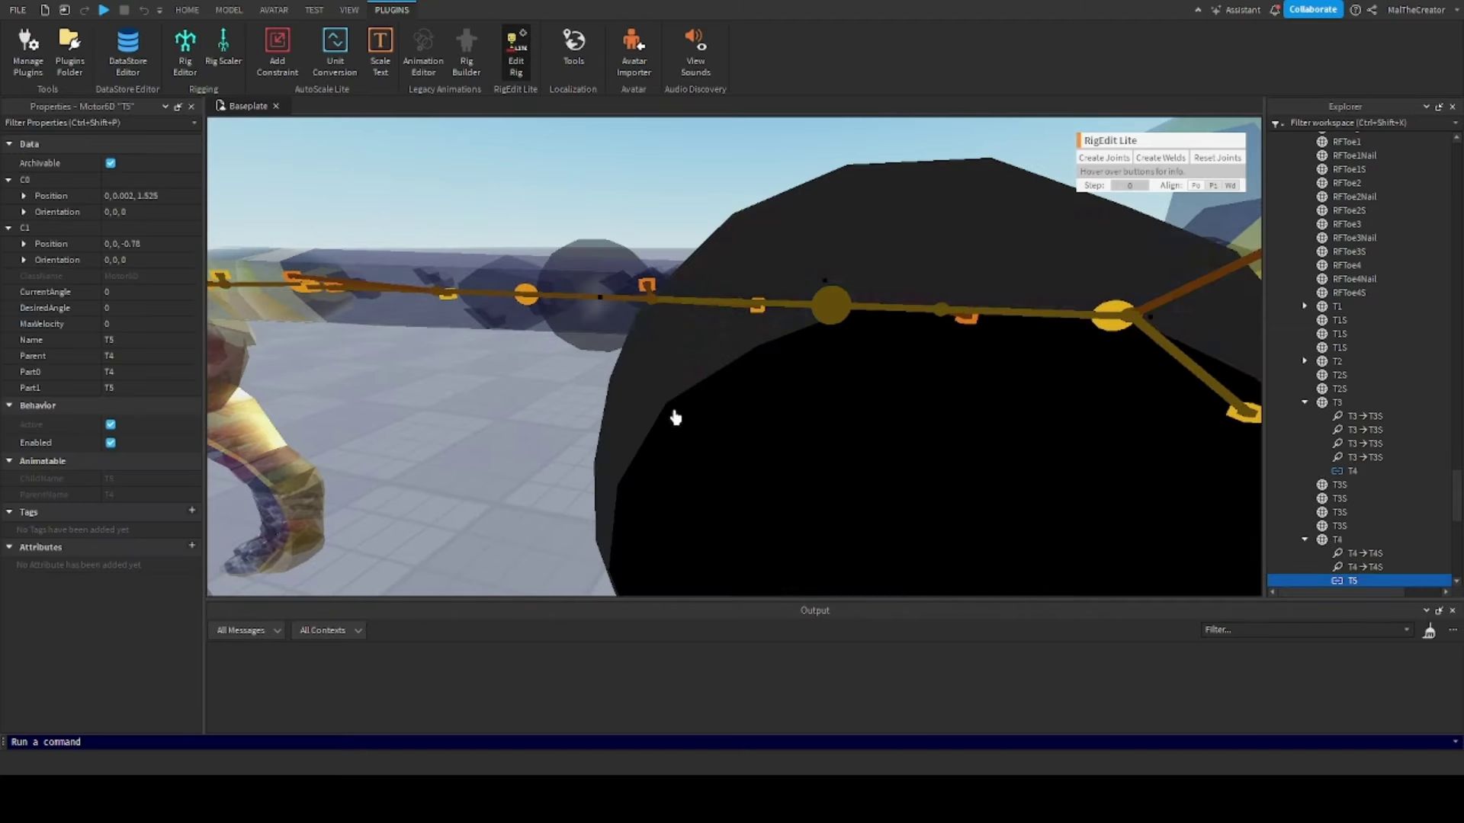
pyautogui.moveTo(673, 414); pyautogui.dragTo(688, 454, button='right')
pyautogui.moveTo(752, 495); pyautogui.dragTo(756, 501)
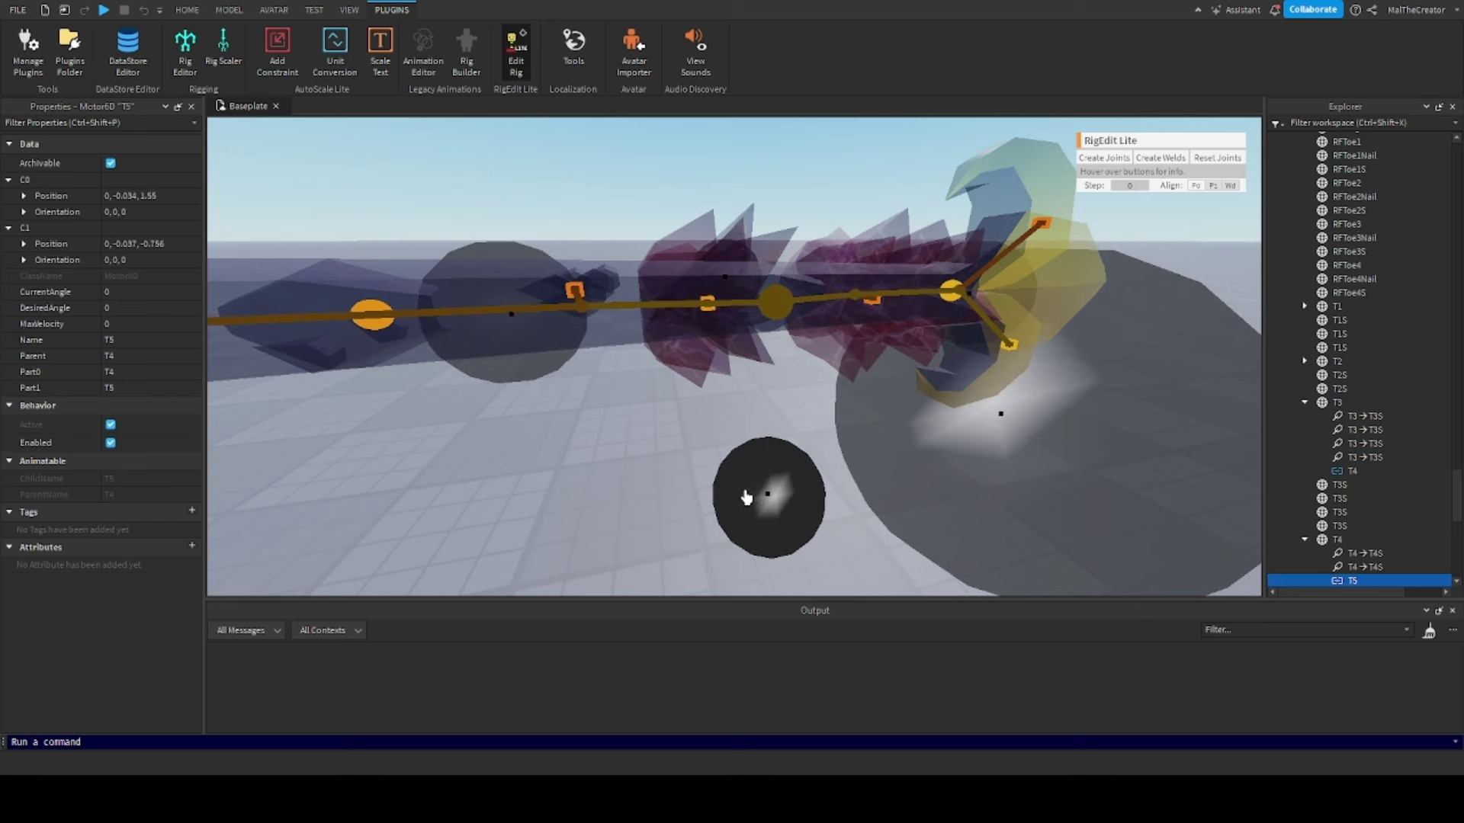
pyautogui.click(643, 510)
# Raise the T5 joint slightly to a C1 position of about 0, -0.015, -0.756, and deselect it
pyautogui.moveTo(643, 509); pyautogui.dragTo(643, 509, button='right')
pyautogui.click(803, 323)
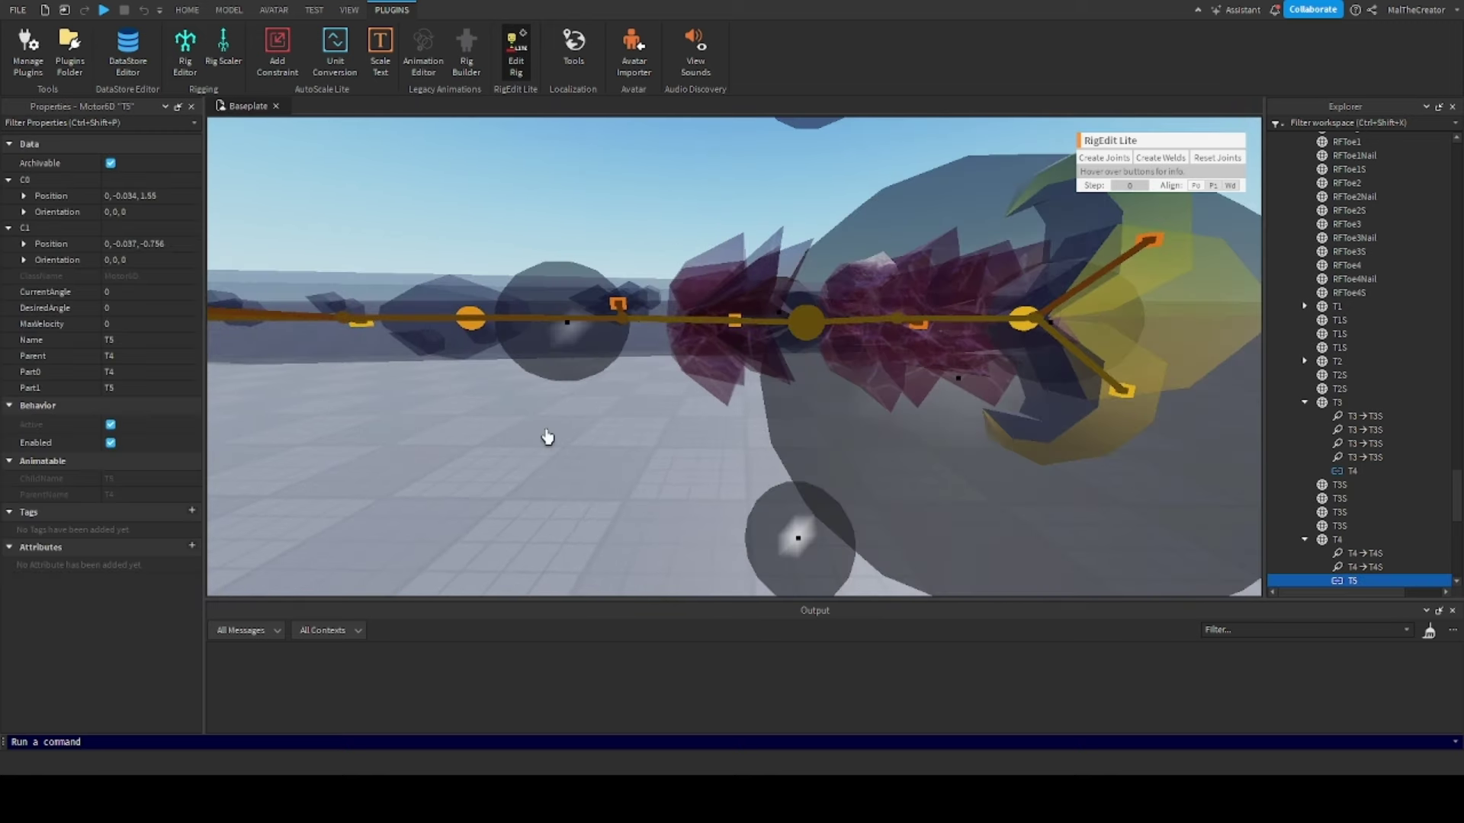
pyautogui.scroll(-2, 548, 437)
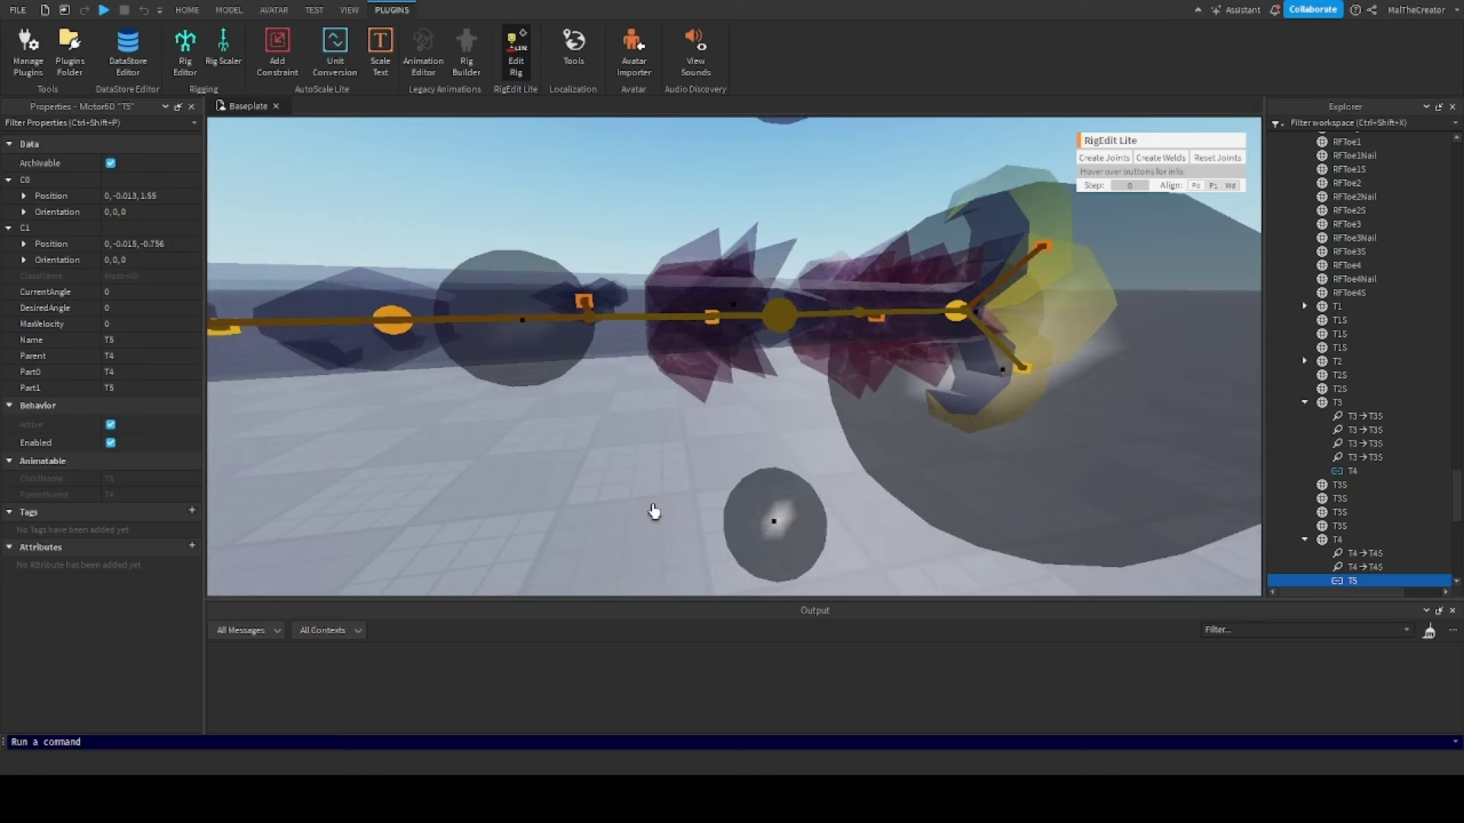
pyautogui.click(622, 501)
pyautogui.moveTo(622, 502); pyautogui.dragTo(702, 461, button='right')
pyautogui.scroll(-6, 622, 502)
pyautogui.scroll(2, 703, 460)
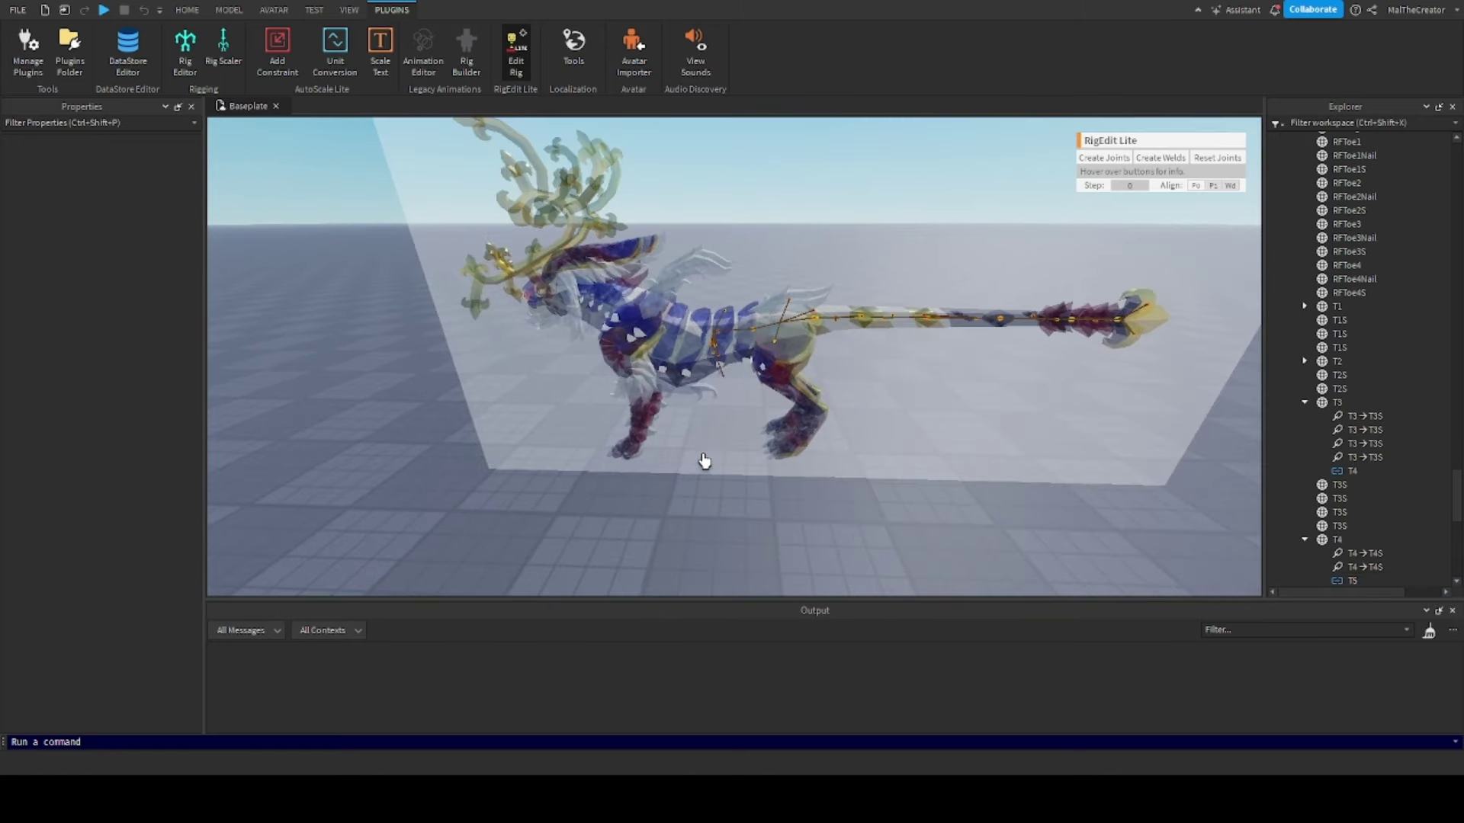
pyautogui.scroll(3, 703, 450)
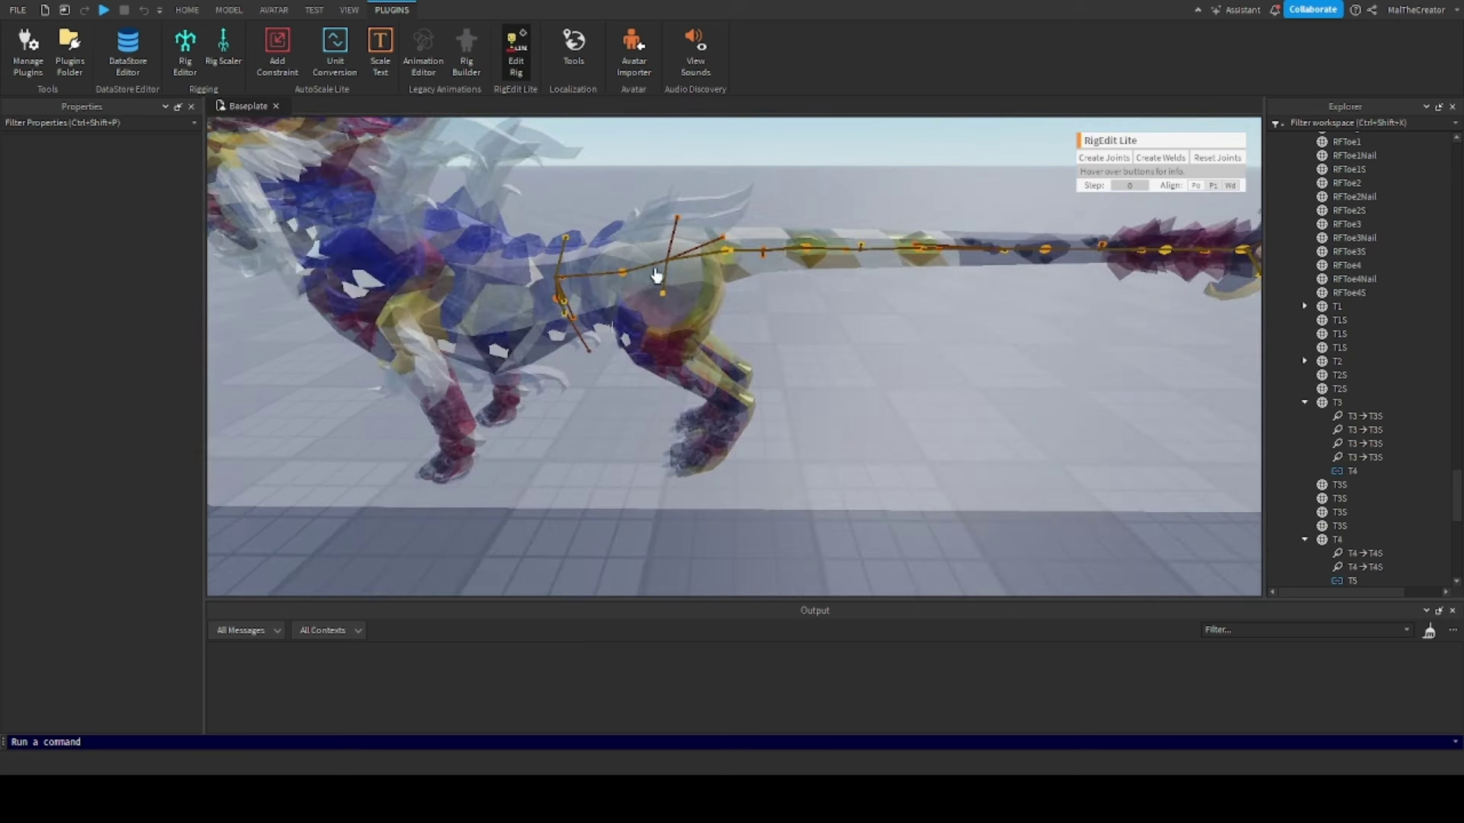
pyautogui.moveTo(714, 481); pyautogui.dragTo(676, 455, button='right')
pyautogui.scroll(3, 676, 455)
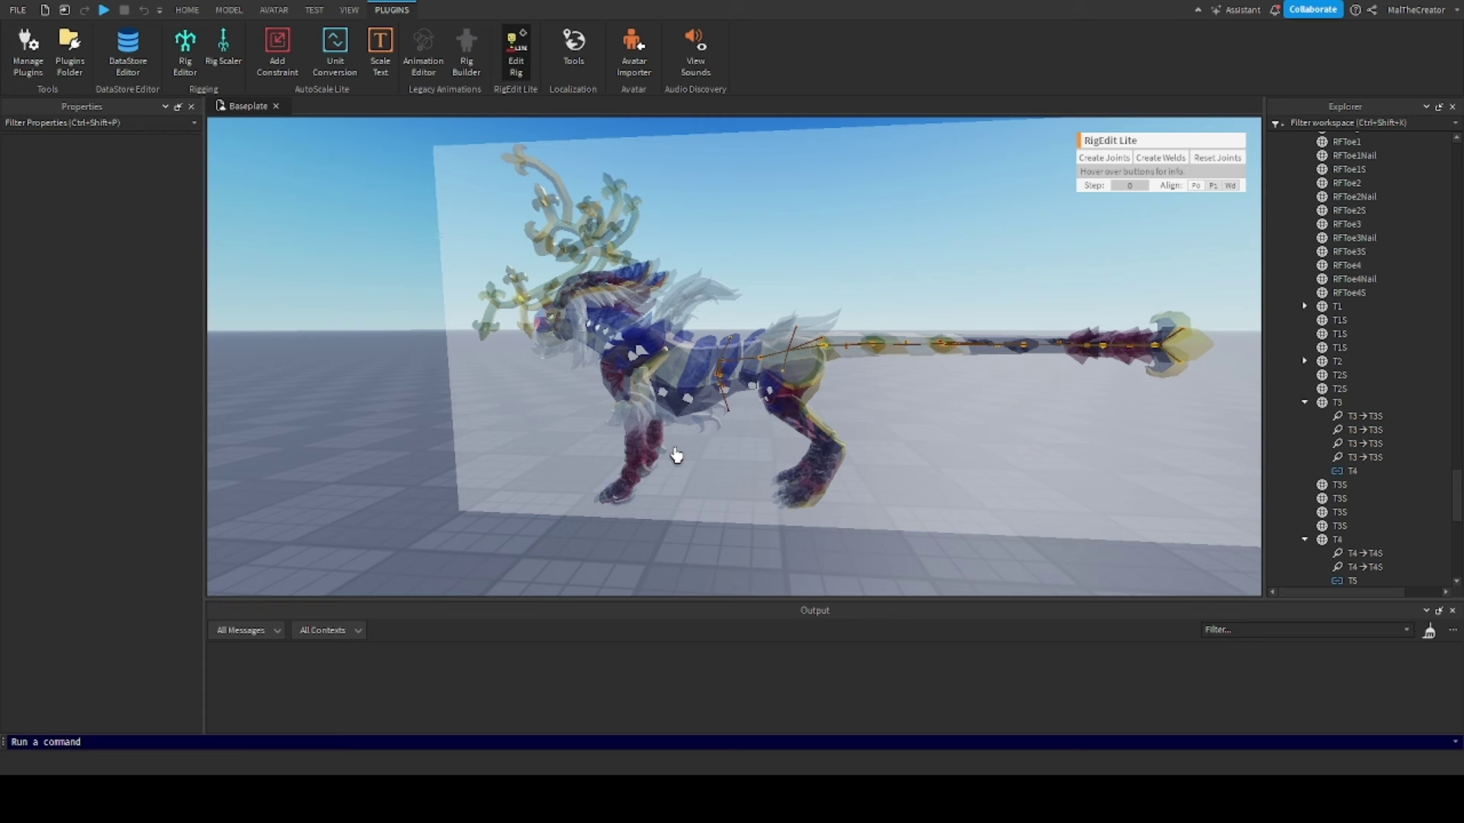
pyautogui.moveTo(719, 425); pyautogui.dragTo(719, 425, button='right')
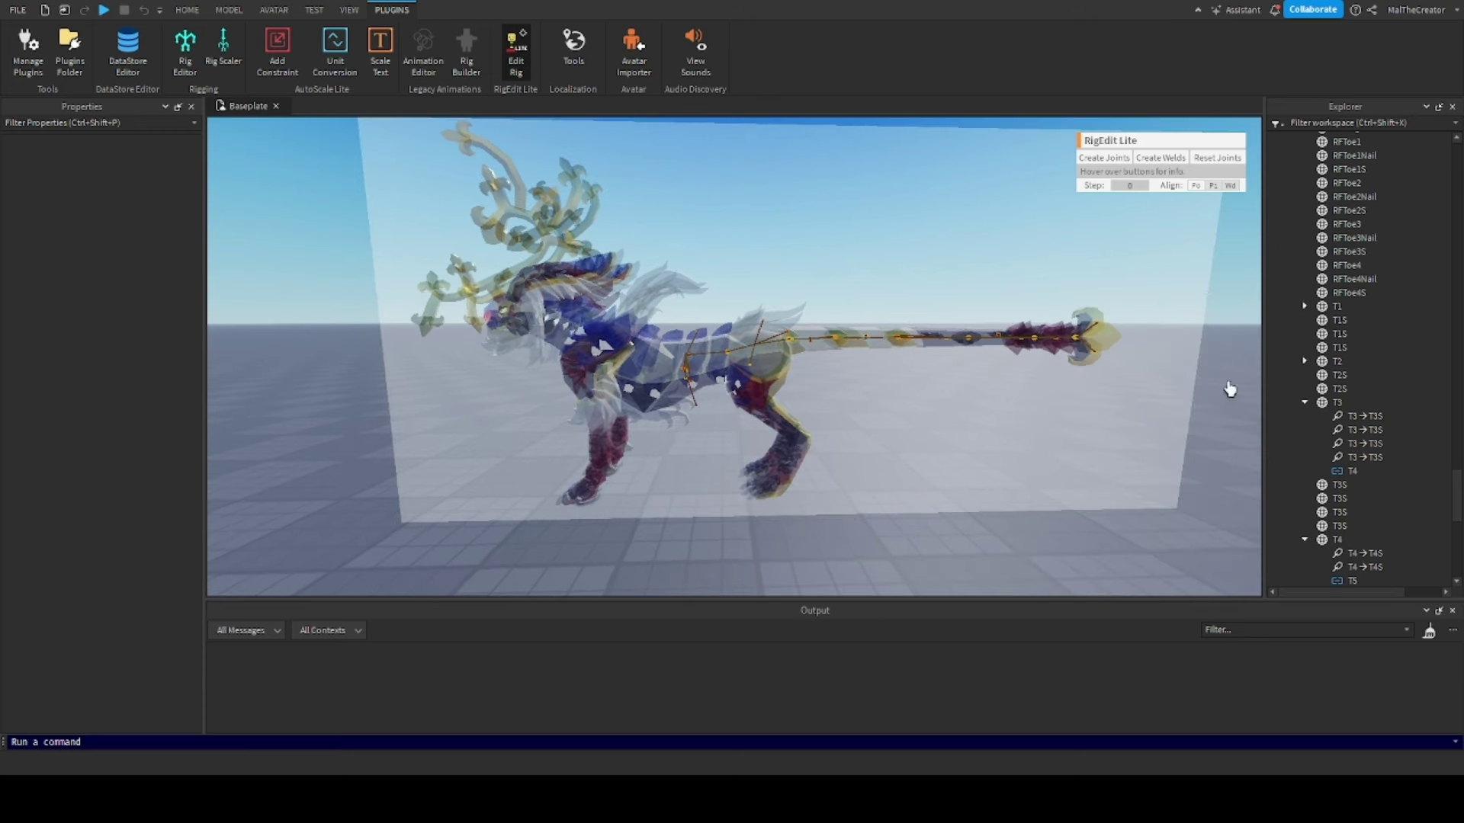
# Collapse the expanded tail parts T3, T4 and T6 in the model hierarchy
pyautogui.click(1305, 402)
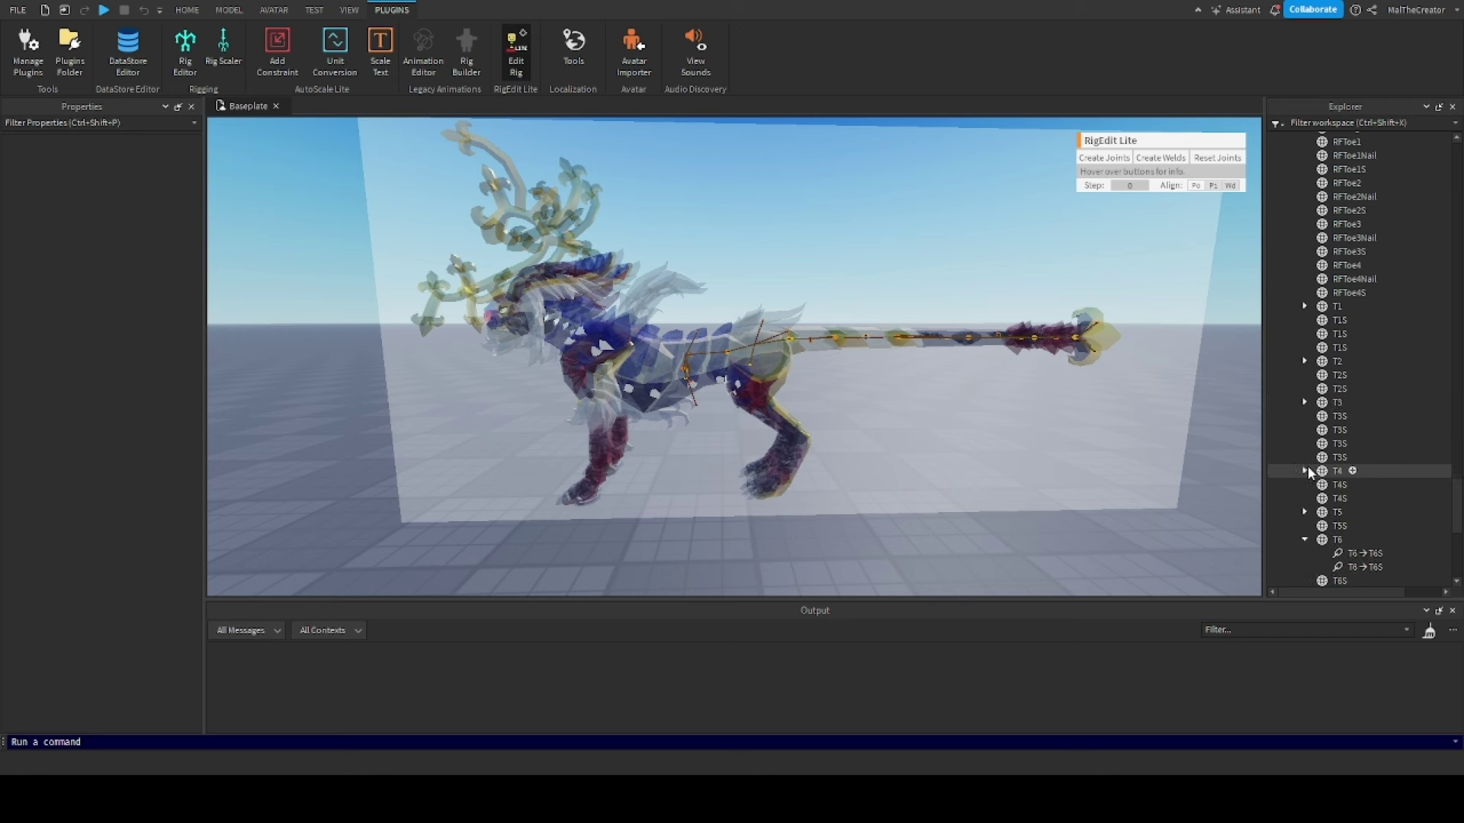
pyautogui.scroll(-5, 1352, 422)
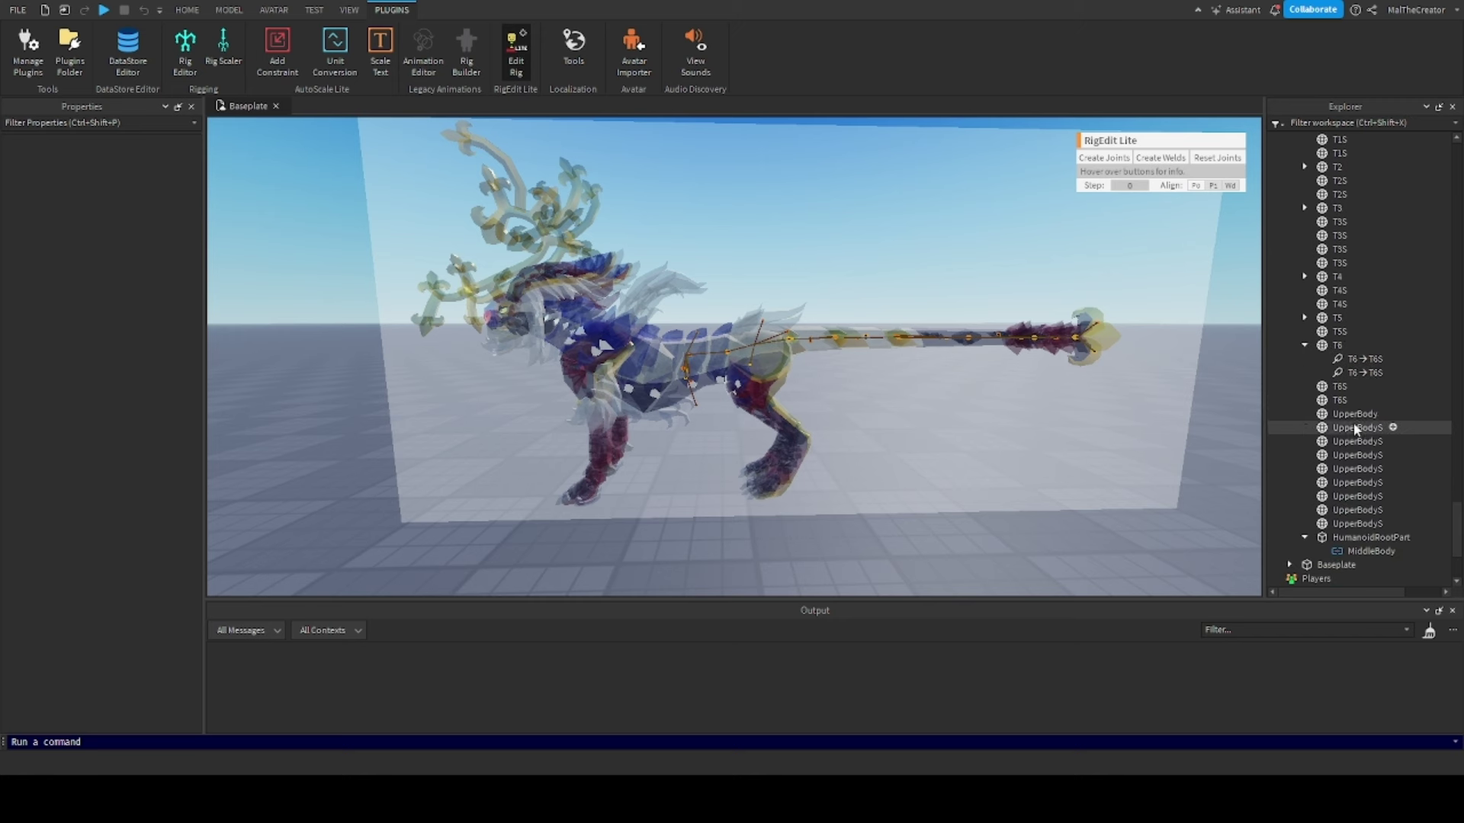
pyautogui.click(1305, 345)
# Create a joint from MiddleBody to UpperBody
pyautogui.scroll(15, 1333, 385)
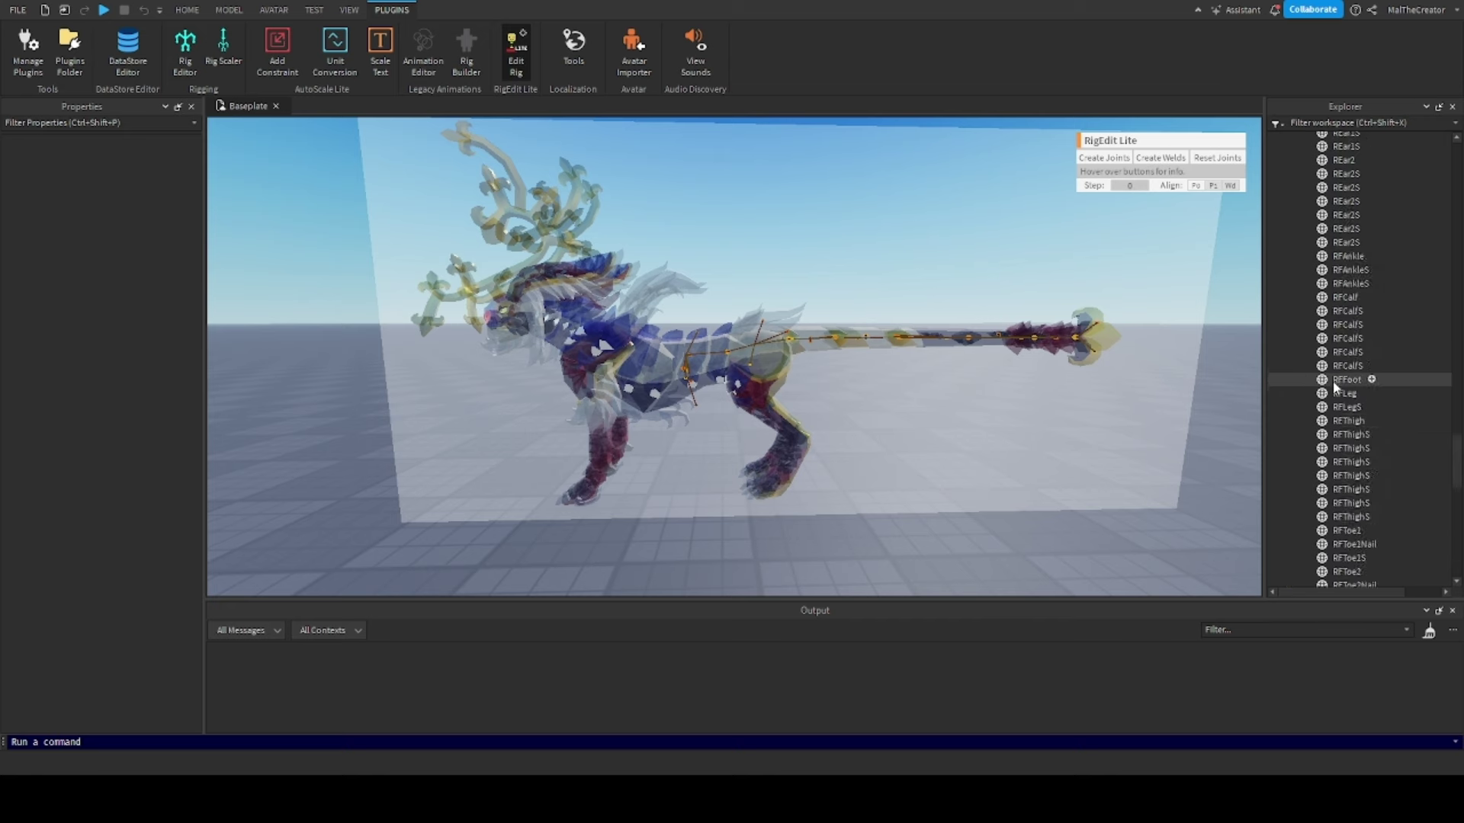
pyautogui.scroll(8, 1334, 387)
pyautogui.click(1356, 476)
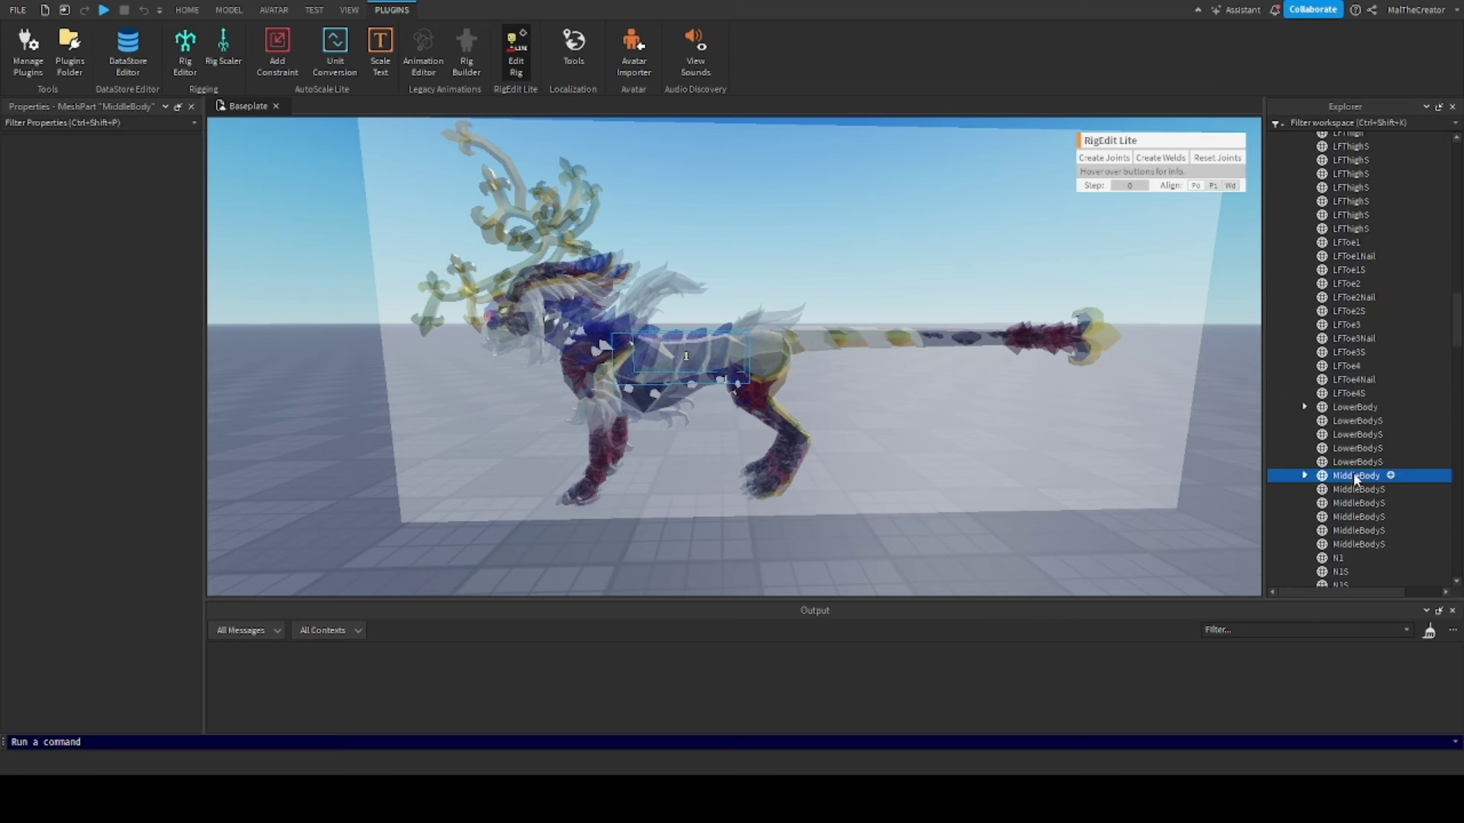
pyautogui.press('f')
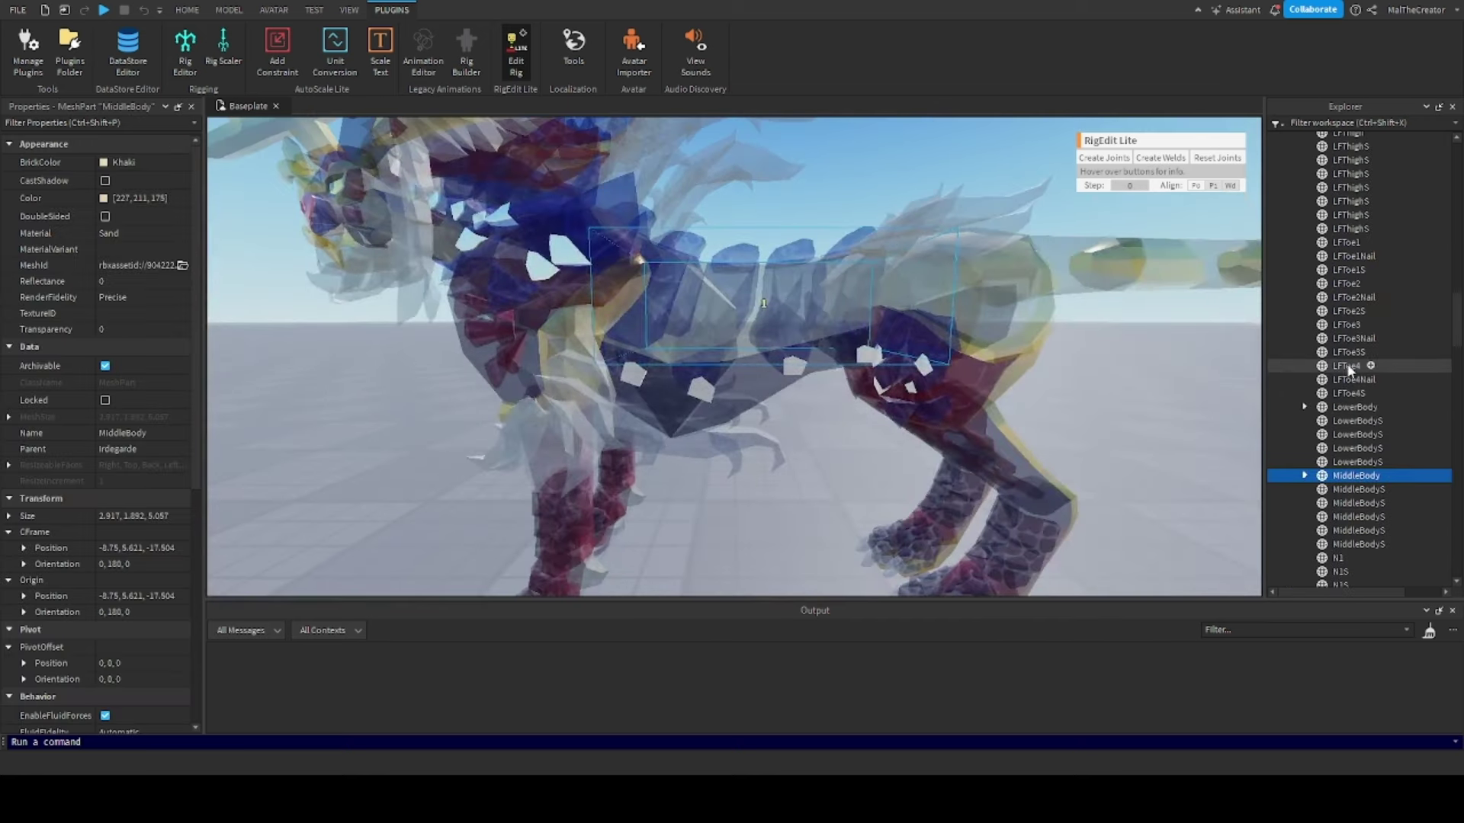
pyautogui.scroll(-20, 1347, 369)
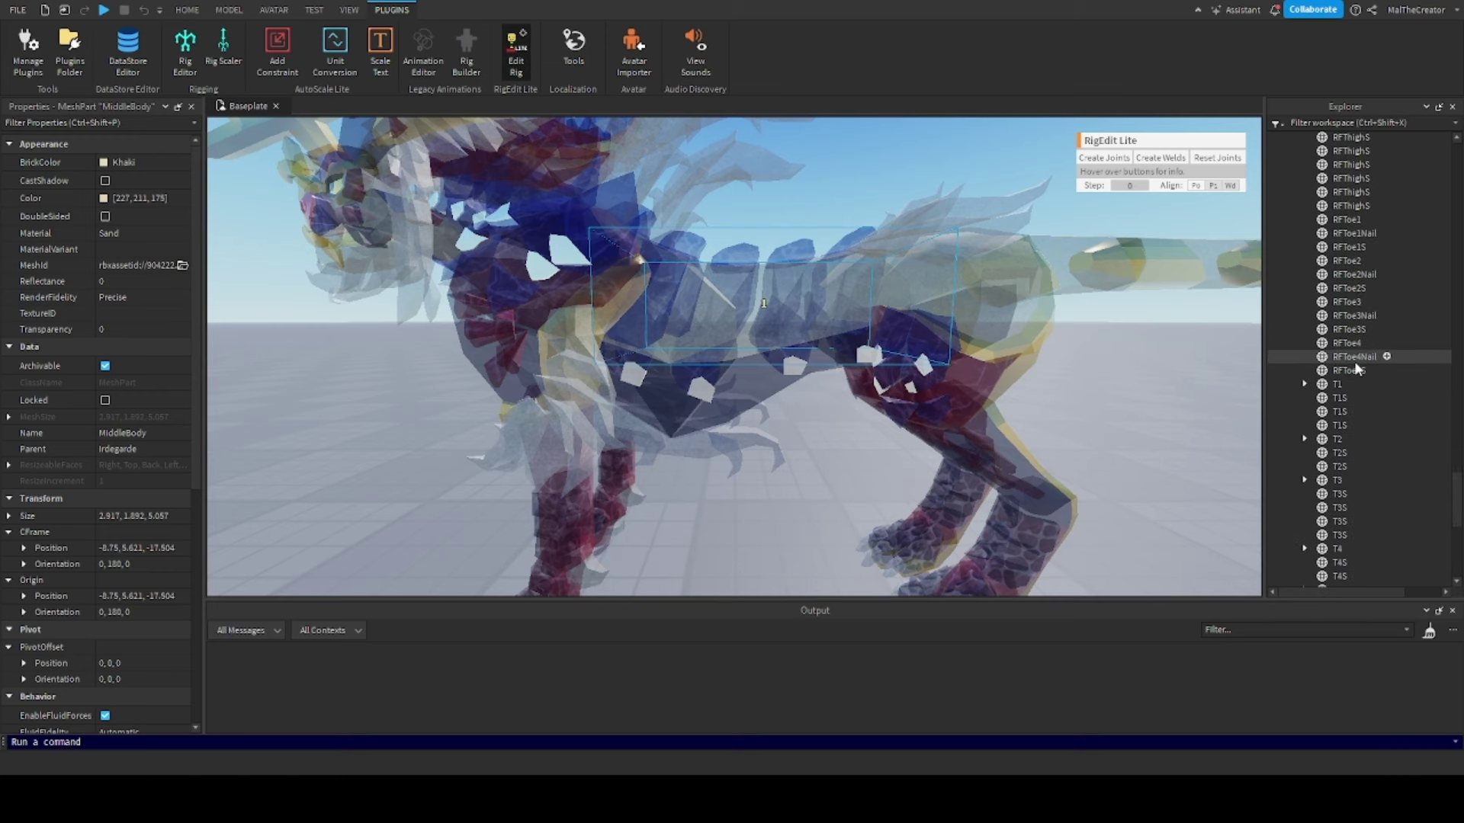
pyautogui.scroll(-8, 1356, 369)
pyautogui.keyDown('ctrl'); pyautogui.click(1354, 308); pyautogui.keyUp('ctrl')
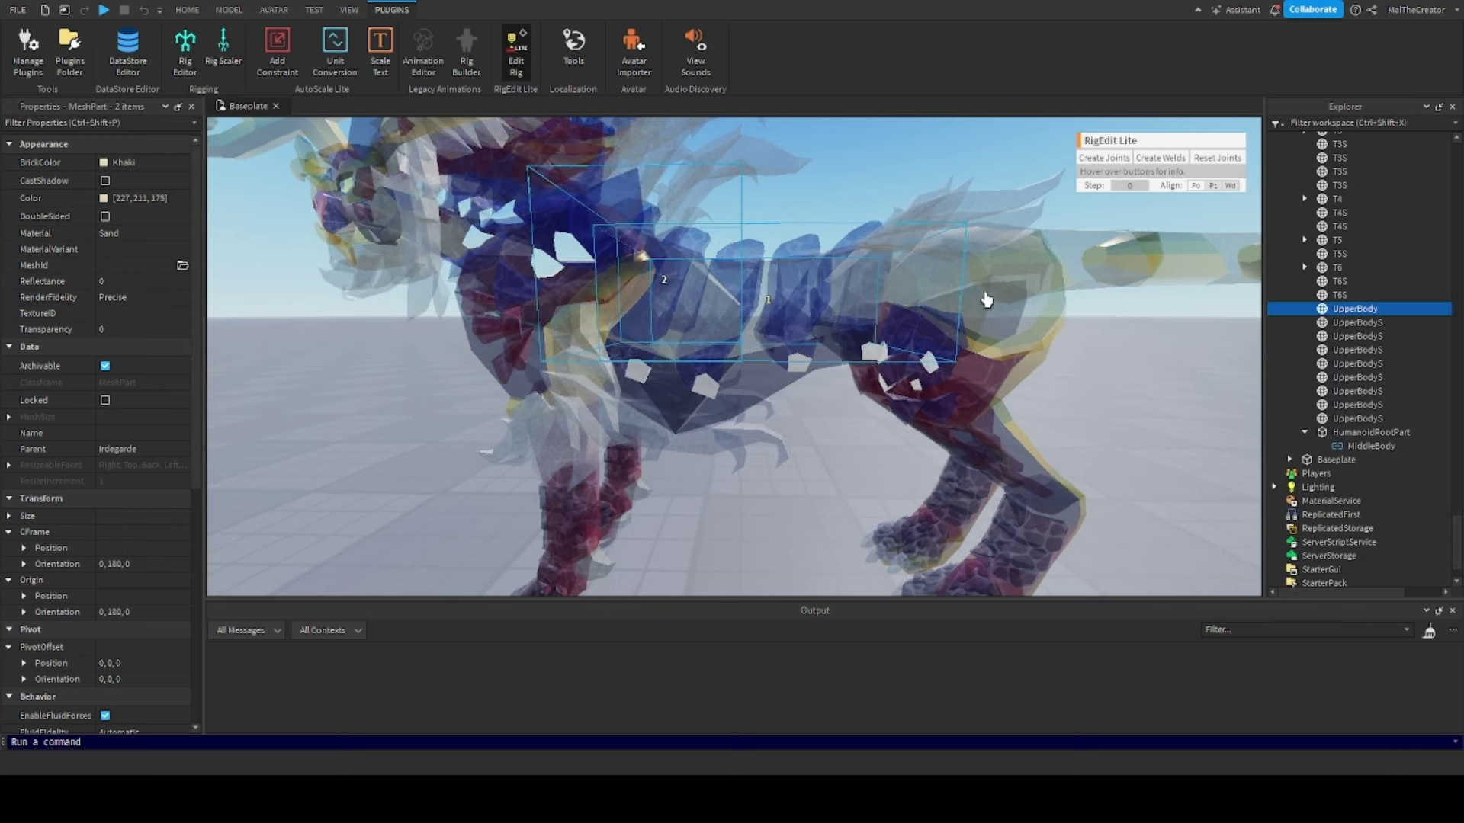
pyautogui.click(1103, 166)
# Move the UpperBody joint down and slightly back to a C0 position of about 0, -0.615, -1.686, and deselect it
pyautogui.scroll(-3, 1044, 346)
pyautogui.scroll(4, 1044, 346)
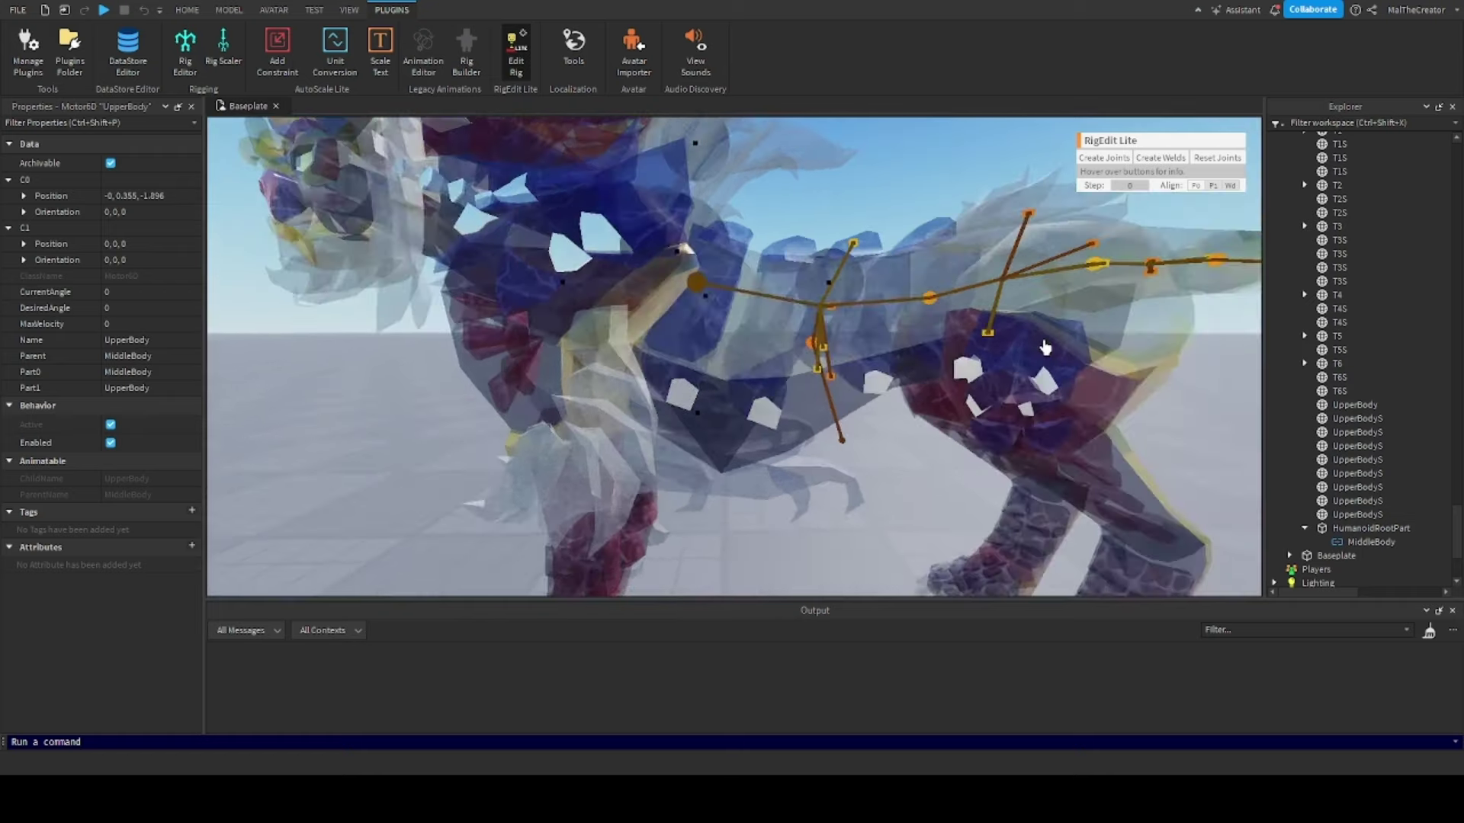
pyautogui.moveTo(1043, 346); pyautogui.dragTo(858, 271, button='right')
pyautogui.moveTo(858, 271); pyautogui.dragTo(753, 463)
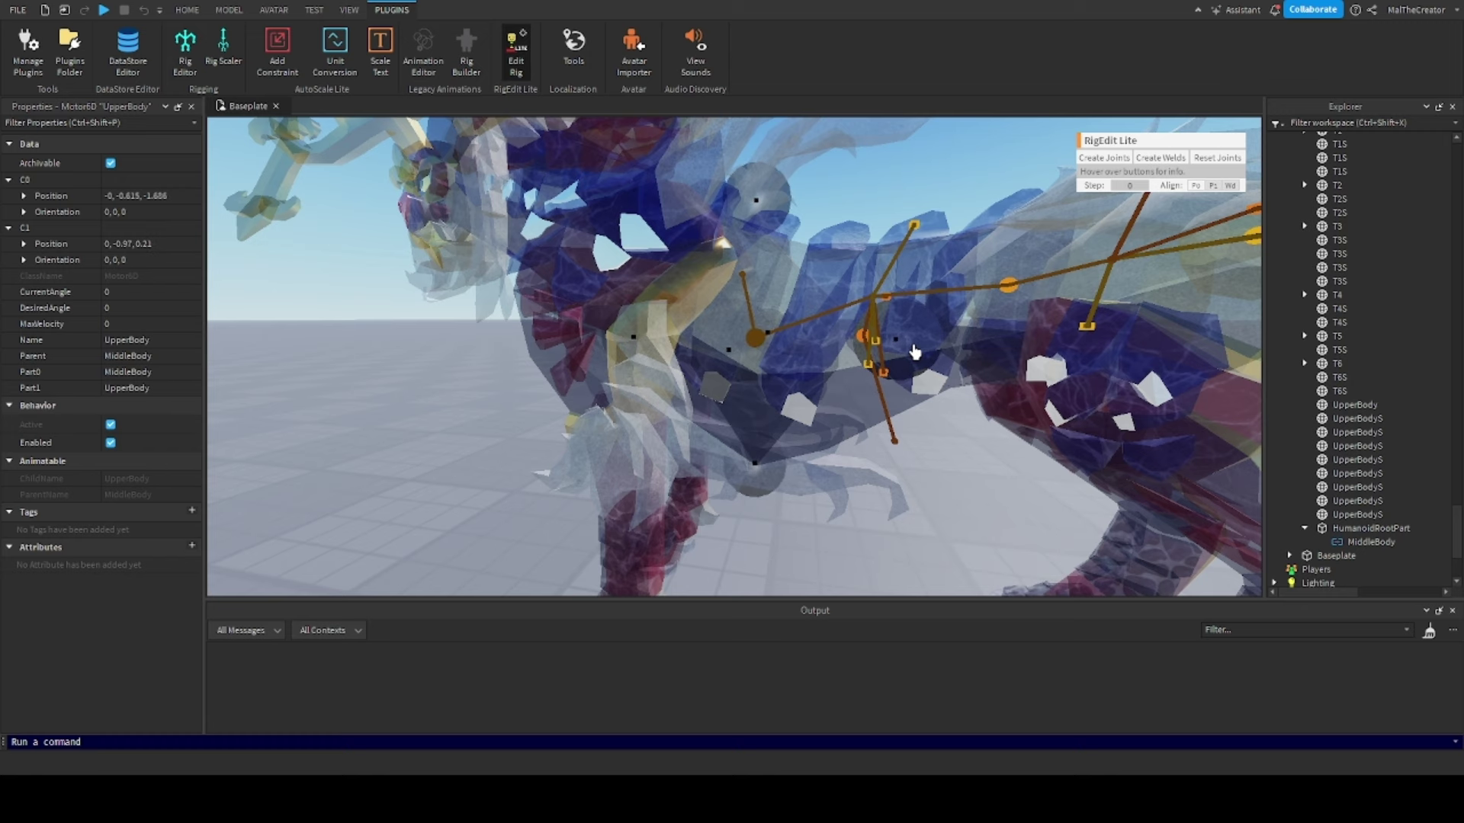
pyautogui.click(915, 486)
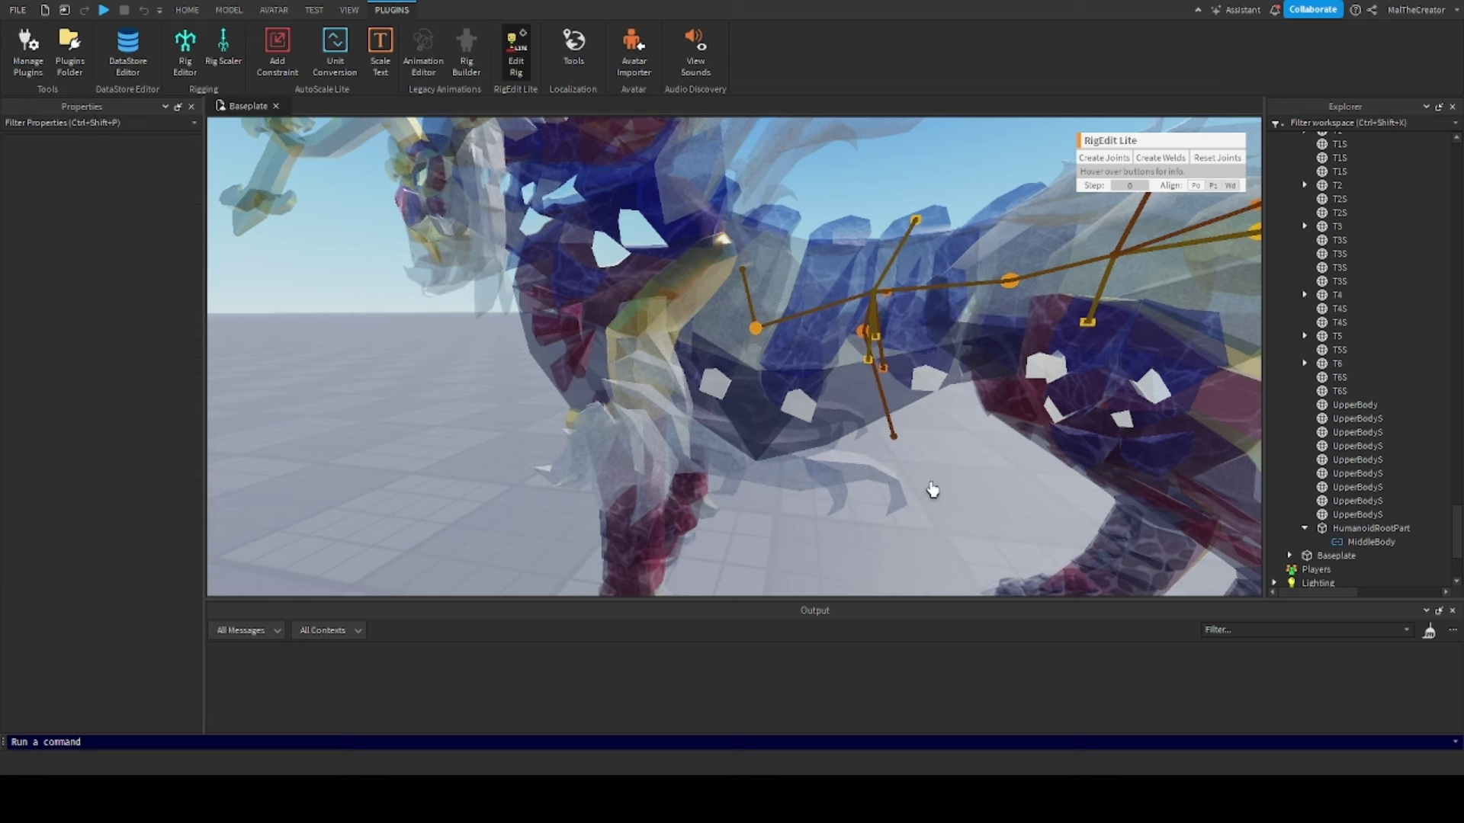
# Raise the MiddleBody joint slightly within the torso, and deselect it
pyautogui.press('d')
pyautogui.click(708, 340)
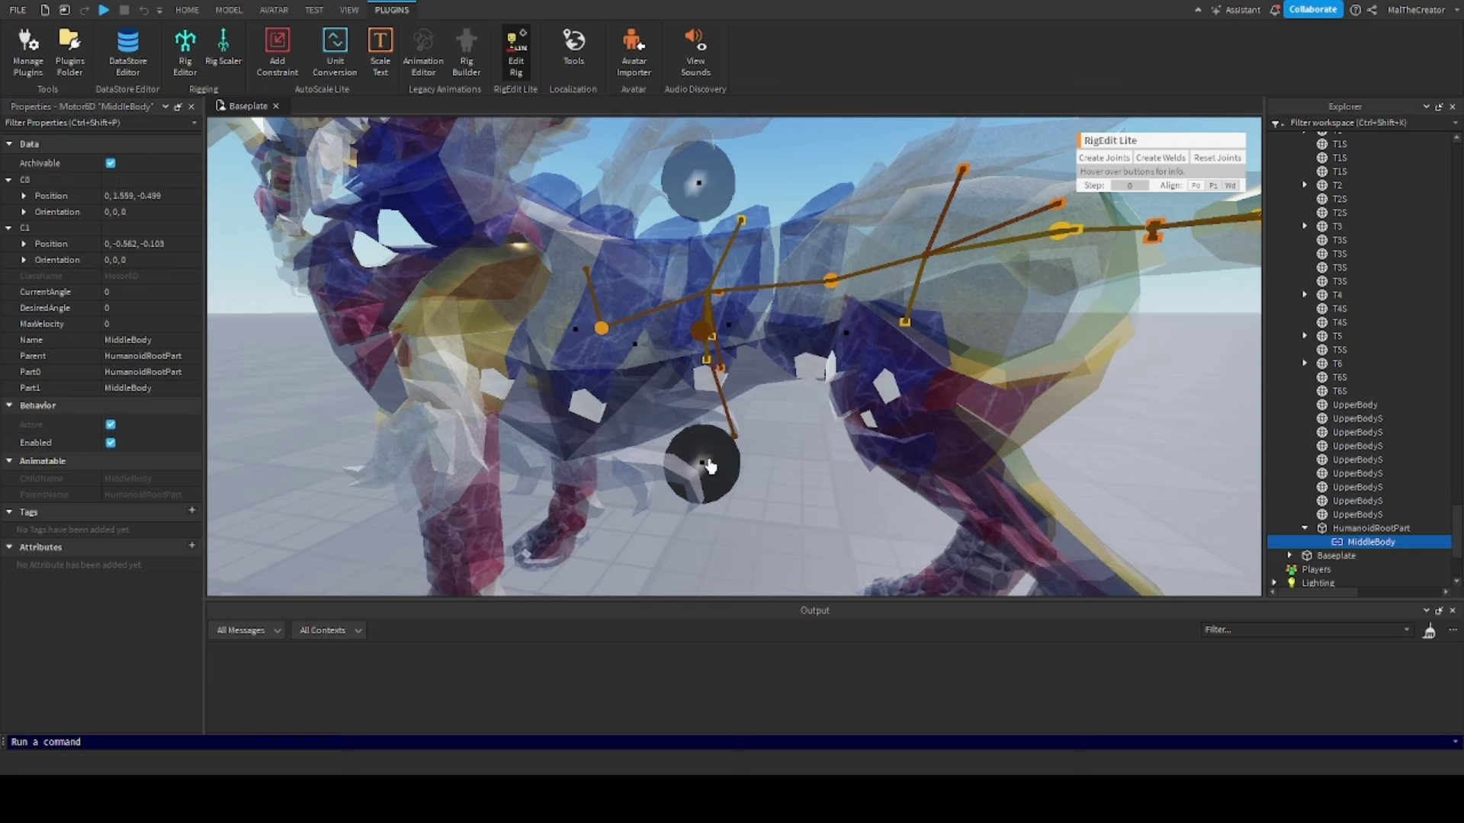
pyautogui.click(798, 462)
pyautogui.moveTo(797, 462); pyautogui.dragTo(797, 462, button='right')
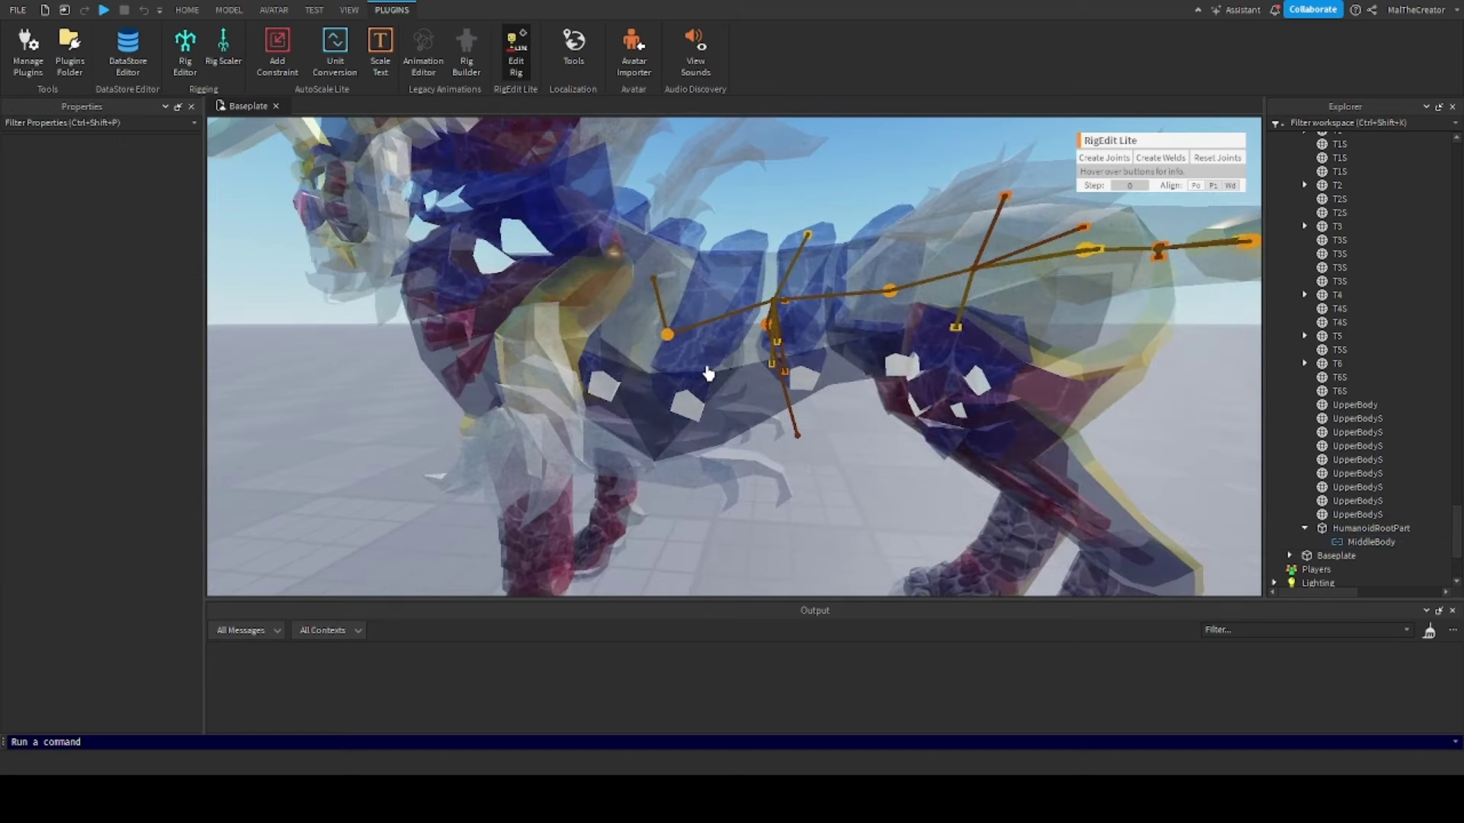
# Weld all the UpperBodyS meshes to UpperBody and collapse the UpperBody entry in the model hierarchy
pyautogui.press('a')
pyautogui.click(1354, 404)
pyautogui.keyDown('shift'); pyautogui.click(1357, 514); pyautogui.keyUp('shift')
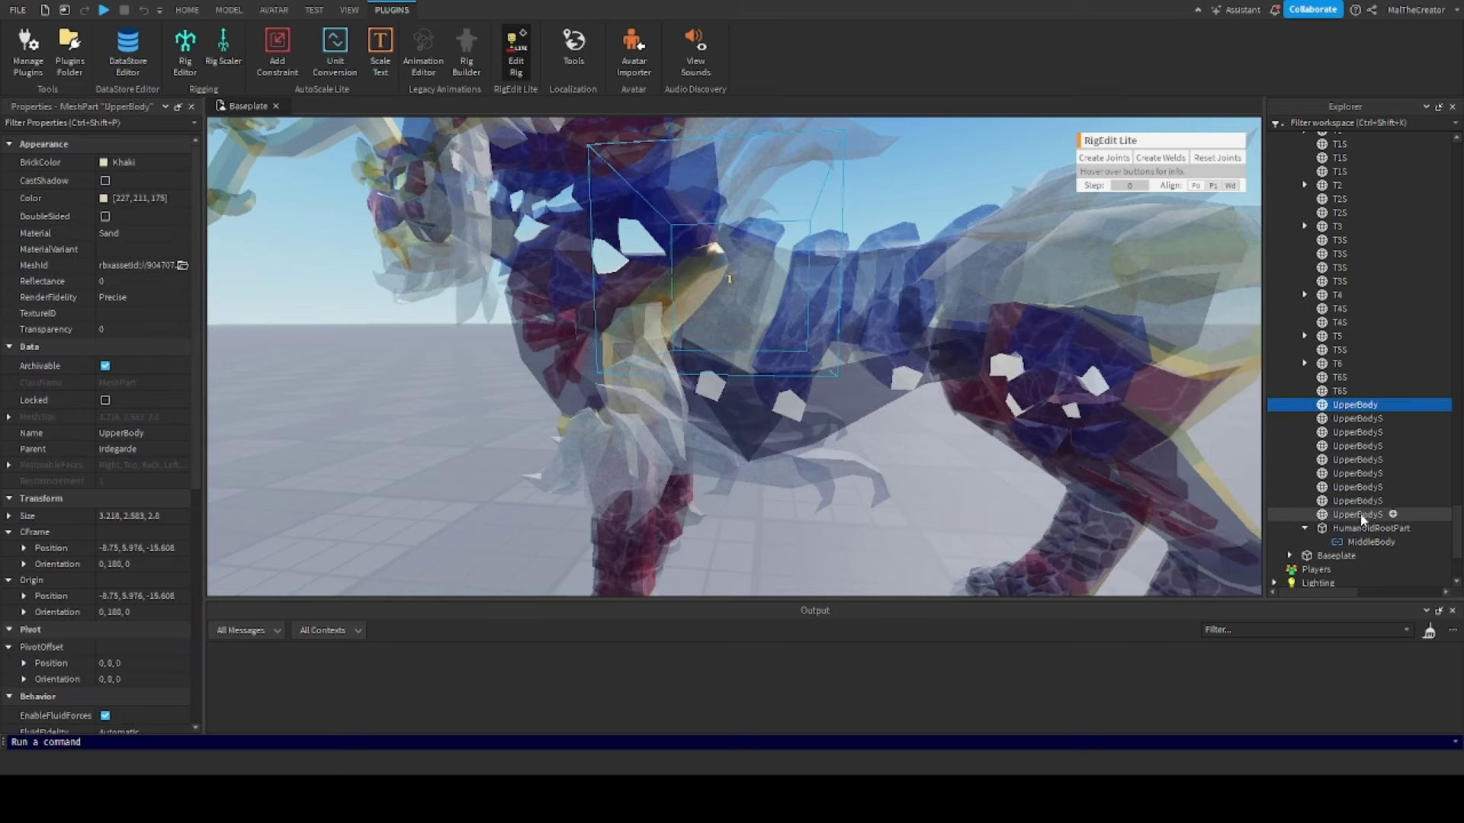
pyautogui.click(1155, 161)
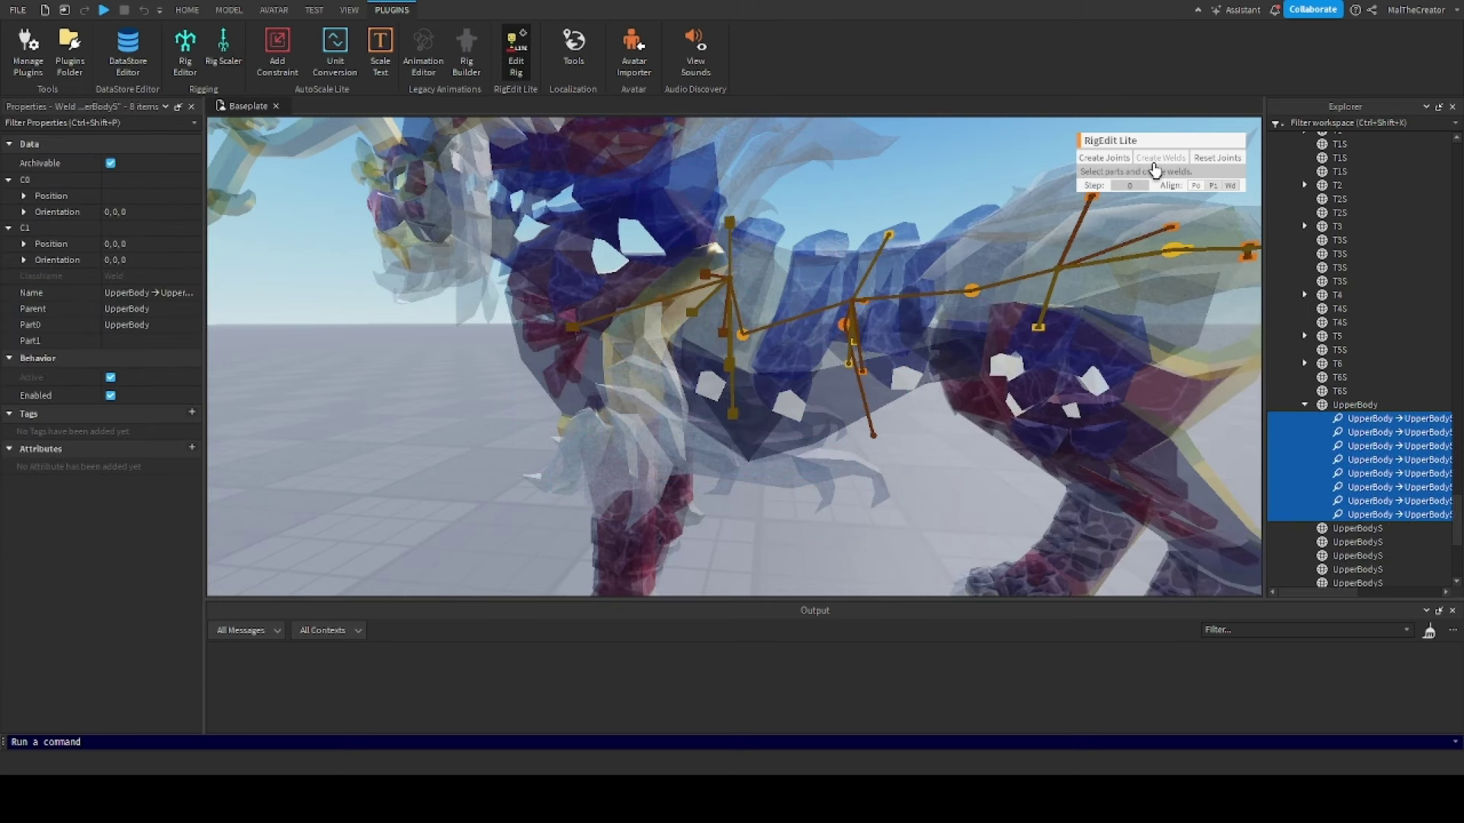
pyautogui.click(1305, 404)
# Create a joint from UpperBody to the first neck segment N1
pyautogui.click(1338, 408)
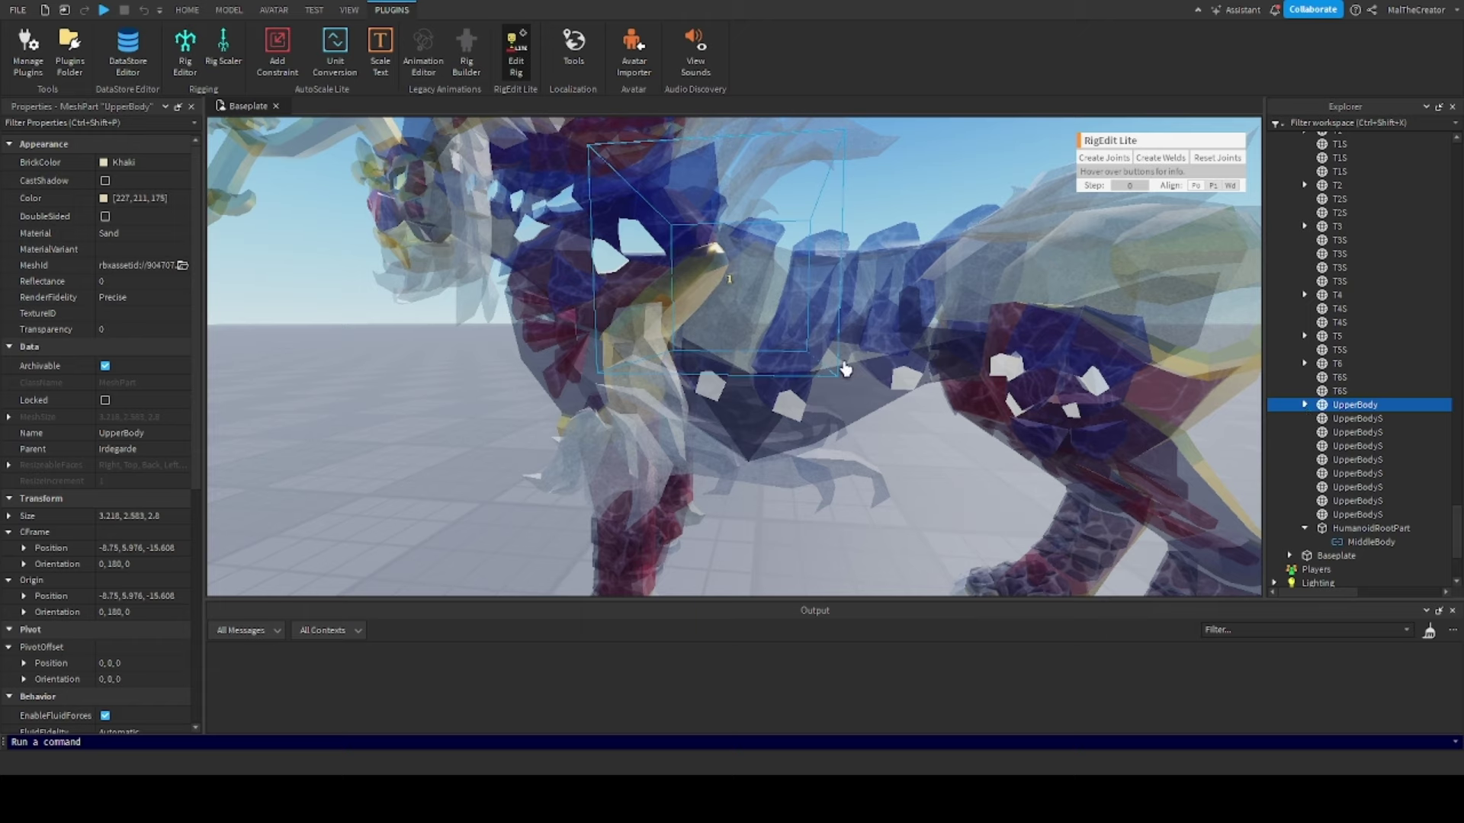
pyautogui.moveTo(844, 369); pyautogui.dragTo(877, 369, button='right')
pyautogui.scroll(15, 1386, 335)
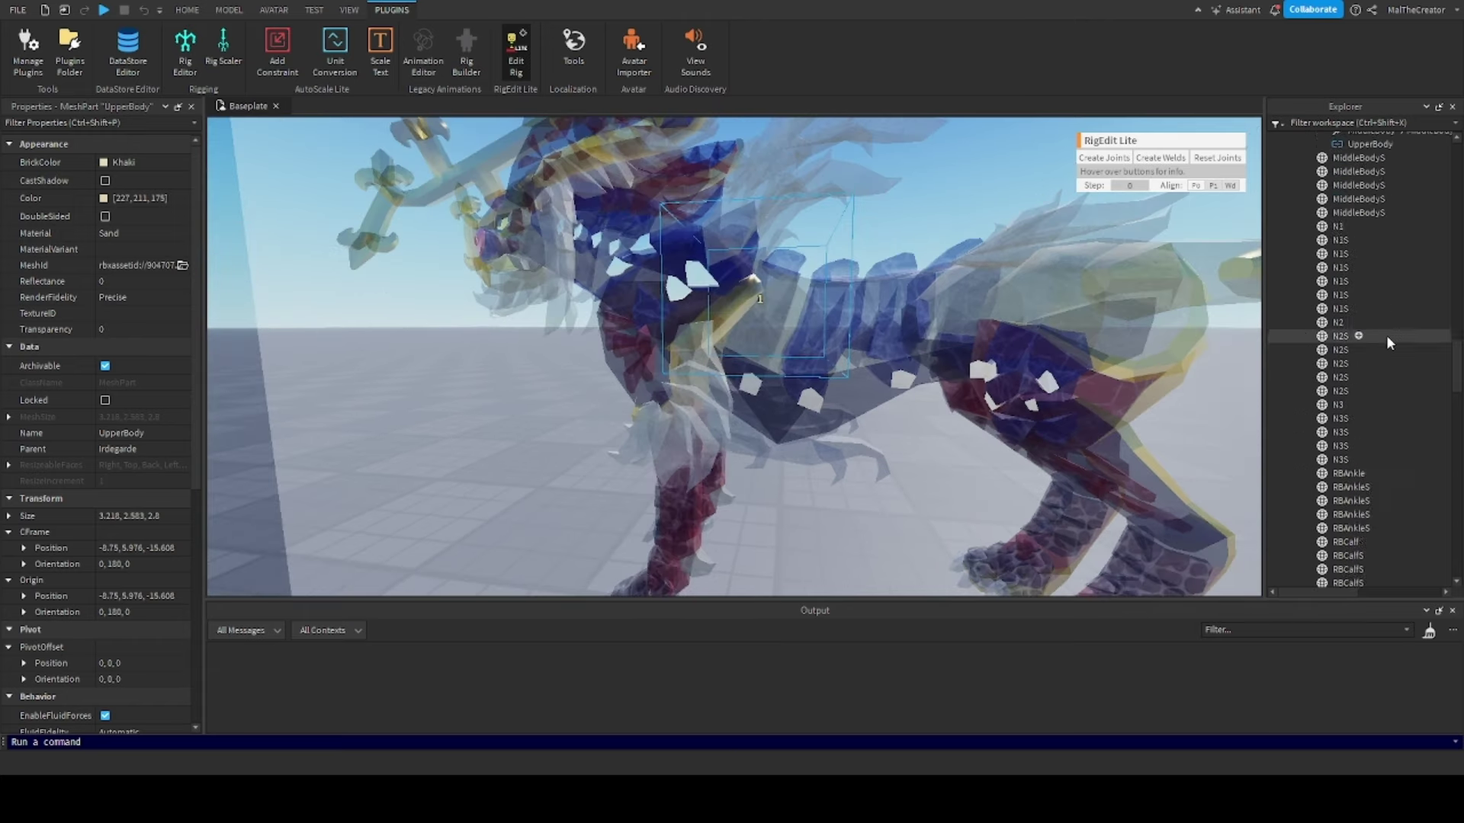
pyautogui.scroll(3, 1386, 335)
pyautogui.keyDown('ctrl'); pyautogui.click(1386, 340); pyautogui.keyUp('ctrl')
pyautogui.press('f')
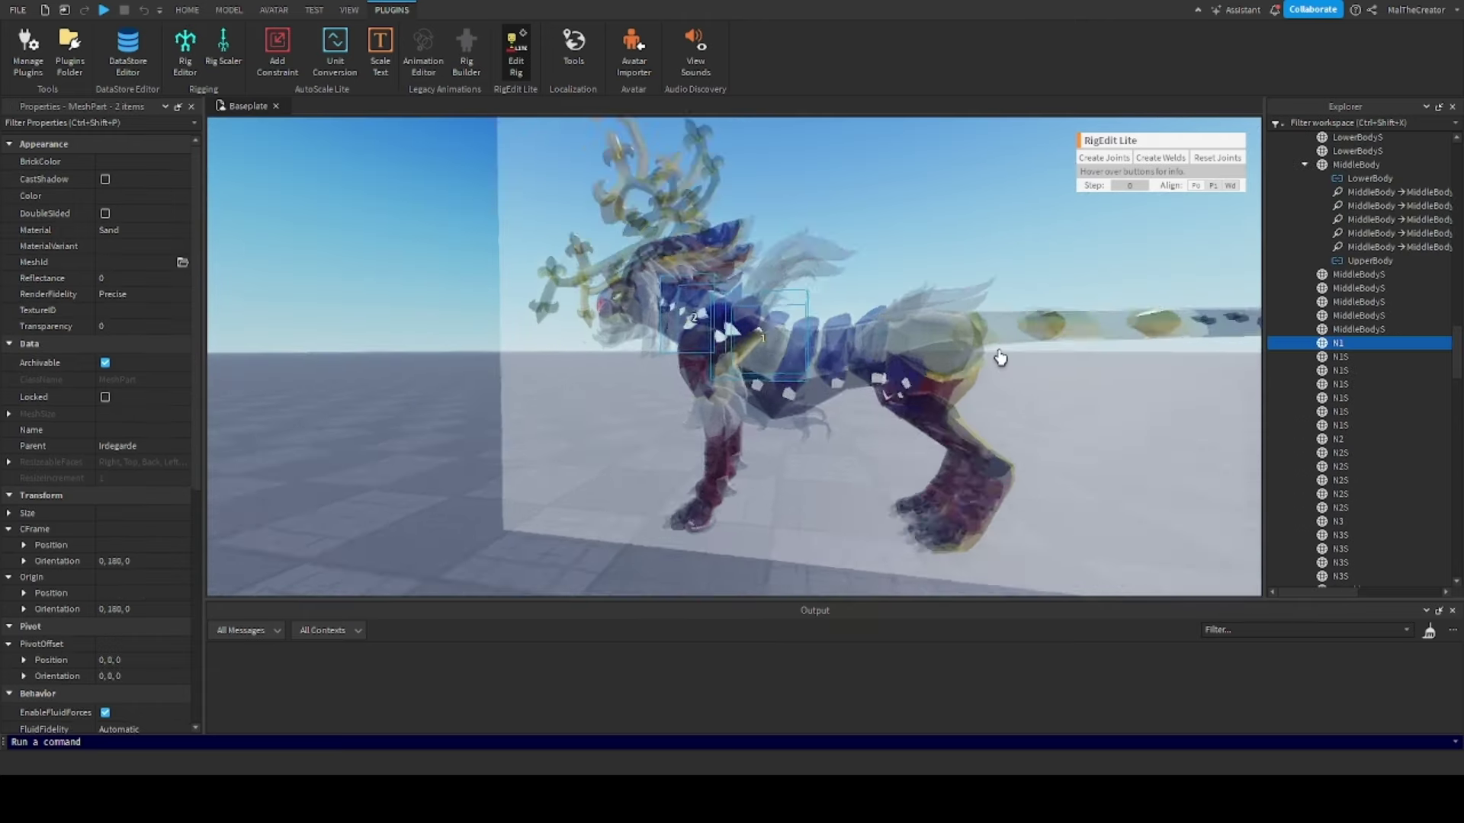
pyautogui.scroll(5, 999, 358)
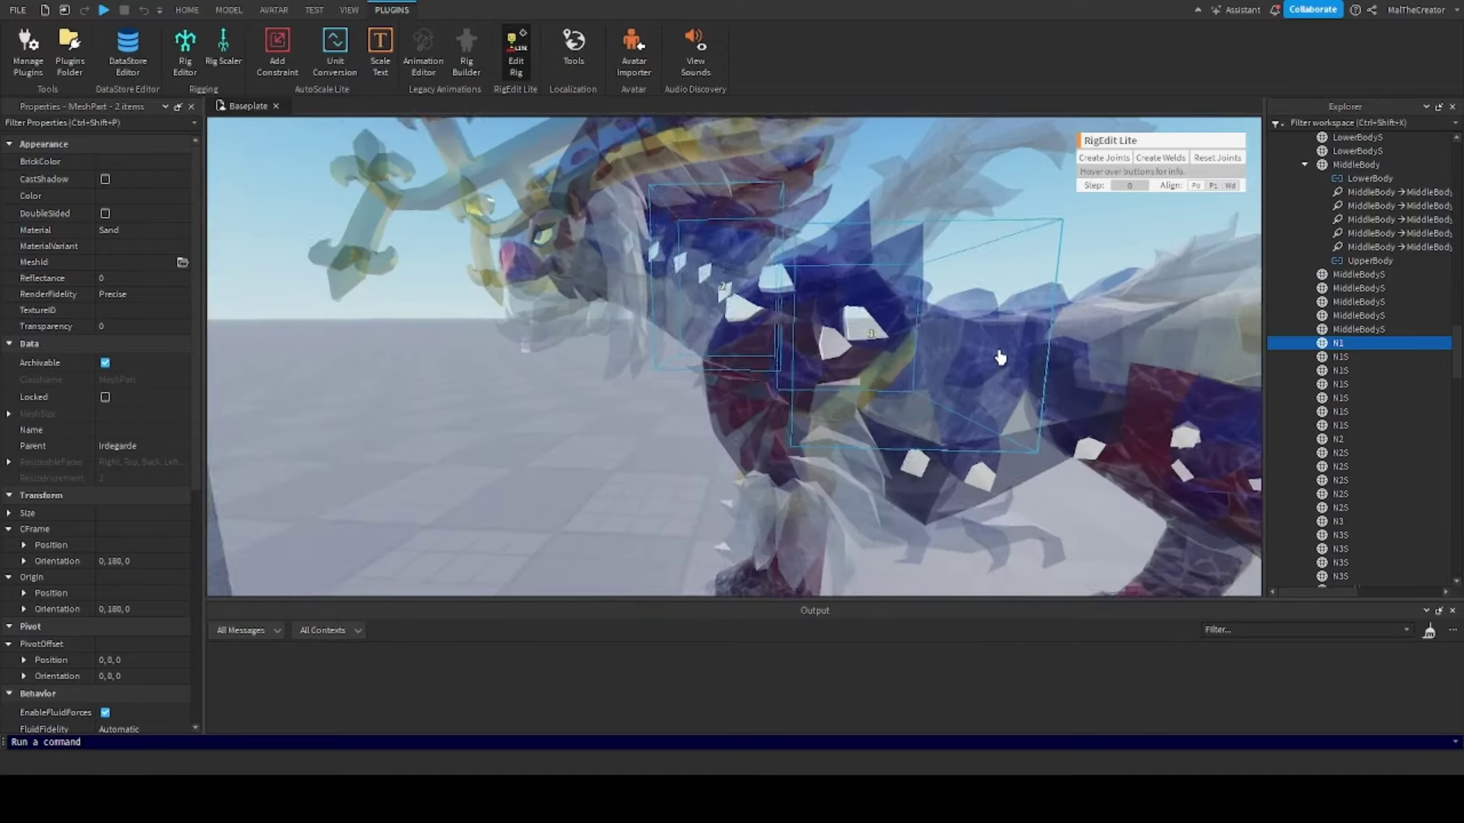
pyautogui.scroll(-5, 999, 358)
pyautogui.scroll(2, 1003, 351)
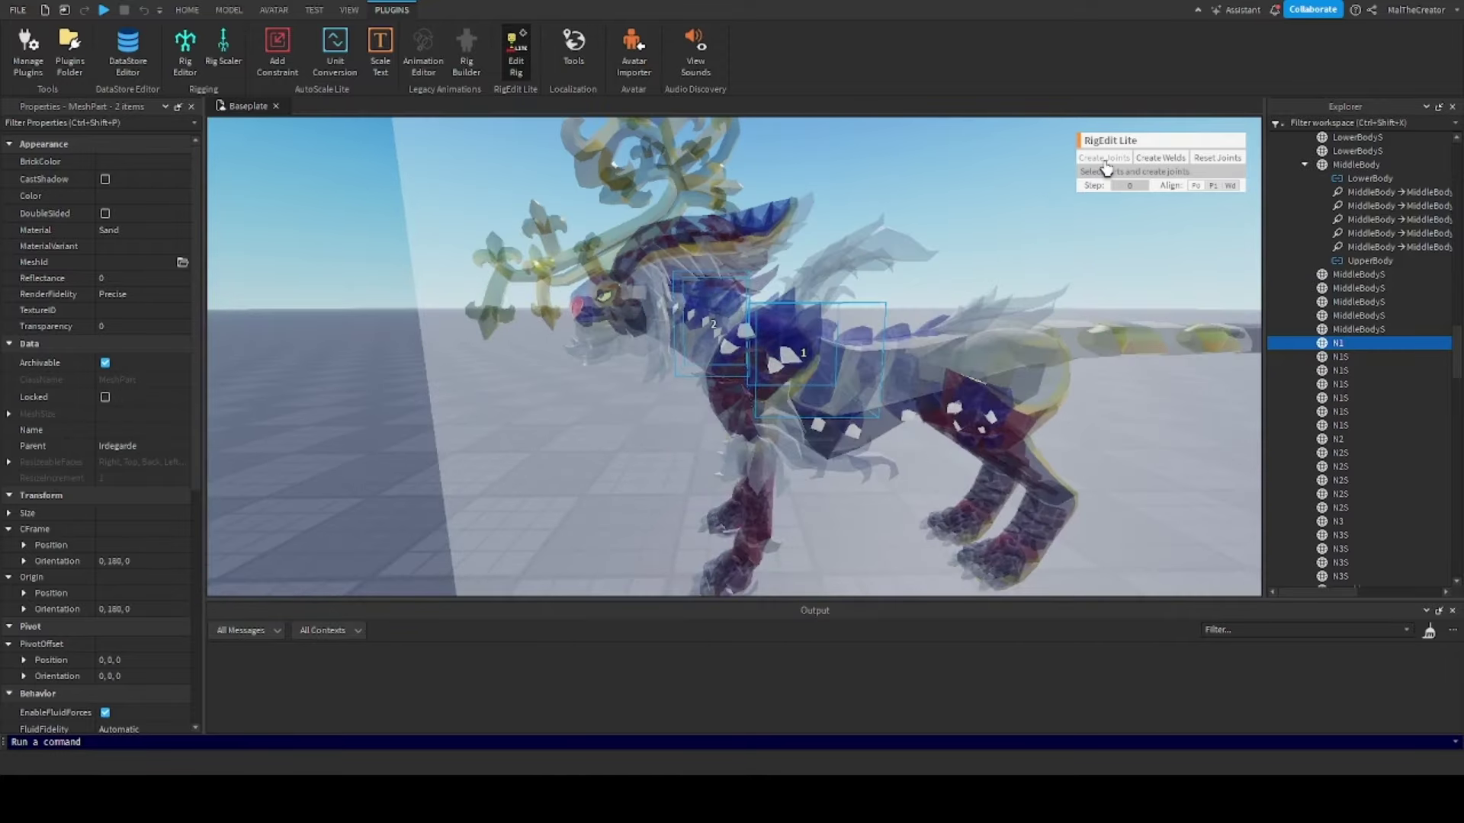
pyautogui.click(1104, 162)
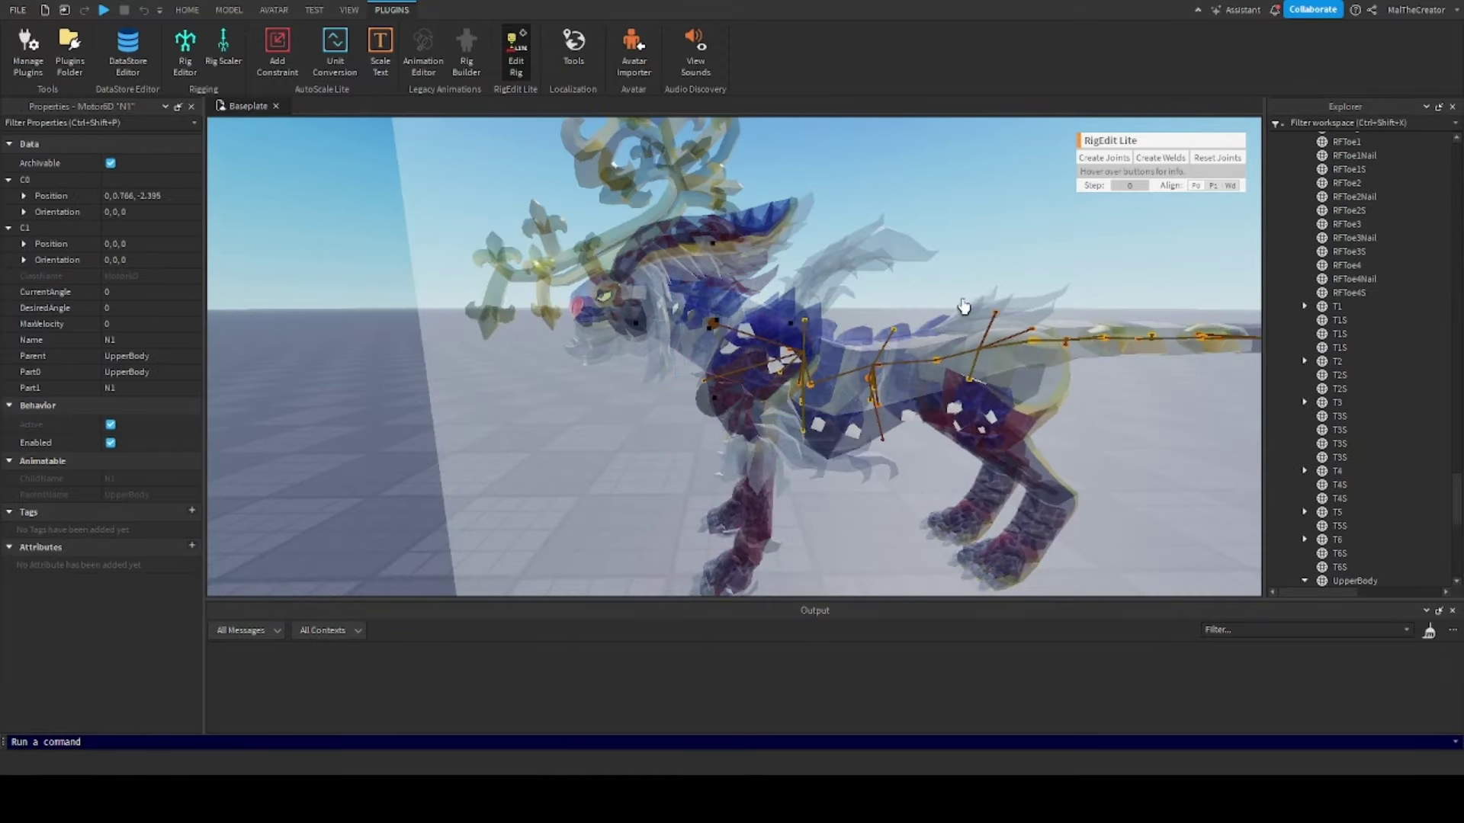
# Move the N1 joint back and down toward the neck base to a C0 position of about 0, 0.583, -1.999
pyautogui.scroll(5, 938, 342)
pyautogui.scroll(-4, 938, 343)
pyautogui.scroll(2, 938, 347)
pyautogui.scroll(2, 938, 347)
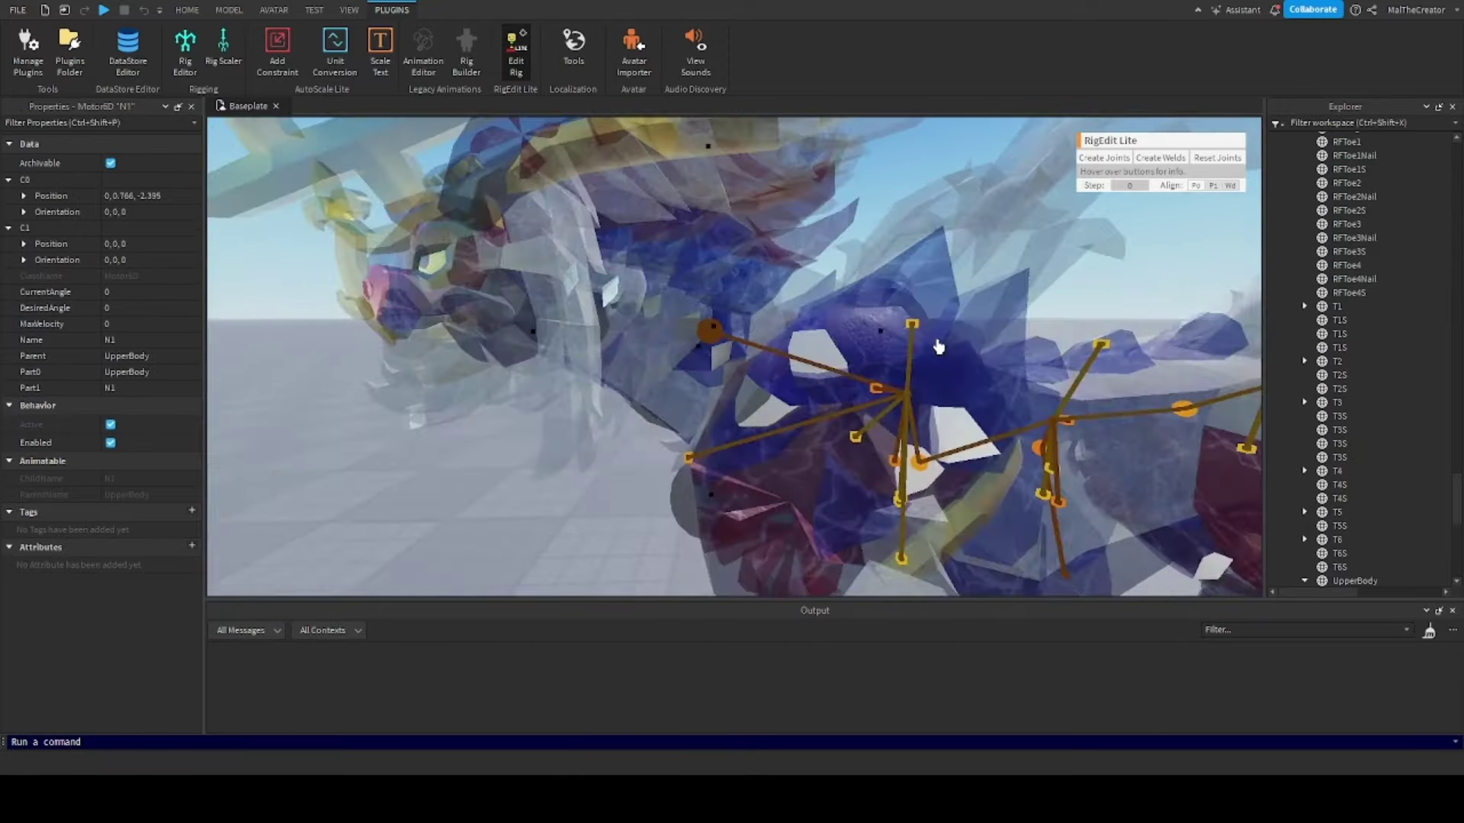
pyautogui.moveTo(751, 301); pyautogui.dragTo(892, 346, button='right')
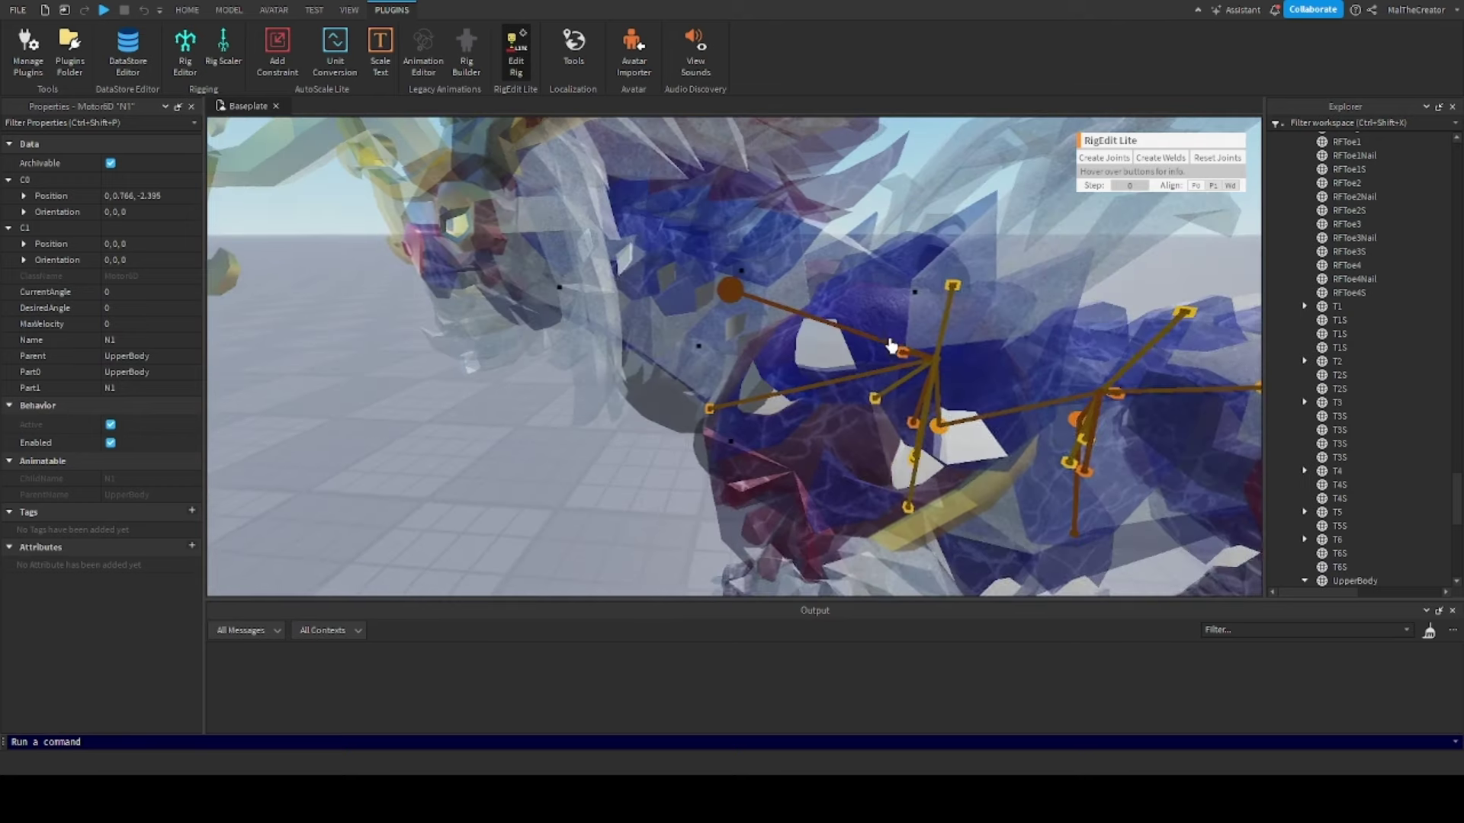
pyautogui.moveTo(909, 293); pyautogui.dragTo(960, 290)
pyautogui.moveTo(960, 290); pyautogui.dragTo(949, 362, button='right')
pyautogui.moveTo(763, 173); pyautogui.dragTo(748, 184)
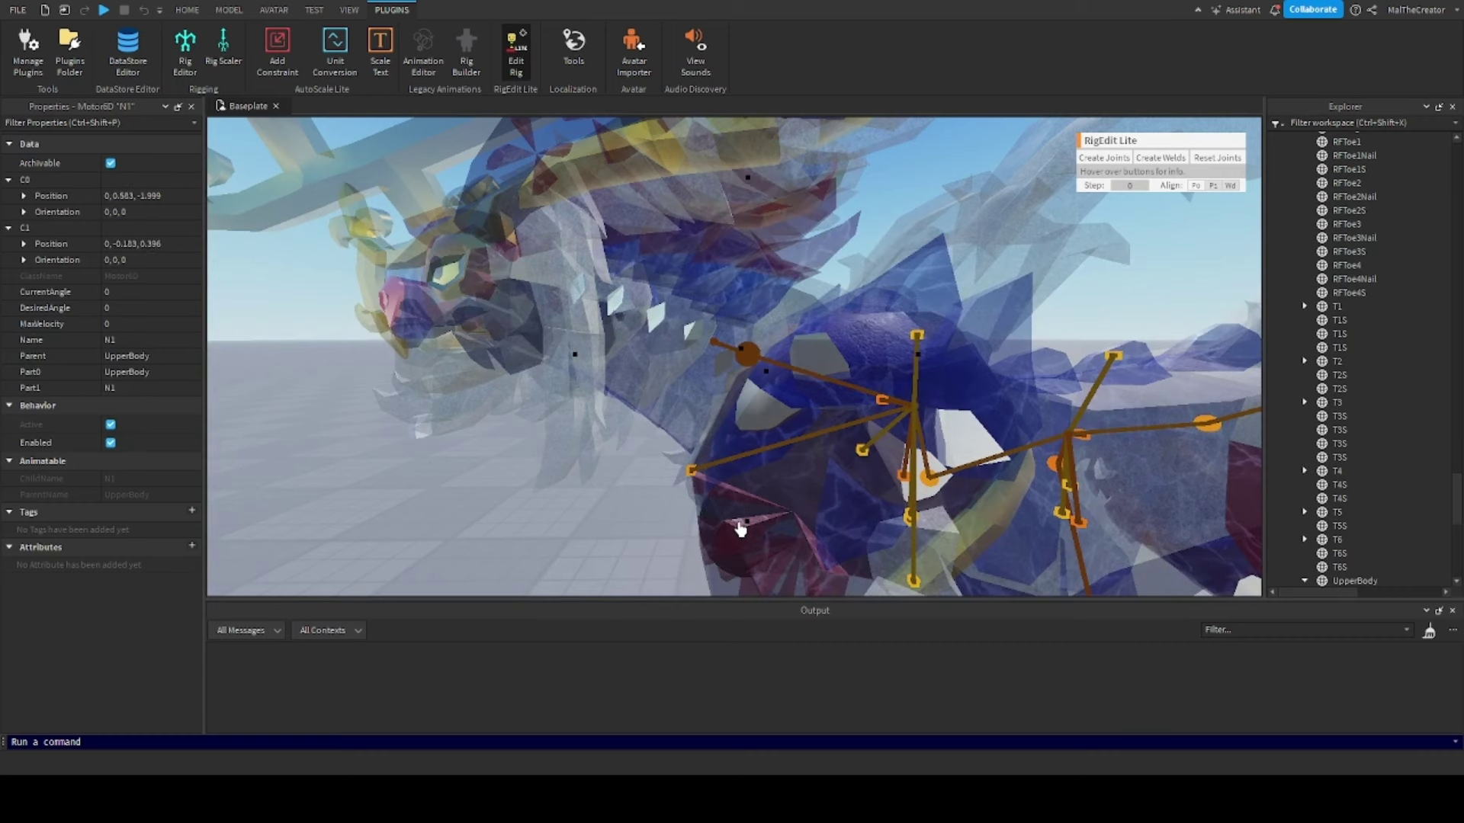
# Fine-tune the N1 joint at the neck base to a C0 position of about 0, 0.559, -2.123
pyautogui.moveTo(944, 363); pyautogui.dragTo(948, 364)
pyautogui.moveTo(943, 447); pyautogui.dragTo(943, 447, button='right')
pyautogui.scroll(-2, 943, 447)
pyautogui.scroll(-3, 943, 447)
pyautogui.scroll(3, 943, 447)
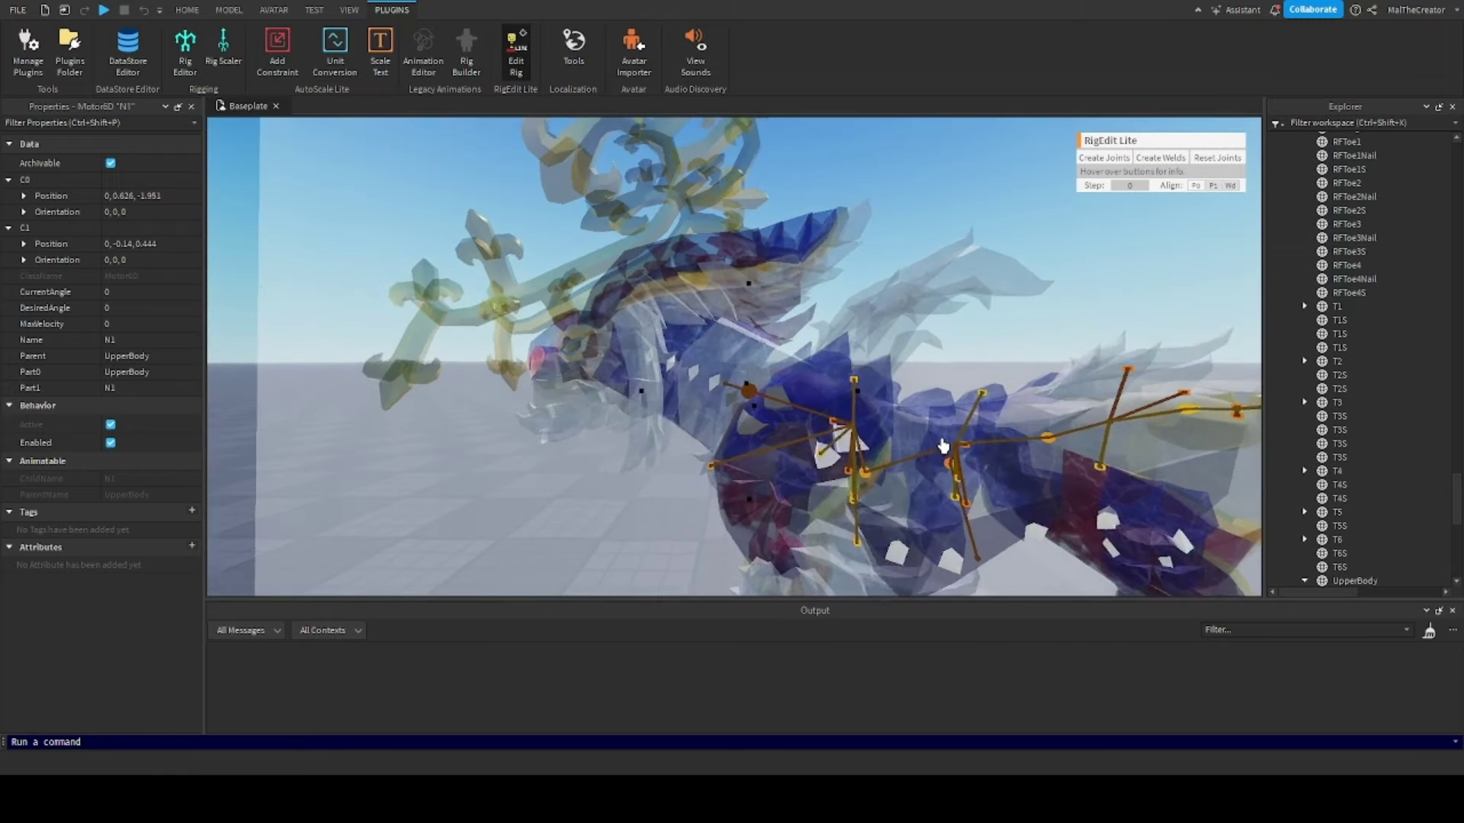
pyautogui.scroll(-2, 943, 447)
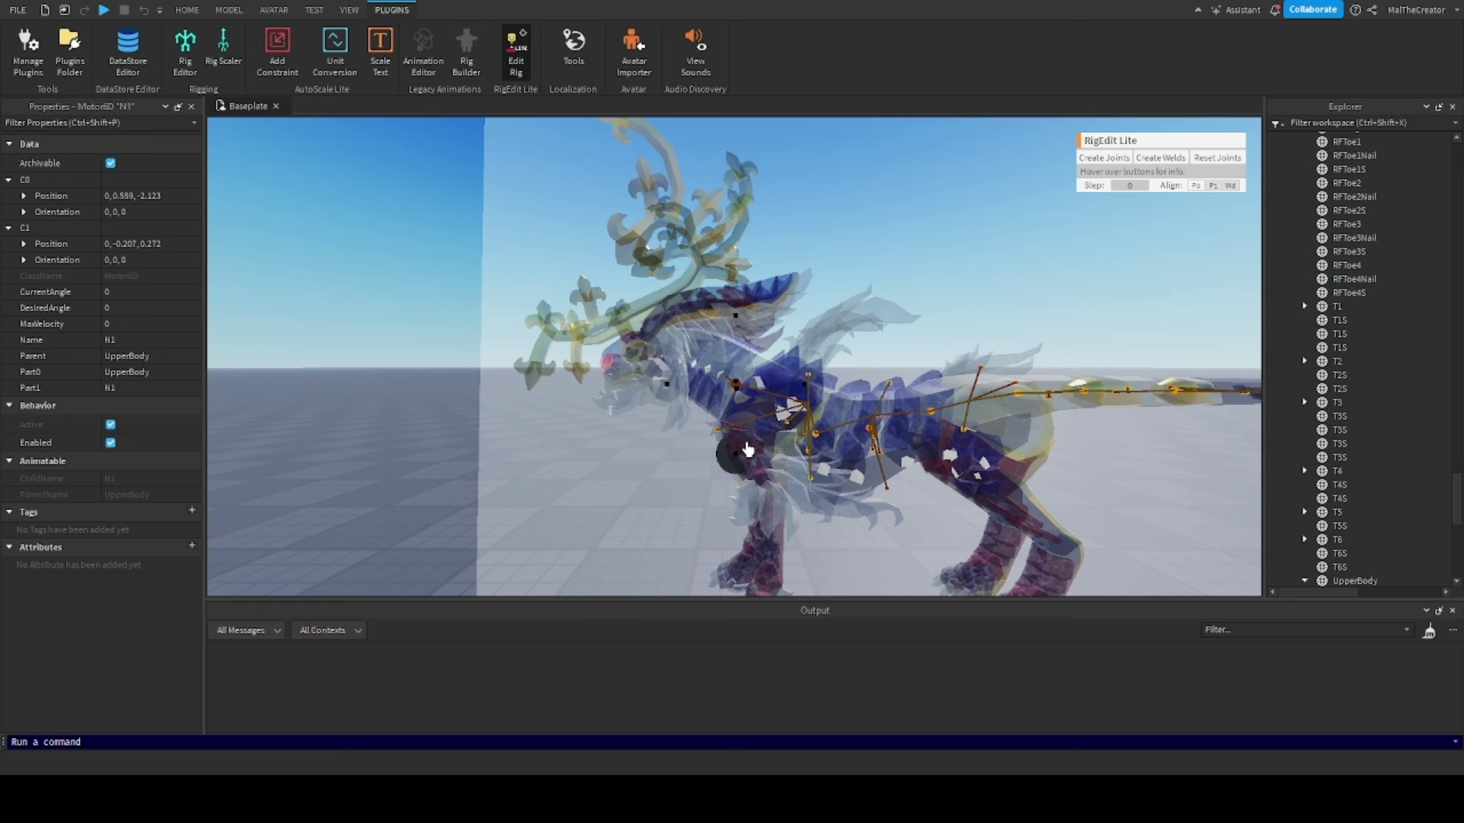
pyautogui.moveTo(648, 338); pyautogui.dragTo(648, 338, button='right')
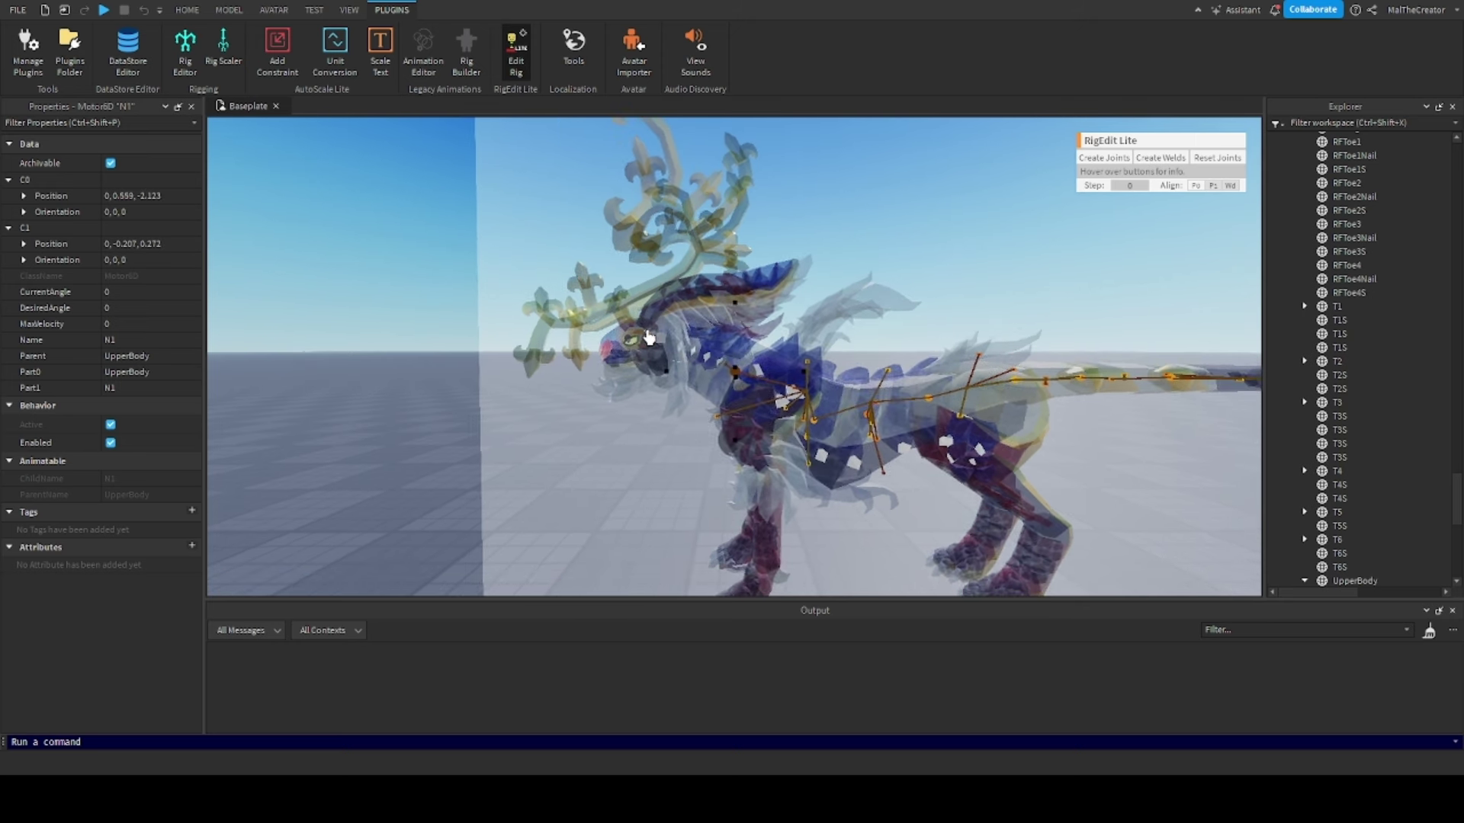
# Weld all the N1S meshes to the neck segment N1
pyautogui.scroll(15, 1323, 343)
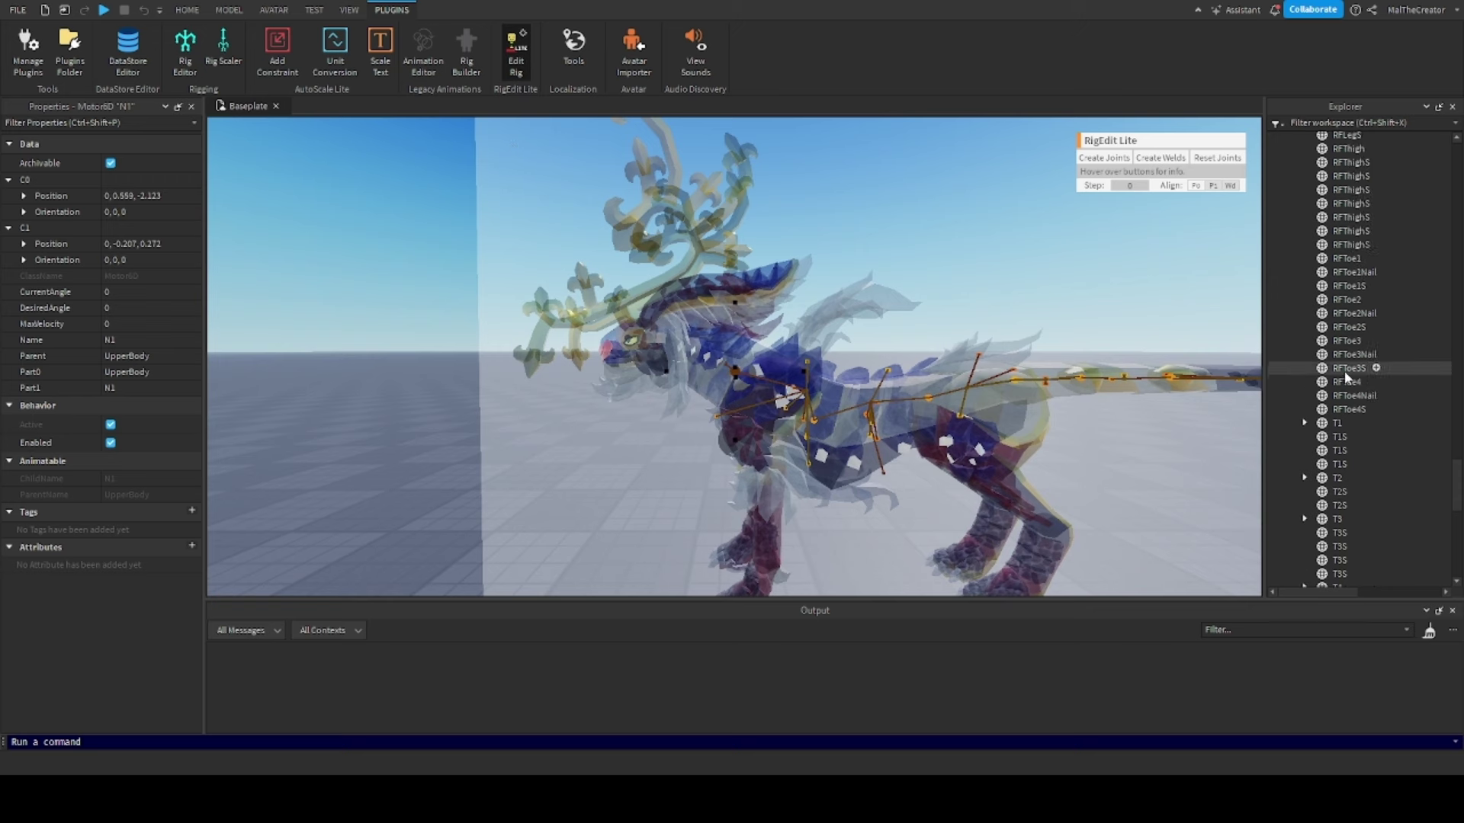
pyautogui.scroll(-5, 1347, 374)
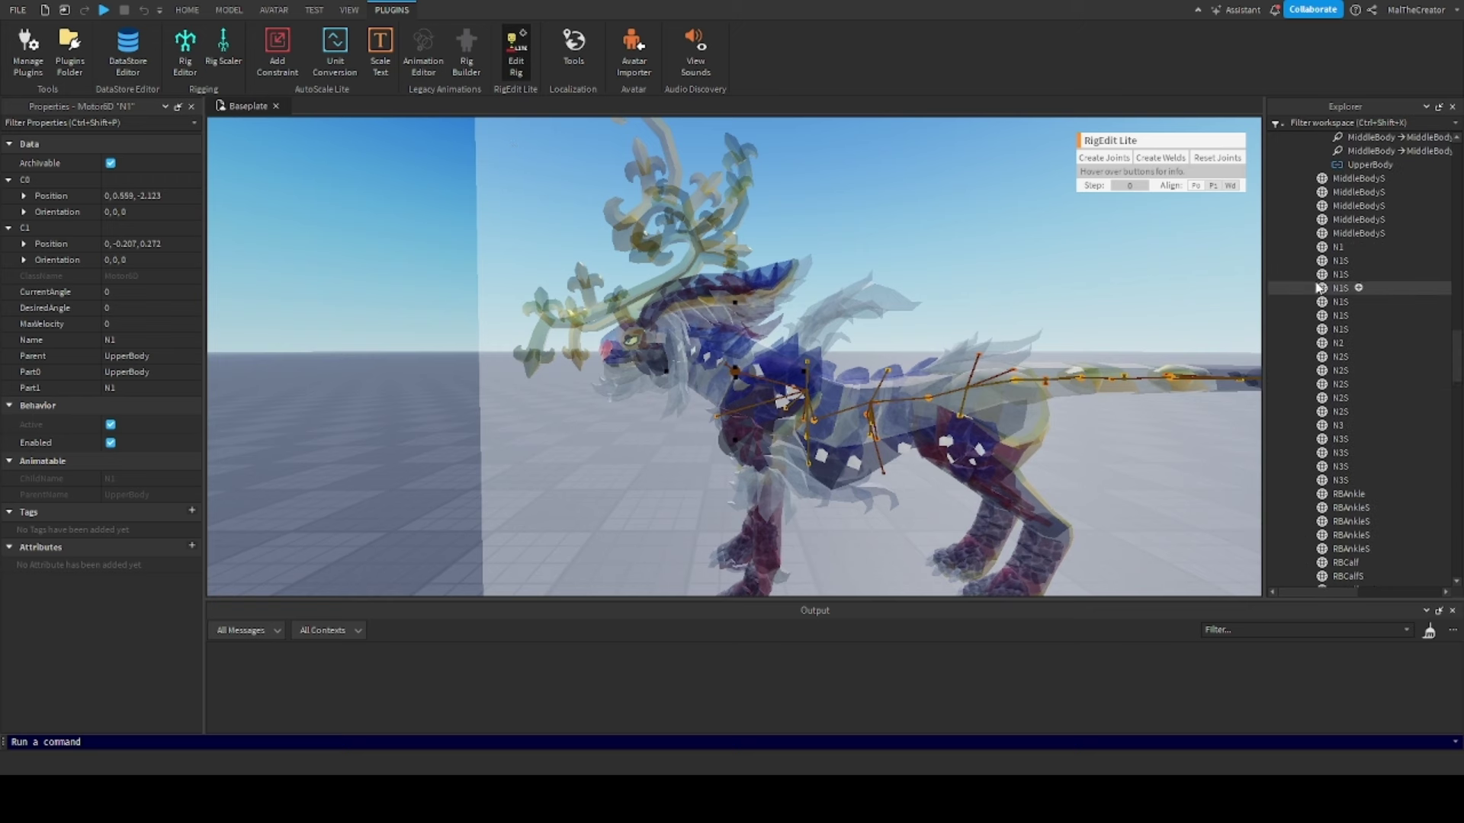
pyautogui.click(1338, 247)
pyautogui.keyDown('shift'); pyautogui.click(1340, 329); pyautogui.keyUp('shift')
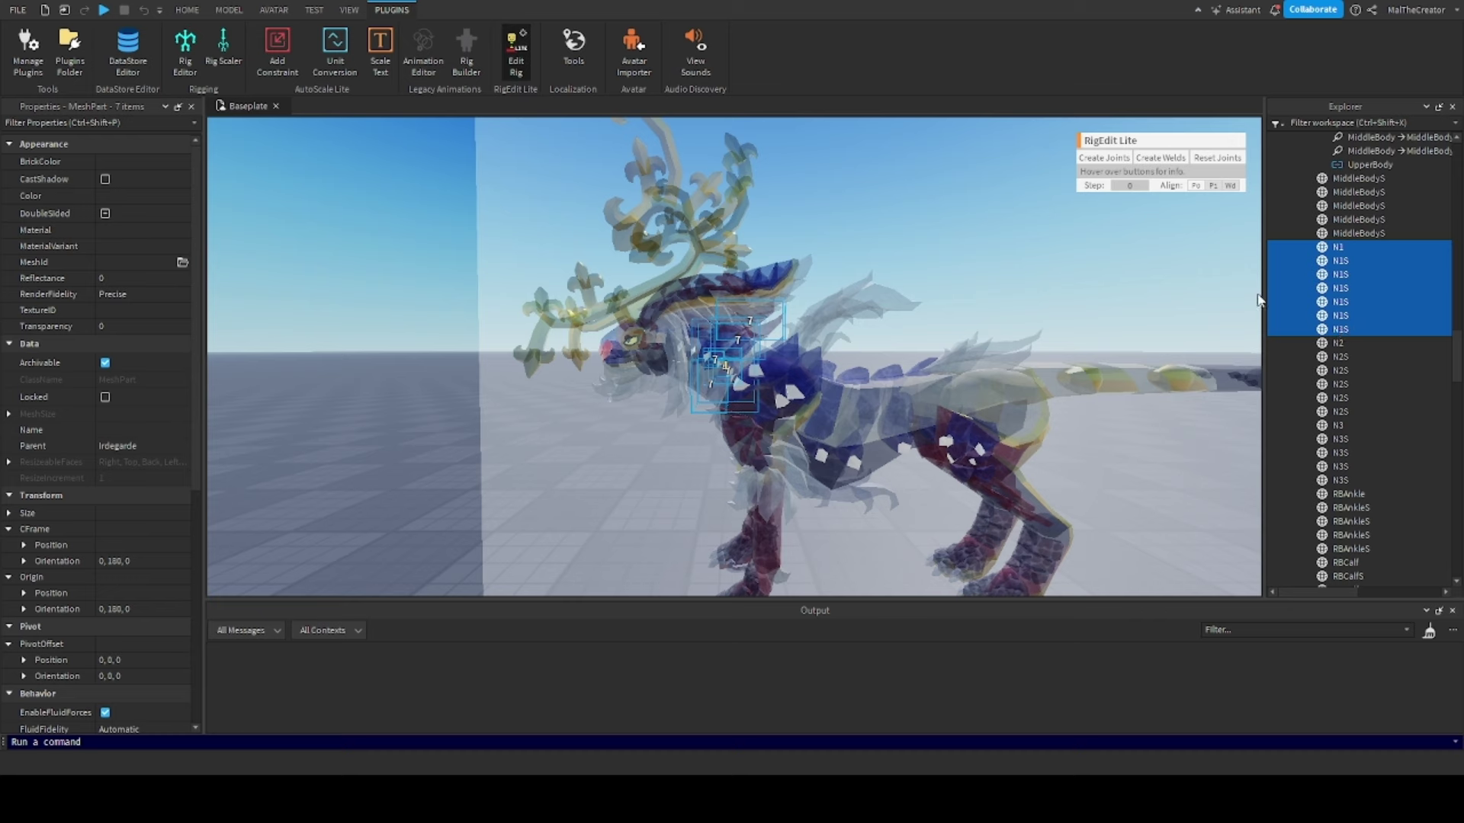
pyautogui.click(1172, 162)
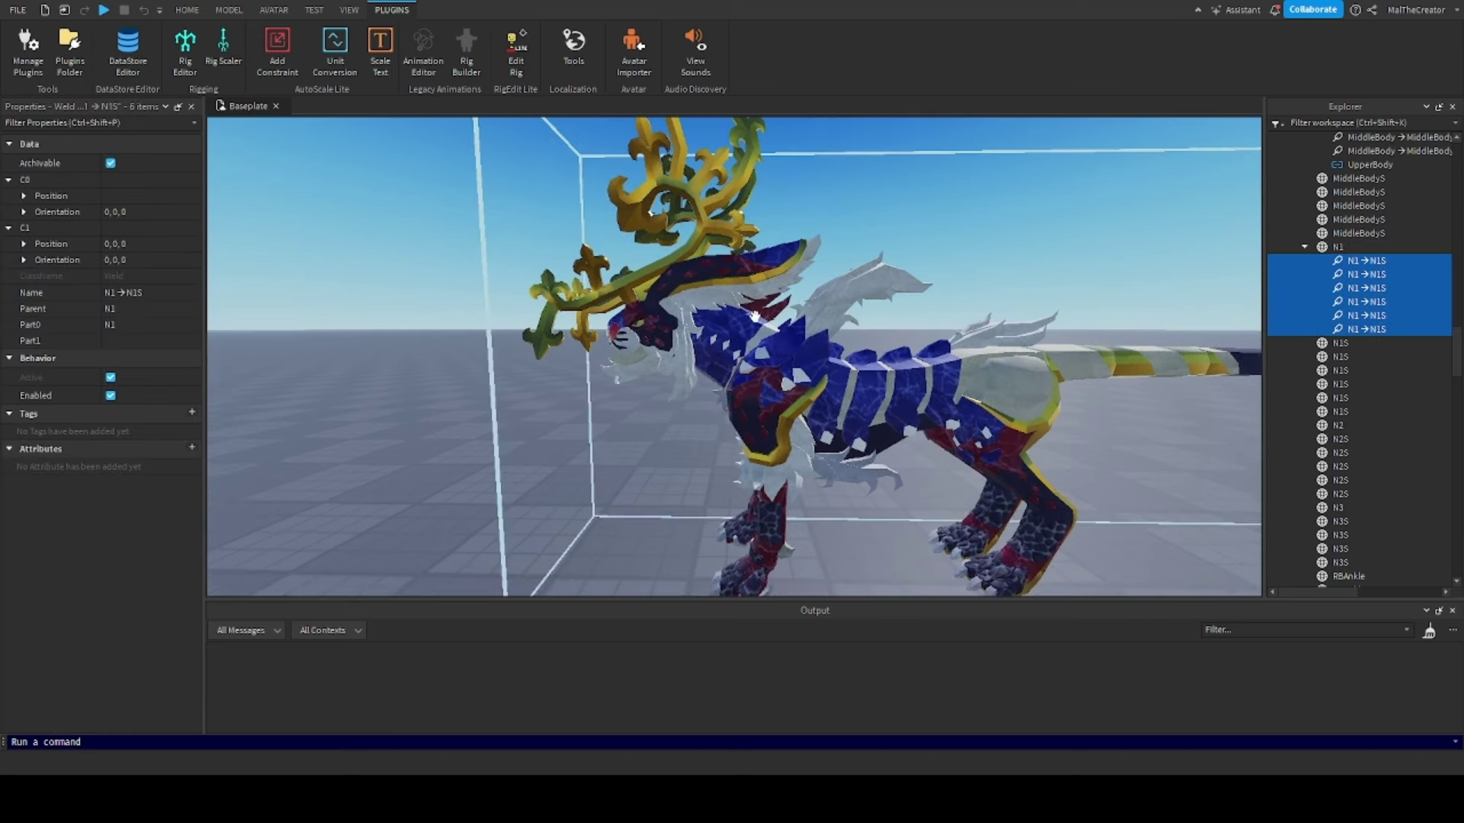
# Leave rig editing and load the Irdegarde model into the Animation Editor
pyautogui.click(599, 218)
pyautogui.click(423, 49)
pyautogui.click(971, 539)
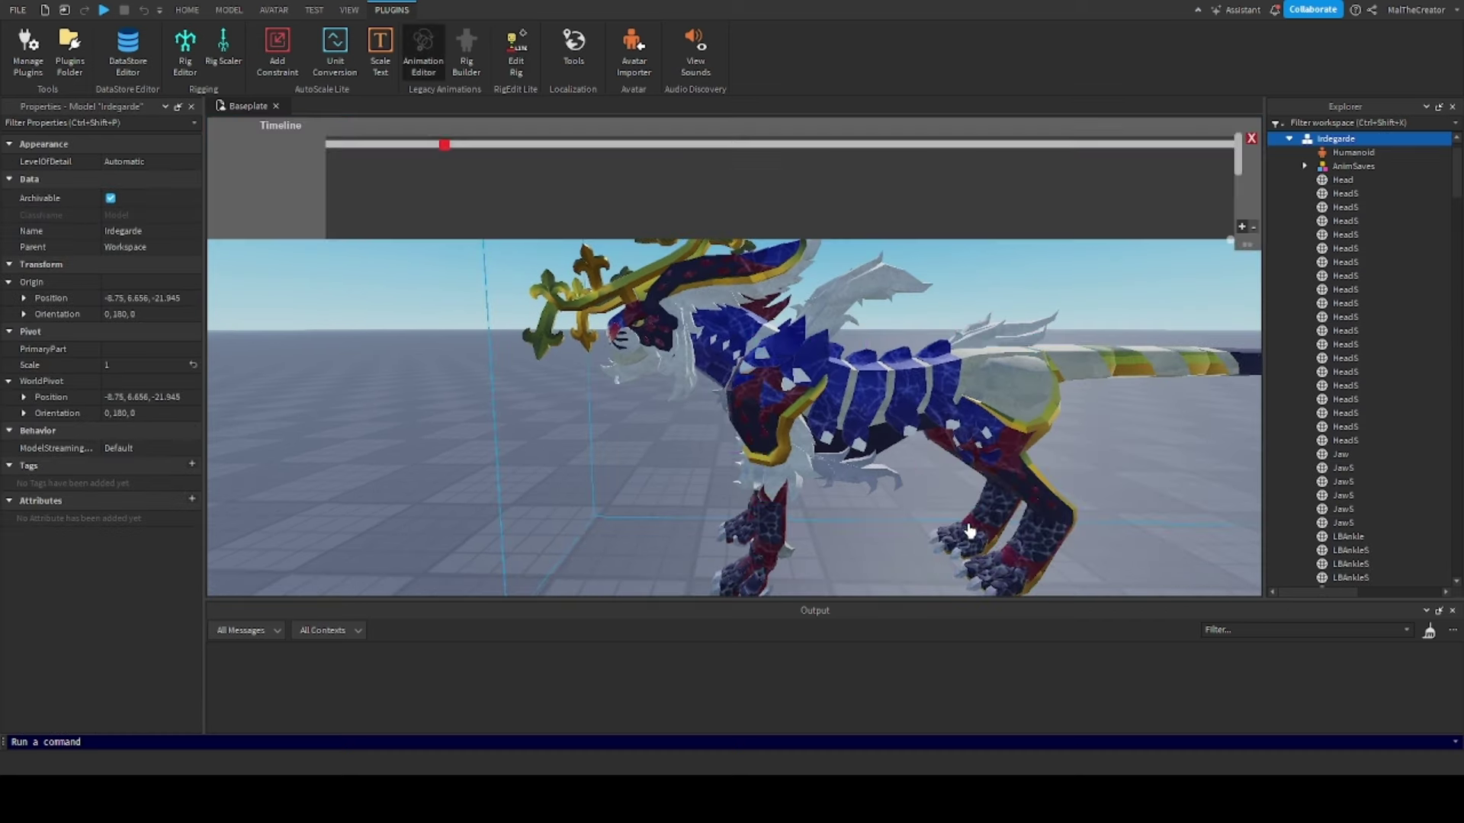
# Select the neck segment N1 and rotate it to test how its joint bends
pyautogui.click(751, 333)
pyautogui.moveTo(703, 372); pyautogui.dragTo(686, 356, button='right')
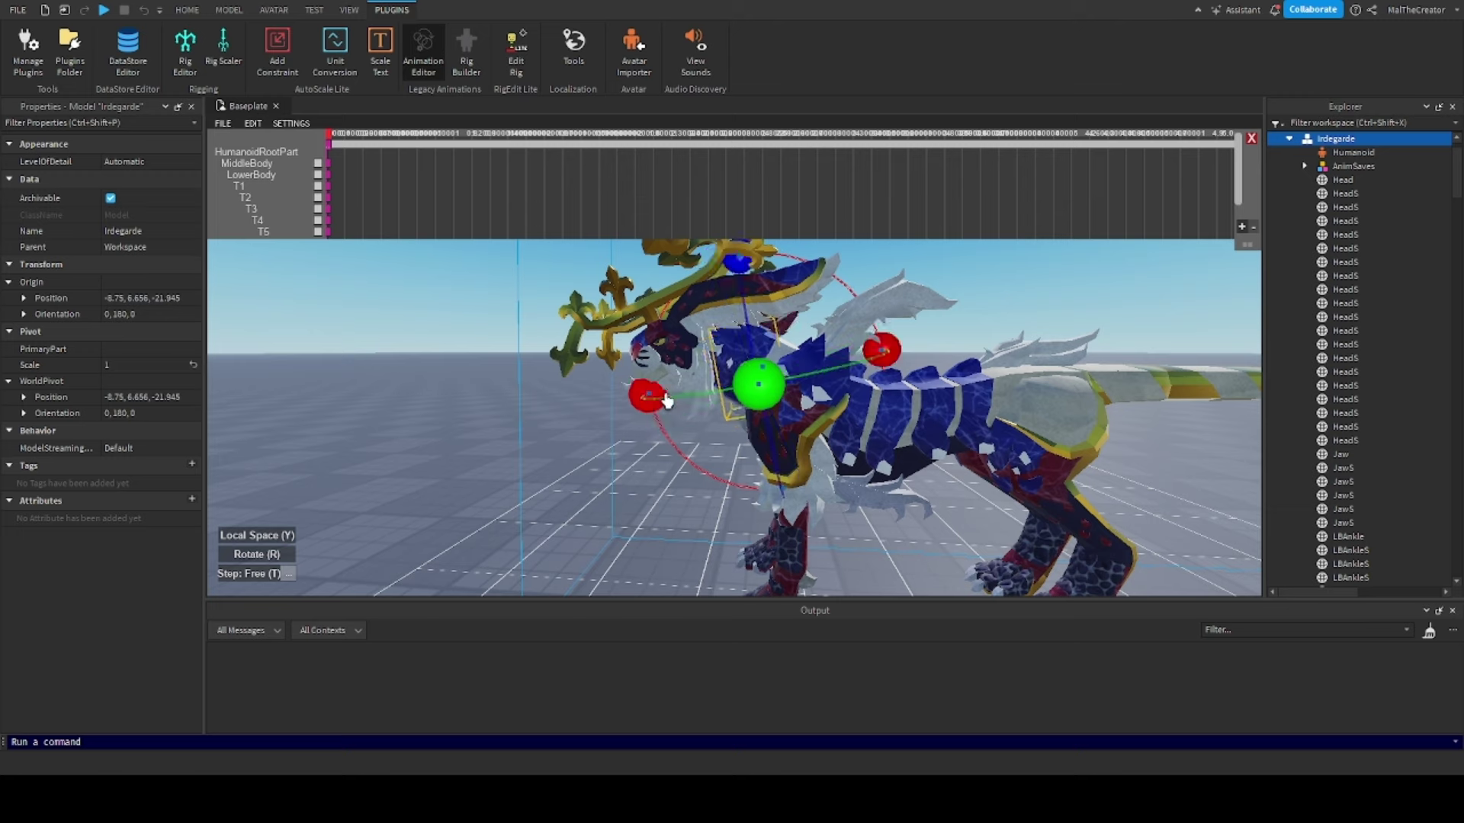
pyautogui.scroll(4, 750, 301)
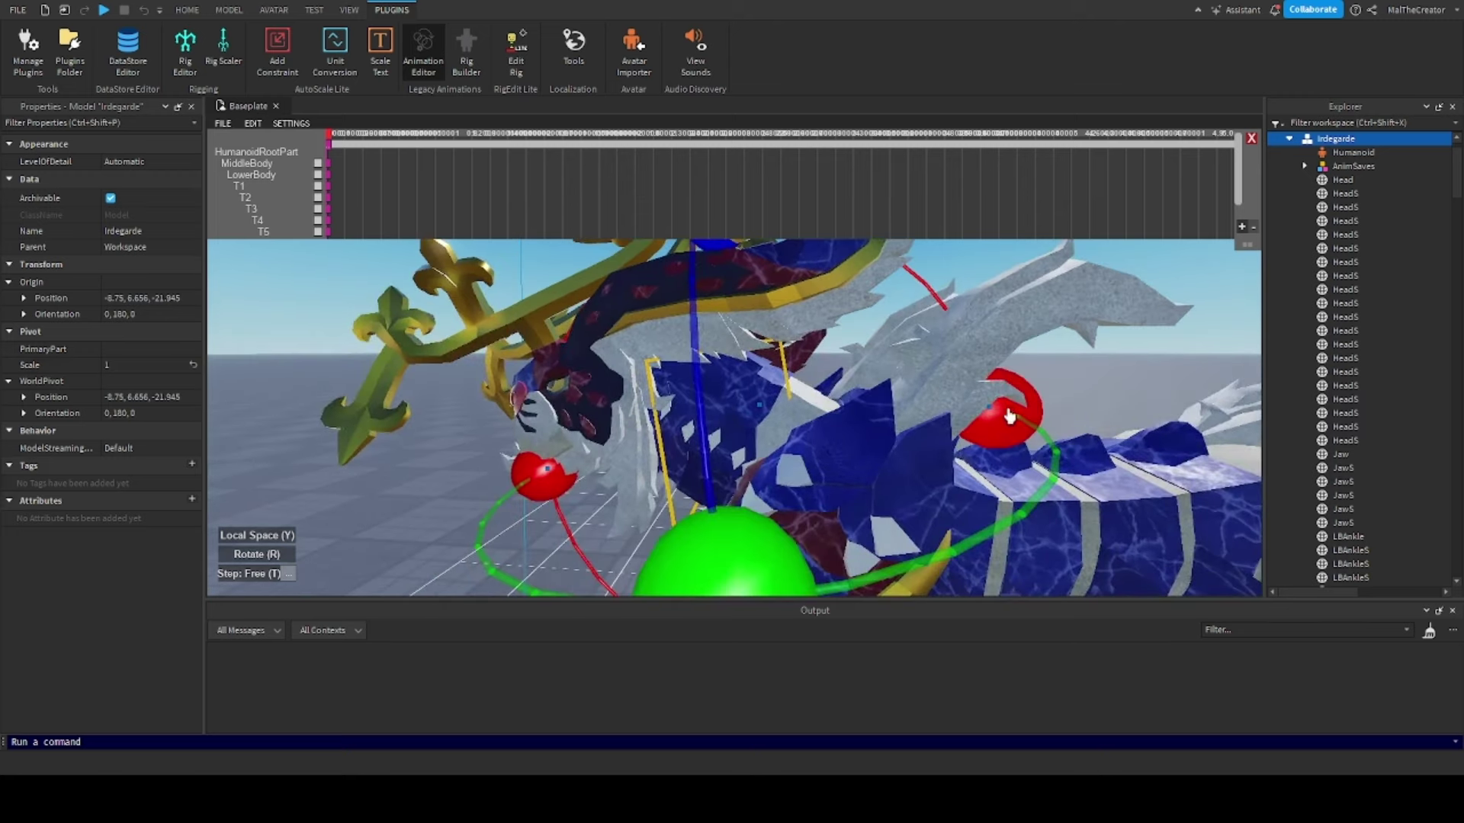
pyautogui.moveTo(963, 352); pyautogui.dragTo(819, 404)
# Select UpperBody and rotate it up and down to test how its joint bends against MiddleBody
pyautogui.click(791, 404)
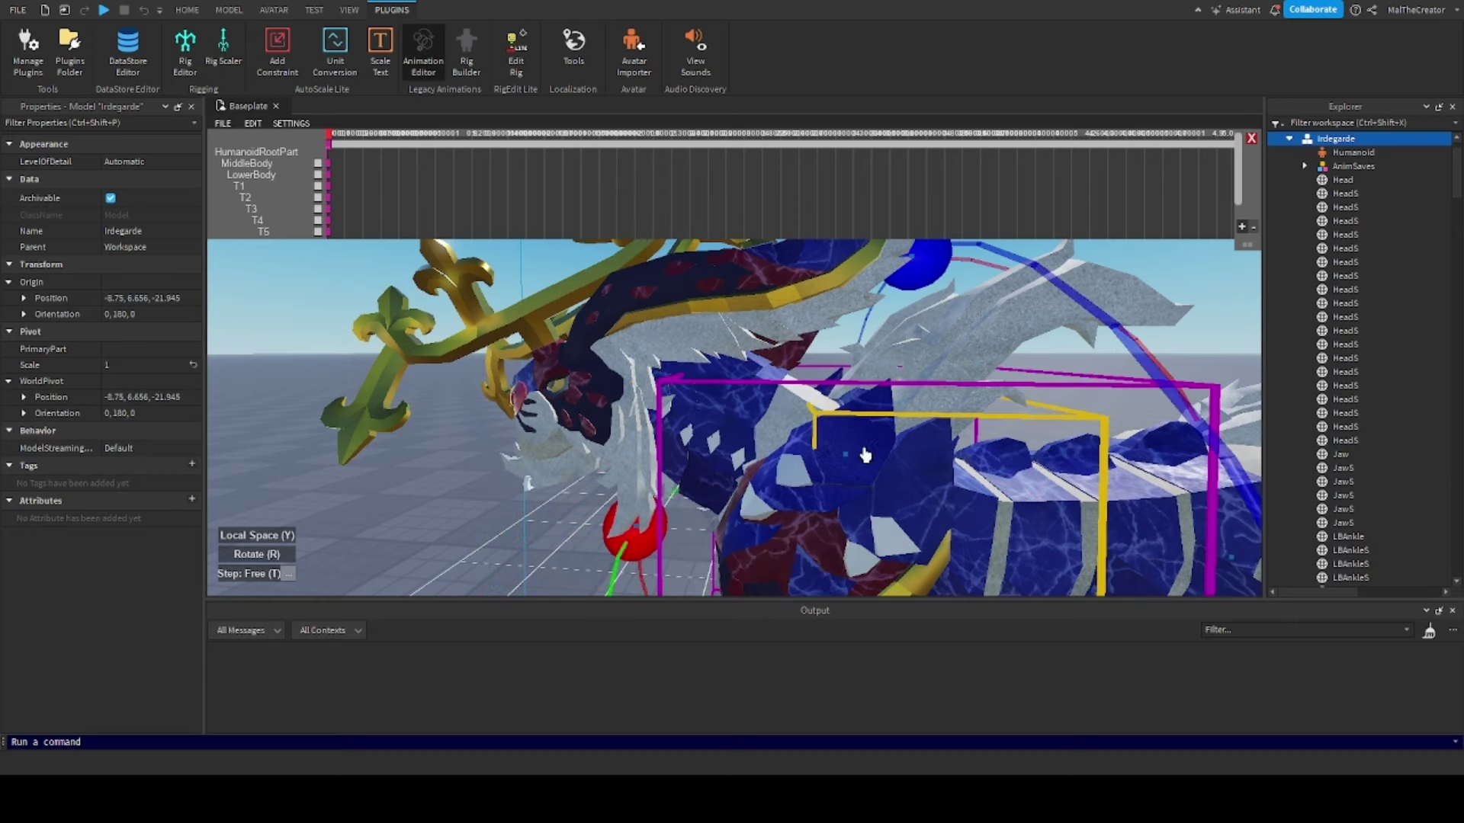
pyautogui.moveTo(862, 457); pyautogui.dragTo(886, 478, button='right')
pyautogui.scroll(-8, 637, 526)
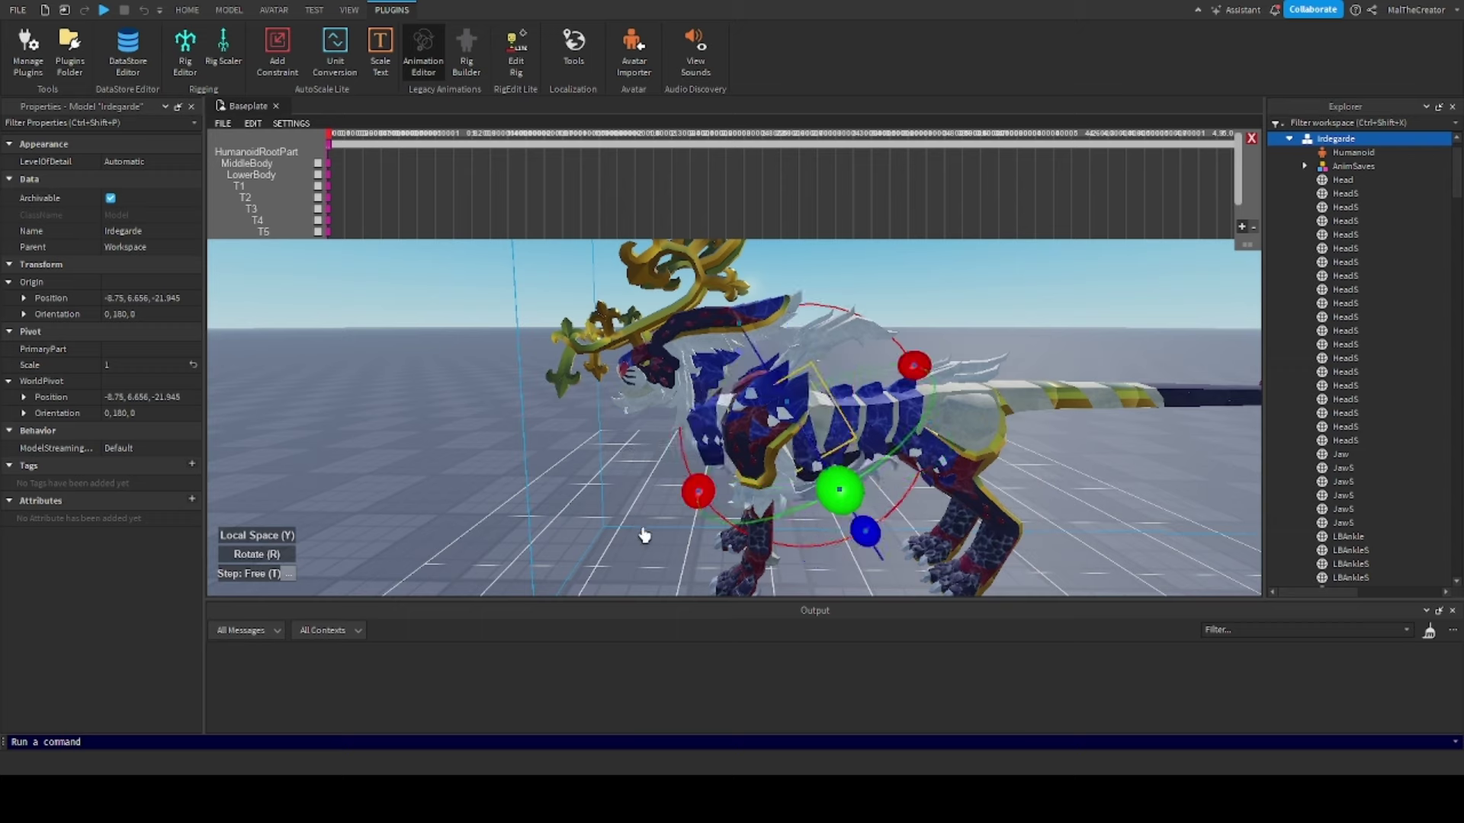
pyautogui.scroll(8, 649, 475)
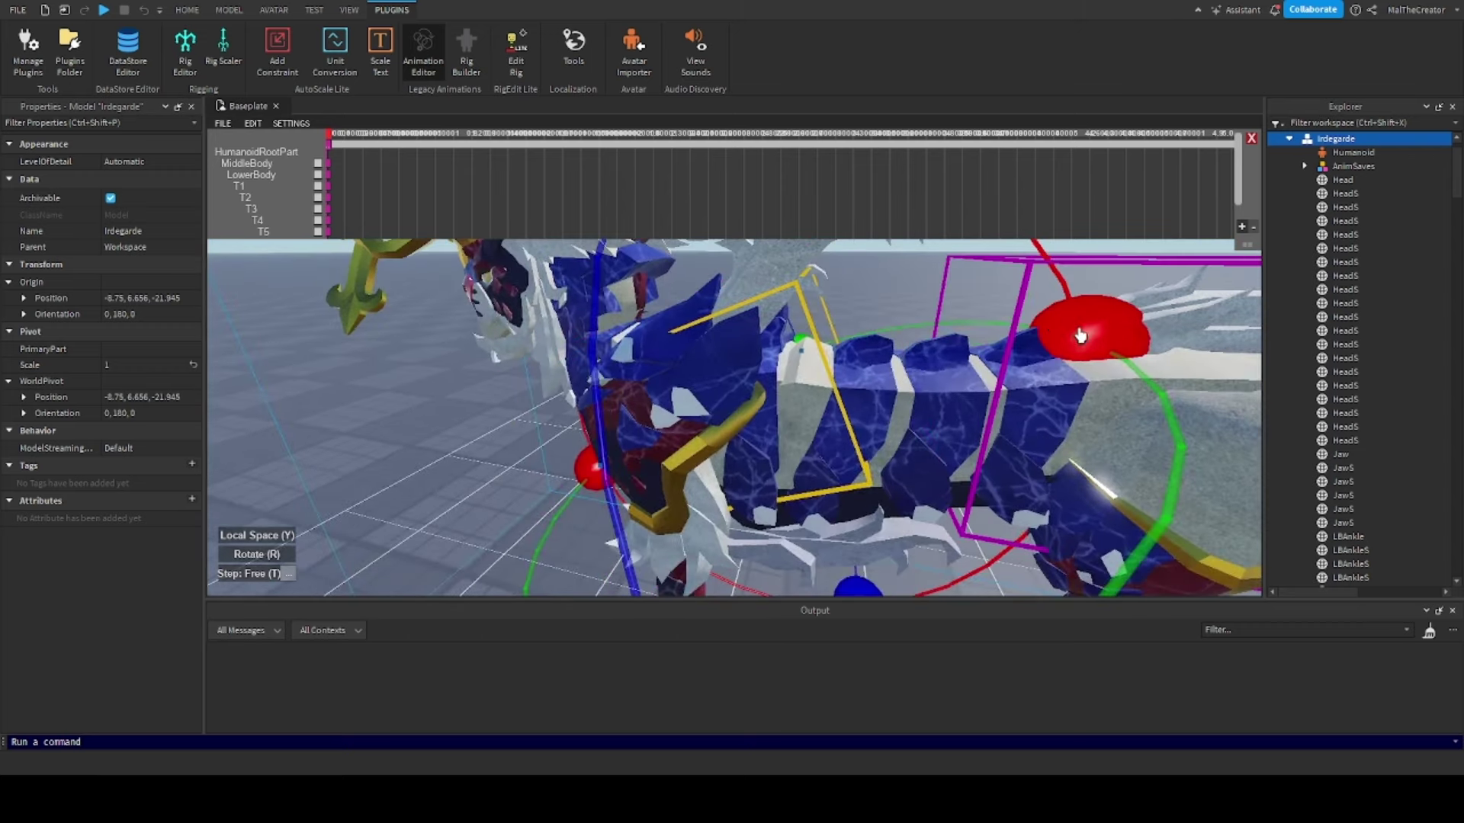
pyautogui.moveTo(1089, 439); pyautogui.dragTo(1091, 510)
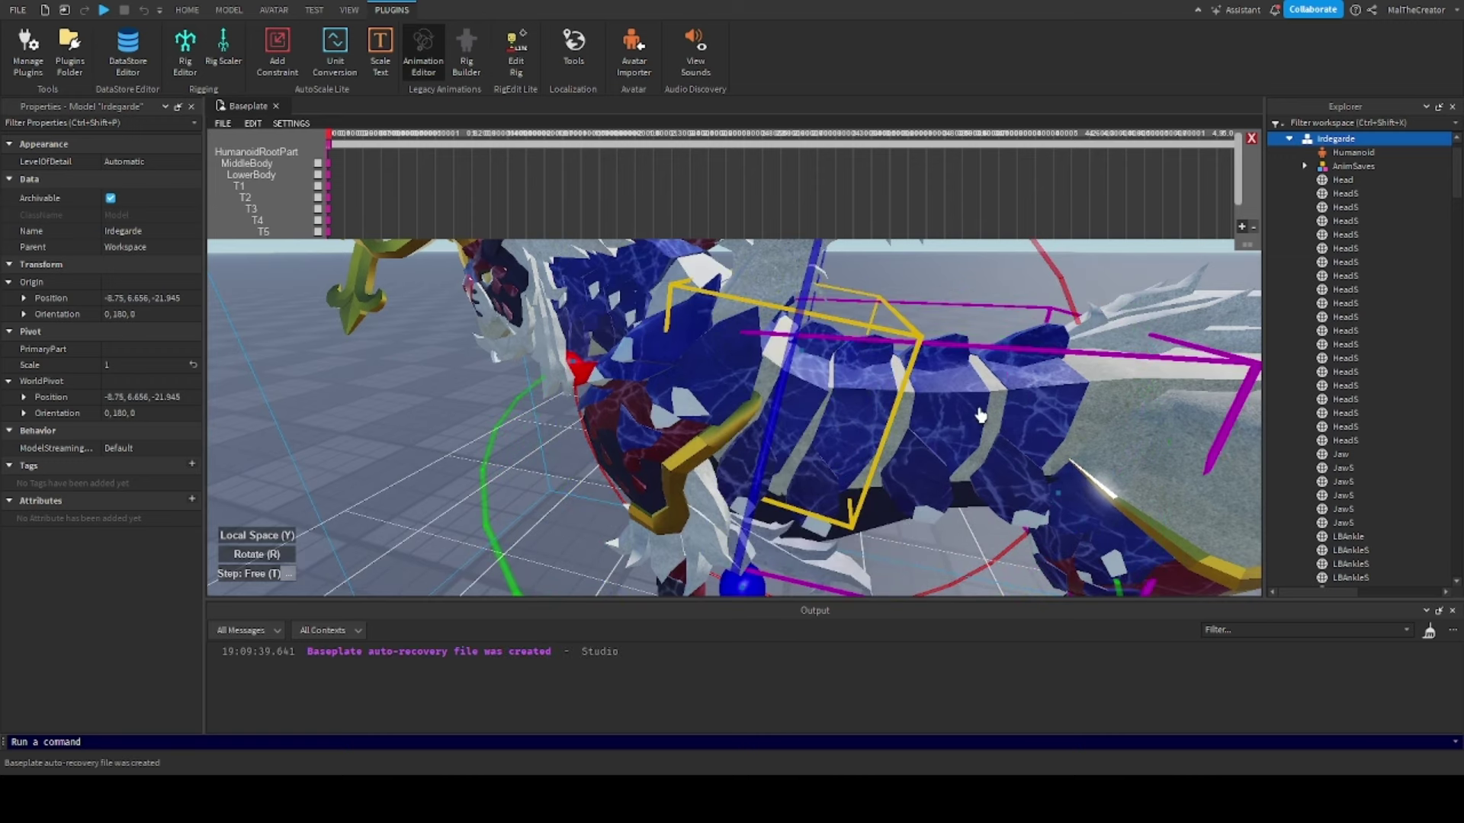
# Close the Animation Editor and reopen the creature model for rig editing with RigEdit Lite
pyautogui.scroll(-3, 981, 415)
pyautogui.moveTo(980, 415); pyautogui.dragTo(980, 381, button='right')
pyautogui.click(423, 58)
pyautogui.click(657, 386)
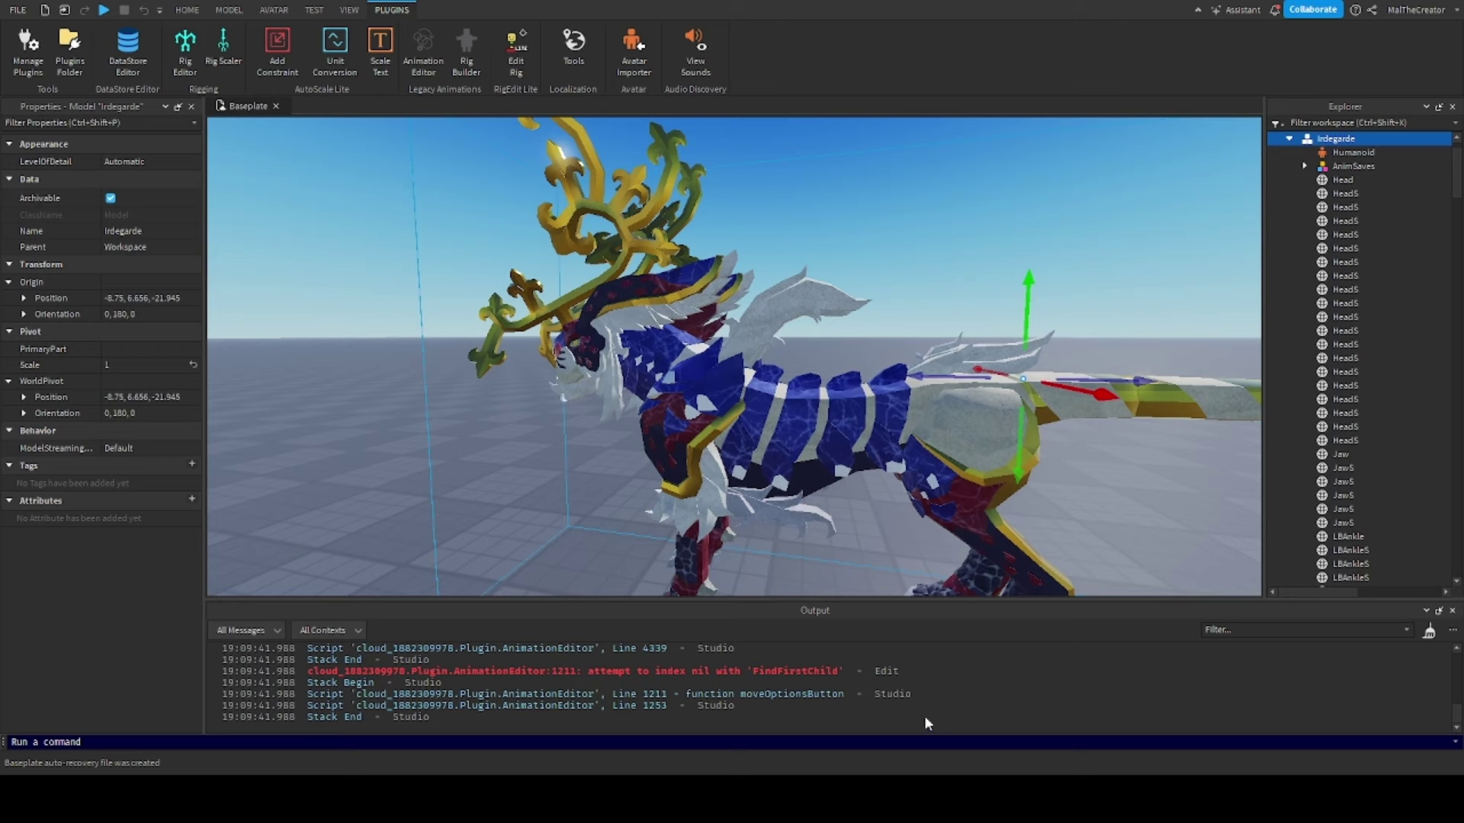
pyautogui.scroll(-3, 749, 418)
pyautogui.moveTo(749, 417); pyautogui.dragTo(749, 449, button='right')
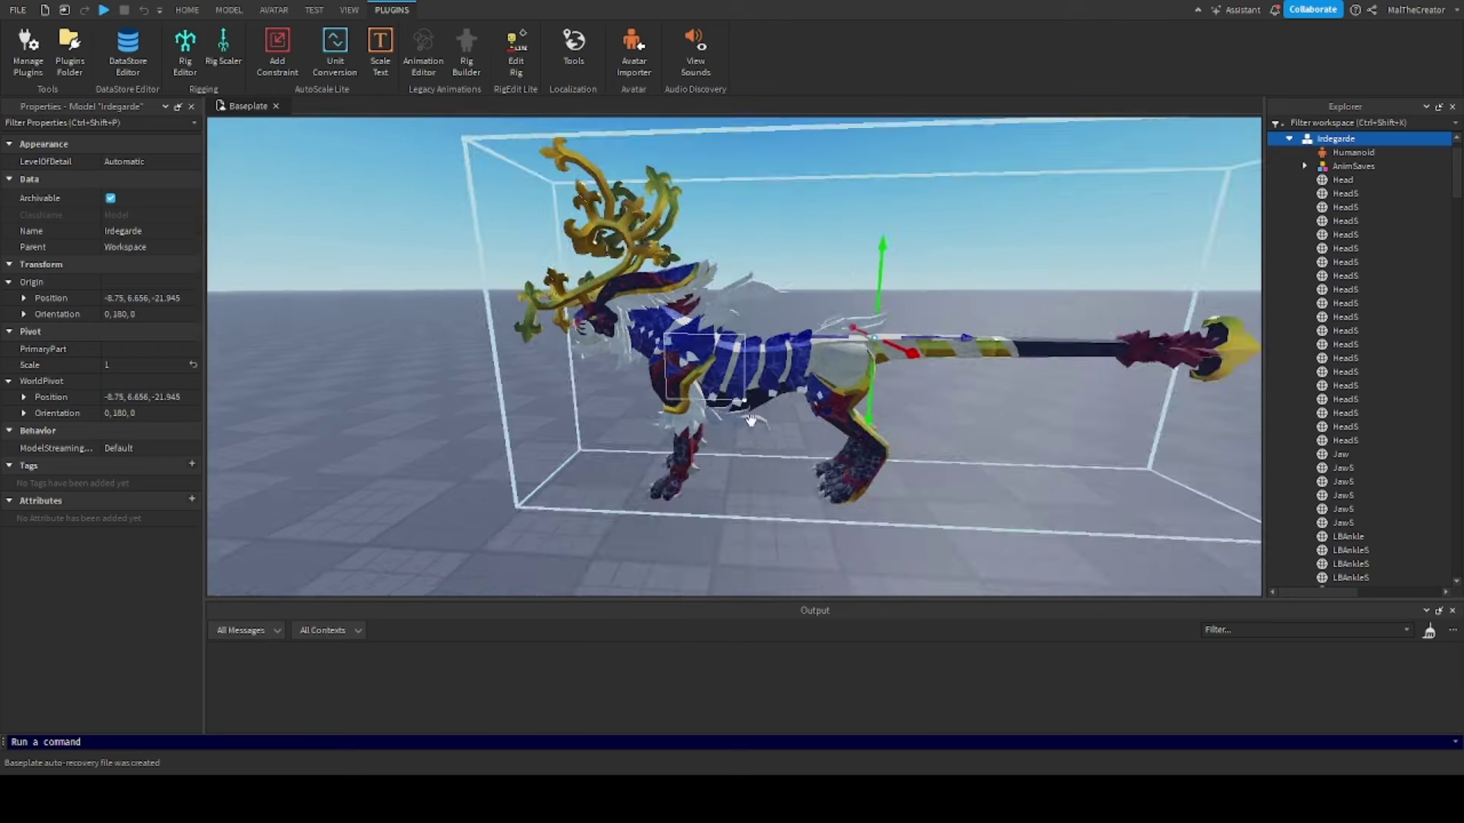
pyautogui.click(742, 469)
pyautogui.scroll(2, 743, 415)
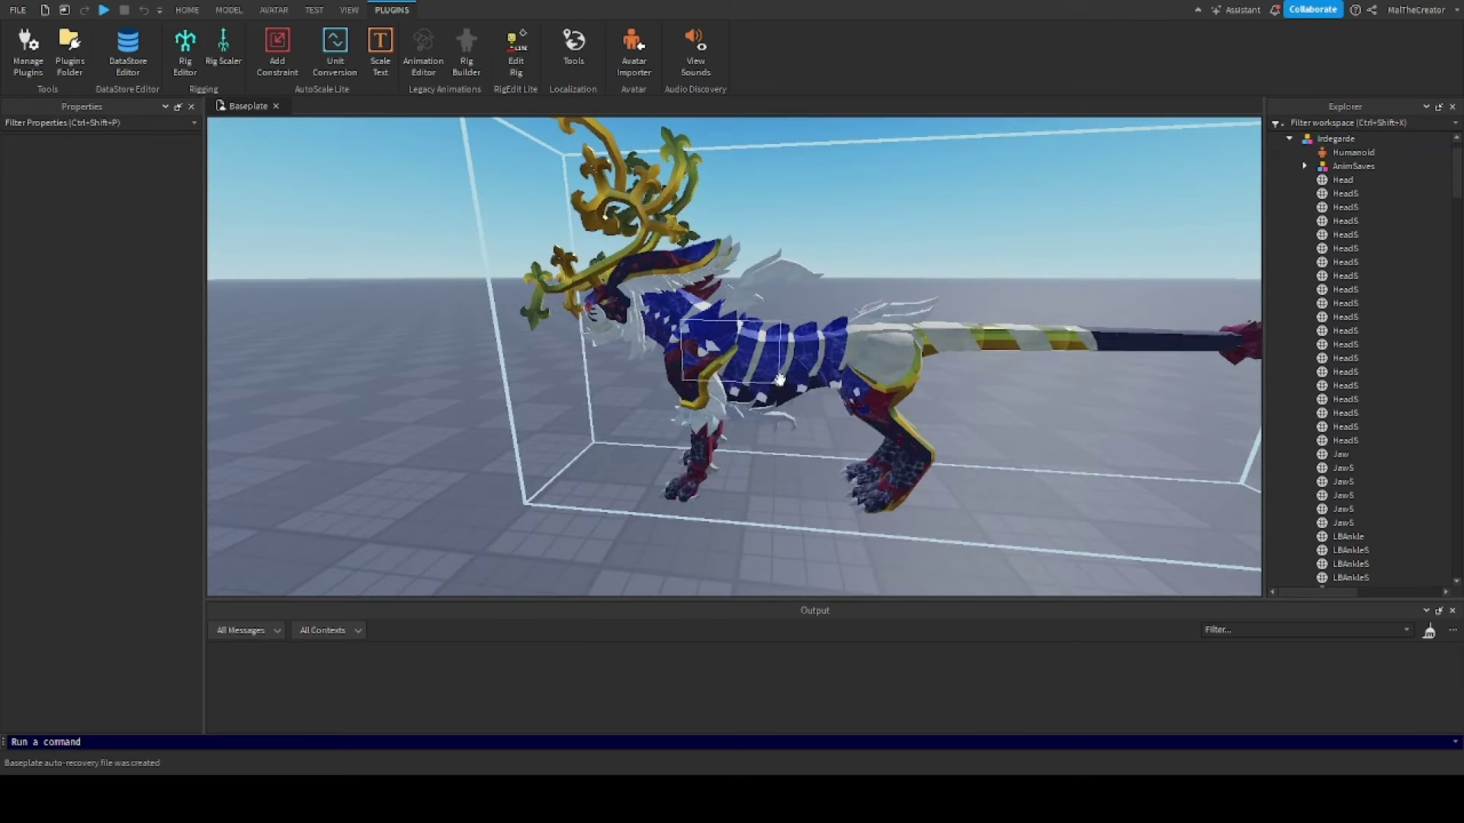
pyautogui.click(757, 349)
pyautogui.click(515, 53)
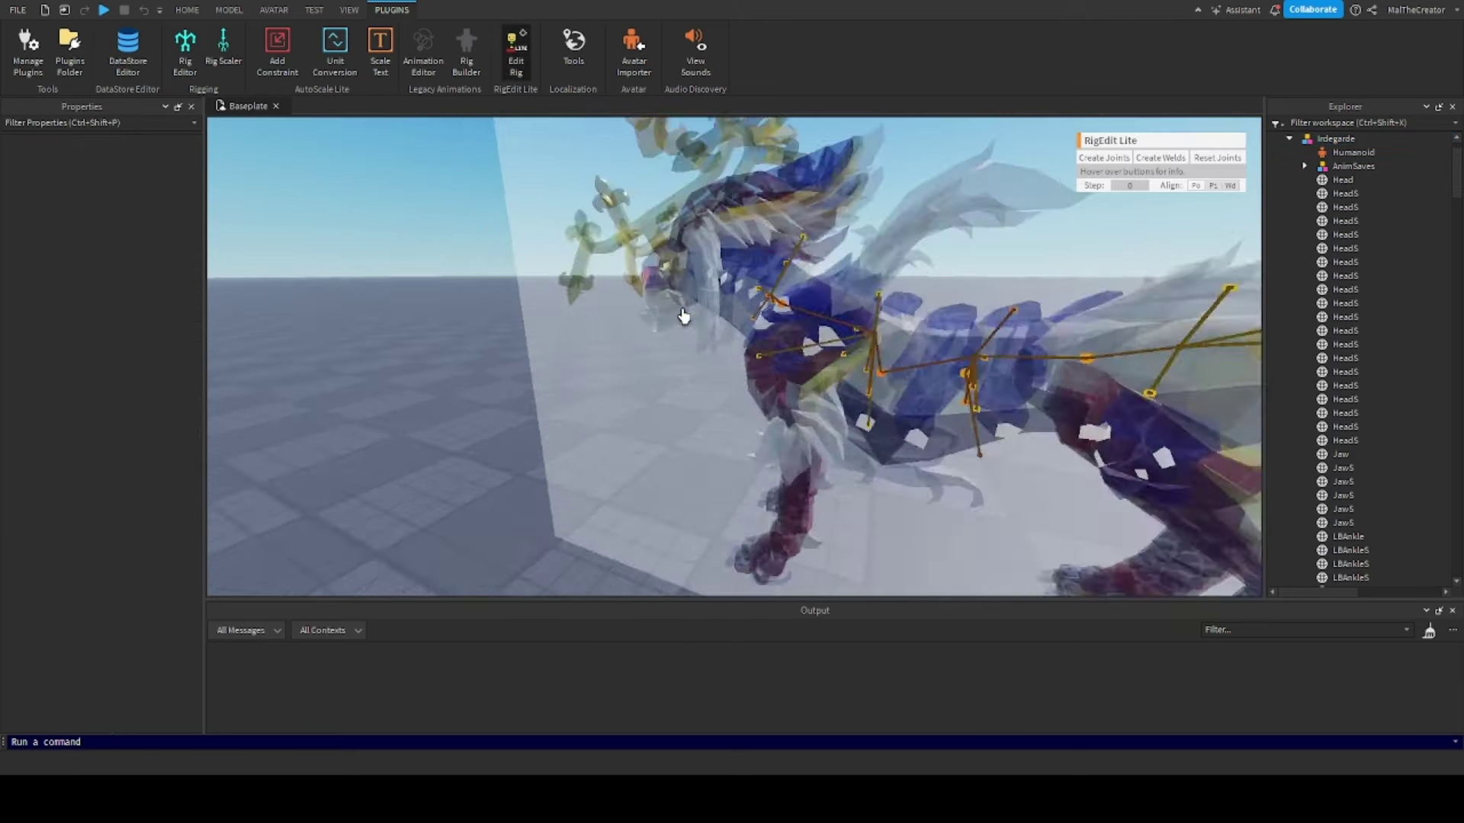
# Move the N1 neck joint slightly down and forward, to a C0 position of about 0, 0.687, -2.058
pyautogui.click(751, 398)
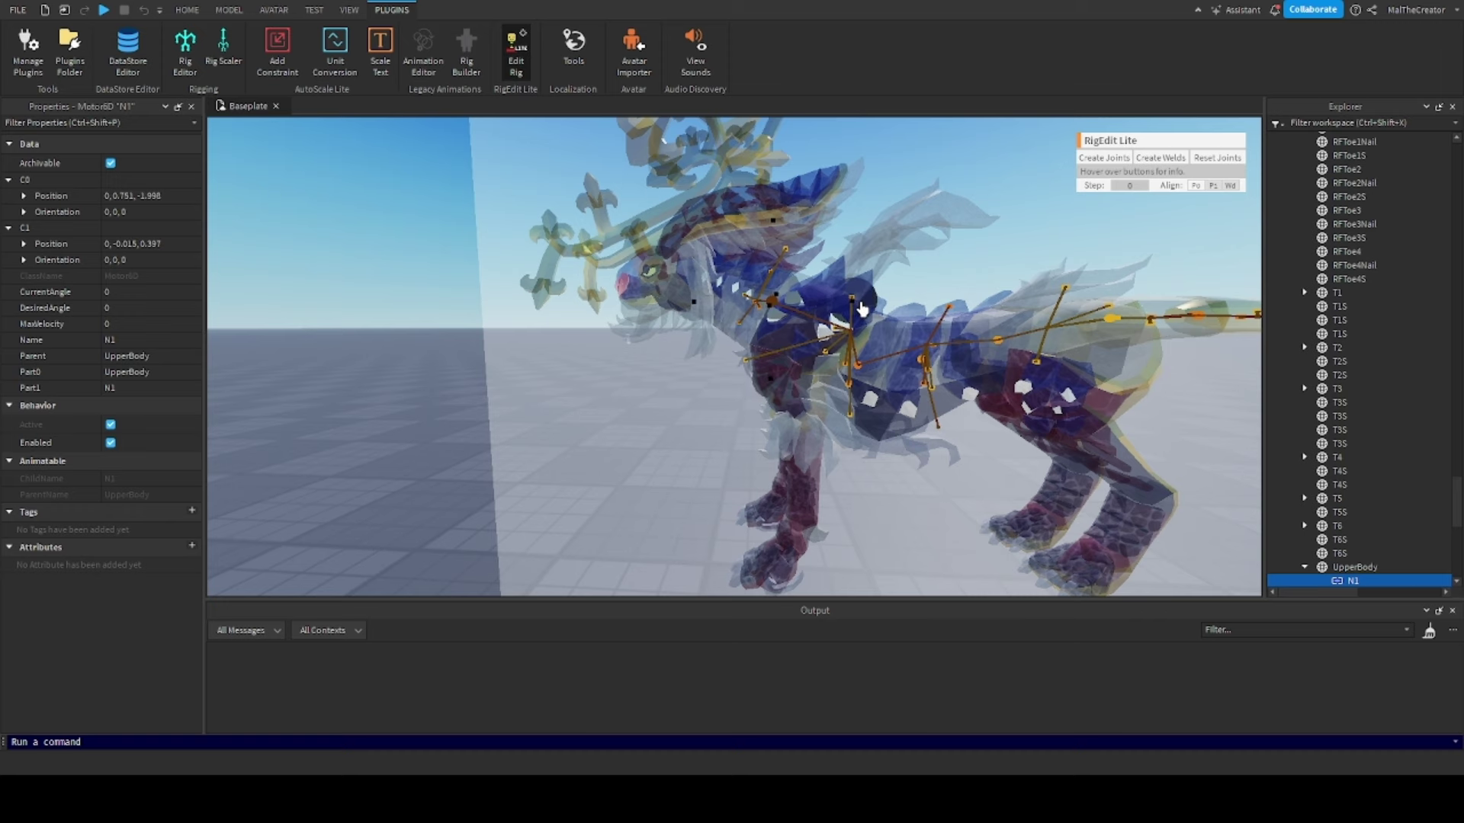
pyautogui.scroll(-4, 866, 451)
pyautogui.scroll(4, 868, 448)
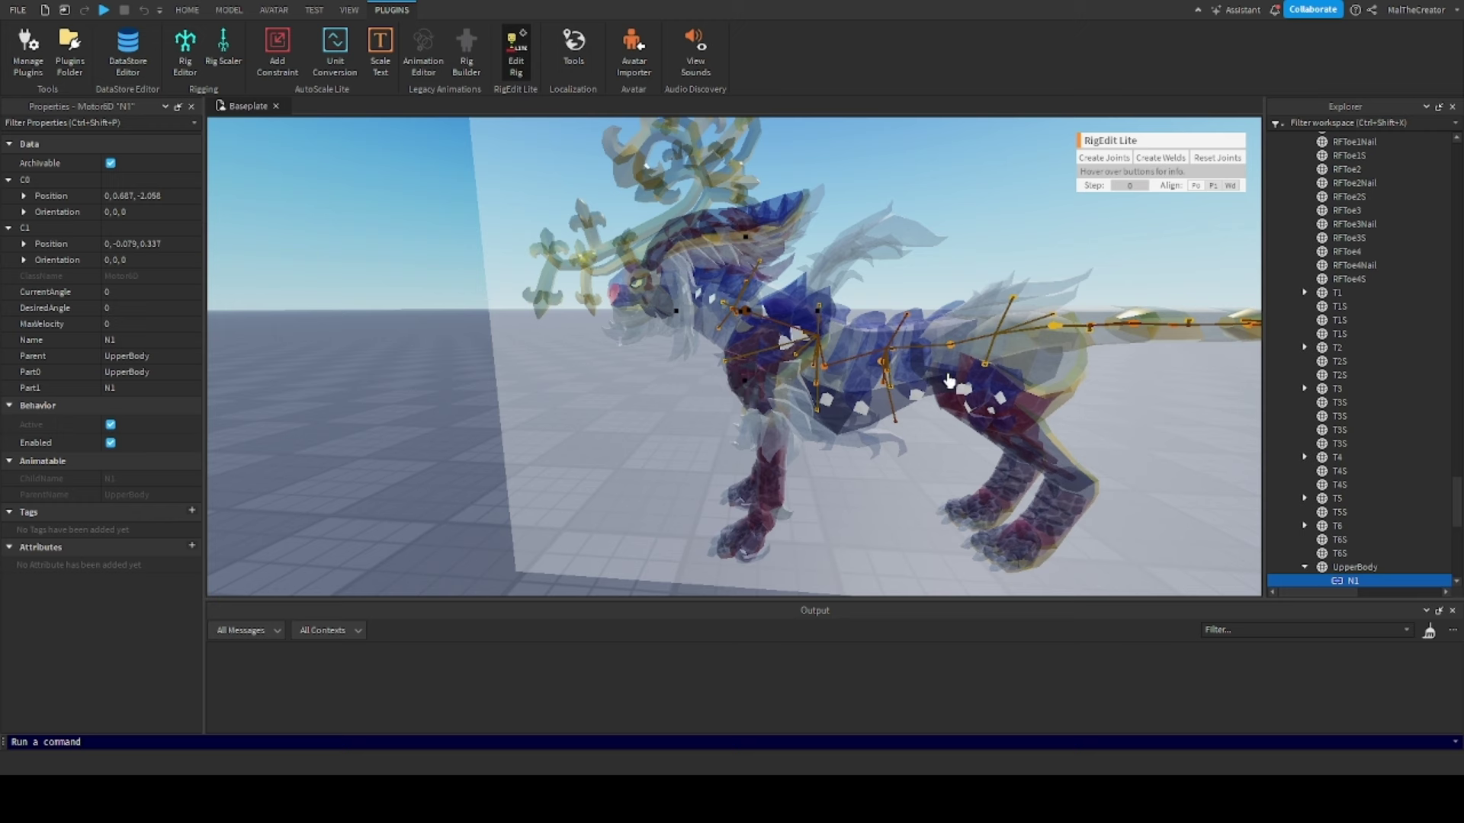
# Create a joint from neck segment N1 to neck segment N2
pyautogui.scroll(10, 1340, 406)
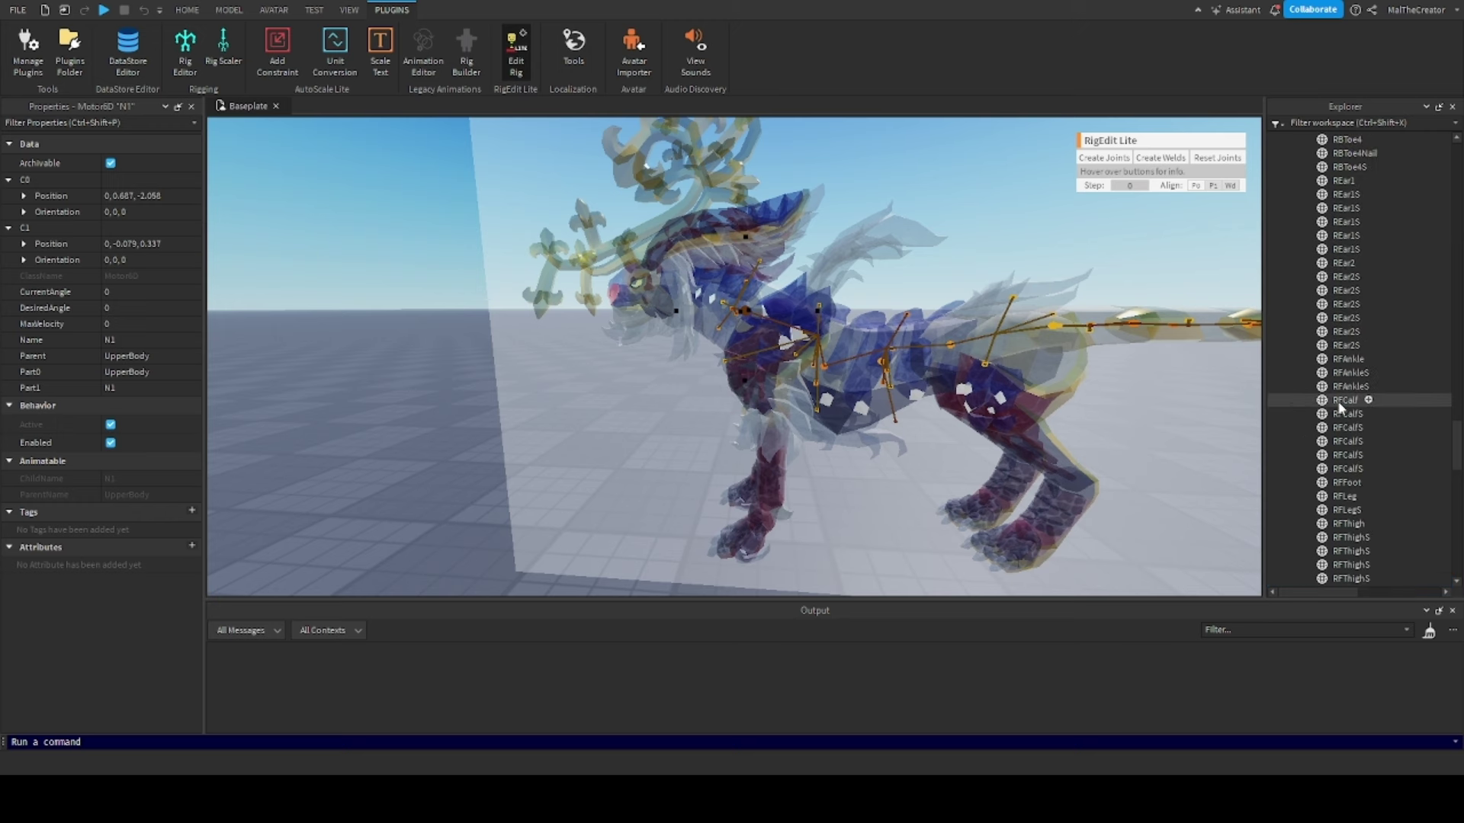
pyautogui.scroll(-3, 1338, 404)
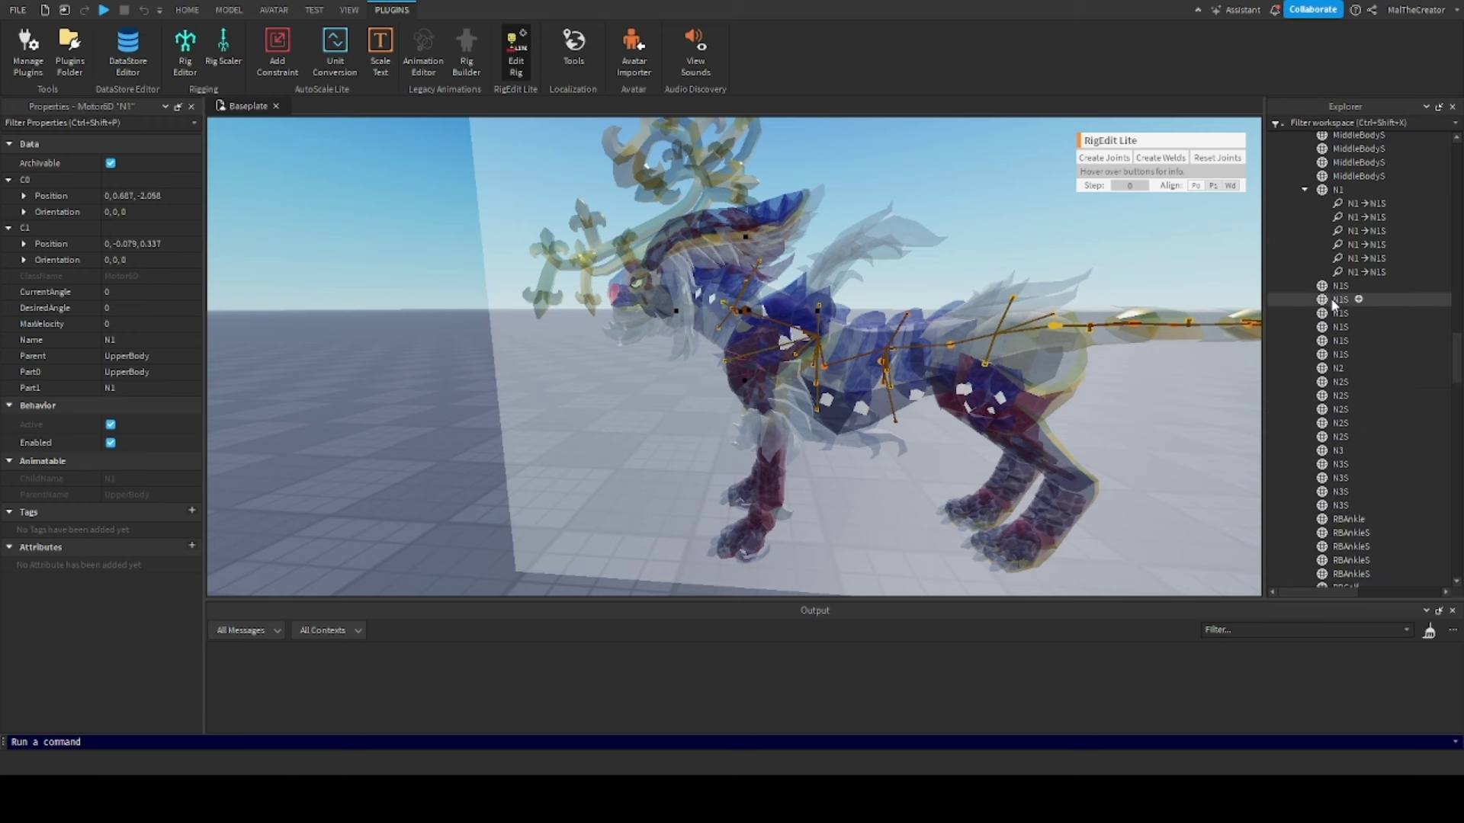
pyautogui.click(1304, 190)
pyautogui.click(1340, 189)
pyautogui.keyDown('ctrl'); pyautogui.click(1338, 285); pyautogui.keyUp('ctrl')
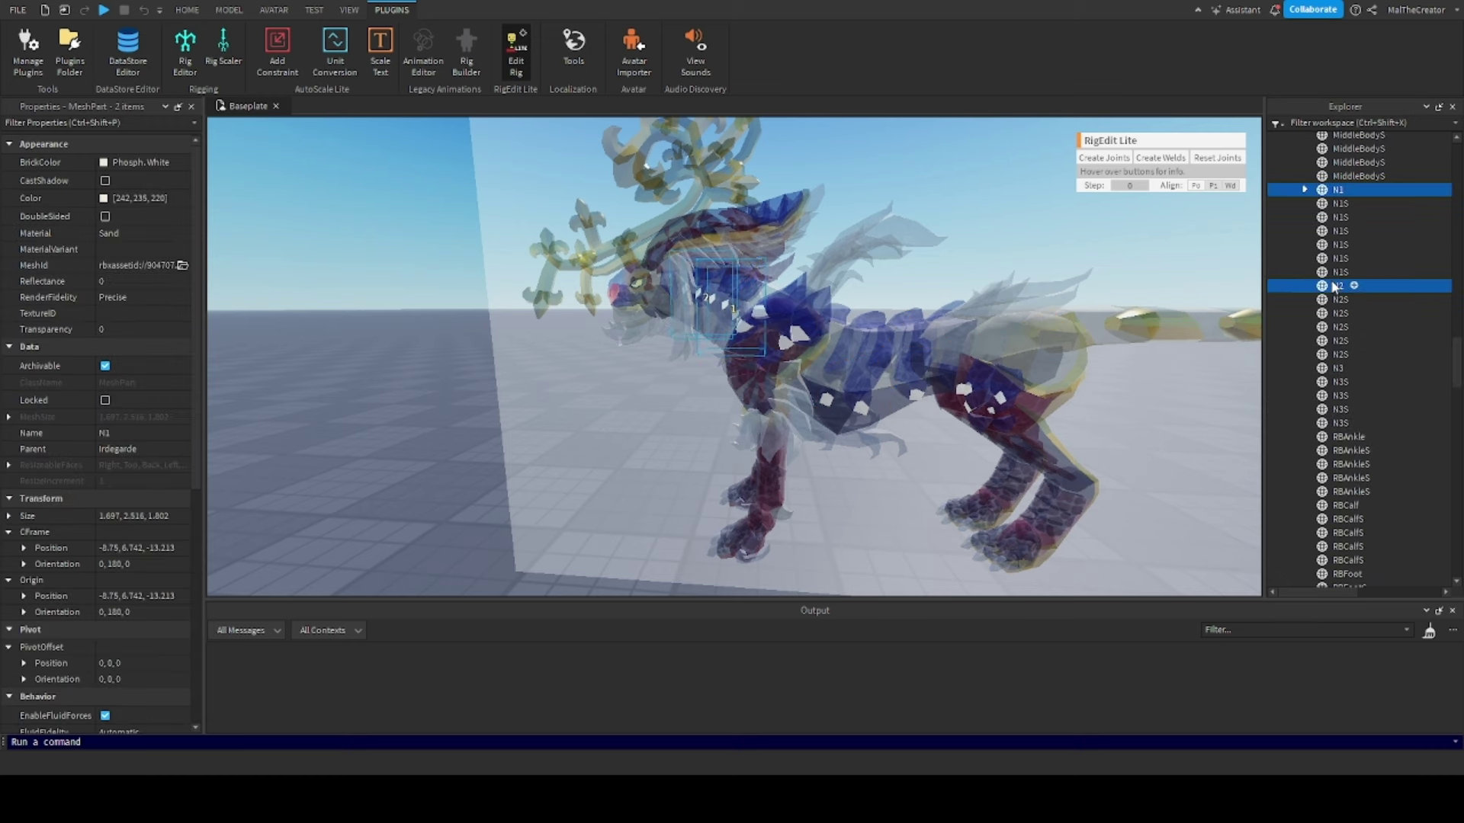
pyautogui.click(1121, 164)
# Move the N2 joint back and up toward N1, to a C0 position of about 0, 0.434, -0.607
pyautogui.scroll(10, 913, 308)
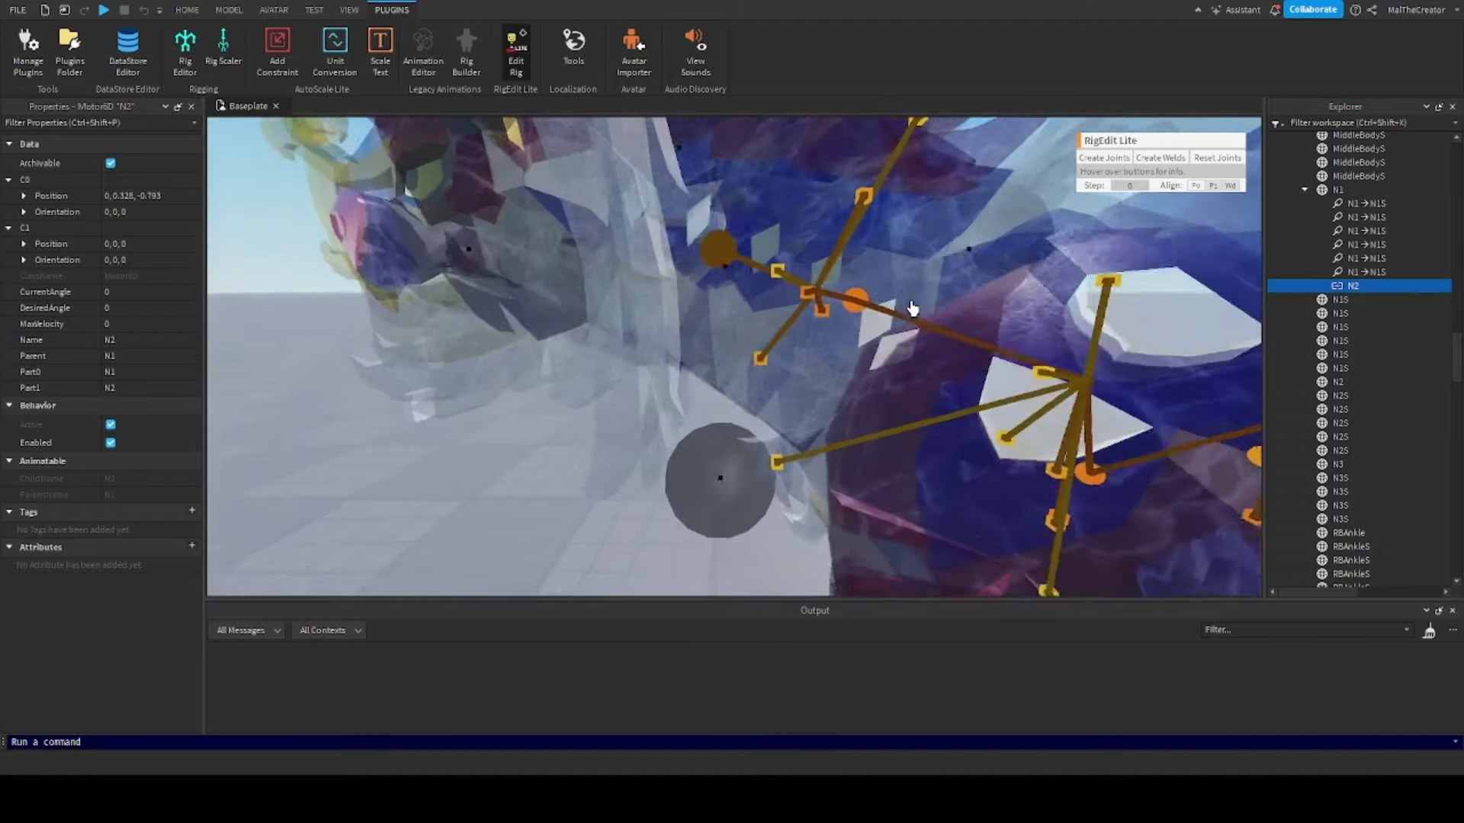
pyautogui.scroll(-8, 913, 308)
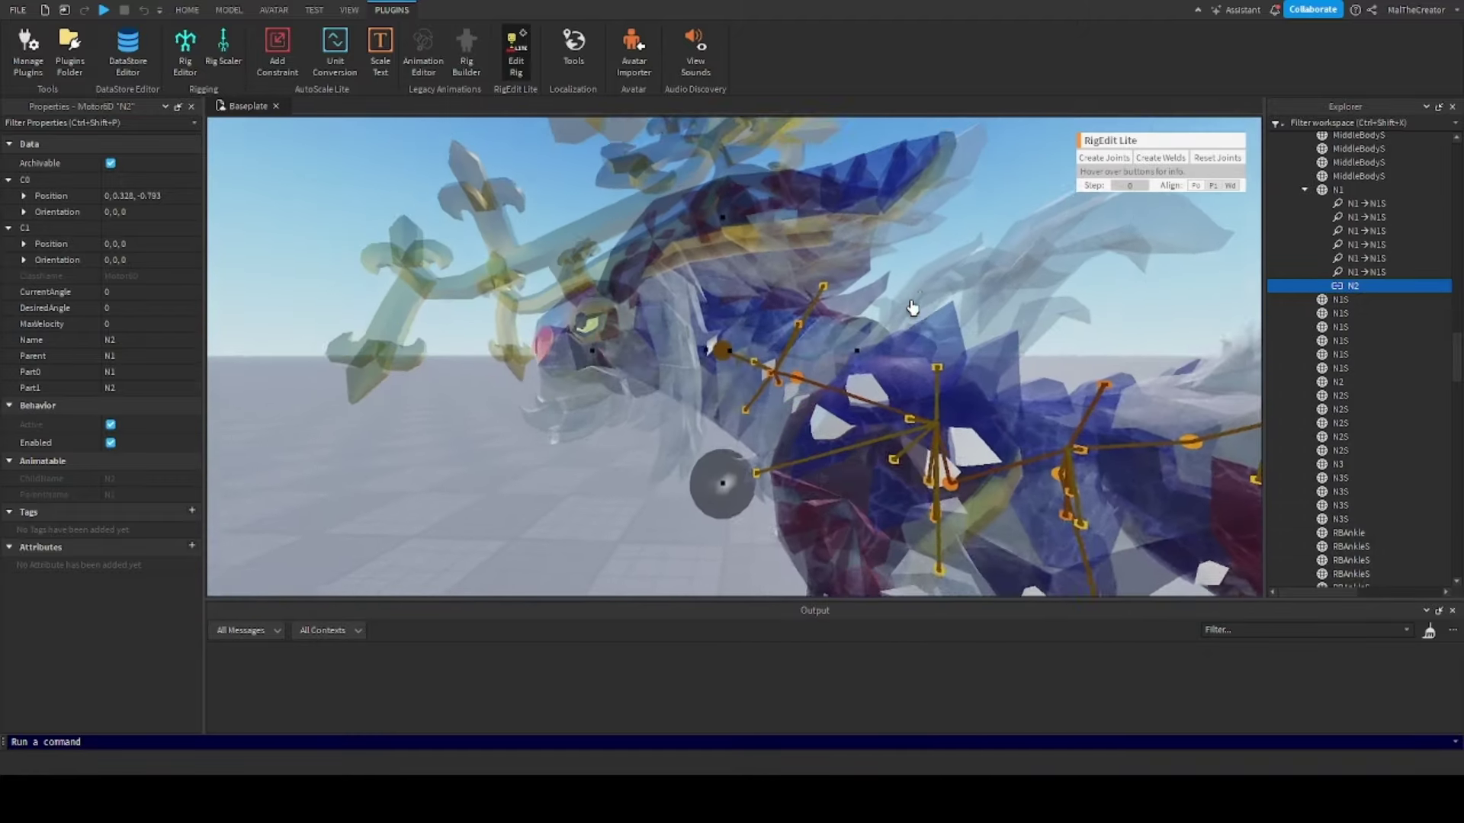
pyautogui.scroll(-3, 912, 308)
pyautogui.scroll(7, 912, 308)
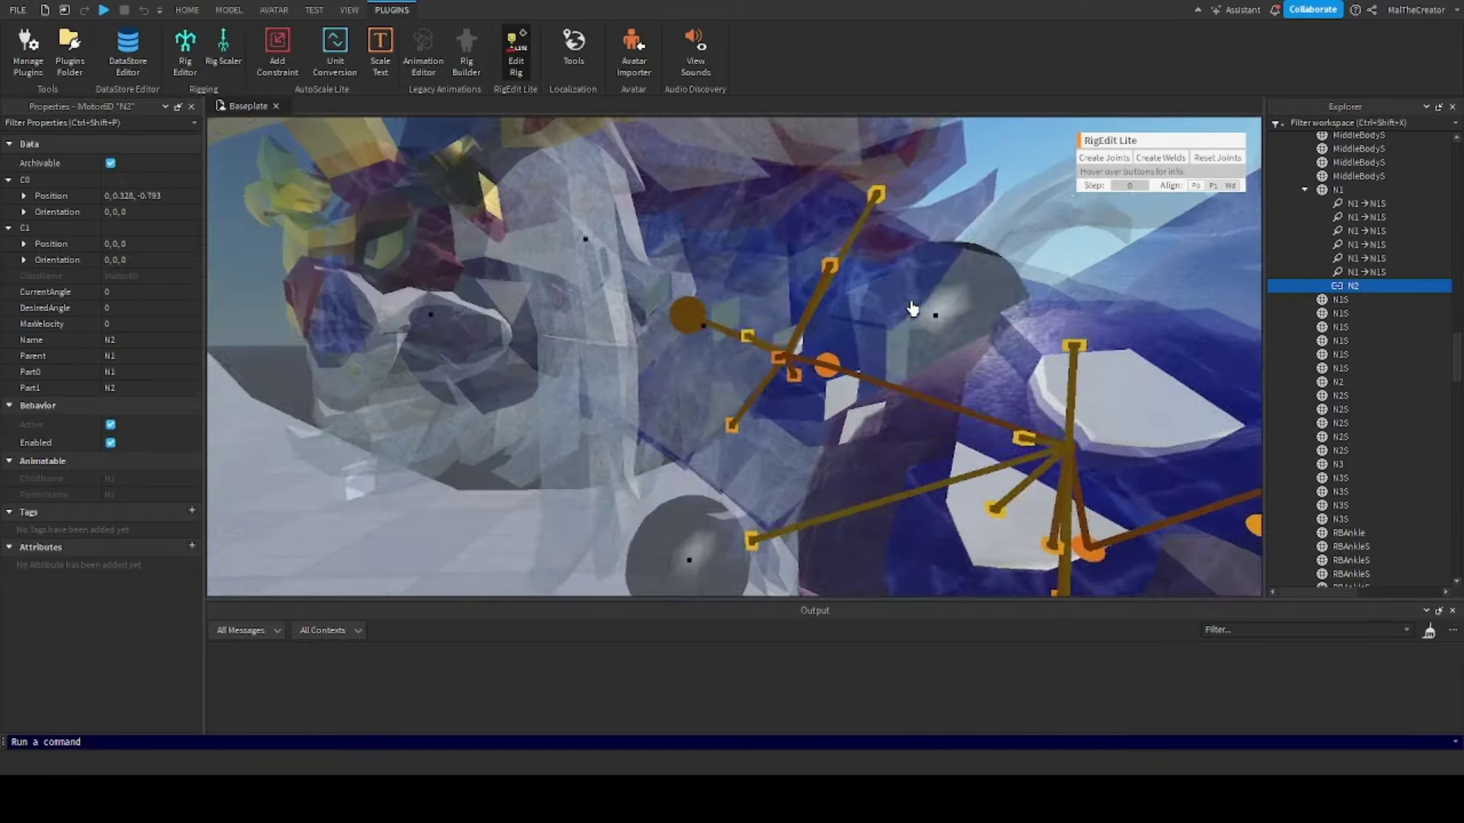
pyautogui.scroll(-7, 912, 308)
pyautogui.moveTo(792, 311); pyautogui.dragTo(791, 299, button='right')
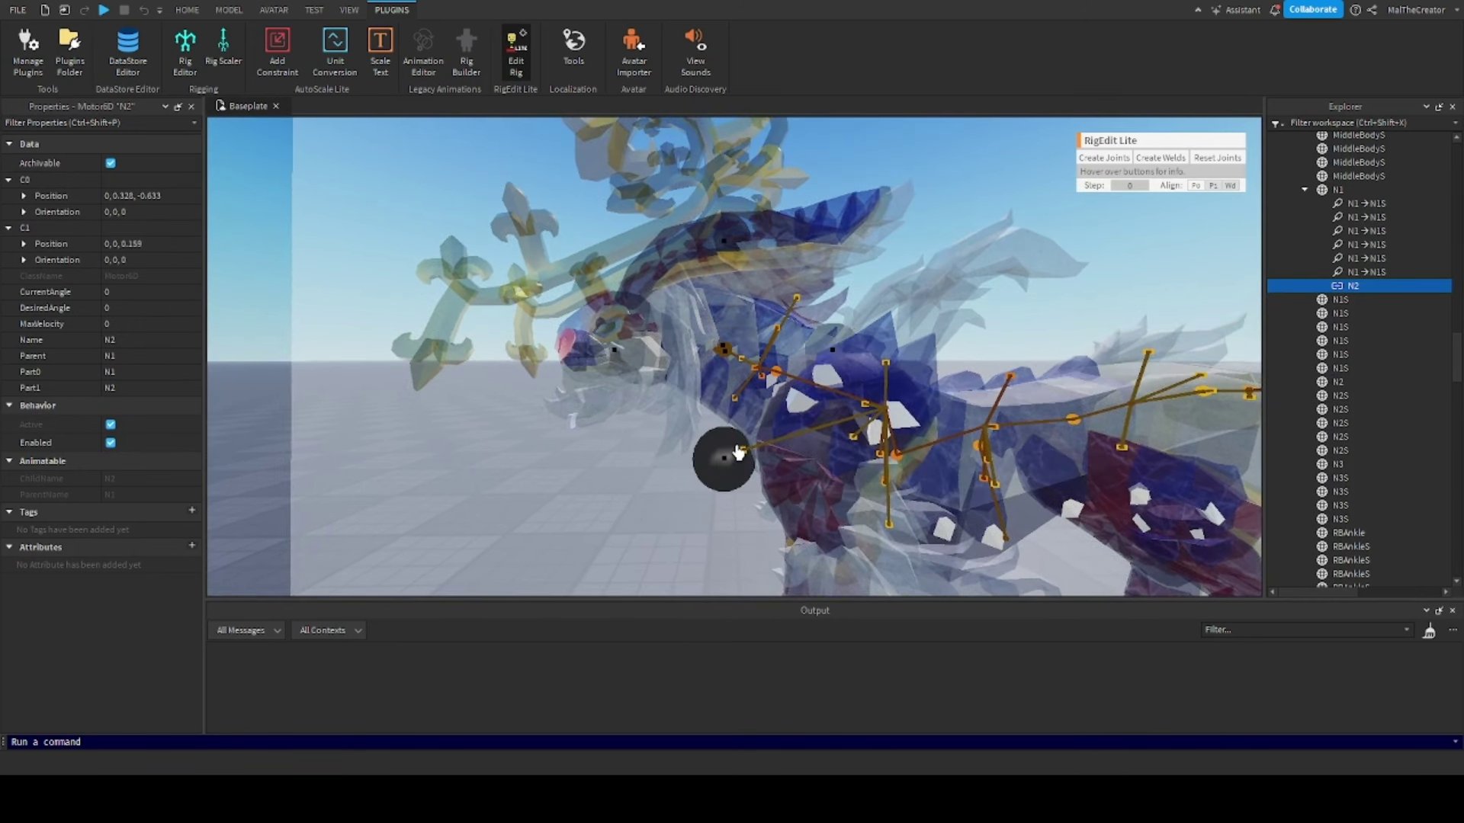
pyautogui.moveTo(739, 447)
pyautogui.mouseDown()
pyautogui.moveTo(847, 366)
pyautogui.moveTo(842, 344)
pyautogui.moveTo(745, 440)
pyautogui.mouseUp()
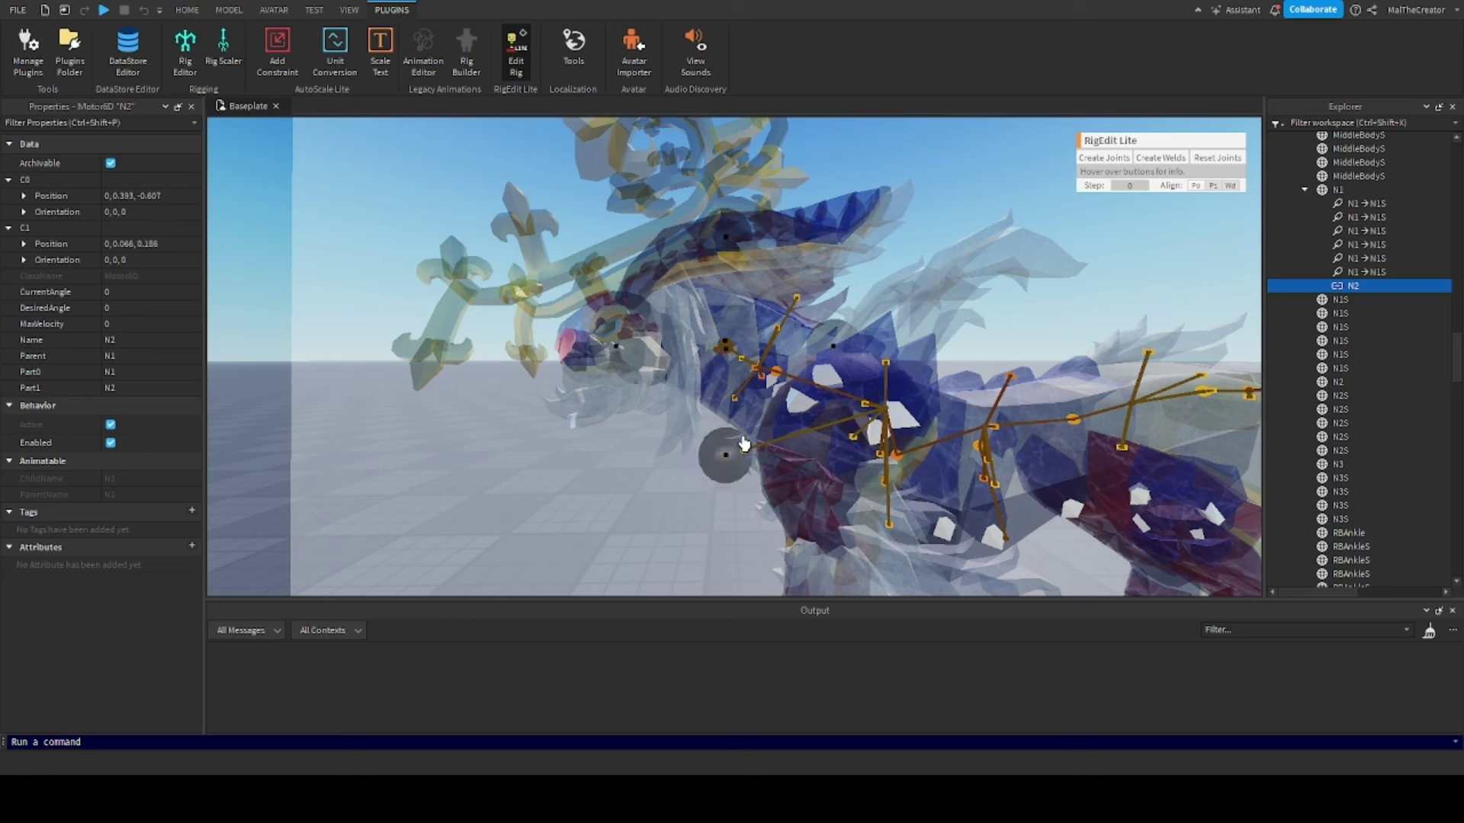
# Weld all the N2S meshes to the neck segment N2
pyautogui.click(1304, 190)
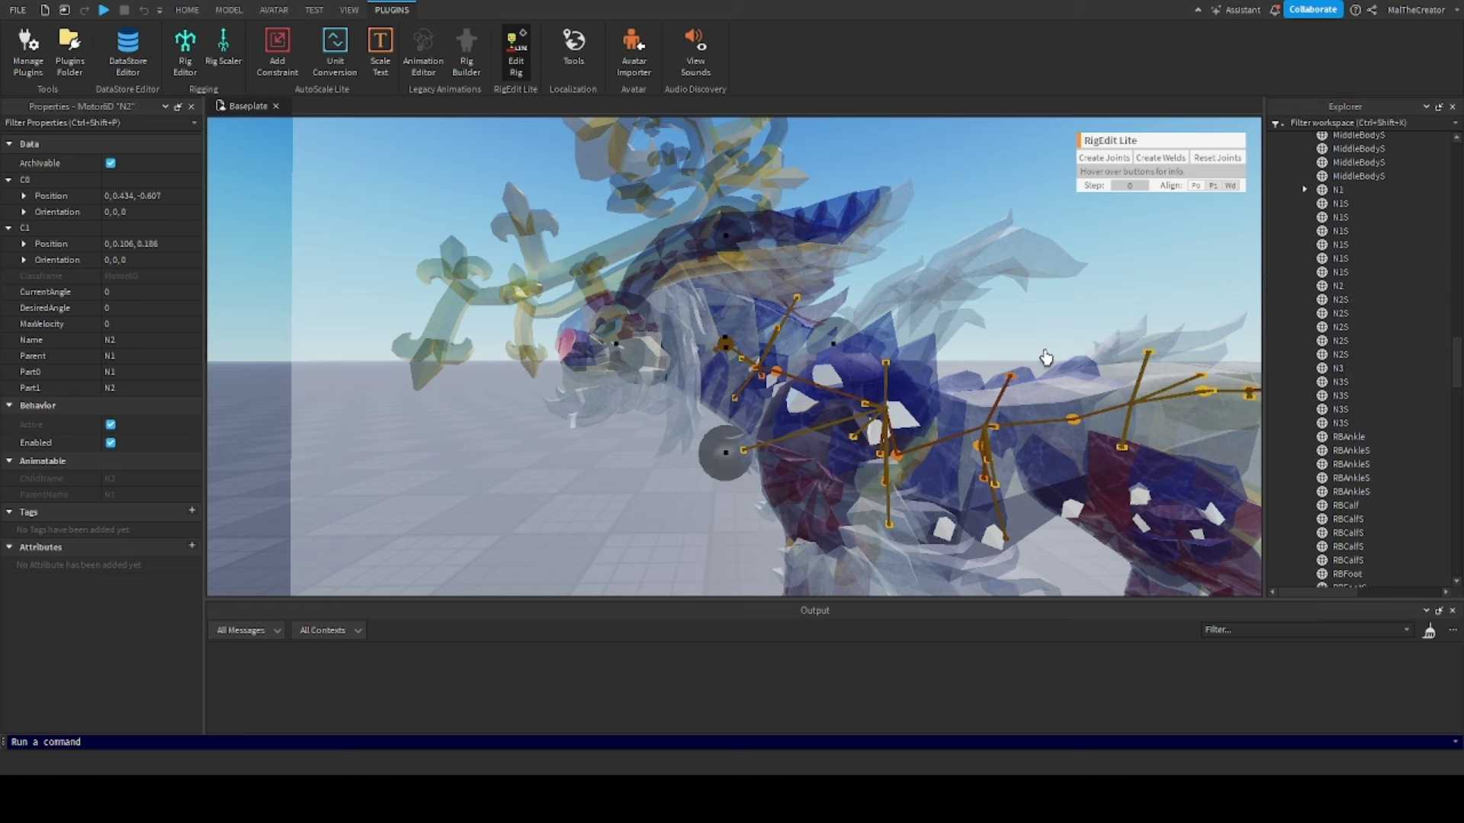
pyautogui.click(1337, 287)
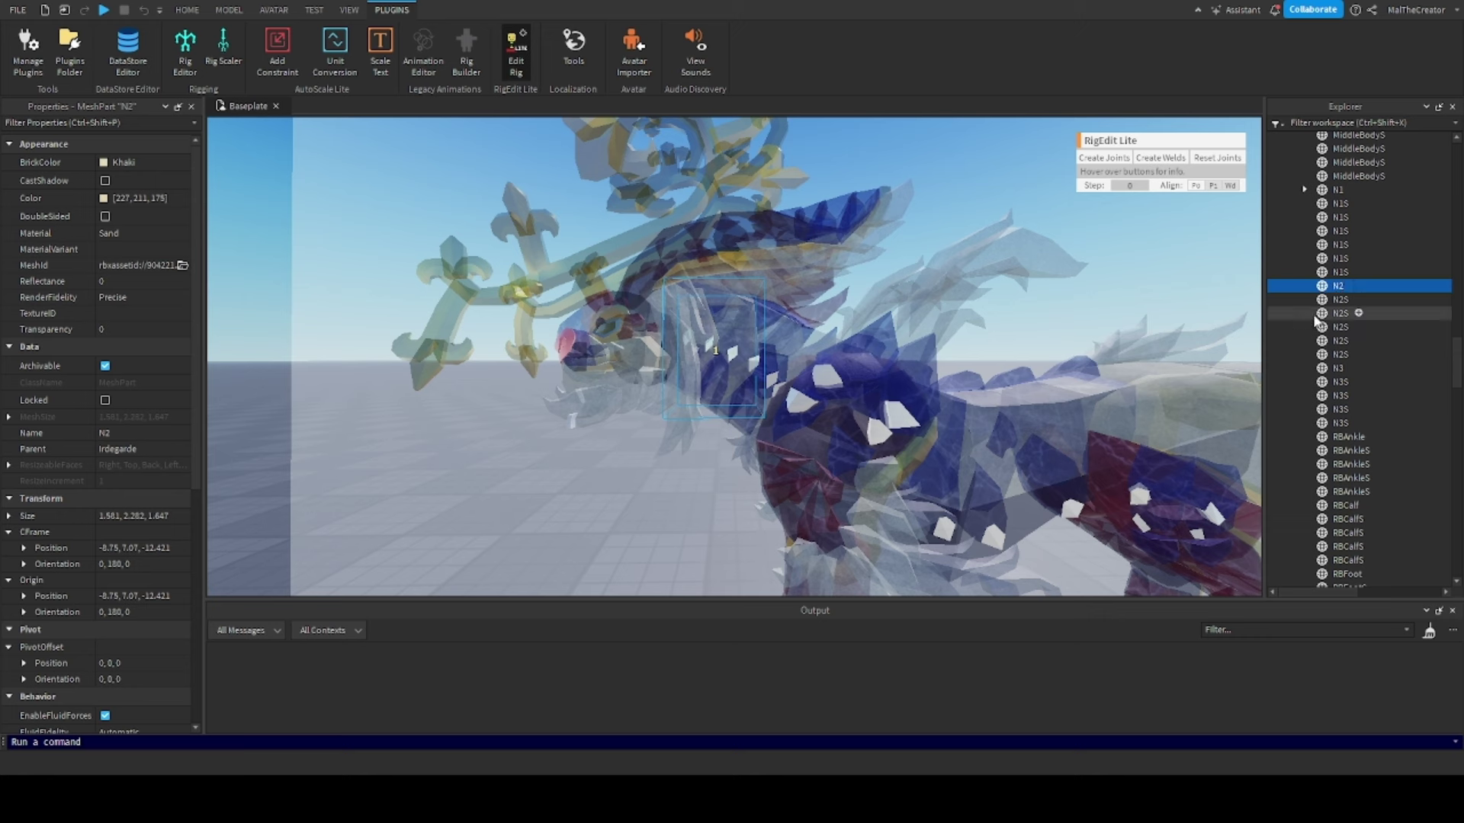
pyautogui.keyDown('shift'); pyautogui.click(1340, 355); pyautogui.keyUp('shift')
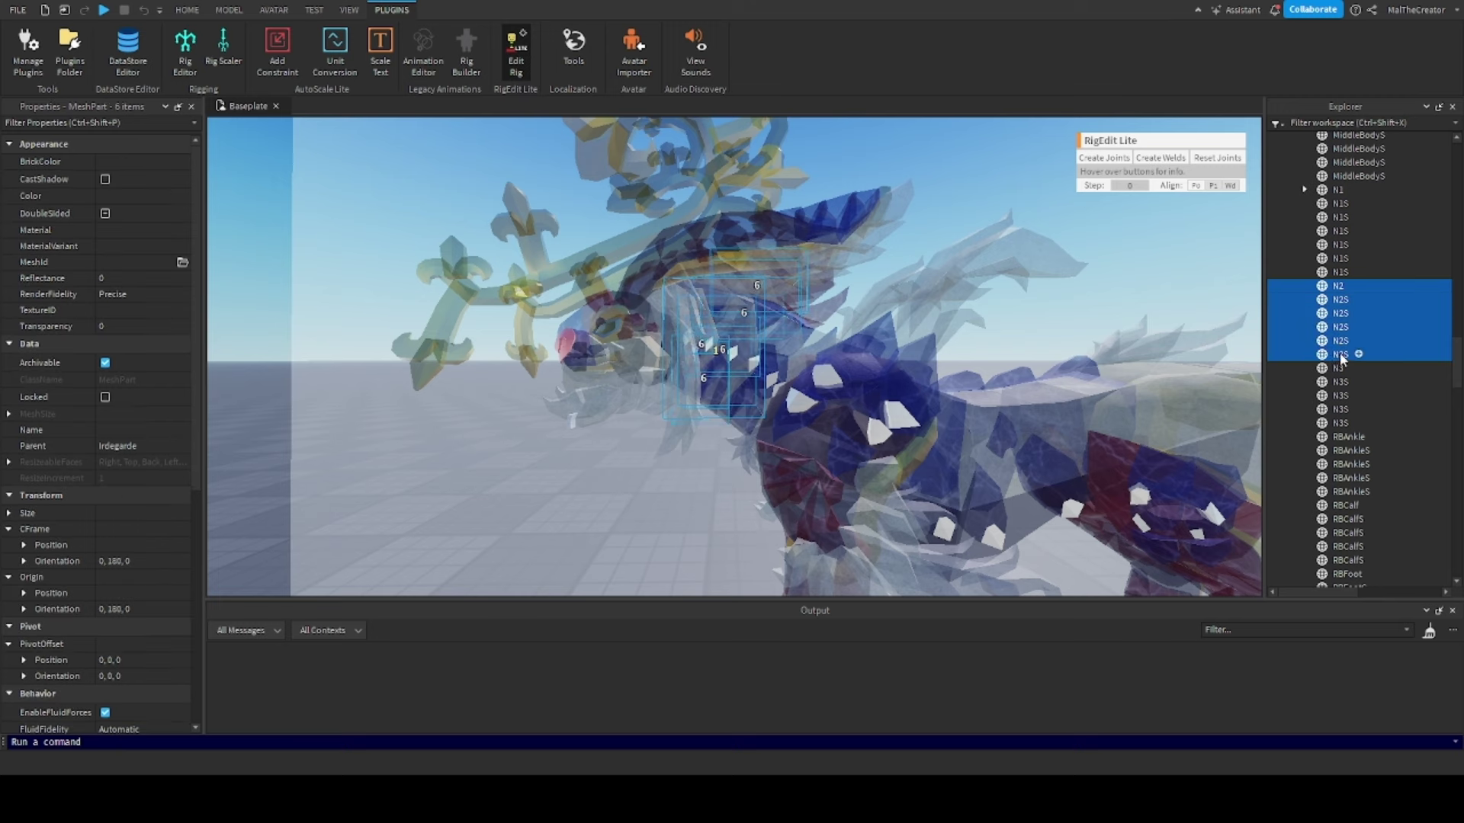
pyautogui.click(1166, 158)
pyautogui.click(1304, 286)
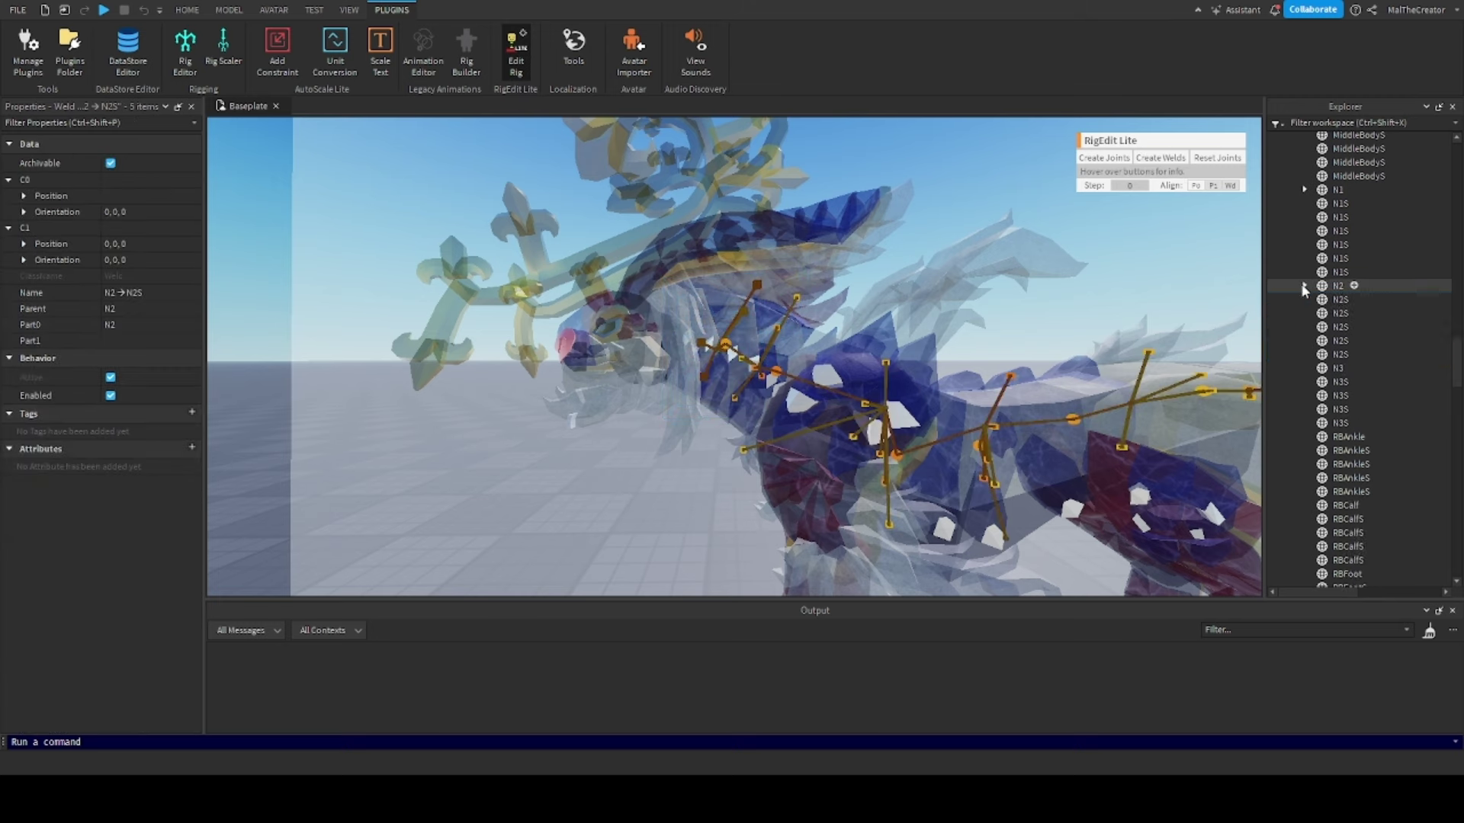
# Create a joint from neck segment N2 to neck segment N3
pyautogui.click(1338, 368)
pyautogui.press('Up')
pyautogui.press('Up')
pyautogui.press('Up')
pyautogui.press('Up')
pyautogui.press('Up')
pyautogui.press('Up')
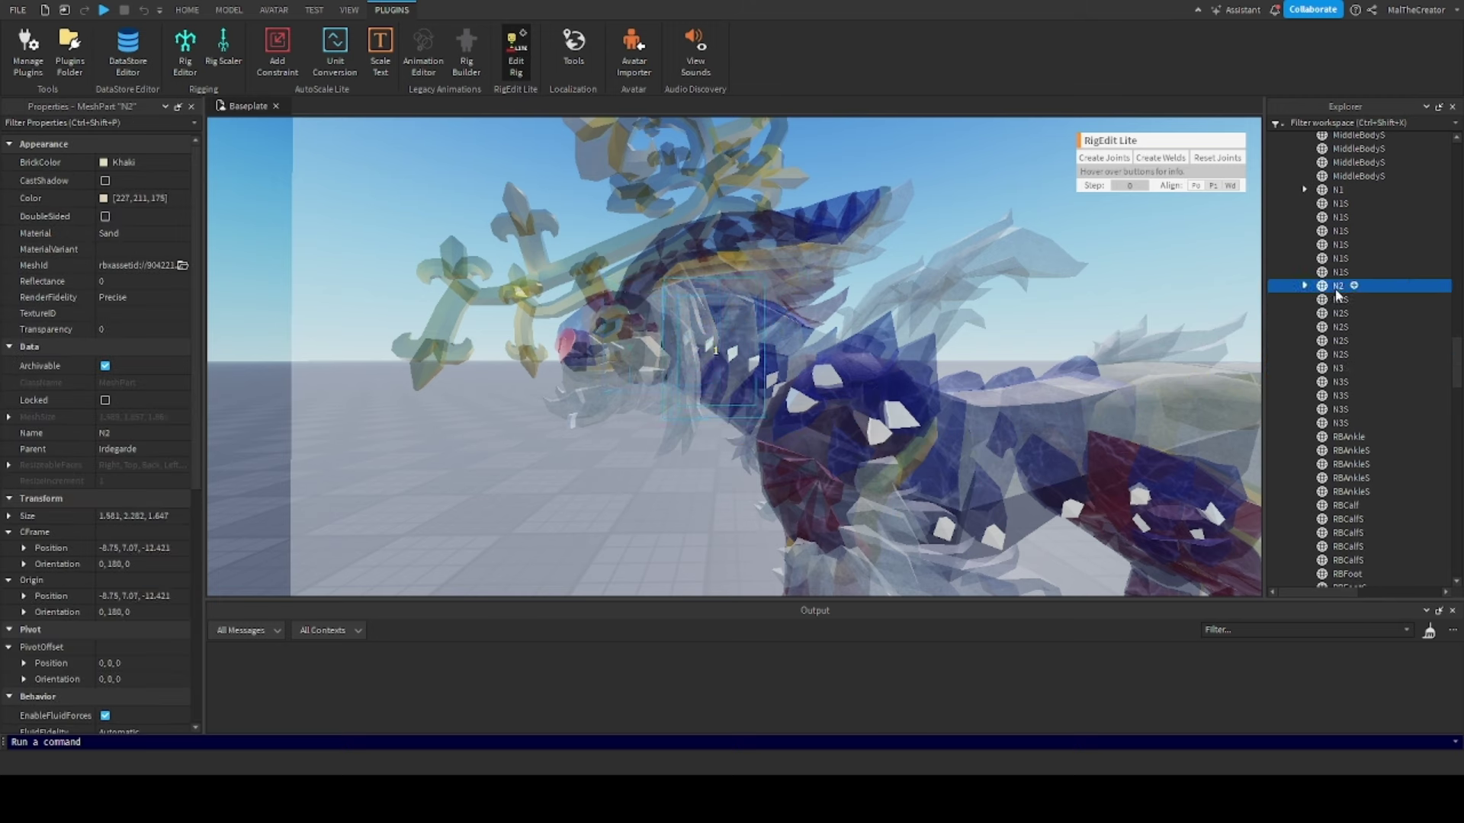
pyautogui.keyDown('ctrl'); pyautogui.click(1336, 370); pyautogui.keyUp('ctrl')
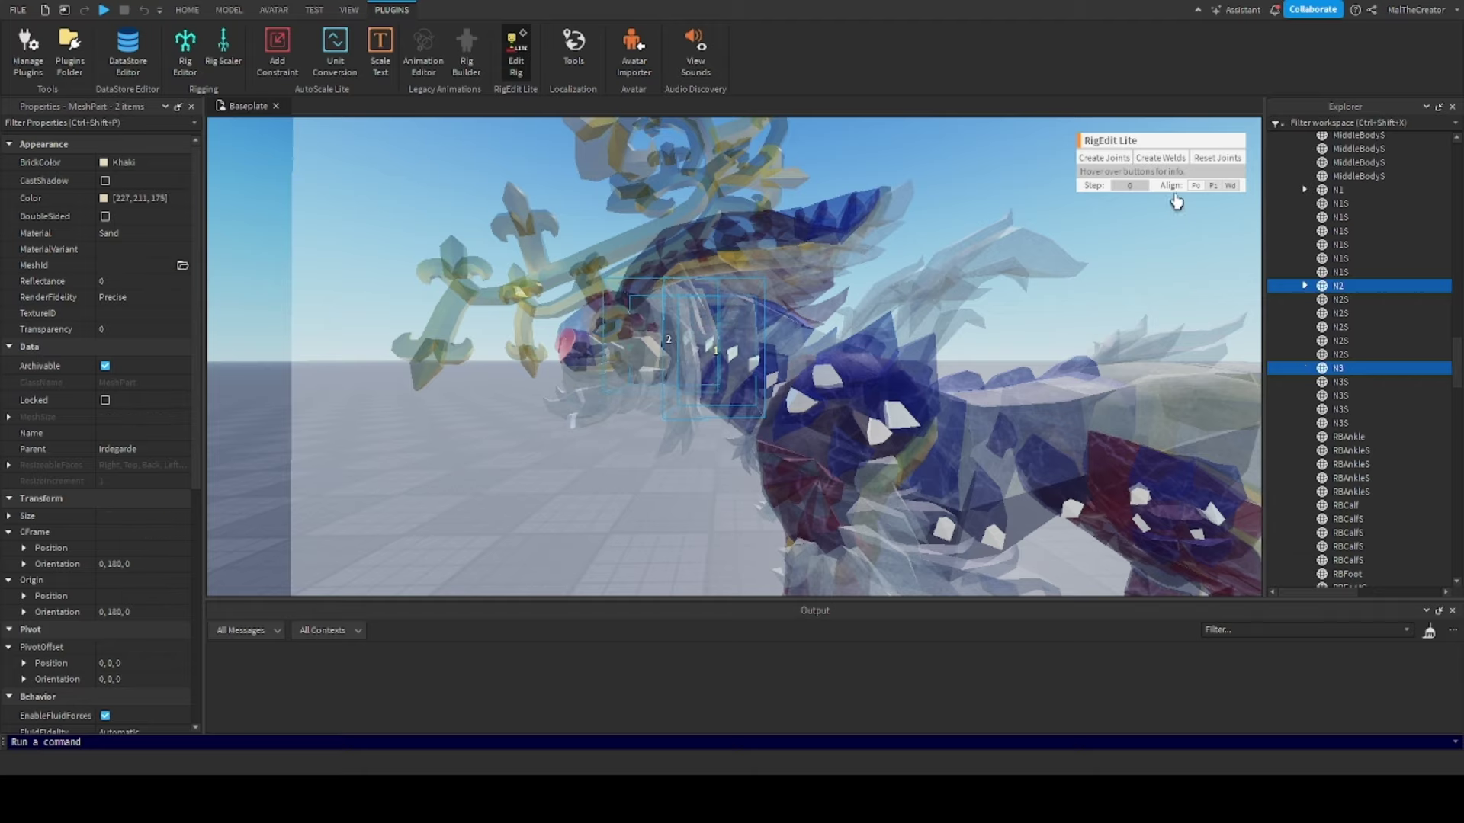
pyautogui.click(1110, 160)
# Move the N3 joint back and slightly up toward N2, to a C0 position of about 0, 0.266, -0.611
pyautogui.moveTo(924, 317); pyautogui.dragTo(921, 319, button='right')
pyautogui.scroll(3, 921, 318)
pyautogui.scroll(2, 921, 319)
pyautogui.scroll(3, 922, 319)
pyautogui.scroll(-3, 921, 319)
pyautogui.scroll(-1, 922, 318)
pyautogui.scroll(1, 859, 344)
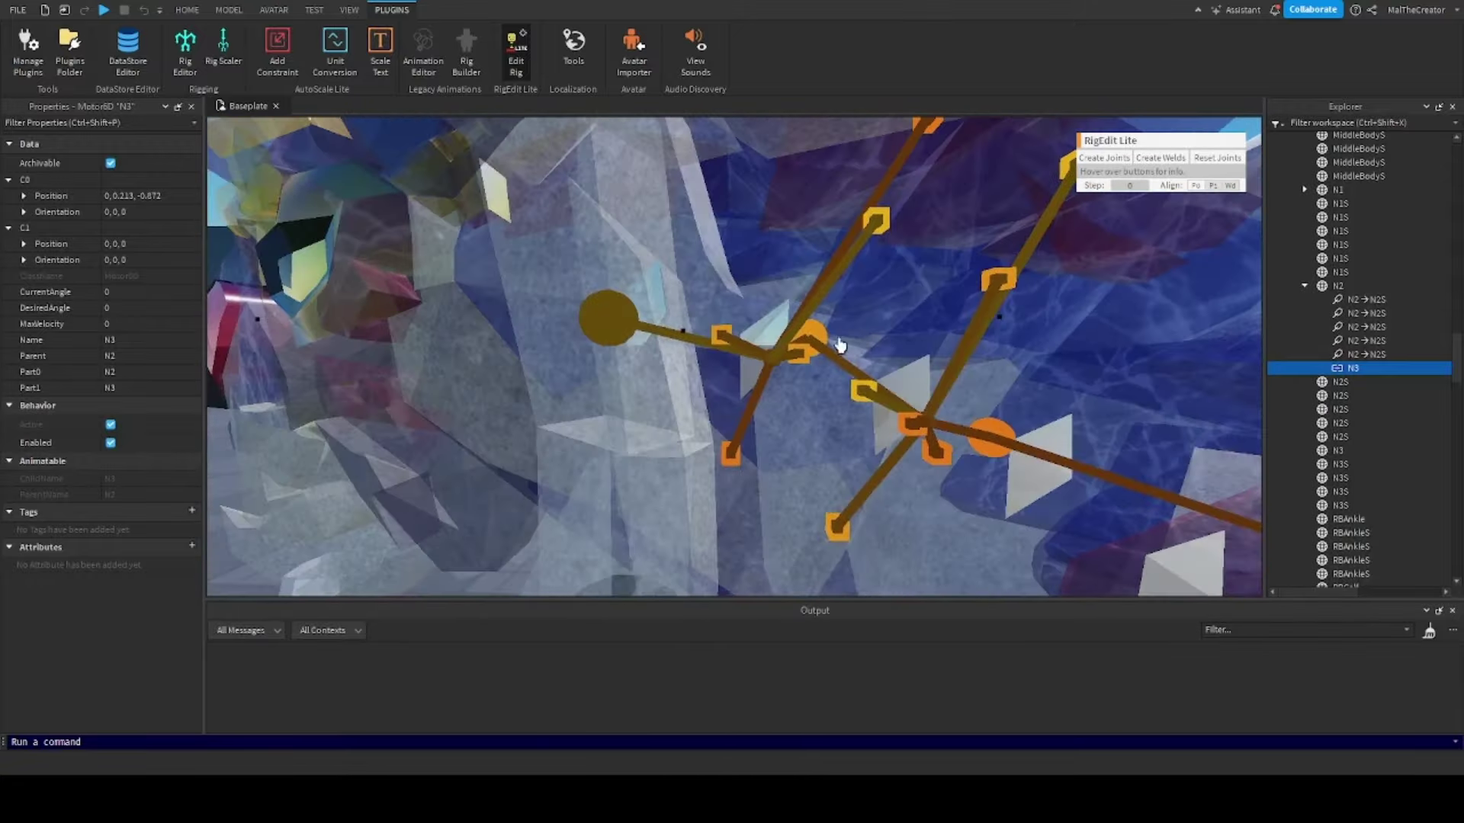
pyautogui.moveTo(839, 345); pyautogui.dragTo(839, 335, button='right')
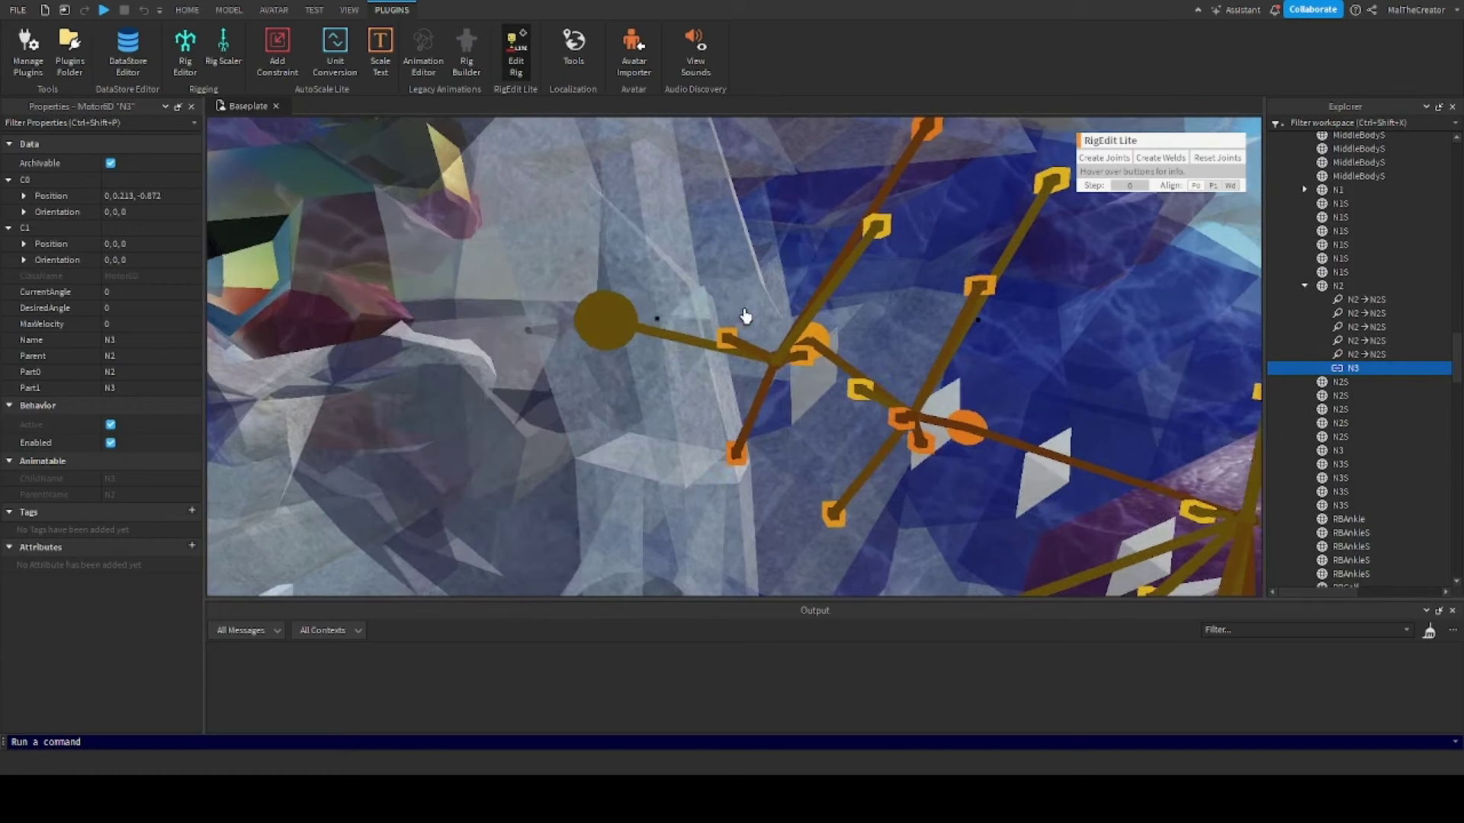
pyautogui.moveTo(745, 316); pyautogui.dragTo(745, 316, button='right')
pyautogui.scroll(-5, 706, 365)
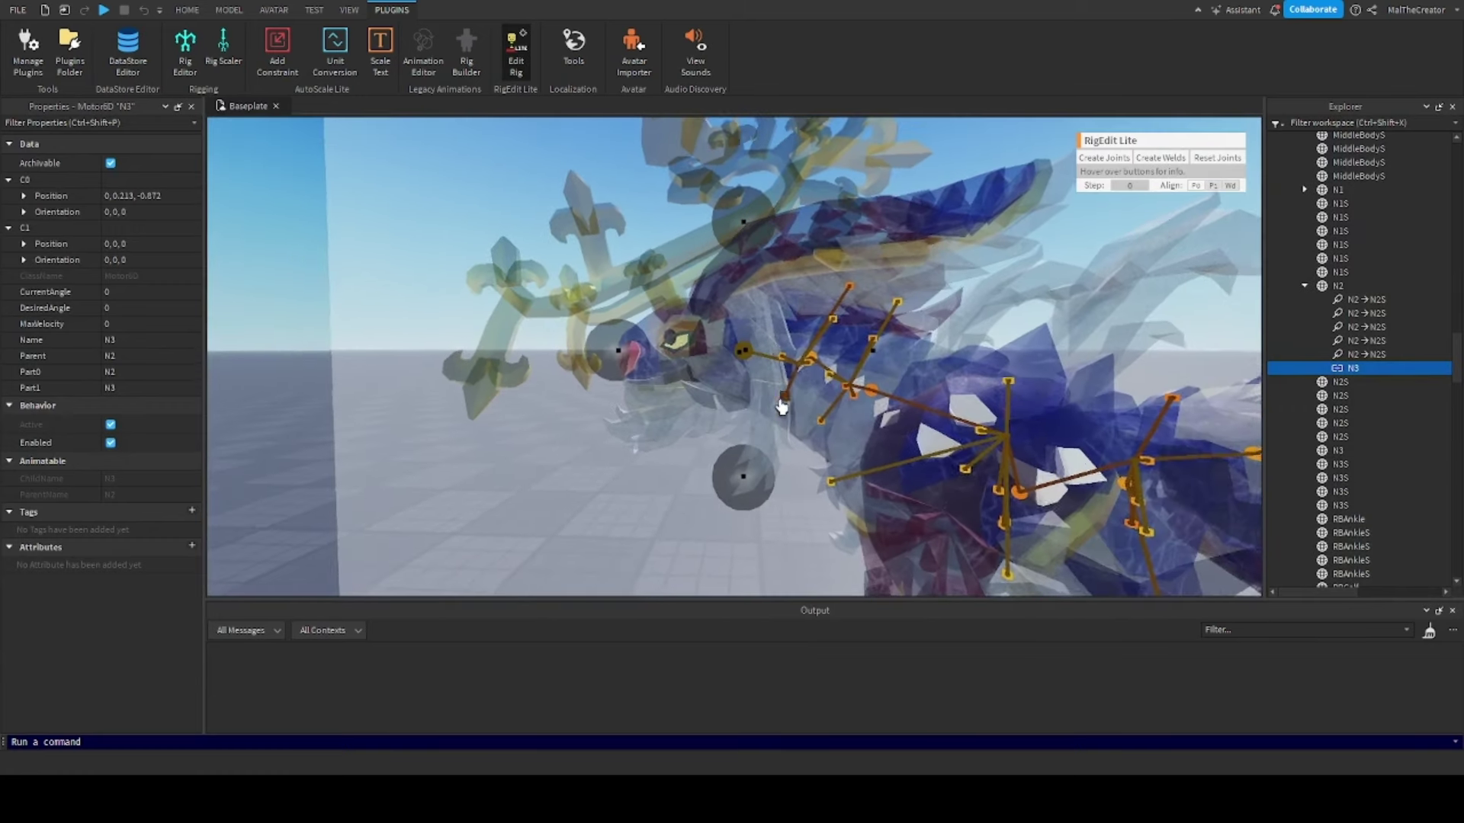
pyautogui.moveTo(801, 389); pyautogui.dragTo(813, 391, button='right')
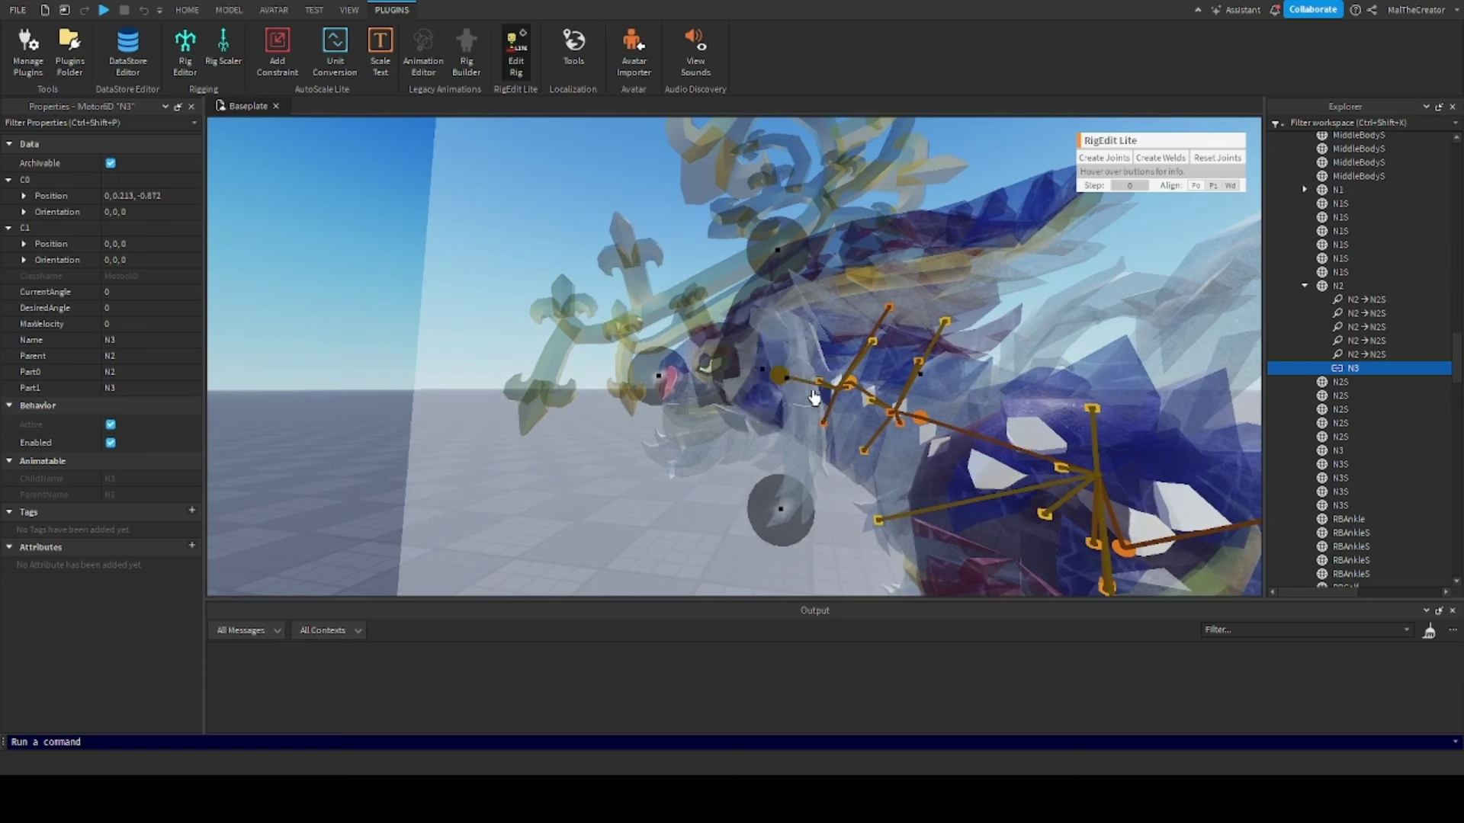
pyautogui.moveTo(872, 343); pyautogui.dragTo(902, 346, button='right')
pyautogui.moveTo(933, 360); pyautogui.dragTo(946, 362)
pyautogui.moveTo(791, 474); pyautogui.dragTo(816, 475)
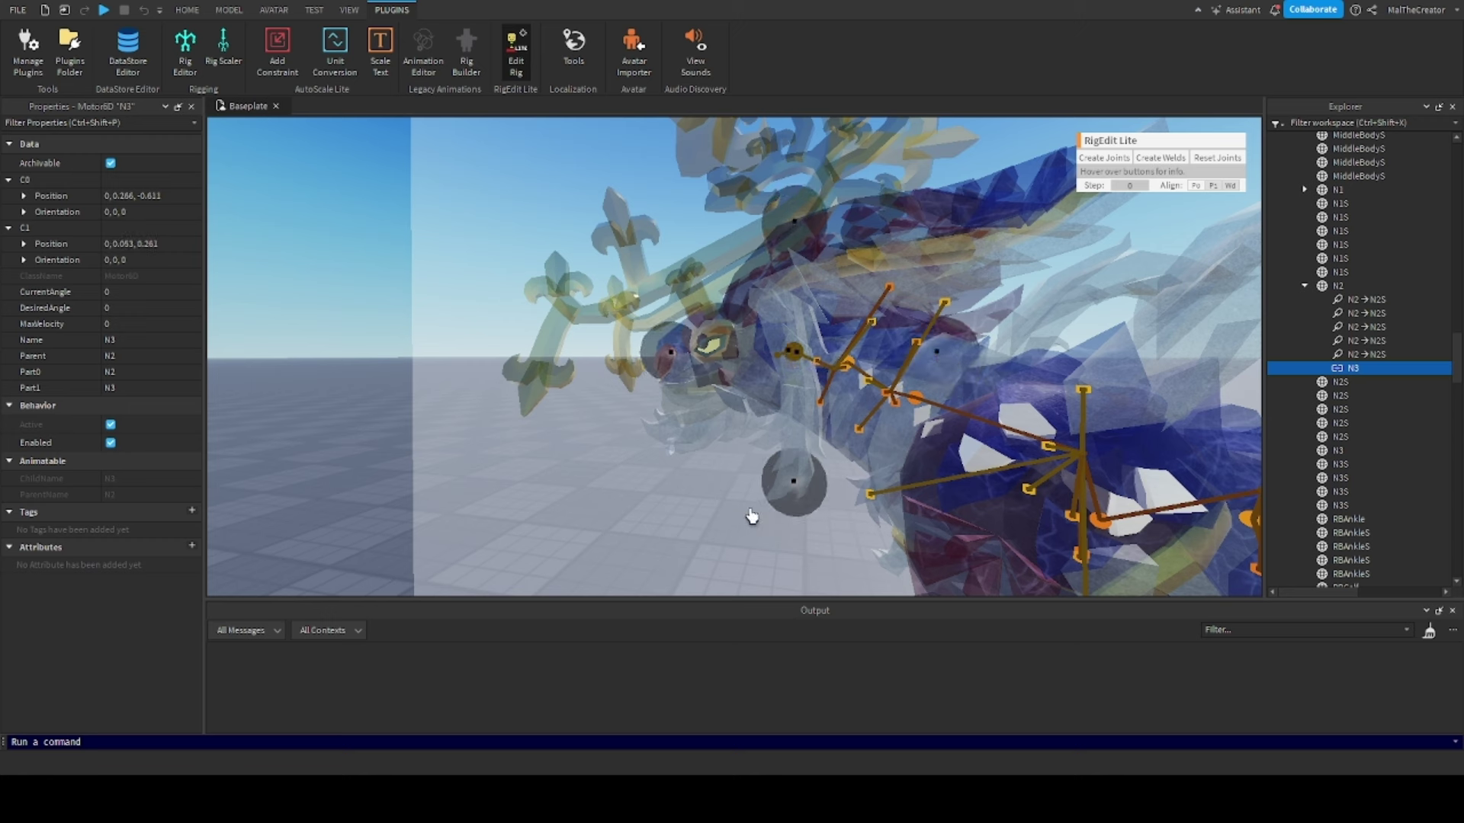
# Weld all the N3S meshes to the neck segment N3
pyautogui.click(1305, 285)
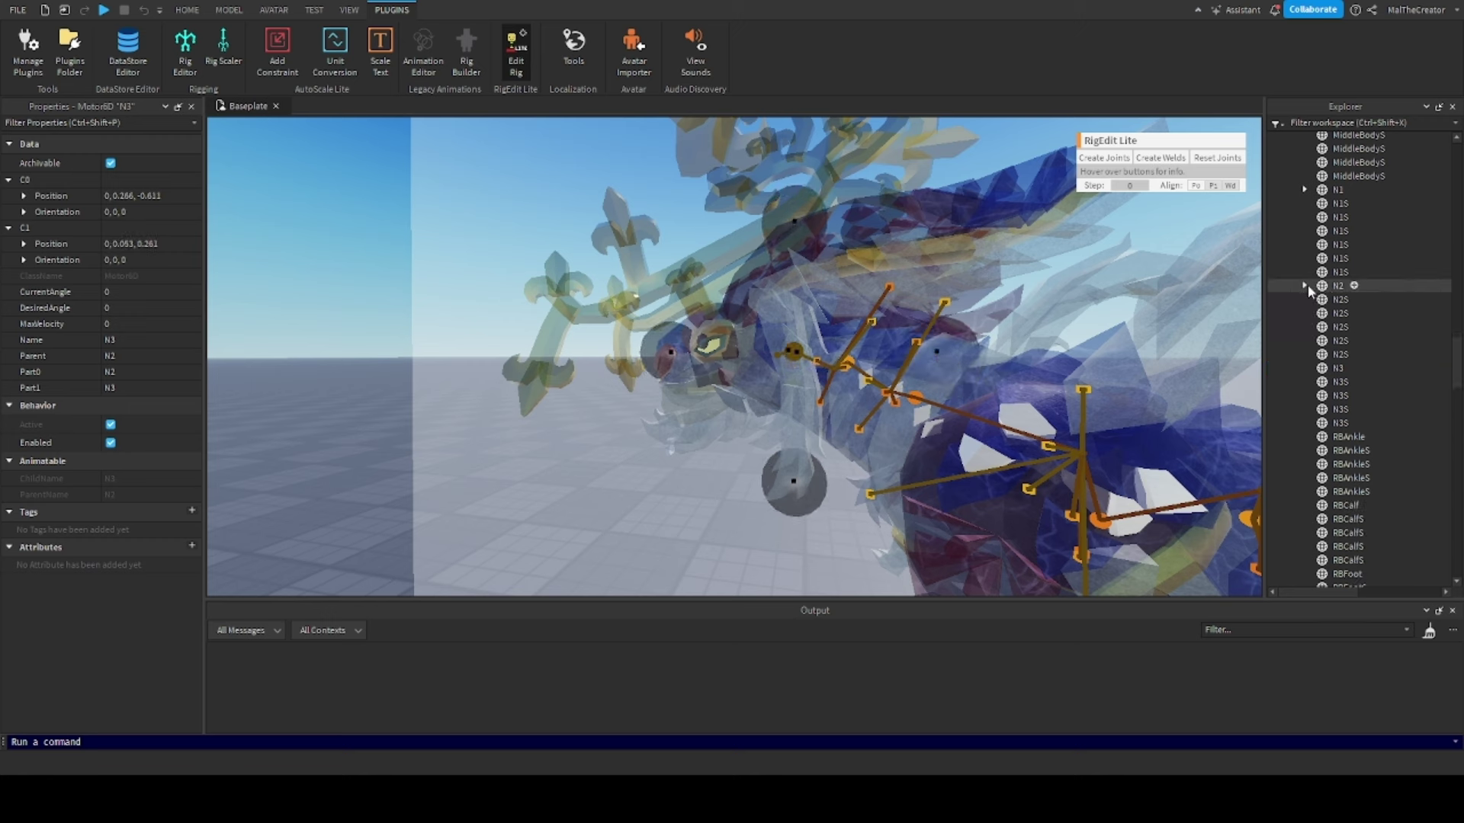
pyautogui.click(1338, 368)
pyautogui.keyDown('shift'); pyautogui.click(1340, 423); pyautogui.keyUp('shift')
pyautogui.click(1151, 159)
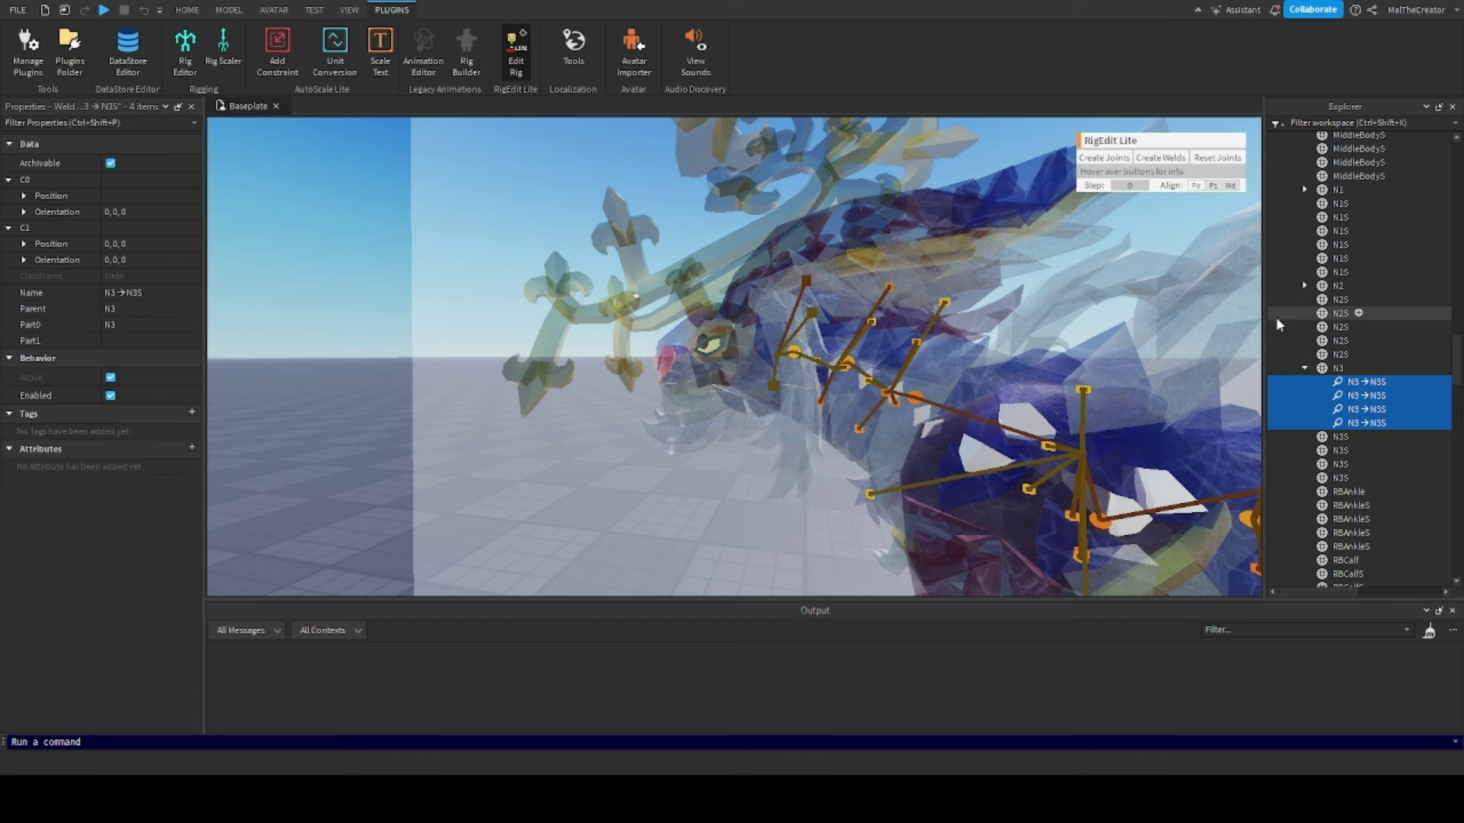
# Create a joint from neck segment N3 to the Head
pyautogui.click(1338, 369)
pyautogui.scroll(15, 1334, 335)
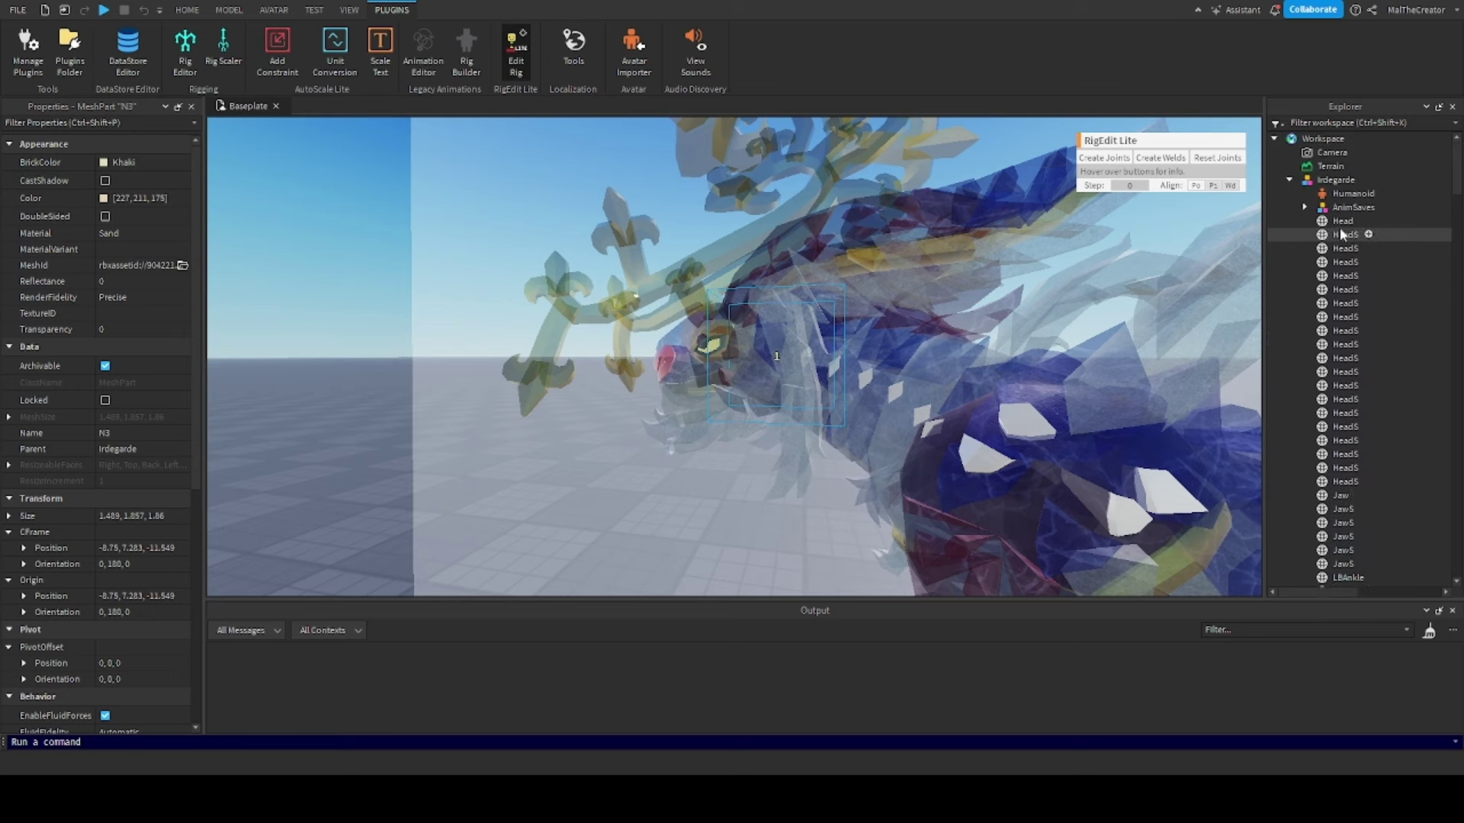
pyautogui.keyDown('ctrl'); pyautogui.click(1337, 222); pyautogui.keyUp('ctrl')
pyautogui.click(1122, 160)
# Move the Head joint down and back to the base of the skull, at a C0 position of about 0, -0.022, -0.277
pyautogui.scroll(5, 987, 338)
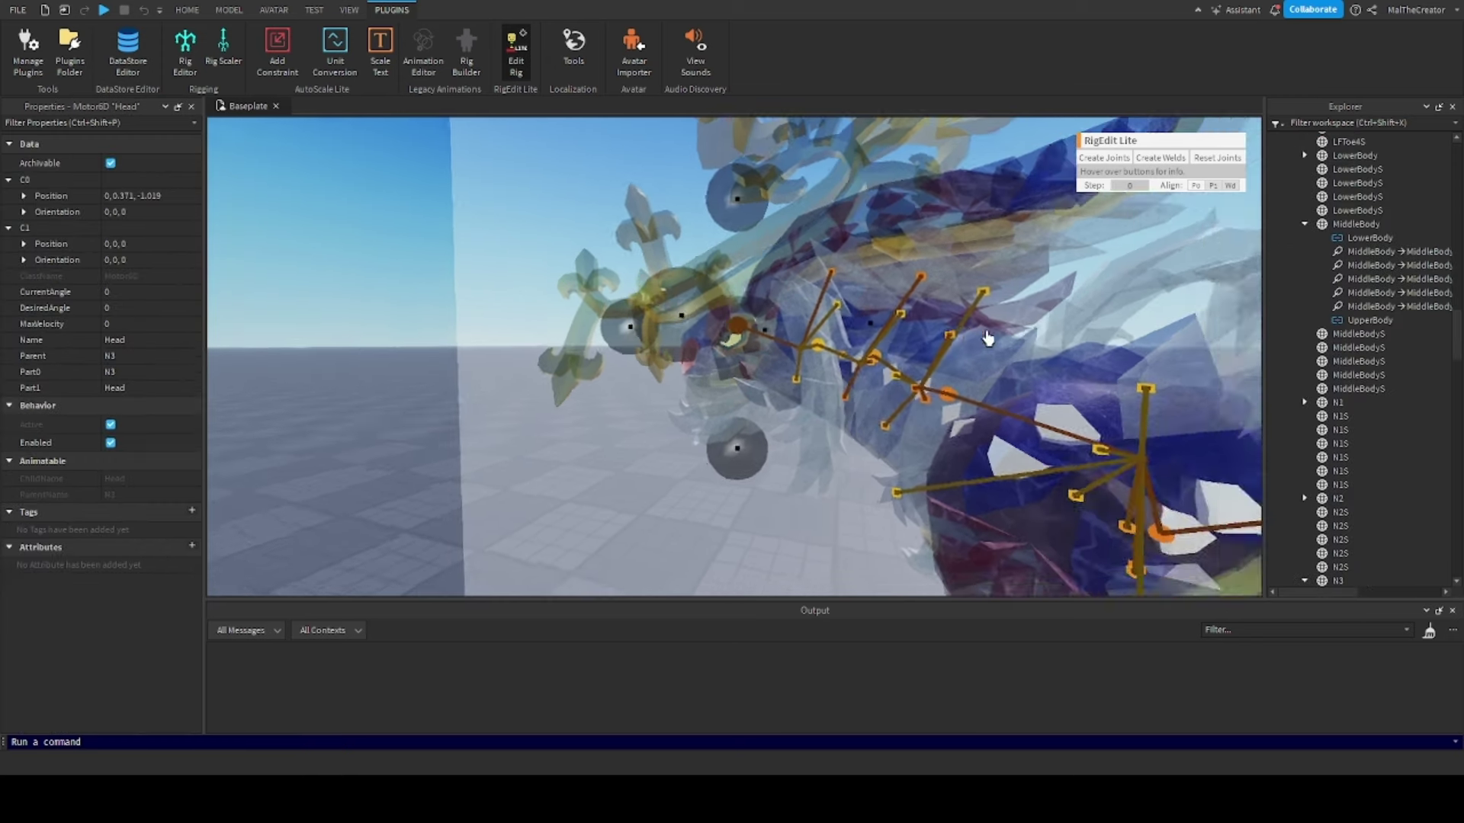
pyautogui.scroll(-3, 987, 338)
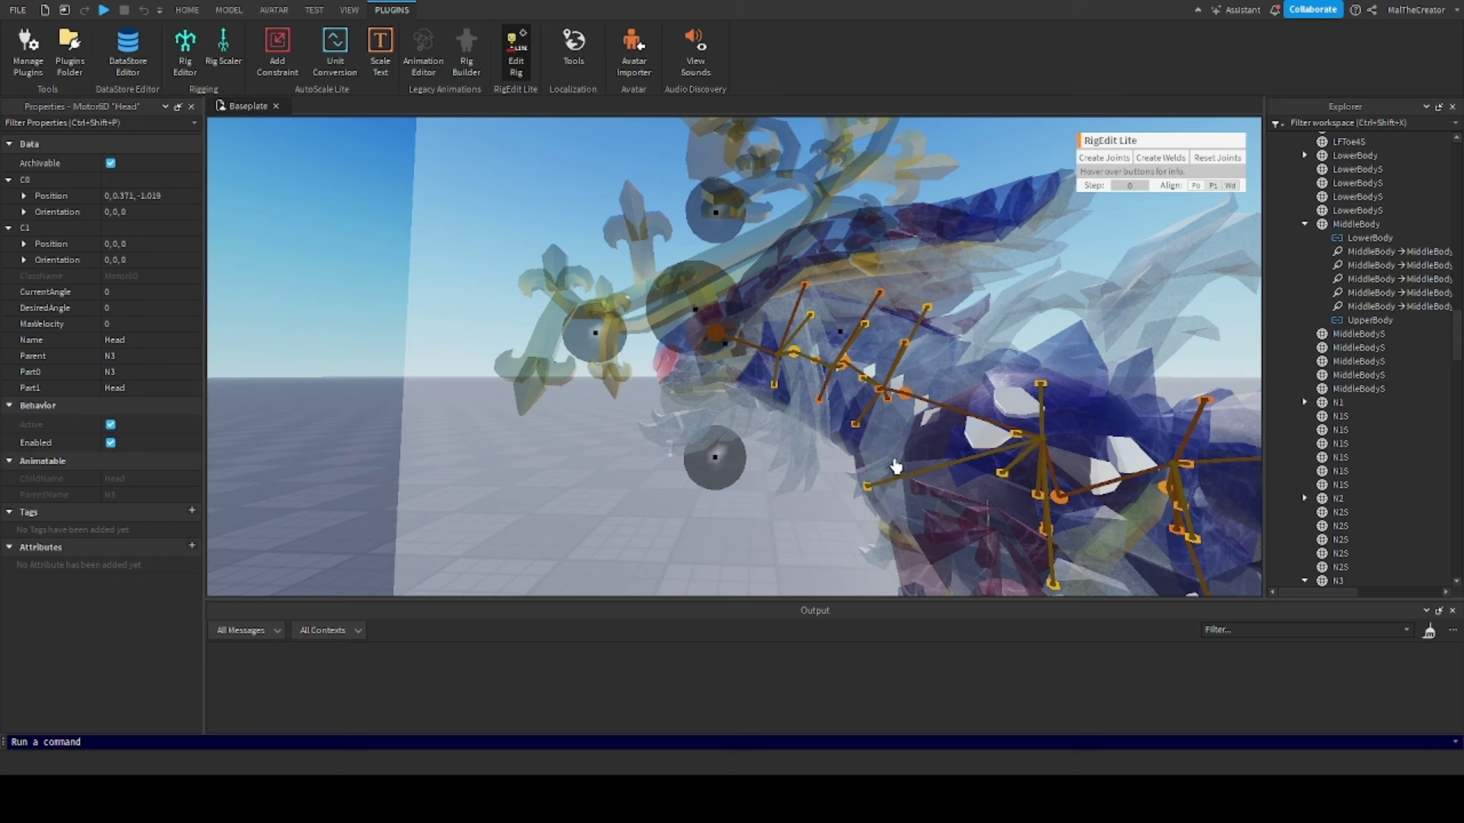
pyautogui.moveTo(840, 444); pyautogui.dragTo(798, 418, button='right')
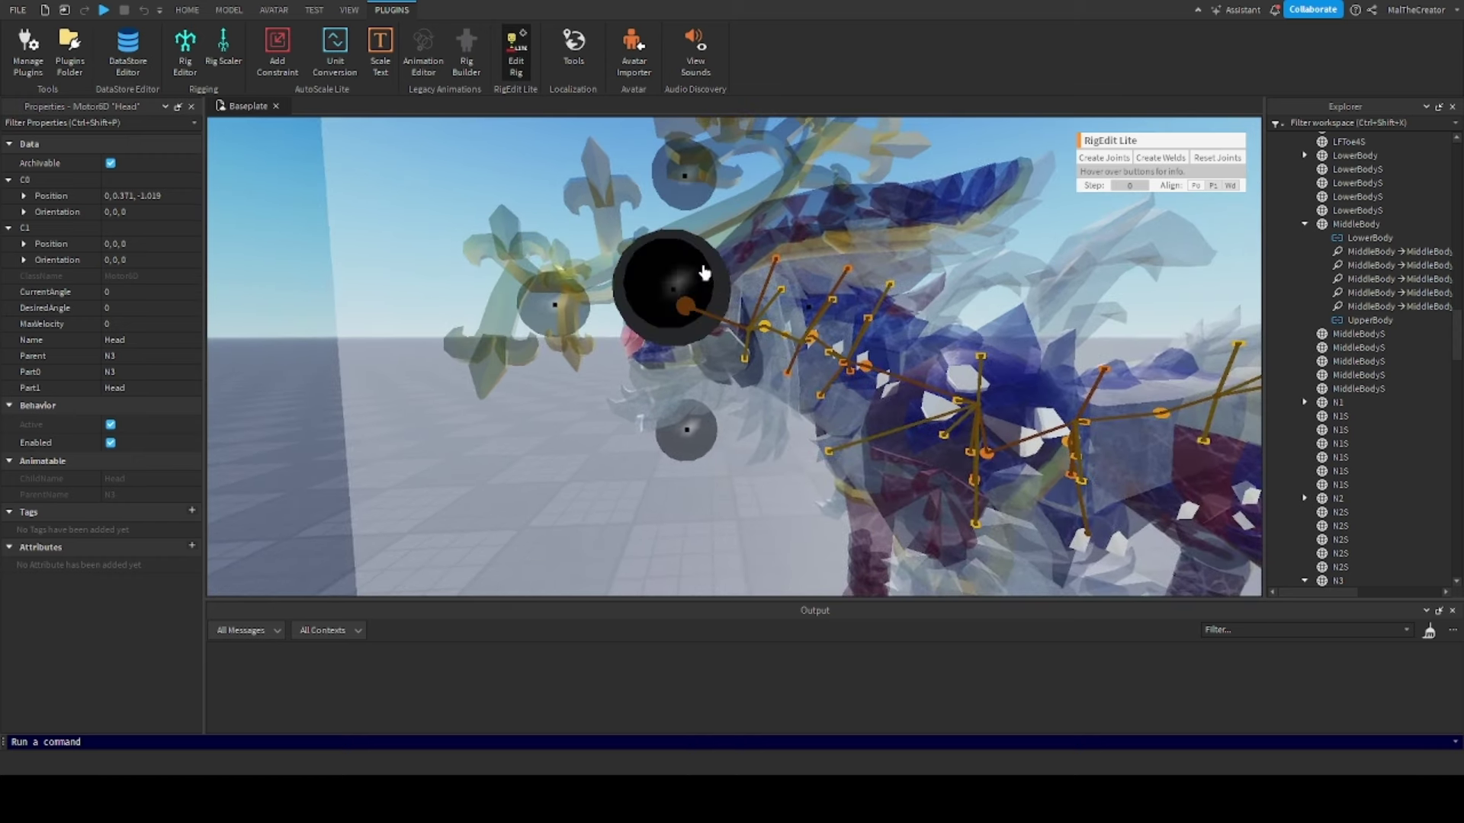
pyautogui.moveTo(704, 273); pyautogui.dragTo(692, 474)
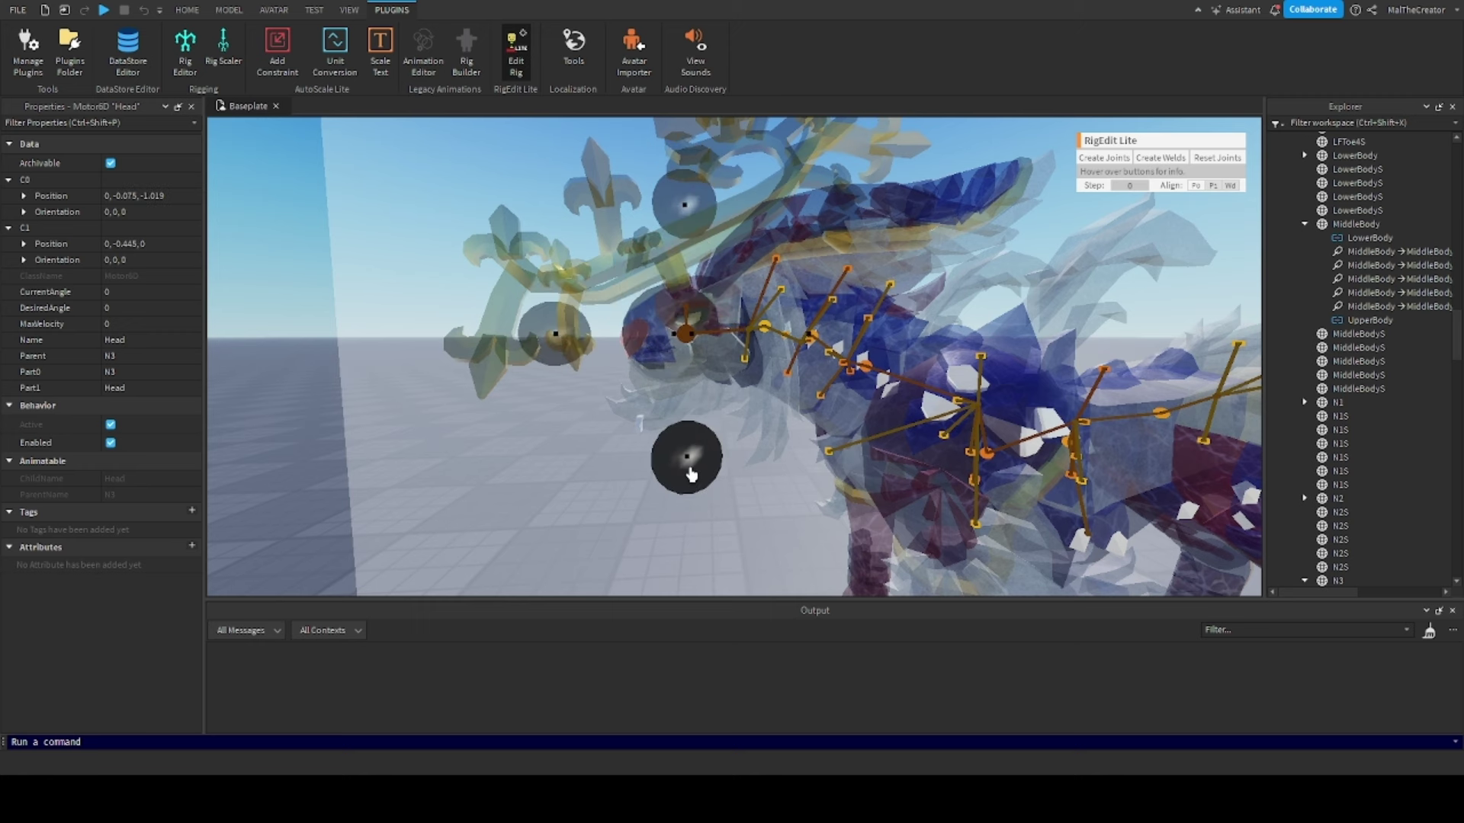
pyautogui.moveTo(814, 339); pyautogui.dragTo(866, 339)
pyautogui.moveTo(748, 452); pyautogui.dragTo(750, 446)
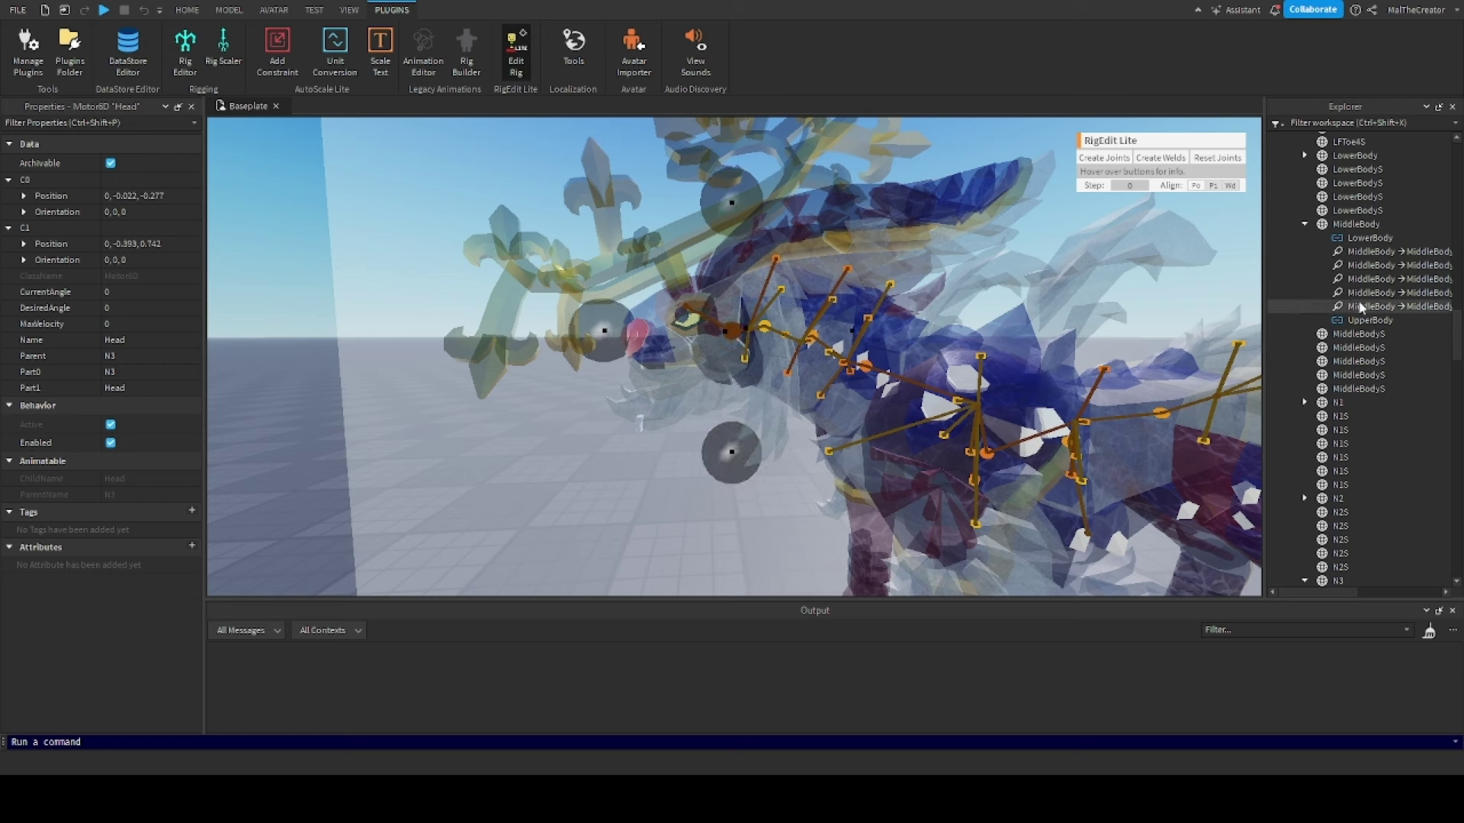
# Weld all the HeadS meshes to the Head segment
pyautogui.scroll(15, 1376, 298)
pyautogui.click(1379, 221)
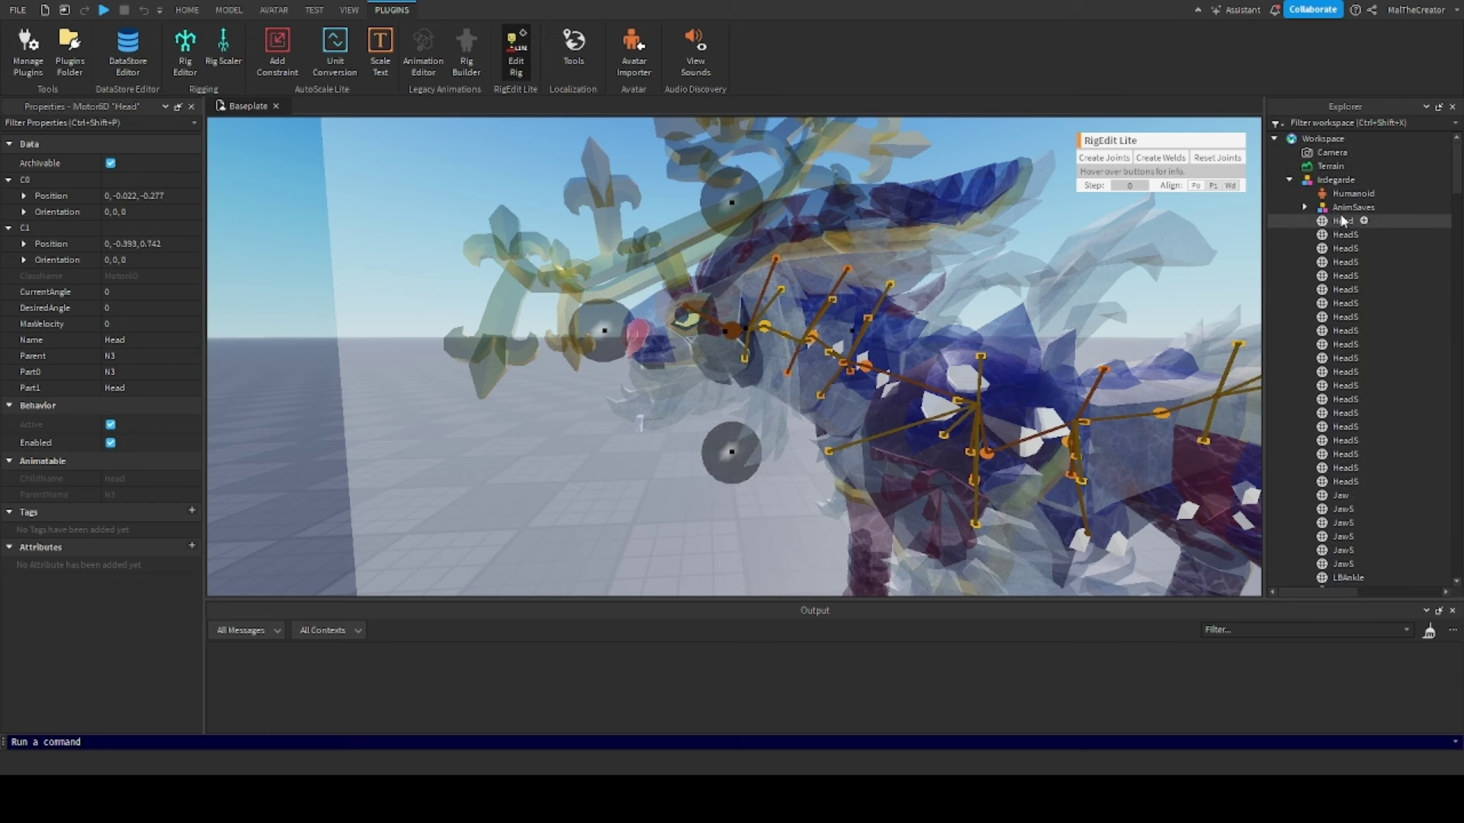
pyautogui.keyDown('shift'); pyautogui.click(1384, 481); pyautogui.keyUp('shift')
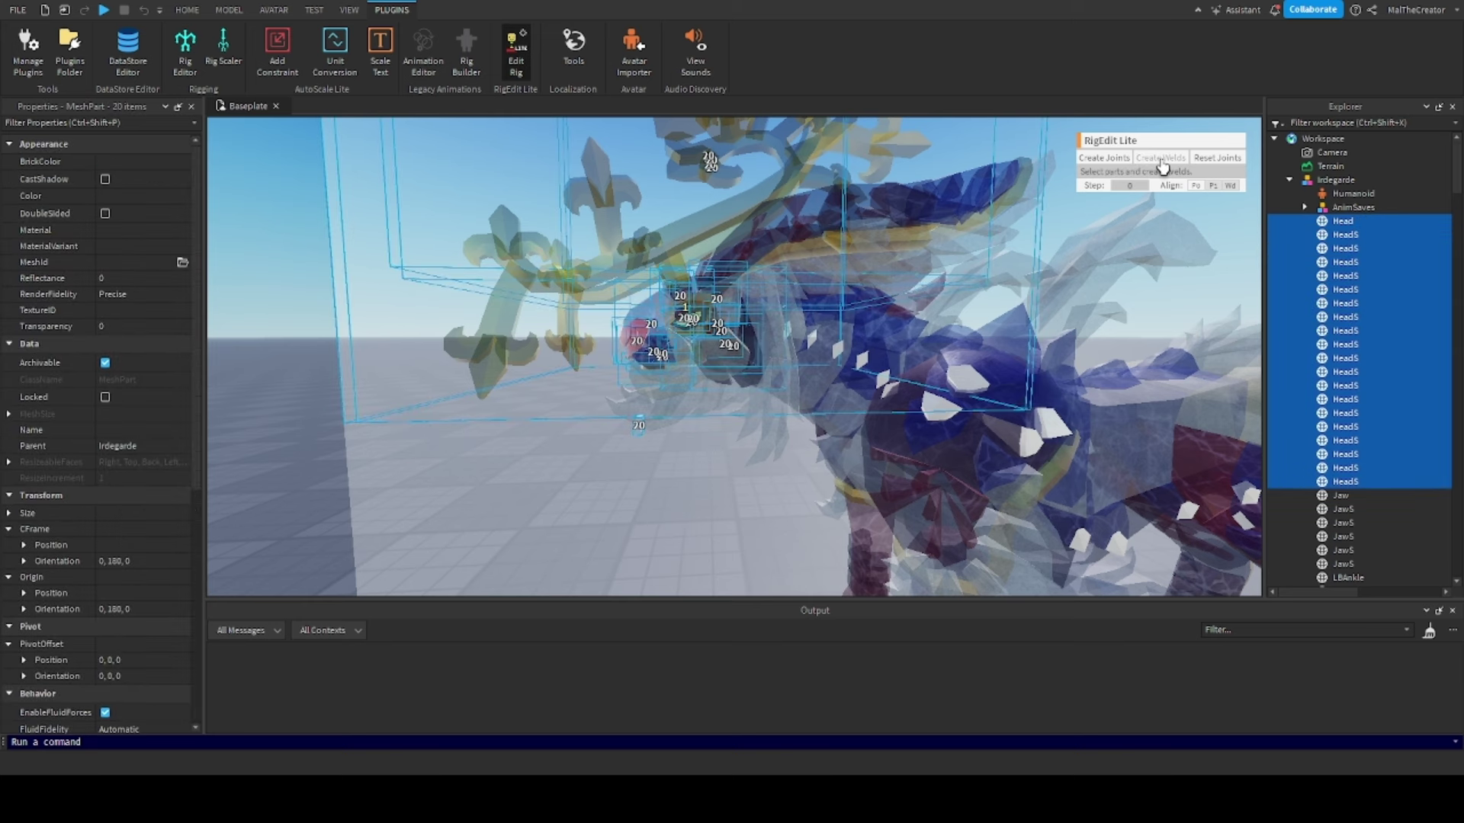
pyautogui.click(1160, 158)
pyautogui.click(1308, 221)
# Create a joint from the Head to the Jaw
pyautogui.click(1338, 221)
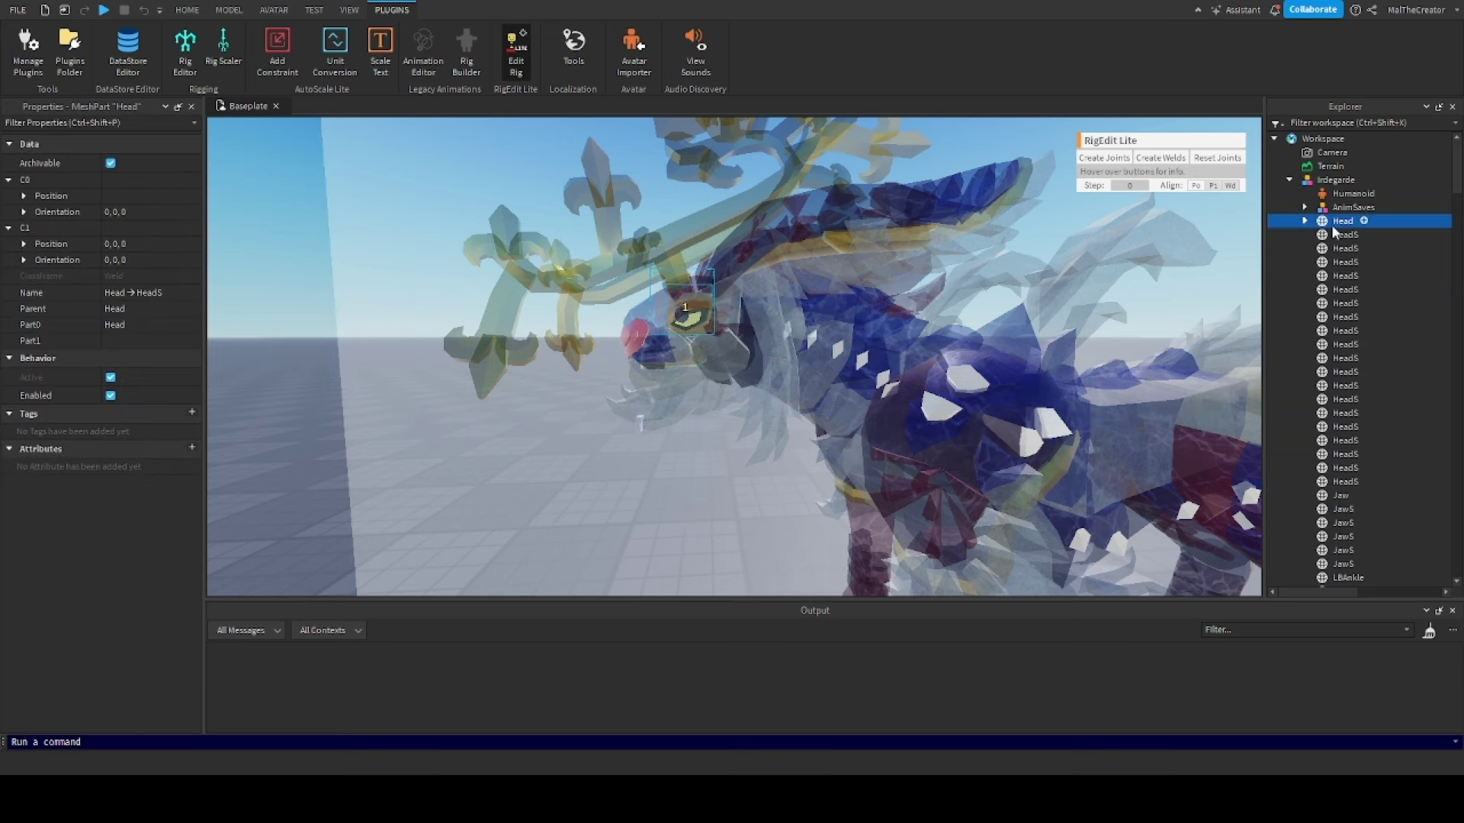
pyautogui.keyDown('ctrl'); pyautogui.click(1341, 495); pyautogui.keyUp('ctrl')
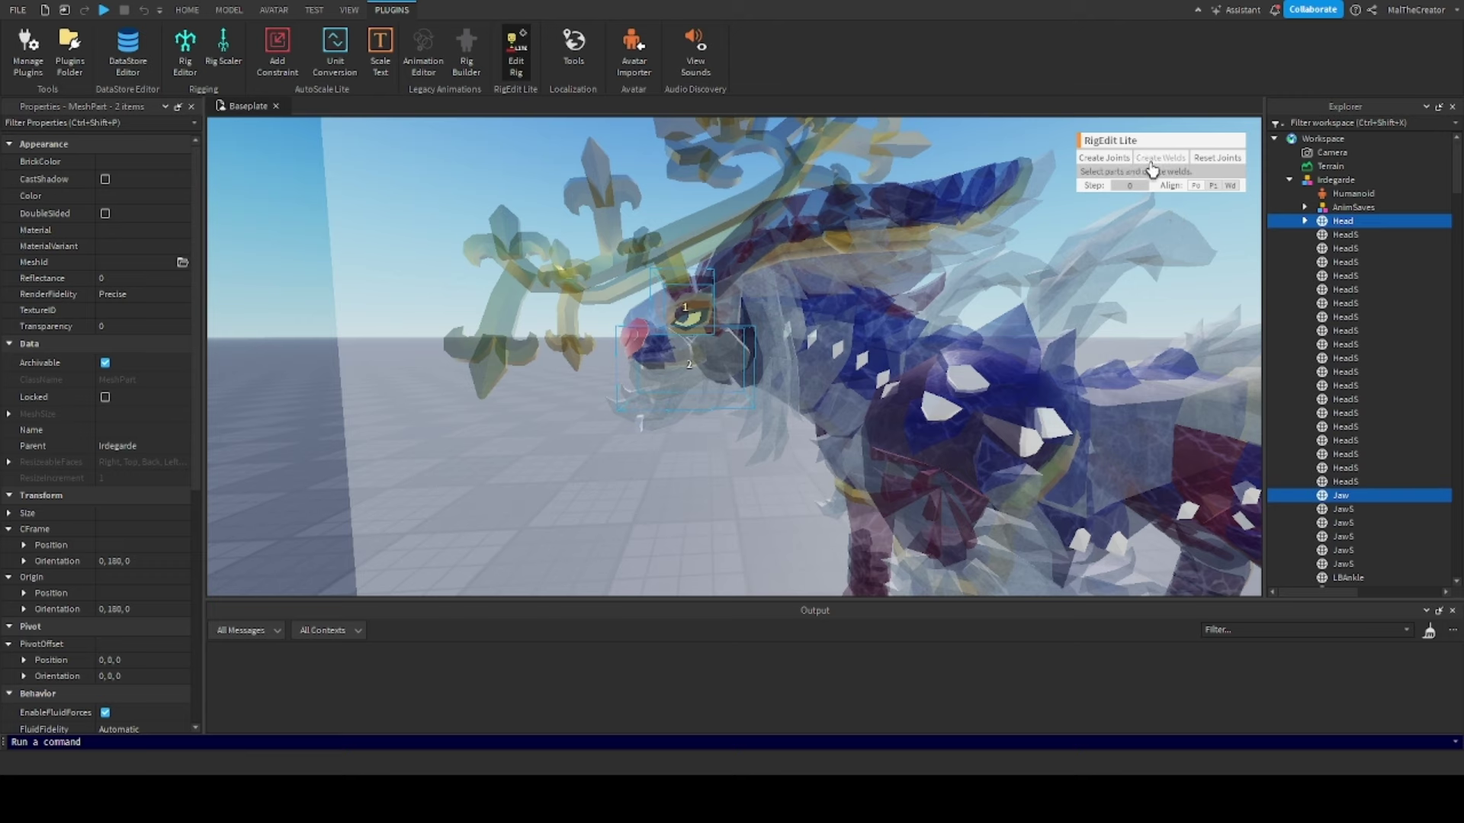
pyautogui.click(1104, 157)
# Move the Jaw joint back toward the hinge of the mouth, at a C0 position of about 0, -0.923, 0.173
pyautogui.scroll(5, 915, 363)
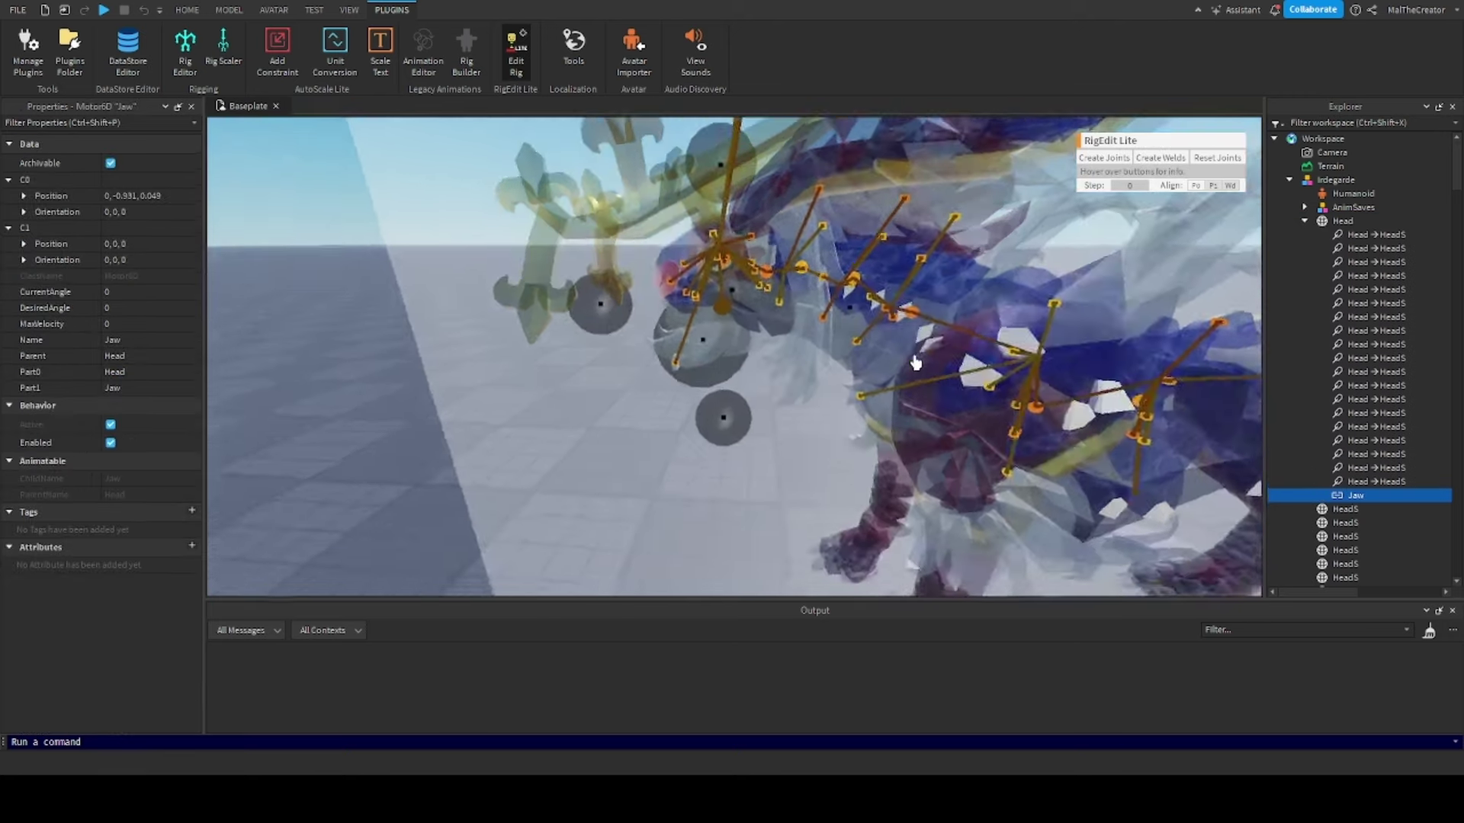
pyautogui.moveTo(915, 363); pyautogui.dragTo(833, 413, button='right')
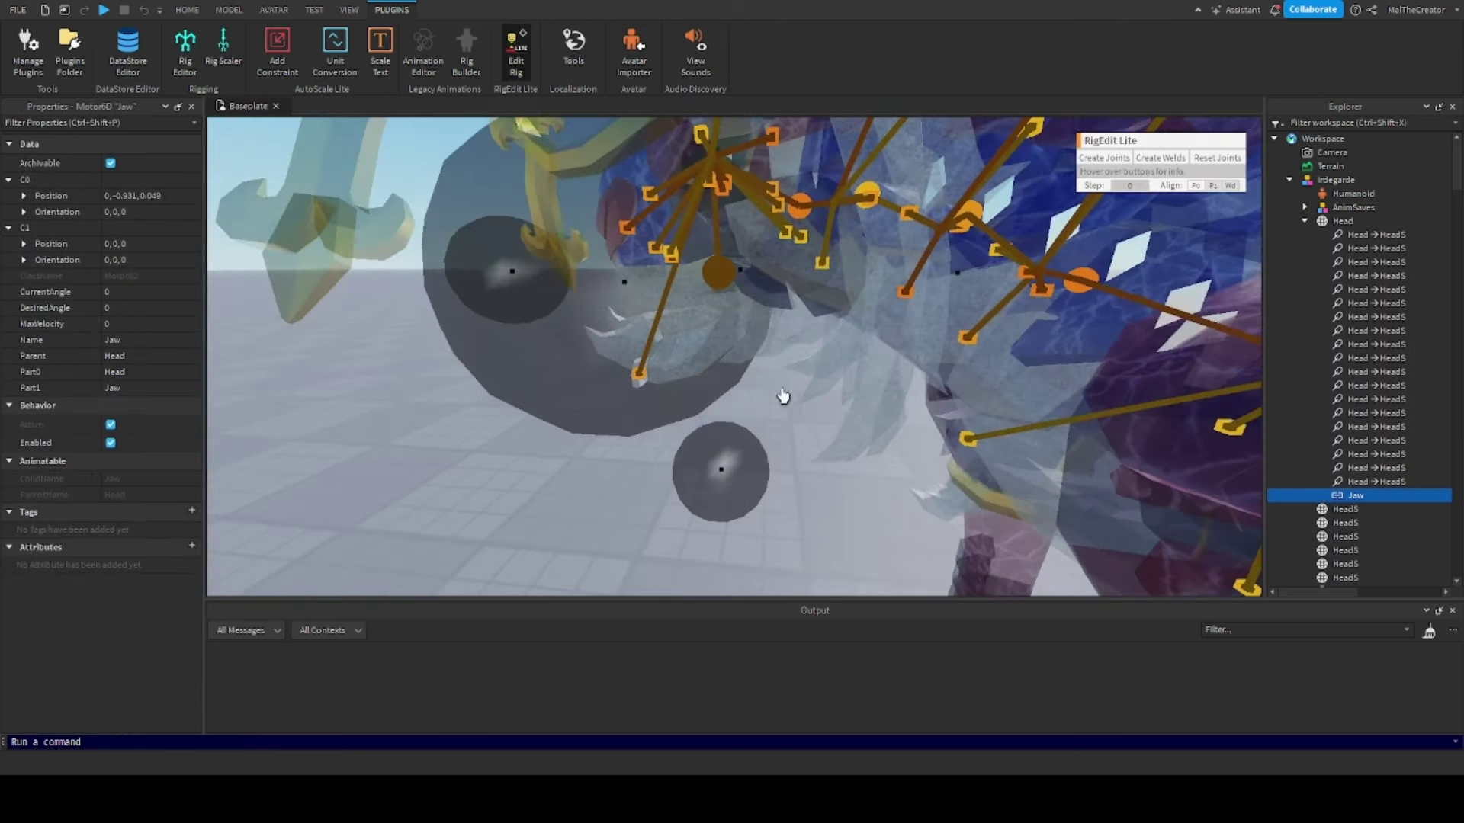
pyautogui.scroll(-3, 783, 394)
pyautogui.scroll(2, 849, 324)
pyautogui.moveTo(880, 297); pyautogui.dragTo(901, 295)
pyautogui.moveTo(888, 306); pyautogui.dragTo(813, 378, button='right')
pyautogui.moveTo(735, 459); pyautogui.dragTo(733, 456)
pyautogui.moveTo(896, 316); pyautogui.dragTo(888, 316)
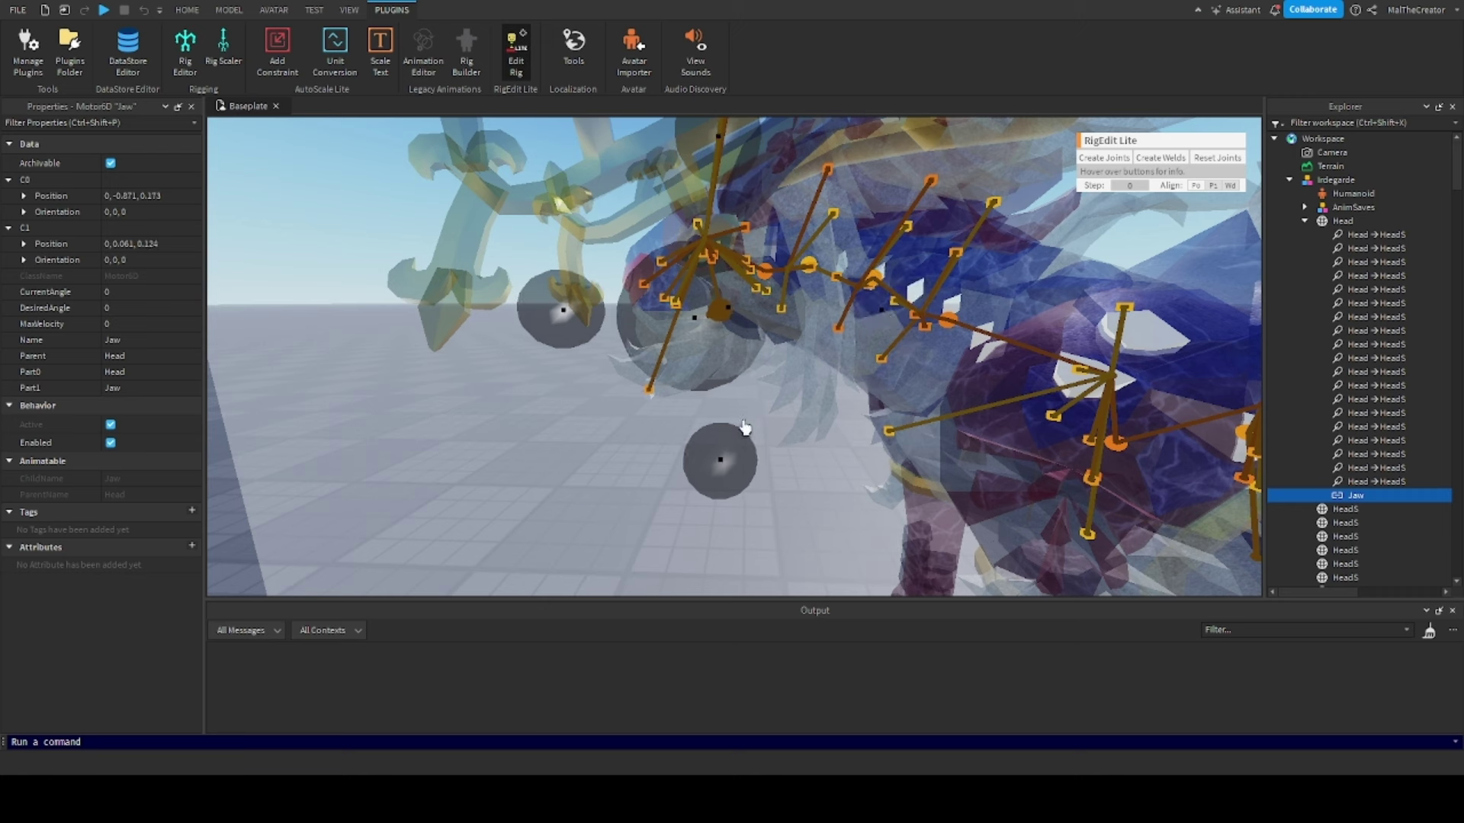
pyautogui.moveTo(744, 428); pyautogui.dragTo(734, 446)
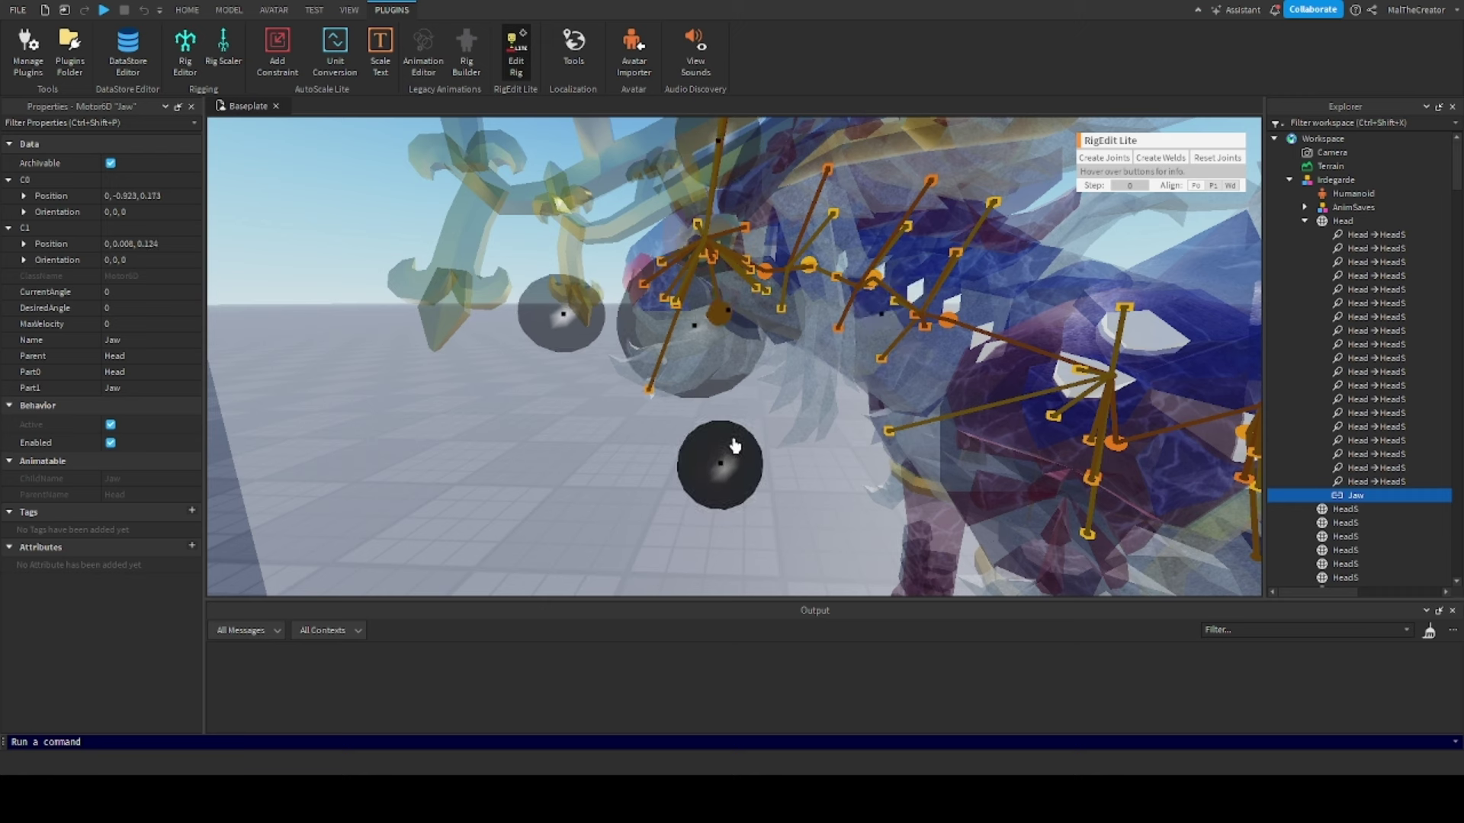
# Weld all the JawS meshes to the Jaw segment
pyautogui.scroll(-10, 1326, 267)
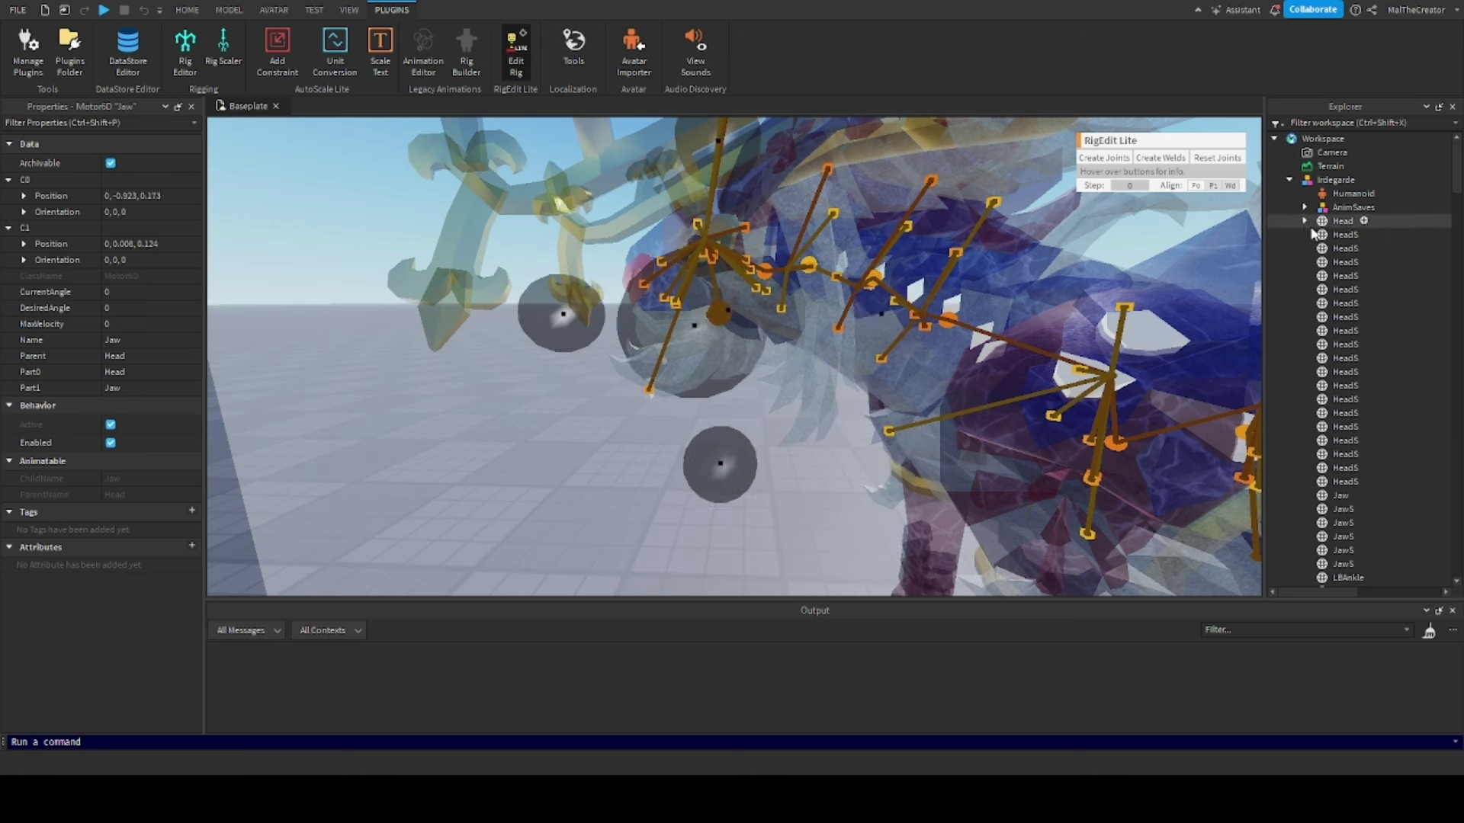
pyautogui.click(1336, 302)
pyautogui.keyDown('shift'); pyautogui.click(1342, 369); pyautogui.keyUp('shift')
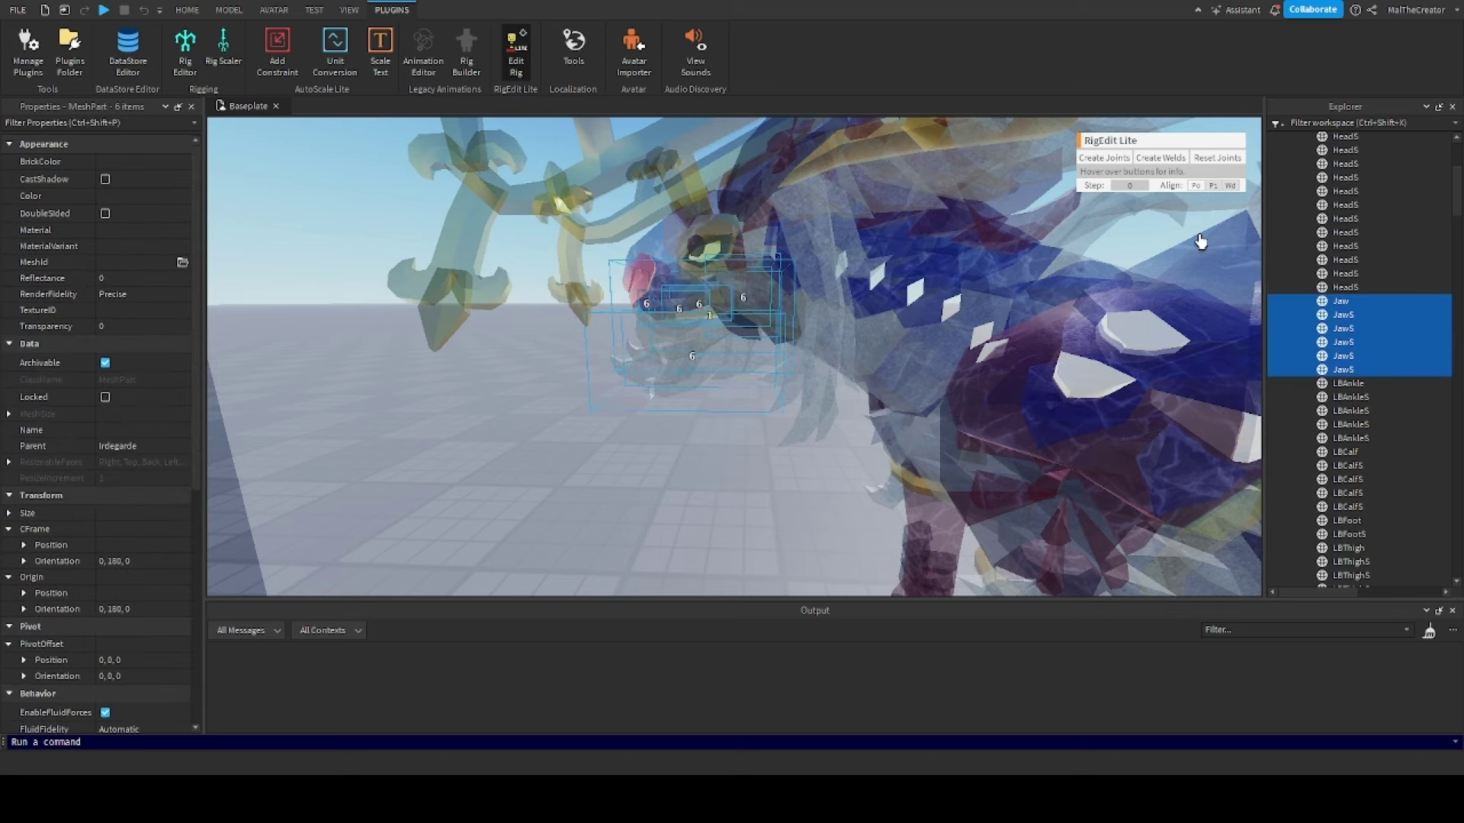
pyautogui.click(1159, 155)
pyautogui.click(1304, 300)
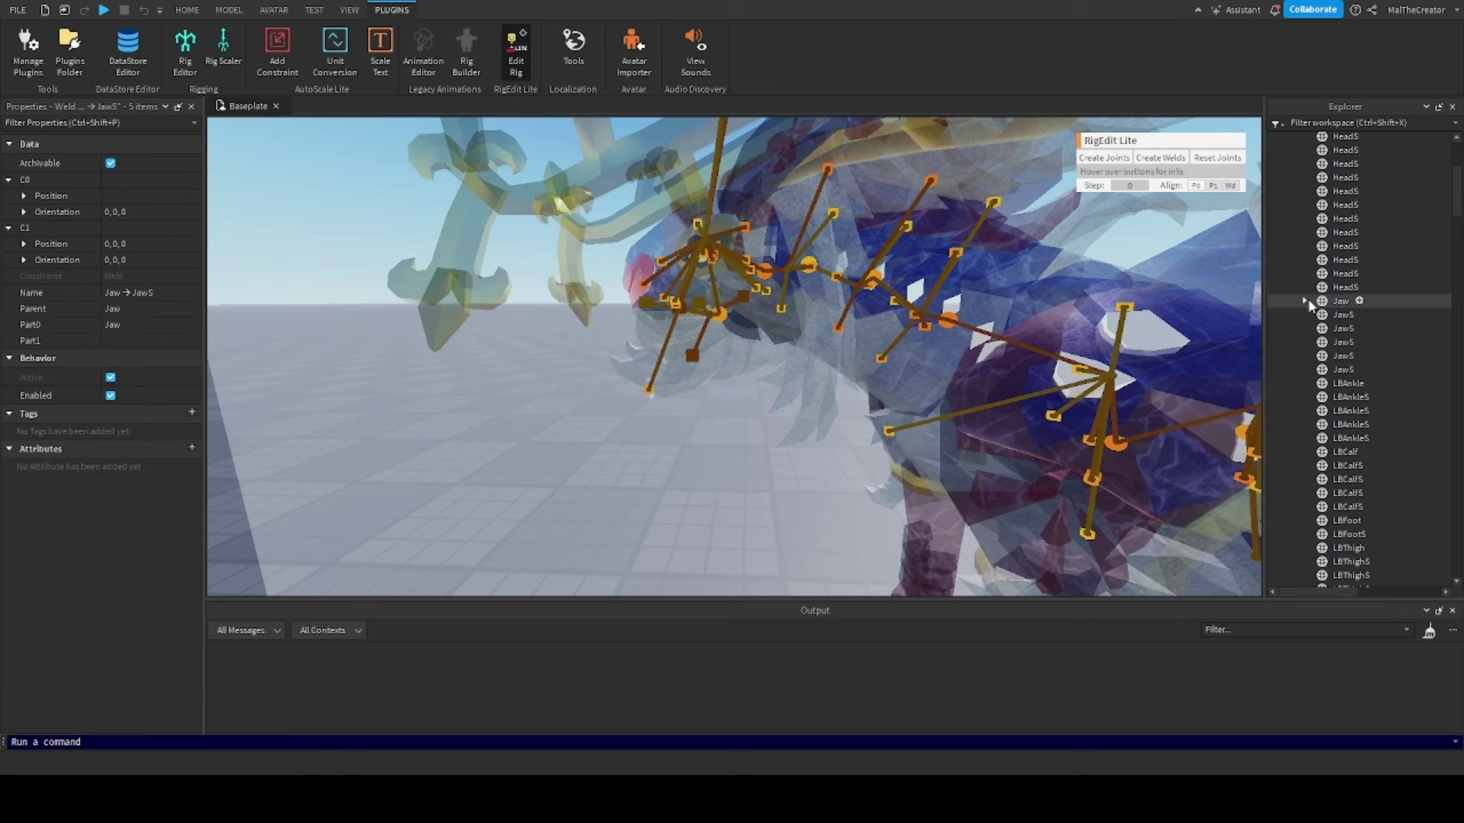
# Leave rig editing and load the Irdegarde rig into the Animation Editor
pyautogui.scroll(-3, 1048, 343)
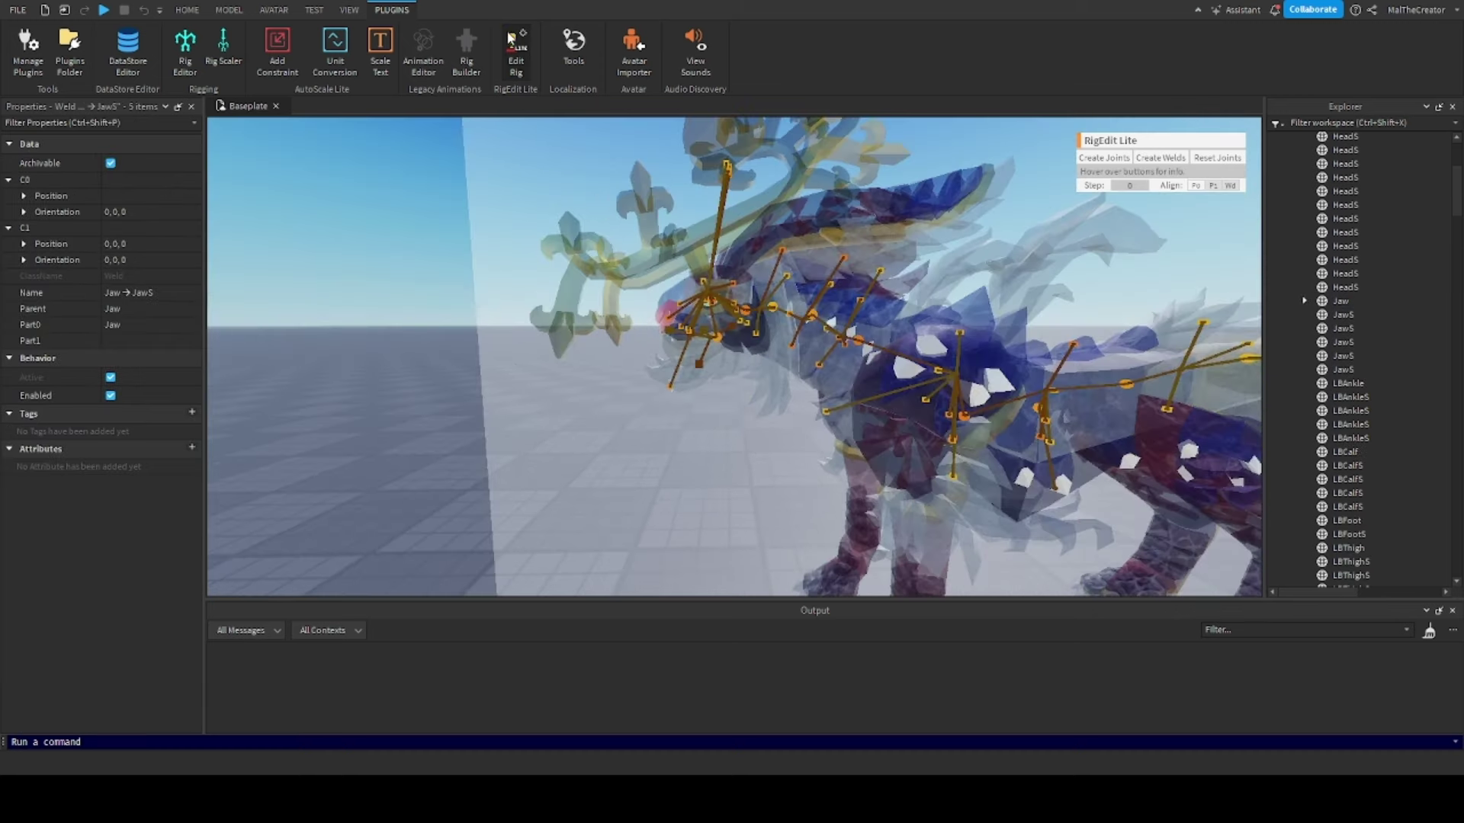
pyautogui.click(509, 38)
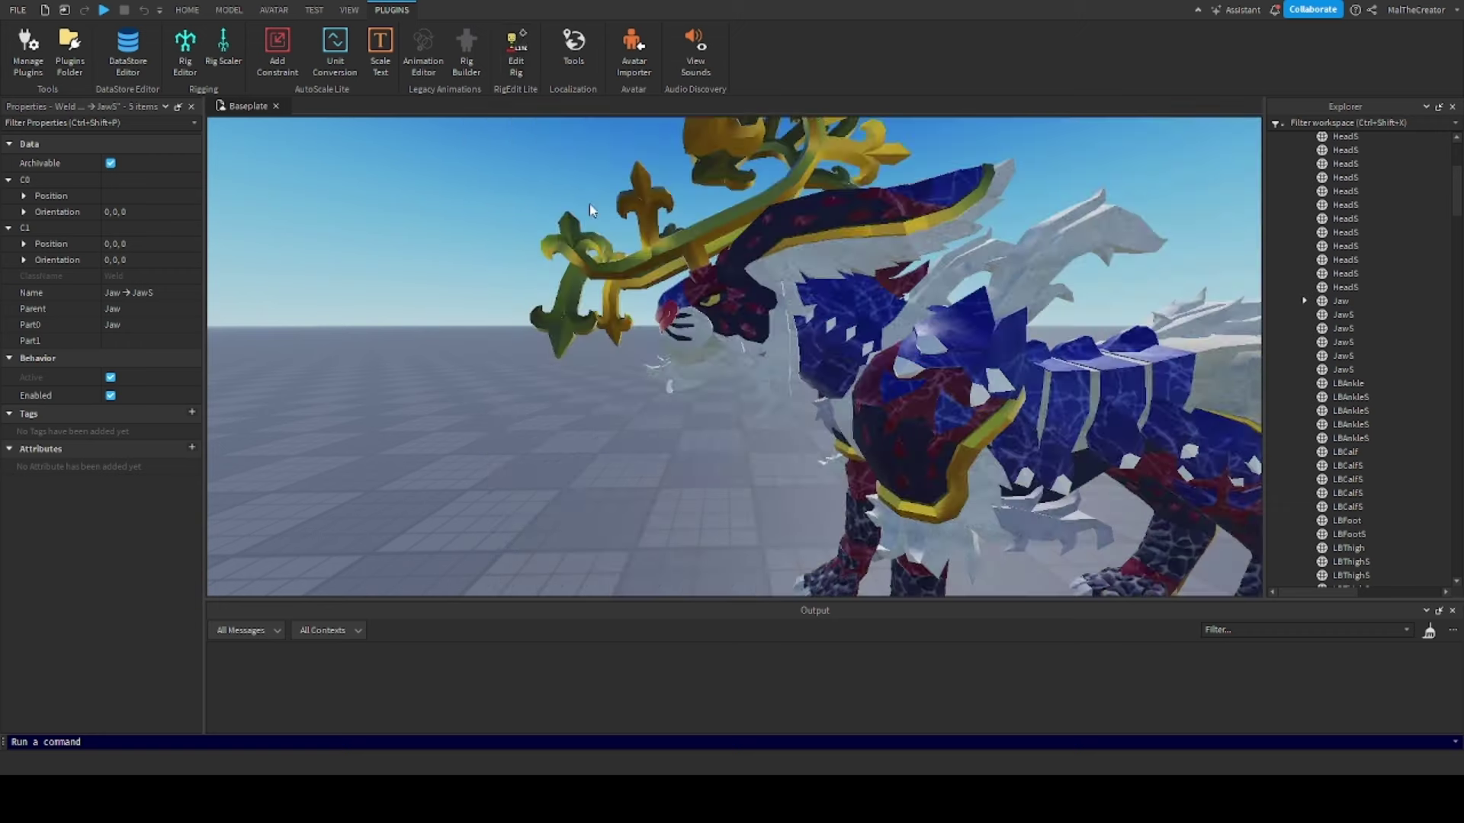
pyautogui.click(423, 46)
pyautogui.click(908, 400)
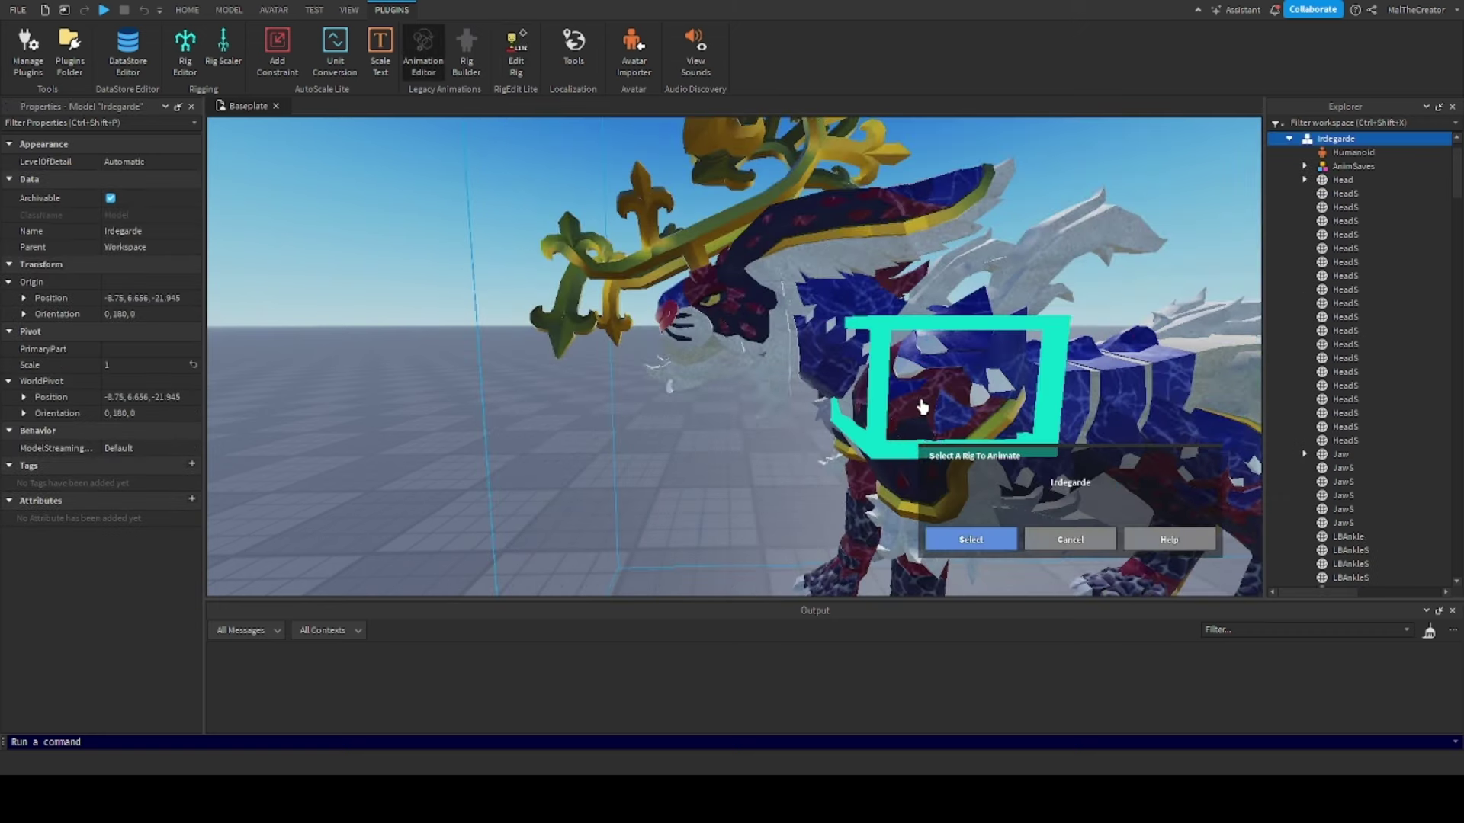
pyautogui.moveTo(908, 400); pyautogui.dragTo(997, 362, button='right')
pyautogui.click(909, 370)
pyautogui.click(968, 540)
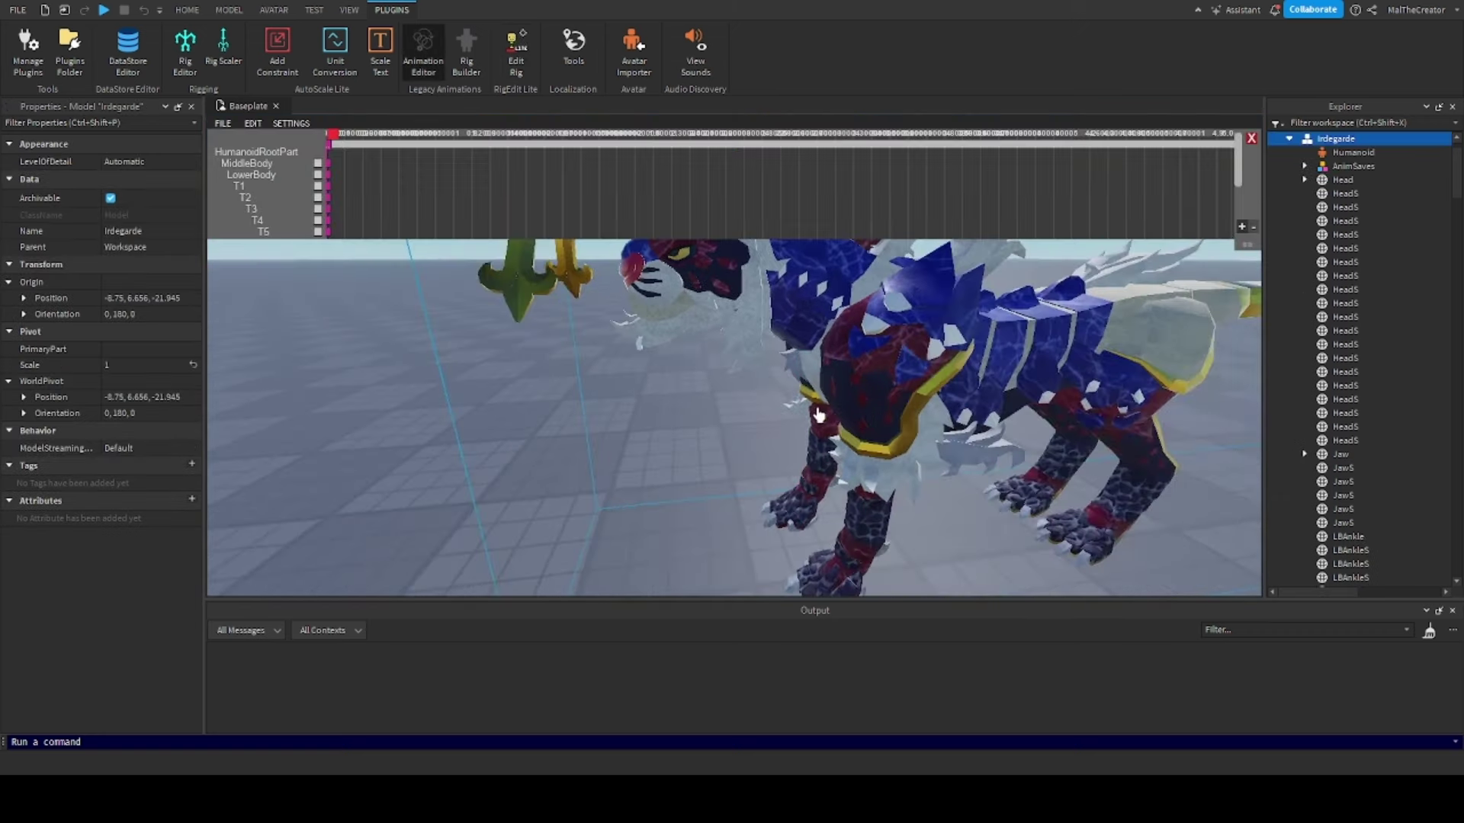
# Test the Head joint by rotating the head up and down and checking it from several angles
pyautogui.click(702, 385)
pyautogui.scroll(5, 702, 385)
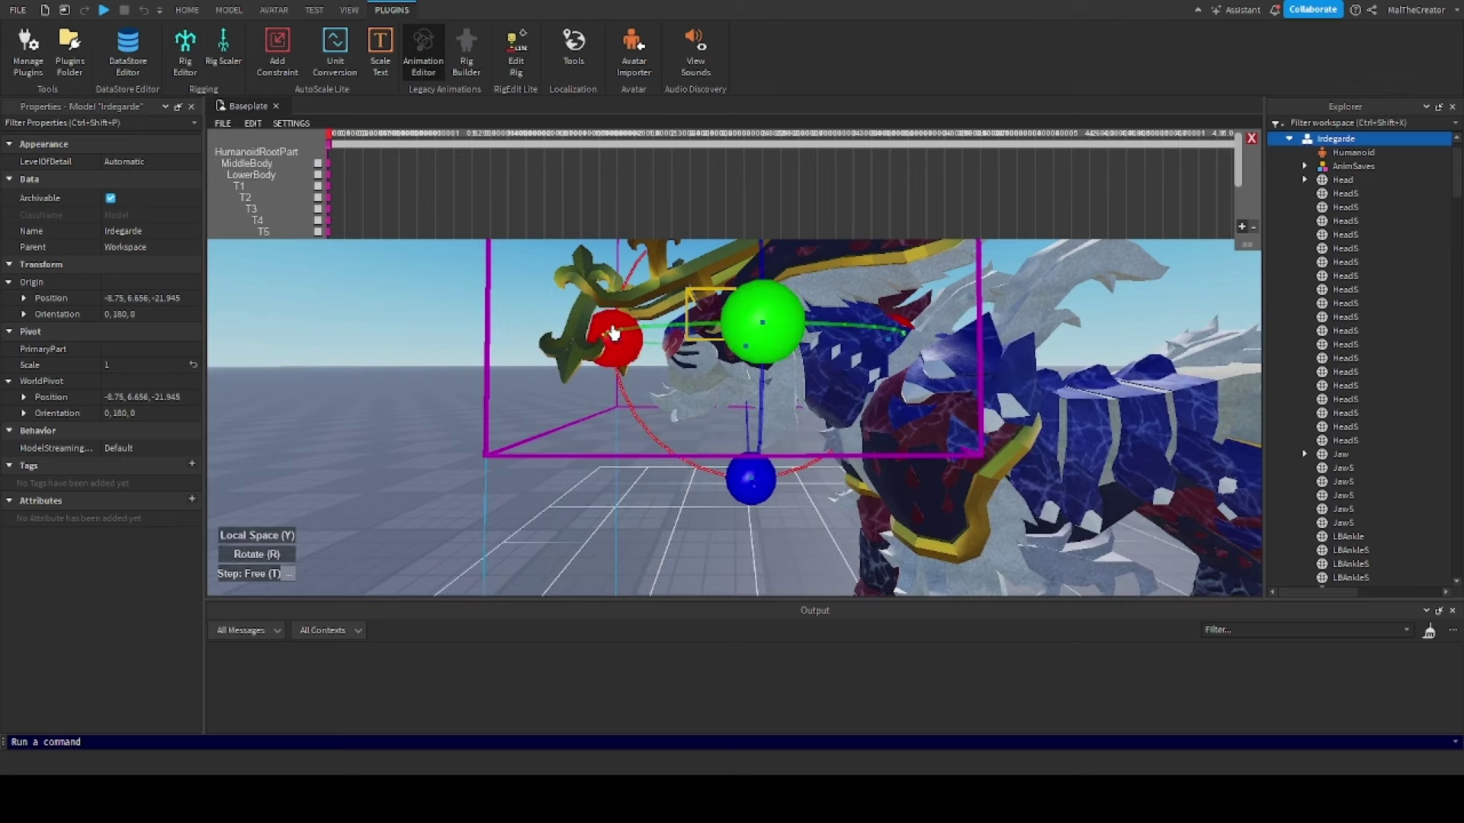
pyautogui.moveTo(605, 329); pyautogui.dragTo(608, 383)
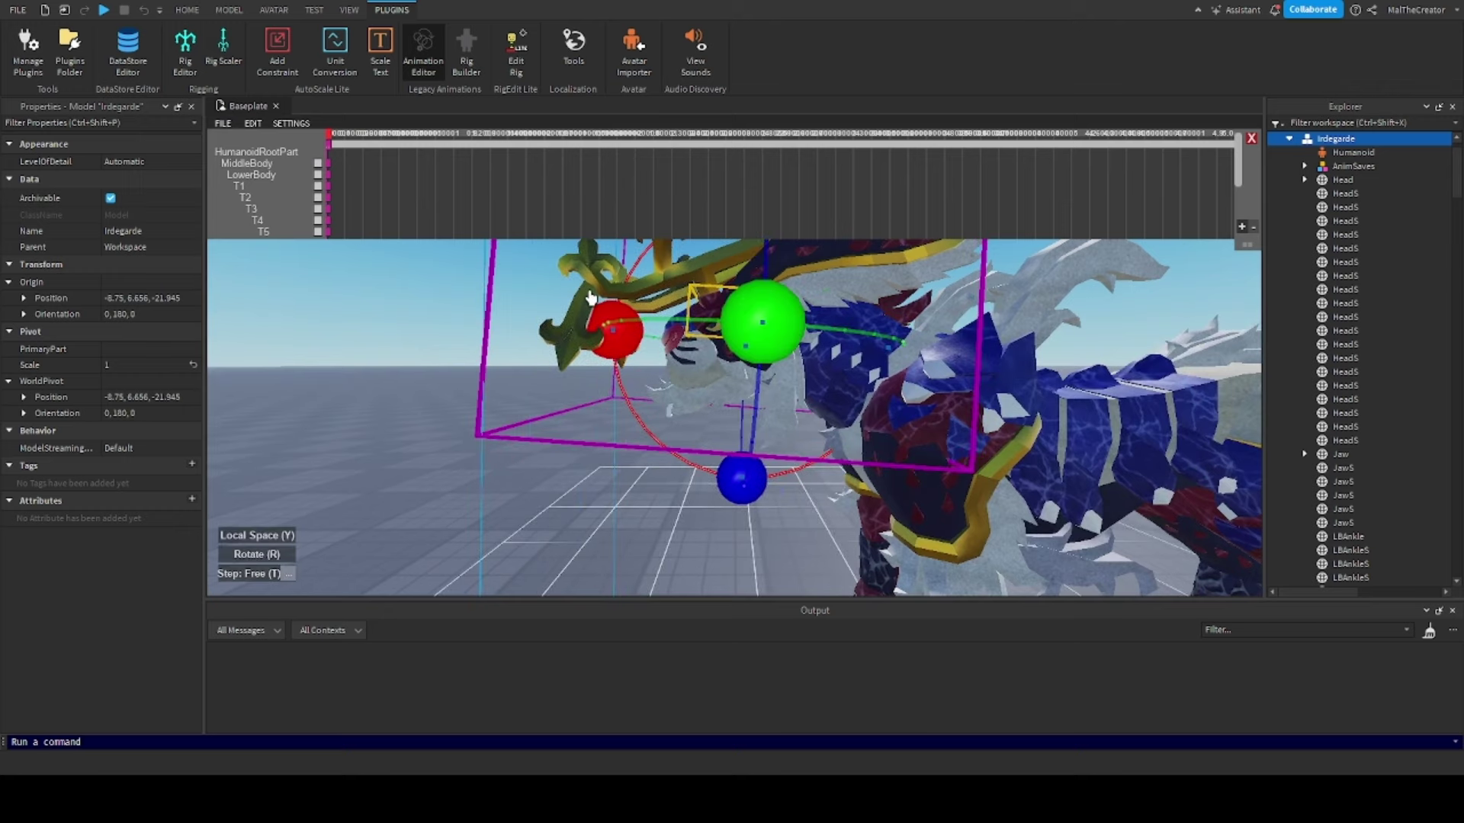
pyautogui.moveTo(591, 297); pyautogui.dragTo(591, 290, button='right')
pyautogui.moveTo(930, 443); pyautogui.dragTo(776, 438, button='right')
pyautogui.scroll(3, 923, 436)
pyautogui.scroll(-3, 924, 435)
pyautogui.scroll(3, 751, 421)
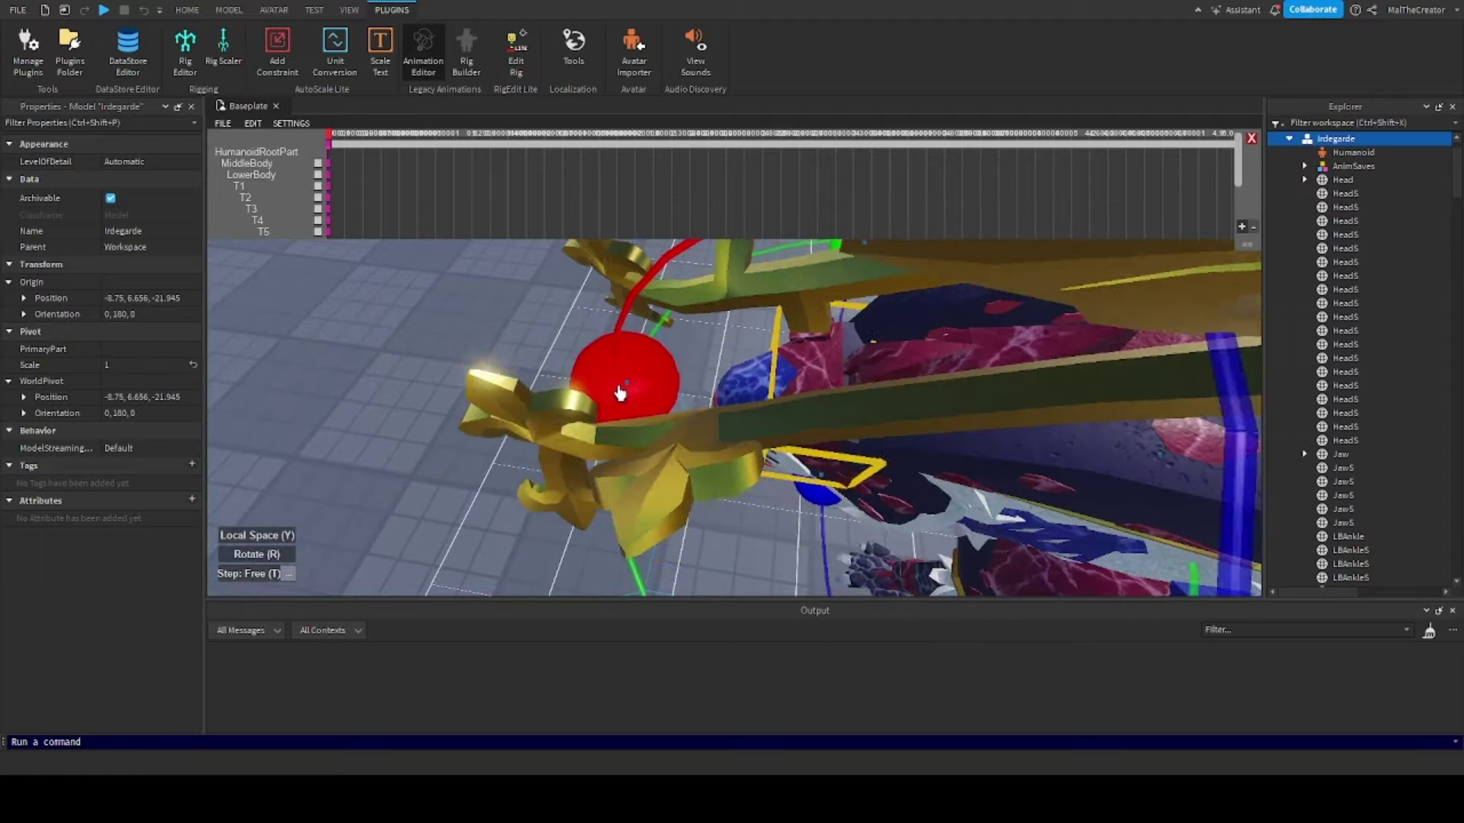
pyautogui.moveTo(620, 393); pyautogui.dragTo(712, 386)
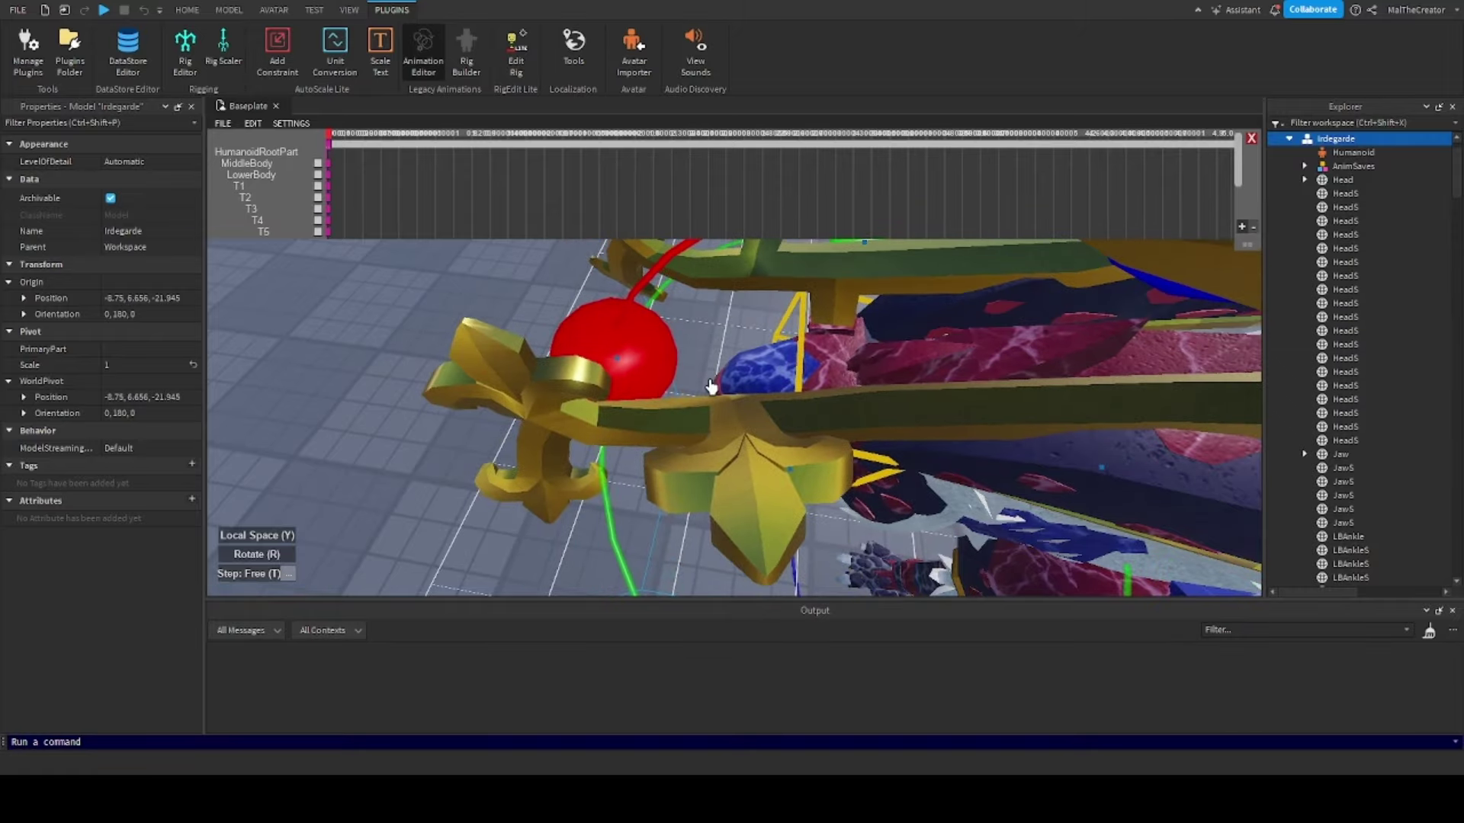
# Test the Jaw joint by selecting the jaw and rotating it open and closed
pyautogui.scroll(-4, 712, 386)
pyautogui.scroll(6, 832, 360)
pyautogui.moveTo(833, 360); pyautogui.dragTo(831, 358, button='right')
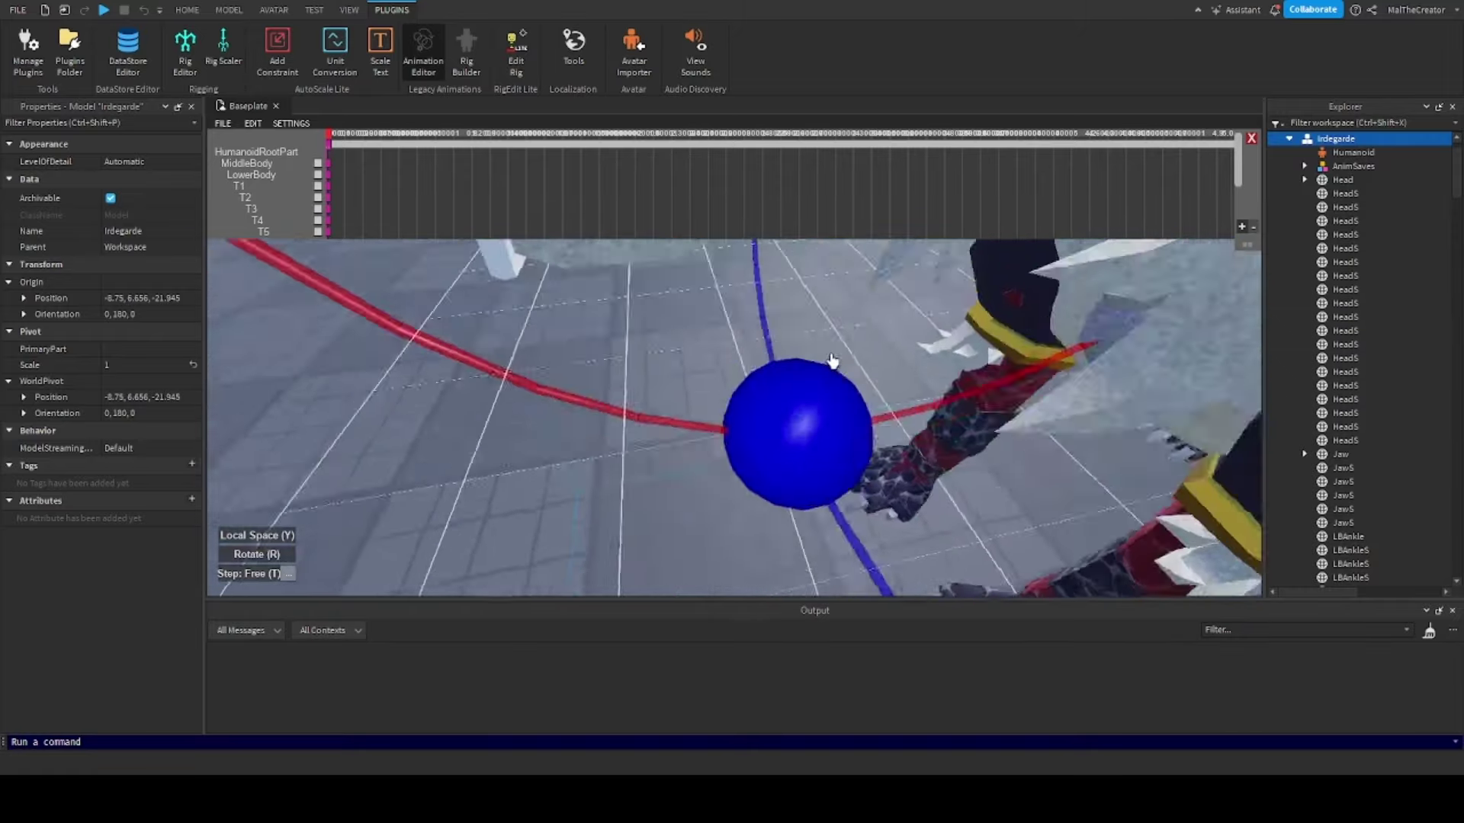
pyautogui.scroll(-5, 833, 360)
pyautogui.scroll(3, 830, 358)
pyautogui.scroll(4, 704, 433)
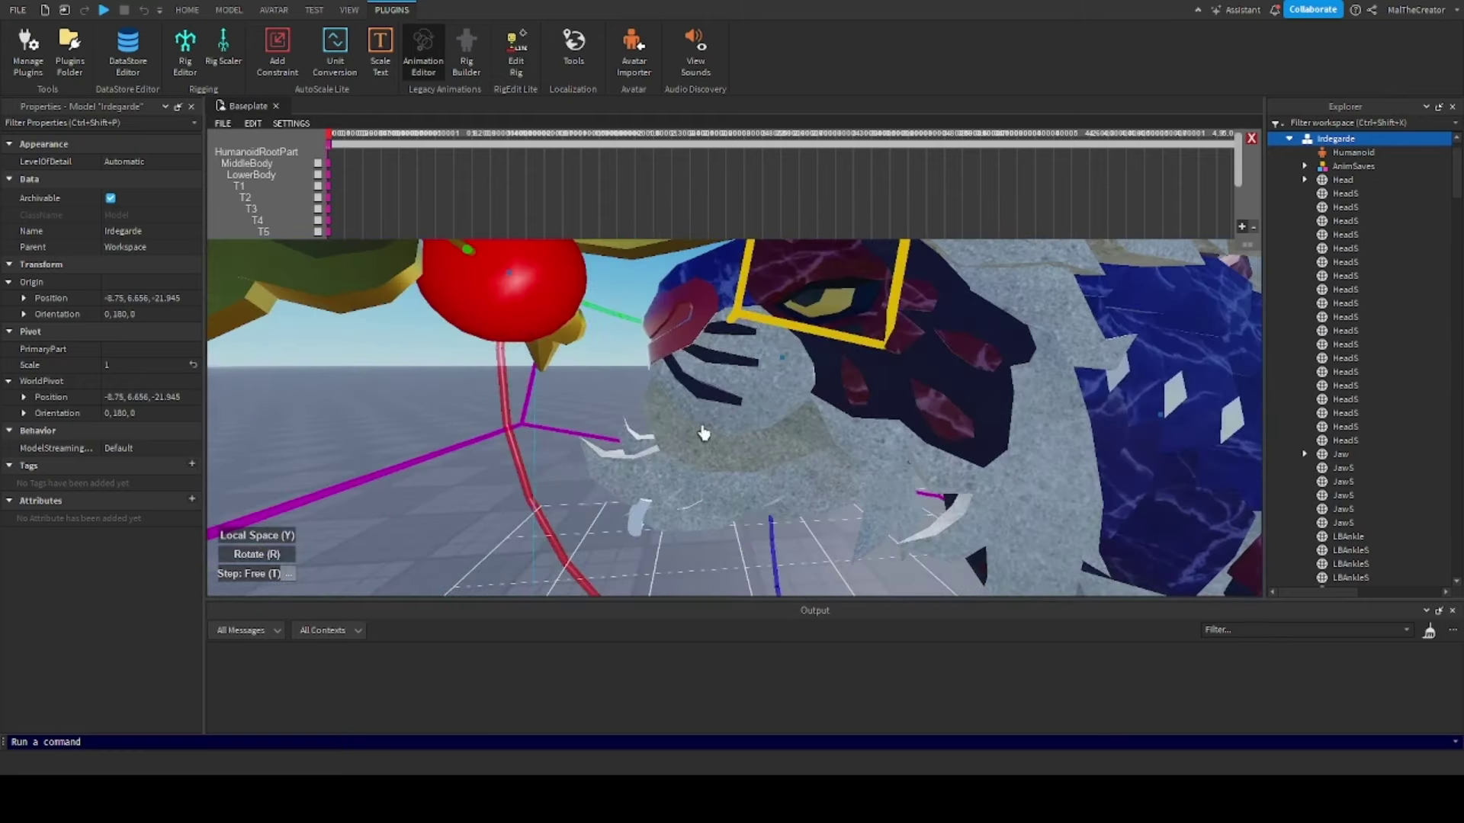
pyautogui.click(700, 461)
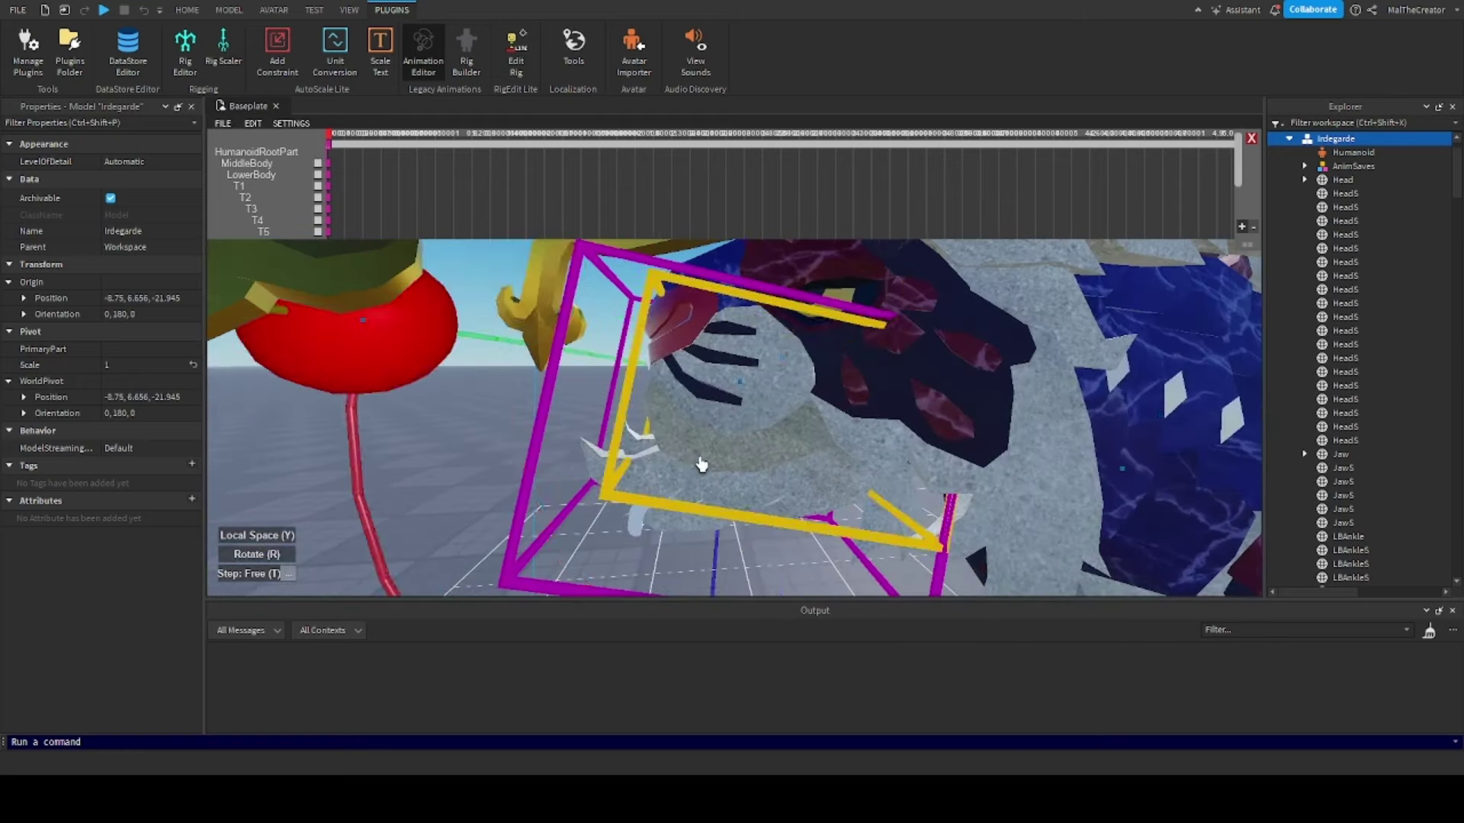
pyautogui.scroll(-3, 699, 463)
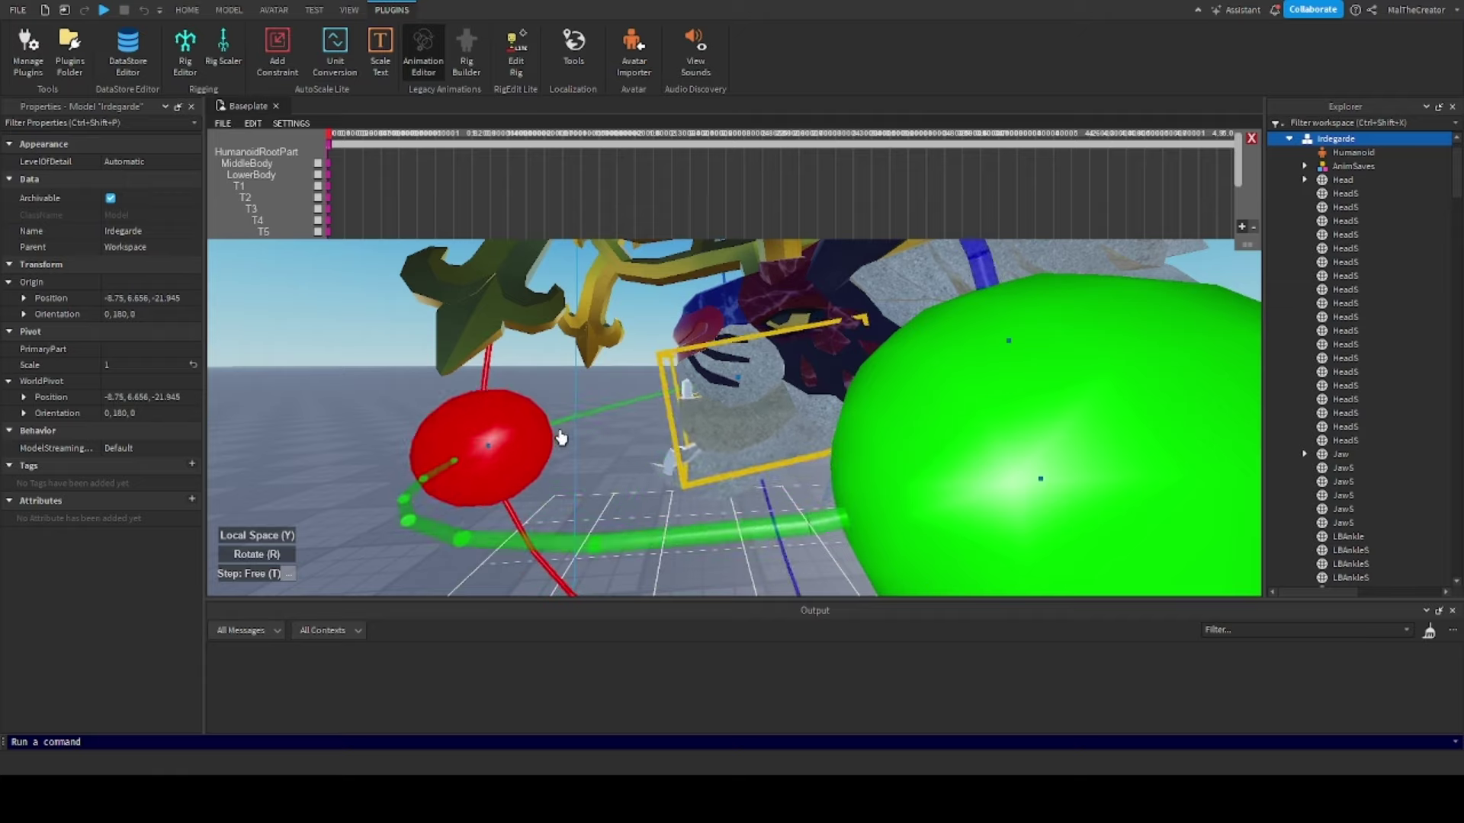
pyautogui.moveTo(735, 428); pyautogui.dragTo(697, 421, button='right')
pyautogui.scroll(-5, 694, 421)
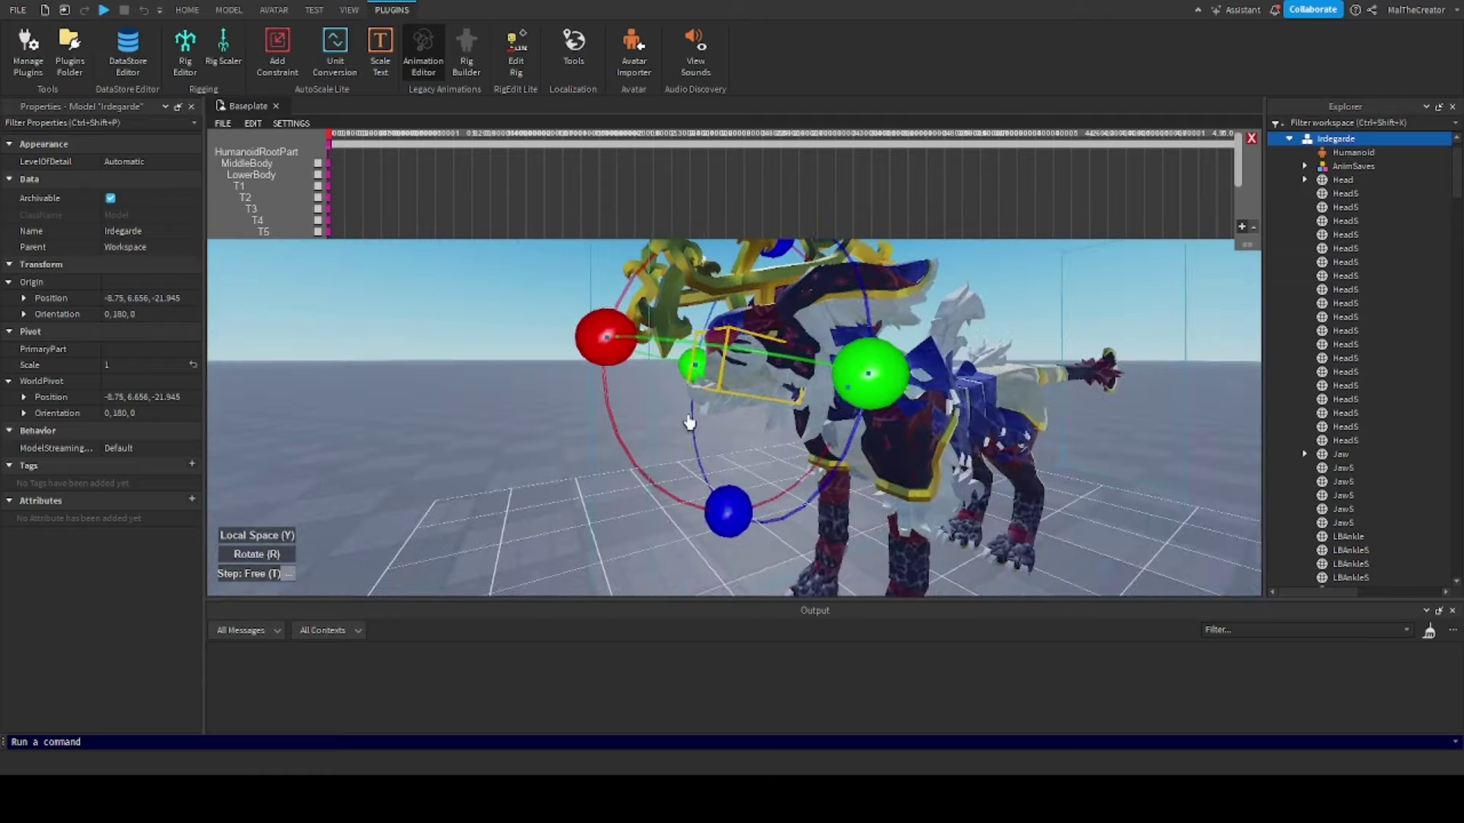
pyautogui.moveTo(675, 400); pyautogui.dragTo(716, 400, button='right')
pyautogui.scroll(3, 716, 400)
pyautogui.moveTo(712, 360); pyautogui.dragTo(747, 337)
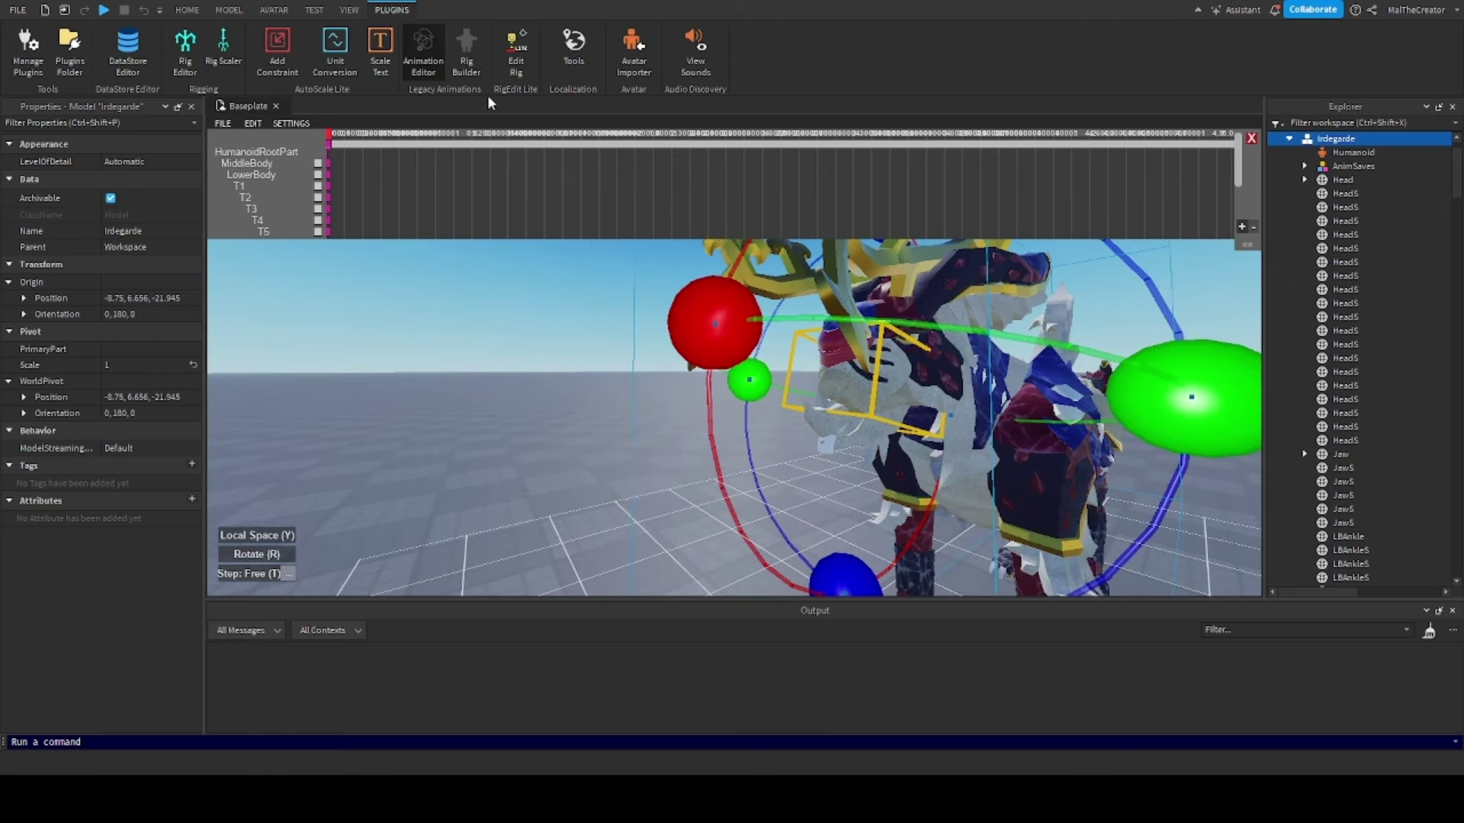
# Close the Animation Editor and clear the output log
pyautogui.click(423, 54)
pyautogui.click(668, 375)
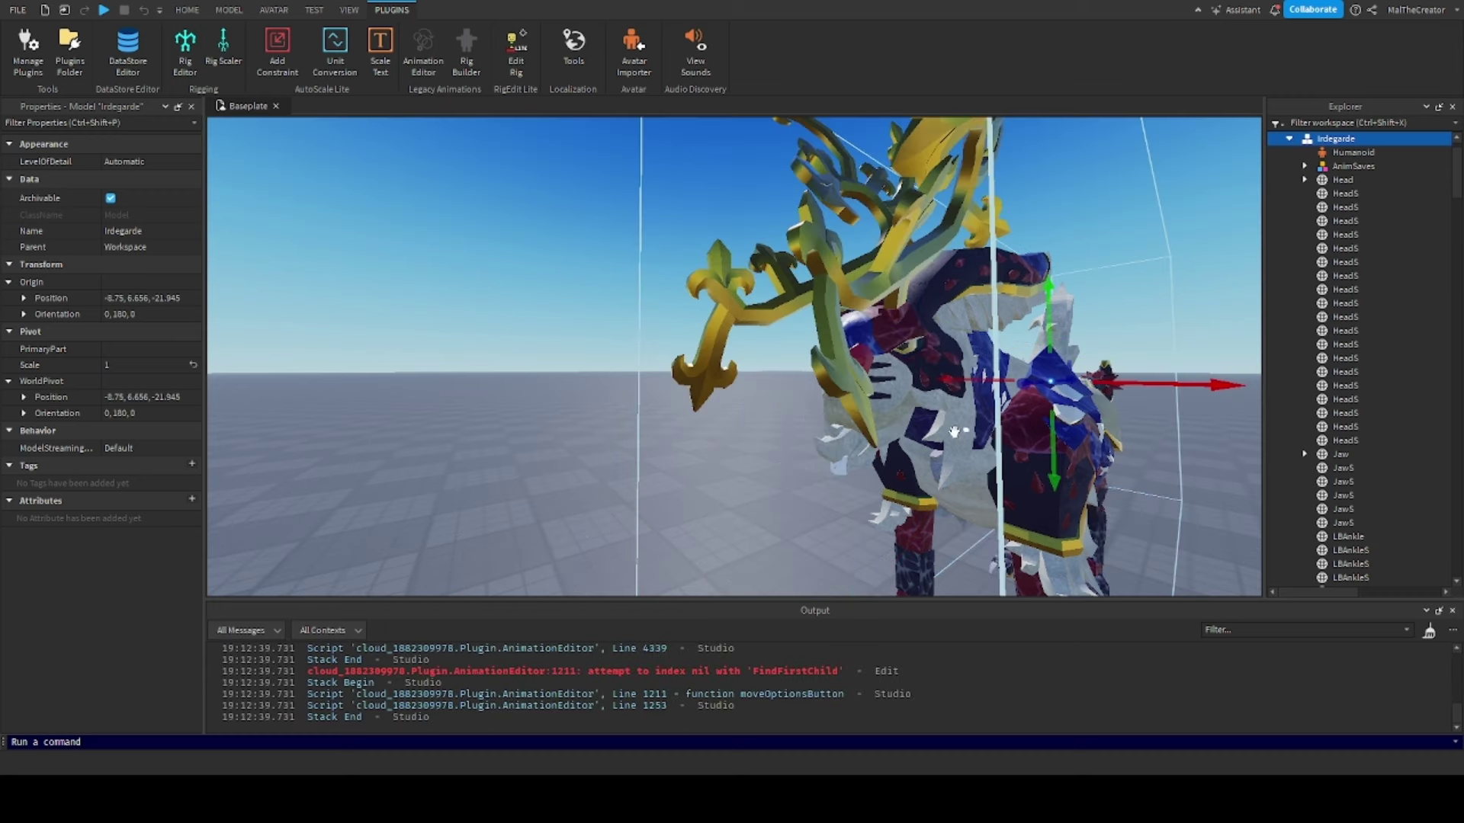
pyautogui.click(1429, 632)
pyautogui.moveTo(1218, 381); pyautogui.dragTo(1218, 424, button='right')
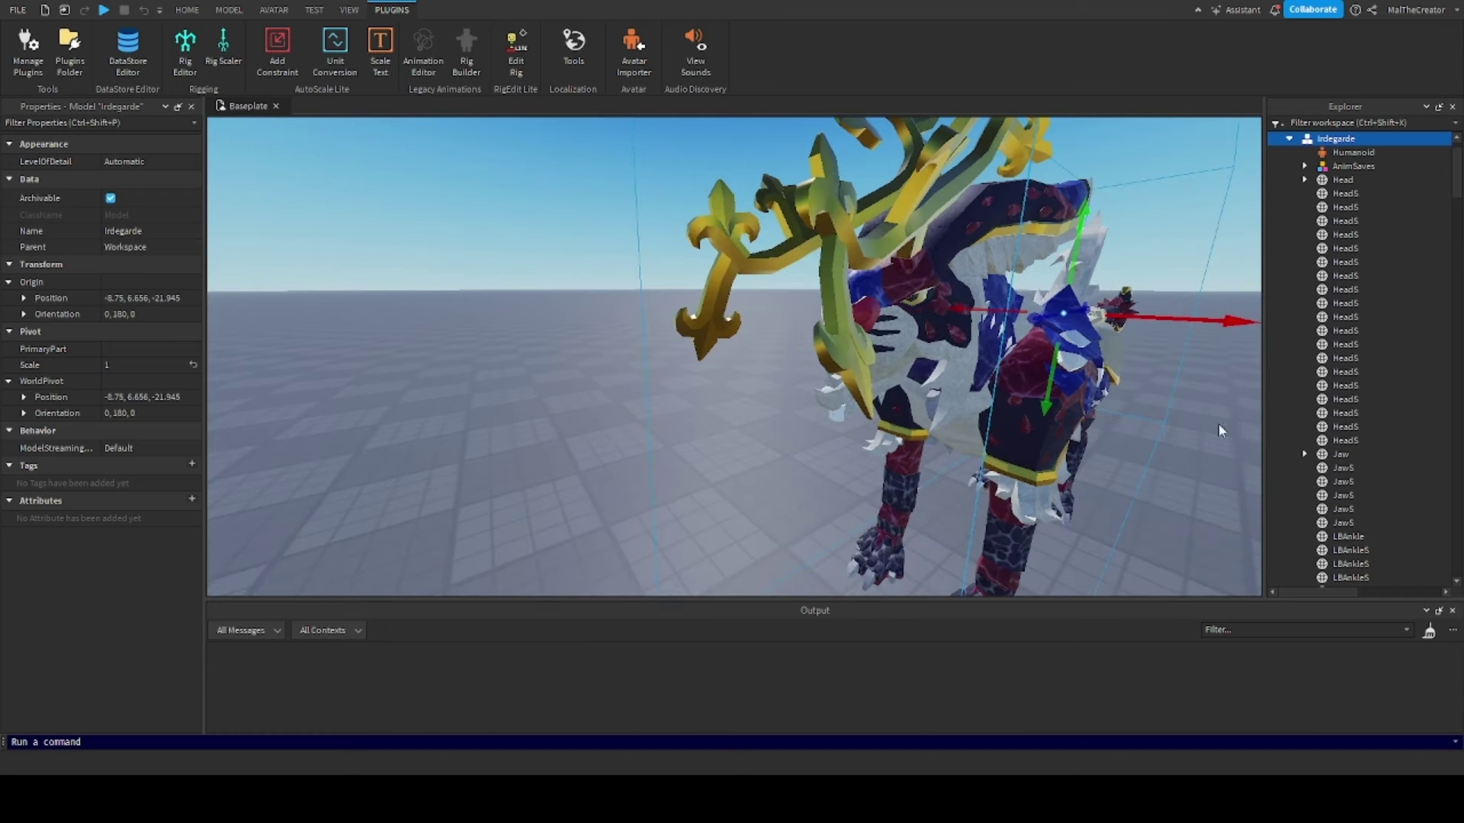
# Examine the Jaw and each JawS mesh one by one to check which part of the face it covers
pyautogui.scroll(-6, 1354, 351)
pyautogui.click(1336, 186)
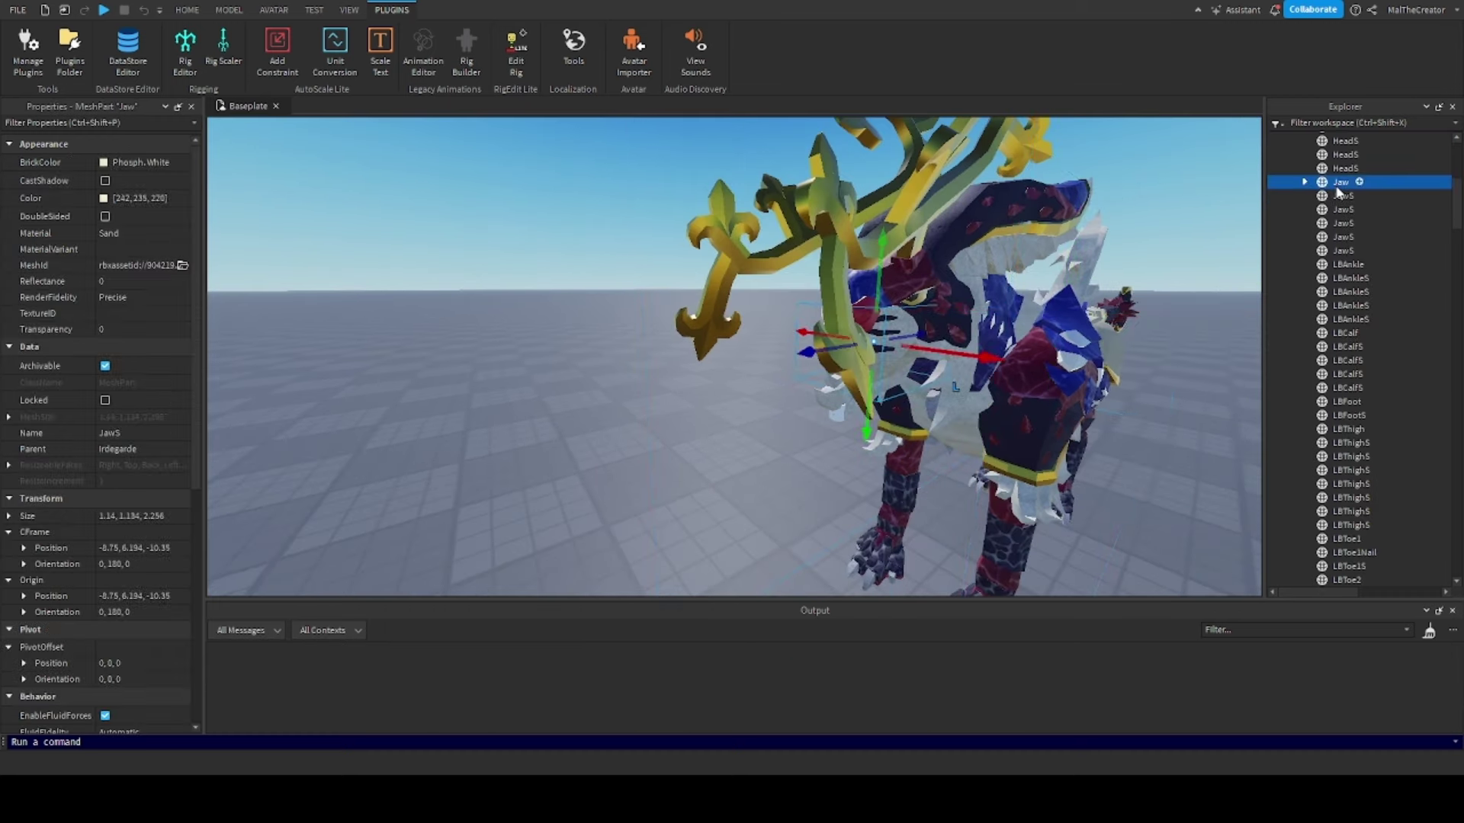
pyautogui.press('Down')
pyautogui.press('Down')
pyautogui.press('Down')
pyautogui.press('Down')
pyautogui.press('Down')
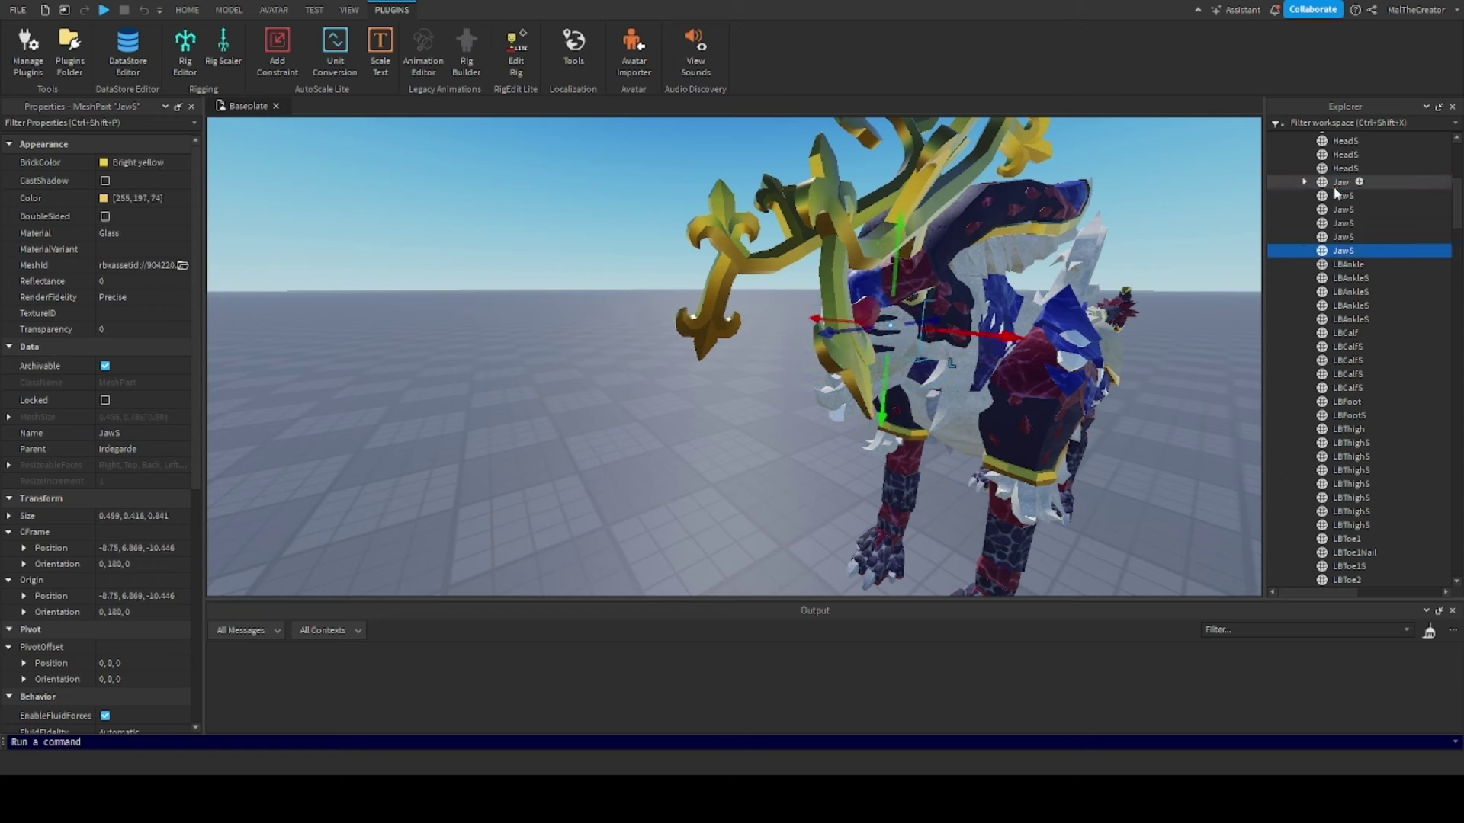
pyautogui.press('Up')
pyautogui.press('Up')
pyautogui.press('Up')
pyautogui.press('Up')
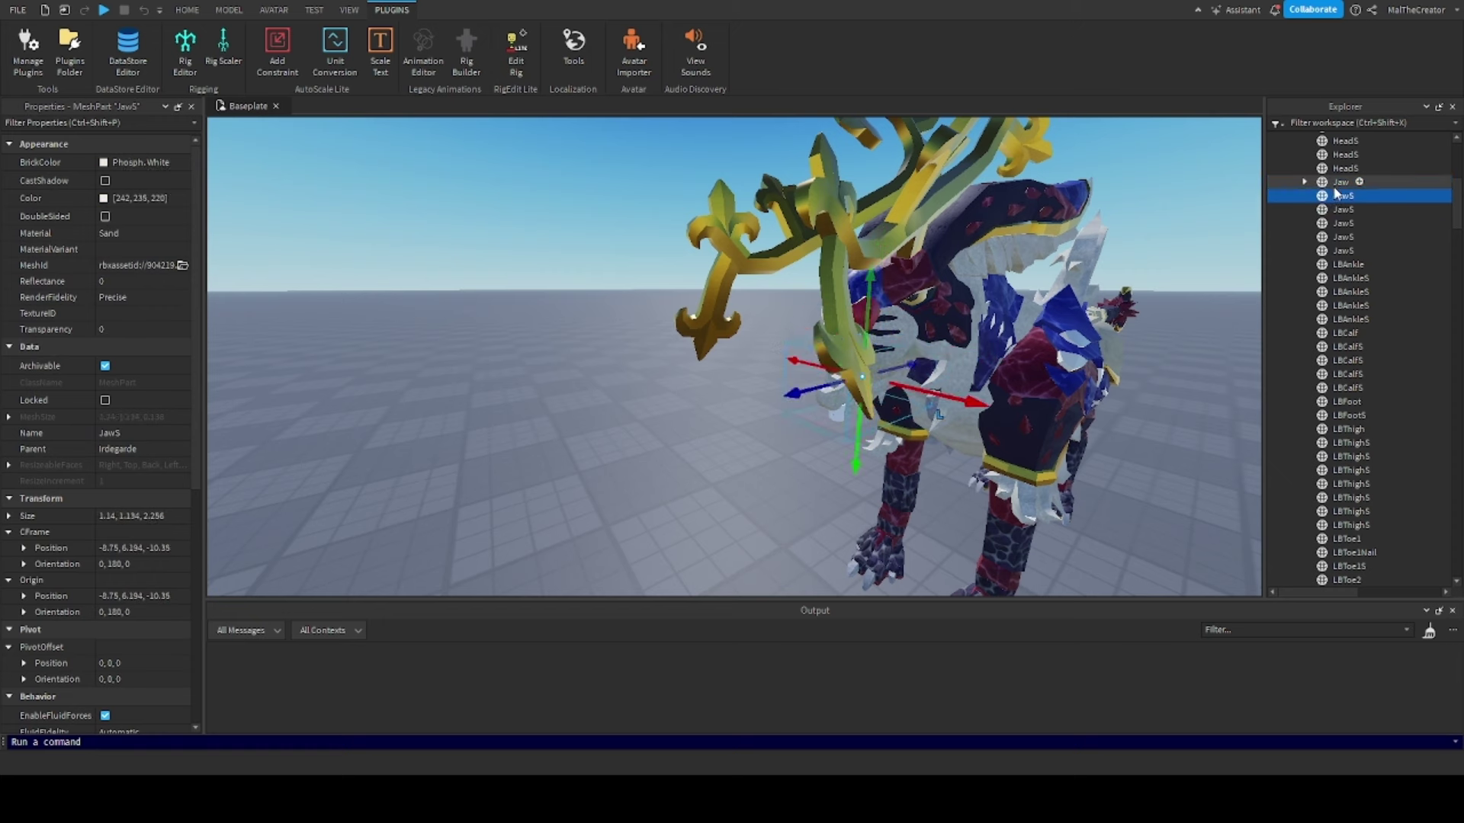
pyautogui.scroll(8, 1335, 288)
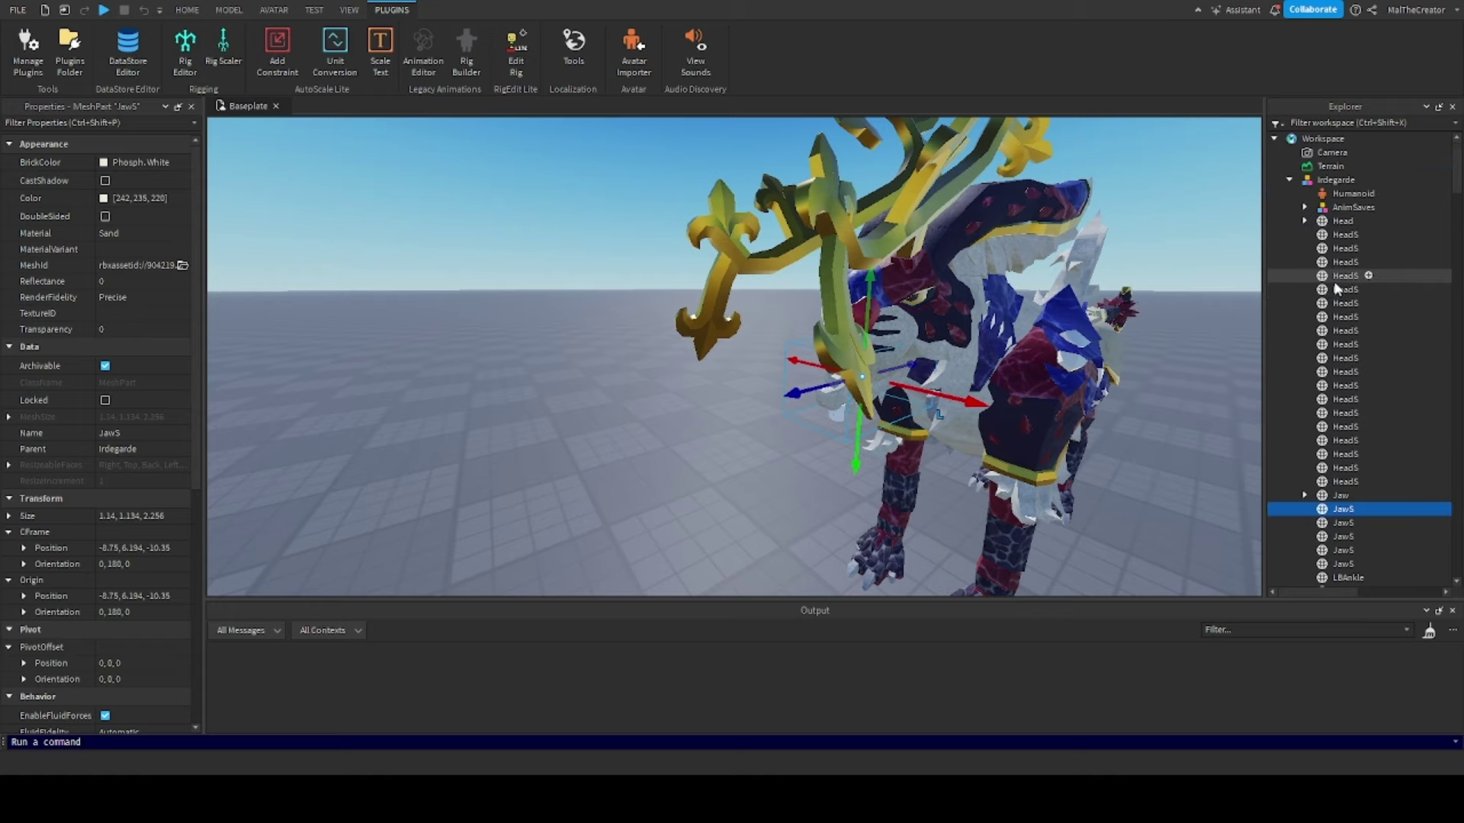
# Raise the Head joint of the creature rig slightly in RigEdit Lite, to a C0 position of about 0, 0.096, -0.277
pyautogui.moveTo(994, 364); pyautogui.dragTo(997, 370, button='right')
pyautogui.press('w')
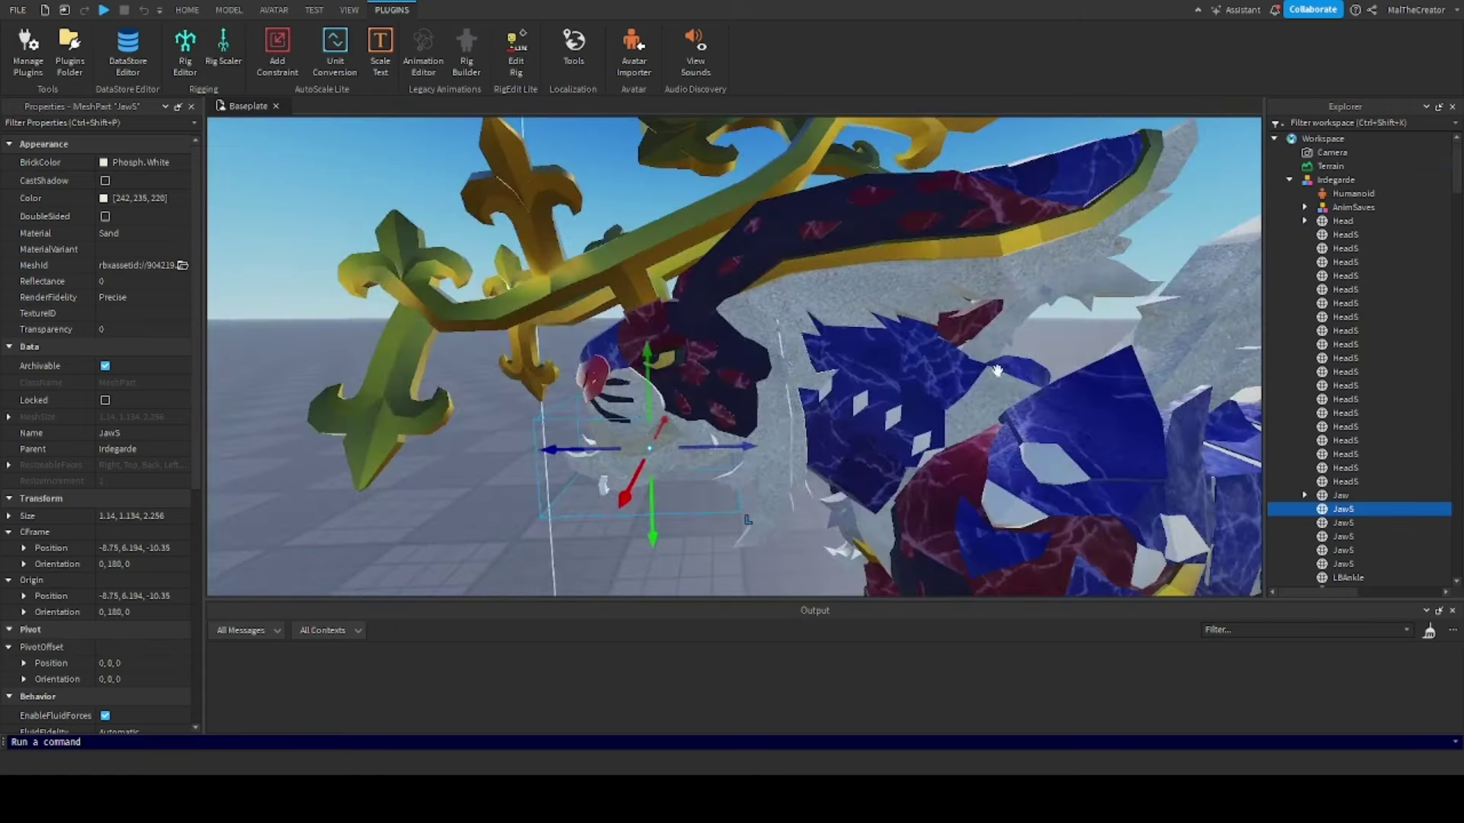
pyautogui.click(729, 260)
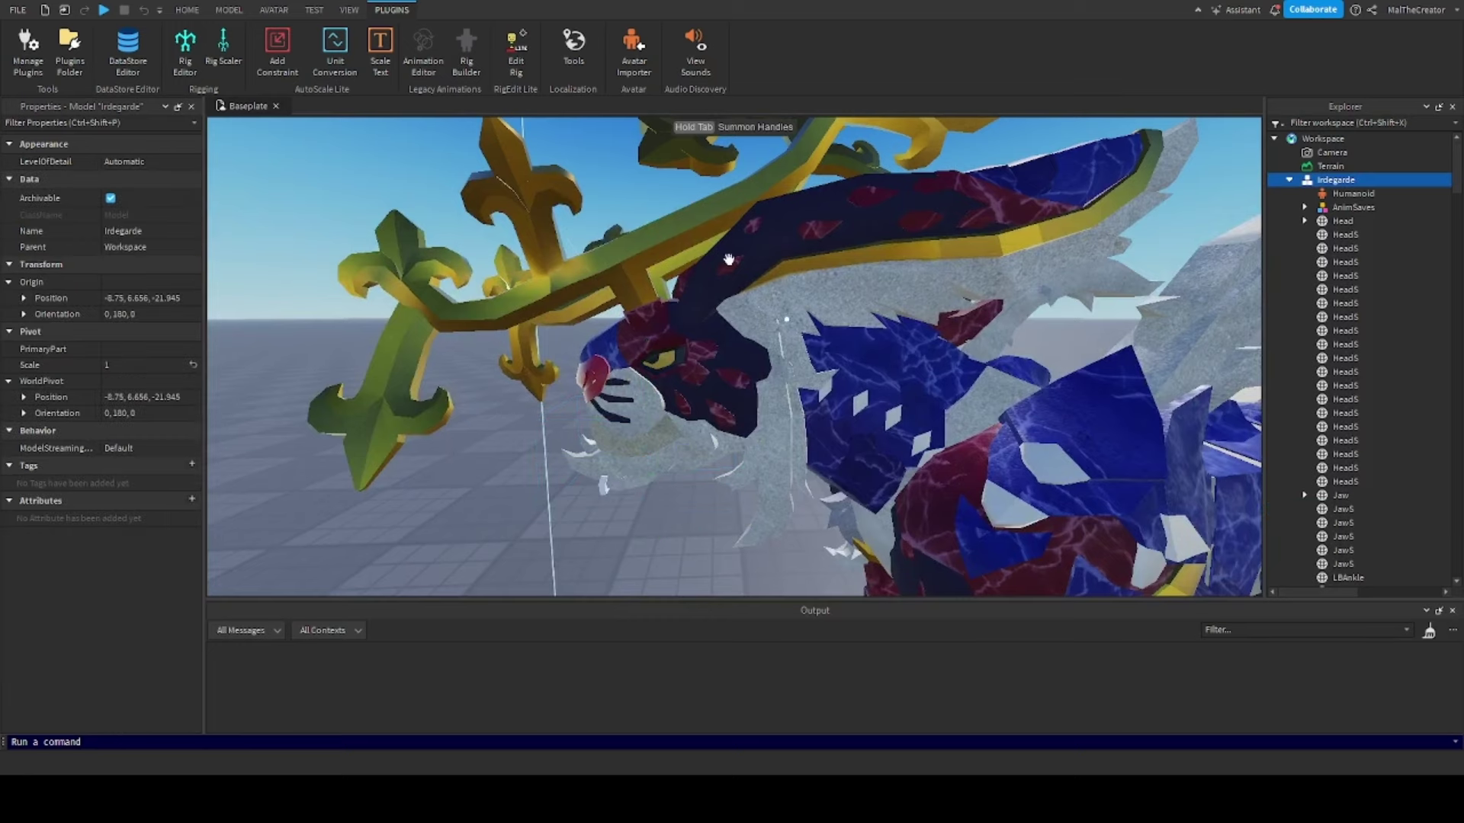
pyautogui.click(518, 47)
pyautogui.scroll(5, 882, 473)
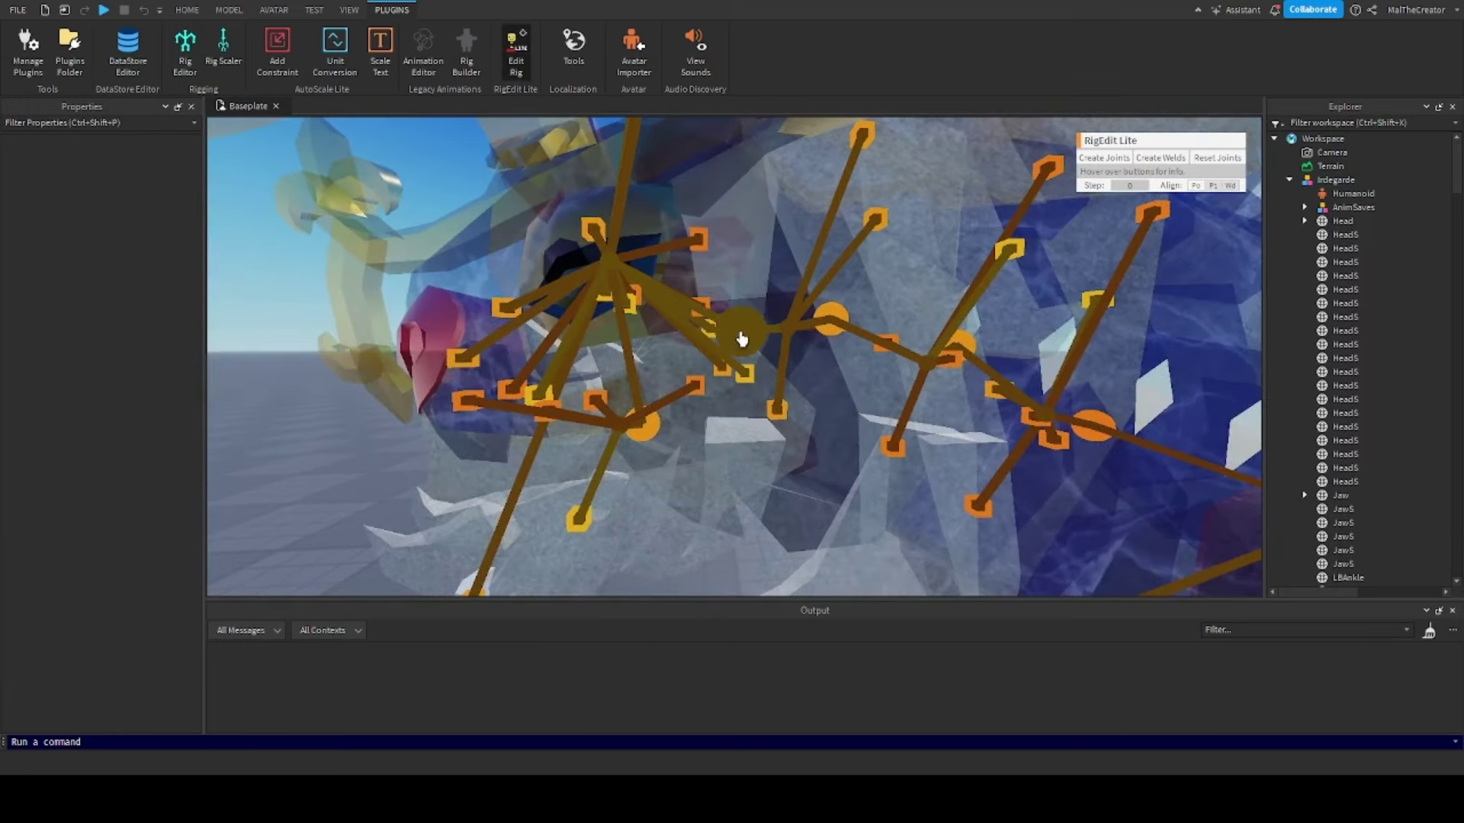
pyautogui.click(742, 338)
pyautogui.scroll(-5, 808, 488)
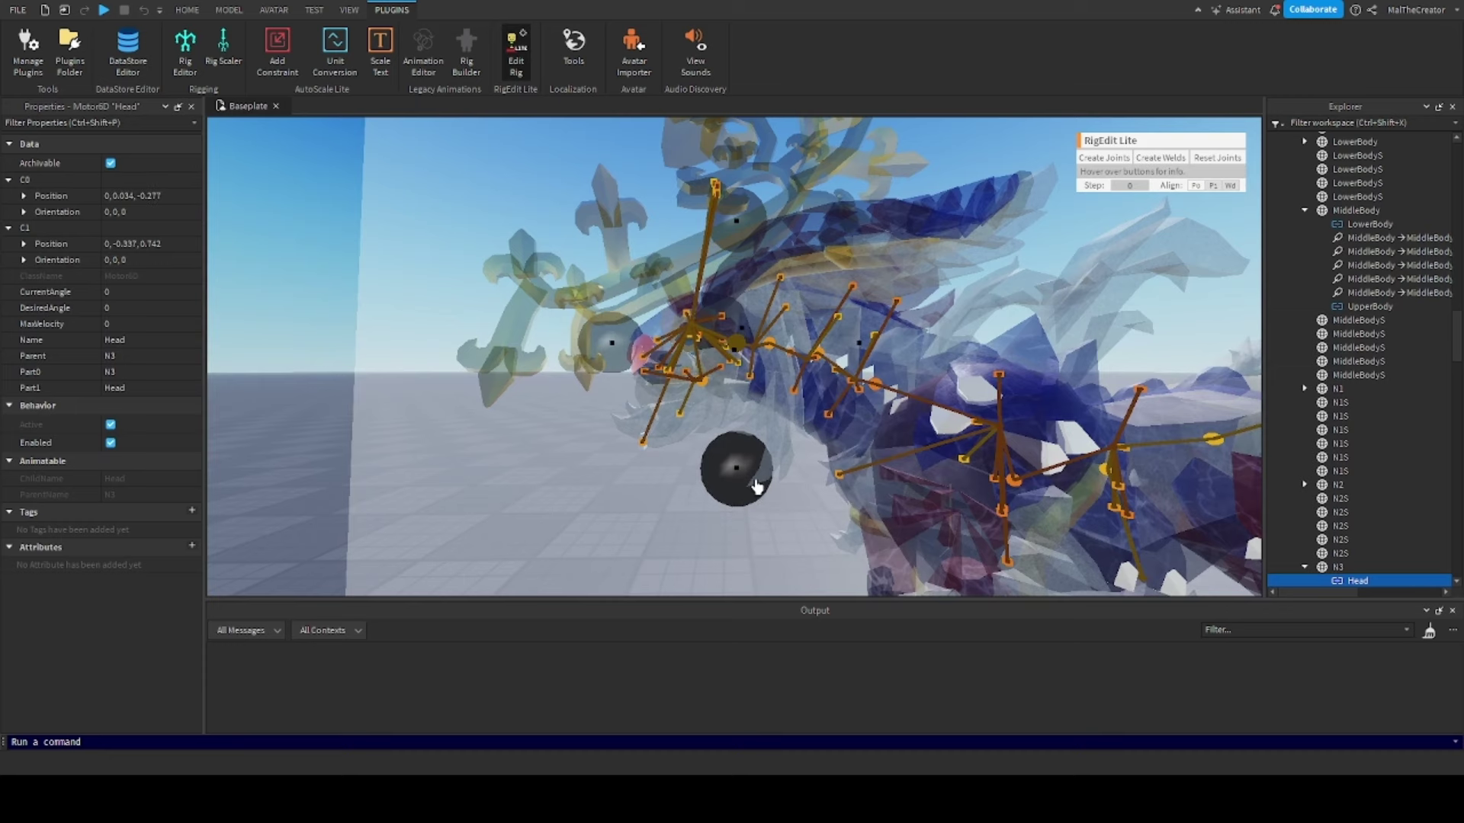
pyautogui.click(520, 50)
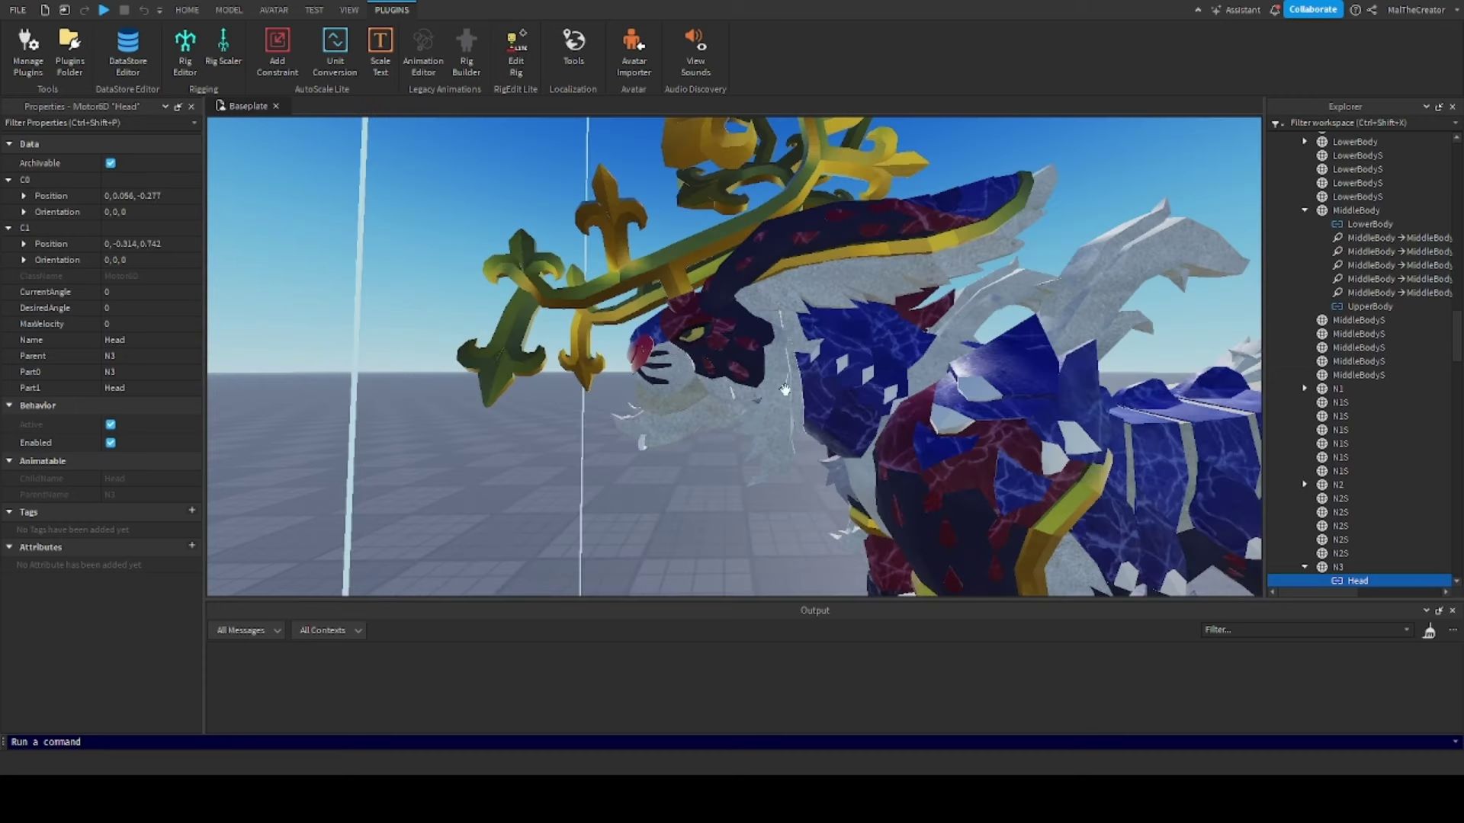
pyautogui.click(421, 44)
pyautogui.moveTo(1022, 366); pyautogui.dragTo(1070, 412, button='right')
pyautogui.click(992, 414)
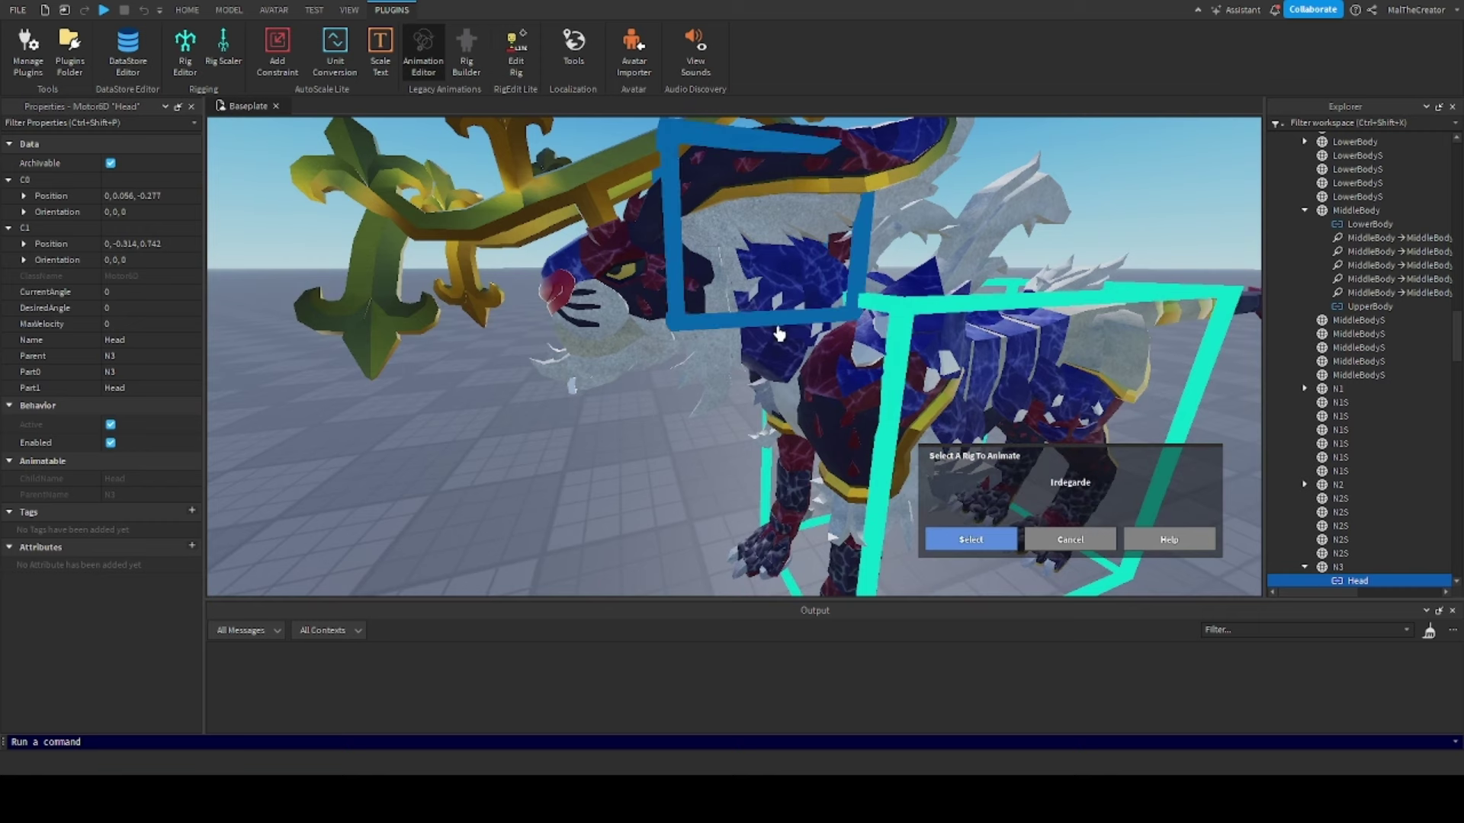
pyautogui.click(427, 50)
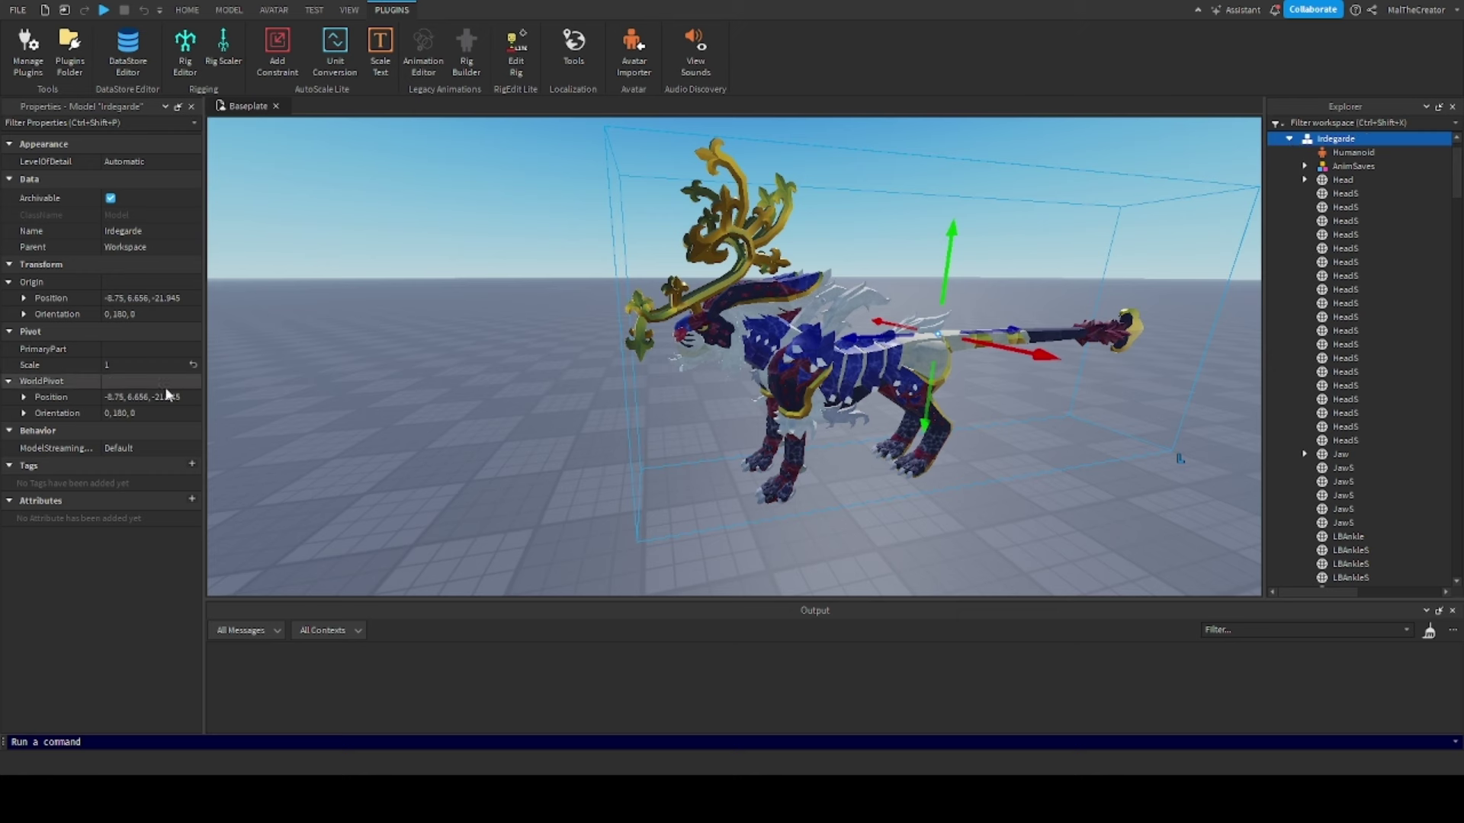
# Set the creature model's PrimaryPart to HumanoidRootPart
pyautogui.click(148, 350)
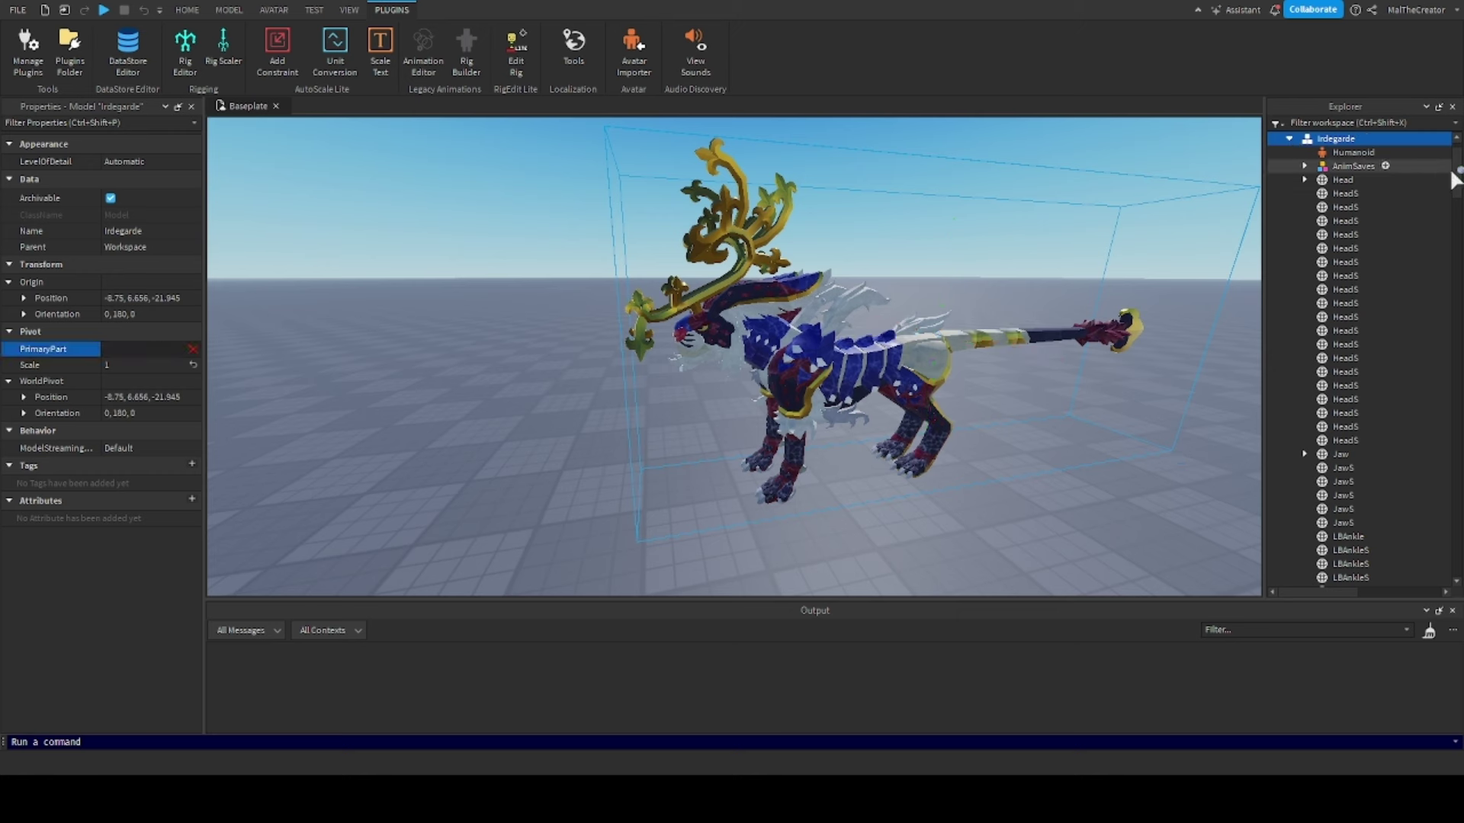
pyautogui.moveTo(1459, 176); pyautogui.dragTo(1434, 537)
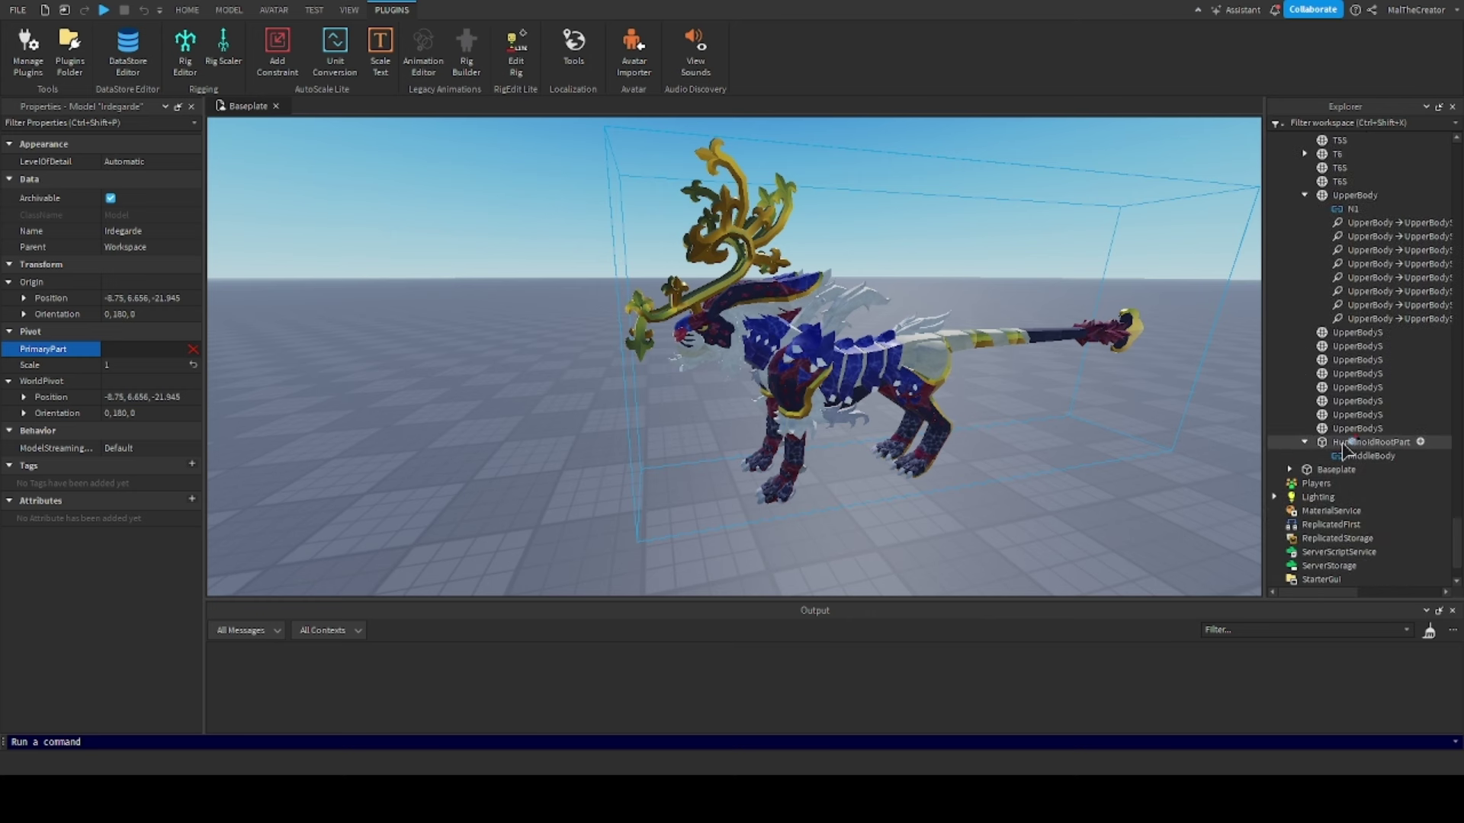
pyautogui.click(1349, 442)
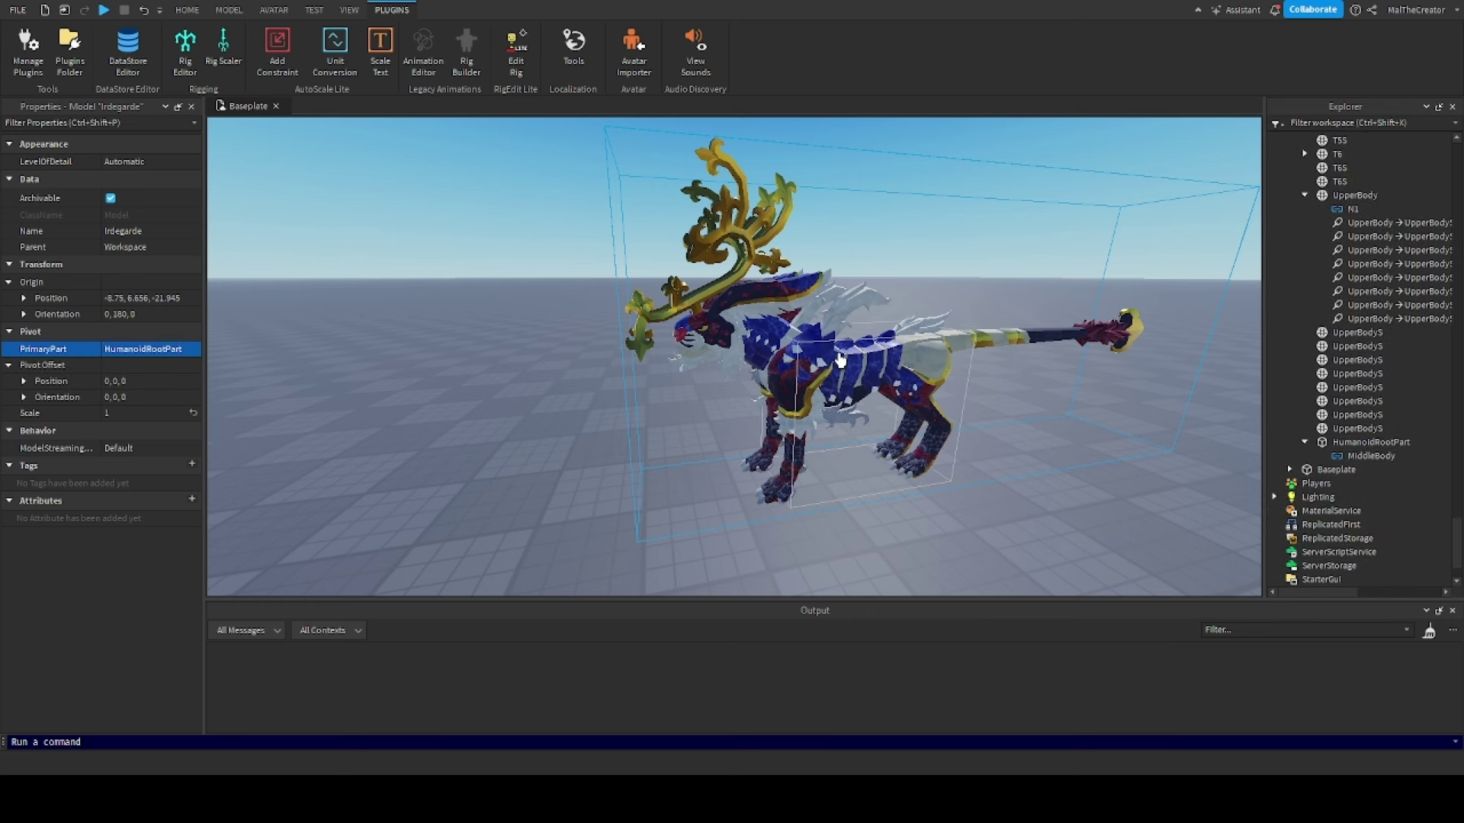
pyautogui.moveTo(489, 361); pyautogui.dragTo(472, 358, button='right')
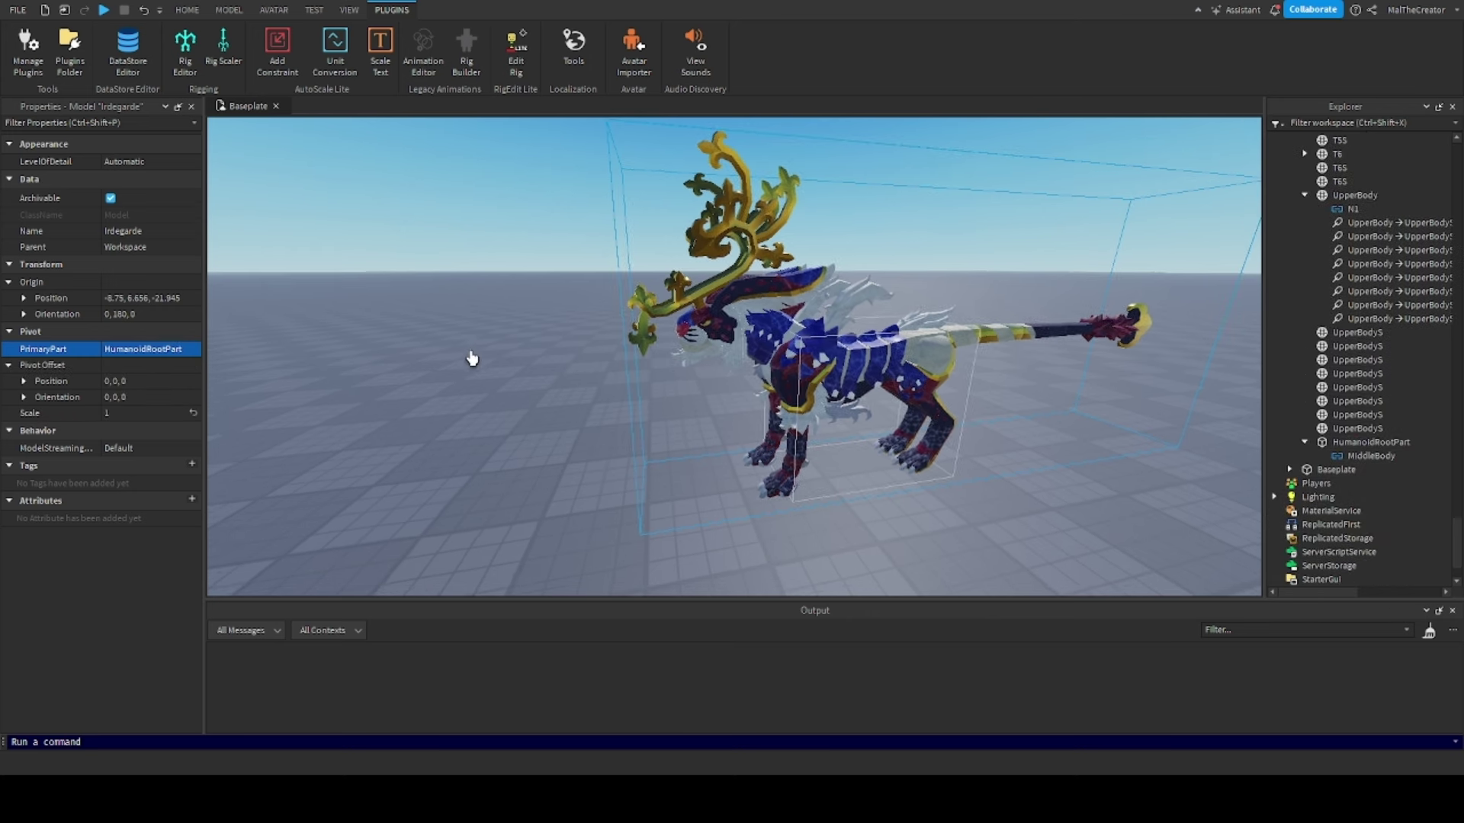
pyautogui.click(425, 38)
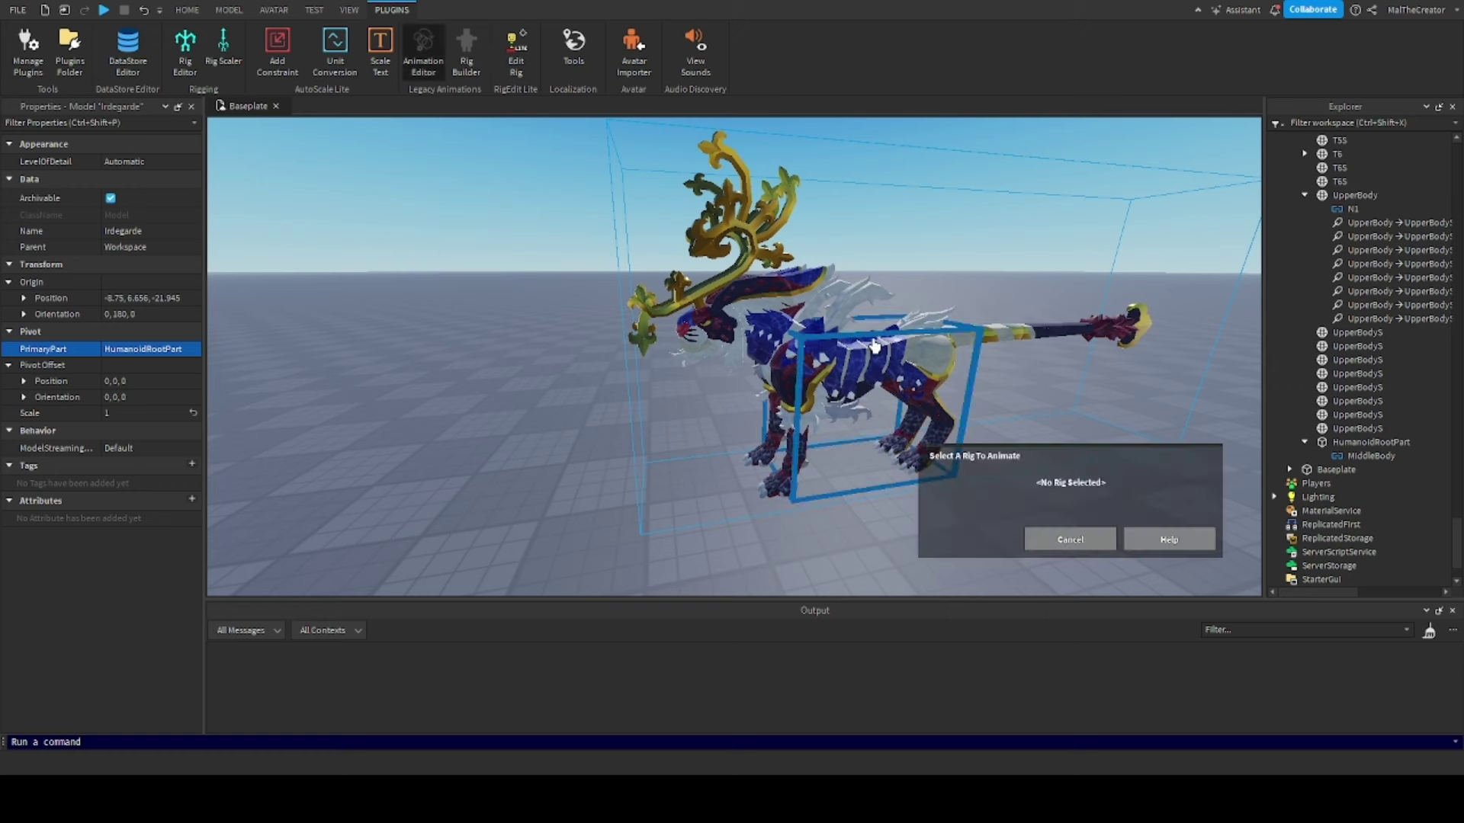
pyautogui.click(865, 410)
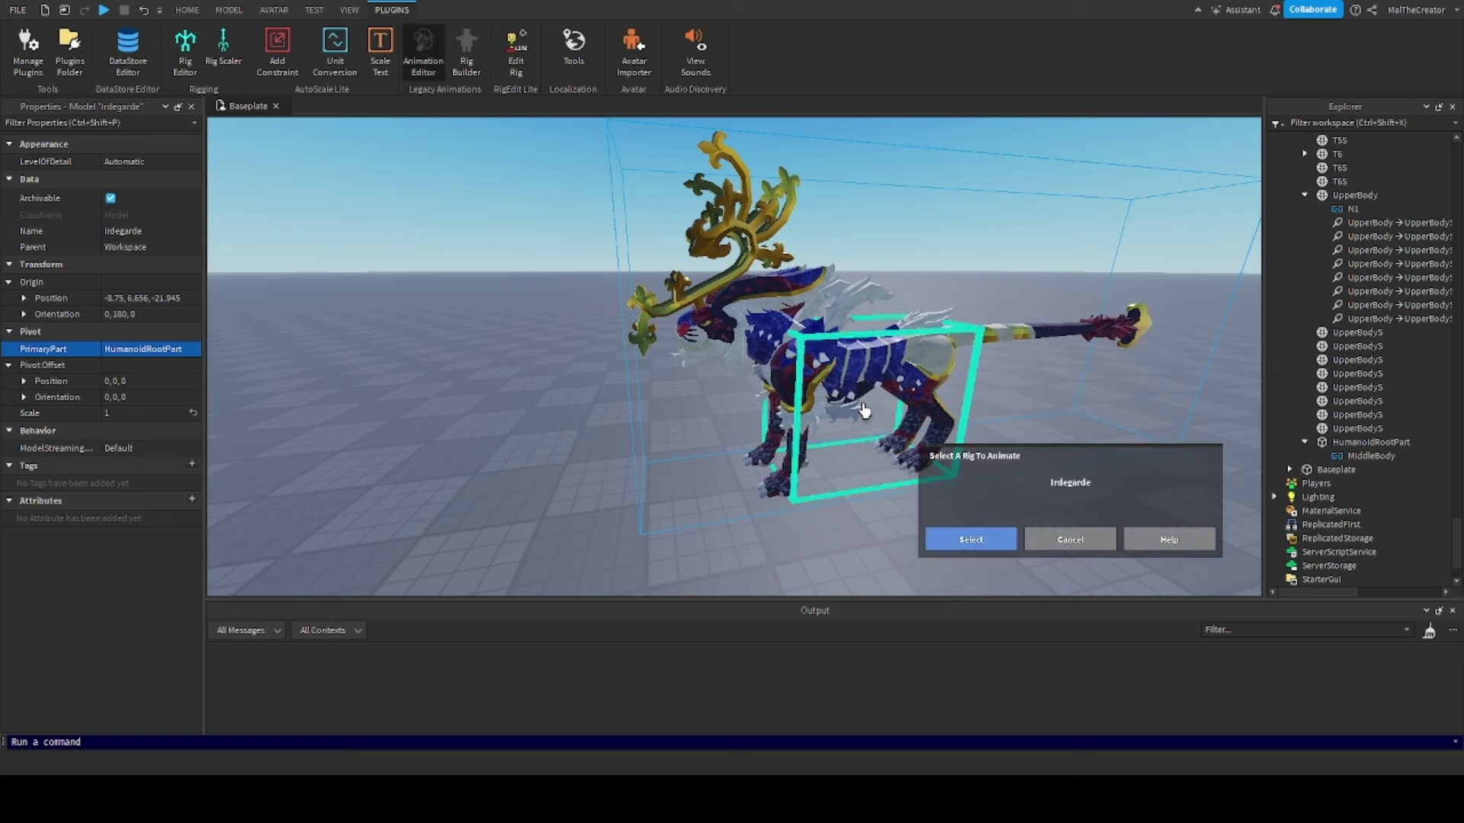
pyautogui.click(1059, 542)
pyautogui.click(427, 291)
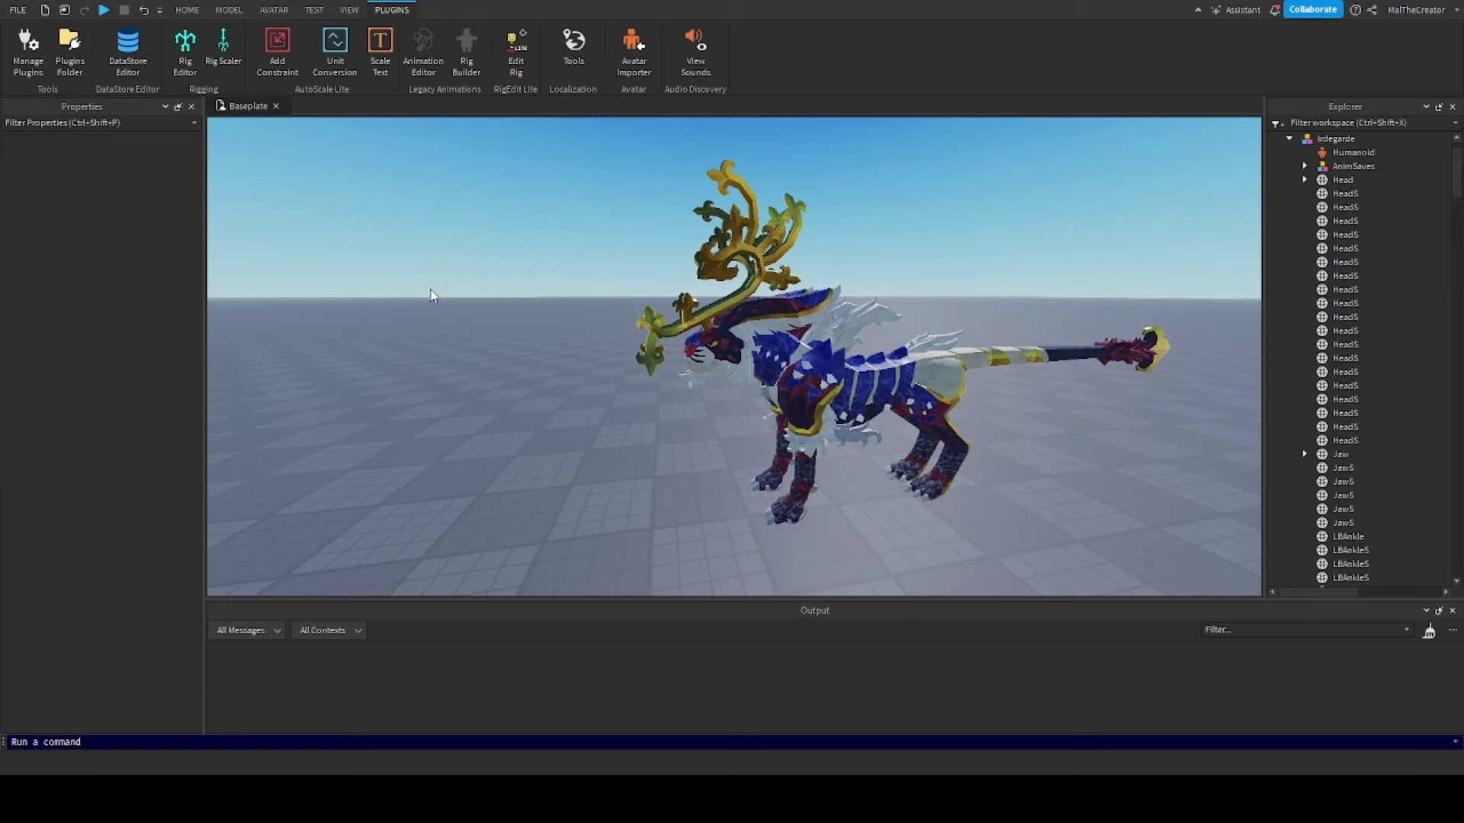
# Select all meshes from Head through the last UpperBodyS and examine their shared Anchored and collision properties
pyautogui.click(716, 375)
pyautogui.scroll(-10, 1349, 260)
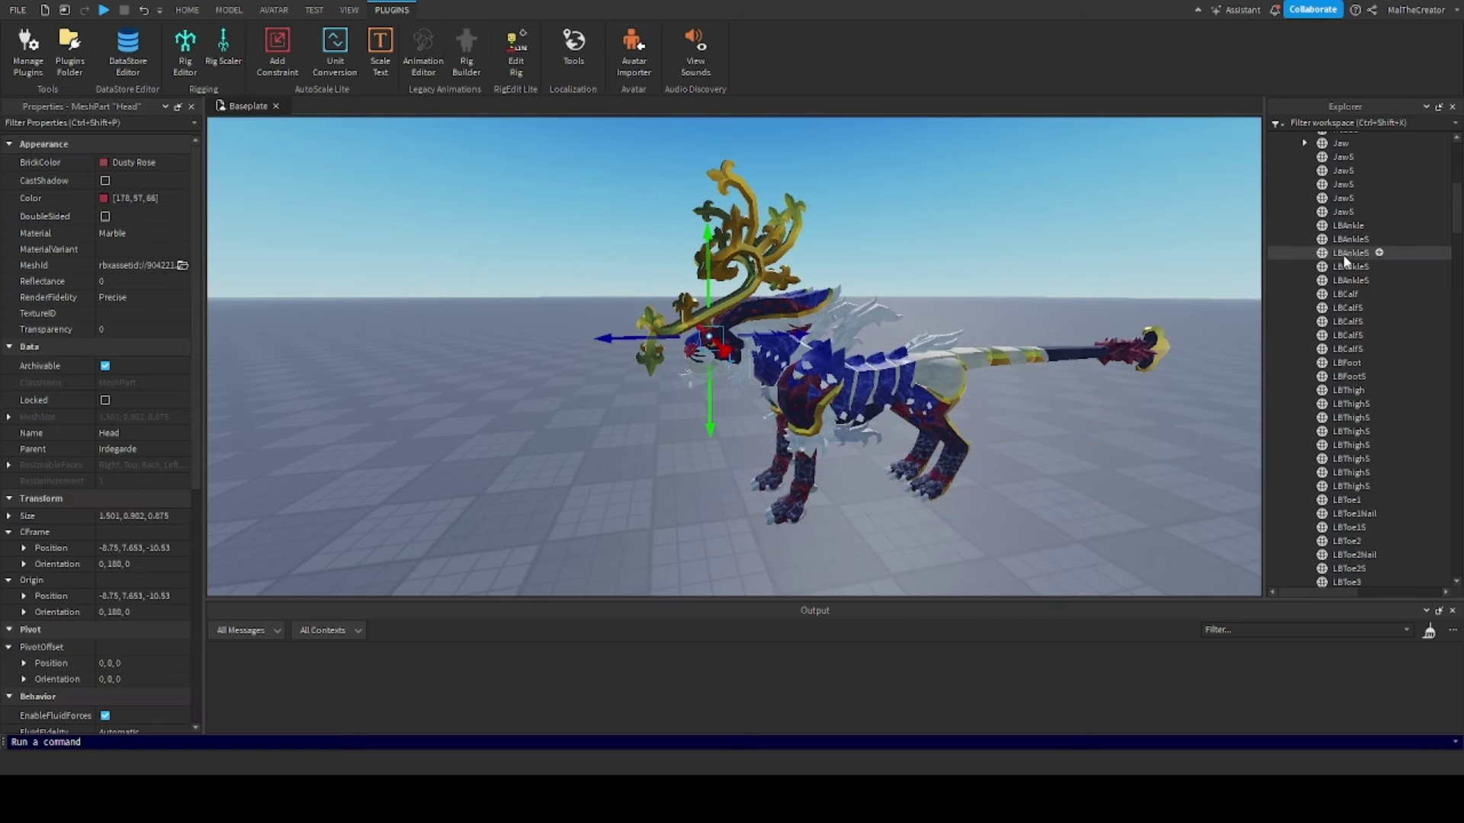
pyautogui.scroll(-10, 1350, 254)
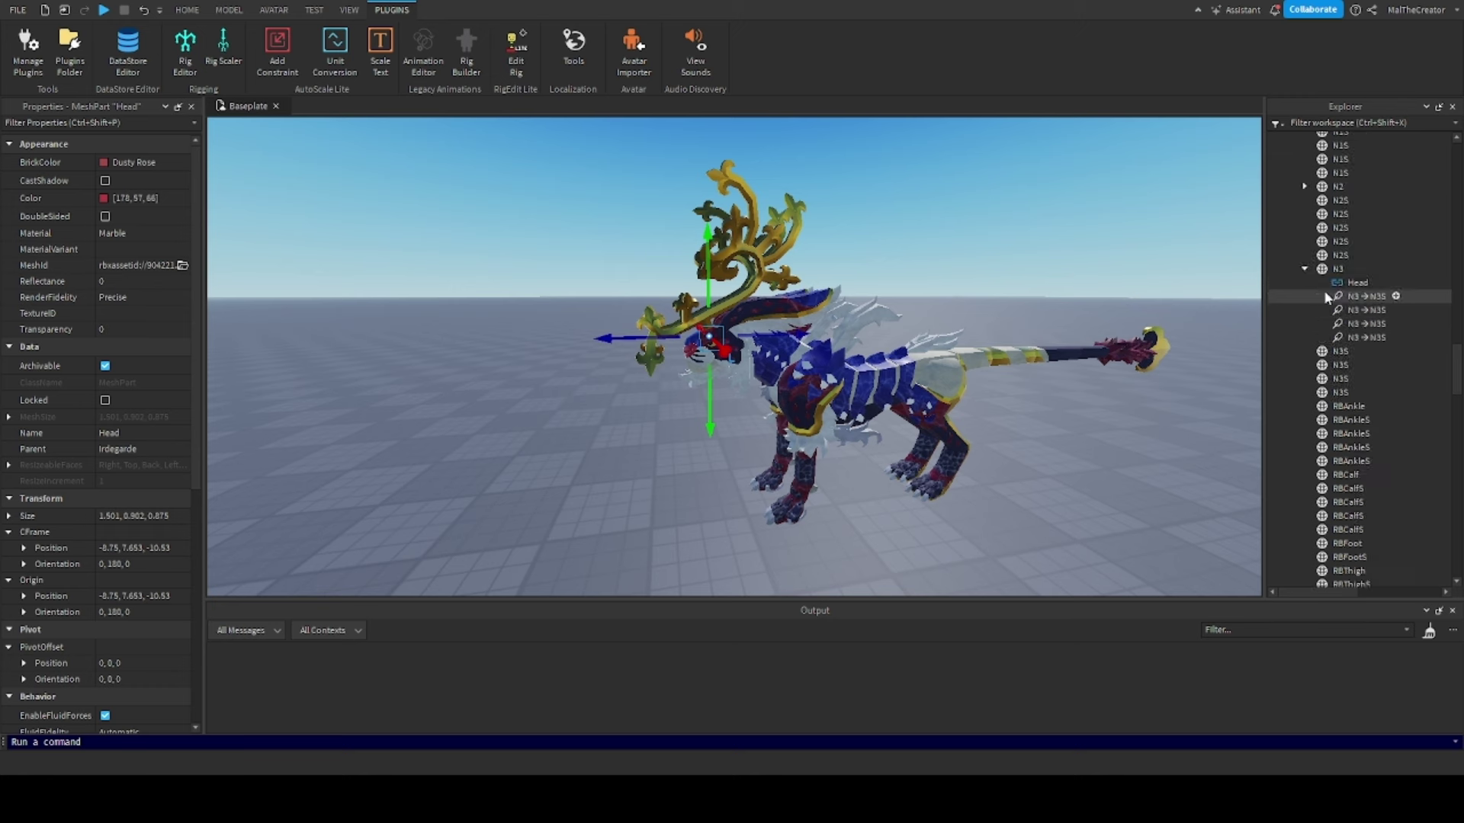
pyautogui.scroll(10, 1305, 273)
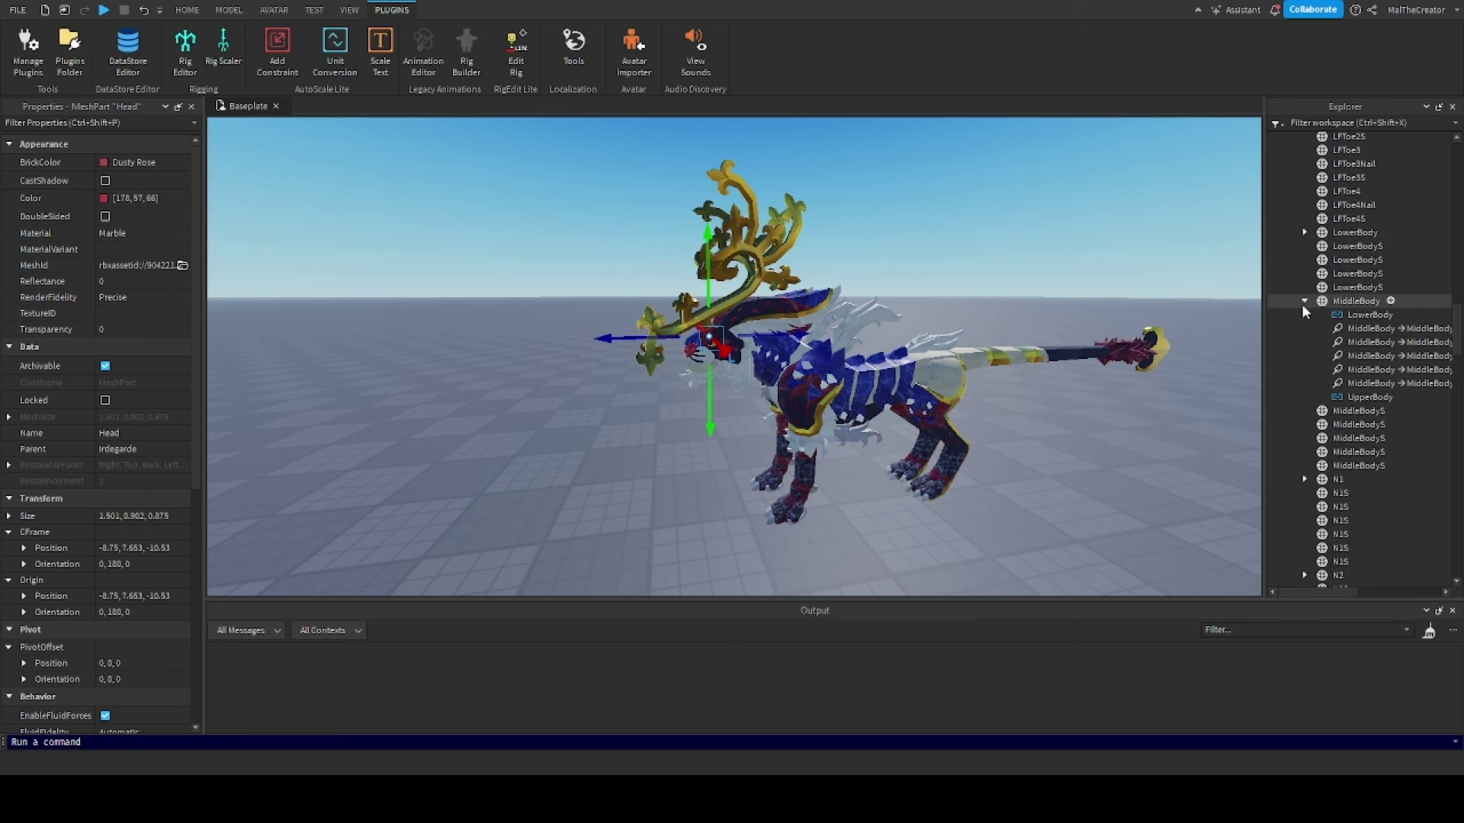
pyautogui.scroll(-10, 1314, 343)
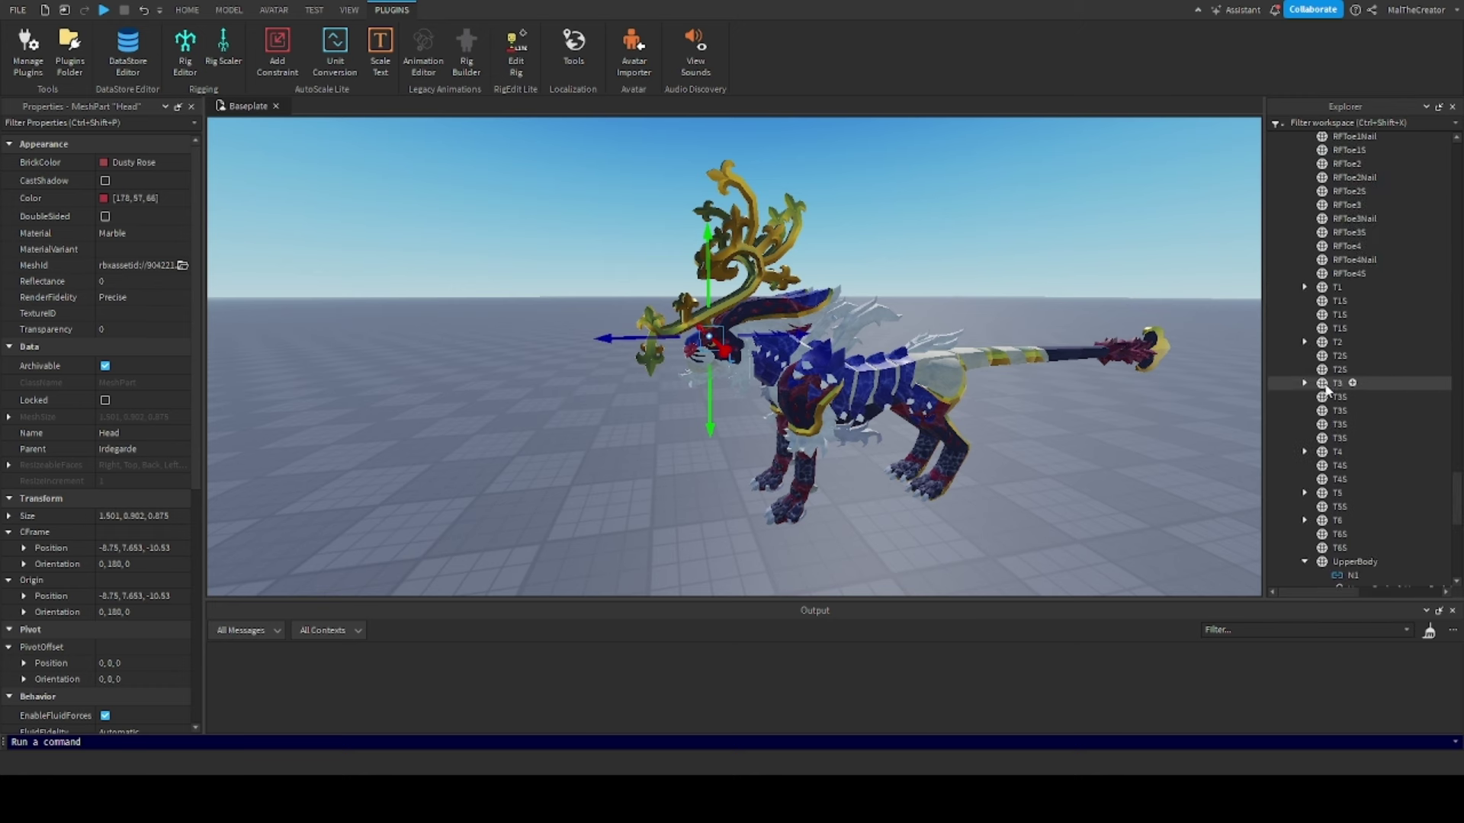
pyautogui.scroll(-7, 1324, 386)
pyautogui.click(1304, 291)
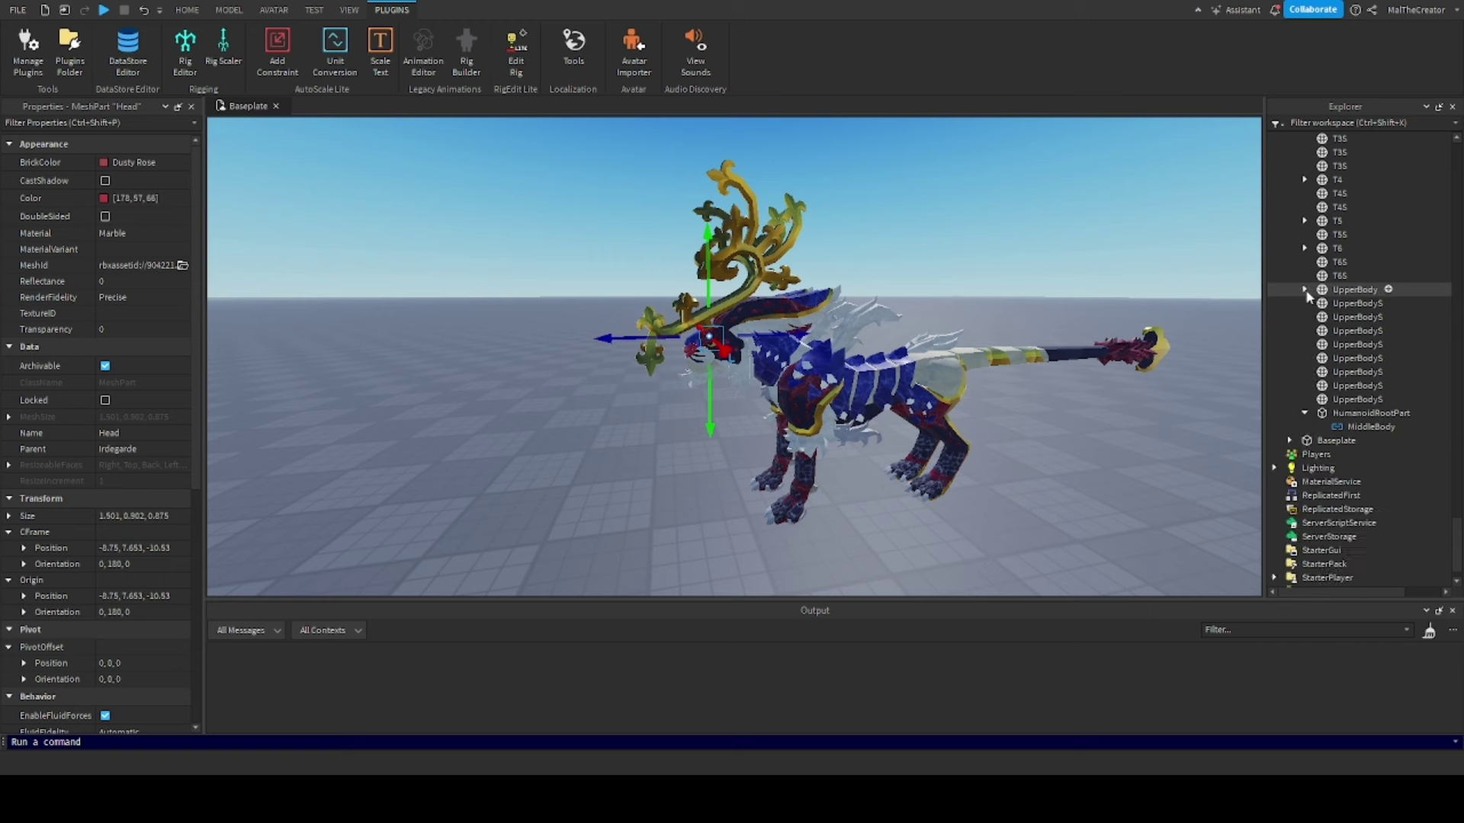
pyautogui.click(1306, 413)
pyautogui.keyDown('shift'); pyautogui.click(1364, 412); pyautogui.keyUp('shift')
pyautogui.scroll(-5, 122, 412)
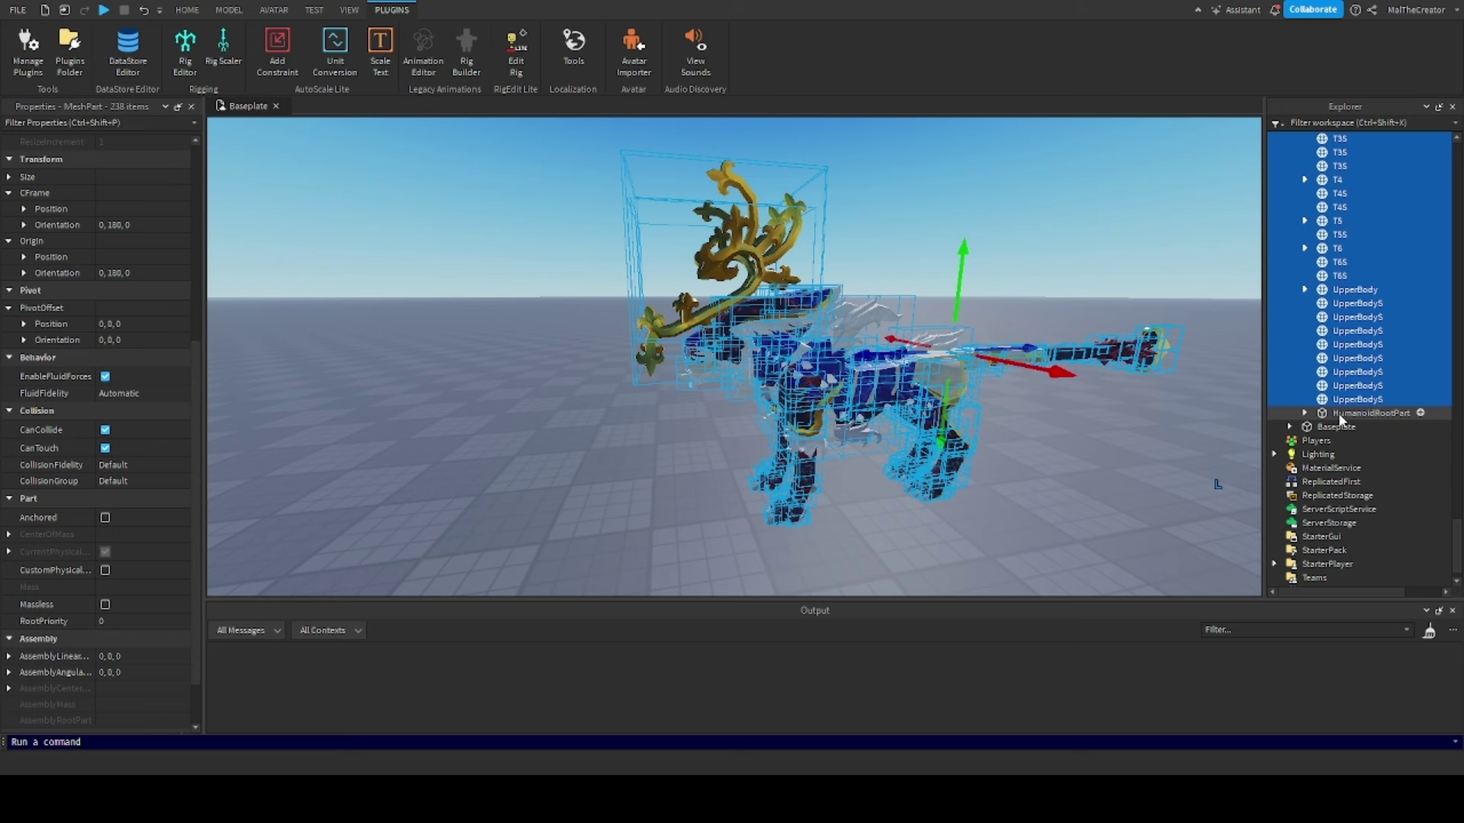
pyautogui.click(1057, 534)
pyautogui.moveTo(1057, 532); pyautogui.dragTo(1017, 512, button='right')
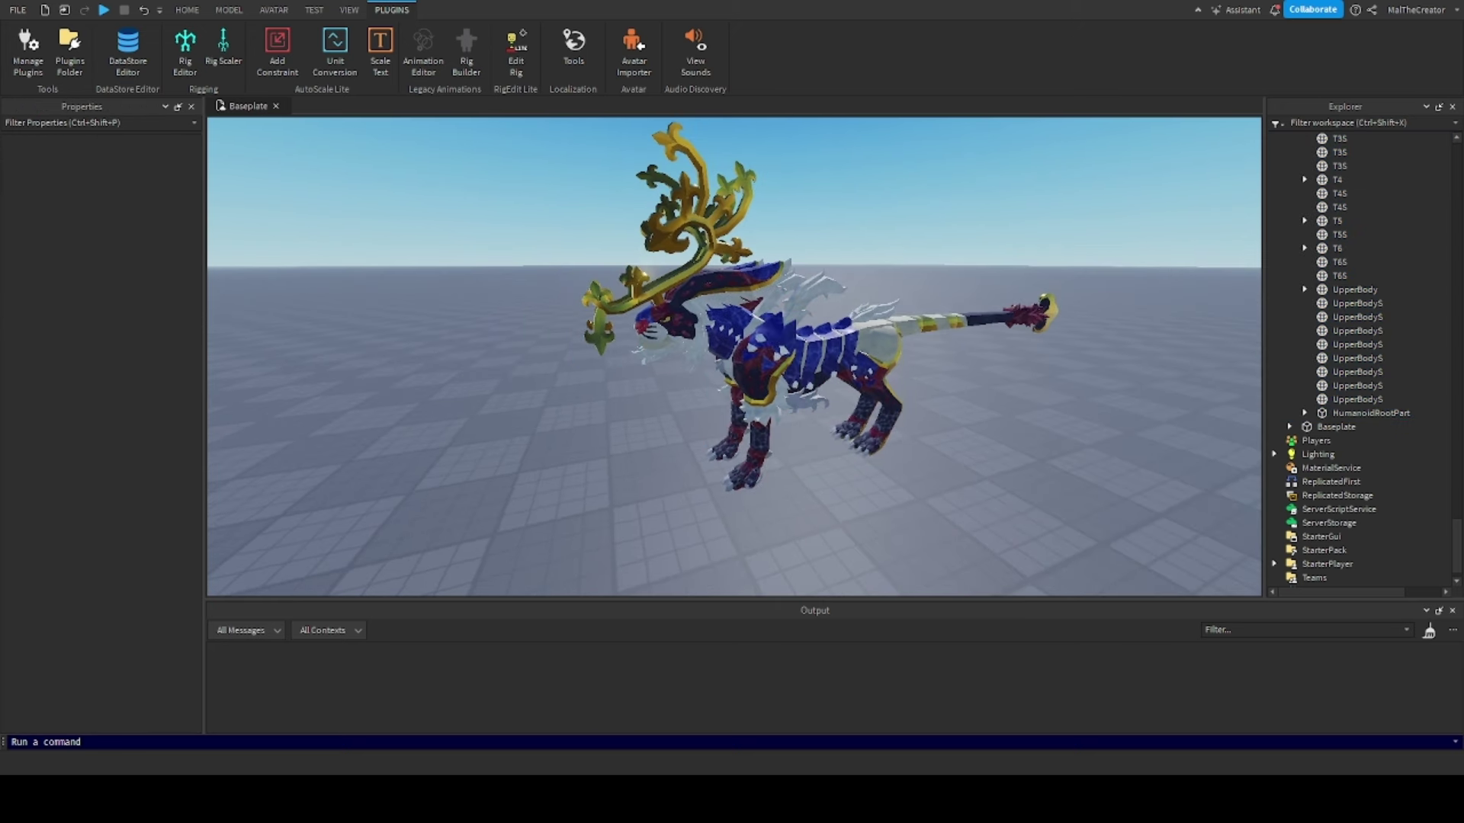
# Test the Head joint by rotating the head downward in the Animation Editor, and close the editor discarding the pose
pyautogui.scroll(4, 675, 492)
pyautogui.moveTo(675, 492); pyautogui.dragTo(675, 491, button='right')
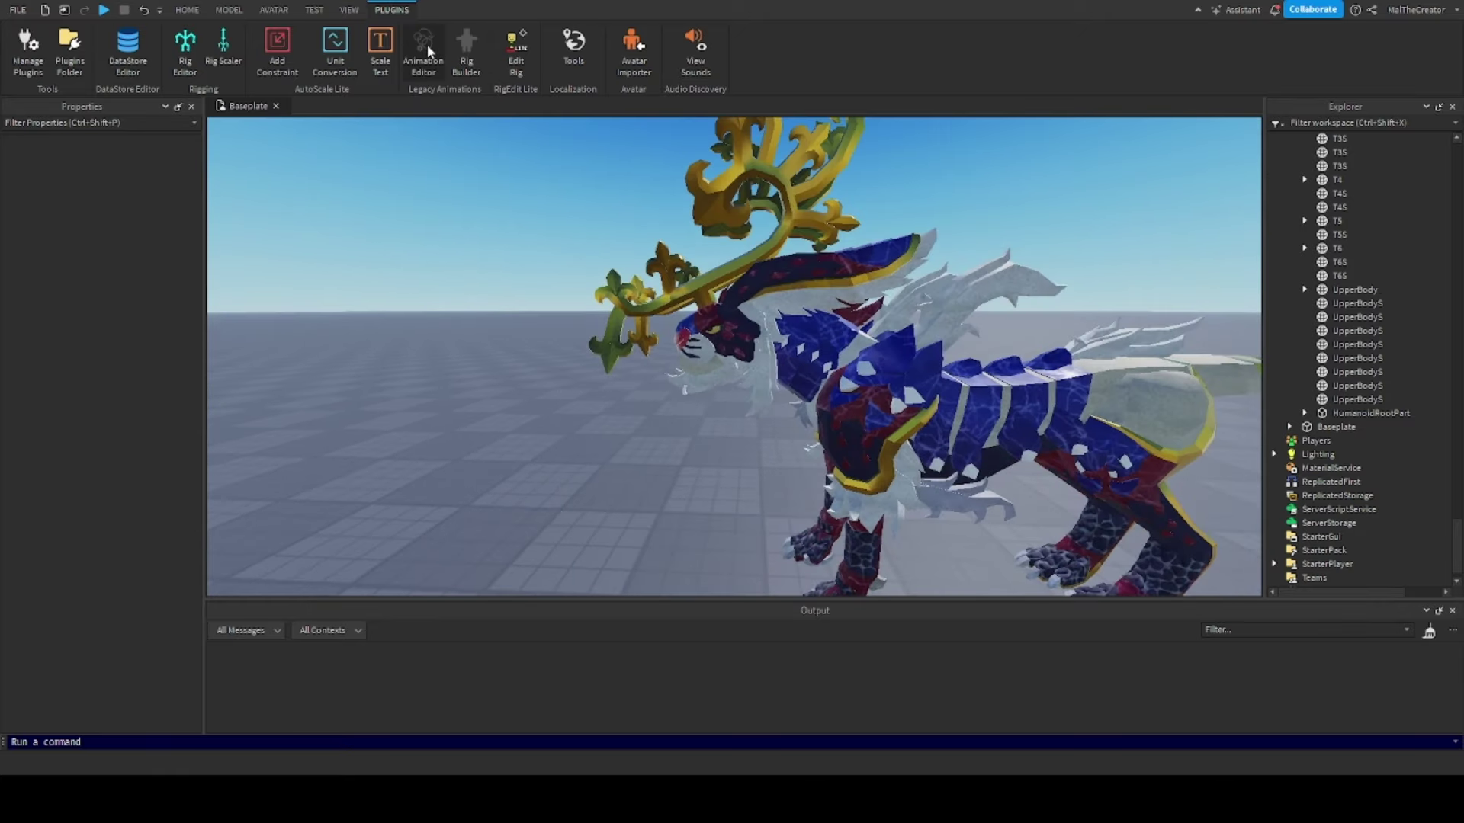
pyautogui.click(427, 44)
pyautogui.click(984, 543)
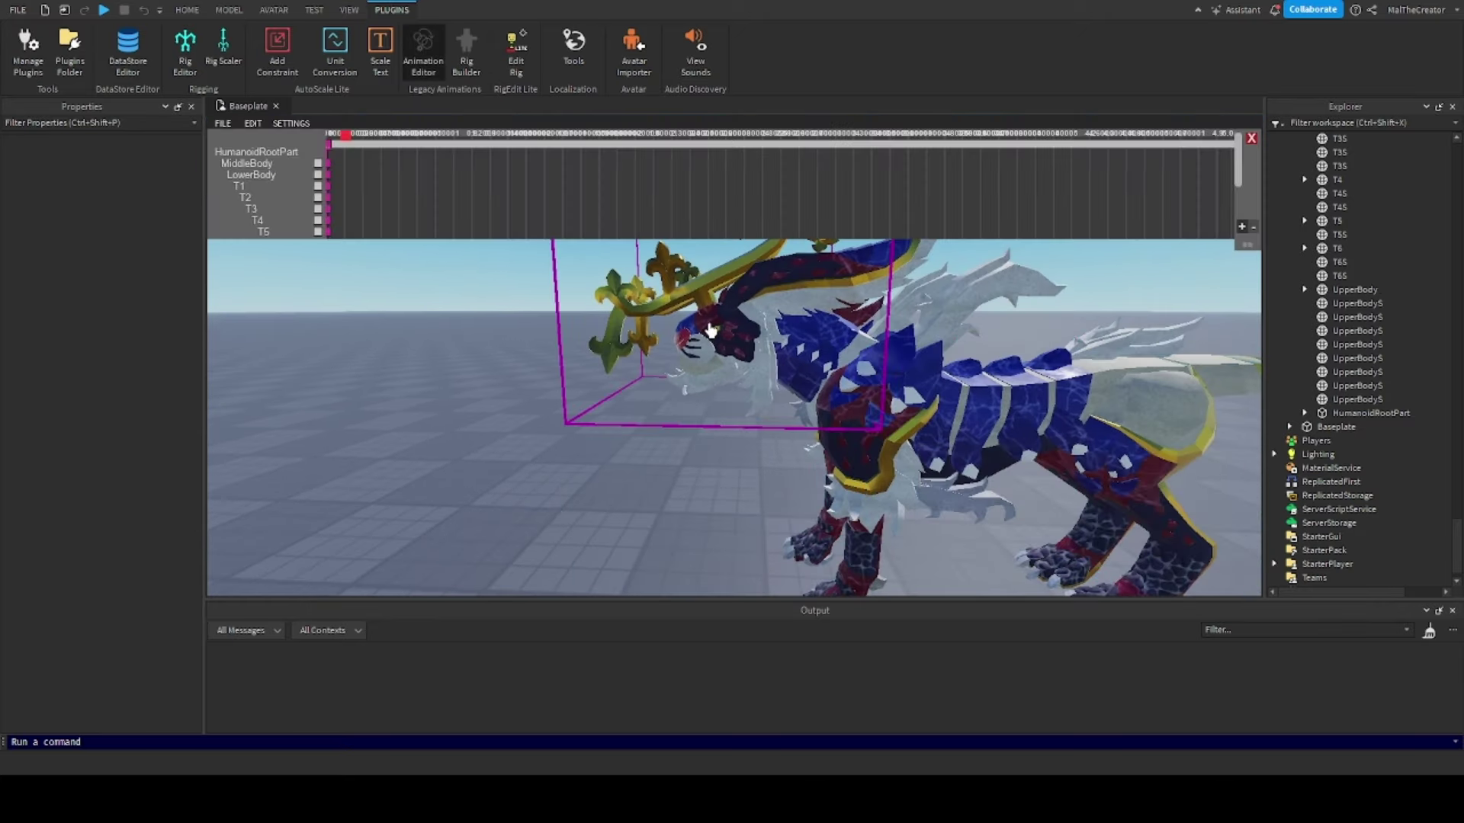
pyautogui.click(708, 331)
pyautogui.scroll(8, 694, 382)
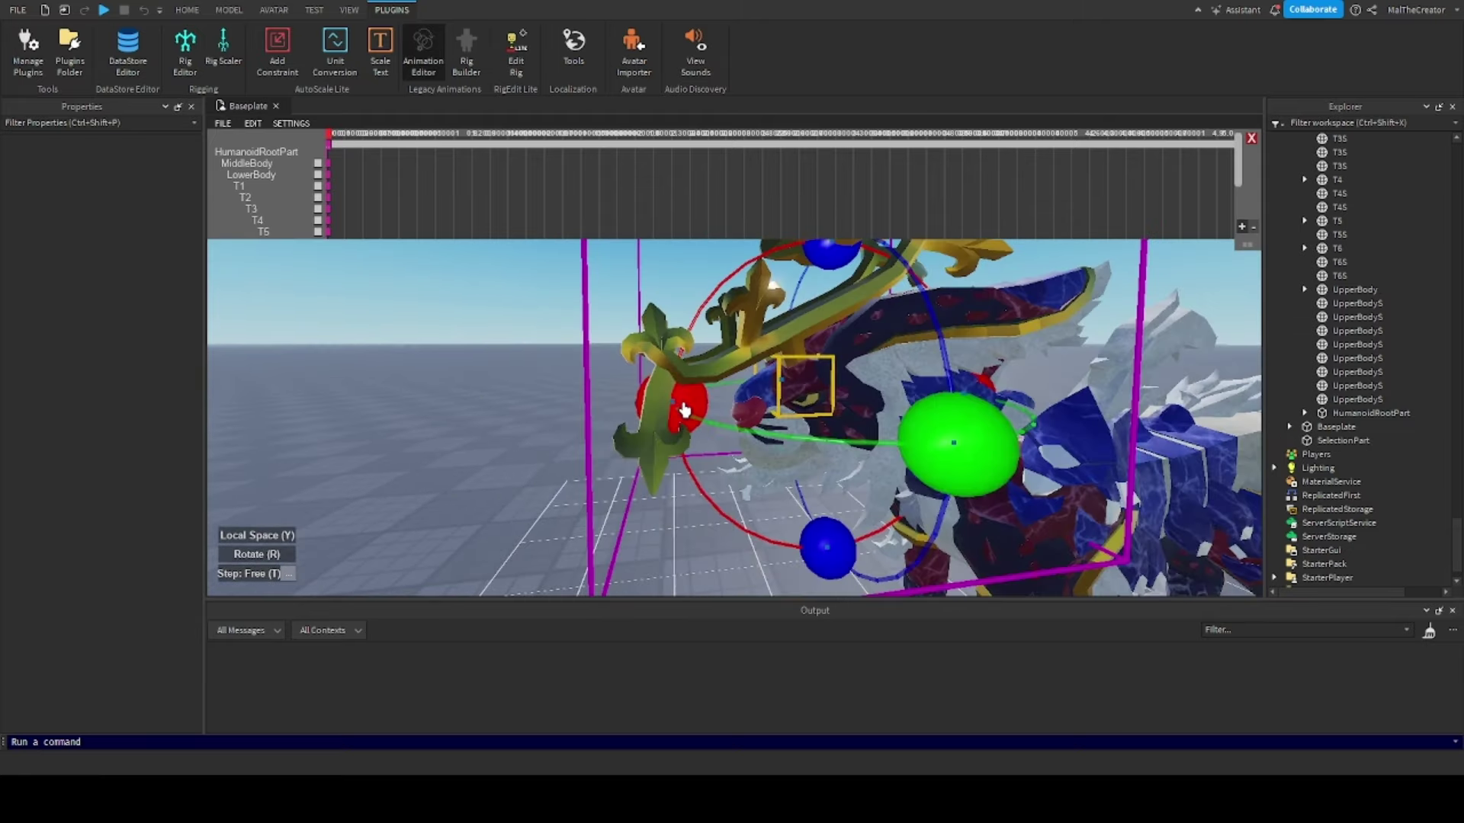
pyautogui.moveTo(684, 411); pyautogui.dragTo(622, 487)
pyautogui.click(423, 50)
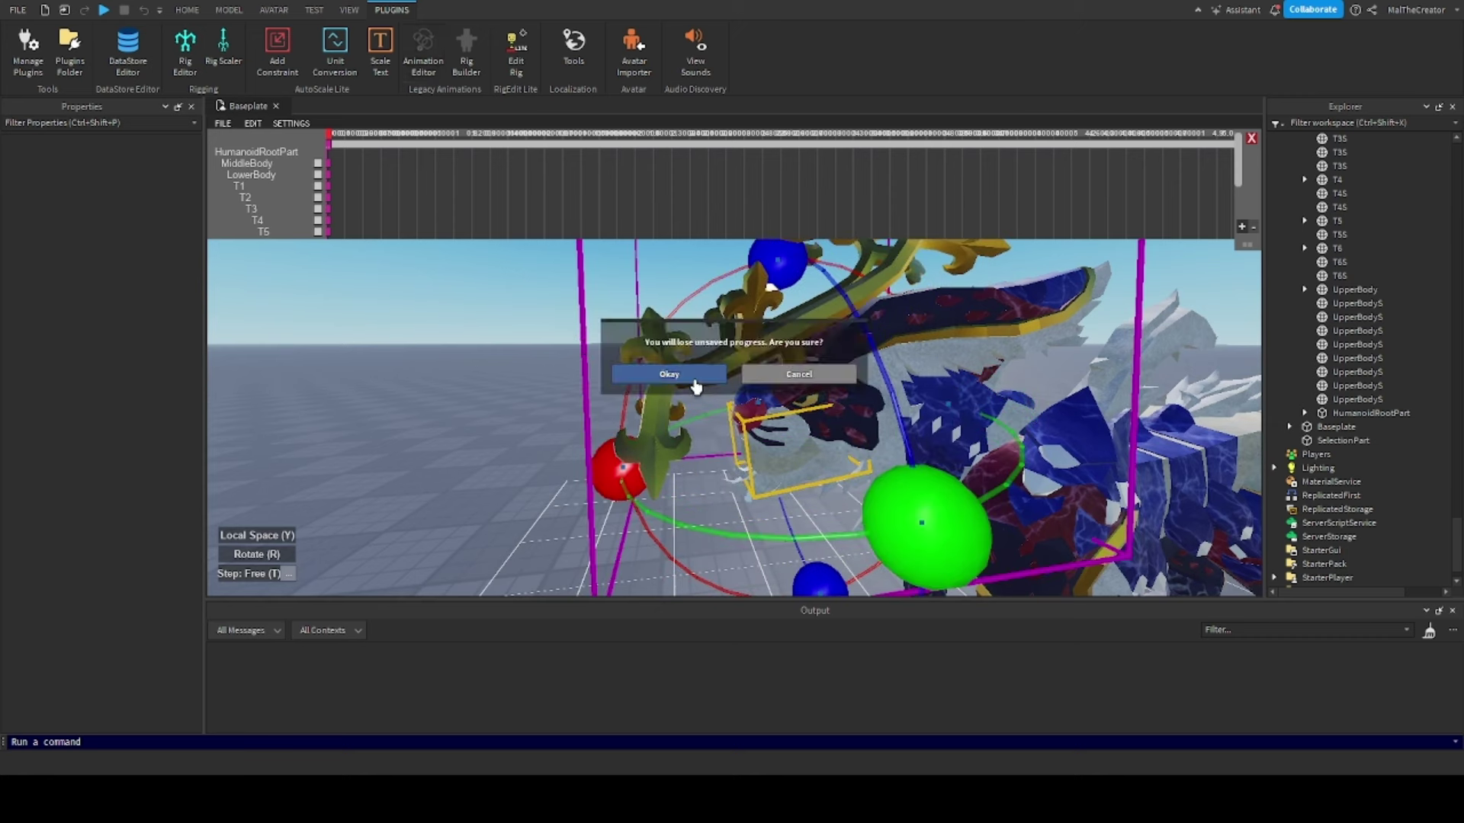
pyautogui.click(669, 374)
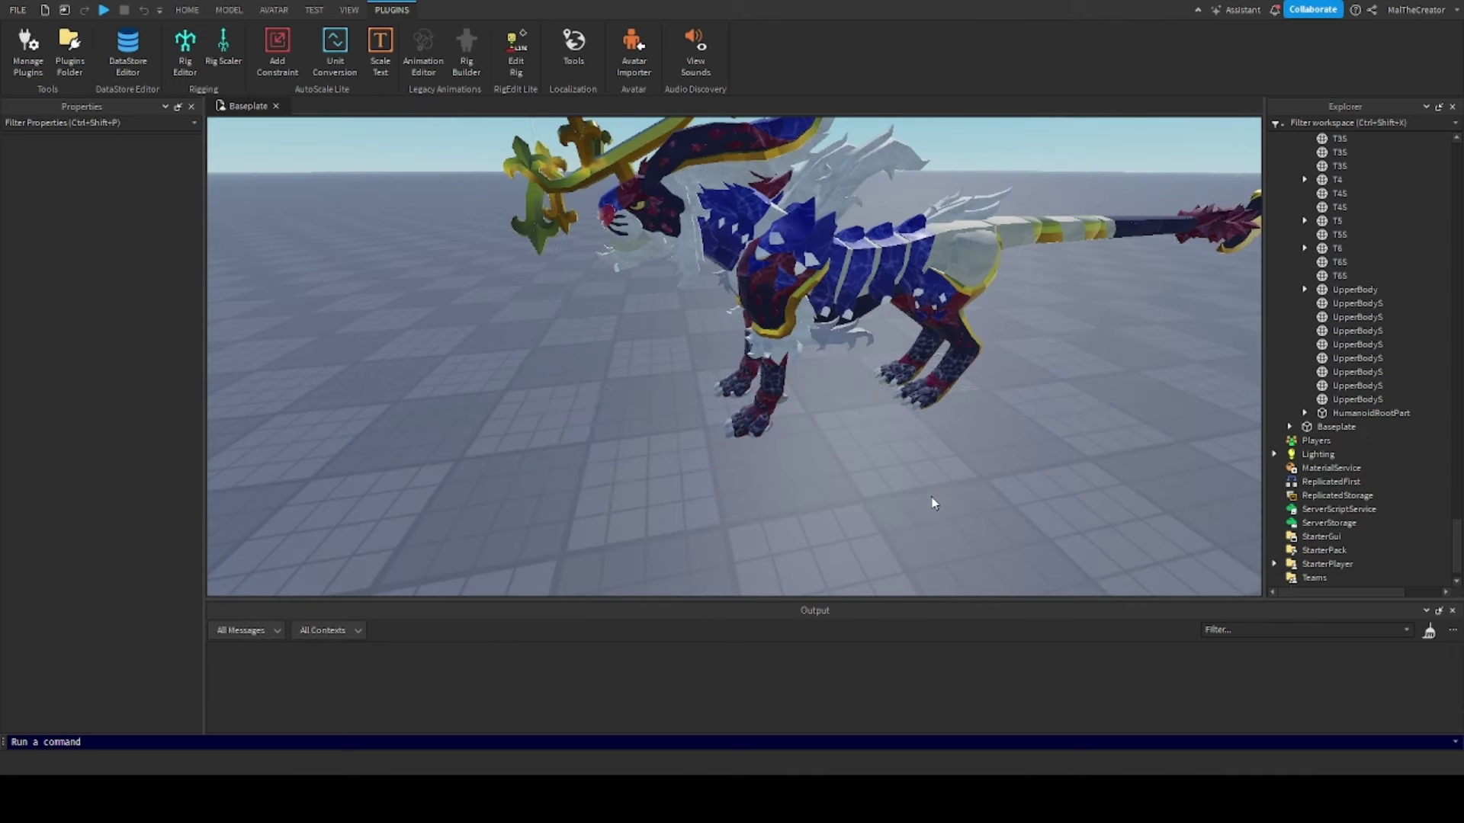
# Create joints in RigEdit Lite from the Head to the LEar1 and REar1 meshes
pyautogui.click(861, 381)
pyautogui.moveTo(861, 381); pyautogui.dragTo(867, 429, button='right')
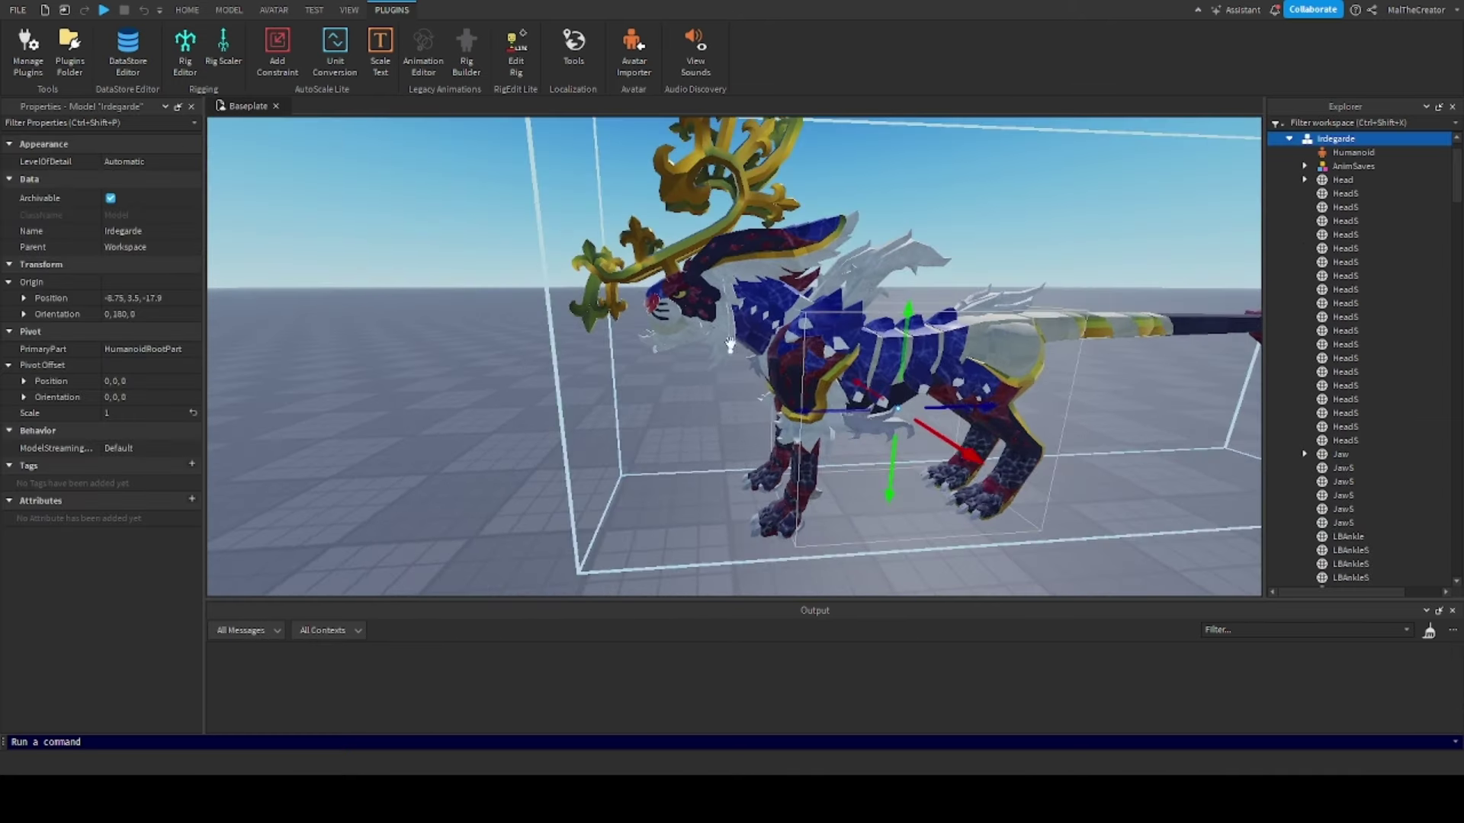
pyautogui.click(516, 51)
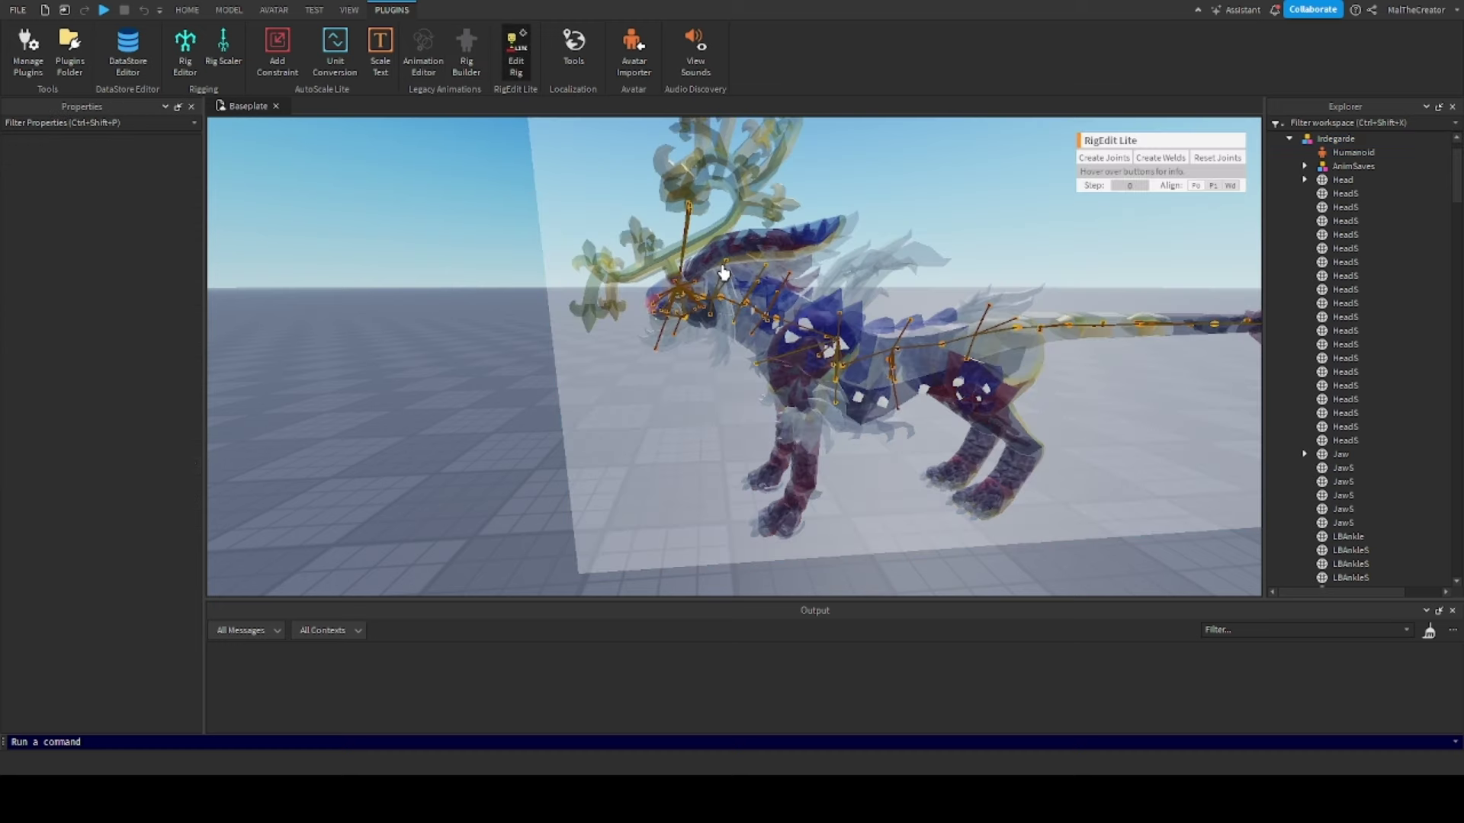
pyautogui.click(1341, 180)
pyautogui.scroll(-10, 1343, 295)
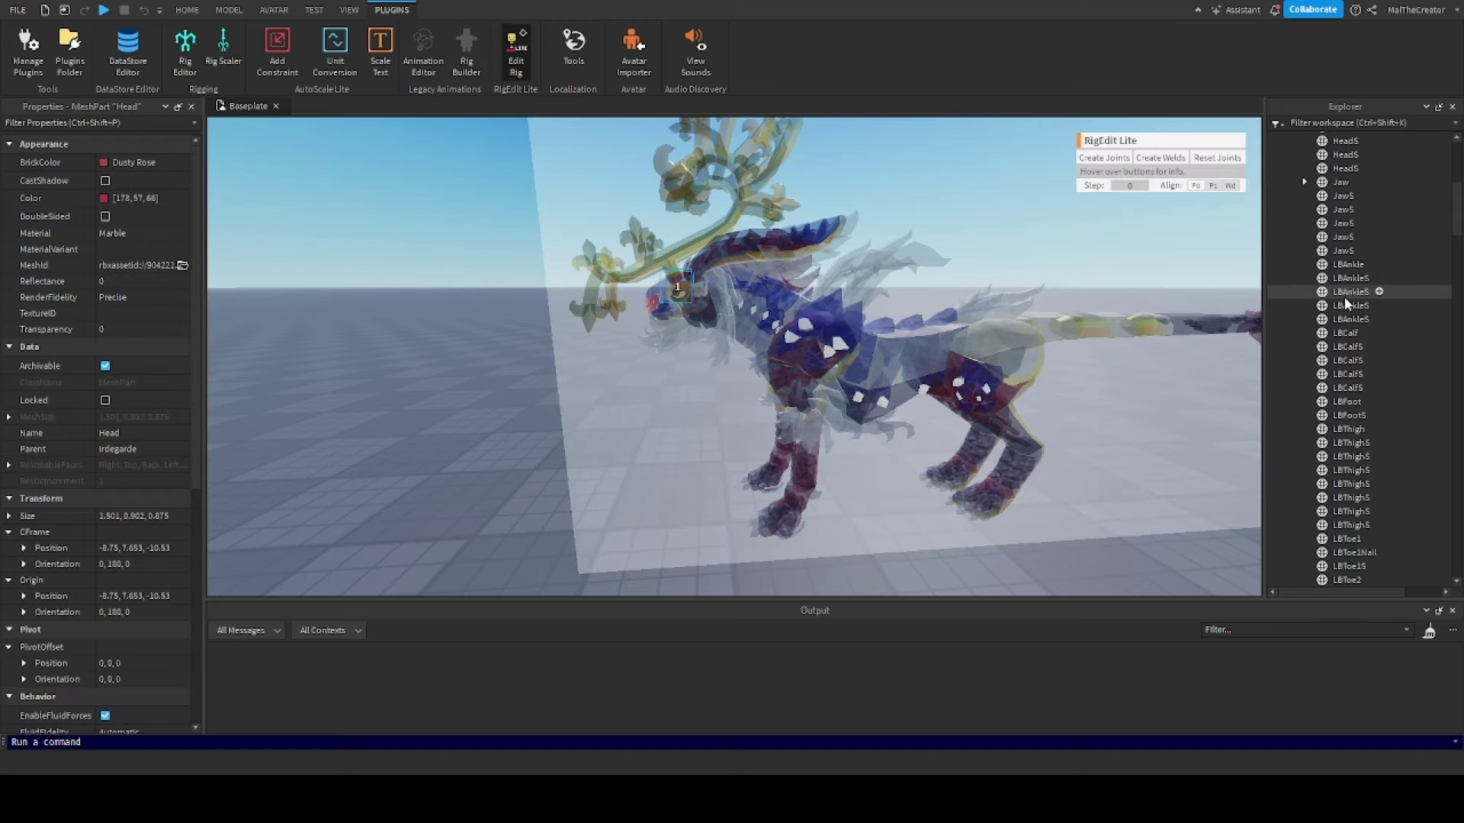
pyautogui.scroll(-5, 1344, 296)
pyautogui.moveTo(910, 366); pyautogui.dragTo(910, 328, button='right')
pyautogui.scroll(4, 910, 366)
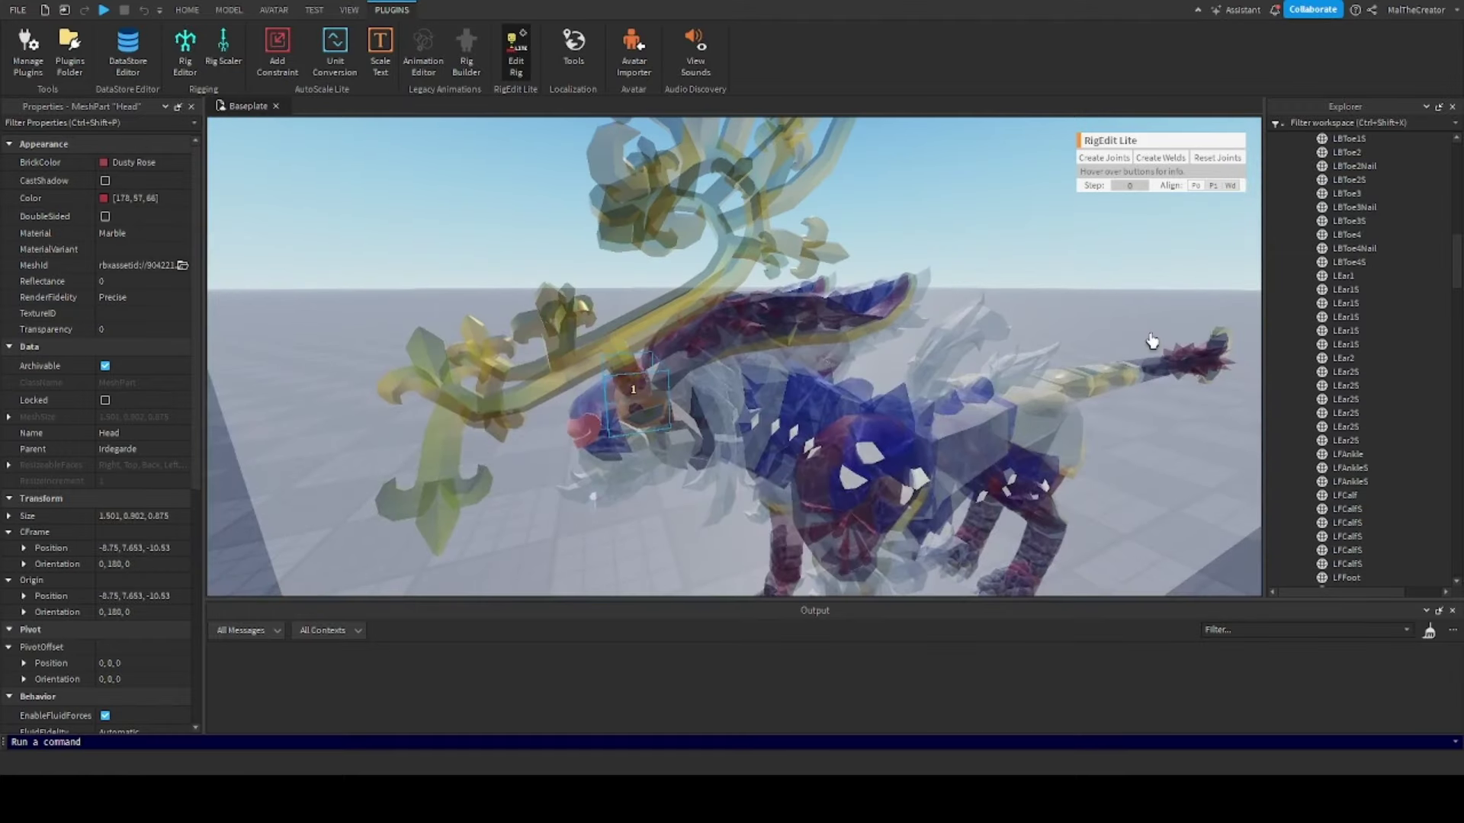
pyautogui.keyDown('ctrl'); pyautogui.click(1342, 277); pyautogui.keyUp('ctrl')
pyautogui.scroll(-10, 1342, 361)
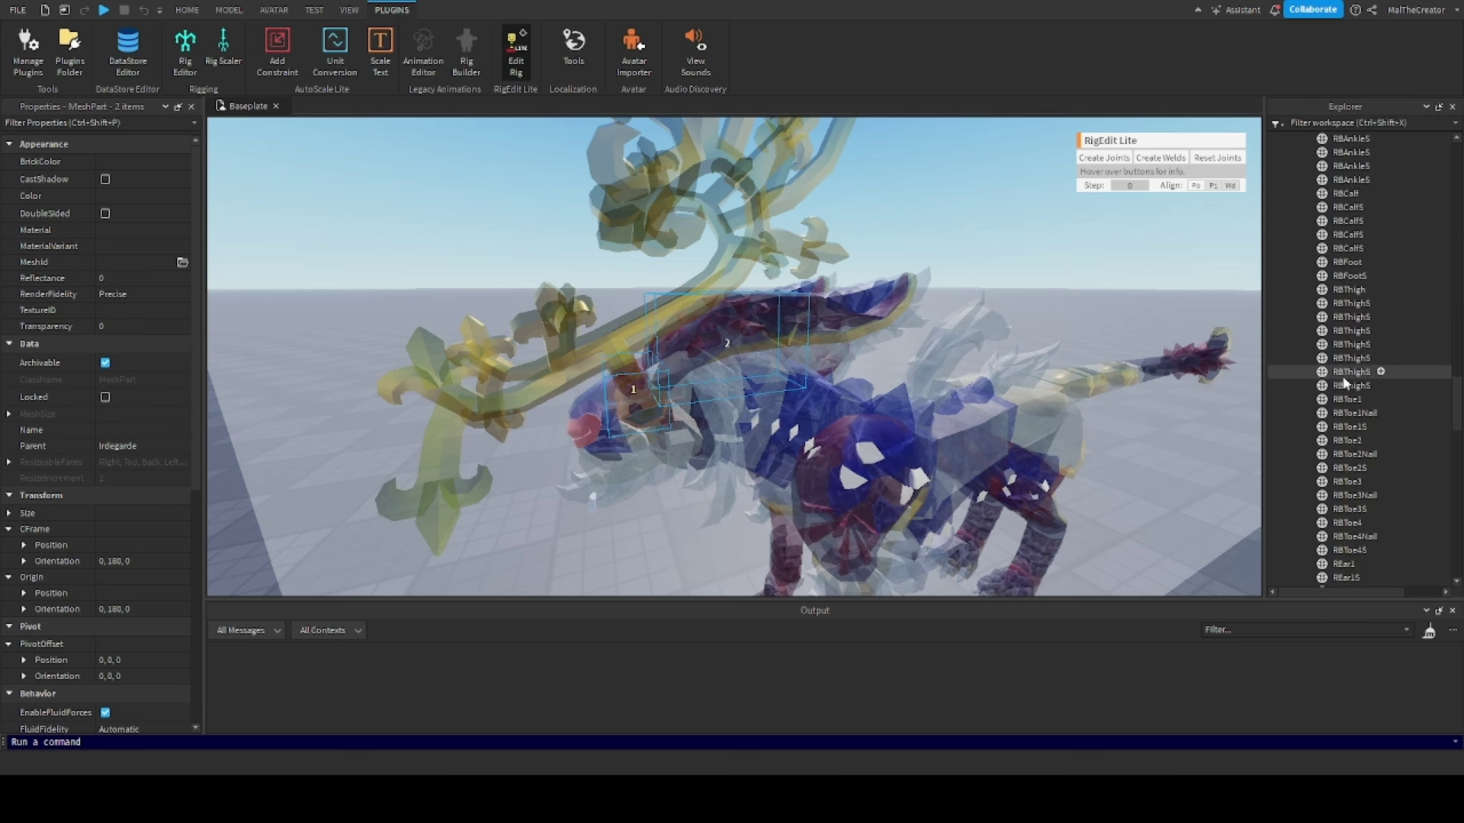
pyautogui.scroll(-8, 1343, 416)
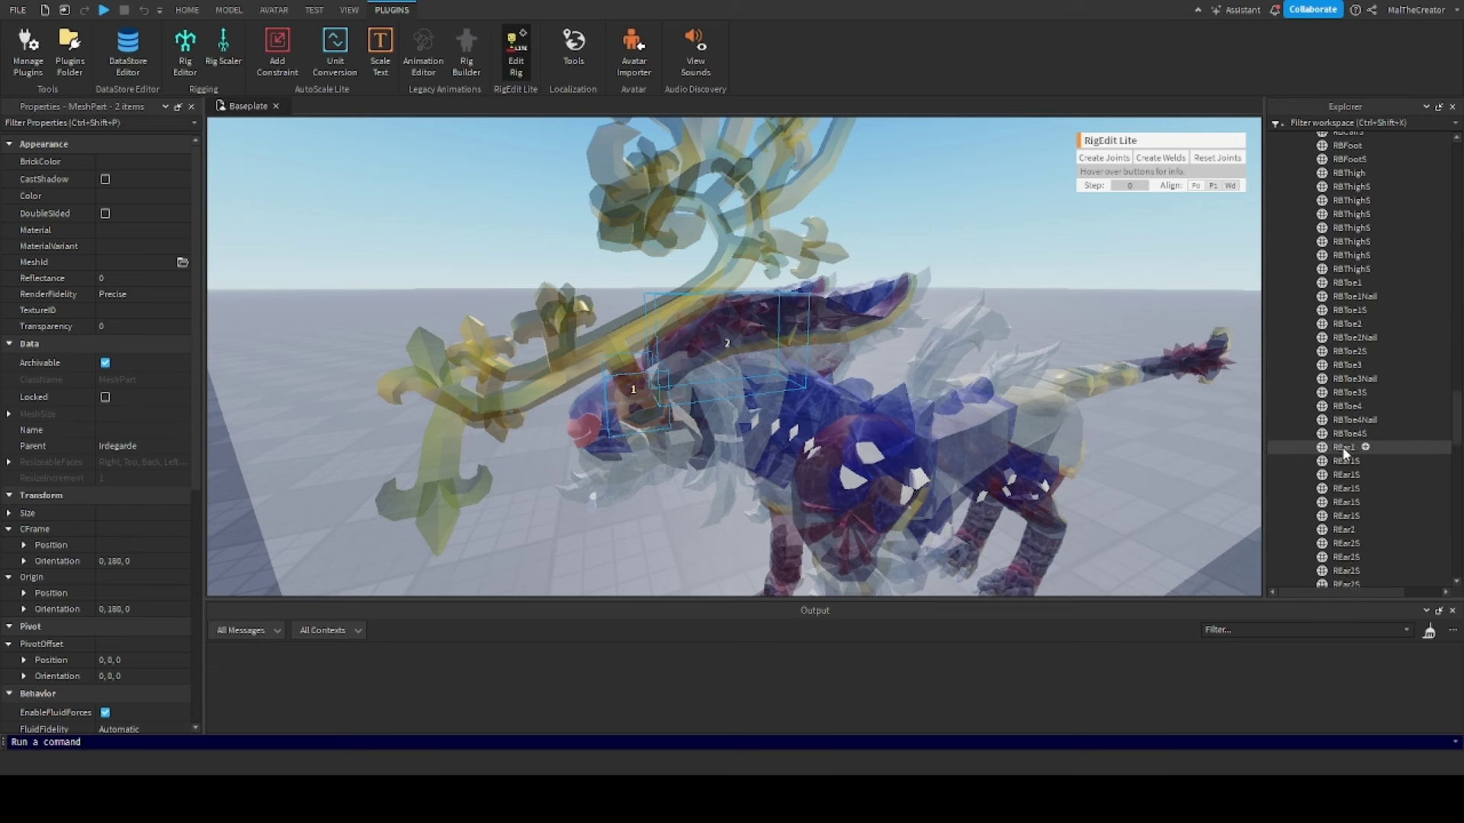
pyautogui.moveTo(983, 404); pyautogui.dragTo(983, 405, button='right')
pyautogui.scroll(-5, 975, 320)
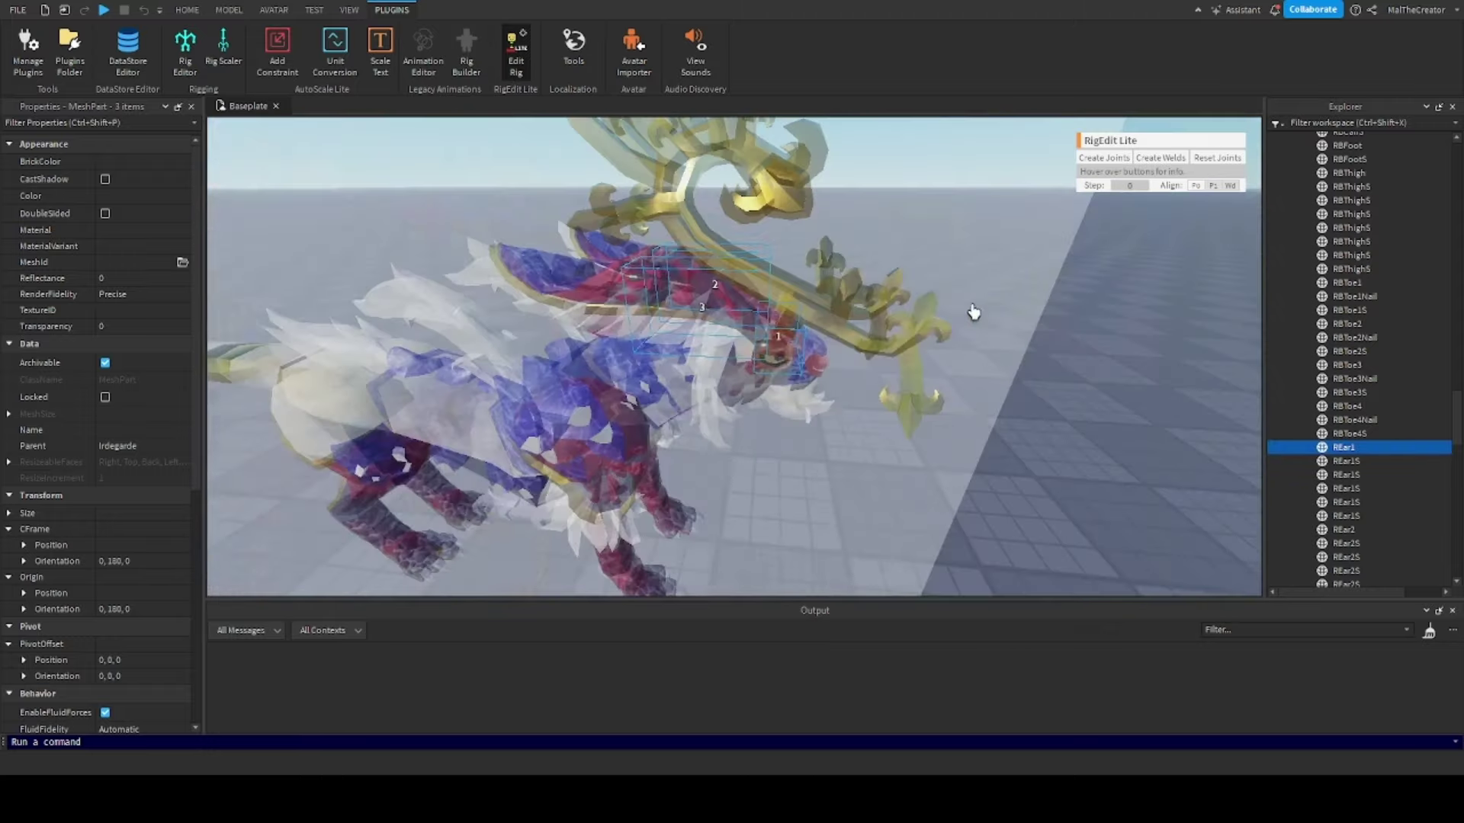
pyautogui.click(1113, 159)
# Move the LEar1 and REar1 joints together toward the base of the ears, to a C1 position of about 0, -0.555, -0.895
pyautogui.scroll(5, 1010, 395)
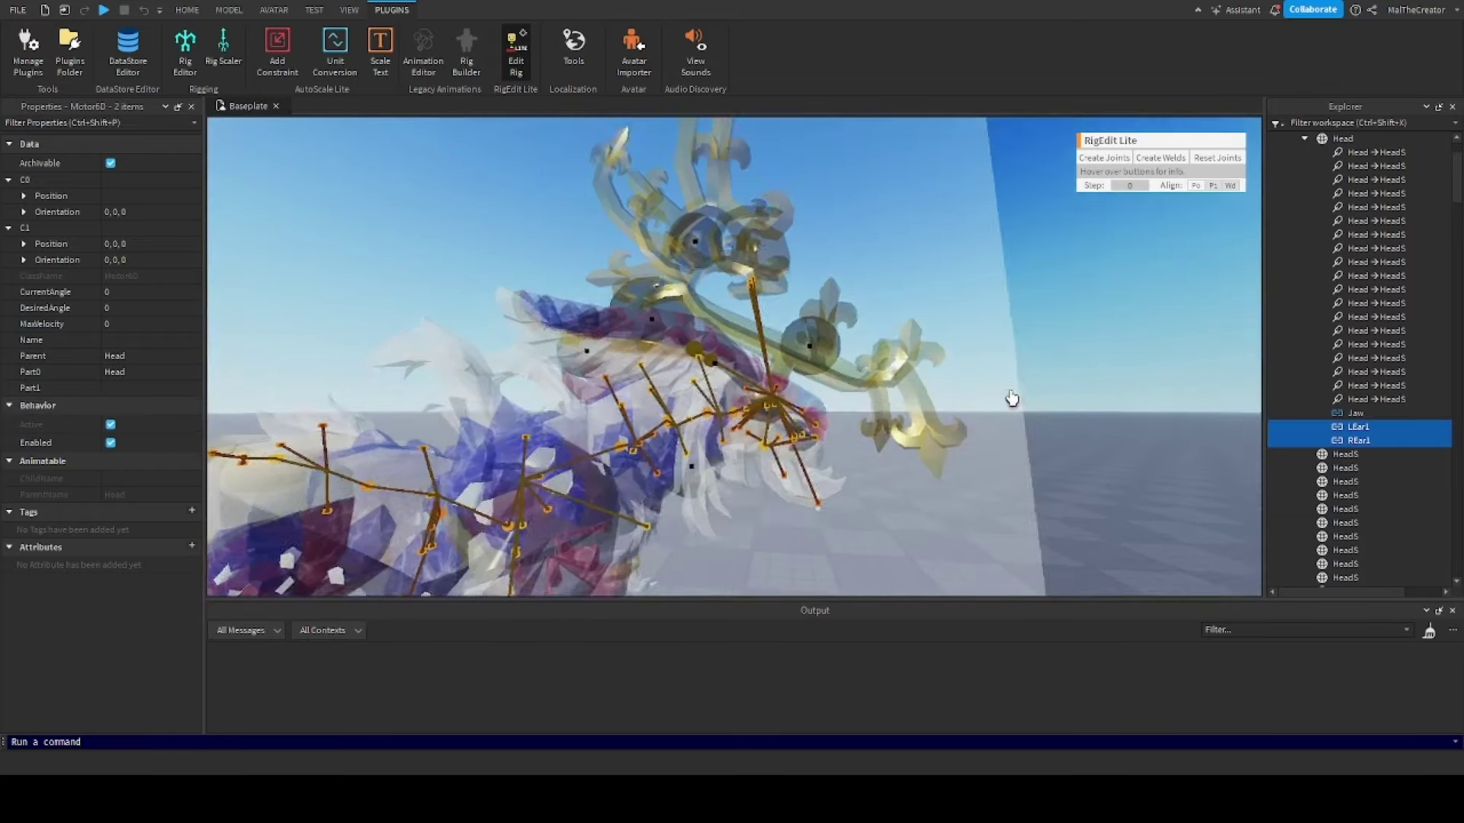
pyautogui.moveTo(1011, 398); pyautogui.dragTo(869, 417, button='right')
pyautogui.moveTo(711, 435); pyautogui.dragTo(708, 470)
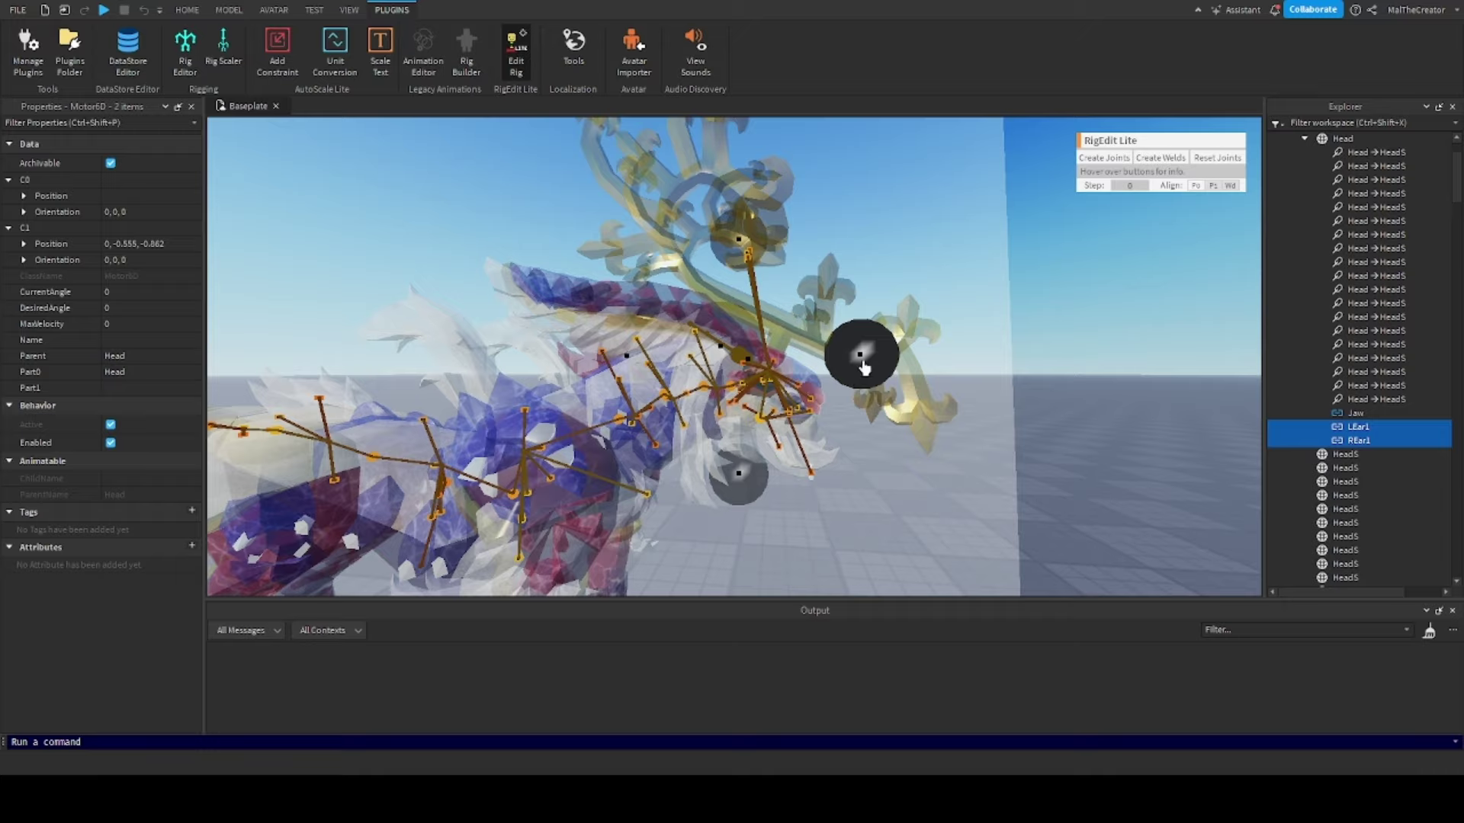
pyautogui.moveTo(863, 360); pyautogui.dragTo(914, 356, button='right')
pyautogui.scroll(-5, 863, 371)
pyautogui.click(914, 358)
# Move the LEar1 joint inward toward the head, to a C1 X position of about 0.237
pyautogui.scroll(4, 866, 342)
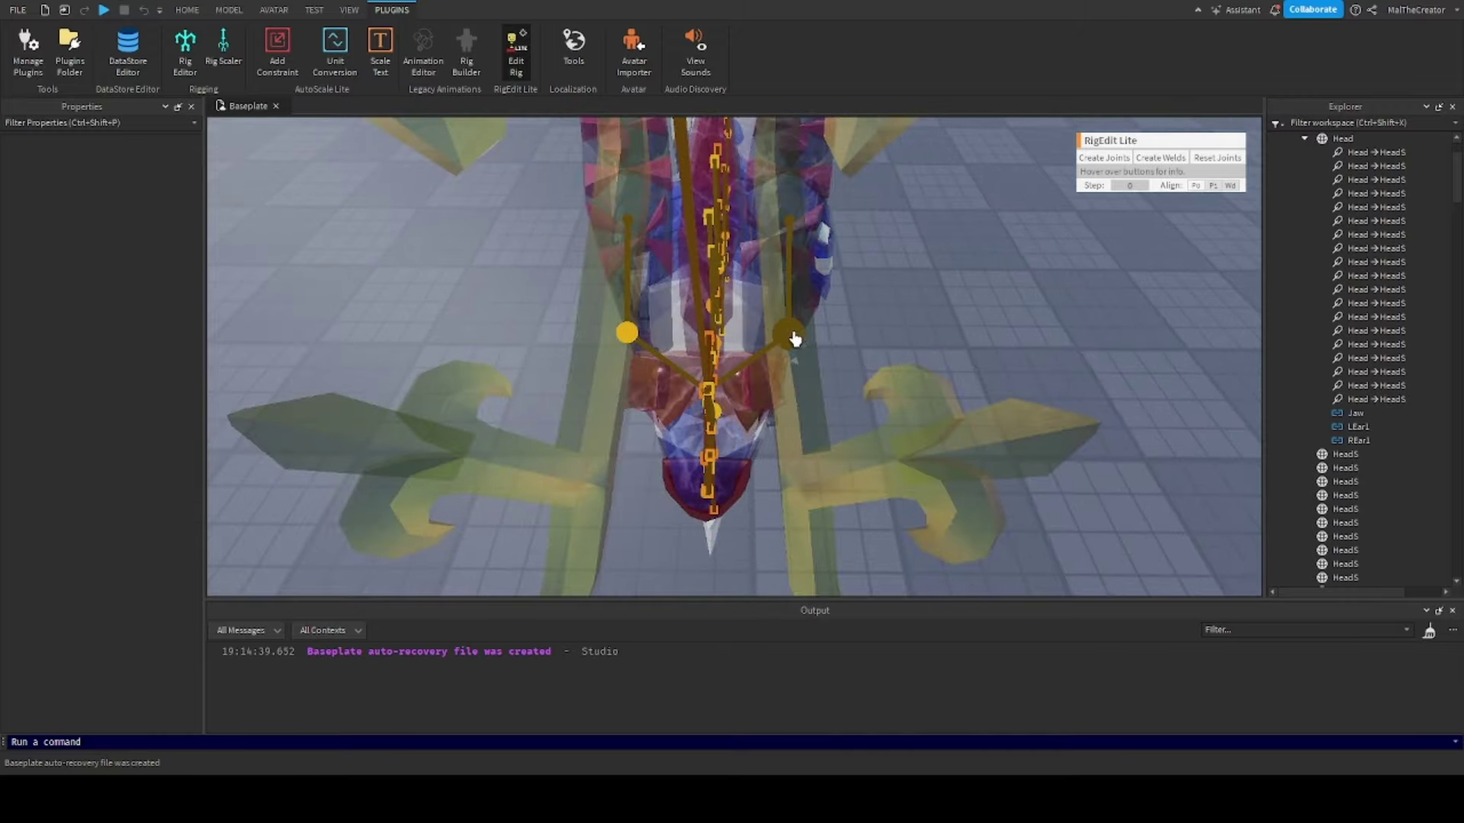
pyautogui.click(790, 334)
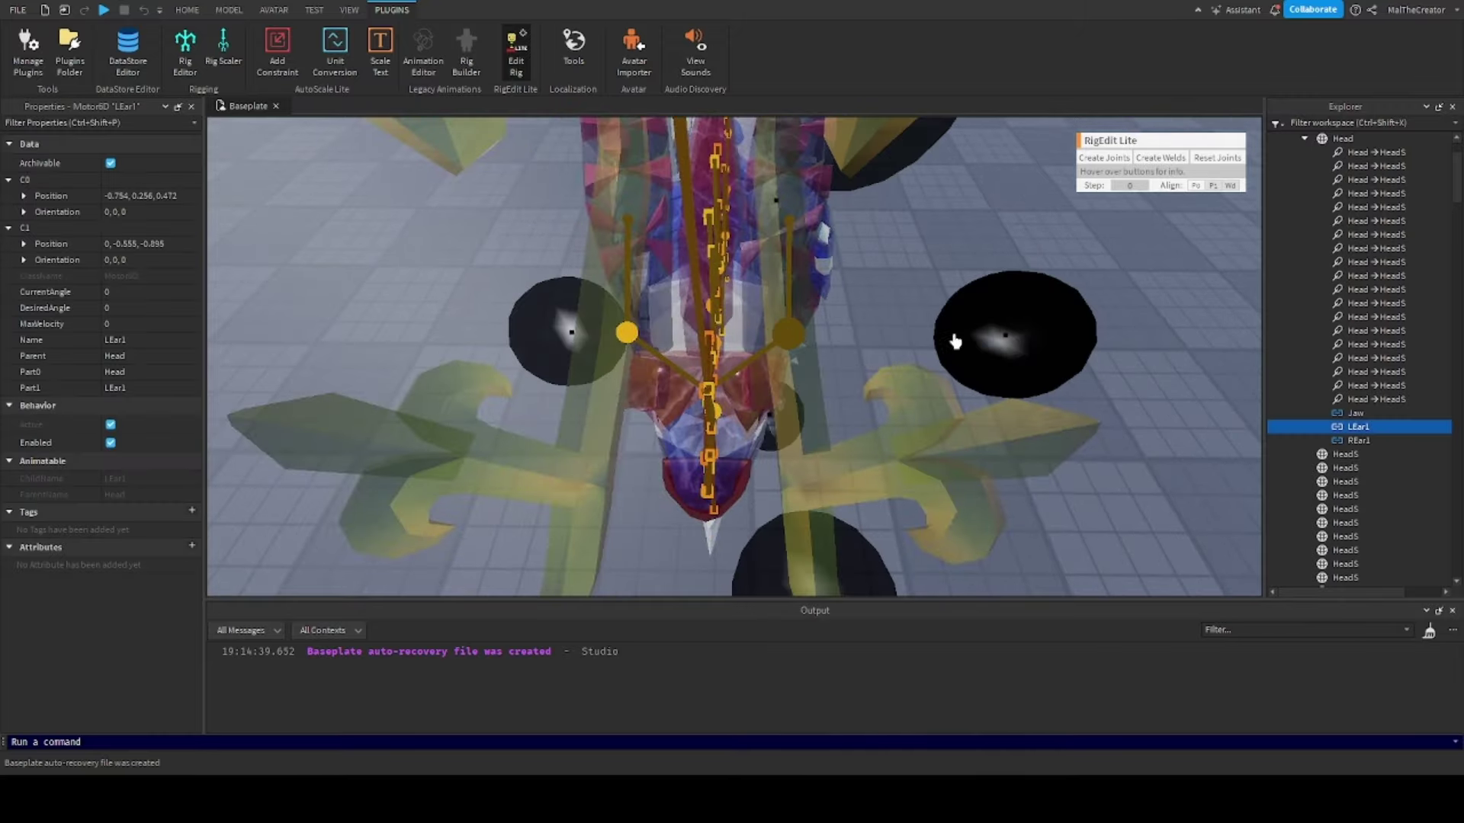
pyautogui.moveTo(988, 344); pyautogui.dragTo(966, 353)
pyautogui.moveTo(931, 399); pyautogui.dragTo(930, 399, button='right')
pyautogui.scroll(-4, 931, 399)
pyautogui.scroll(4, 931, 399)
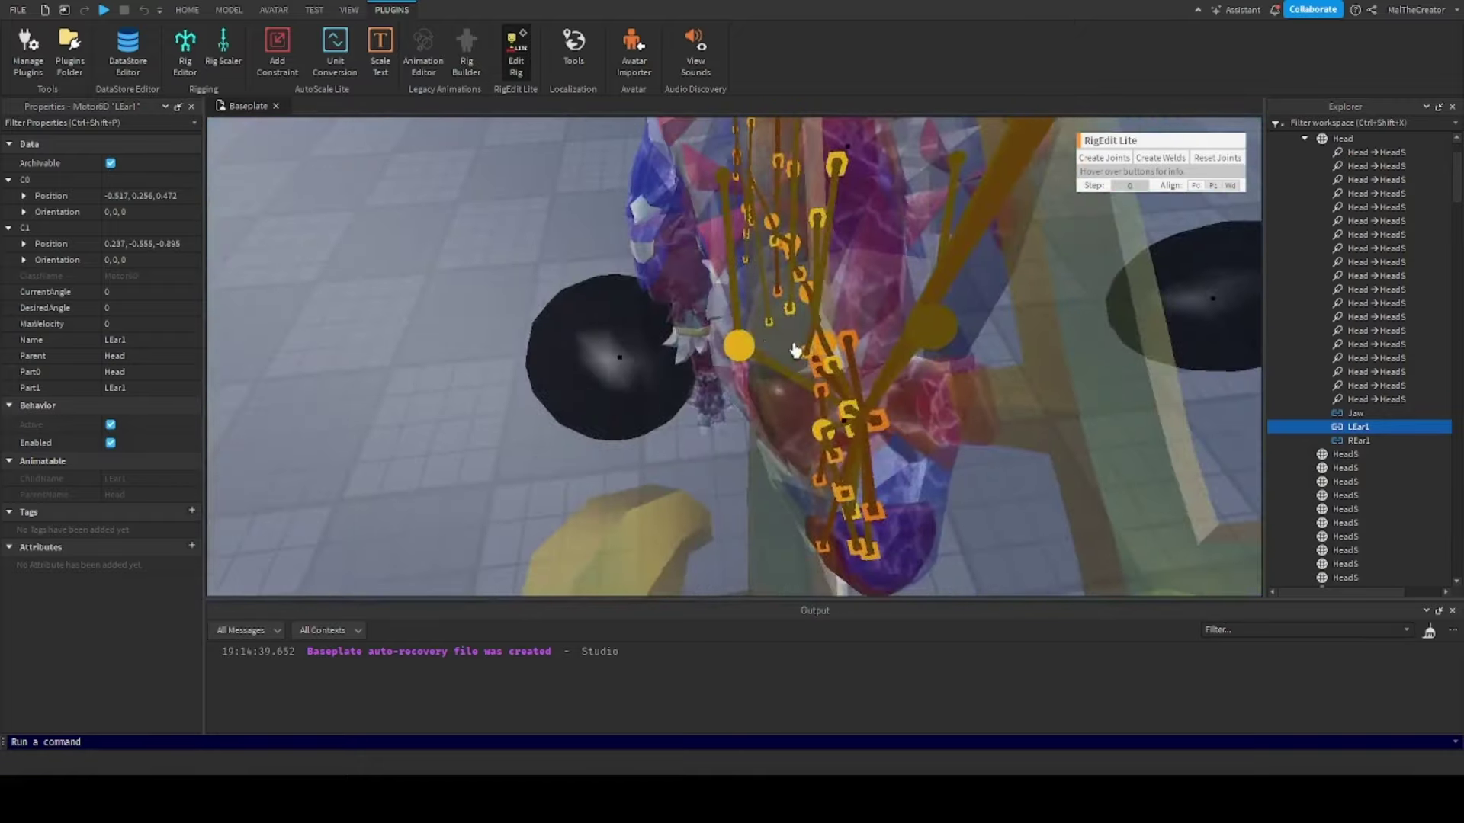
# Move the REar1 joint inward and slightly upward, to a C1 position of about -0.235, -0.521, -0.895
pyautogui.moveTo(745, 350); pyautogui.dragTo(758, 368, button='right')
pyautogui.click(745, 350)
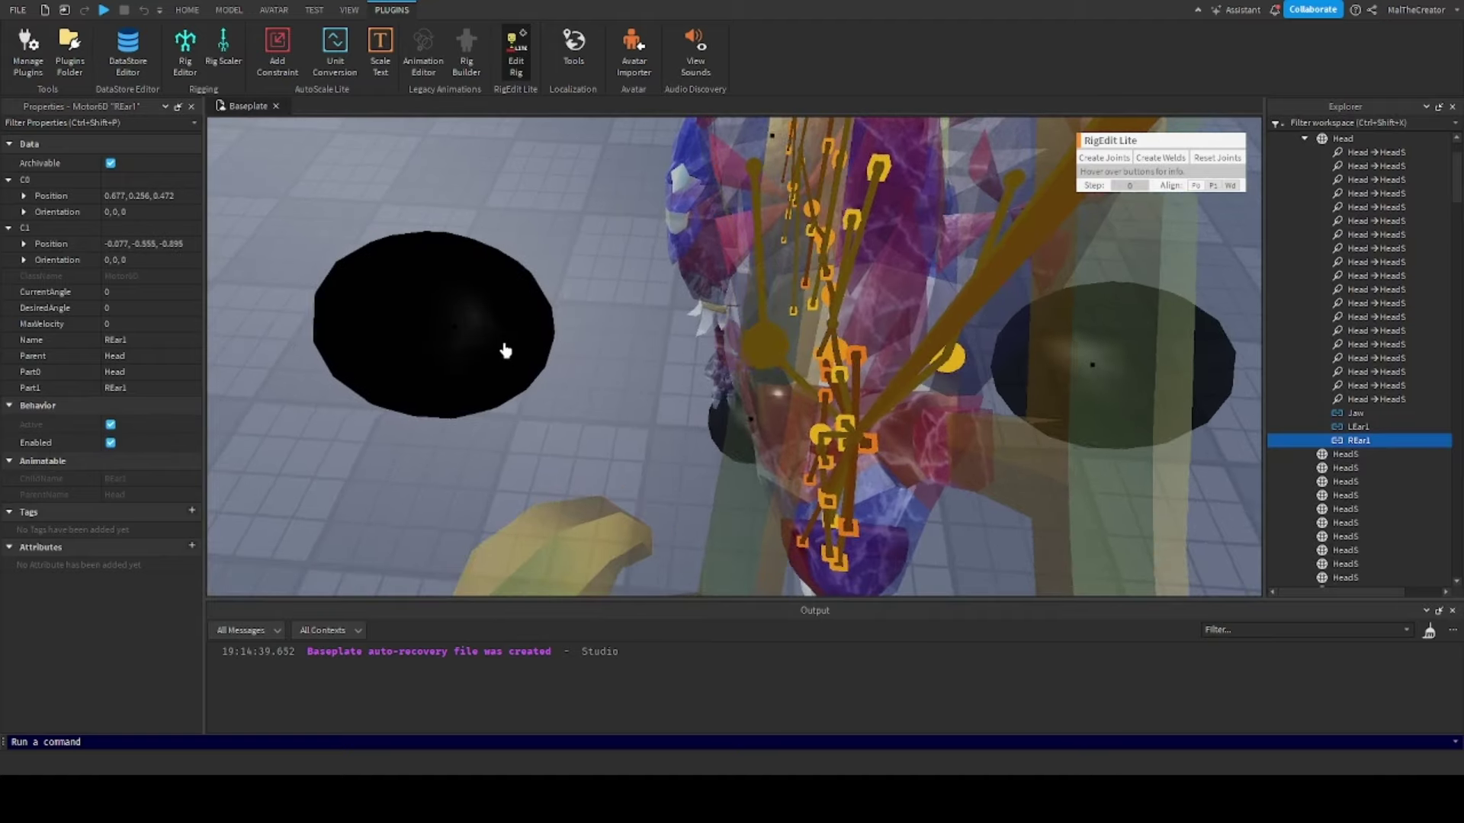
pyautogui.click(605, 408)
pyautogui.moveTo(605, 409); pyautogui.dragTo(604, 409, button='right')
pyautogui.click(720, 376)
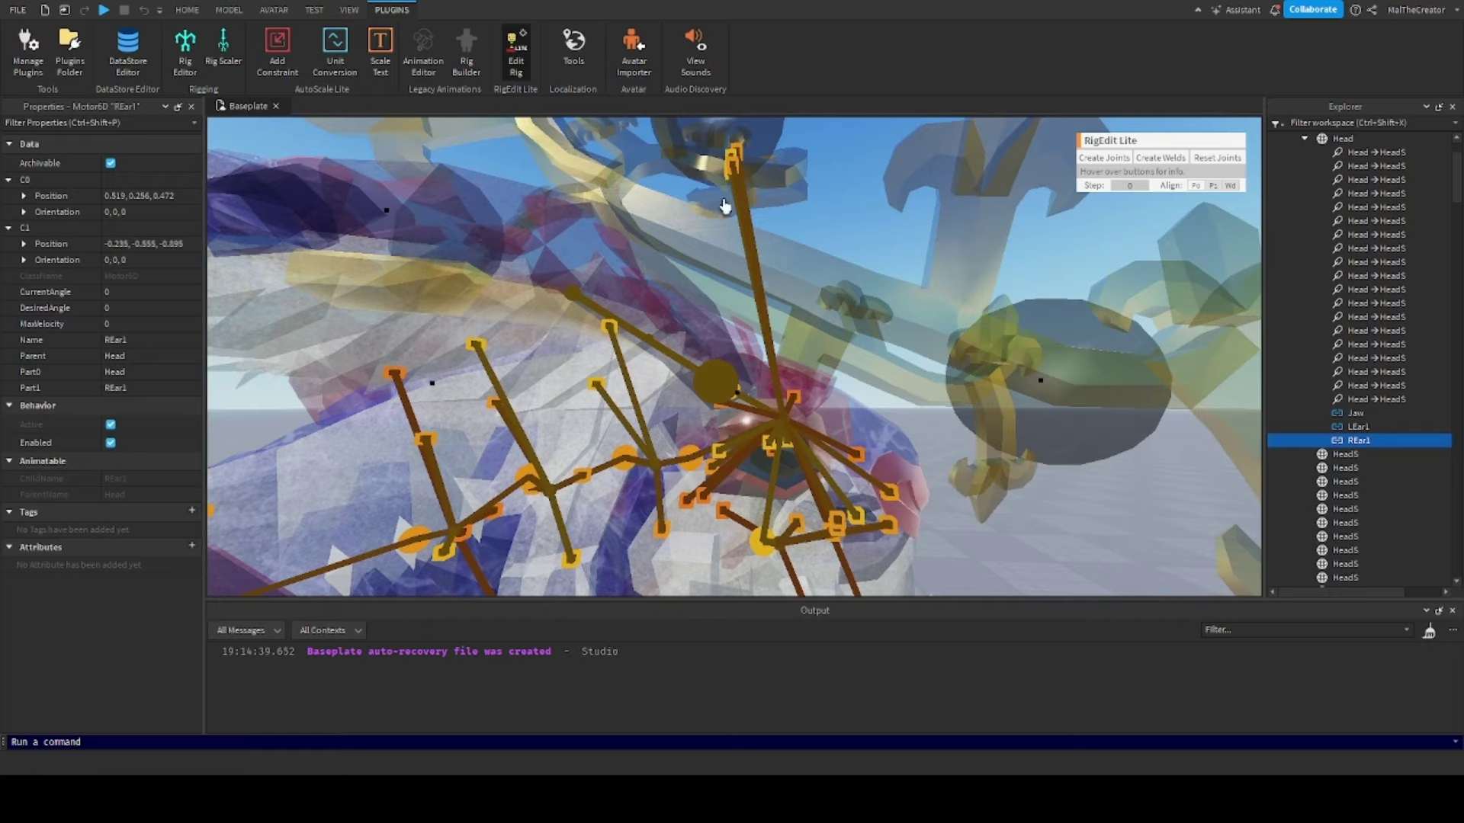
pyautogui.moveTo(752, 216); pyautogui.dragTo(751, 196, button='right')
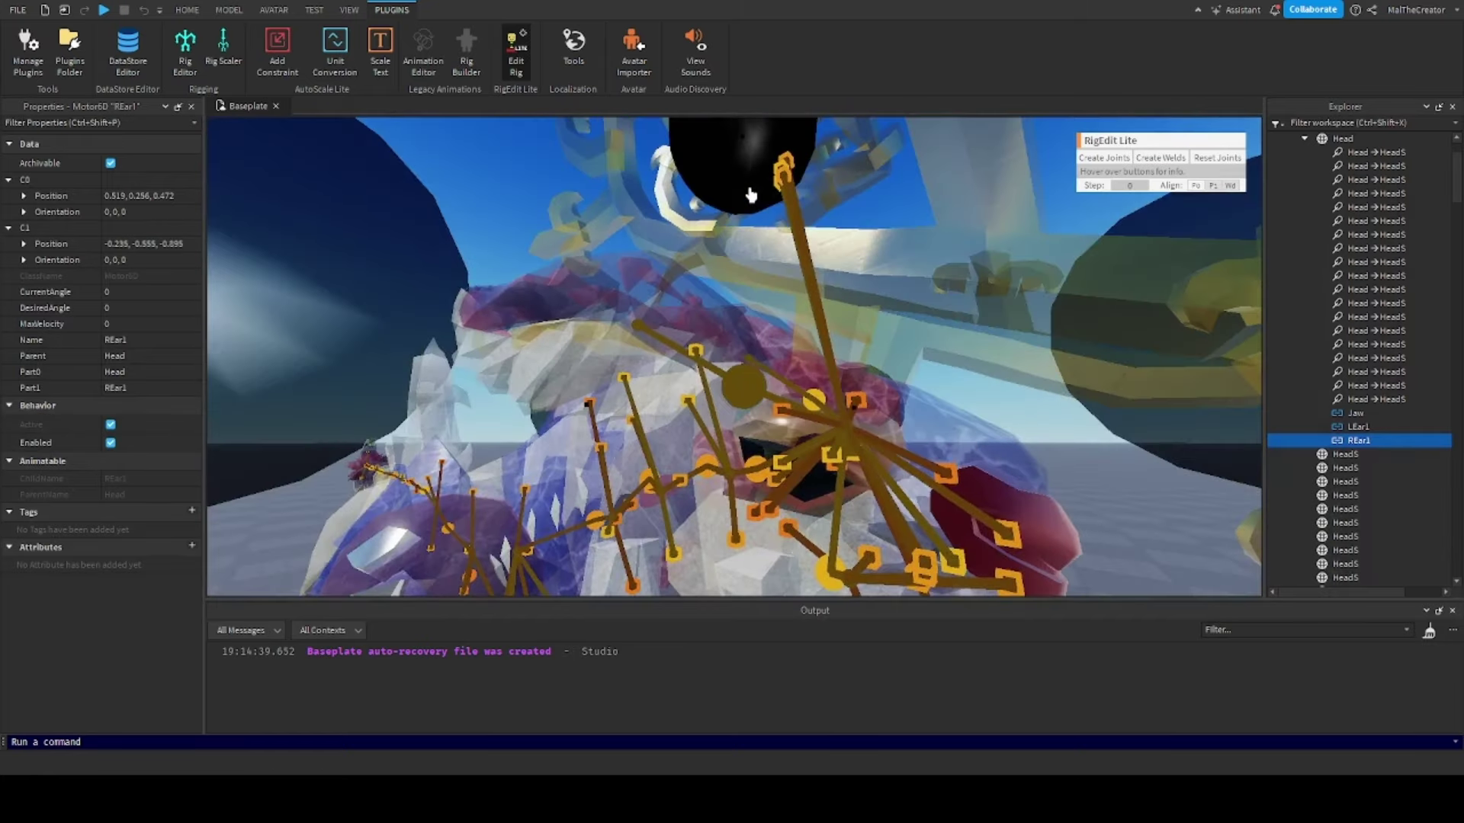
pyautogui.scroll(-8, 800, 255)
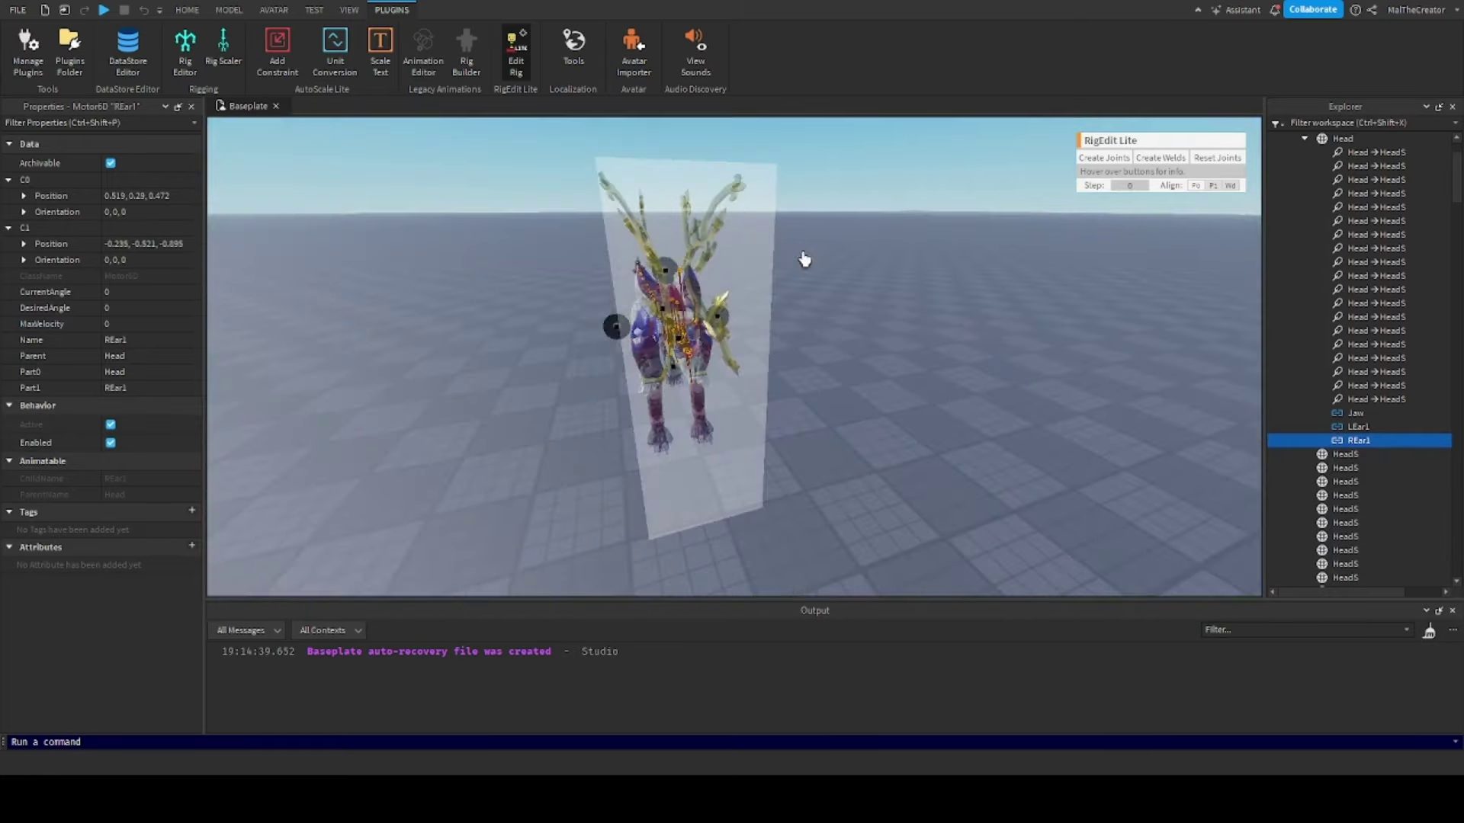
pyautogui.click(960, 328)
pyautogui.moveTo(960, 328); pyautogui.dragTo(960, 328, button='right')
# Weld the five LEar1S meshes to LEar1 with RigEdit Lite
pyautogui.click(1304, 139)
pyautogui.scroll(-6, 1345, 352)
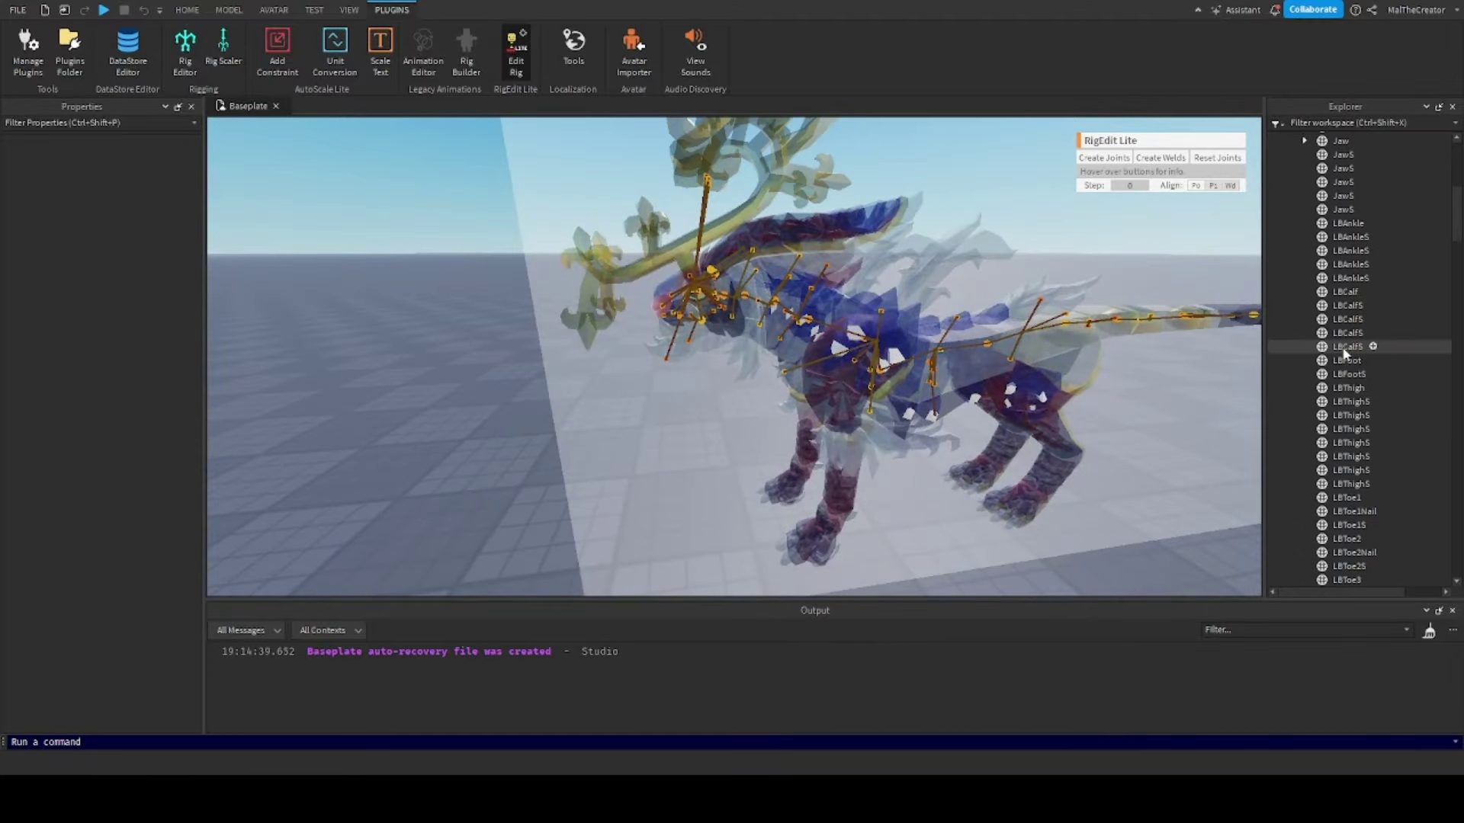
pyautogui.scroll(4, 856, 378)
pyautogui.moveTo(856, 379); pyautogui.dragTo(856, 377, button='right')
pyautogui.scroll(-3, 856, 377)
pyautogui.scroll(8, 858, 378)
pyautogui.scroll(-8, 857, 379)
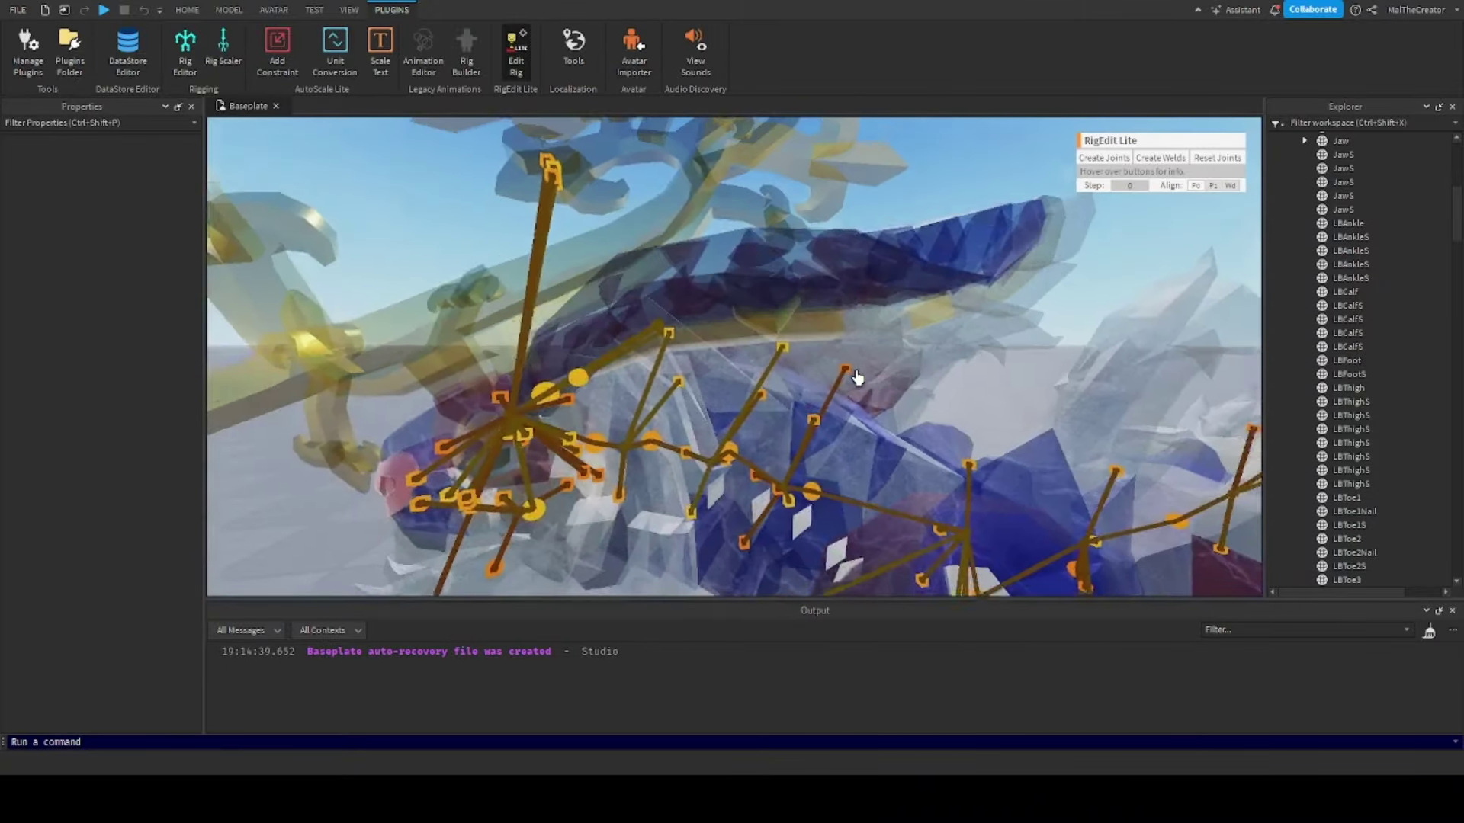
pyautogui.scroll(4, 861, 378)
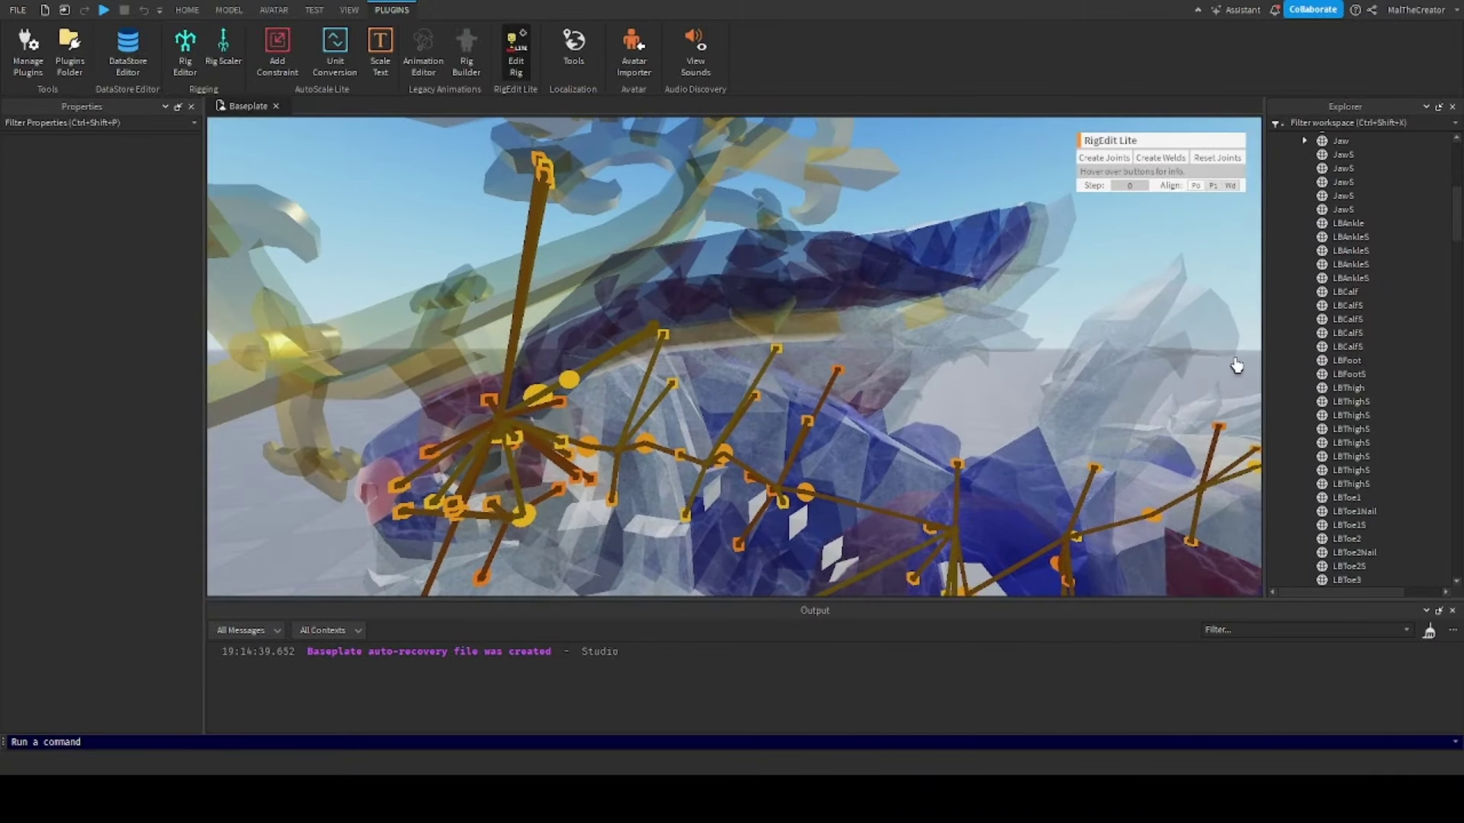
pyautogui.scroll(-4, 1340, 343)
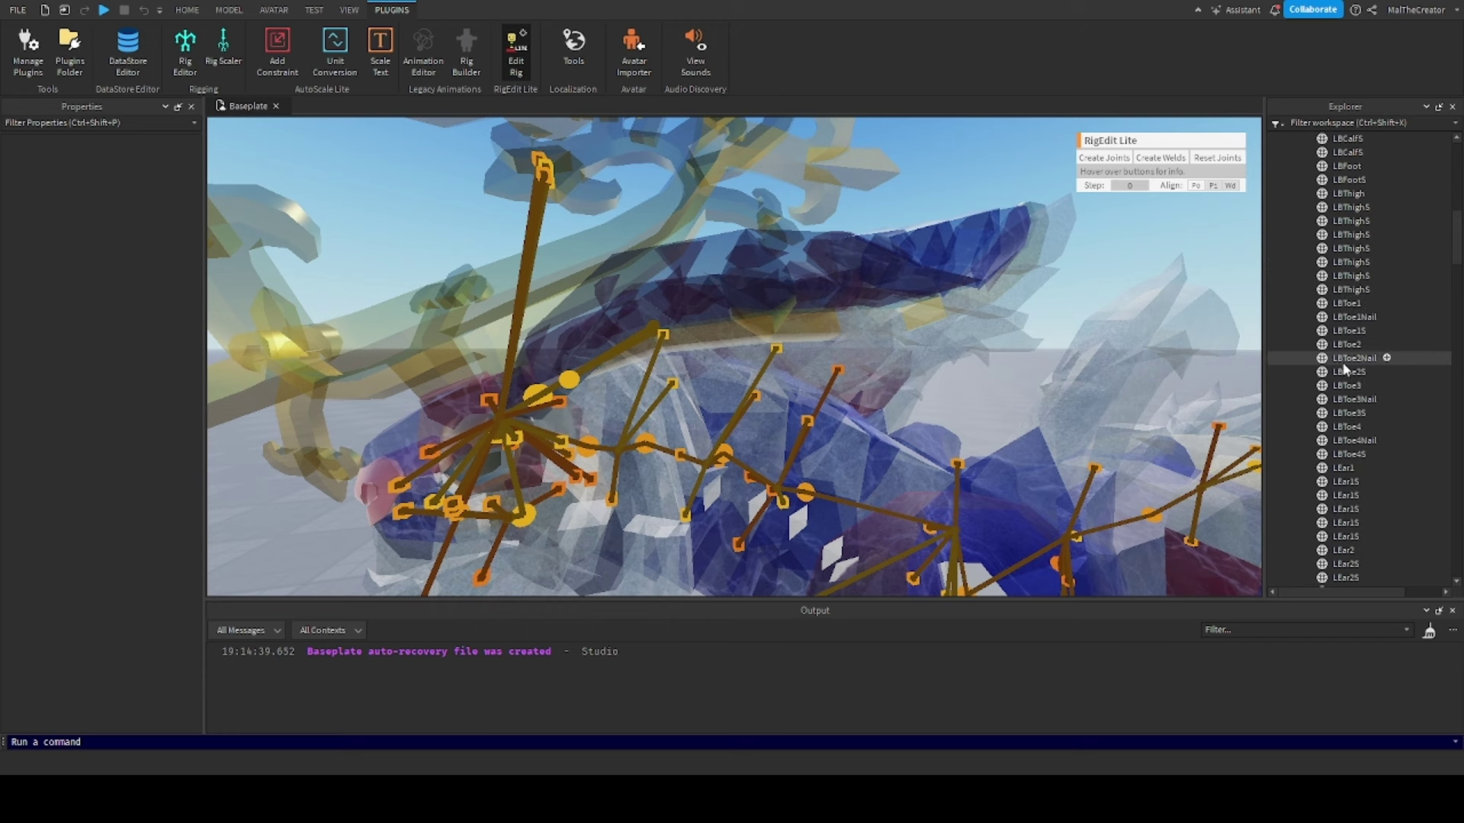
pyautogui.scroll(-4, 1345, 369)
pyautogui.click(1343, 274)
pyautogui.keyDown('shift'); pyautogui.click(1343, 287); pyautogui.keyUp('shift')
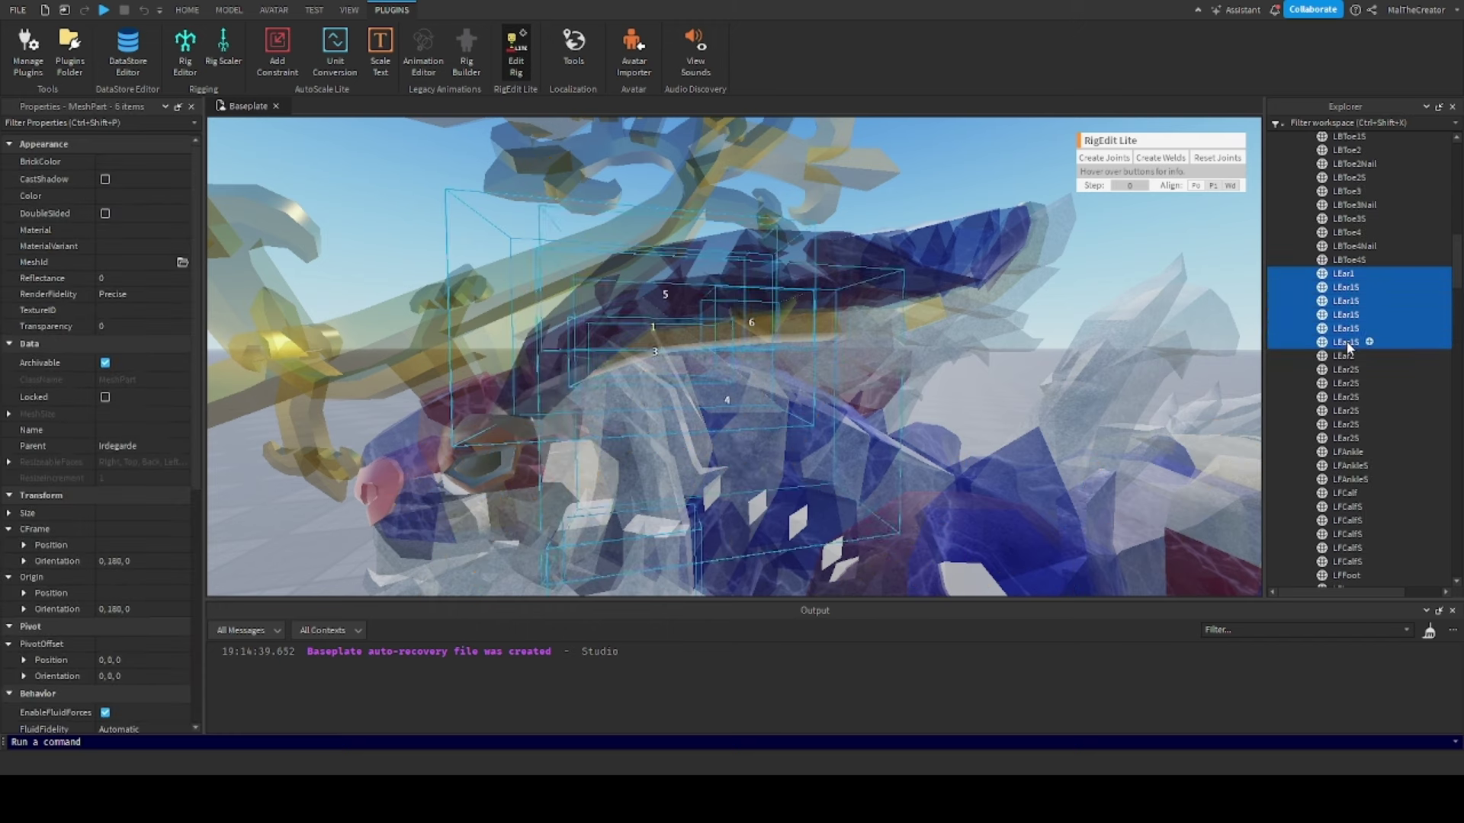
pyautogui.moveTo(1013, 372); pyautogui.dragTo(1012, 372, button='right')
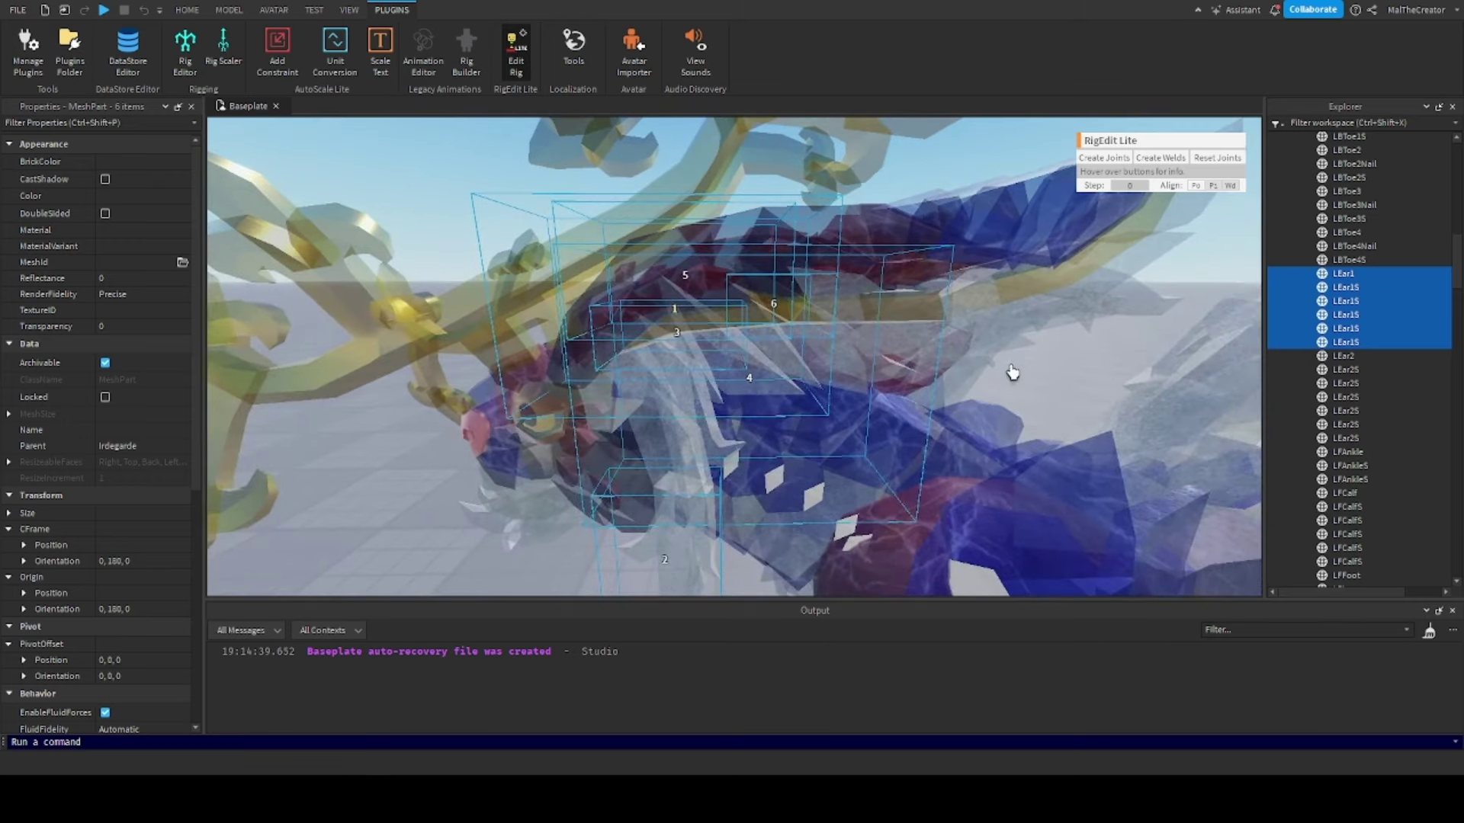
pyautogui.click(1157, 168)
pyautogui.click(1303, 273)
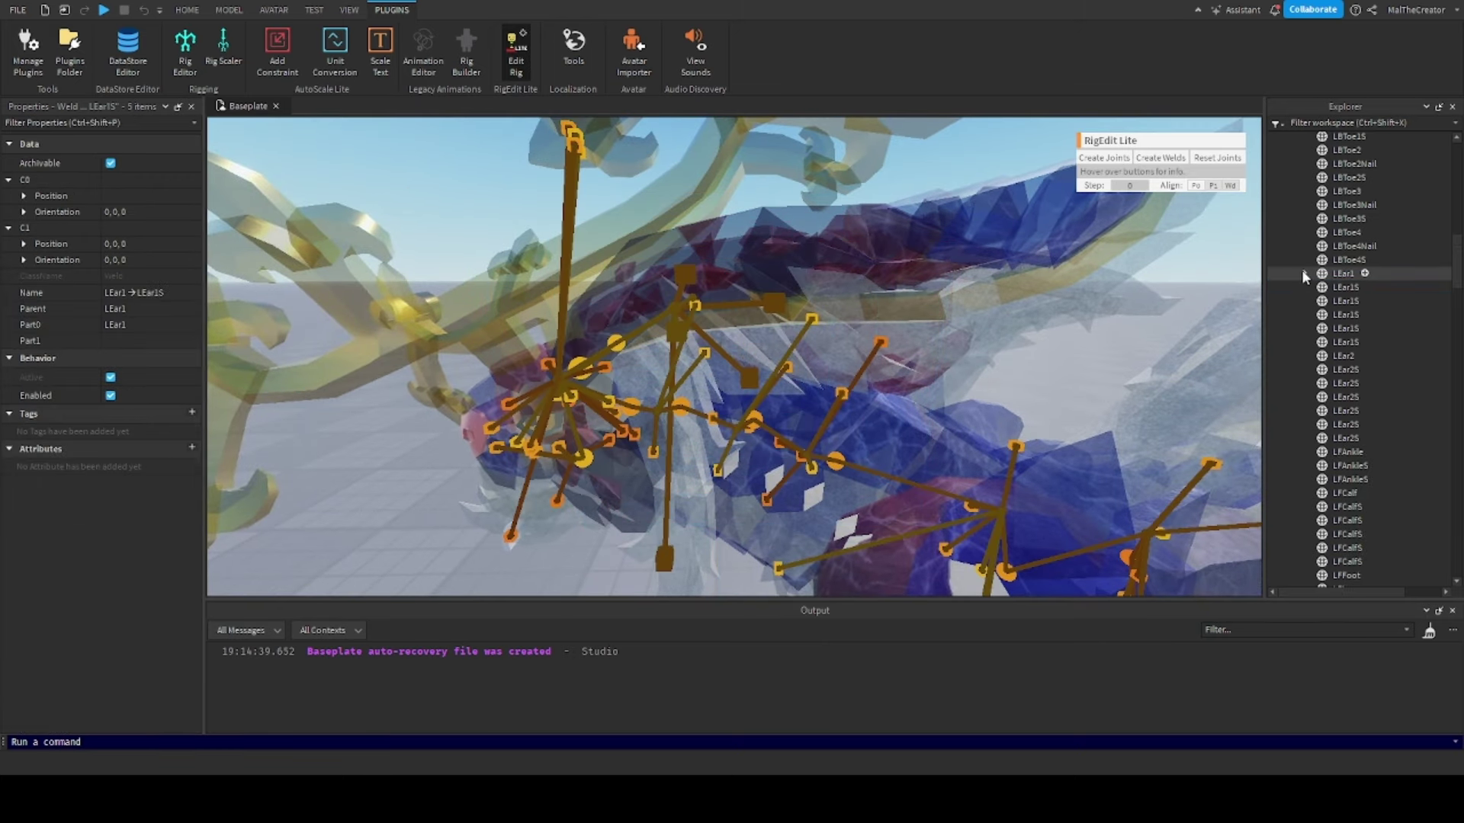
# Create a joint in RigEdit Lite from LEar1 to LEar2
pyautogui.click(1343, 356)
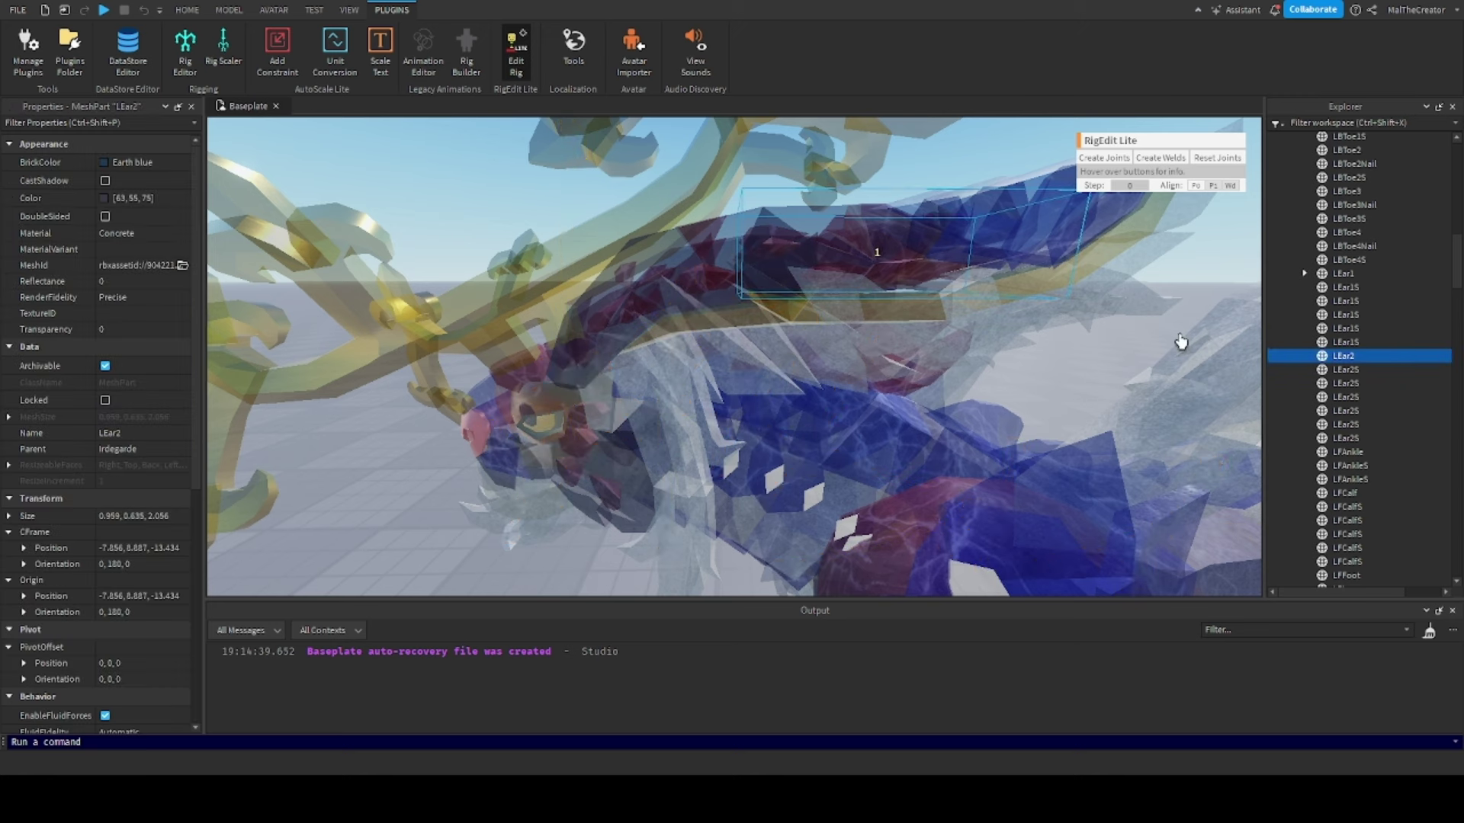
pyautogui.click(1336, 276)
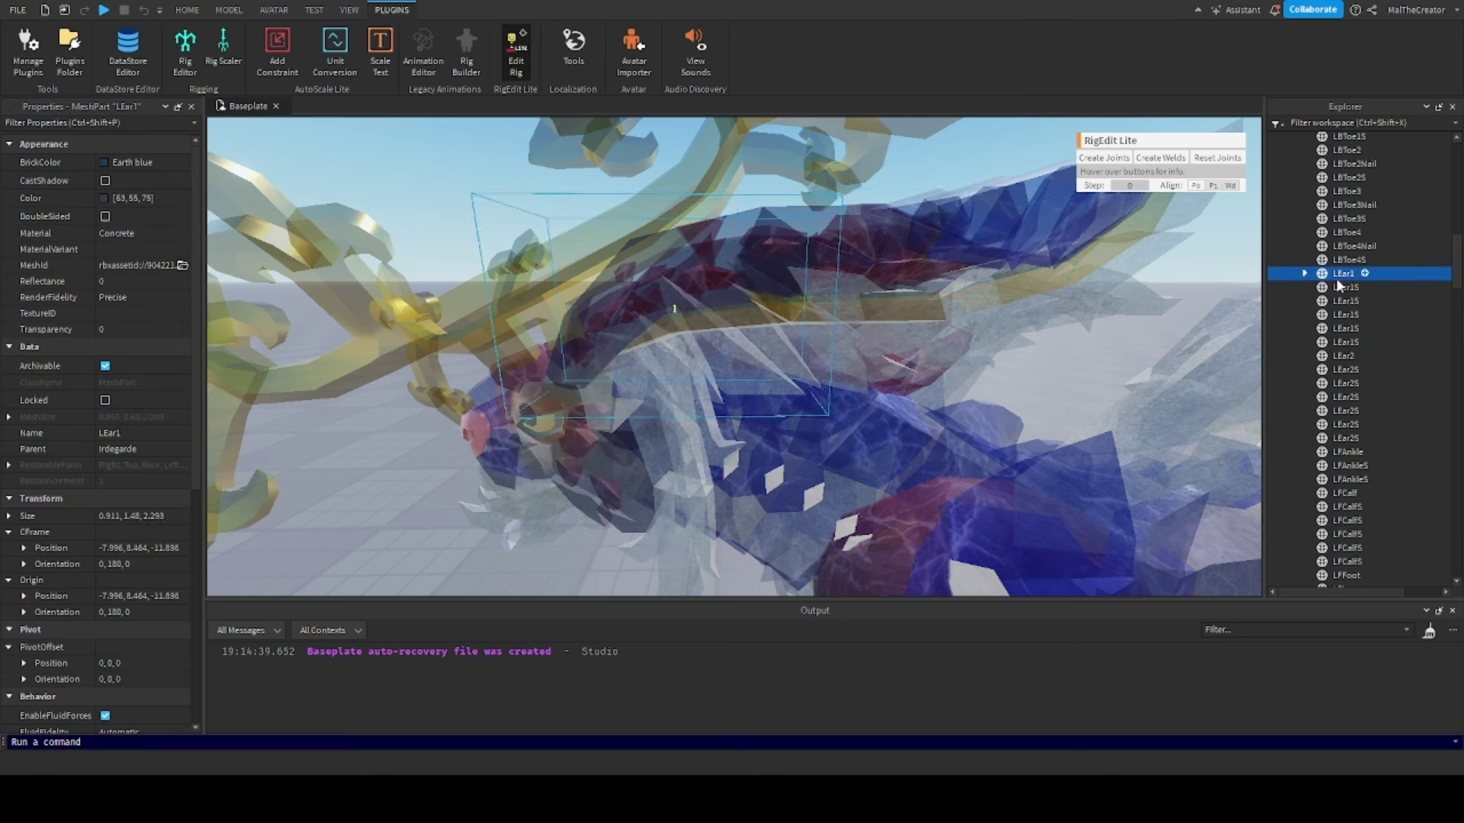
pyautogui.keyDown('ctrl'); pyautogui.click(1343, 356); pyautogui.keyUp('ctrl')
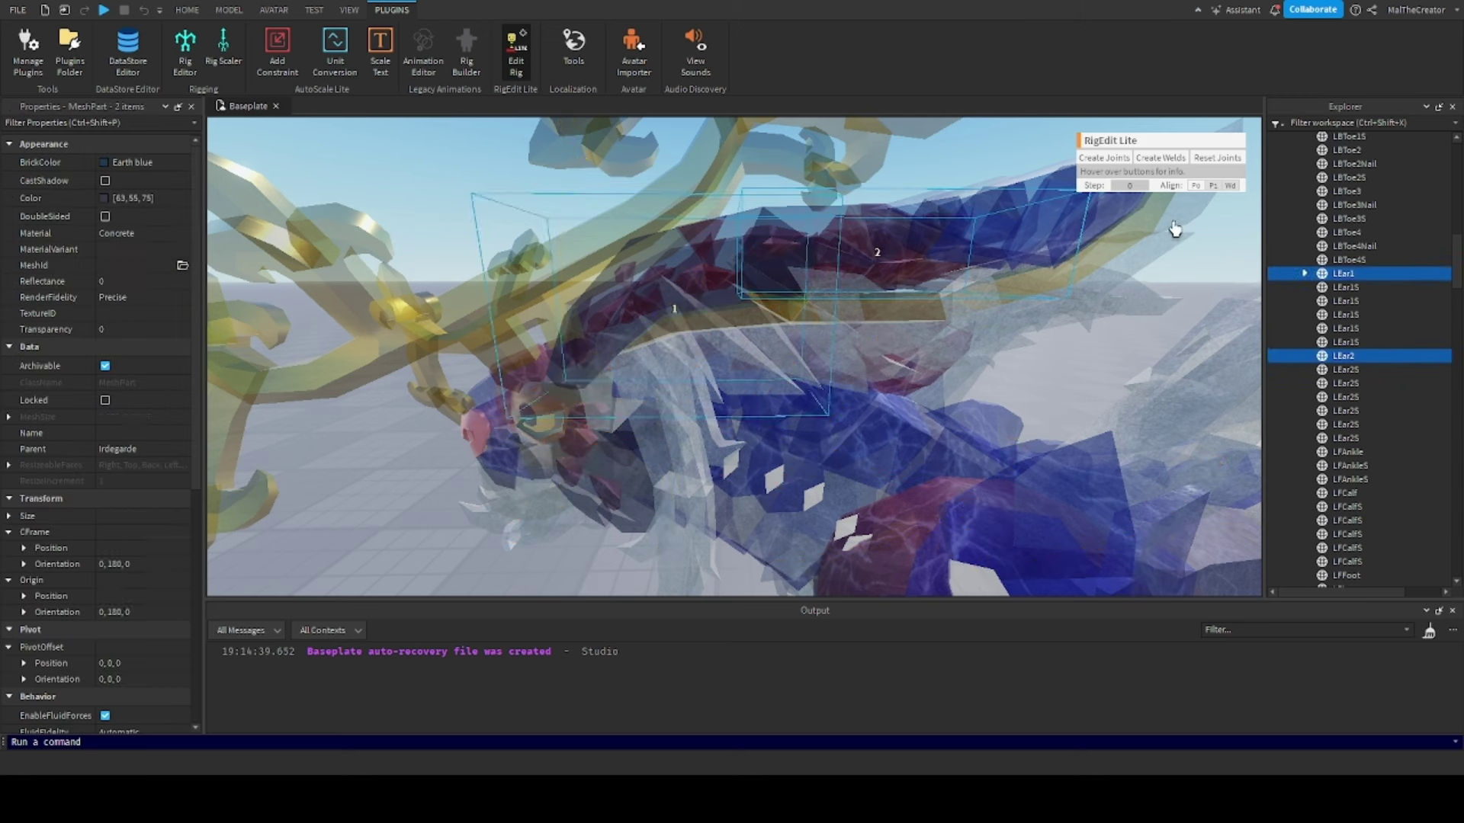
pyautogui.click(1105, 158)
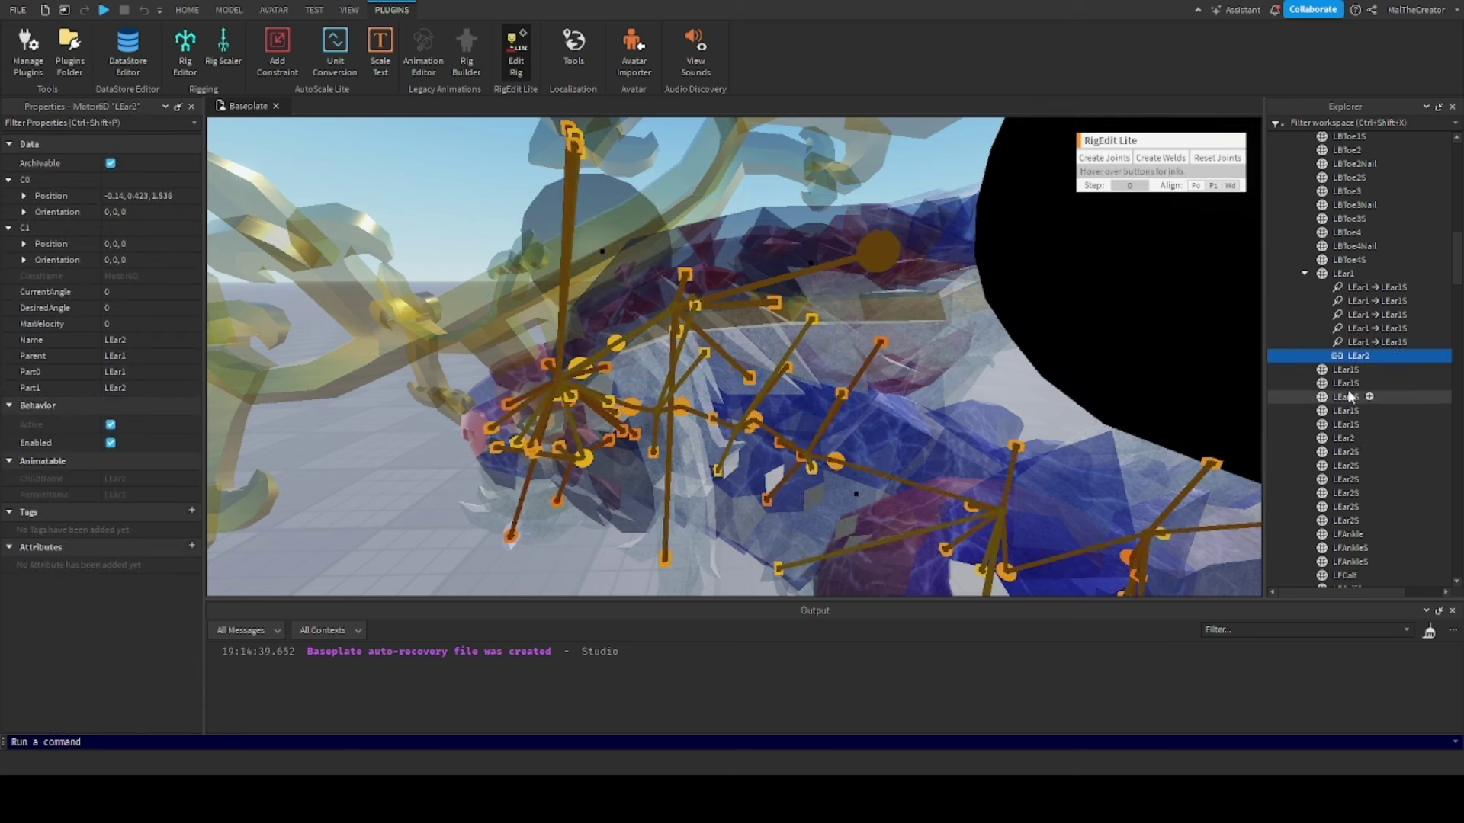
# Move the LEar2 joint forward to where the two ear segments meet, to a C1 position of about 0, 0.01, -0.711
pyautogui.moveTo(861, 423); pyautogui.dragTo(861, 423, button='right')
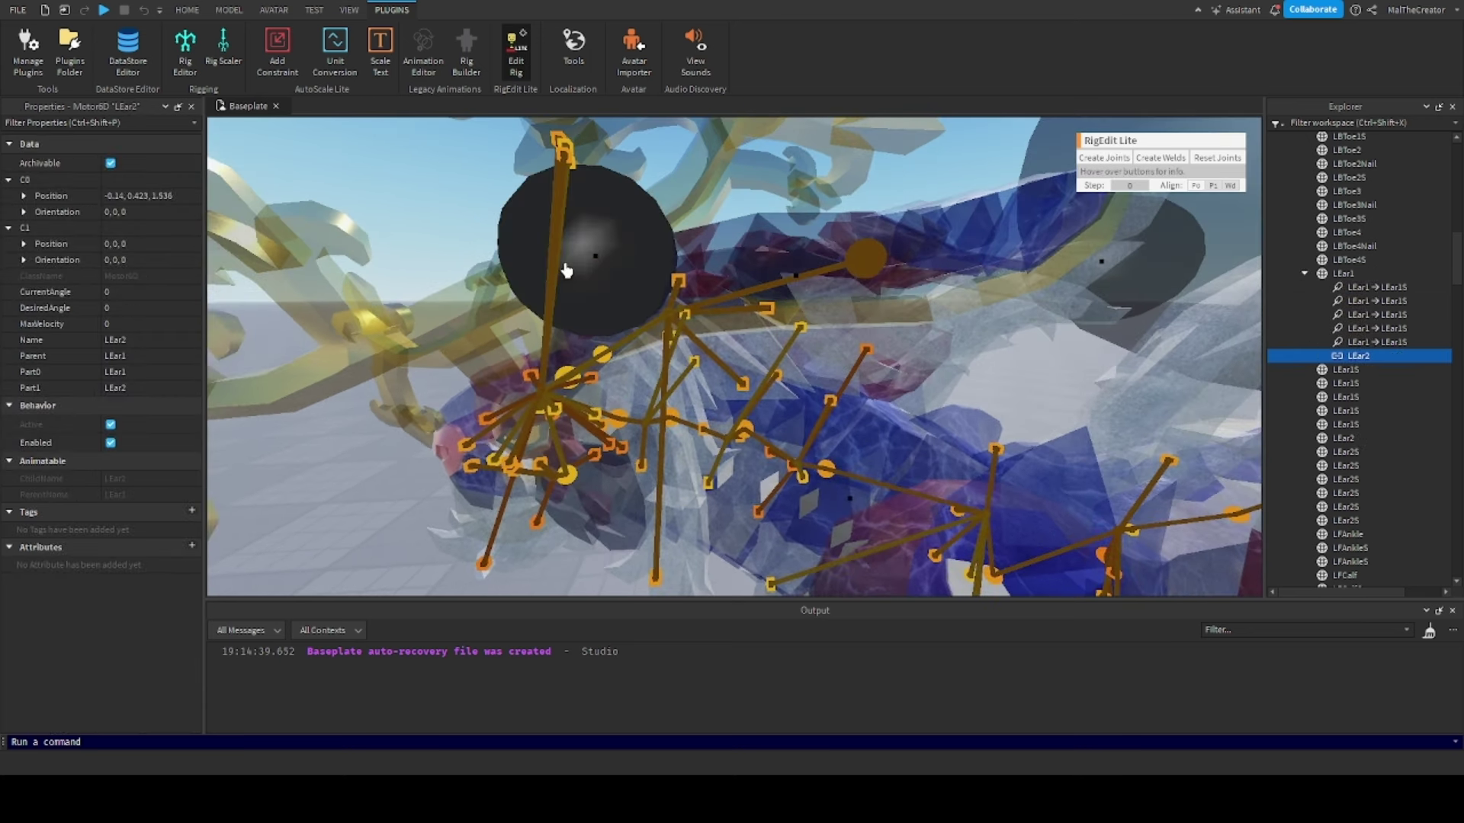
pyautogui.moveTo(566, 270); pyautogui.dragTo(476, 253)
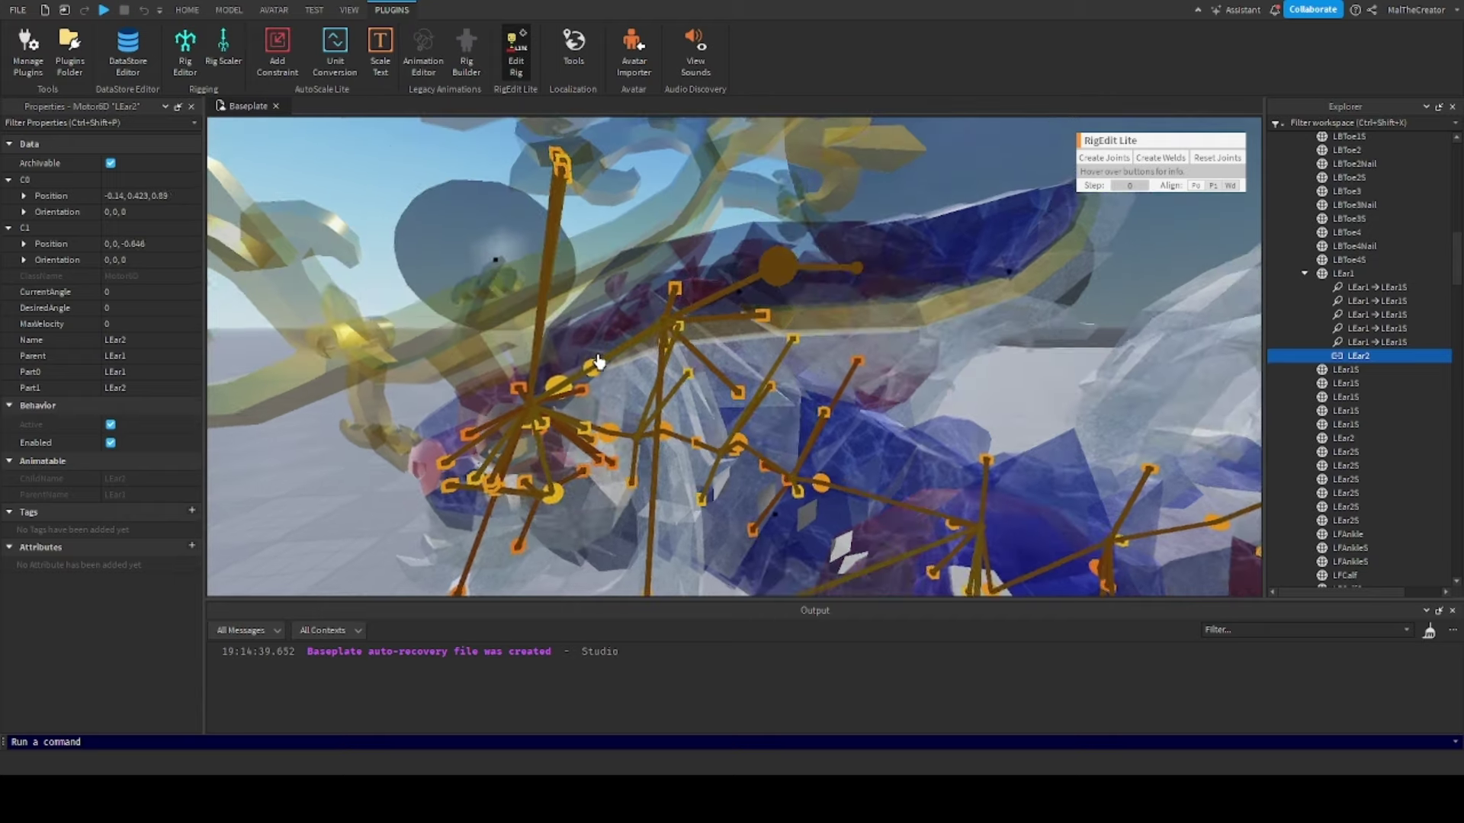
pyautogui.moveTo(598, 362); pyautogui.dragTo(599, 362, button='right')
pyautogui.moveTo(856, 490); pyautogui.dragTo(856, 490, button='right')
pyautogui.moveTo(857, 490); pyautogui.dragTo(846, 464)
pyautogui.moveTo(606, 230); pyautogui.dragTo(596, 229)
pyautogui.moveTo(745, 314); pyautogui.dragTo(745, 313, button='right')
pyautogui.moveTo(852, 499); pyautogui.dragTo(847, 490)
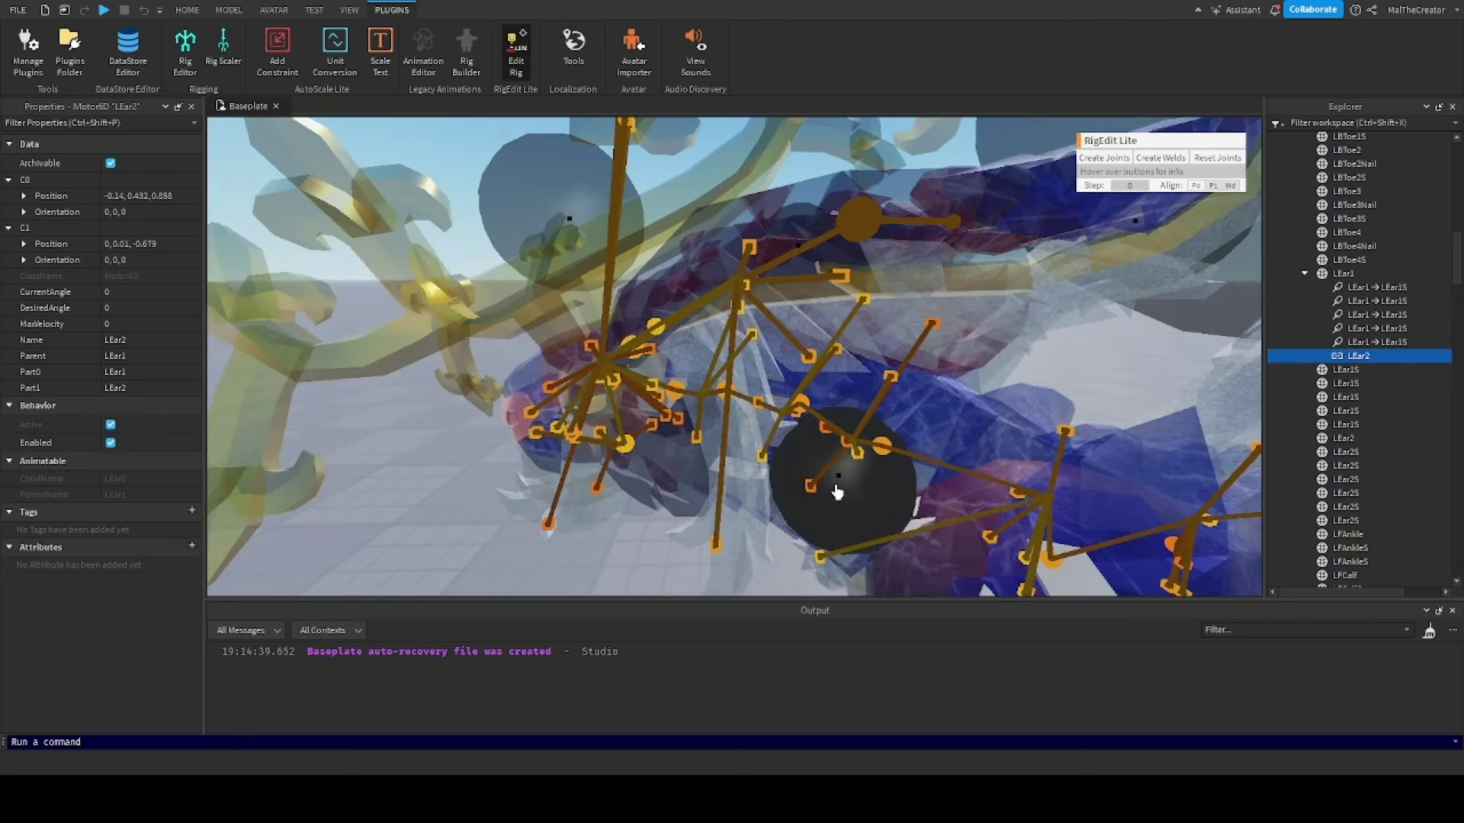
pyautogui.moveTo(588, 272); pyautogui.dragTo(583, 272)
pyautogui.moveTo(583, 271); pyautogui.dragTo(583, 271, button='right')
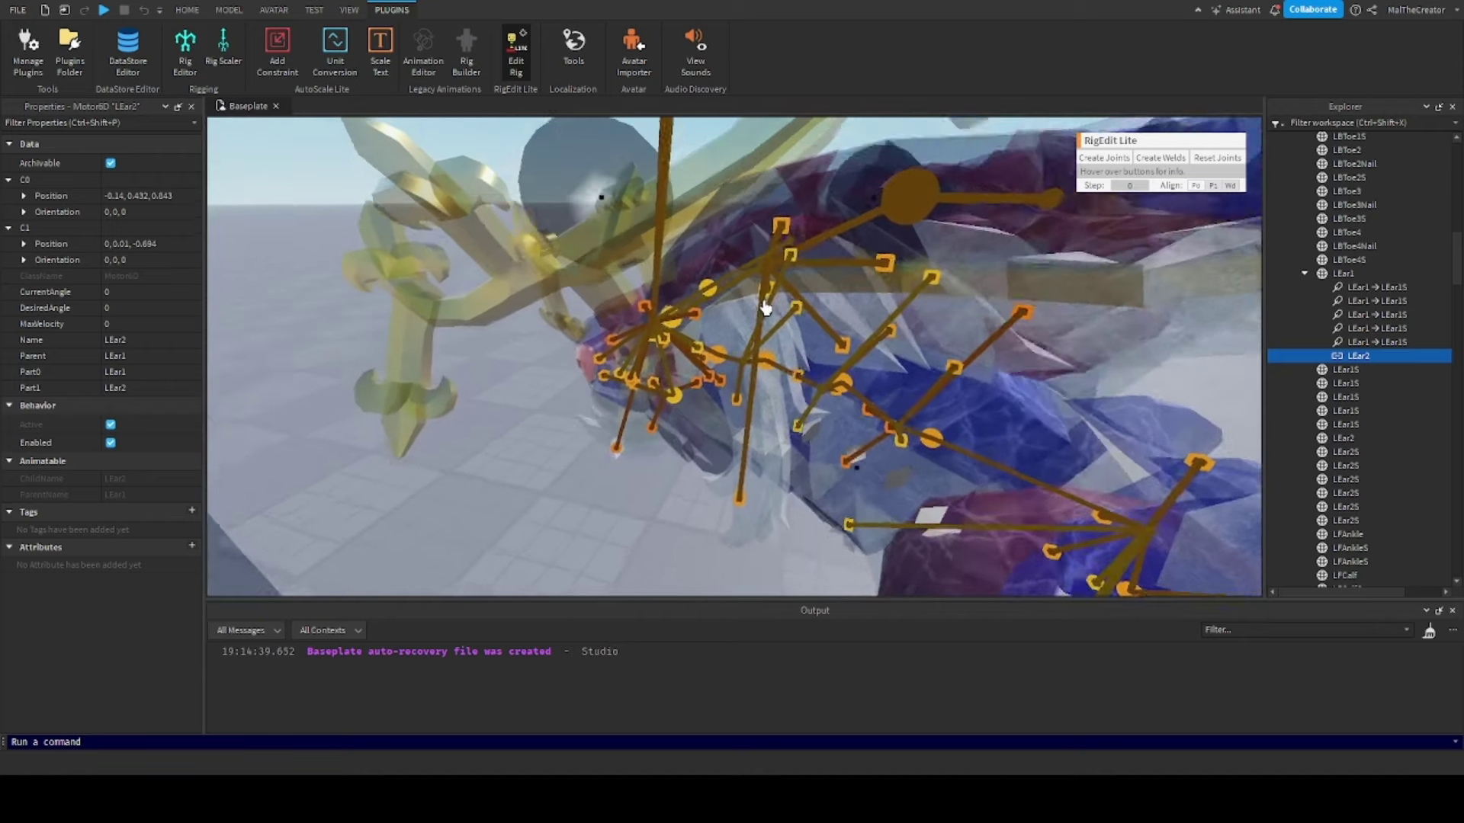
pyautogui.scroll(-2, 719, 356)
pyautogui.moveTo(948, 285); pyautogui.dragTo(947, 283, button='right')
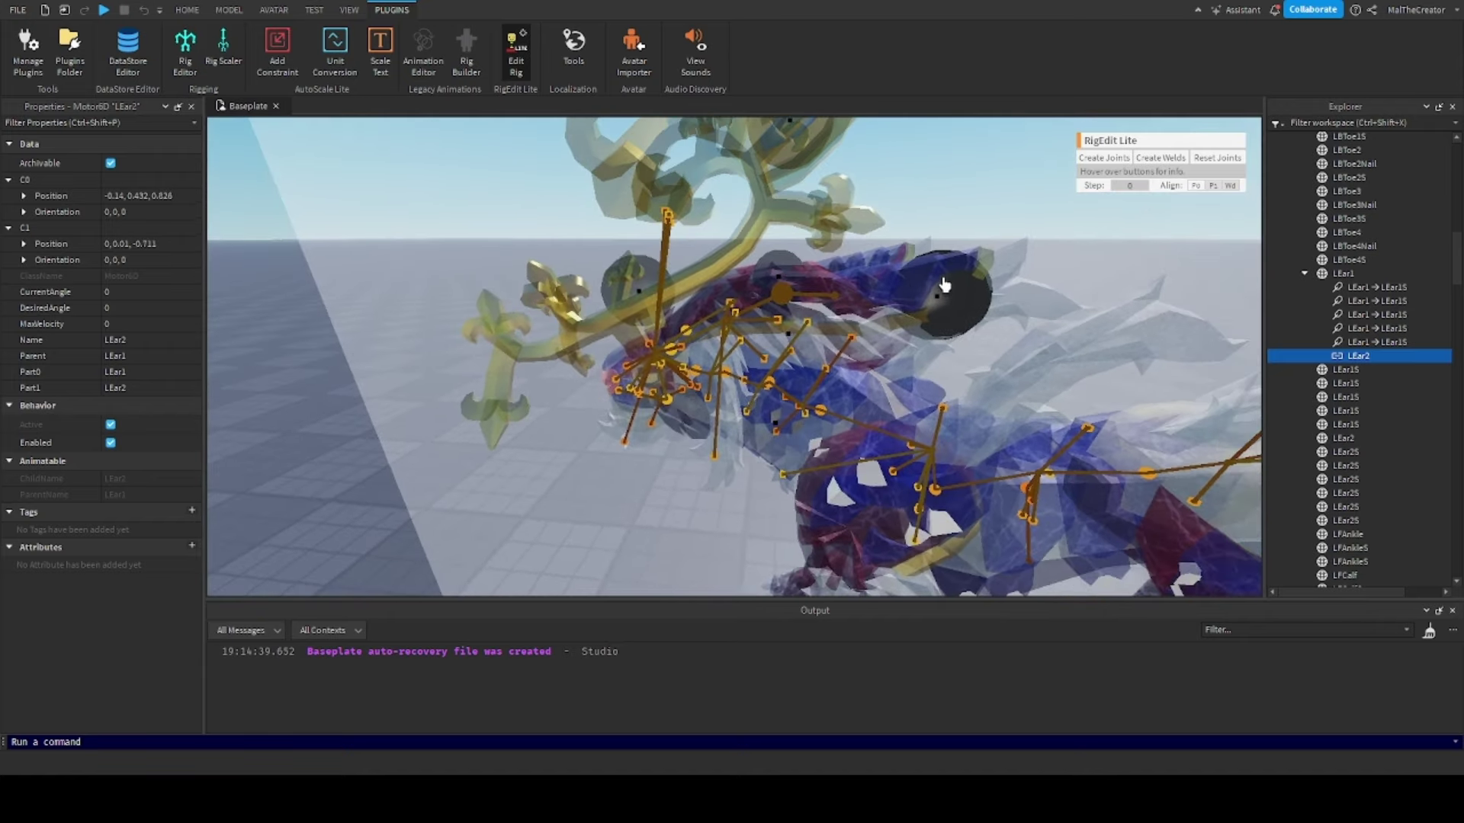
pyautogui.scroll(4, 917, 371)
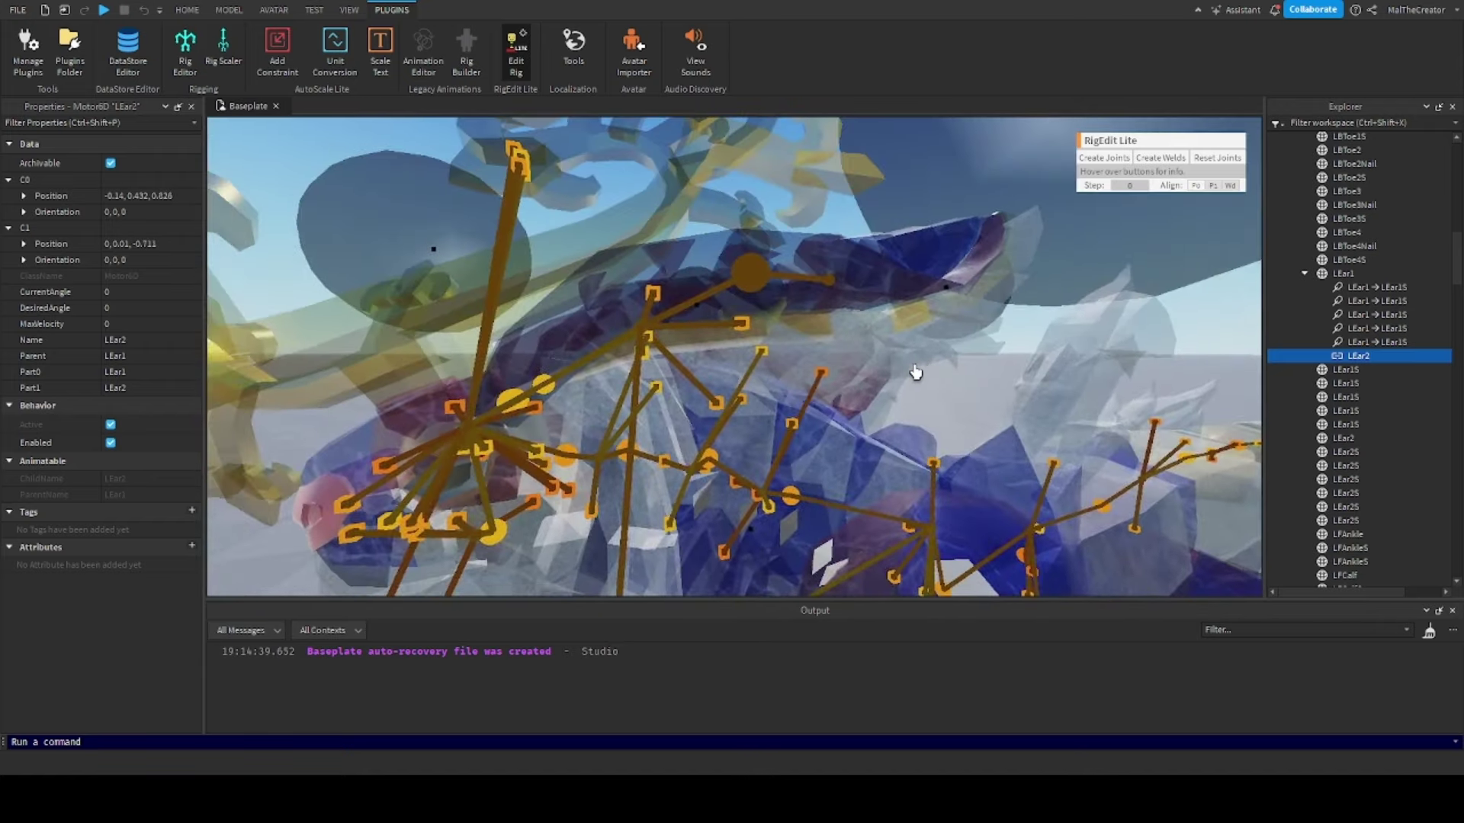
pyautogui.moveTo(917, 371); pyautogui.dragTo(916, 372, button='right')
pyautogui.scroll(-4, 915, 371)
pyautogui.scroll(-8, 915, 372)
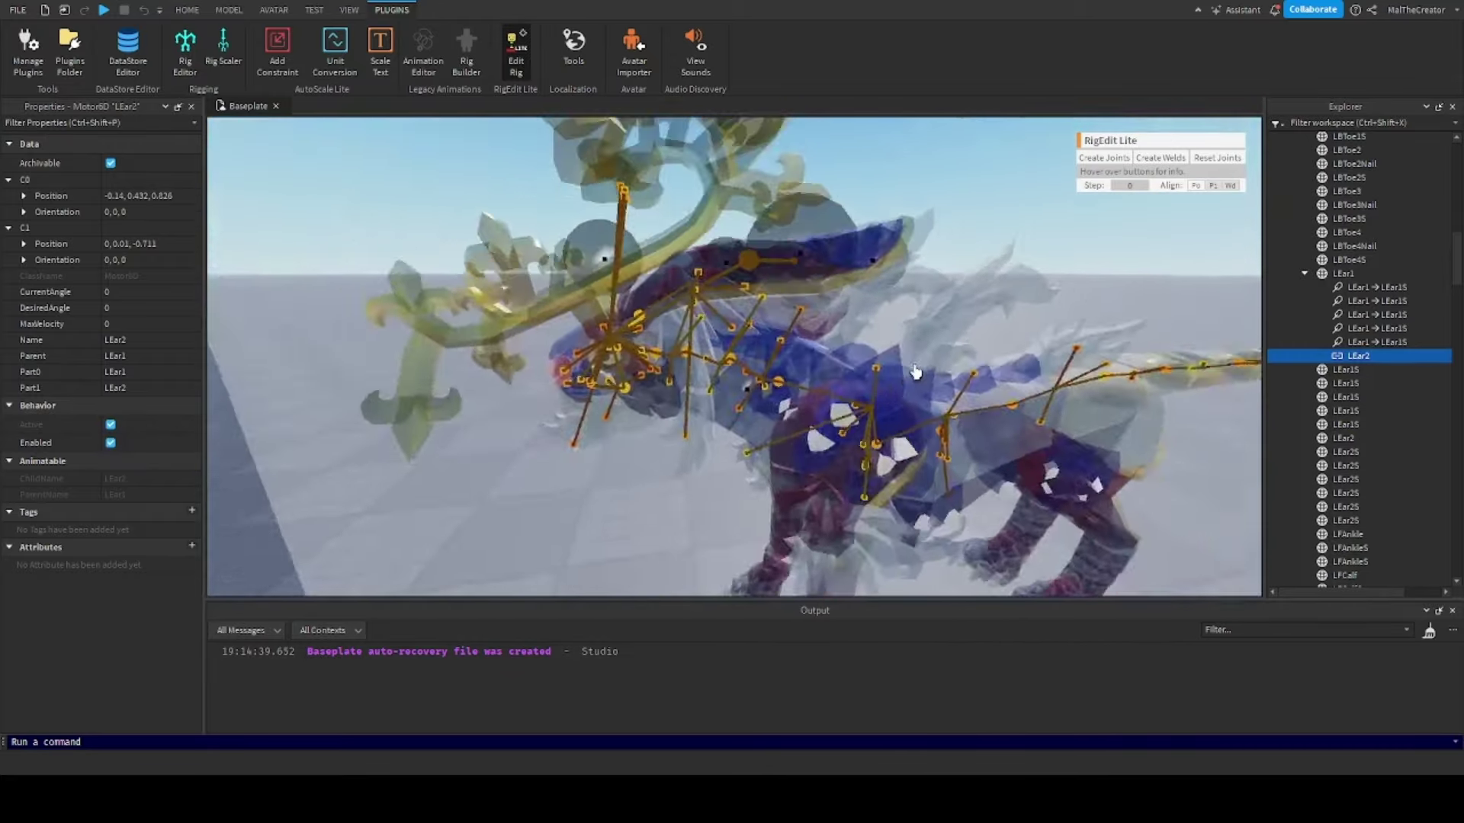
pyautogui.click(1304, 273)
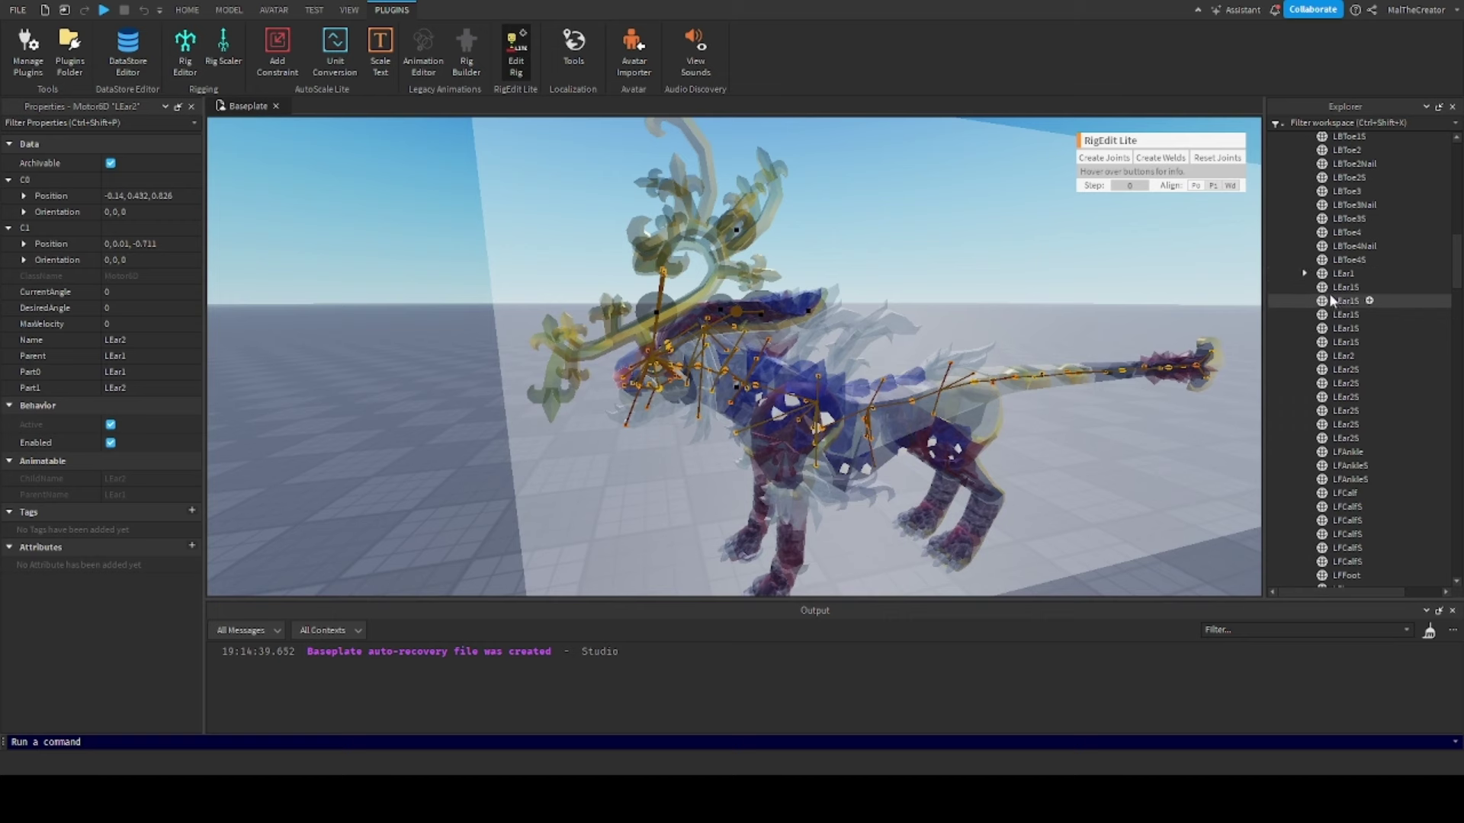
# Weld the six LEar2S meshes to LEar2 with RigEdit Lite
pyautogui.scroll(4, 953, 346)
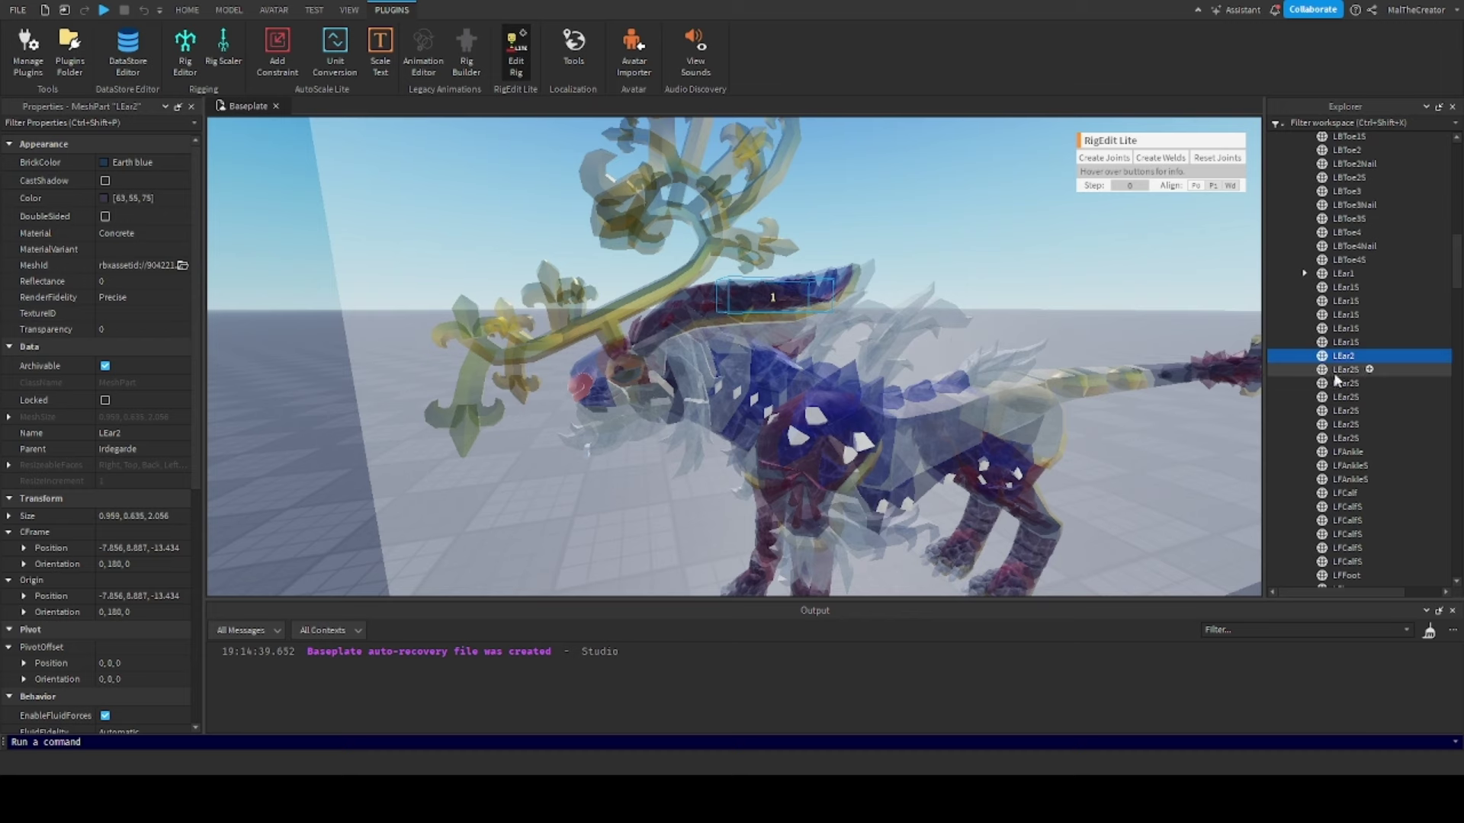
pyautogui.keyDown('shift'); pyautogui.click(1346, 438); pyautogui.keyUp('shift')
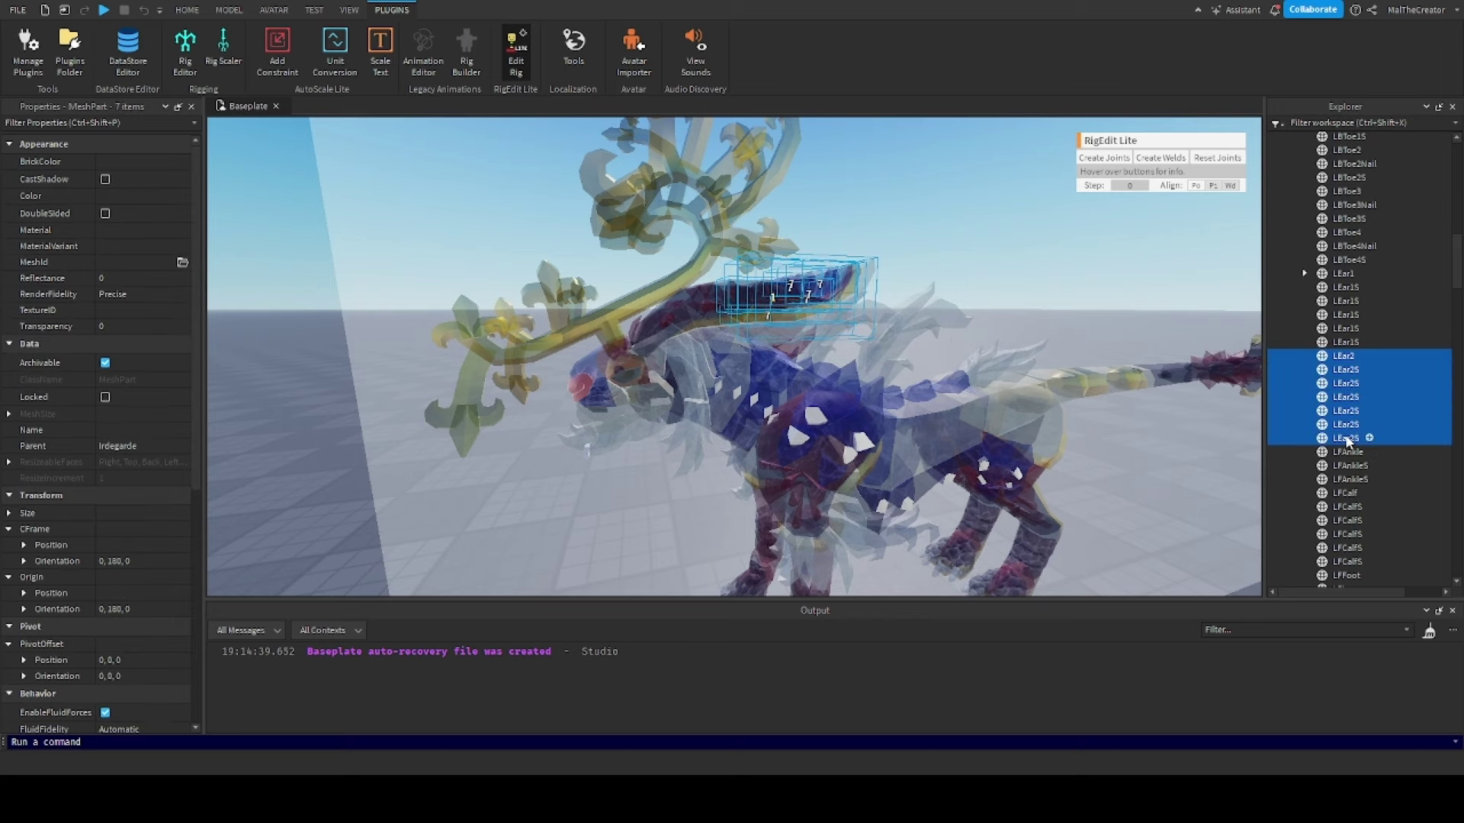
pyautogui.scroll(4, 1045, 375)
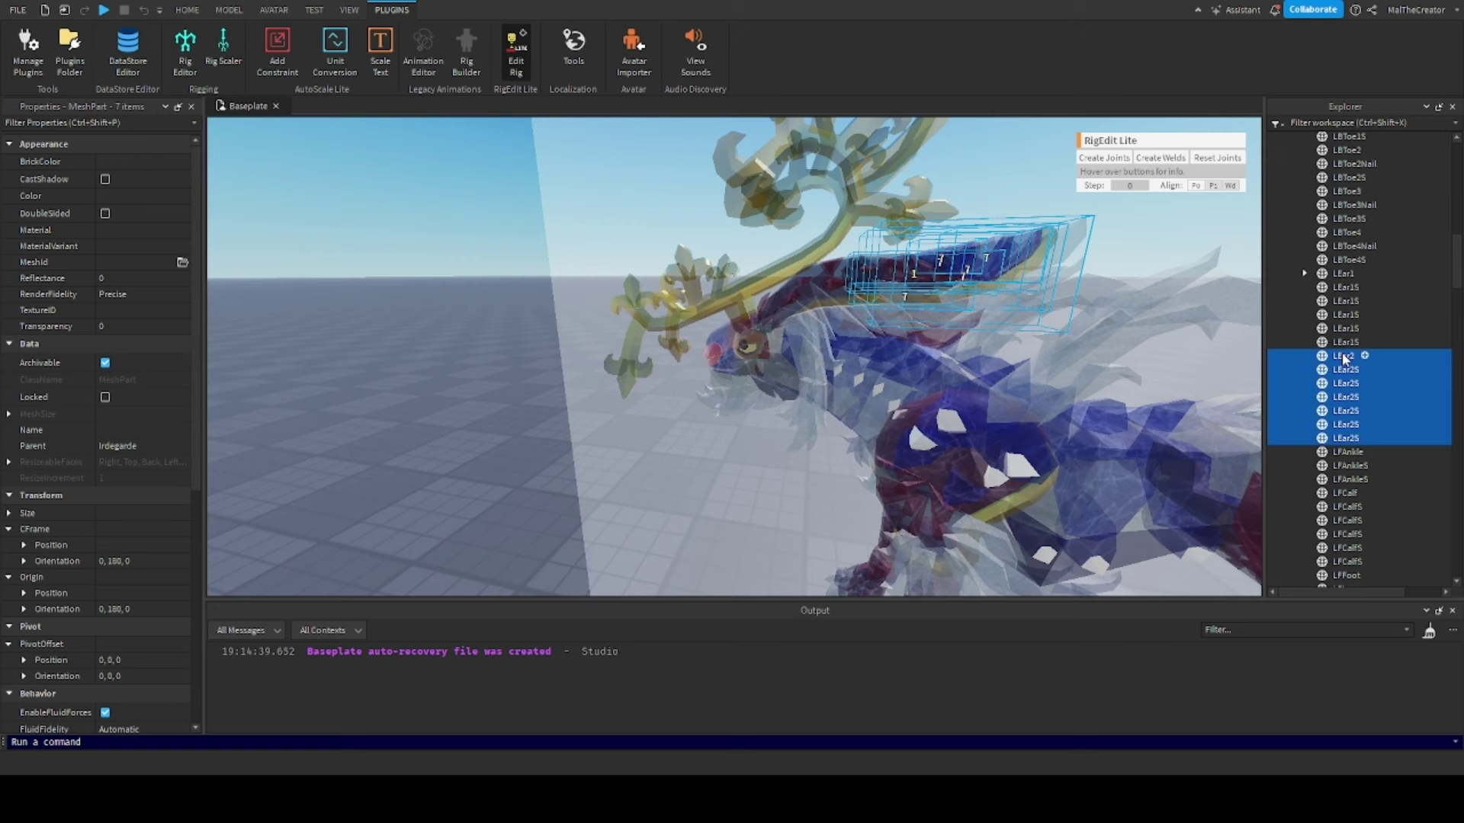
pyautogui.click(1156, 160)
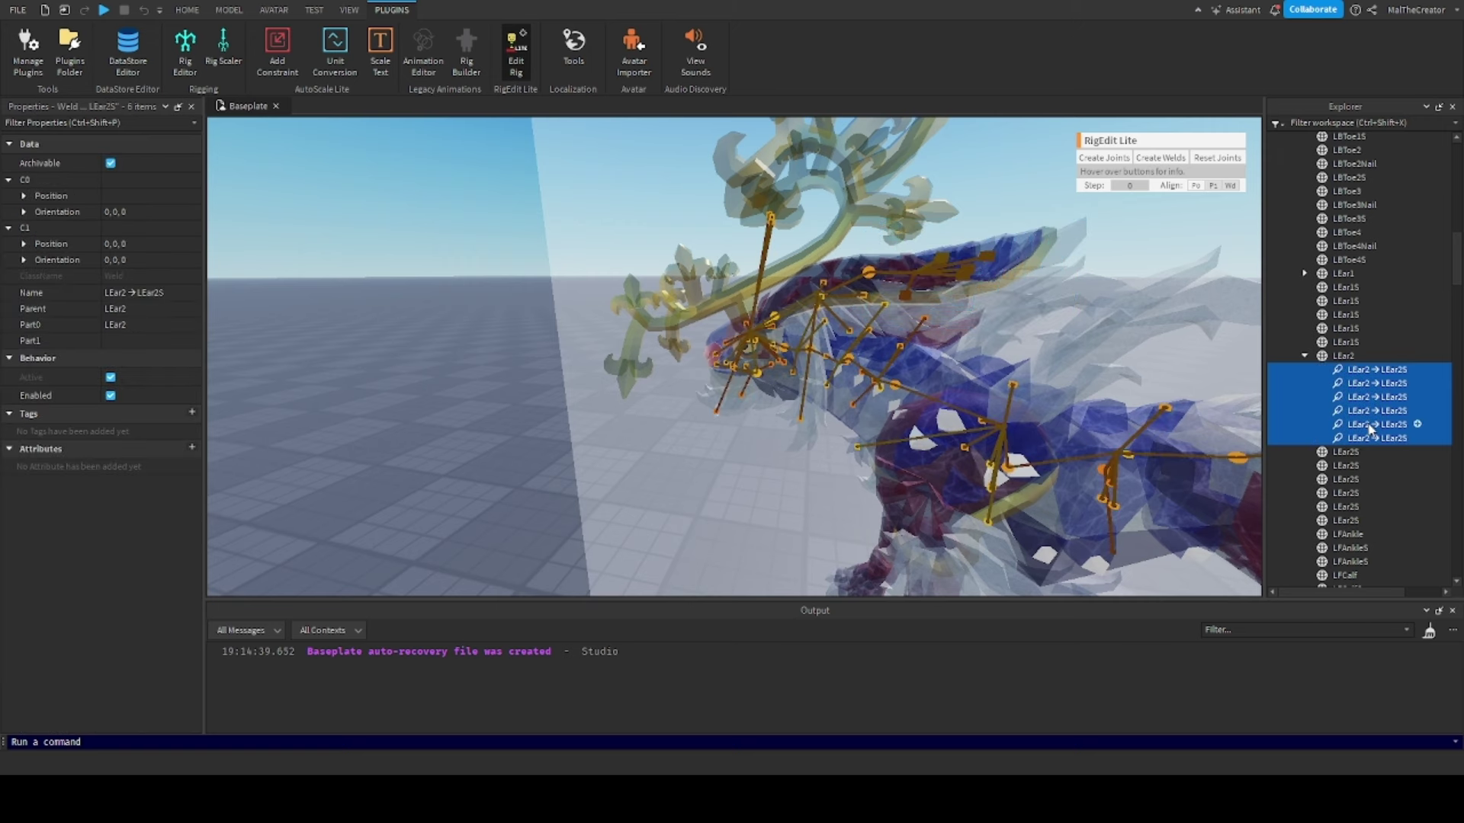
pyautogui.click(1340, 358)
pyautogui.click(1304, 356)
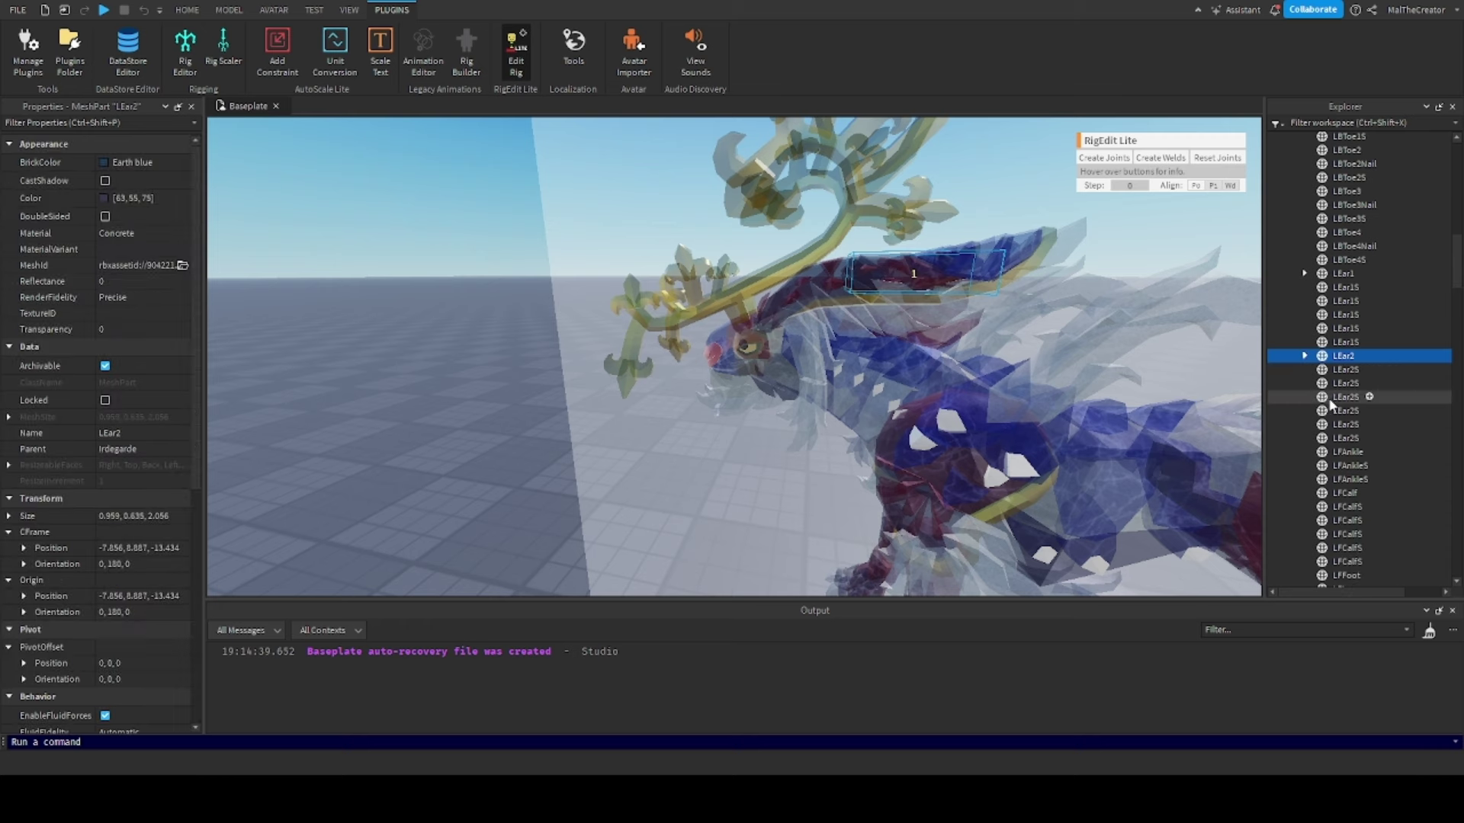
# Select LEar2 and all its LEar2S meshes and examine the parts they cover on the left ear
pyautogui.moveTo(974, 389); pyautogui.dragTo(974, 390, button='right')
pyautogui.moveTo(852, 335); pyautogui.dragTo(853, 335, button='right')
pyautogui.keyDown('shift'); pyautogui.click(1344, 438); pyautogui.keyUp('shift')
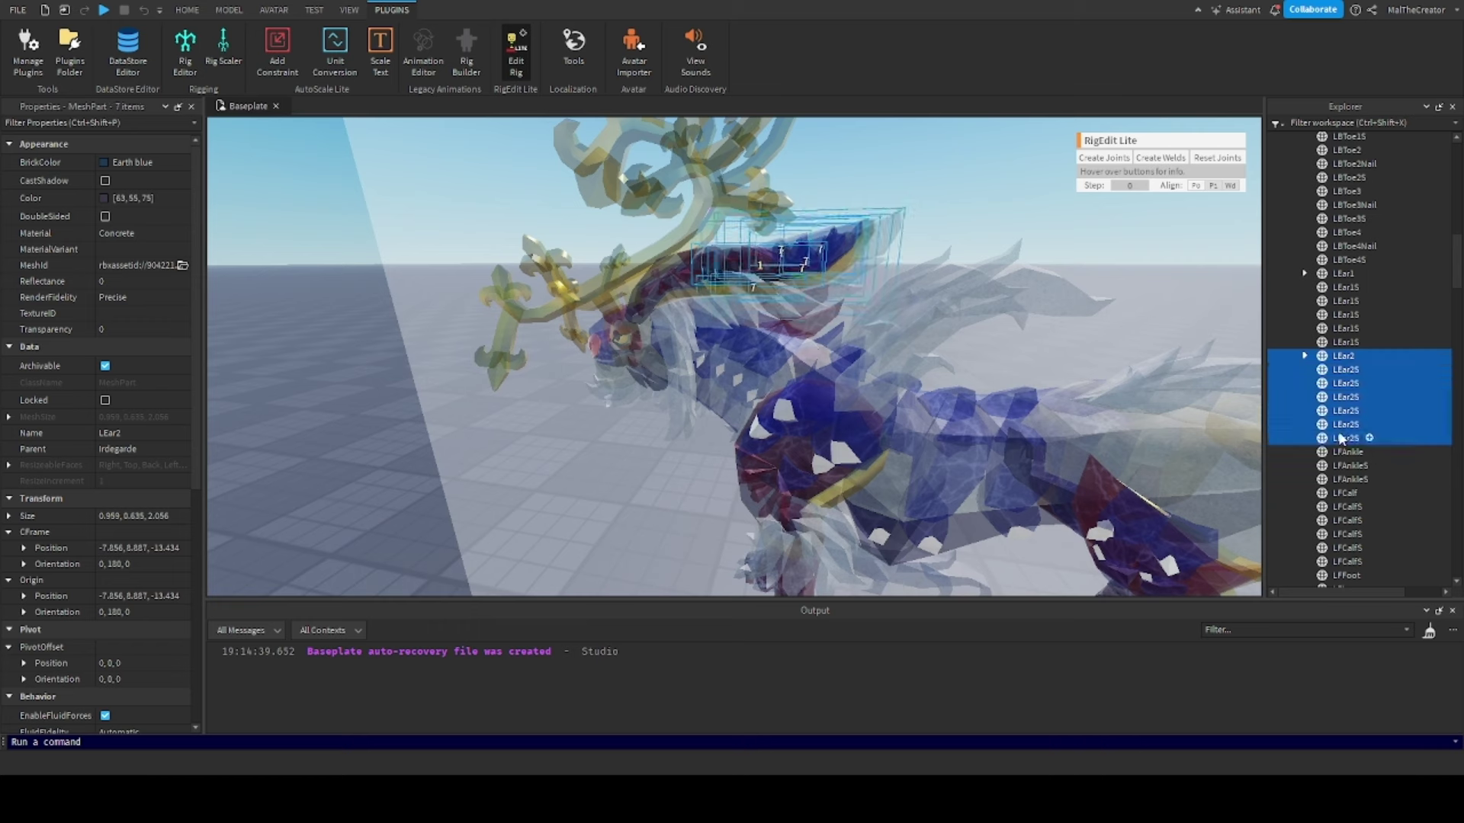
# Close RigEdit Lite, clear the mesh selection and start the Animation Editor to choose a rig to animate
pyautogui.click(515, 53)
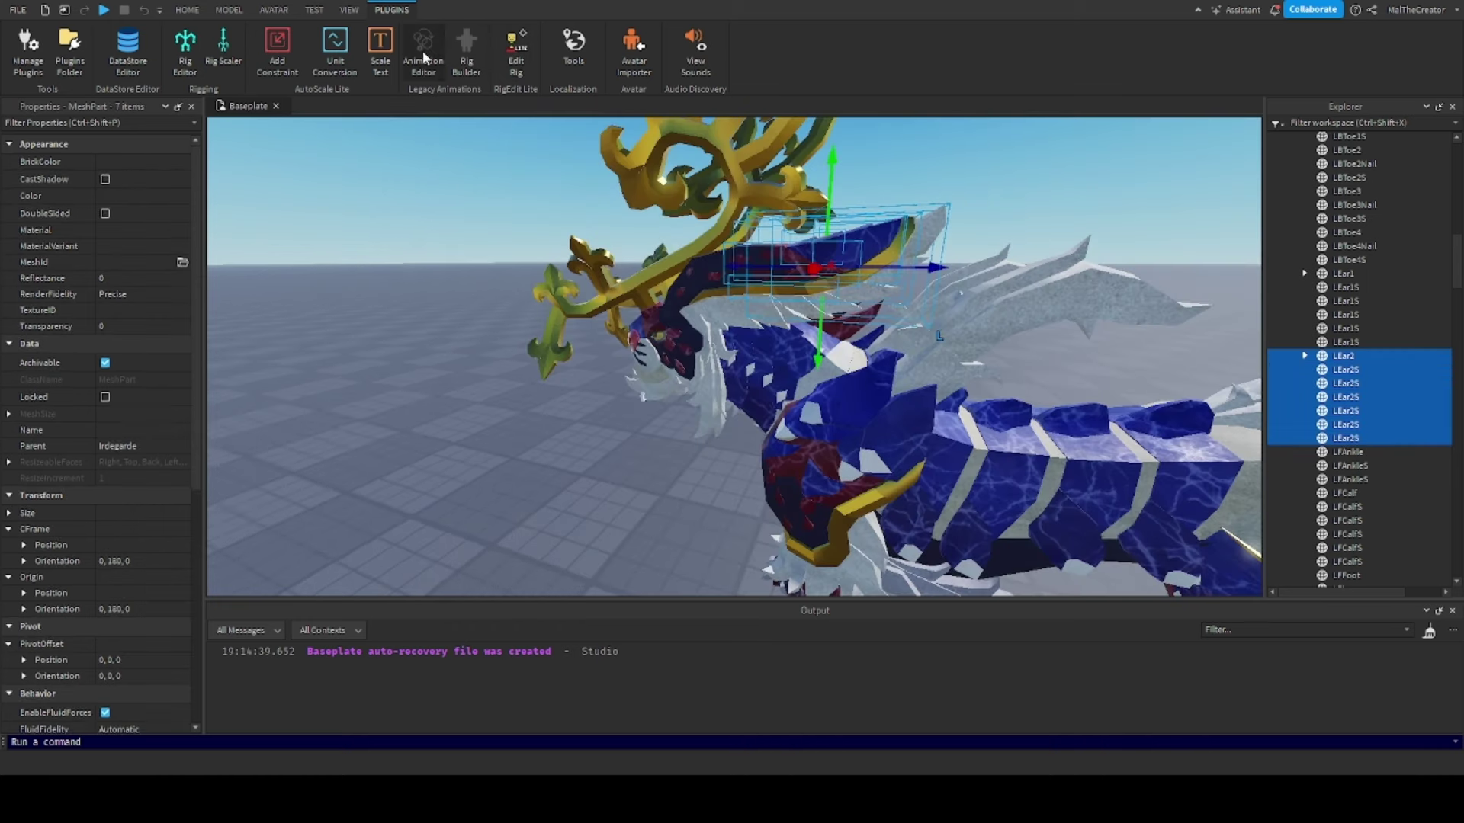
pyautogui.click(423, 47)
pyautogui.click(1099, 539)
pyautogui.click(1324, 330)
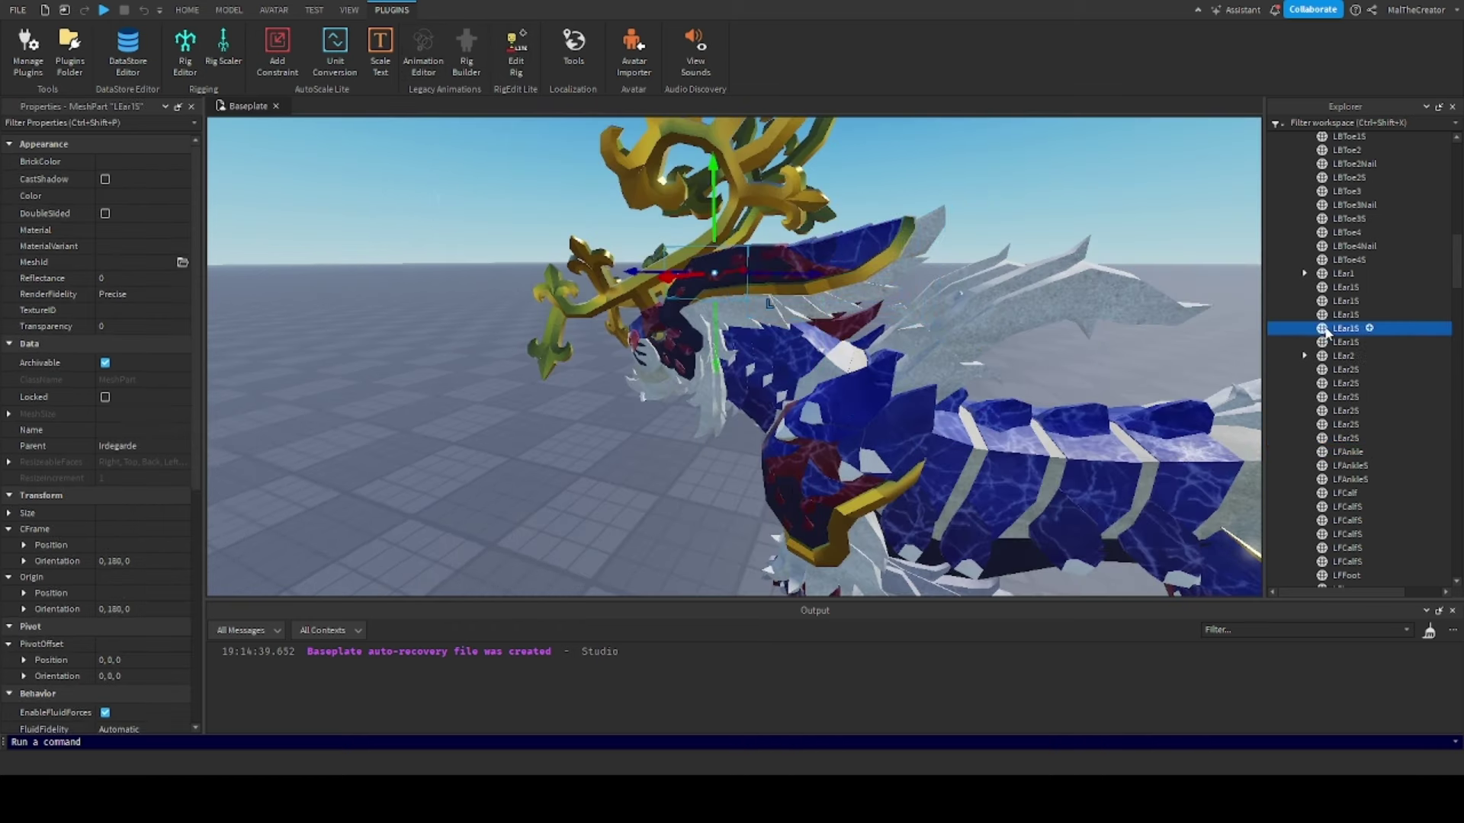
pyautogui.click(557, 464)
pyautogui.click(431, 70)
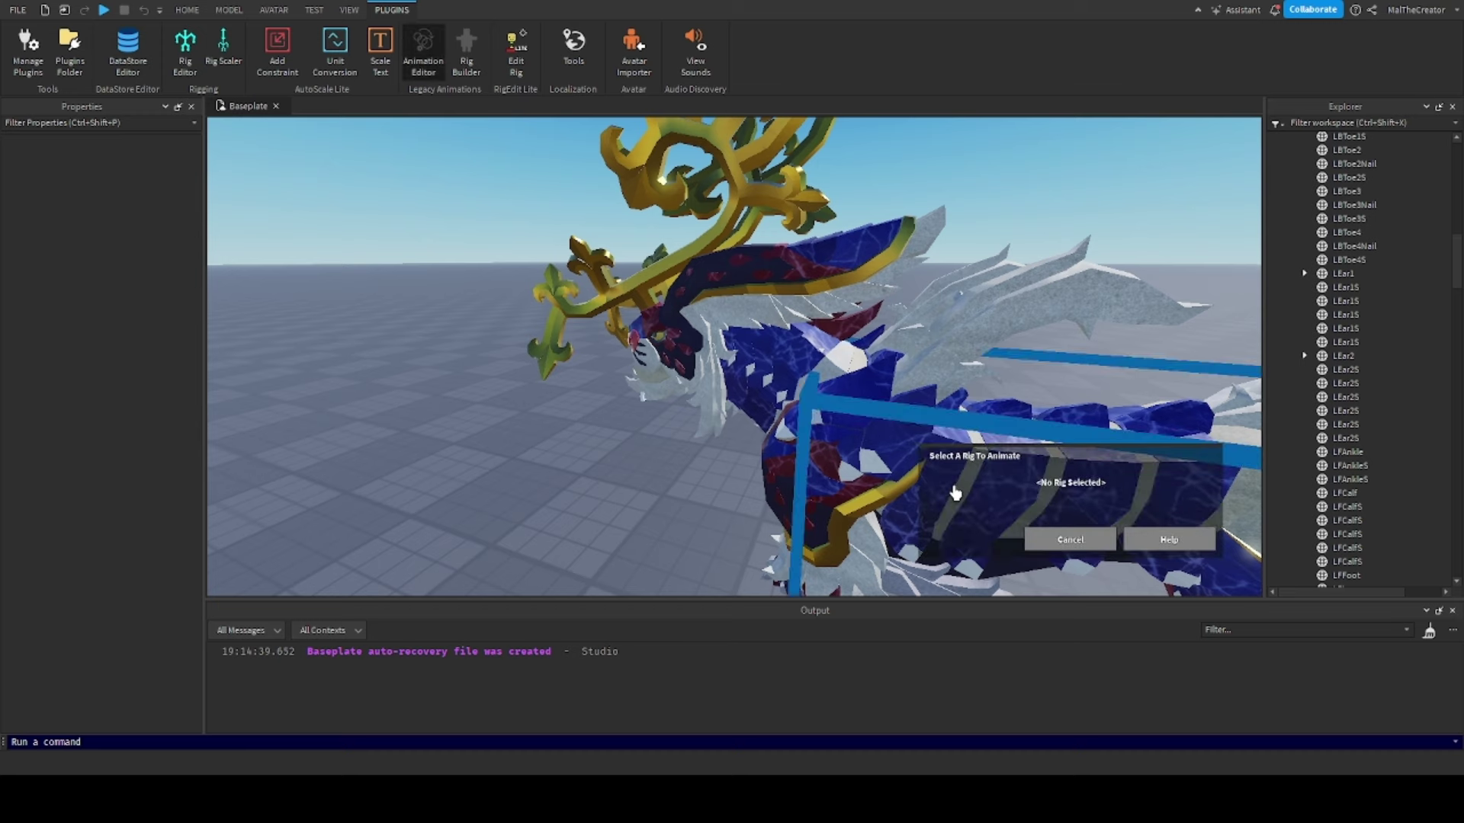
pyautogui.scroll(-3, 921, 515)
pyautogui.moveTo(921, 516); pyautogui.dragTo(922, 514, button='right')
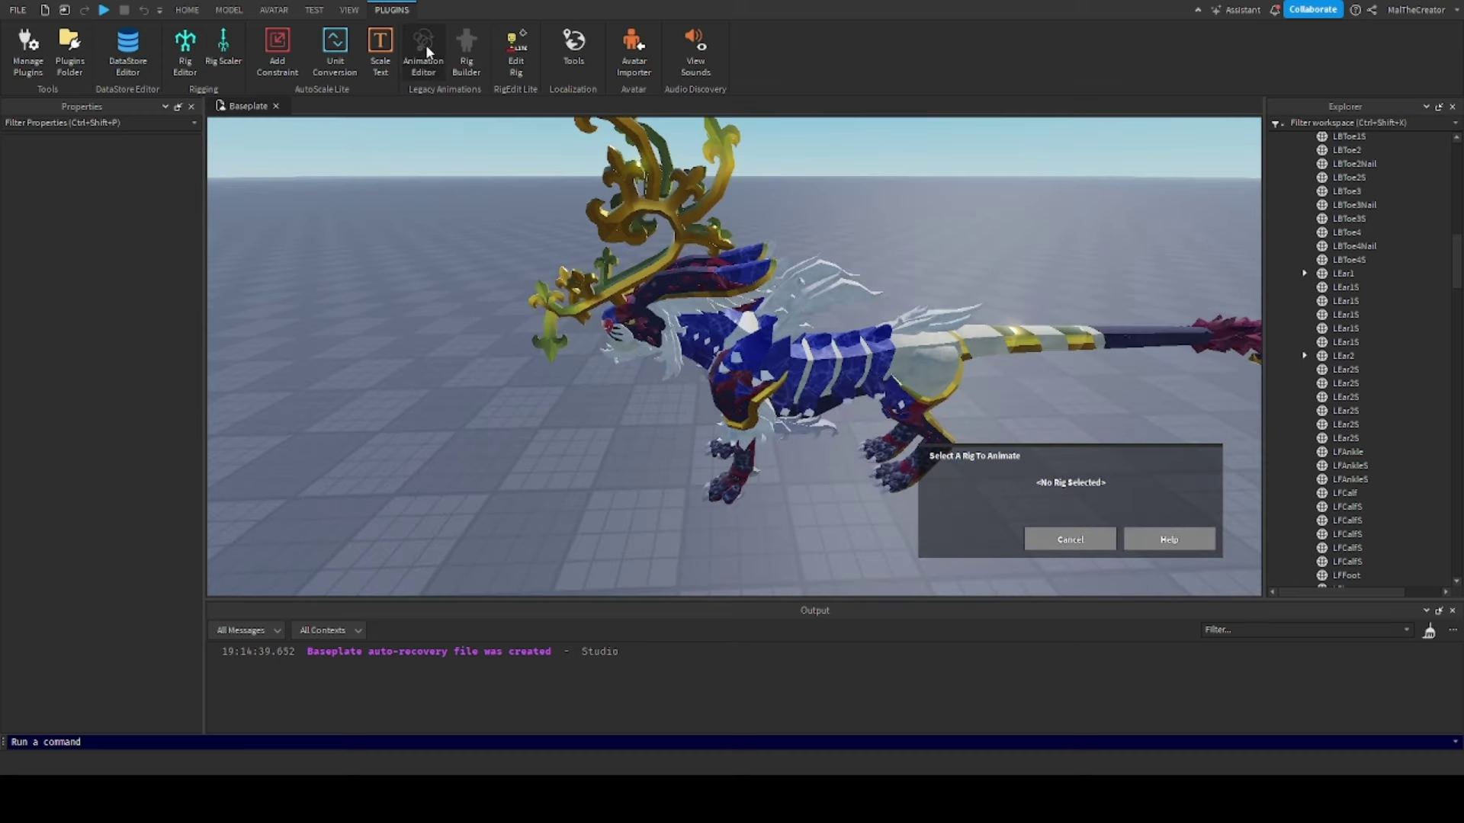
# Leave the rig-selection prompt and place a duplicate of the Irdegarde model far away from the original on the baseplate
pyautogui.click(430, 58)
pyautogui.scroll(-3, 619, 353)
pyautogui.click(656, 371)
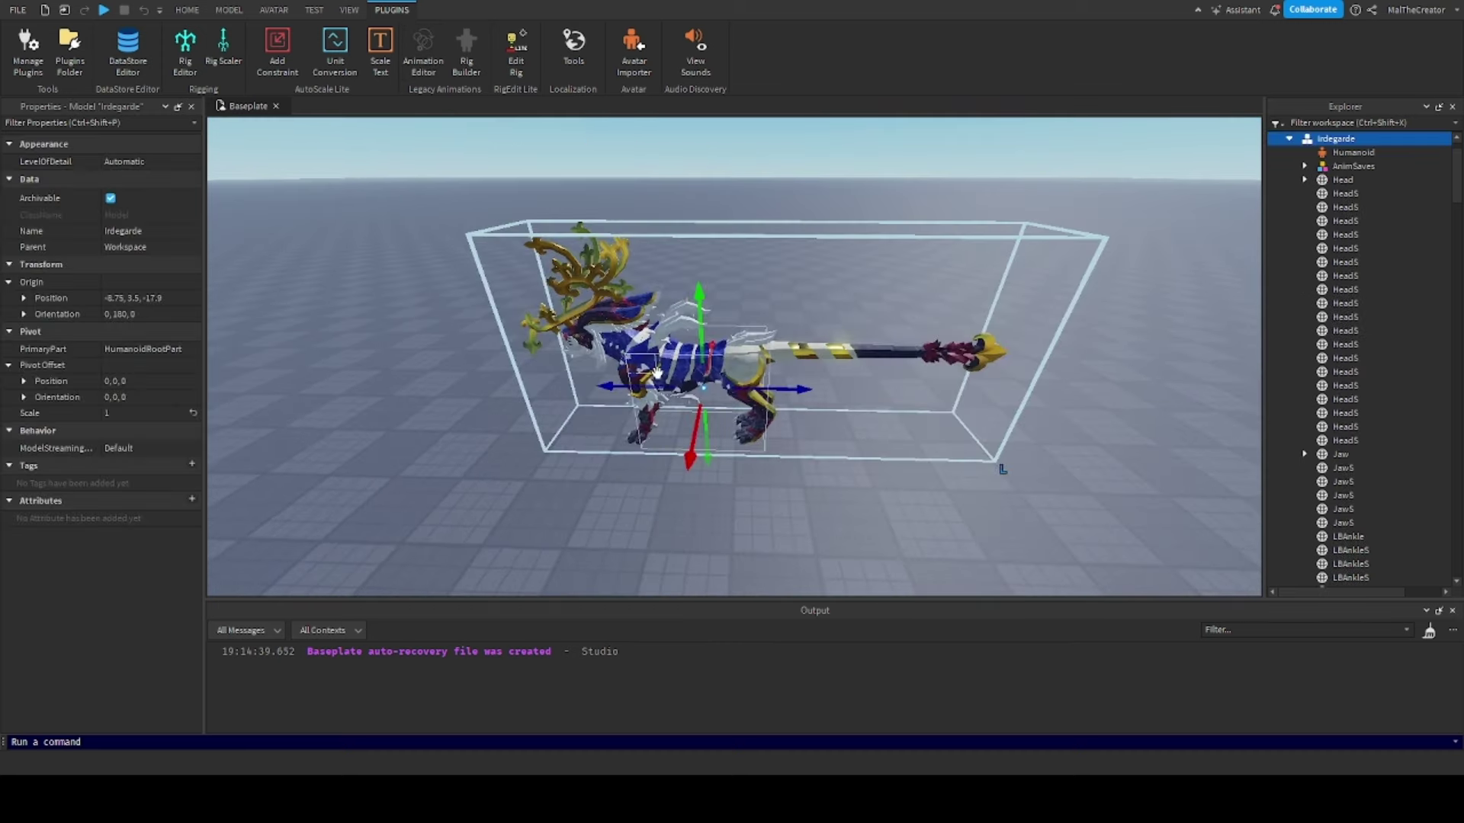
pyautogui.click(185, 11)
pyautogui.click(116, 44)
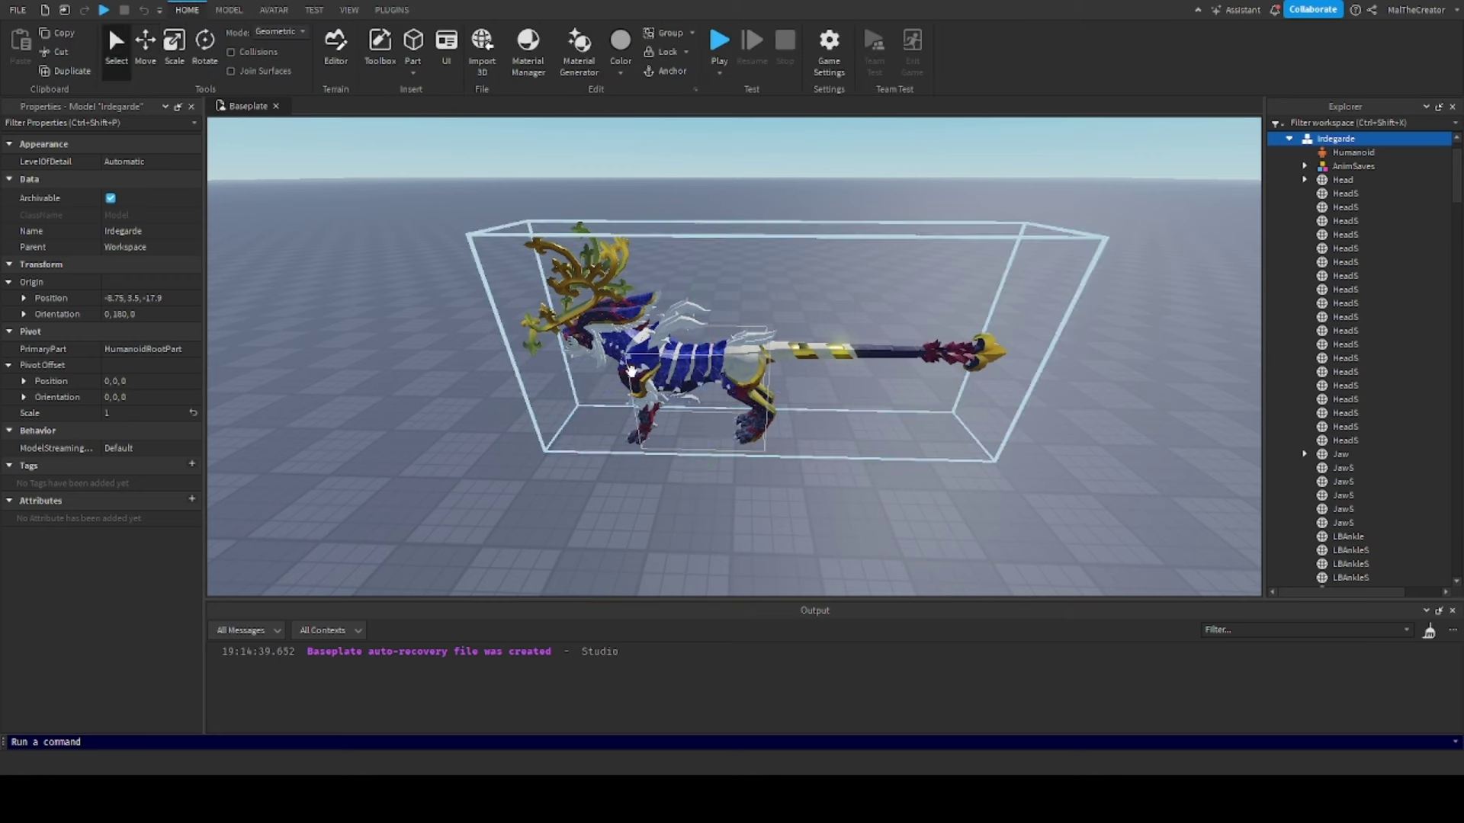
pyautogui.moveTo(632, 371); pyautogui.dragTo(719, 257)
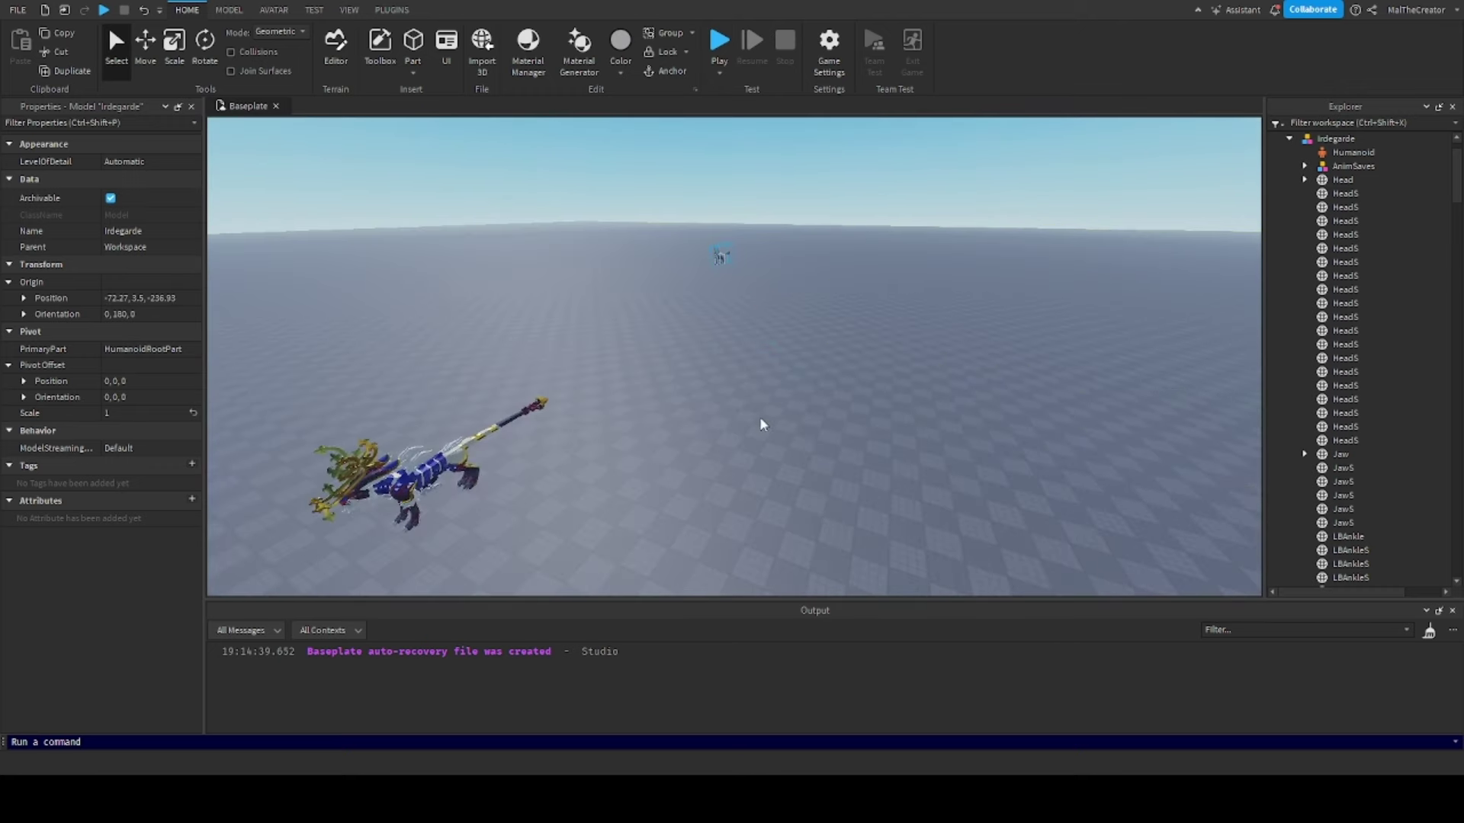
# Select the original Irdegarde model and load it as the rig in the Animation Editor
pyautogui.click(744, 437)
pyautogui.moveTo(739, 439); pyautogui.dragTo(804, 447, button='right')
pyautogui.scroll(2, 740, 440)
pyautogui.click(791, 402)
pyautogui.scroll(5, 807, 454)
pyautogui.scroll(6, 805, 447)
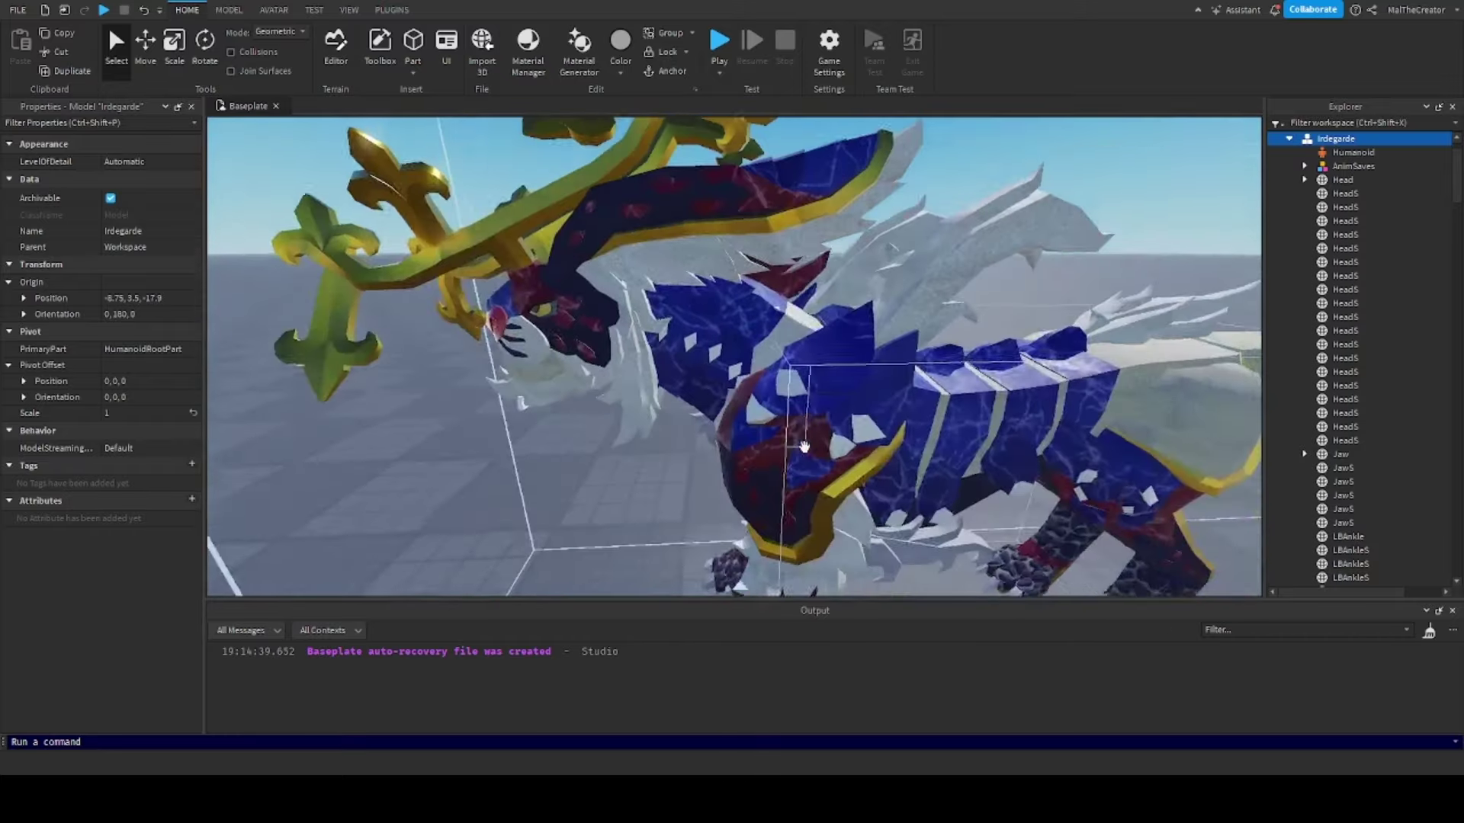
pyautogui.scroll(-4, 805, 448)
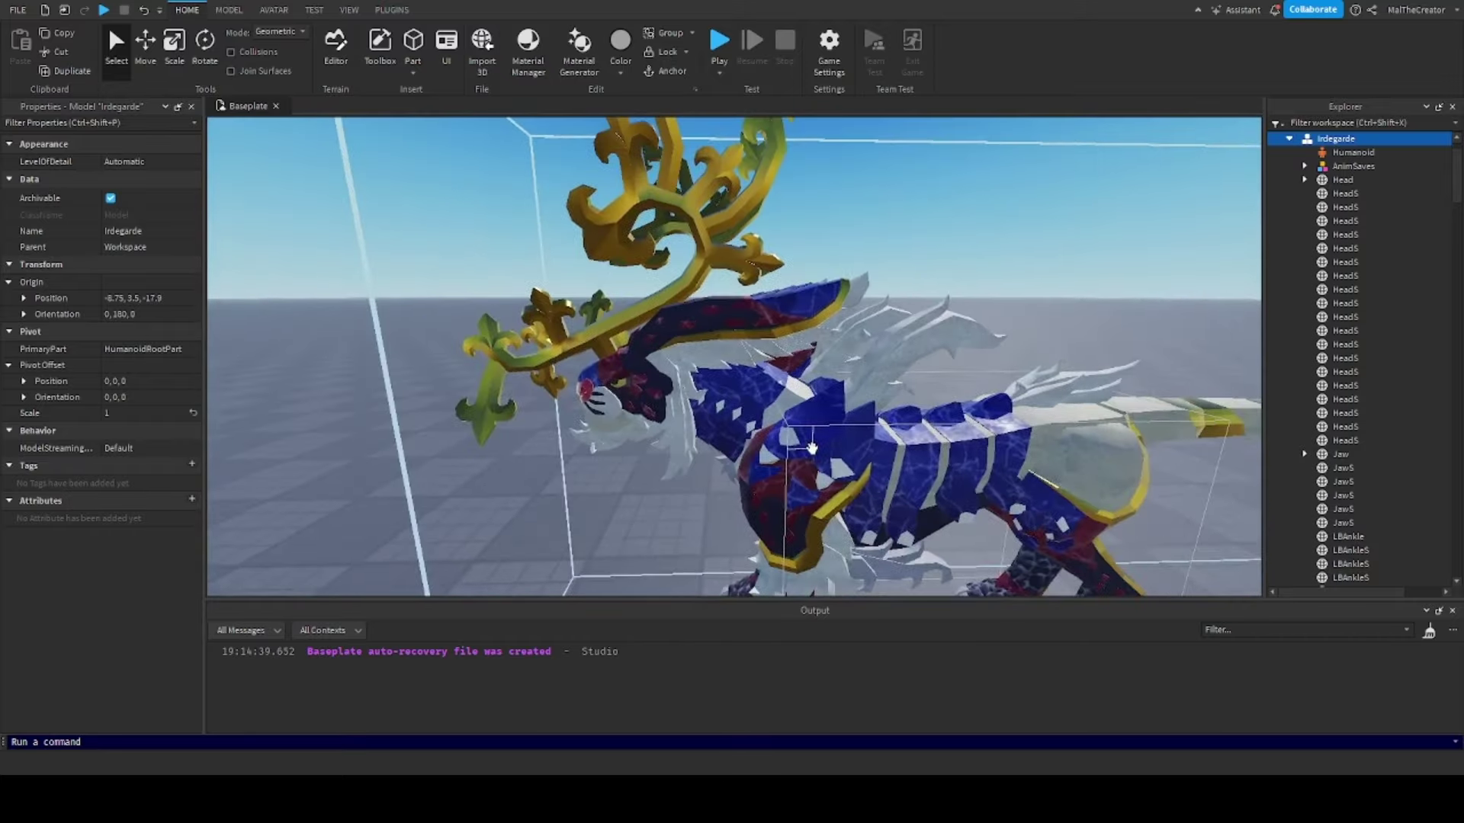
pyautogui.click(350, 9)
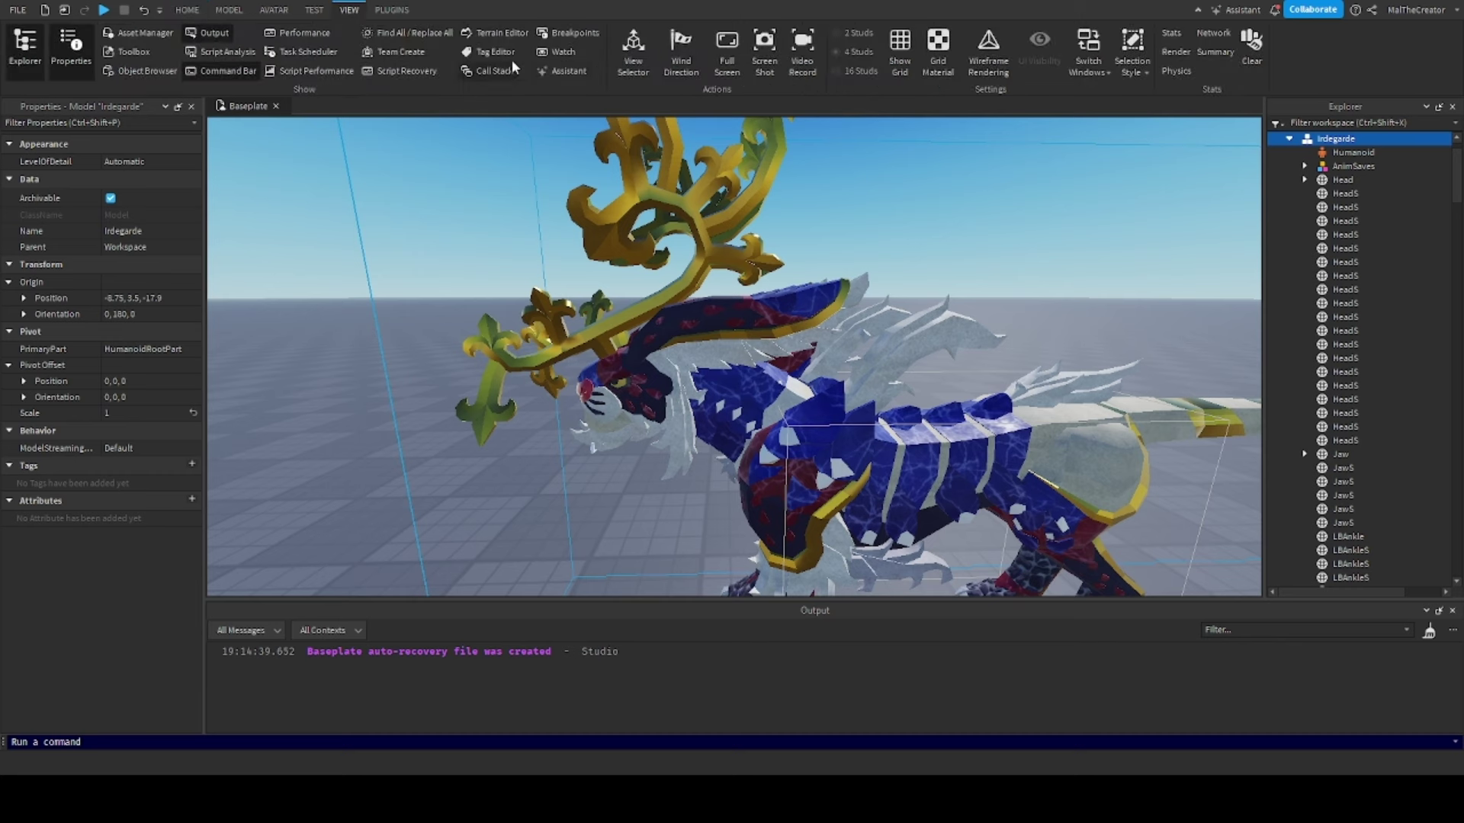
pyautogui.click(392, 10)
pyautogui.click(425, 61)
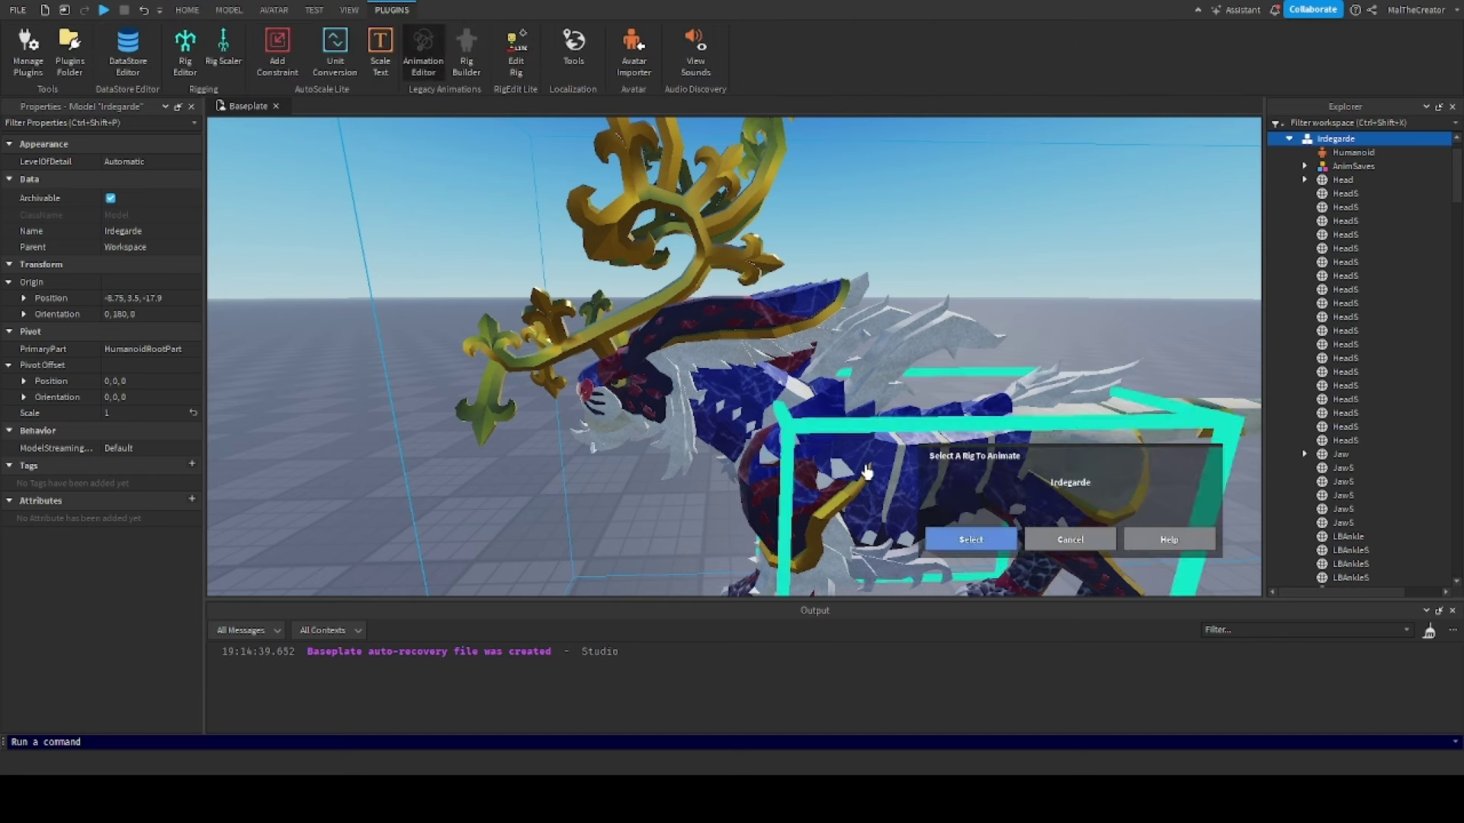
pyautogui.click(971, 540)
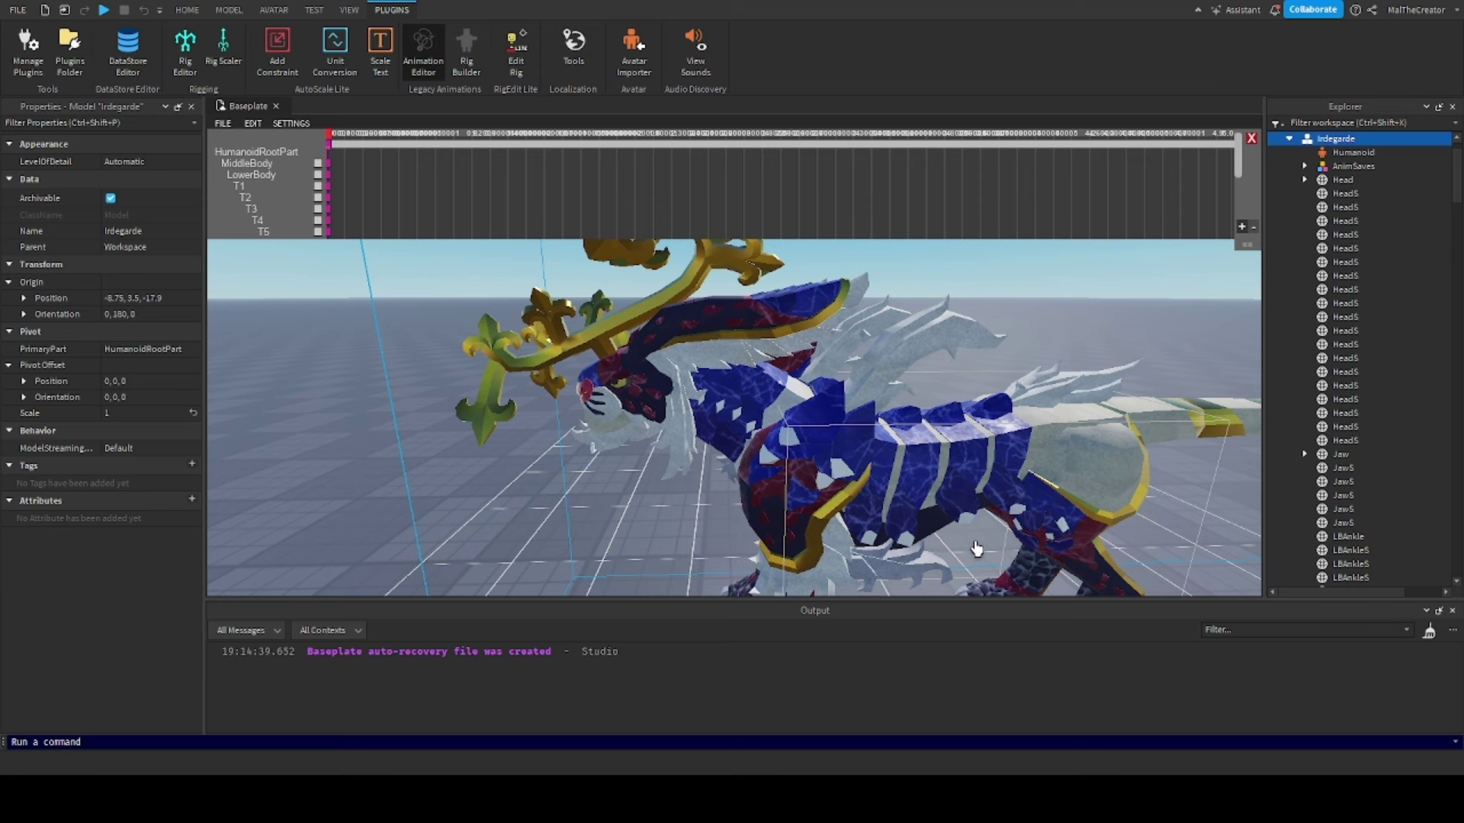
# Test the head and left ear joints of the rig by rotating the ear segments
pyautogui.click(604, 424)
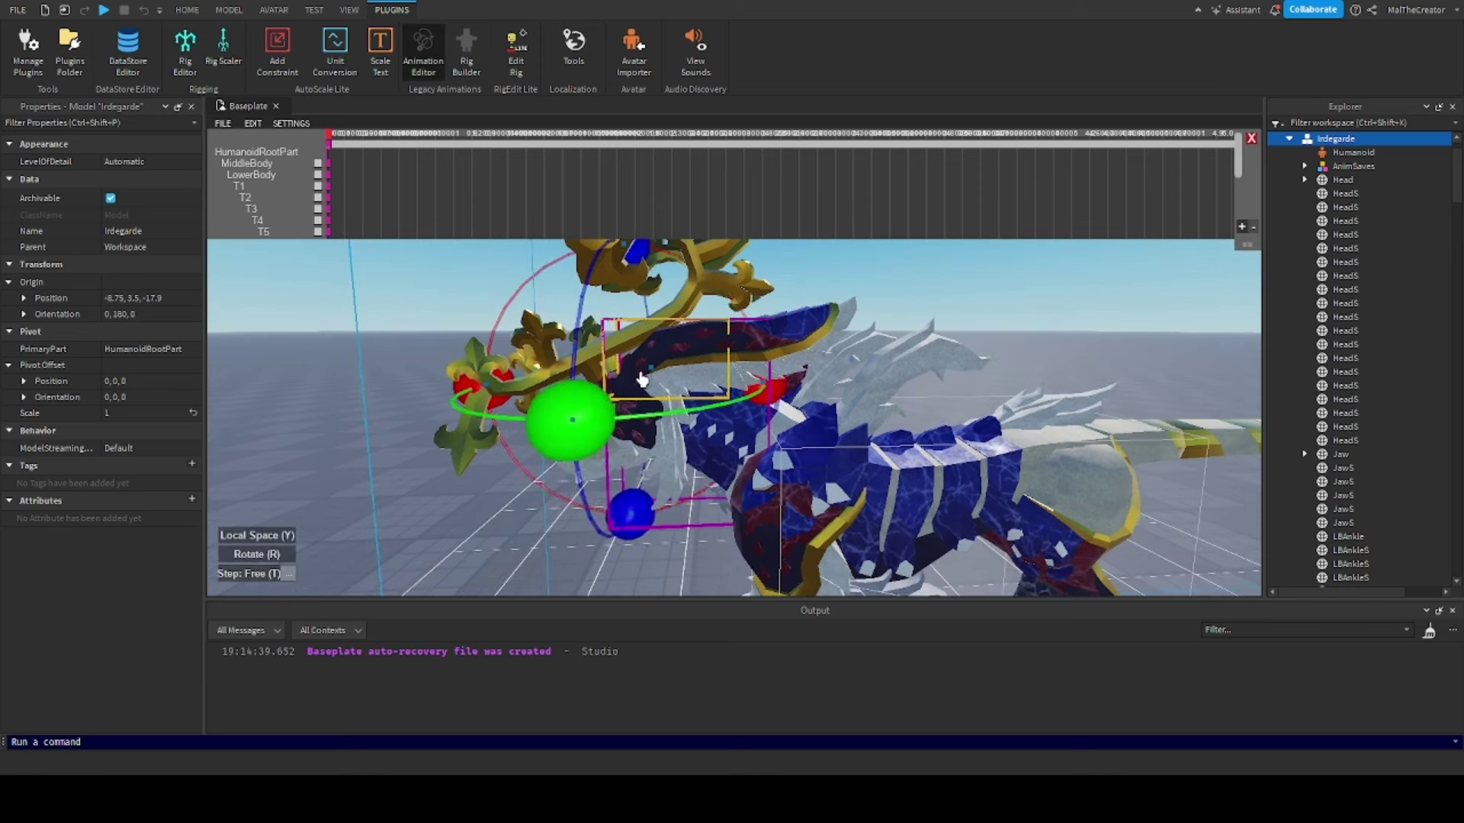
pyautogui.scroll(2, 808, 455)
pyautogui.moveTo(819, 382); pyautogui.dragTo(791, 393)
pyautogui.click(784, 343)
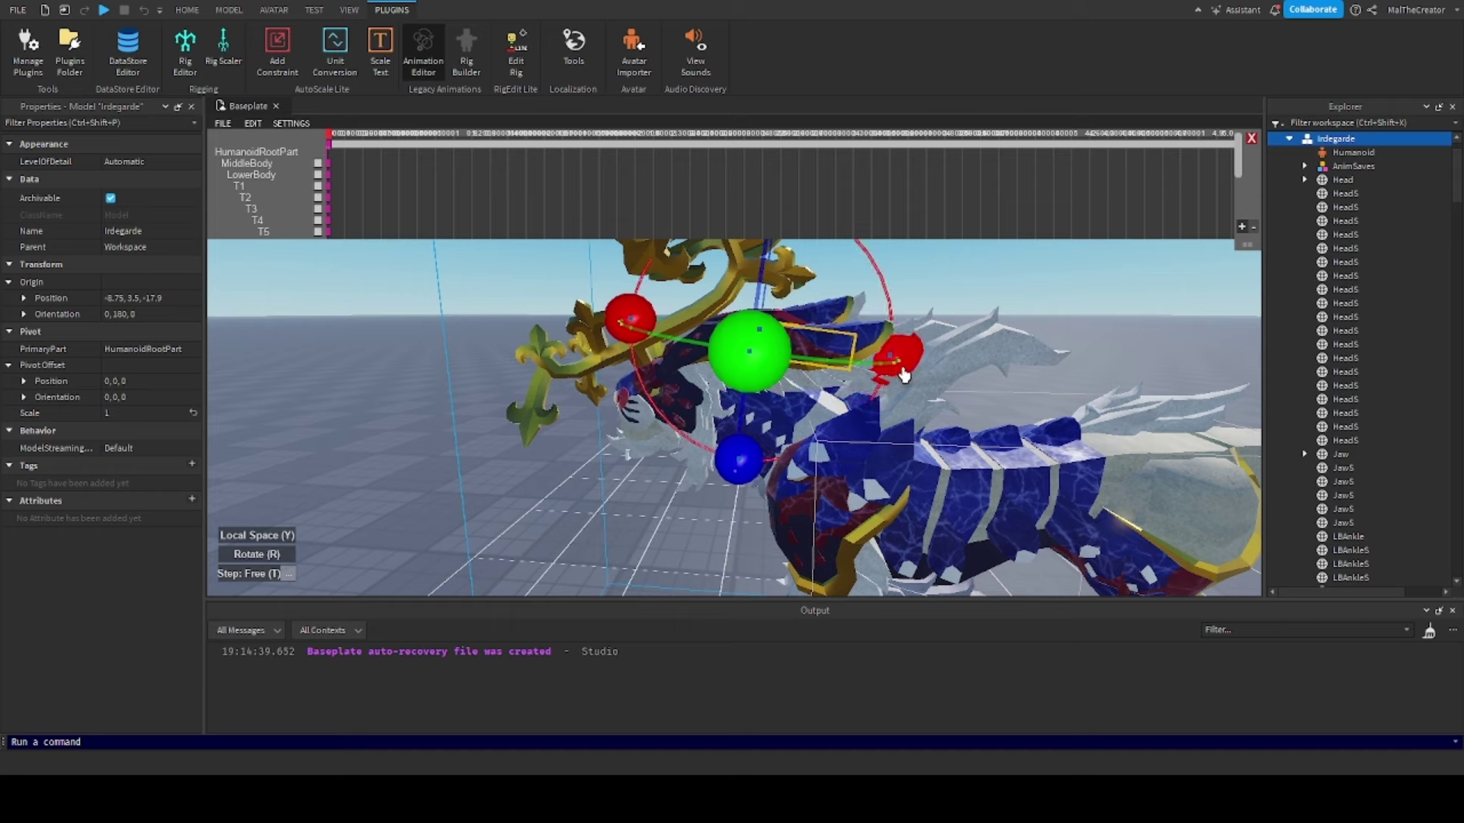
pyautogui.moveTo(901, 373); pyautogui.dragTo(830, 416, button='middle')
pyautogui.scroll(2, 831, 417)
pyautogui.moveTo(832, 416); pyautogui.dragTo(799, 390)
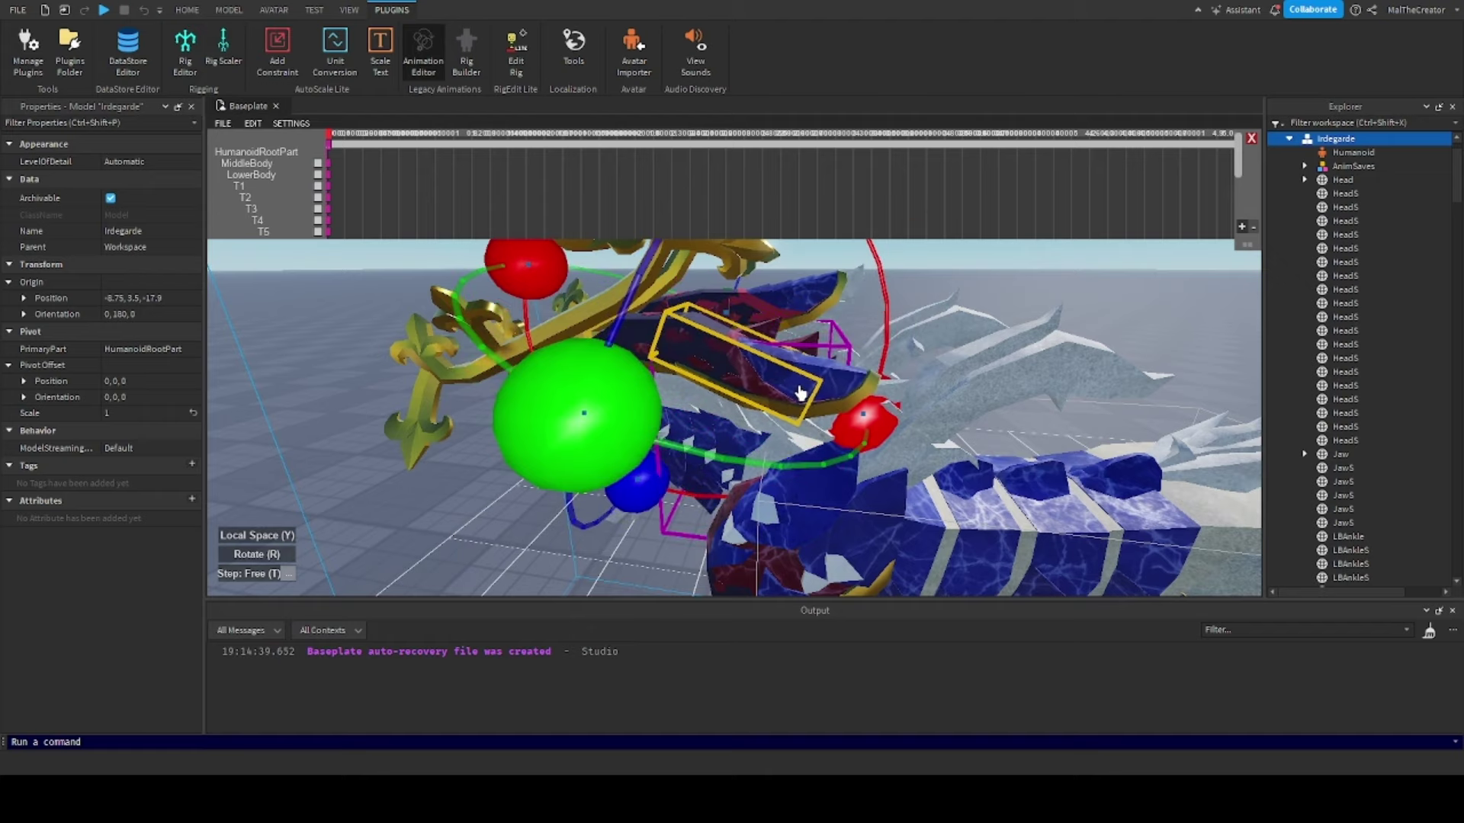
# Deselect the ear segment and exit the Animation Editor, discarding the unsaved pose
pyautogui.click(924, 271)
pyautogui.moveTo(905, 298); pyautogui.dragTo(903, 296, button='right')
pyautogui.scroll(3, 905, 297)
pyautogui.scroll(-7, 840, 346)
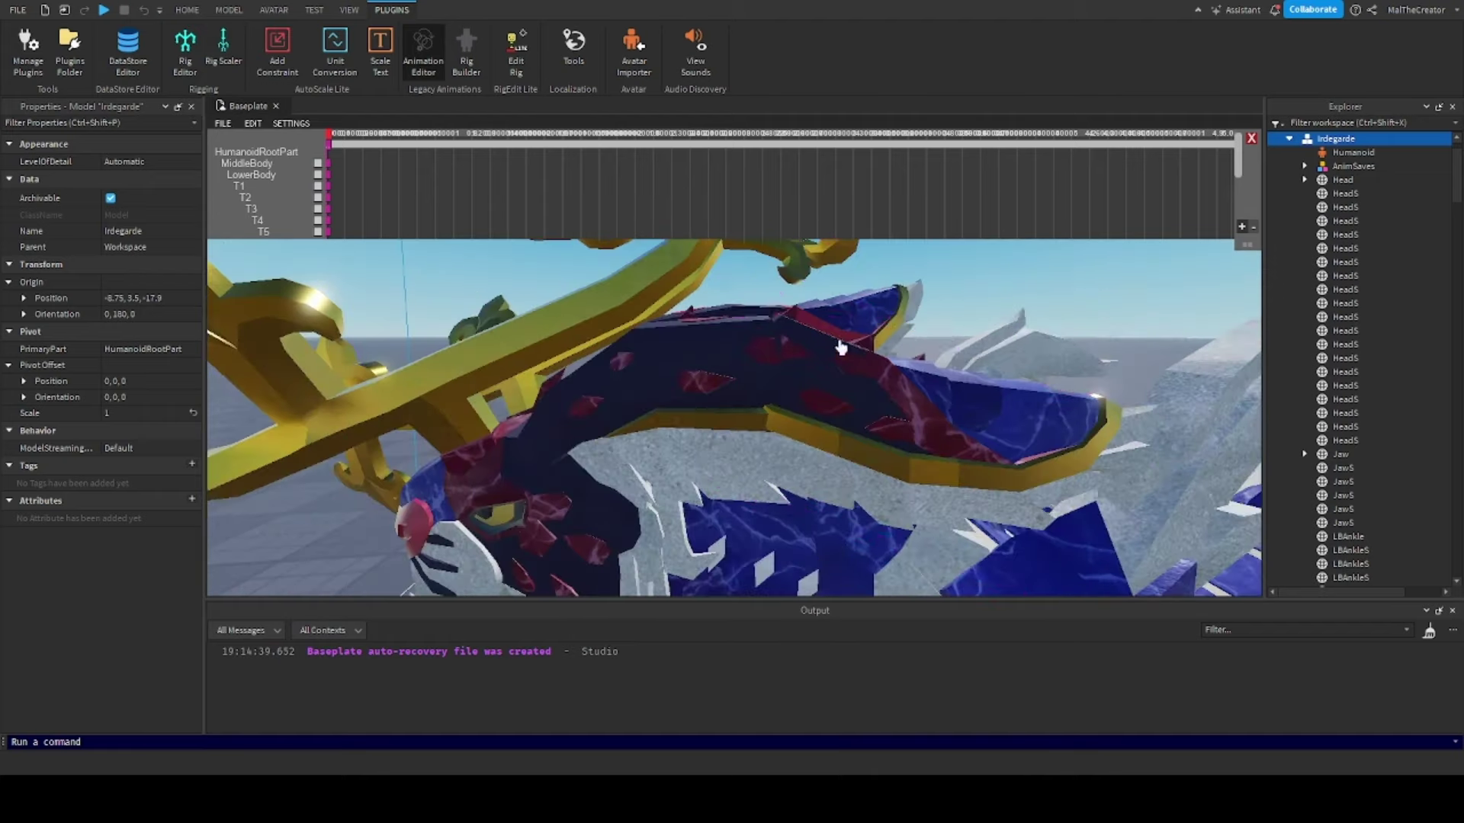
pyautogui.moveTo(755, 425); pyautogui.dragTo(756, 426, button='right')
pyautogui.scroll(3, 756, 426)
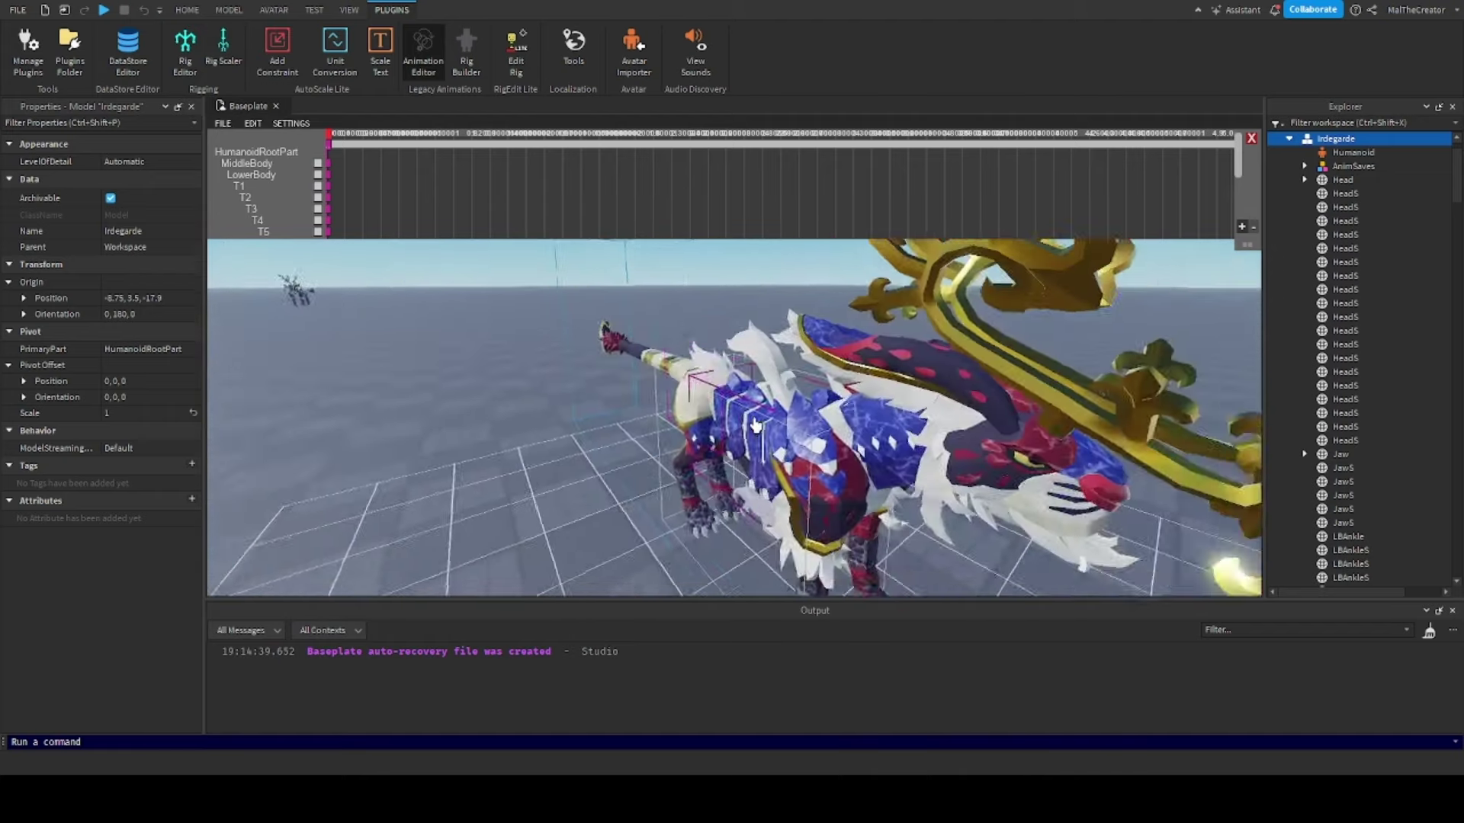
pyautogui.scroll(-5, 755, 425)
pyautogui.click(423, 49)
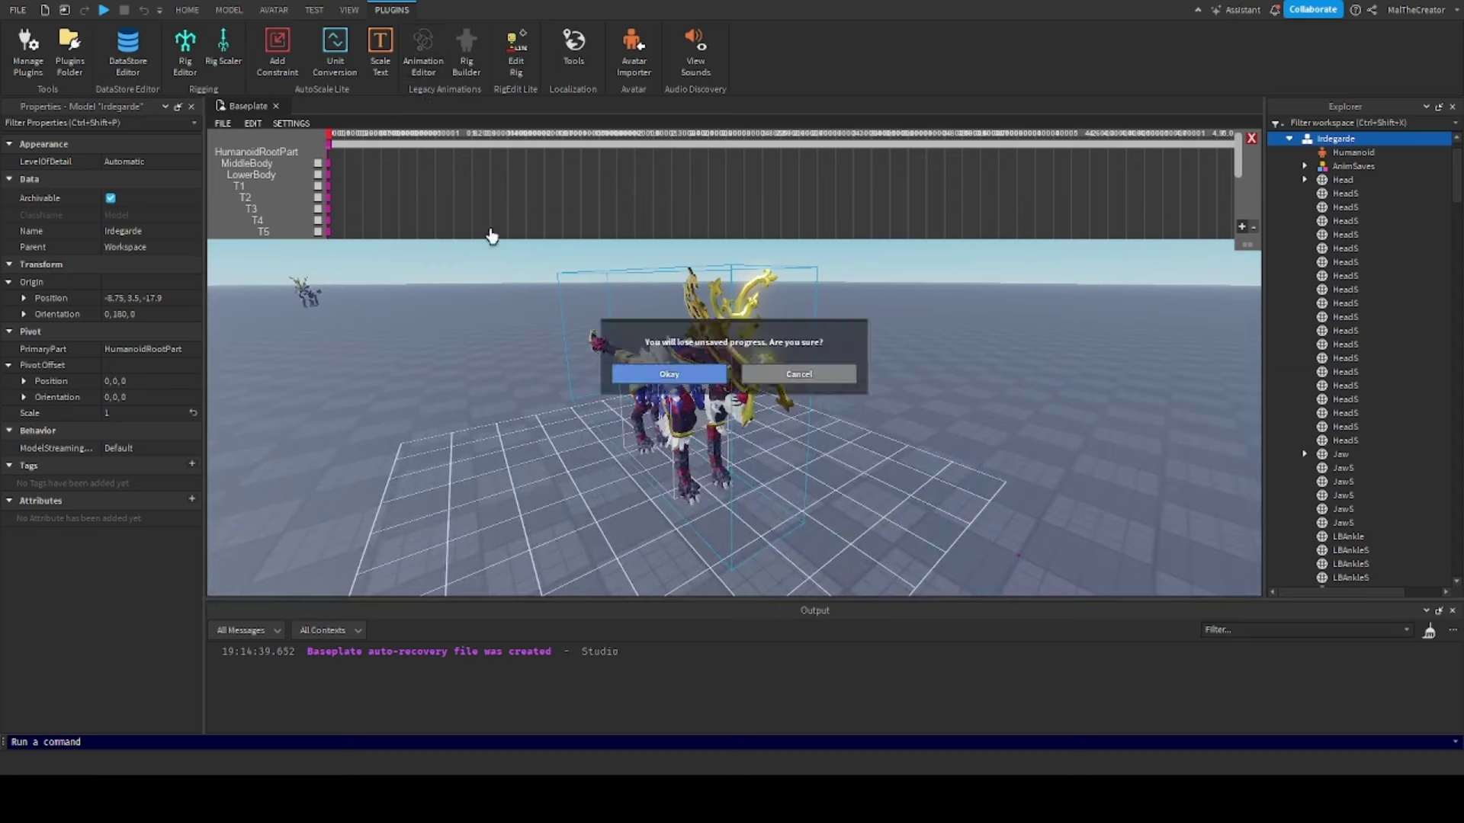
pyautogui.click(655, 374)
pyautogui.moveTo(922, 421); pyautogui.dragTo(860, 631, button='right')
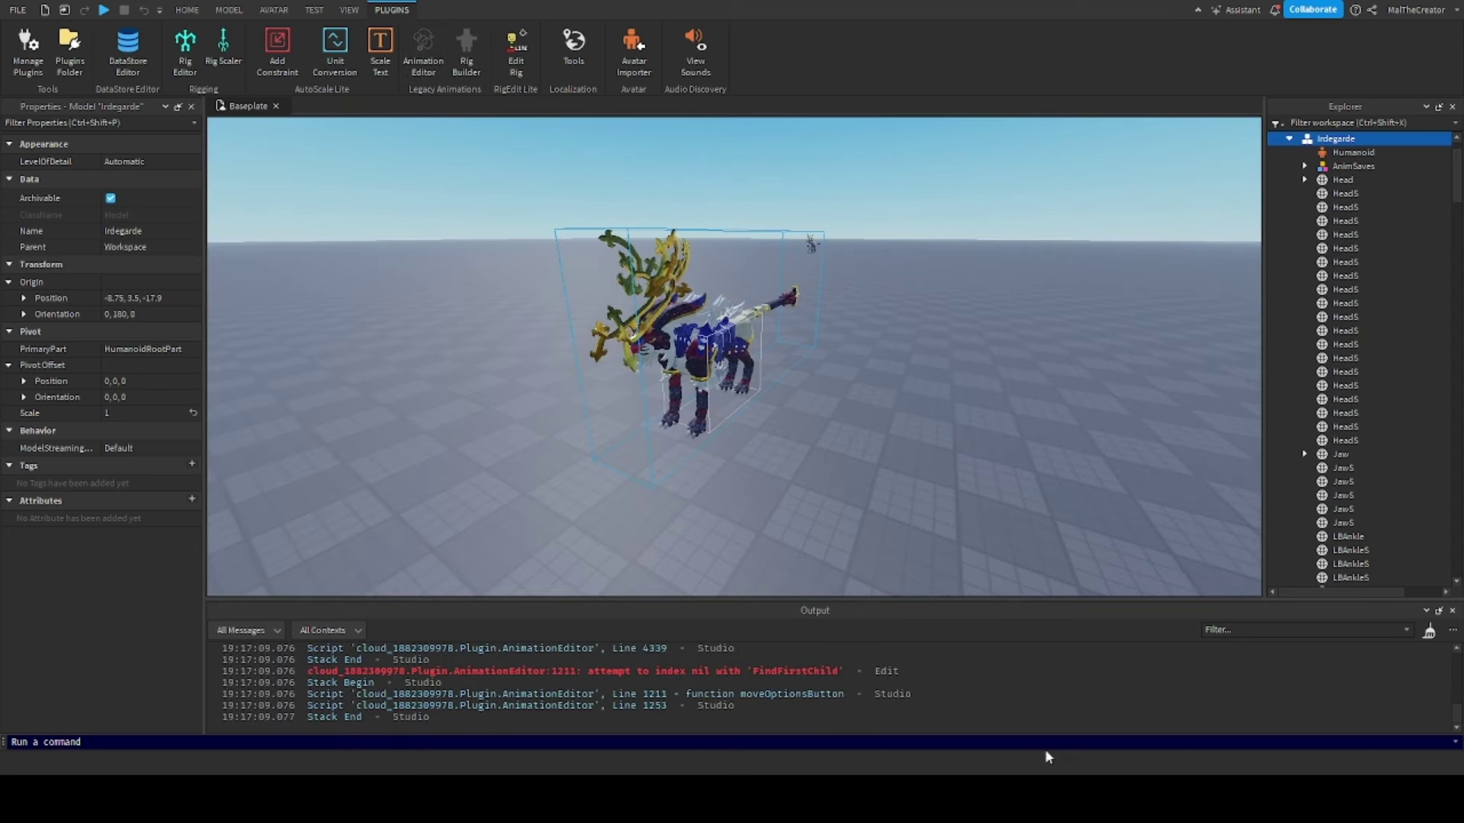
# Start RigEdit Lite on the Irdegarde model and weld the five REar1S parts to REar1
pyautogui.scroll(3, 956, 437)
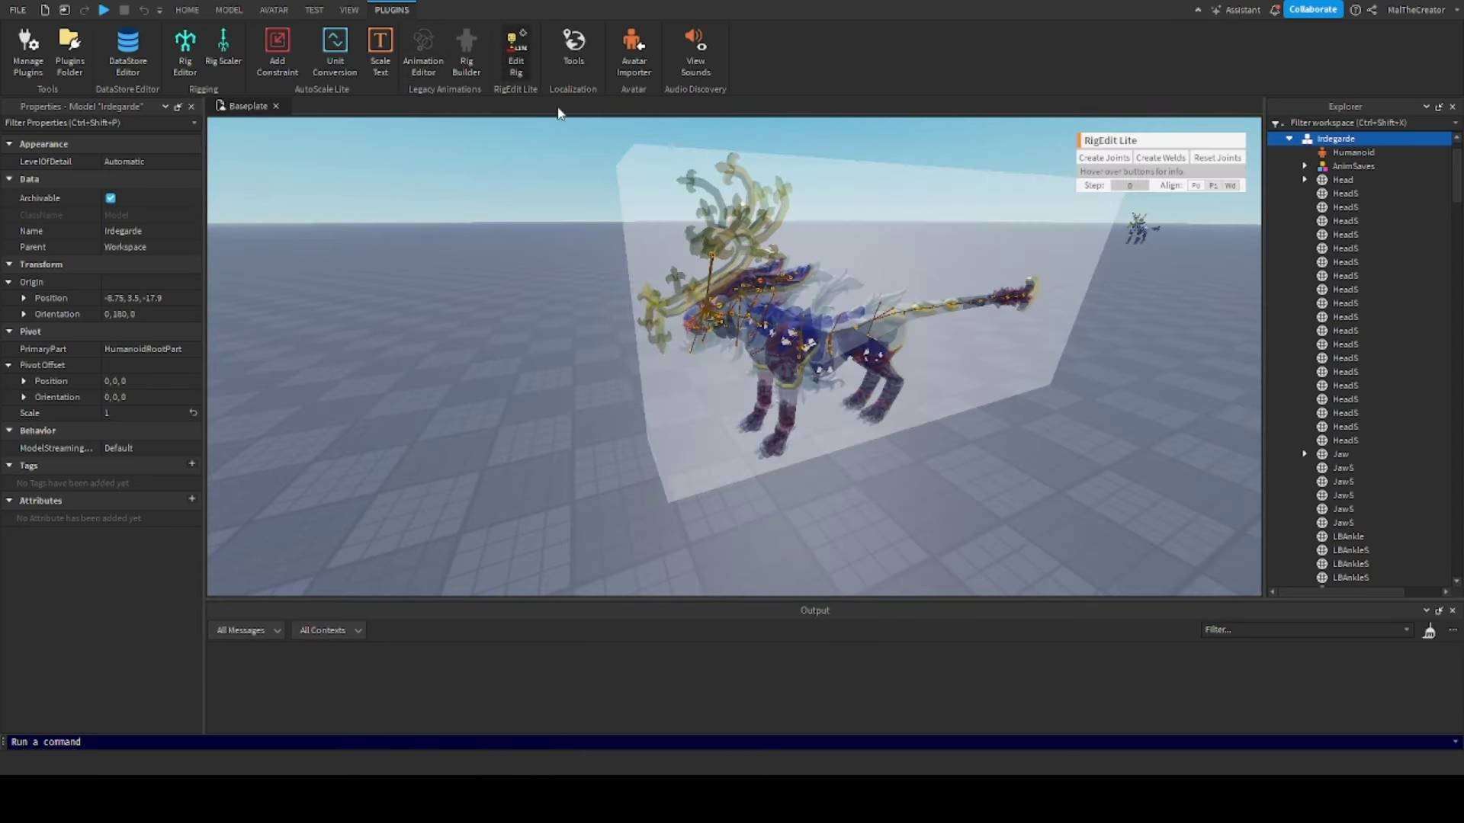
pyautogui.scroll(-20, 1340, 296)
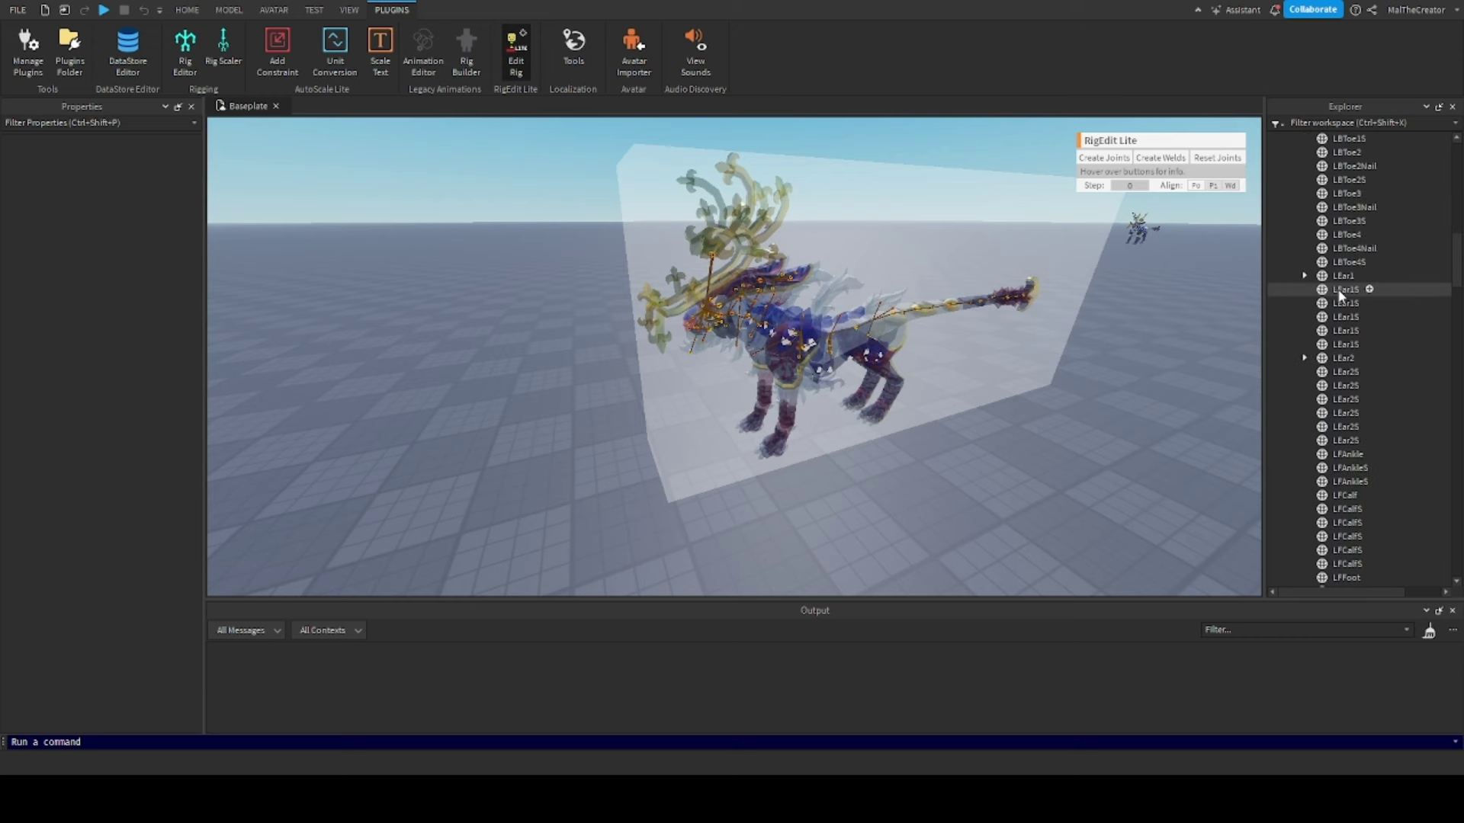
pyautogui.scroll(-7, 1340, 296)
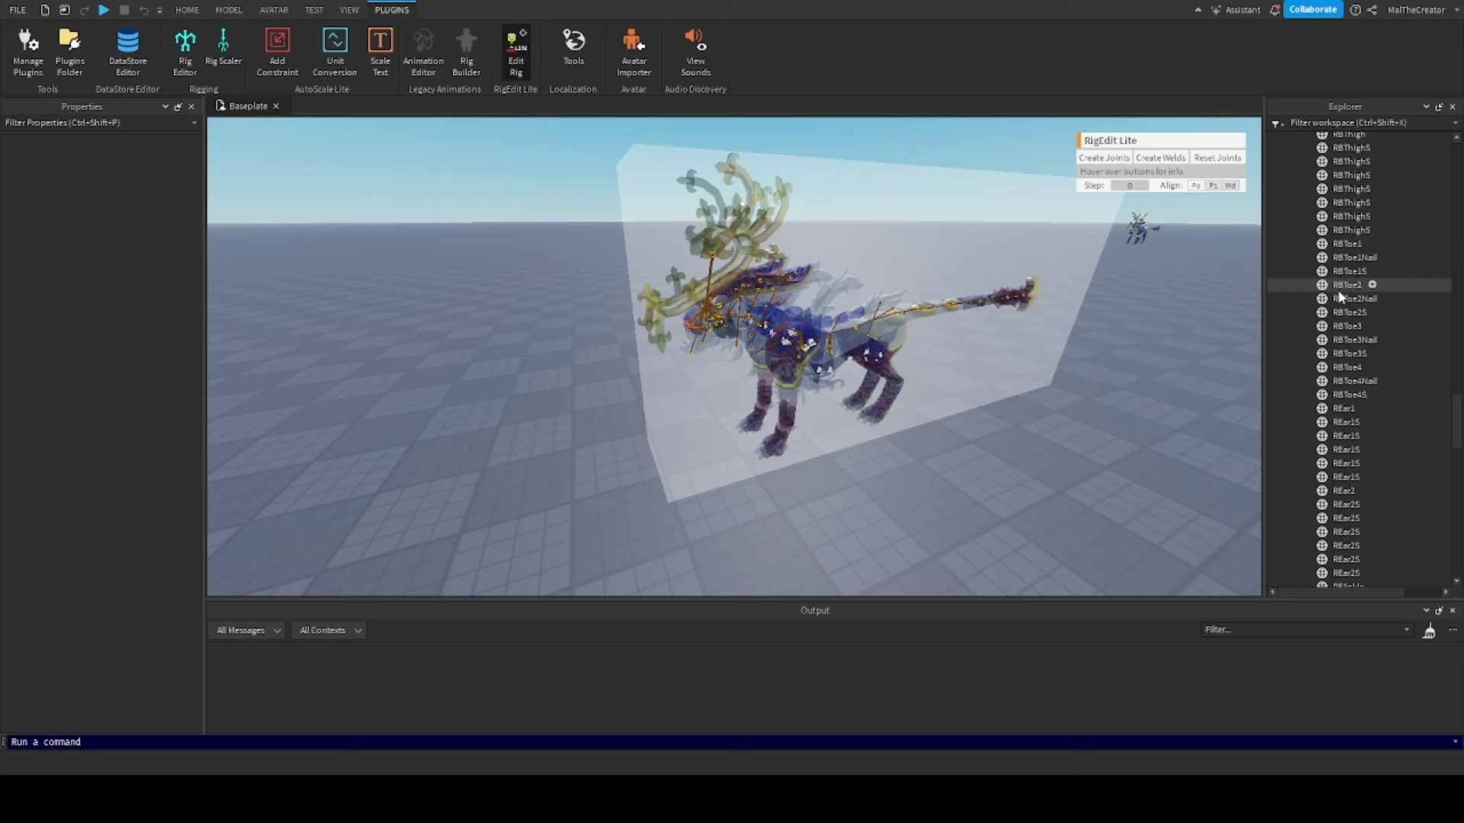
pyautogui.click(1343, 409)
pyautogui.keyDown('shift'); pyautogui.click(1341, 477); pyautogui.keyUp('shift')
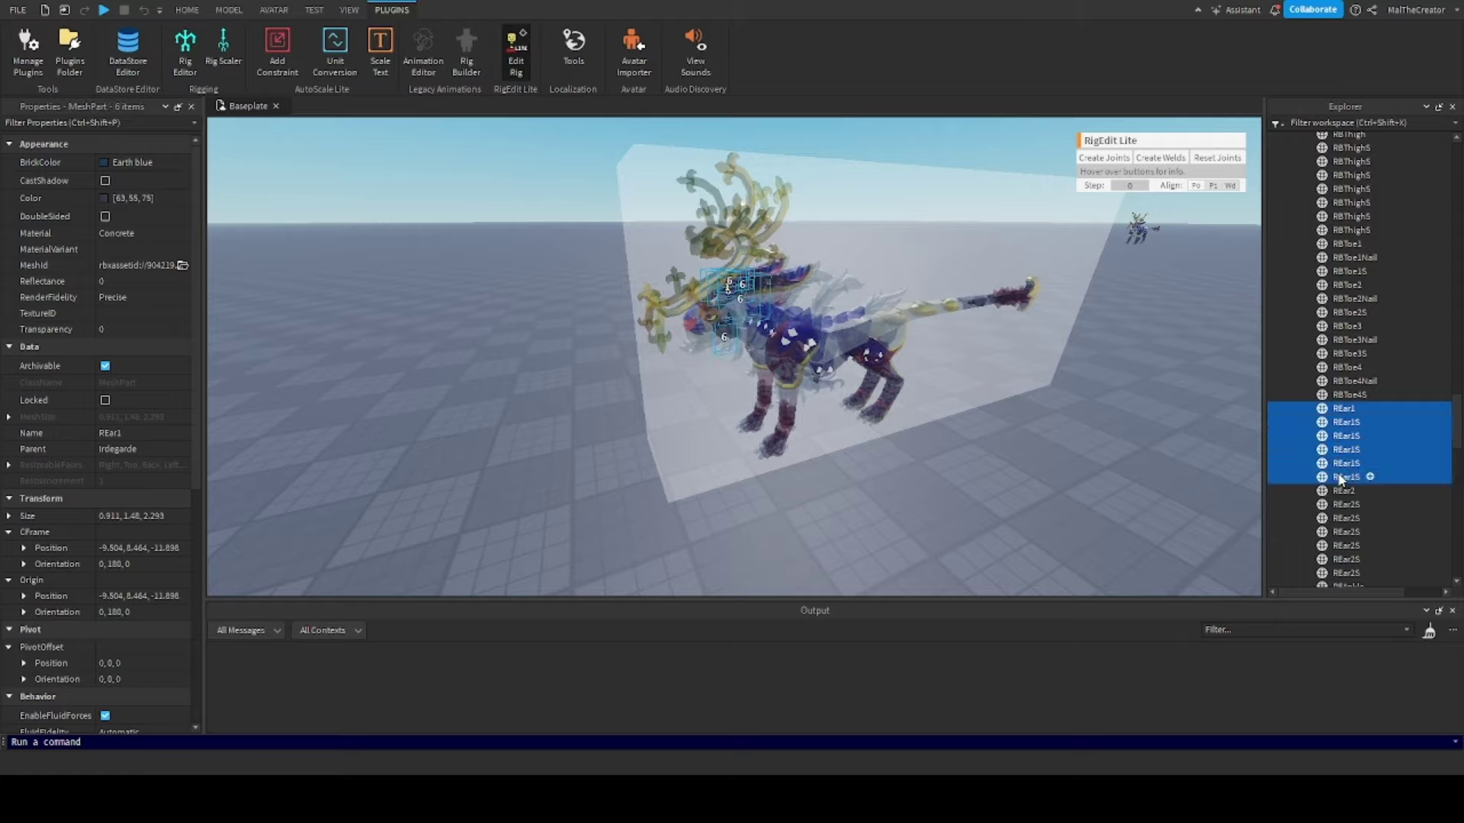
pyautogui.click(1159, 157)
pyautogui.press('f')
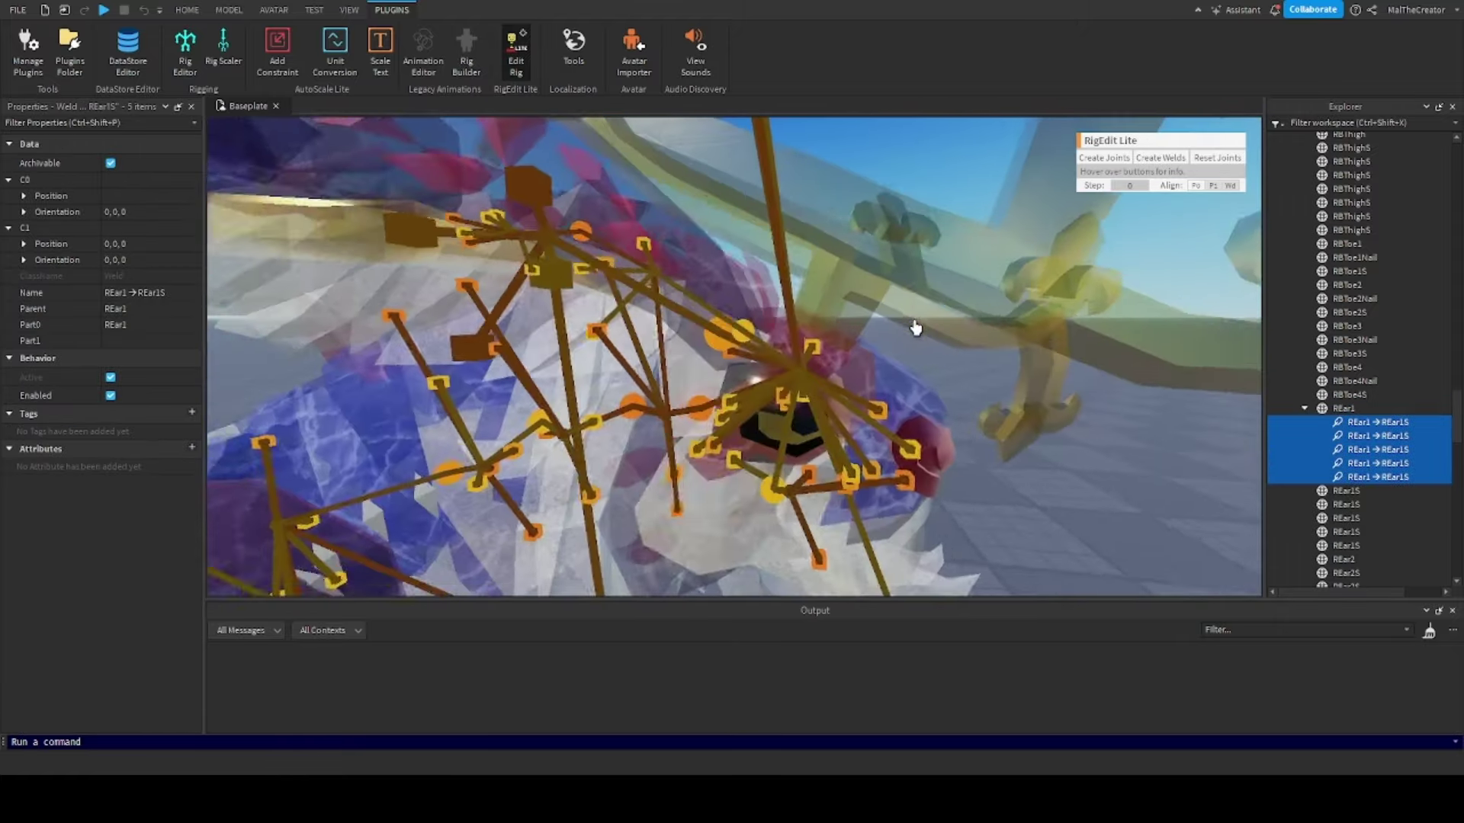
pyautogui.scroll(-3, 915, 327)
pyautogui.moveTo(915, 327); pyautogui.dragTo(921, 327, button='right')
pyautogui.scroll(3, 915, 327)
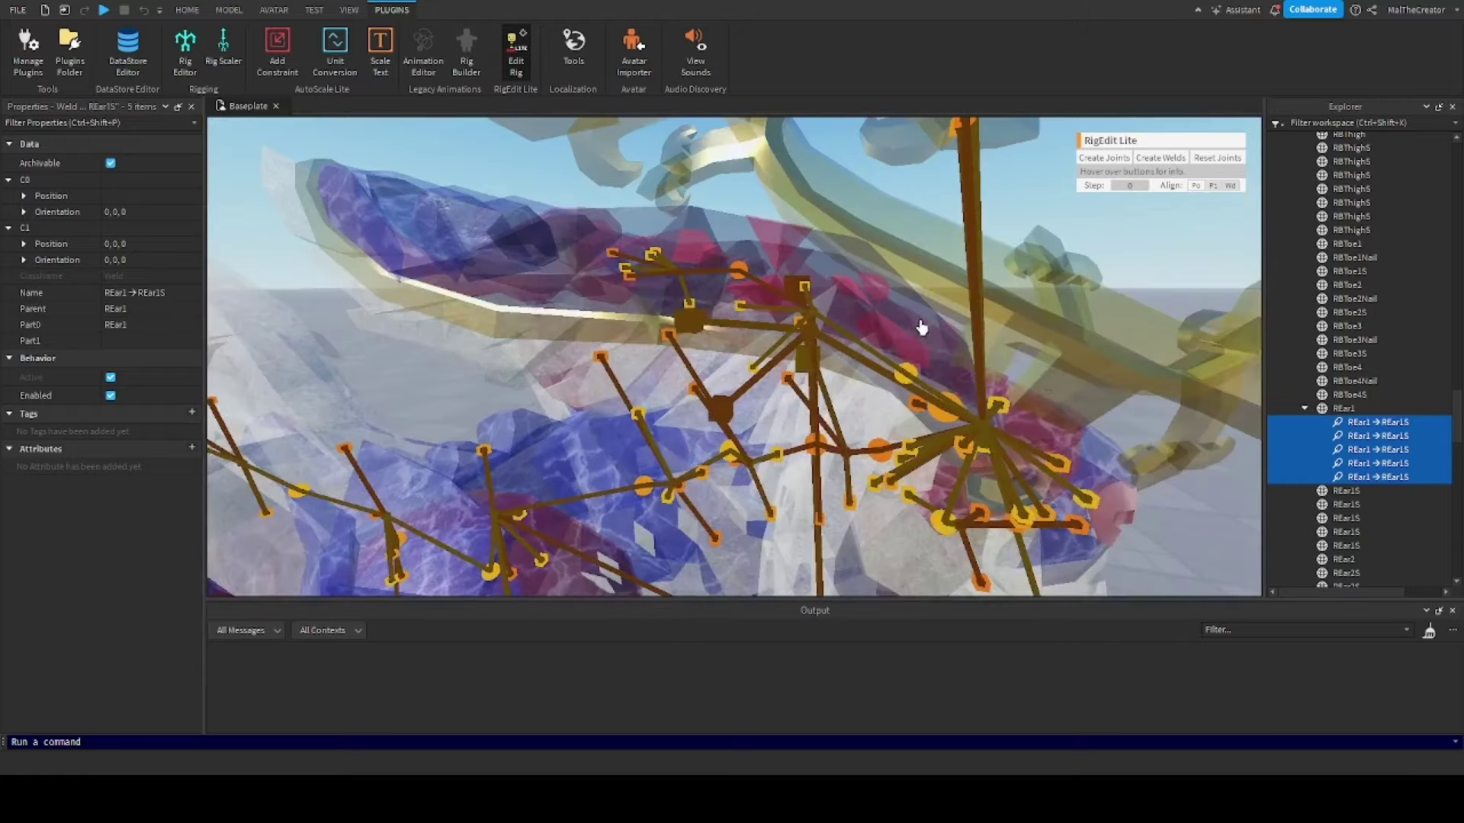
pyautogui.click(1304, 407)
# Create a joint from REar1 to REar2 and shift it lengthwise to a C0 position of about 0.14, 0.42, 0.91
pyautogui.click(1343, 409)
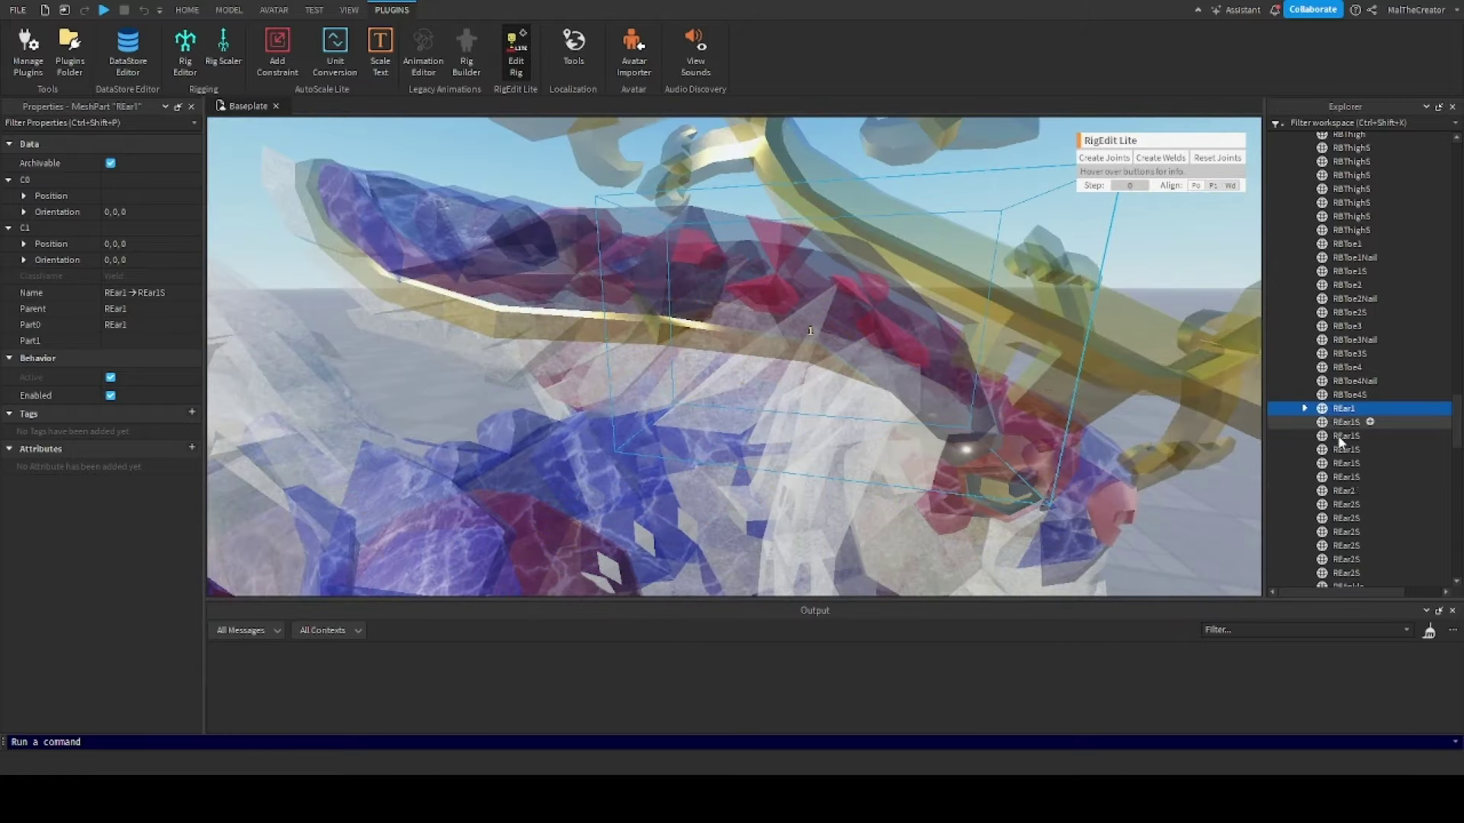
pyautogui.keyDown('ctrl'); pyautogui.click(1341, 491); pyautogui.keyUp('ctrl')
pyautogui.click(1094, 158)
pyautogui.moveTo(904, 369); pyautogui.dragTo(904, 369, button='right')
pyautogui.moveTo(889, 281); pyautogui.dragTo(1039, 287)
pyautogui.moveTo(924, 418); pyautogui.dragTo(928, 416, button='right')
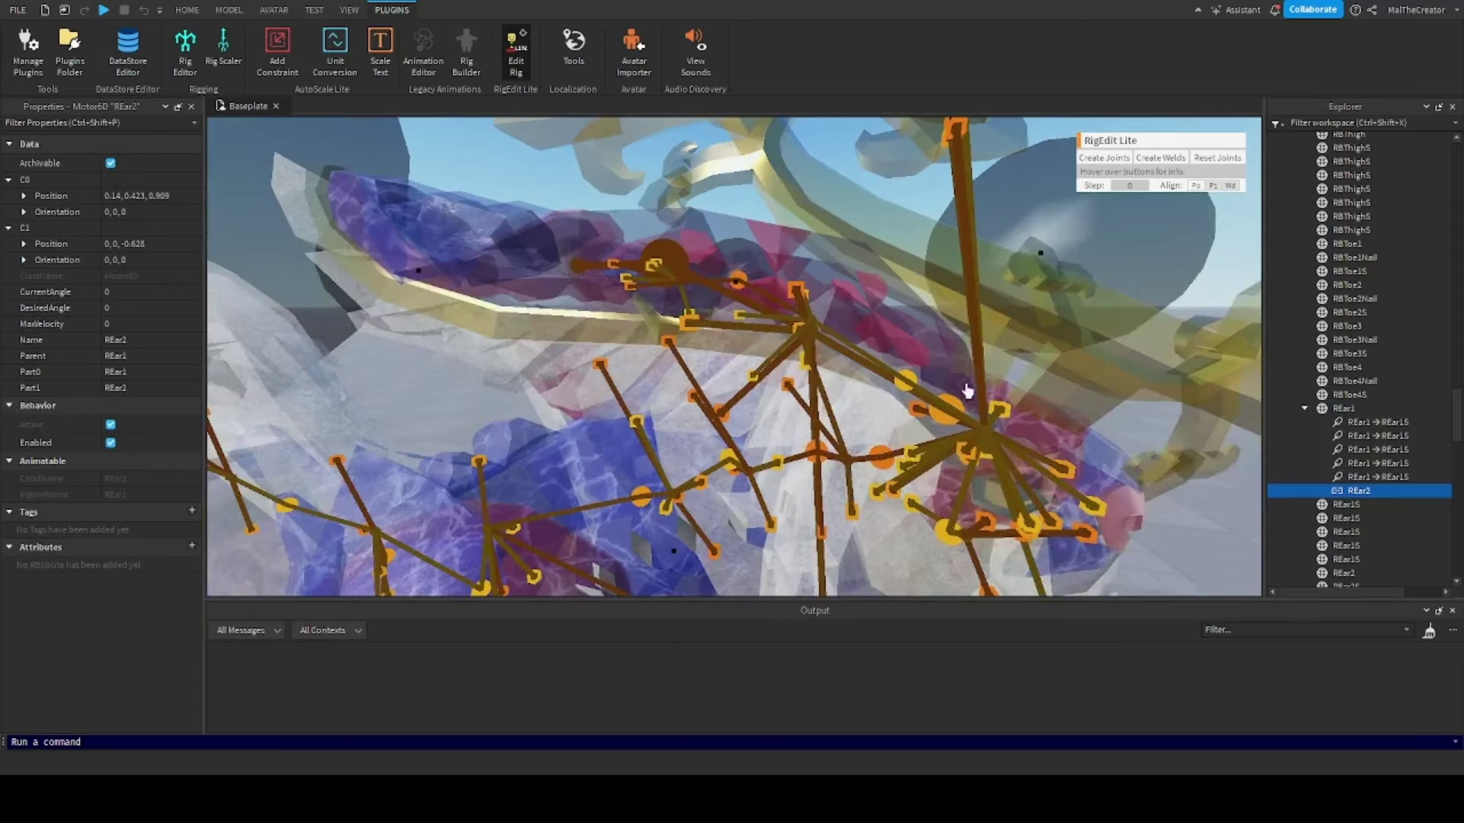
# Fine-tune the REar2 joint sideways and vertically to a C0 position of about 0.07, 0.39, 0.89
pyautogui.moveTo(1045, 281); pyautogui.dragTo(1054, 282)
pyautogui.moveTo(773, 333); pyautogui.dragTo(774, 333, button='right')
pyautogui.moveTo(457, 160); pyautogui.dragTo(477, 172)
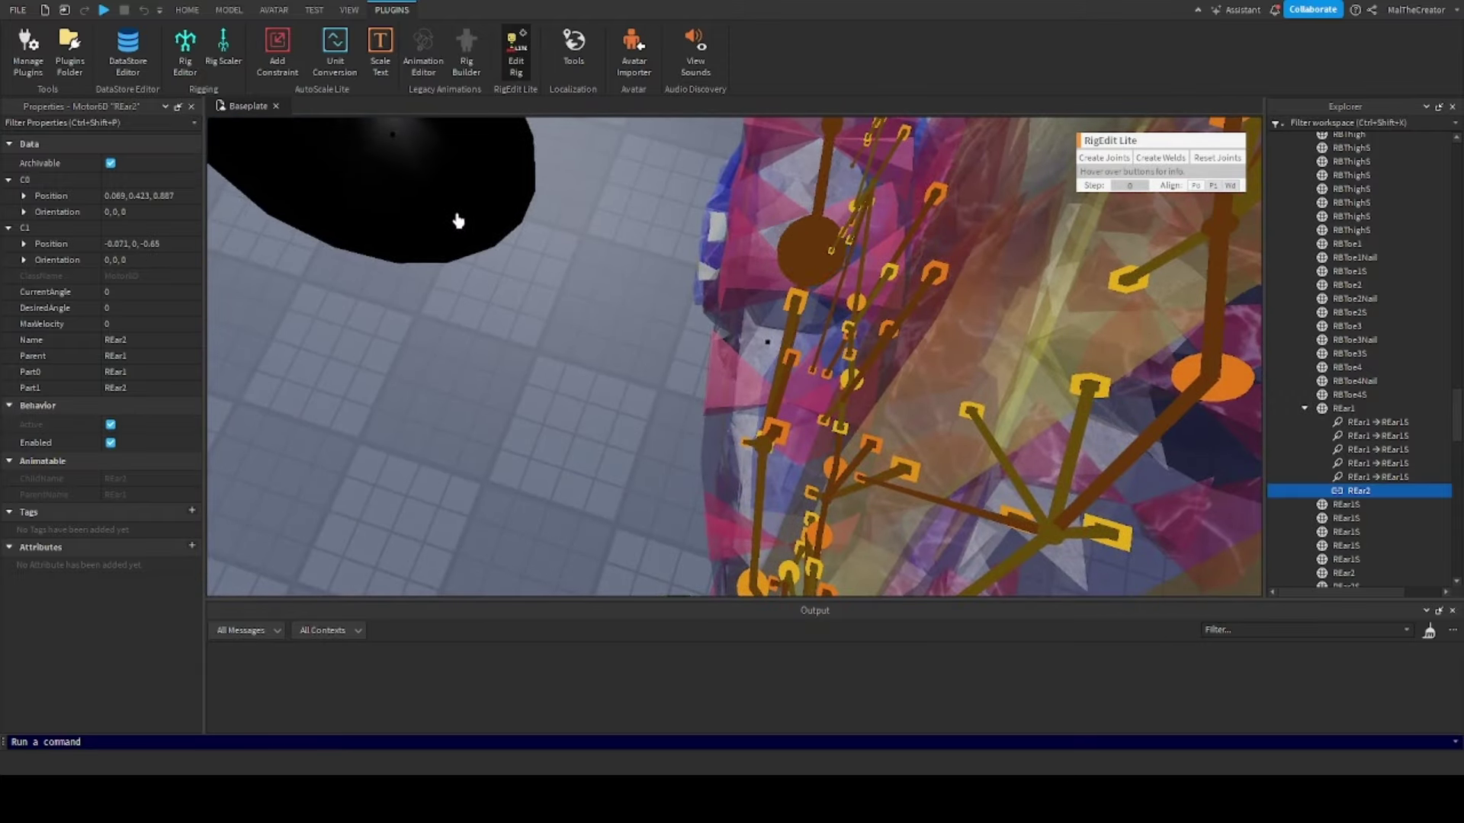
pyautogui.moveTo(605, 359); pyautogui.dragTo(604, 359, button='right')
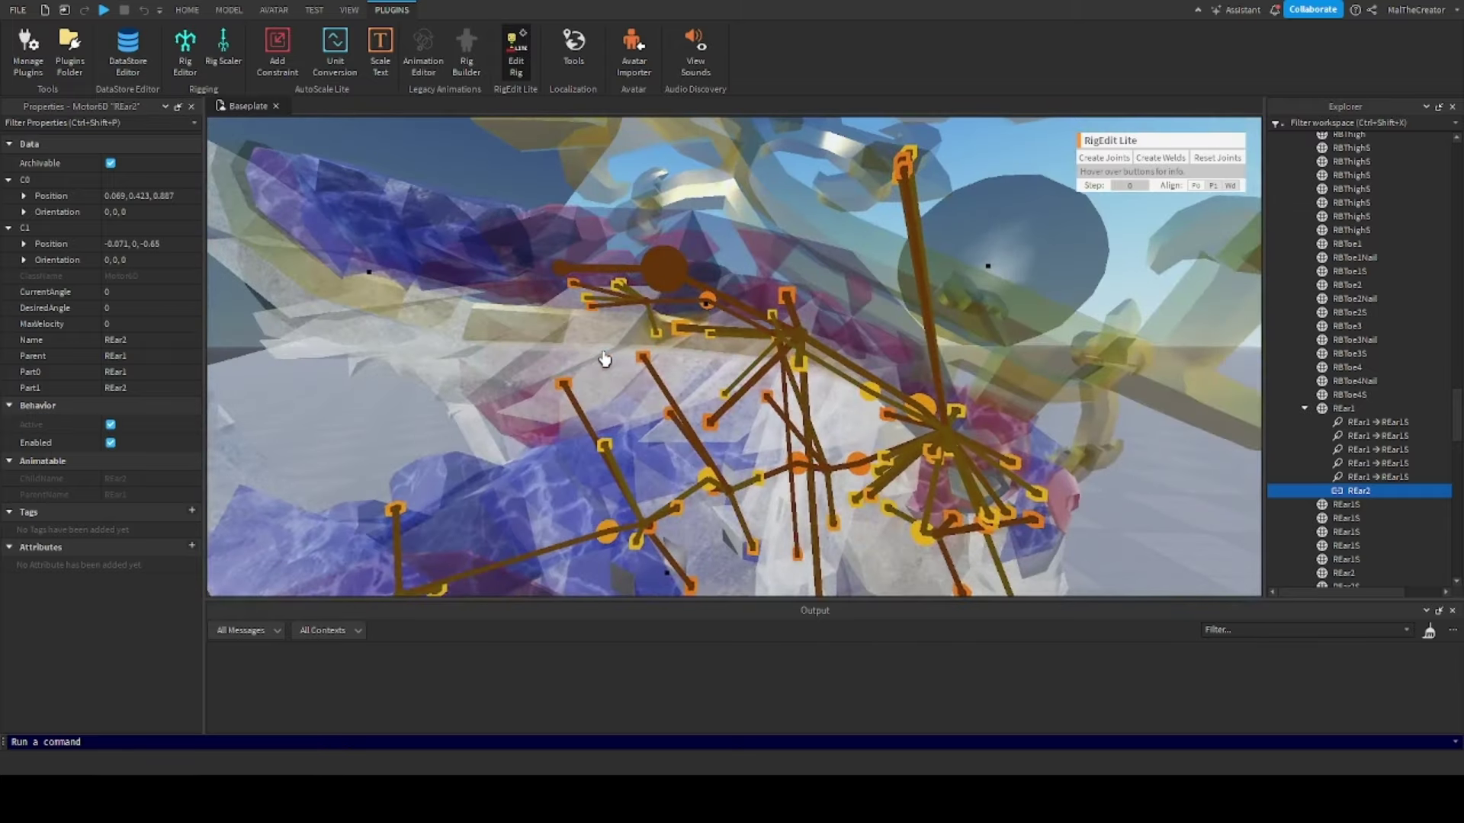
pyautogui.scroll(-3, 604, 359)
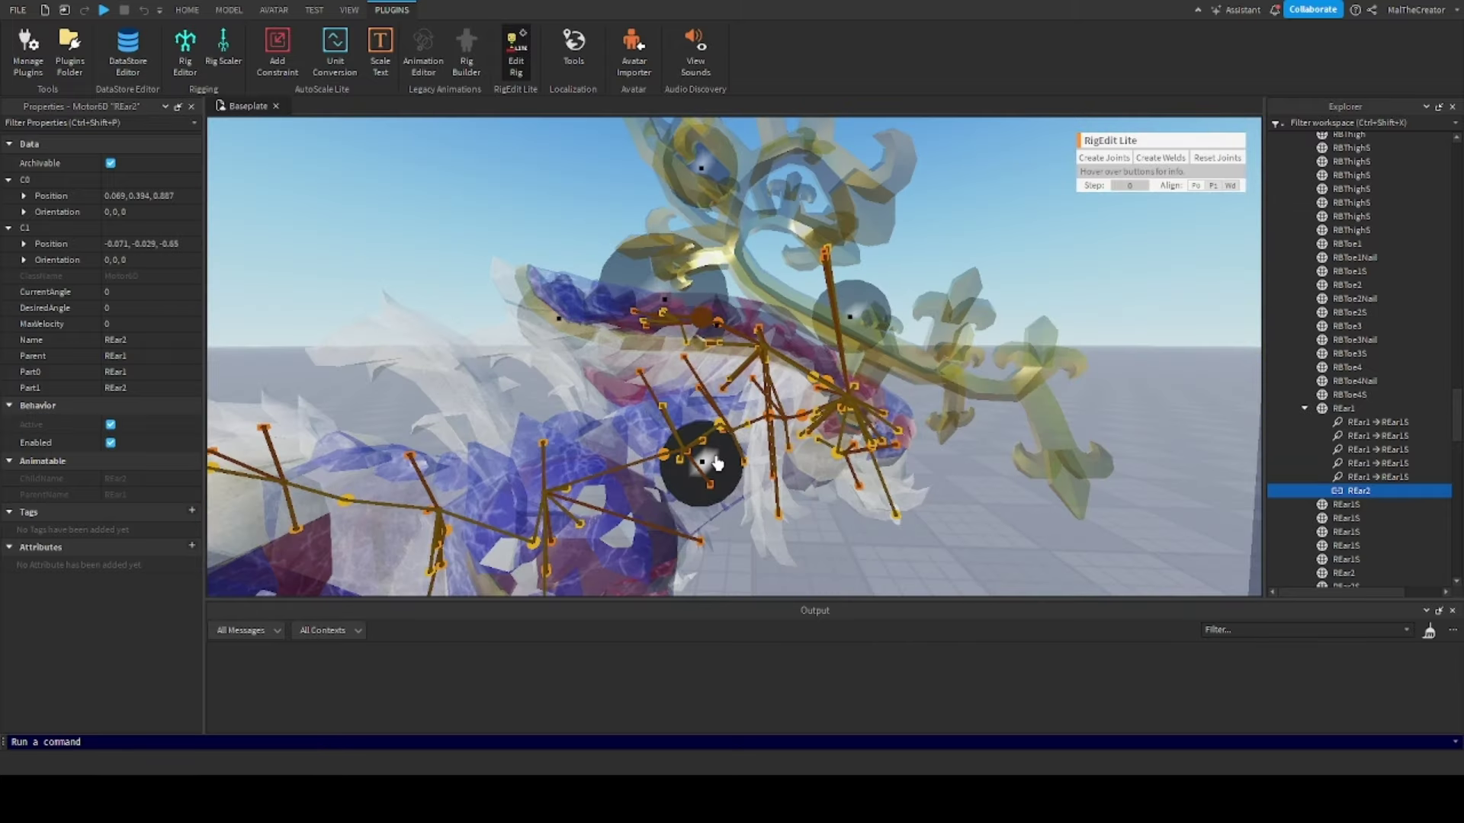
pyautogui.click(1304, 408)
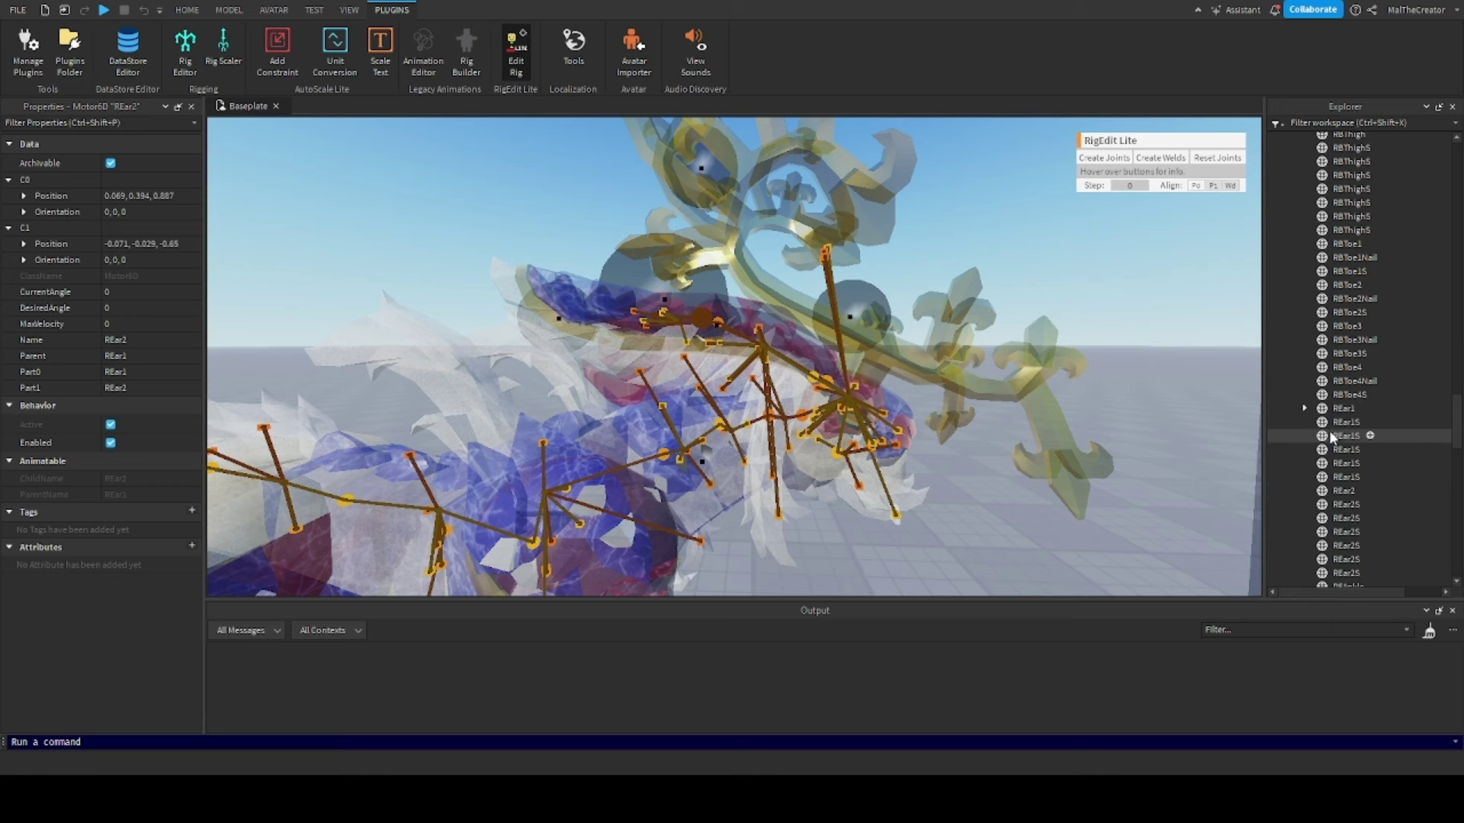
# Weld the six REar2S parts to REar2
pyautogui.click(1343, 491)
pyautogui.scroll(-2, 1338, 510)
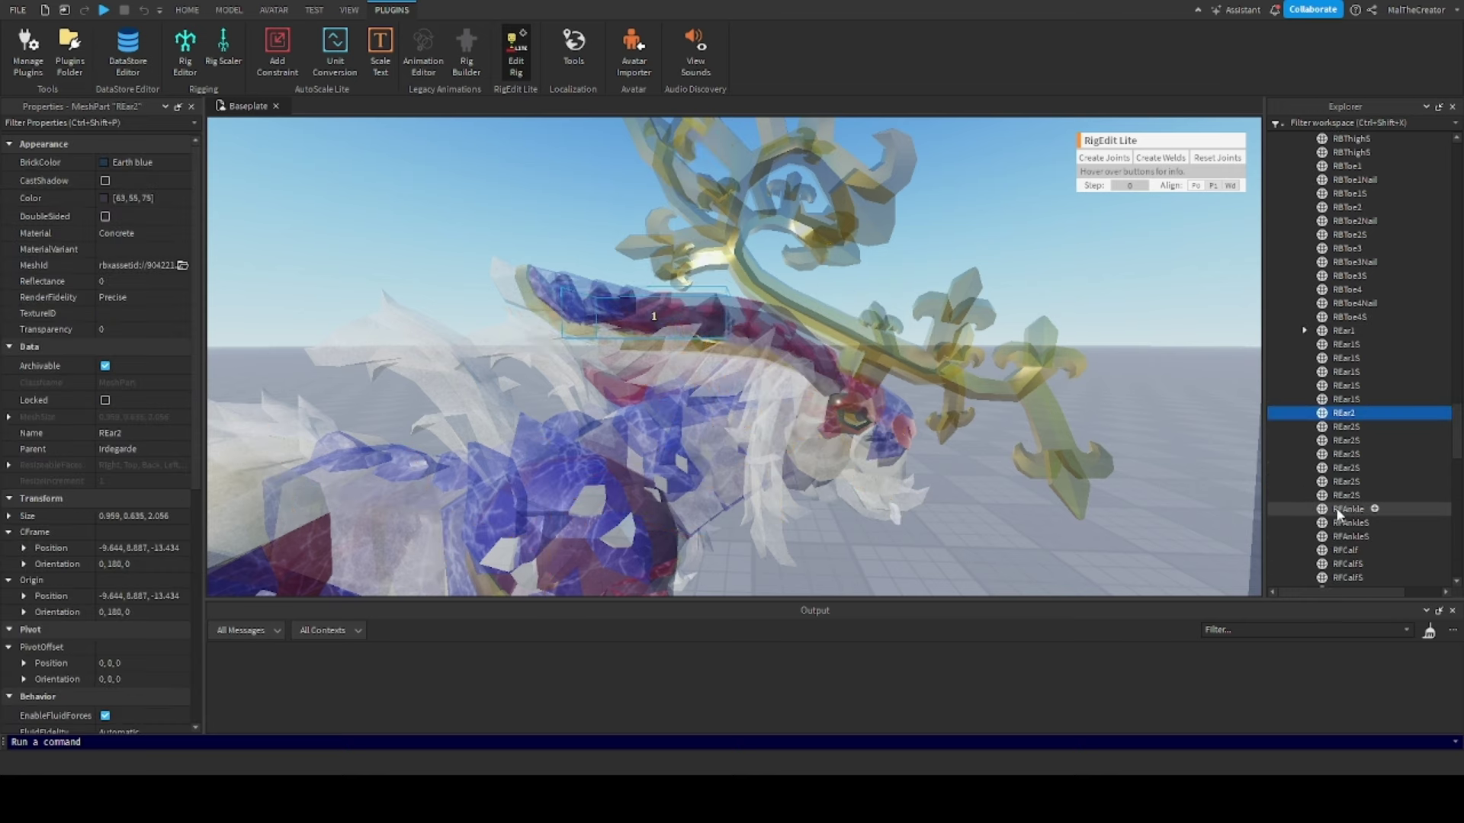
pyautogui.keyDown('shift'); pyautogui.click(1344, 496); pyautogui.keyUp('shift')
pyautogui.click(1160, 158)
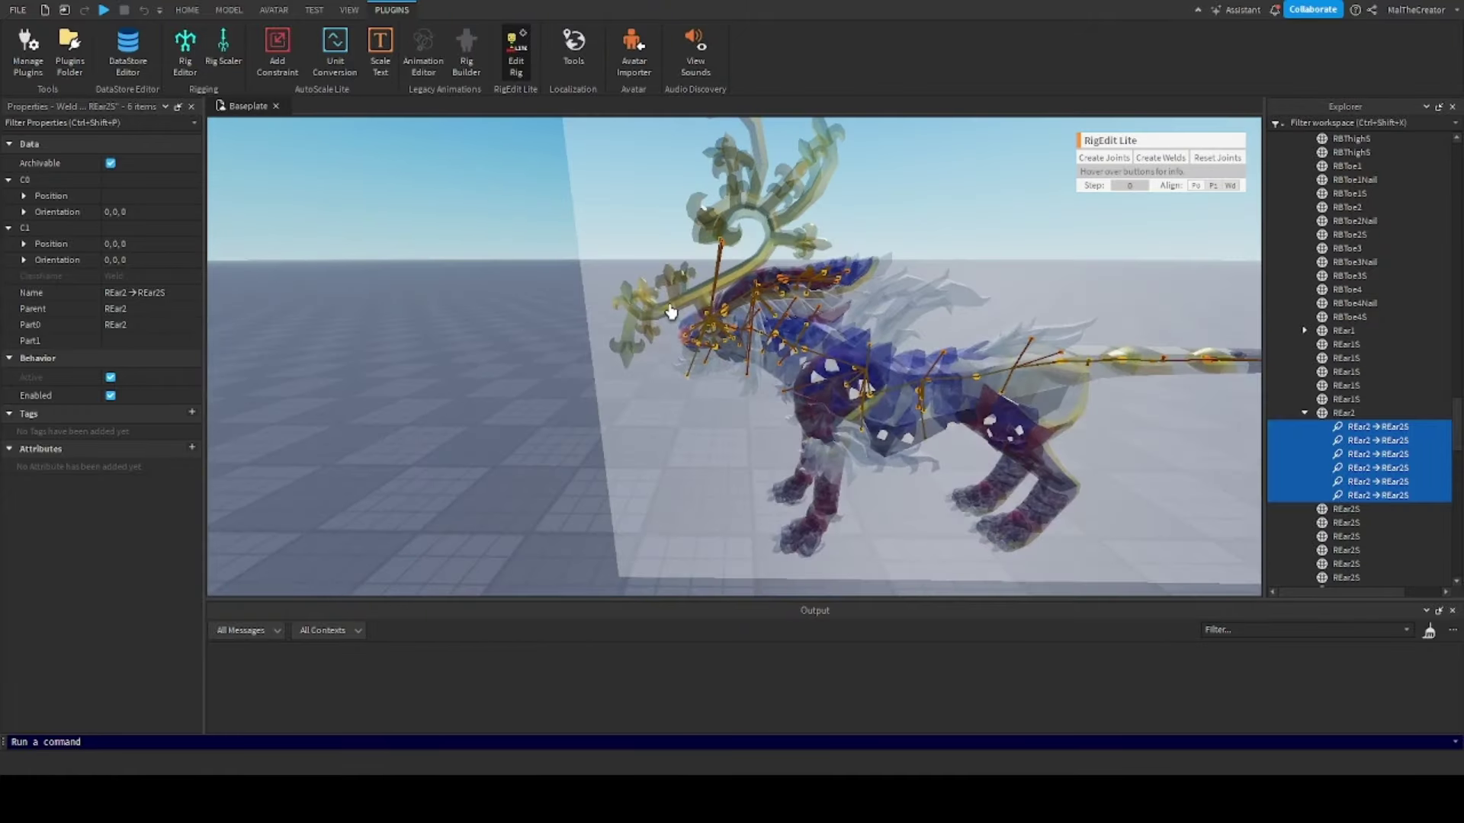
pyautogui.moveTo(670, 312); pyautogui.dragTo(703, 353, button='right')
pyautogui.scroll(2, 703, 359)
pyautogui.click(1304, 414)
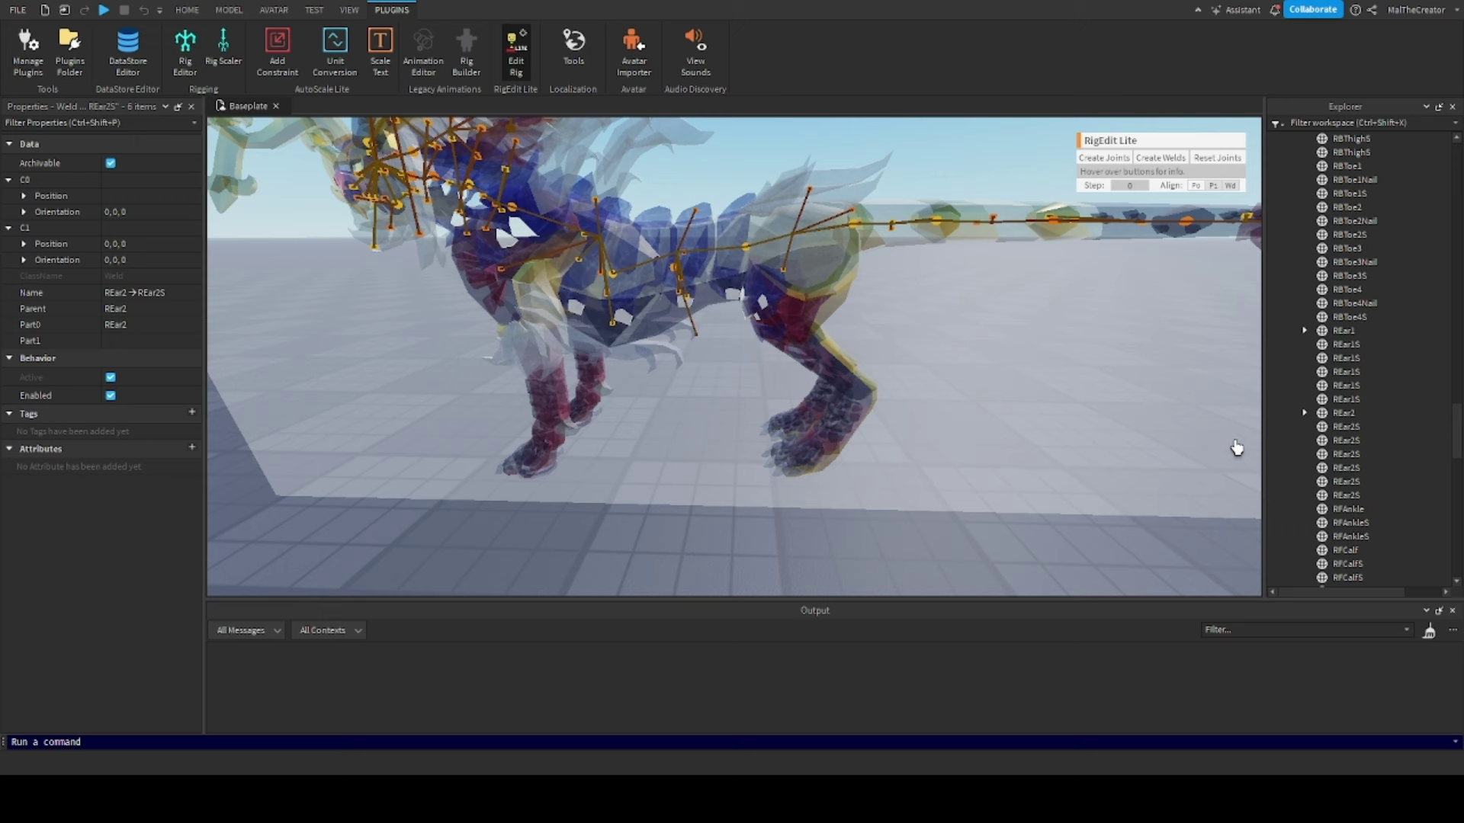
# Create joints from LowerBody to both rear thighs, LBThigh and RBThigh
pyautogui.scroll(-15, 1296, 360)
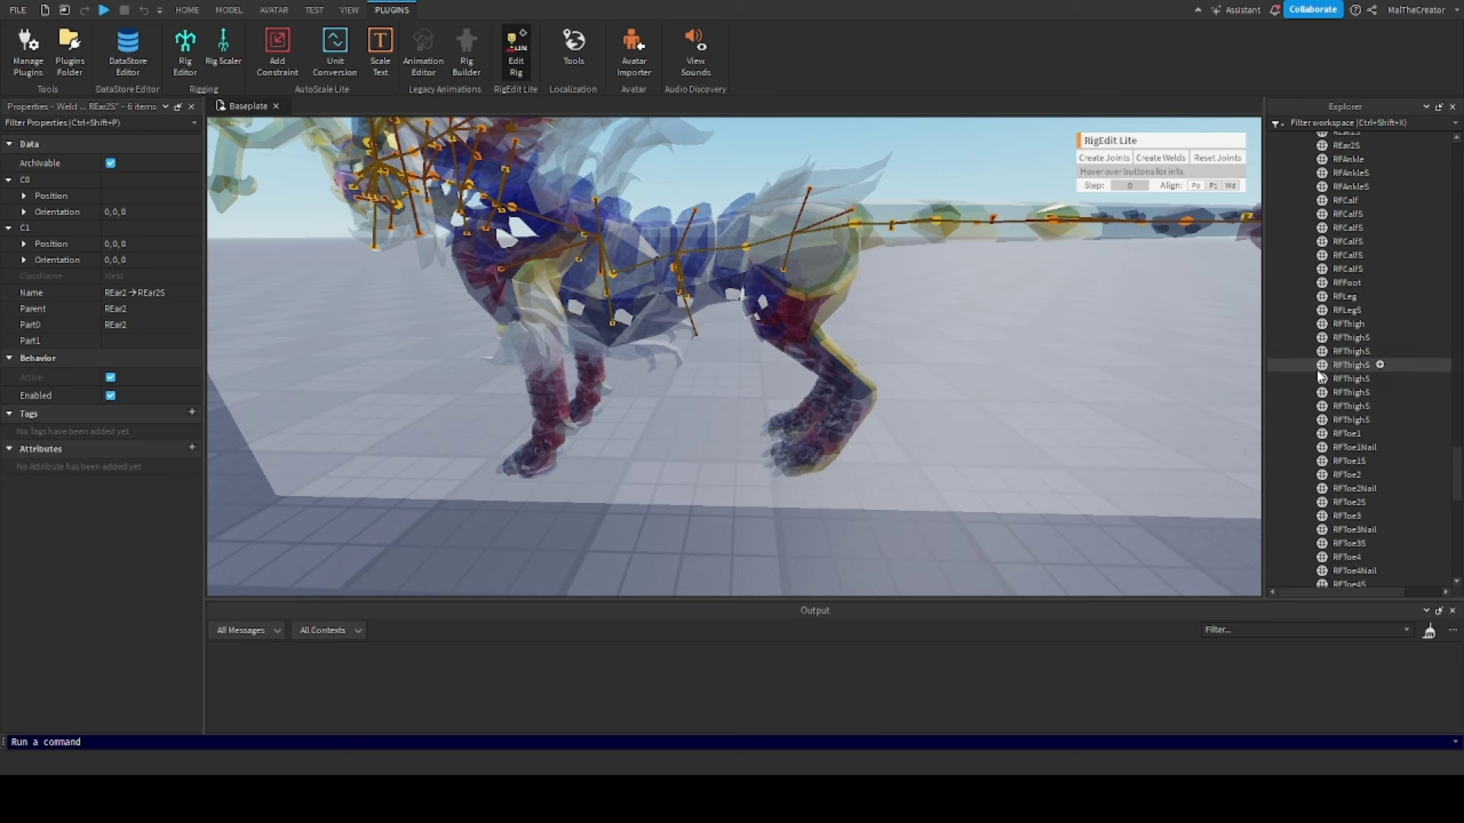
pyautogui.scroll(12, 1307, 281)
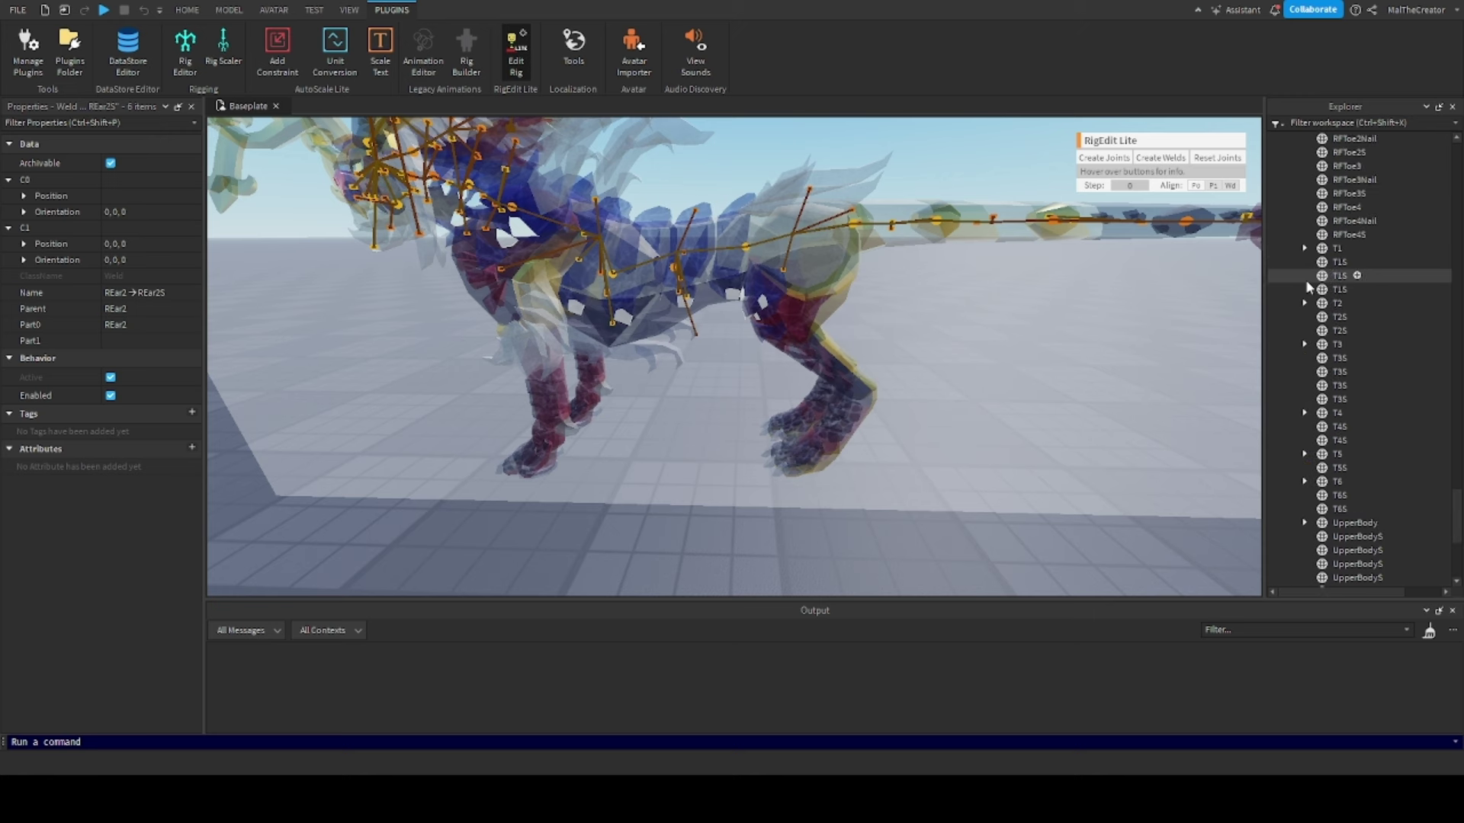
pyautogui.scroll(10, 1306, 281)
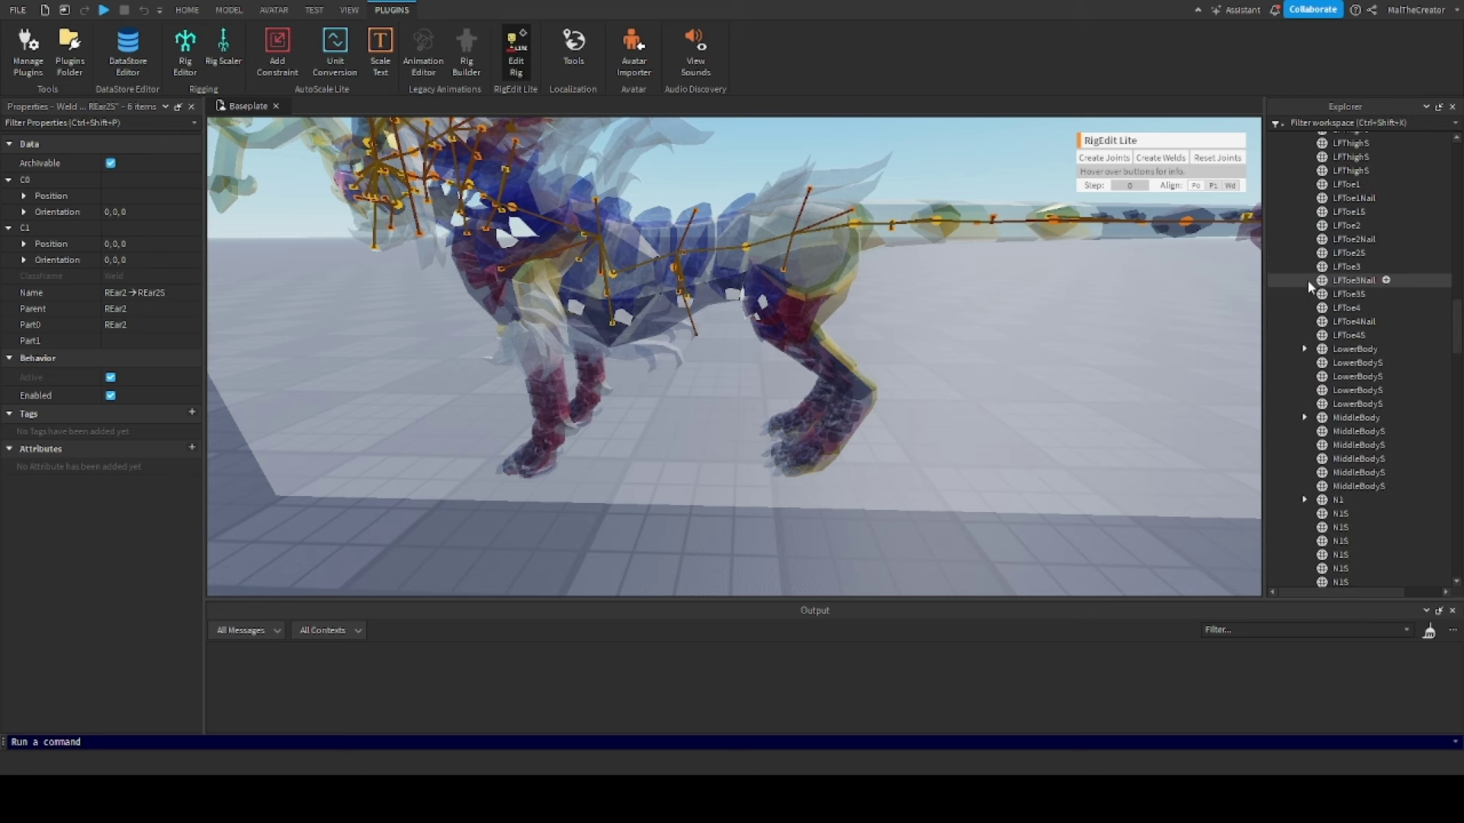
pyautogui.click(1342, 347)
pyautogui.scroll(5, 1345, 350)
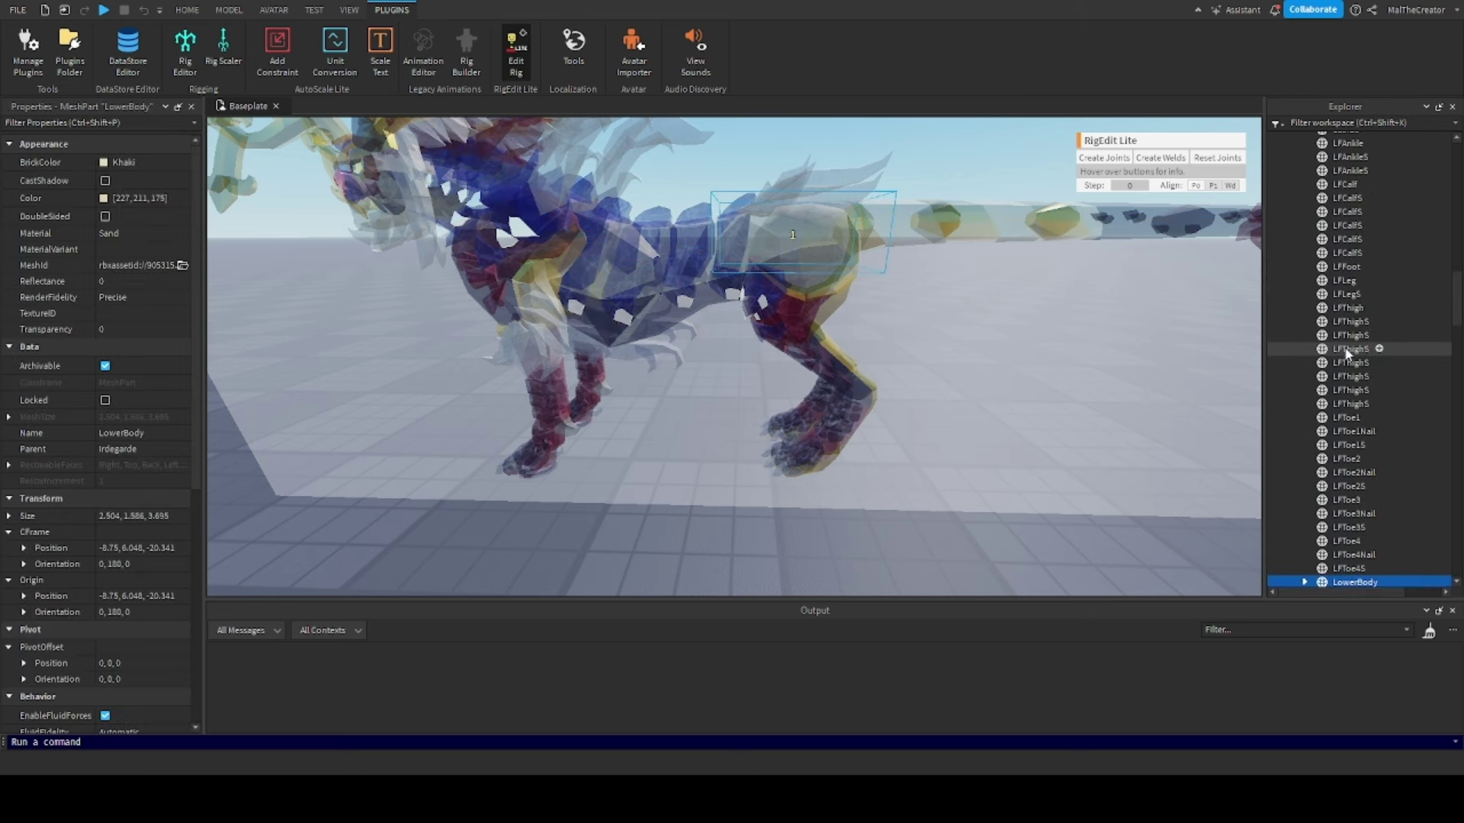
pyautogui.scroll(3, 1344, 349)
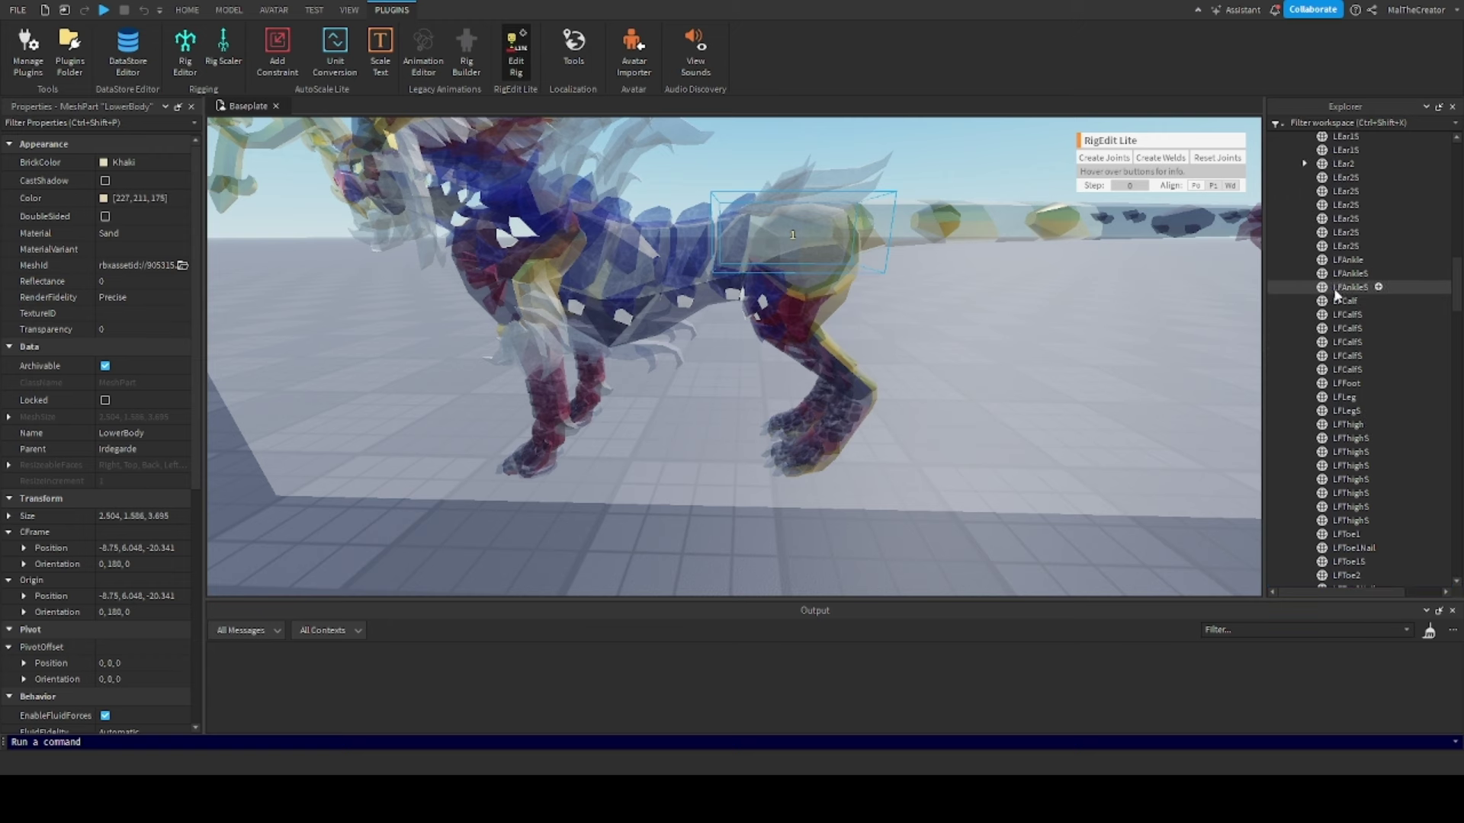
pyautogui.keyDown('ctrl'); pyautogui.click(1341, 424); pyautogui.keyUp('ctrl')
pyautogui.keyDown('ctrl'); pyautogui.click(1342, 424); pyautogui.keyUp('ctrl')
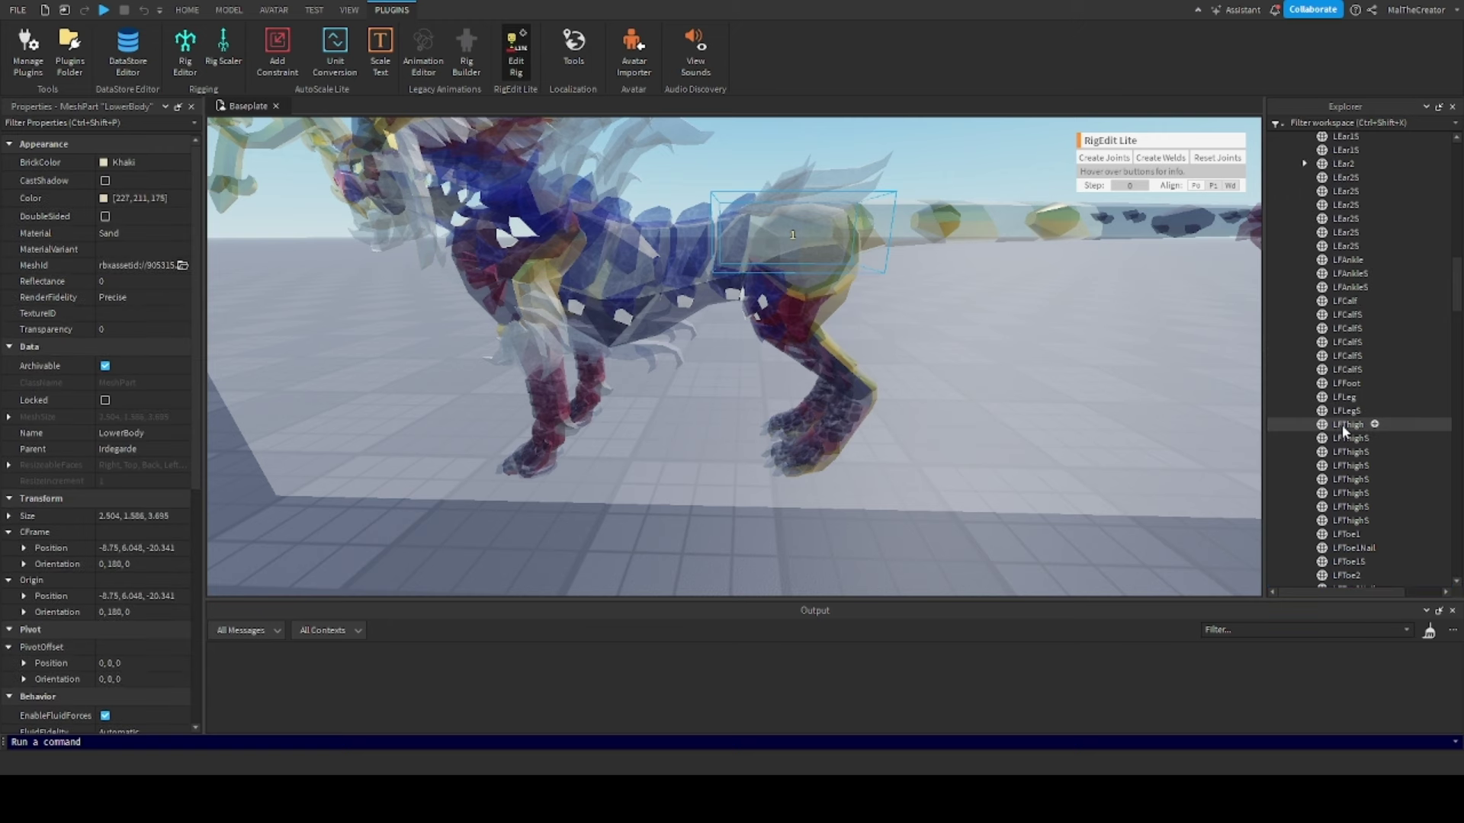
pyautogui.scroll(6, 1335, 388)
pyautogui.scroll(6, 1334, 358)
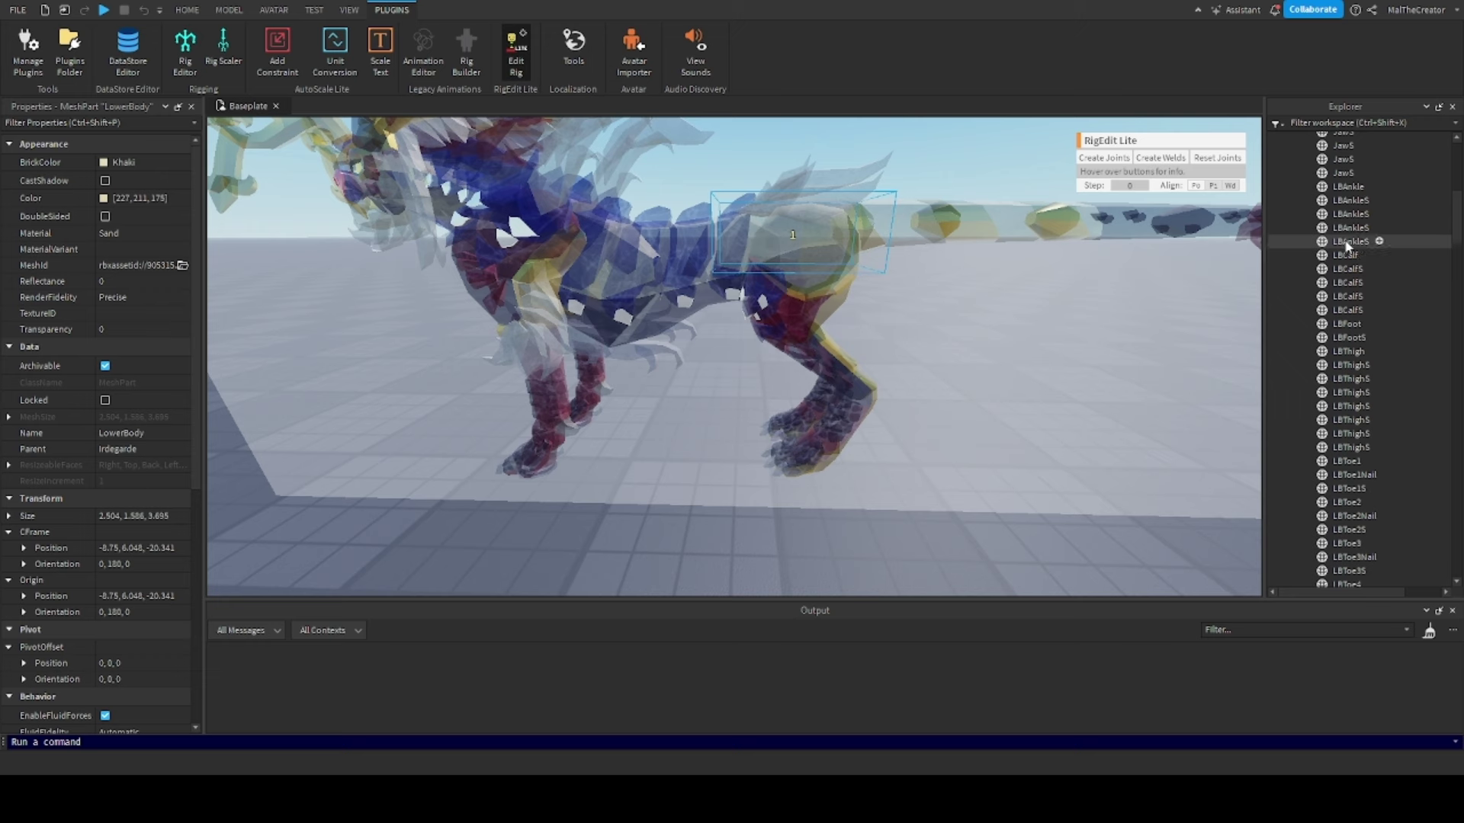
pyautogui.keyDown('ctrl'); pyautogui.click(1342, 351); pyautogui.keyUp('ctrl')
pyautogui.scroll(-15, 1341, 339)
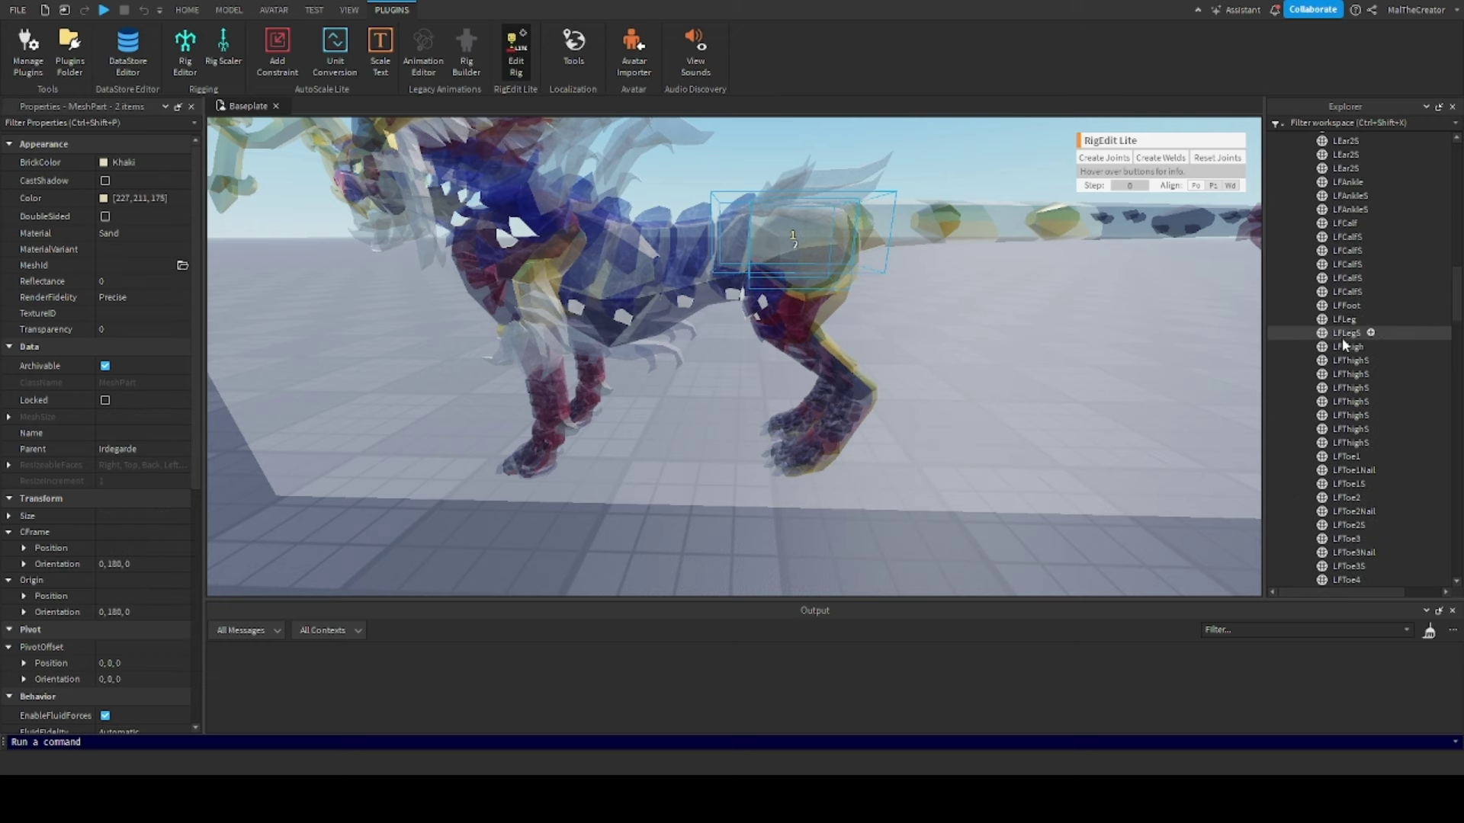
pyautogui.scroll(-4, 1342, 339)
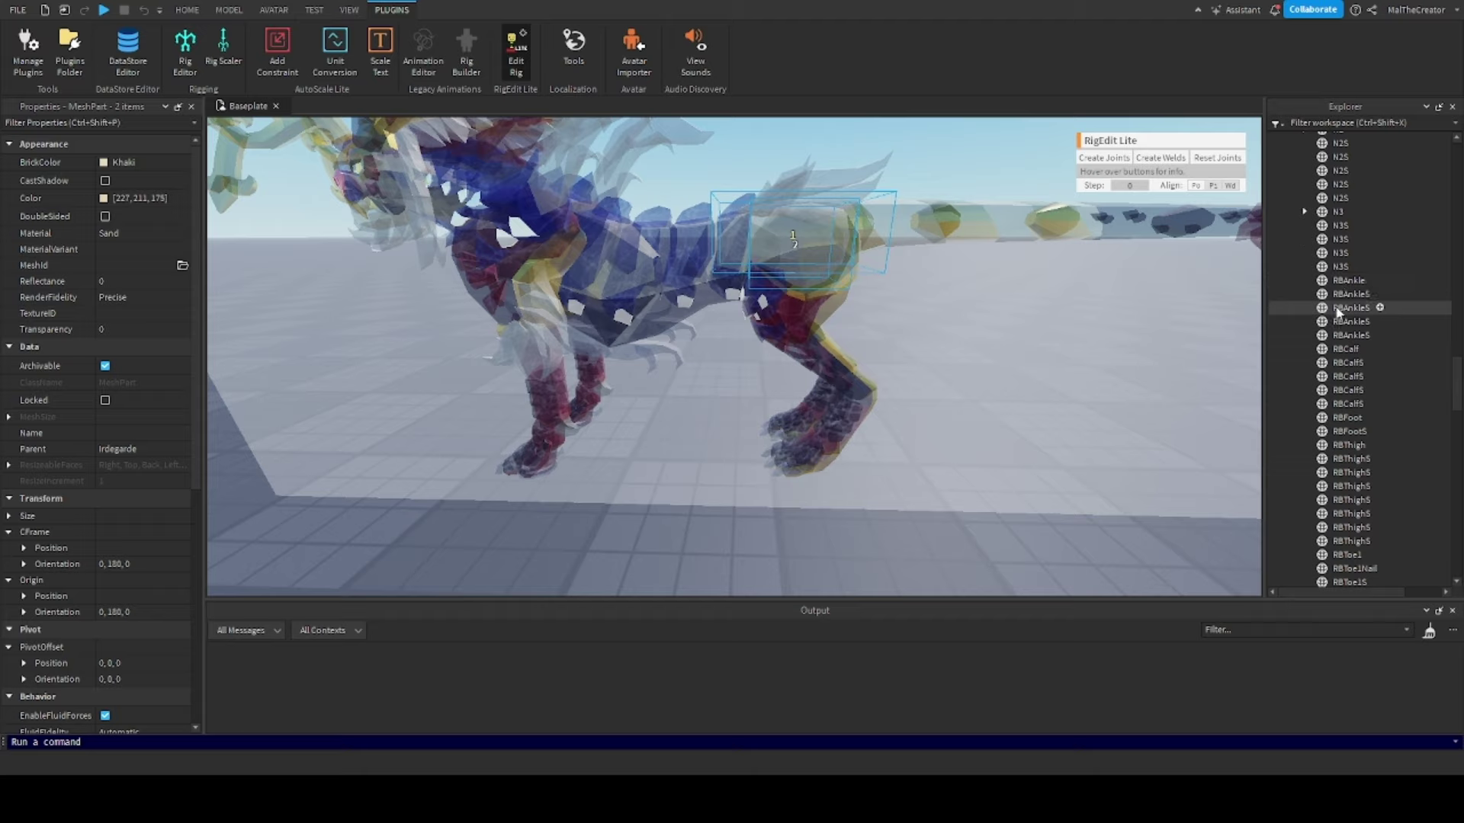
pyautogui.keyDown('ctrl'); pyautogui.click(1348, 444); pyautogui.keyUp('ctrl')
pyautogui.scroll(5, 994, 334)
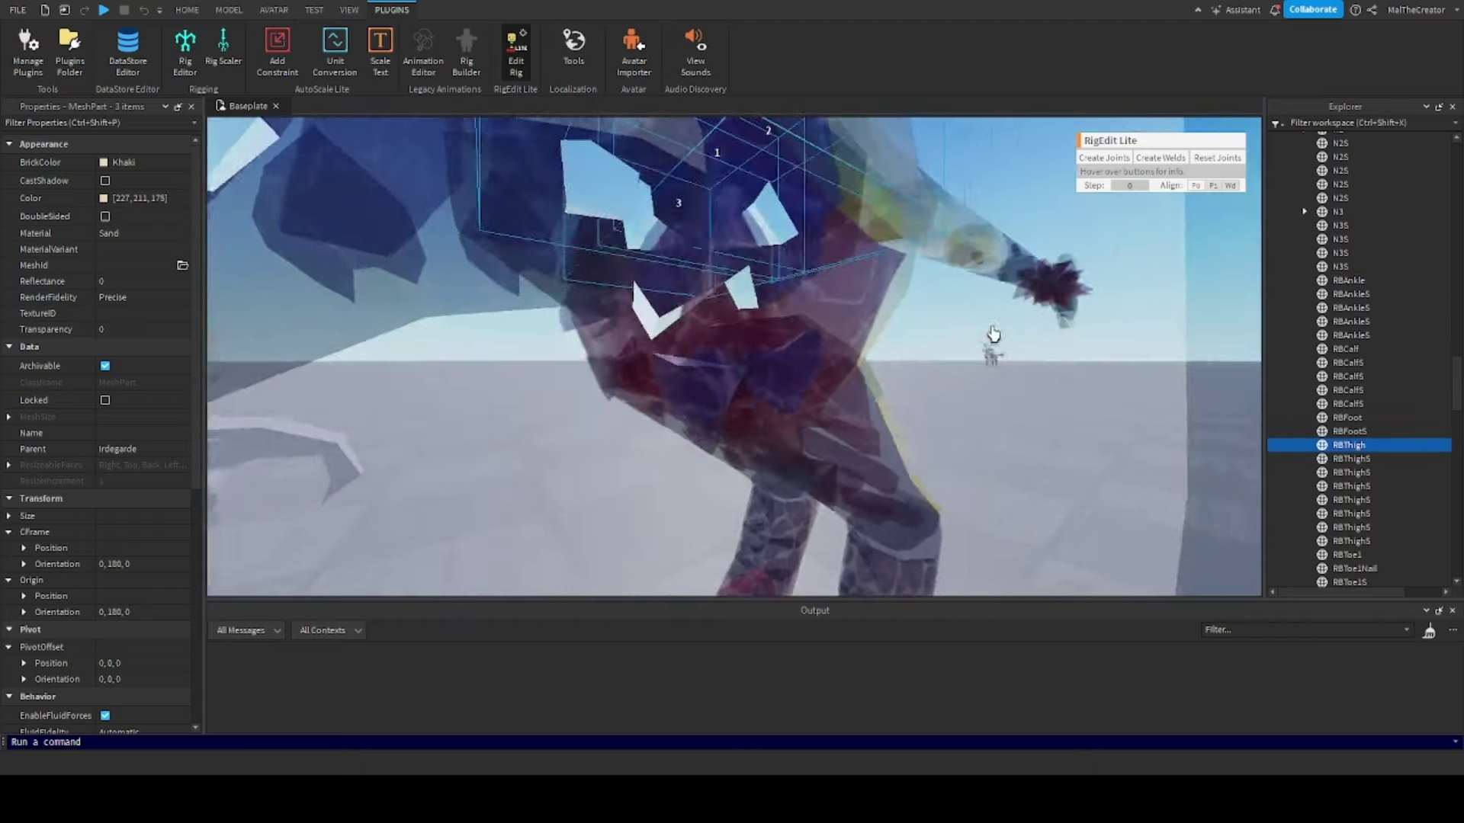
pyautogui.scroll(-5, 993, 334)
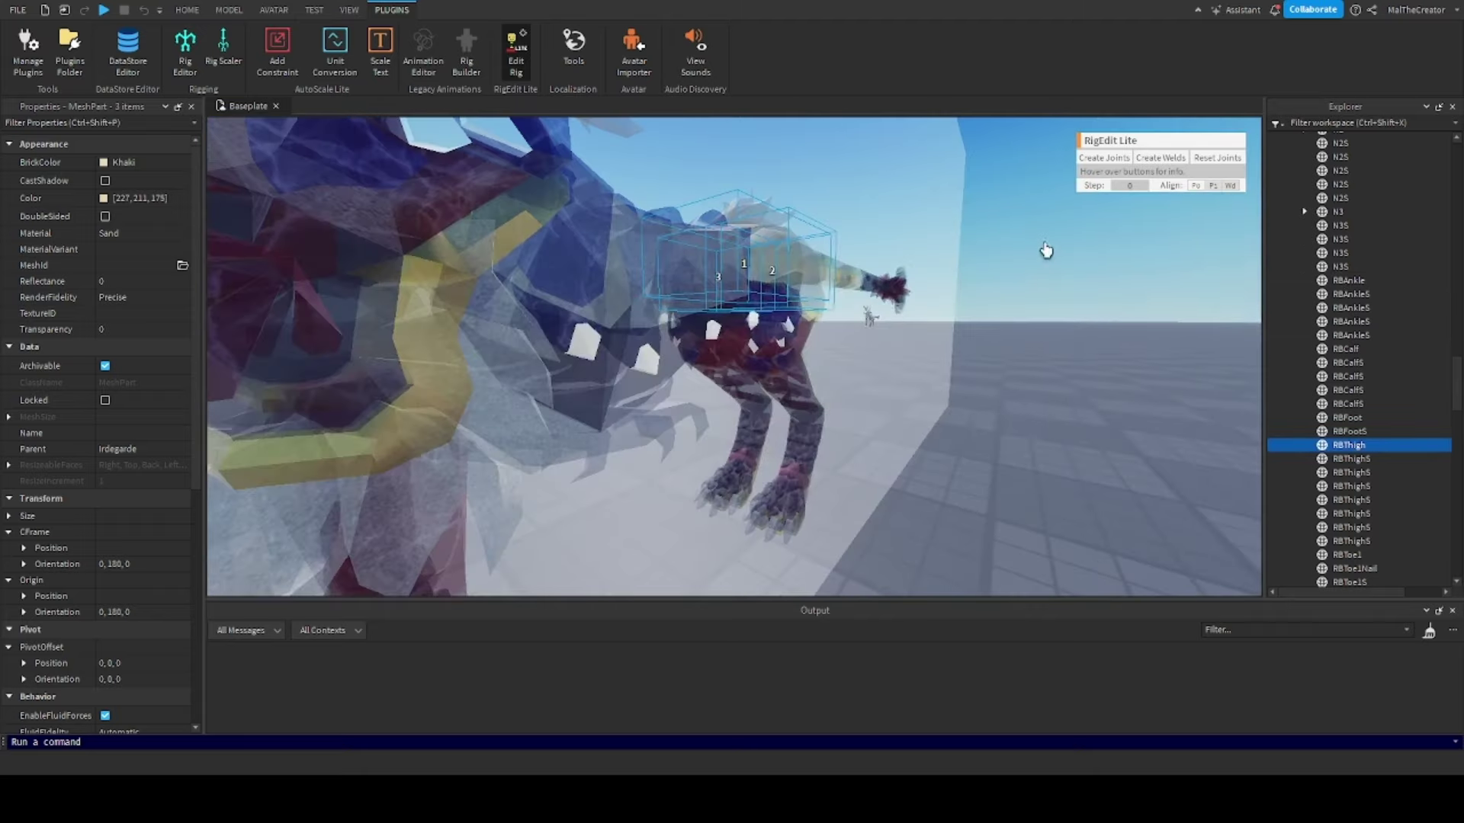
pyautogui.click(1092, 162)
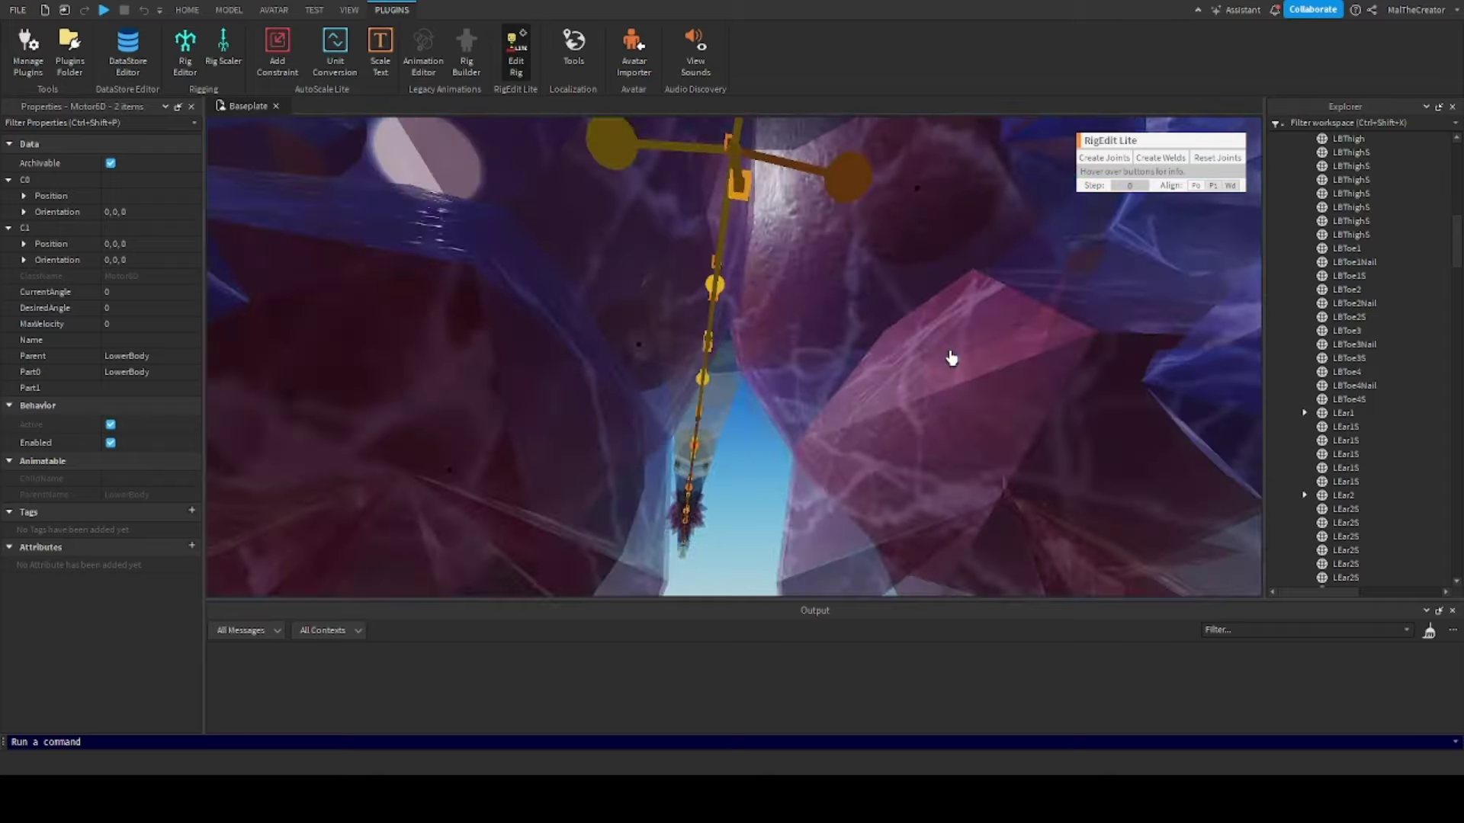
# Shift both rear thigh joints together vertically and lengthwise to a C1 position of about 0, 0.078, 0.454
pyautogui.scroll(-5, 950, 358)
pyautogui.moveTo(950, 358); pyautogui.dragTo(948, 372, button='right')
pyautogui.scroll(4, 951, 358)
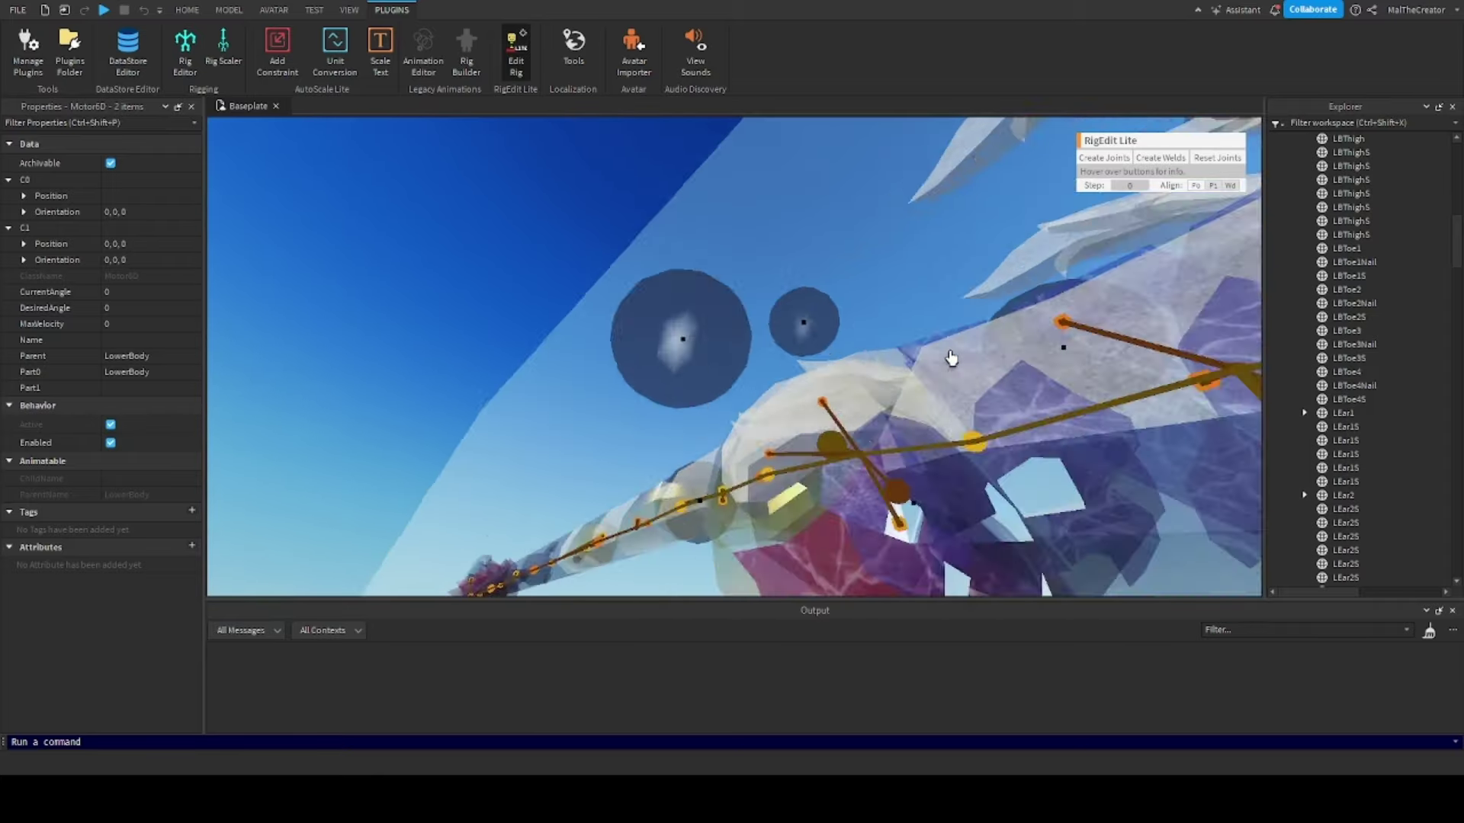
pyautogui.moveTo(782, 461); pyautogui.dragTo(744, 439, button='right')
pyautogui.scroll(-3, 744, 439)
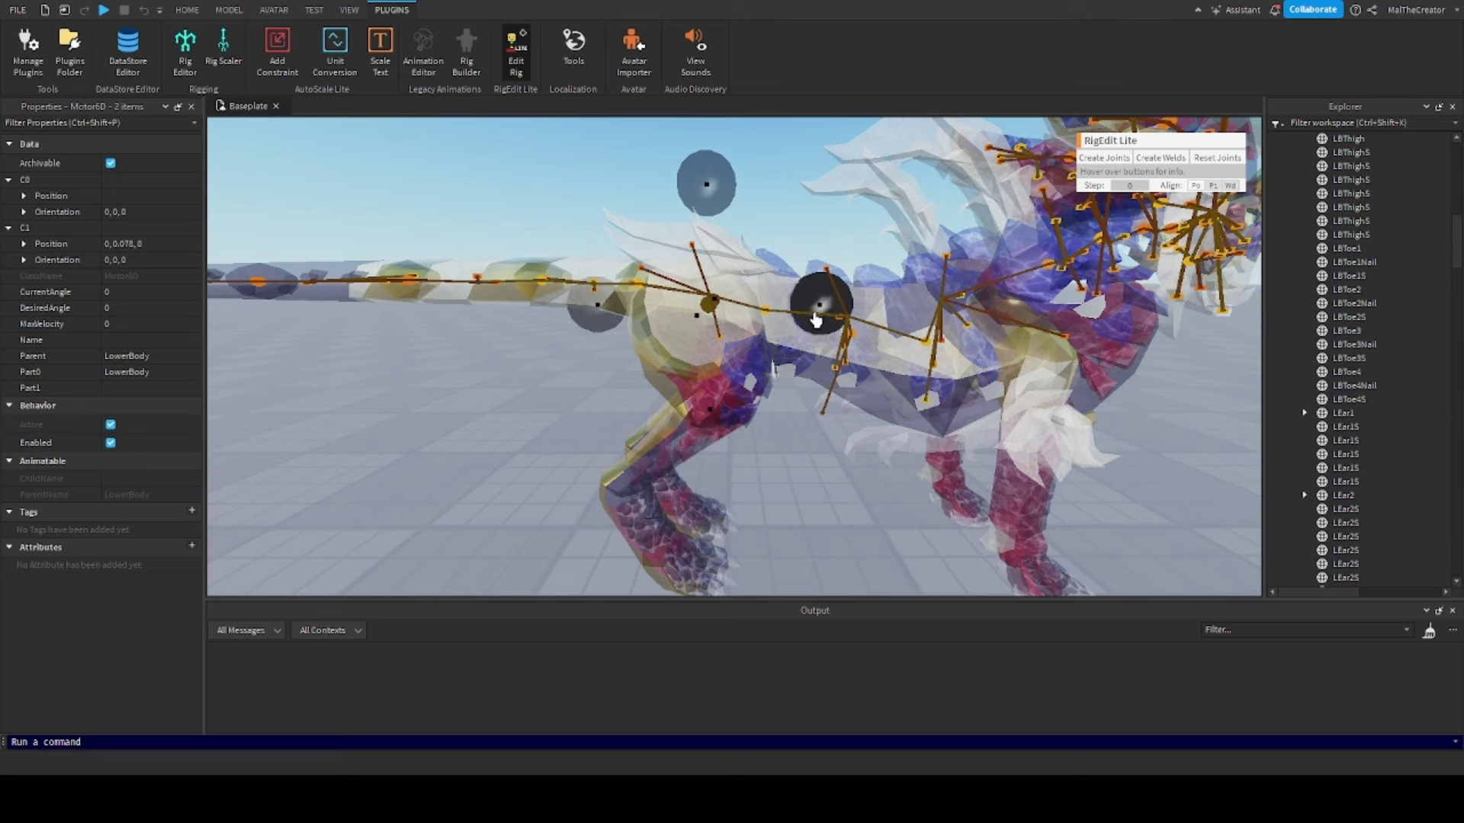
pyautogui.moveTo(789, 322); pyautogui.dragTo(796, 324)
# Examine the placement of the rear thigh joints against the hips from several angles and distances
pyautogui.moveTo(744, 429); pyautogui.dragTo(744, 429, button='right')
pyautogui.scroll(3, 745, 429)
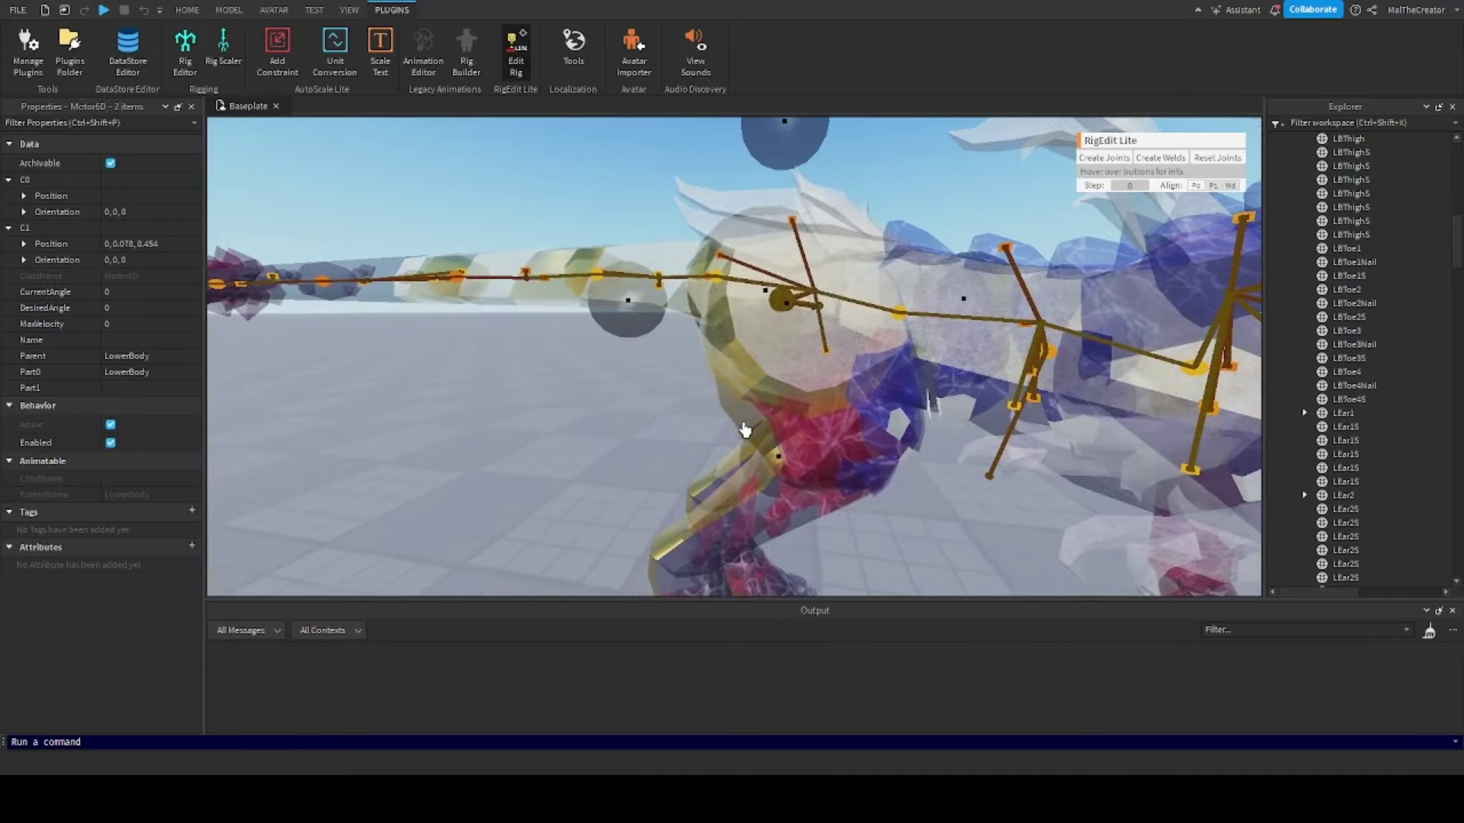
pyautogui.moveTo(790, 315); pyautogui.dragTo(844, 305, button='right')
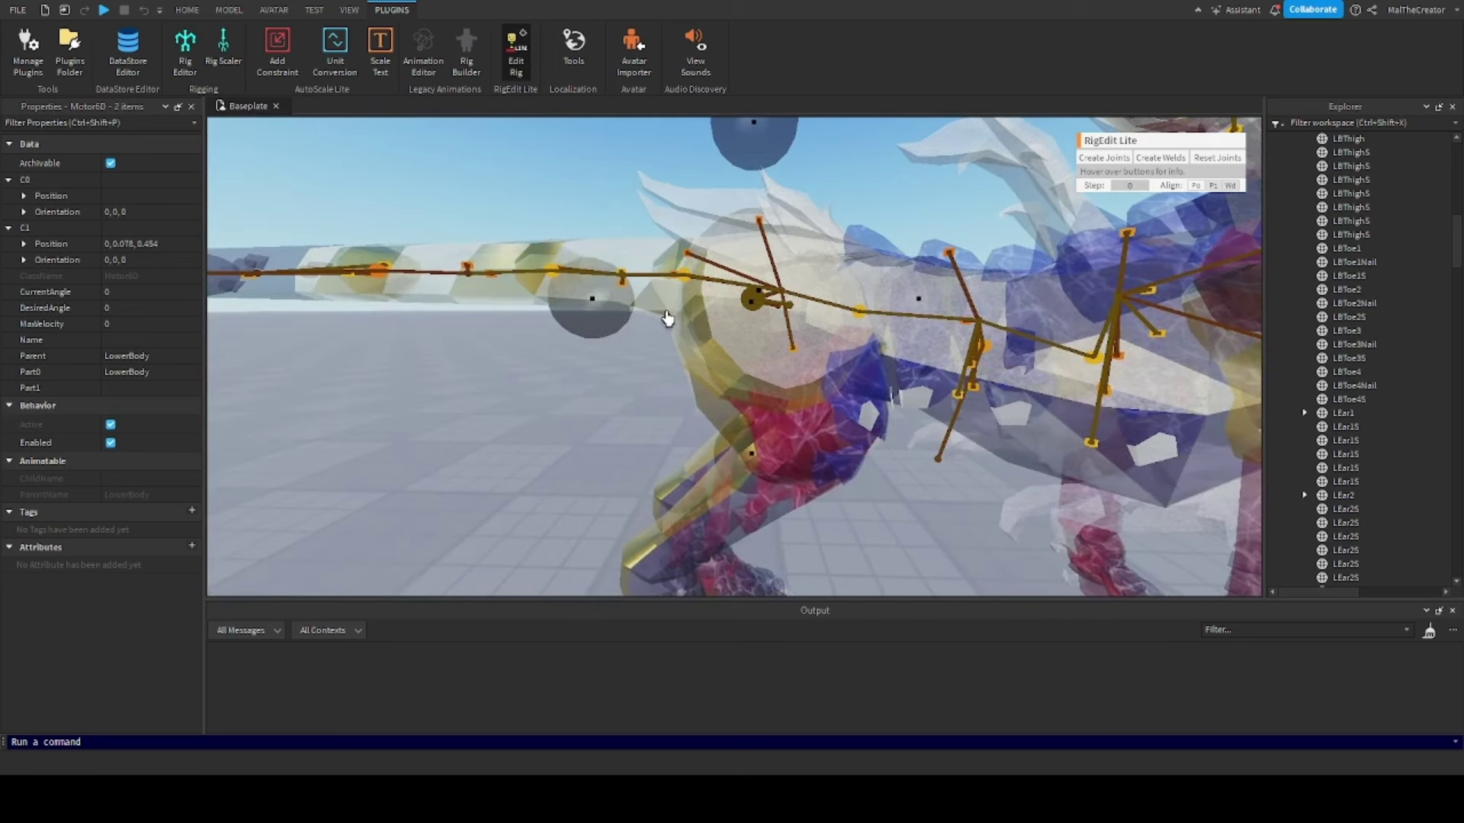
pyautogui.scroll(-5, 872, 295)
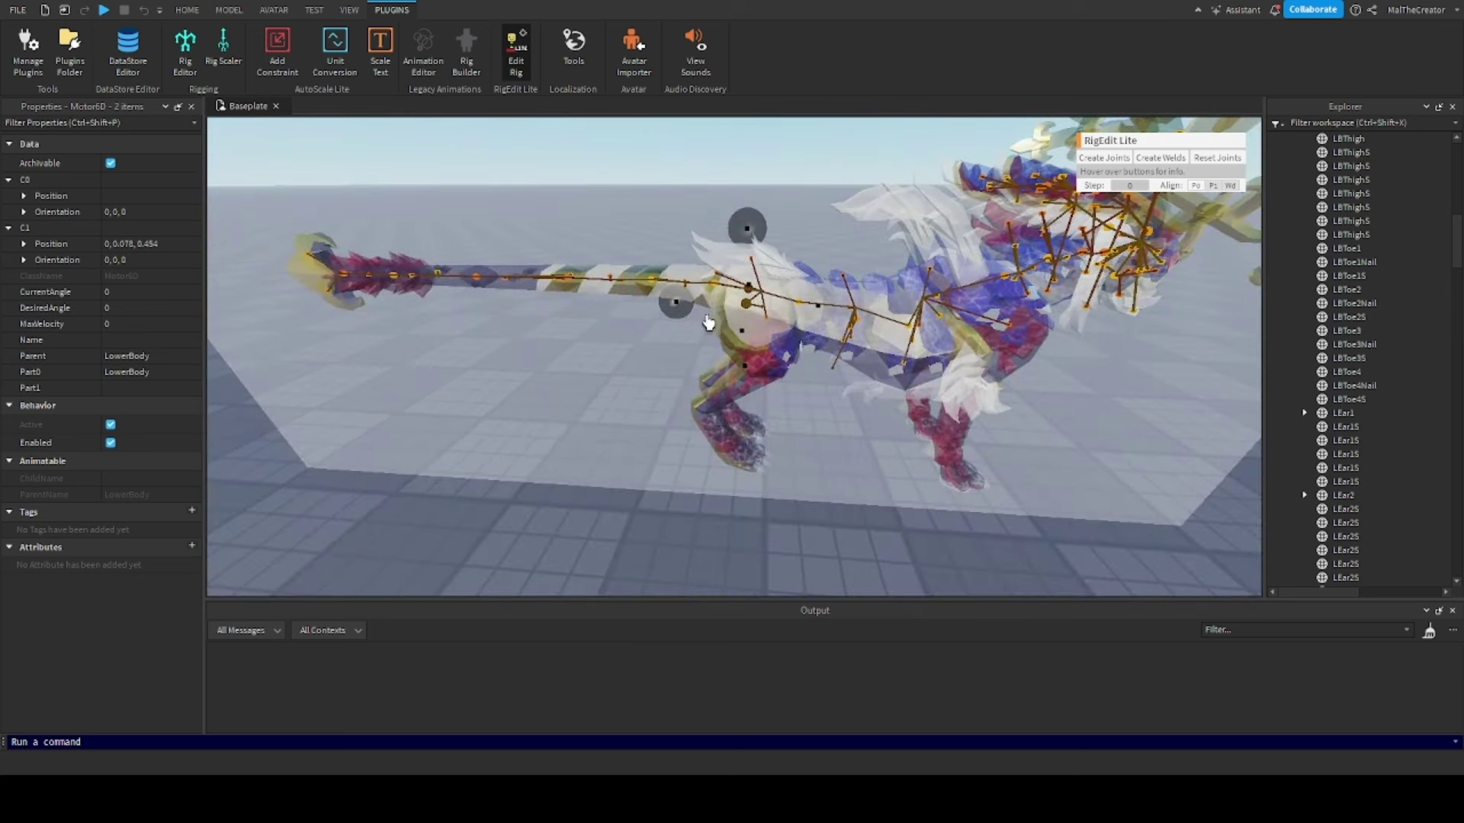
pyautogui.scroll(5, 708, 323)
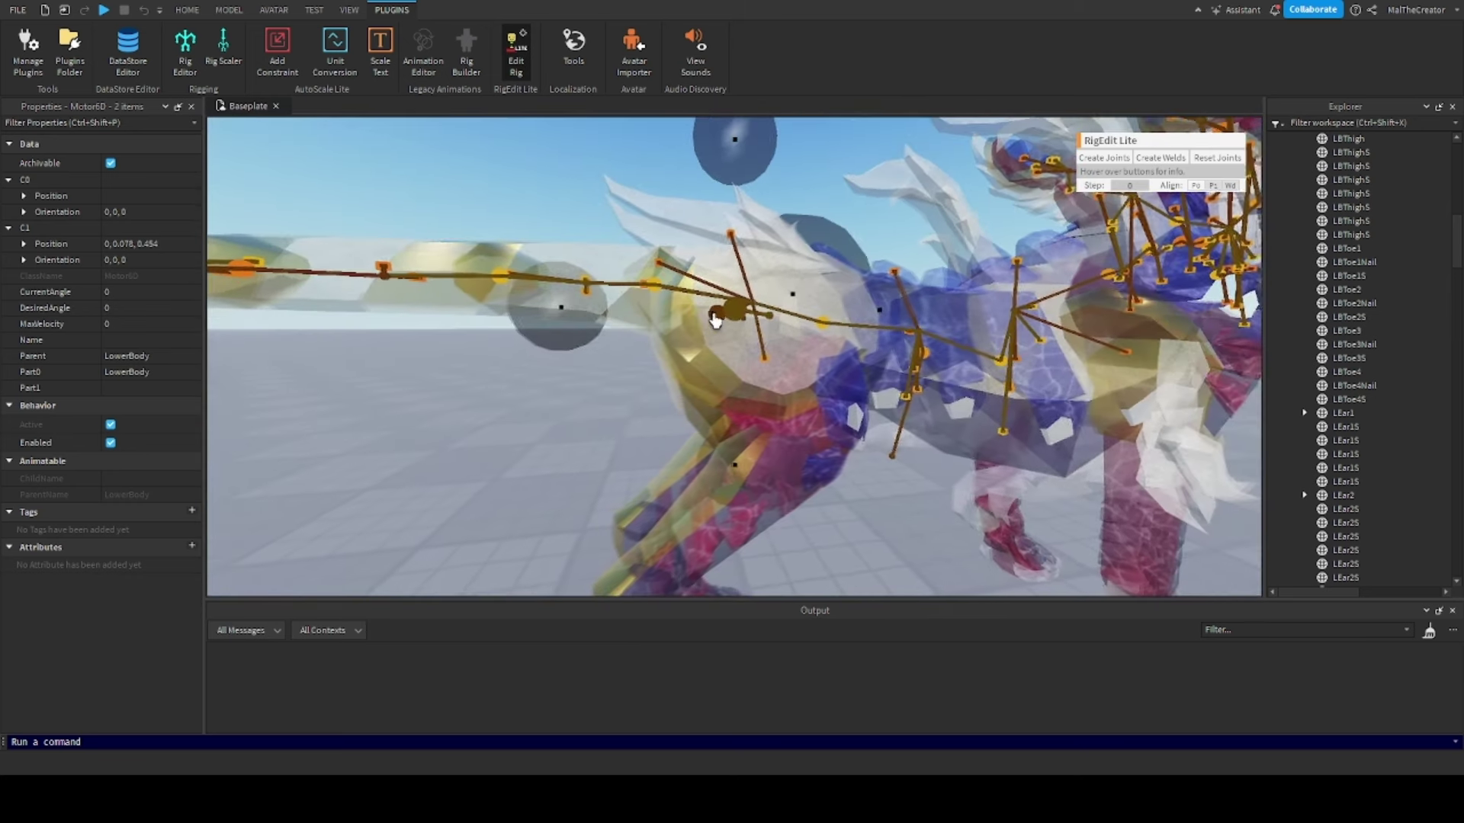
pyautogui.press('a')
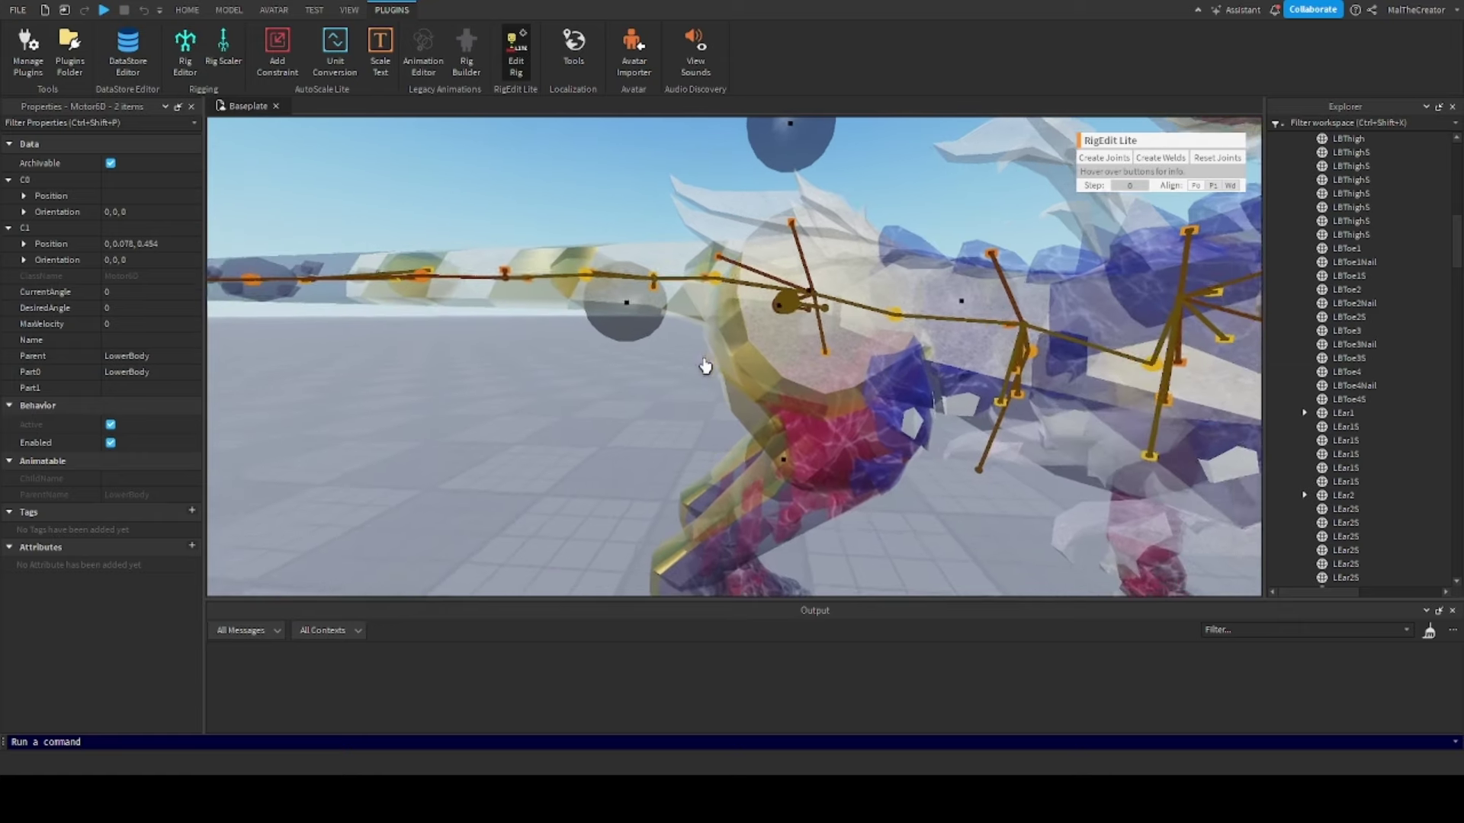
pyautogui.moveTo(702, 365); pyautogui.dragTo(821, 379, button='right')
pyautogui.press('s')
pyautogui.press('w')
pyautogui.press('a')
pyautogui.press('w')
pyautogui.press('a')
pyautogui.press('w')
pyautogui.scroll(-5, 822, 383)
# Create a joint from LBThigh to LBCalf
pyautogui.scroll(7, 1353, 317)
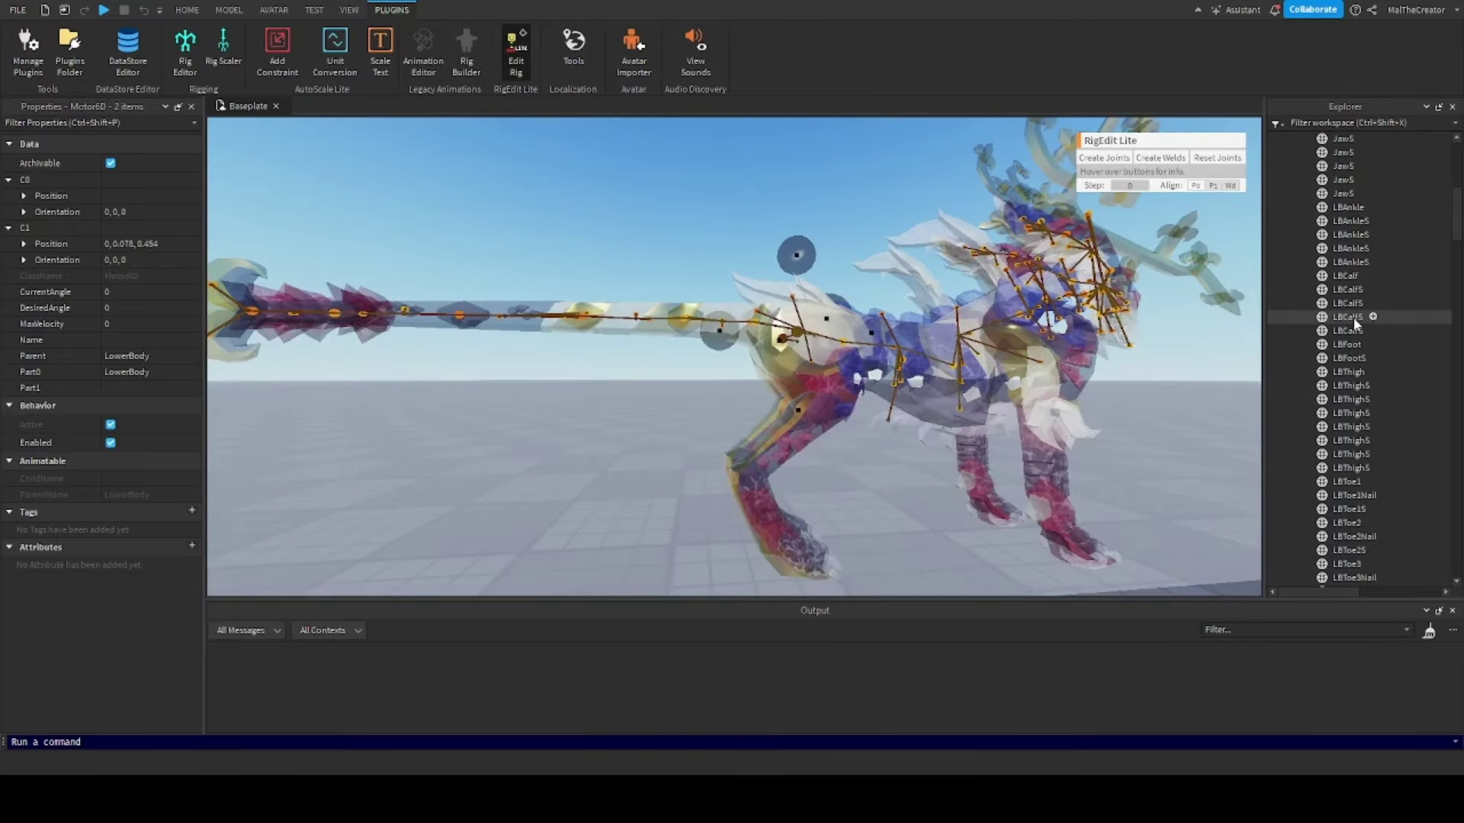
pyautogui.scroll(-12, 1355, 318)
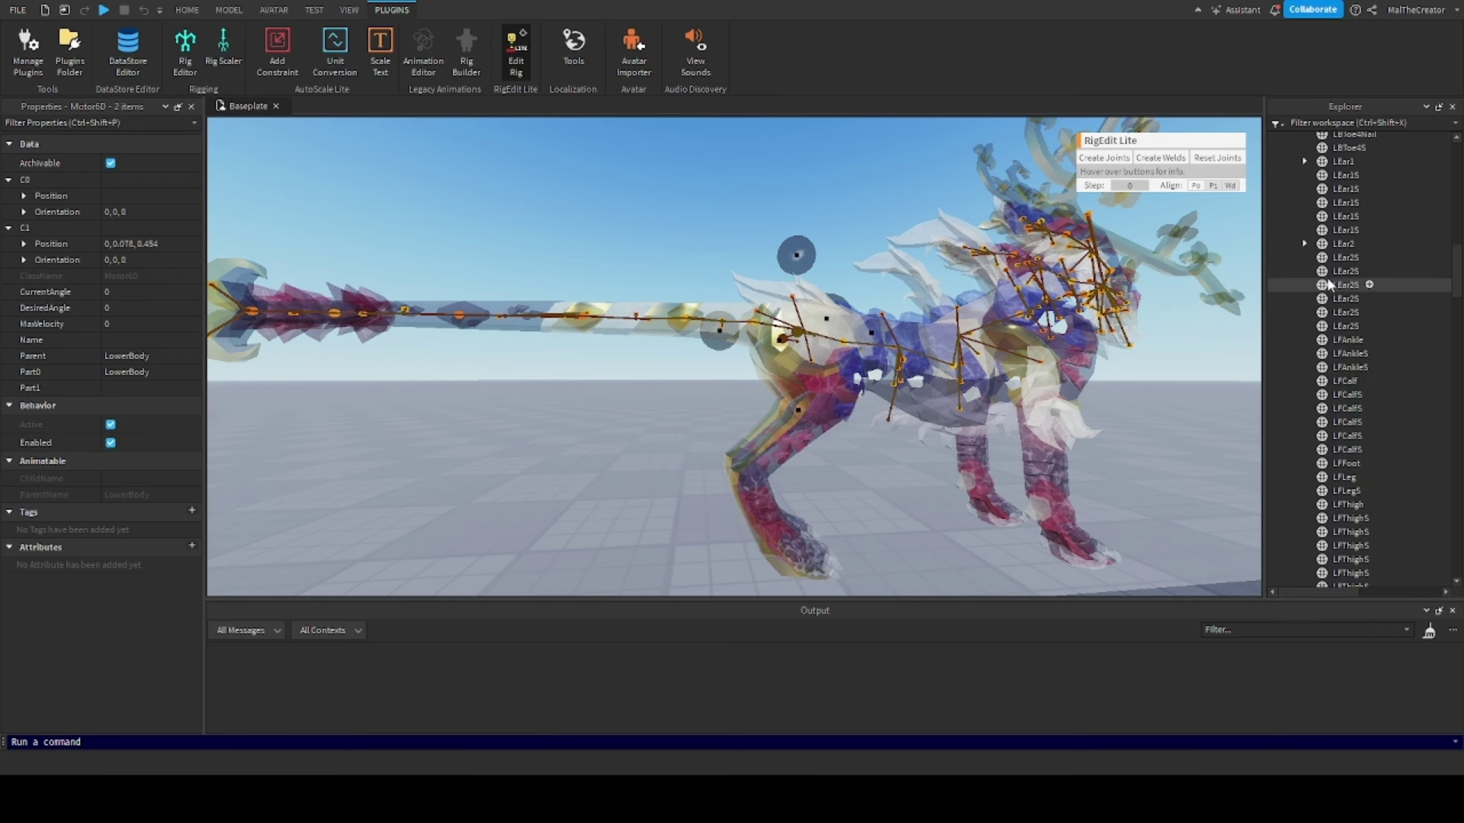
pyautogui.scroll(5, 1327, 285)
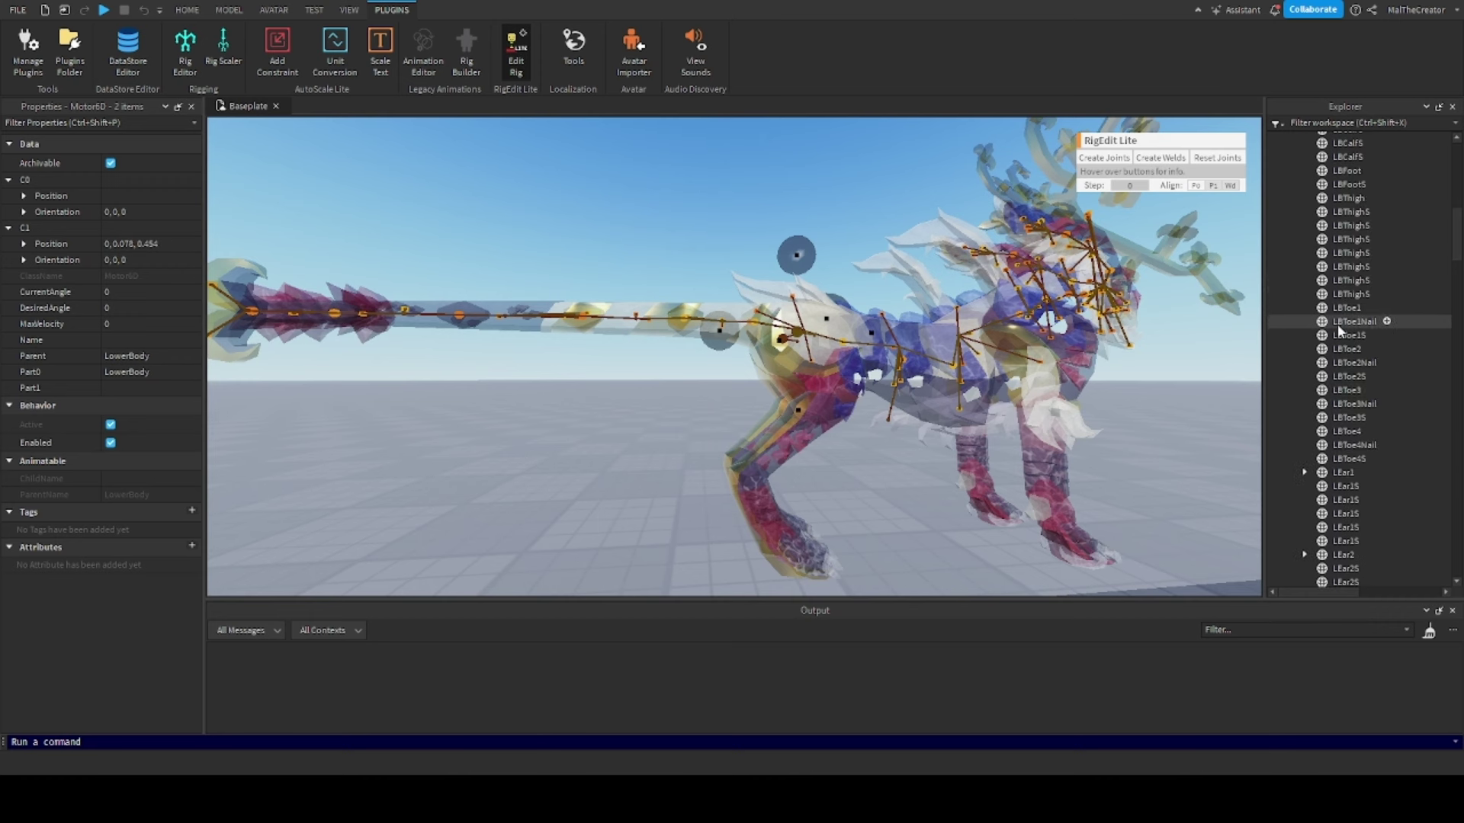
pyautogui.click(1348, 198)
pyautogui.scroll(2, 1326, 251)
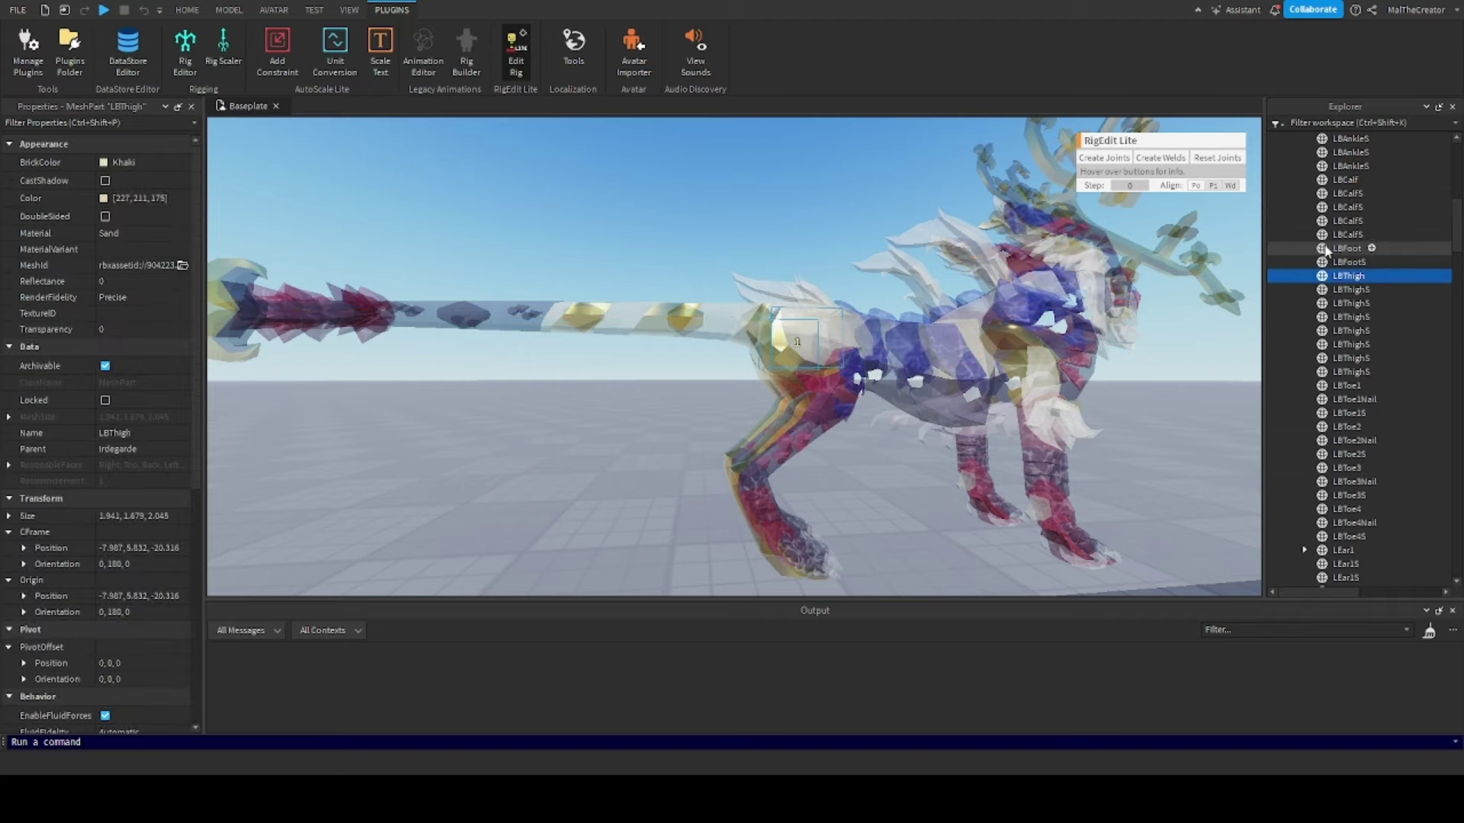
pyautogui.keyDown('ctrl'); pyautogui.click(1345, 179); pyautogui.keyUp('ctrl')
pyautogui.press('f')
pyautogui.moveTo(917, 381); pyautogui.dragTo(916, 380, button='right')
pyautogui.scroll(2, 917, 380)
pyautogui.scroll(-3, 916, 381)
pyautogui.scroll(3, 916, 380)
pyautogui.scroll(-3, 916, 381)
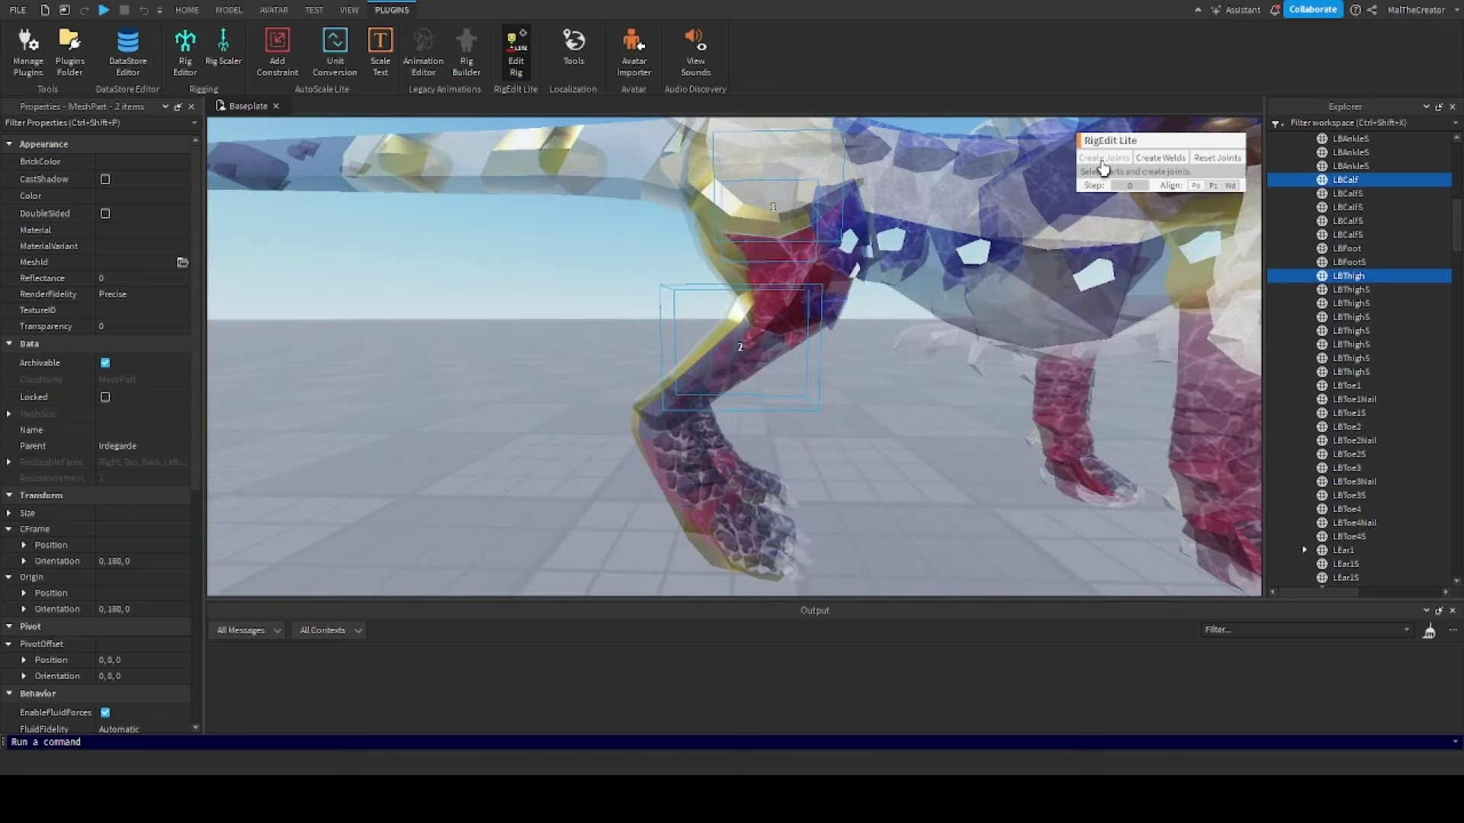
pyautogui.click(1103, 158)
# Create a joint from RBThigh to RBCalf
pyautogui.scroll(-20, 1339, 338)
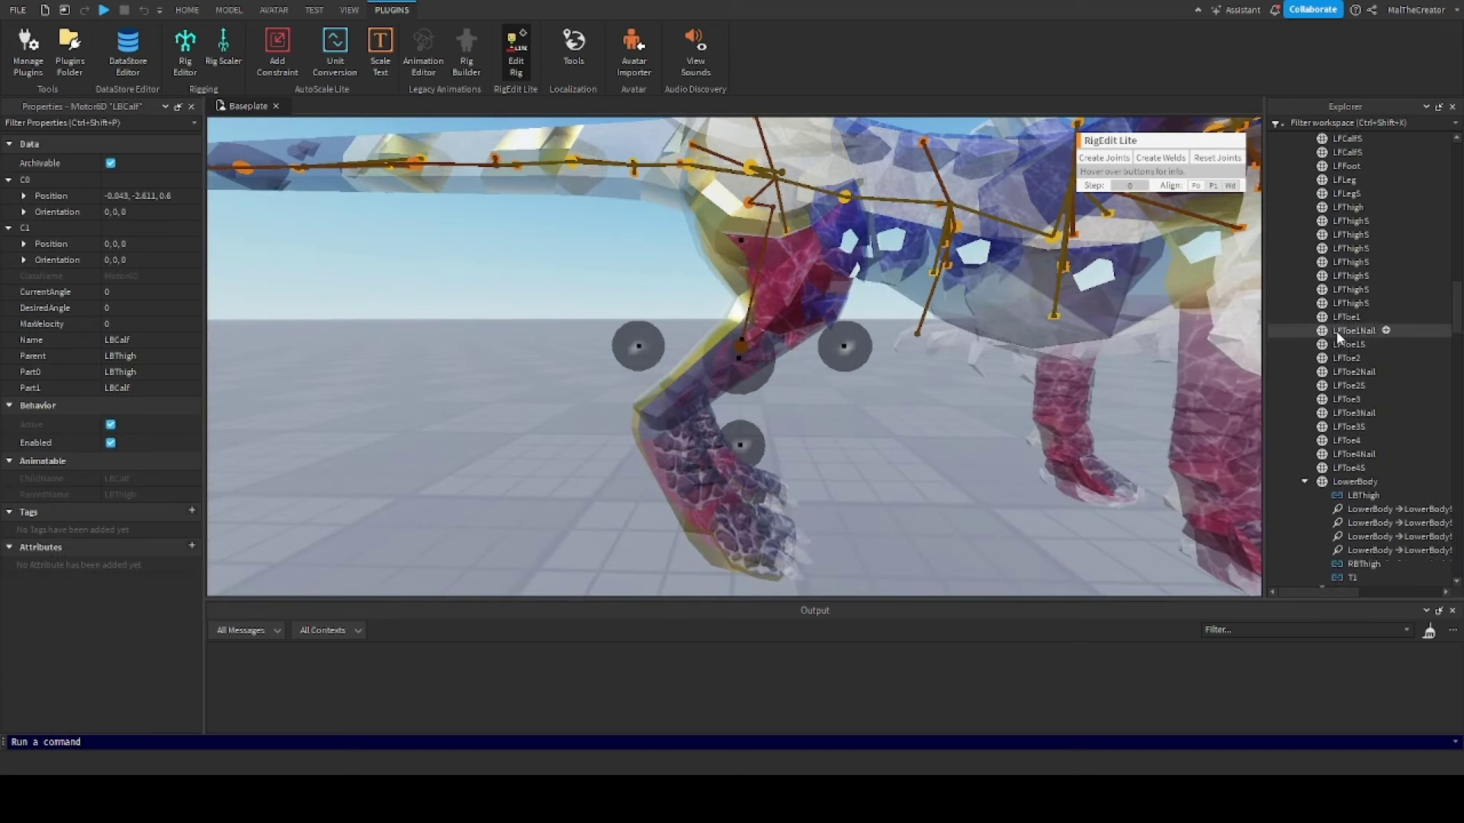
pyautogui.scroll(5, 1339, 338)
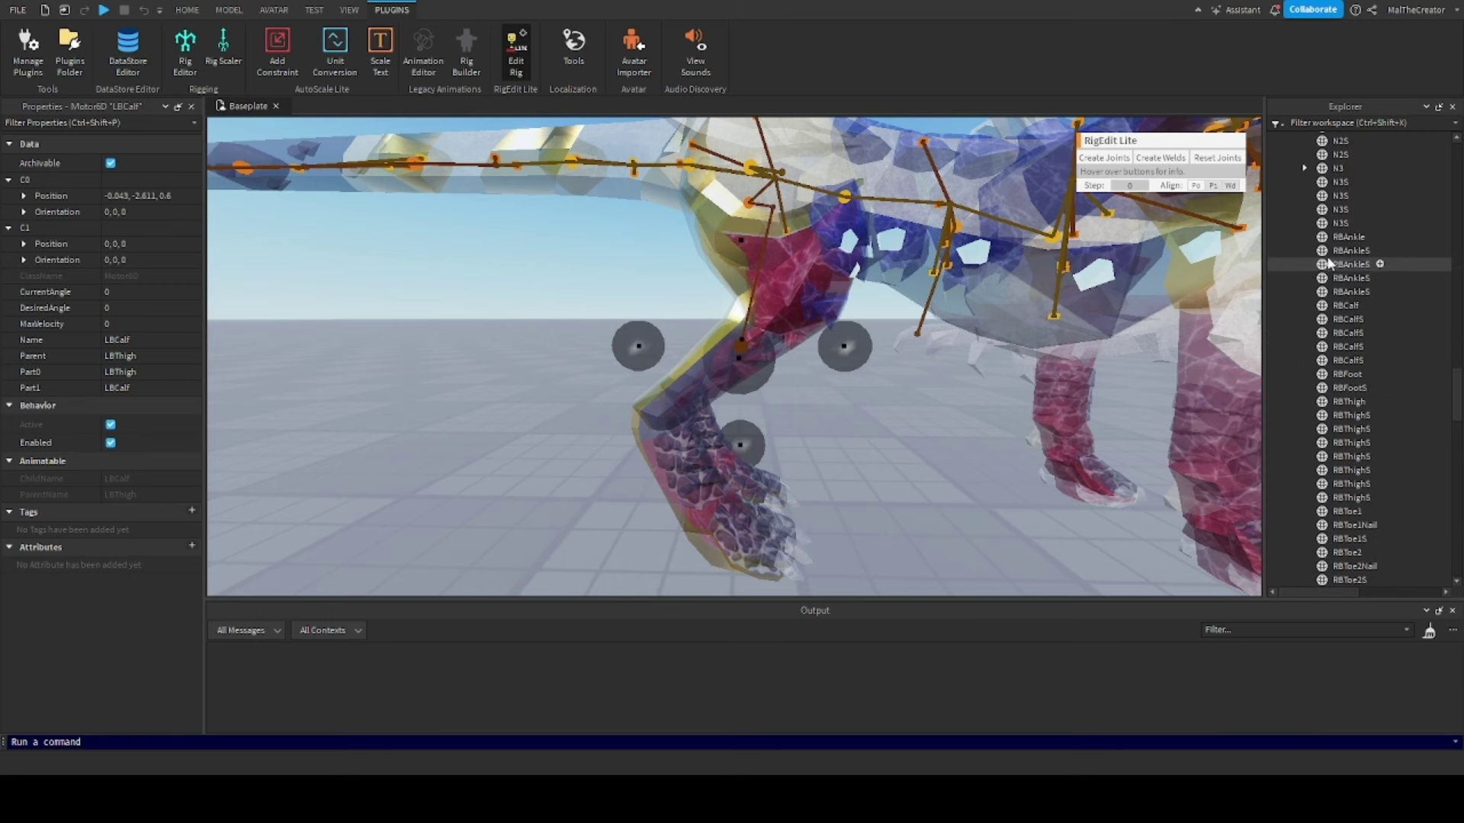
pyautogui.click(1346, 401)
pyautogui.keyDown('ctrl'); pyautogui.click(1346, 305); pyautogui.keyUp('ctrl')
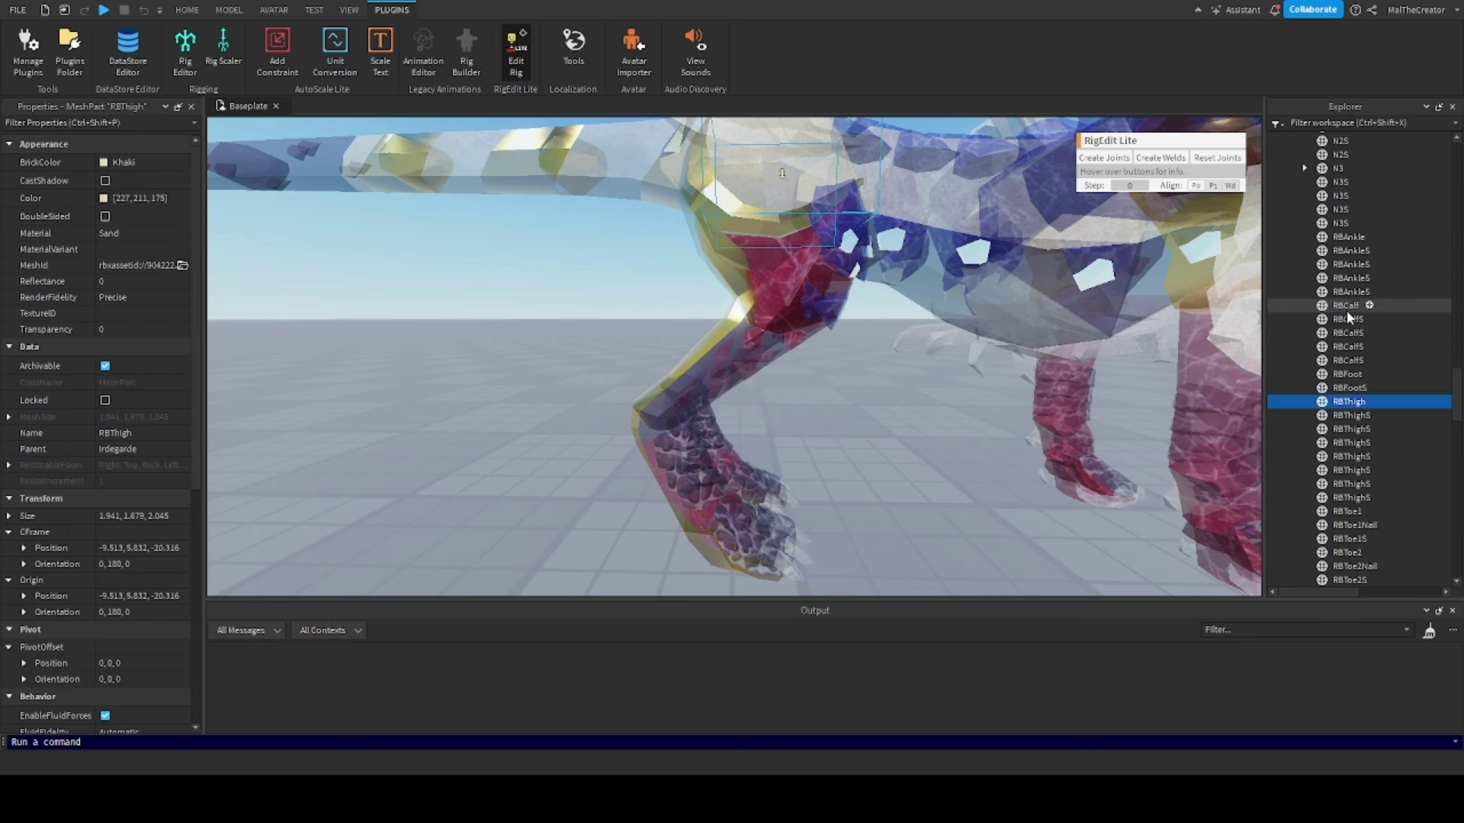
pyautogui.click(1098, 160)
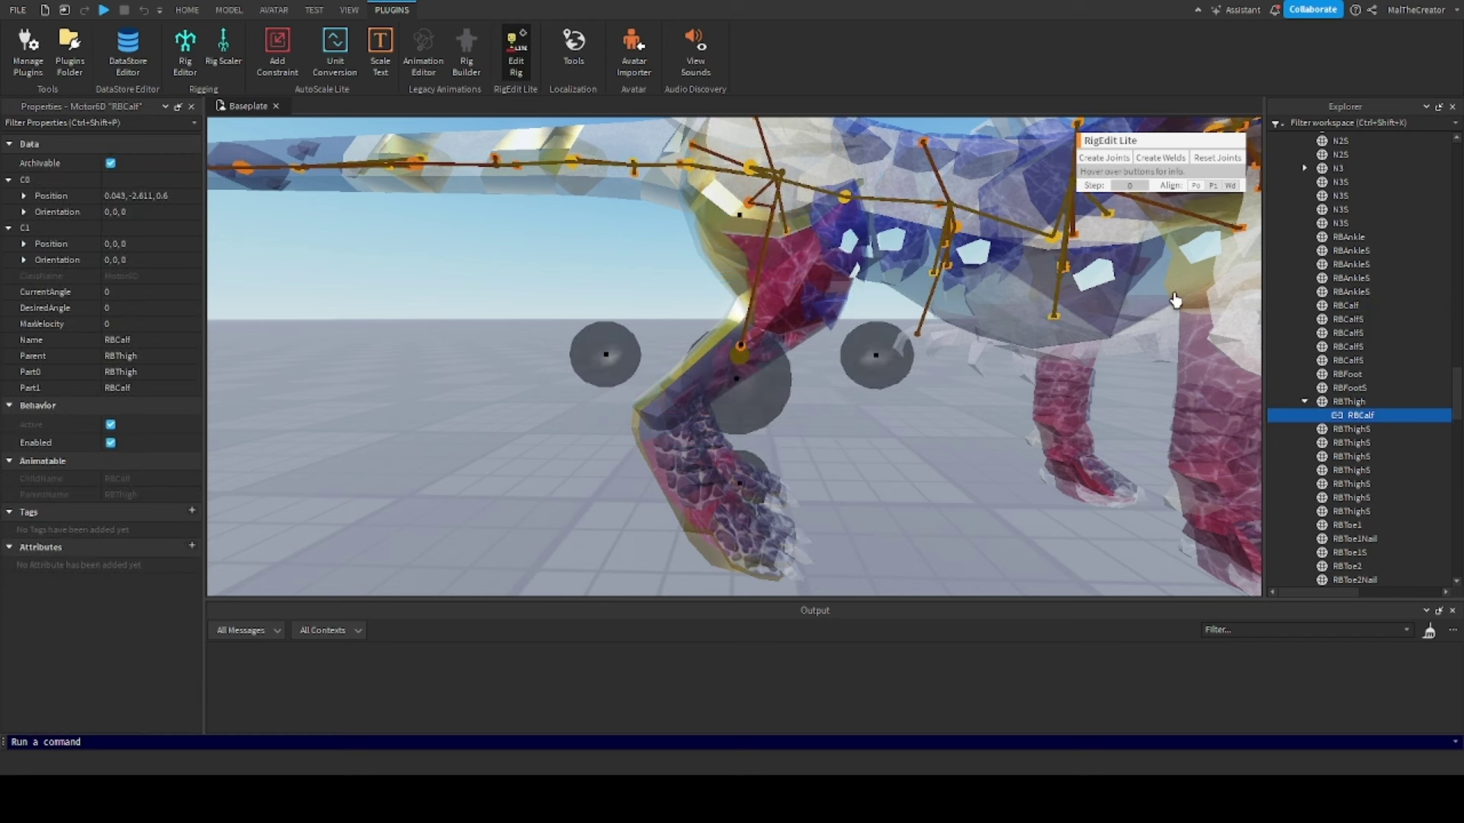
# Select the RBCalf and LBCalf joints together and move them upward and toward the head, to the knees
pyautogui.scroll(10, 1354, 413)
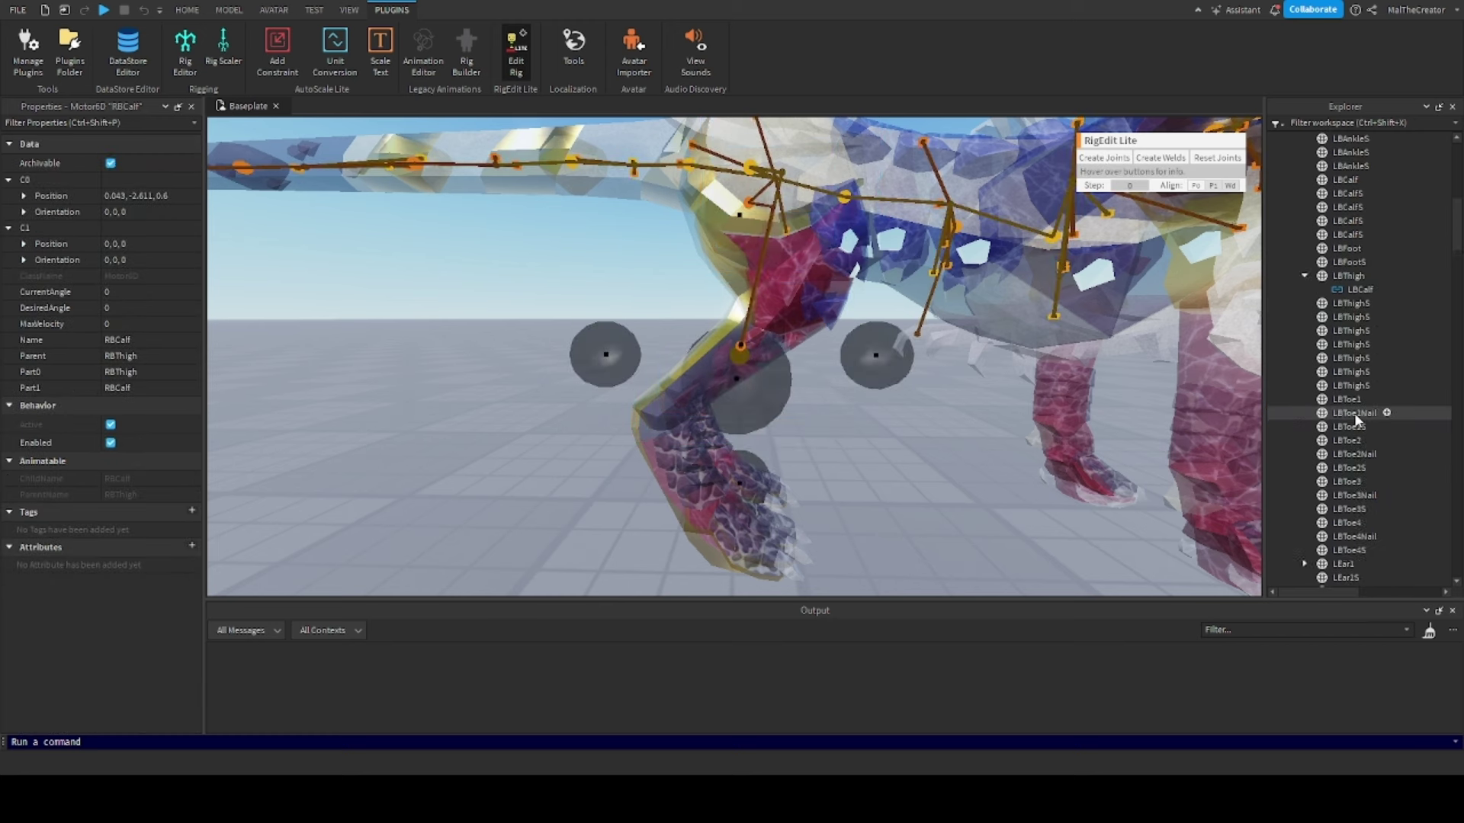
pyautogui.keyDown('ctrl'); pyautogui.click(1350, 328); pyautogui.keyUp('ctrl')
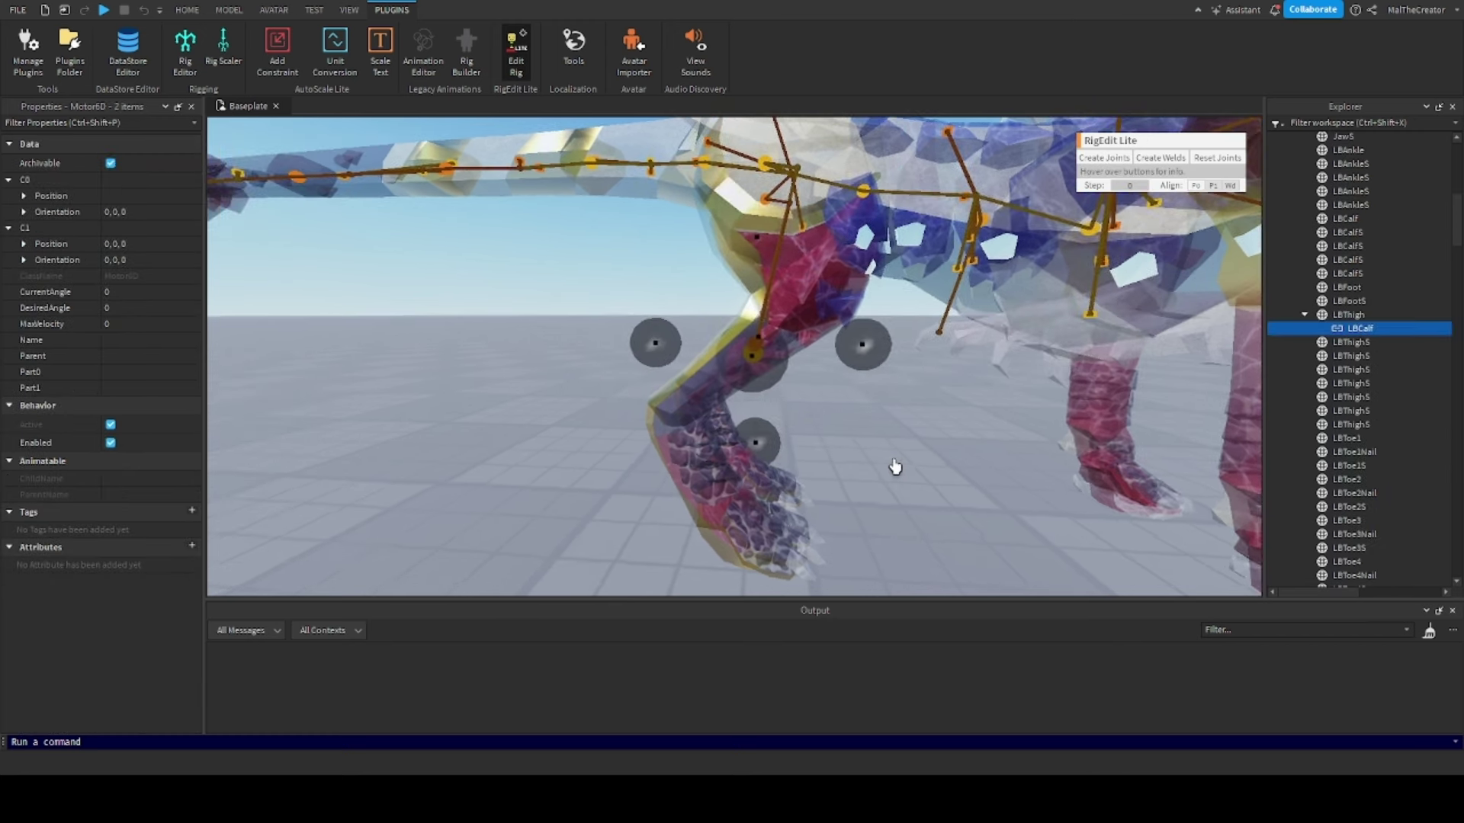
pyautogui.moveTo(849, 451); pyautogui.dragTo(851, 450, button='right')
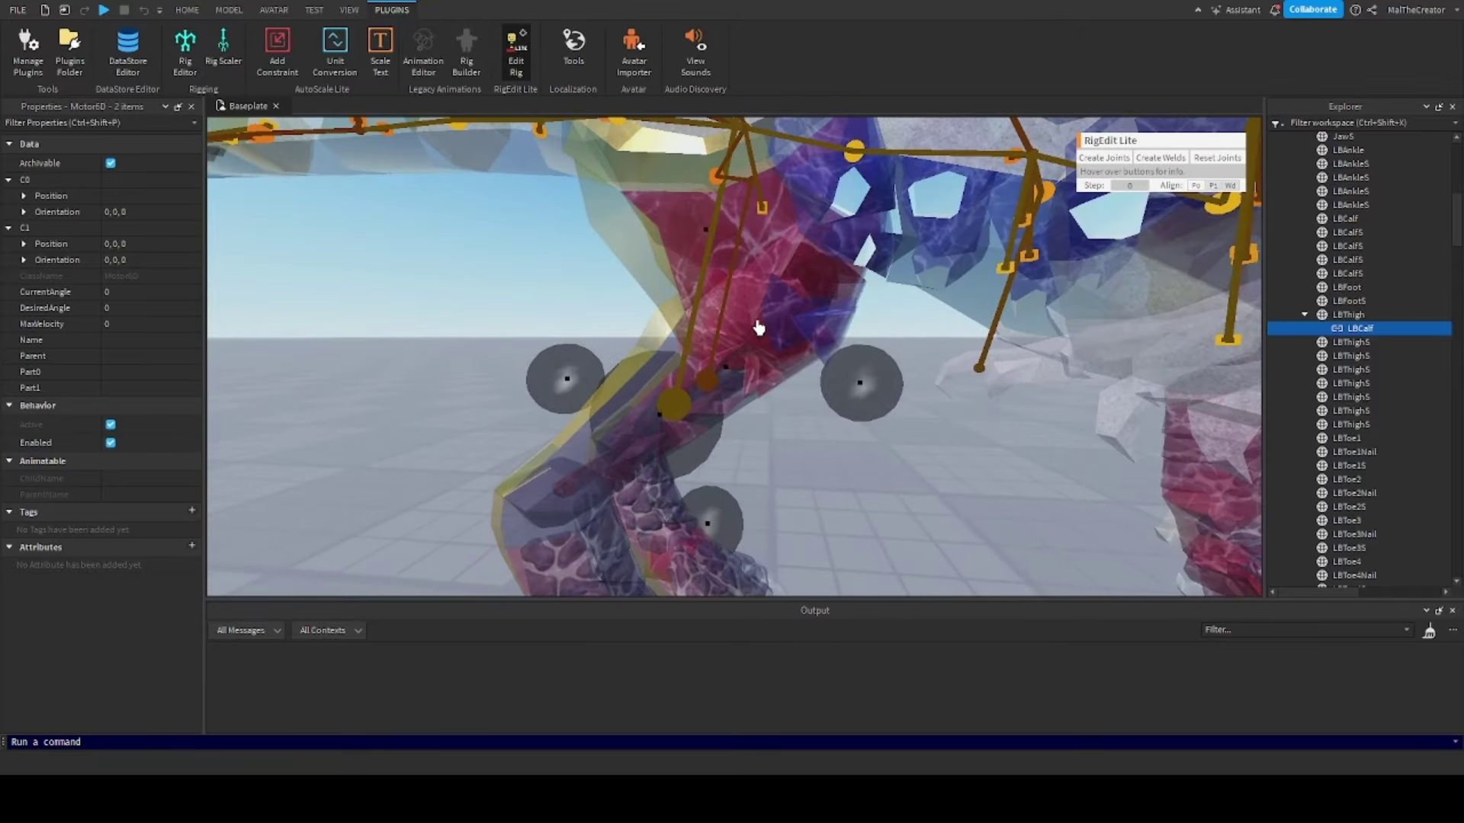
pyautogui.moveTo(715, 522); pyautogui.dragTo(715, 470)
pyautogui.moveTo(861, 330); pyautogui.dragTo(921, 349)
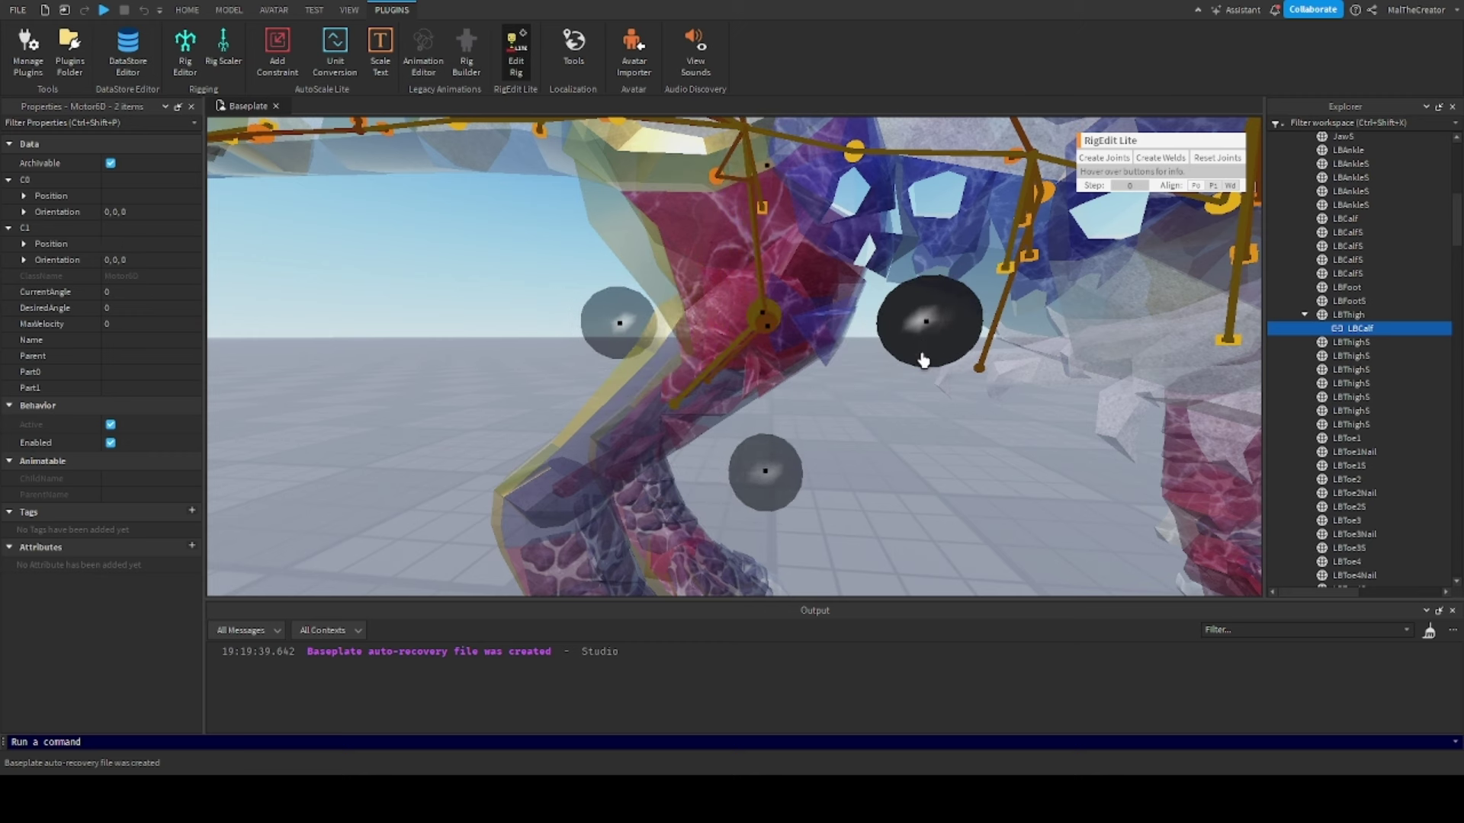
# Fine-tune both calf joints by nudging them slightly down and back toward the tail at the knees
pyautogui.moveTo(775, 464); pyautogui.dragTo(774, 468)
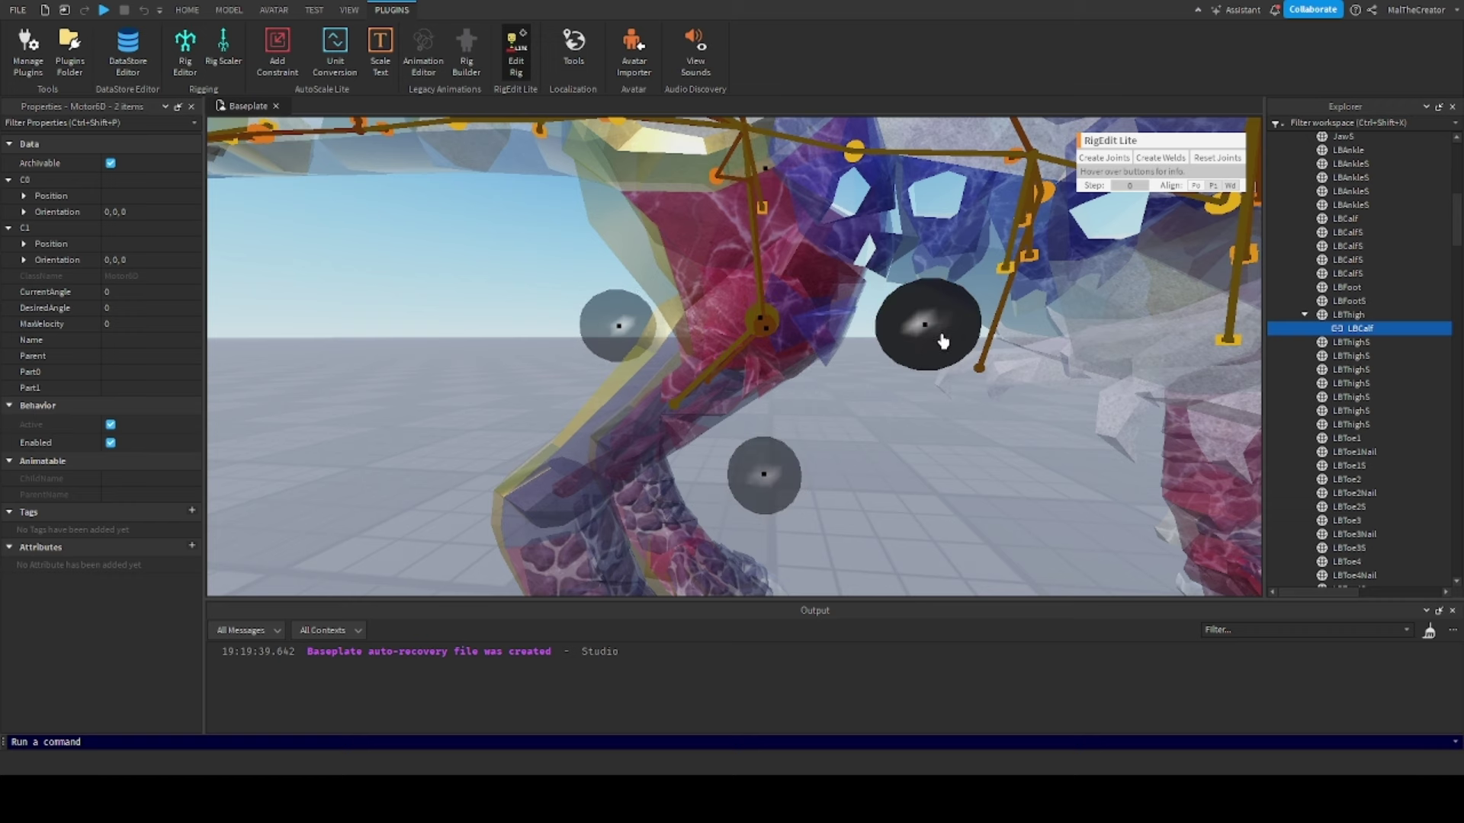
pyautogui.moveTo(940, 335); pyautogui.dragTo(932, 339)
pyautogui.moveTo(897, 459); pyautogui.dragTo(896, 456, button='right')
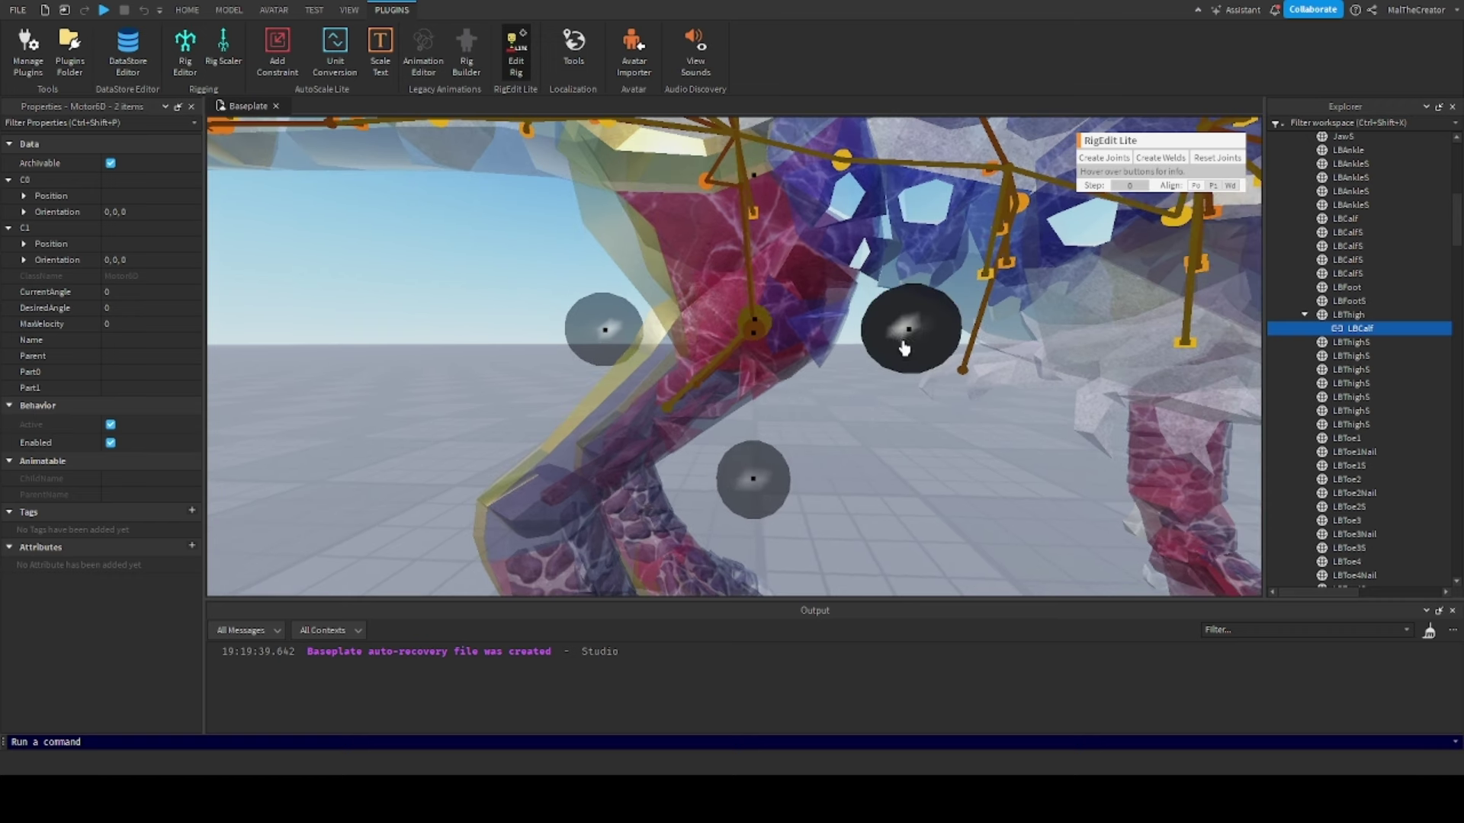
pyautogui.moveTo(902, 342); pyautogui.dragTo(906, 341)
pyautogui.moveTo(762, 466); pyautogui.dragTo(761, 471)
pyautogui.moveTo(918, 343); pyautogui.dragTo(911, 344)
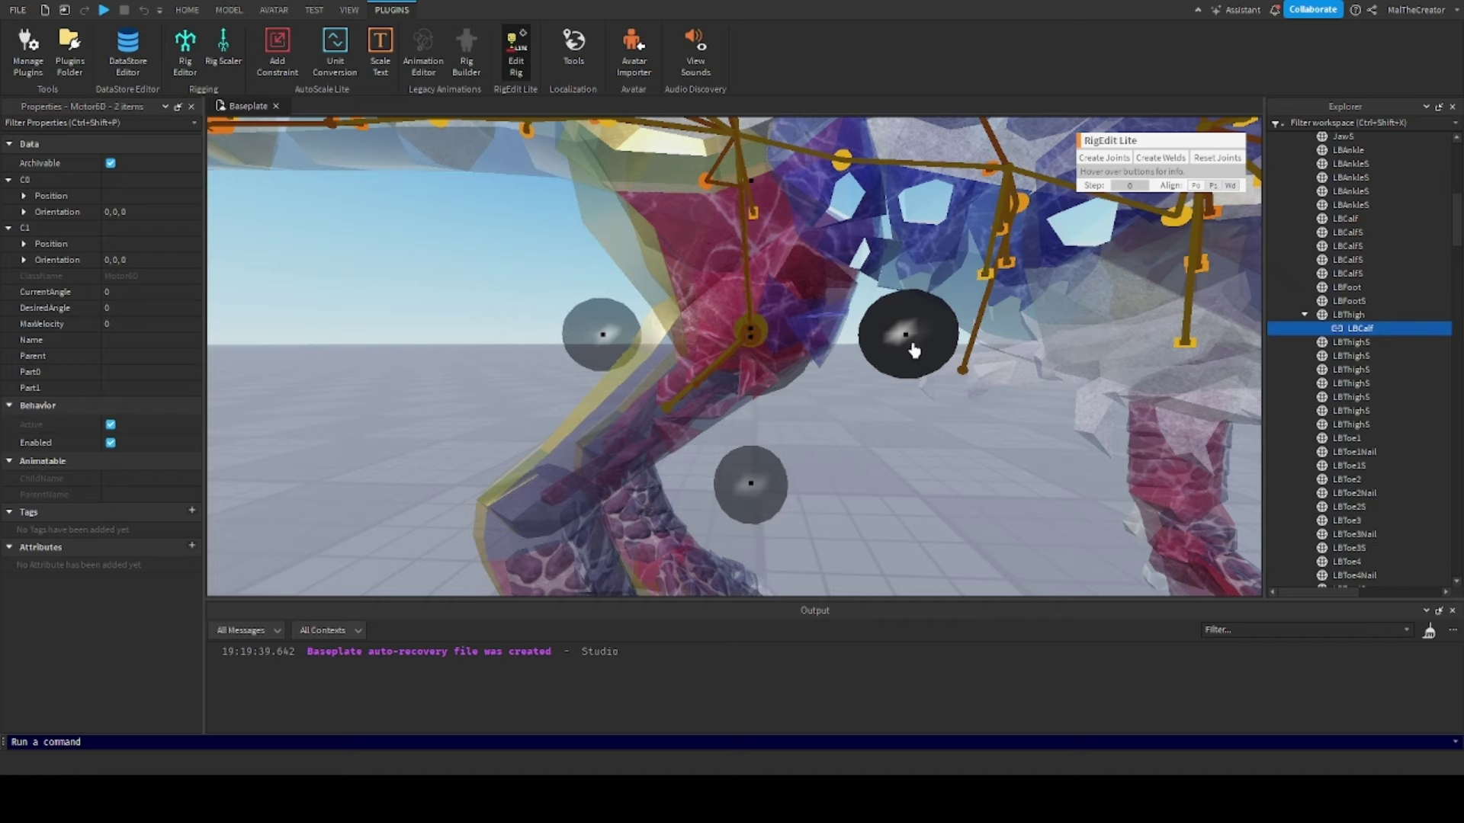
pyautogui.moveTo(823, 490); pyautogui.dragTo(823, 490, button='right')
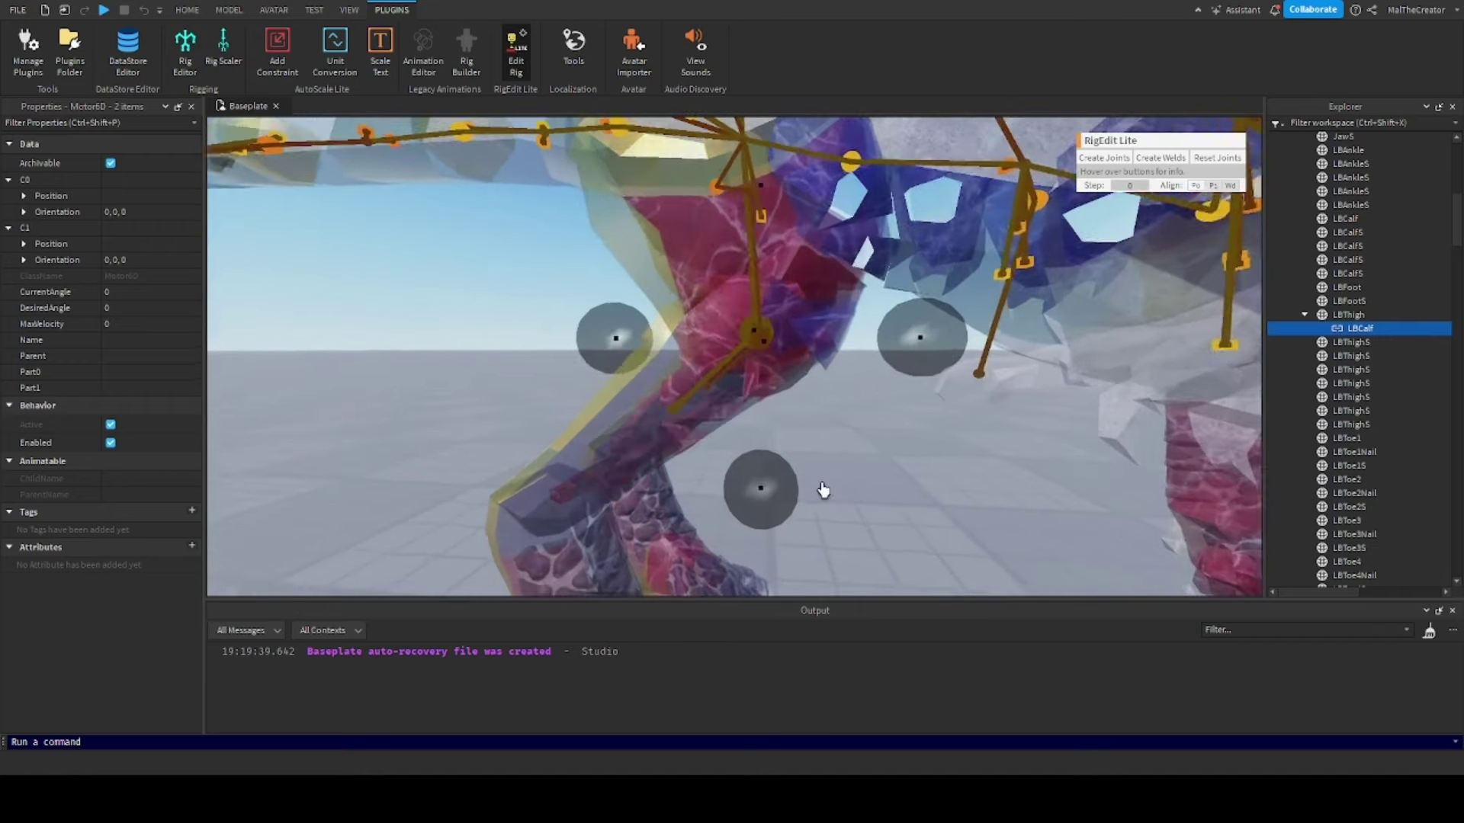
pyautogui.press('s')
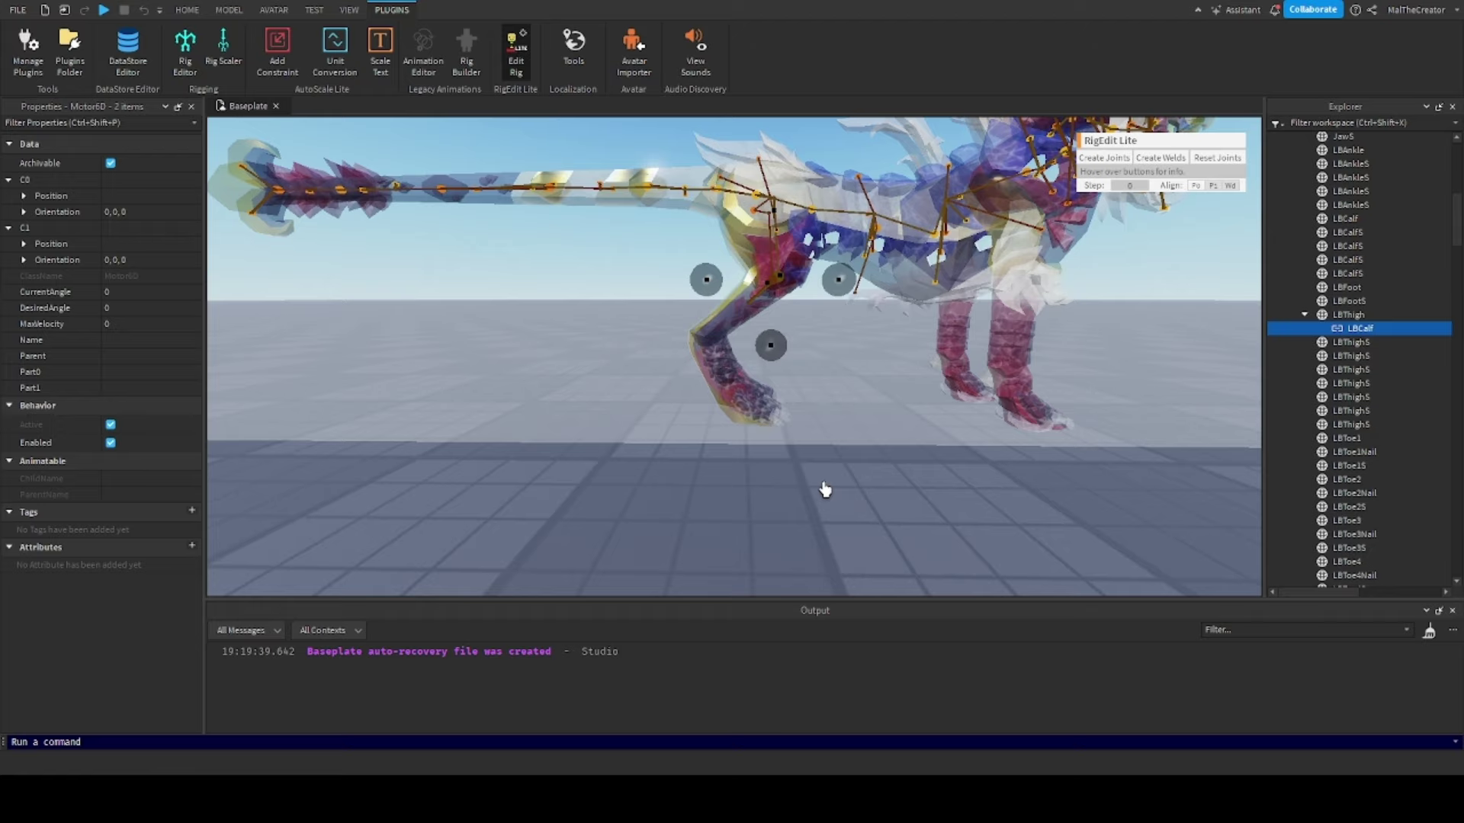
pyautogui.scroll(4, 795, 480)
pyautogui.scroll(-5, 794, 479)
pyautogui.moveTo(794, 479); pyautogui.dragTo(794, 480, button='right')
pyautogui.scroll(4, 794, 478)
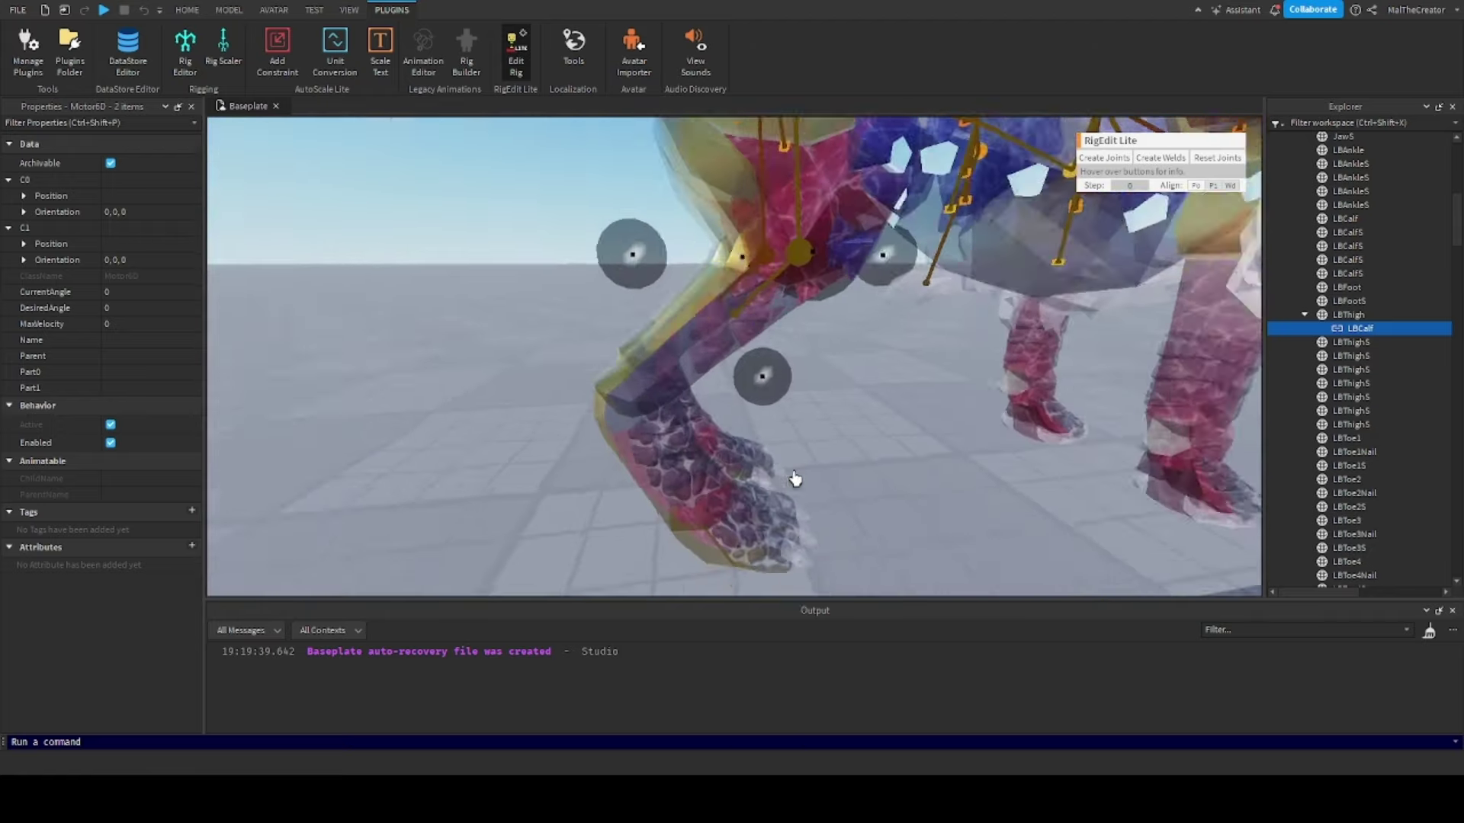
pyautogui.scroll(2, 795, 479)
# Weld the seven LBThighS detail parts to LBThigh
pyautogui.click(1304, 315)
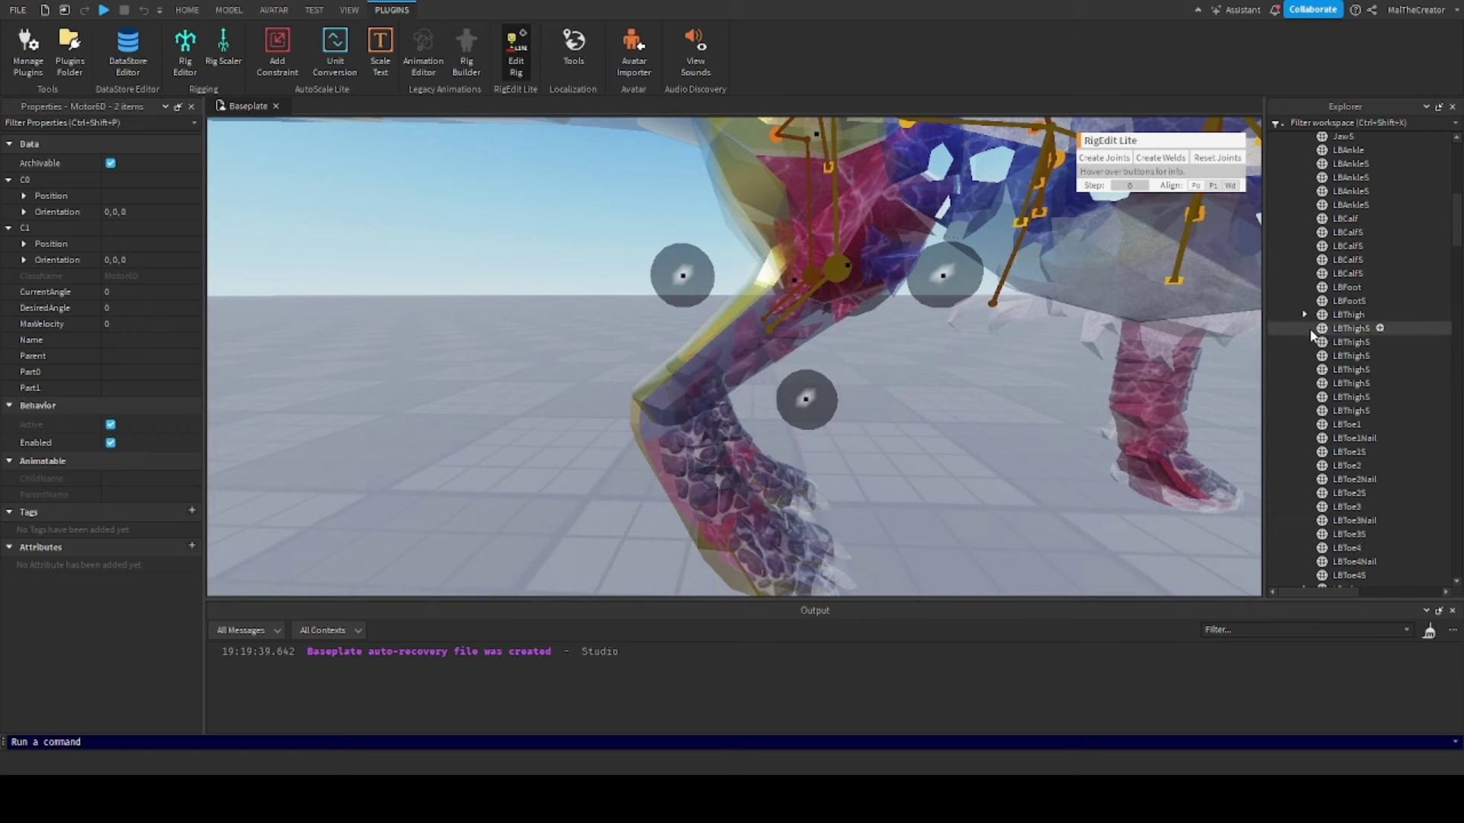
pyautogui.click(1346, 314)
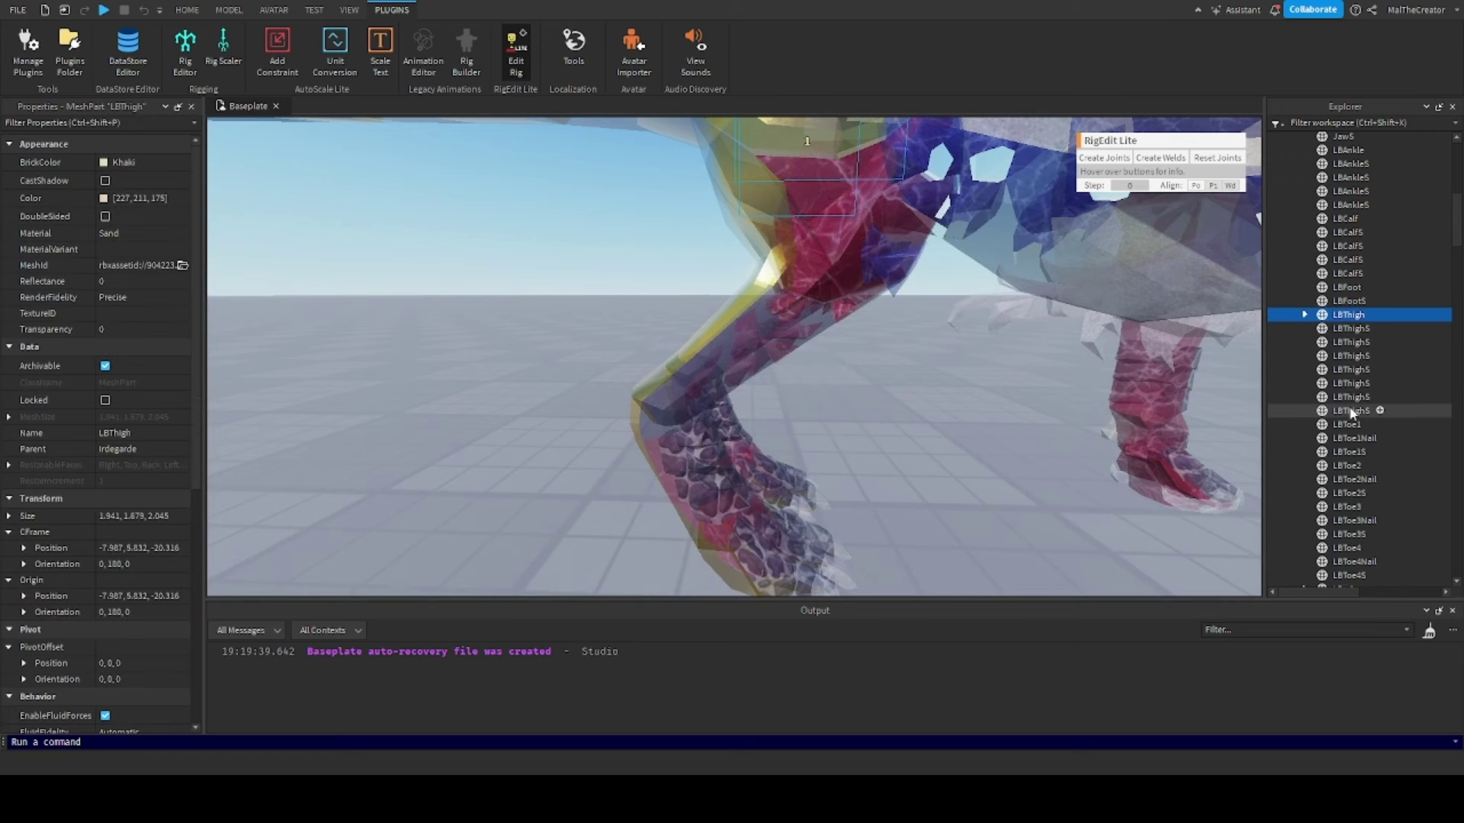
pyautogui.keyDown('shift'); pyautogui.click(1351, 410); pyautogui.keyUp('shift')
pyautogui.click(1166, 158)
pyautogui.click(1305, 305)
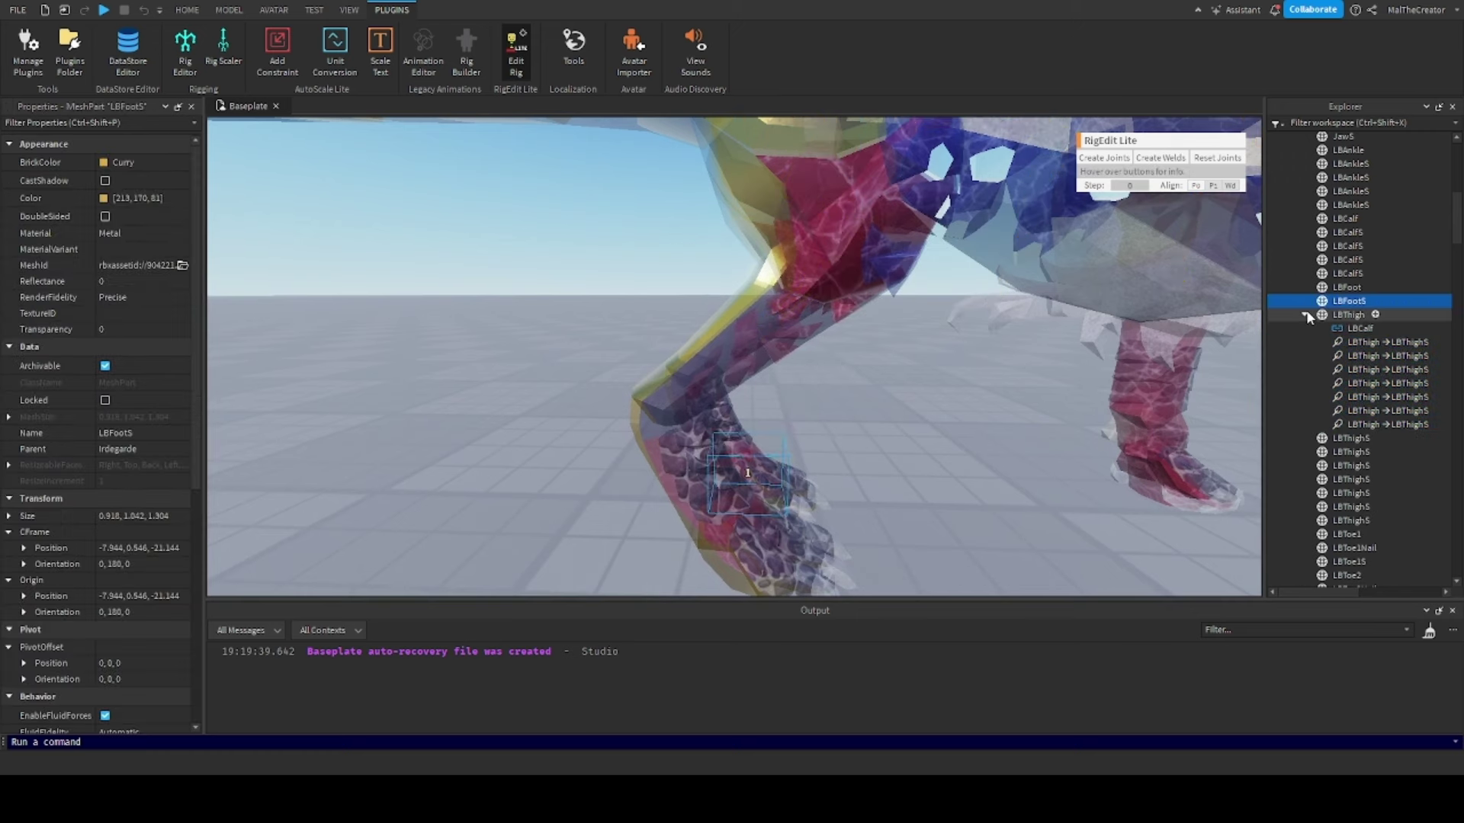
pyautogui.click(1305, 313)
# Try to weld the four LBCalfS detail parts to LBCalf
pyautogui.click(1336, 220)
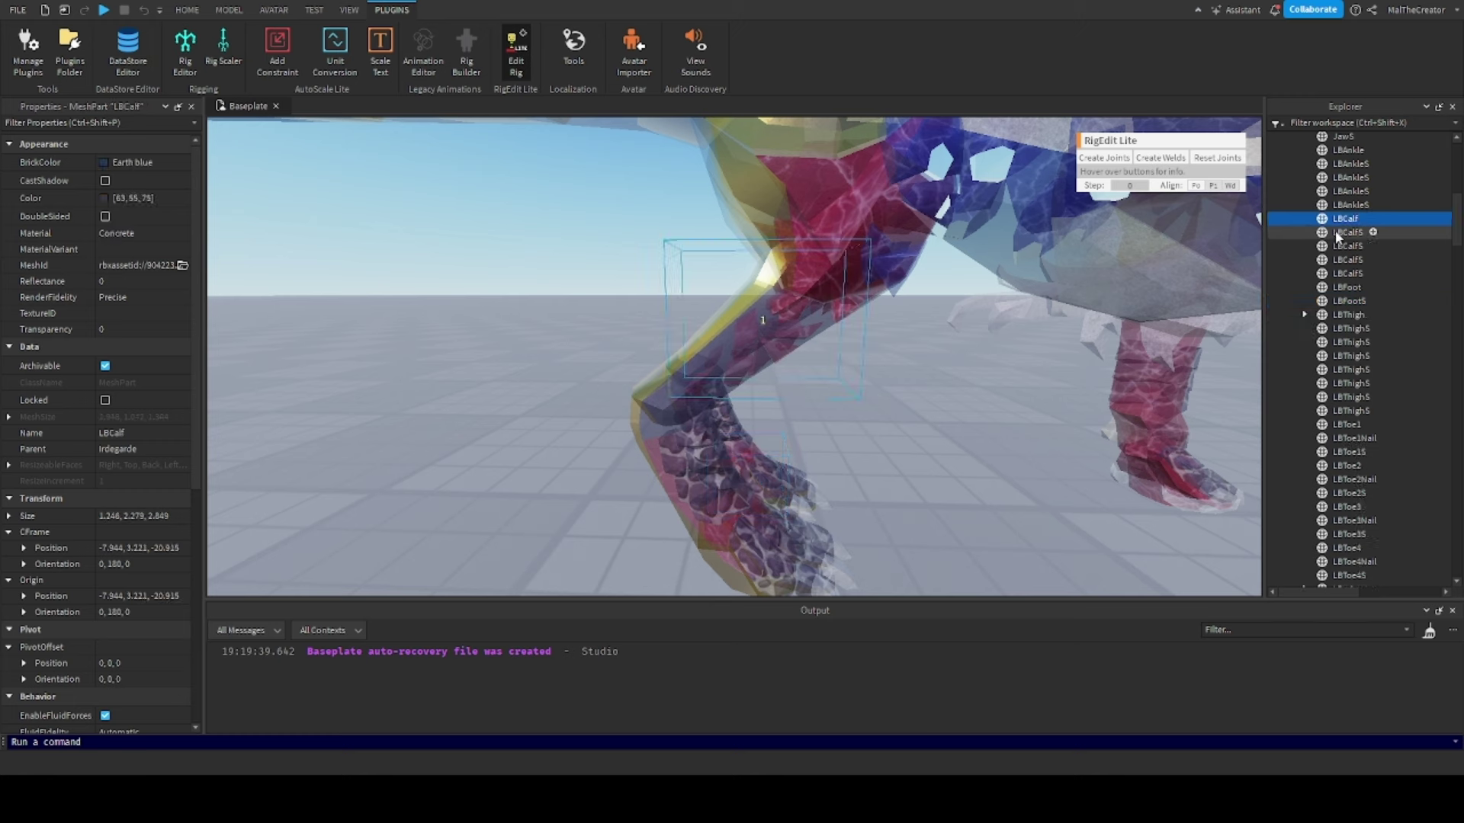
pyautogui.keyDown('shift'); pyautogui.click(1346, 274); pyautogui.keyUp('shift')
pyautogui.click(1149, 161)
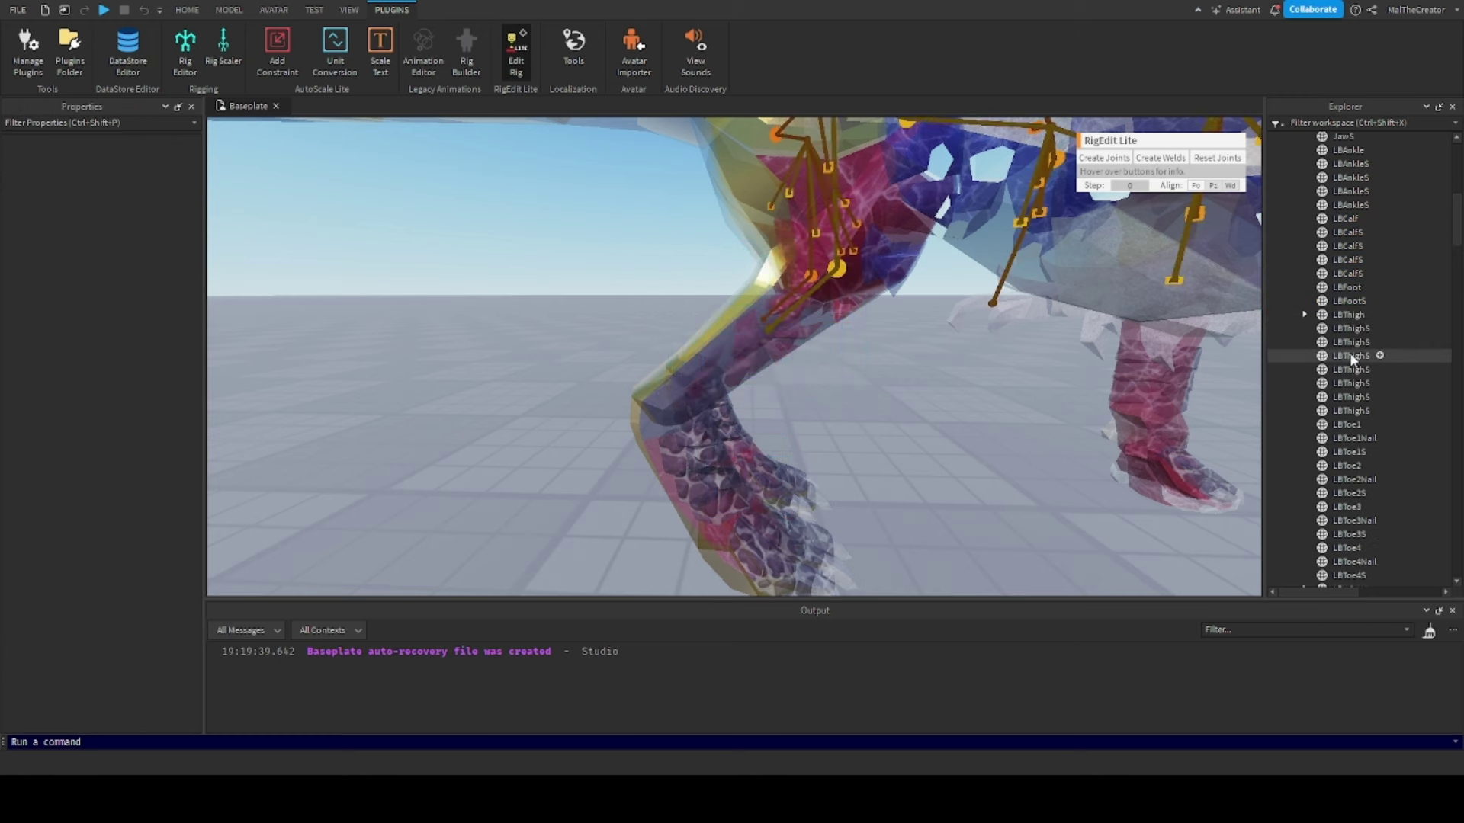
# Weld the seven RBThighS detail parts to RBThigh
pyautogui.scroll(-15, 1349, 355)
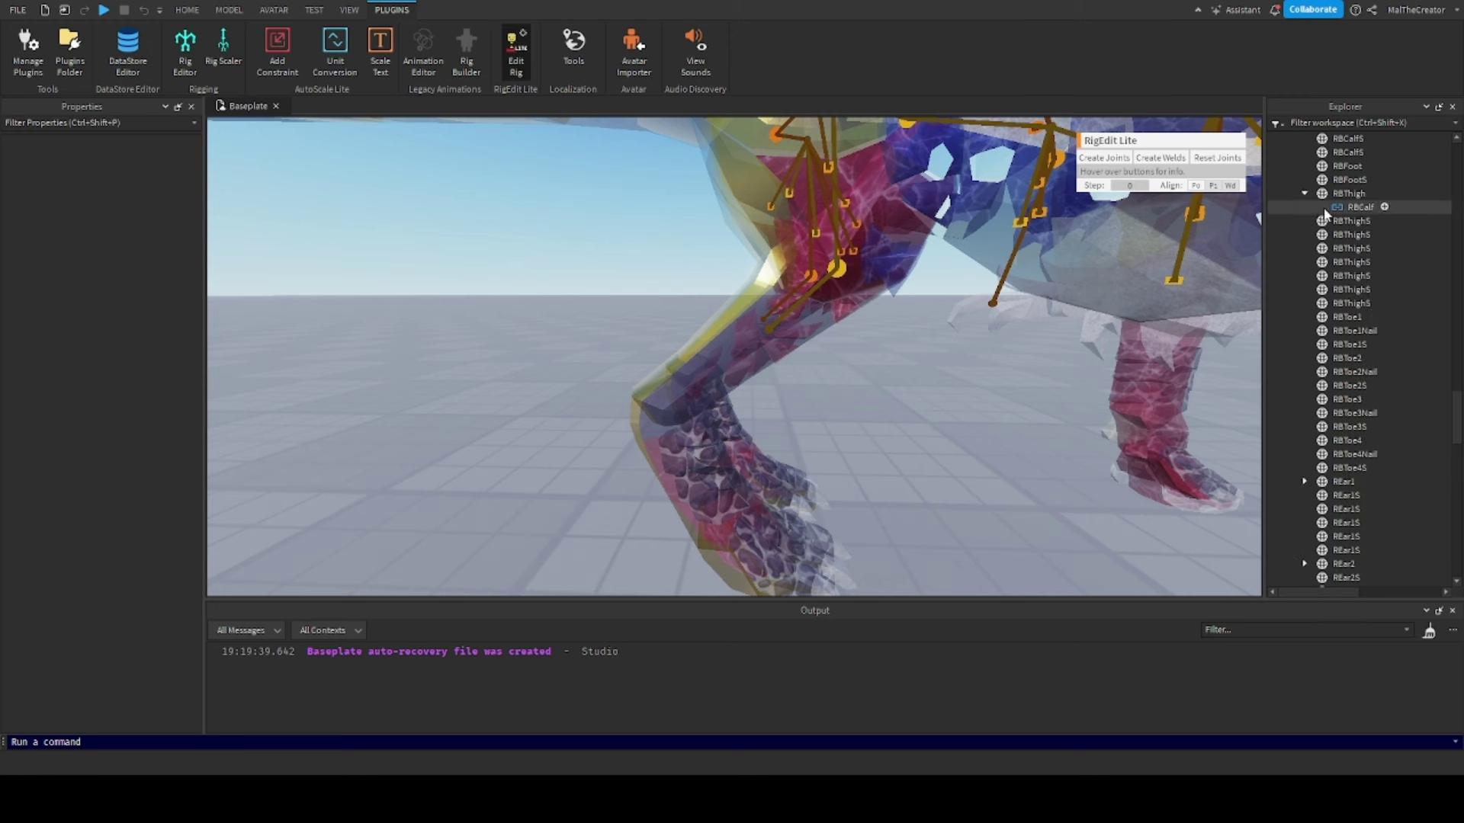
pyautogui.click(1323, 196)
pyautogui.keyDown('shift'); pyautogui.click(1341, 276); pyautogui.keyUp('shift')
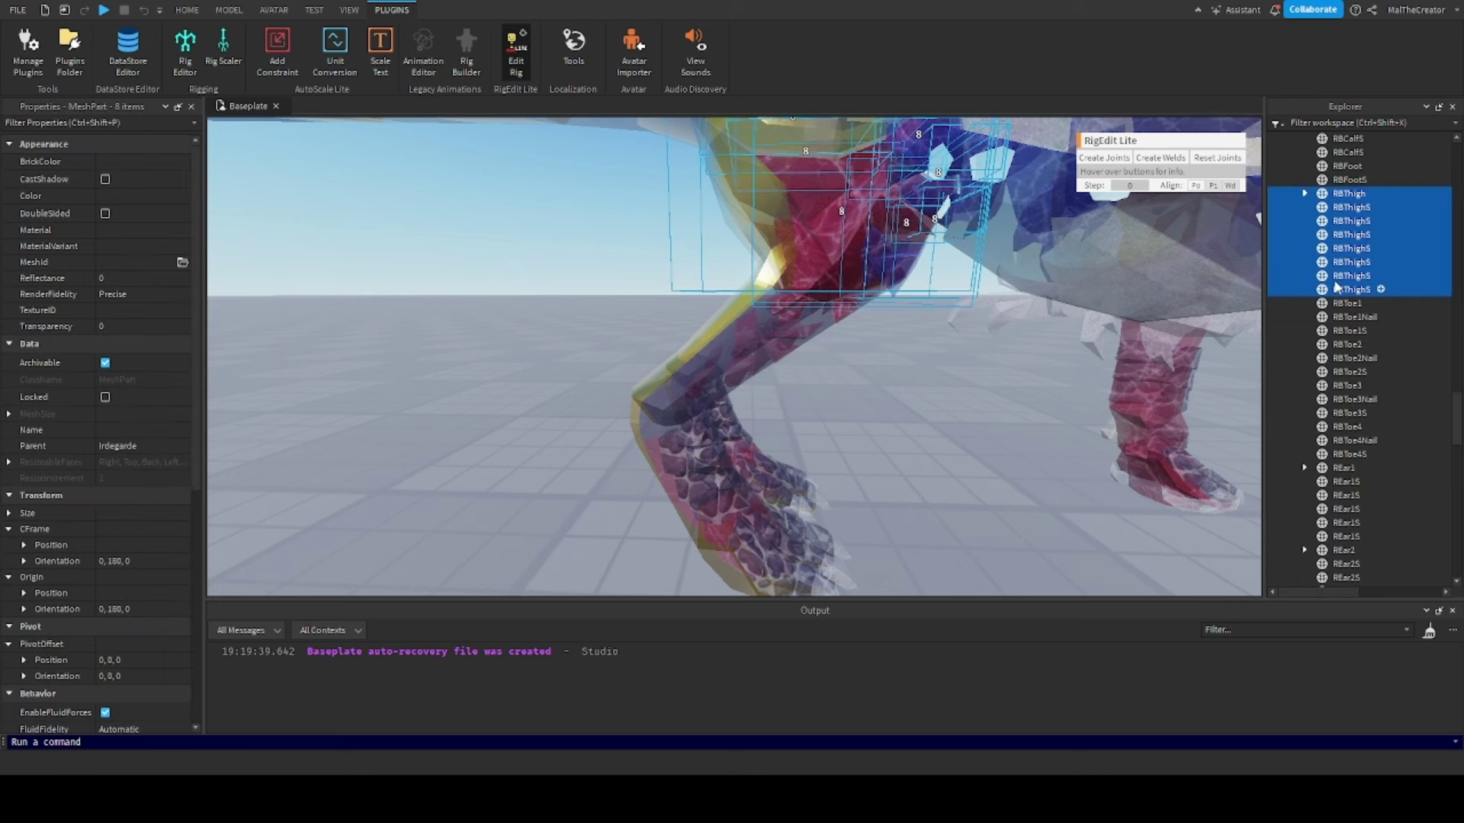
pyautogui.click(1160, 158)
pyautogui.click(1304, 193)
# Weld the four RBCalfS detail parts to RBCalf
pyautogui.scroll(3, 1344, 235)
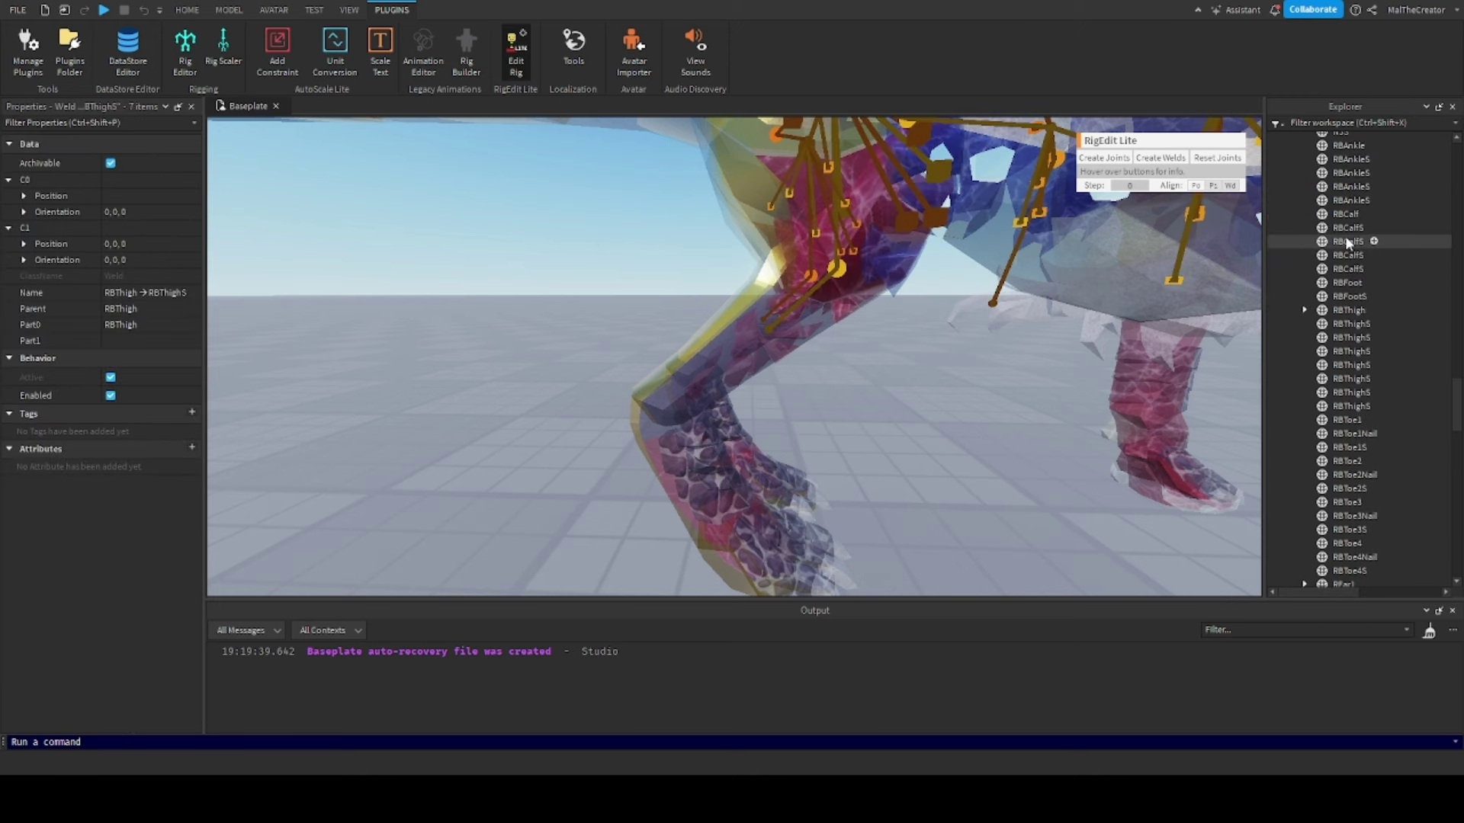
pyautogui.click(1345, 214)
pyautogui.keyDown('shift'); pyautogui.click(1338, 269); pyautogui.keyUp('shift')
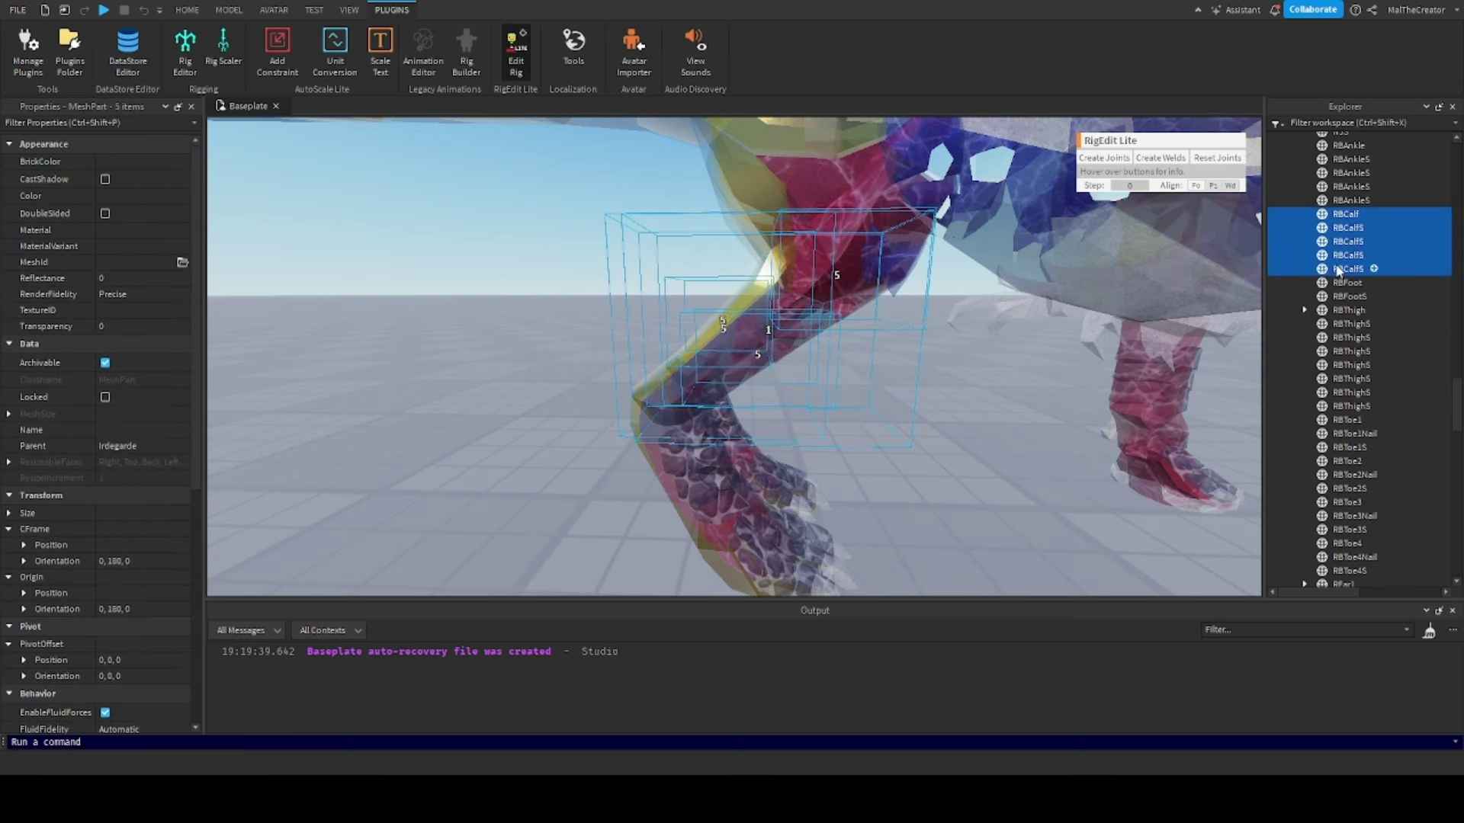
pyautogui.click(1160, 157)
pyautogui.click(1304, 214)
# Create a joint from RBCalf to RBAnkle
pyautogui.click(1338, 216)
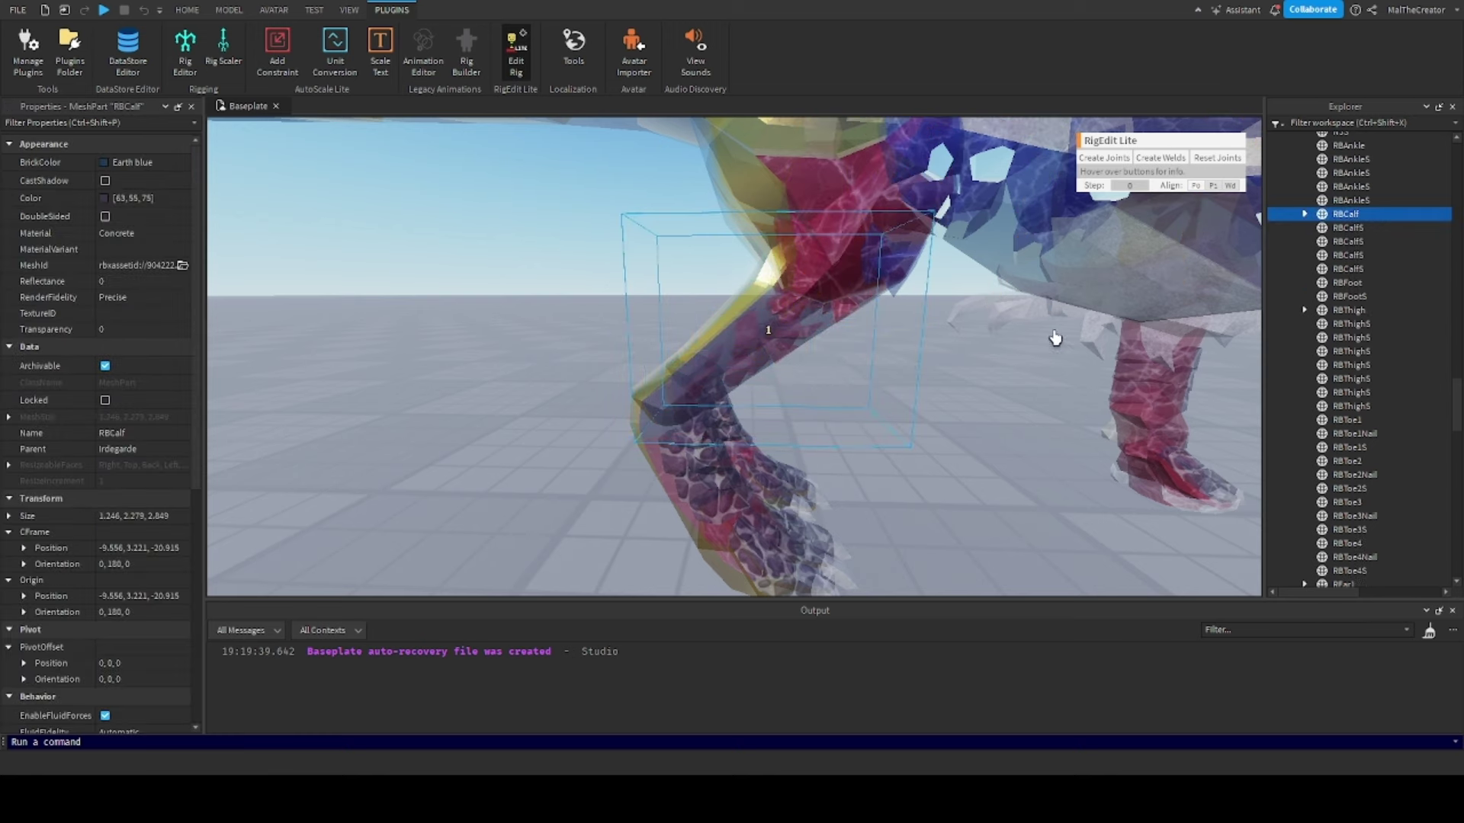
pyautogui.moveTo(1055, 337); pyautogui.dragTo(1074, 338, button='right')
pyautogui.scroll(2, 1050, 338)
pyautogui.scroll(-2, 1073, 338)
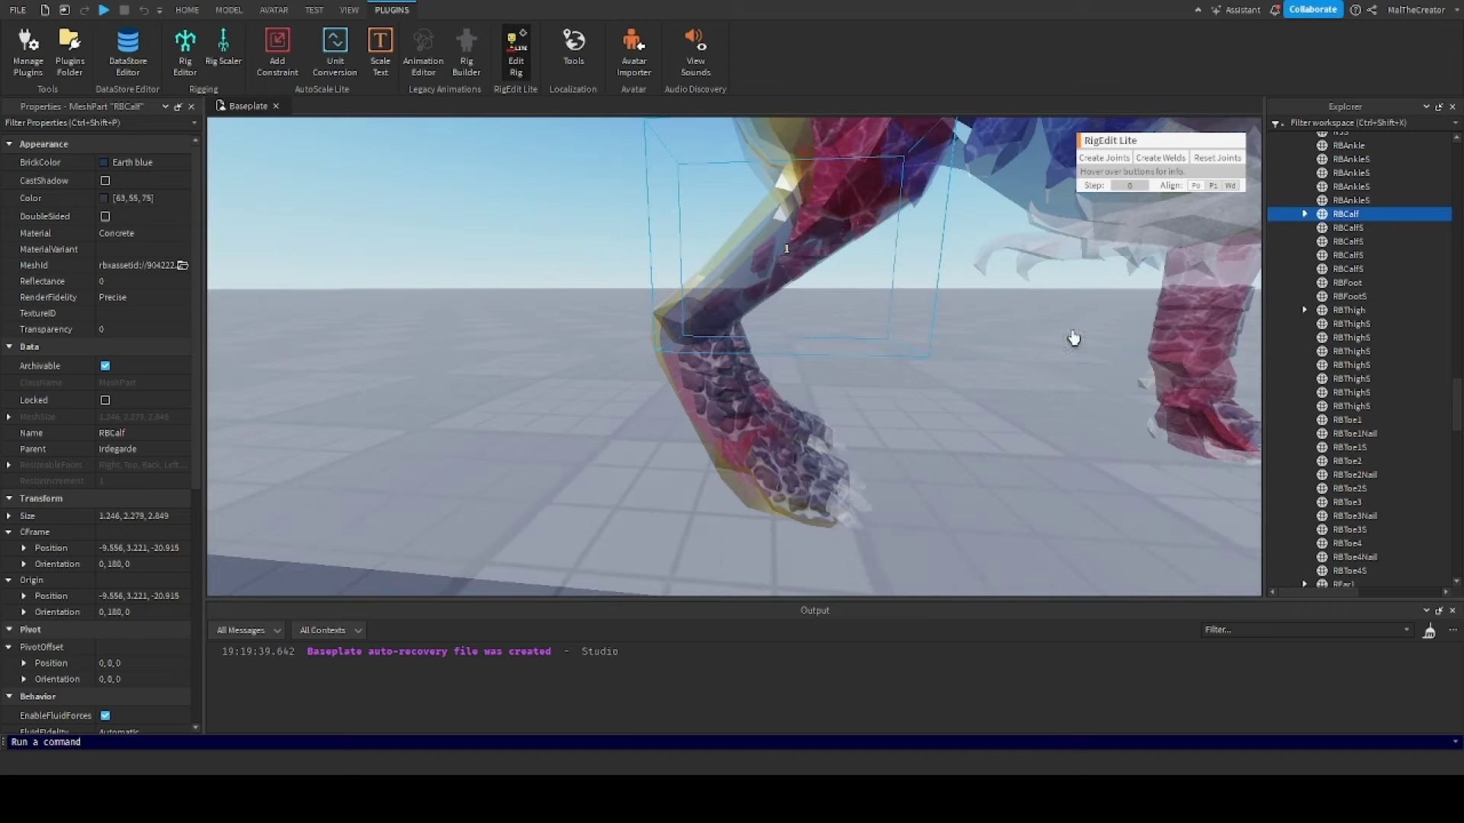
pyautogui.scroll(3, 1319, 314)
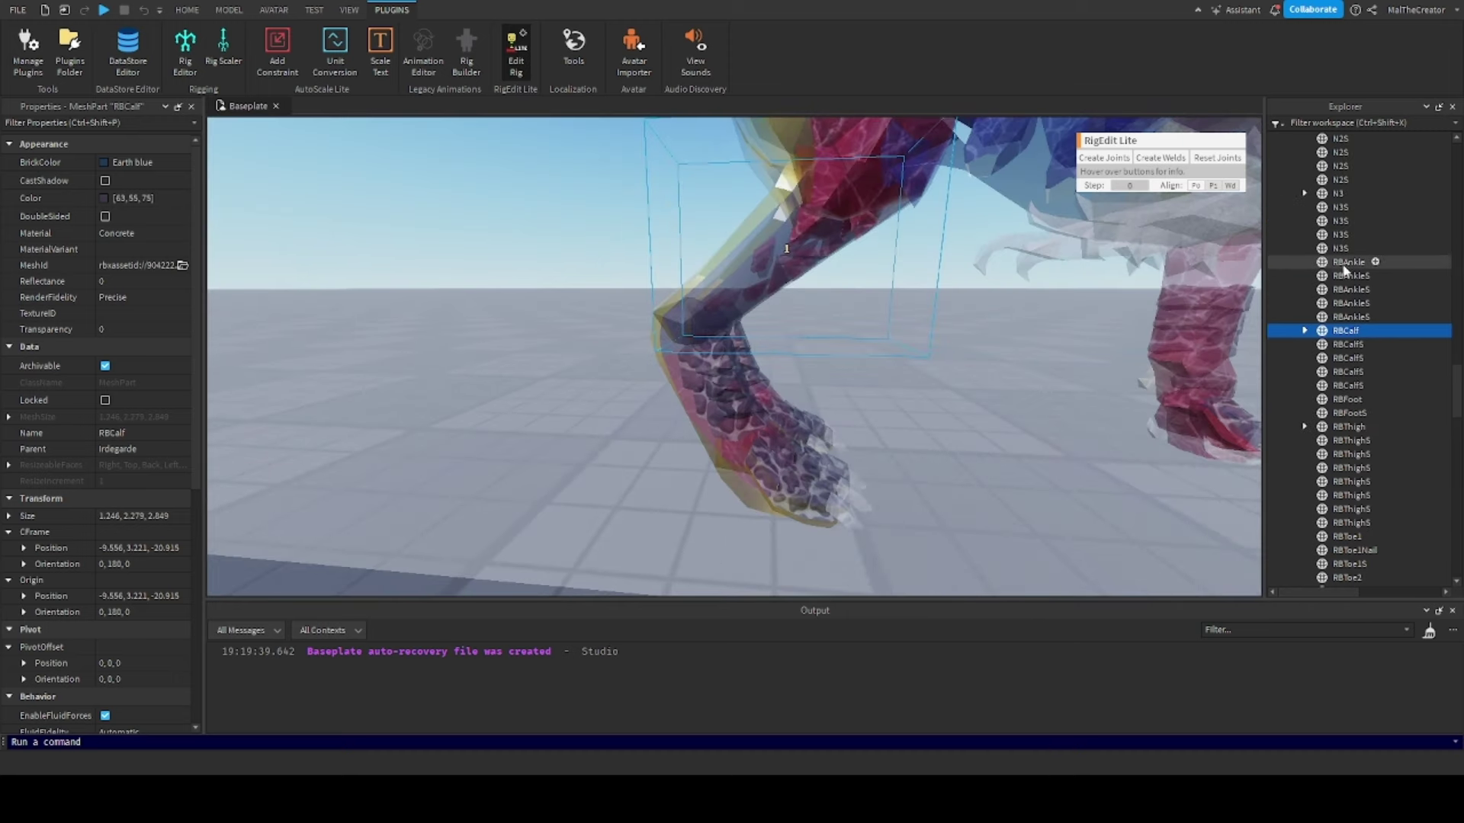
pyautogui.keyDown('ctrl'); pyautogui.click(1345, 263); pyautogui.keyUp('ctrl')
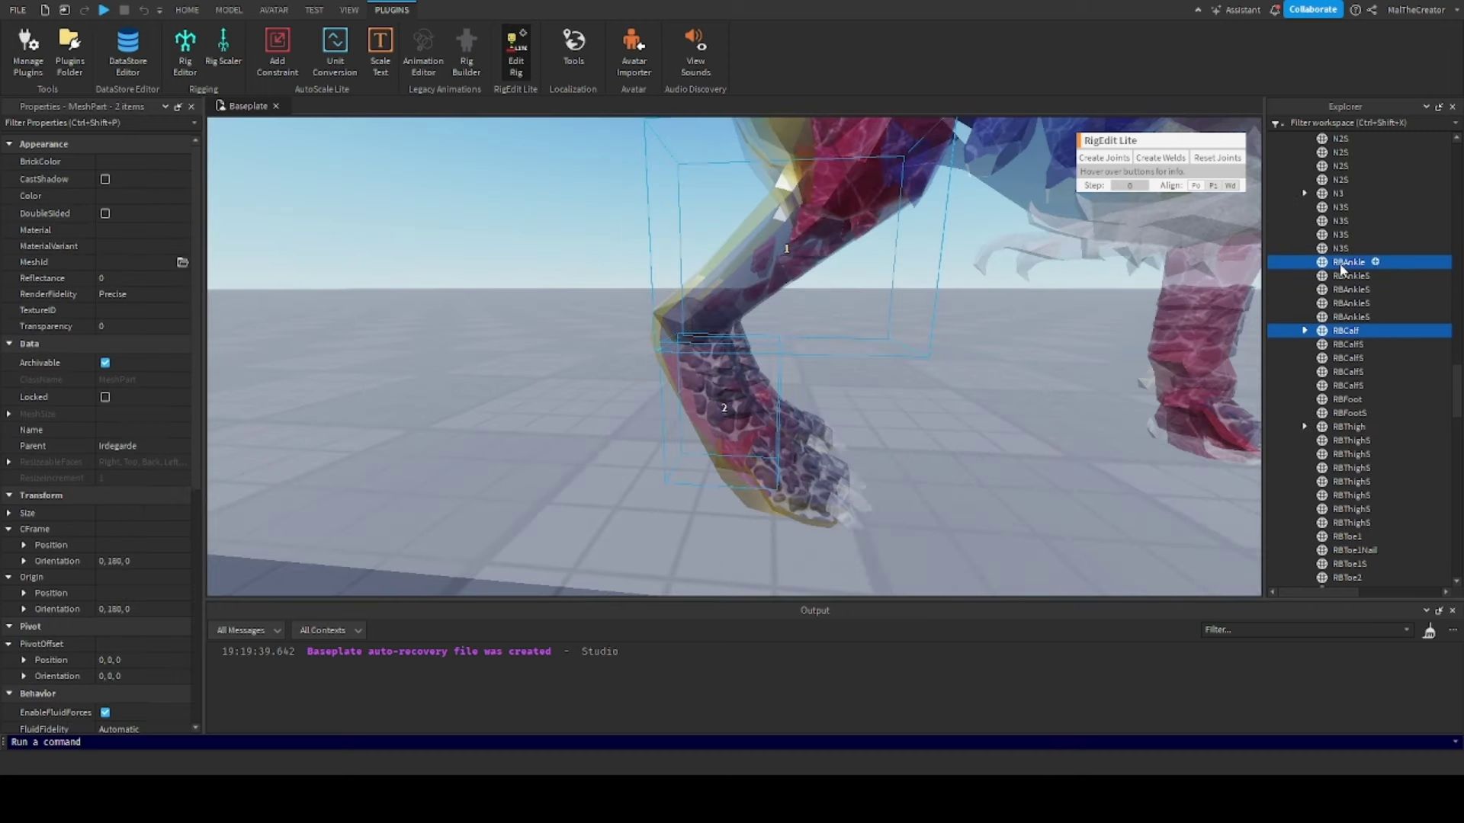
pyautogui.click(1105, 158)
# Create a joint from LBCalf to LBAnkle
pyautogui.scroll(15, 1342, 339)
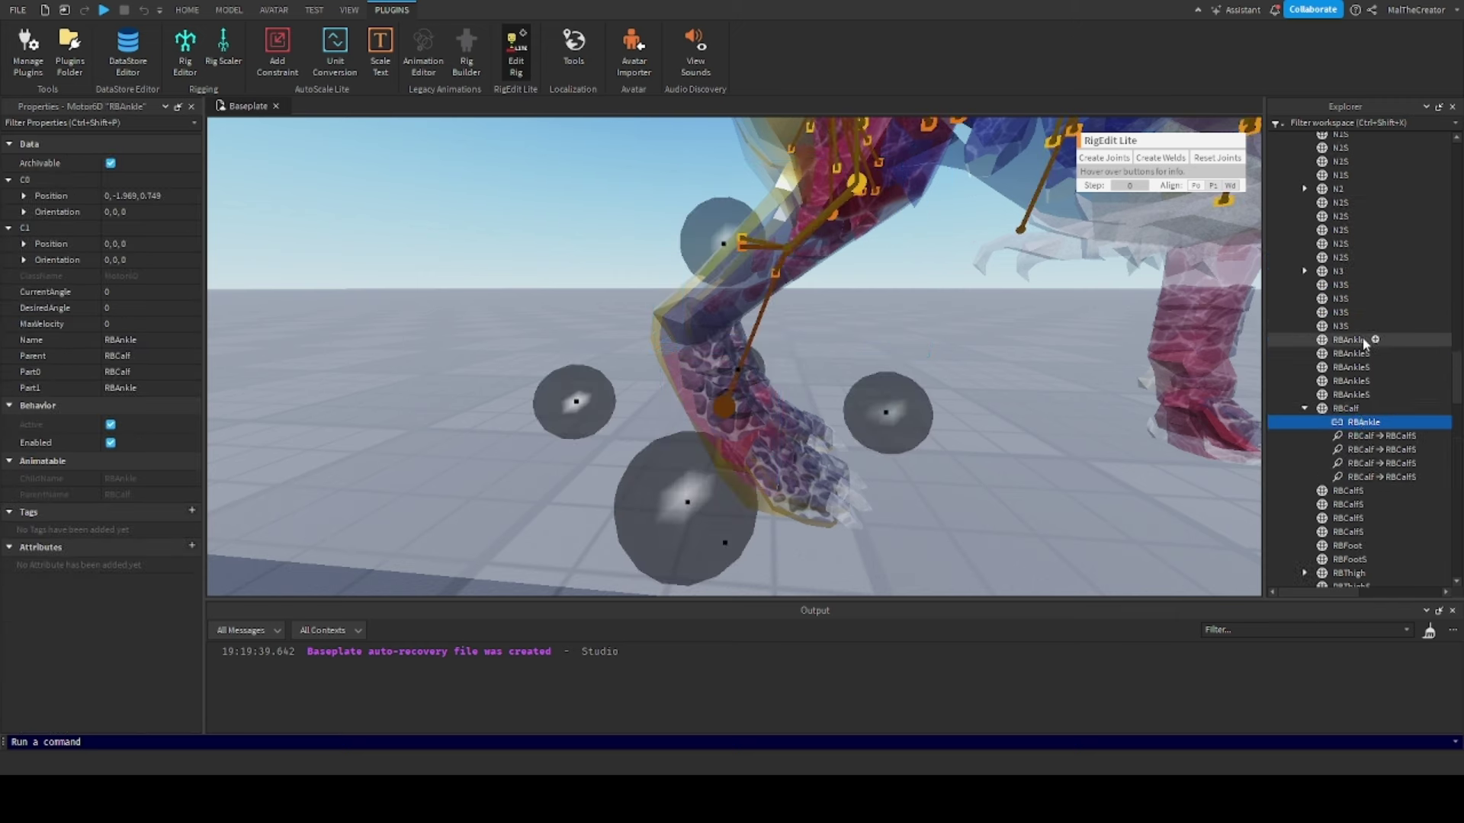
pyautogui.scroll(7, 1379, 331)
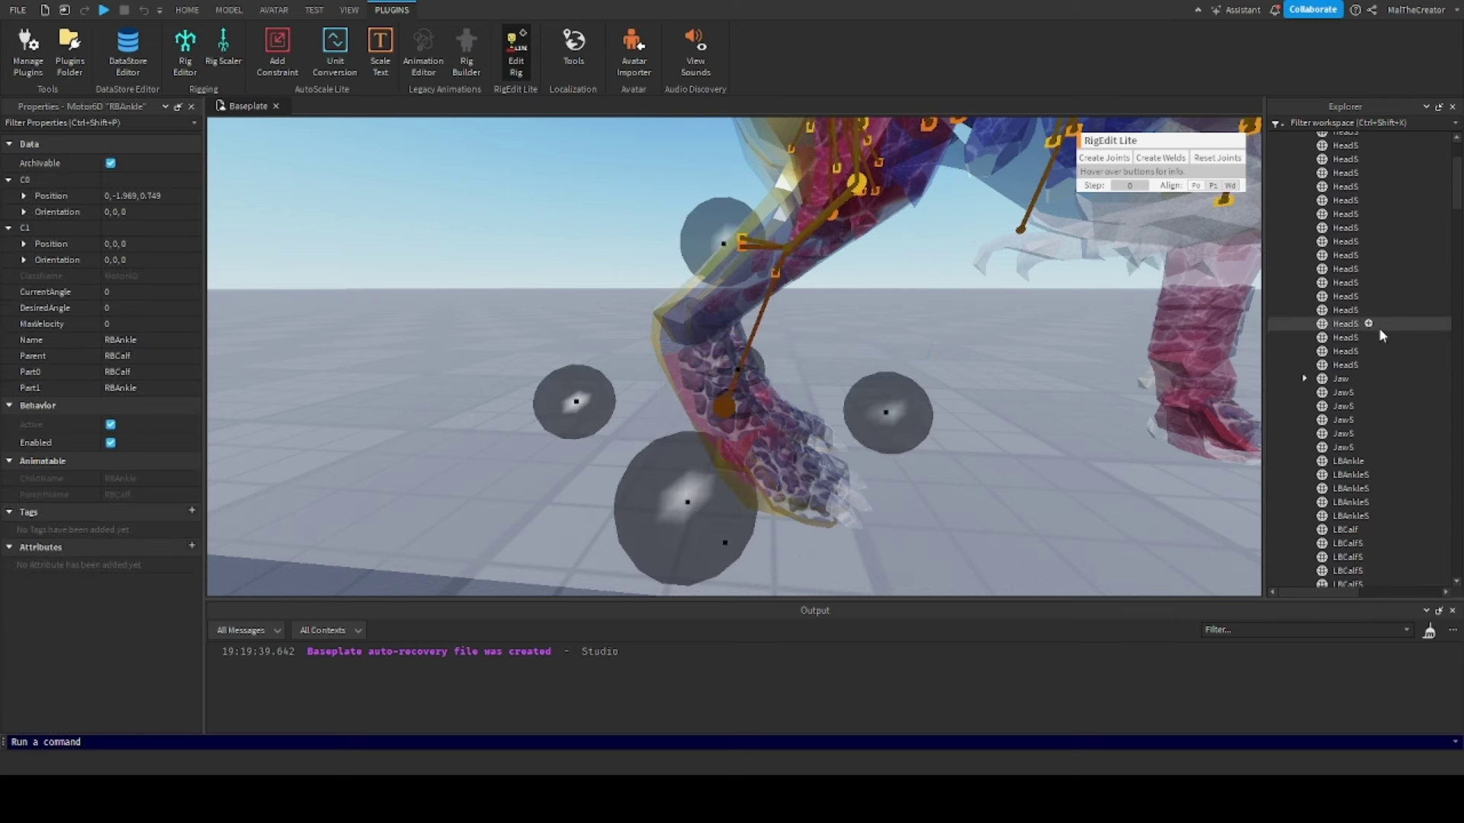
pyautogui.scroll(-9, 1378, 331)
pyautogui.scroll(3, 1375, 327)
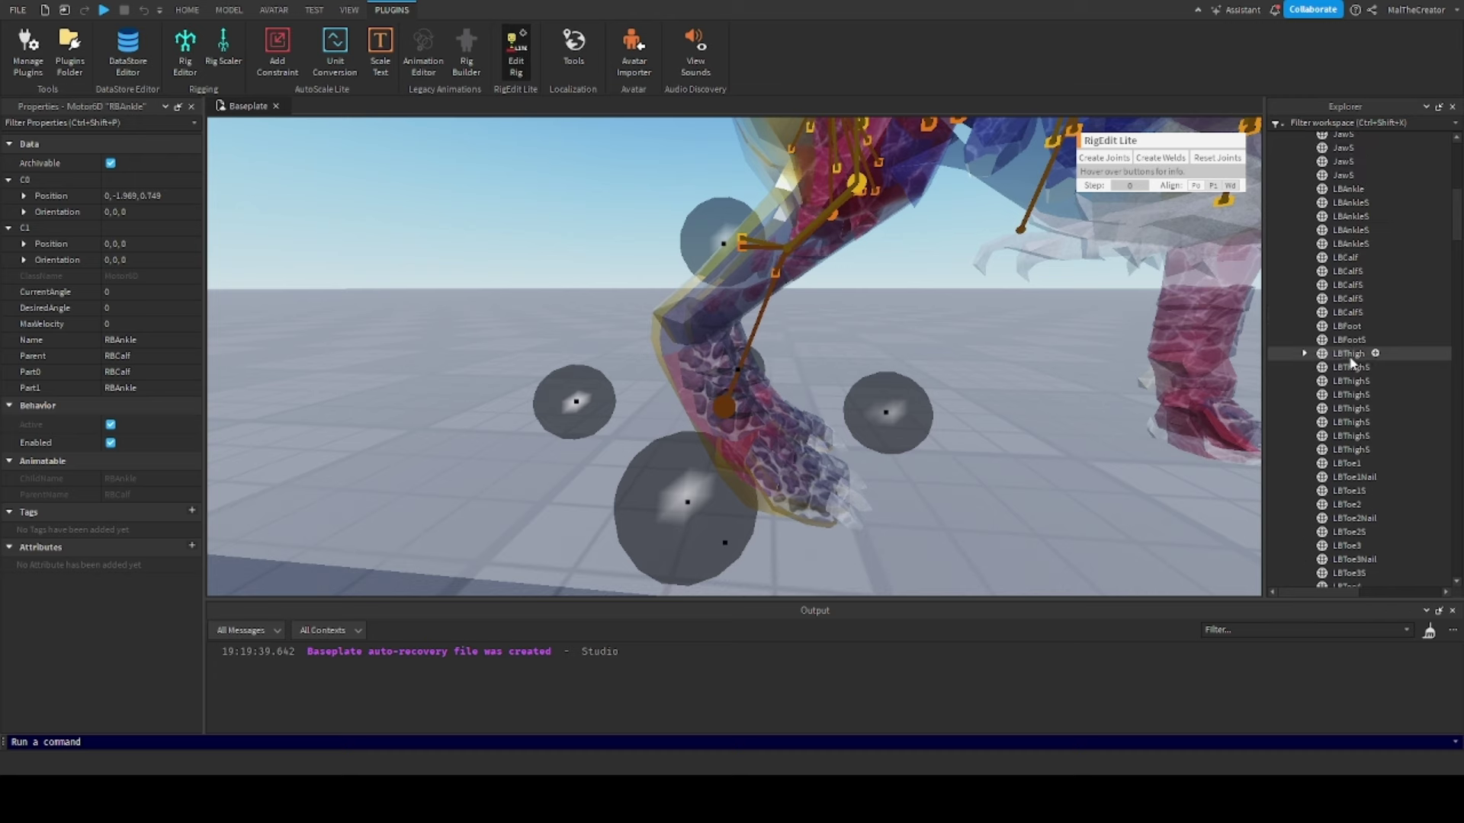
pyautogui.click(1345, 258)
pyautogui.keyDown('ctrl'); pyautogui.click(1350, 189); pyautogui.keyUp('ctrl')
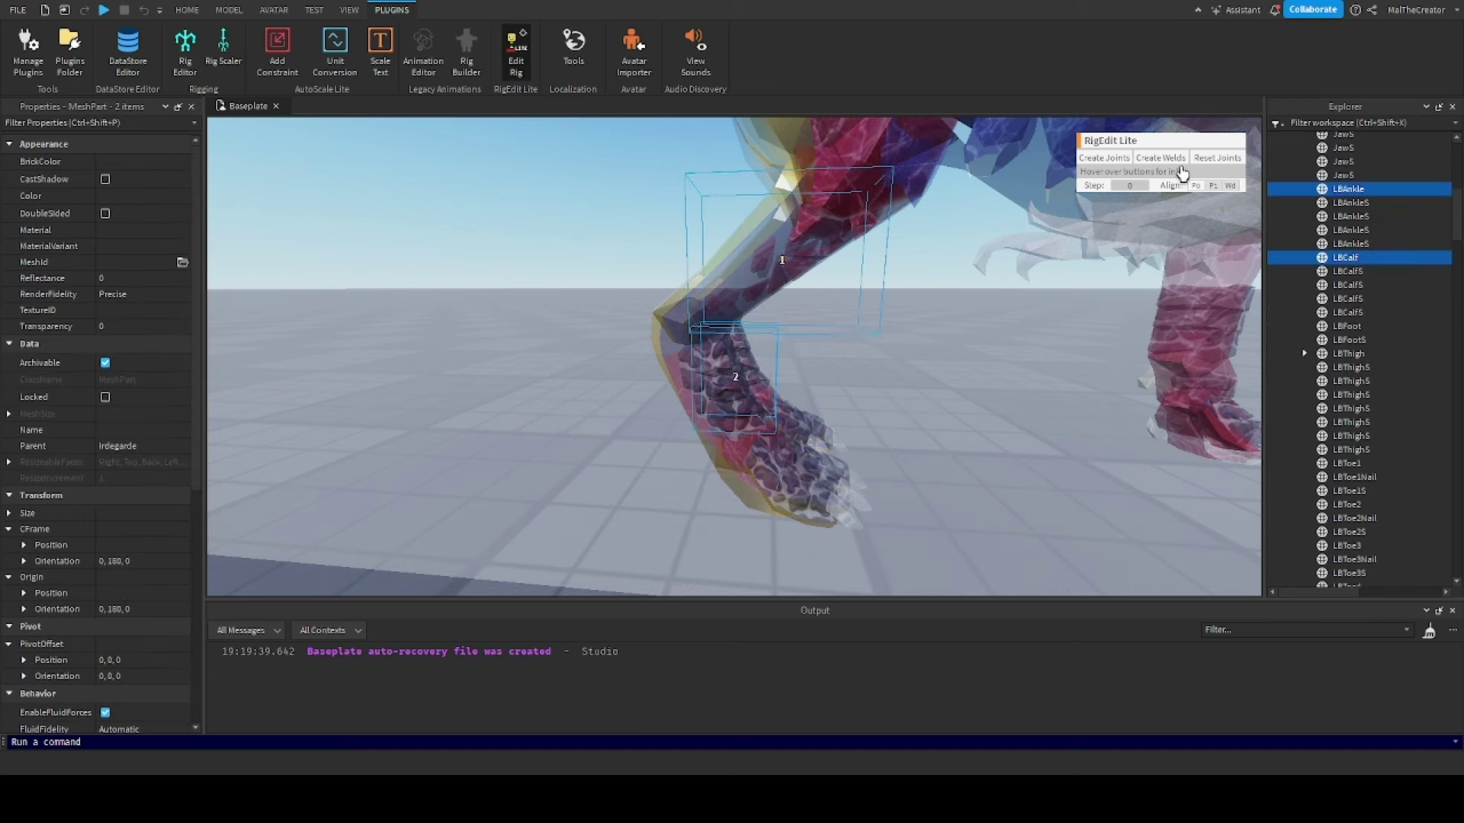
pyautogui.click(1106, 159)
# Select the LBAnkle and RBAnkle joints together and raise them about 1 stud toward the lower ends of the calves
pyautogui.moveTo(959, 353); pyautogui.dragTo(959, 354, button='right')
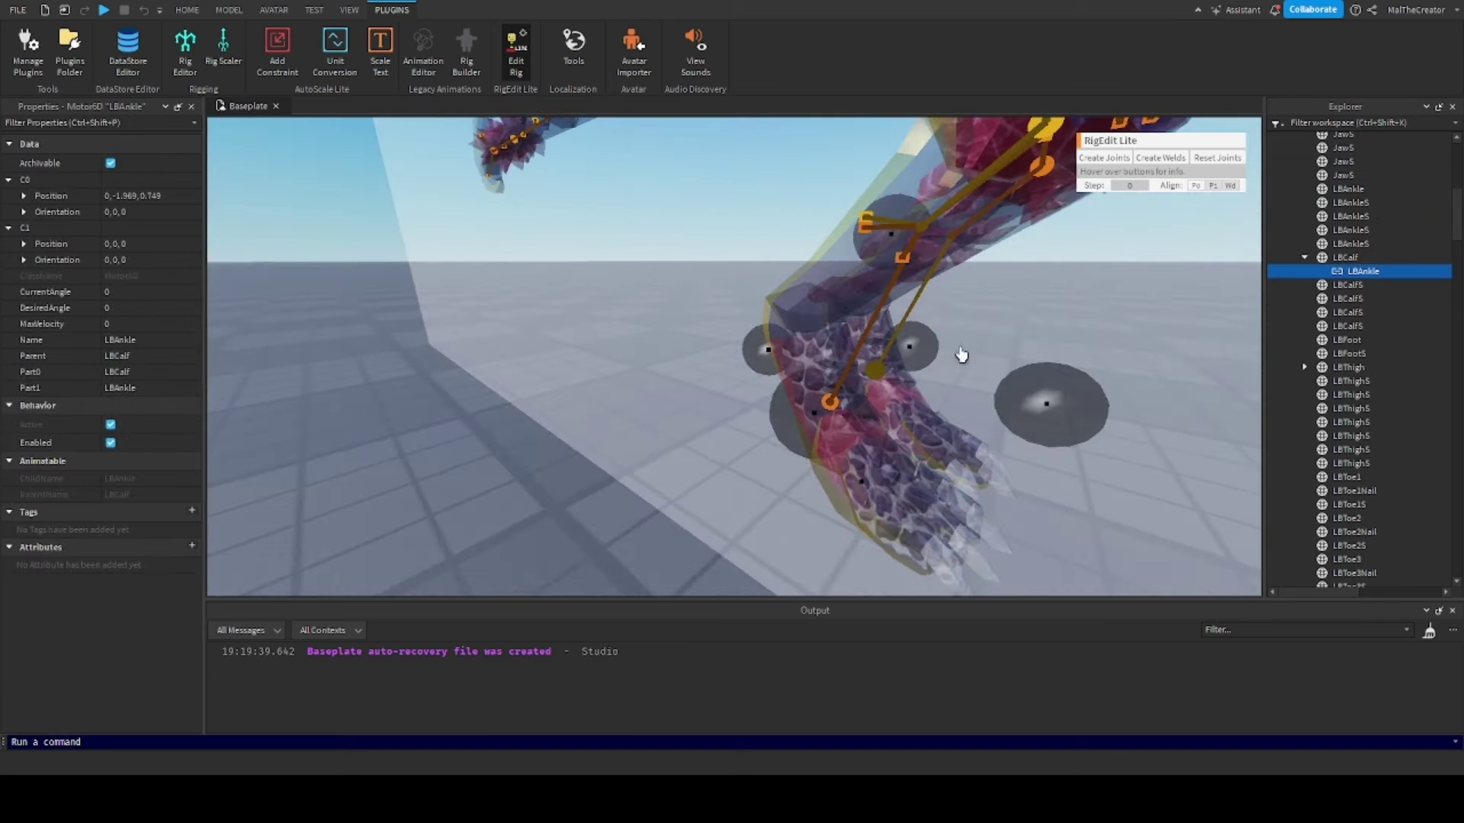
pyautogui.scroll(-5, 1382, 289)
pyautogui.scroll(-15, 1376, 286)
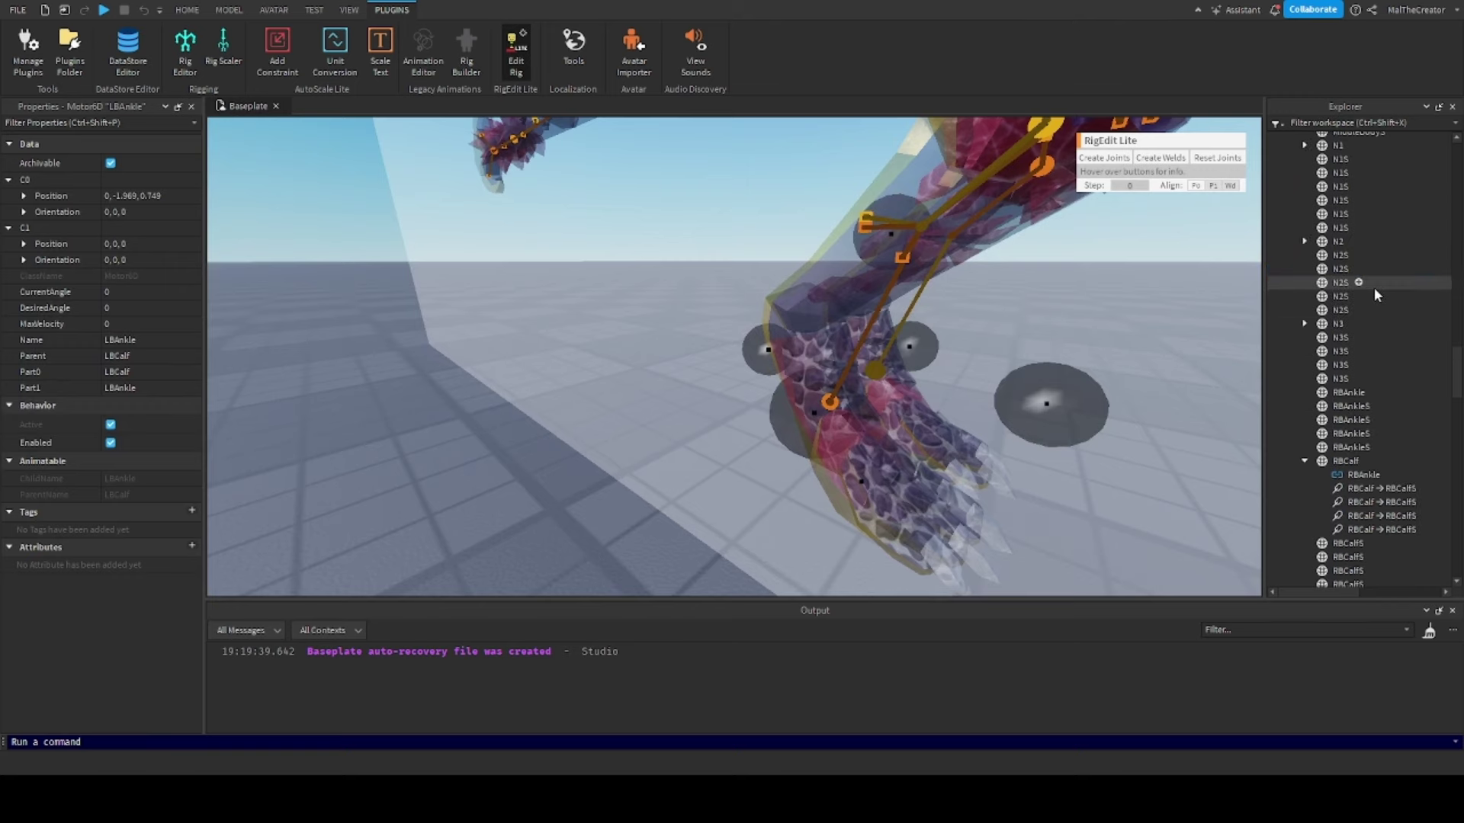
pyautogui.keyDown('ctrl'); pyautogui.click(1363, 280); pyautogui.keyUp('ctrl')
pyautogui.press('f')
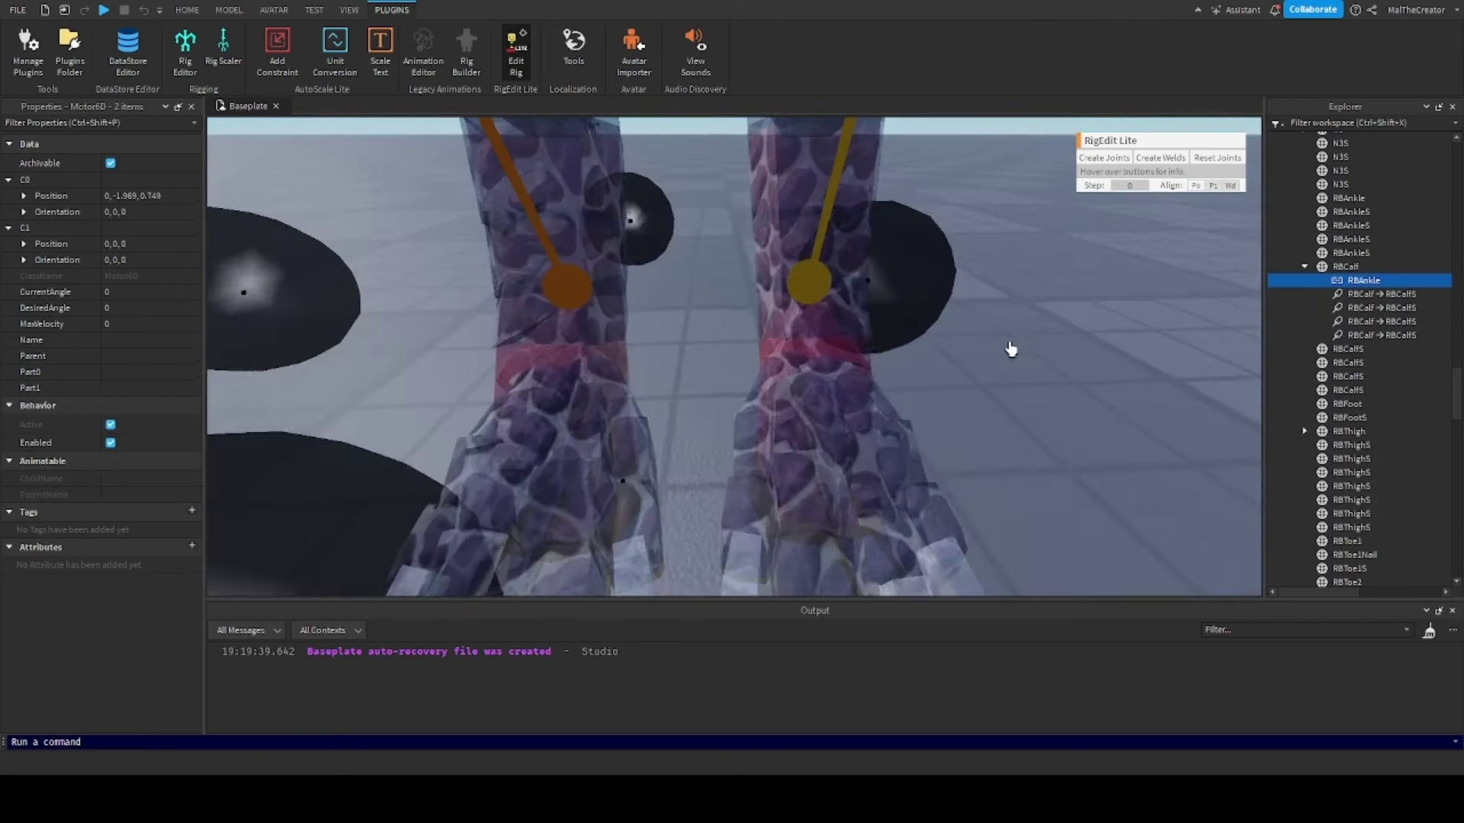
pyautogui.moveTo(824, 340); pyautogui.dragTo(820, 343, button='right')
pyautogui.press('f')
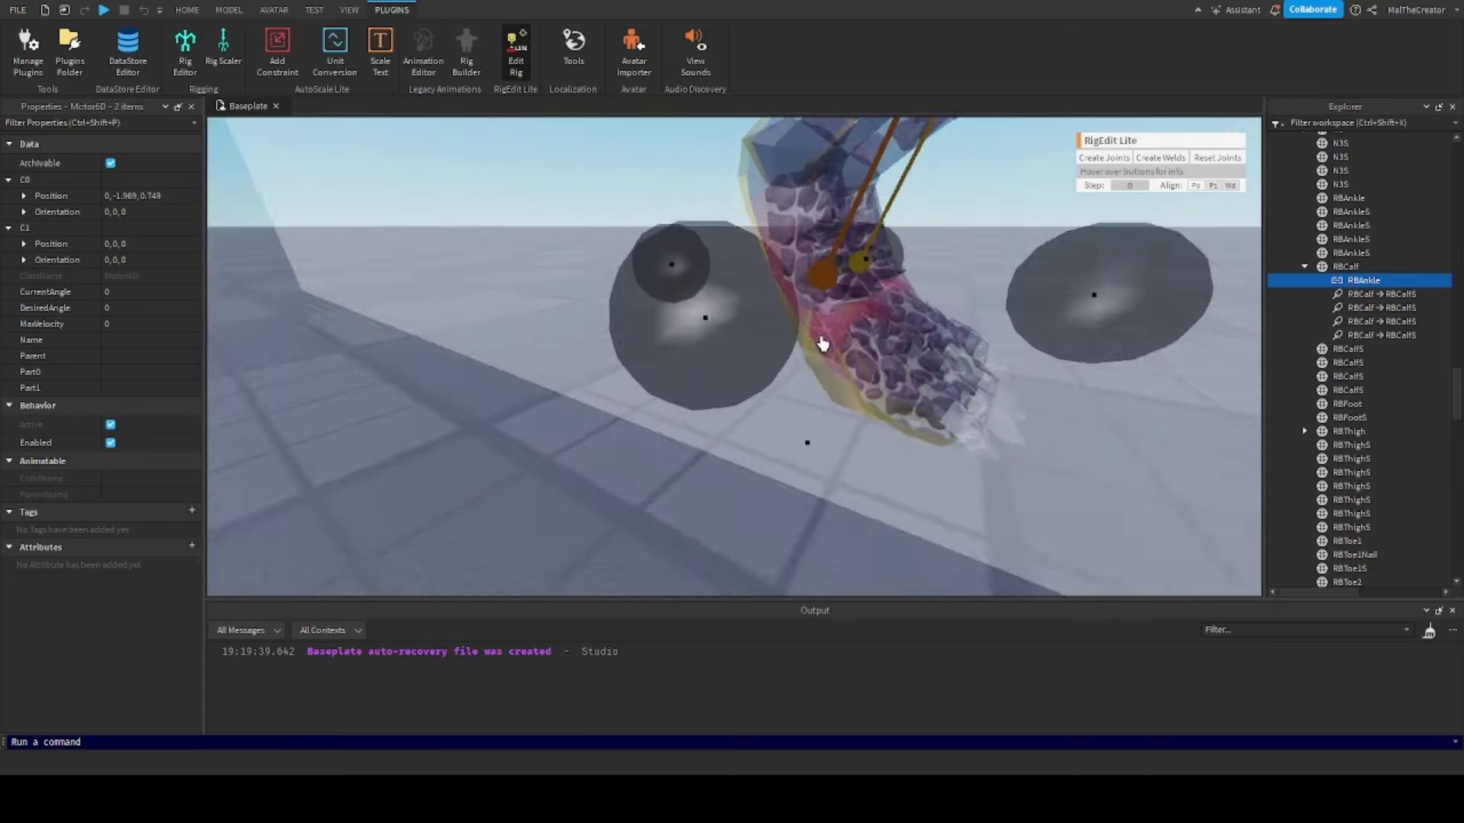
pyautogui.moveTo(760, 470); pyautogui.dragTo(765, 382)
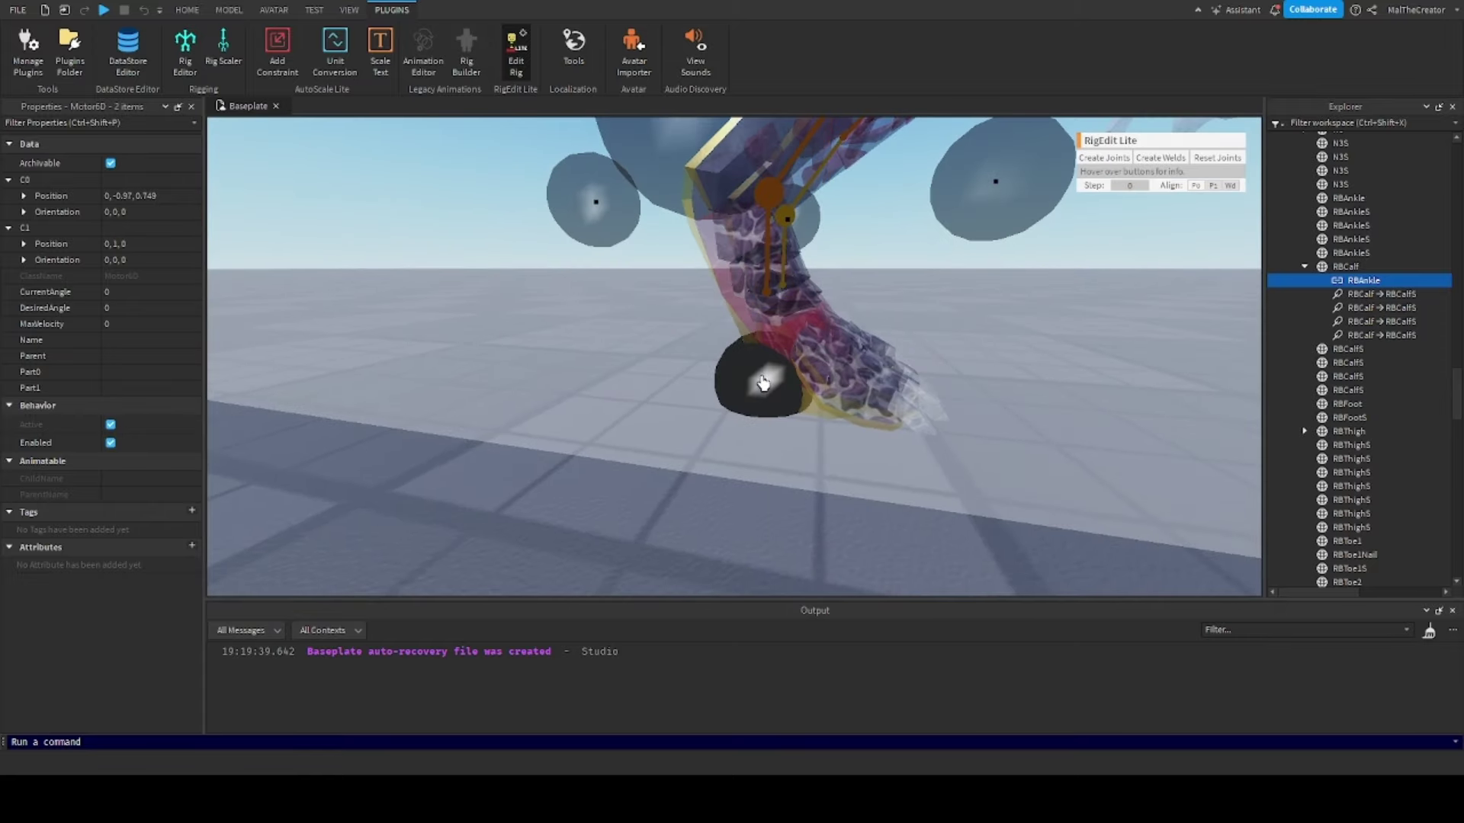
# Shift both ankle joints about 0.48 studs back toward the tail and about 0.05 studs up, into the ankle bends
pyautogui.moveTo(867, 336); pyautogui.dragTo(868, 334, button='right')
pyautogui.moveTo(922, 257); pyautogui.dragTo(876, 249)
pyautogui.moveTo(869, 313); pyautogui.dragTo(868, 315, button='right')
pyautogui.moveTo(685, 348); pyautogui.dragTo(662, 369)
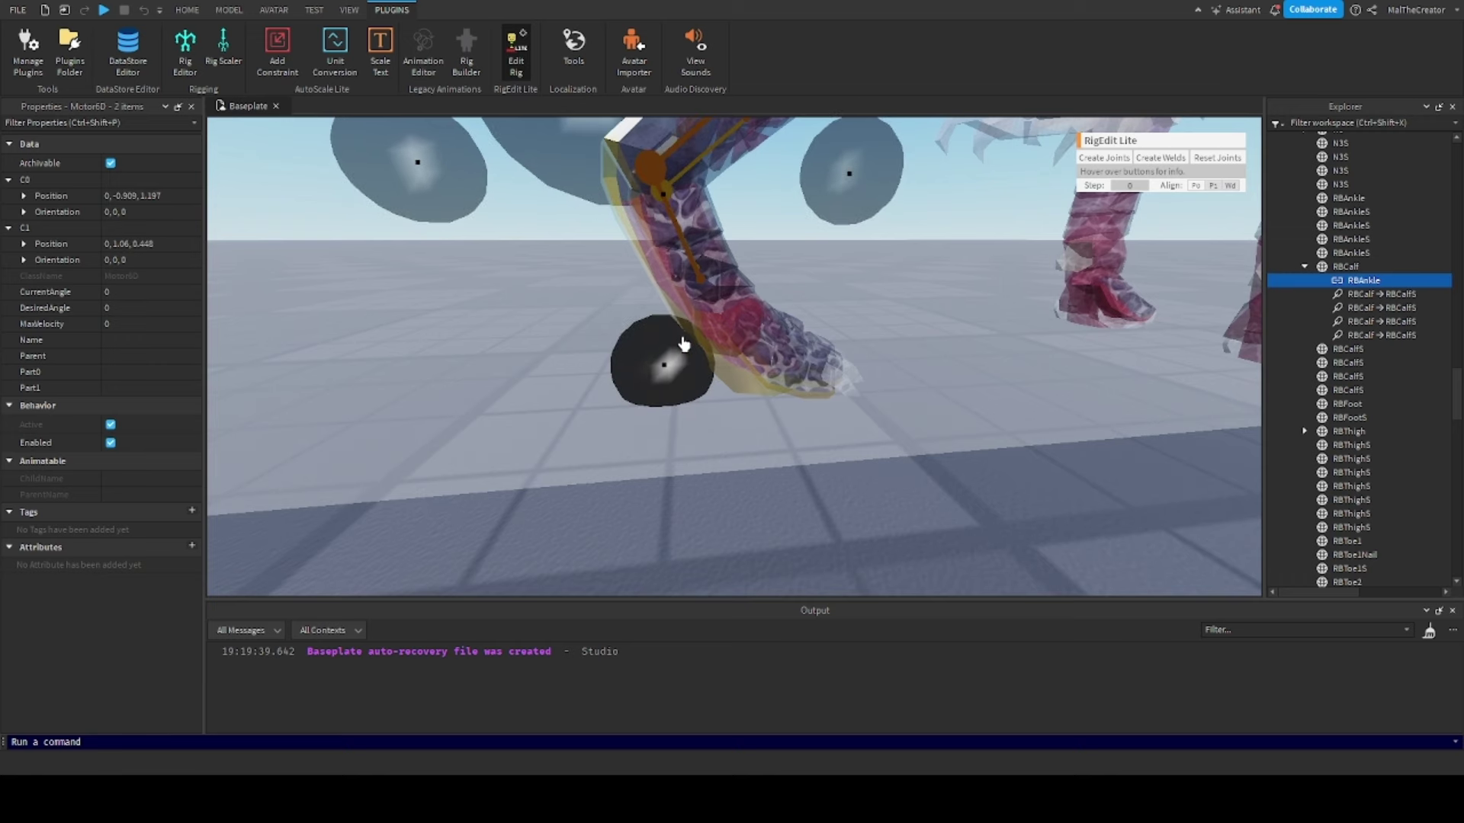
pyautogui.scroll(3, 835, 316)
pyautogui.moveTo(836, 318); pyautogui.dragTo(834, 316, button='right')
pyautogui.scroll(-3, 835, 316)
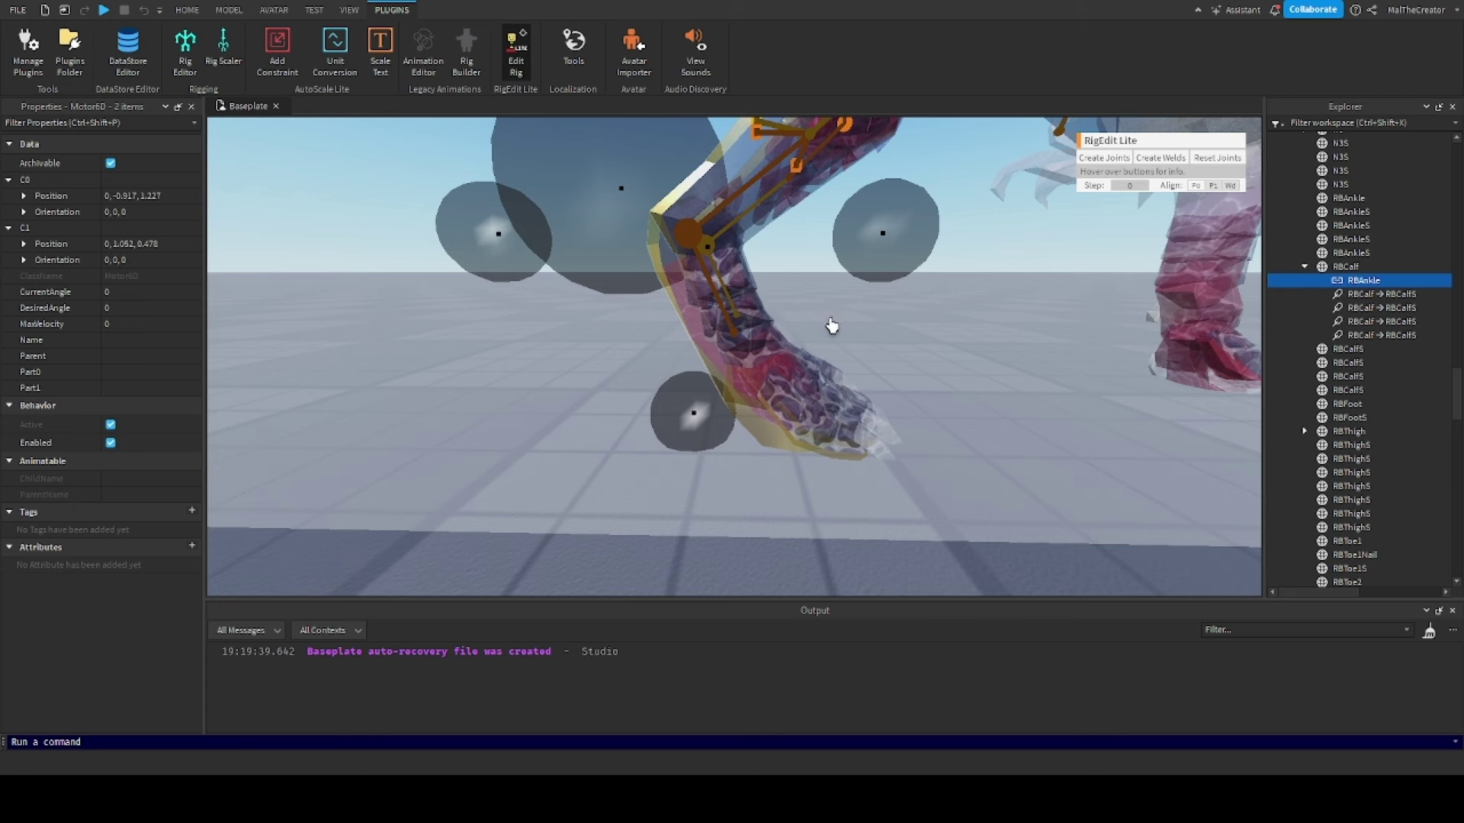
# Weld the four RBAnkleS detail parts to RBAnkle
pyautogui.click(1305, 267)
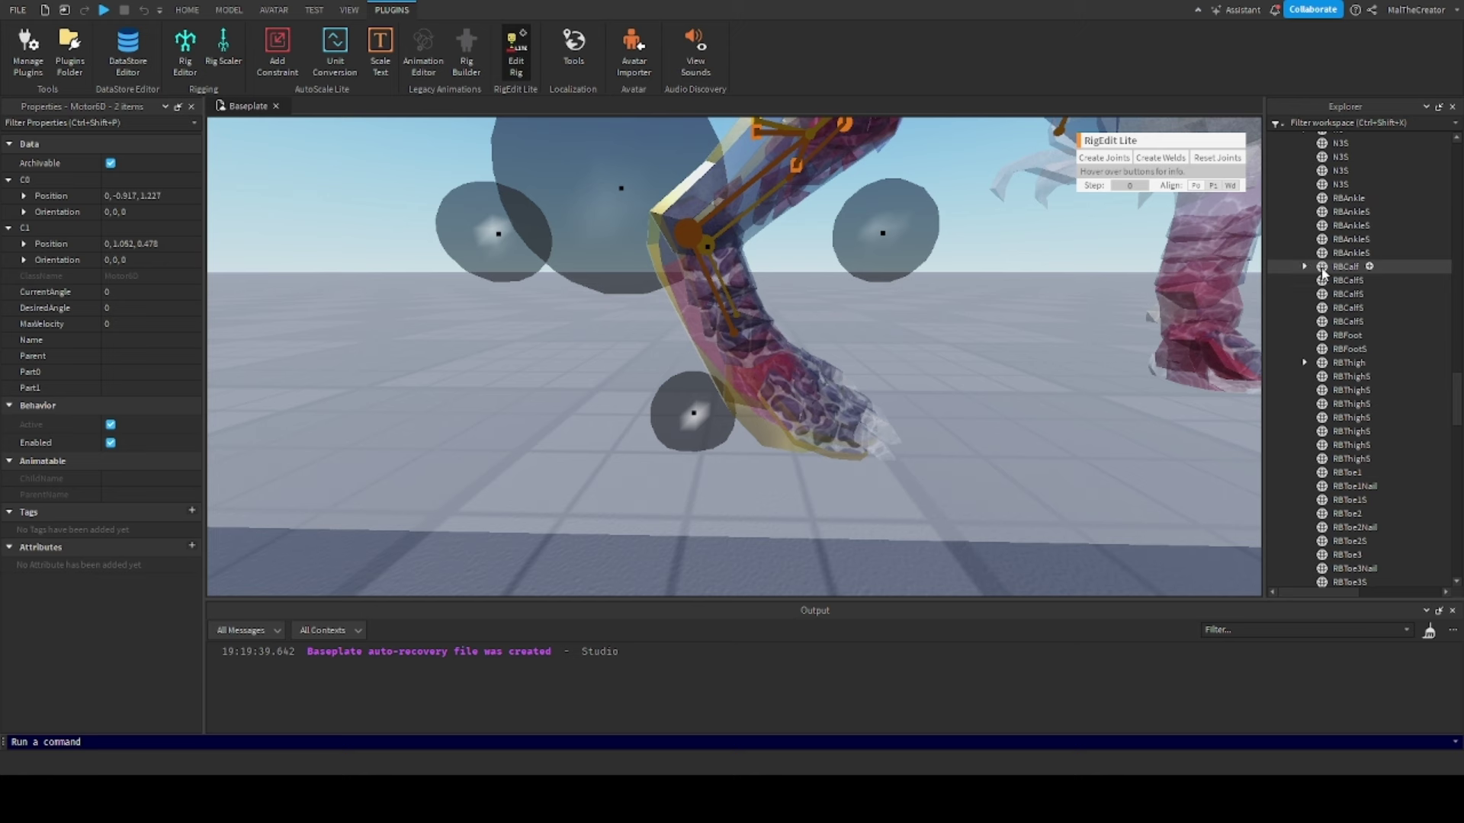
pyautogui.click(1347, 198)
pyautogui.keyDown('shift'); pyautogui.click(1340, 253); pyautogui.keyUp('shift')
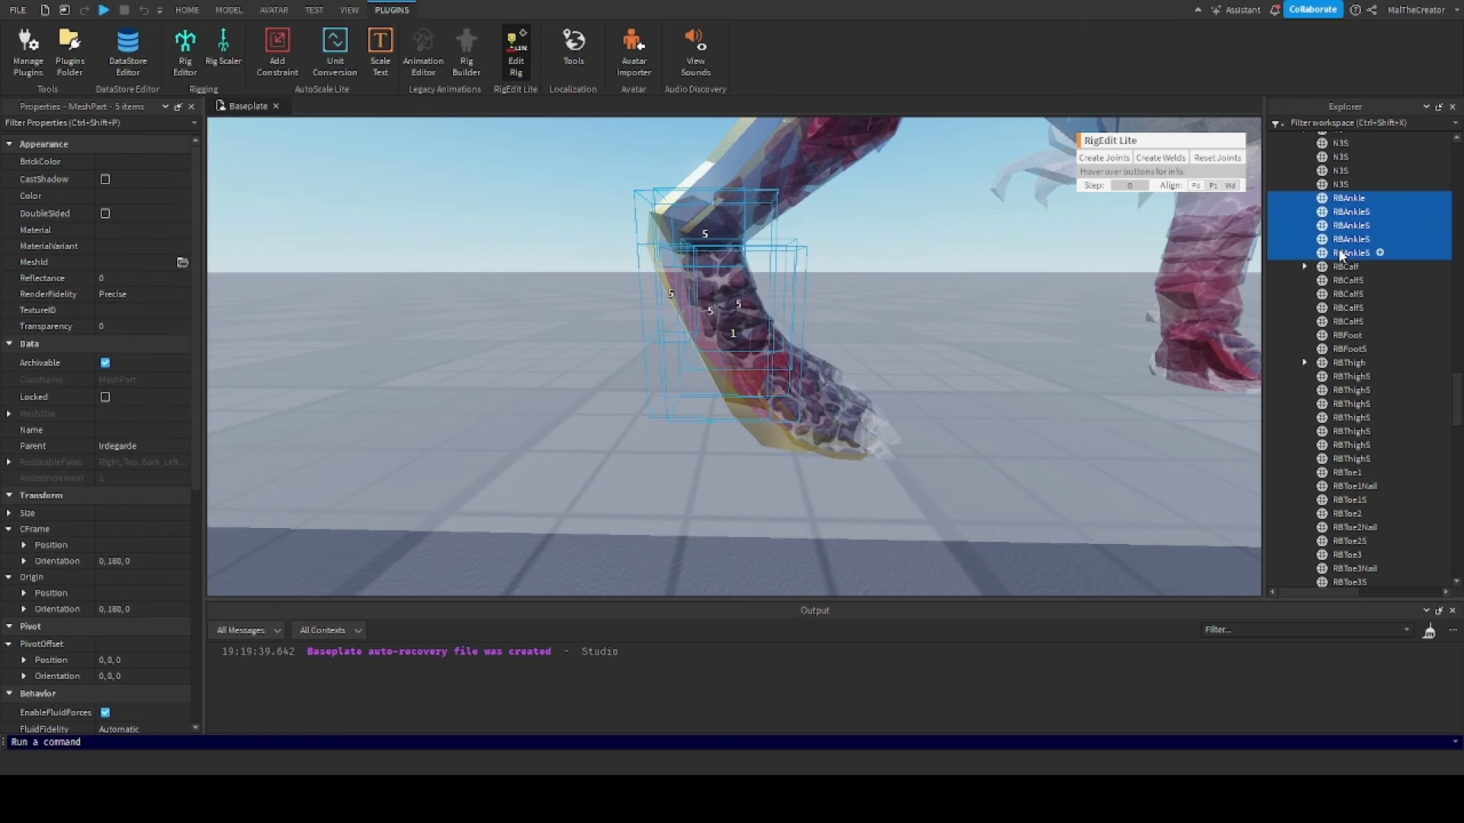
pyautogui.click(1175, 158)
# Weld the four LBAnkleS detail parts to LBAnkle
pyautogui.scroll(10, 1345, 298)
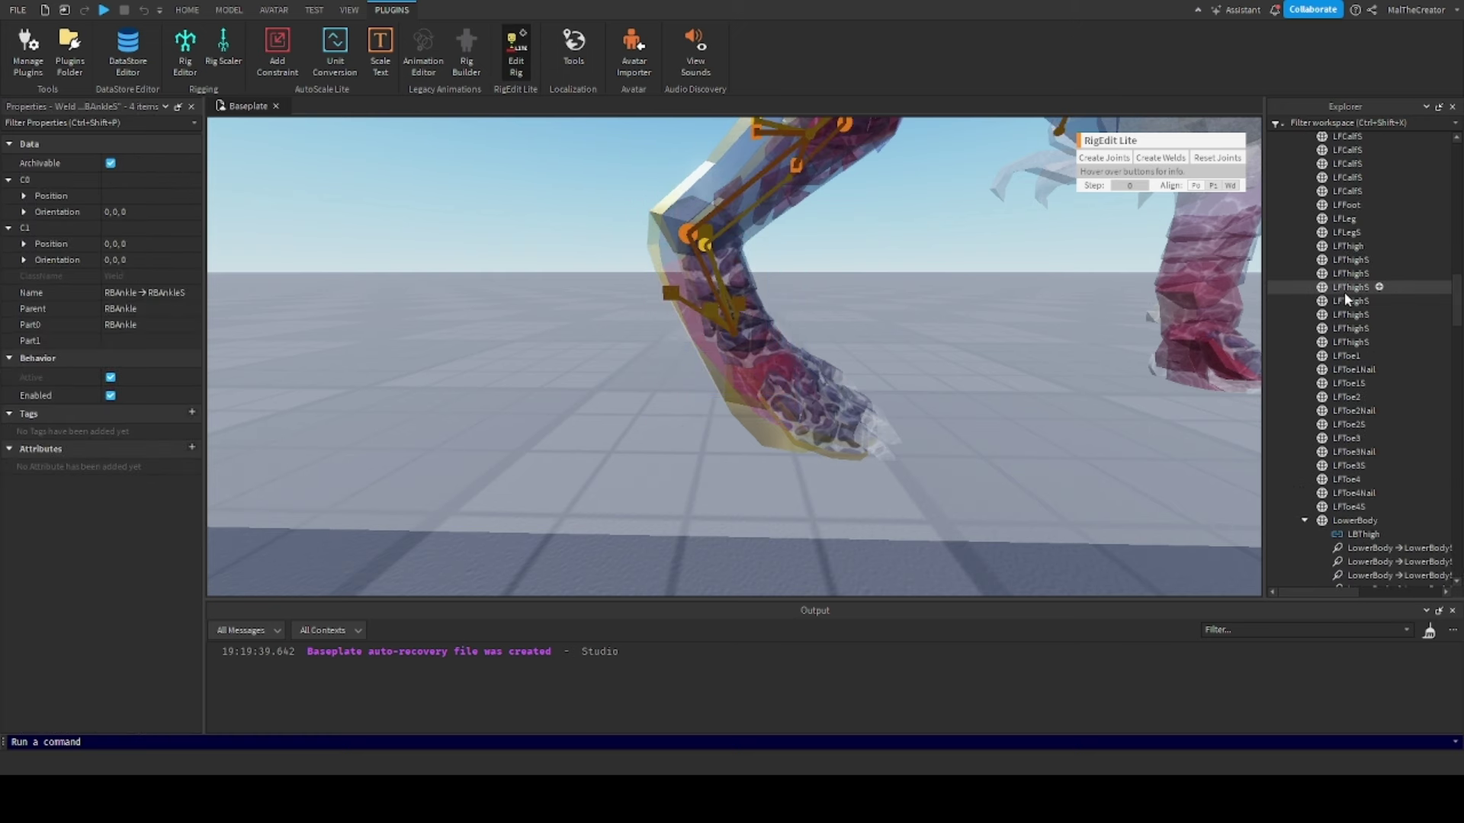
pyautogui.scroll(5, 1343, 292)
pyautogui.click(1348, 227)
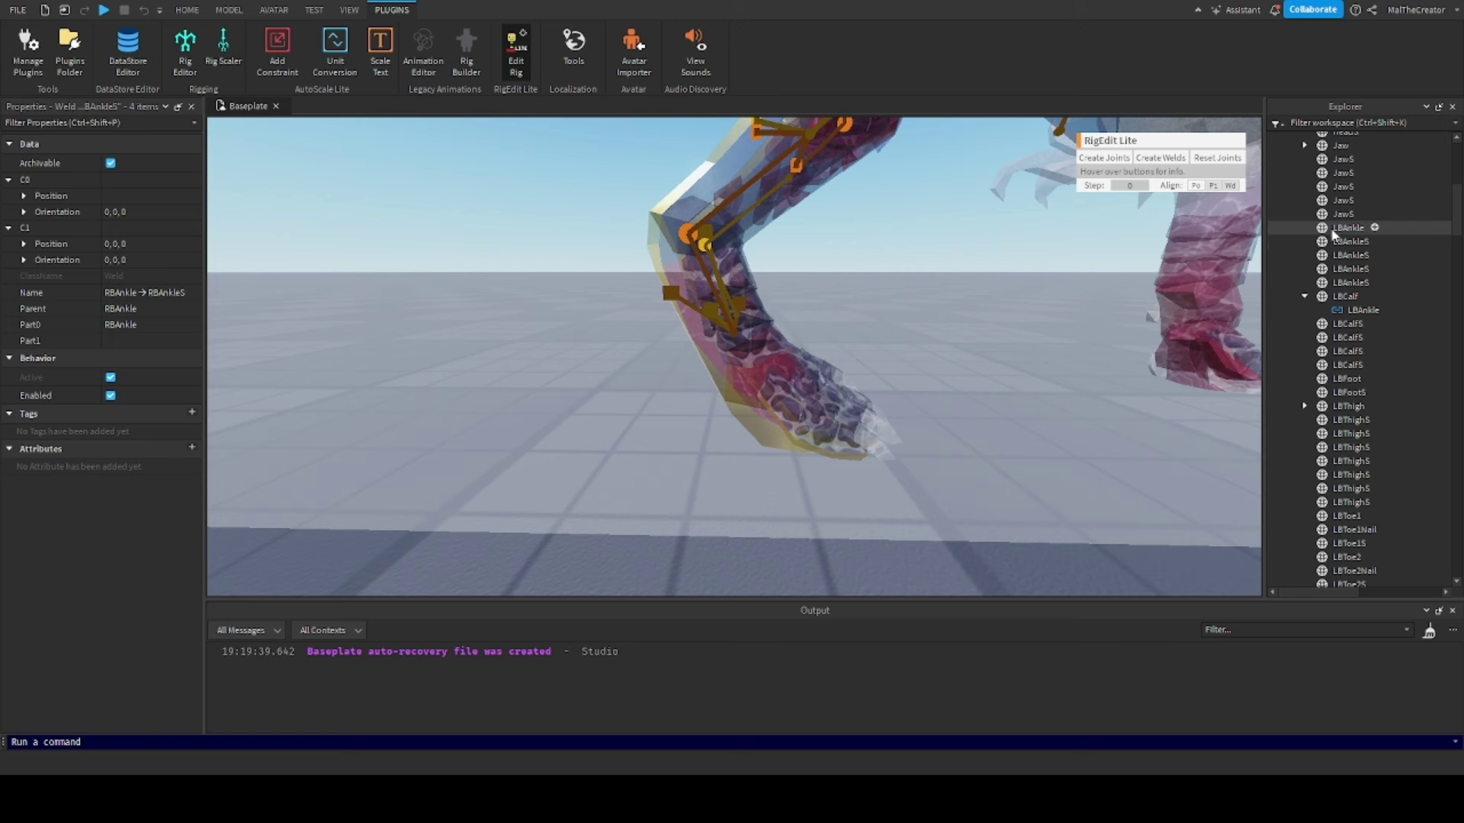
pyautogui.keyDown('shift'); pyautogui.click(1347, 282); pyautogui.keyUp('shift')
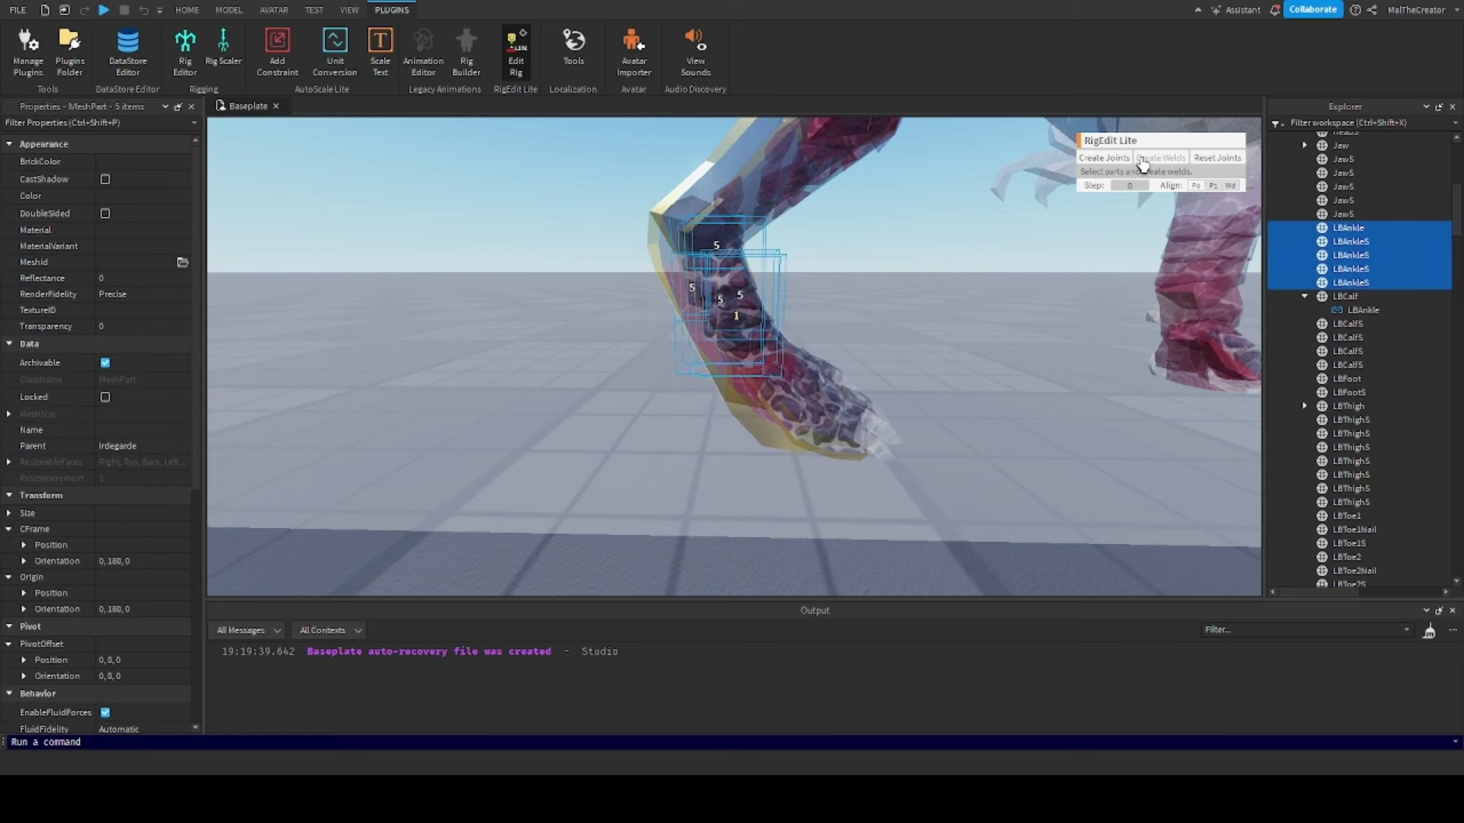
pyautogui.click(1149, 158)
pyautogui.click(1306, 228)
# Create a joint from LBAnkle to LBFoot
pyautogui.click(1326, 228)
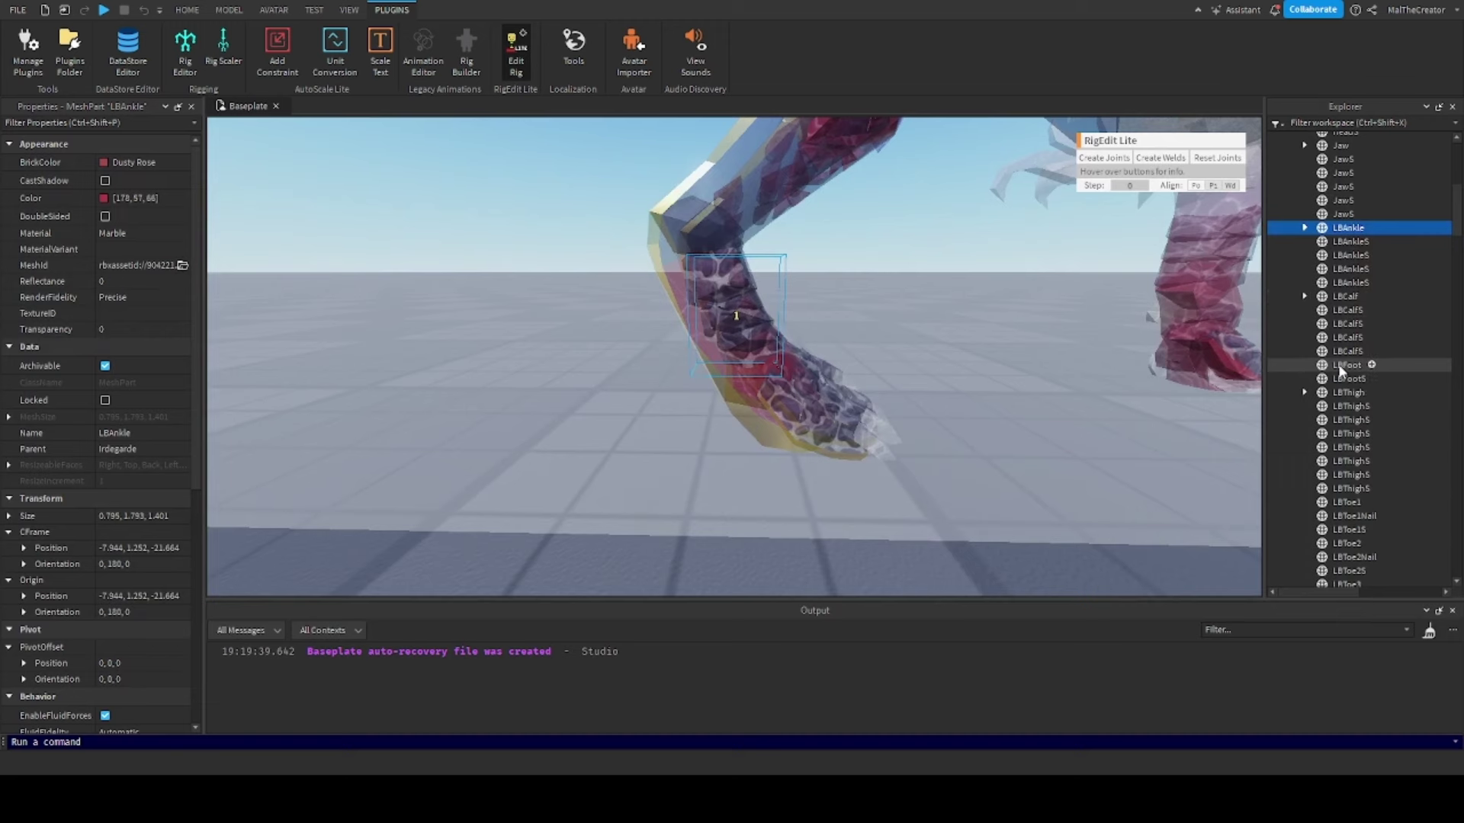
pyautogui.keyDown('ctrl'); pyautogui.click(1338, 371); pyautogui.keyUp('ctrl')
pyautogui.moveTo(1078, 363); pyautogui.dragTo(1078, 359, button='right')
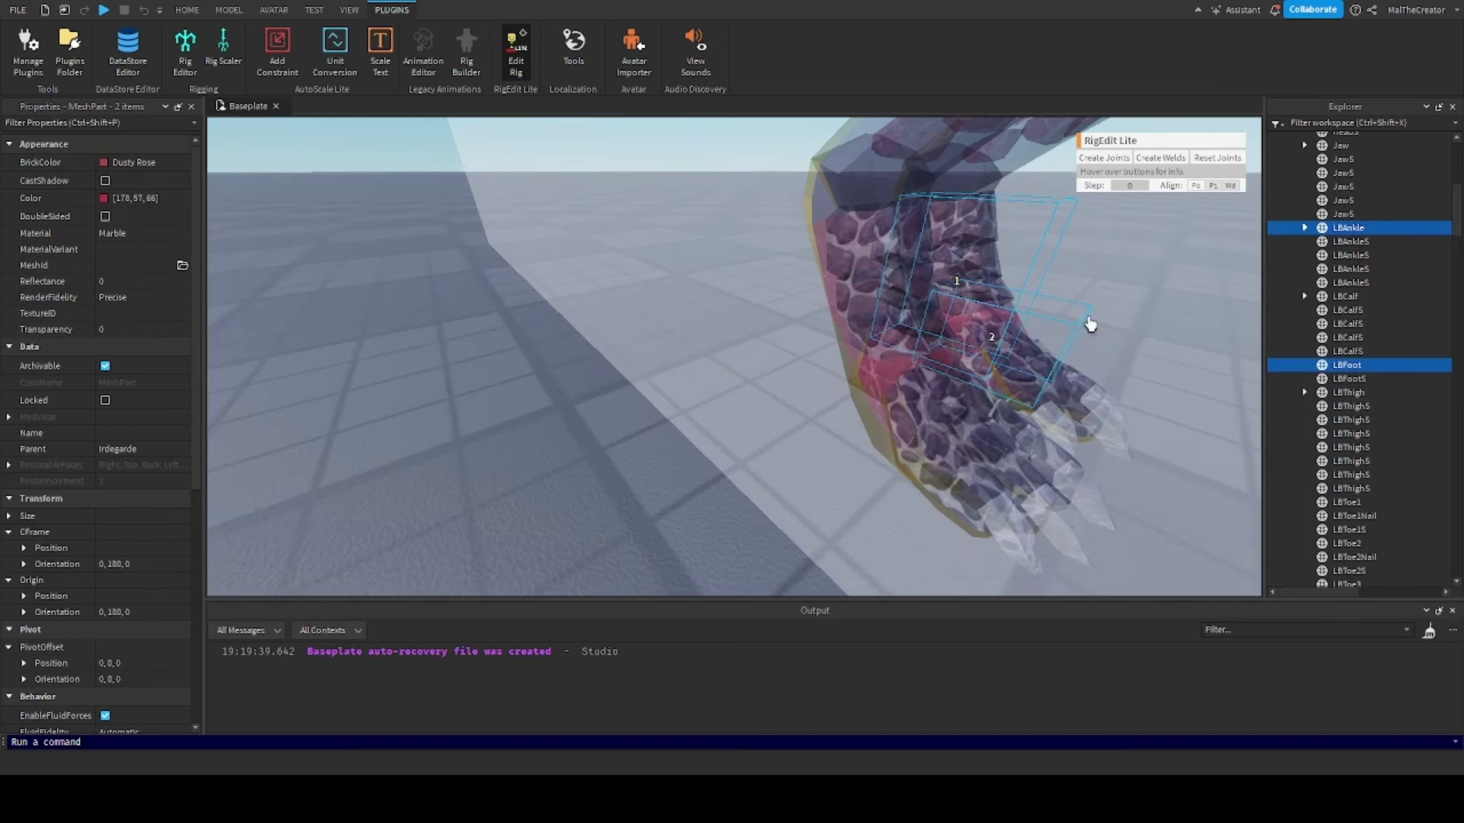
pyautogui.click(1103, 158)
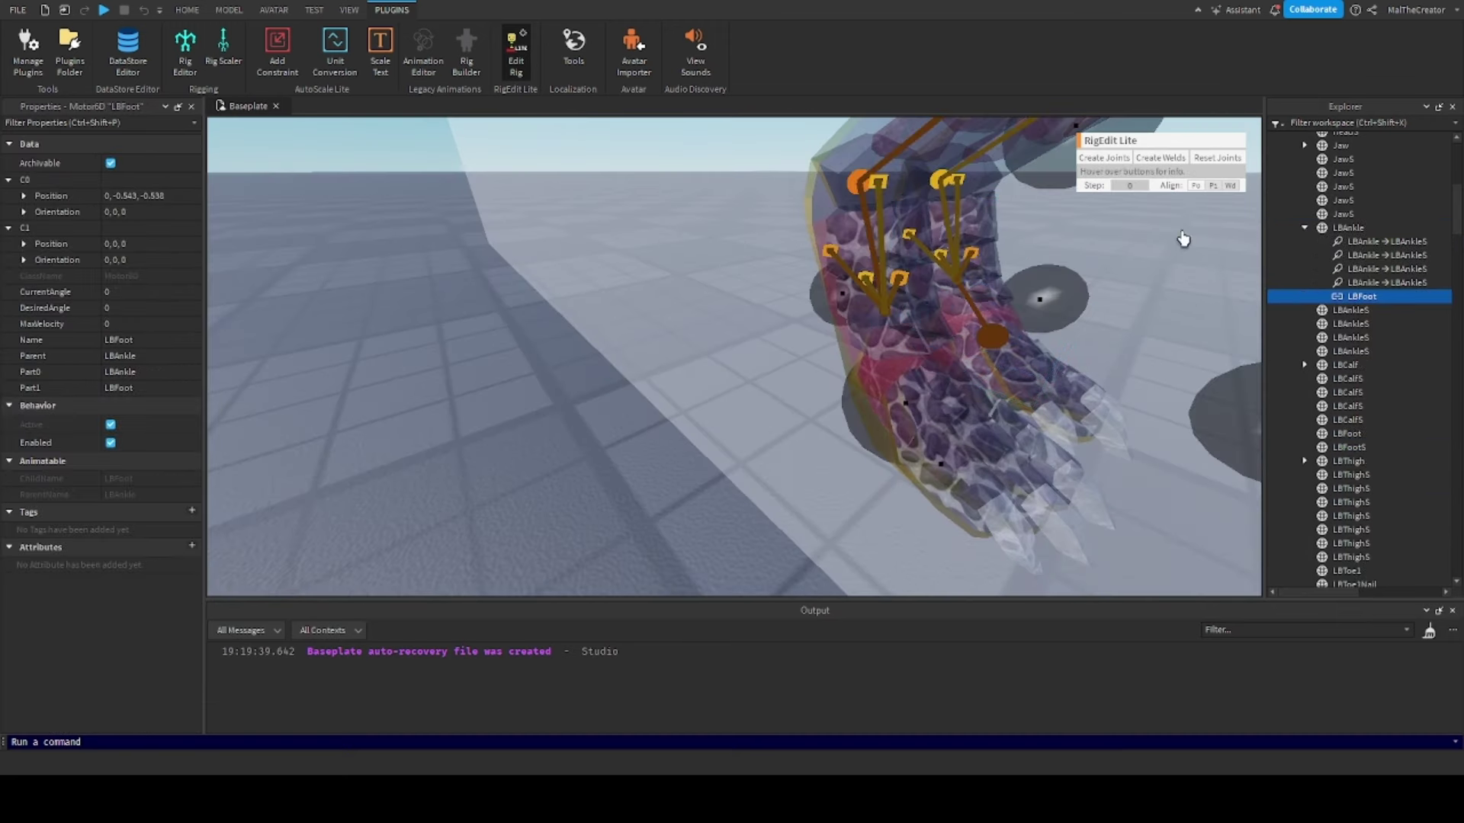
# Create a joint from RBAnkle to RBFoot
pyautogui.click(1304, 228)
pyautogui.click(1342, 228)
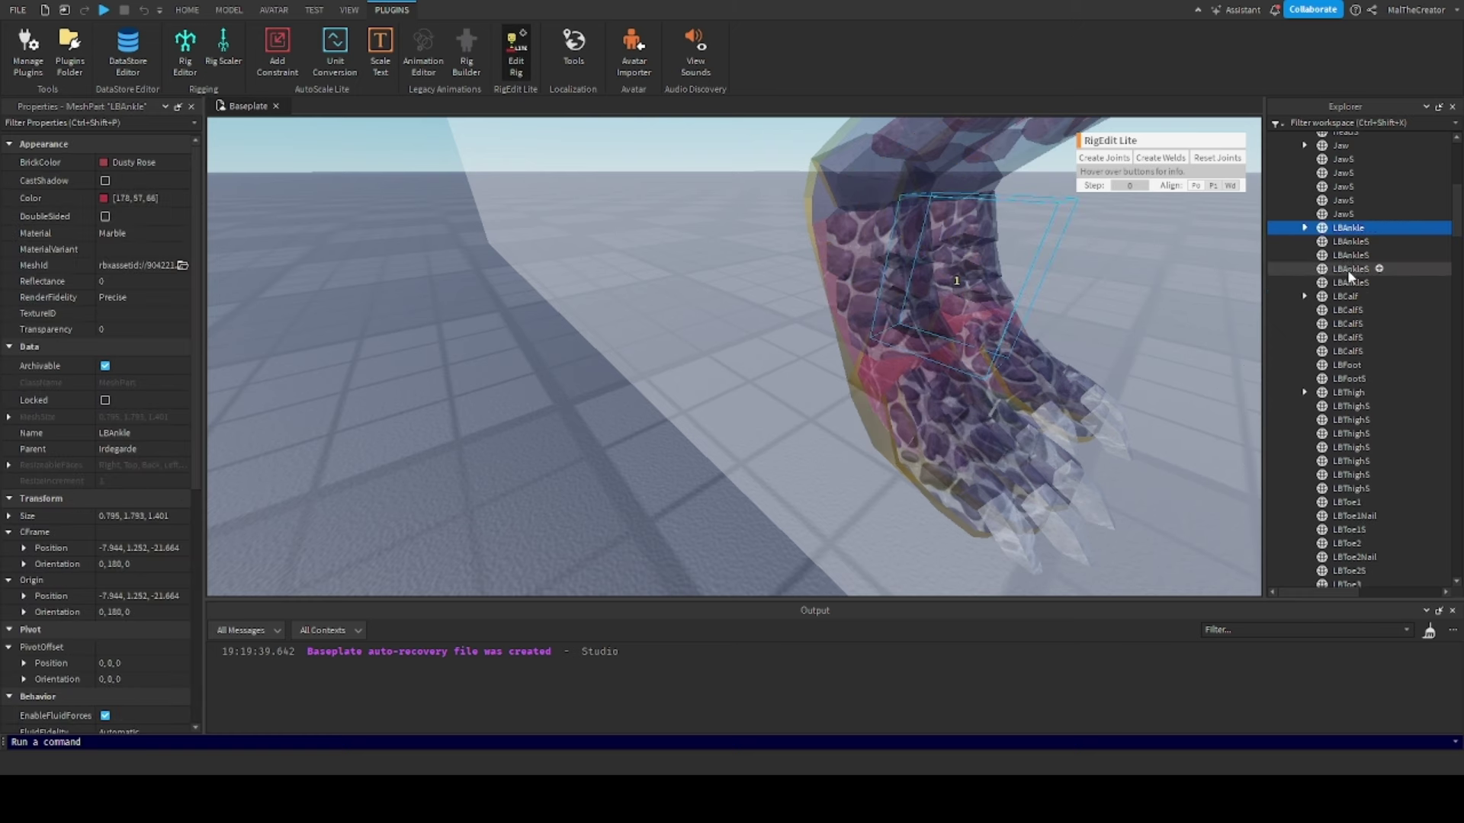
pyautogui.scroll(-10, 1347, 320)
pyautogui.scroll(-10, 1348, 333)
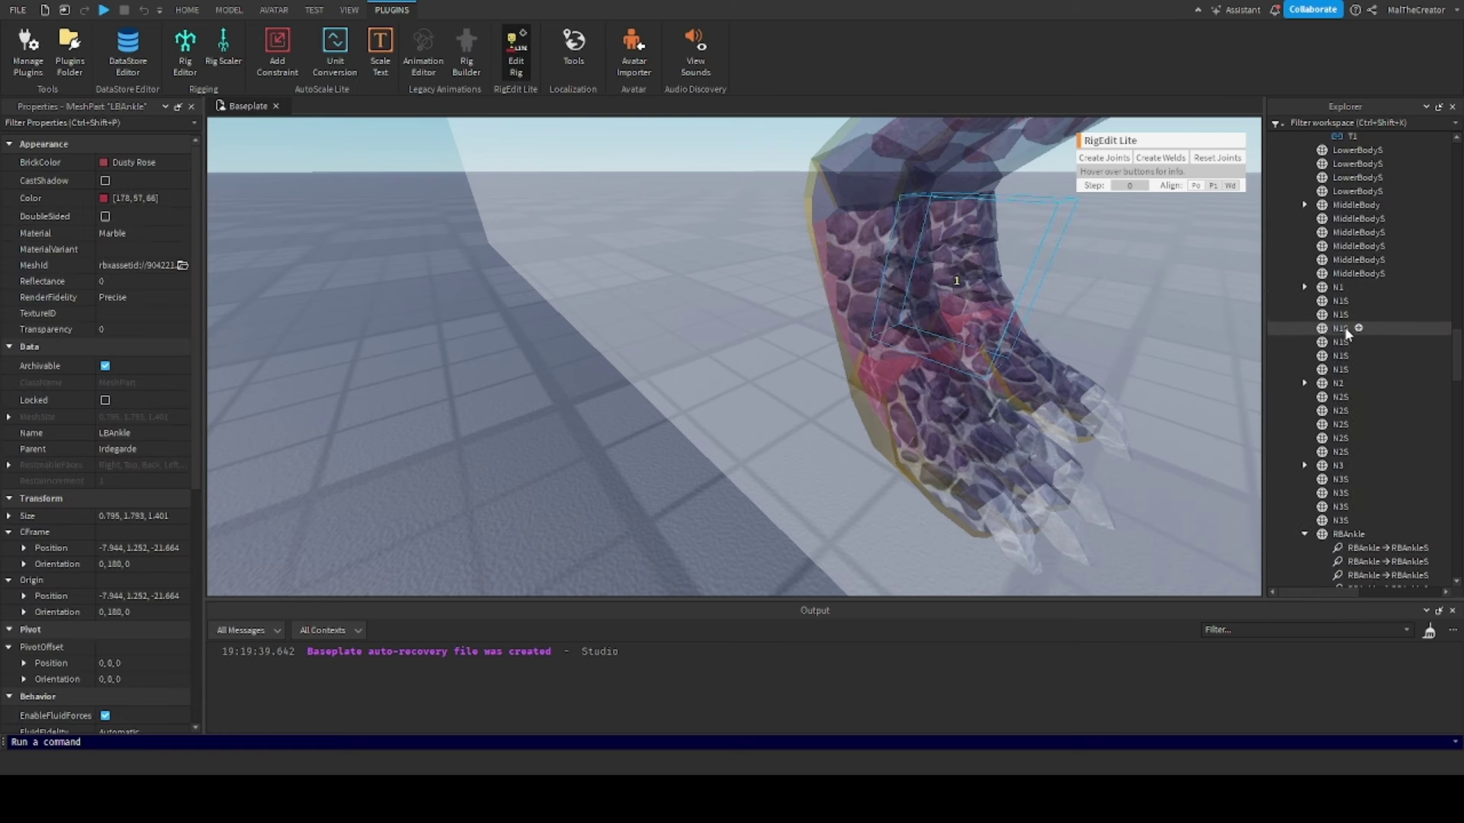
pyautogui.click(1345, 263)
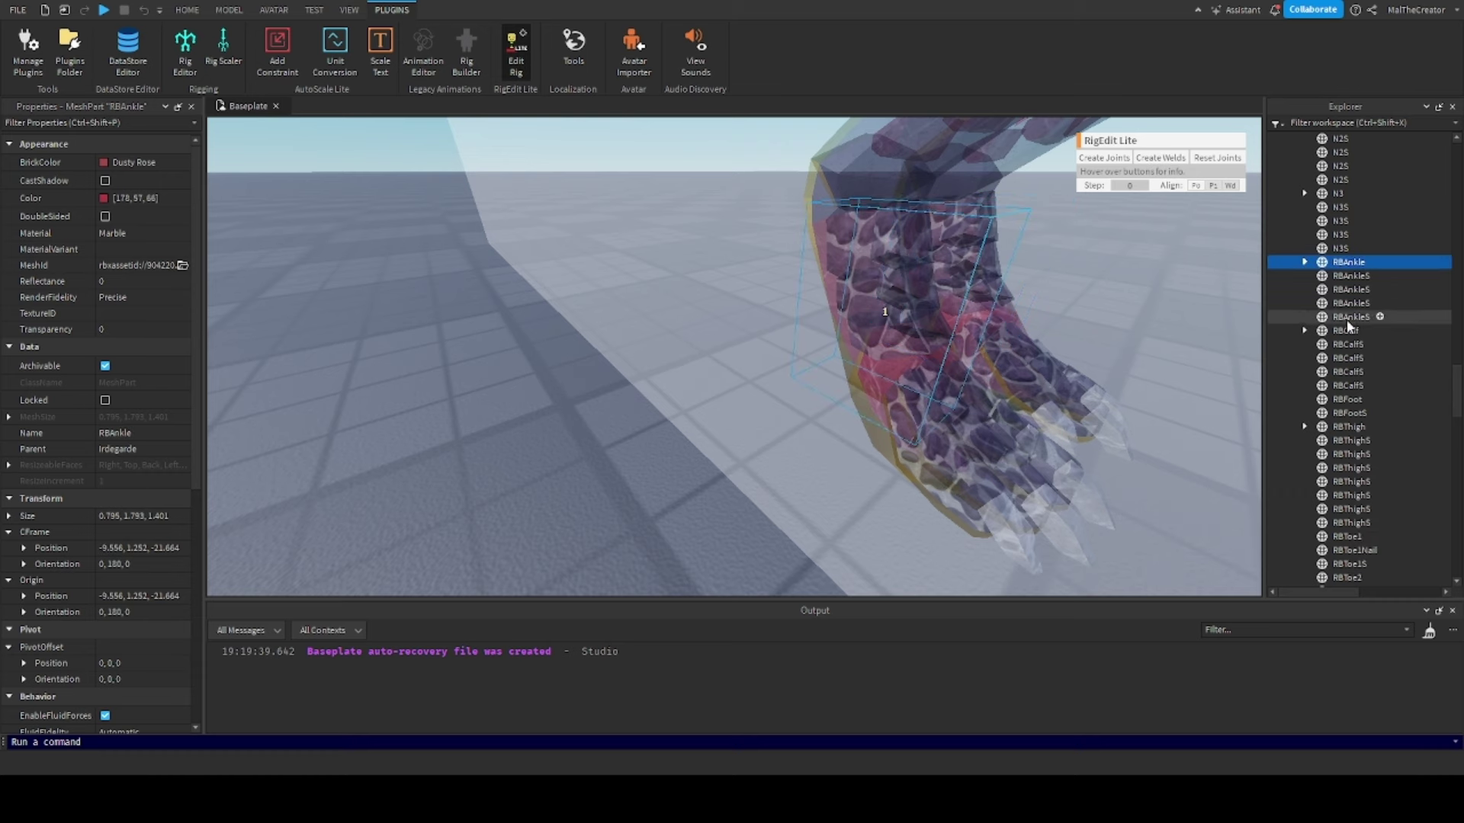
pyautogui.keyDown('ctrl'); pyautogui.click(1346, 400); pyautogui.keyUp('ctrl')
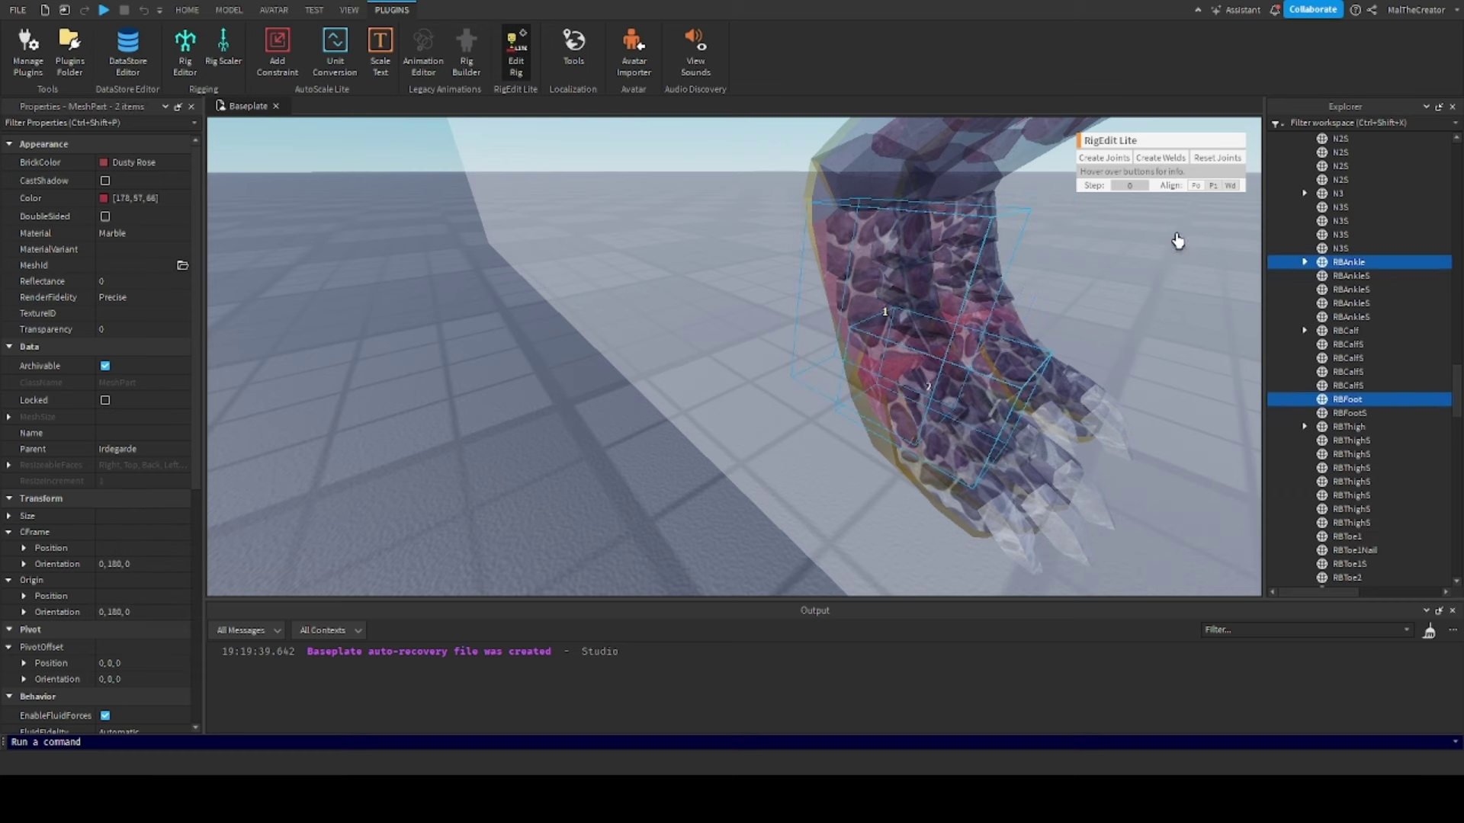
pyautogui.click(1113, 158)
# Shift the LBFoot and RBFoot joints together about 0.19 studs back toward the tail, into the bends above the feet
pyautogui.scroll(8, 1375, 317)
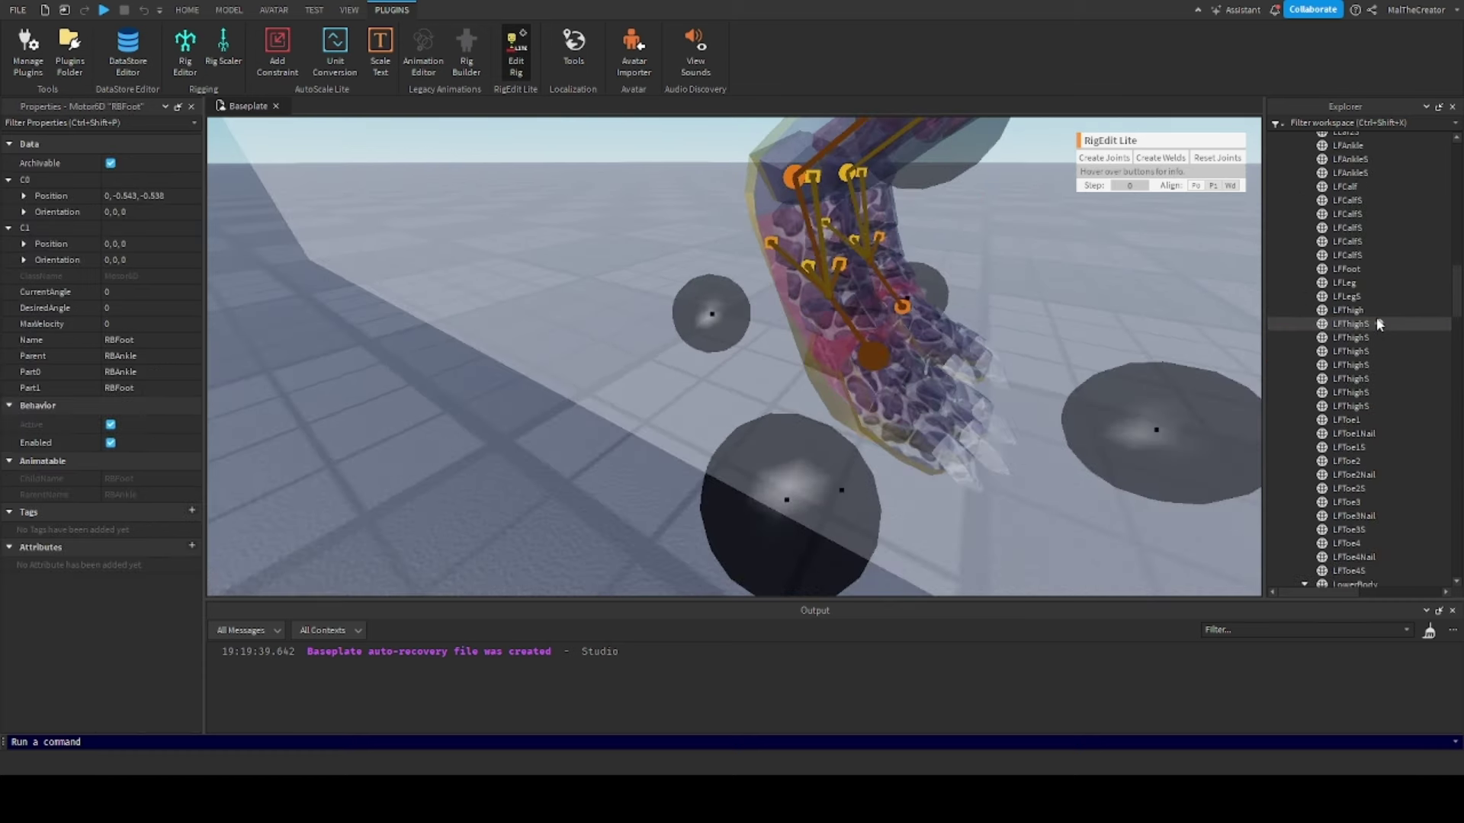
pyautogui.scroll(10, 1375, 317)
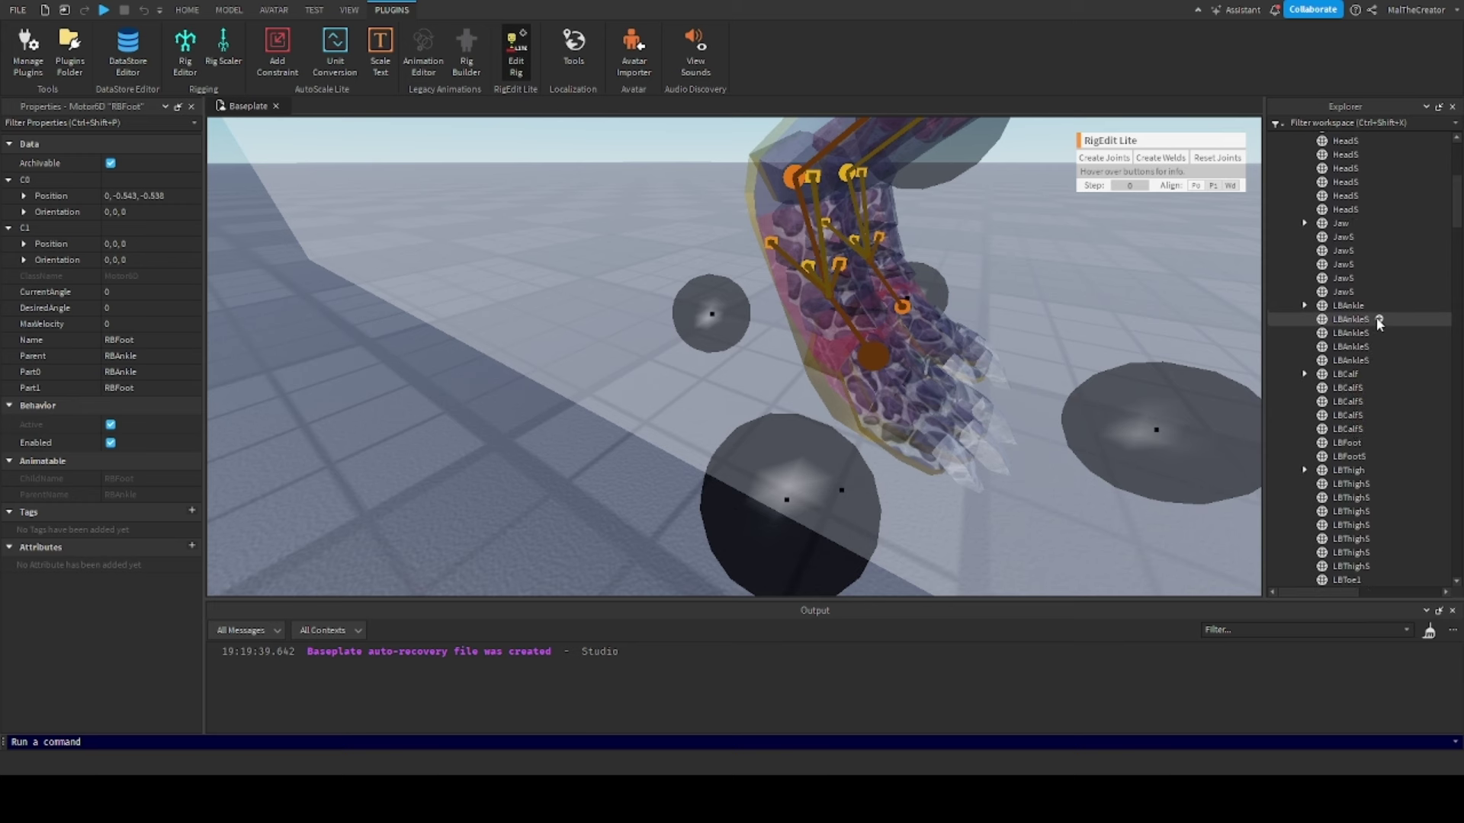
pyautogui.scroll(-6, 1377, 320)
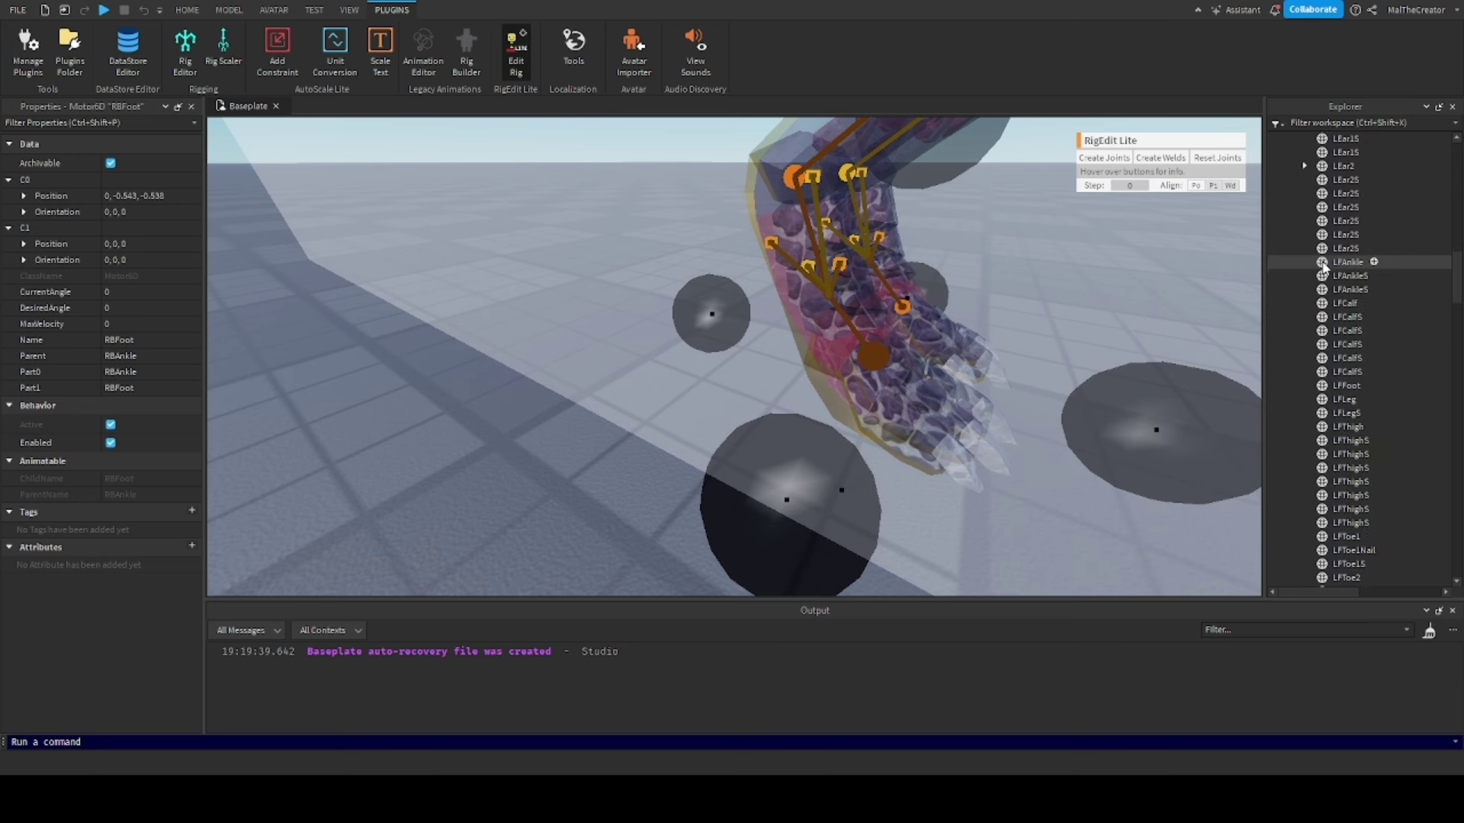
pyautogui.scroll(10, 1324, 266)
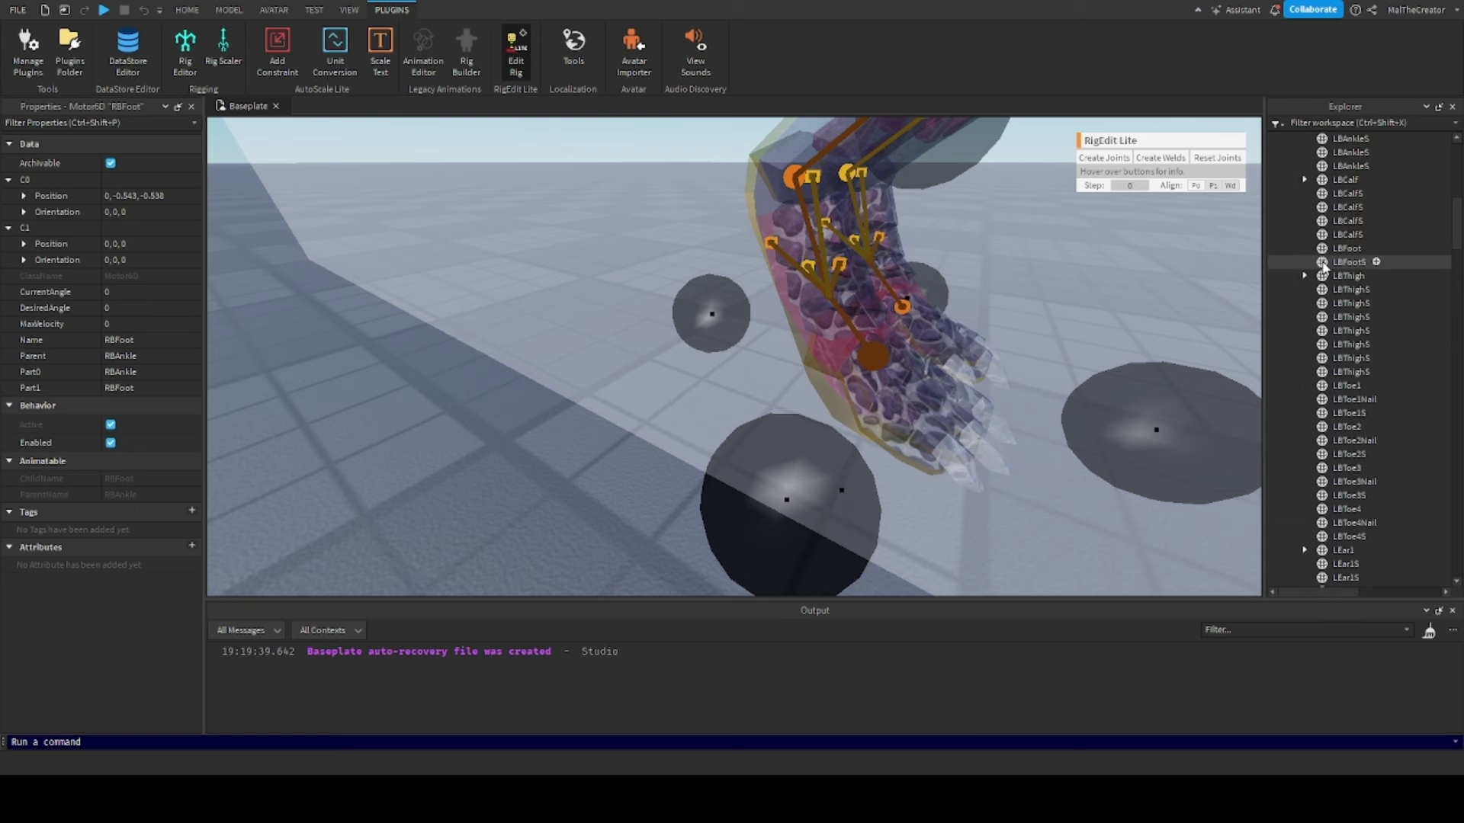
pyautogui.scroll(4, 1314, 275)
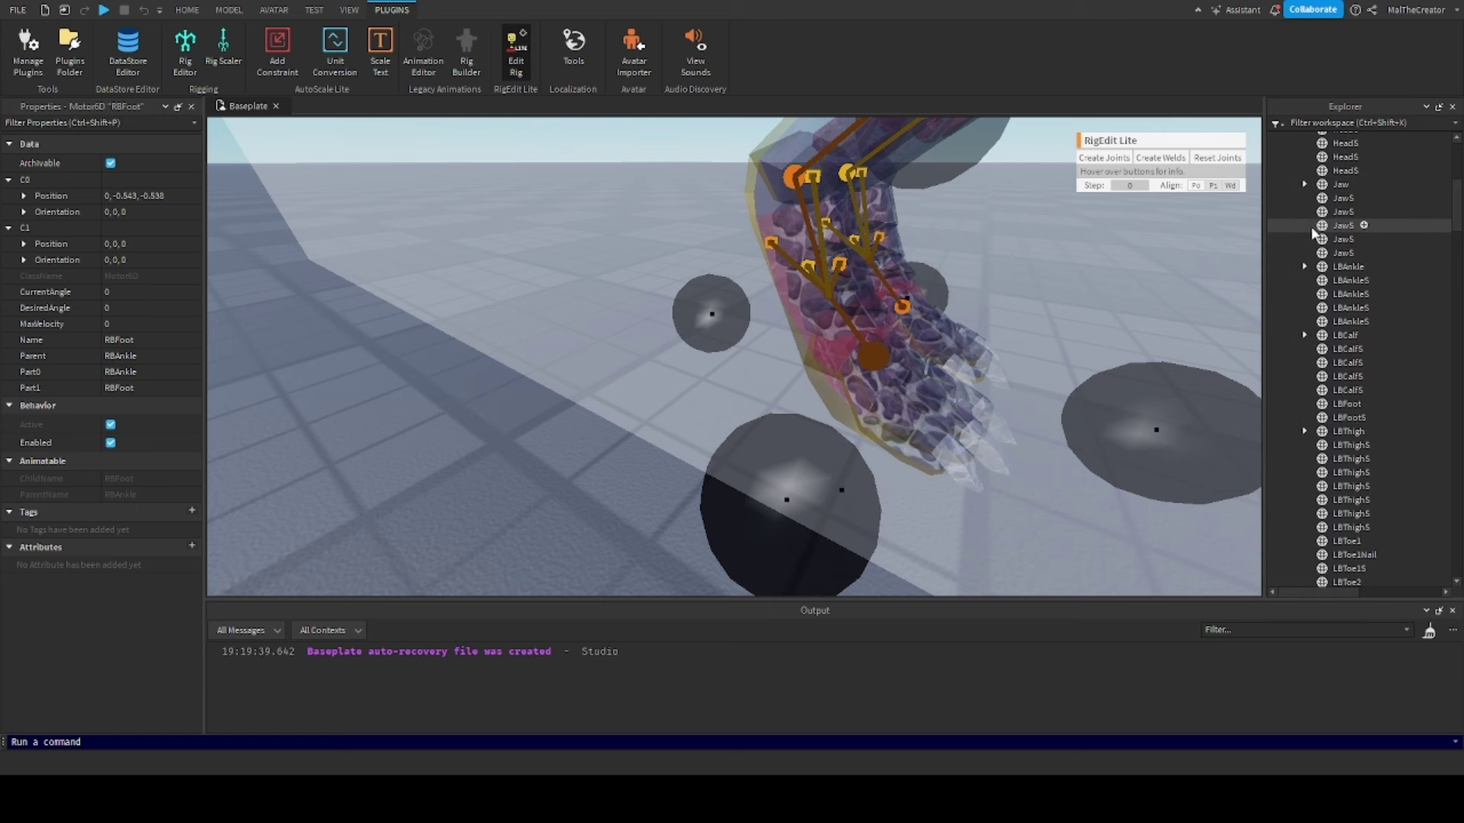
pyautogui.click(1304, 266)
pyautogui.keyDown('ctrl'); pyautogui.click(1361, 336); pyautogui.keyUp('ctrl')
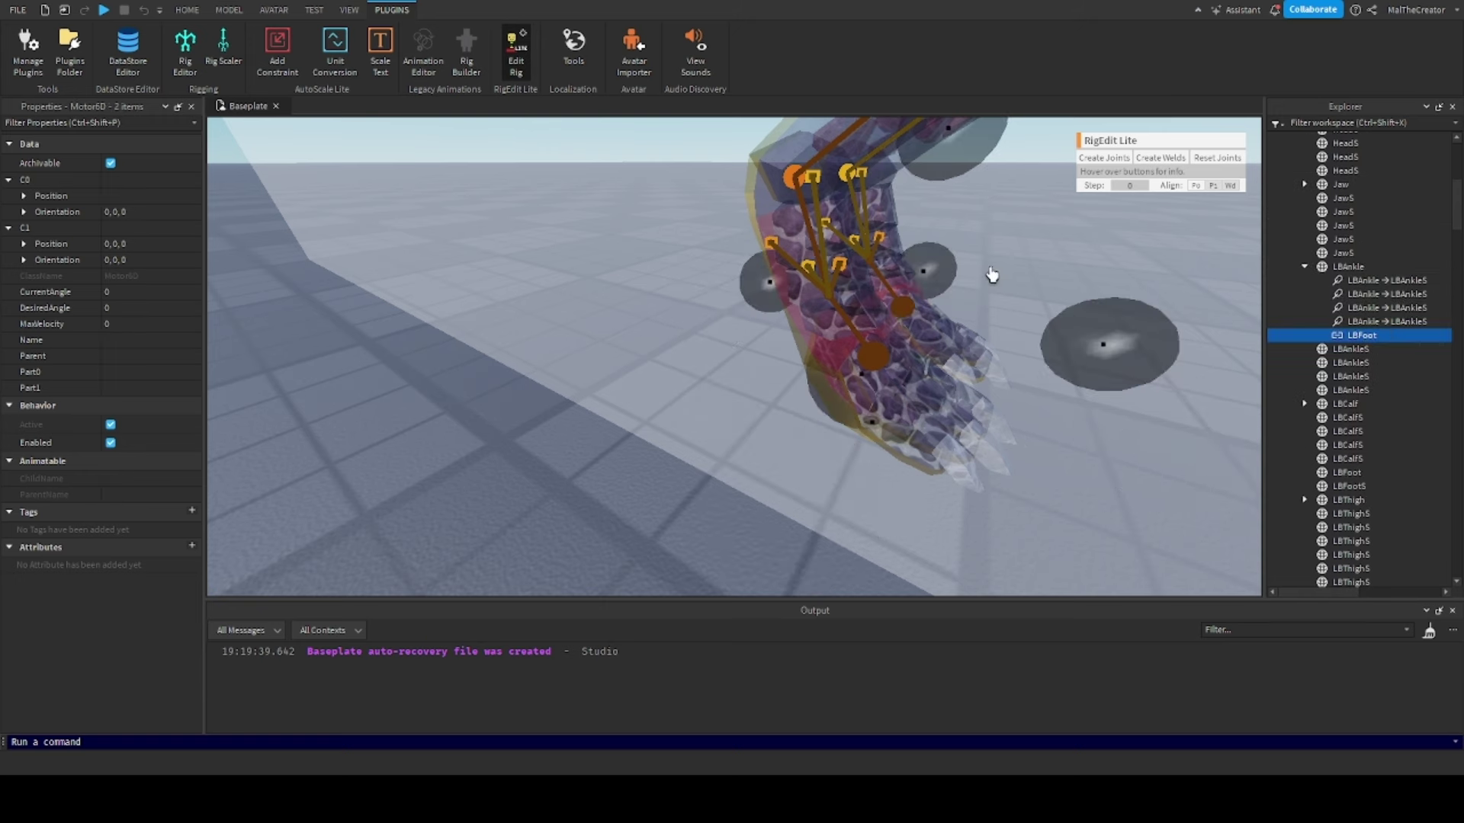
pyautogui.moveTo(990, 274); pyautogui.dragTo(994, 276, button='right')
pyautogui.scroll(3, 994, 276)
pyautogui.scroll(-4, 993, 276)
pyautogui.scroll(2, 994, 276)
pyautogui.moveTo(793, 486); pyautogui.dragTo(791, 479)
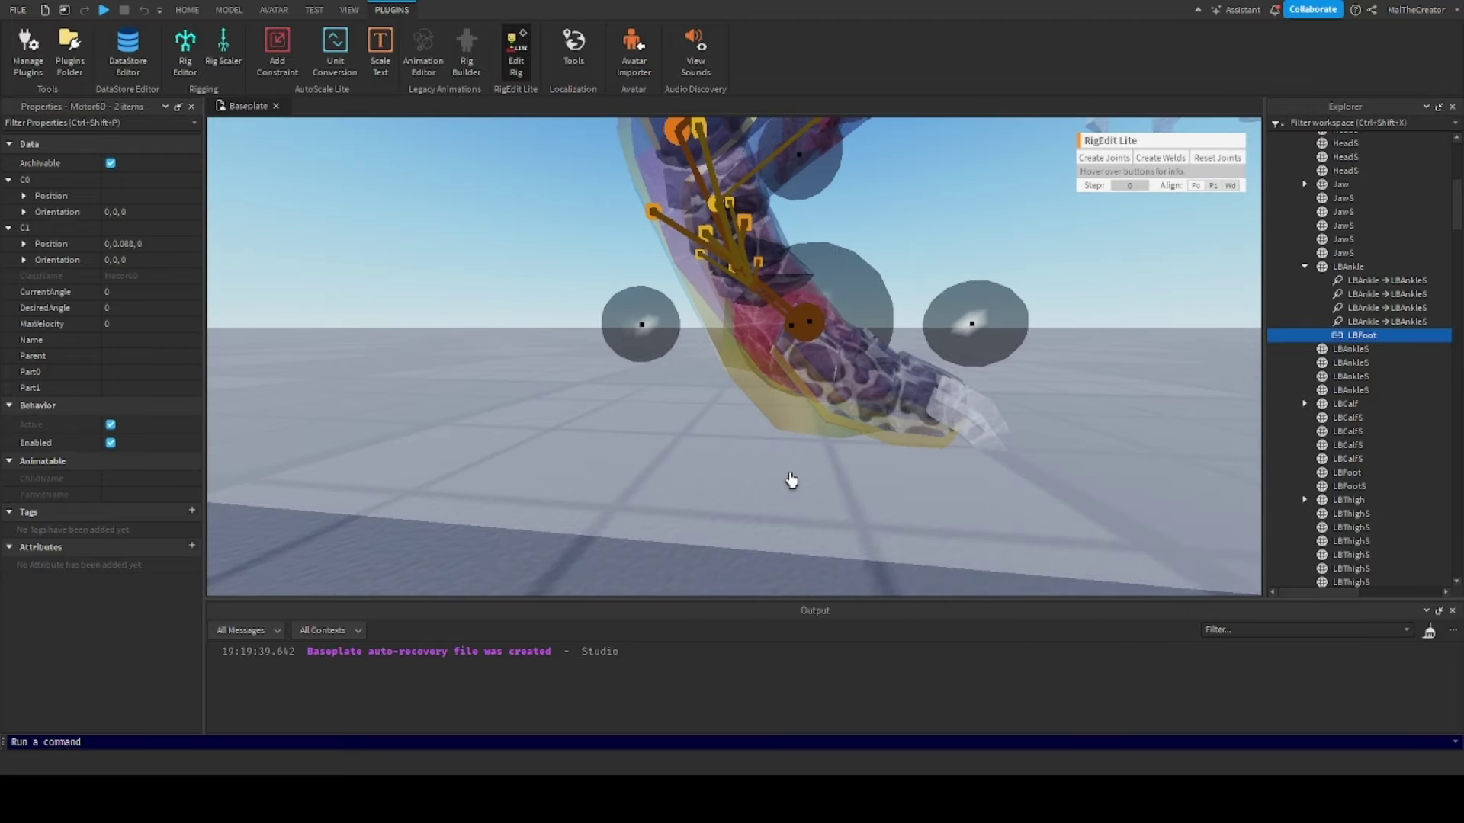
pyautogui.moveTo(1018, 319); pyautogui.dragTo(987, 328)
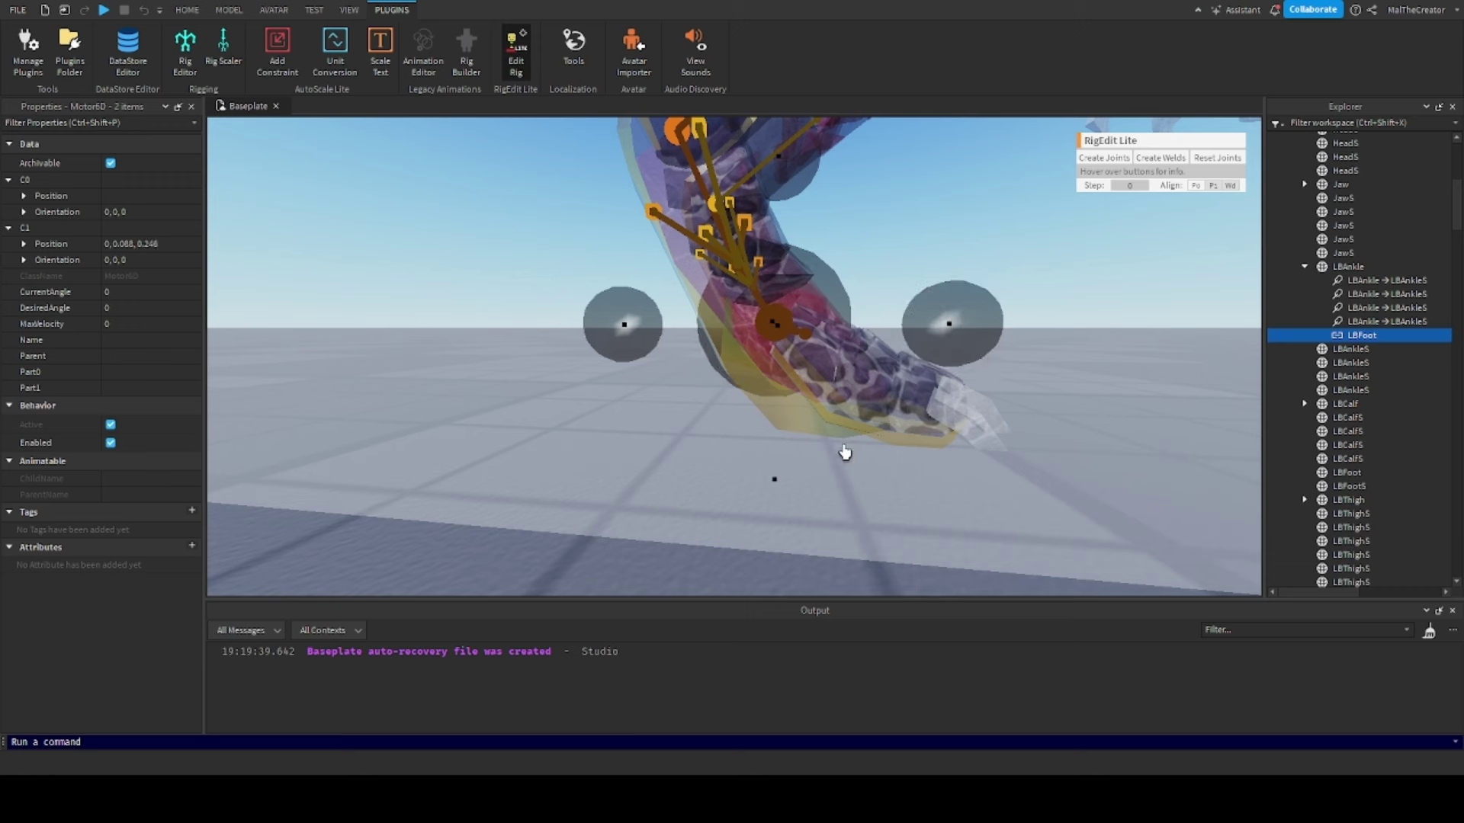
pyautogui.moveTo(777, 482); pyautogui.dragTo(771, 496)
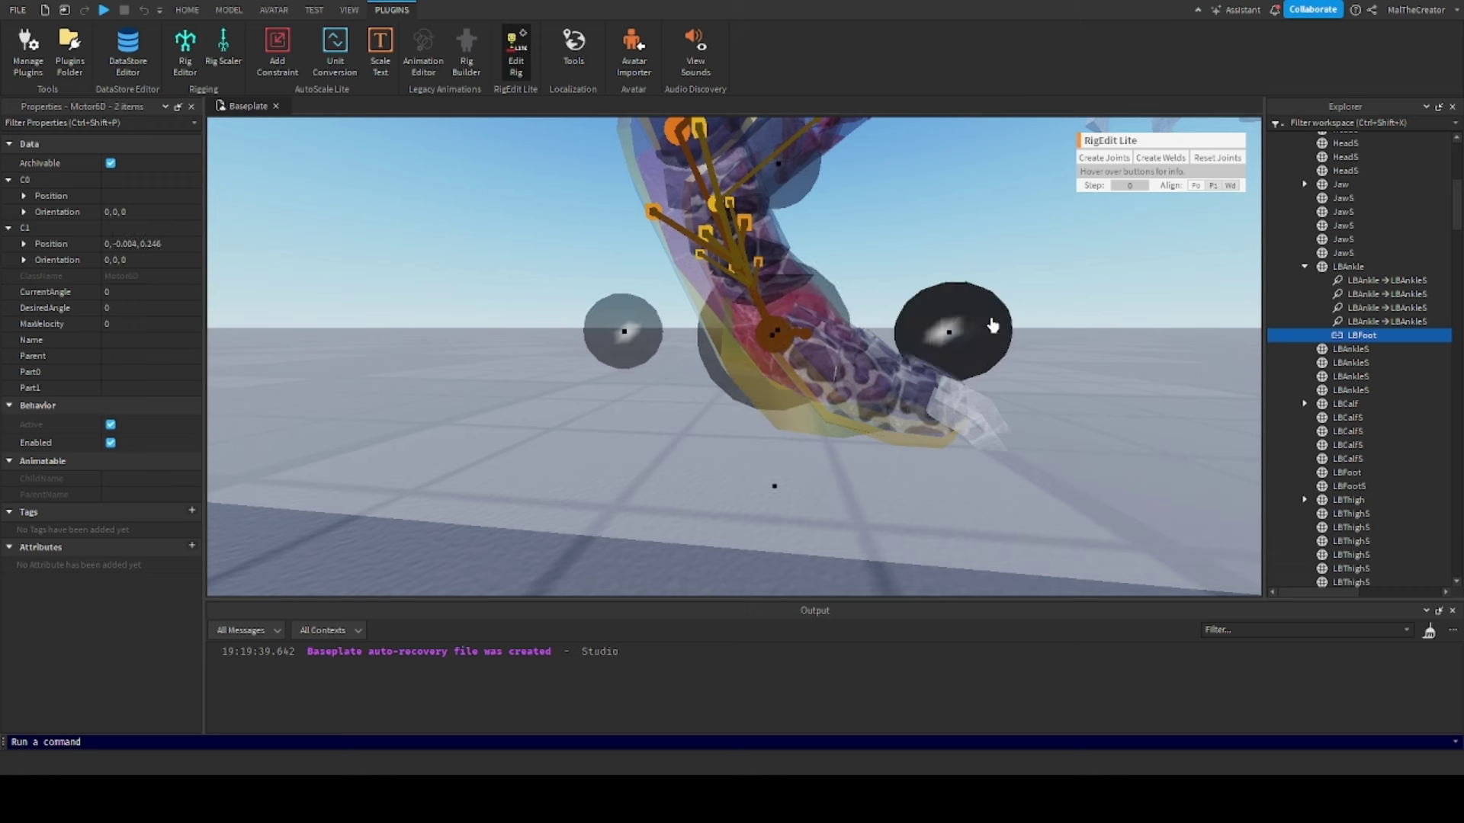
pyautogui.moveTo(969, 333); pyautogui.dragTo(973, 330)
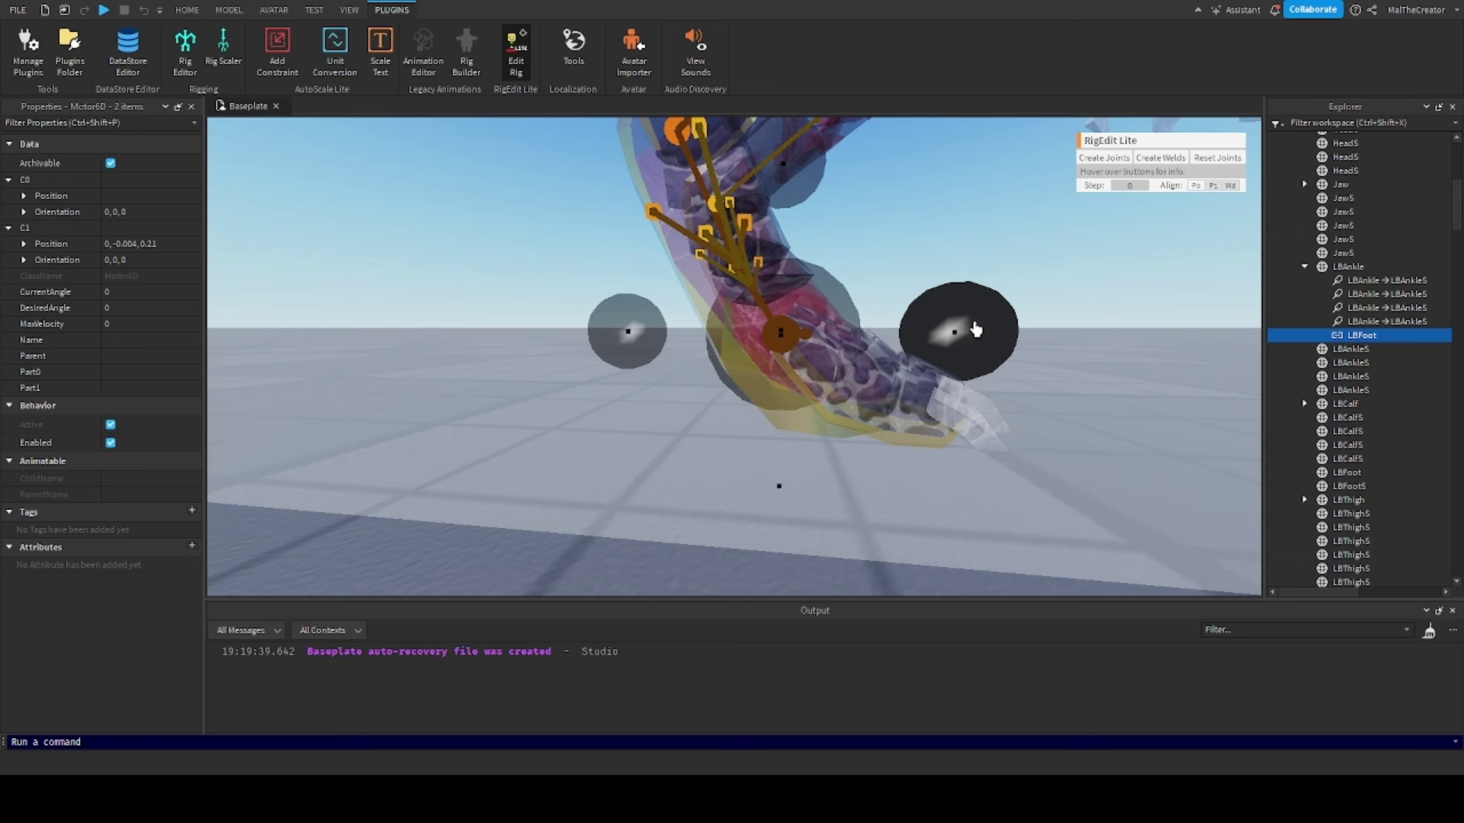
pyautogui.moveTo(974, 473); pyautogui.dragTo(962, 379, button='right')
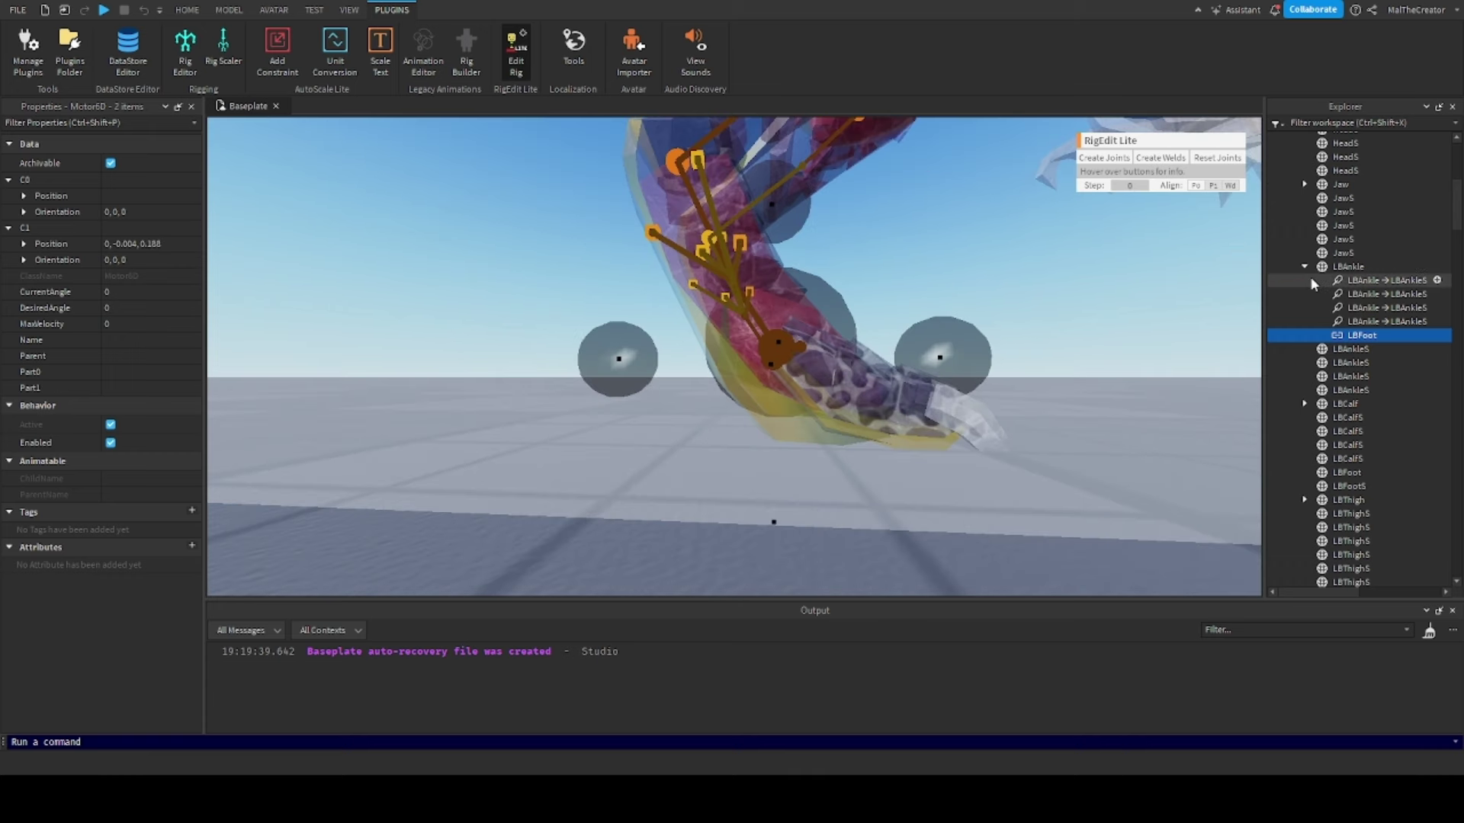
pyautogui.moveTo(1093, 365); pyautogui.dragTo(1098, 370, button='right')
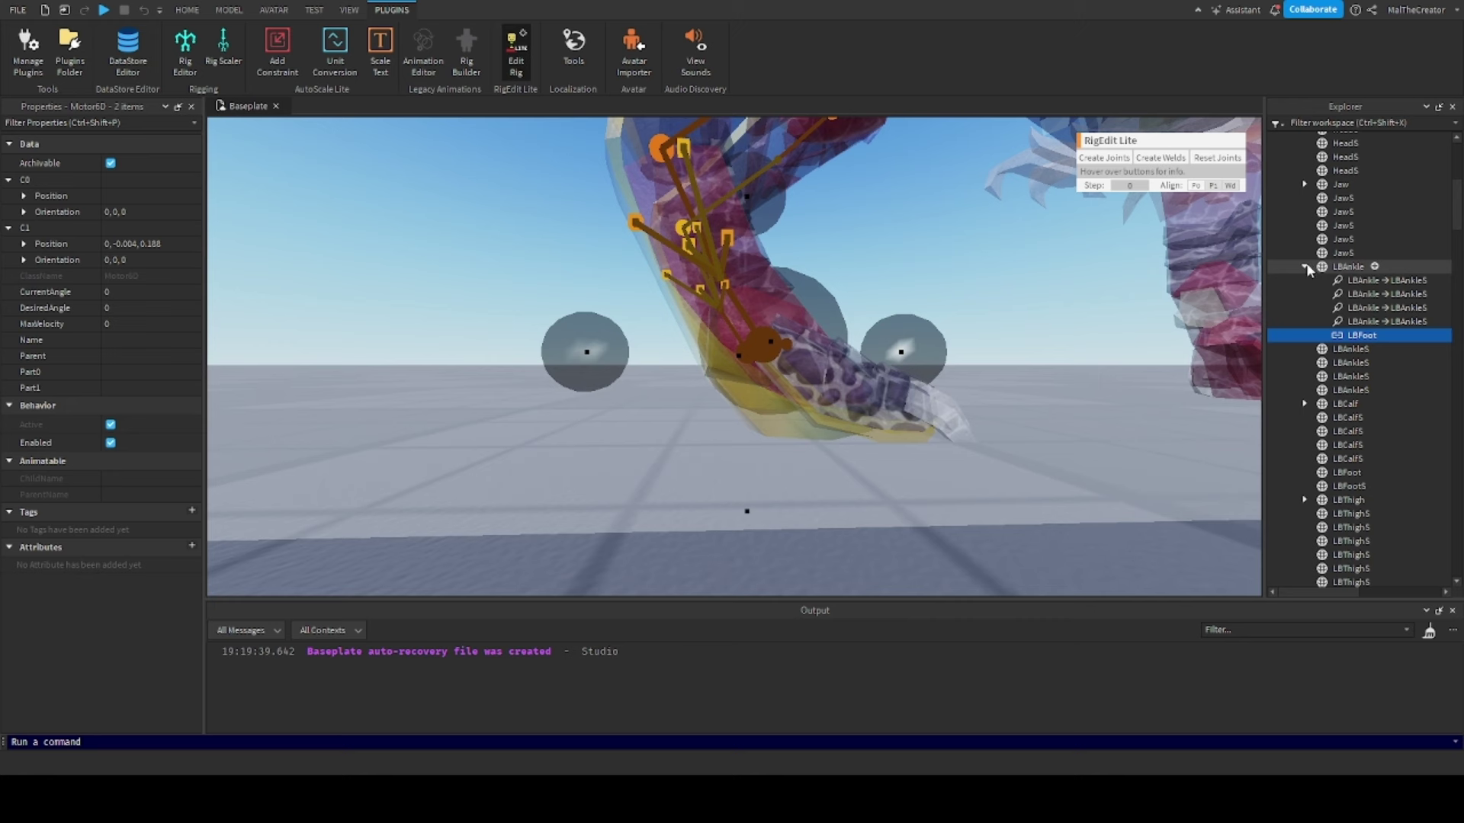
pyautogui.click(1305, 267)
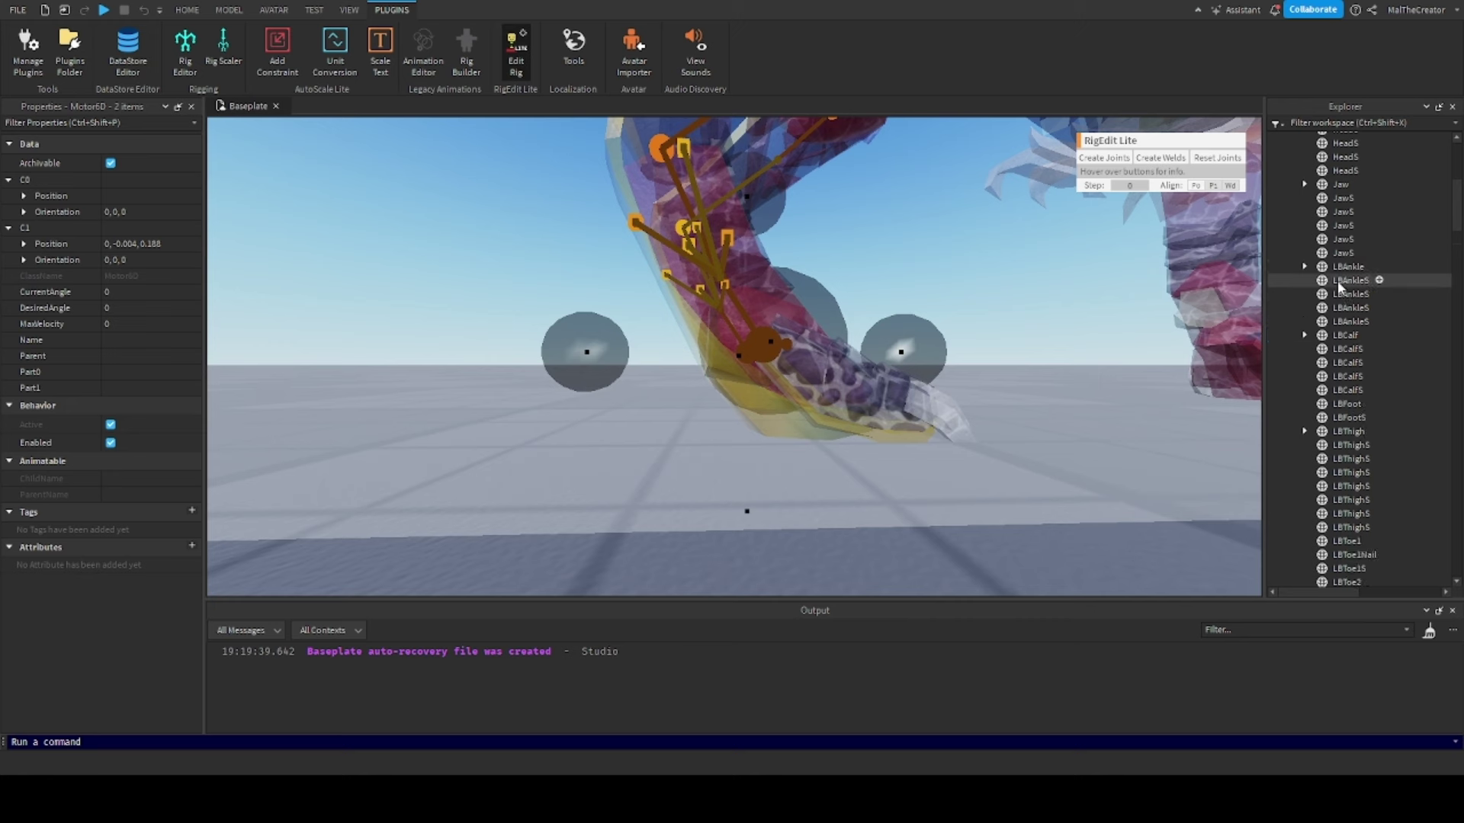
# Weld the LBFootS detail part to LBFoot
pyautogui.click(1346, 405)
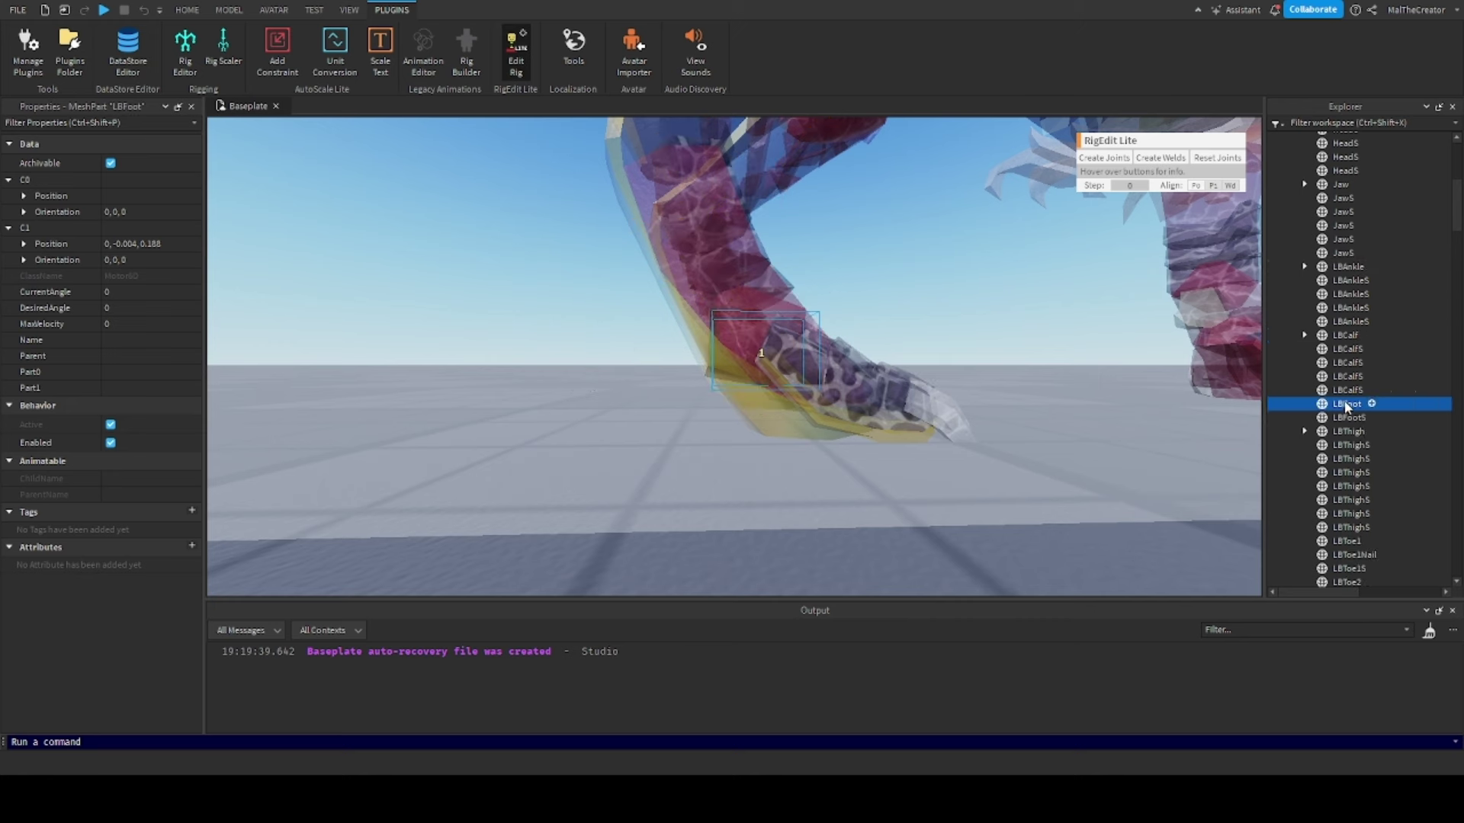
pyautogui.keyDown('ctrl'); pyautogui.click(1312, 417); pyautogui.keyUp('ctrl')
pyautogui.moveTo(1052, 338); pyautogui.dragTo(1059, 332, button='right')
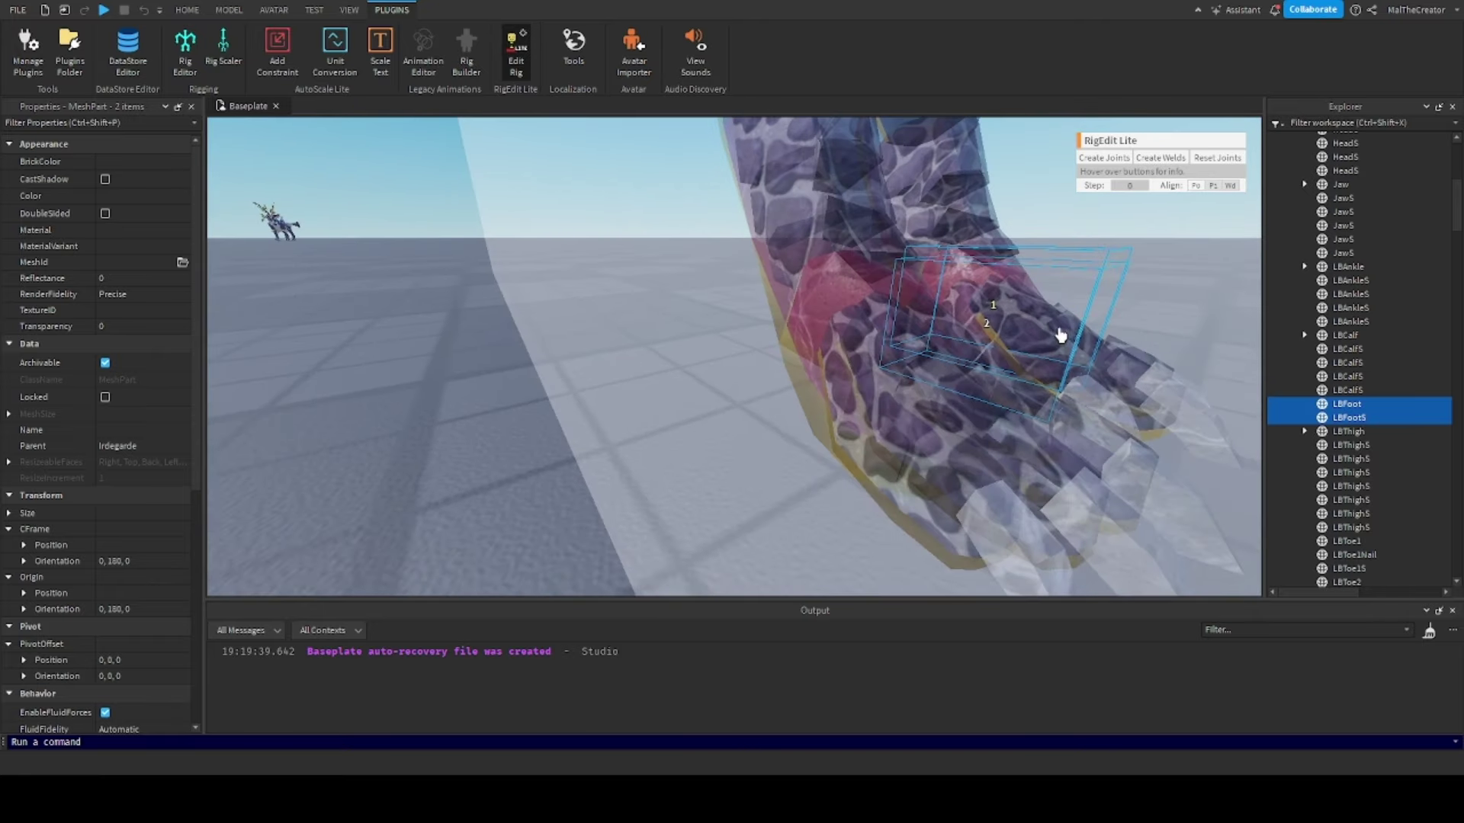
pyautogui.click(1160, 158)
# Weld the RBFootS detail part to RBFoot
pyautogui.scroll(-10, 1334, 358)
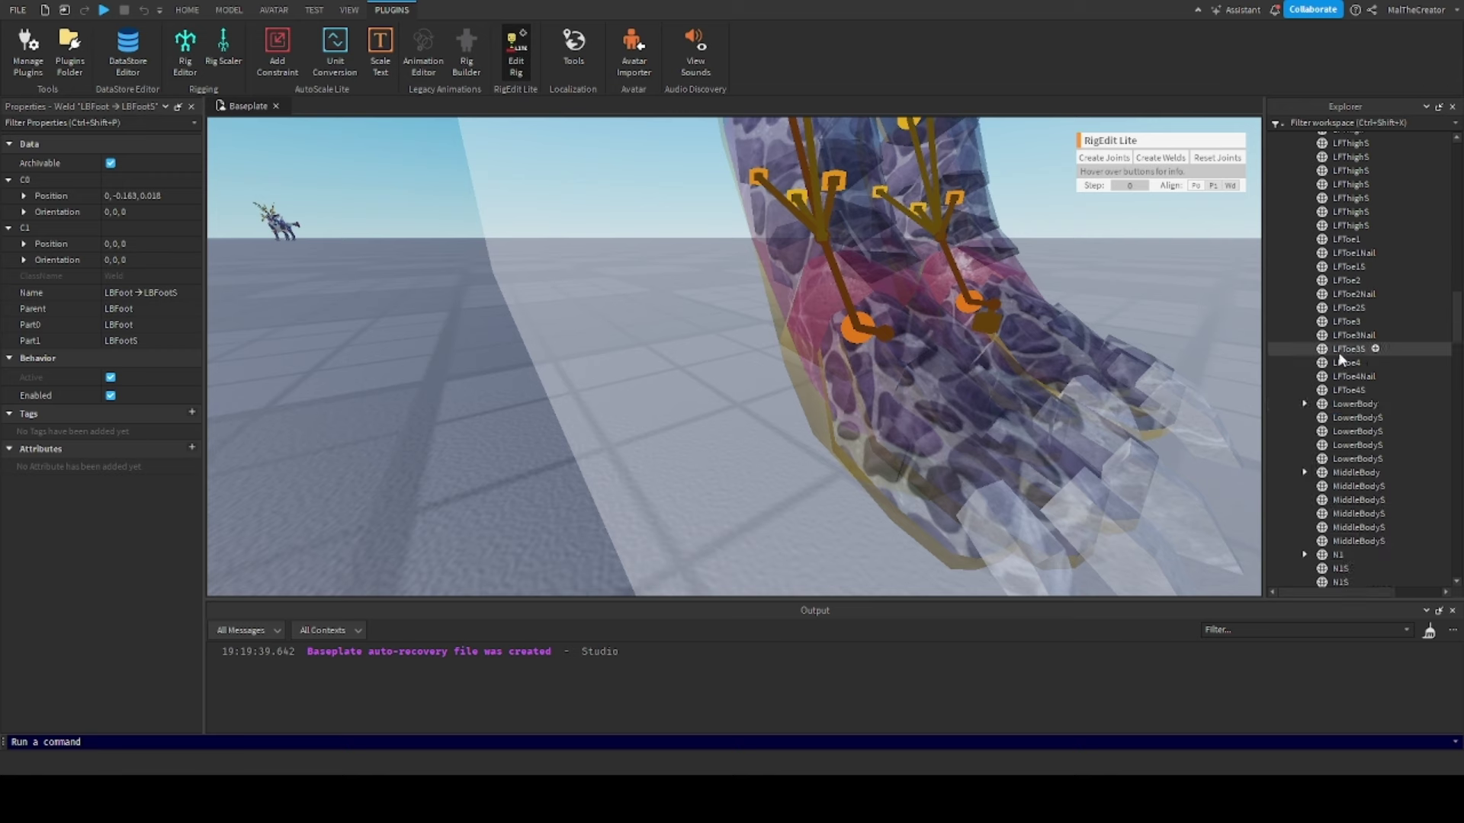
pyautogui.scroll(-10, 1307, 350)
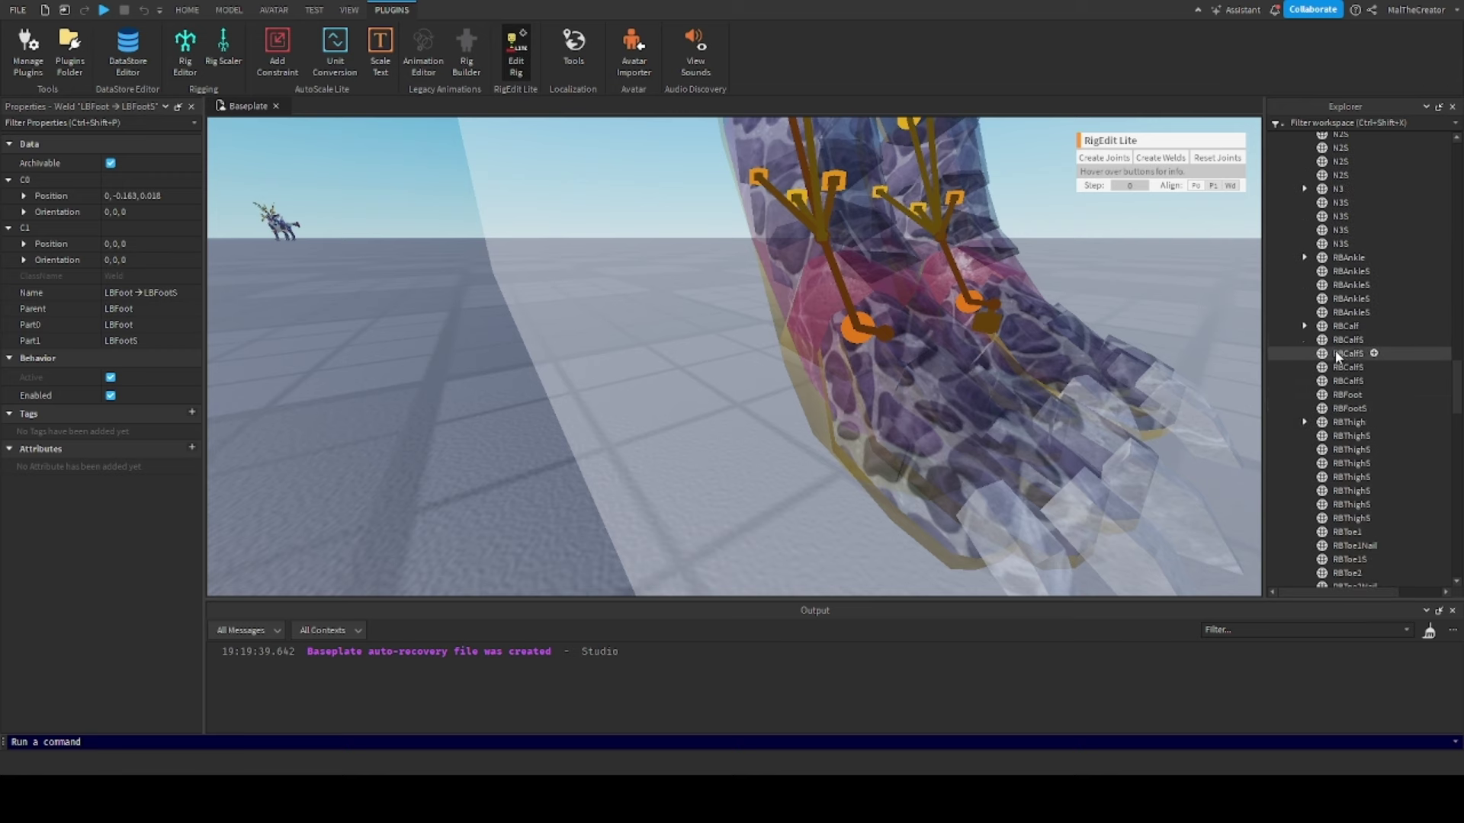
pyautogui.click(1347, 395)
pyautogui.keyDown('ctrl'); pyautogui.click(1349, 408); pyautogui.keyUp('ctrl')
pyautogui.moveTo(1030, 323); pyautogui.dragTo(1026, 320, button='right')
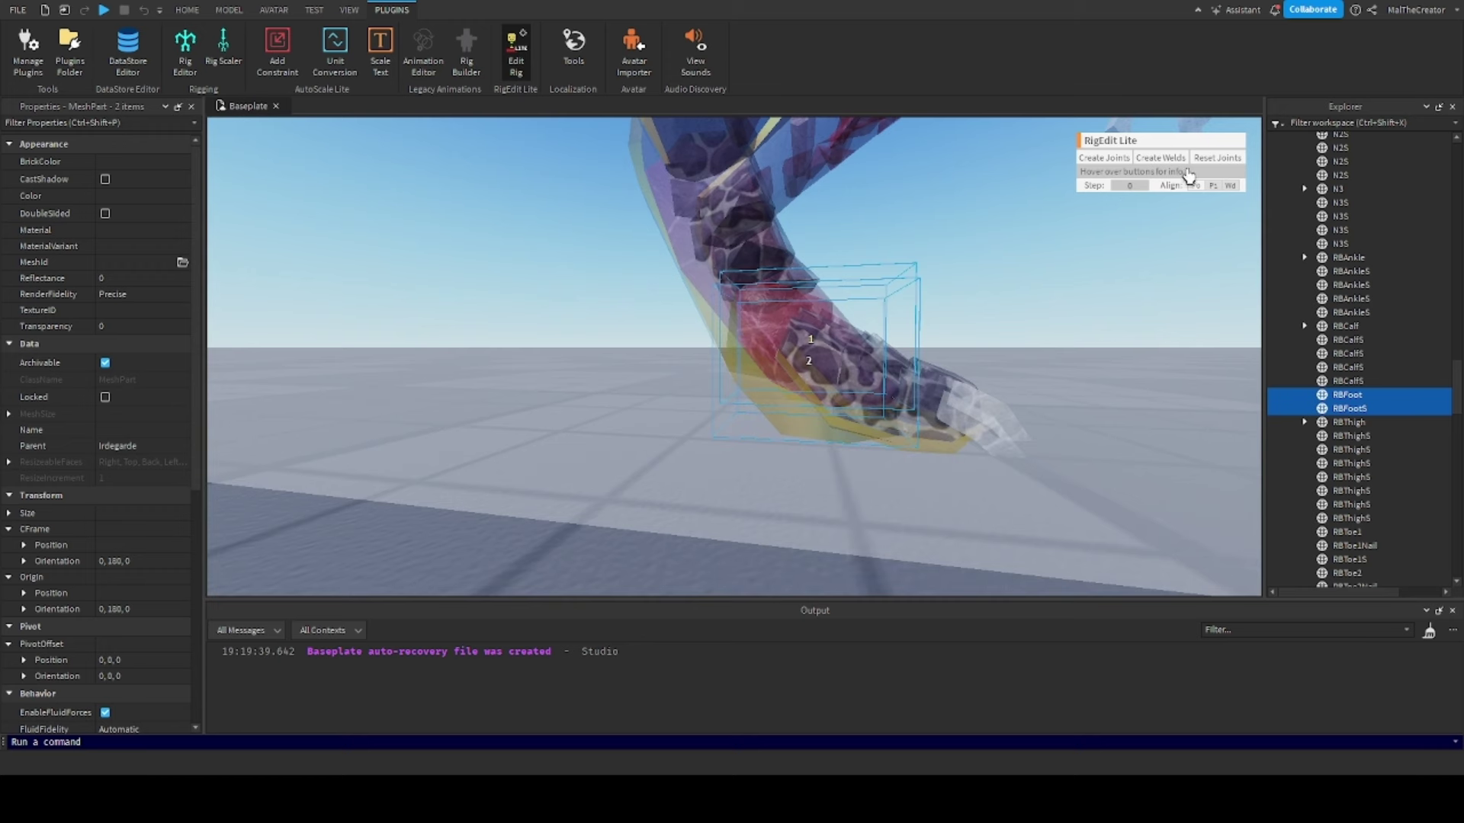
pyautogui.click(1159, 158)
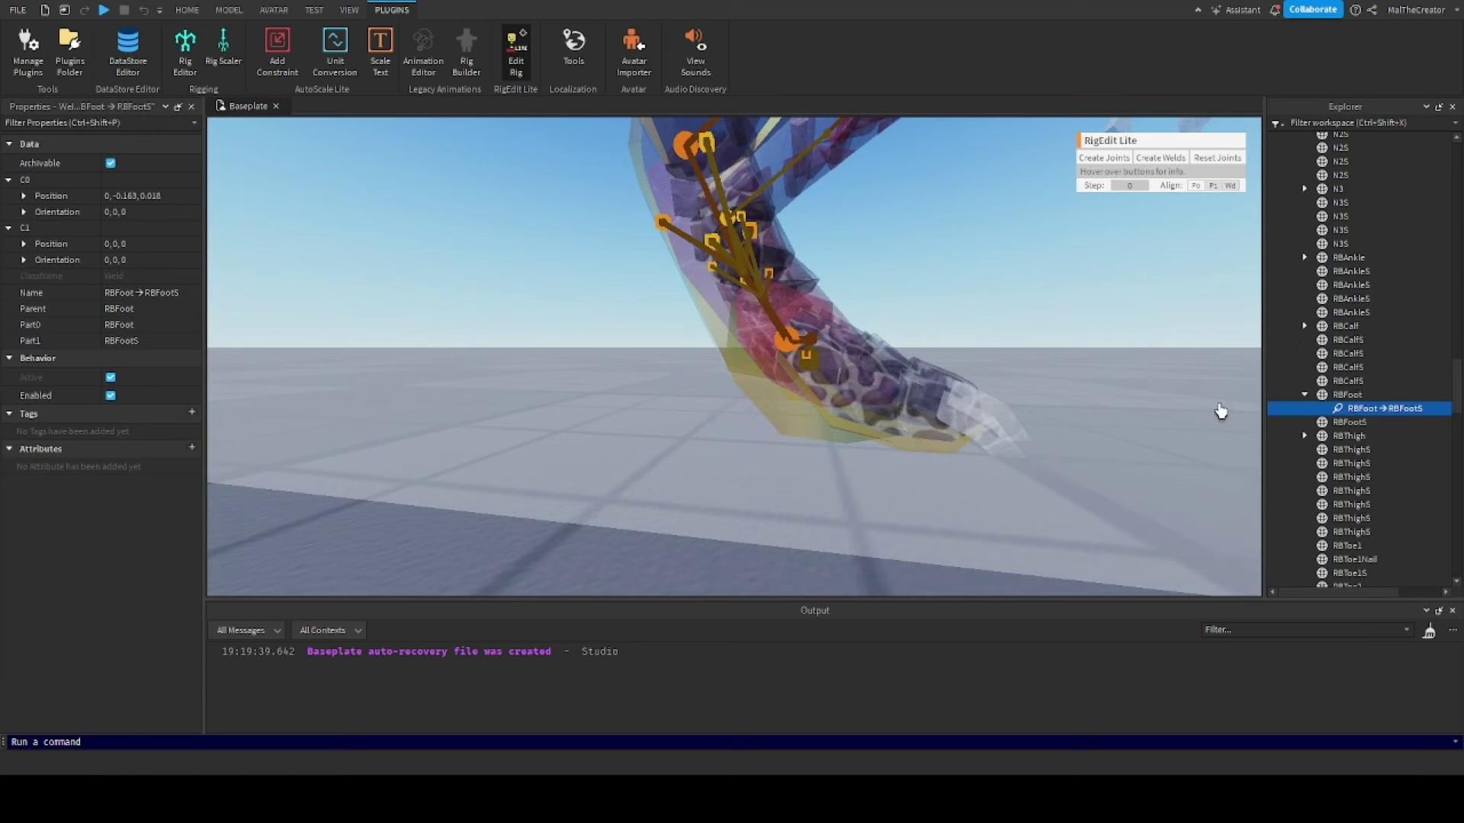
# Exit rig editing and delete the other model standing far away on the baseplate
pyautogui.click(1301, 383)
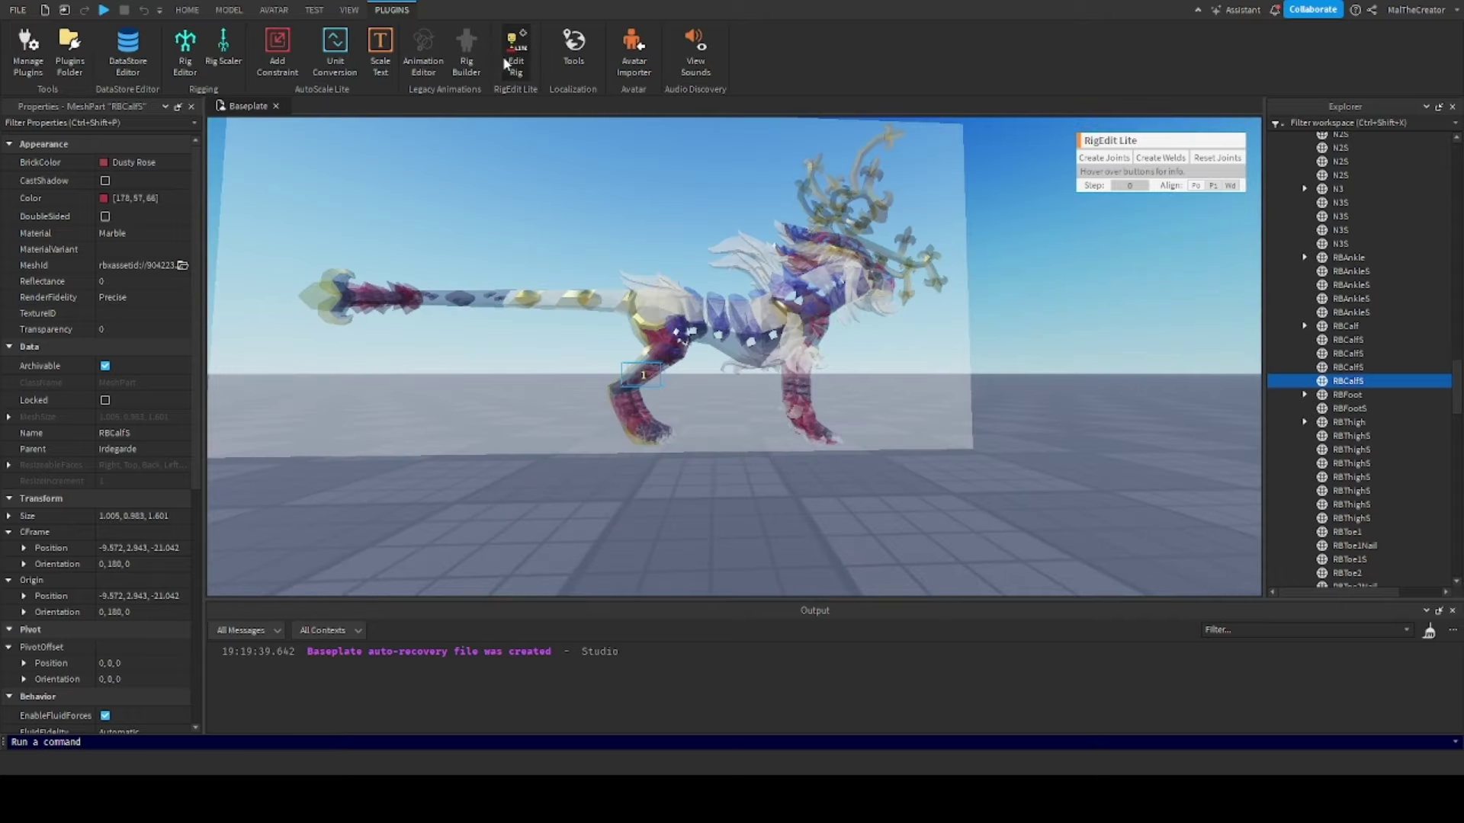
pyautogui.click(510, 55)
pyautogui.scroll(-3, 850, 393)
pyautogui.moveTo(854, 363); pyautogui.dragTo(627, 268, button='right')
pyautogui.click(846, 422)
pyautogui.scroll(4, 838, 358)
pyautogui.scroll(-2, 767, 331)
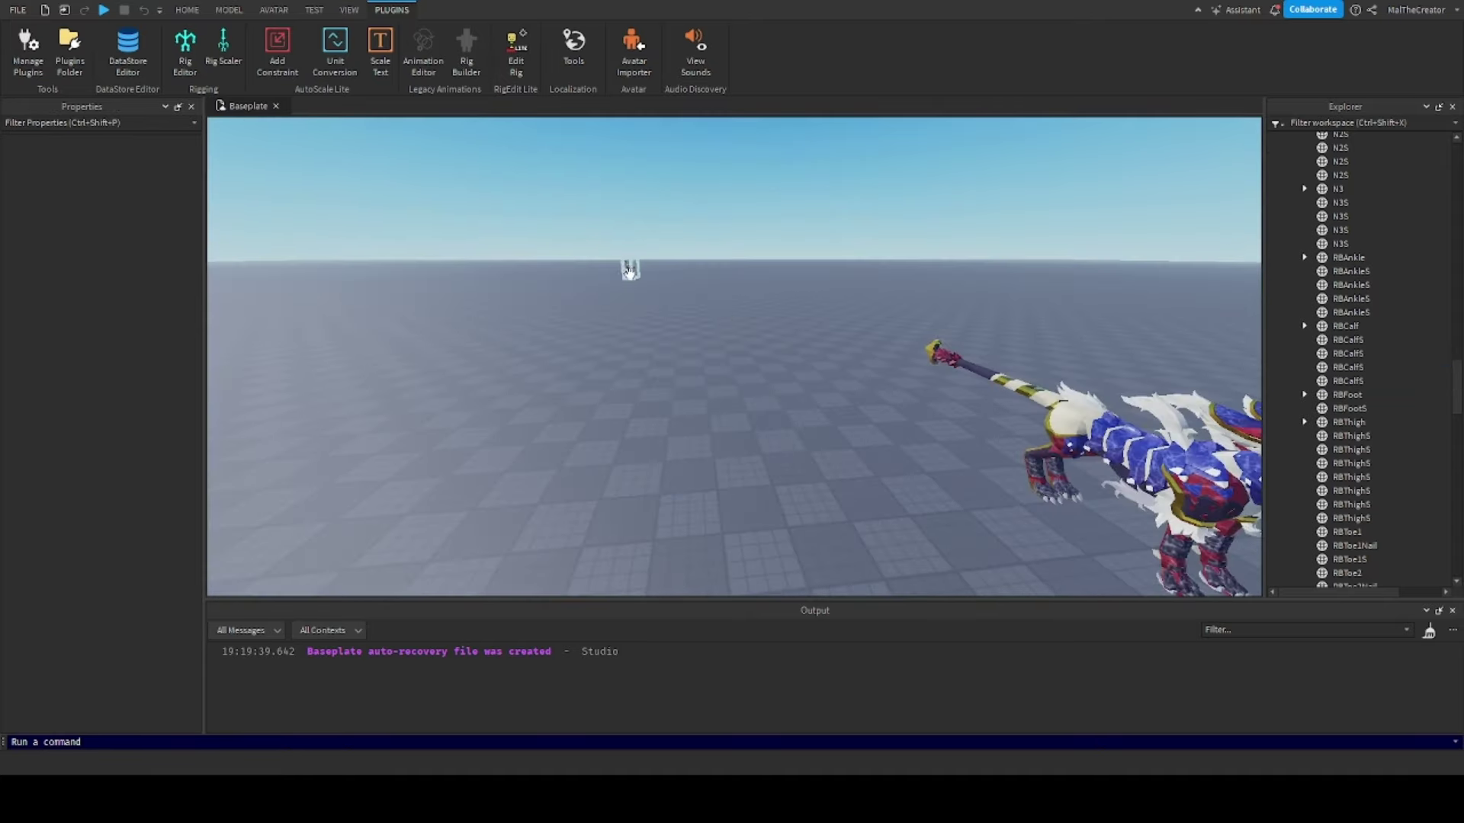
pyautogui.click(628, 271)
pyautogui.press('Delete')
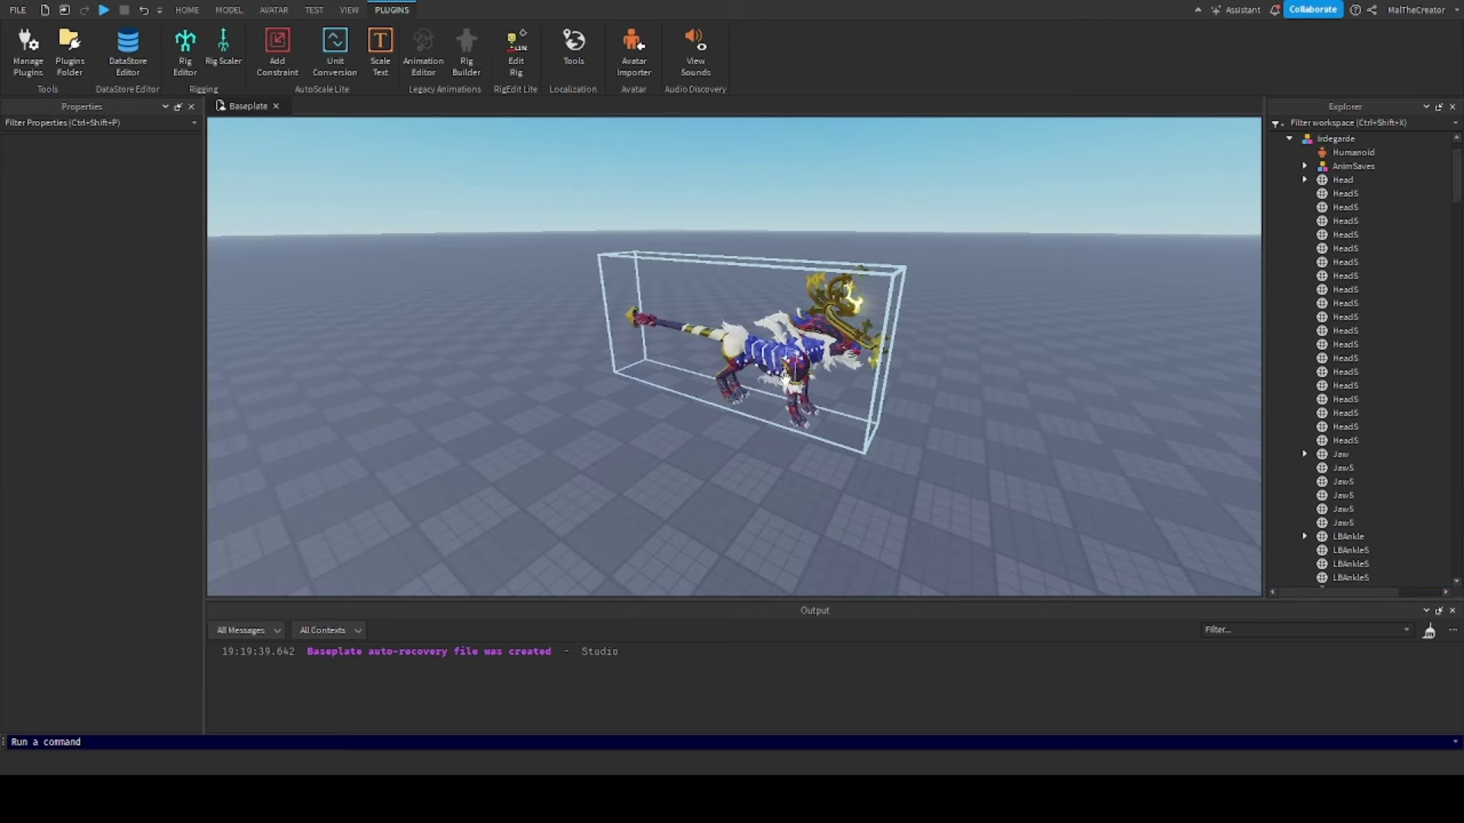
# Load the Irdegarde model as the rig in the Animation Editor
pyautogui.click(793, 341)
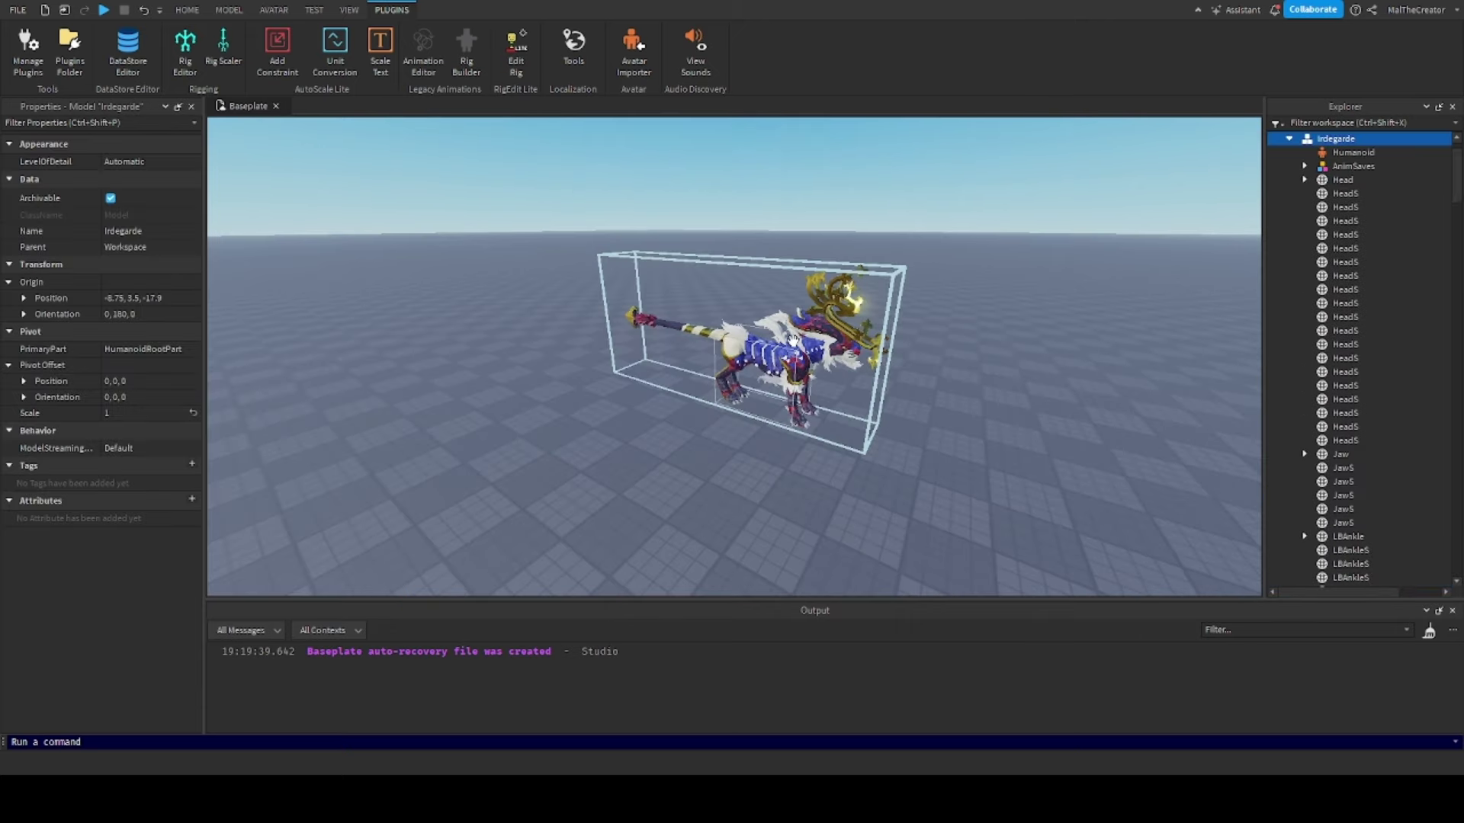
pyautogui.moveTo(795, 353); pyautogui.dragTo(404, 264)
pyautogui.moveTo(721, 402); pyautogui.dragTo(717, 400, button='right')
pyautogui.hotkey('ctrl', 'z')
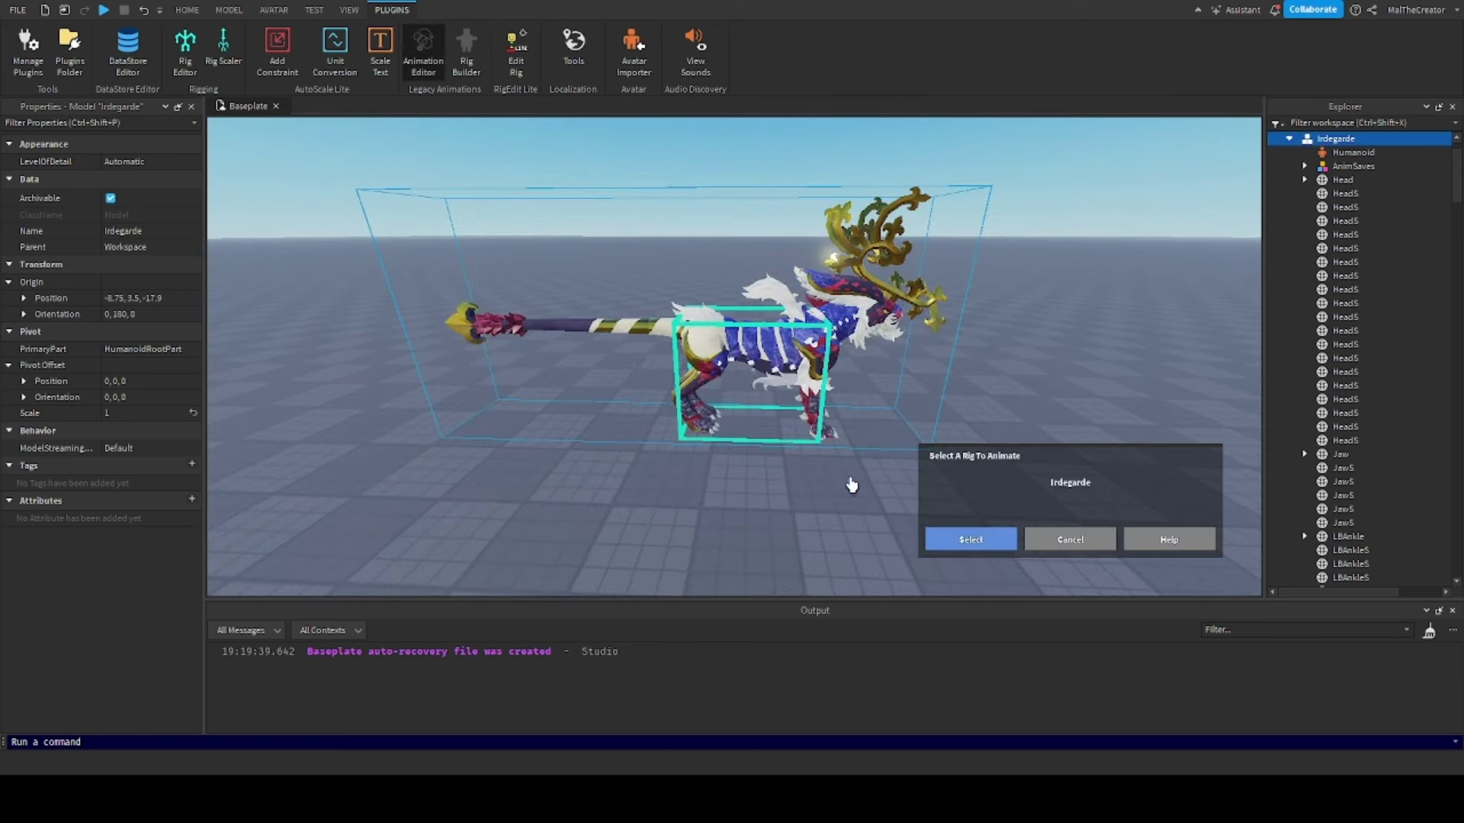
pyautogui.click(970, 538)
# Rotate the thigh and calf of one rear leg to test their joints
pyautogui.scroll(5, 764, 441)
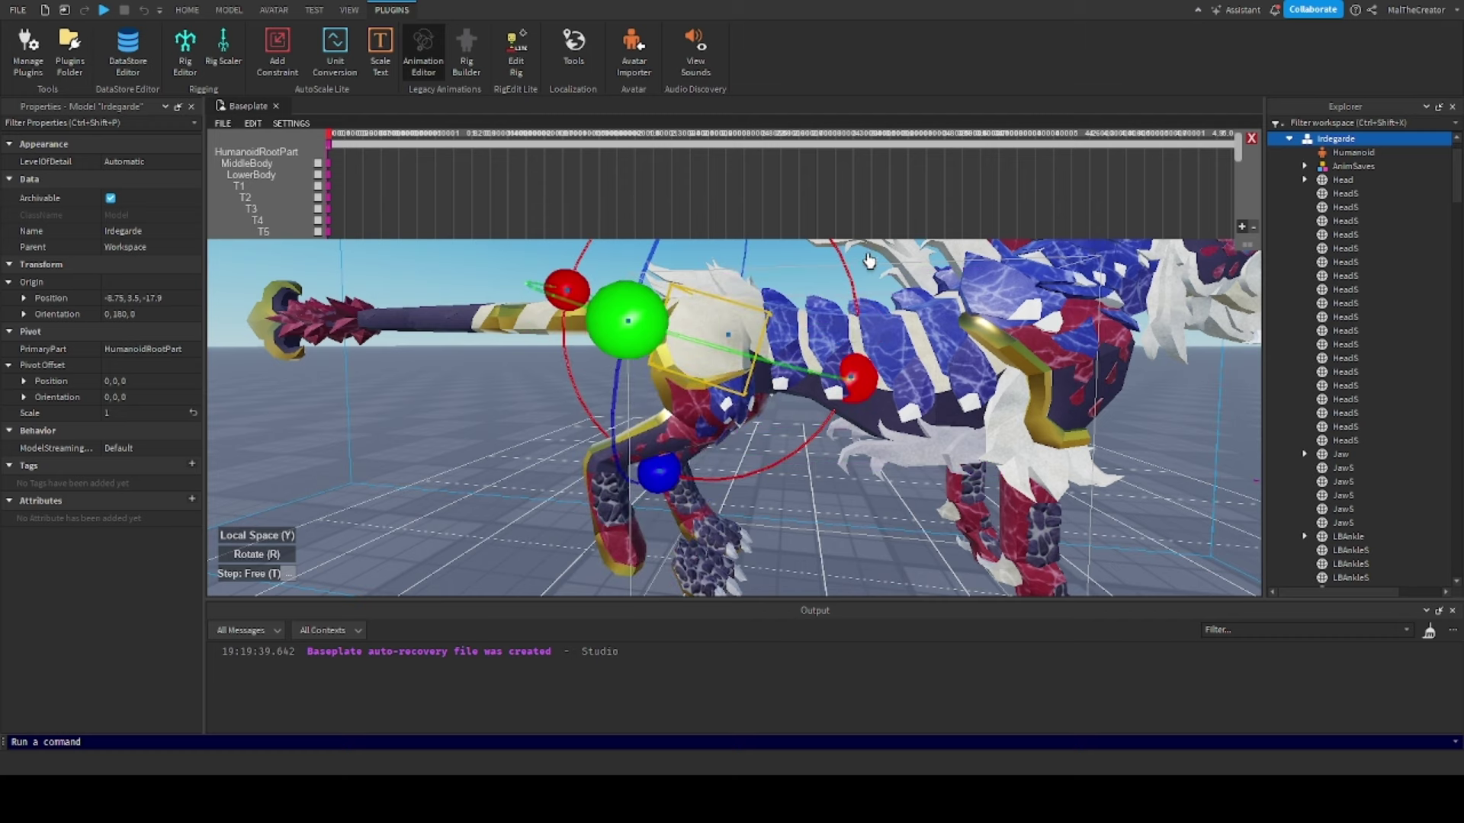
pyautogui.moveTo(833, 391); pyautogui.dragTo(846, 287)
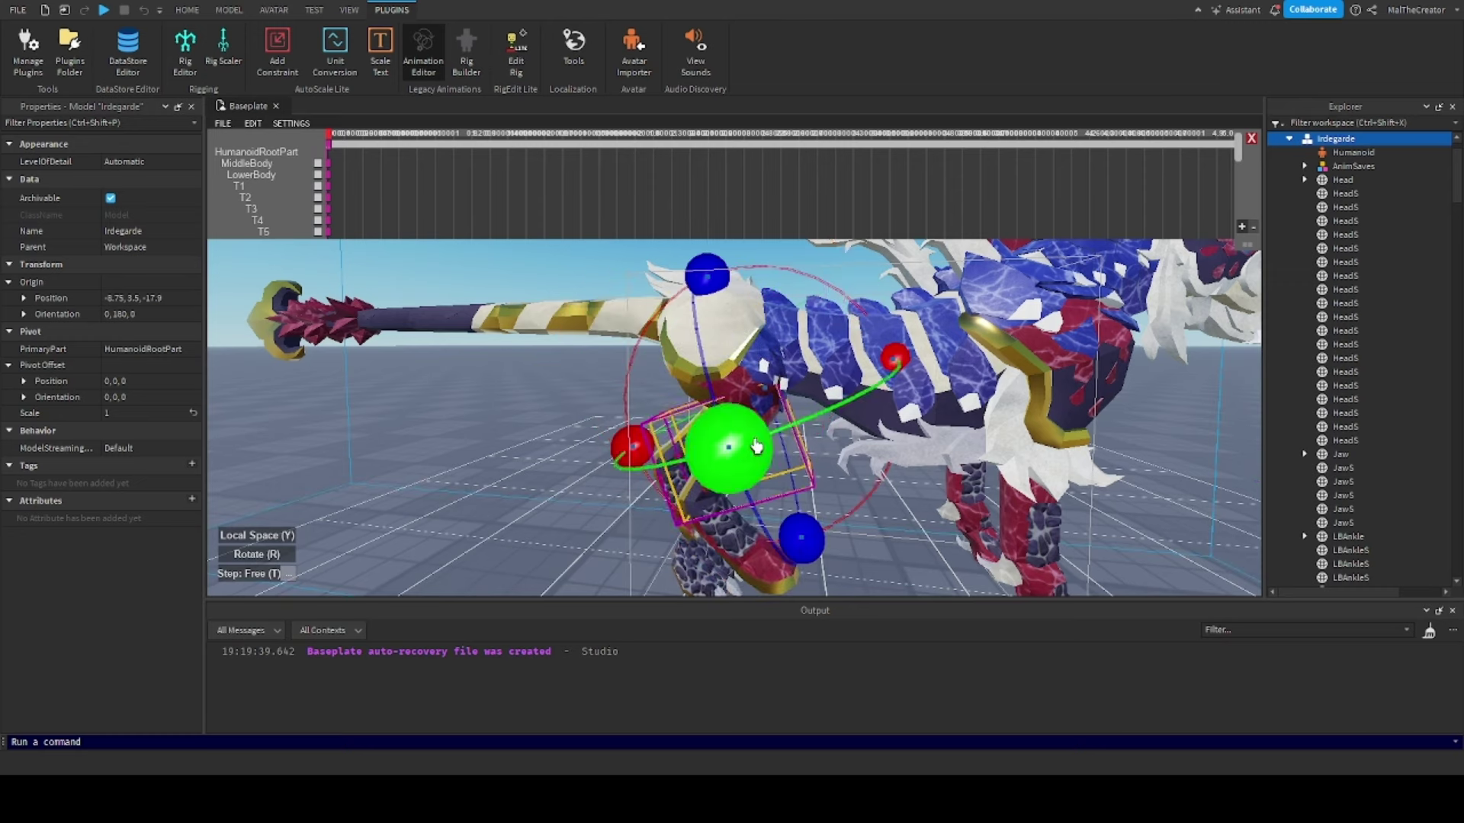
pyautogui.scroll(-6, 756, 447)
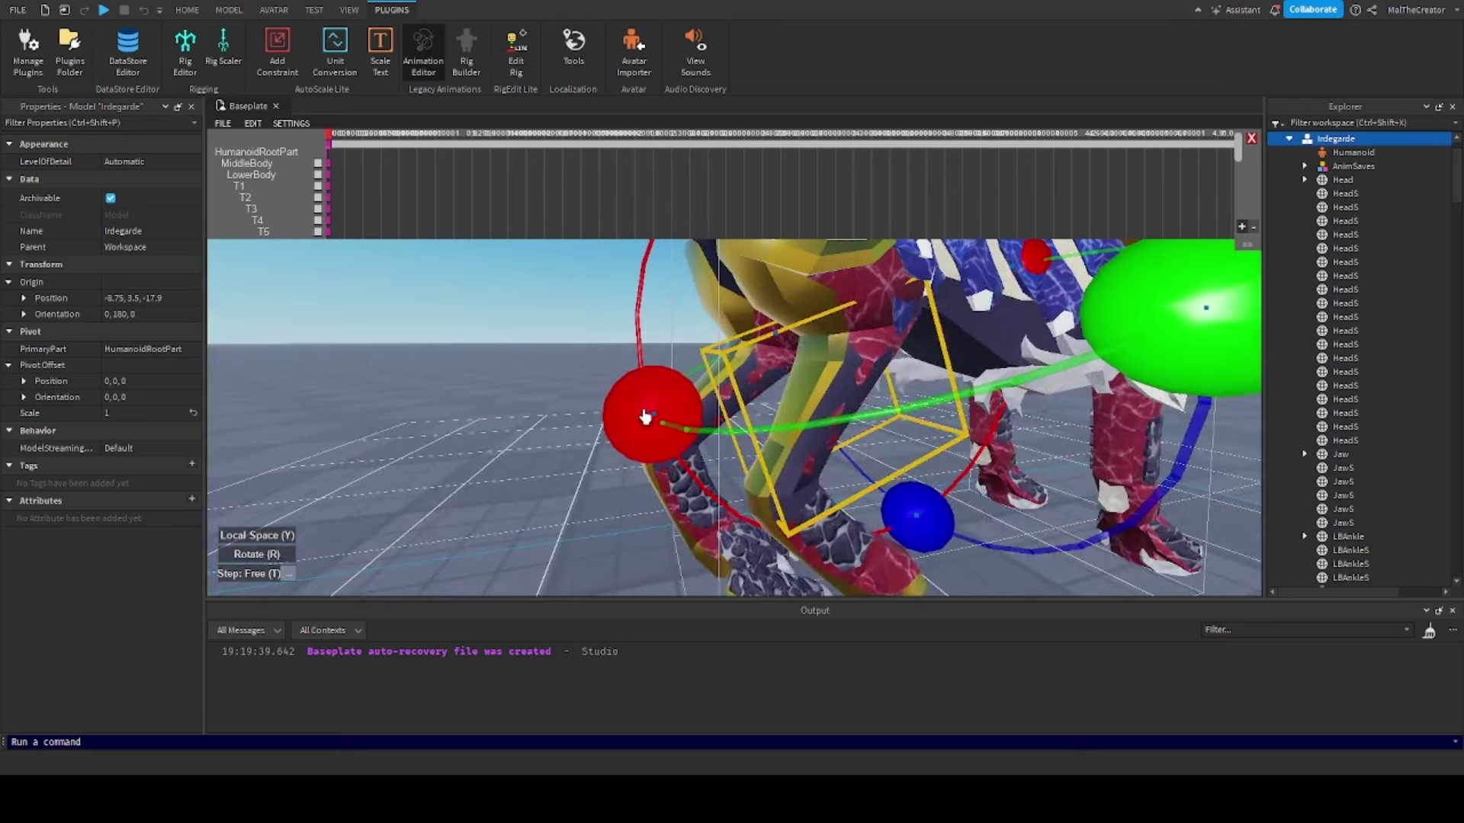
pyautogui.moveTo(644, 416); pyautogui.dragTo(882, 506)
pyautogui.moveTo(787, 503); pyautogui.dragTo(676, 437)
pyautogui.moveTo(676, 438); pyautogui.dragTo(693, 474, button='right')
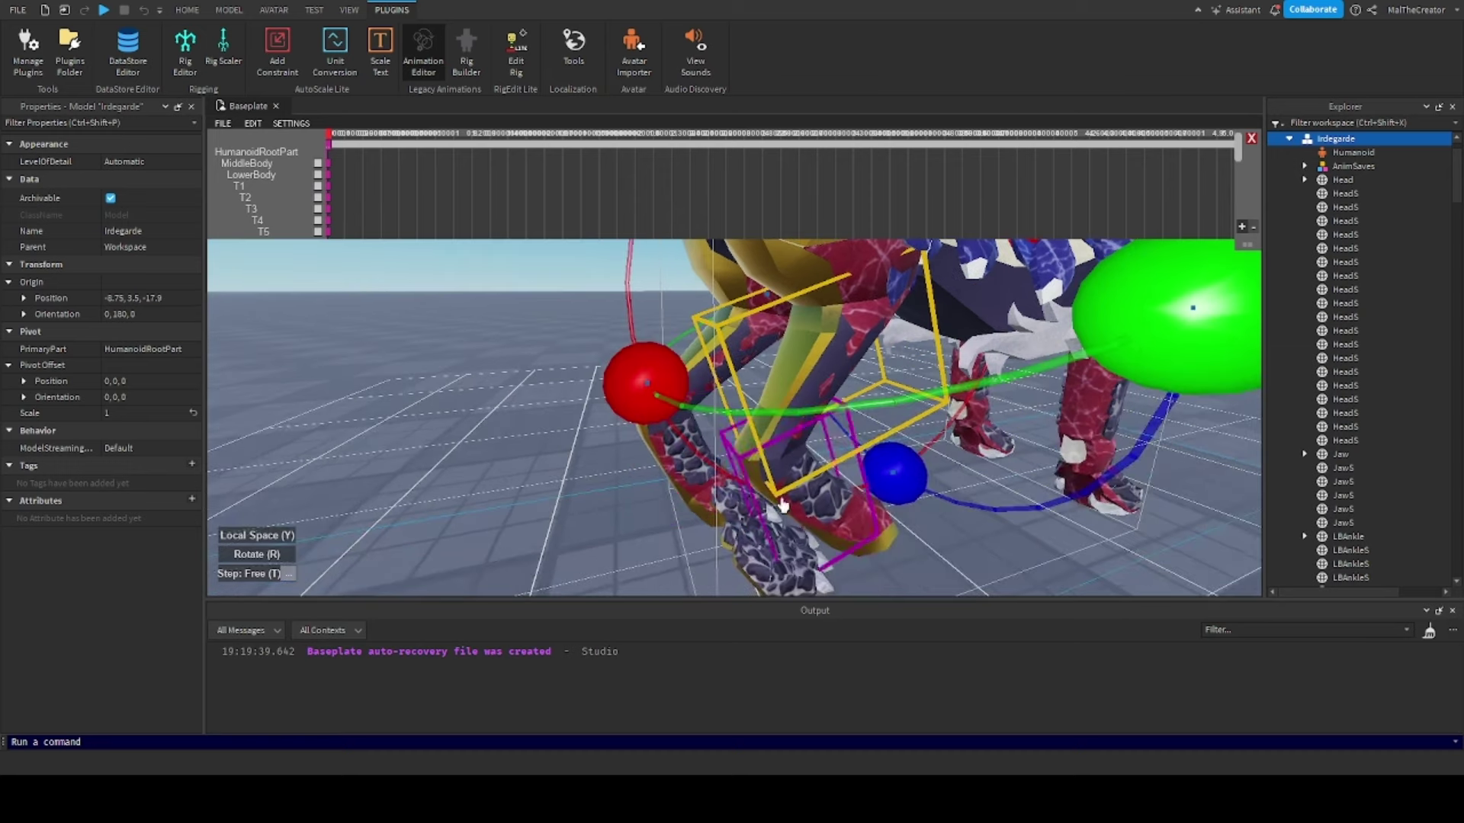
# Rotate the ankle of the posed rear leg to test how it bends and carries the foot
pyautogui.click(808, 507)
pyautogui.click(796, 495)
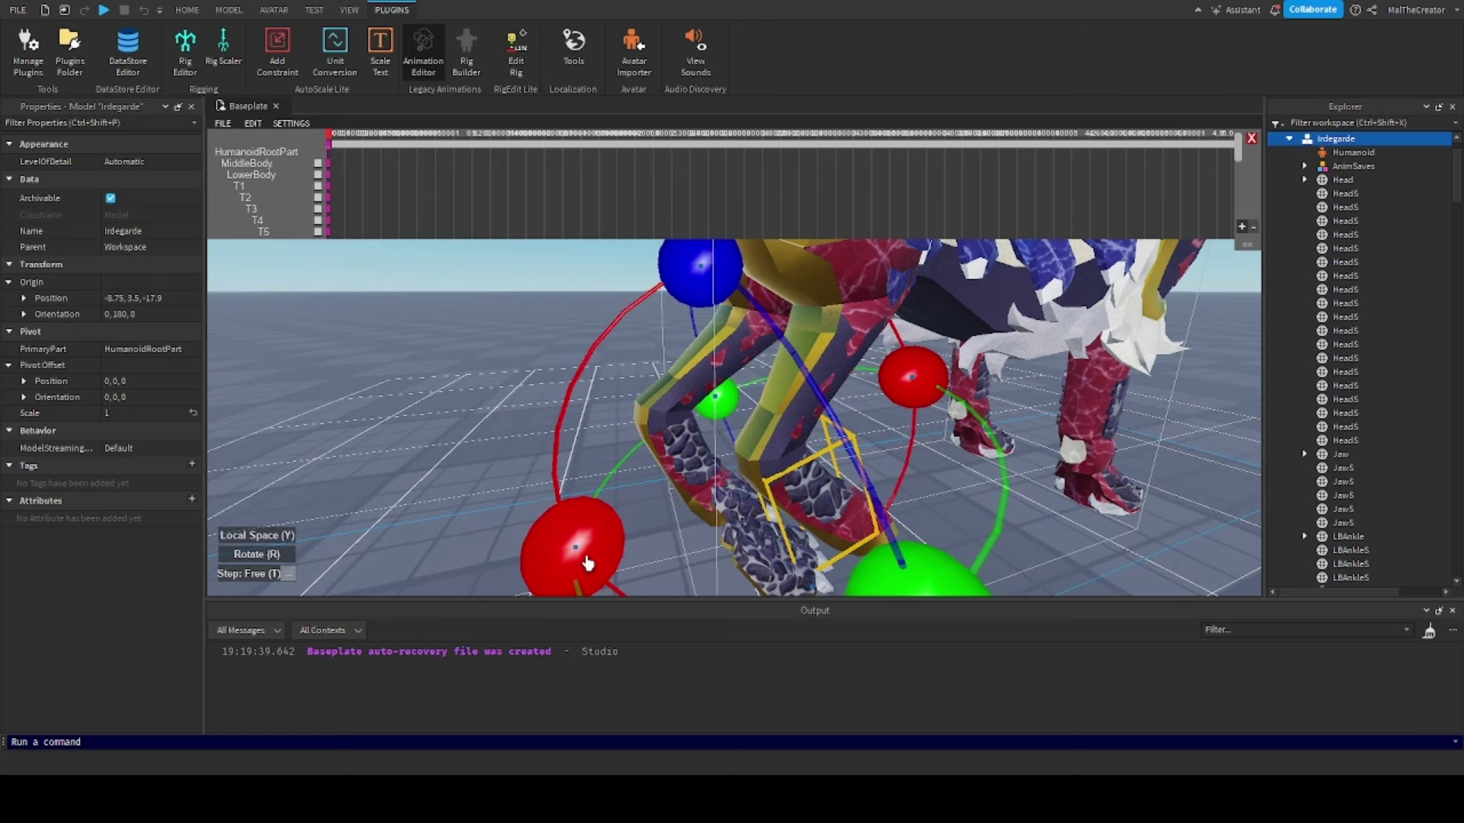
pyautogui.moveTo(587, 562); pyautogui.dragTo(555, 489)
pyautogui.moveTo(710, 479); pyautogui.dragTo(712, 473, button='right')
pyautogui.moveTo(947, 467); pyautogui.dragTo(839, 392)
pyautogui.scroll(-3, 756, 430)
pyautogui.scroll(3, 774, 426)
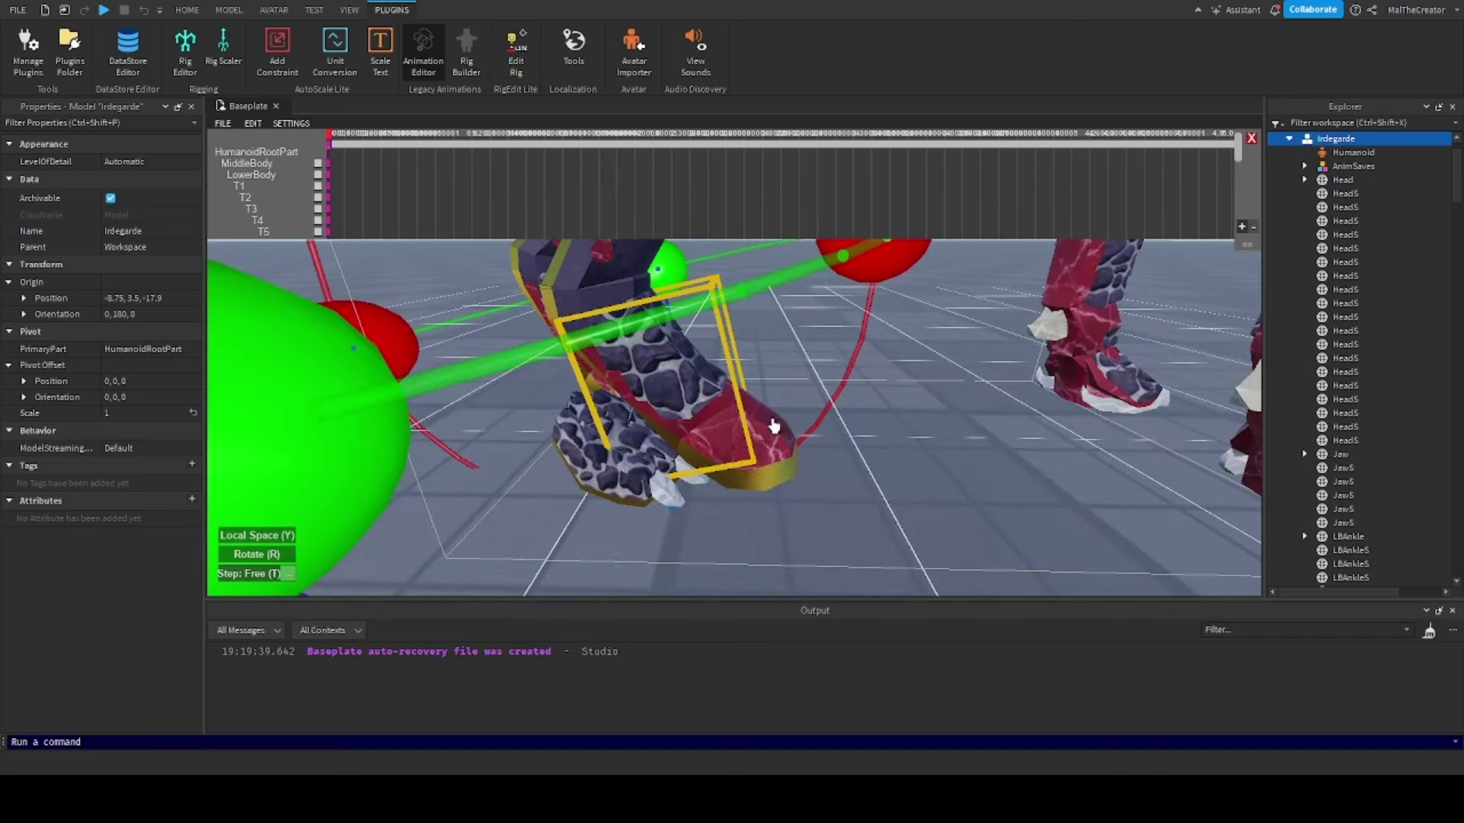
pyautogui.moveTo(780, 393); pyautogui.dragTo(757, 387, button='right')
pyautogui.moveTo(556, 414); pyautogui.dragTo(581, 465)
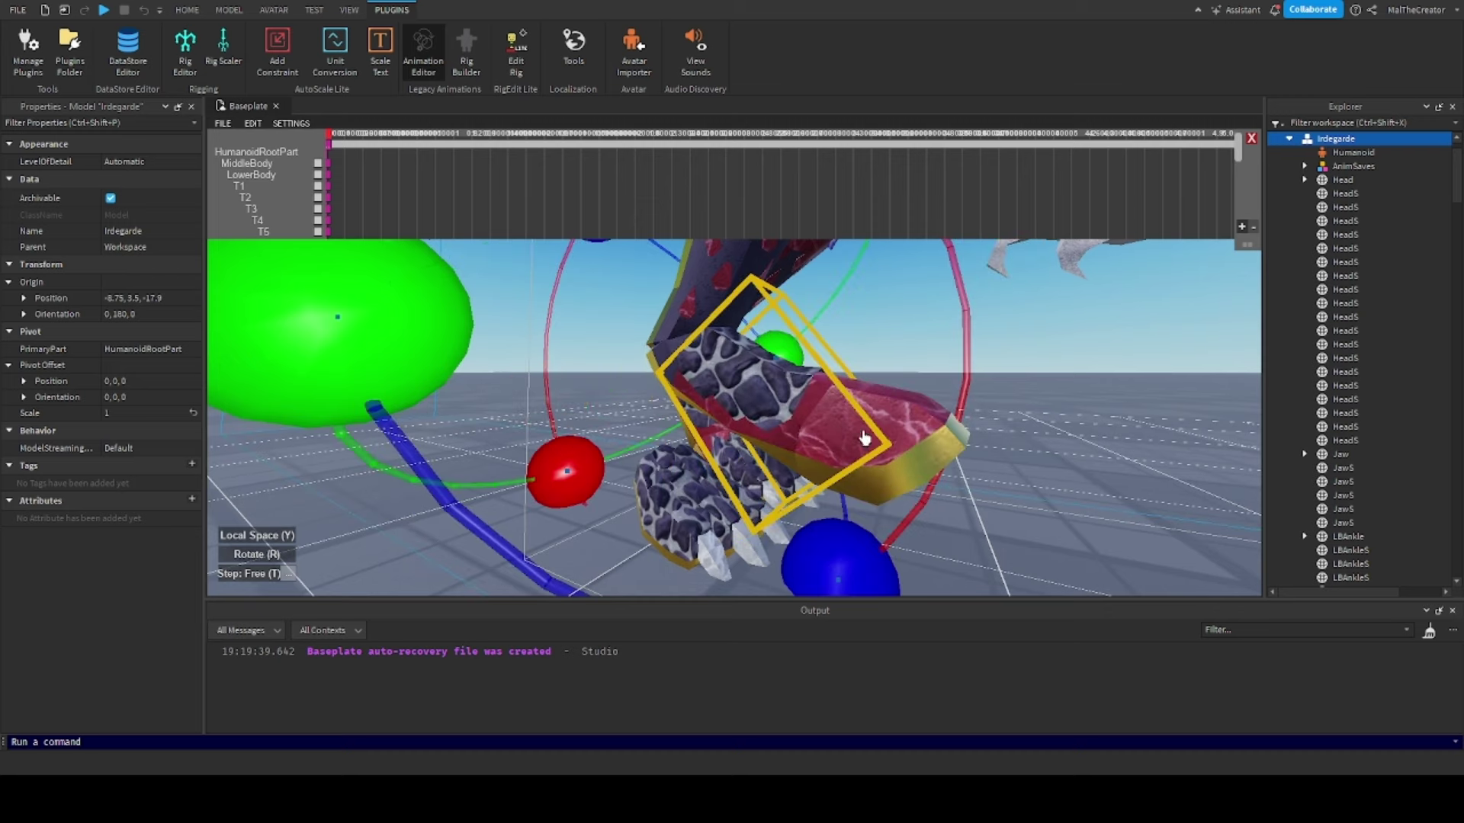
# Select the foot of the posed rear leg and rotate it to test how its joint bends
pyautogui.moveTo(783, 411); pyautogui.dragTo(814, 438, button='right')
pyautogui.scroll(-4, 784, 413)
pyautogui.scroll(3, 791, 413)
pyautogui.click(745, 473)
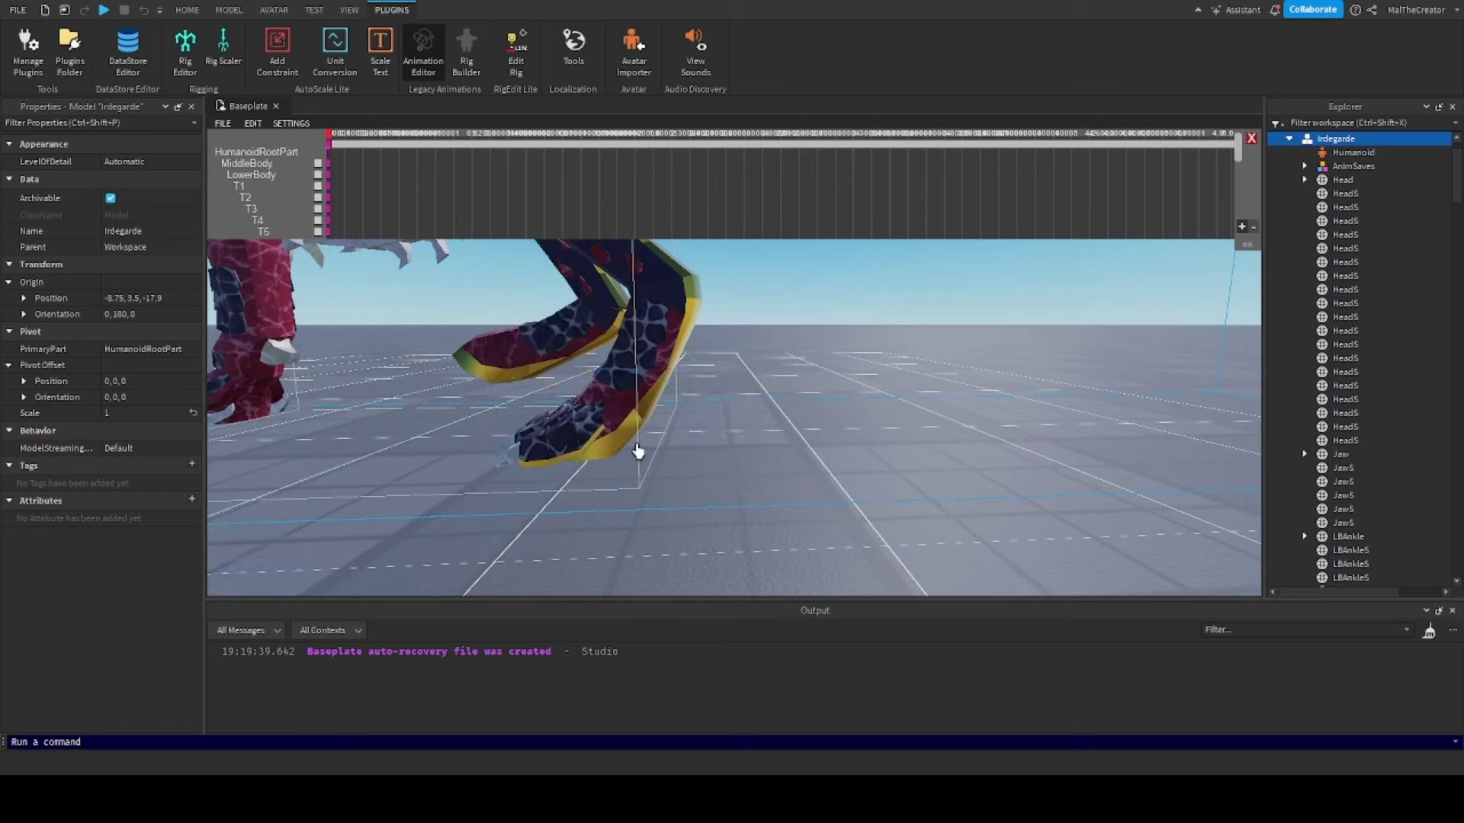
pyautogui.click(630, 446)
pyautogui.moveTo(789, 408); pyautogui.dragTo(777, 465)
pyautogui.moveTo(738, 566); pyautogui.dragTo(764, 371)
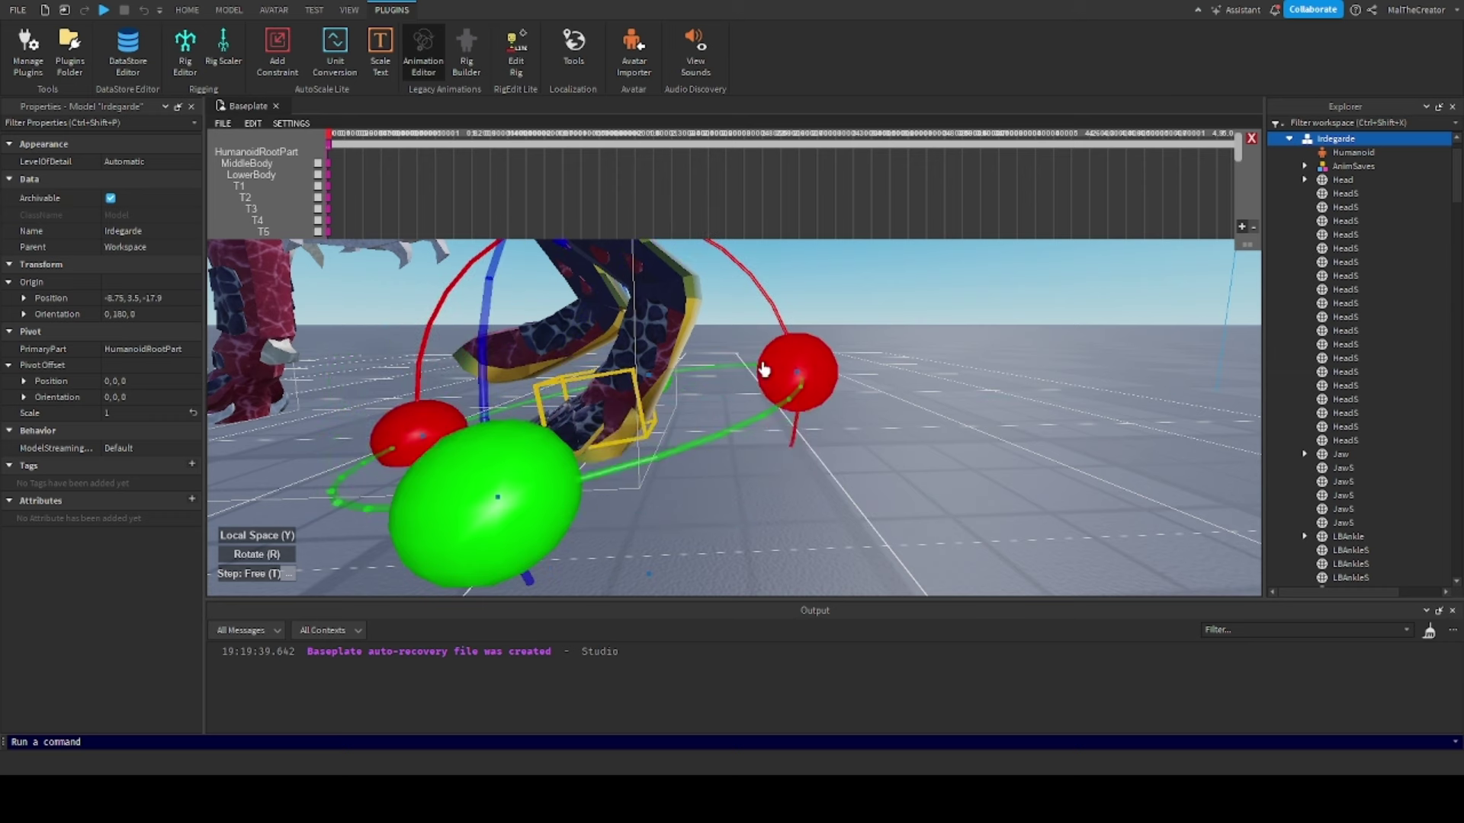
# Close the Animation Editor and clear the output log
pyautogui.click(424, 67)
pyautogui.click(668, 375)
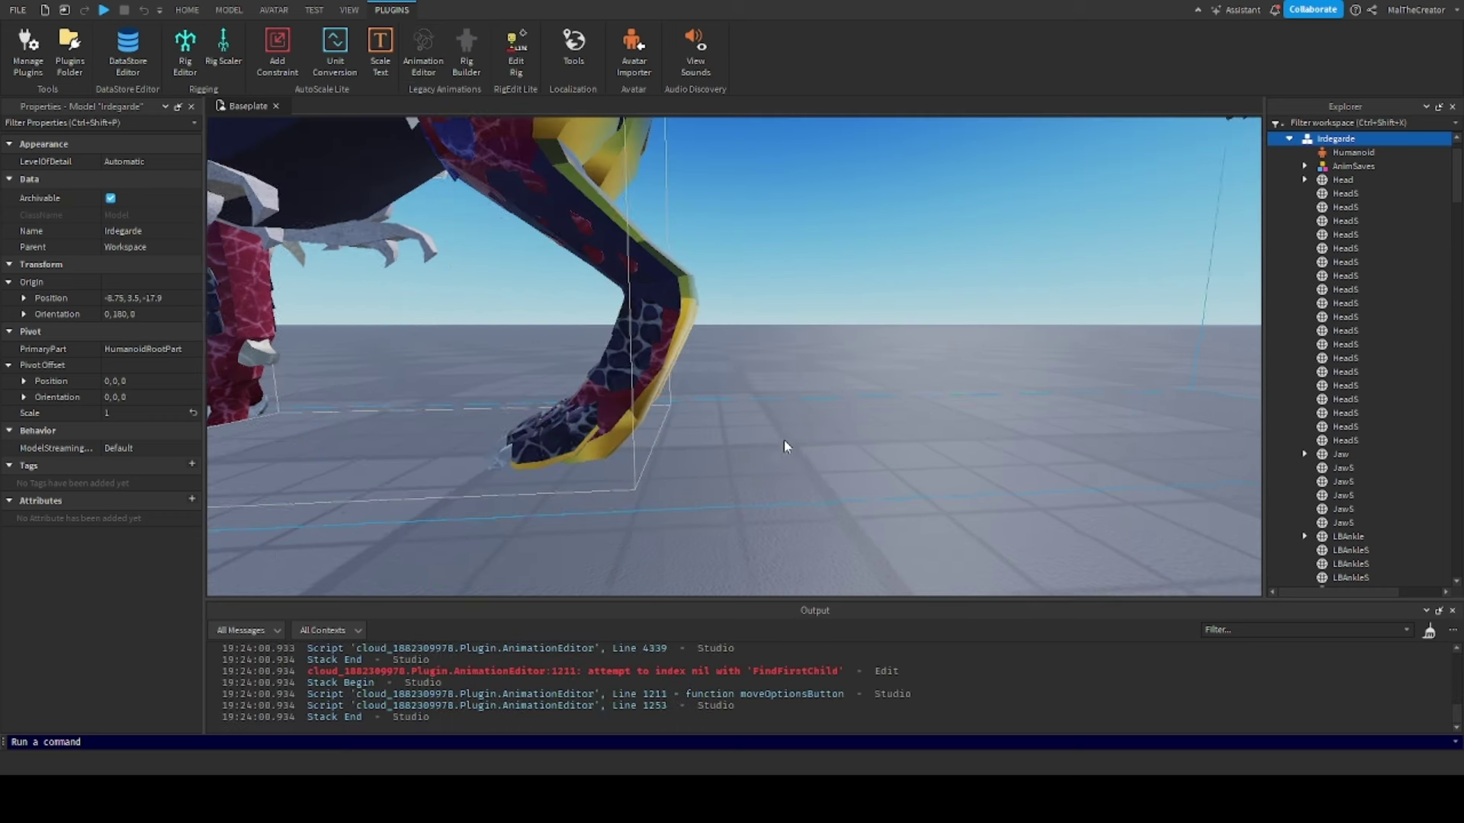
pyautogui.press('f')
pyautogui.hotkey('ctrl', 'k')
pyautogui.moveTo(800, 488); pyautogui.dragTo(775, 438, button='right')
pyautogui.click(800, 483)
pyautogui.press('w')
pyautogui.press('s')
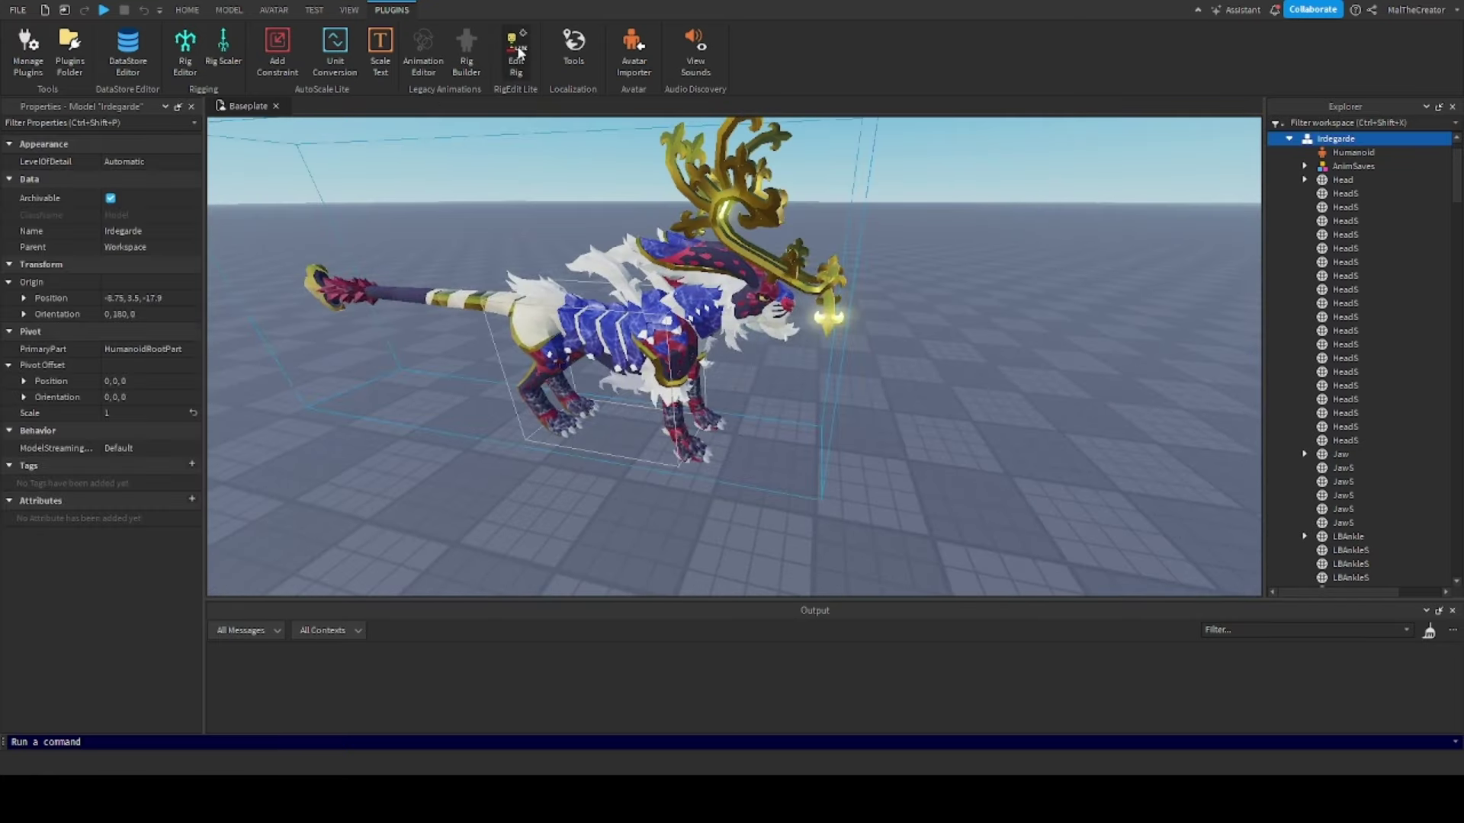
# Start editing the Irdegarde rig and create joints from LBFoot to LBToe1, LBToe2, LBToe3 and LBToe4
pyautogui.click(518, 59)
pyautogui.press('w')
pyautogui.moveTo(584, 352); pyautogui.dragTo(613, 336, button='right')
pyautogui.scroll(-10, 1375, 329)
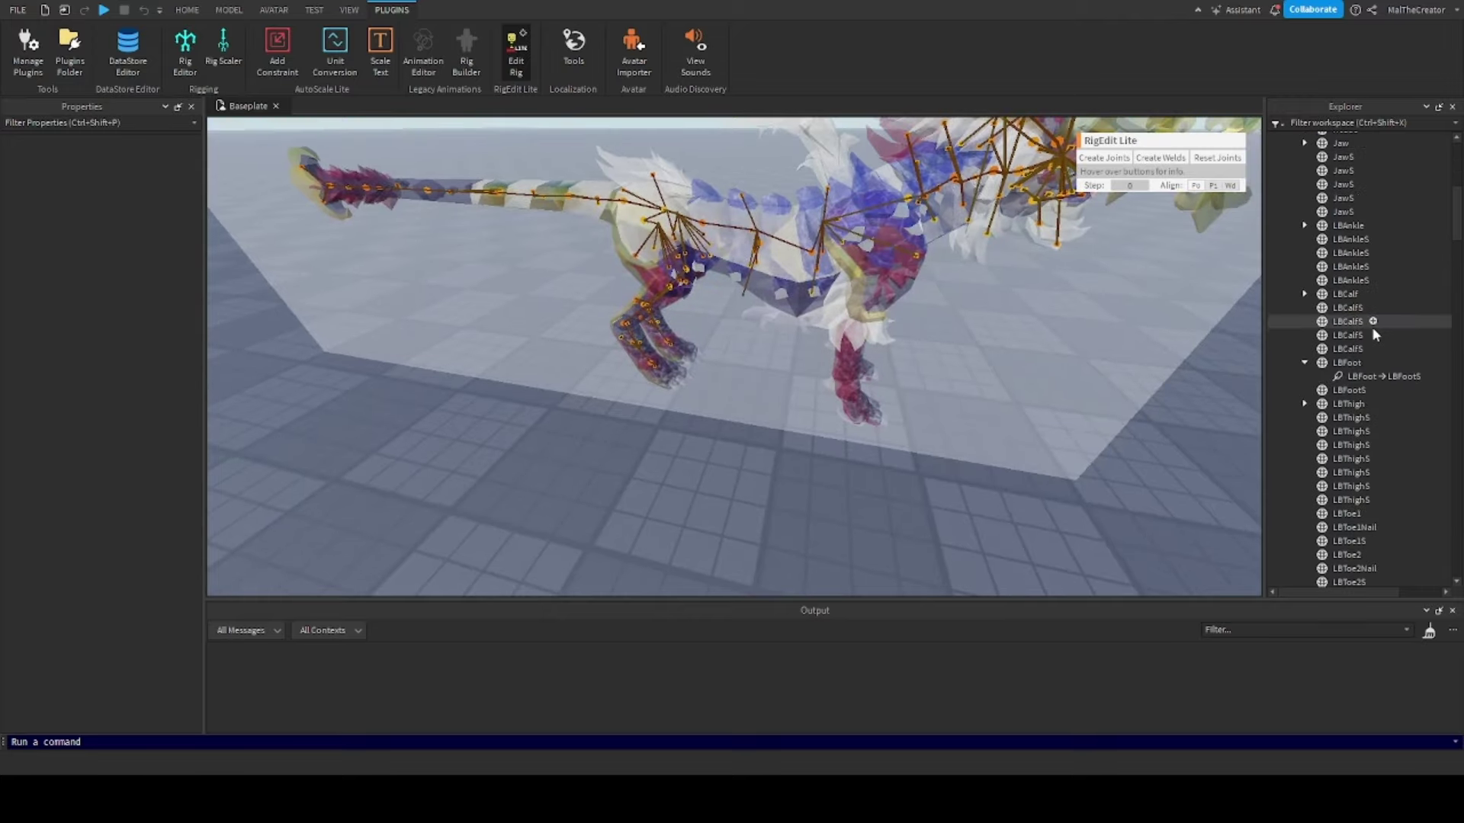
pyautogui.press('w')
pyautogui.moveTo(800, 324); pyautogui.dragTo(794, 322, button='right')
pyautogui.press('w')
pyautogui.press('s')
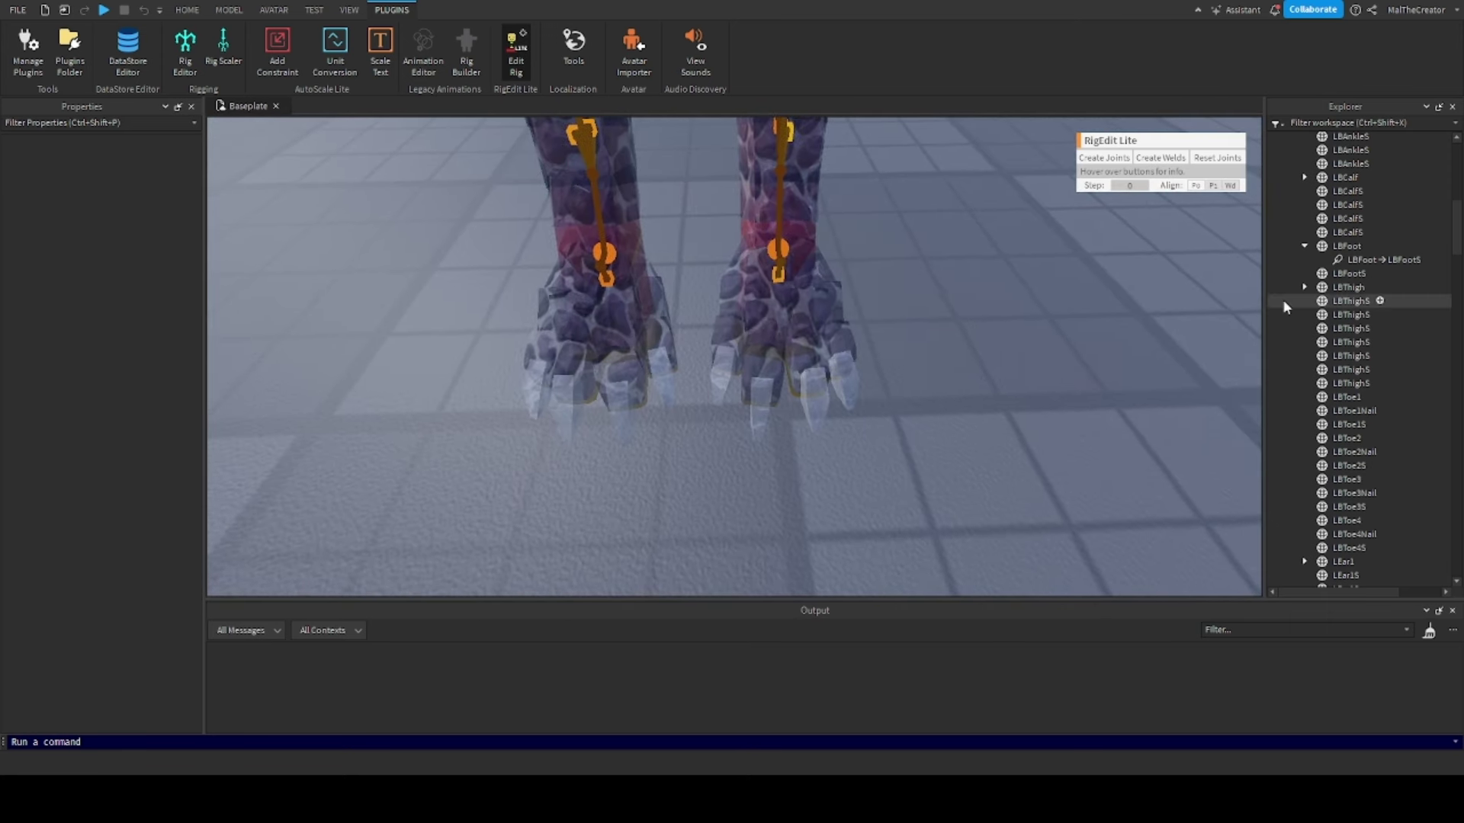
pyautogui.click(1334, 249)
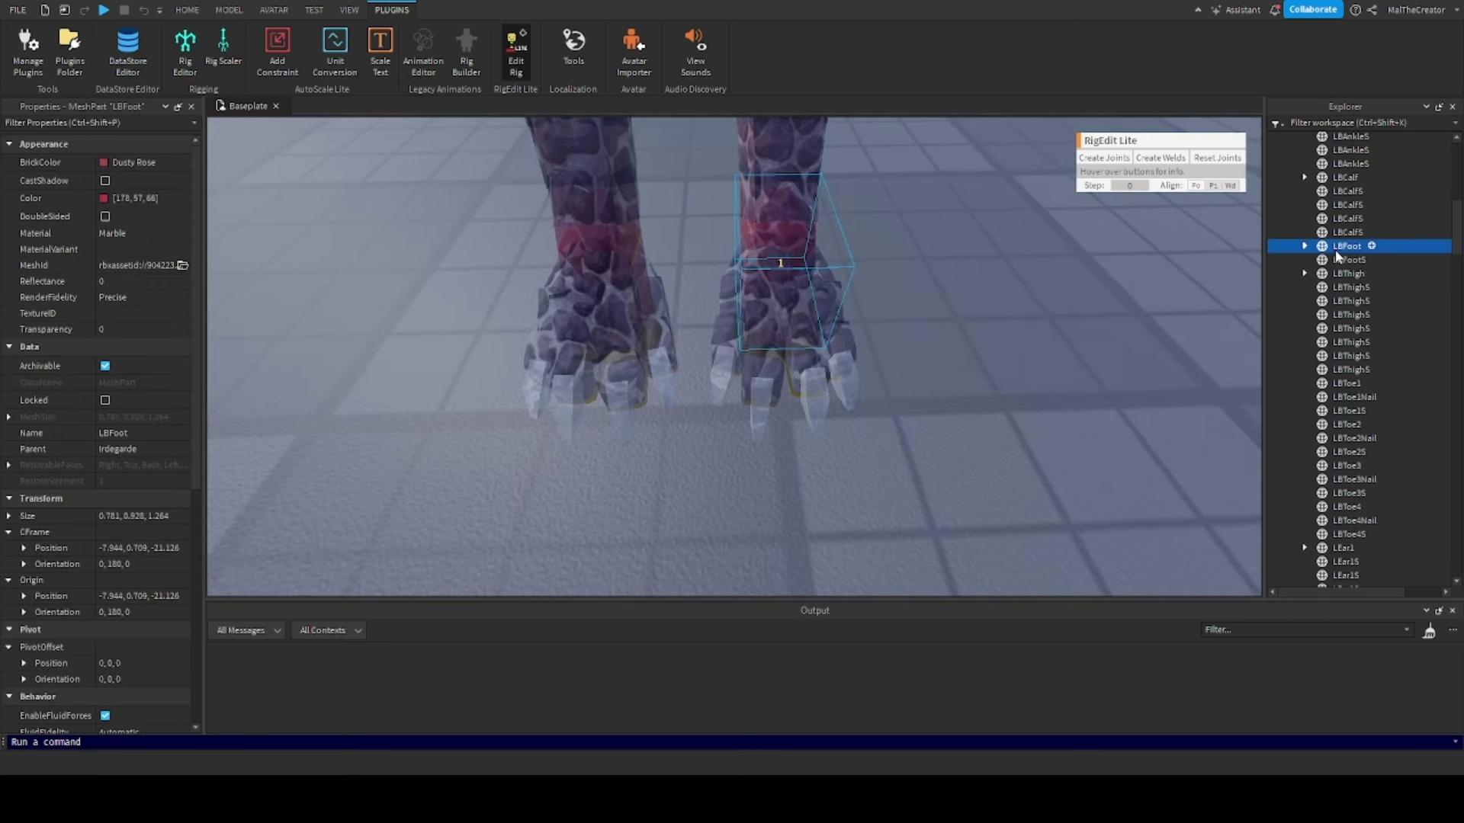
pyautogui.keyDown('ctrl'); pyautogui.click(1344, 383); pyautogui.keyUp('ctrl')
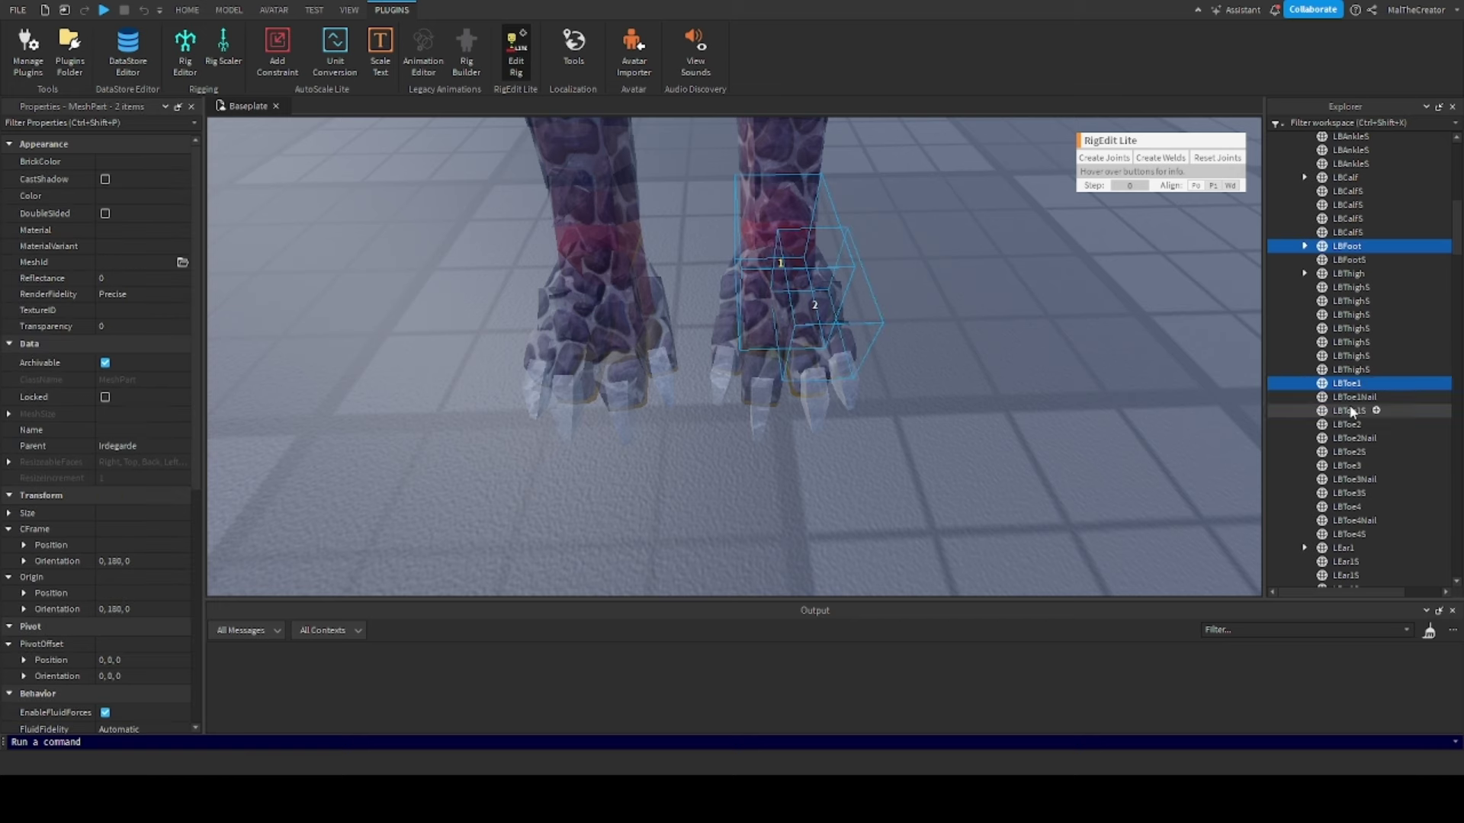
pyautogui.moveTo(981, 332); pyautogui.dragTo(977, 327, button='right')
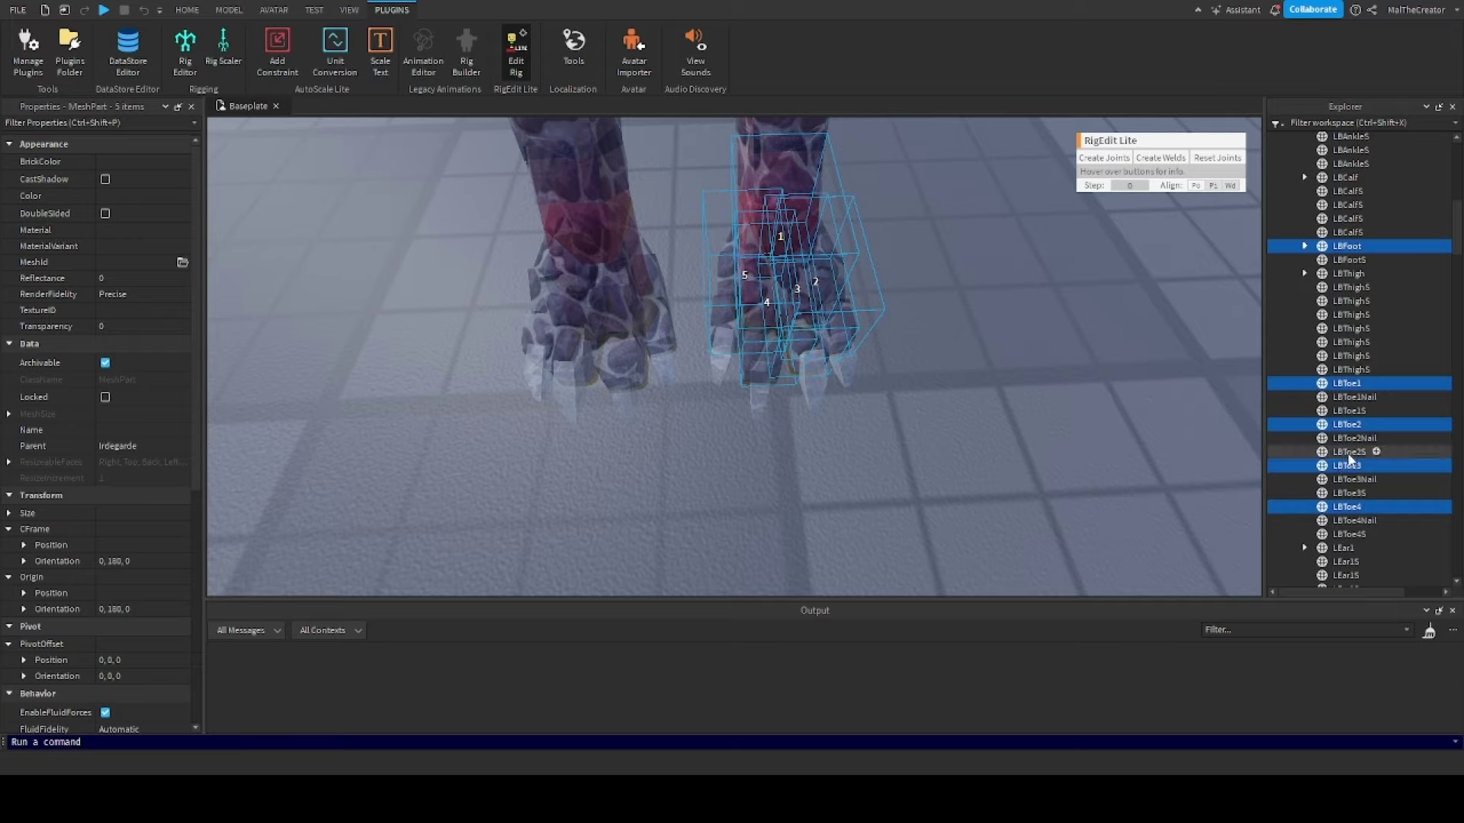
pyautogui.moveTo(1007, 375); pyautogui.dragTo(945, 410, button='right')
pyautogui.click(1122, 156)
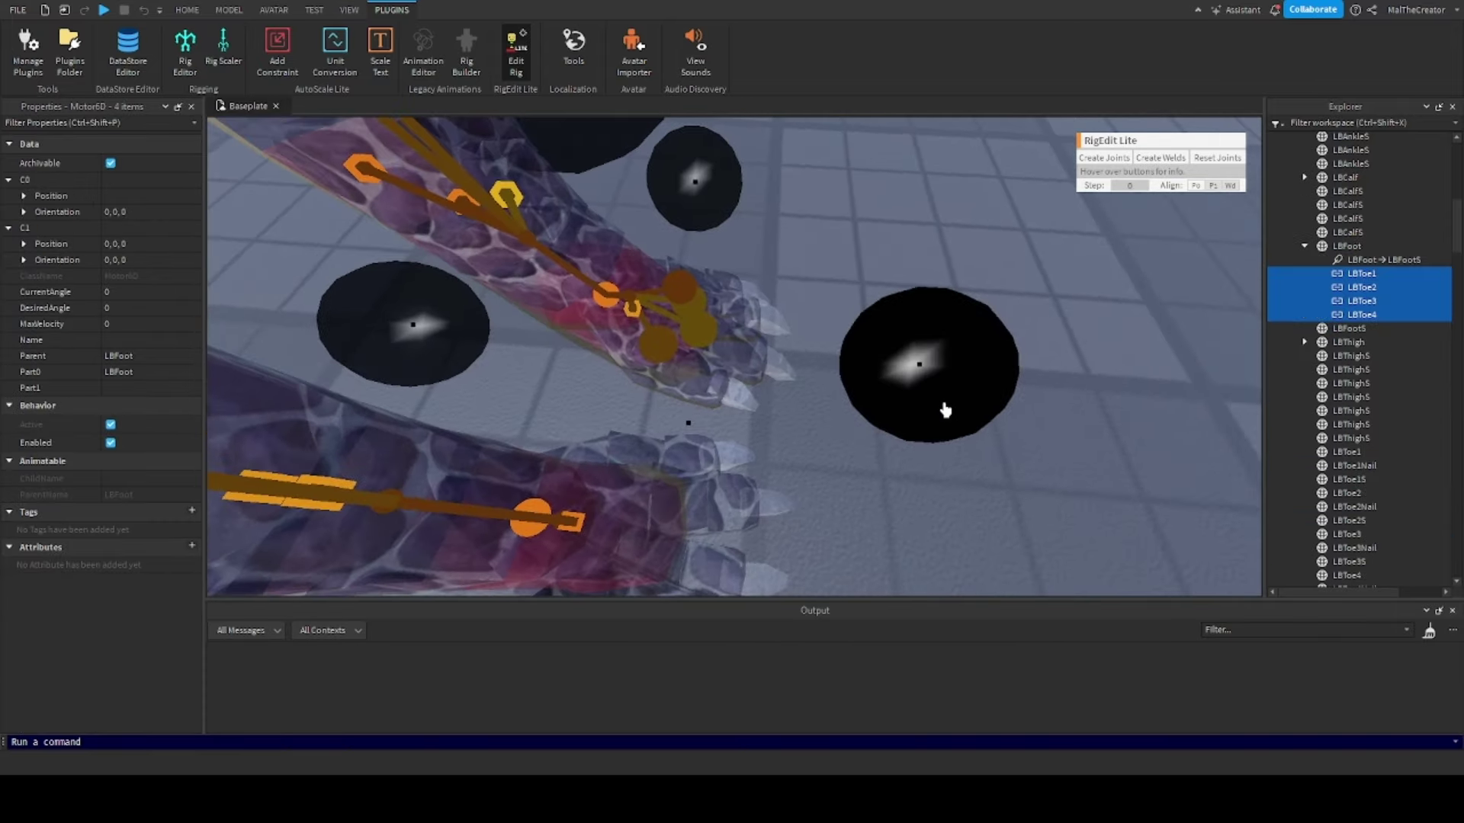
# Shift the four new toe joints together about 0.175 back along Z towards the leg
pyautogui.moveTo(934, 390); pyautogui.dragTo(907, 388)
pyautogui.click(887, 248)
pyautogui.moveTo(886, 248); pyautogui.dragTo(885, 248, button='right')
pyautogui.scroll(1, 973, 412)
pyautogui.moveTo(973, 412); pyautogui.dragTo(972, 412, button='right')
pyautogui.scroll(-2, 973, 413)
pyautogui.scroll(4, 974, 413)
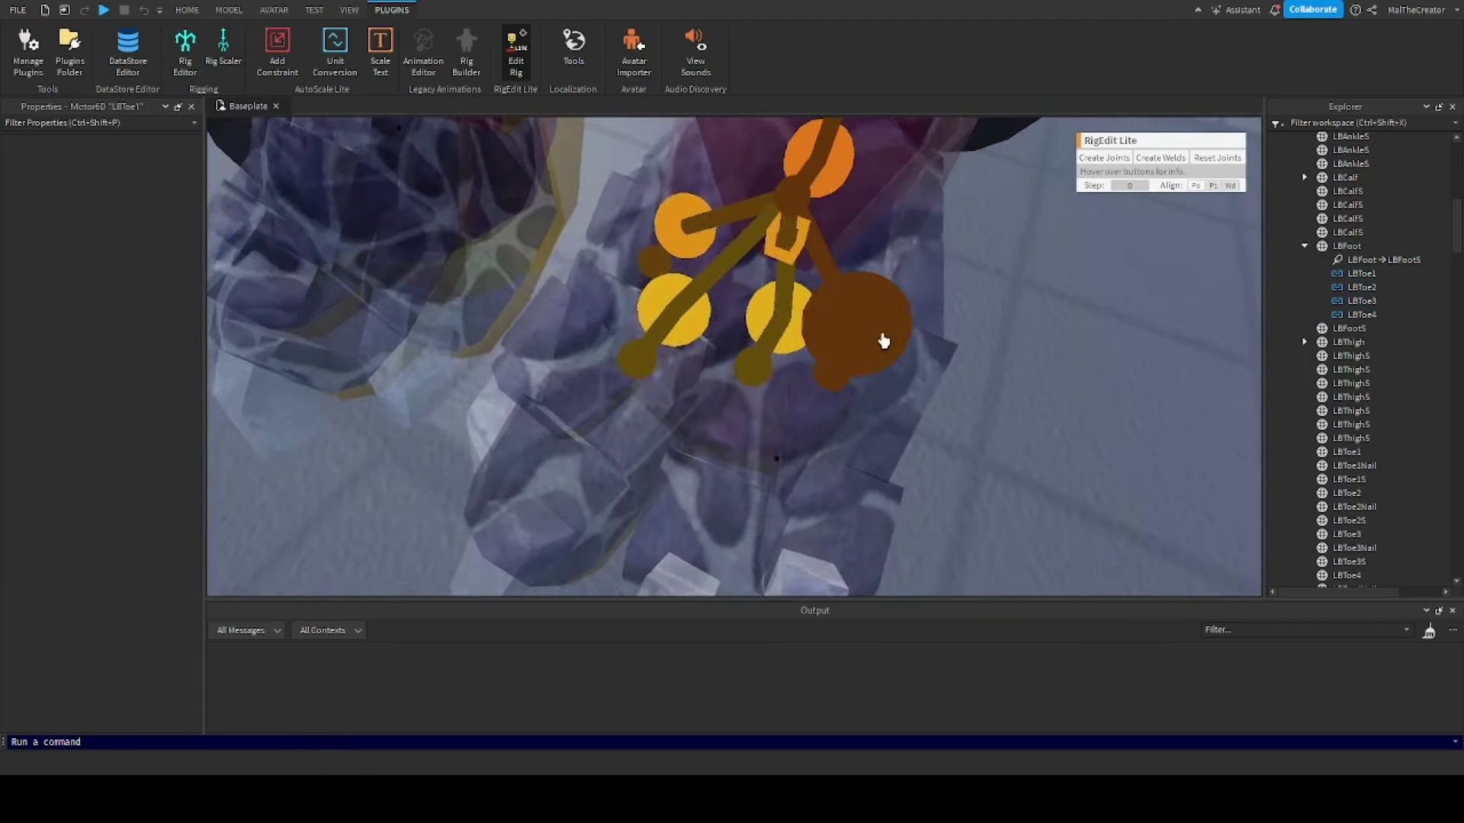
# Move the LBToe1 joint sideways and back to its toe's base, with C1 at about -0.083, 0, 0.271
pyautogui.click(882, 336)
pyautogui.scroll(-5, 993, 353)
pyautogui.moveTo(995, 356); pyautogui.dragTo(993, 354, button='right')
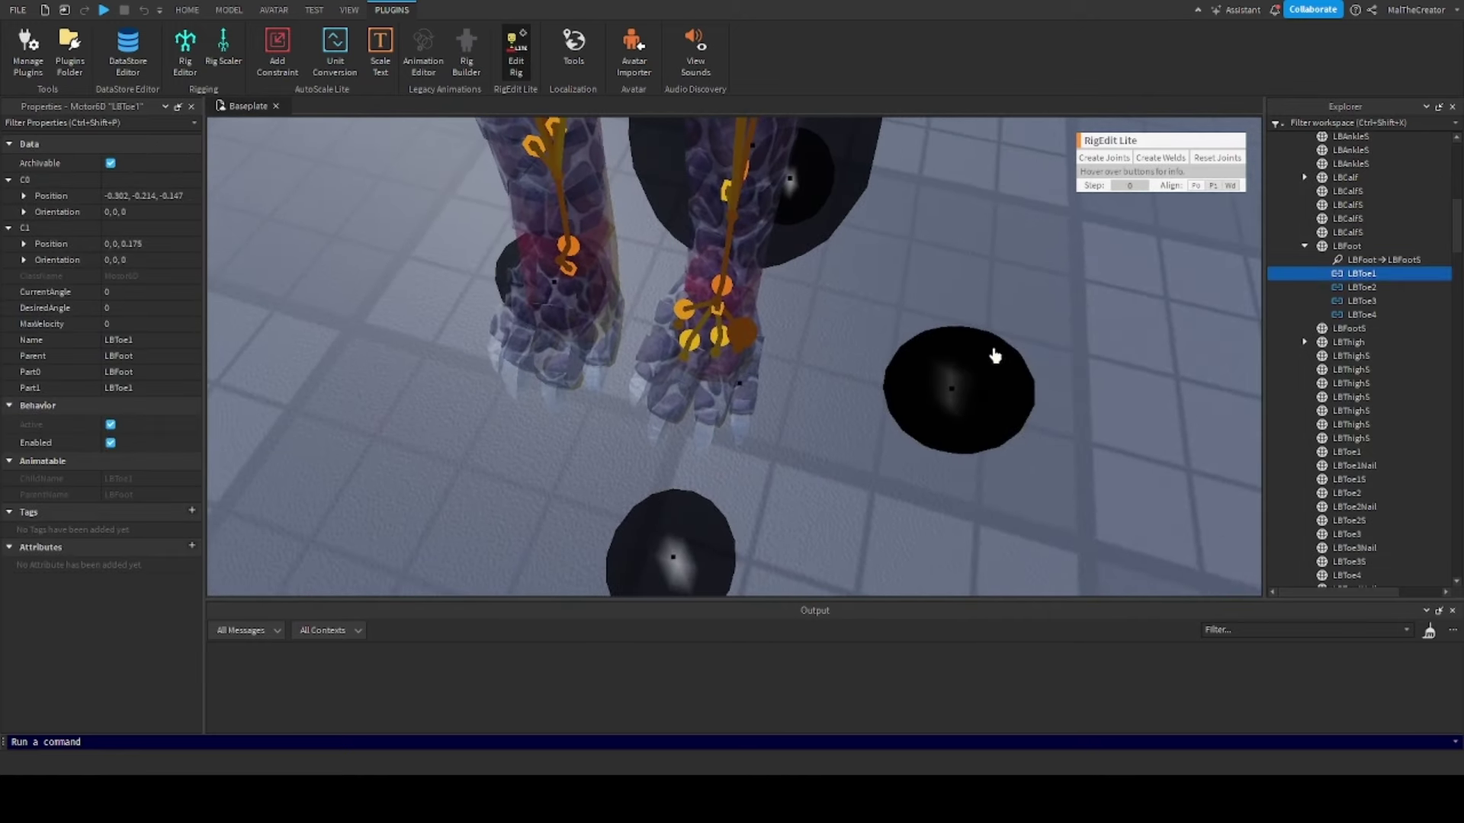
pyautogui.moveTo(969, 389); pyautogui.dragTo(980, 396)
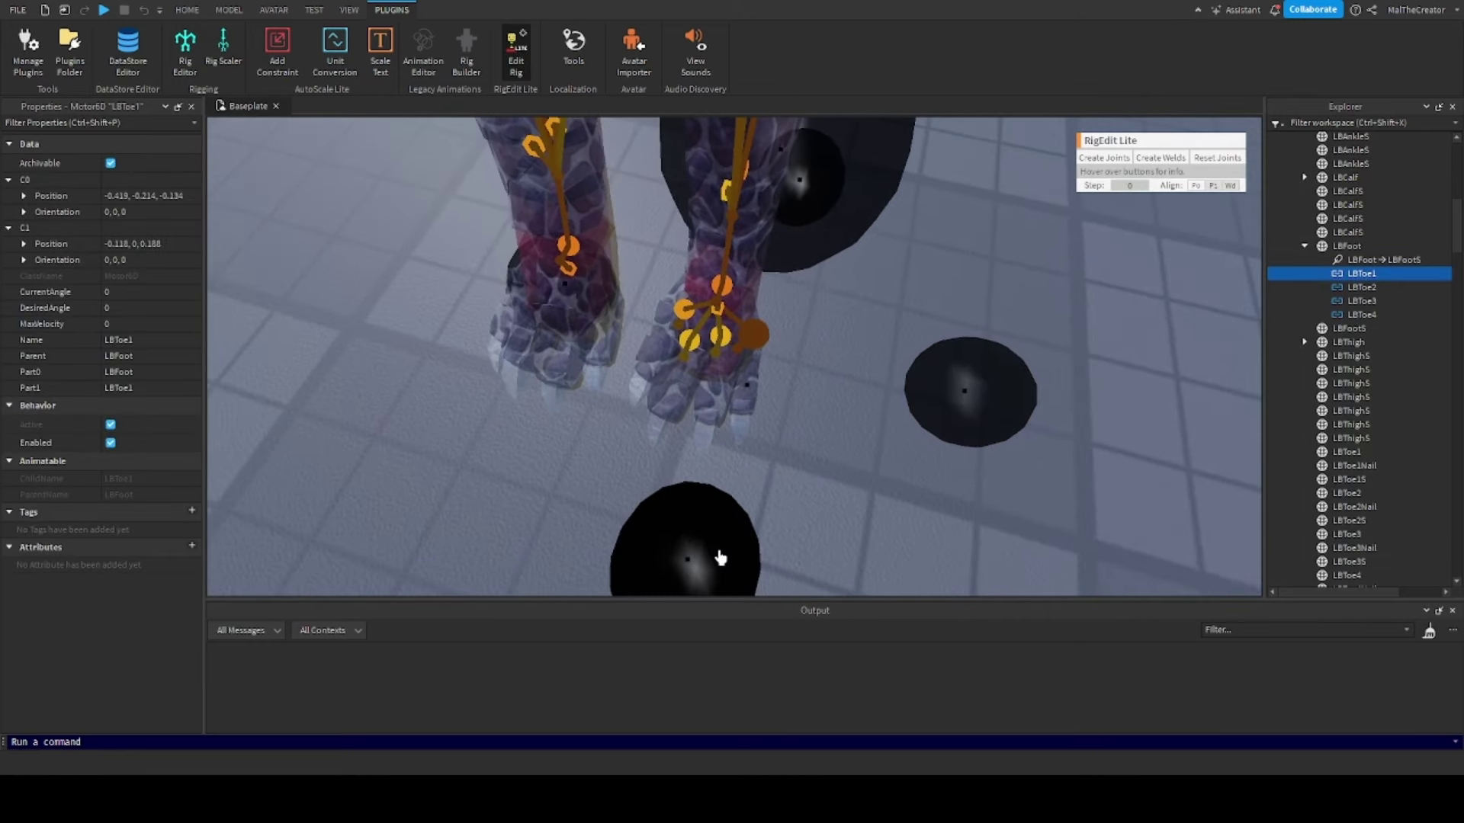
pyautogui.moveTo(715, 539); pyautogui.dragTo(715, 537)
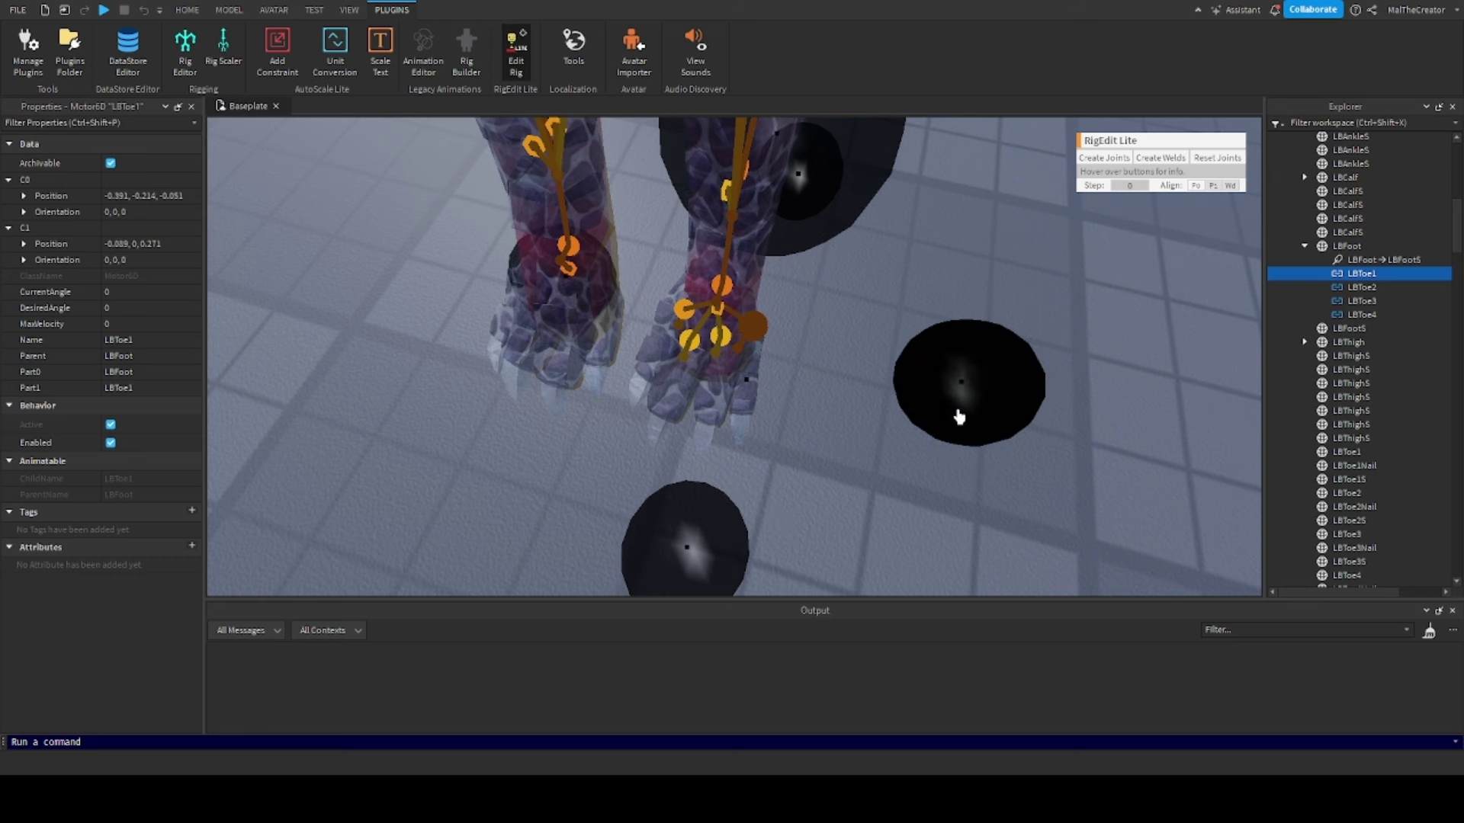
pyautogui.moveTo(959, 417)
pyautogui.mouseDown()
pyautogui.moveTo(908, 428)
pyautogui.moveTo(947, 435)
pyautogui.mouseUp()
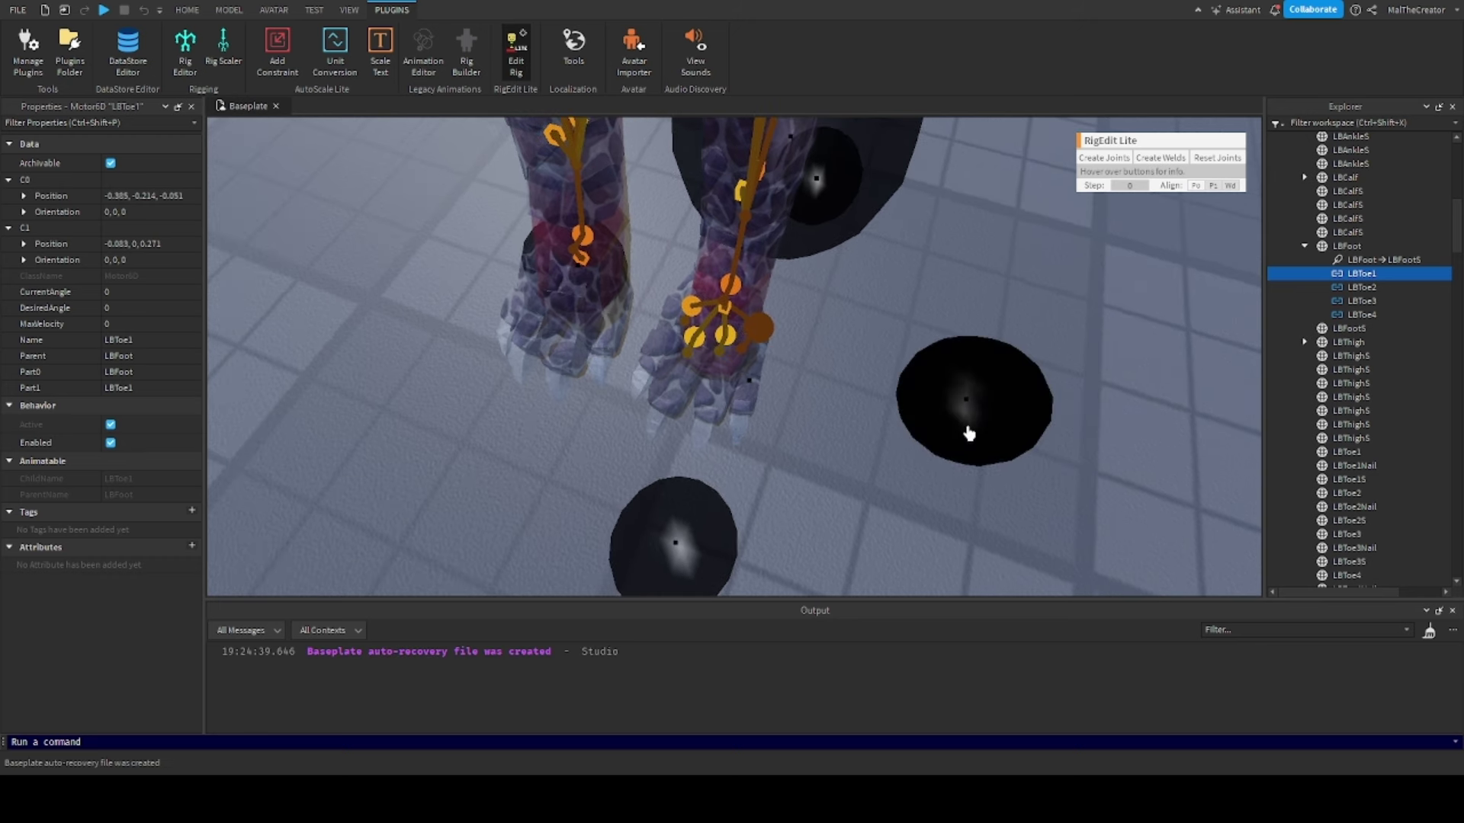
pyautogui.click(862, 480)
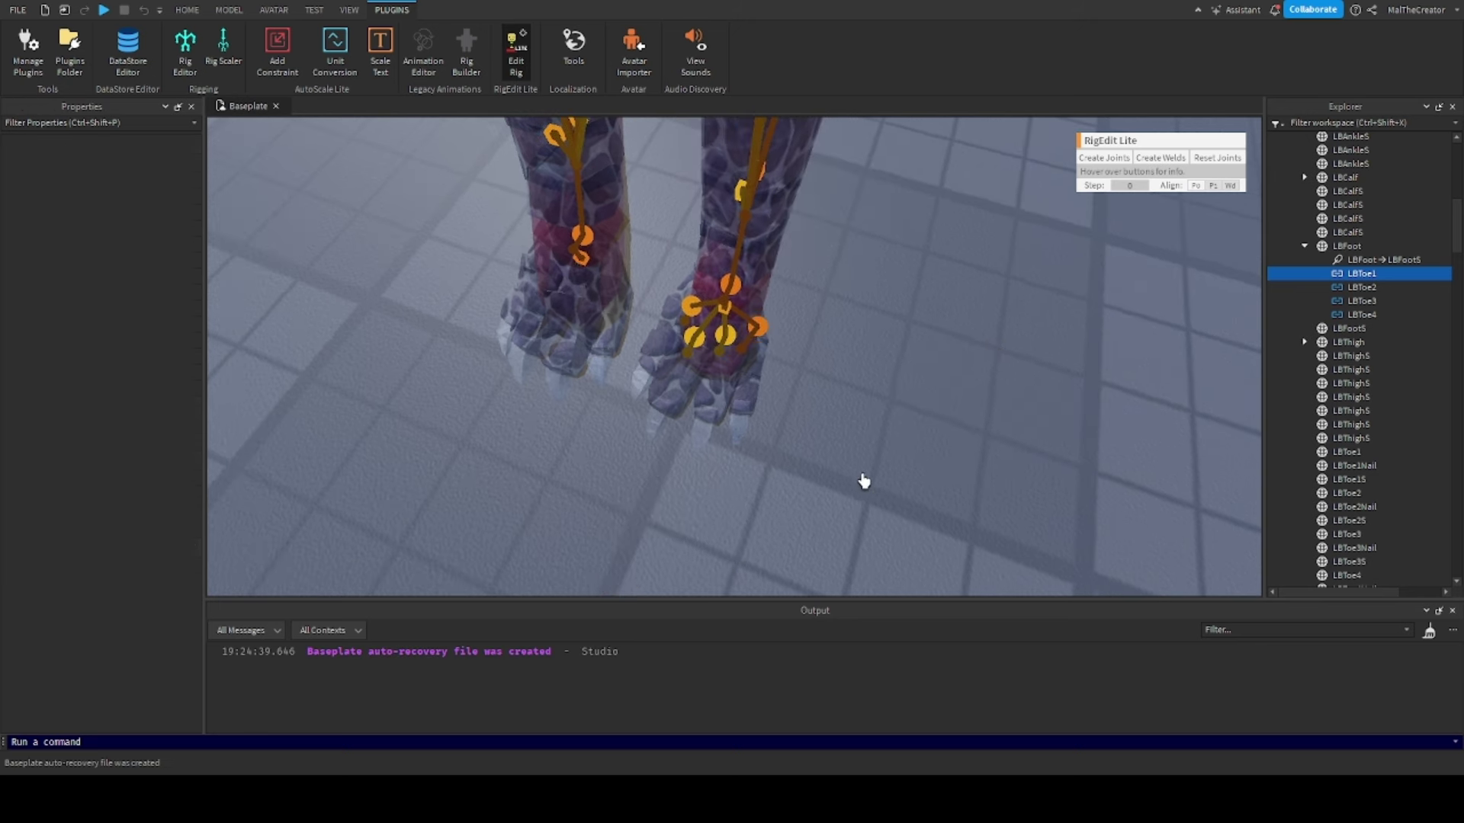
# Move the LBToe2 joint back to about 0.28 on C1's Z and slightly sideways to line up with its toe
pyautogui.scroll(-5, 853, 477)
pyautogui.scroll(-5, 855, 477)
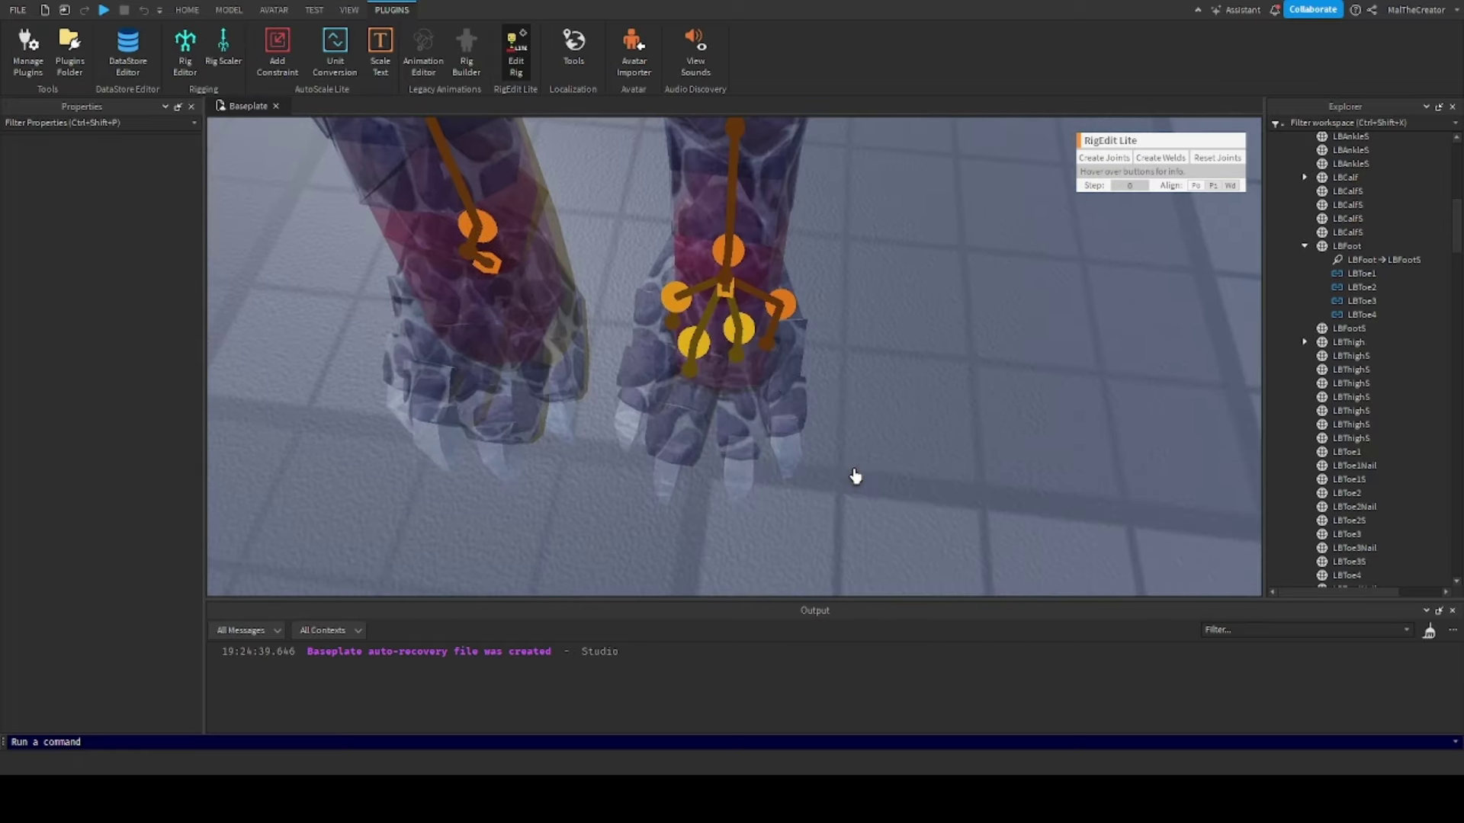
pyautogui.click(738, 330)
pyautogui.moveTo(826, 434); pyautogui.dragTo(826, 434, button='right')
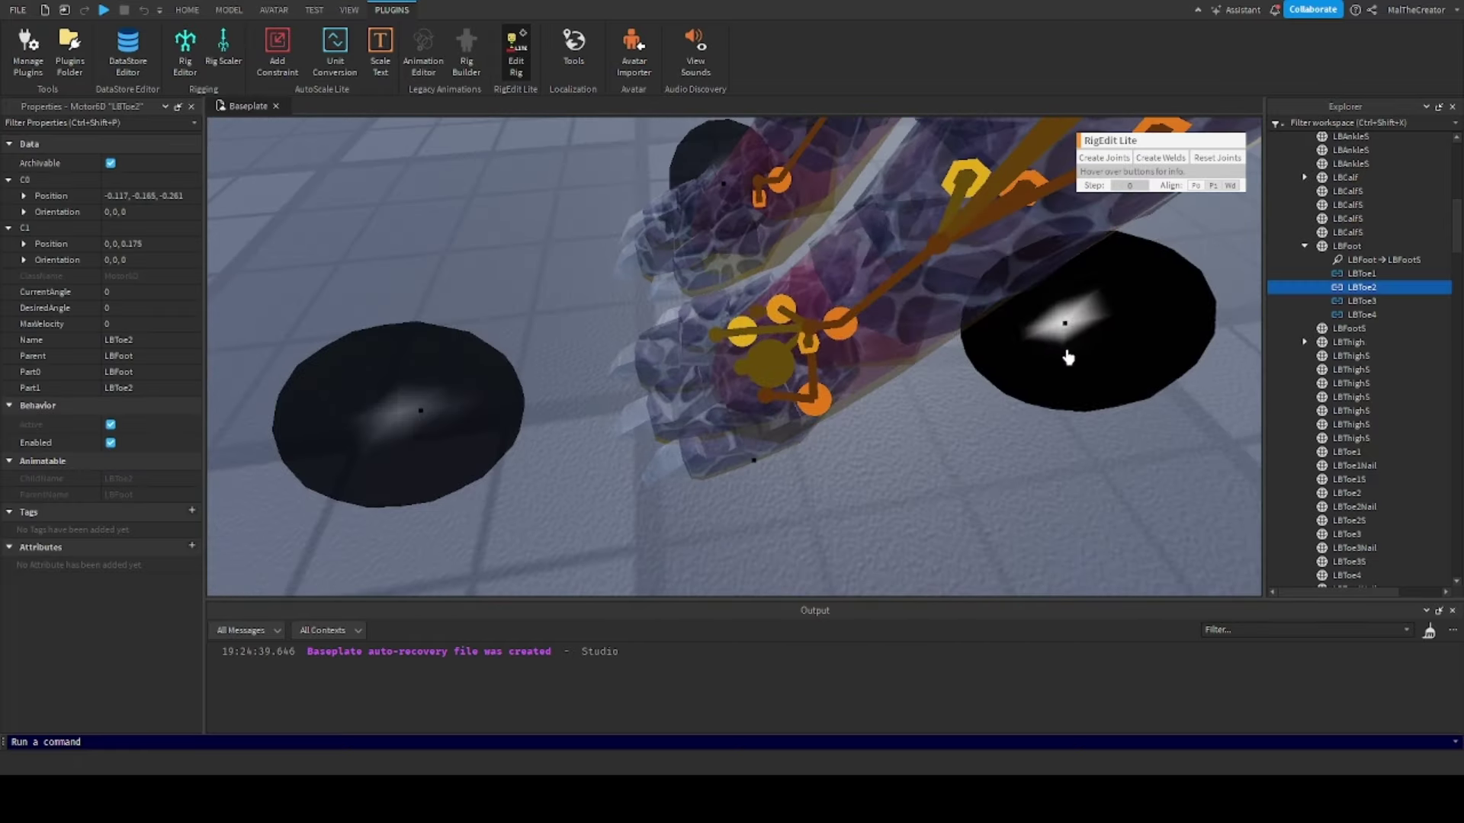
pyautogui.moveTo(1065, 364); pyautogui.dragTo(928, 399, button='right')
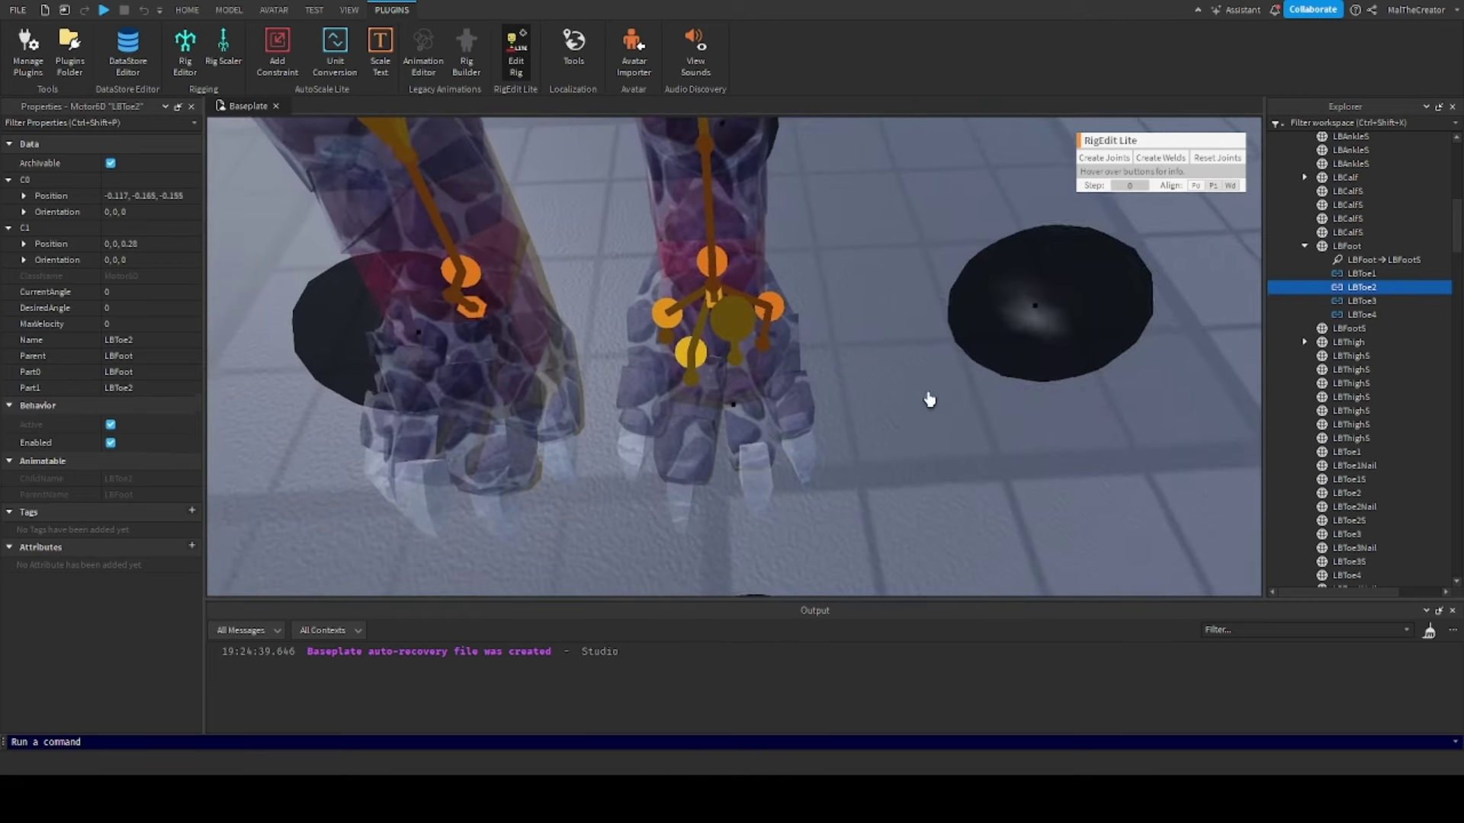
pyautogui.moveTo(1029, 354); pyautogui.dragTo(1038, 355)
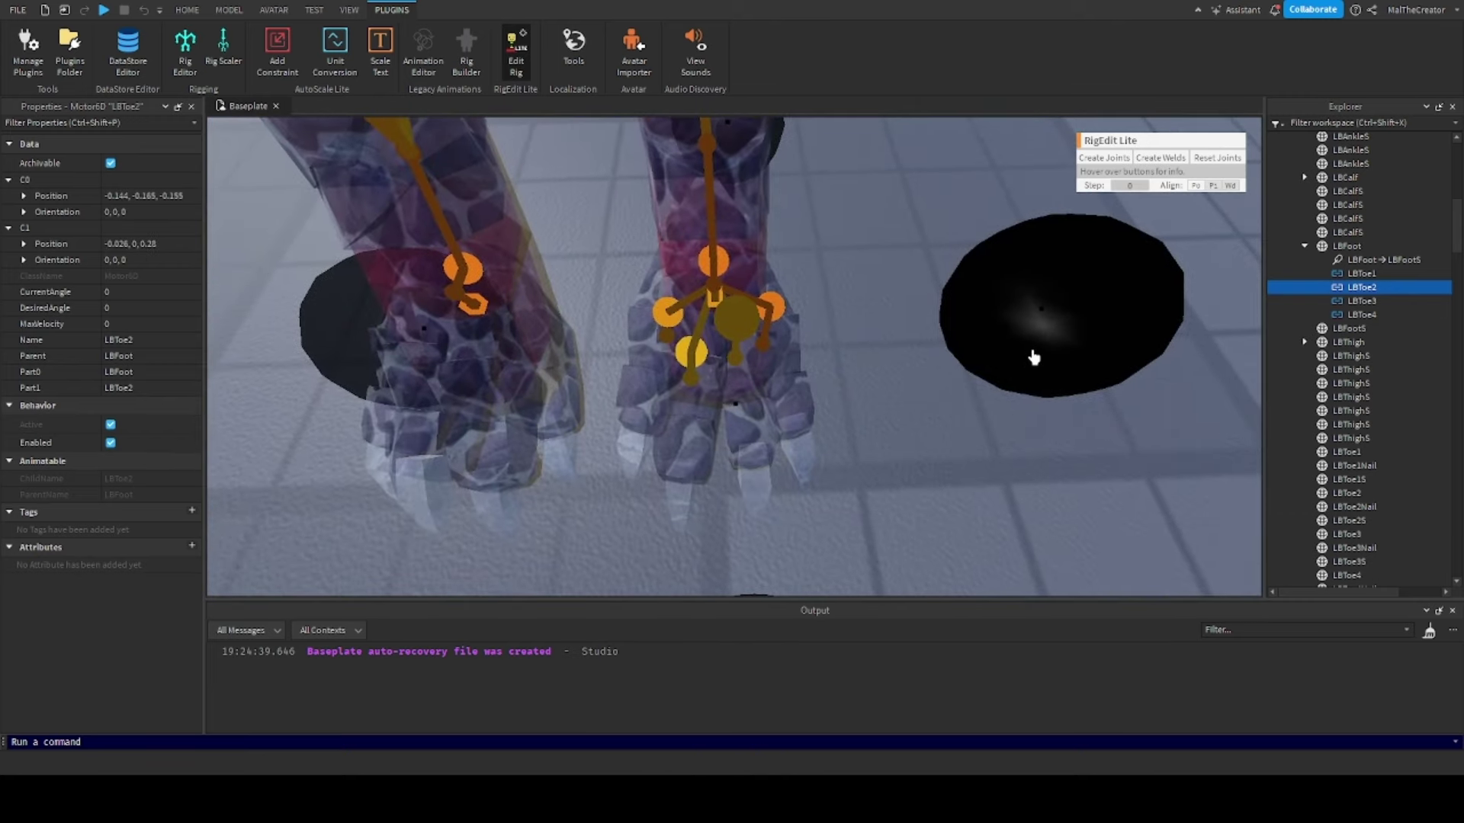
pyautogui.click(954, 446)
pyautogui.moveTo(954, 446); pyautogui.dragTo(940, 438, button='right')
pyautogui.click(750, 324)
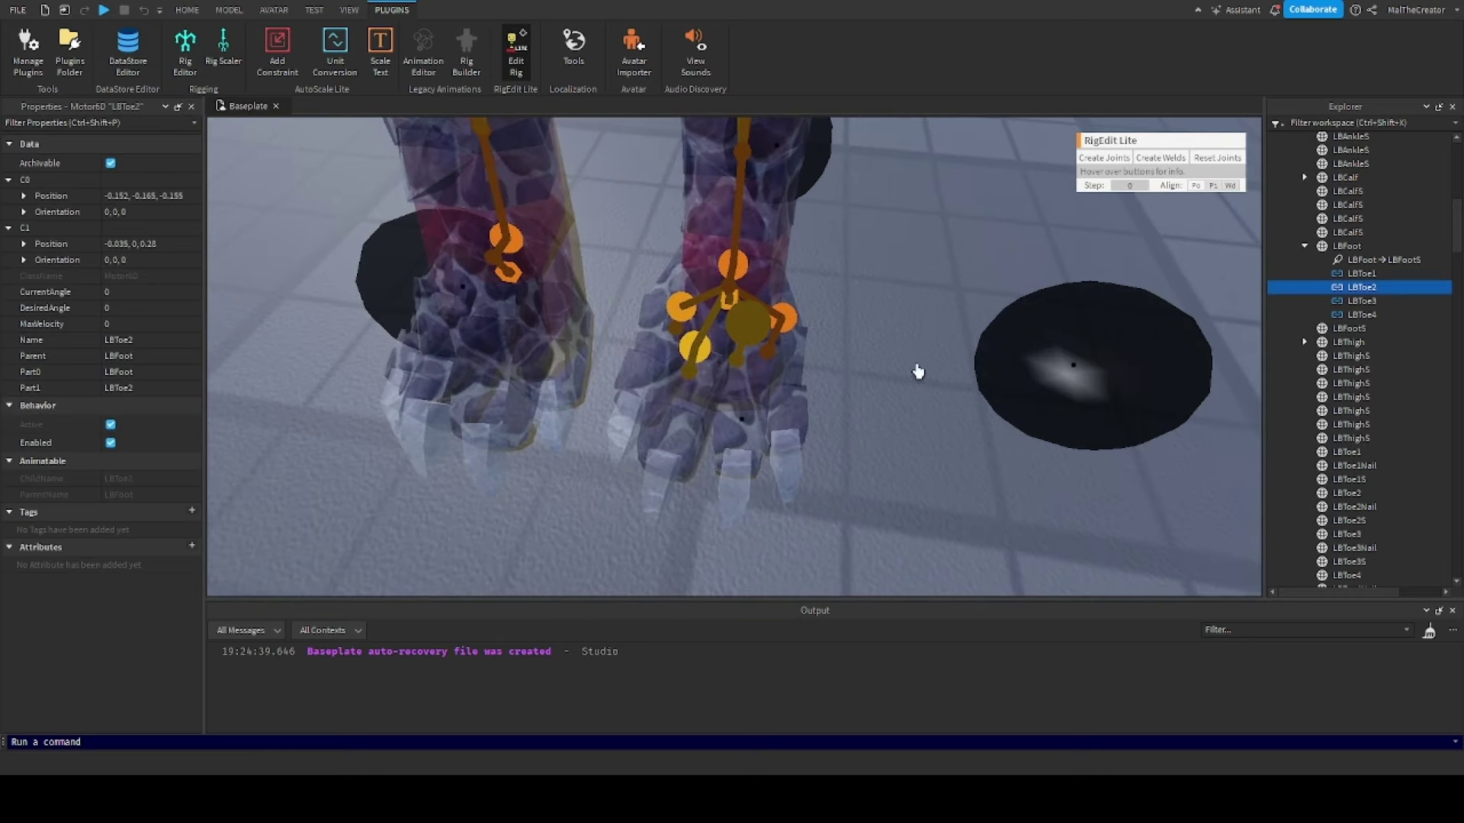
pyautogui.moveTo(1035, 364); pyautogui.dragTo(1043, 365)
pyautogui.click(888, 436)
pyautogui.moveTo(888, 436); pyautogui.dragTo(887, 433, button='right')
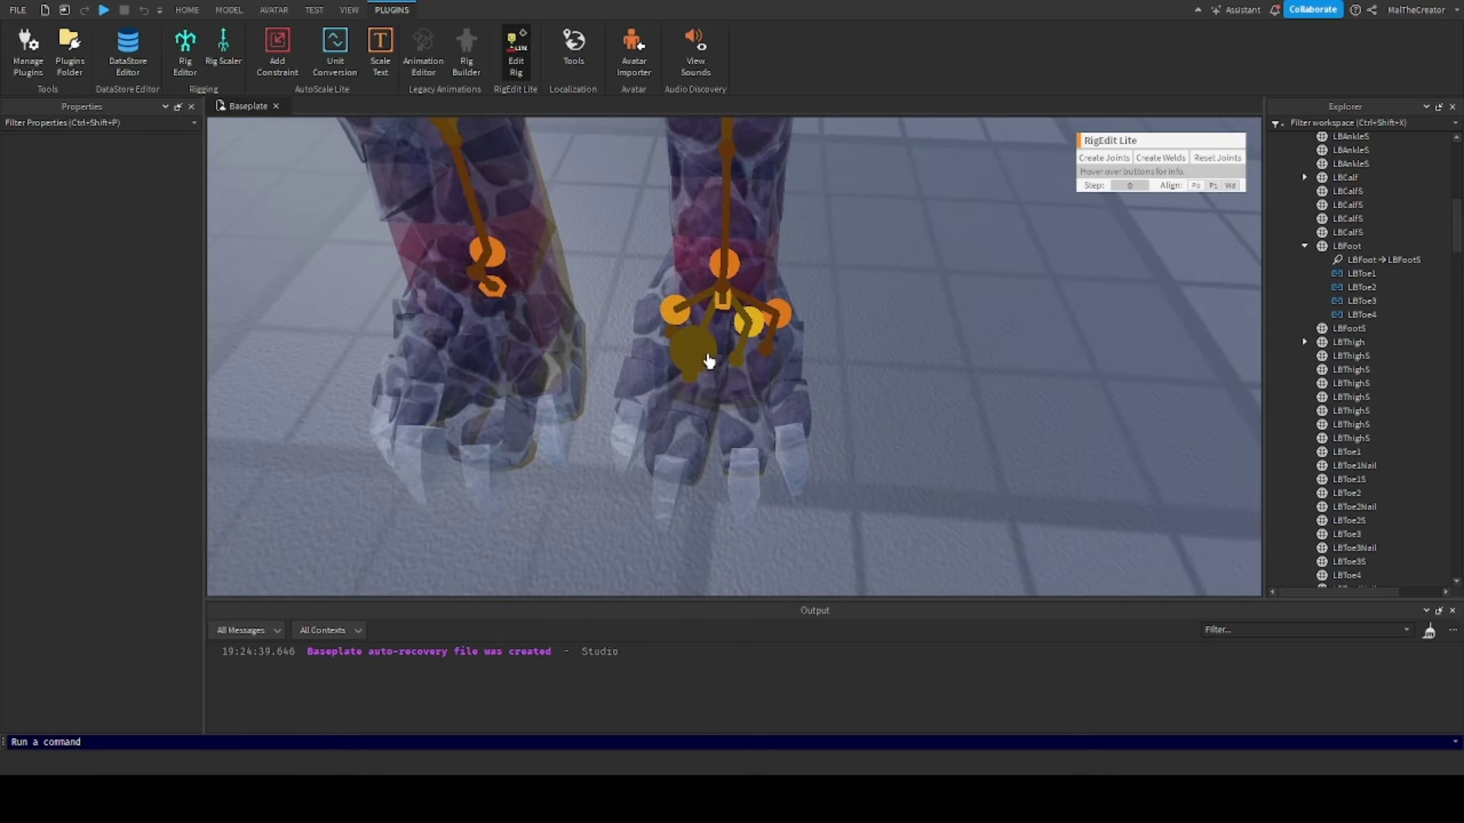
# Move the LBToe3 joint back and sideways to its toe's base, with C1 at about -0.072, 0, 0.378
pyautogui.click(700, 352)
pyautogui.moveTo(903, 374); pyautogui.dragTo(901, 372, button='right')
pyautogui.moveTo(885, 252)
pyautogui.mouseDown()
pyautogui.moveTo(892, 216)
pyautogui.moveTo(879, 272)
pyautogui.mouseUp()
pyautogui.moveTo(879, 272); pyautogui.dragTo(882, 278, button='right')
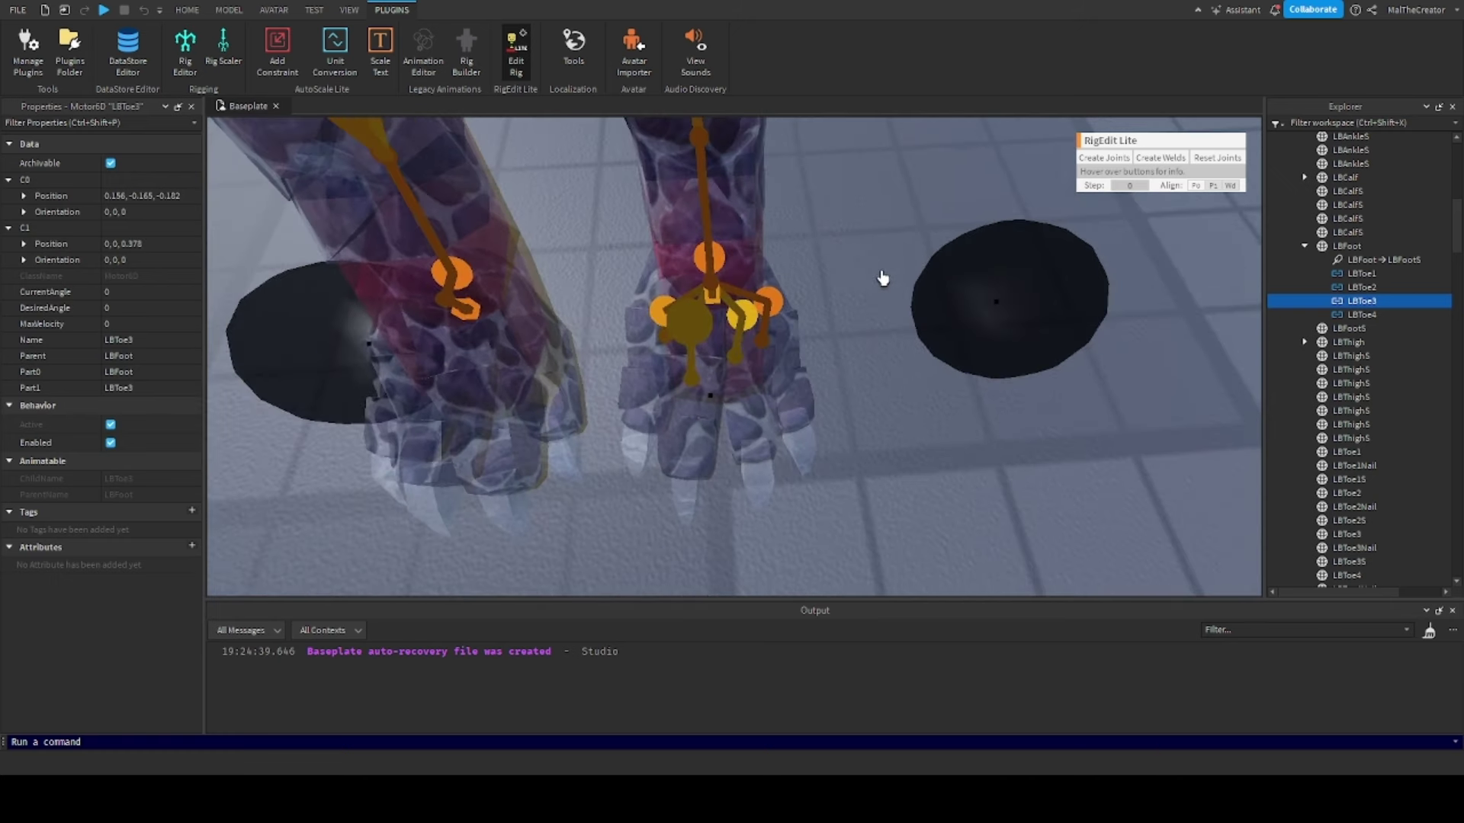
pyautogui.moveTo(949, 322); pyautogui.dragTo(980, 312)
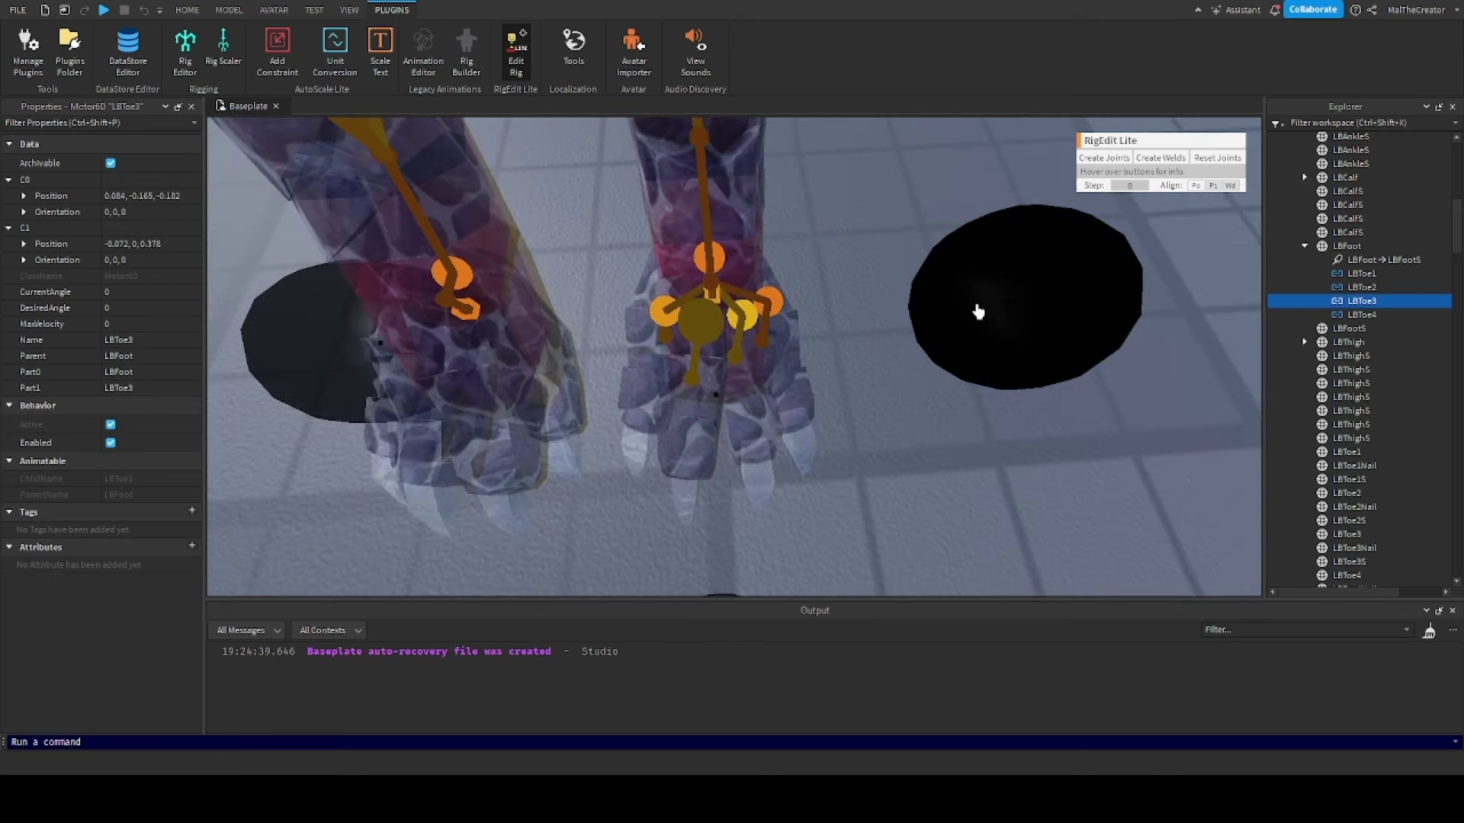
pyautogui.click(940, 437)
# Move the LBToe4 joint outward and back along the foot, with C1 at about 0.073, 0, 0.472
pyautogui.moveTo(941, 438); pyautogui.dragTo(938, 437, button='right')
pyautogui.click(660, 316)
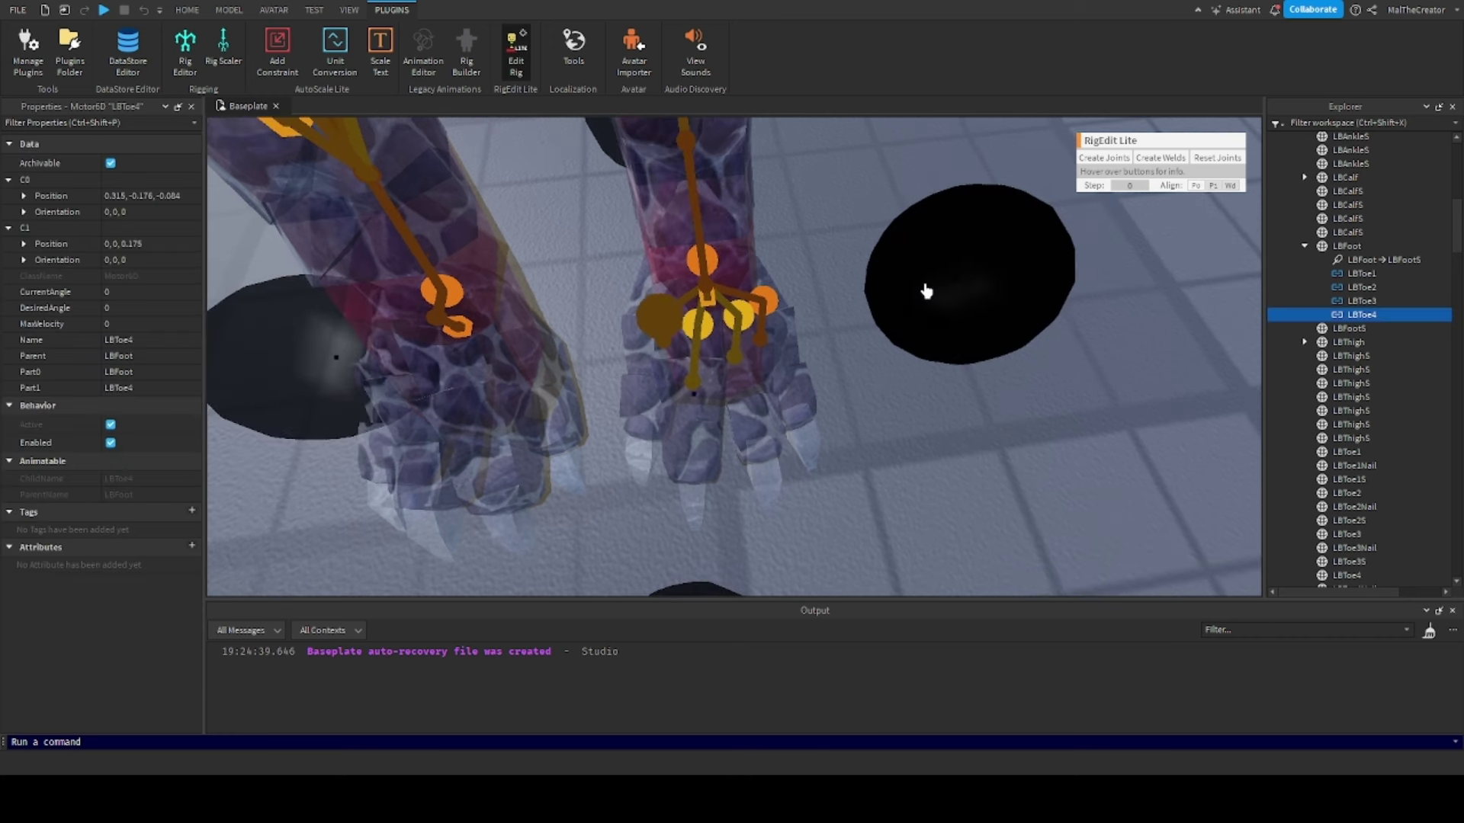
pyautogui.moveTo(926, 292); pyautogui.dragTo(910, 290)
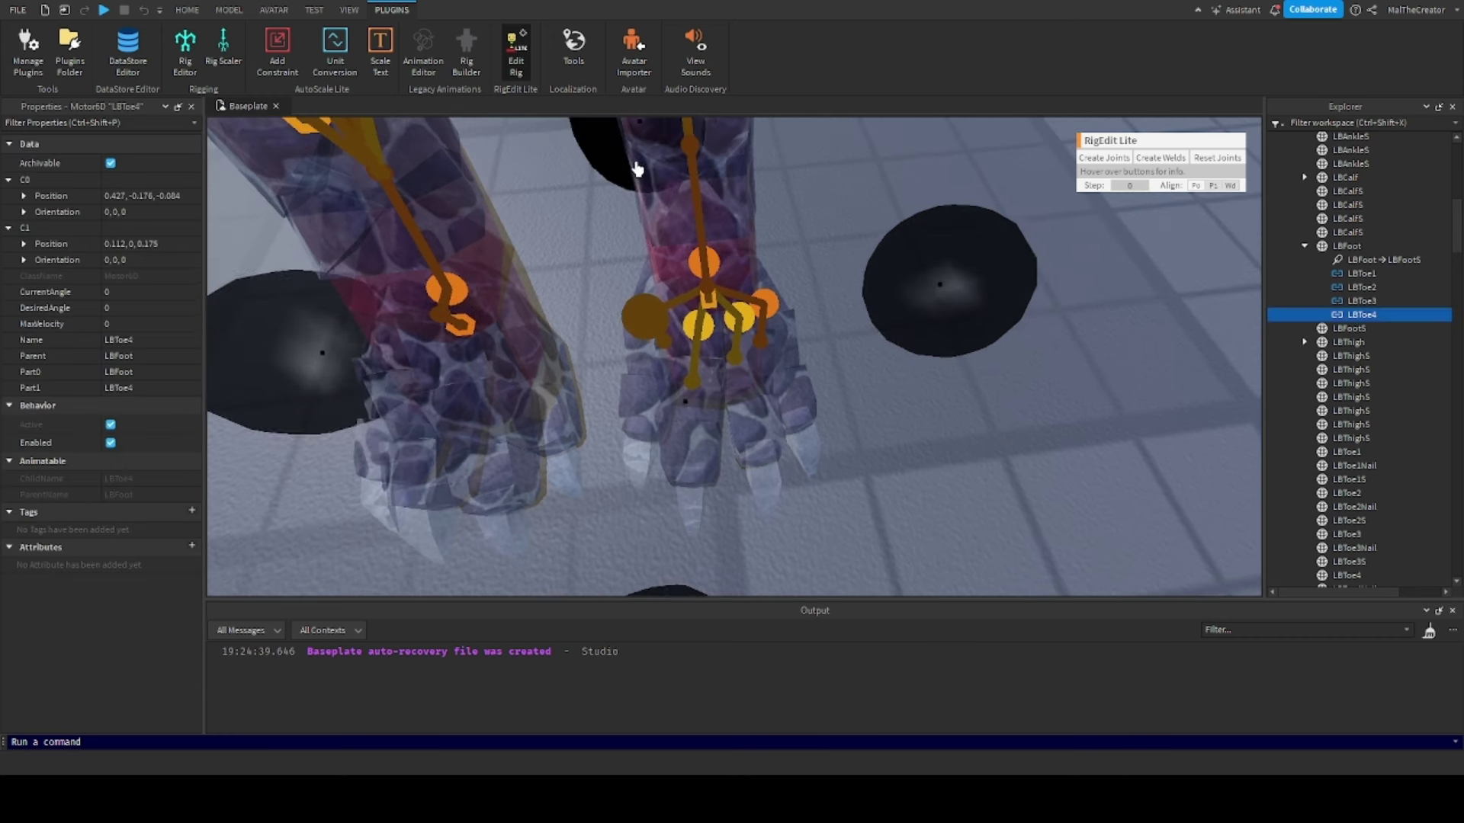
pyautogui.moveTo(637, 163); pyautogui.dragTo(630, 137)
pyautogui.moveTo(901, 263); pyautogui.dragTo(908, 262)
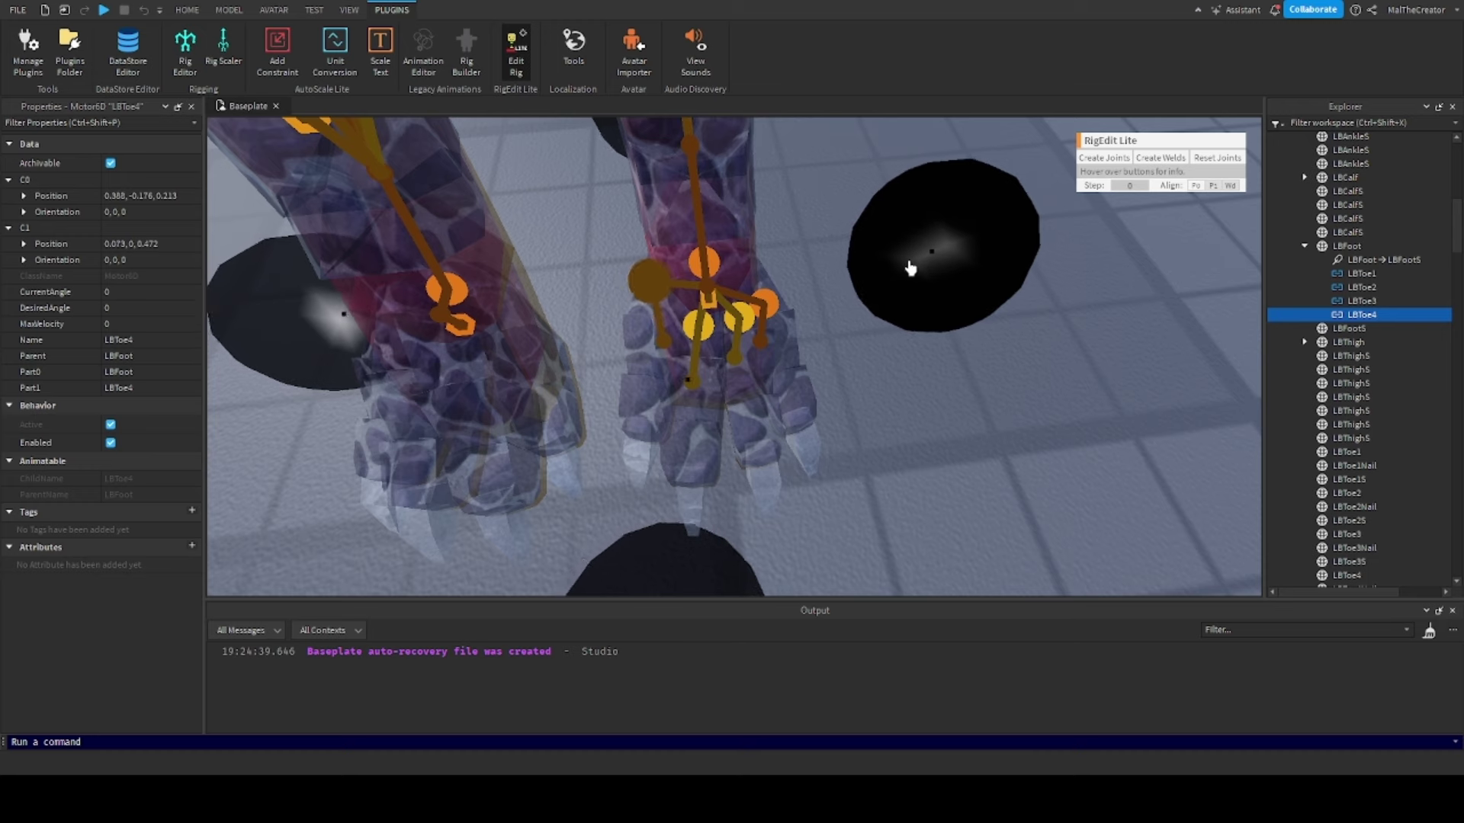
pyautogui.click(907, 410)
pyautogui.moveTo(907, 410); pyautogui.dragTo(912, 412, button='right')
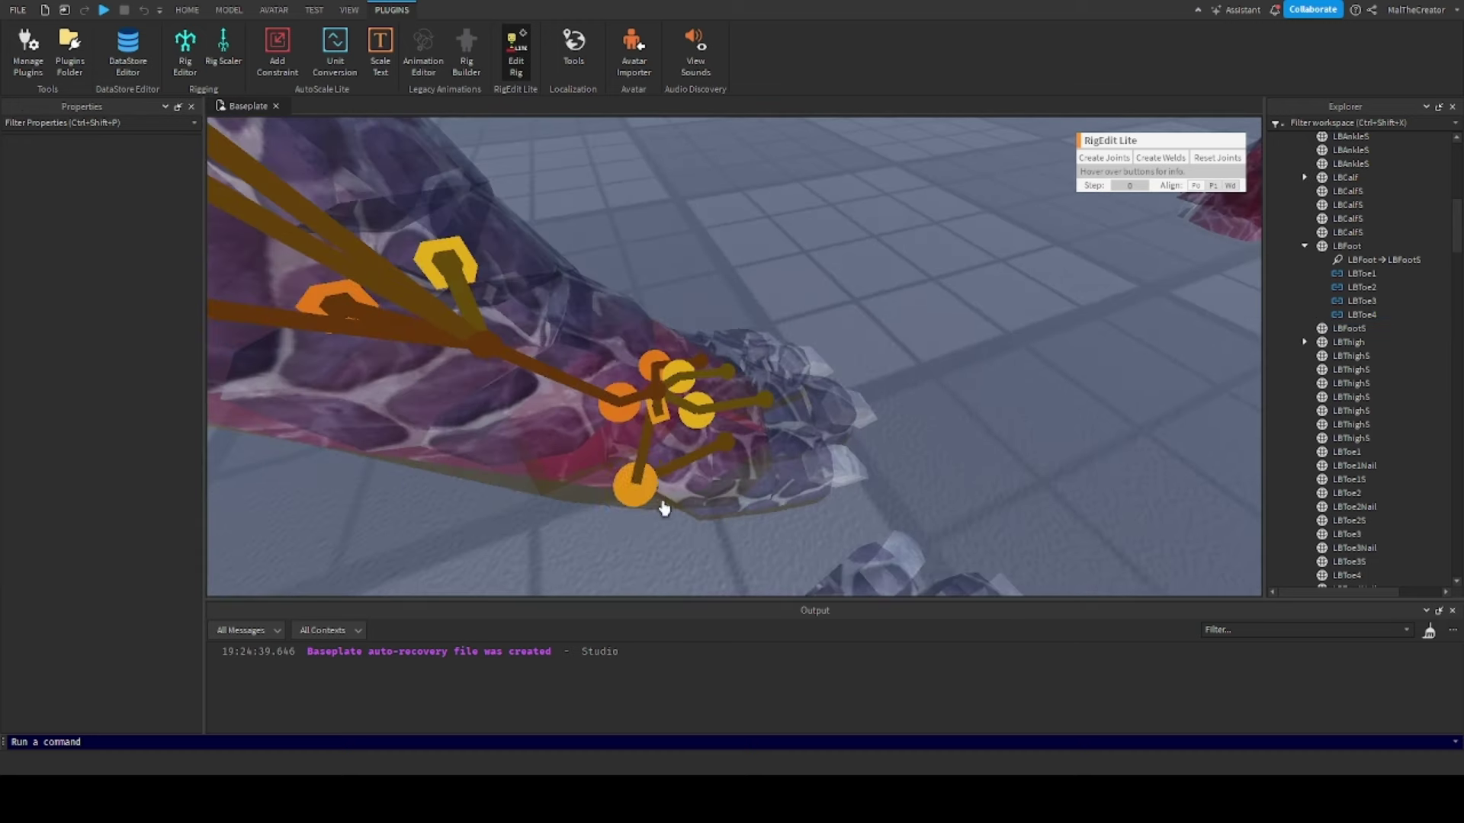
# Readjust the LBToe4 joint forward and inward to about 0.048 on X and 0.249 on Z of C1
pyautogui.click(647, 492)
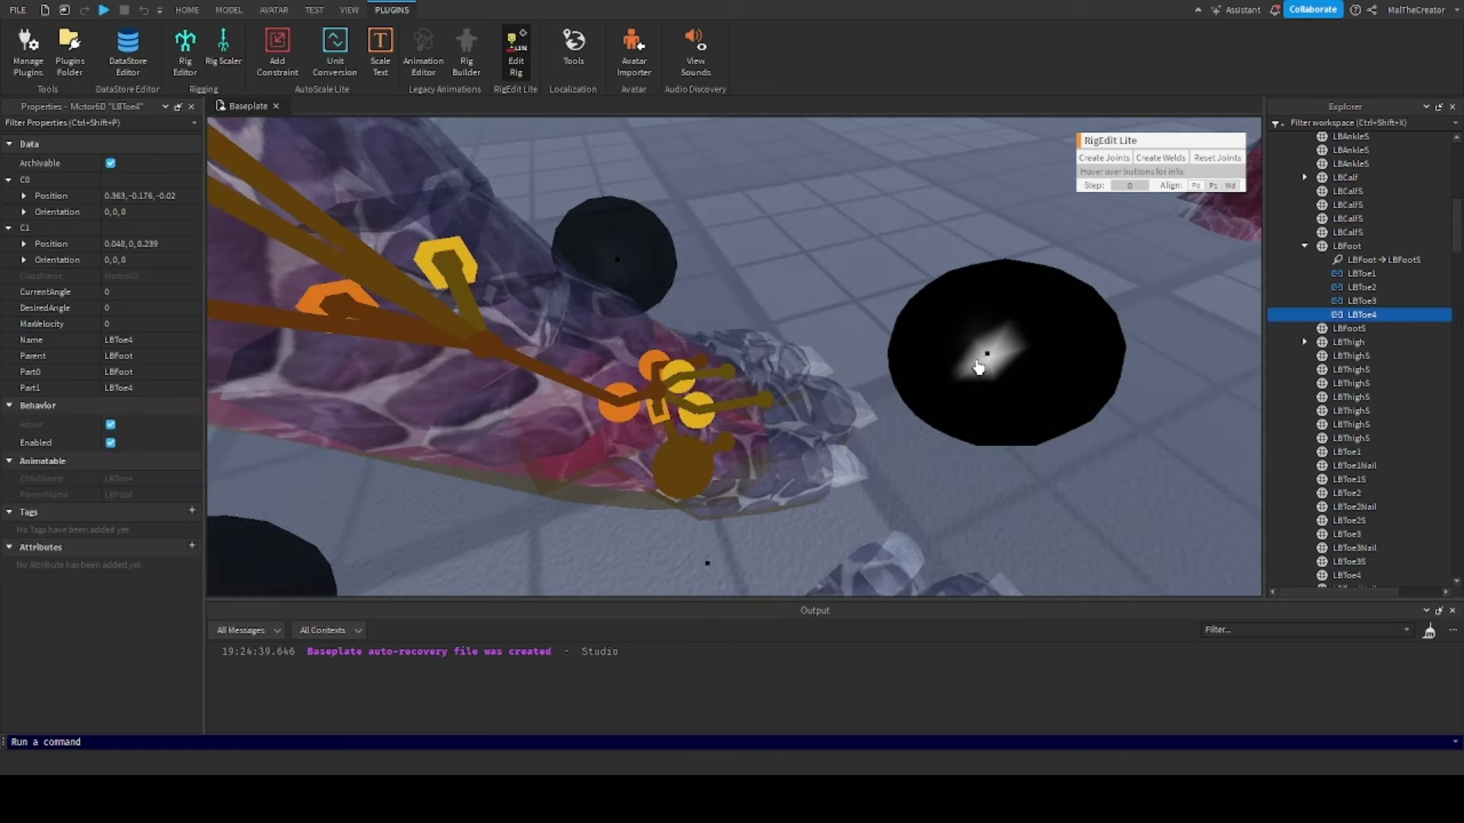
pyautogui.moveTo(811, 344)
pyautogui.mouseDown(button='right')
pyautogui.moveTo(843, 362)
pyautogui.moveTo(805, 362)
pyautogui.mouseUp(button='right')
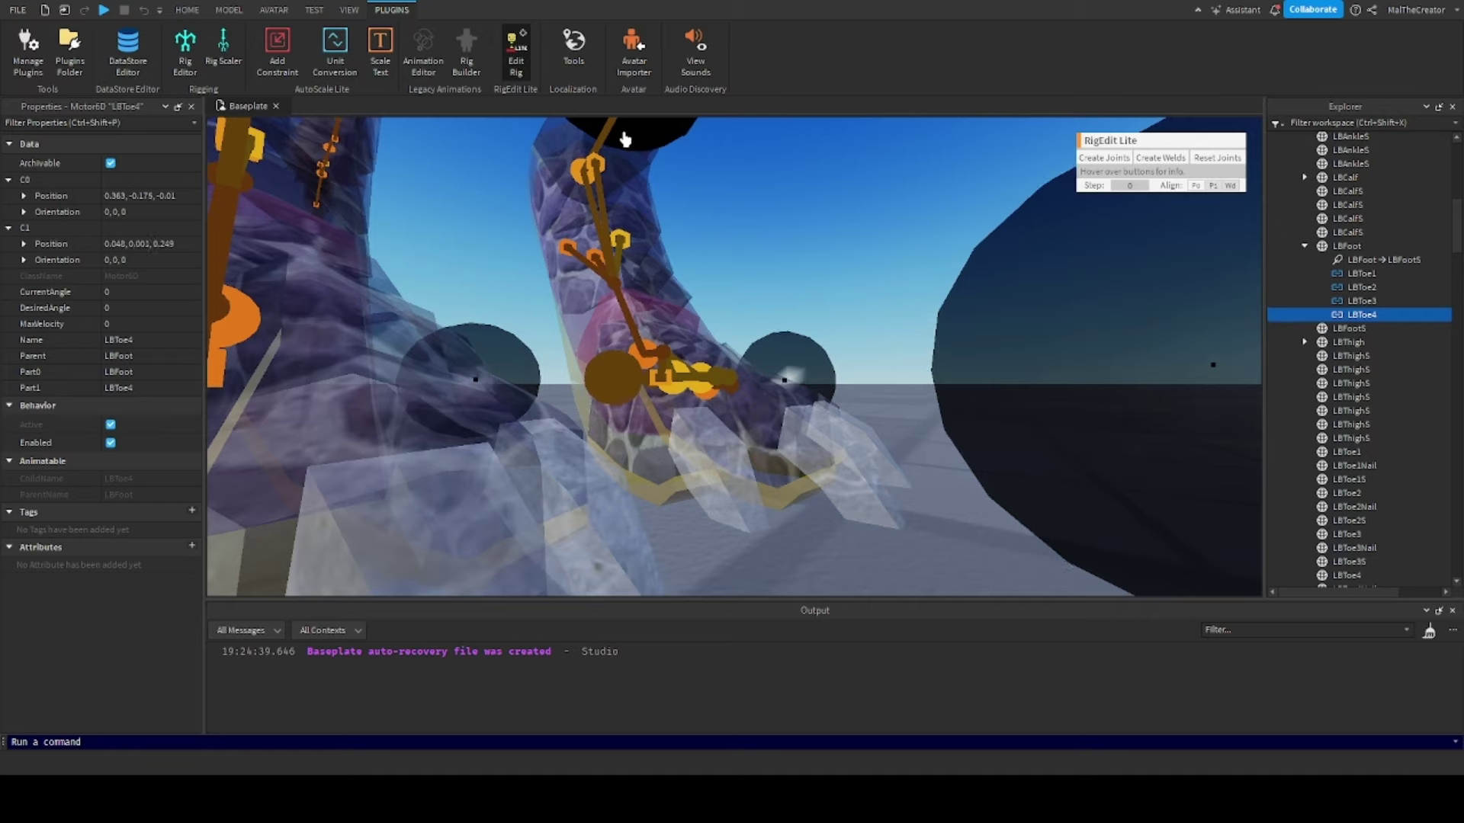
pyautogui.moveTo(624, 138); pyautogui.dragTo(745, 285, button='right')
pyautogui.click(853, 516)
pyautogui.moveTo(853, 516); pyautogui.dragTo(851, 509, button='right')
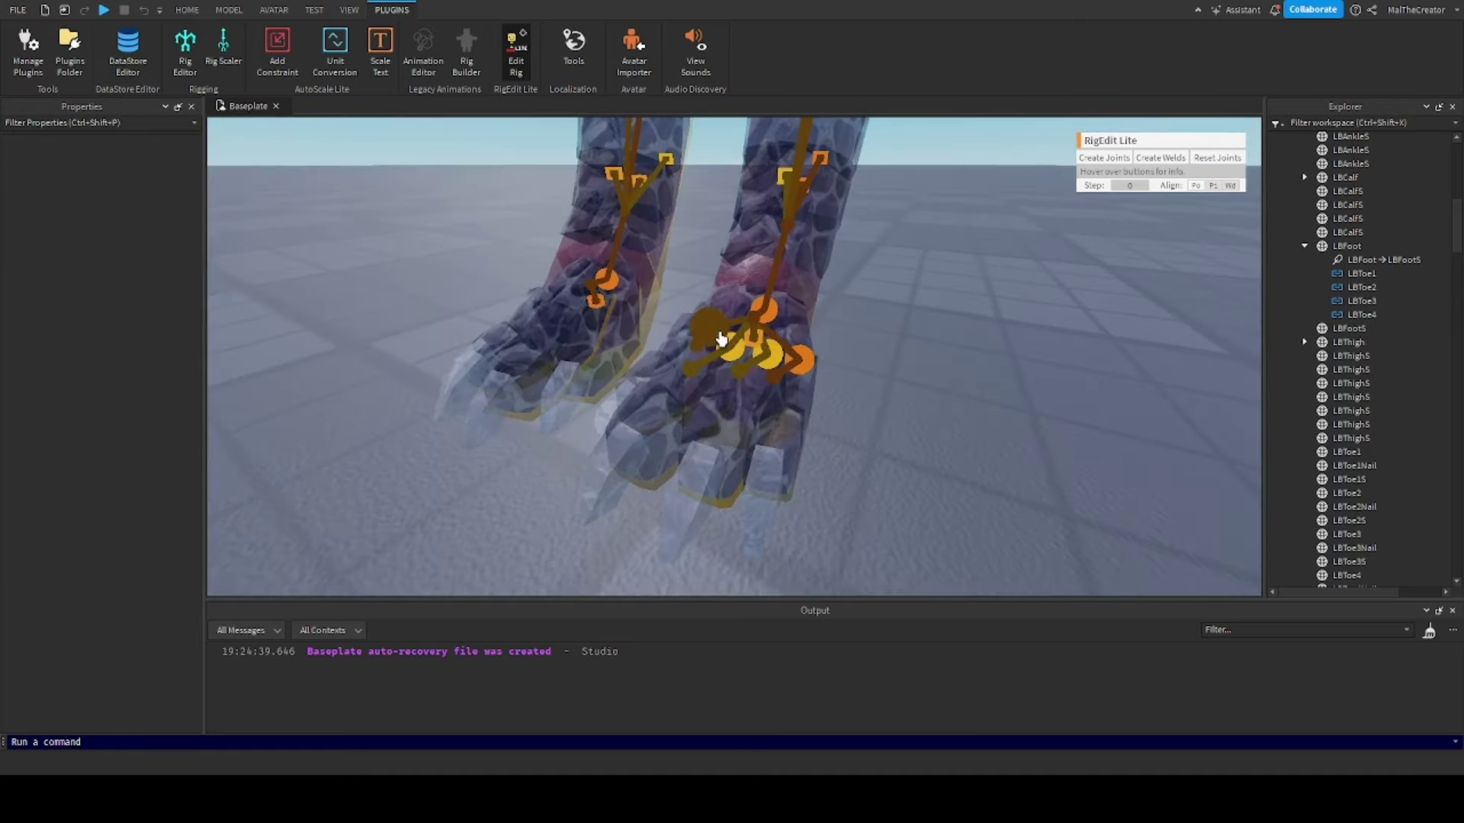
# Select the LBToe1 to LBToe4 joints together and check their placement in the foot from the side
pyautogui.click(1353, 301)
pyautogui.keyDown('ctrl'); pyautogui.click(1356, 287); pyautogui.keyUp('ctrl')
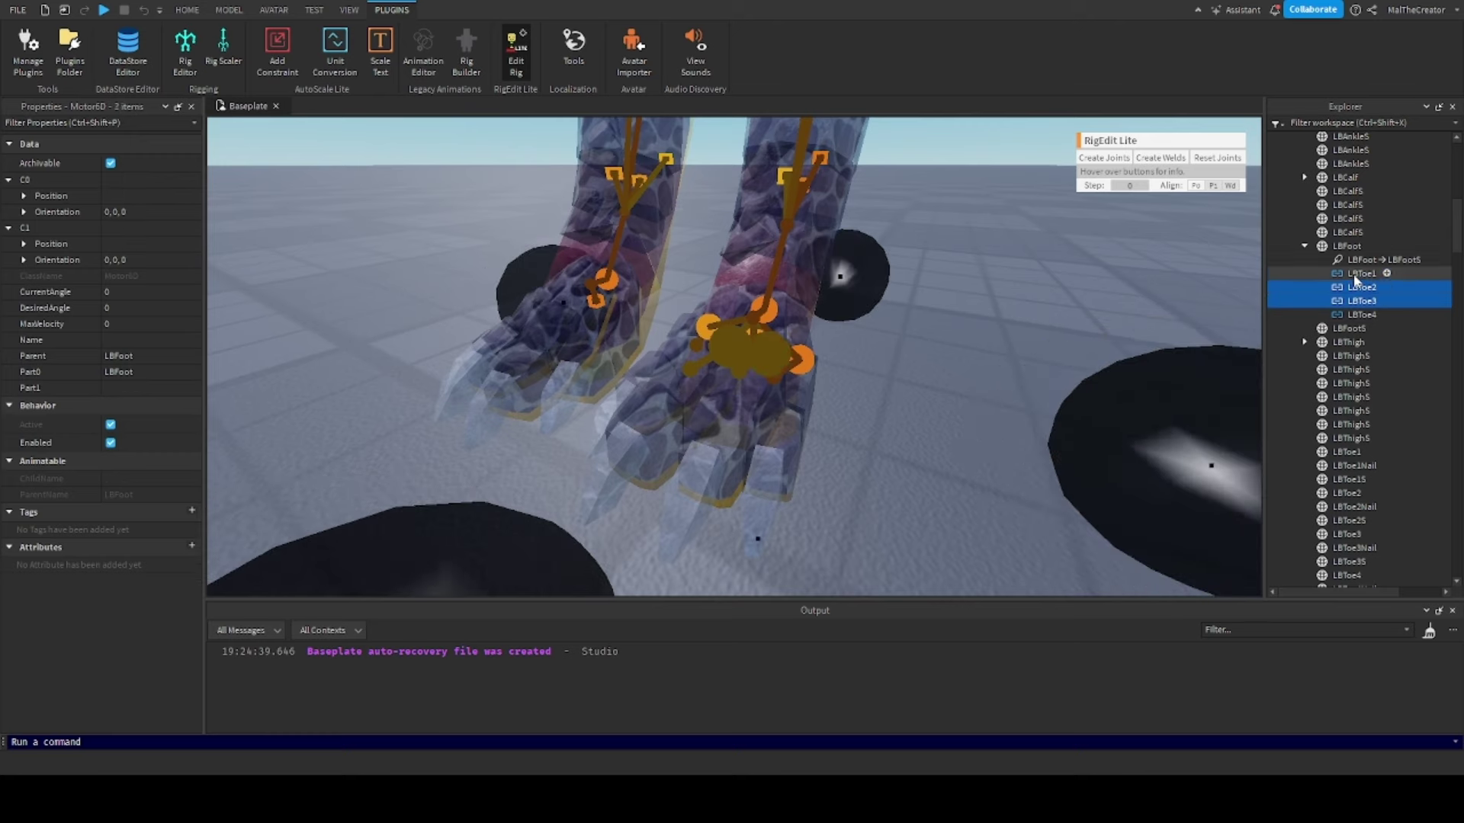
pyautogui.keyDown('ctrl'); pyautogui.click(1357, 274); pyautogui.keyUp('ctrl')
pyautogui.keyDown('ctrl'); pyautogui.click(1360, 315); pyautogui.keyUp('ctrl')
pyautogui.moveTo(838, 377); pyautogui.dragTo(841, 378, button='right')
pyautogui.scroll(-8, 838, 378)
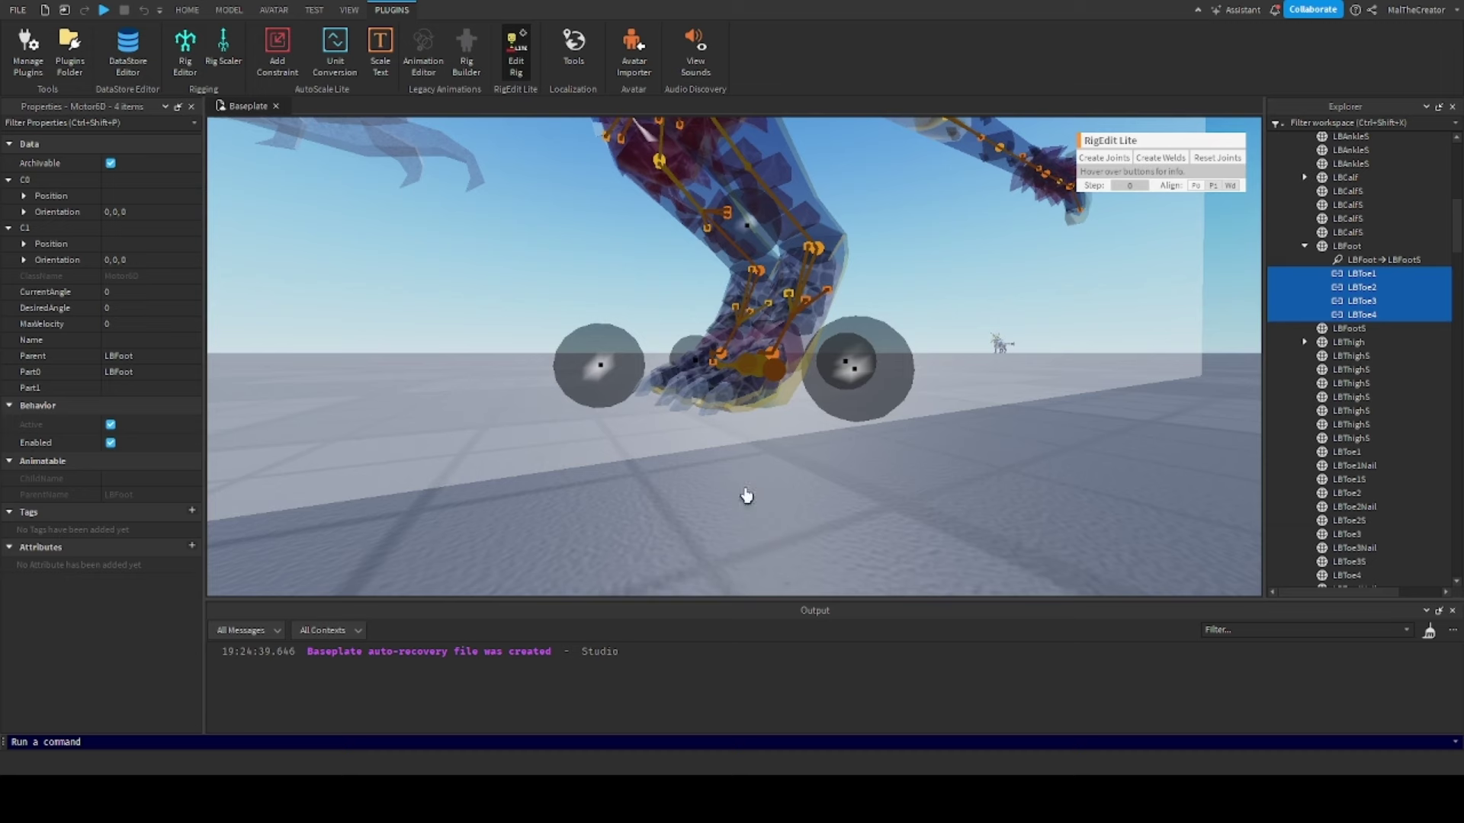
pyautogui.click(869, 517)
# Weld LBToe1Nail and LBToe1S to the LBToe1 part of the left back foot
pyautogui.moveTo(868, 517); pyautogui.dragTo(869, 515, button='right')
pyautogui.scroll(5, 869, 515)
pyautogui.scroll(-4, 870, 515)
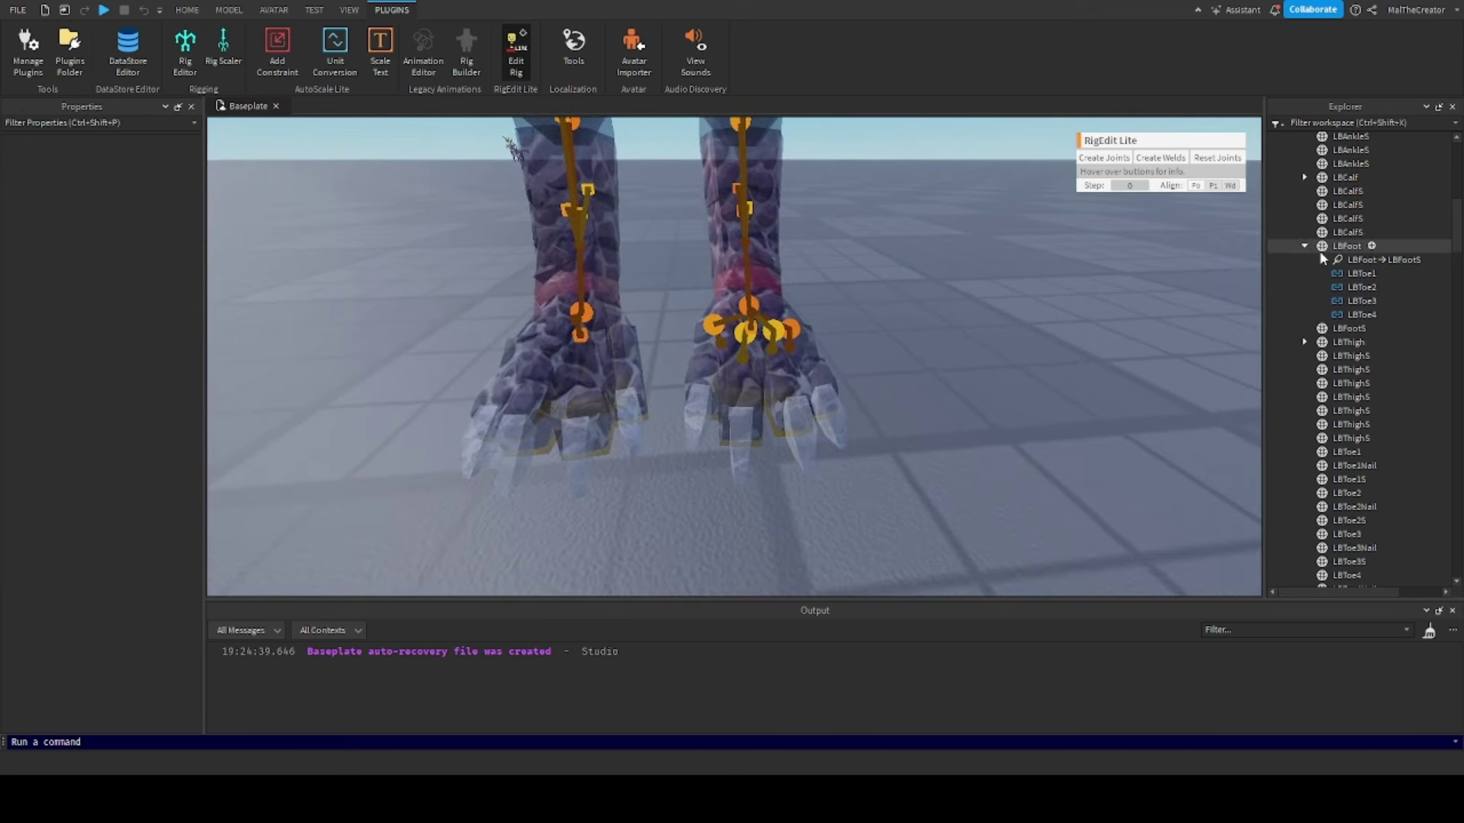
pyautogui.click(1344, 383)
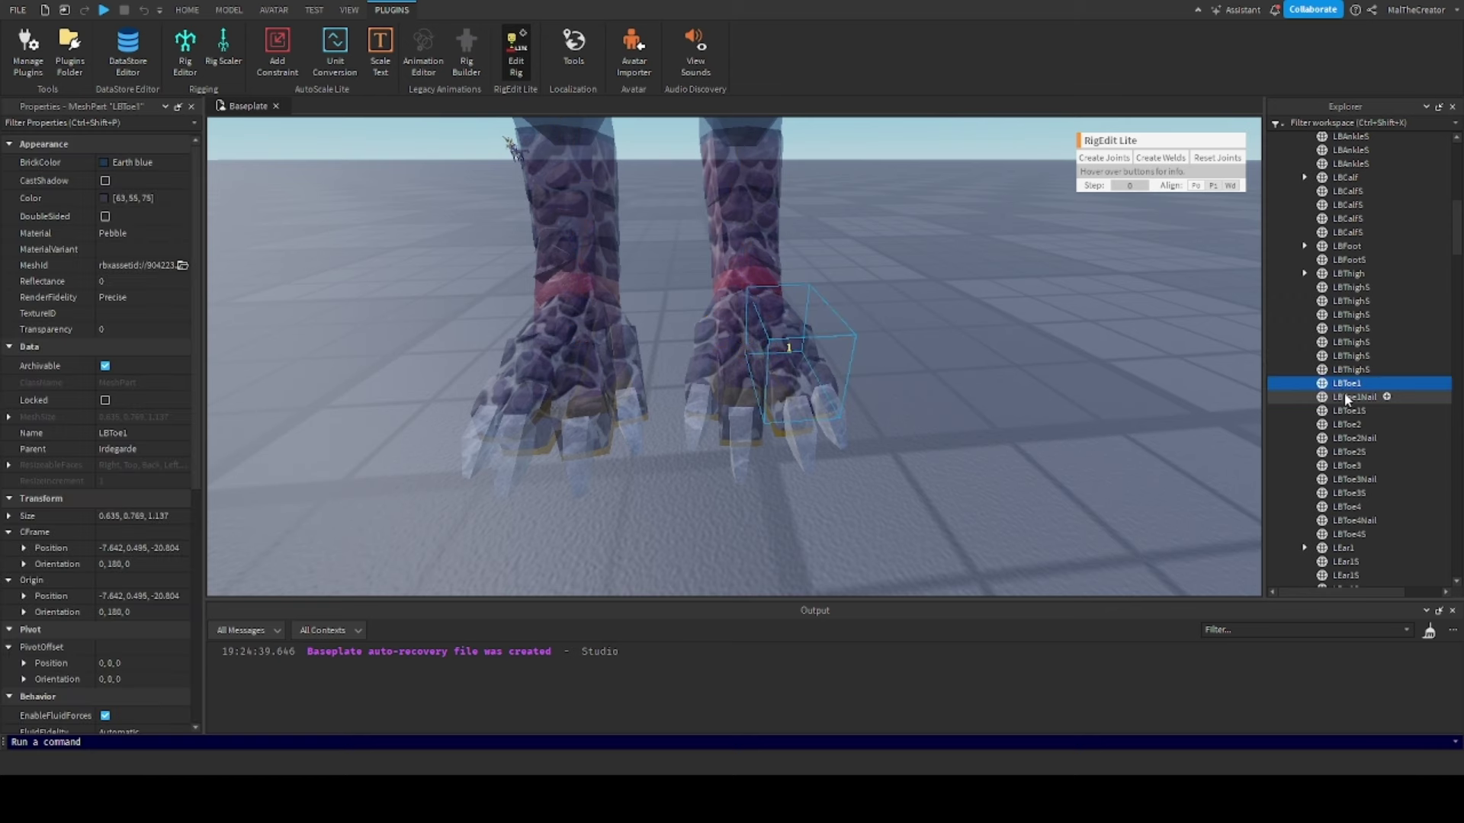
pyautogui.keyDown('ctrl'); pyautogui.click(1345, 397); pyautogui.keyUp('ctrl')
pyautogui.moveTo(902, 369); pyautogui.dragTo(902, 369, button='right')
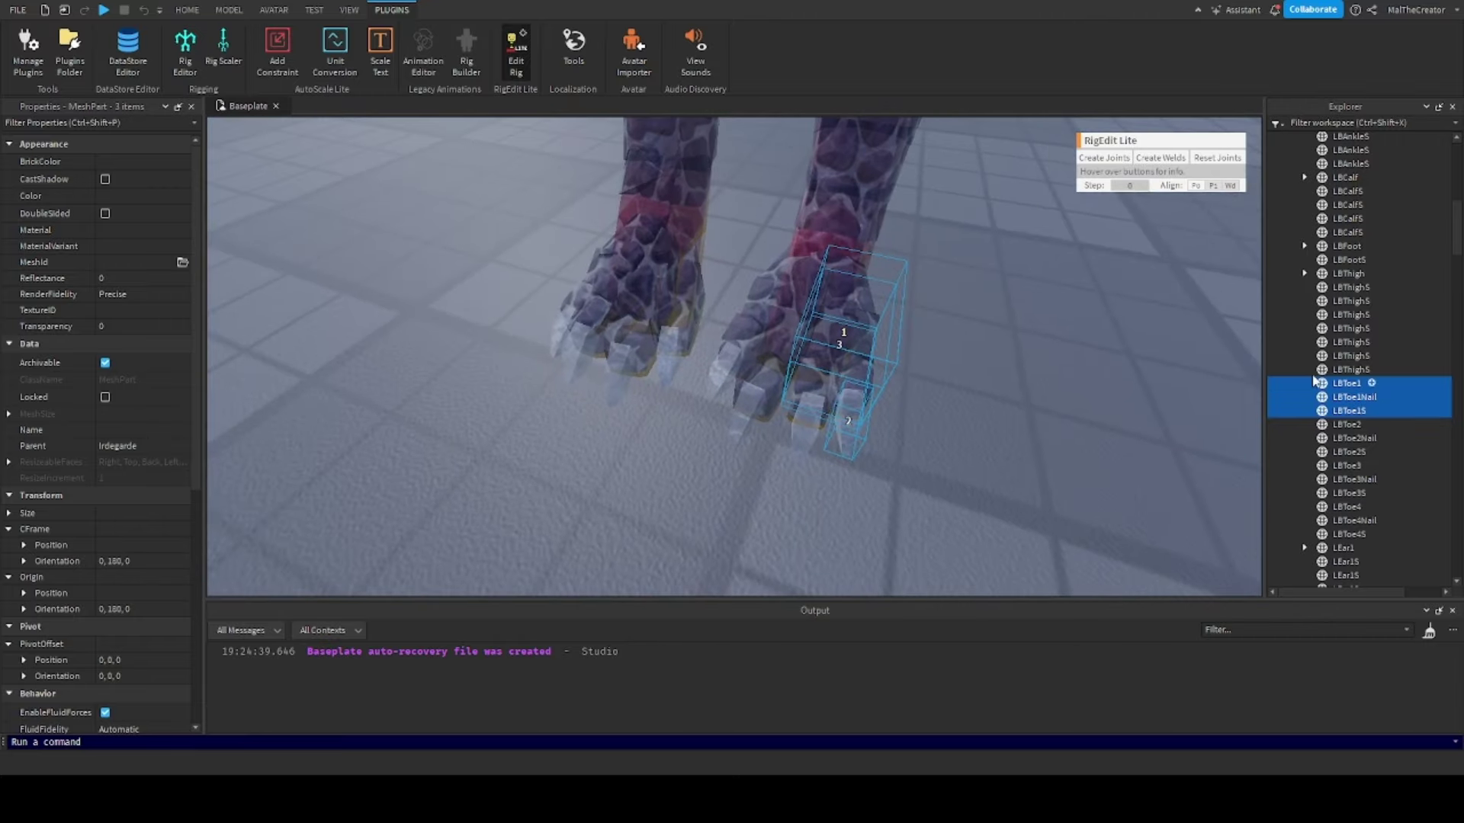
pyautogui.click(1151, 159)
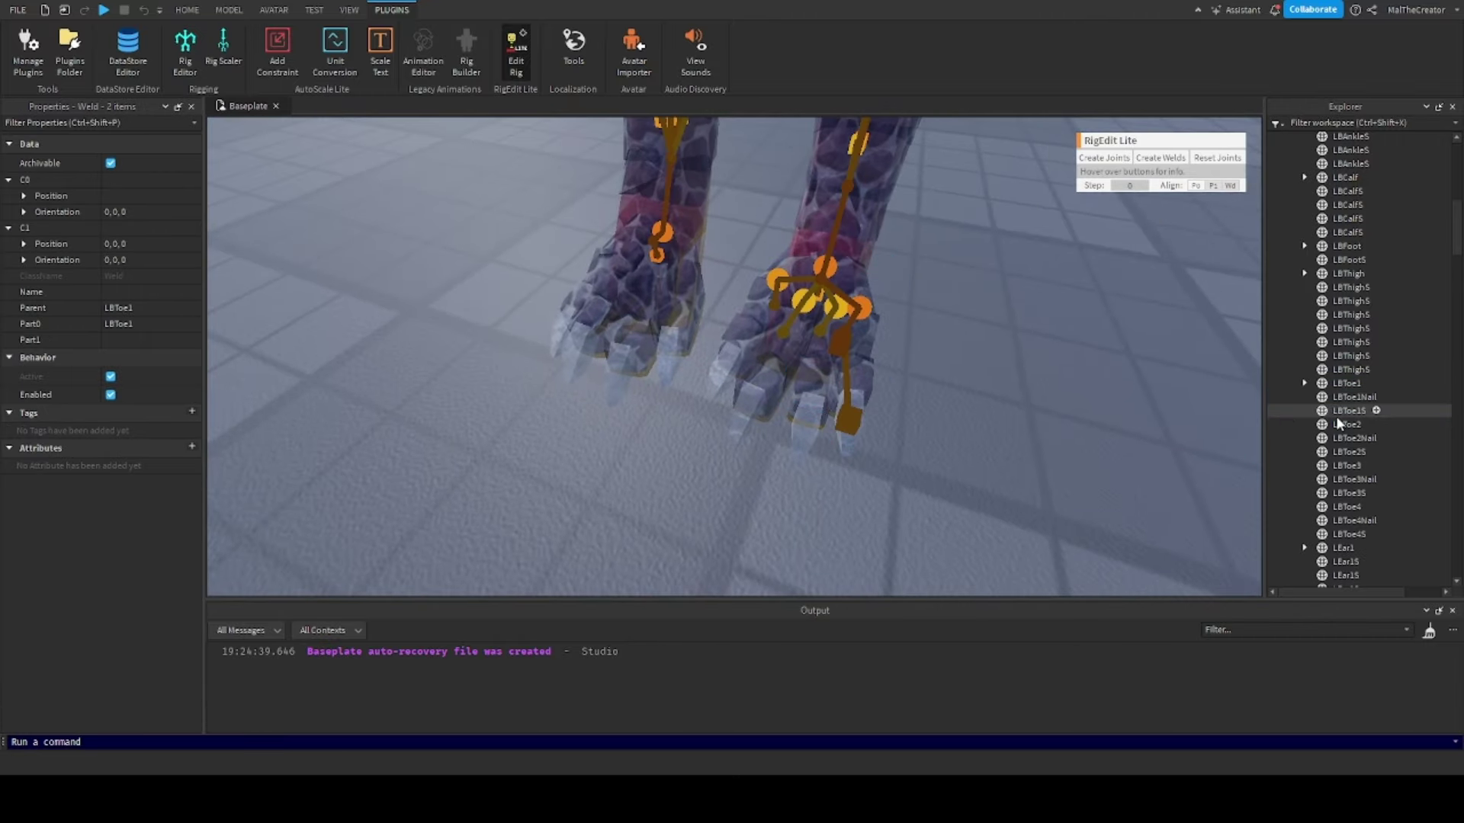
# Weld LBToe2Nail and LBToe2S to the LBToe2 part
pyautogui.click(1343, 425)
pyautogui.keyDown('ctrl'); pyautogui.click(1348, 440); pyautogui.keyUp('ctrl')
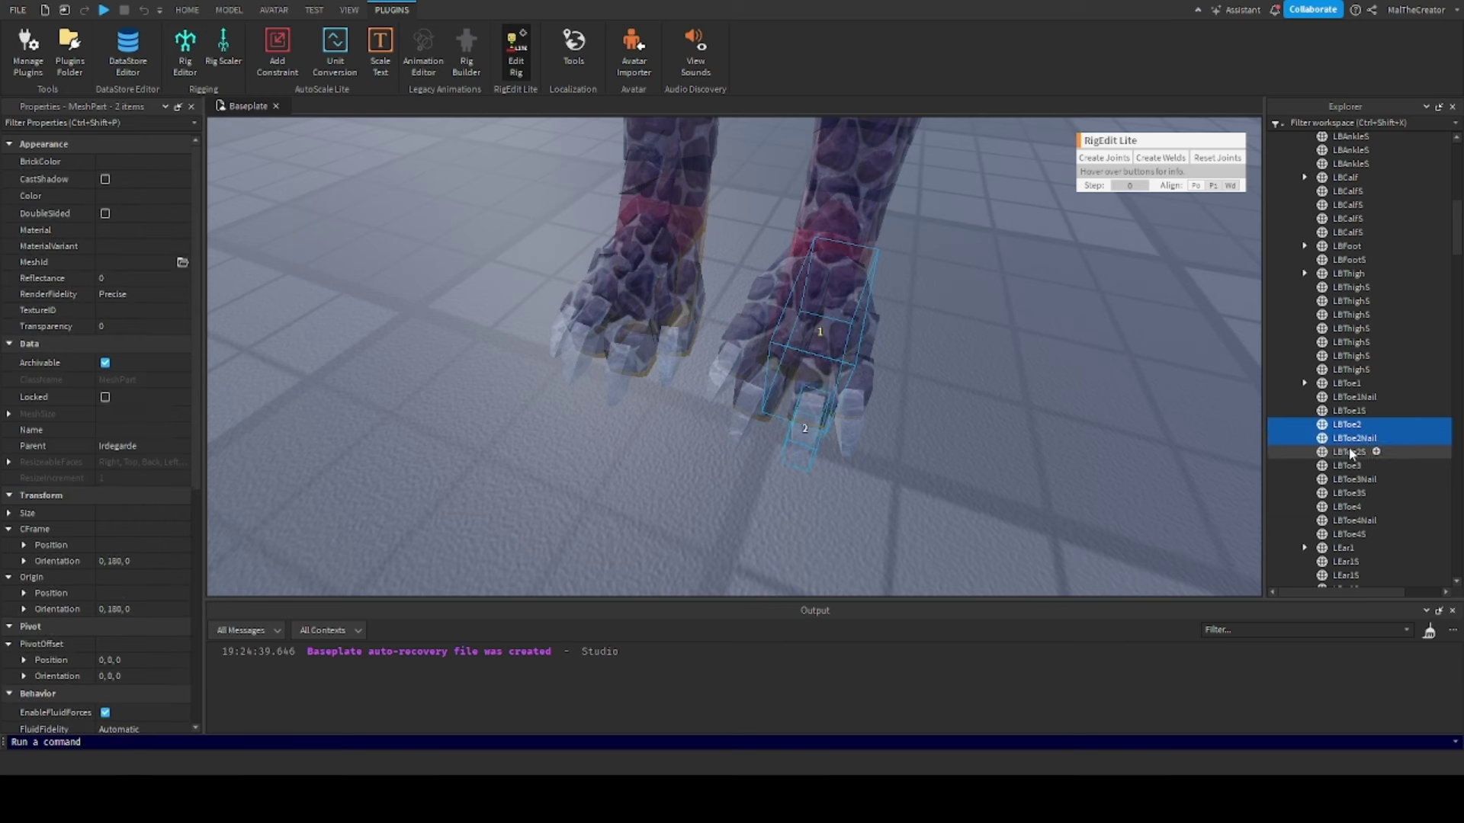
pyautogui.click(1119, 157)
pyautogui.click(1304, 425)
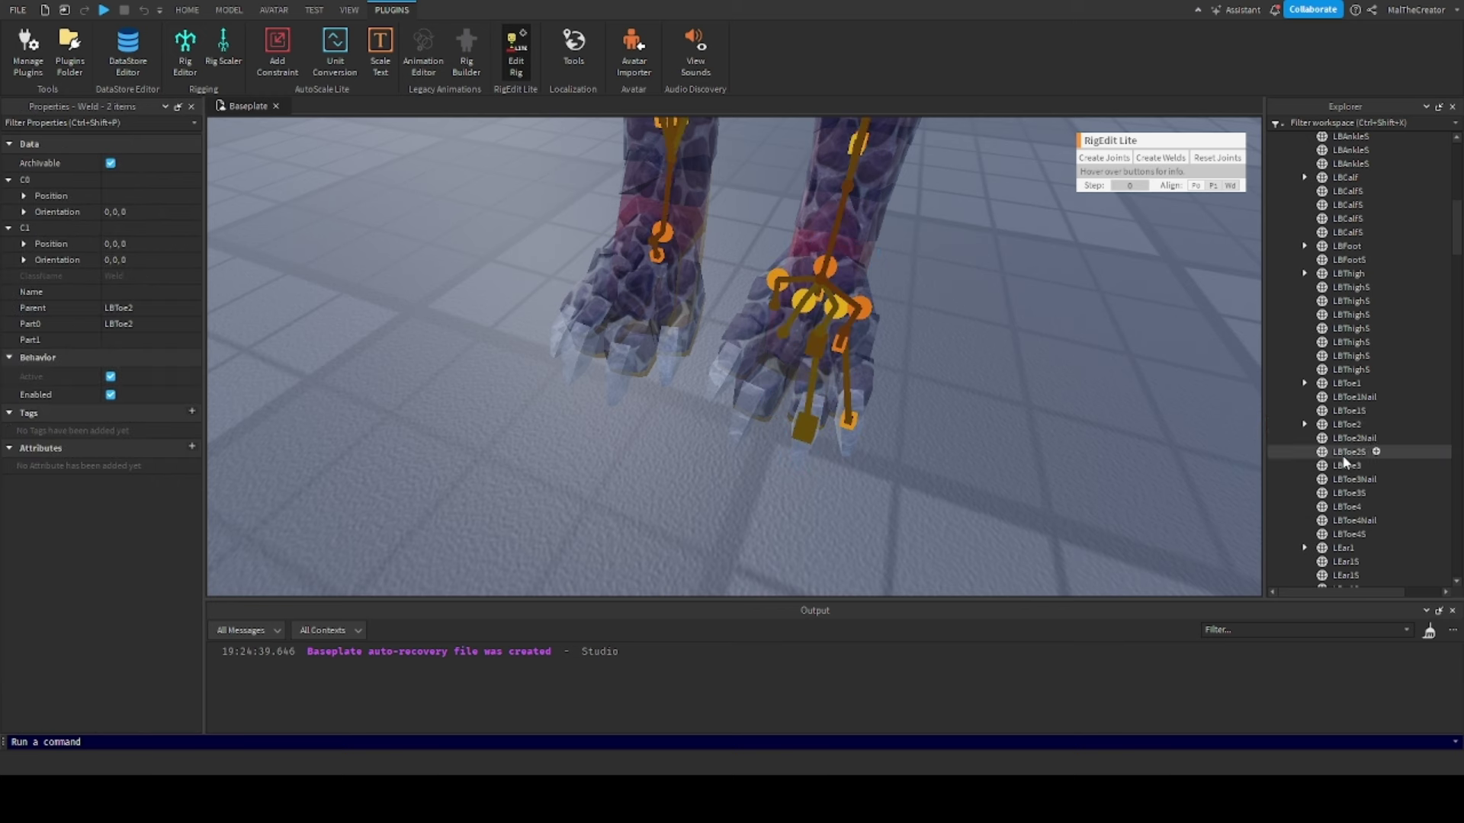
# Create Motor6D joints connecting LBToe3Nail and LBToe3S to the LBToe3 part
pyautogui.click(1344, 466)
pyautogui.keyDown('ctrl'); pyautogui.click(1347, 493); pyautogui.keyUp('ctrl')
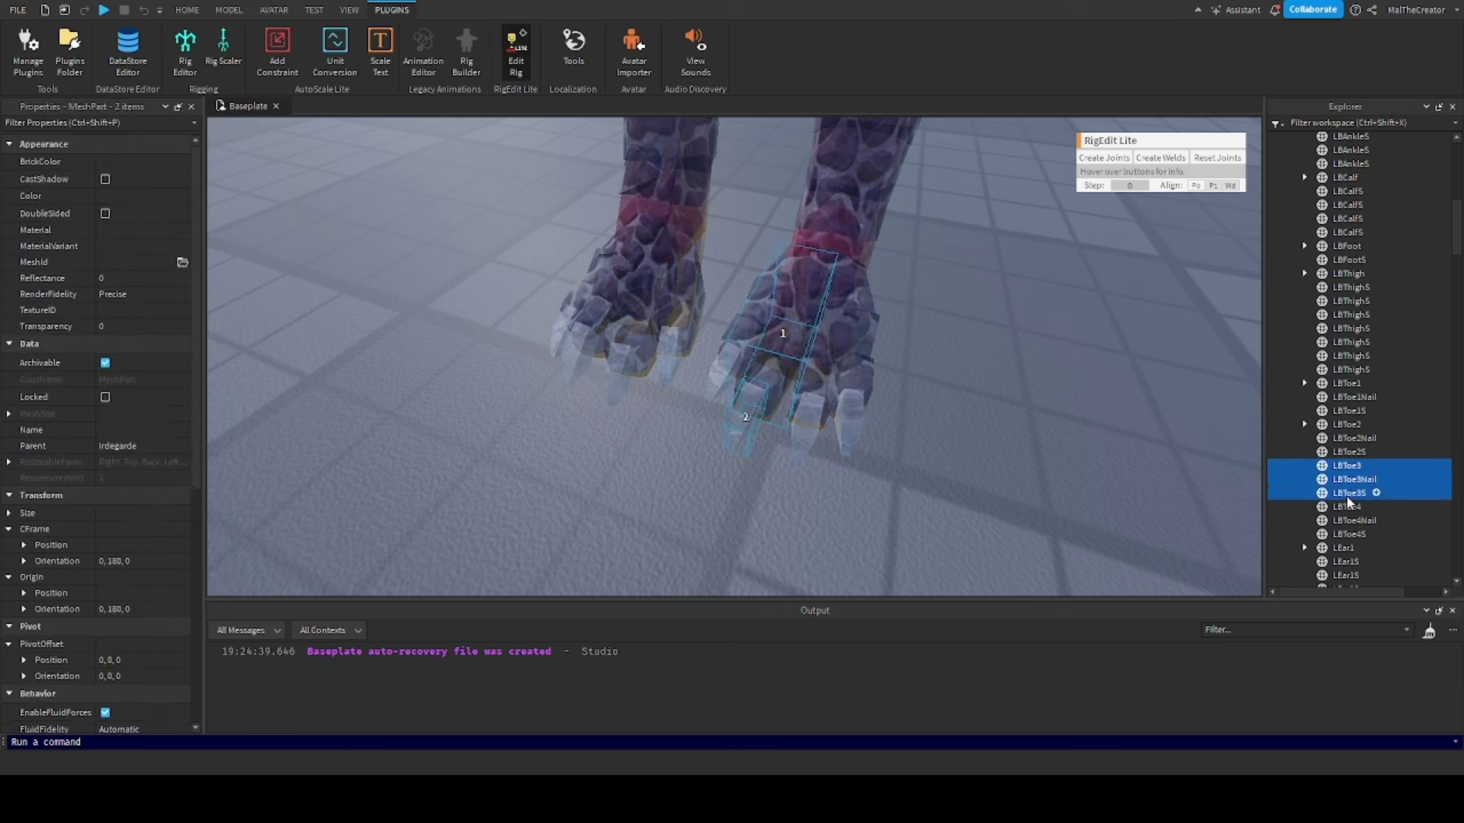
pyautogui.click(1113, 157)
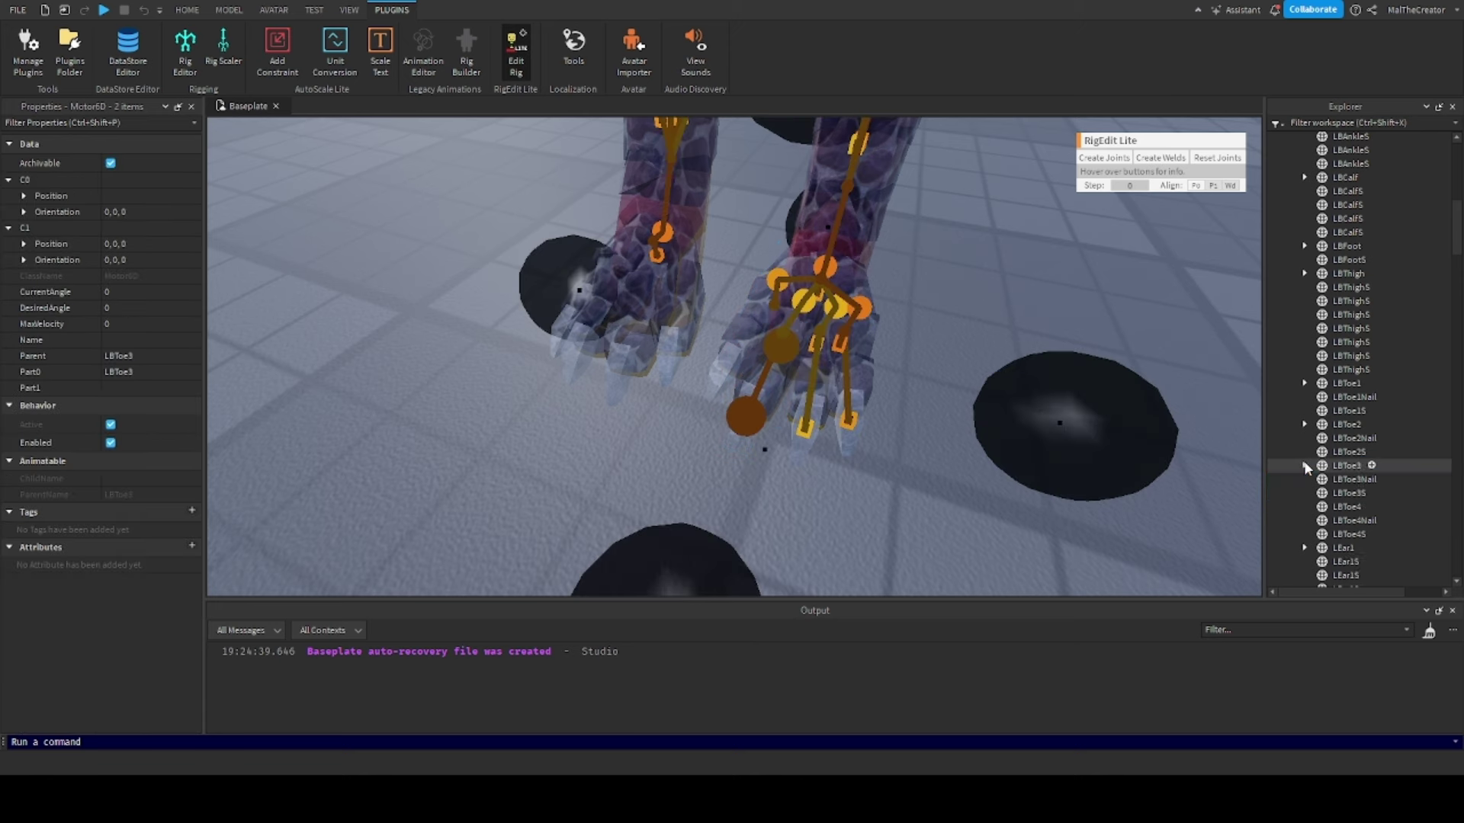
# Weld LBToe4Nail and LBToe4S to LBToe4 and show the welds listed under that part
pyautogui.scroll(-2, 1343, 439)
pyautogui.click(1343, 429)
pyautogui.keyDown('ctrl'); pyautogui.click(1346, 456); pyautogui.keyUp('ctrl')
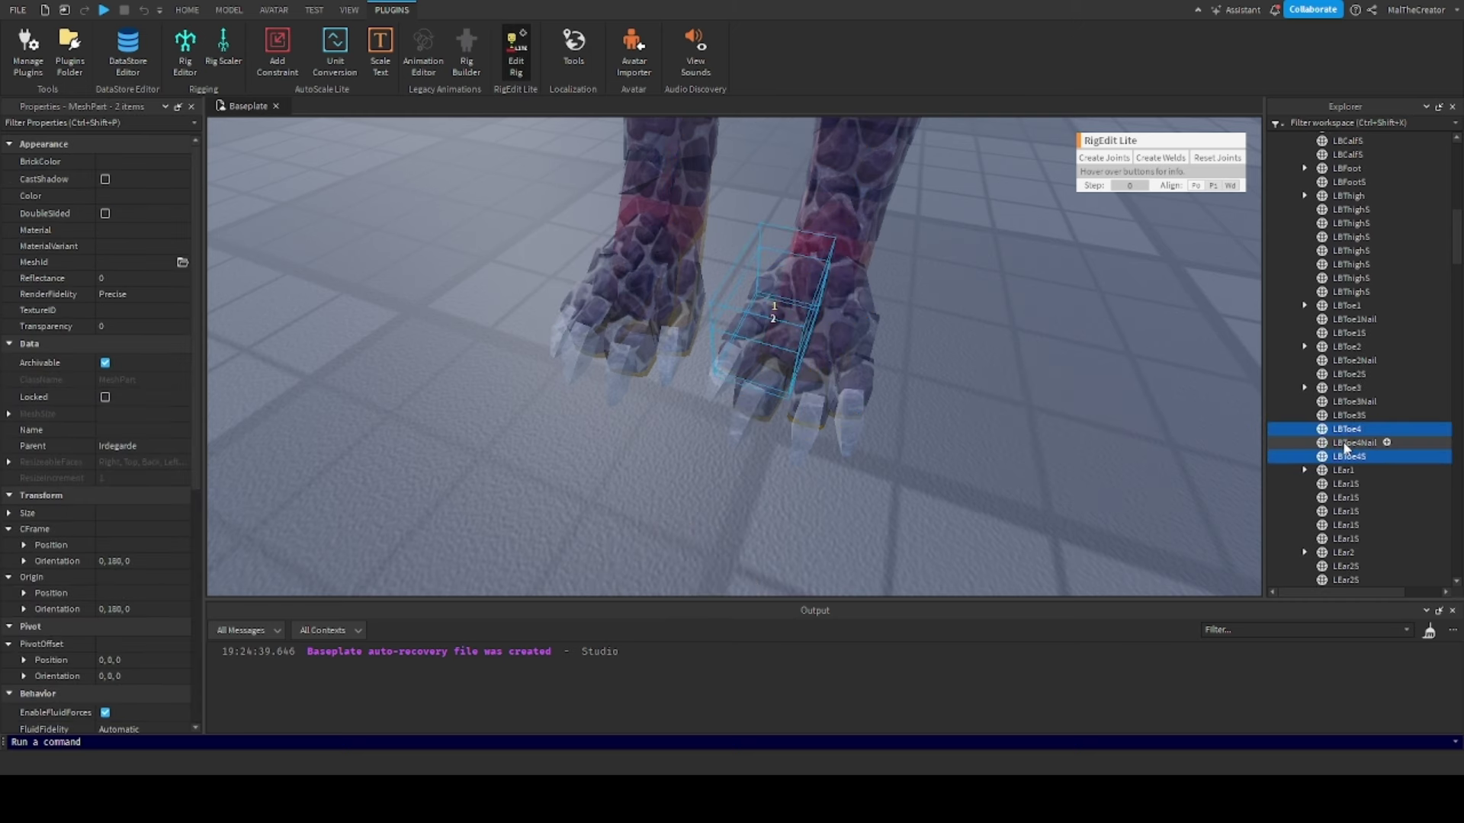
pyautogui.click(1144, 156)
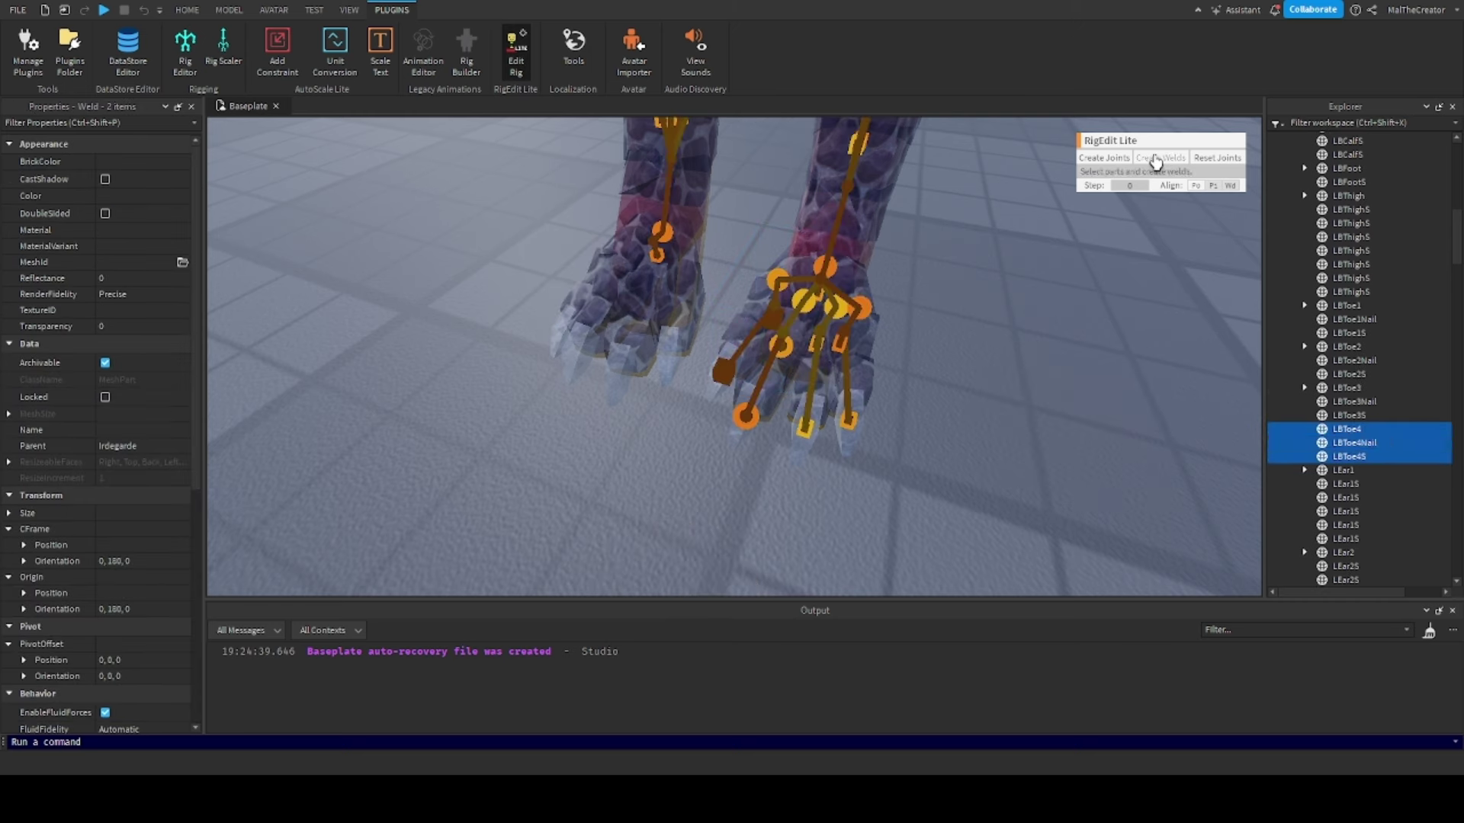
pyautogui.click(1315, 432)
# Examine the joints across the whole creature from the side, comparing the back legs with the front legs
pyautogui.click(1013, 396)
pyautogui.moveTo(1013, 395); pyautogui.dragTo(927, 378, button='right')
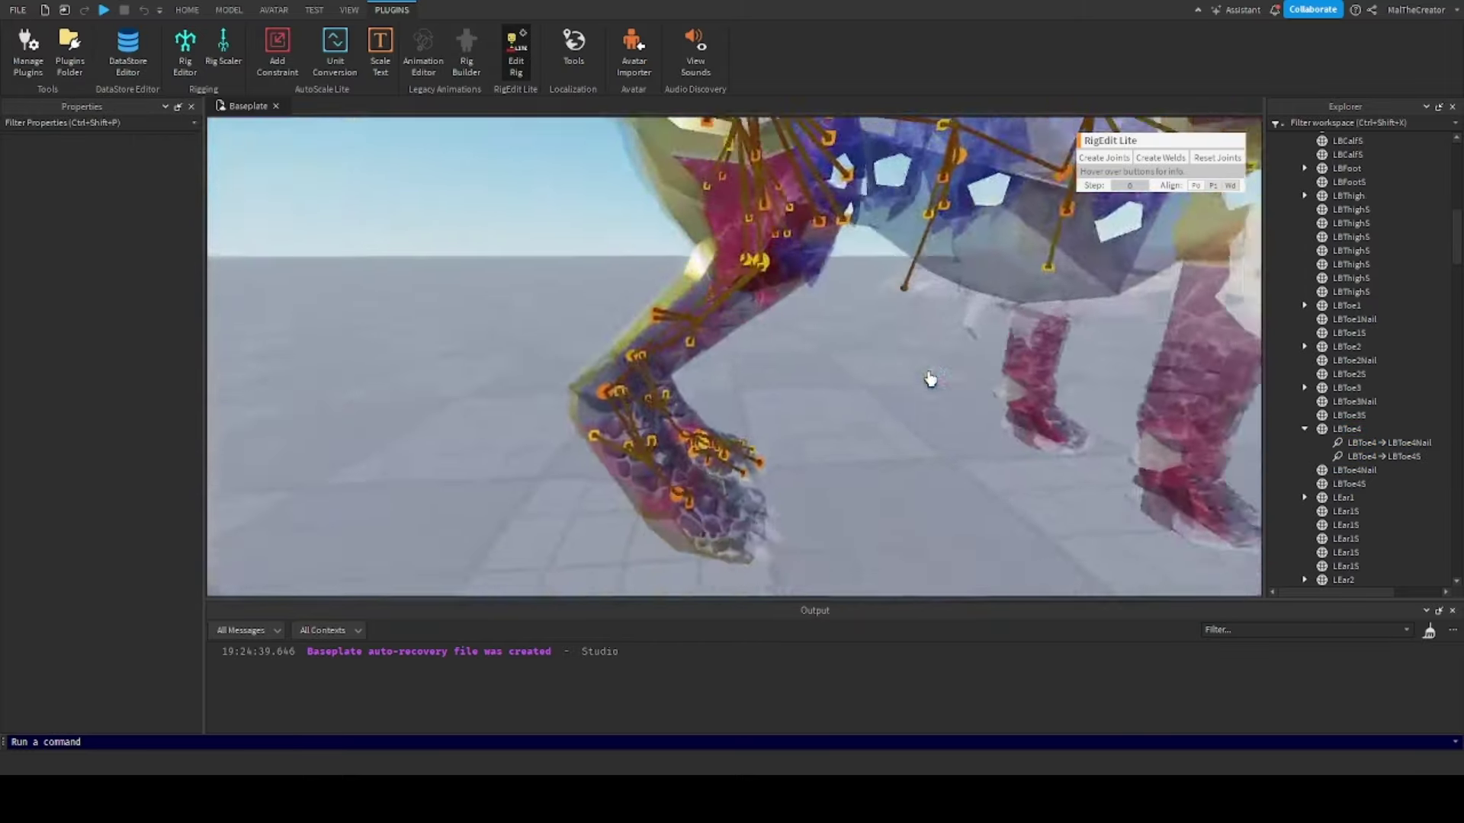
pyautogui.scroll(-2, 930, 379)
pyautogui.moveTo(928, 379); pyautogui.dragTo(830, 392, button='right')
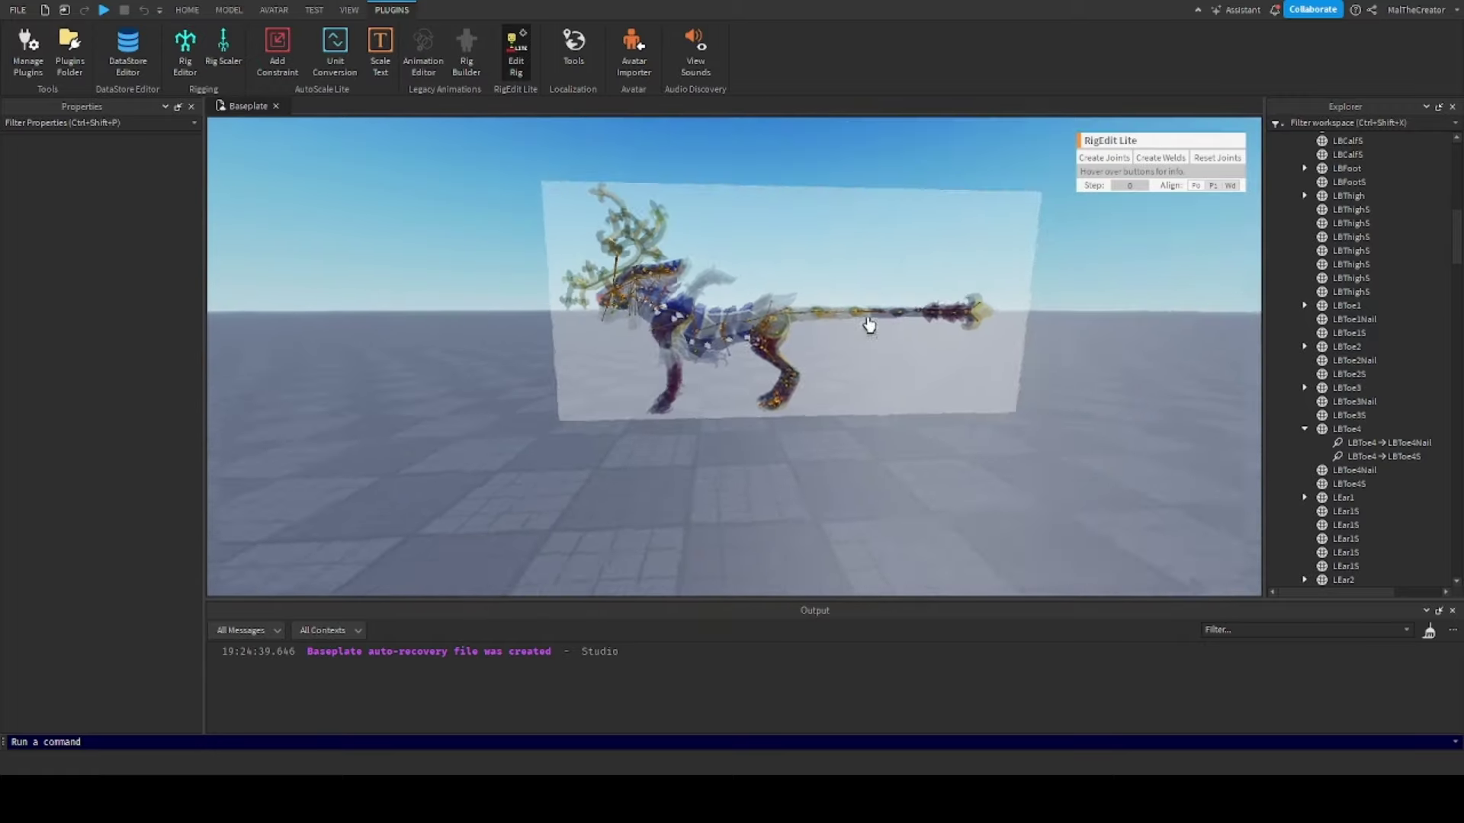
pyautogui.scroll(5, 867, 322)
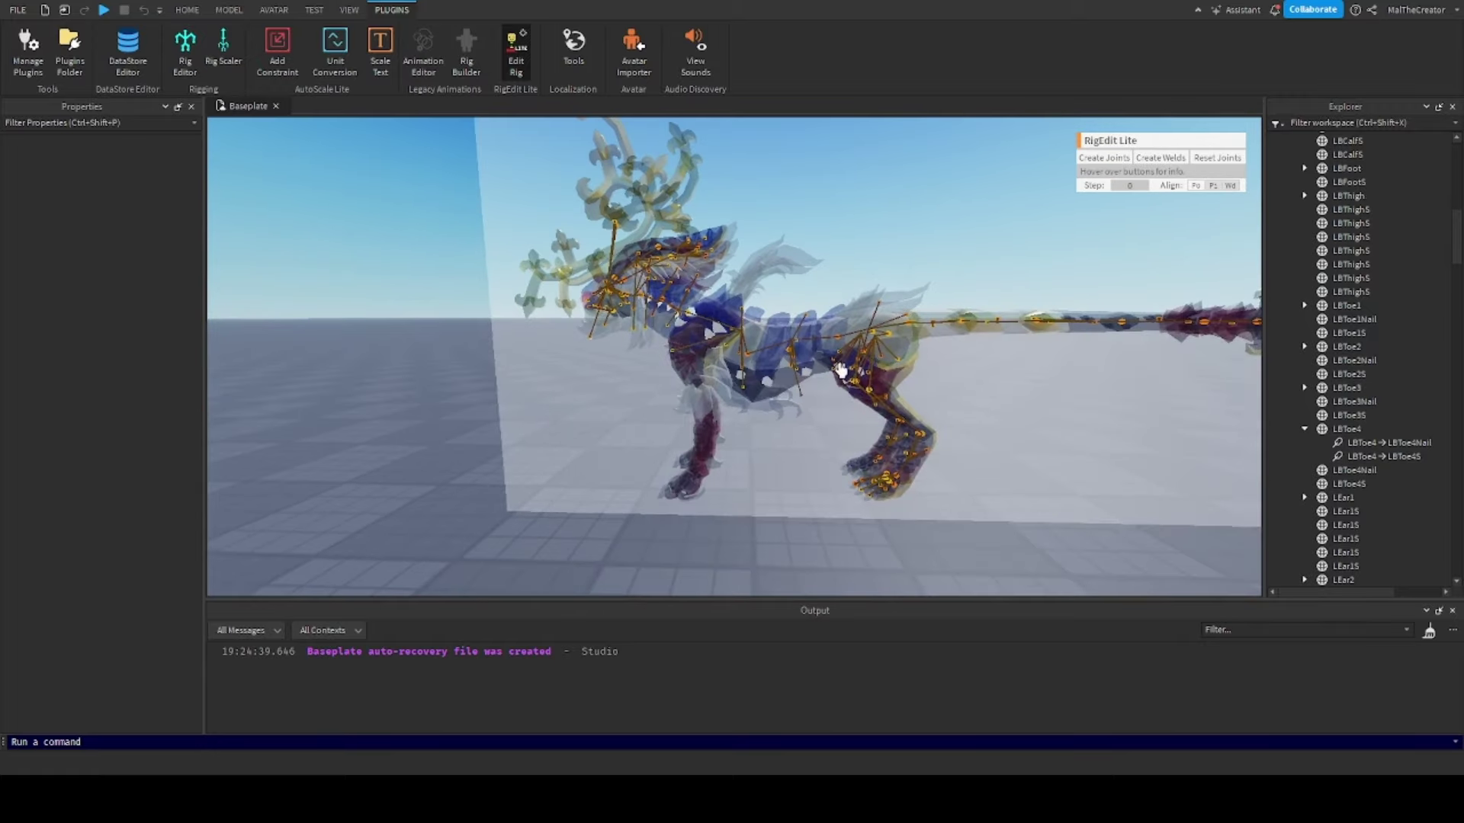
pyautogui.scroll(3, 841, 371)
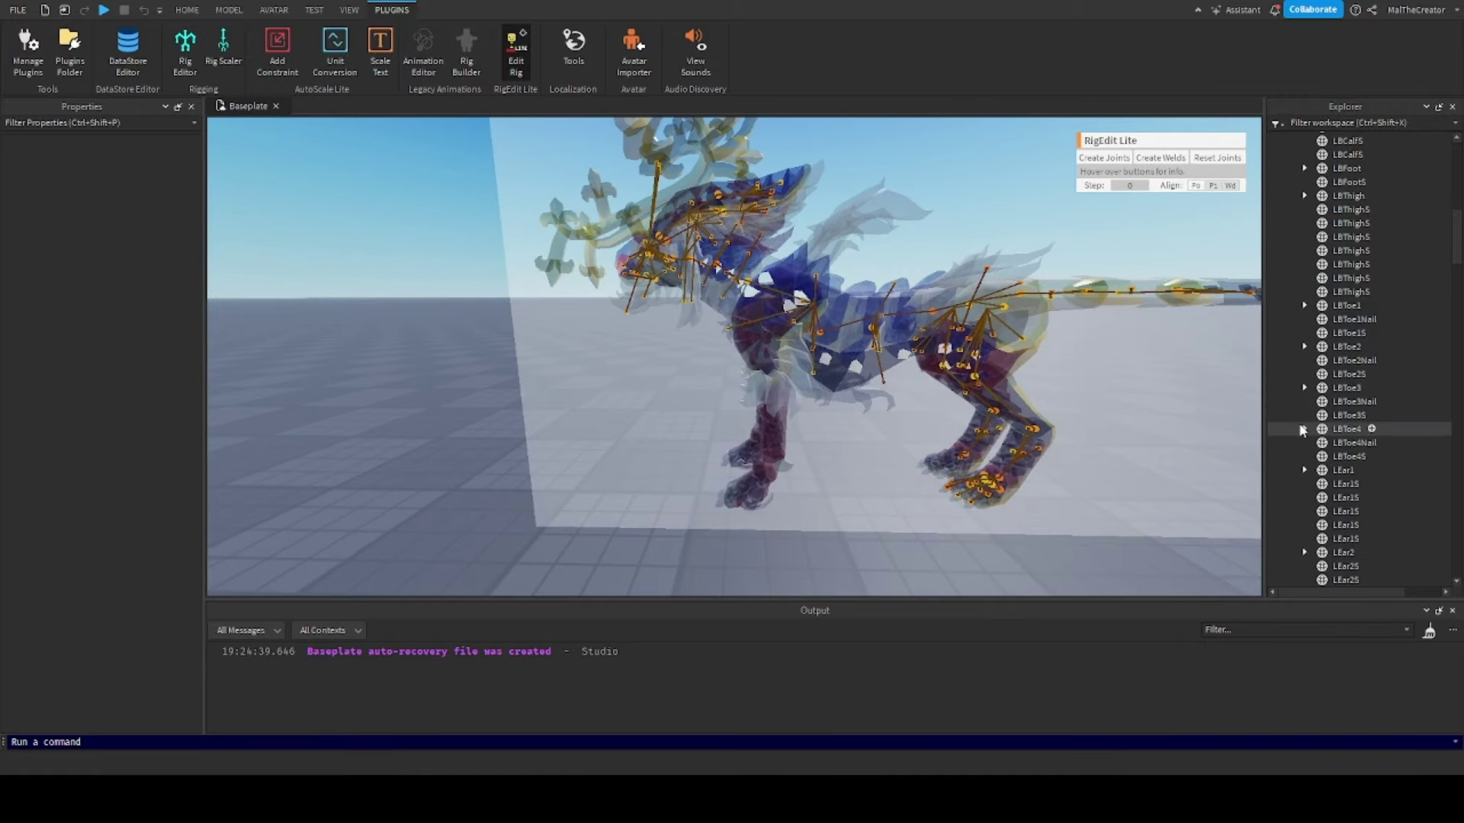
pyautogui.scroll(-5, 1352, 420)
pyautogui.moveTo(877, 425); pyautogui.dragTo(879, 424, button='right')
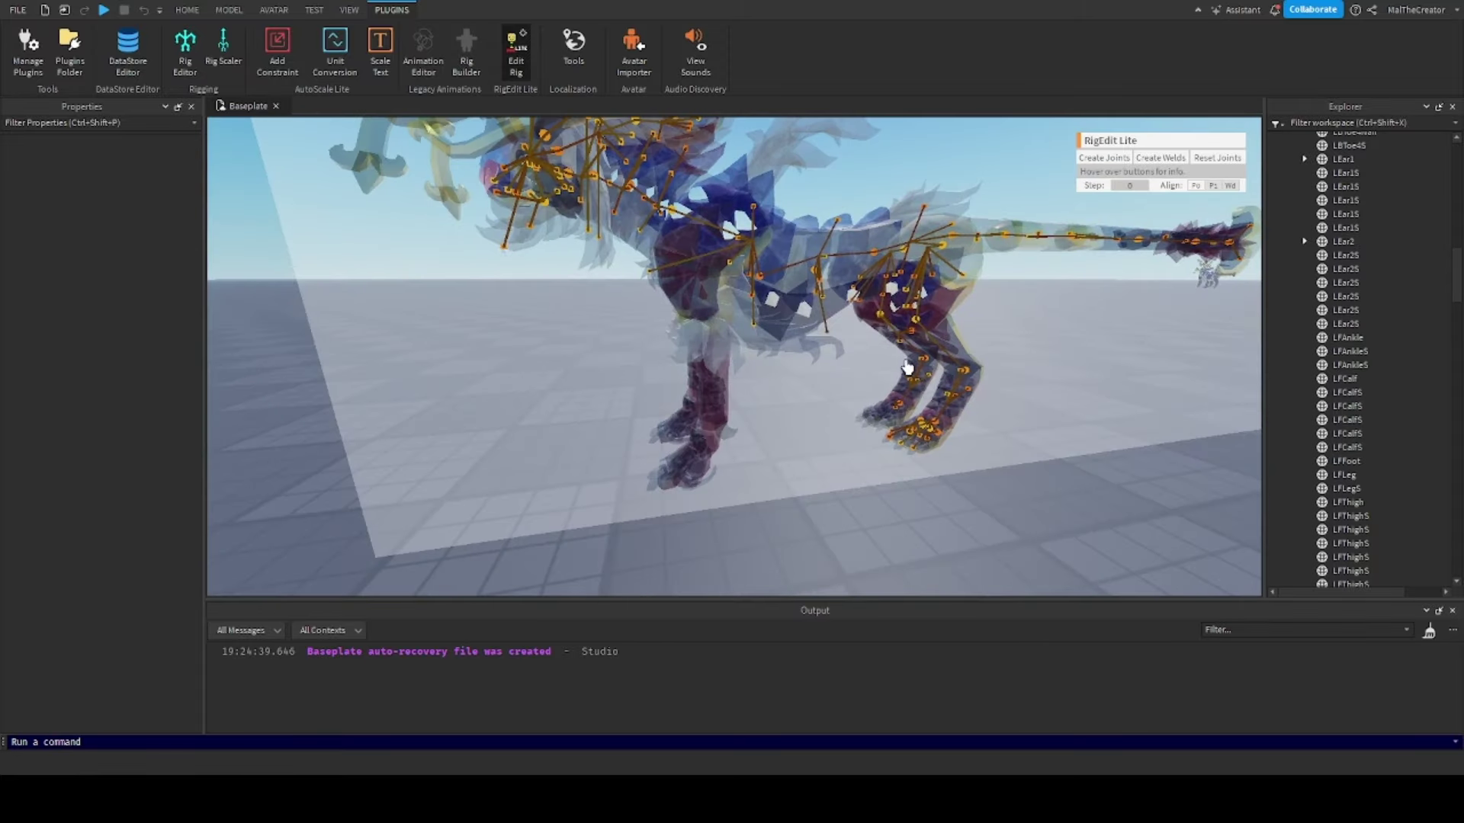
pyautogui.scroll(3, 789, 418)
pyautogui.scroll(-2, 790, 418)
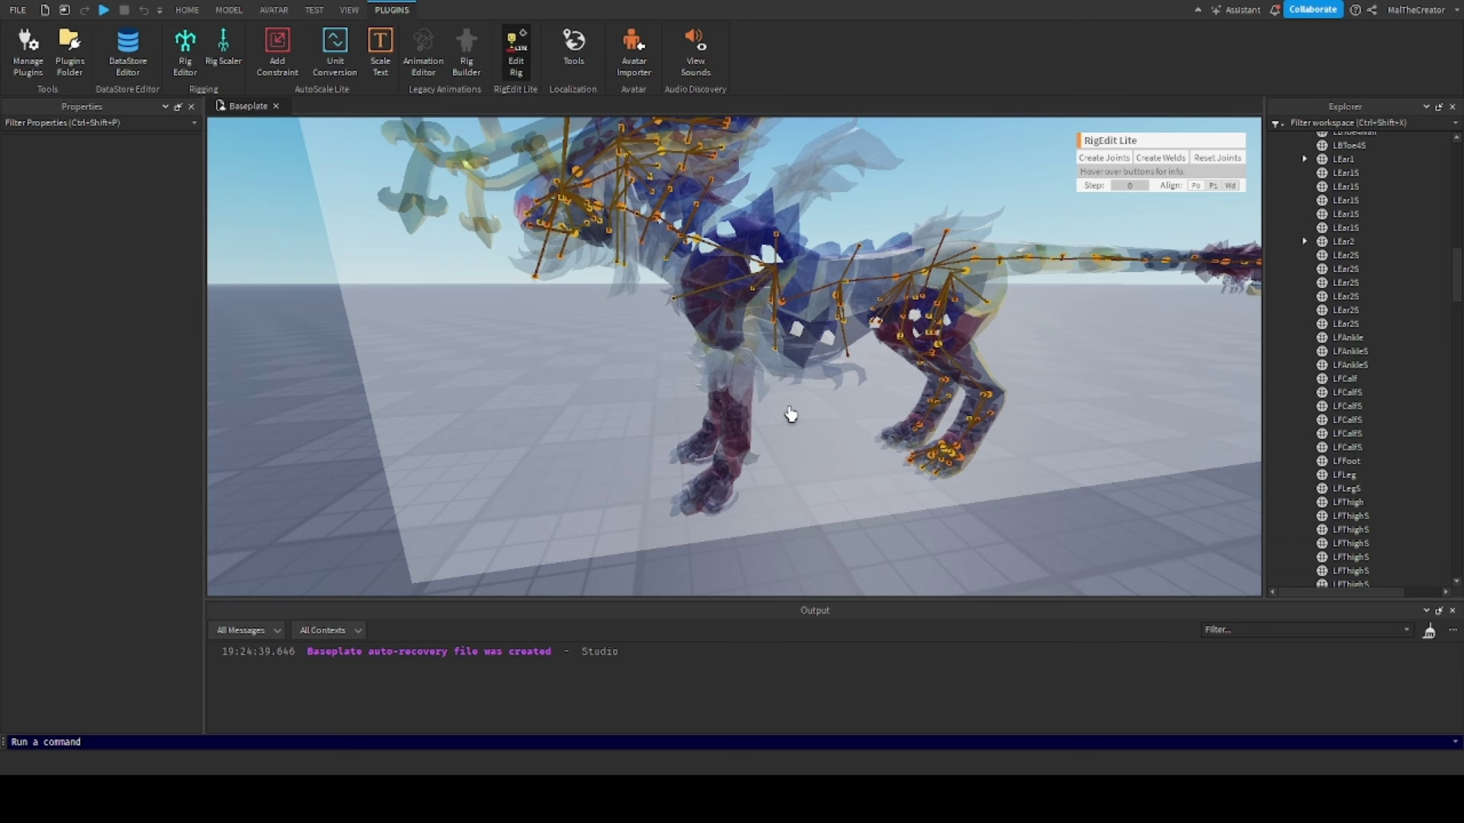
# Try connecting the LFCalf part to UpperBody with a Motor6D joint
pyautogui.scroll(-15, 1340, 297)
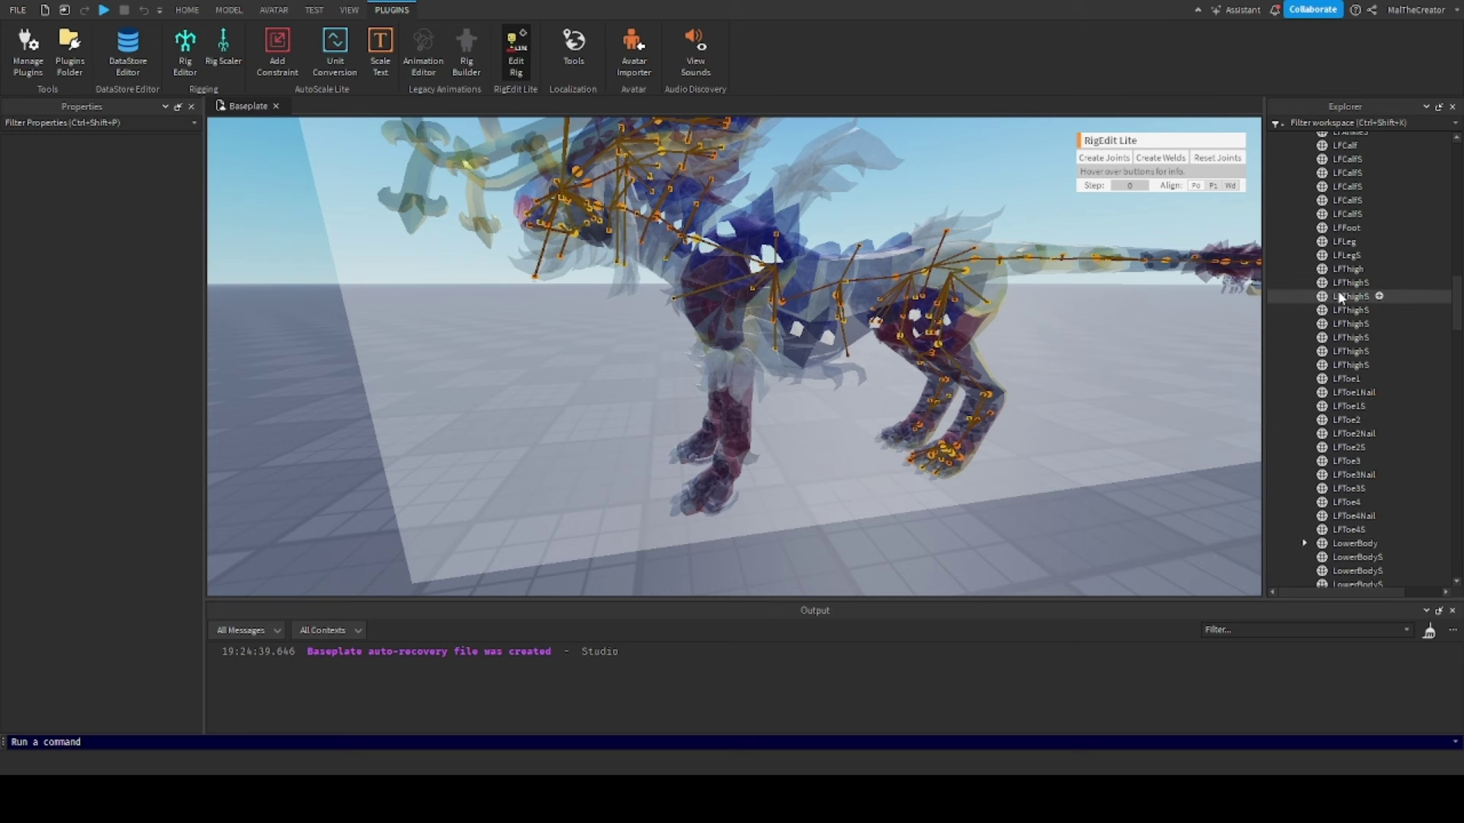
pyautogui.scroll(-15, 1340, 297)
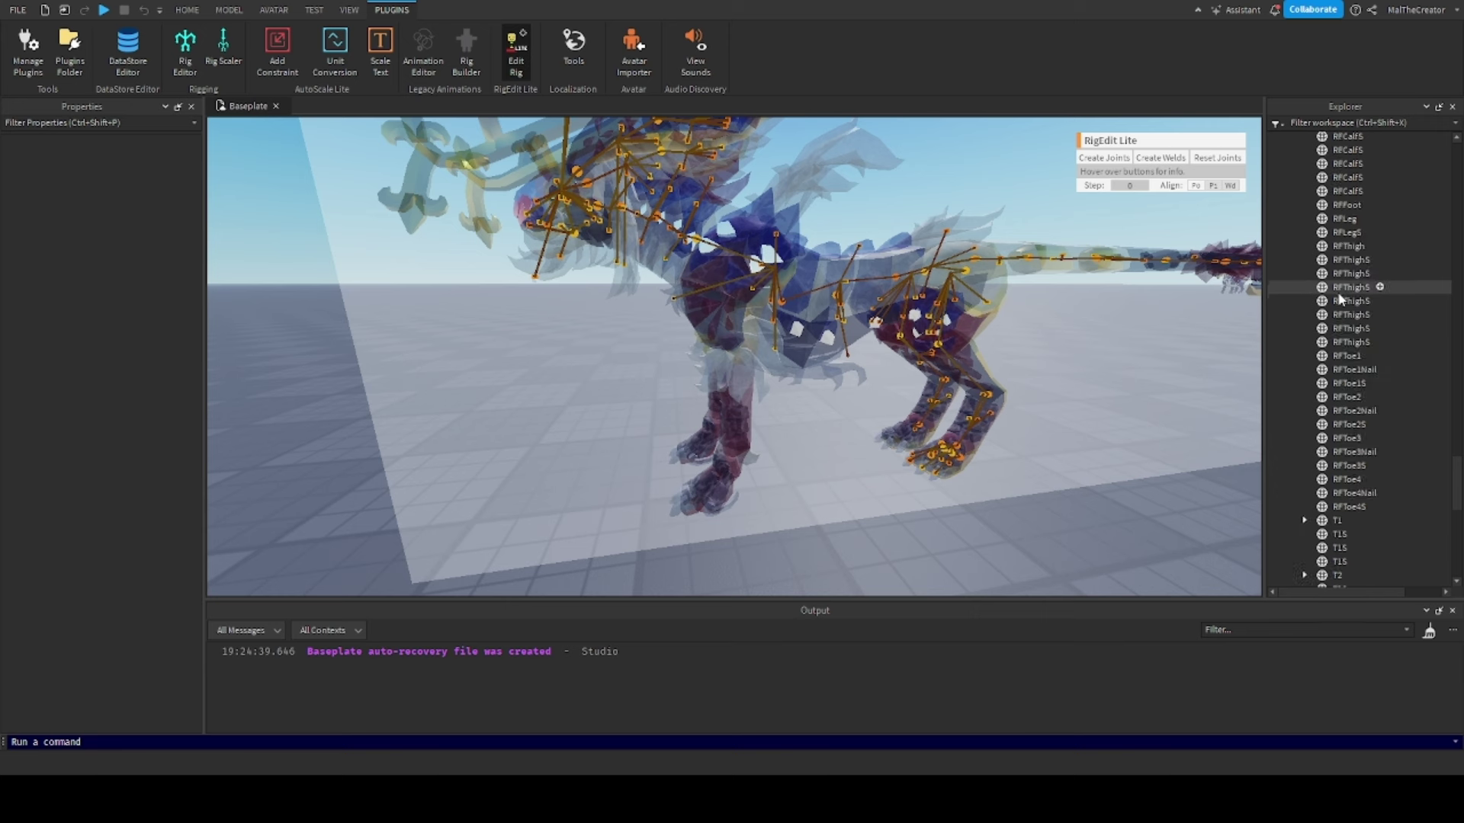
pyautogui.click(1342, 250)
pyautogui.scroll(10, 1336, 334)
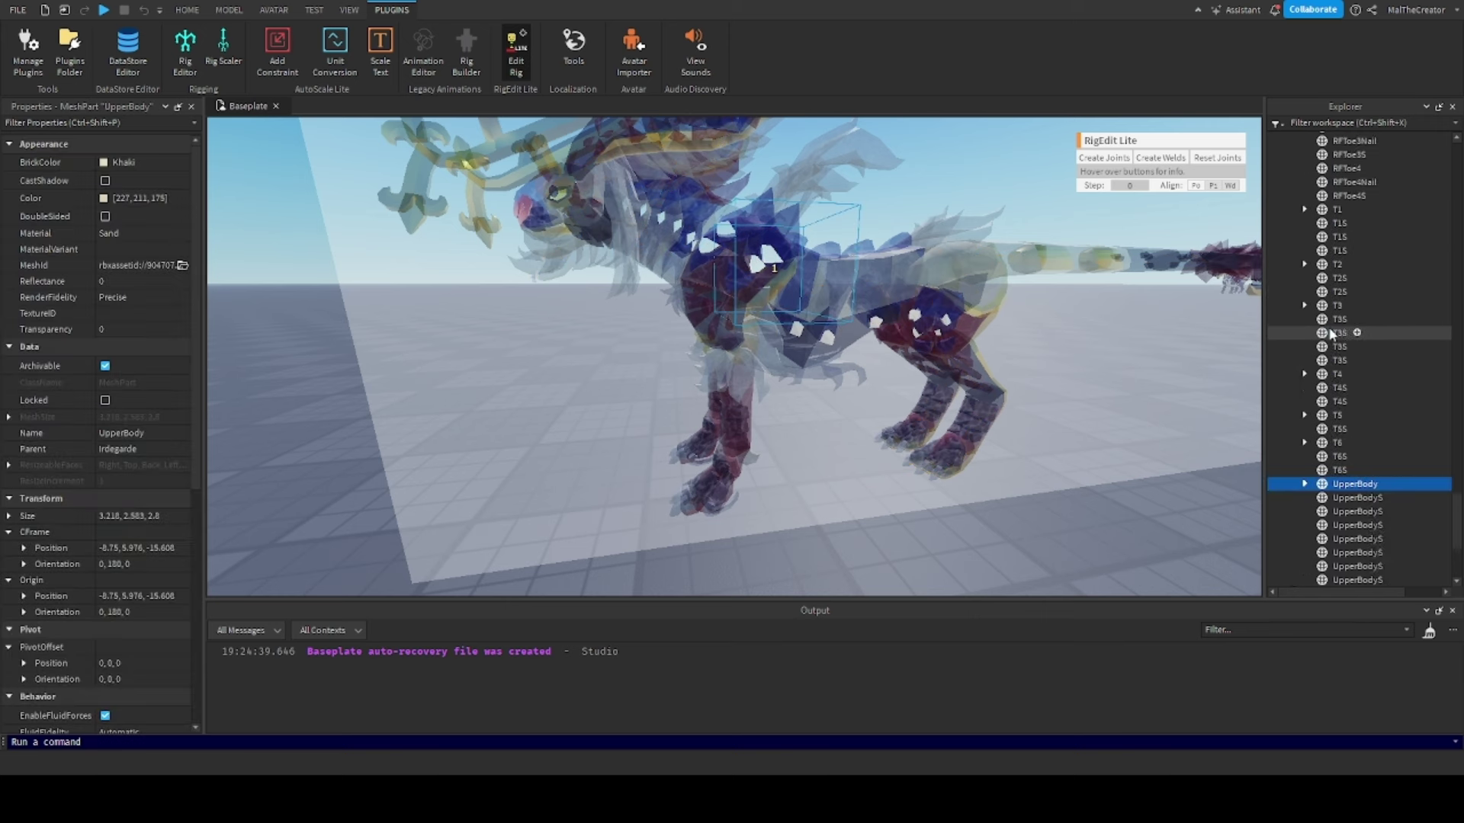
pyautogui.scroll(10, 1336, 333)
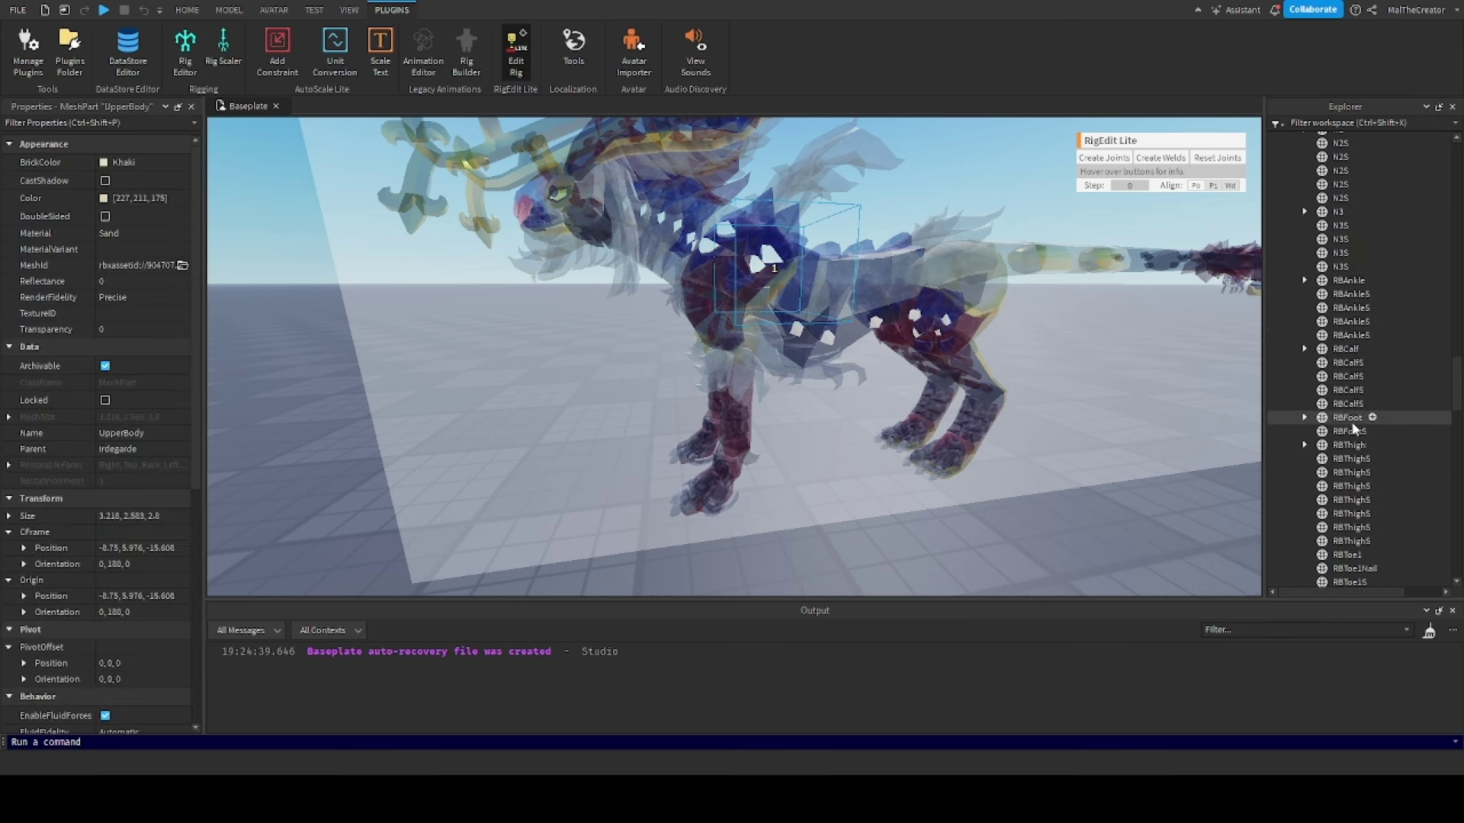
pyautogui.scroll(10, 1342, 424)
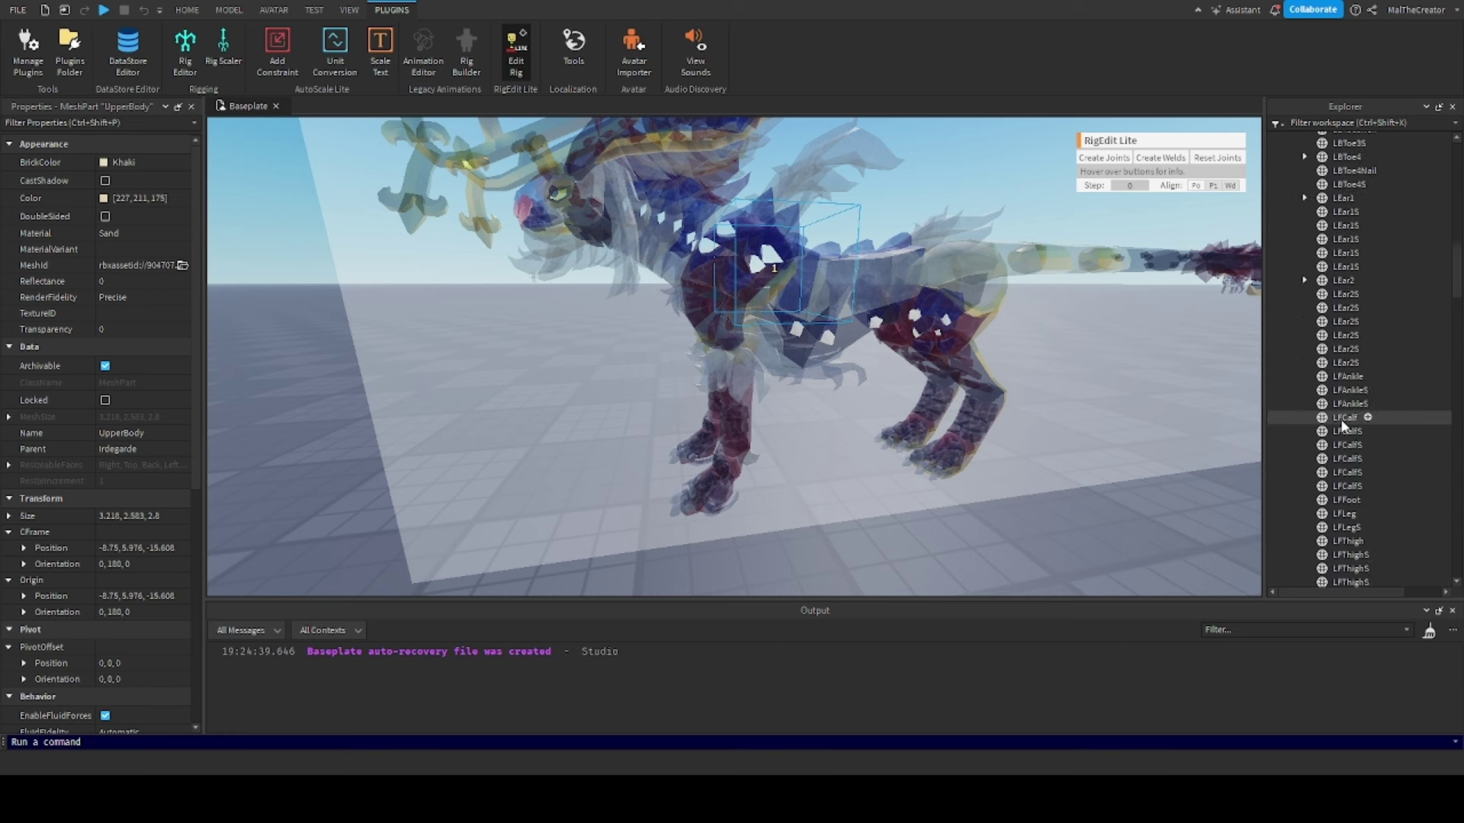
pyautogui.scroll(-10, 1340, 424)
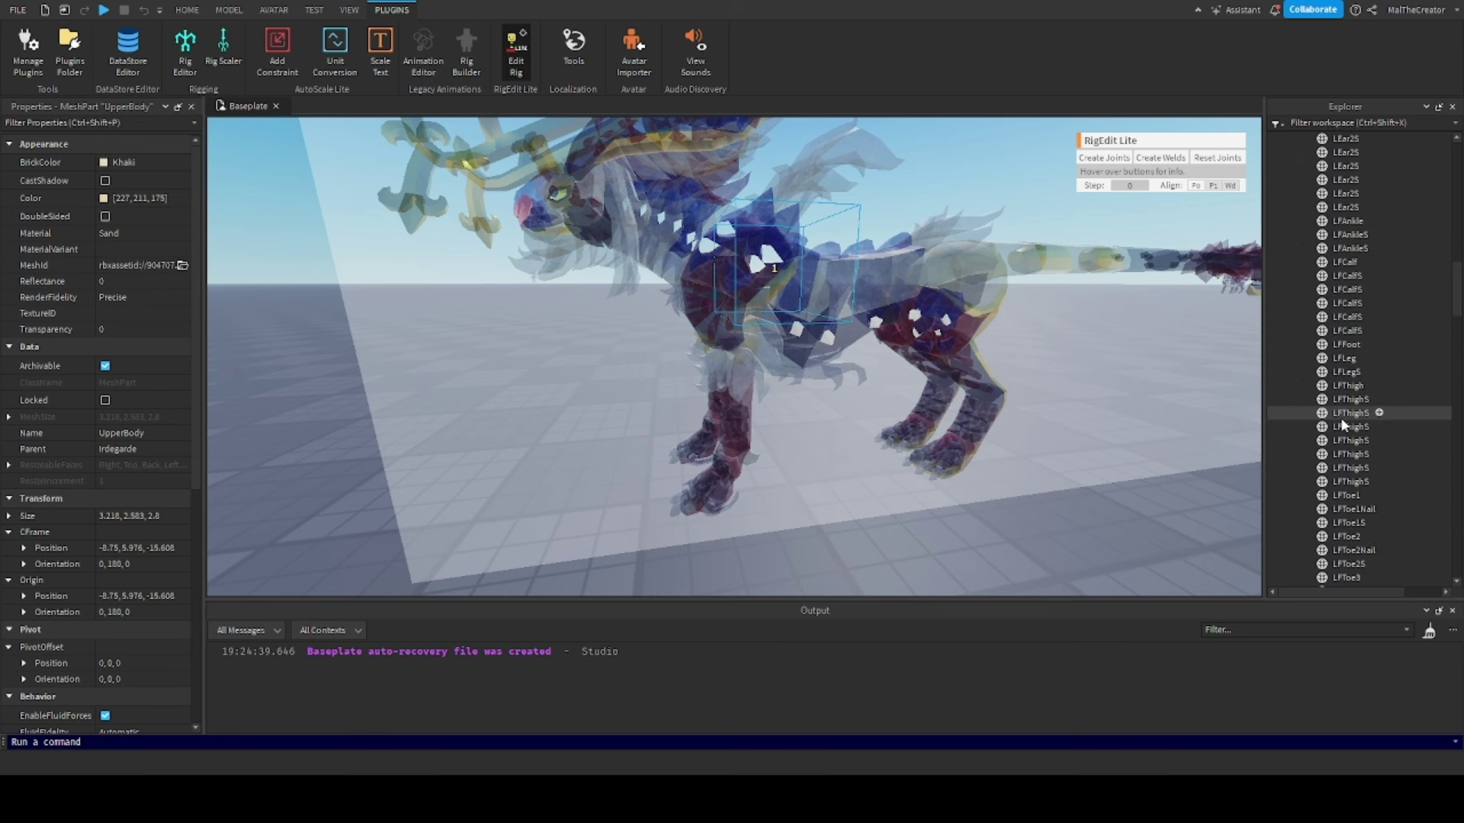
pyautogui.scroll(10, 1341, 421)
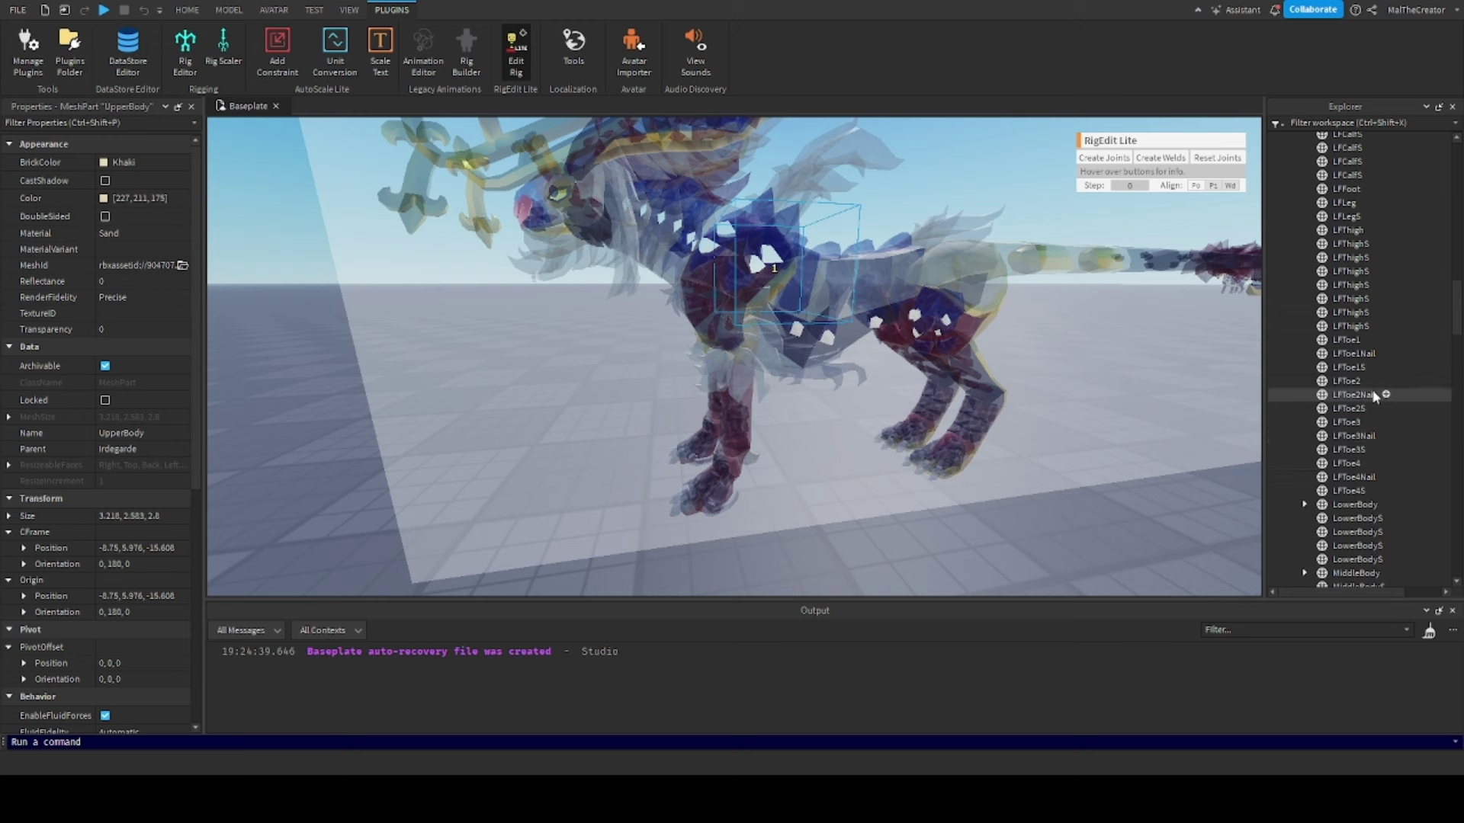
pyautogui.scroll(10, 1350, 422)
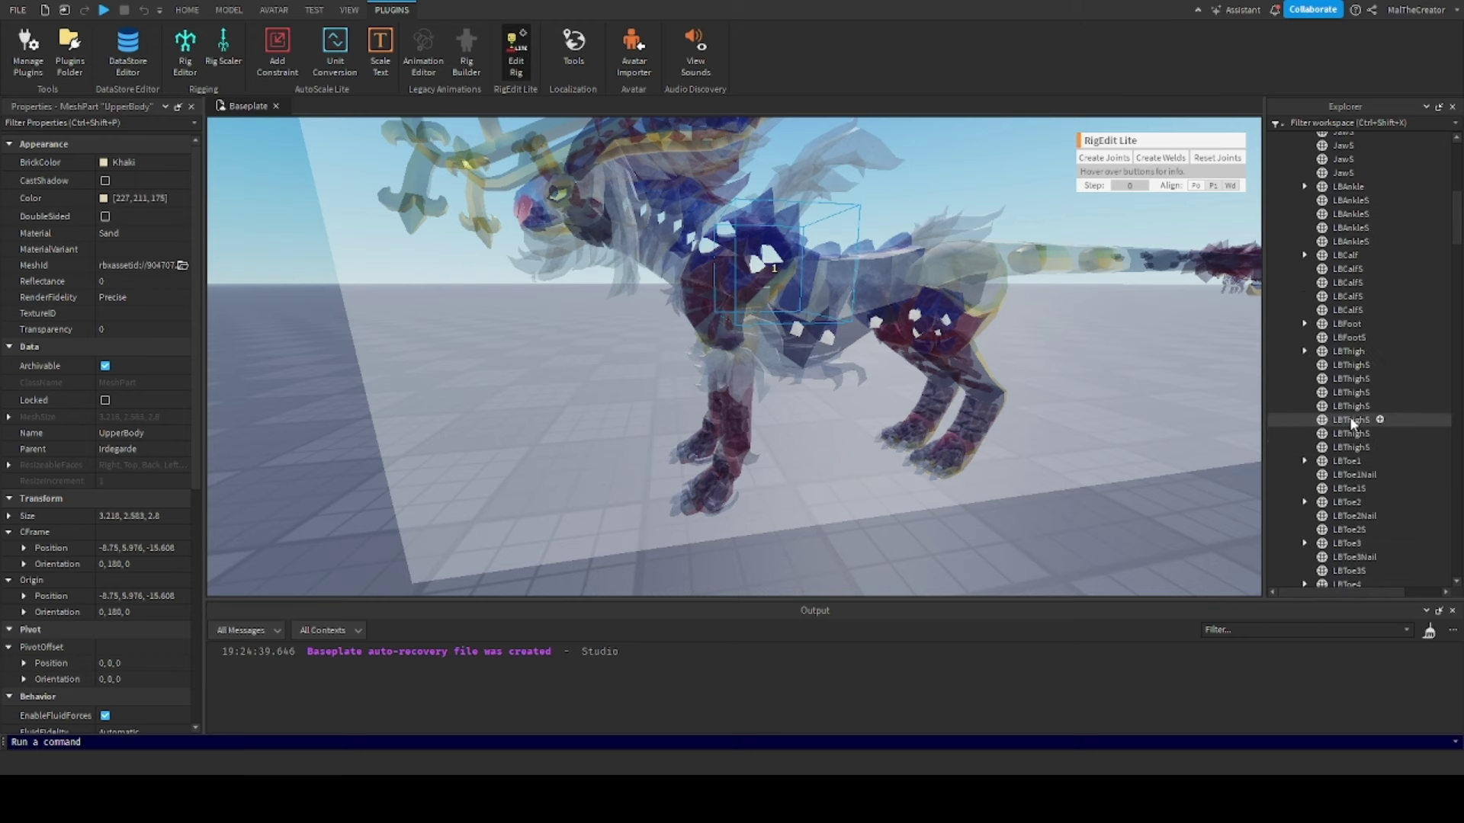
pyautogui.scroll(-10, 1349, 420)
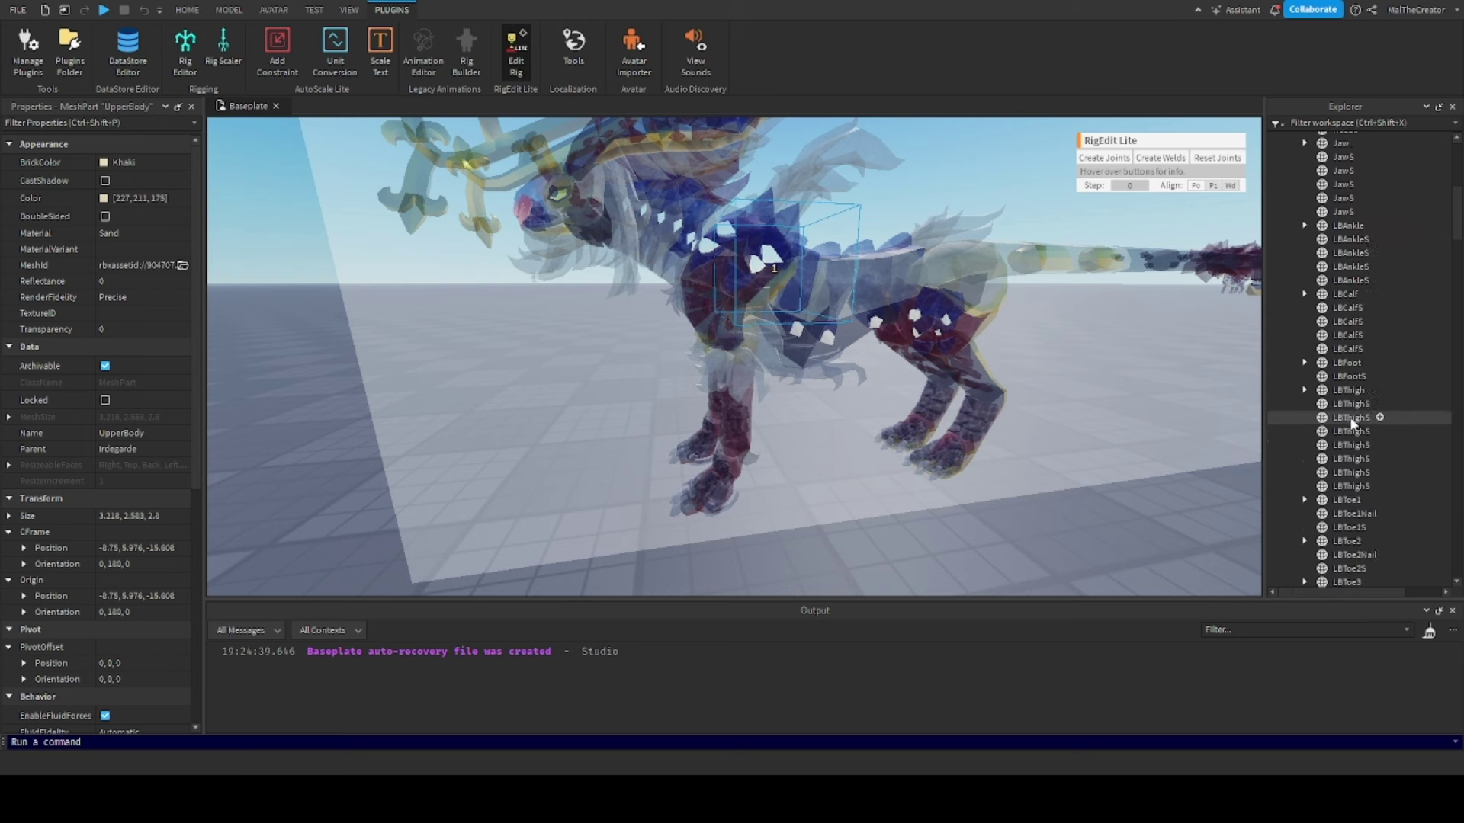
pyautogui.scroll(-5, 1340, 341)
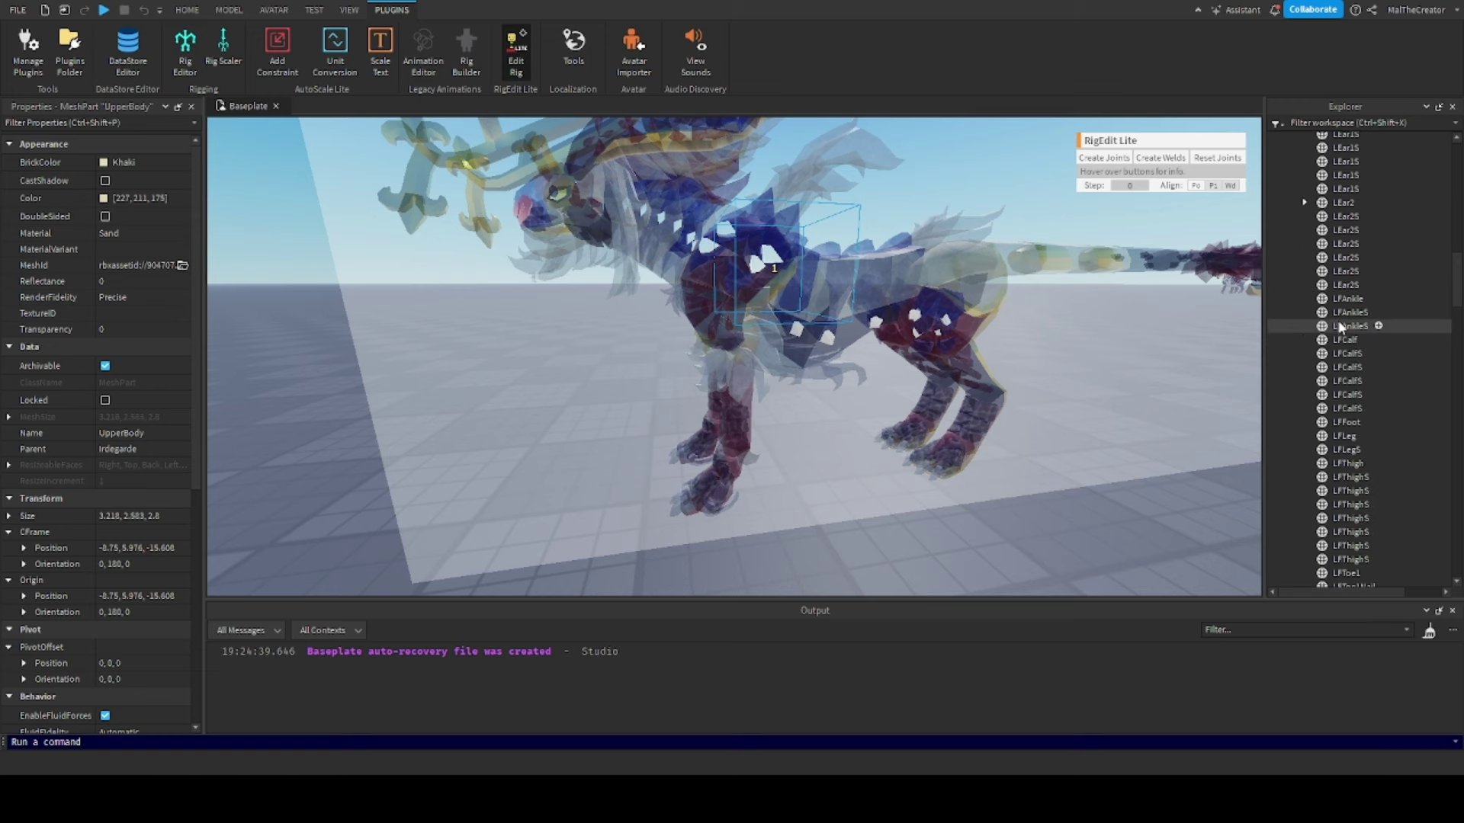
pyautogui.keyDown('ctrl'); pyautogui.click(1343, 340); pyautogui.keyUp('ctrl')
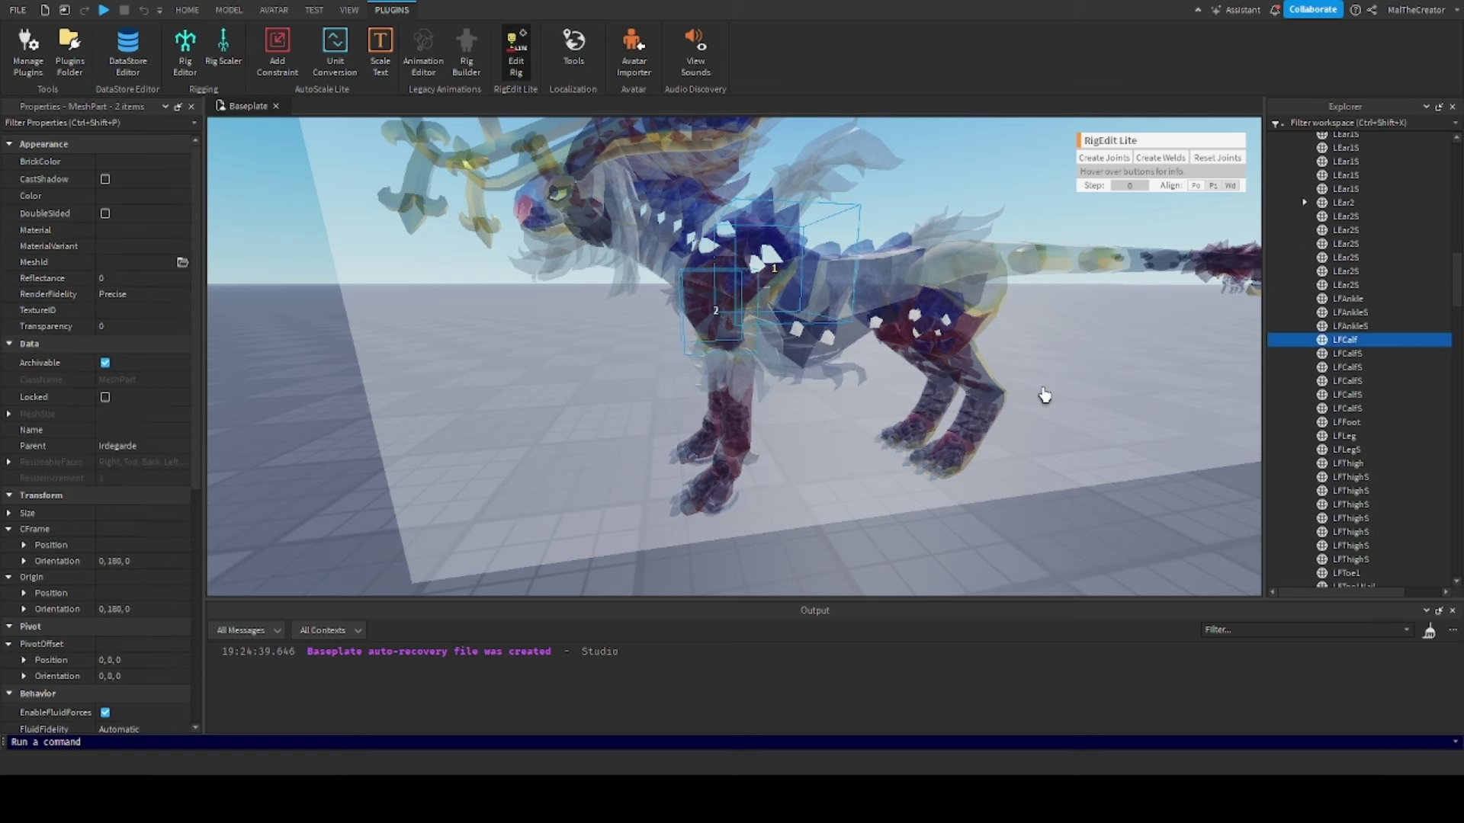
pyautogui.scroll(3, 1045, 394)
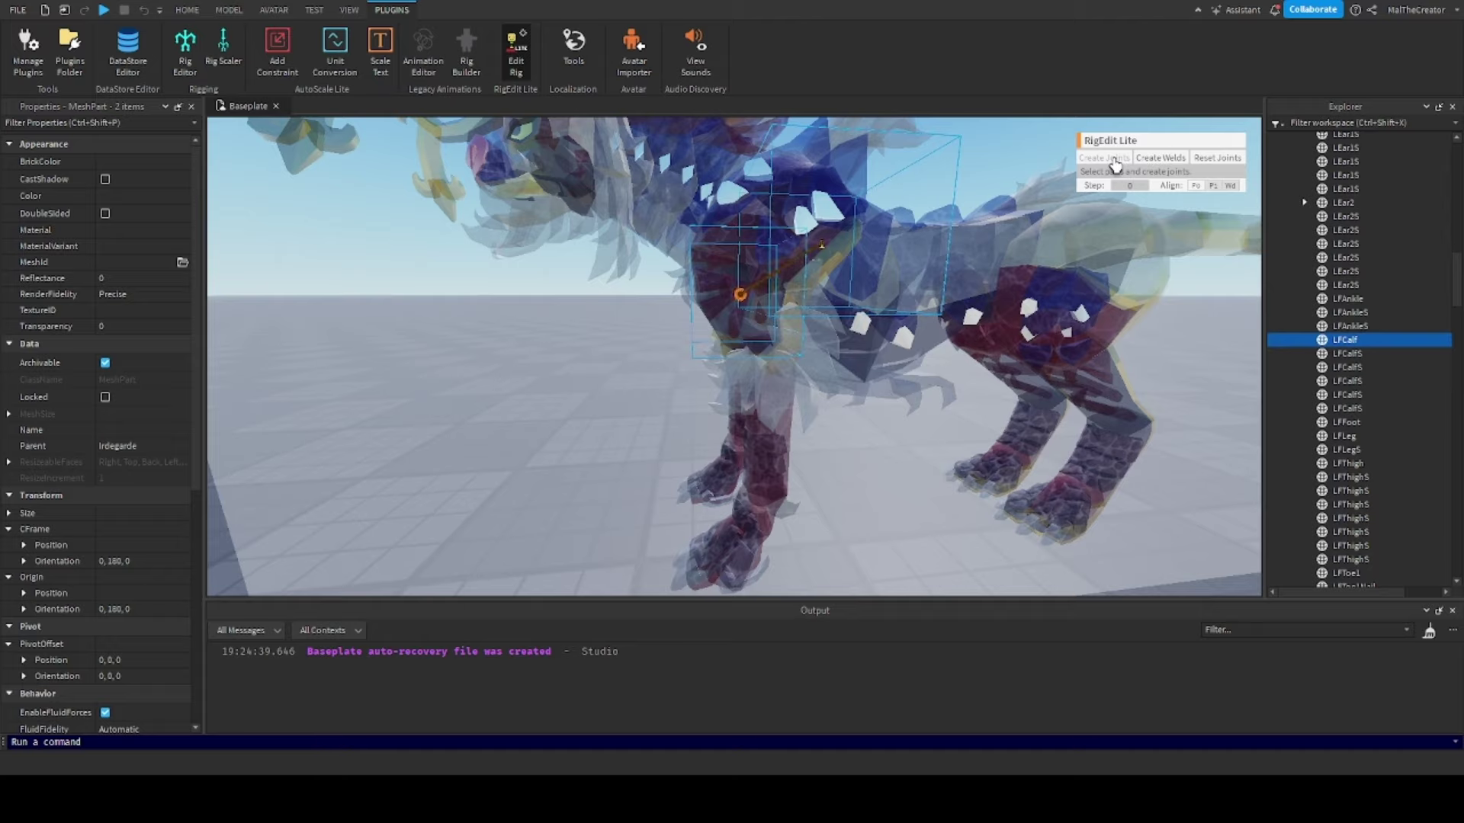
pyautogui.click(1114, 164)
pyautogui.moveTo(958, 348); pyautogui.dragTo(915, 313, button='right')
pyautogui.press('f')
pyautogui.scroll(-4, 958, 348)
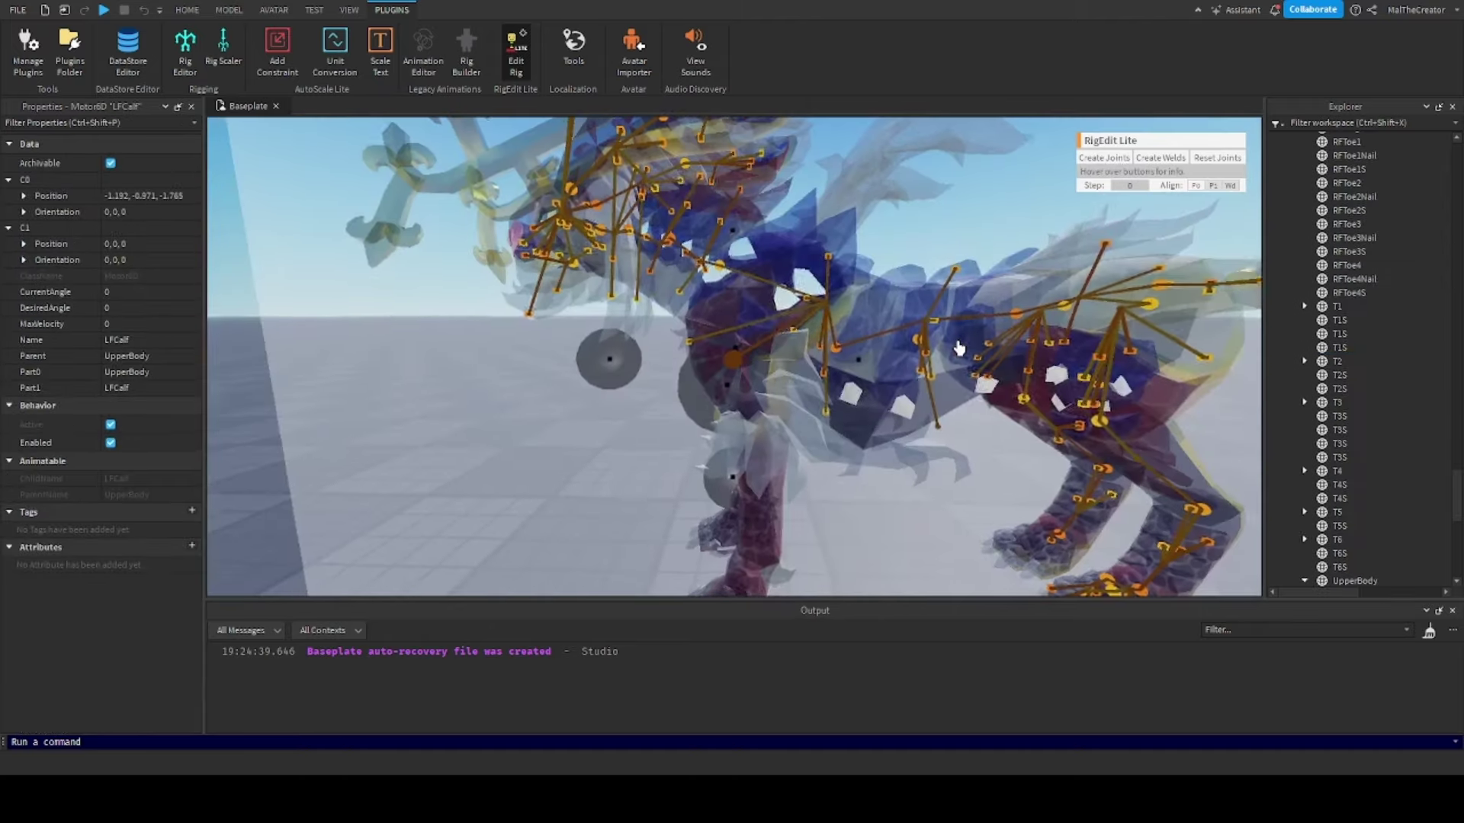
# Check the LFCalf joint's placement at the front leg and delete it from UpperBody
pyautogui.scroll(5, 959, 348)
pyautogui.scroll(-5, 959, 348)
pyautogui.scroll(5, 962, 348)
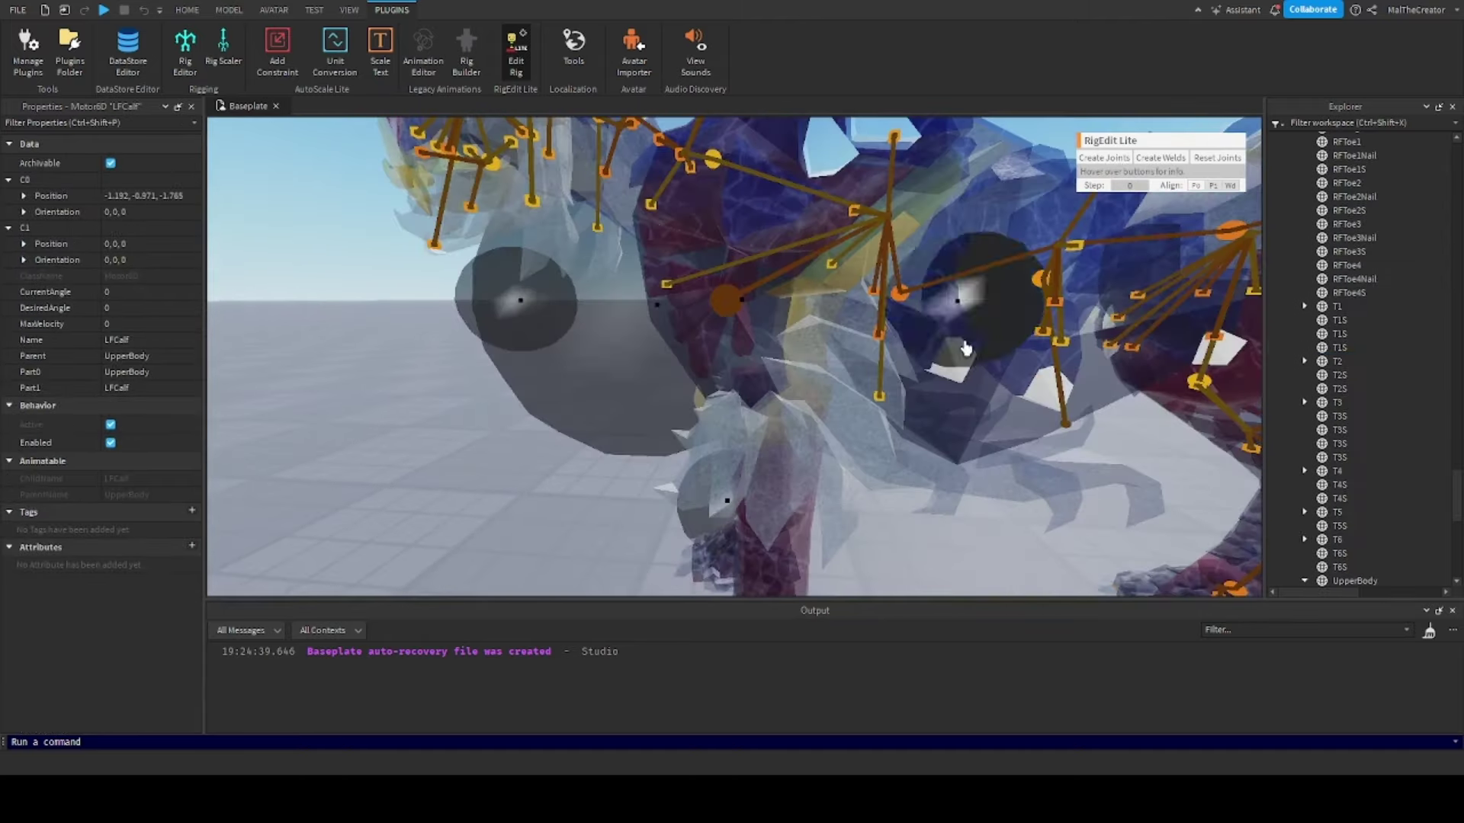
pyautogui.scroll(-6, 1328, 318)
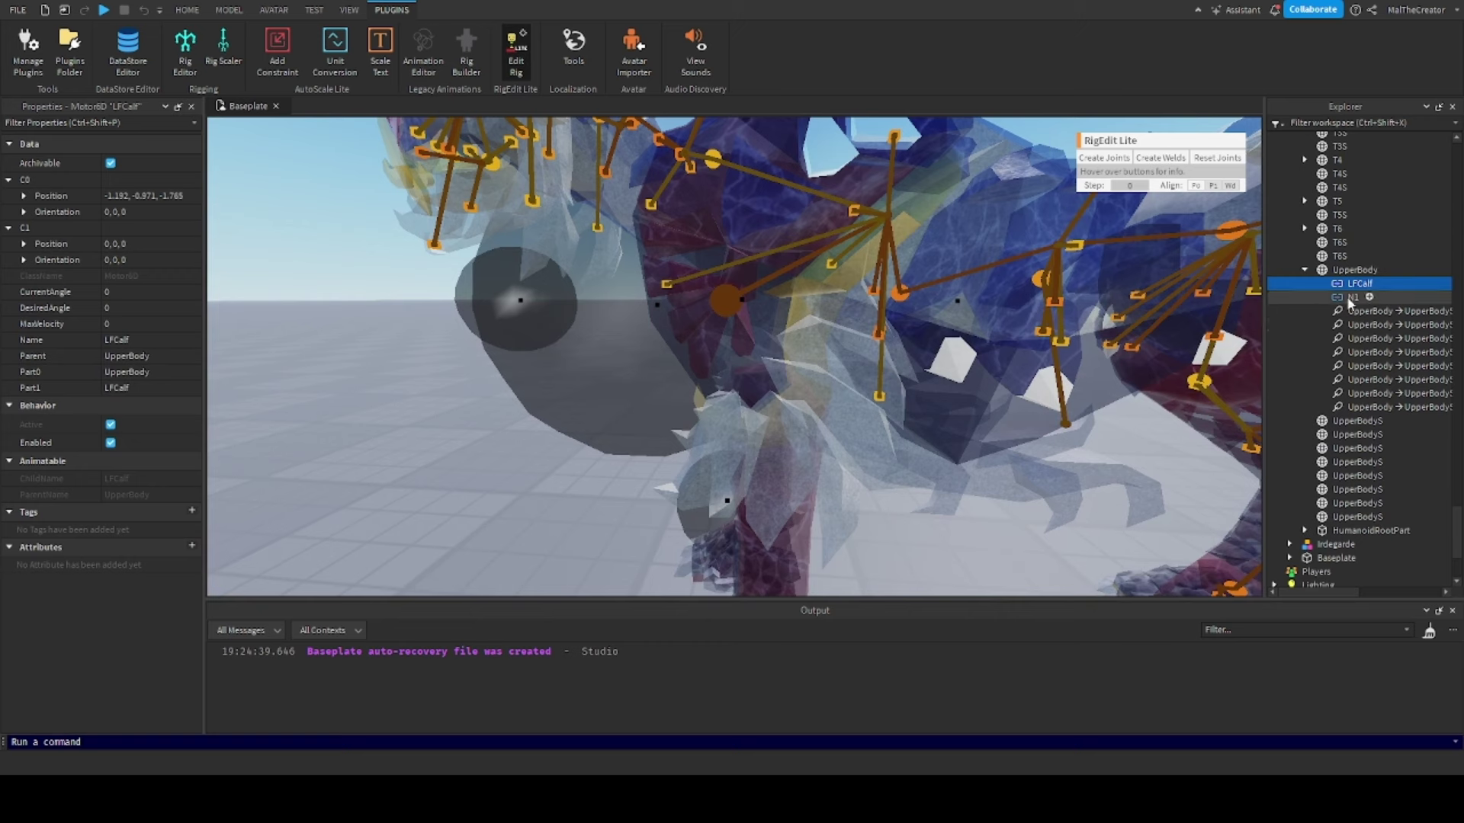
pyautogui.press('Delete')
# Create a Motor6D joint connecting UpperBody to LFThigh
pyautogui.click(1344, 272)
pyautogui.scroll(15, 1342, 306)
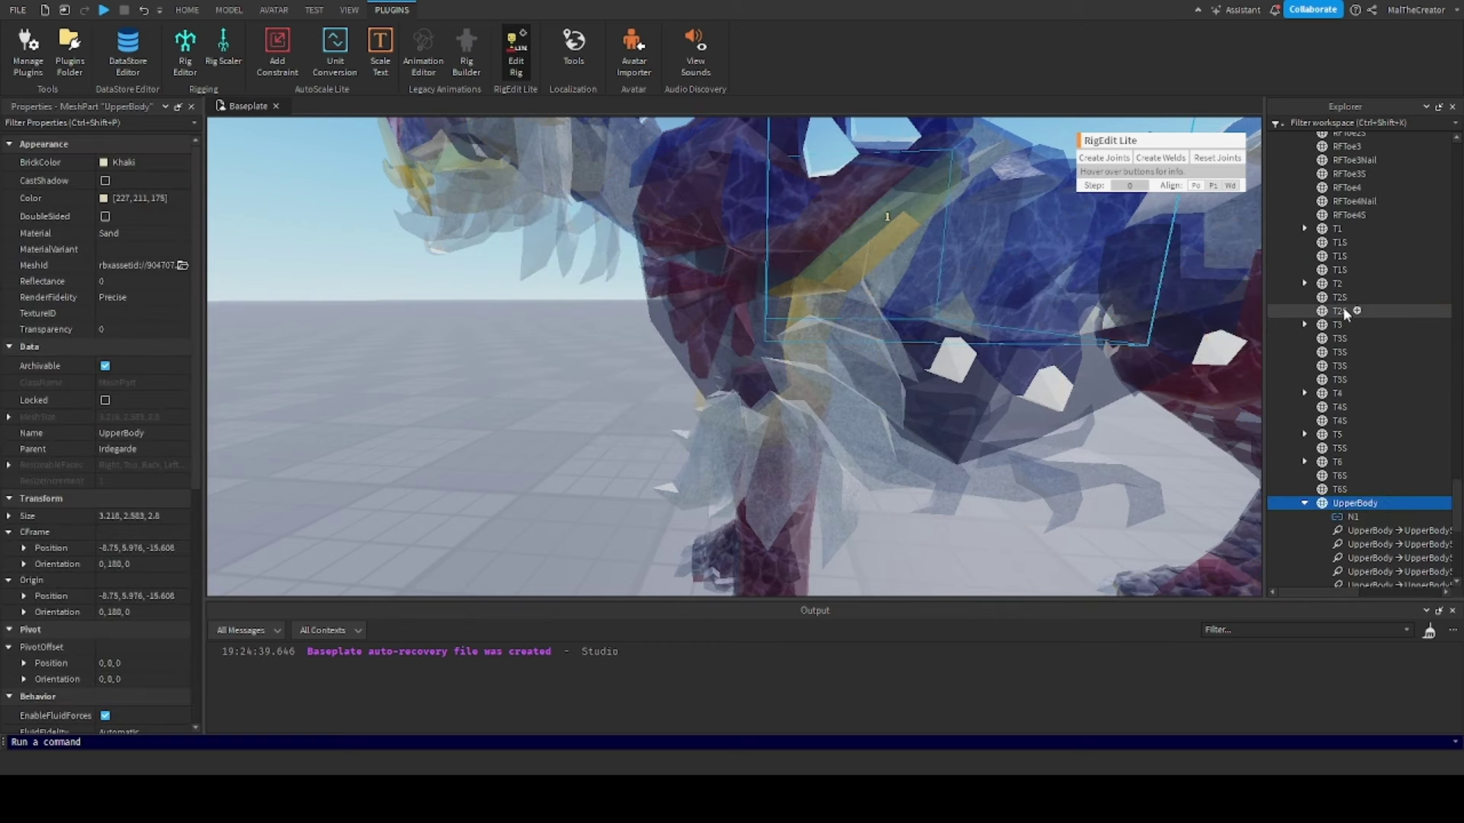
pyautogui.scroll(10, 1342, 307)
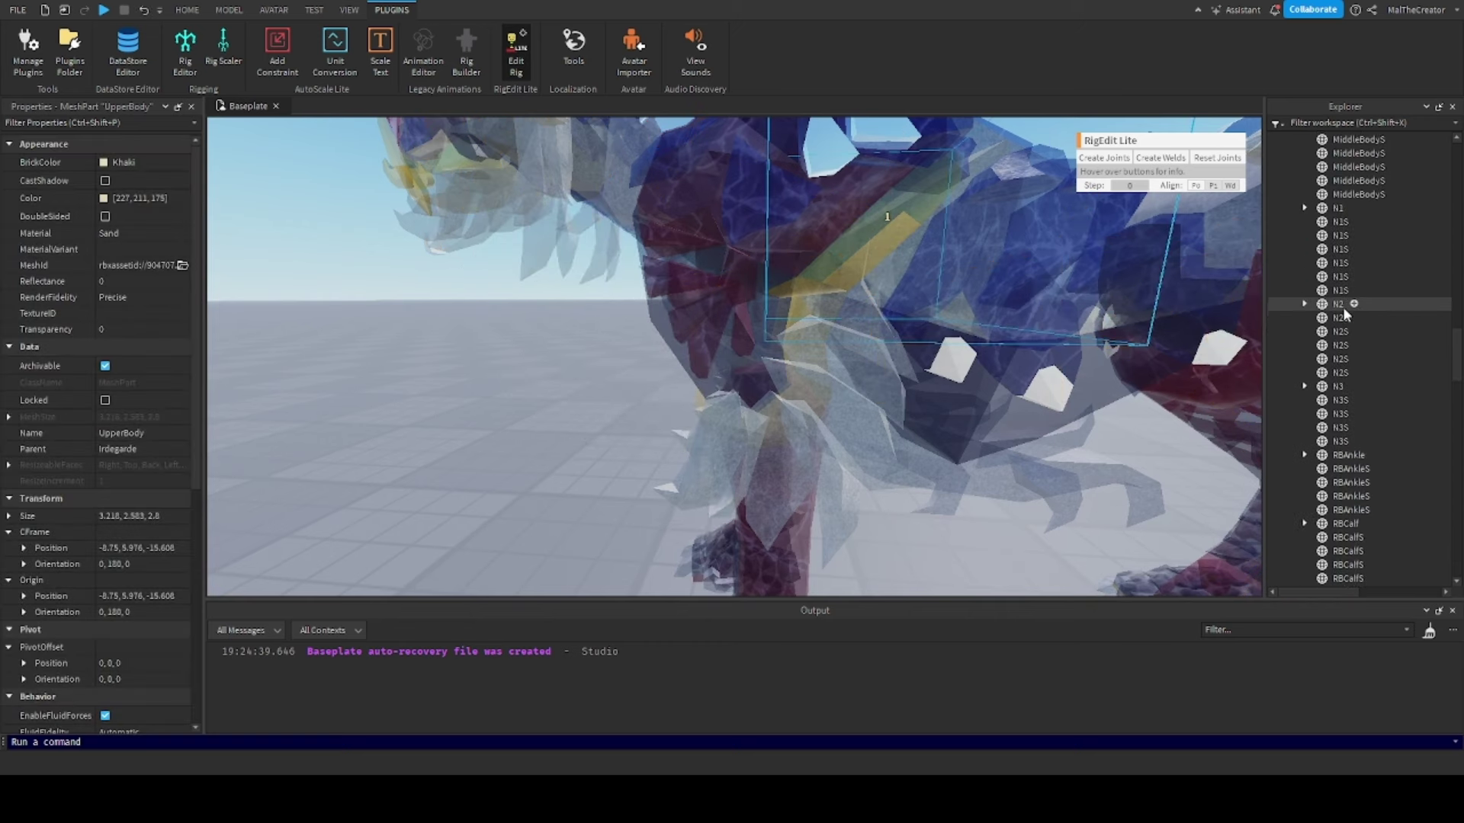
pyautogui.keyDown('ctrl'); pyautogui.click(1346, 328); pyautogui.keyUp('ctrl')
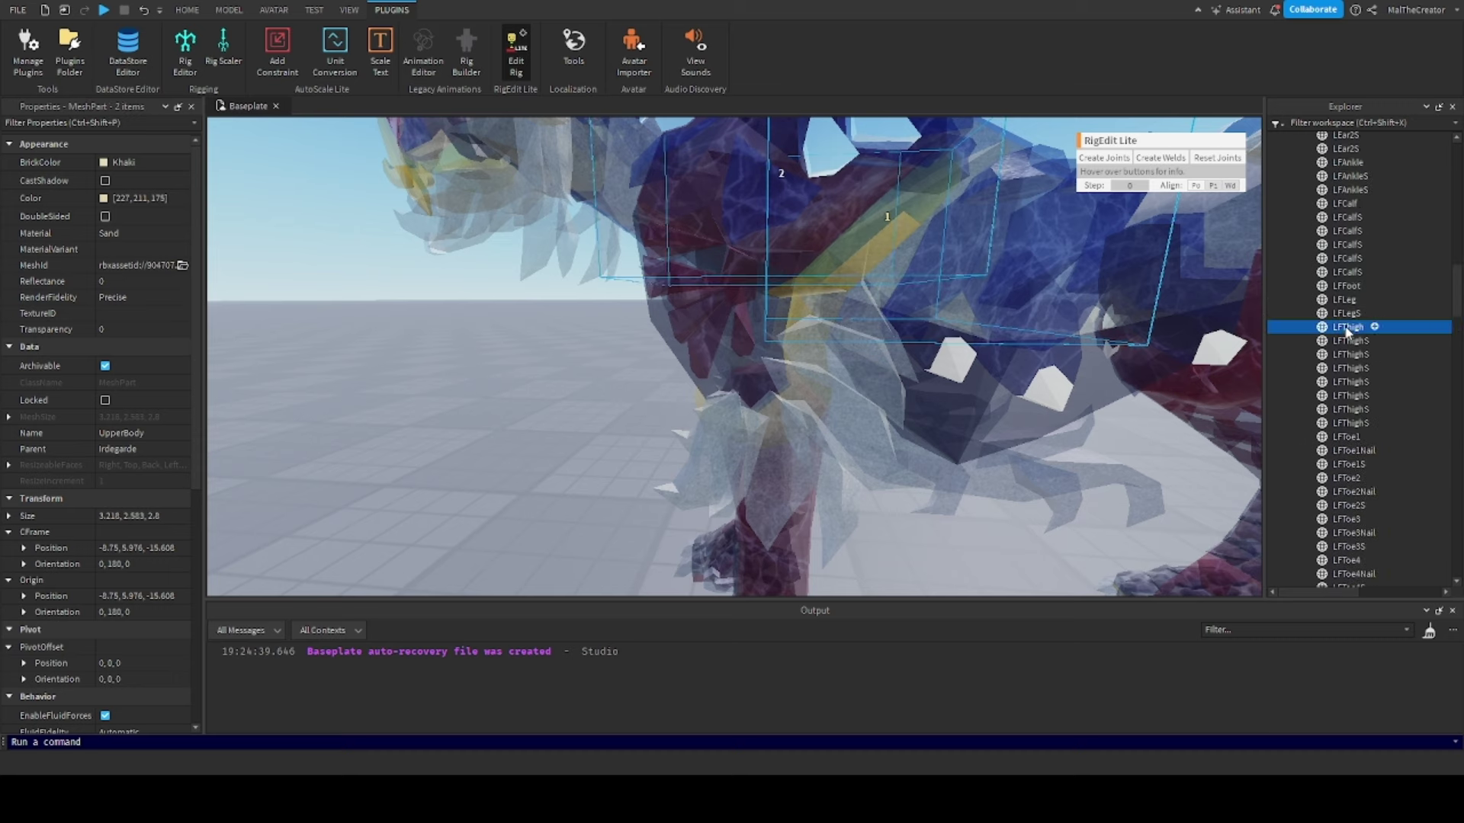
pyautogui.scroll(-5, 1036, 405)
pyautogui.scroll(3, 1034, 403)
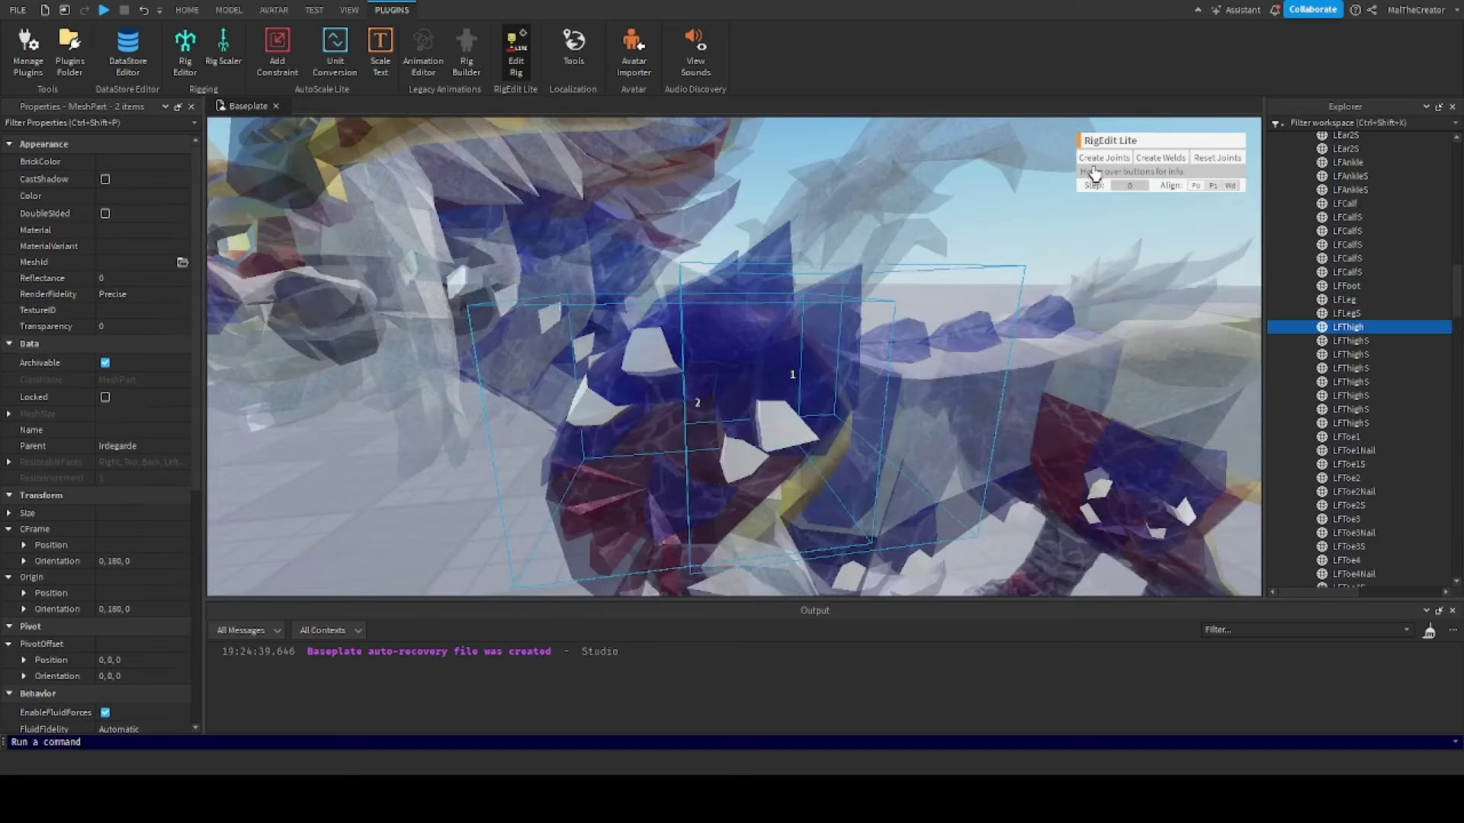
pyautogui.click(1095, 159)
# Move the LFThigh joint up and back in the front shoulder, to a C1 position of about 0, 0.447, 0.483
pyautogui.scroll(-4, 984, 331)
pyautogui.moveTo(984, 331); pyautogui.dragTo(985, 336, button='right')
pyautogui.scroll(3, 984, 329)
pyautogui.moveTo(696, 479); pyautogui.dragTo(694, 451)
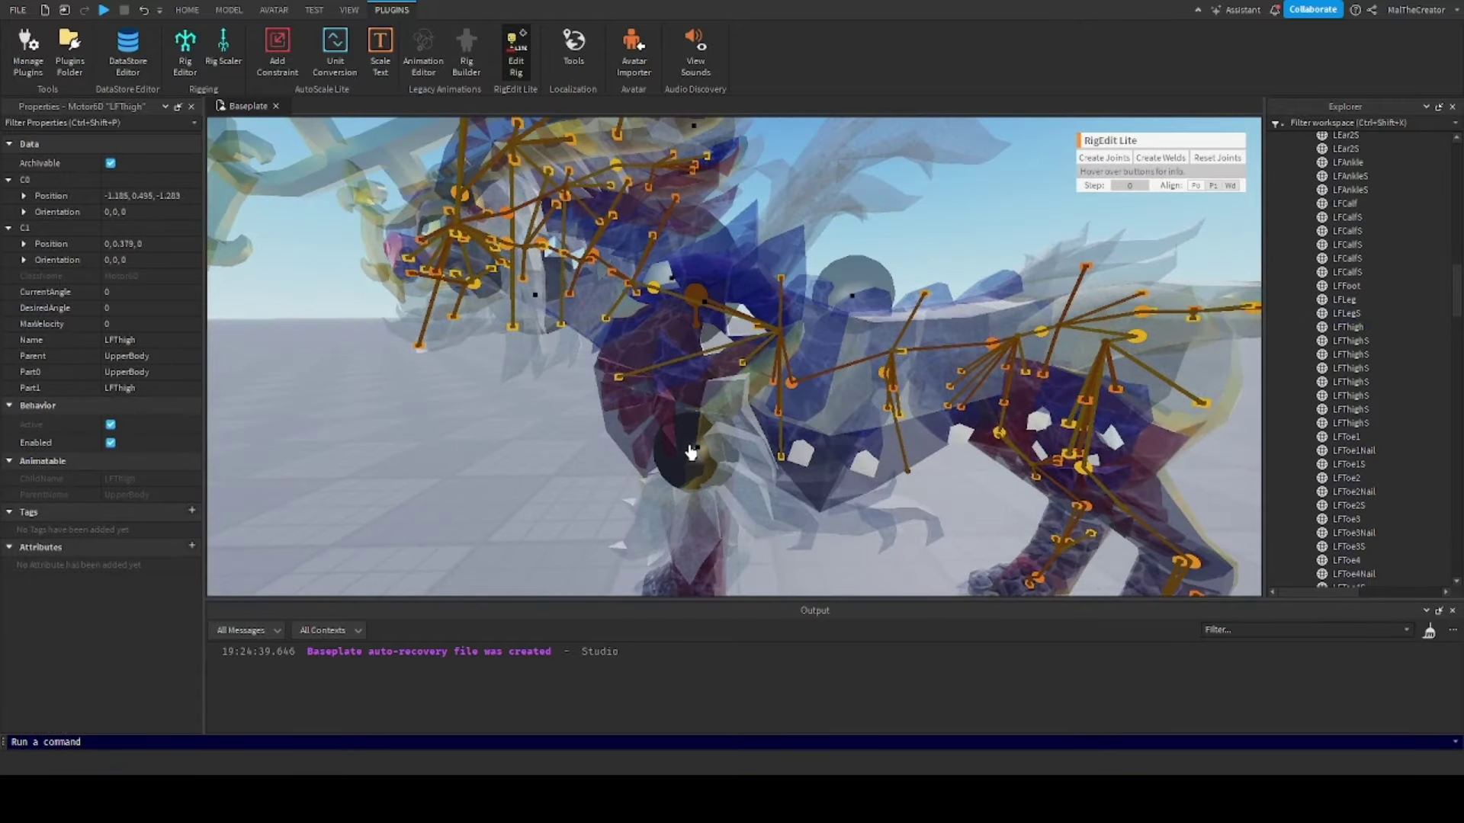
pyautogui.moveTo(861, 312); pyautogui.dragTo(893, 291)
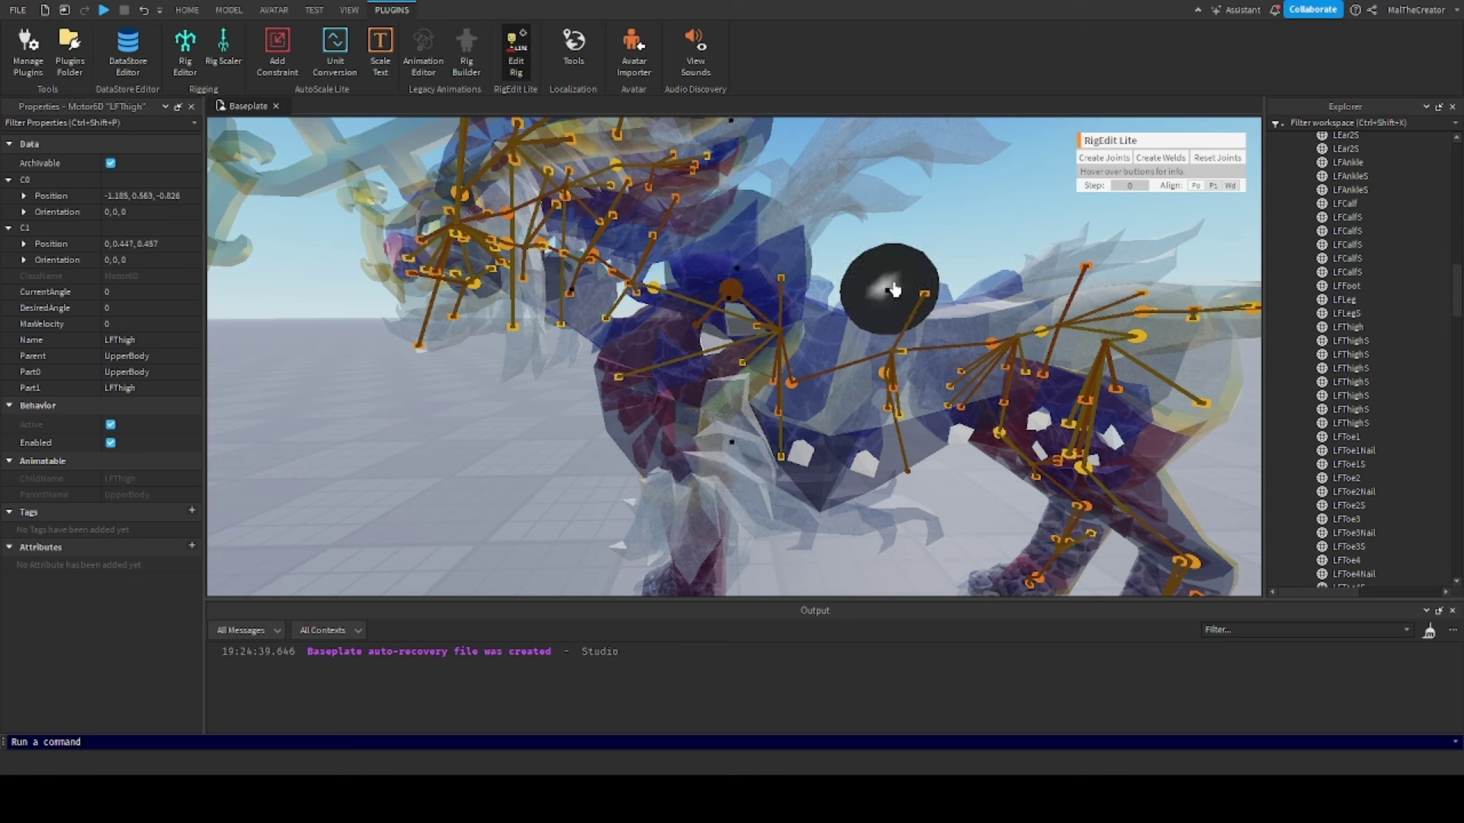
# Weld all seven LFThighS detail parts to LFThigh and collapse that part's listing
pyautogui.click(1343, 330)
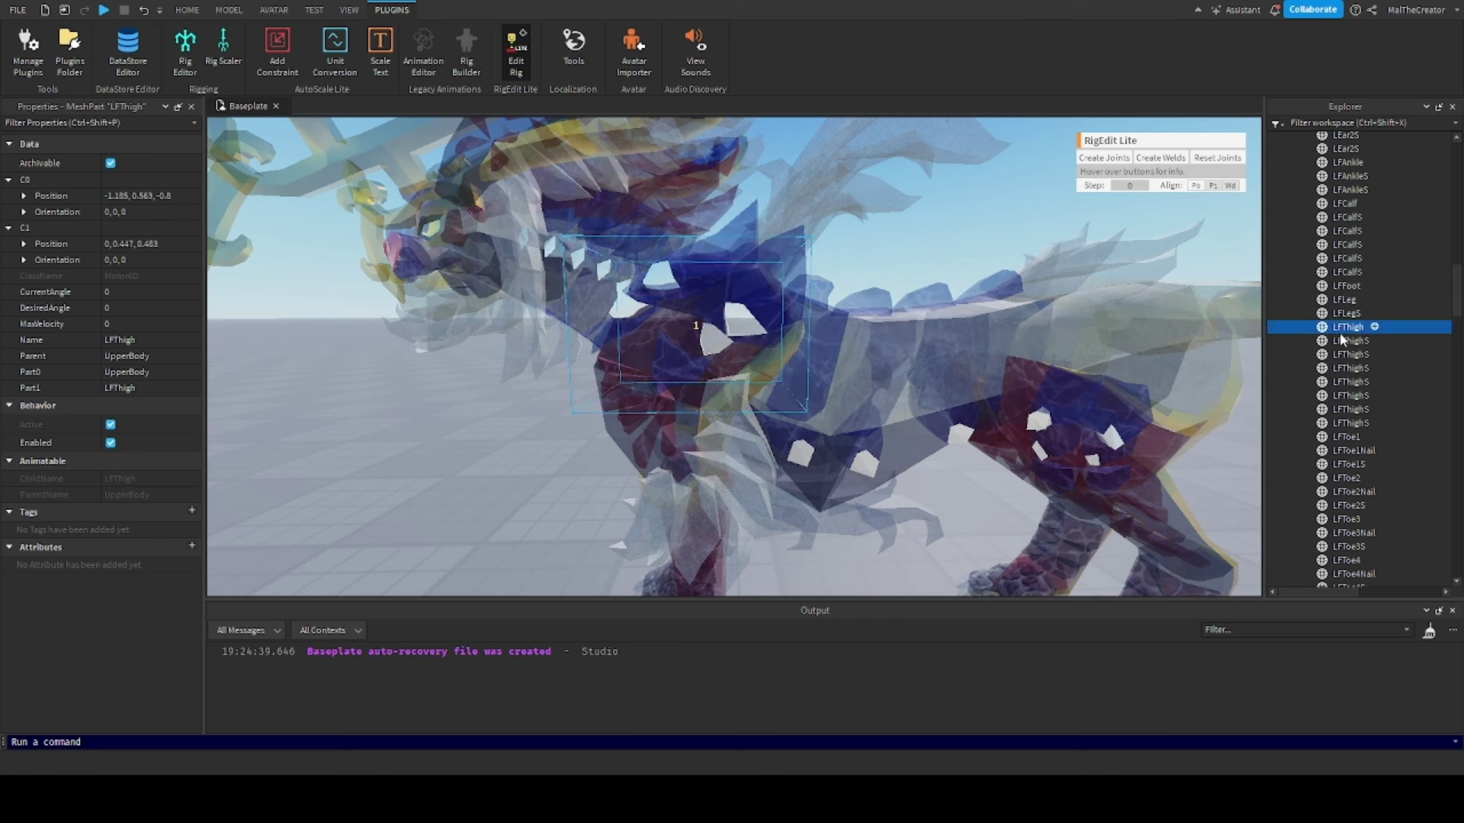
pyautogui.keyDown('shift'); pyautogui.click(1353, 421); pyautogui.keyUp('shift')
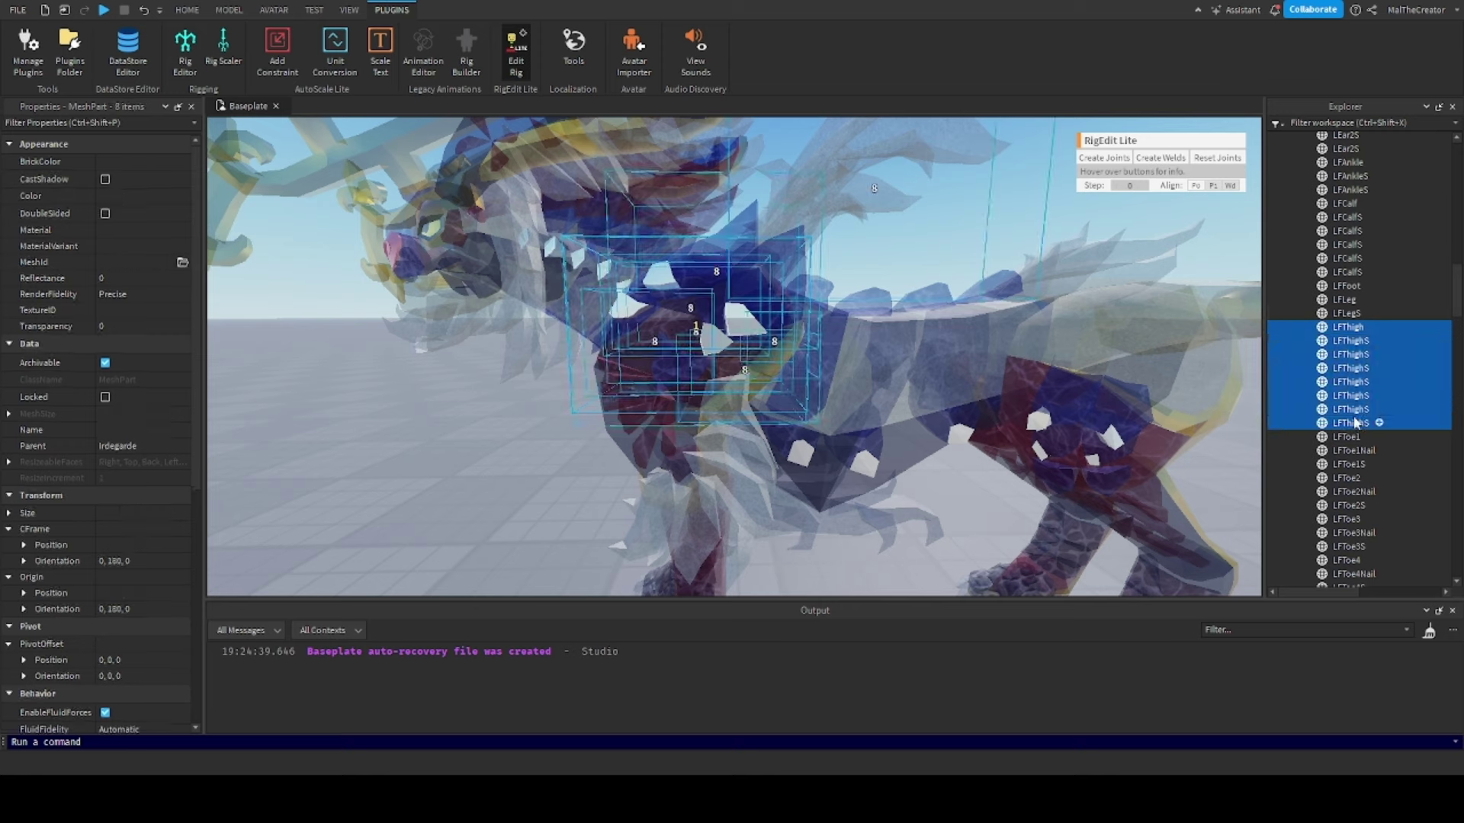
pyautogui.click(1152, 158)
pyautogui.press('f')
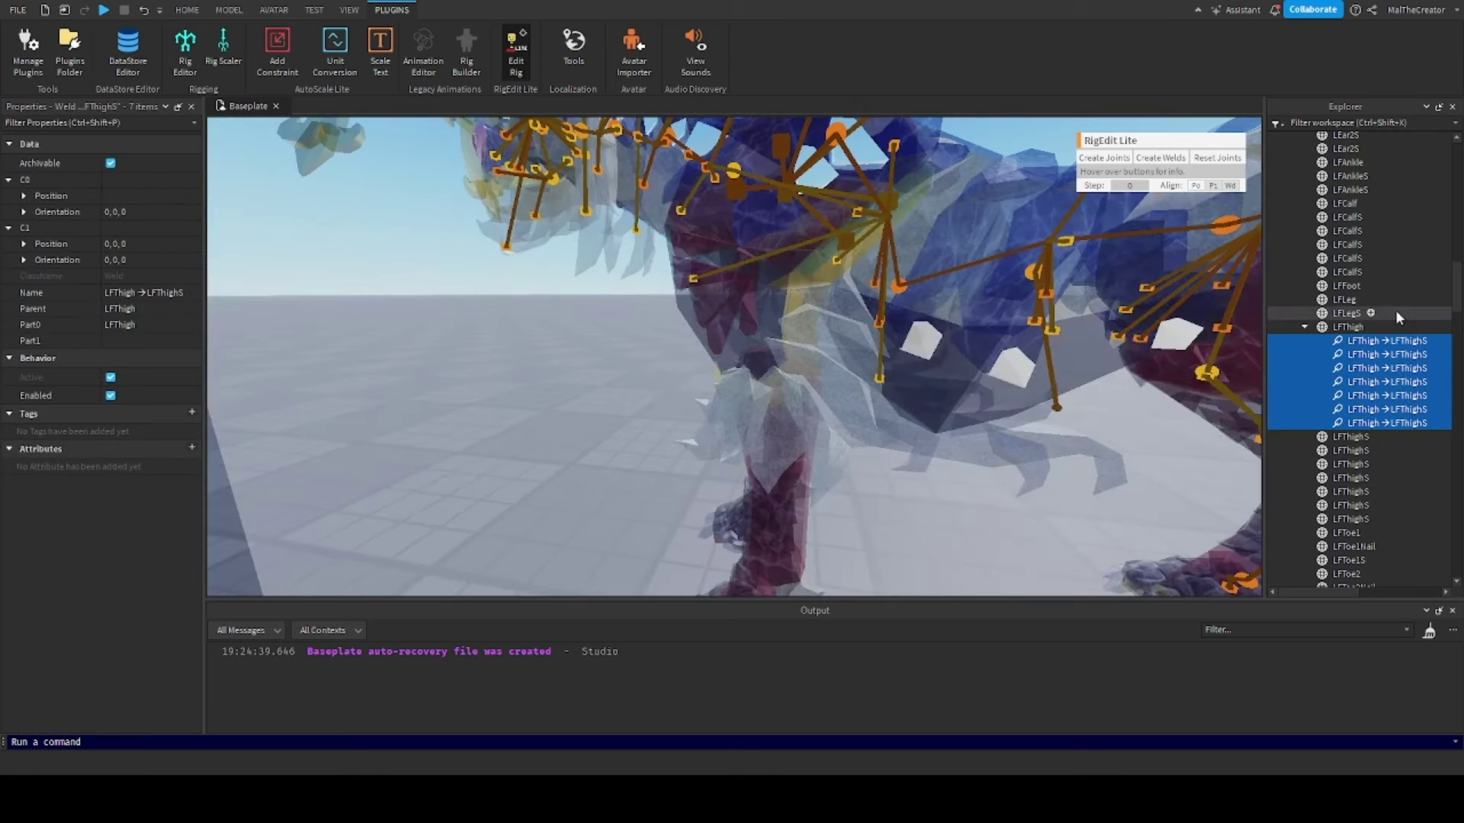
pyautogui.click(1303, 327)
# Create a Motor6D joint connecting LFThigh to LFCalf
pyautogui.click(1346, 326)
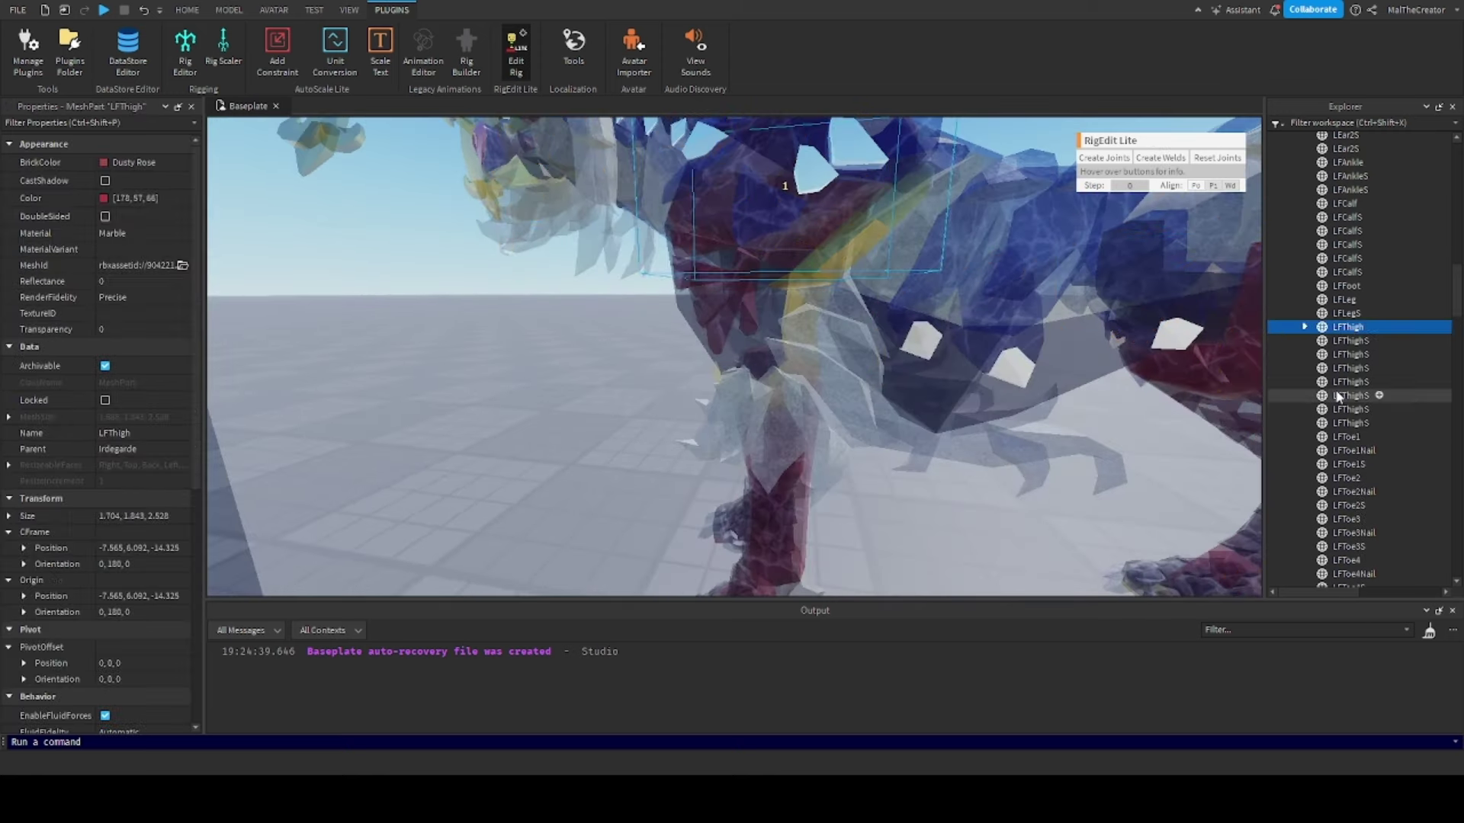
pyautogui.keyDown('ctrl'); pyautogui.click(1335, 209); pyautogui.keyUp('ctrl')
pyautogui.press('f')
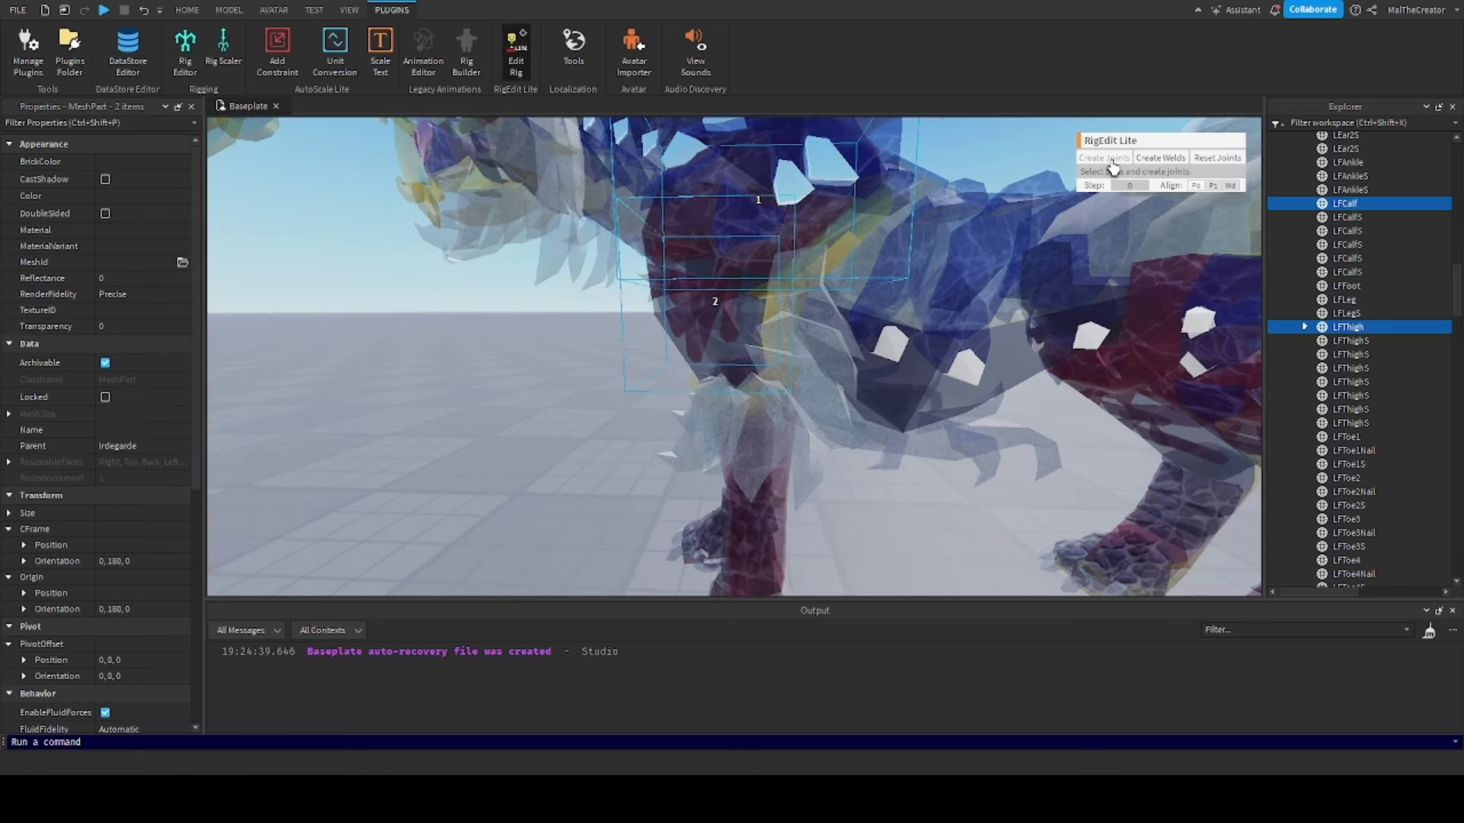
pyautogui.click(1111, 162)
# Shift the LFCalf joint up and back within the front leg, to a C1 position of about 0, 0.284, 0.172
pyautogui.moveTo(839, 373); pyautogui.dragTo(817, 375, button='right')
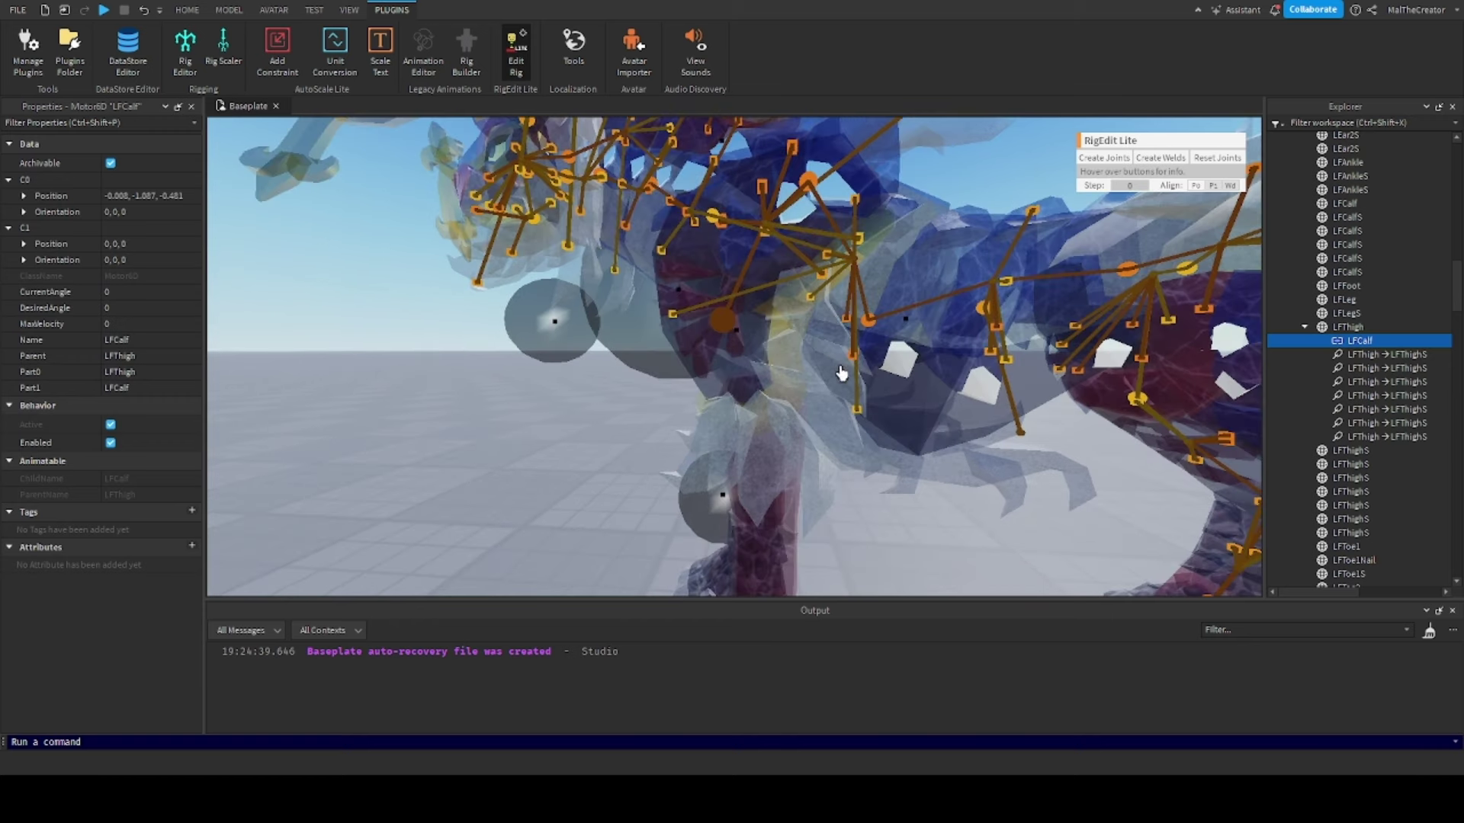
pyautogui.moveTo(795, 497); pyautogui.dragTo(810, 506, button='right')
pyautogui.moveTo(708, 486); pyautogui.dragTo(877, 288)
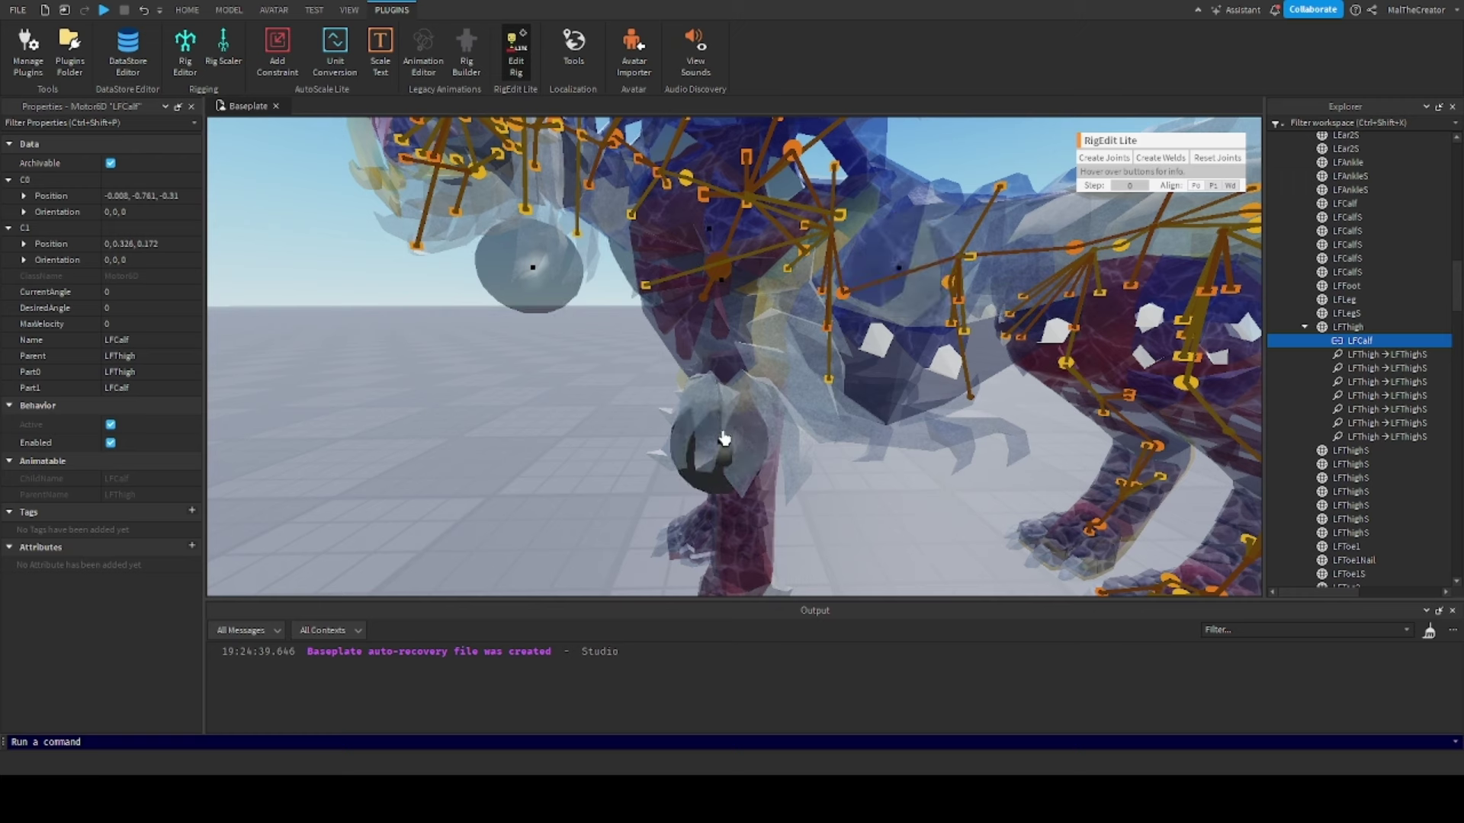
pyautogui.moveTo(724, 438); pyautogui.dragTo(721, 443)
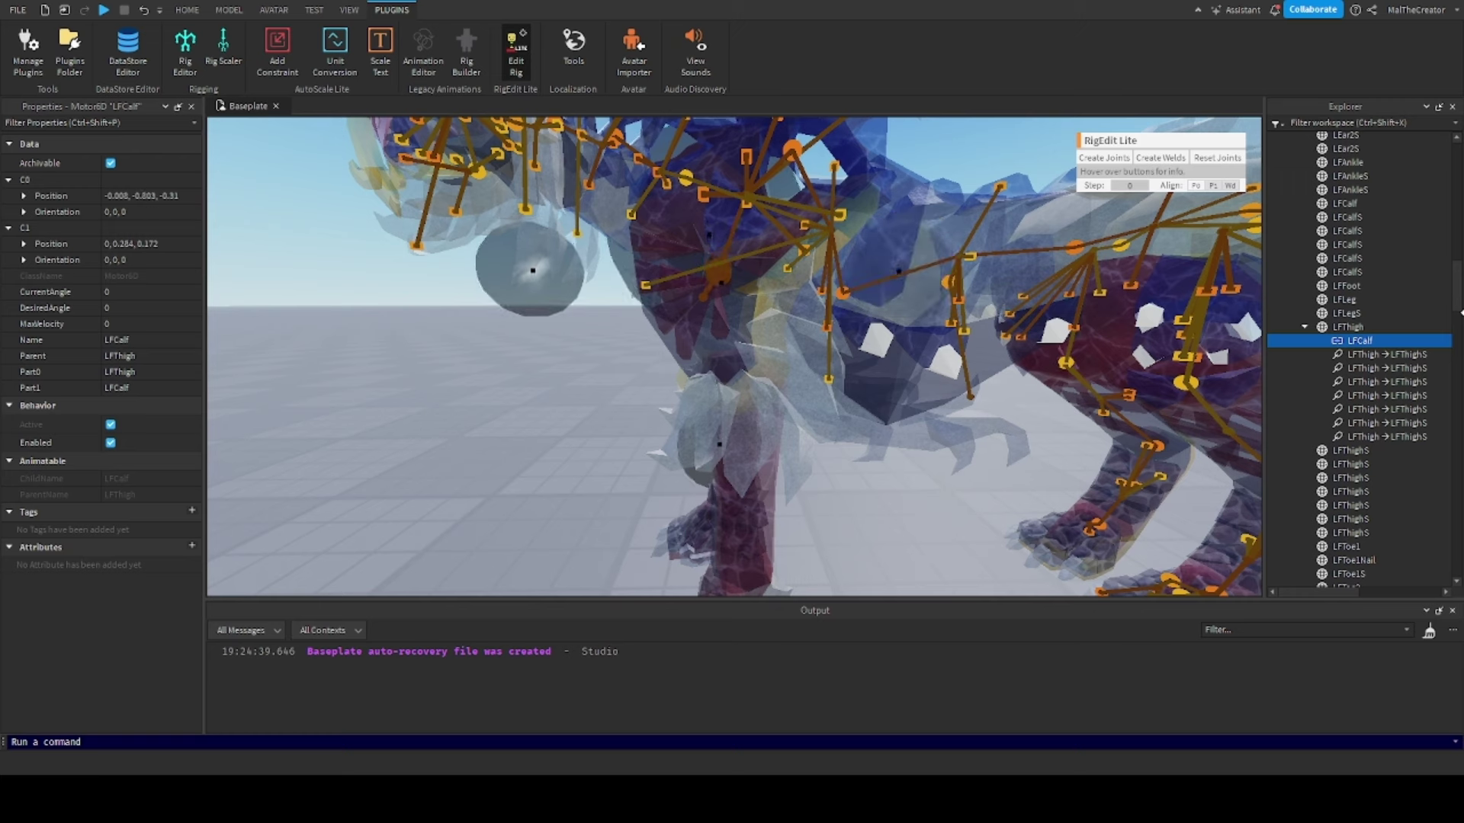
pyautogui.click(1305, 326)
# Weld the five LFCalfS detail parts to LFCalf and collapse that part's listing
pyautogui.click(1336, 206)
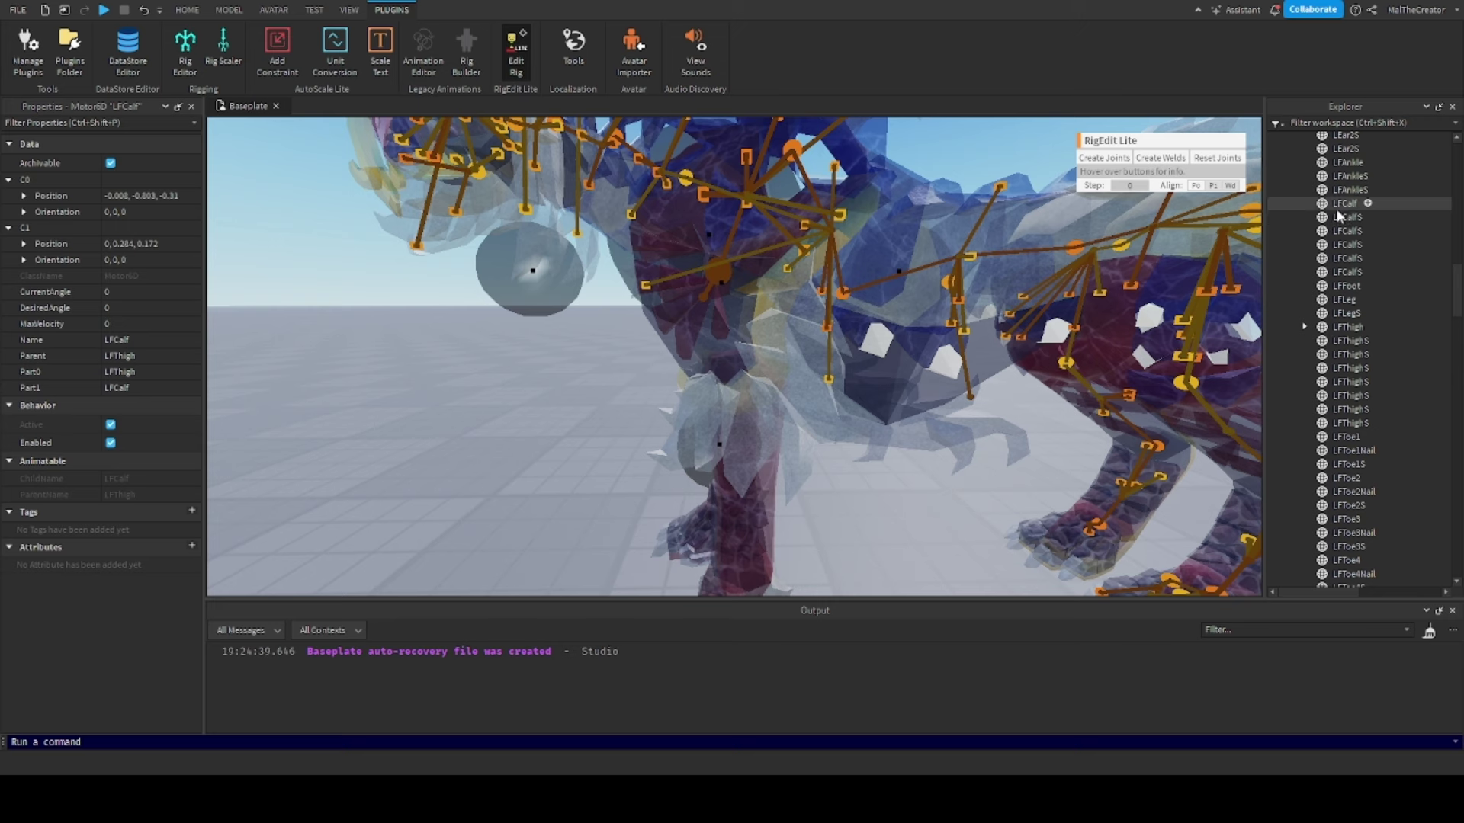
pyautogui.keyDown('shift'); pyautogui.click(1343, 273); pyautogui.keyUp('shift')
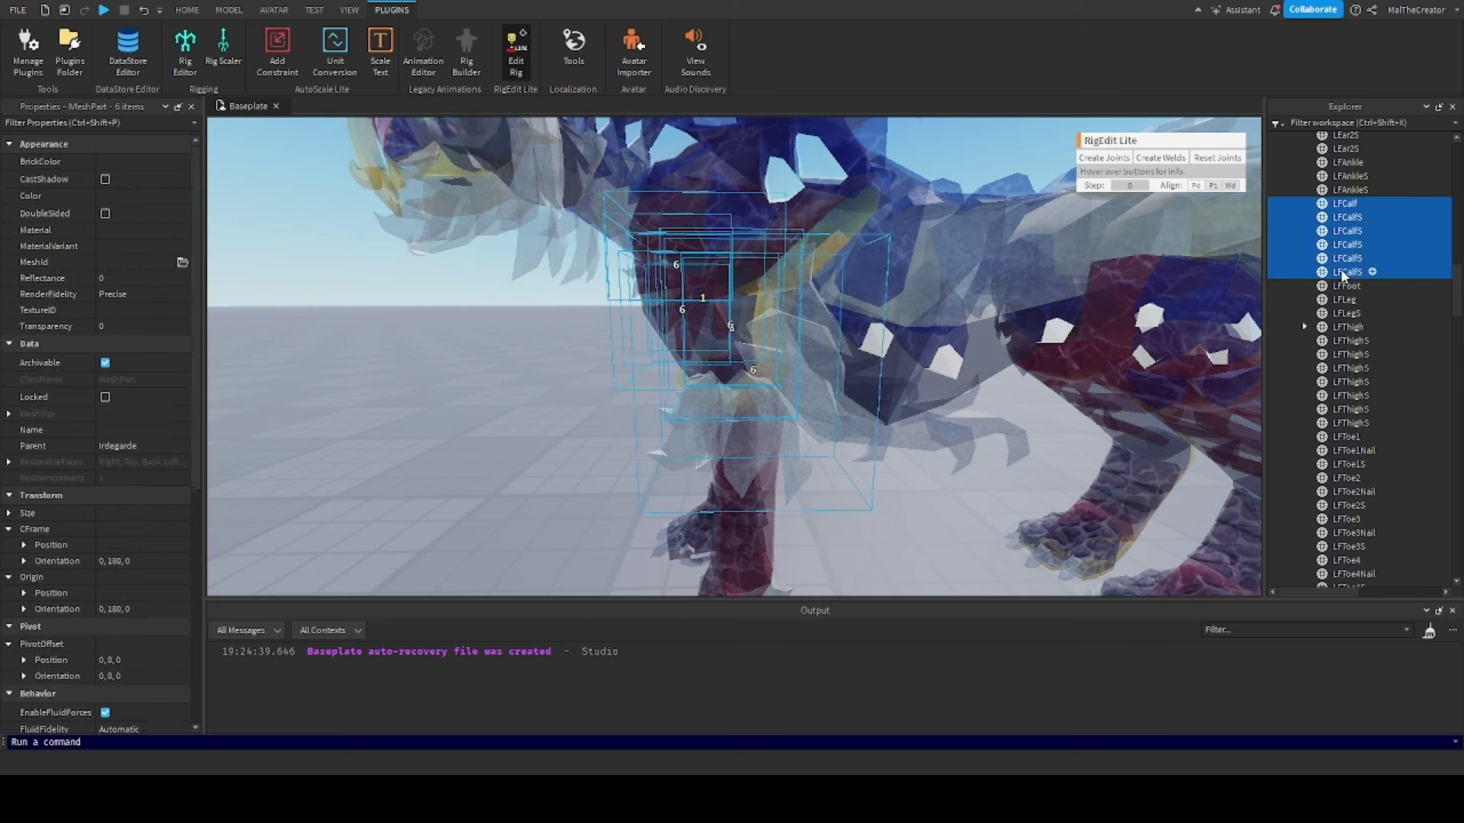
pyautogui.click(1160, 158)
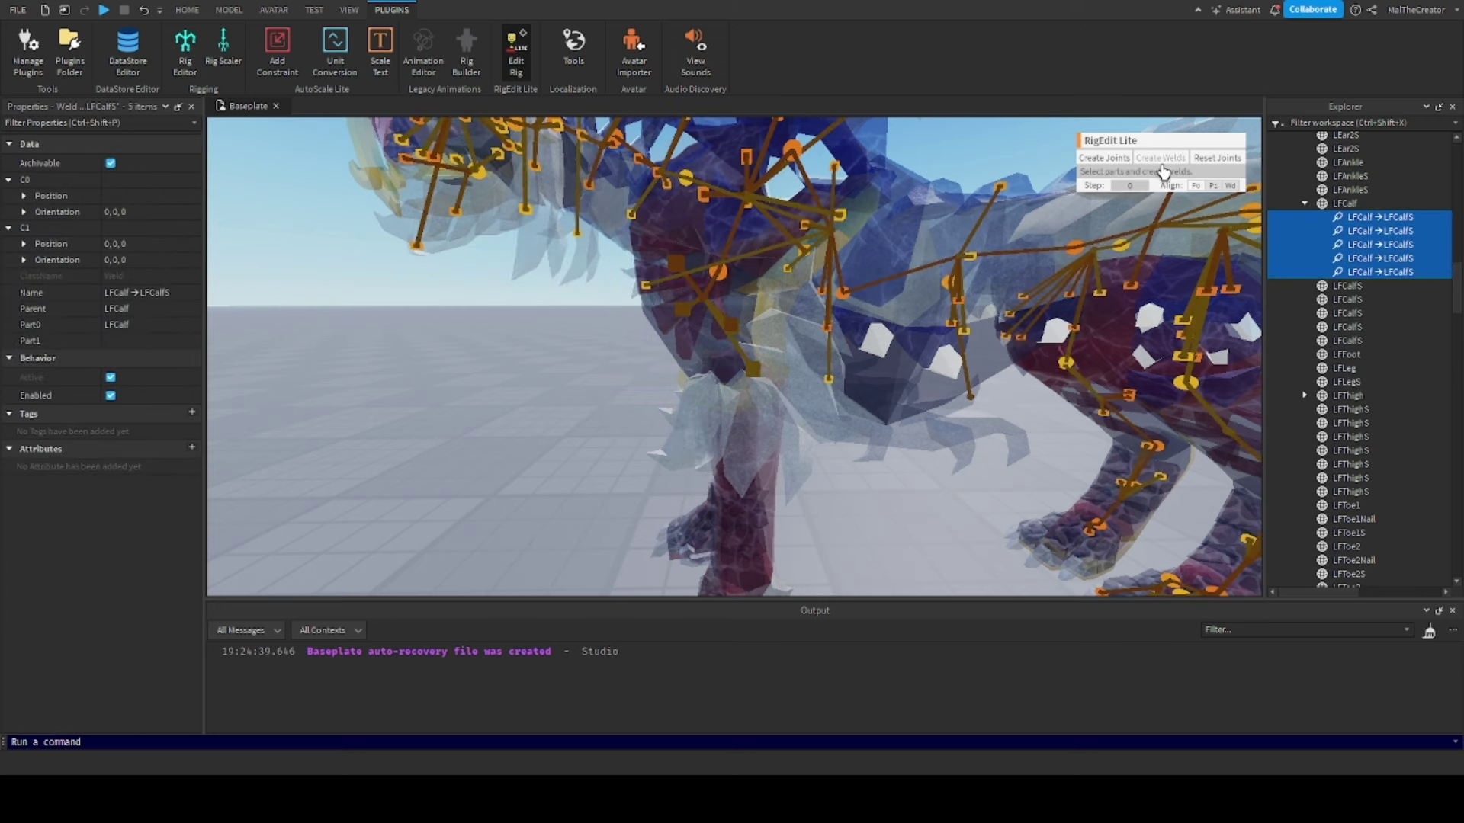
pyautogui.click(1306, 204)
# Examine the LFCalf, LFAnkle and LFAnkleS parts on the front leg to identify which segment follows the calf
pyautogui.click(1342, 204)
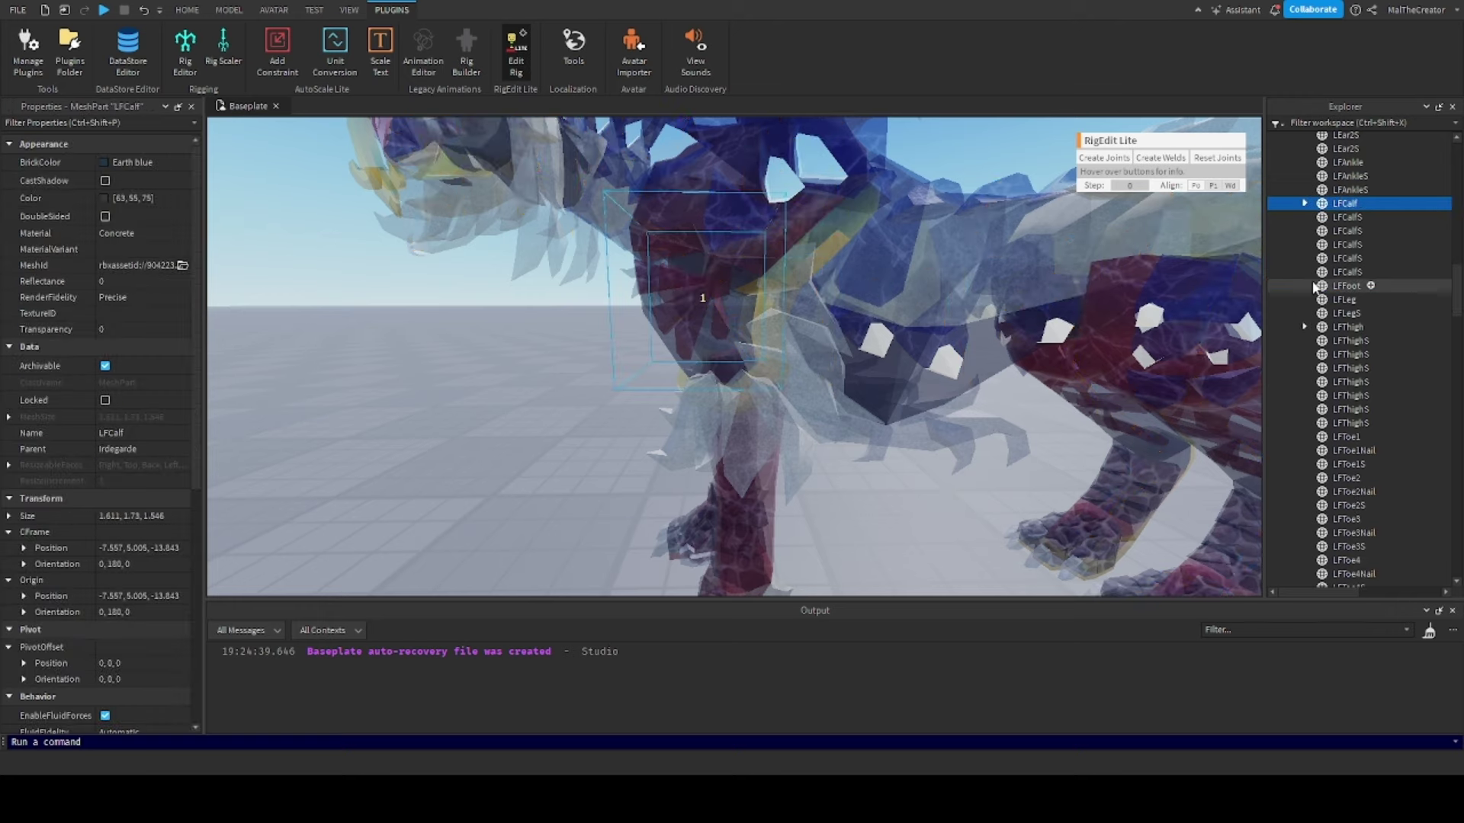
pyautogui.scroll(2, 1352, 267)
pyautogui.keyDown('ctrl'); pyautogui.click(1340, 239); pyautogui.keyUp('ctrl')
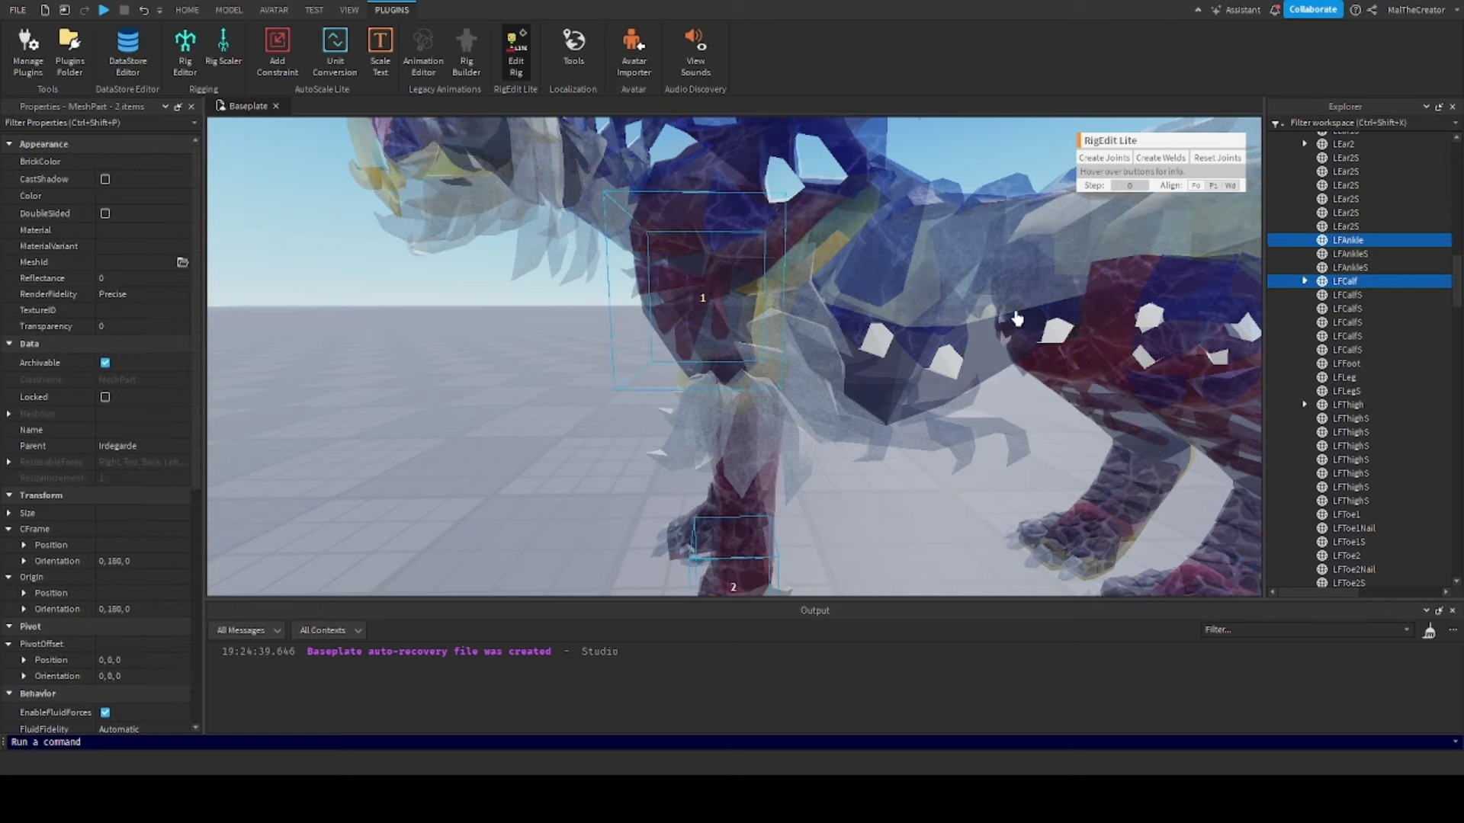
pyautogui.scroll(-4, 866, 333)
pyautogui.scroll(4, 869, 336)
pyautogui.moveTo(866, 333); pyautogui.dragTo(869, 335, button='right')
pyautogui.scroll(-4, 869, 335)
pyautogui.click(1342, 280)
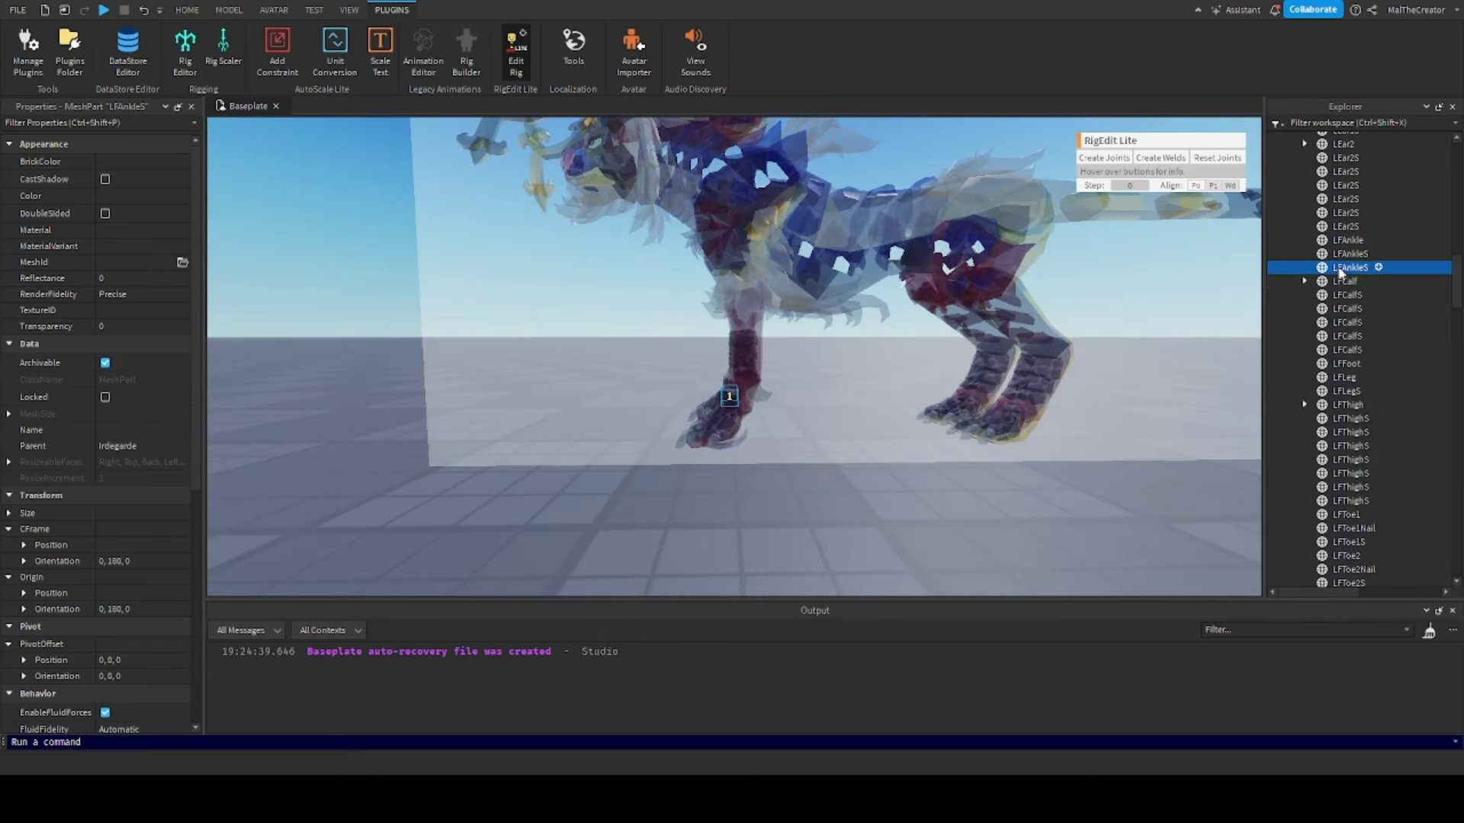
pyautogui.scroll(-1, 1342, 408)
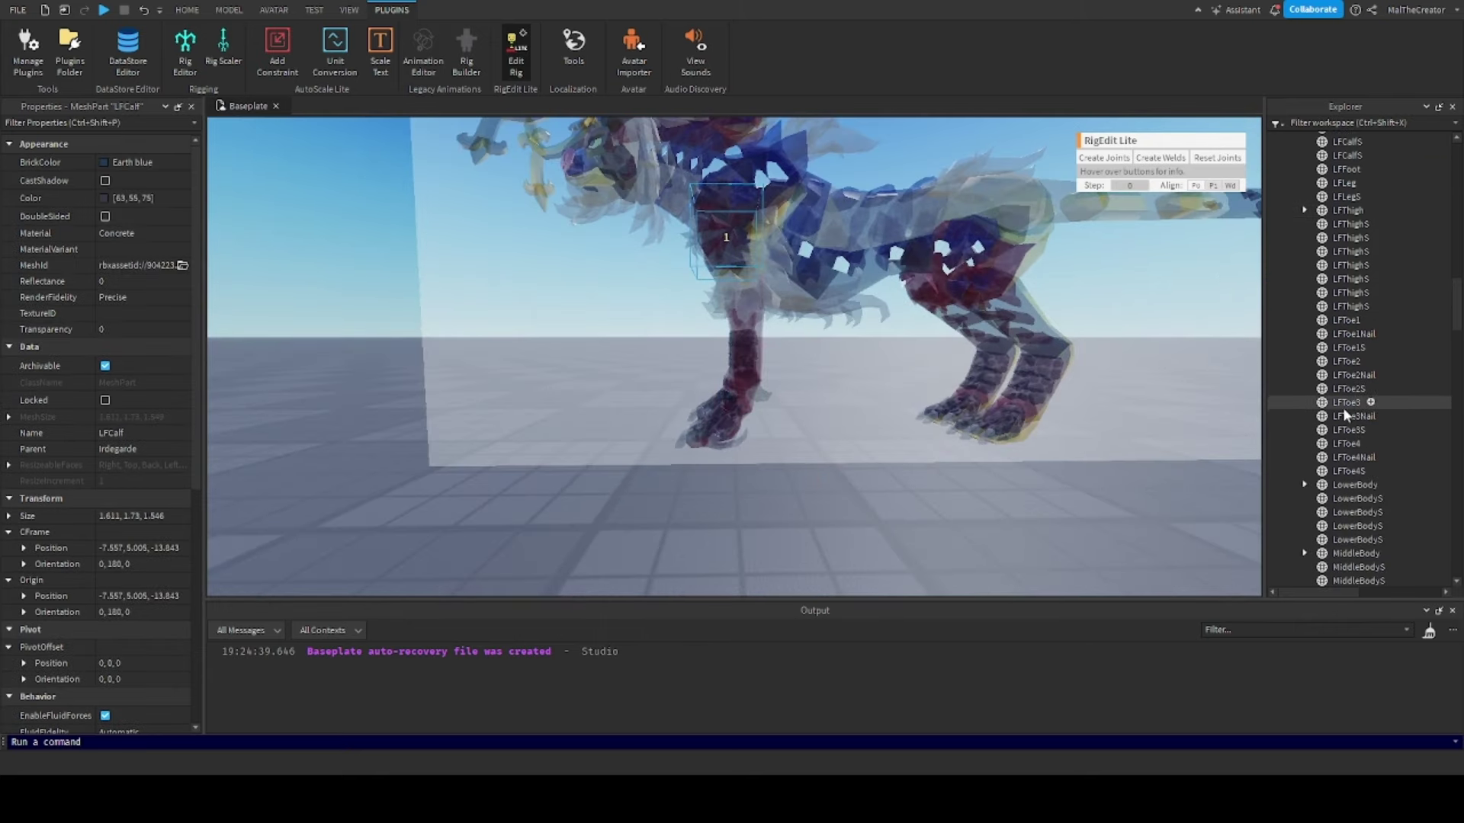
pyautogui.scroll(5, 1340, 431)
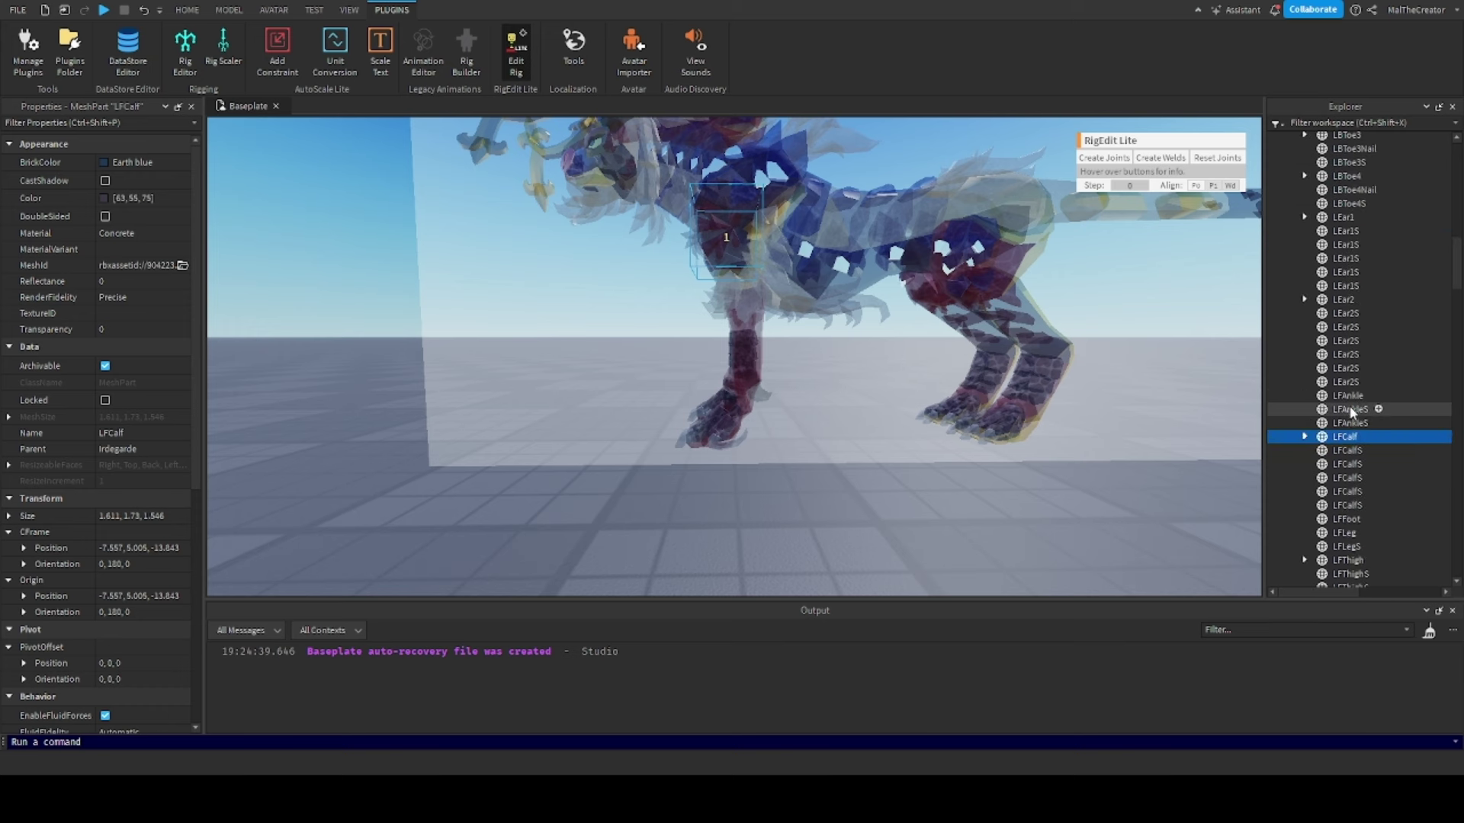
pyautogui.click(1351, 409)
pyautogui.click(1349, 424)
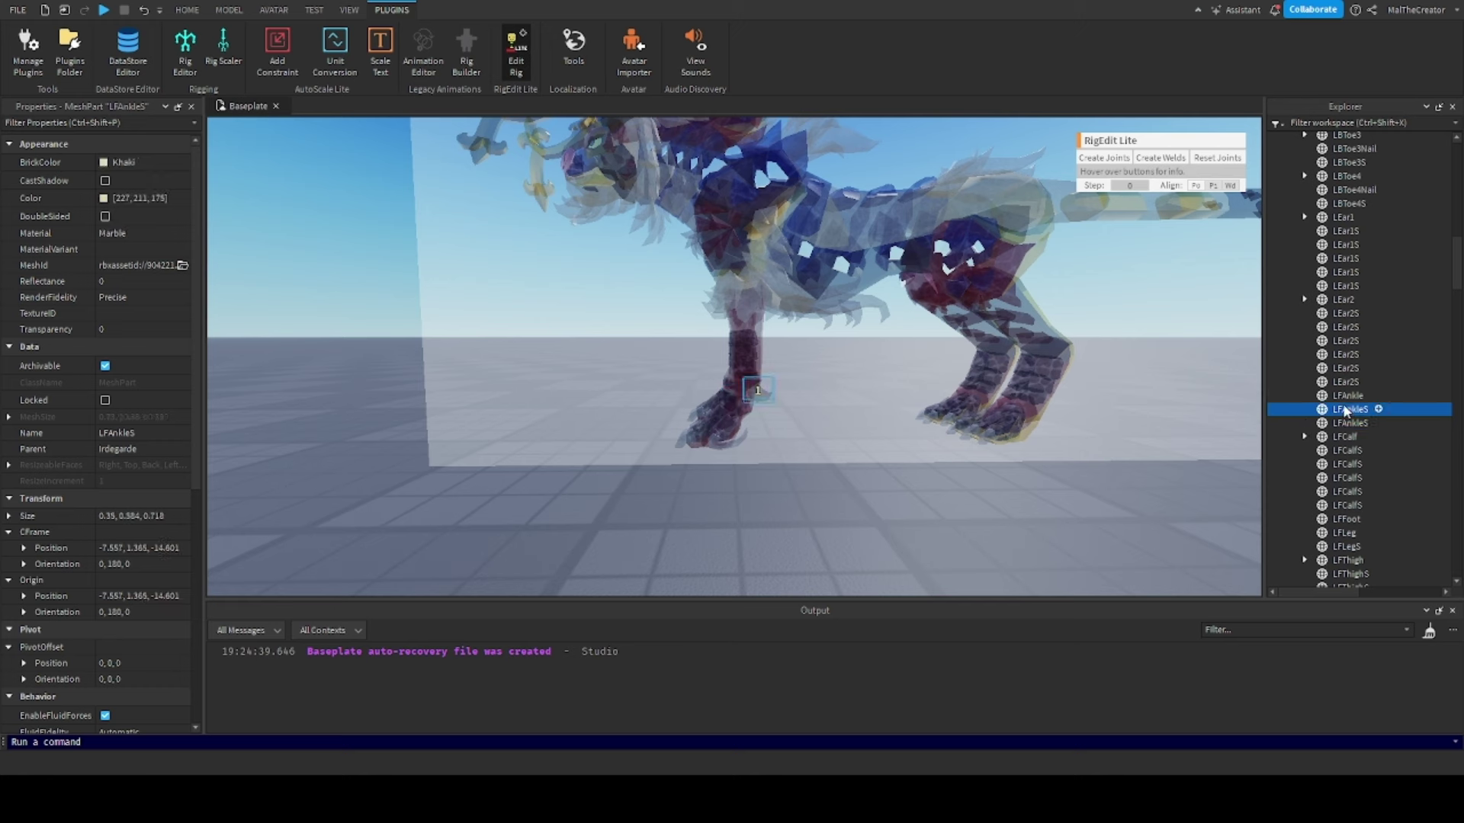
pyautogui.click(1344, 396)
# Create a Motor6D joint connecting LFCalf to LFLeg
pyautogui.click(1341, 436)
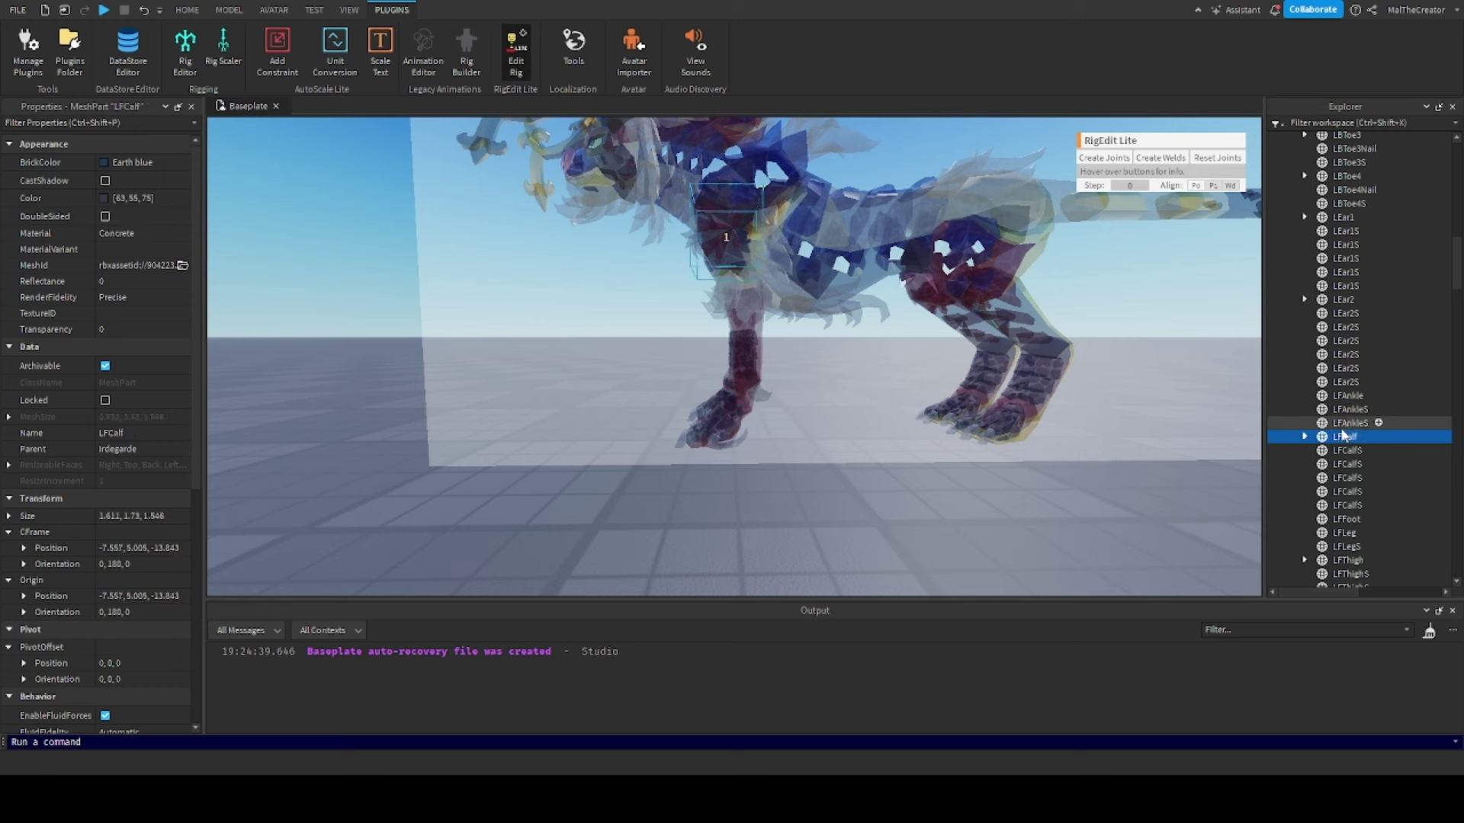
pyautogui.scroll(-3, 1341, 433)
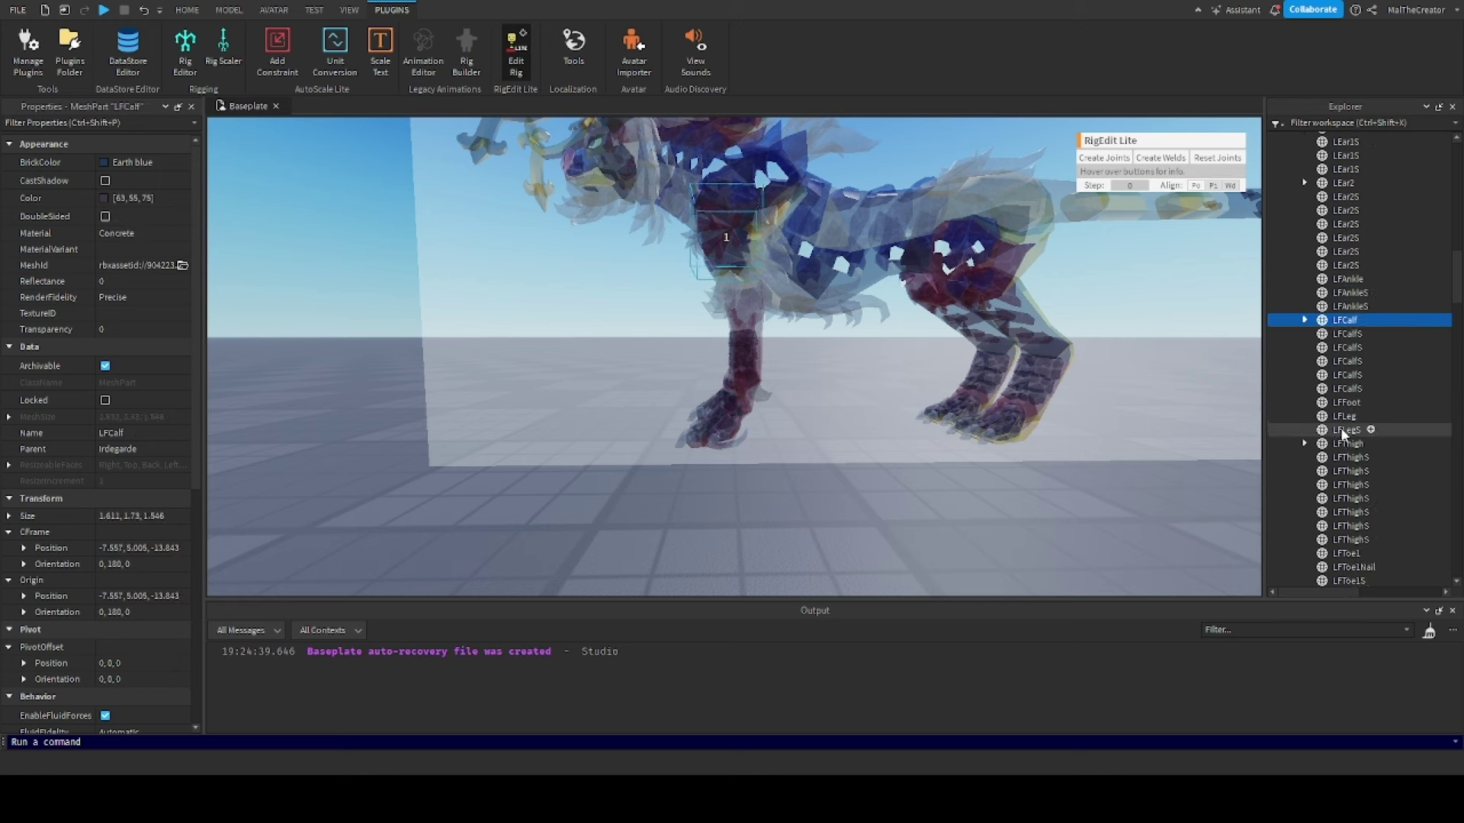
pyautogui.keyDown('ctrl'); pyautogui.click(1344, 418); pyautogui.keyUp('ctrl')
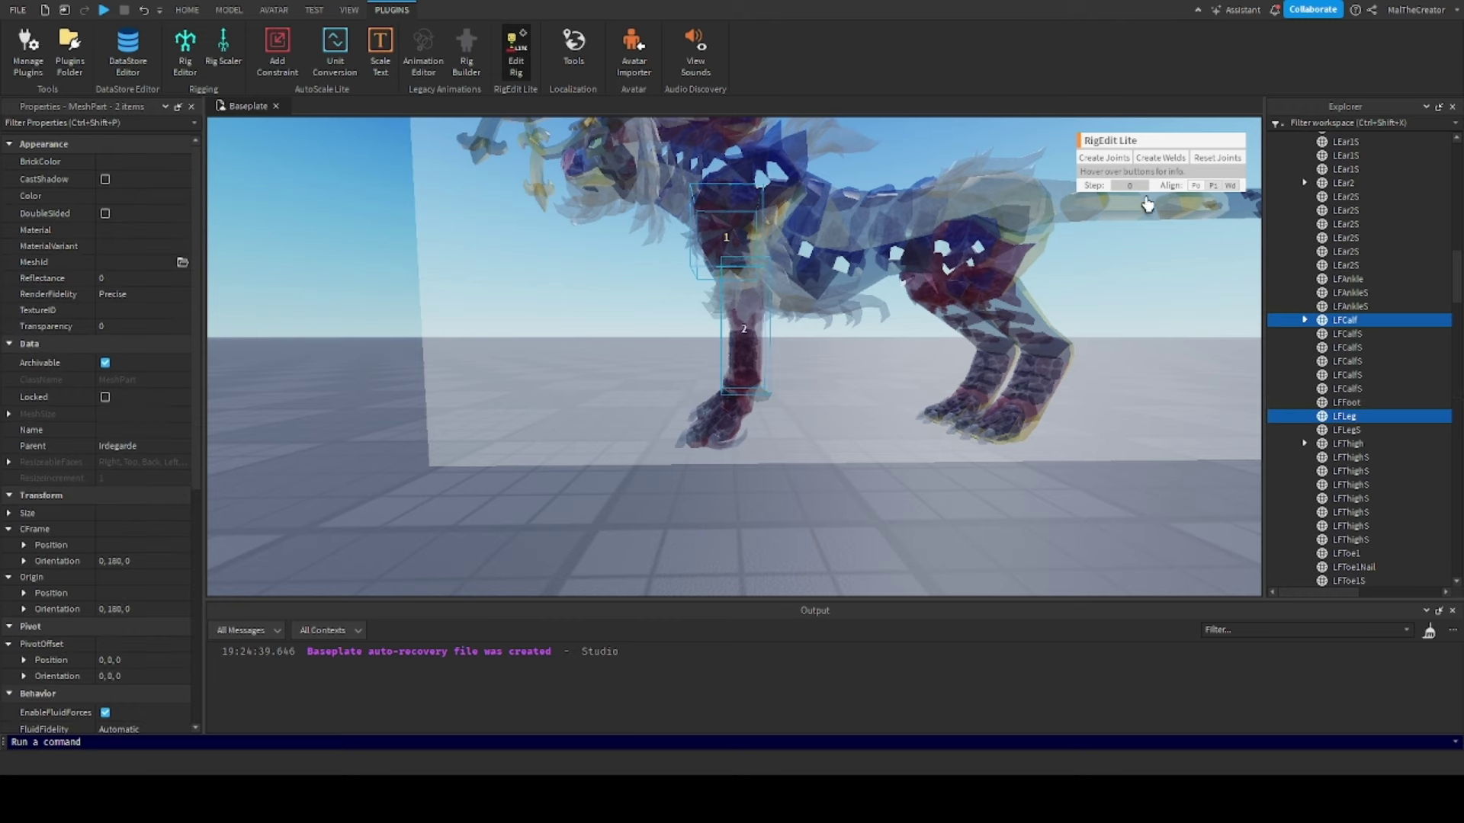
pyautogui.click(1117, 157)
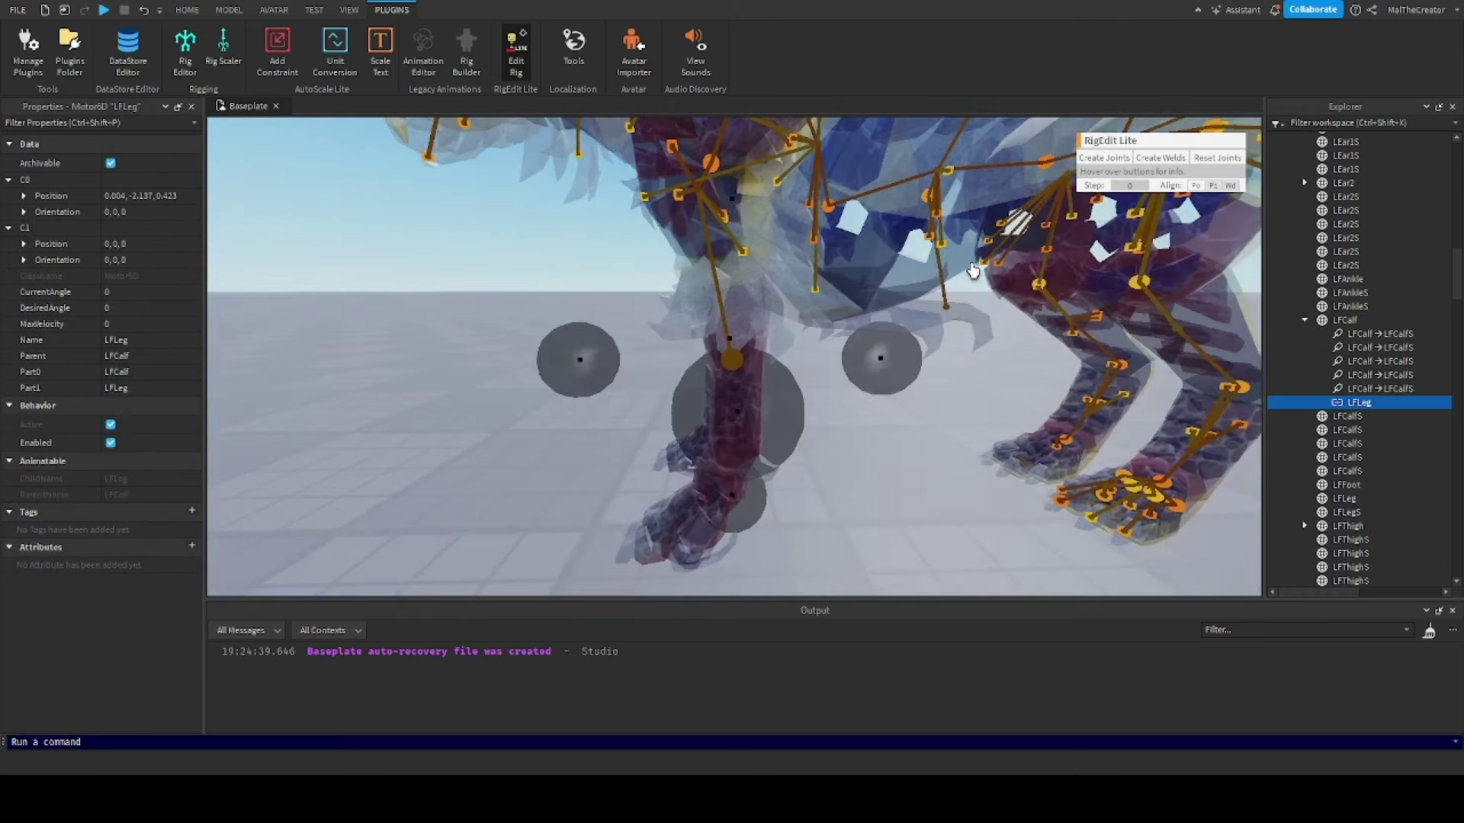
# Raise the LFLeg joint to the upper end of the lower front leg, to a C1 position of about 0, 0.895, 0.016
pyautogui.moveTo(973, 271); pyautogui.dragTo(973, 270, button='right')
pyautogui.moveTo(843, 490); pyautogui.dragTo(843, 490, button='right')
pyautogui.moveTo(730, 549); pyautogui.dragTo(751, 481)
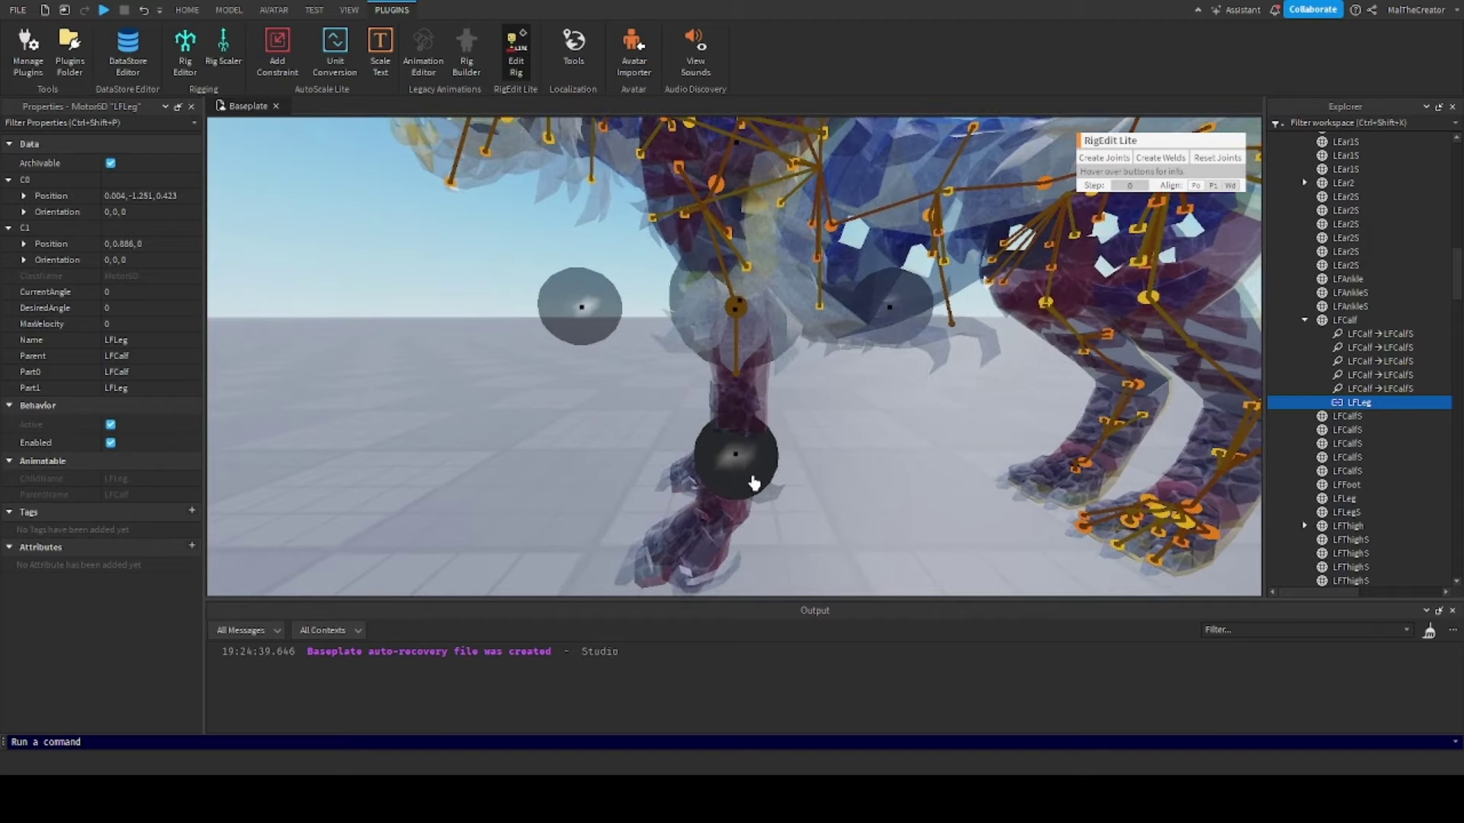
pyautogui.moveTo(752, 480); pyautogui.dragTo(773, 466, button='right')
pyautogui.press('w')
pyautogui.press('s')
pyautogui.press('w')
pyautogui.scroll(-3, 773, 466)
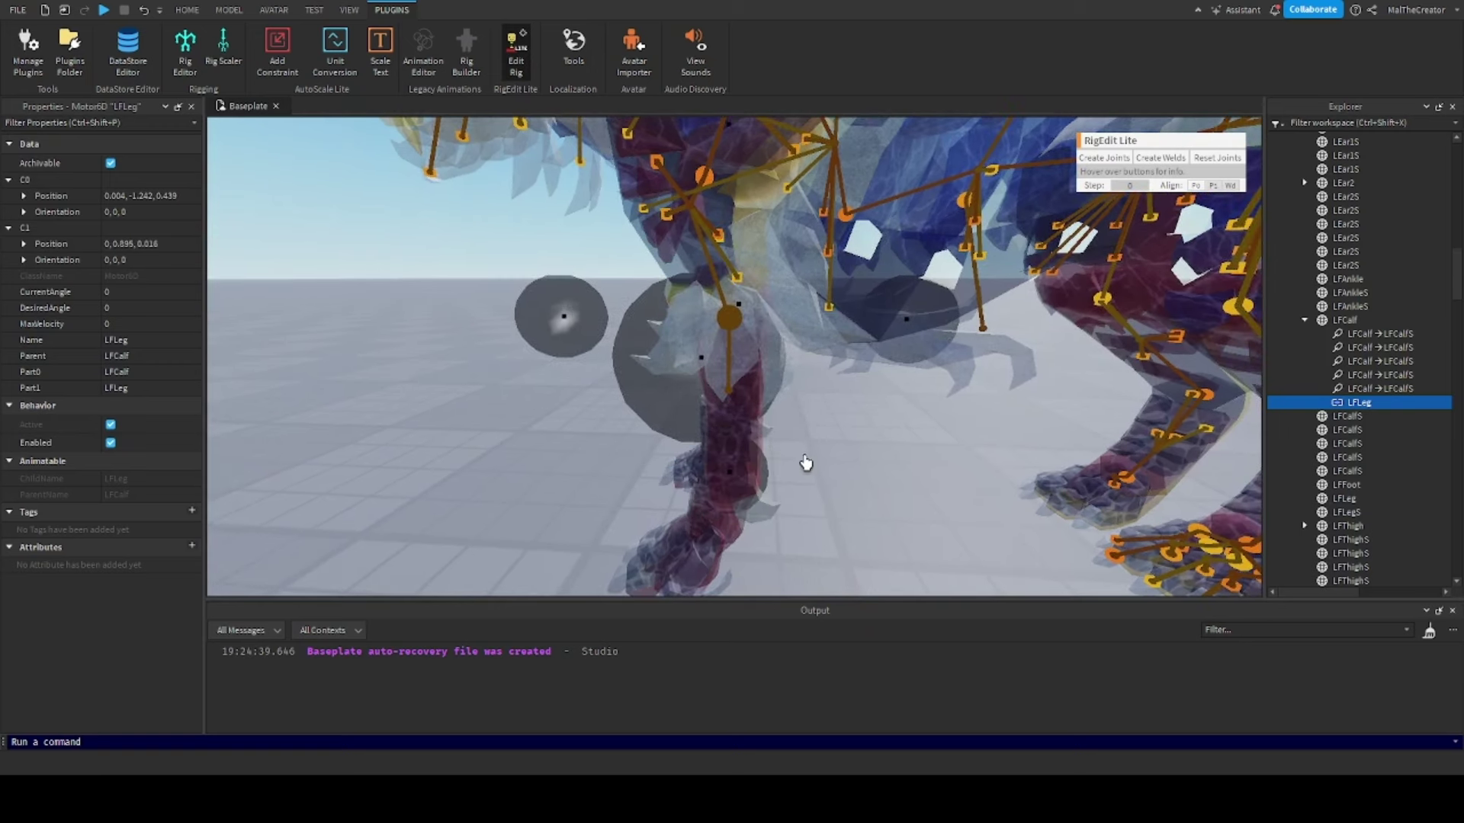
pyautogui.moveTo(872, 457); pyautogui.dragTo(872, 458, button='right')
pyautogui.scroll(-3, 876, 456)
pyautogui.scroll(2, 903, 445)
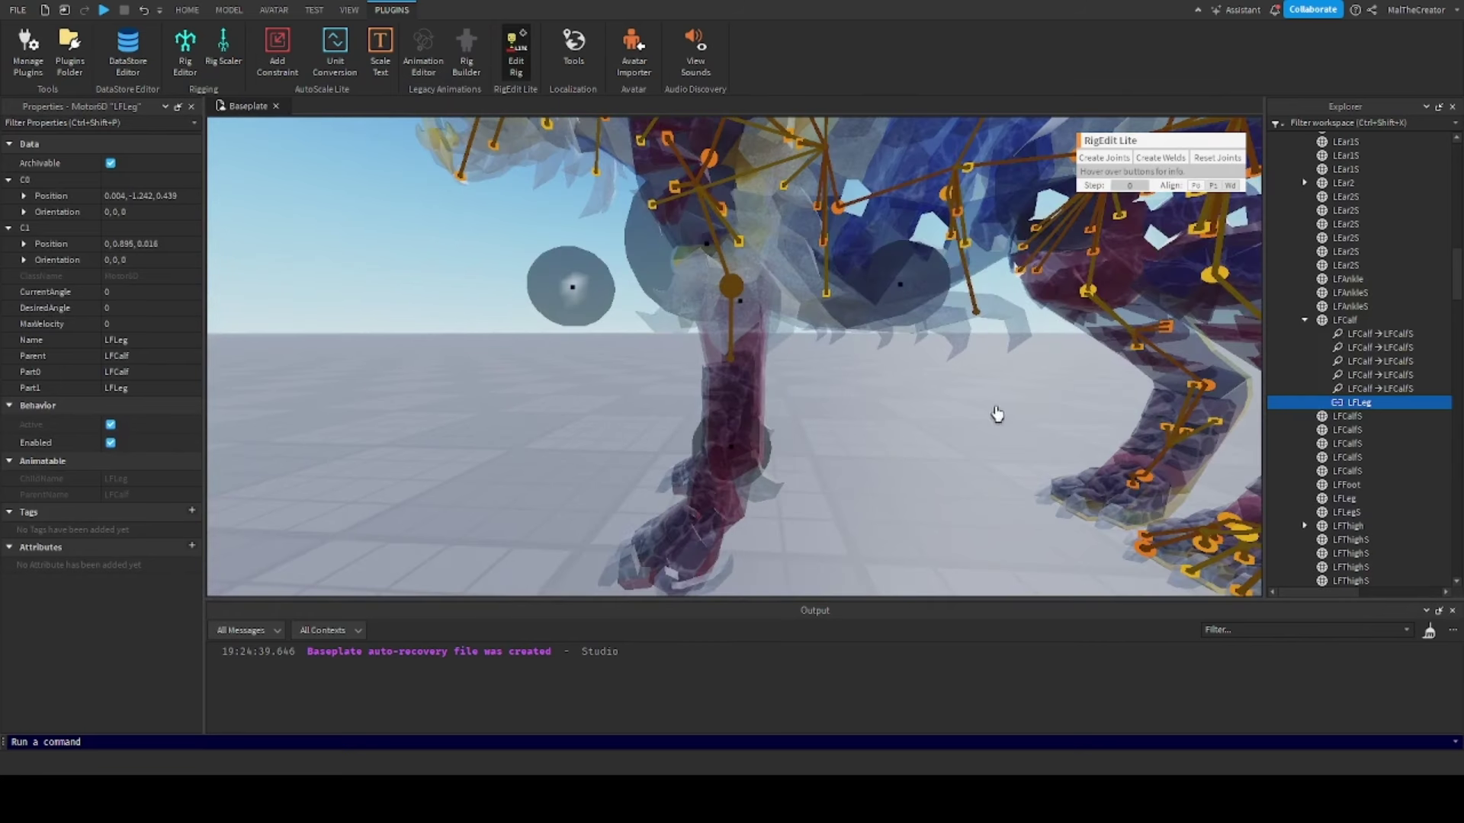
pyautogui.click(1303, 321)
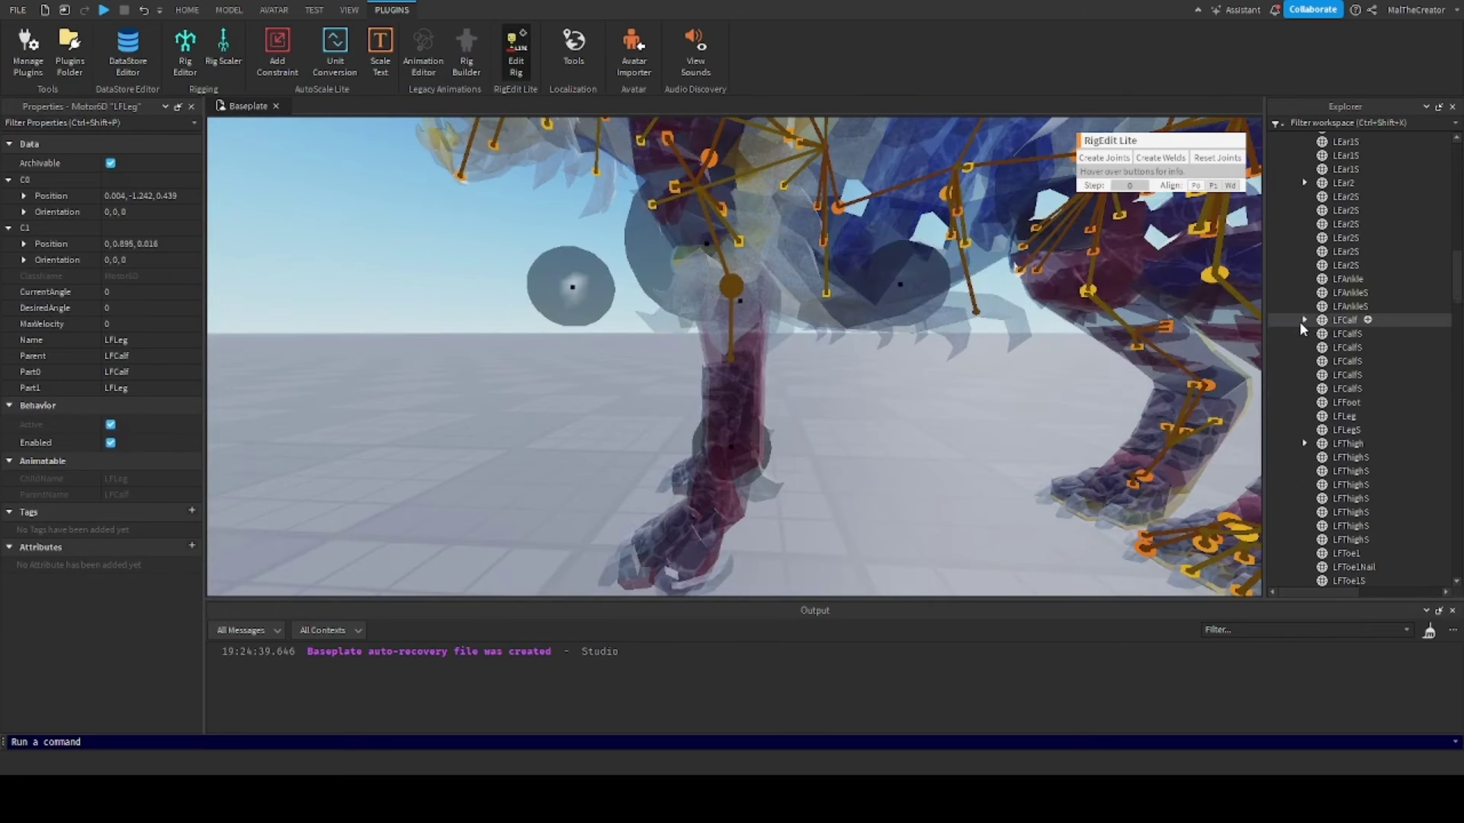
# Weld LFLegS to LFLeg and collapse that part's listing
pyautogui.click(1333, 418)
pyautogui.keyDown('ctrl'); pyautogui.click(1334, 428); pyautogui.keyUp('ctrl')
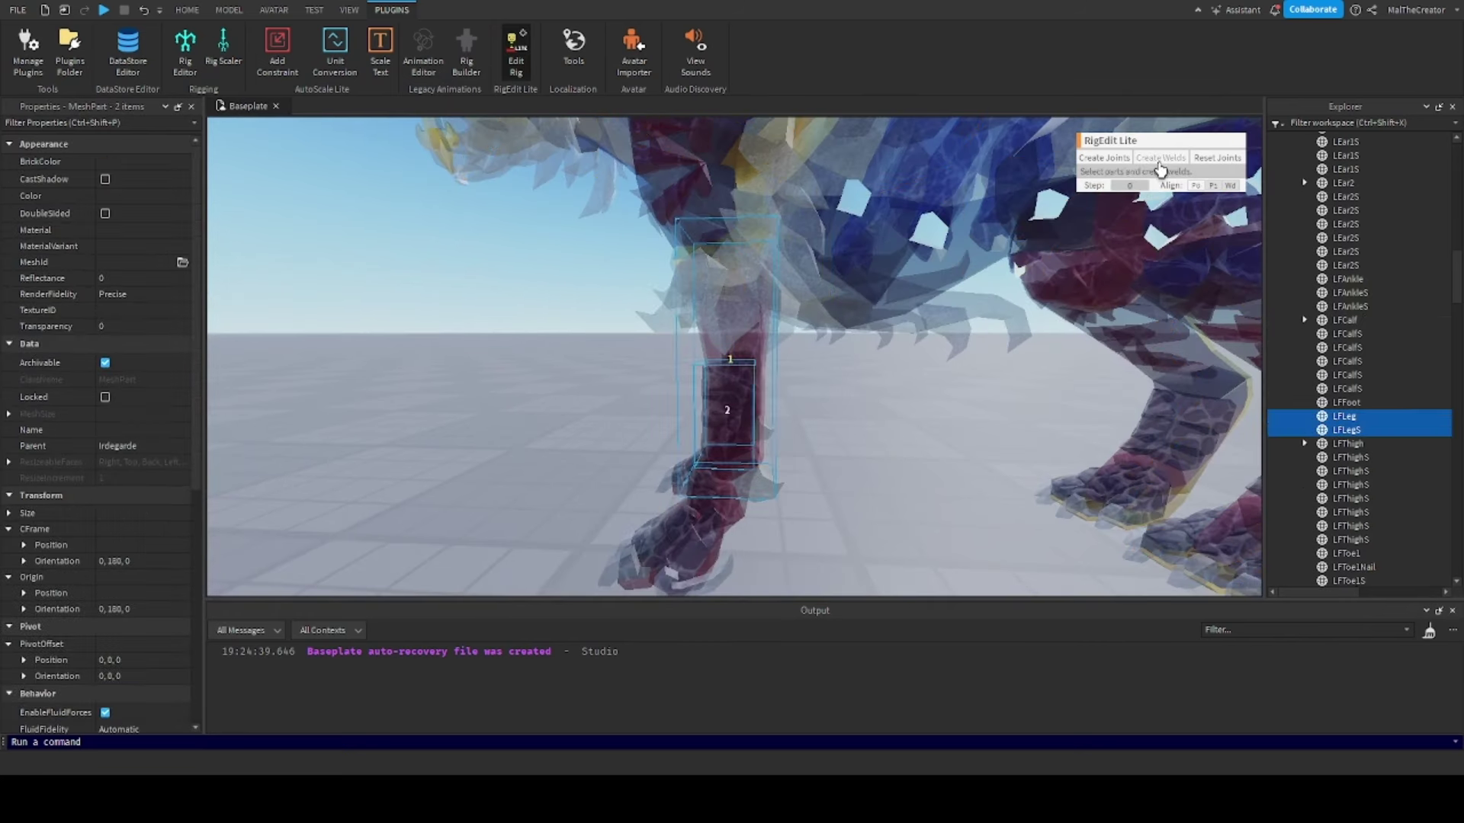
pyautogui.click(1159, 159)
pyautogui.click(1303, 416)
# Create a Motor6D joint connecting LFLeg to LFAnkle
pyautogui.click(1343, 416)
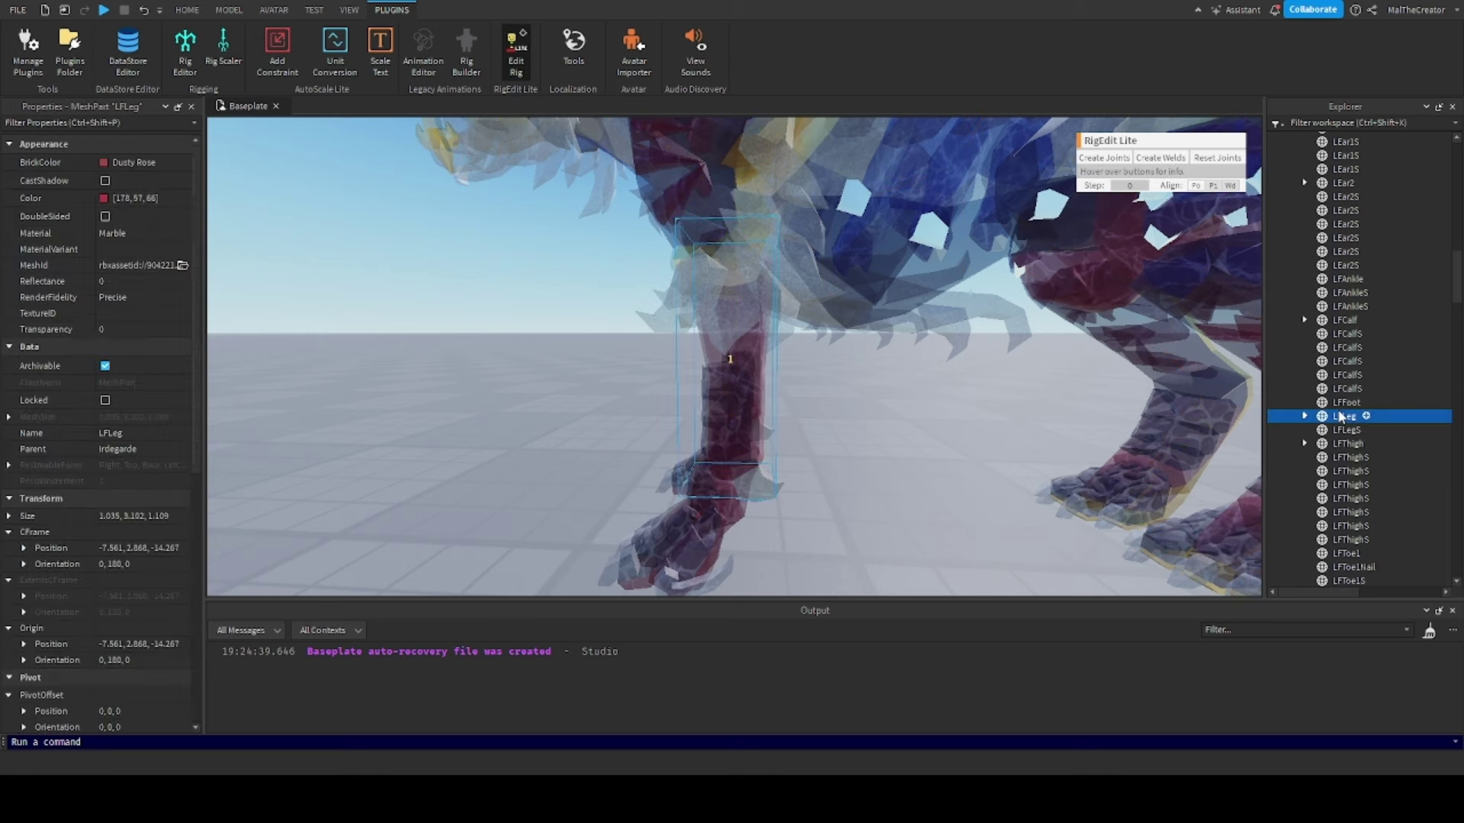
pyautogui.keyDown('ctrl'); pyautogui.click(1349, 279); pyautogui.keyUp('ctrl')
pyautogui.press('f')
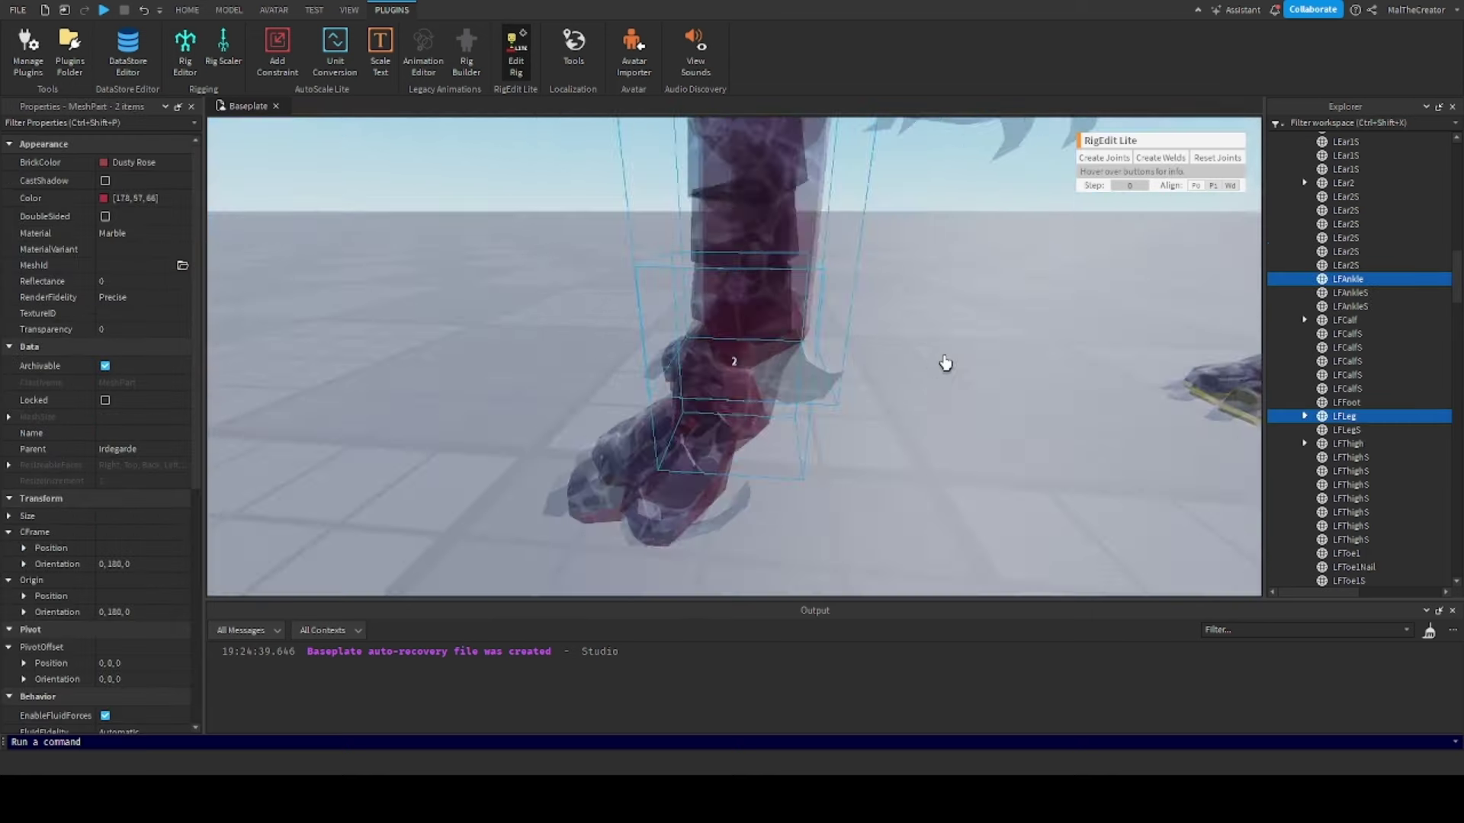
pyautogui.click(1098, 160)
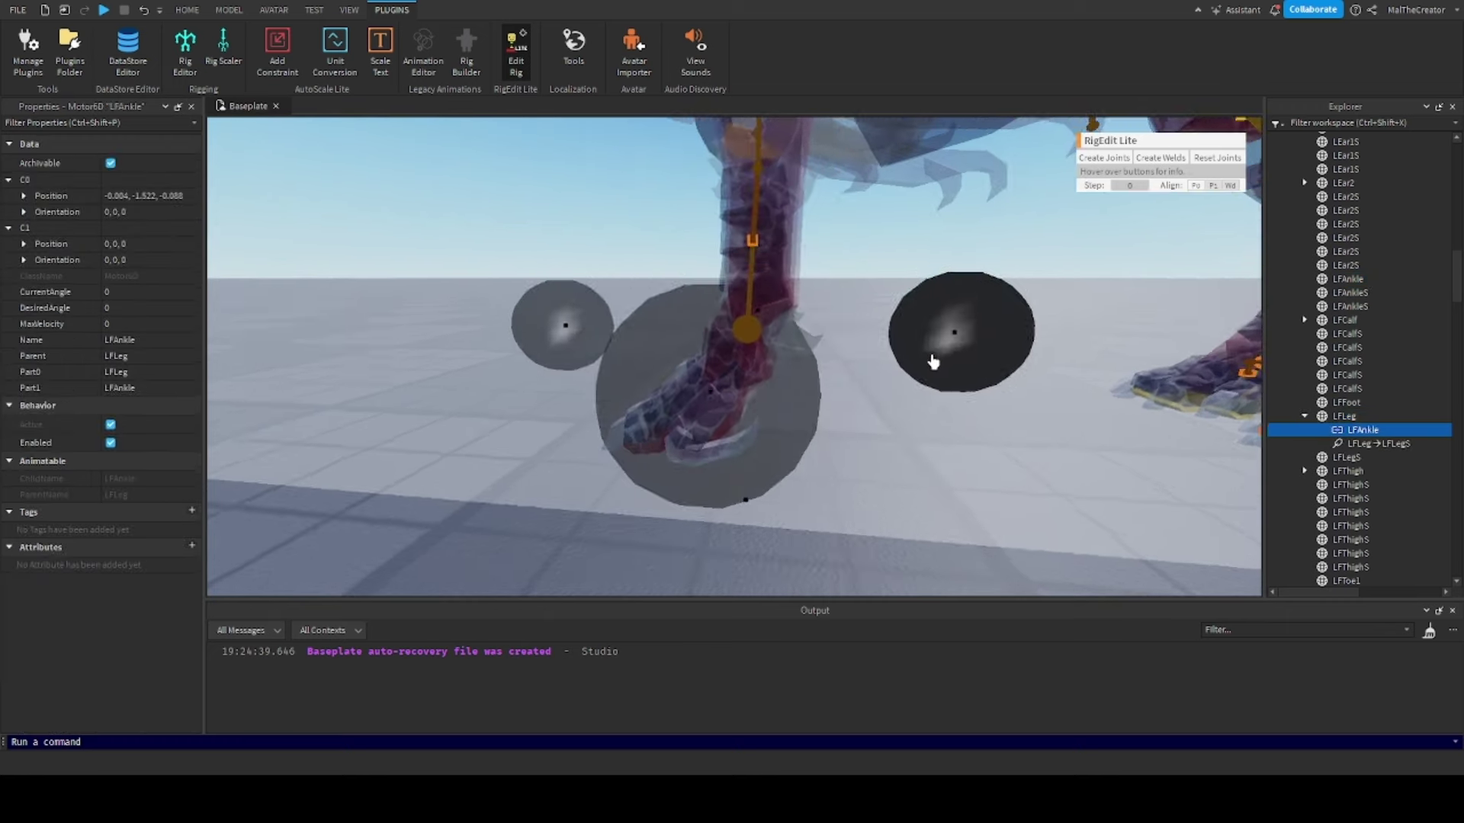
# Move the LFAnkle joint up and toward the back of the ankle, to a C1 position of about 0, 0.306, 0.102, and collapse LFLeg
pyautogui.moveTo(787, 487); pyautogui.dragTo(806, 473, button='right')
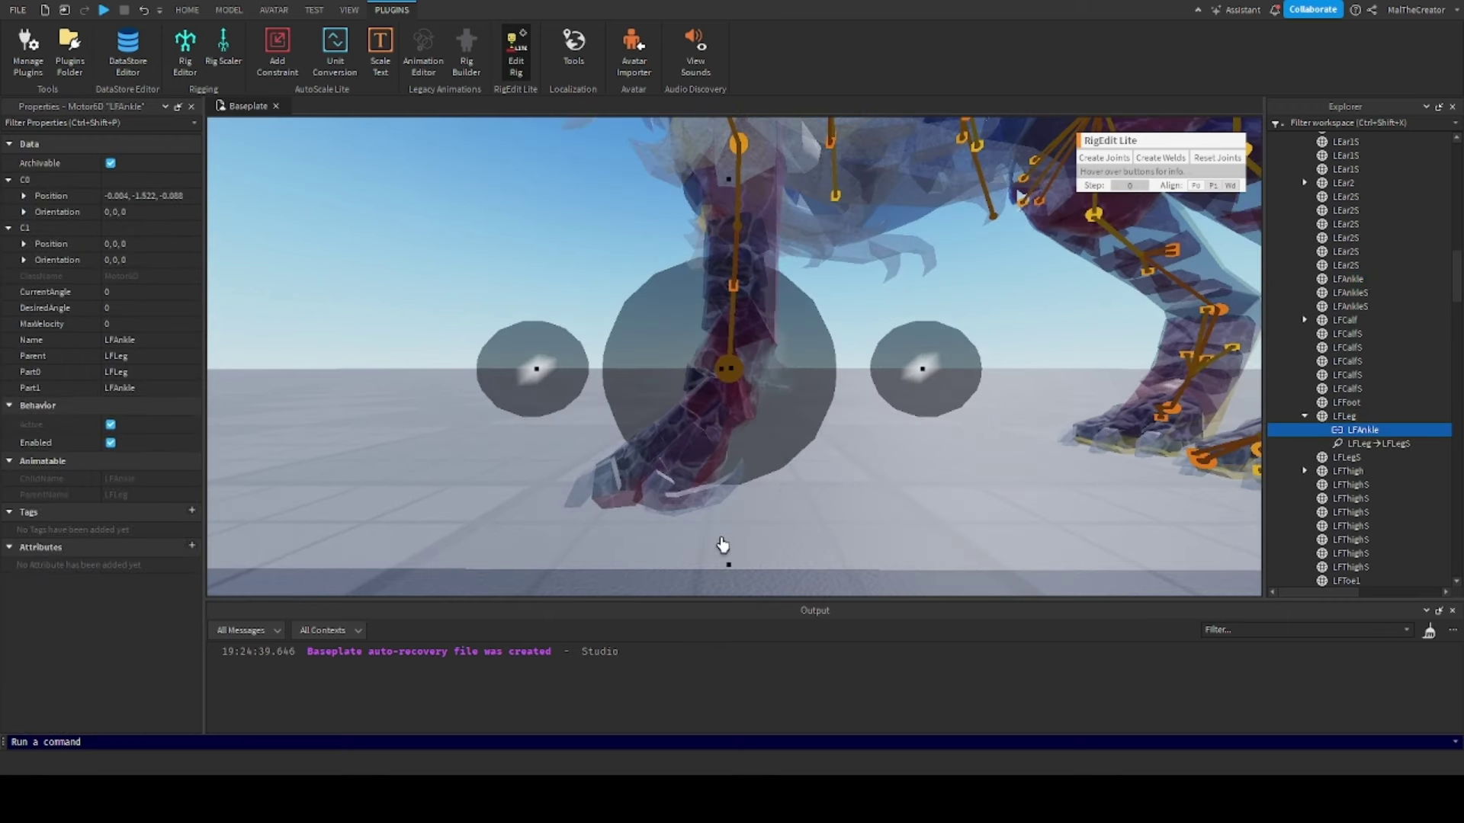
pyautogui.moveTo(736, 510); pyautogui.dragTo(731, 541, button='right')
pyautogui.moveTo(741, 540); pyautogui.dragTo(753, 512)
pyautogui.moveTo(959, 373); pyautogui.dragTo(992, 346)
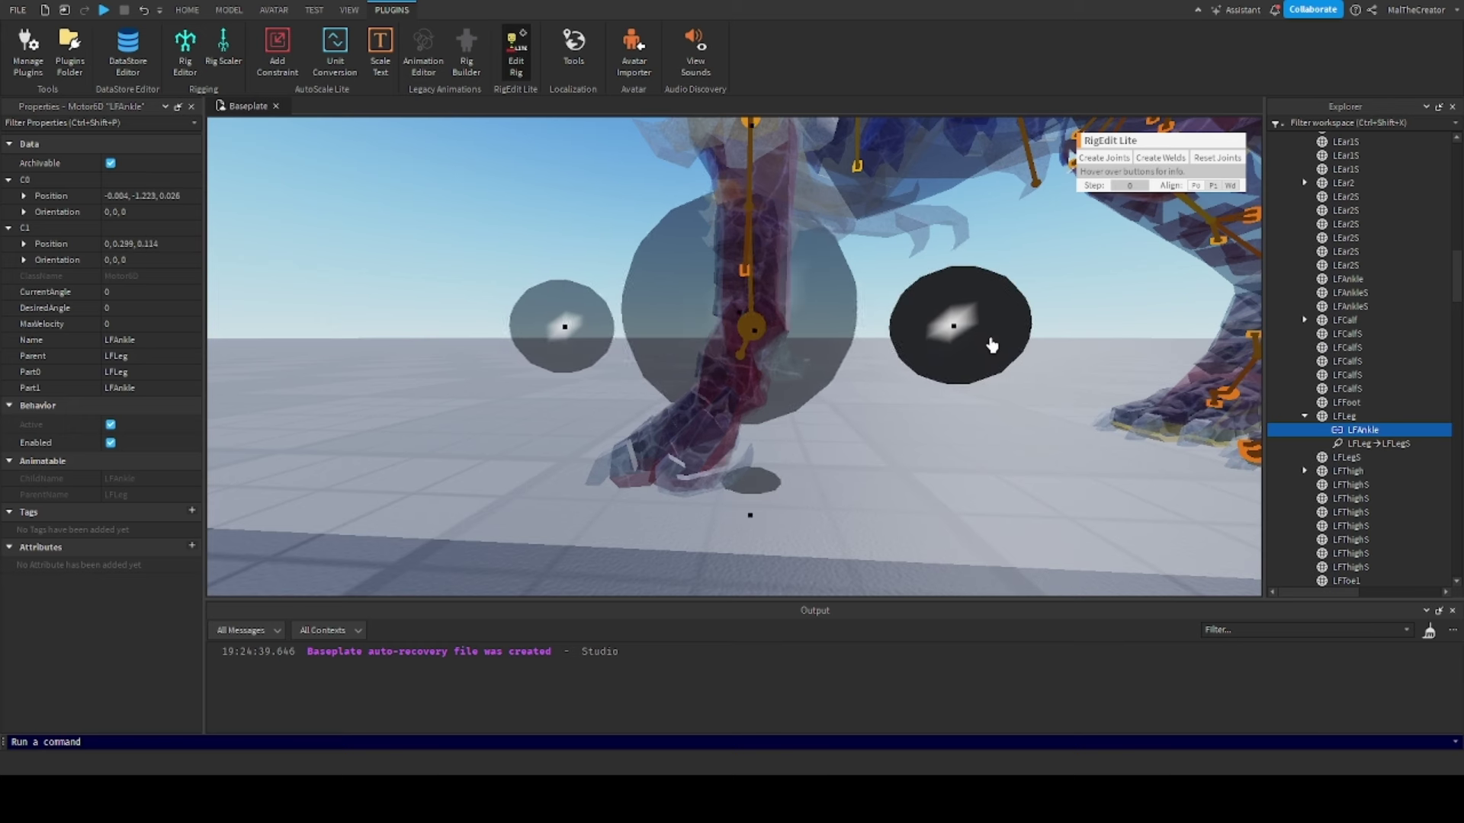
pyautogui.moveTo(764, 493); pyautogui.dragTo(760, 489)
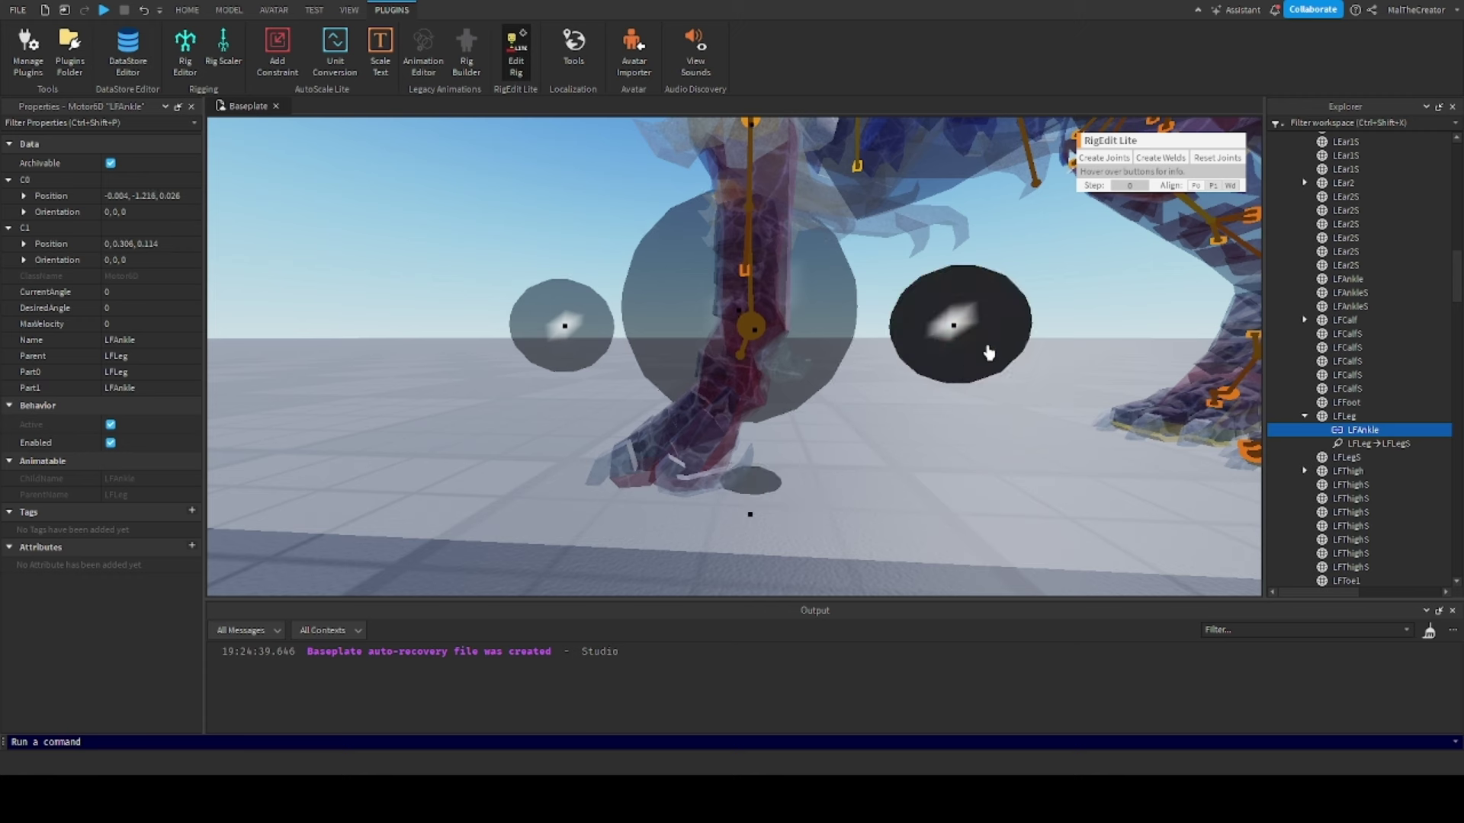
pyautogui.moveTo(1003, 327); pyautogui.dragTo(999, 327)
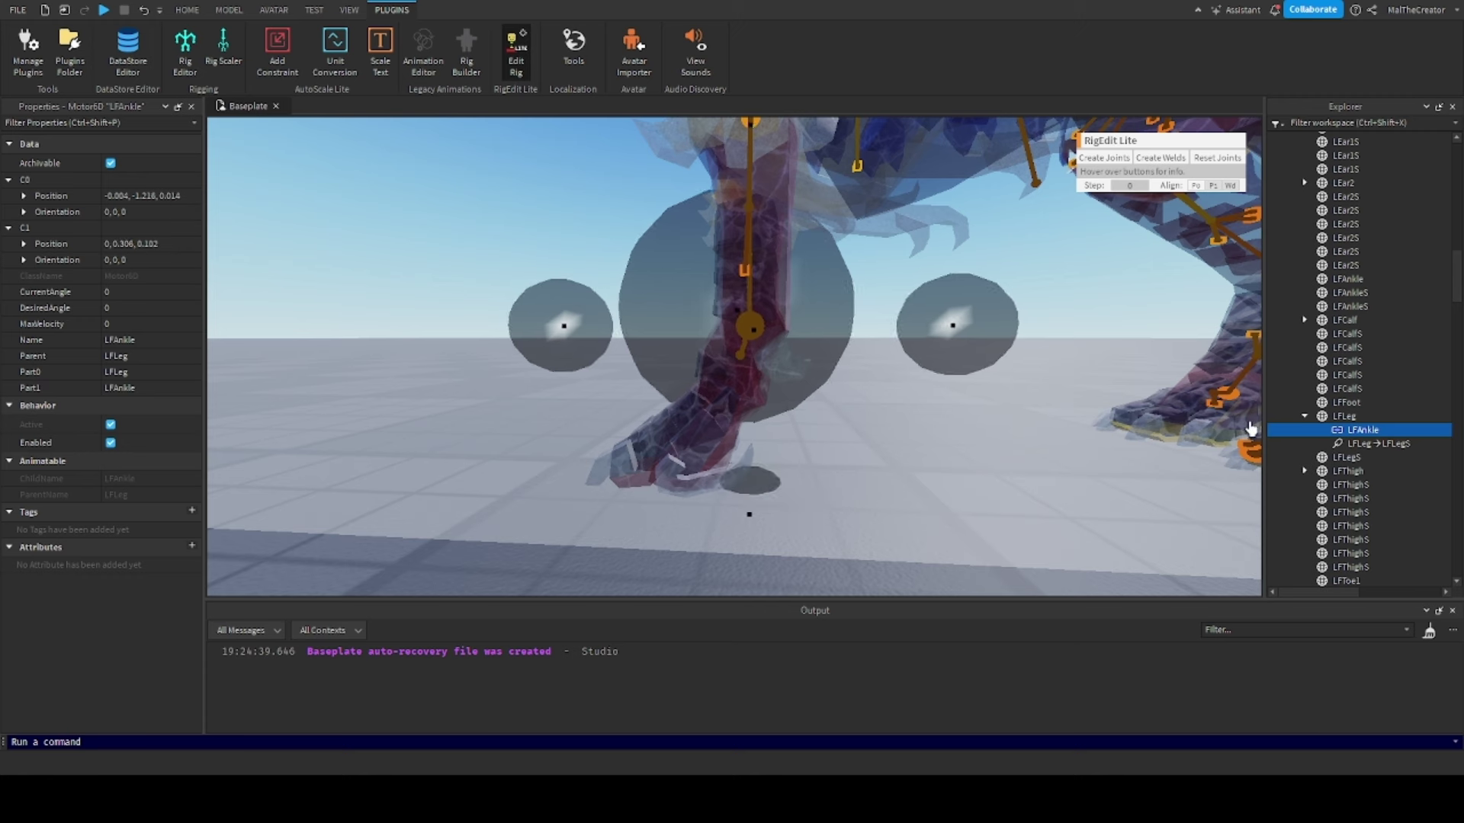
pyautogui.click(1304, 416)
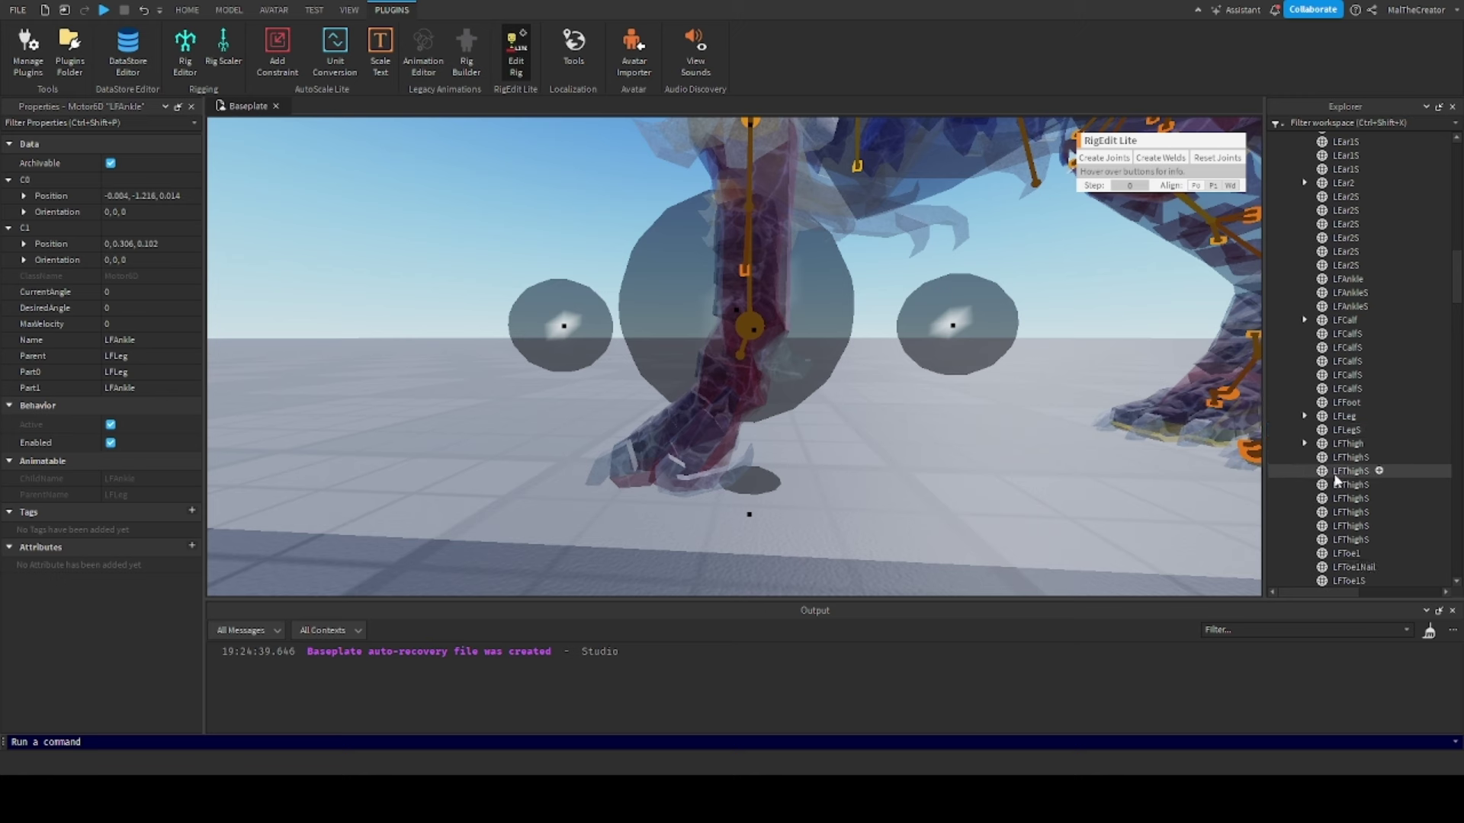
# Weld both LFAnkleS detail parts to LFAnkle and collapse that part's listing
pyautogui.click(1339, 278)
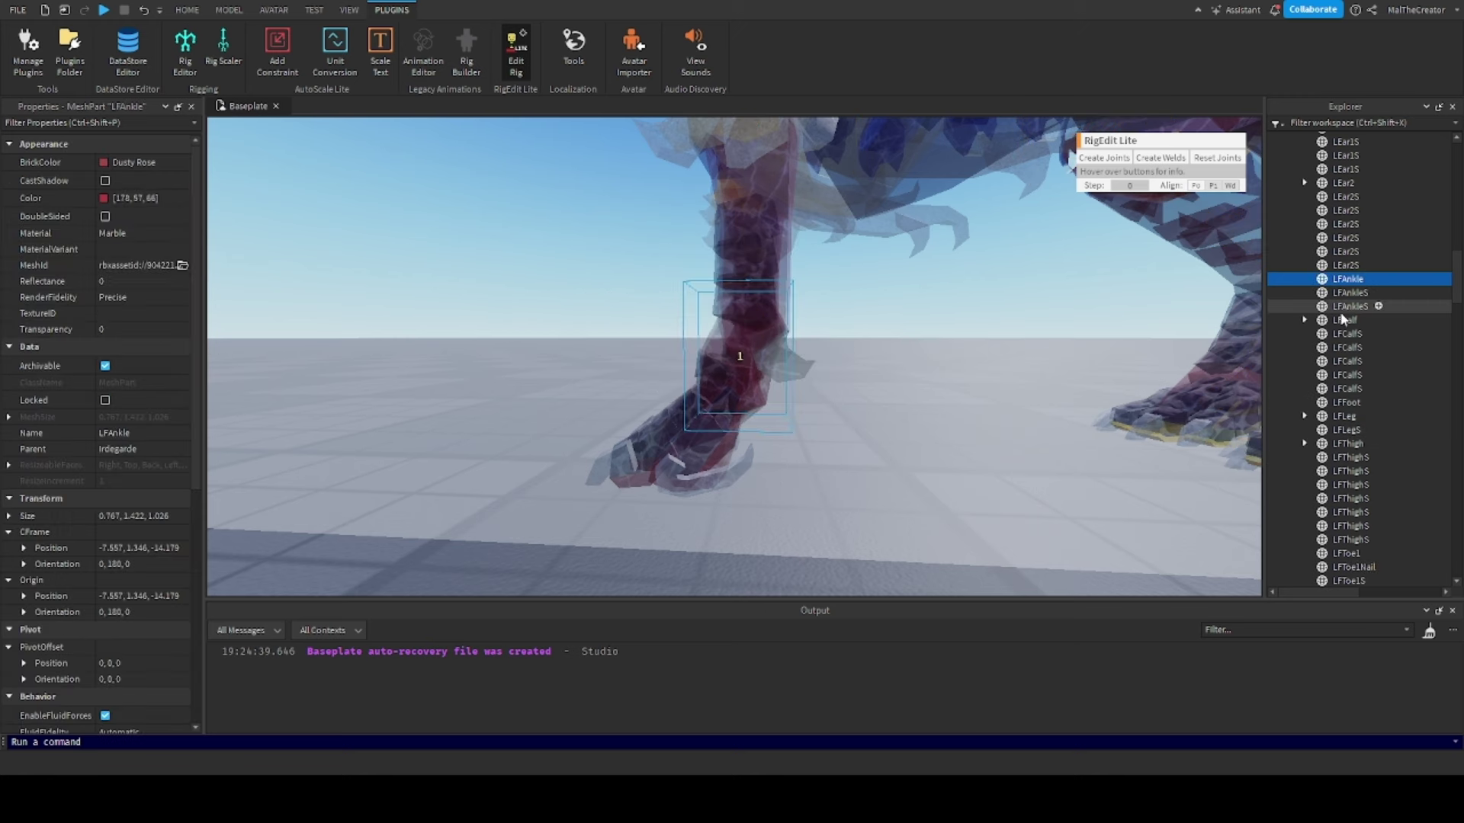
pyautogui.keyDown('shift'); pyautogui.click(1347, 307); pyautogui.keyUp('shift')
pyautogui.click(1163, 160)
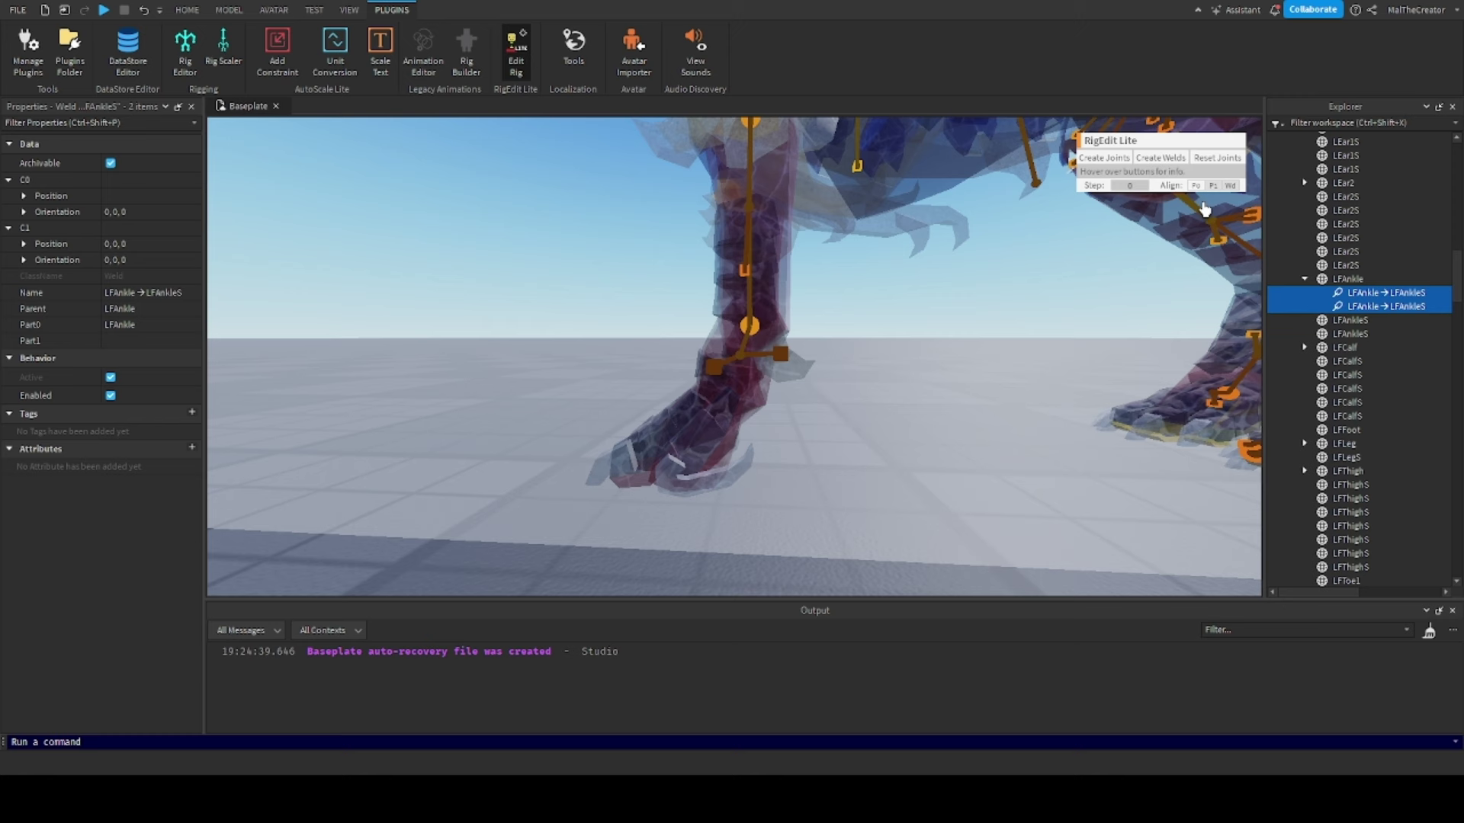
pyautogui.click(1305, 279)
# Create a Motor6D joint connecting LFAnkle to LFFoot
pyautogui.click(1339, 282)
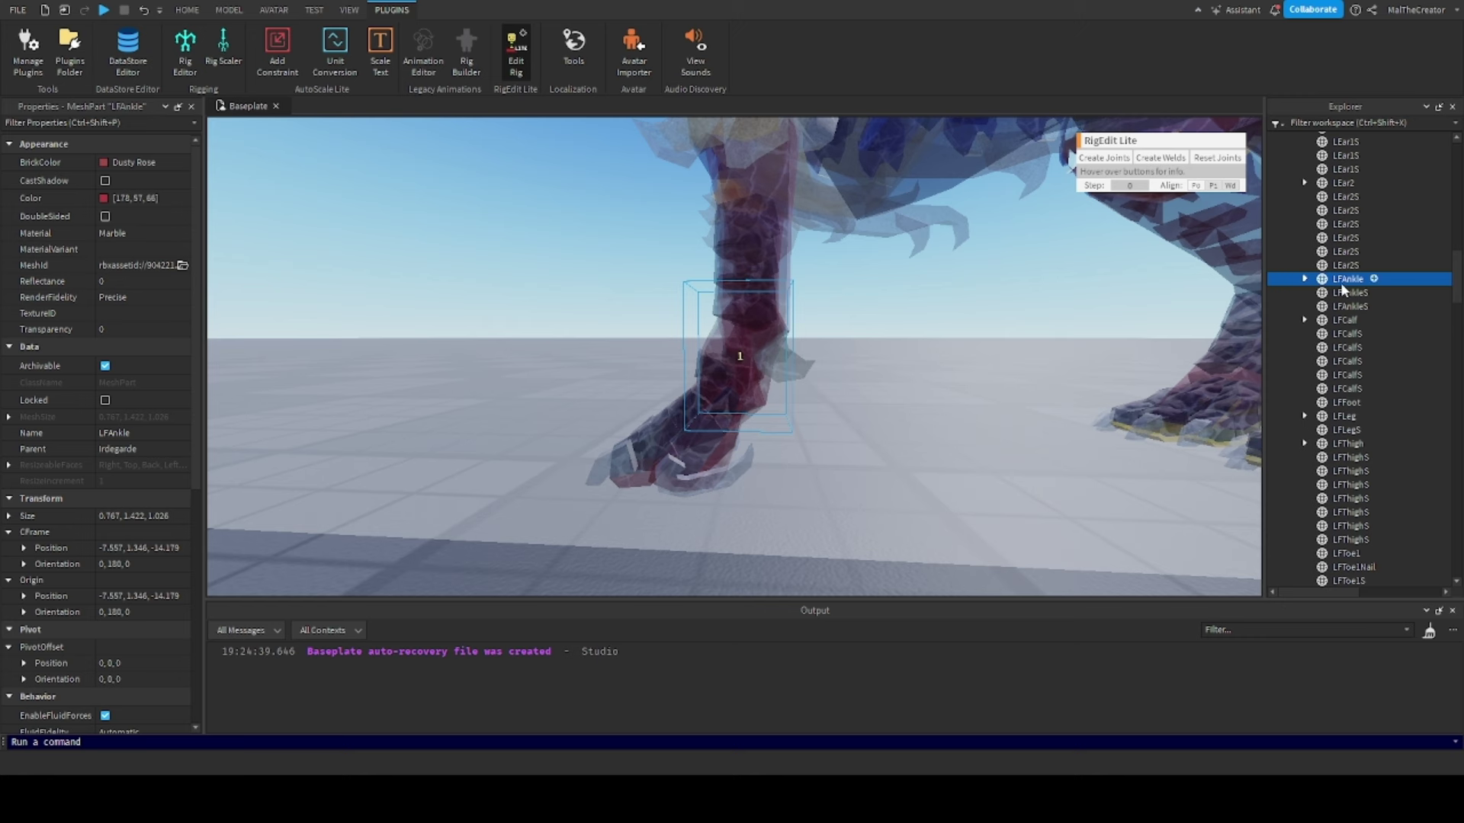
pyautogui.keyDown('ctrl'); pyautogui.click(1346, 402); pyautogui.keyUp('ctrl')
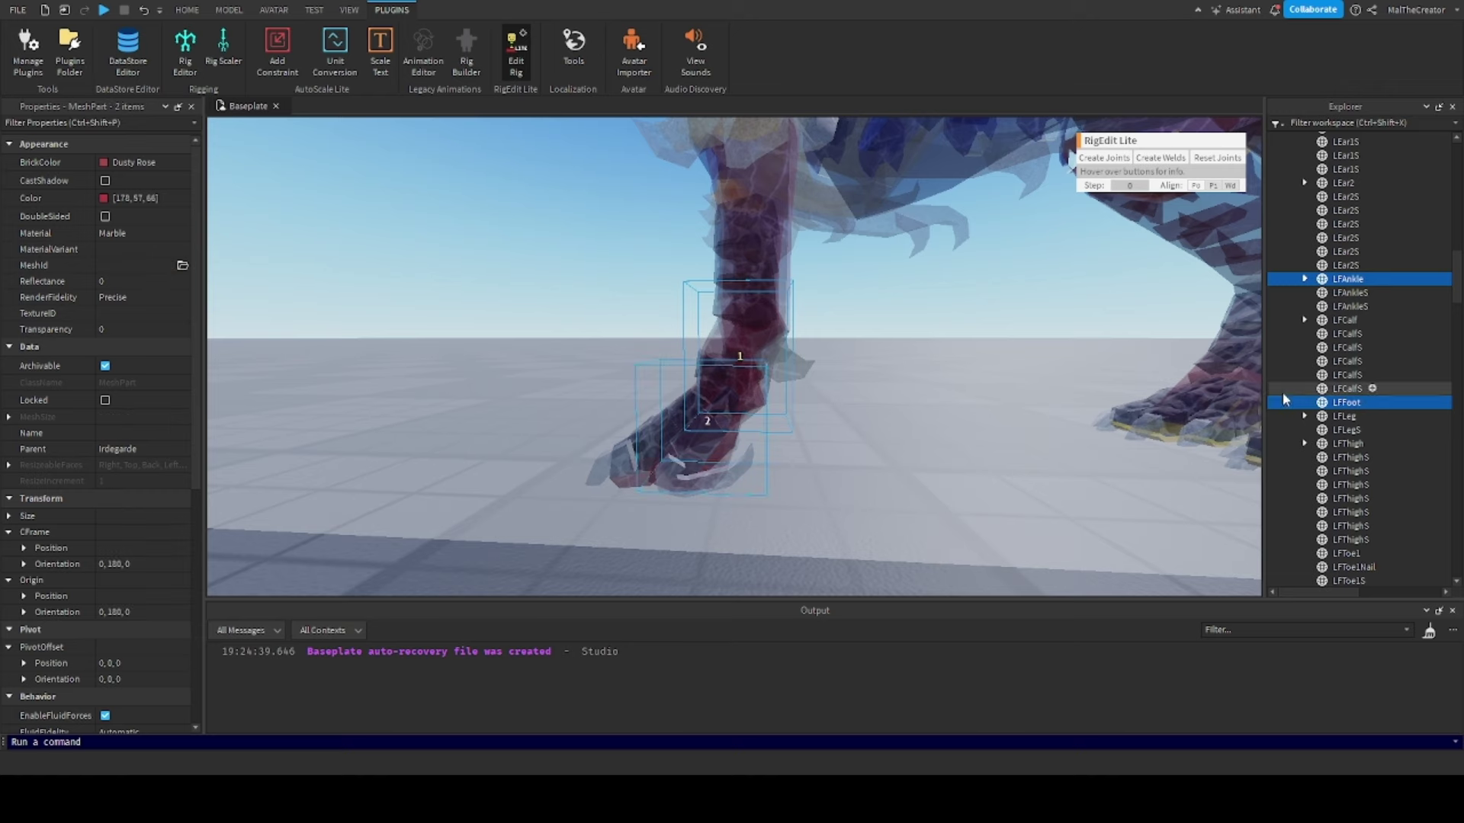
pyautogui.click(1104, 169)
# Move the LFFoot joint up and back into the ankle, to a C1 position of about 0, 0.248, 0.236
pyautogui.scroll(5, 967, 366)
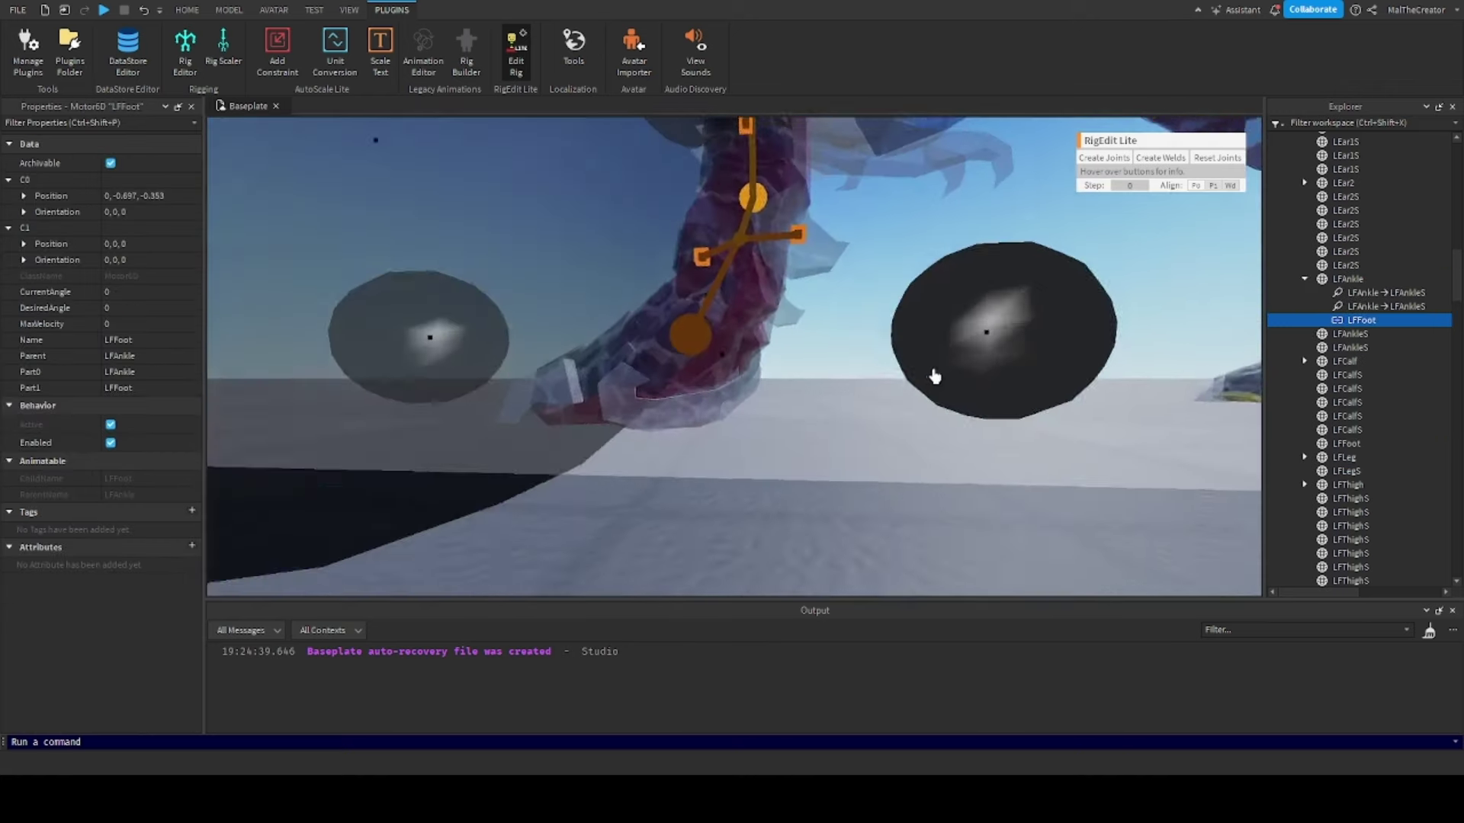
pyautogui.moveTo(935, 376); pyautogui.dragTo(905, 366, button='right')
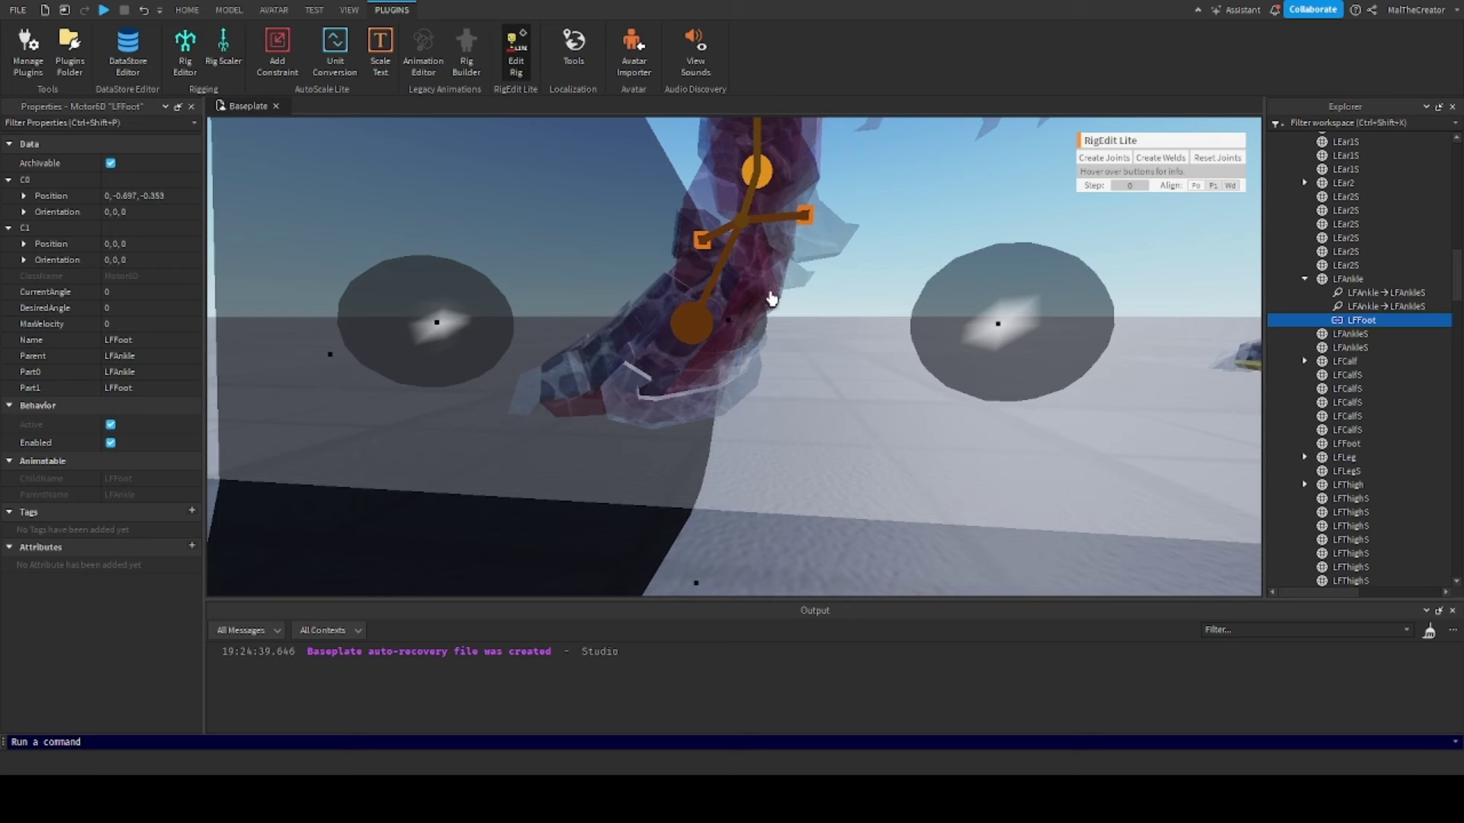
pyautogui.scroll(-3, 773, 350)
pyautogui.moveTo(715, 506); pyautogui.dragTo(702, 492)
pyautogui.moveTo(906, 331); pyautogui.dragTo(931, 331)
pyautogui.moveTo(726, 486); pyautogui.dragTo(727, 487)
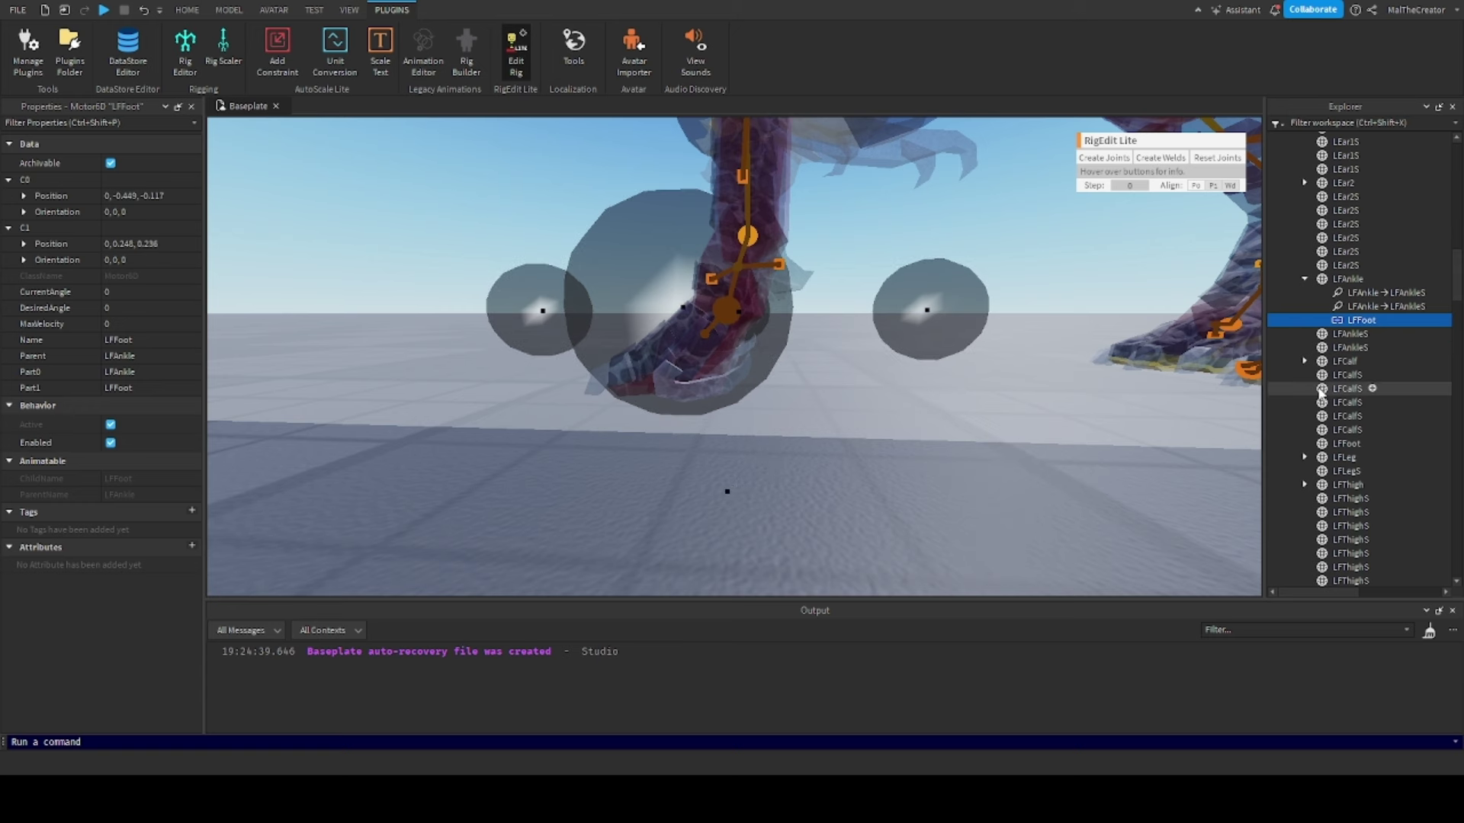
# Leave rig editing and delete the old Irdegarde copy standing far off in the distance
pyautogui.click(1342, 443)
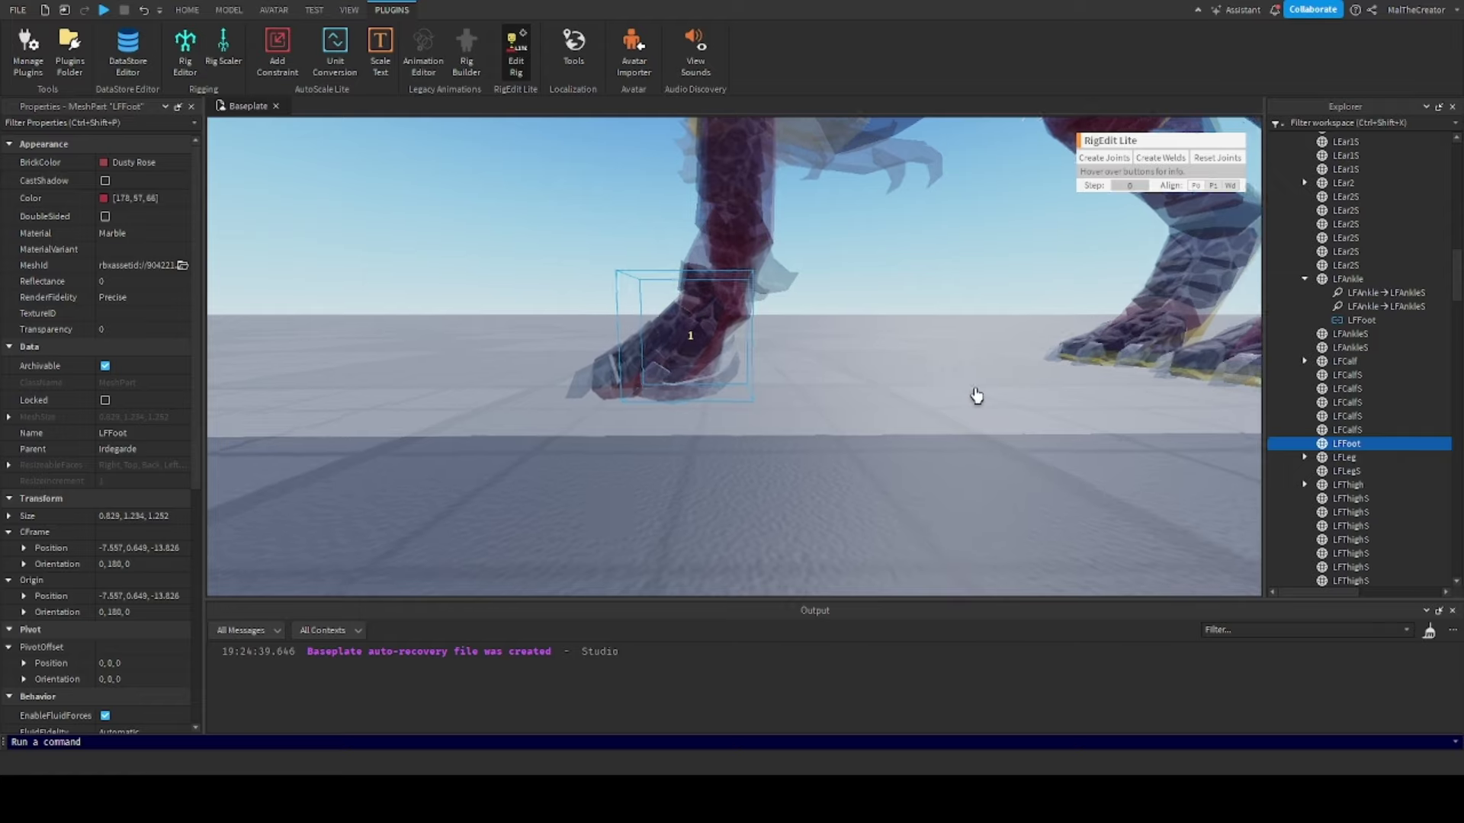
pyautogui.moveTo(977, 390); pyautogui.dragTo(976, 392, button='right')
pyautogui.scroll(-4, 976, 392)
pyautogui.scroll(-2, 778, 290)
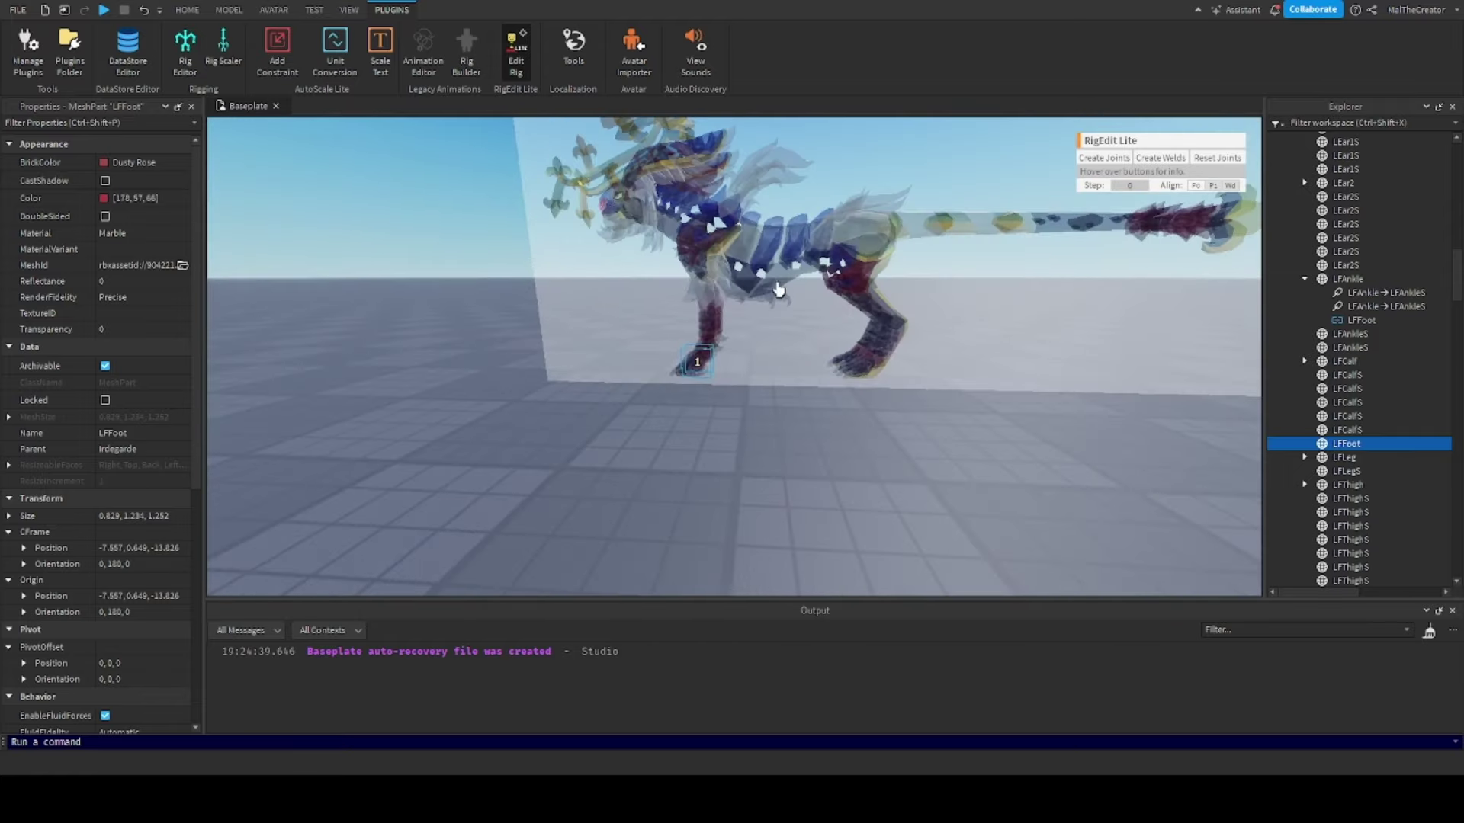
pyautogui.click(517, 59)
pyautogui.scroll(-4, 777, 350)
pyautogui.moveTo(817, 396); pyautogui.dragTo(816, 396, button='right')
pyautogui.click(652, 338)
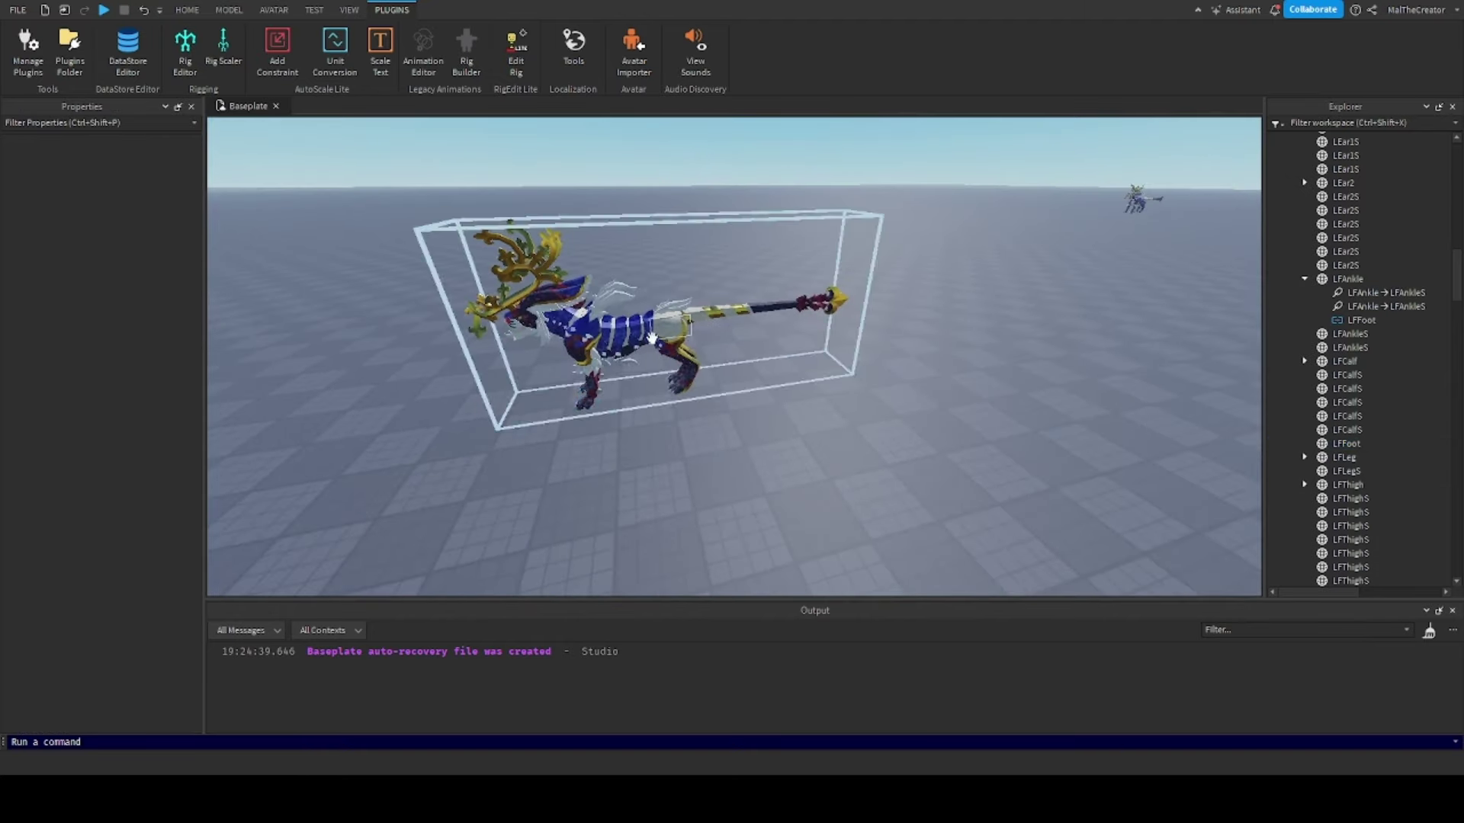
pyautogui.click(652, 336)
pyautogui.click(1140, 200)
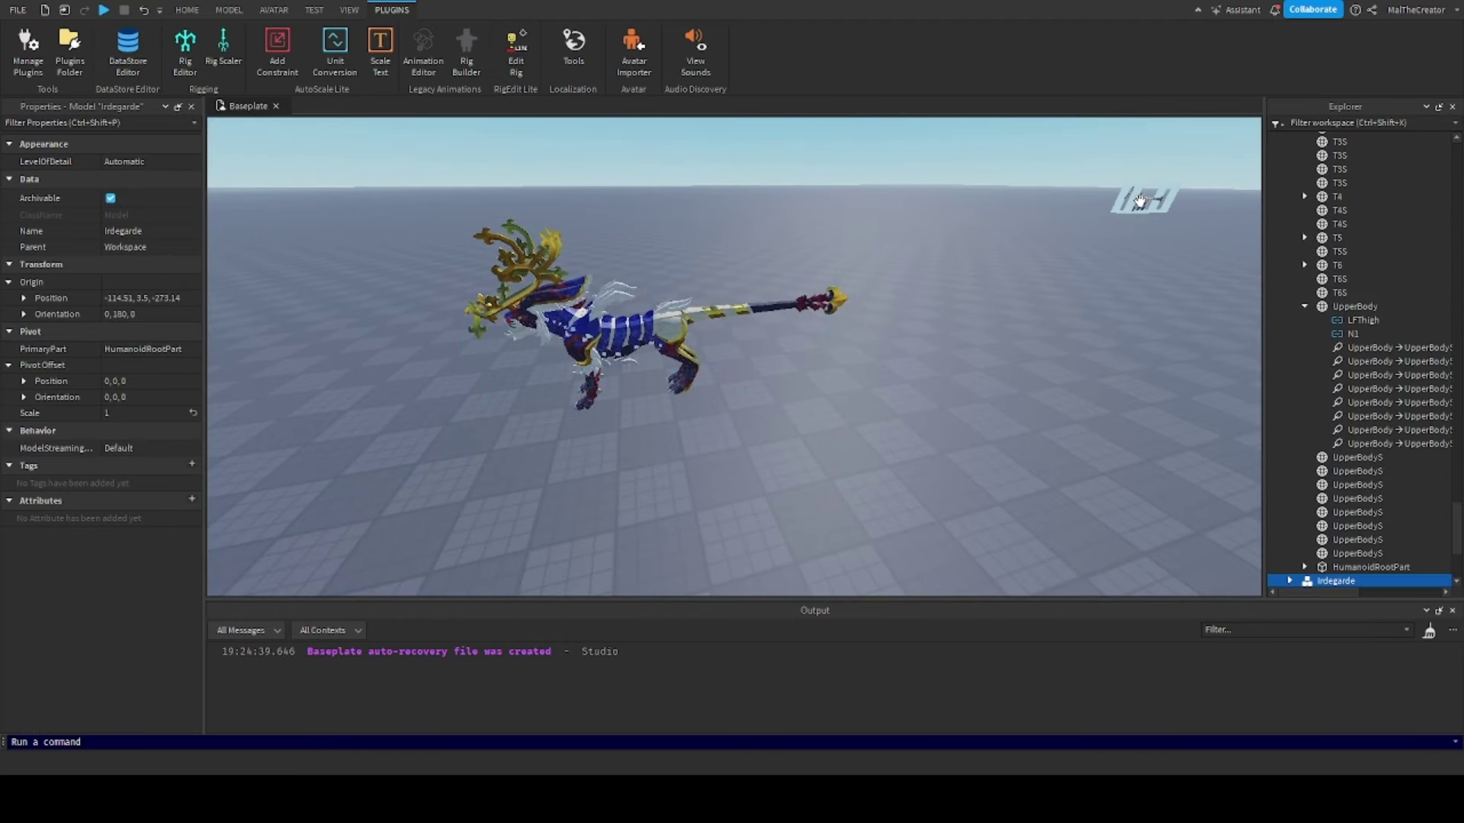
# Duplicate the rigged Irdegarde model and move the copy far away into the distance
pyautogui.click(652, 336)
pyautogui.hotkey('ctrl', 'd')
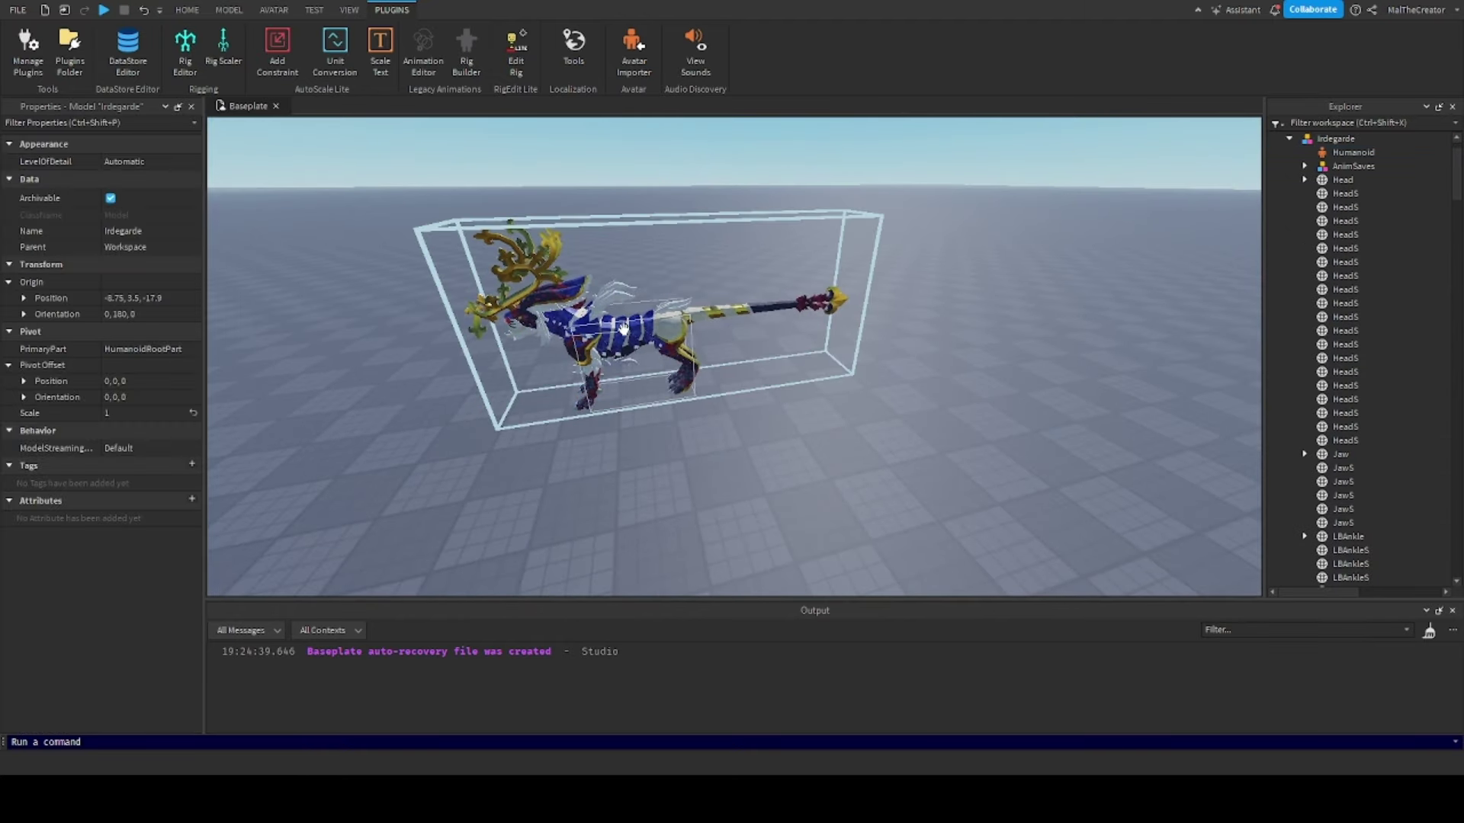
pyautogui.moveTo(652, 336); pyautogui.dragTo(1235, 222)
# Load the original Irdegarde rig into the Animation Editor
pyautogui.click(579, 328)
pyautogui.click(423, 49)
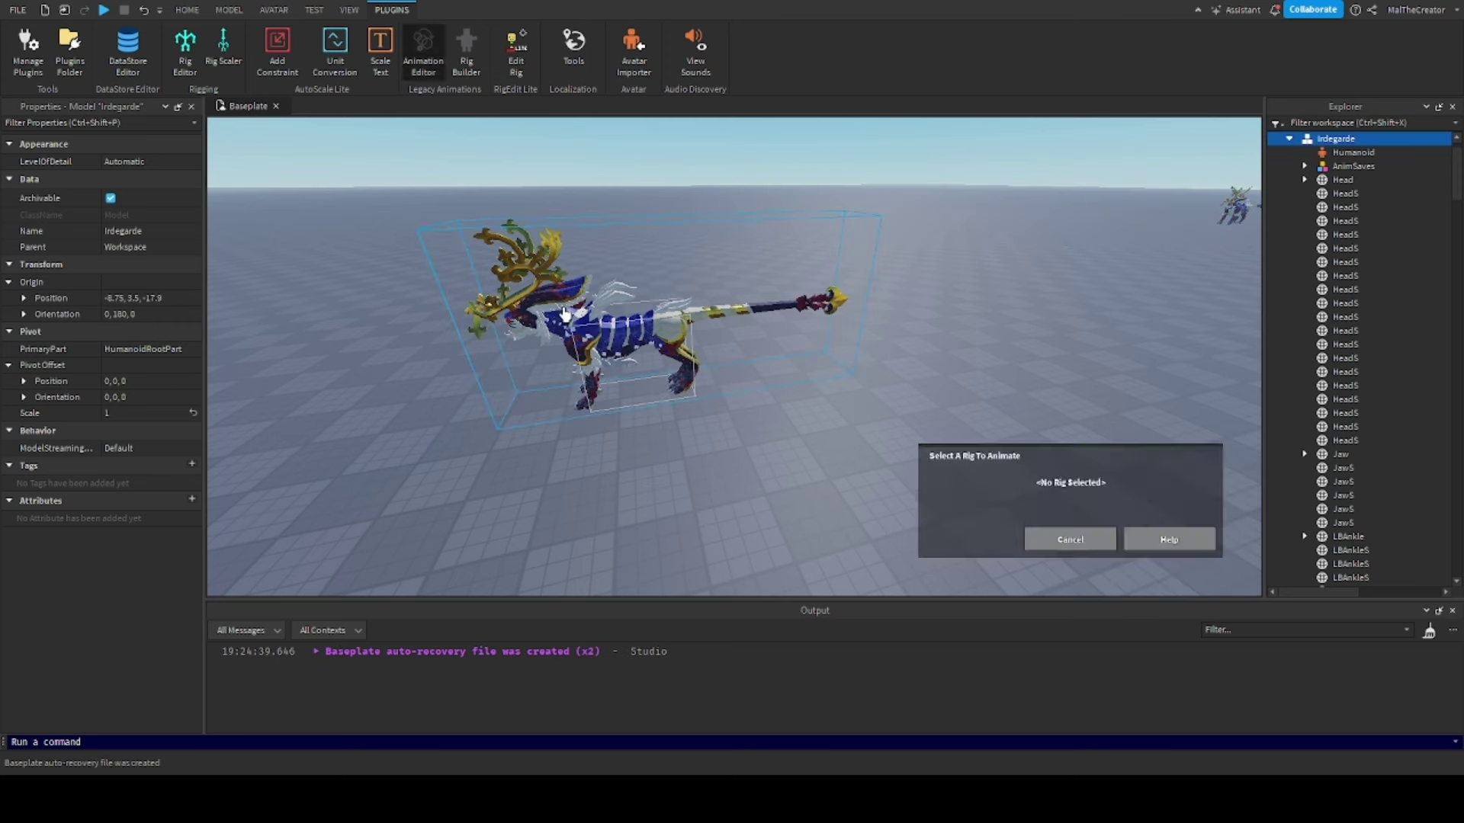
pyautogui.click(971, 539)
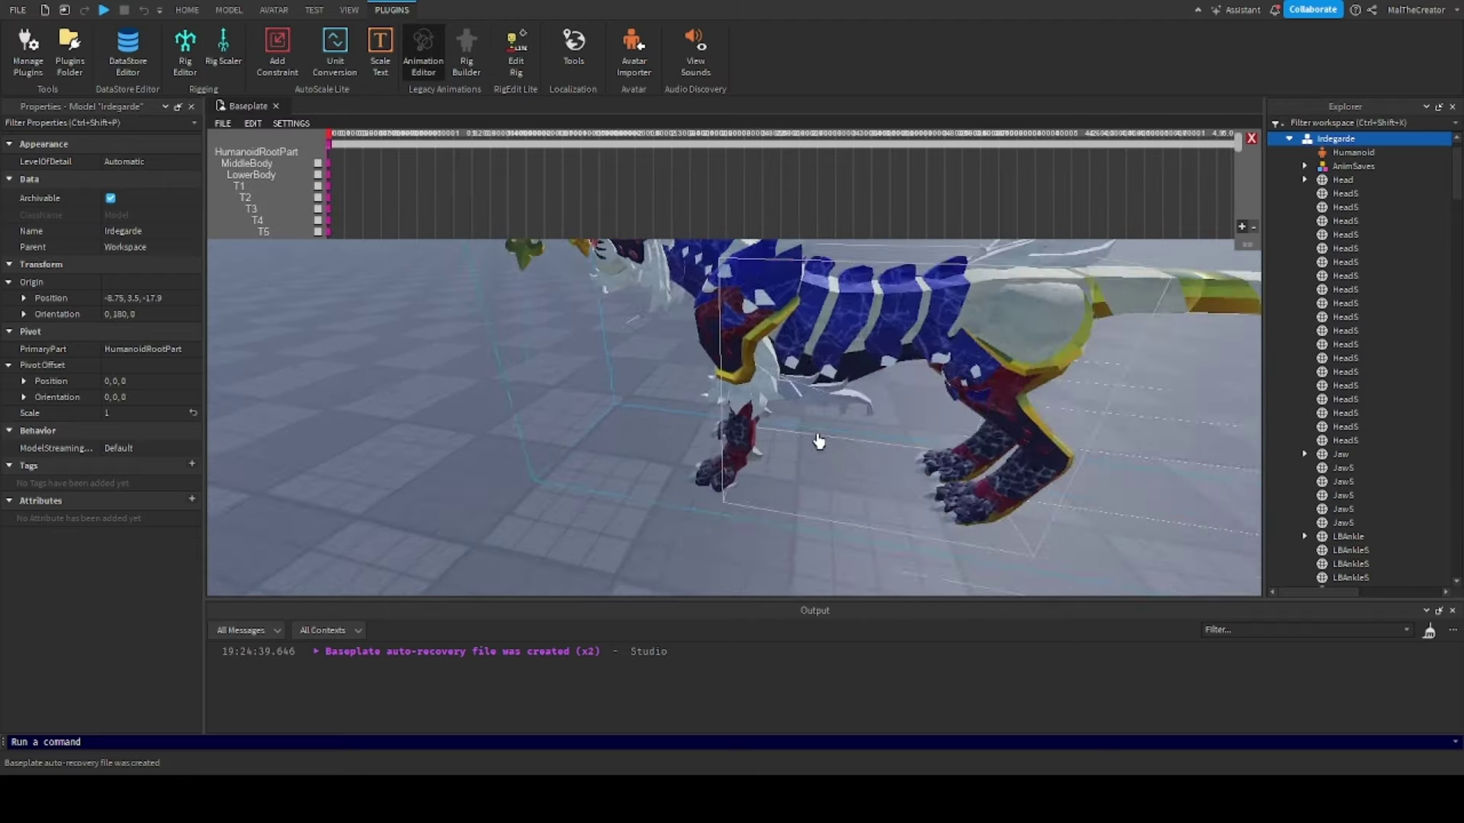
# Select the left front thigh and rotate it back and forth to test its shoulder joint
pyautogui.click(690, 405)
pyautogui.scroll(-3, 690, 405)
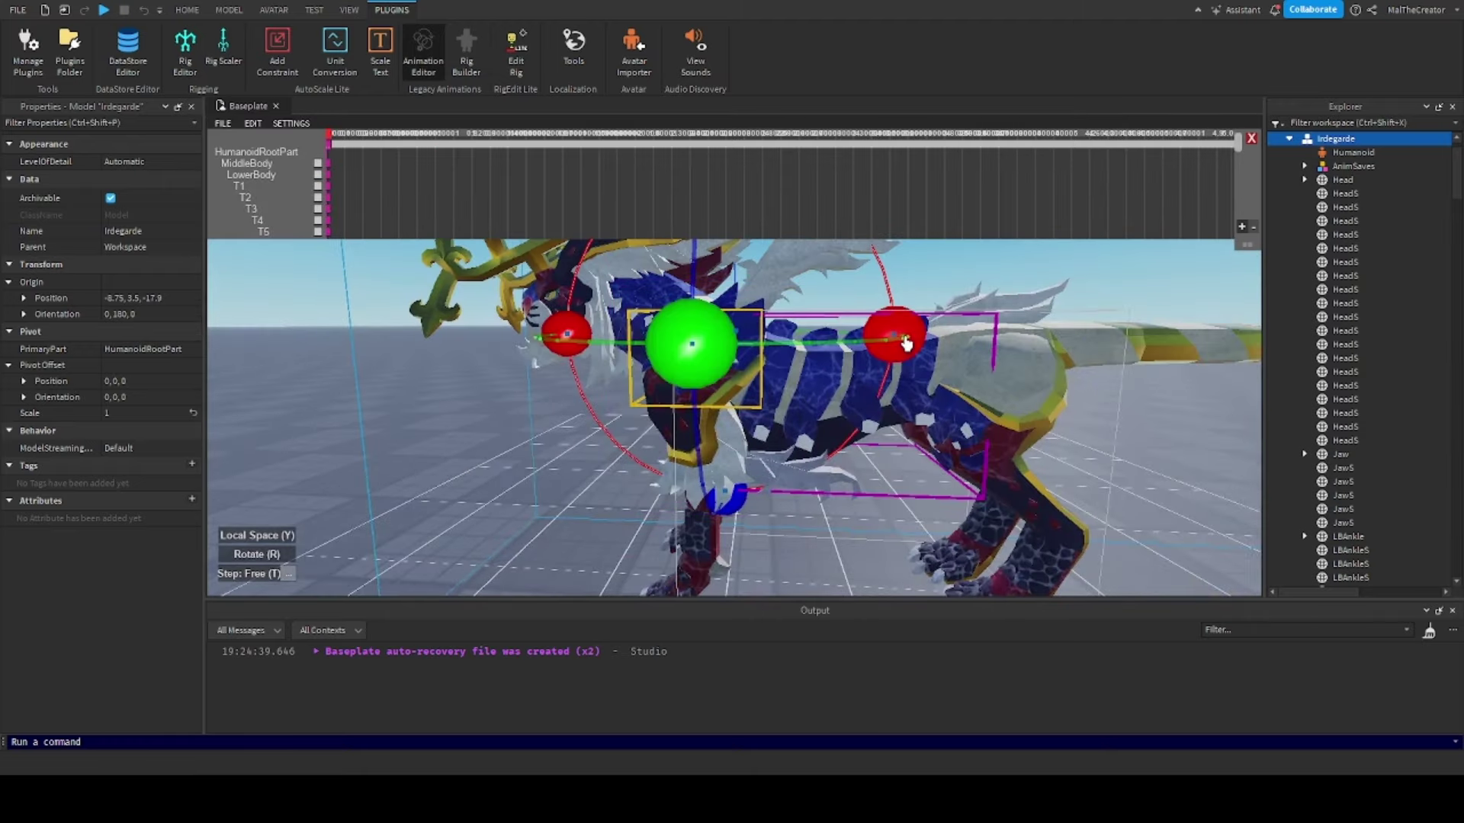
pyautogui.moveTo(900, 342)
pyautogui.mouseDown()
pyautogui.moveTo(889, 392)
pyautogui.moveTo(893, 361)
pyautogui.mouseUp()
pyautogui.moveTo(826, 402); pyautogui.dragTo(847, 385, button='right')
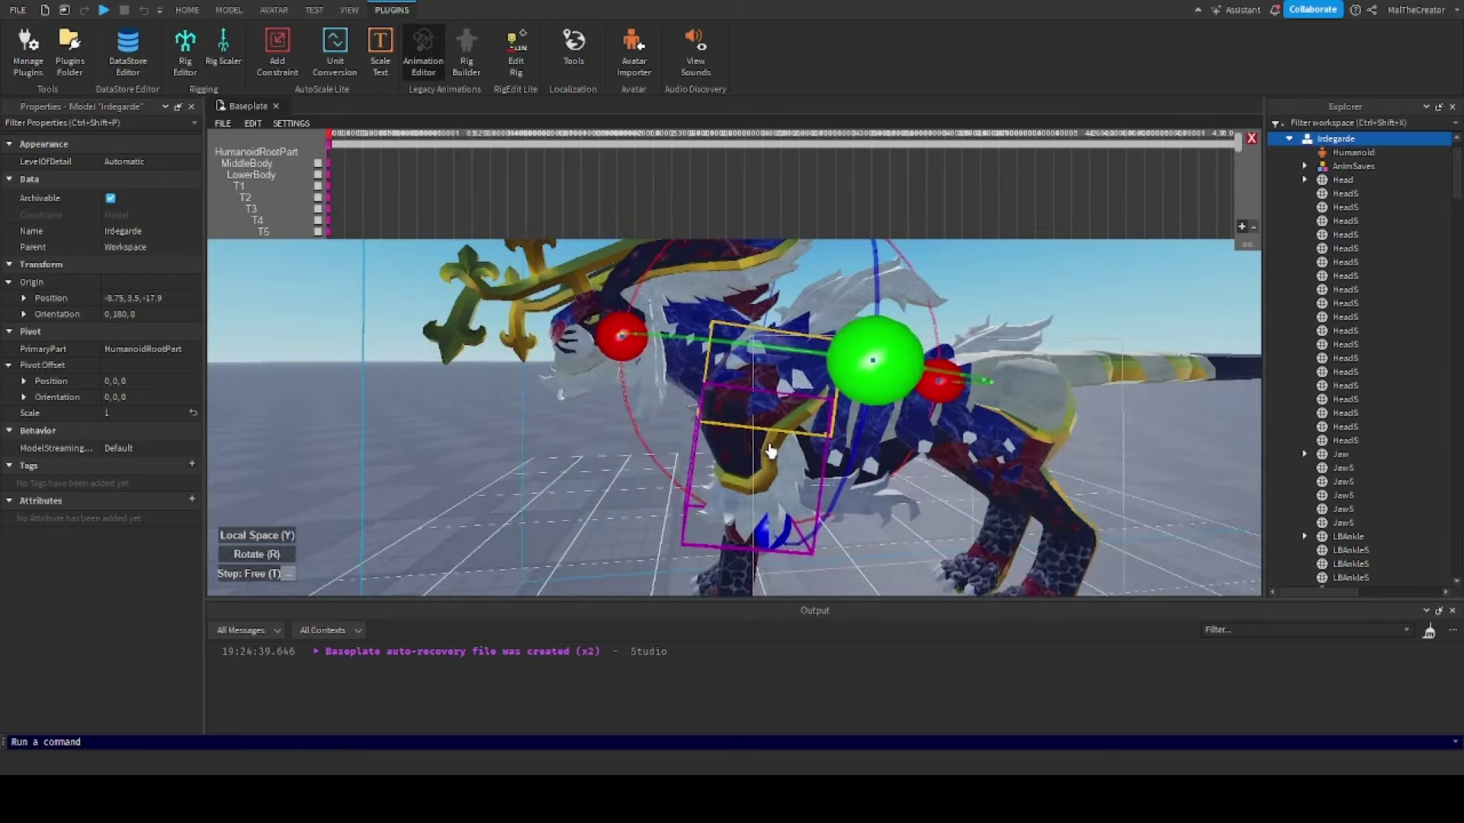
pyautogui.moveTo(622, 343); pyautogui.dragTo(661, 433)
pyautogui.moveTo(632, 397); pyautogui.dragTo(607, 314)
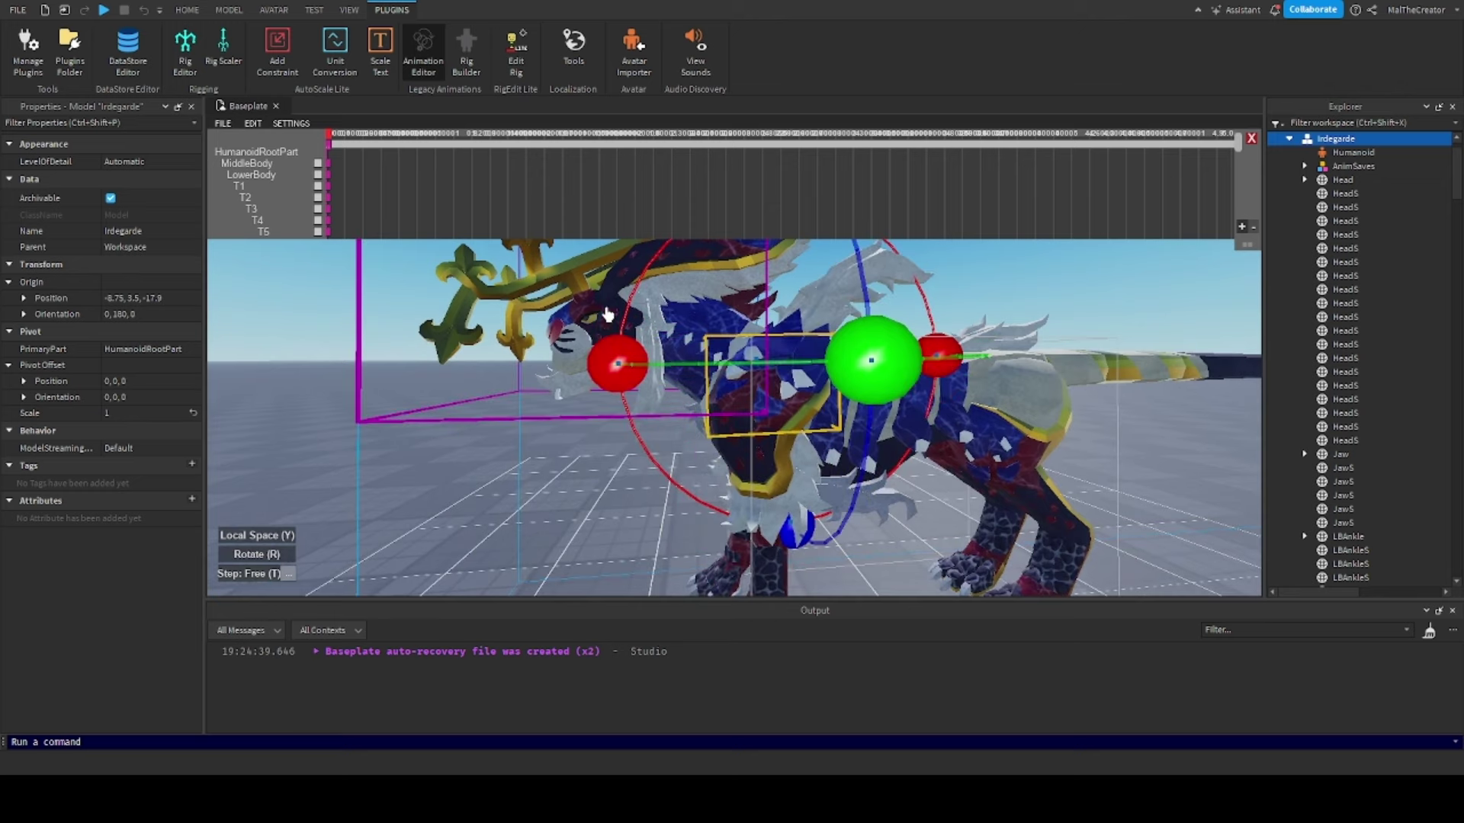
pyautogui.moveTo(617, 373); pyautogui.dragTo(680, 347)
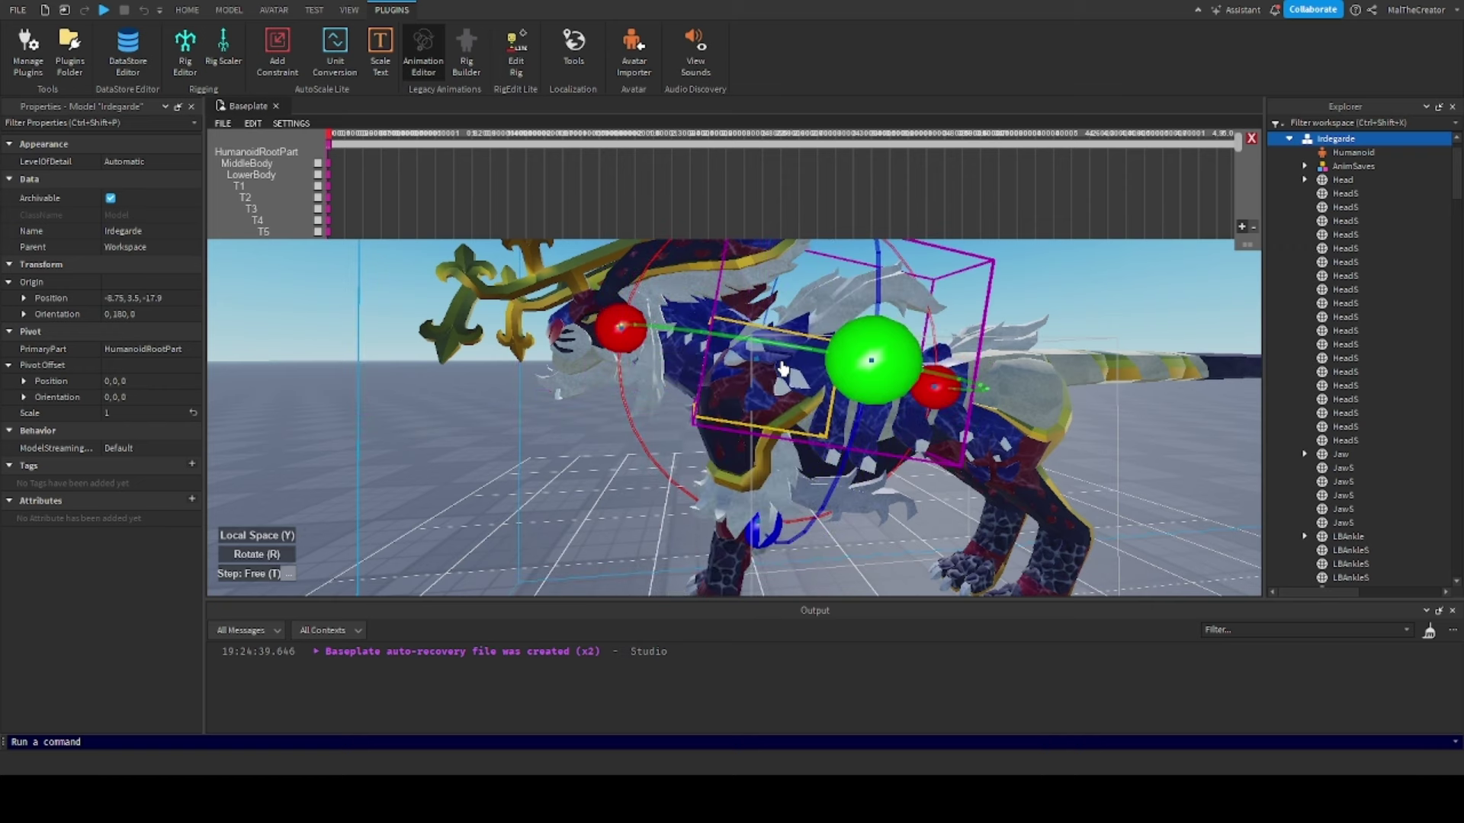
# Swing the left front thigh further forward and back, checking from several angles how the lower leg and ankle follow
pyautogui.scroll(-1, 803, 454)
pyautogui.scroll(3, 803, 454)
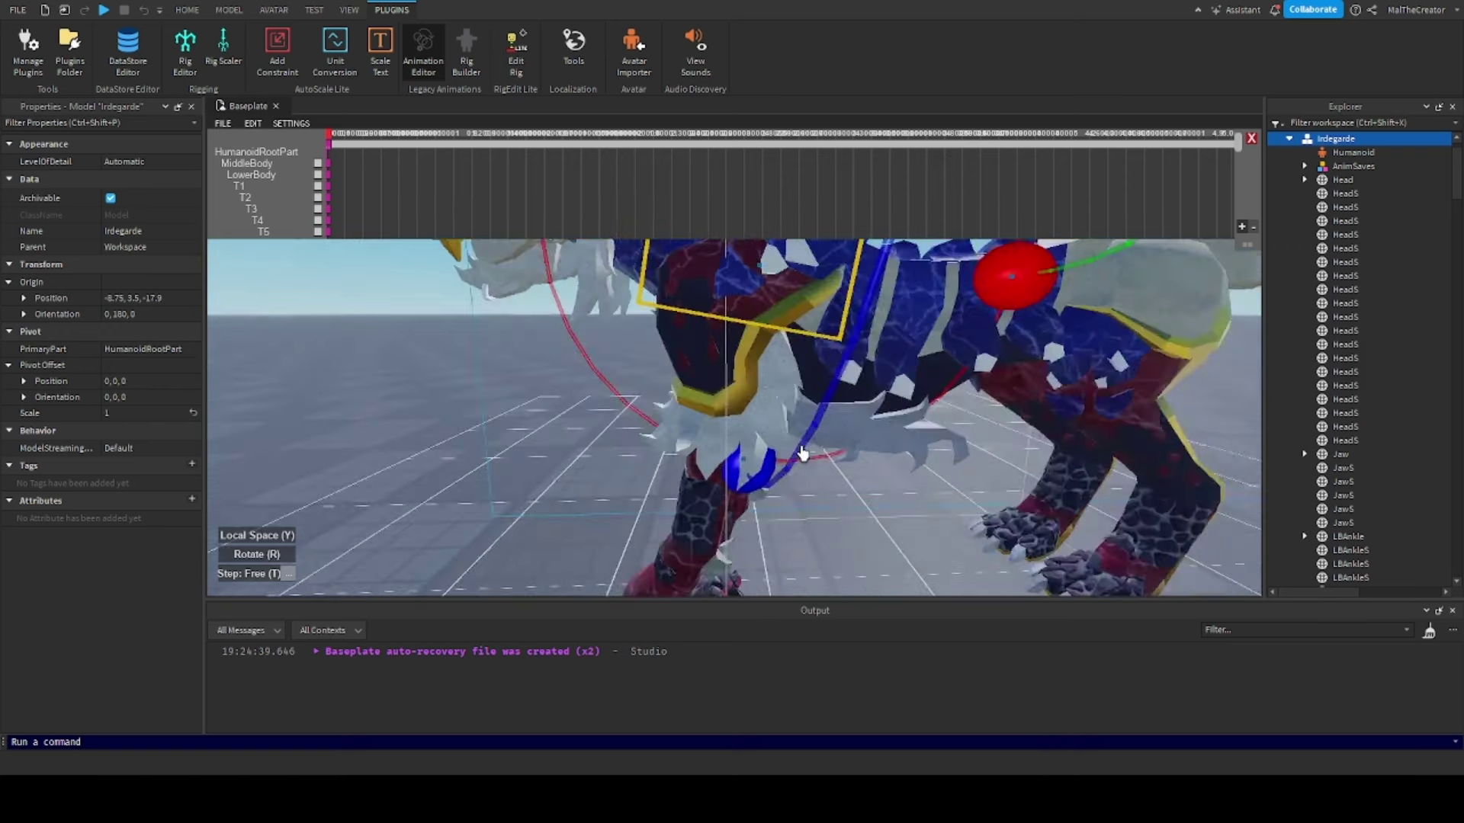
pyautogui.scroll(-2, 755, 416)
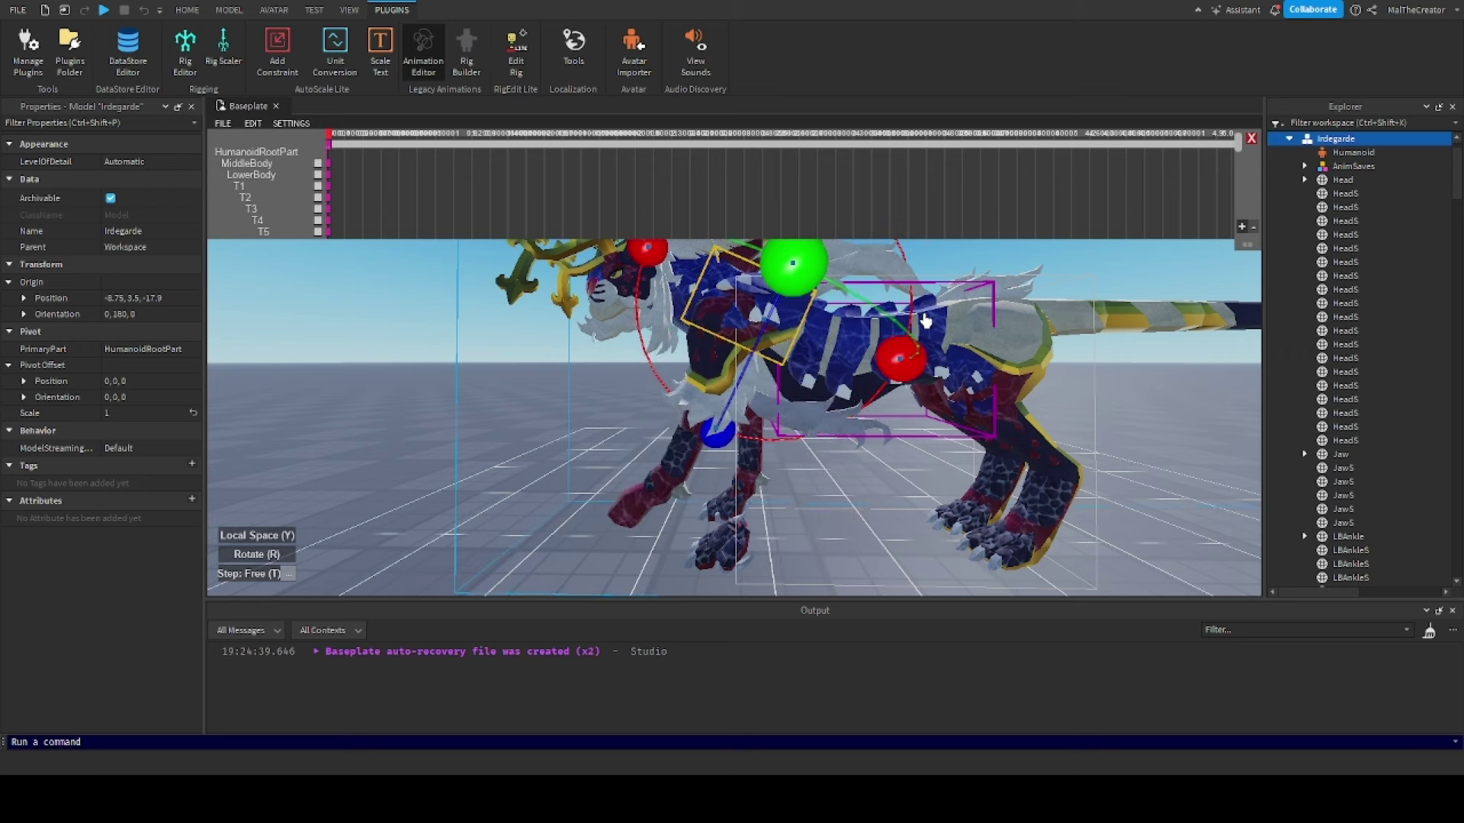
pyautogui.moveTo(678, 354); pyautogui.dragTo(686, 398, button='right')
pyautogui.scroll(2, 687, 398)
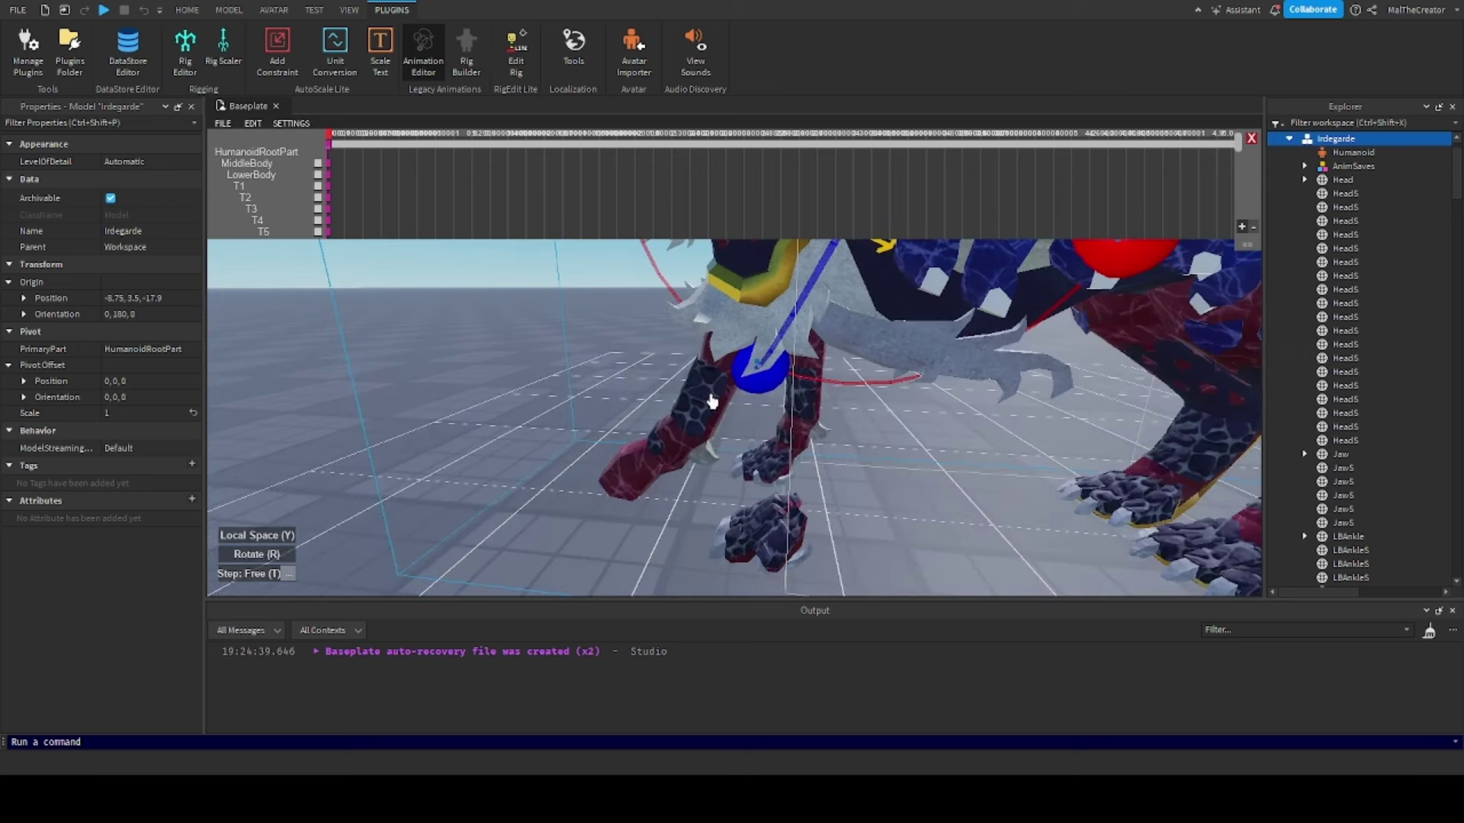
pyautogui.scroll(-4, 765, 379)
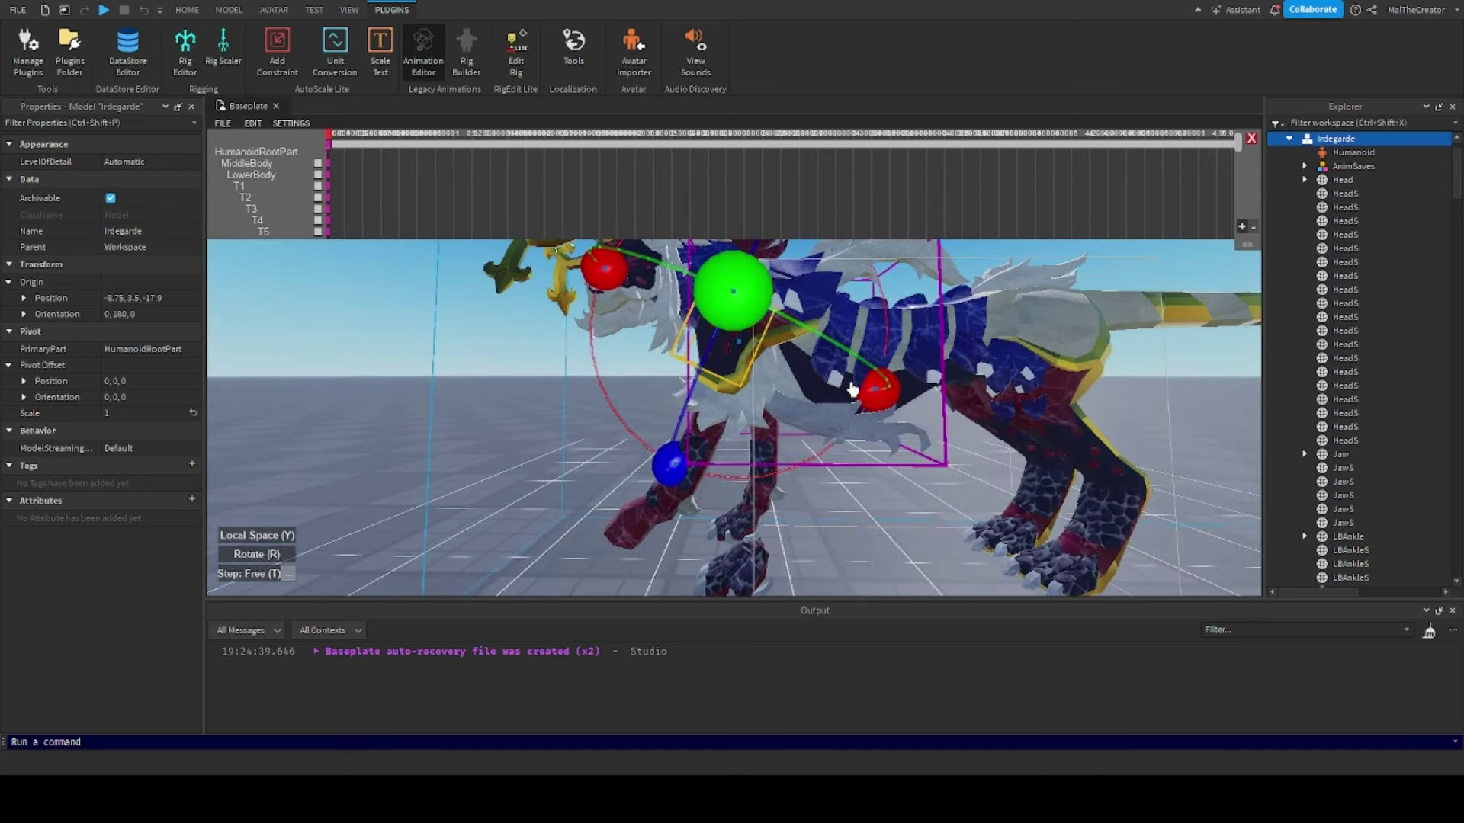
pyautogui.moveTo(935, 251); pyautogui.dragTo(949, 309)
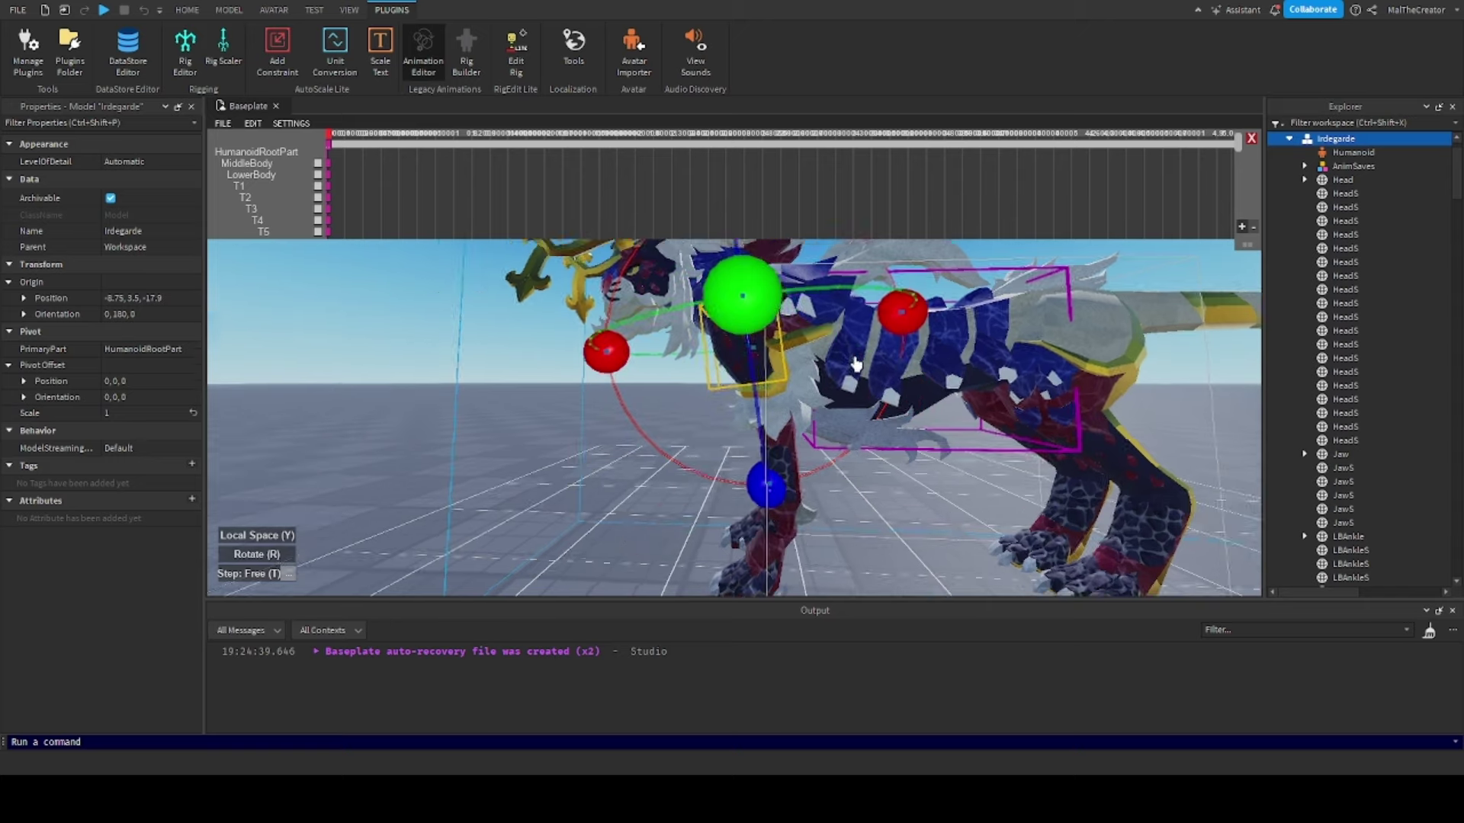
pyautogui.moveTo(856, 366); pyautogui.dragTo(621, 468, button='right')
pyautogui.moveTo(448, 512); pyautogui.dragTo(572, 389)
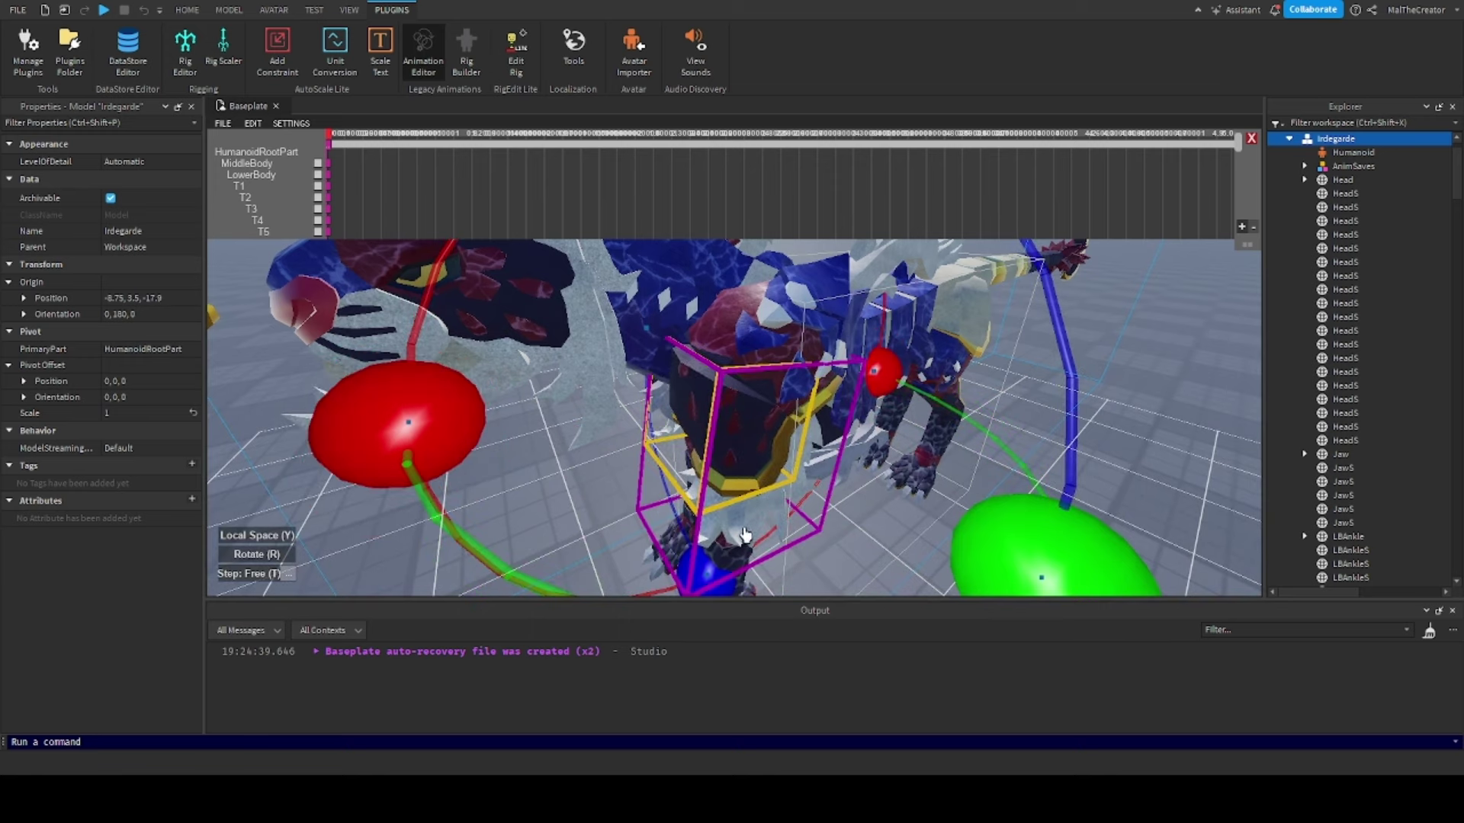
# Select the left front lower leg and rotate it forward and partly back to test its joint
pyautogui.click(736, 568)
pyautogui.scroll(-5, 784, 455)
pyautogui.scroll(7, 784, 455)
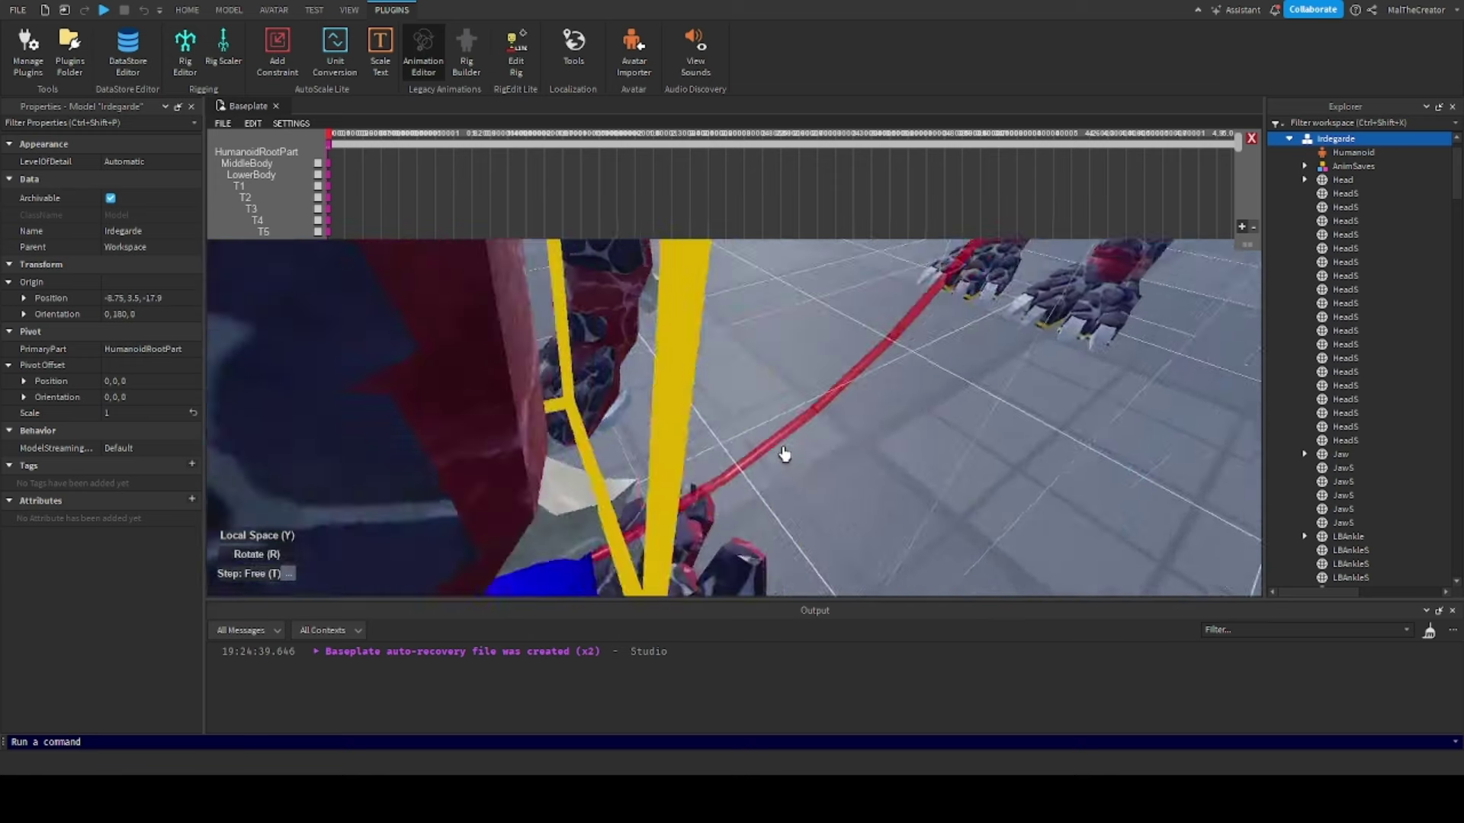
pyautogui.moveTo(784, 454); pyautogui.dragTo(755, 418, button='right')
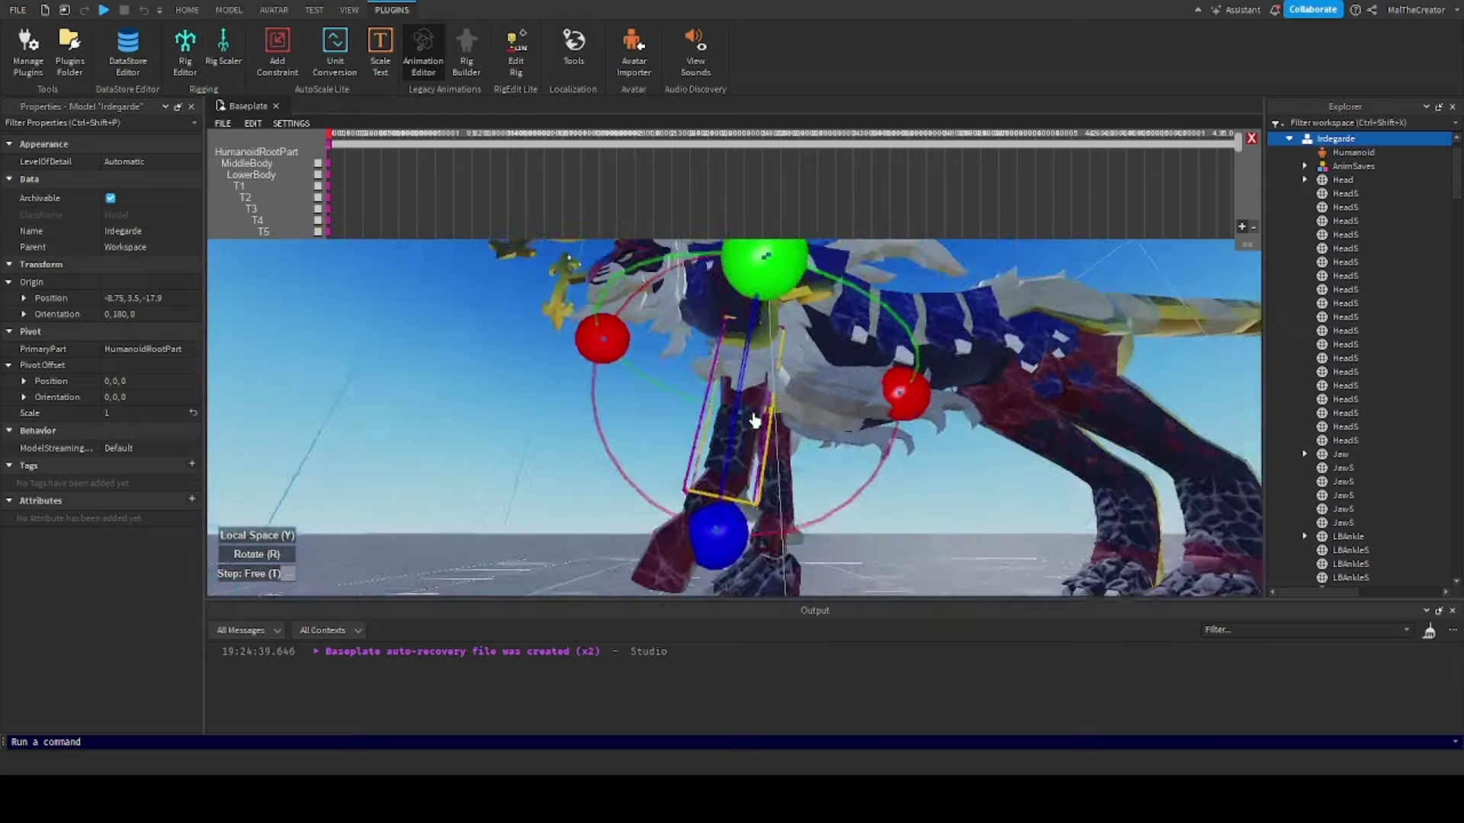
pyautogui.scroll(-2, 755, 421)
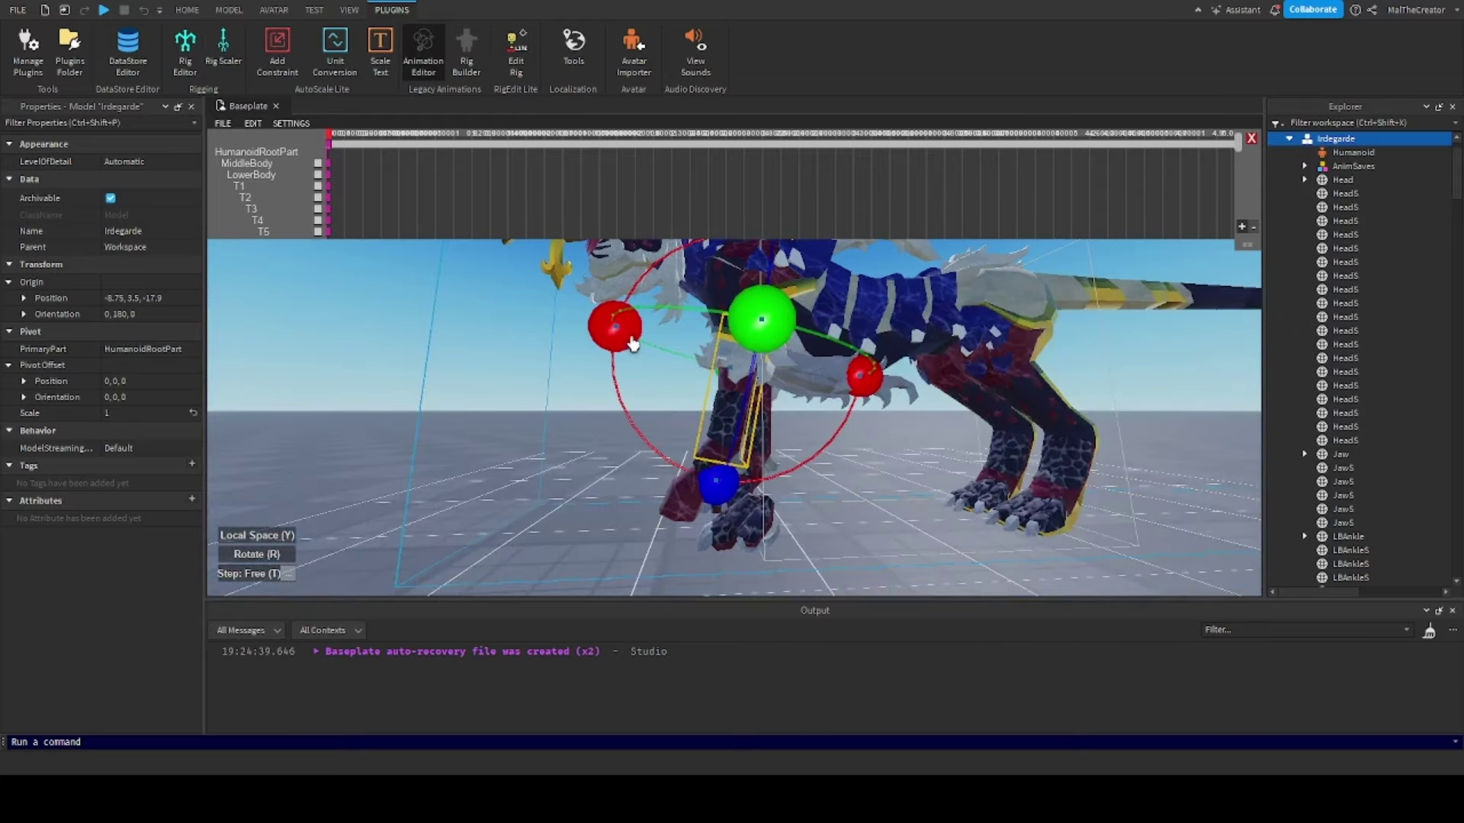
pyautogui.moveTo(848, 344); pyautogui.dragTo(870, 427)
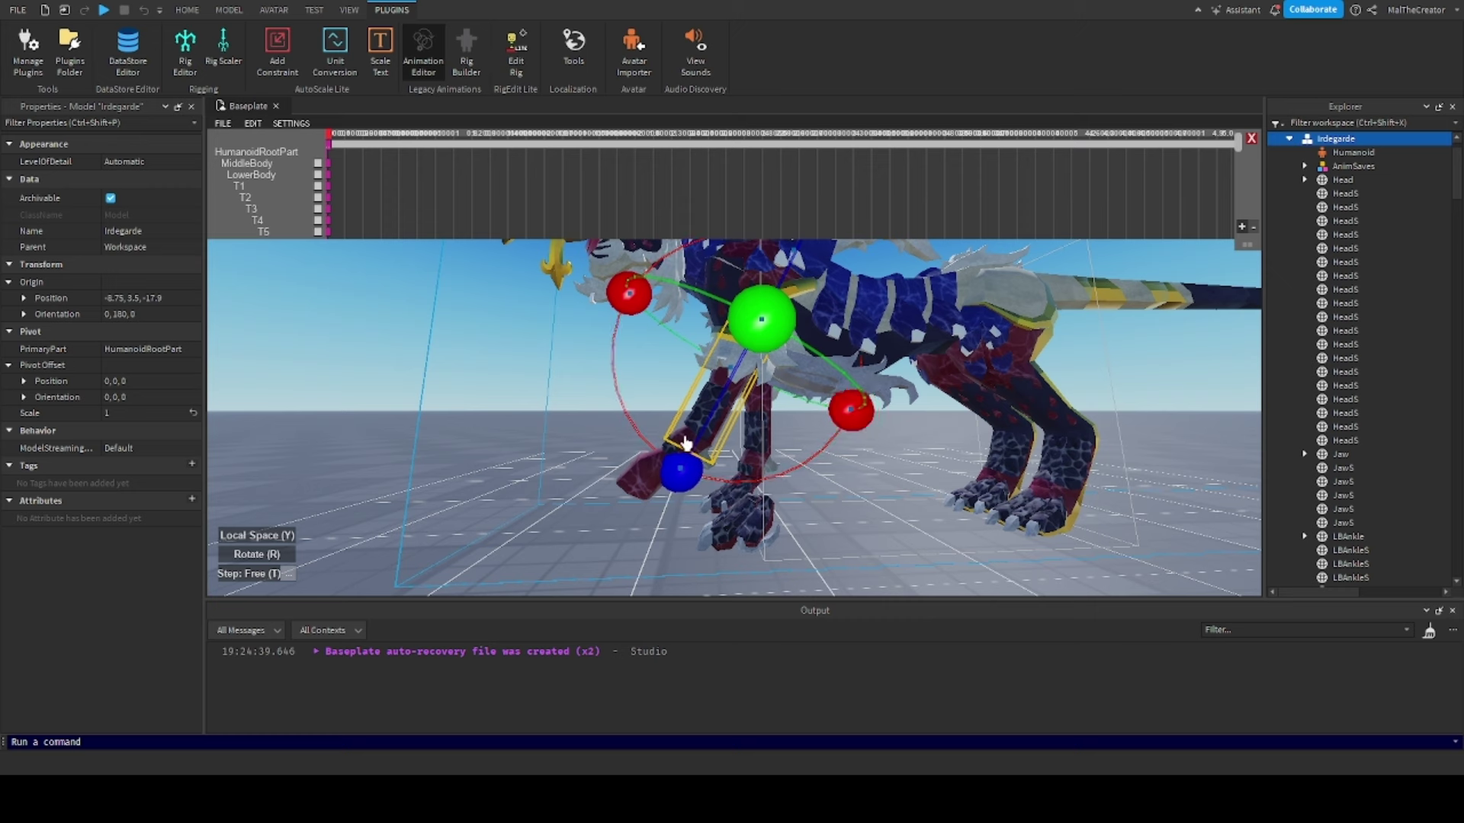
pyautogui.moveTo(861, 424); pyautogui.dragTo(883, 393)
# Reselect the left front lower leg and rotate it forward and back to test its joint again
pyautogui.click(793, 489)
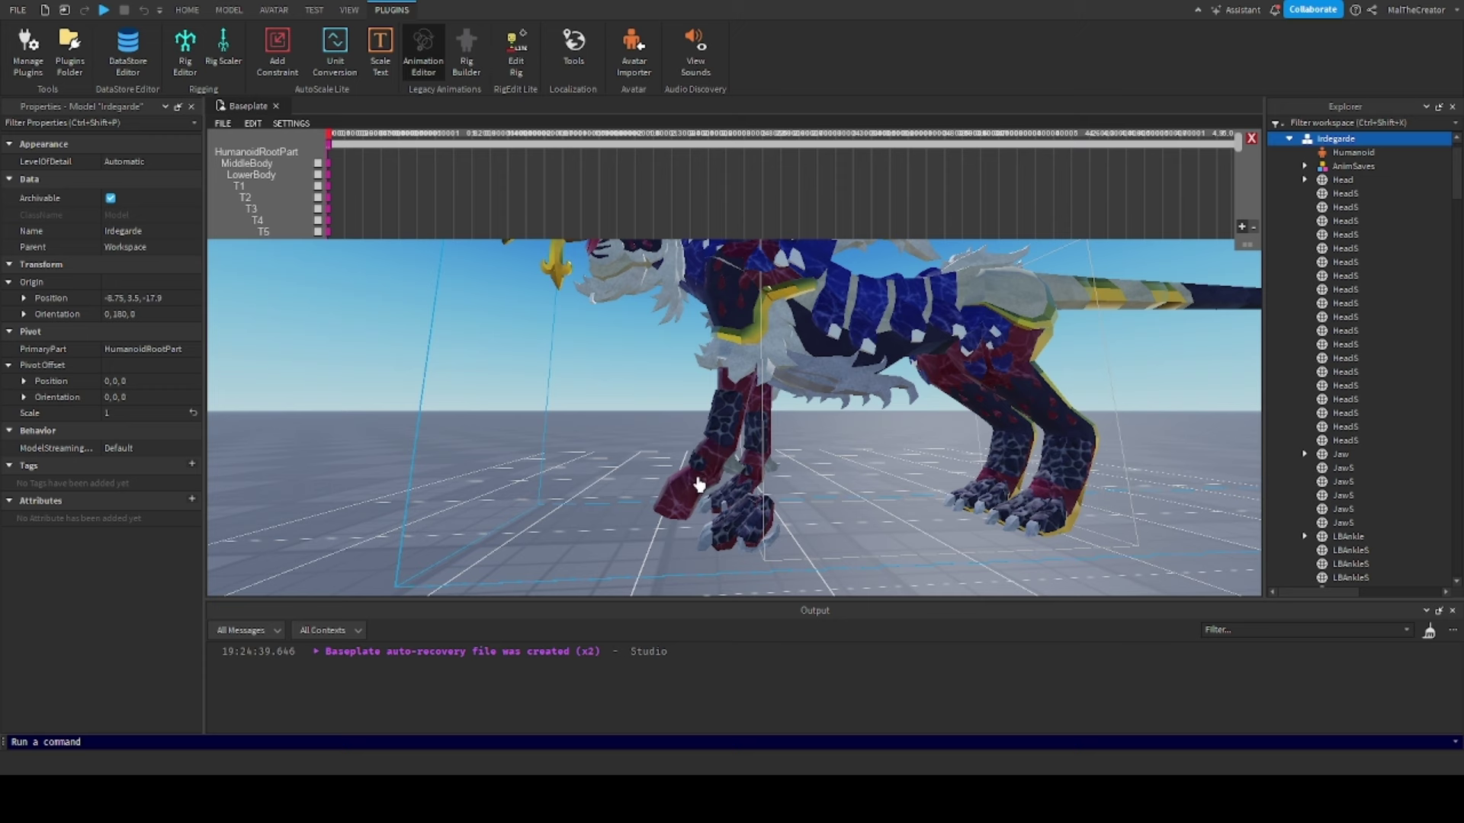
pyautogui.click(734, 391)
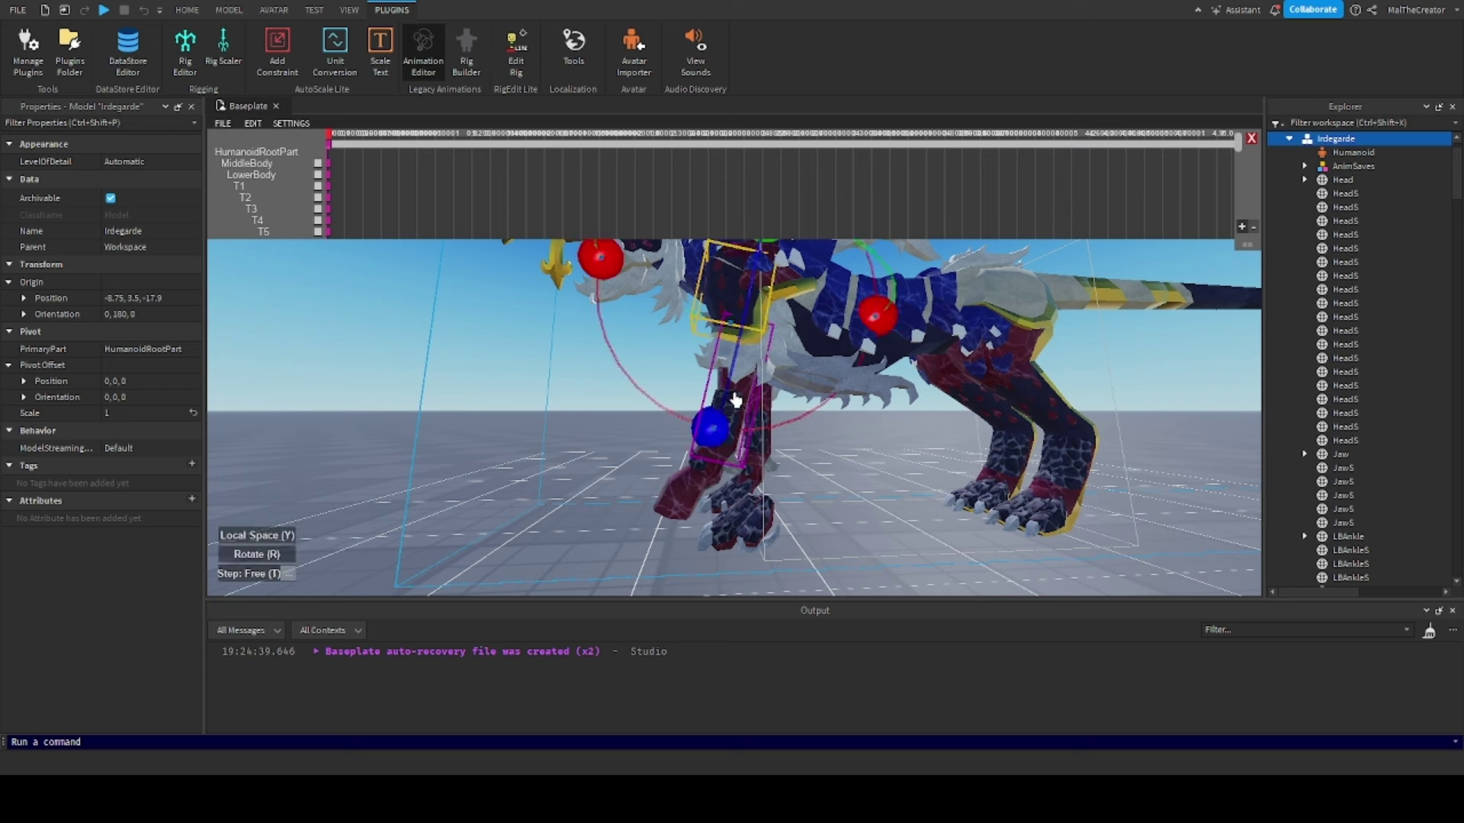
pyautogui.click(734, 399)
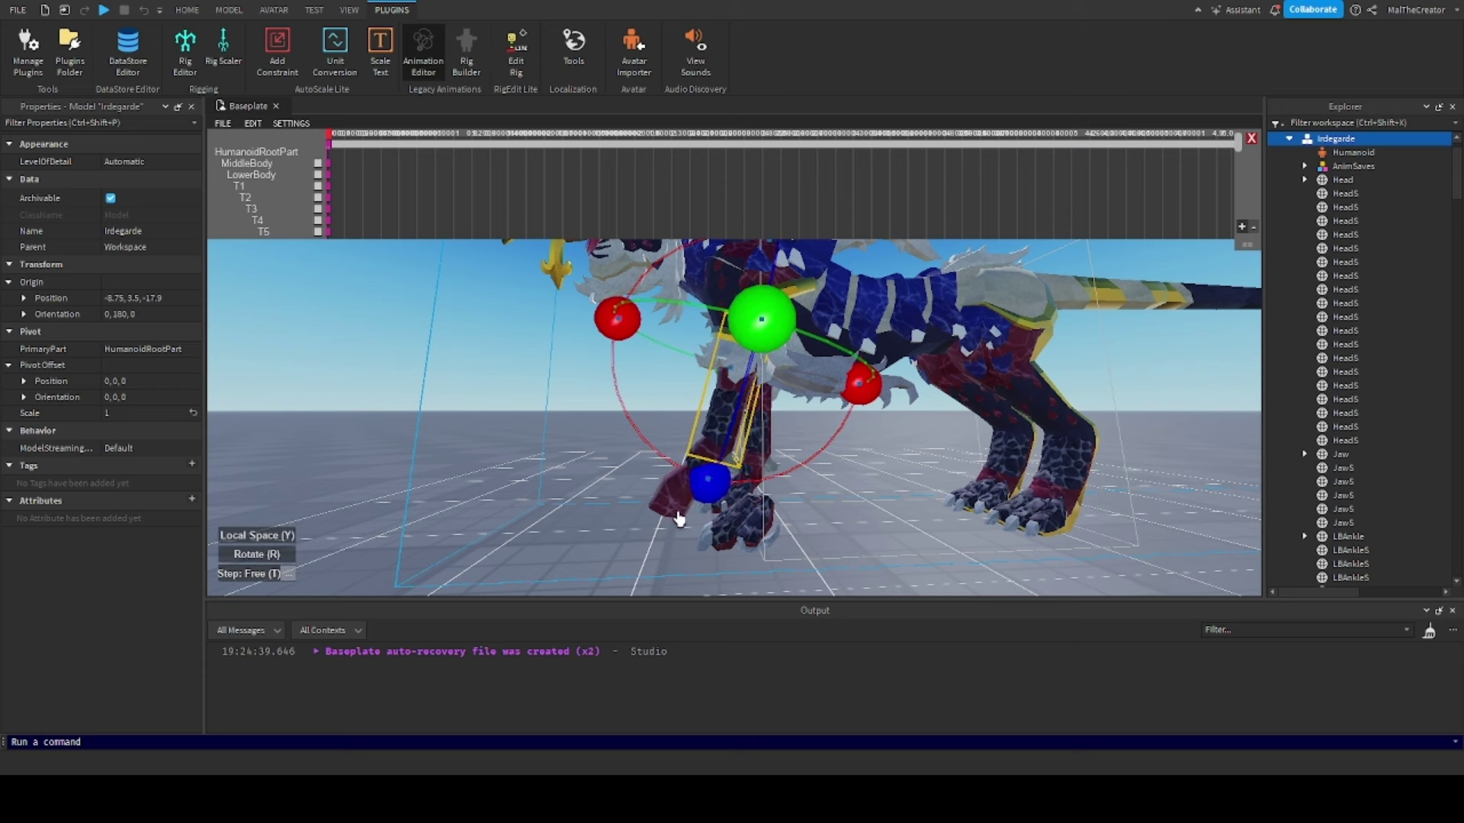
pyautogui.click(856, 394)
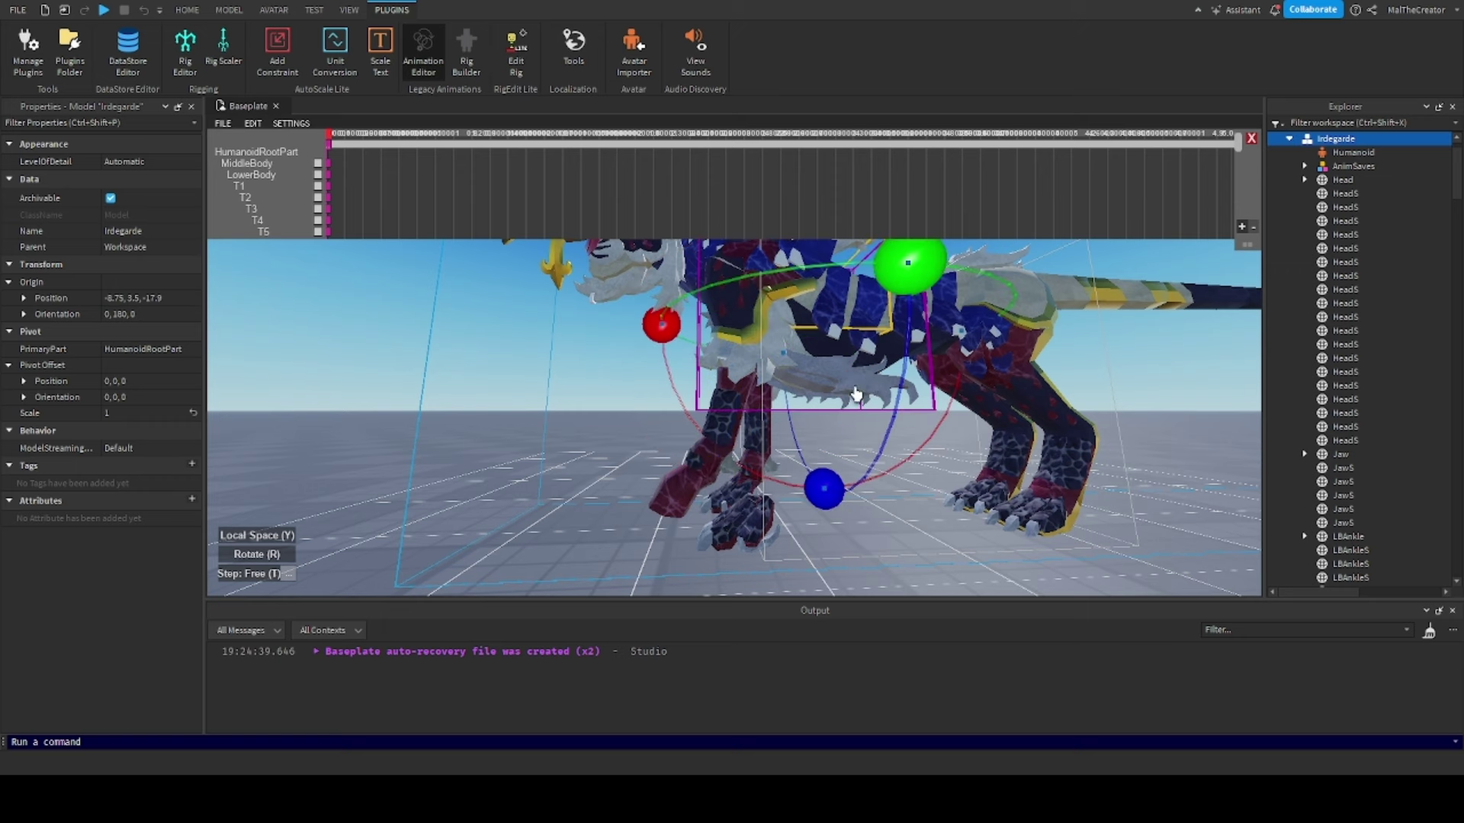
pyautogui.click(832, 384)
pyautogui.moveTo(863, 393); pyautogui.dragTo(688, 478)
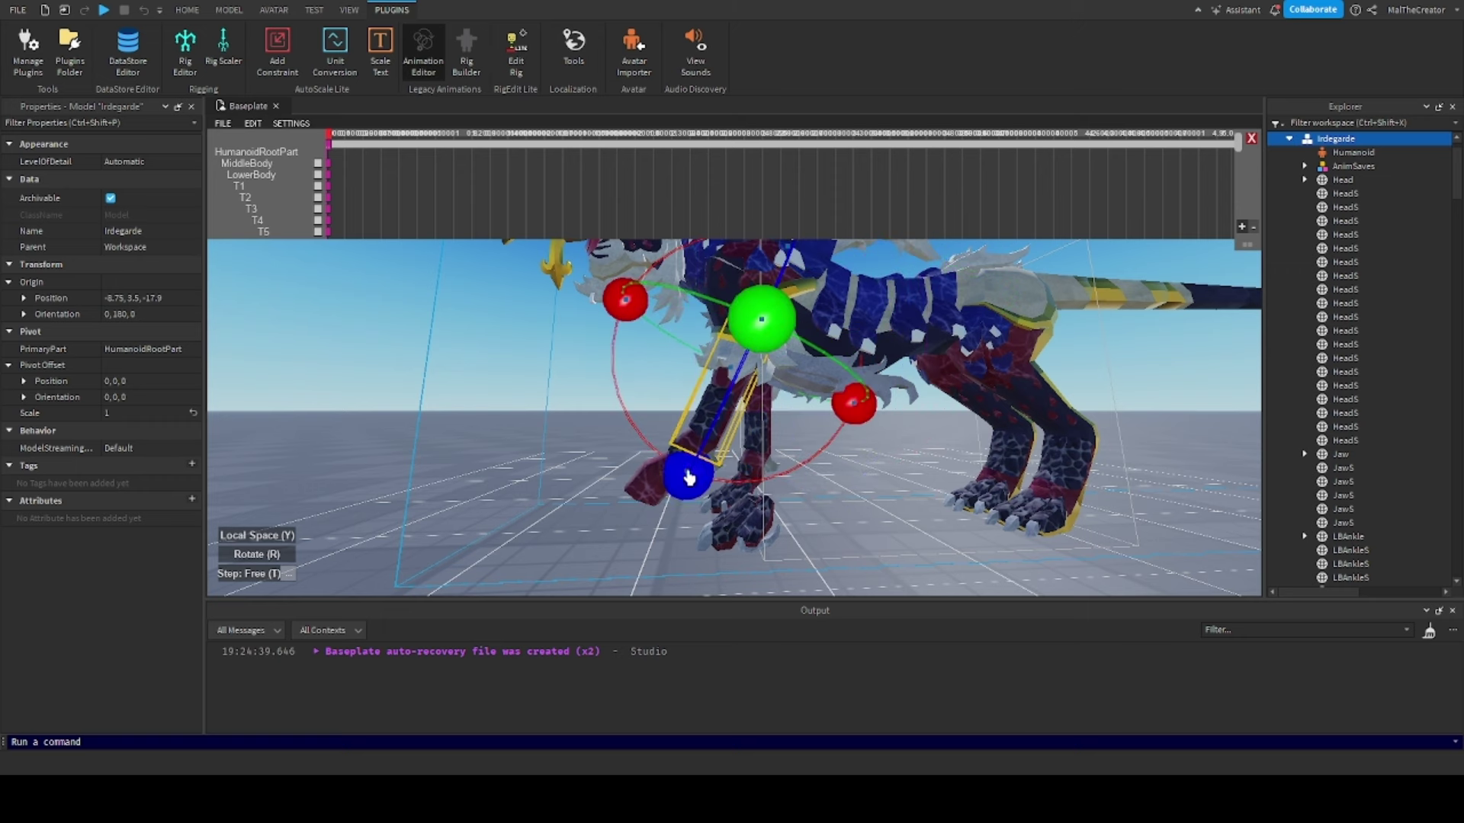
pyautogui.moveTo(857, 404); pyautogui.dragTo(878, 370)
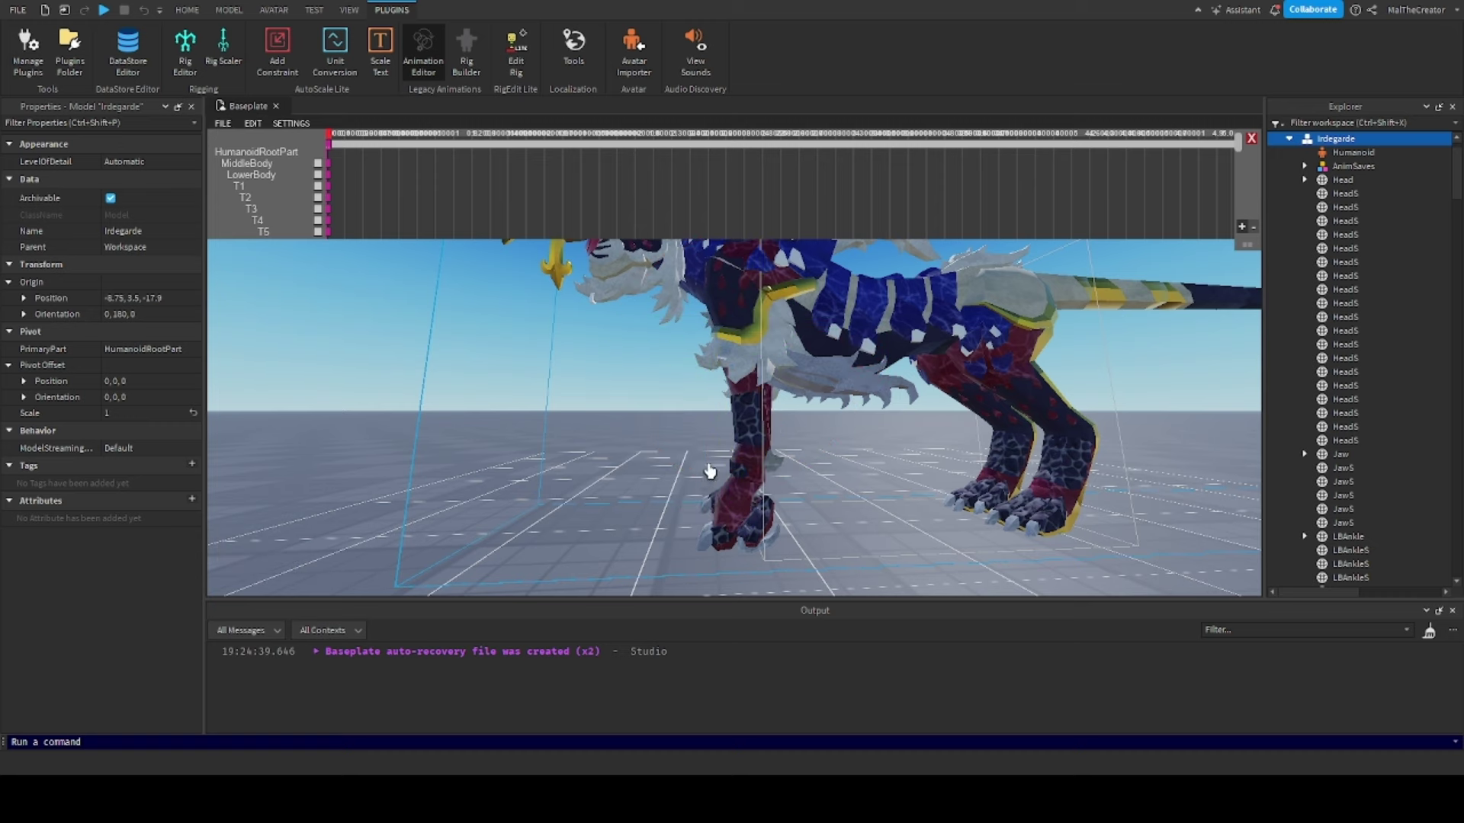
# Select the left front ankle section and rotate it from different view angles to test its joint
pyautogui.click(747, 466)
pyautogui.moveTo(866, 437); pyautogui.dragTo(859, 407)
pyautogui.moveTo(860, 407); pyautogui.dragTo(860, 411, button='right')
pyautogui.scroll(2, 860, 411)
pyautogui.scroll(3, 860, 411)
pyautogui.scroll(-5, 860, 411)
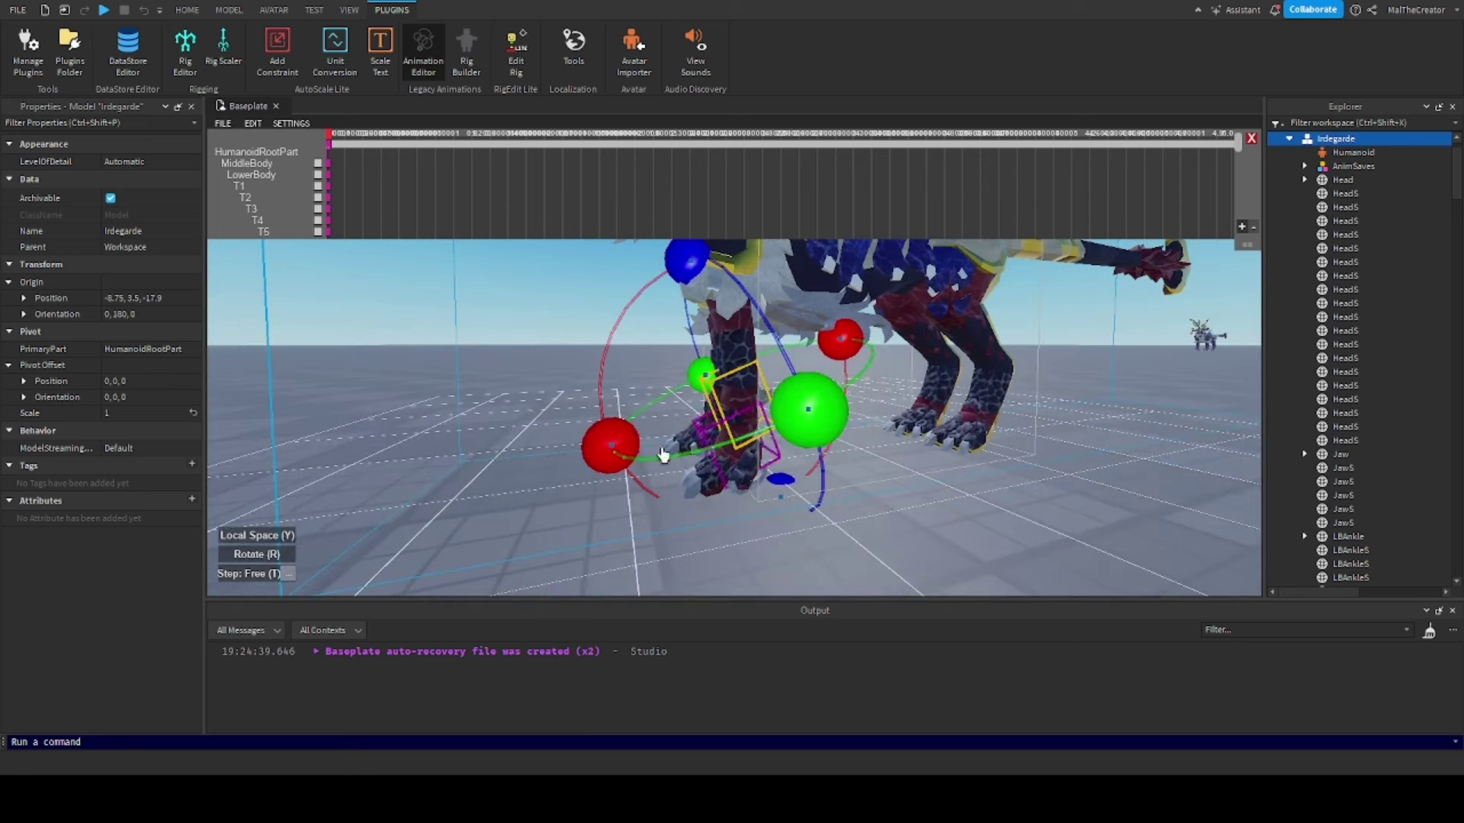
pyautogui.moveTo(616, 450); pyautogui.dragTo(603, 353)
# Rotate the left front foot to test its joint and close the Animation Editor
pyautogui.click(700, 436)
pyautogui.moveTo(603, 408)
pyautogui.mouseDown()
pyautogui.moveTo(619, 494)
pyautogui.moveTo(525, 327)
pyautogui.moveTo(661, 494)
pyautogui.moveTo(664, 455)
pyautogui.moveTo(565, 312)
pyautogui.moveTo(712, 483)
pyautogui.moveTo(662, 476)
pyautogui.moveTo(588, 409)
pyautogui.moveTo(686, 487)
pyautogui.moveTo(580, 394)
pyautogui.mouseUp()
pyautogui.click(422, 50)
pyautogui.click(659, 374)
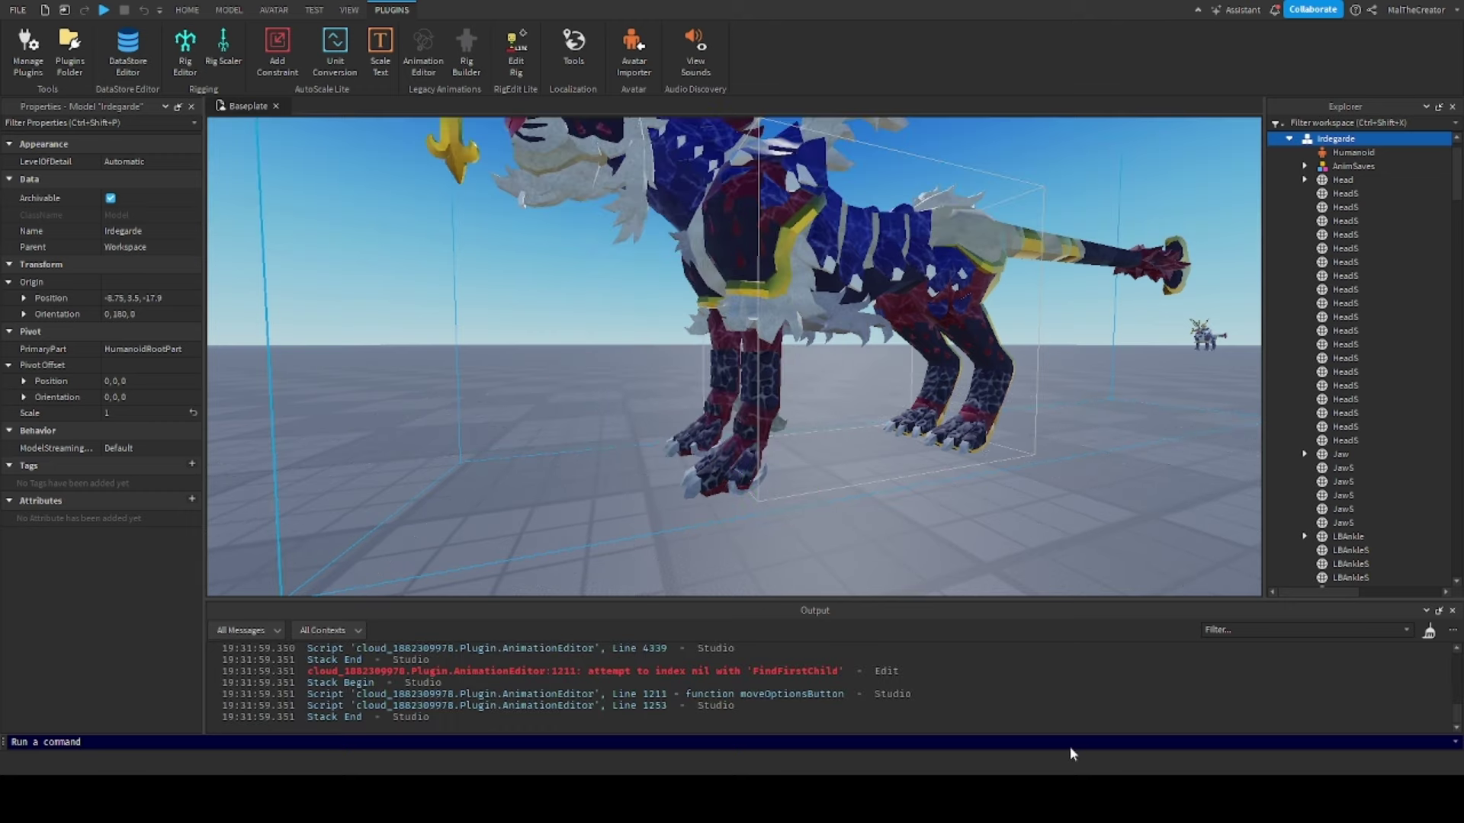
# Show the Irdegarde rig's joints in RigEdit Lite and reposition the LFThigh joint at the left front shoulder
pyautogui.click(516, 51)
pyautogui.scroll(5, 841, 338)
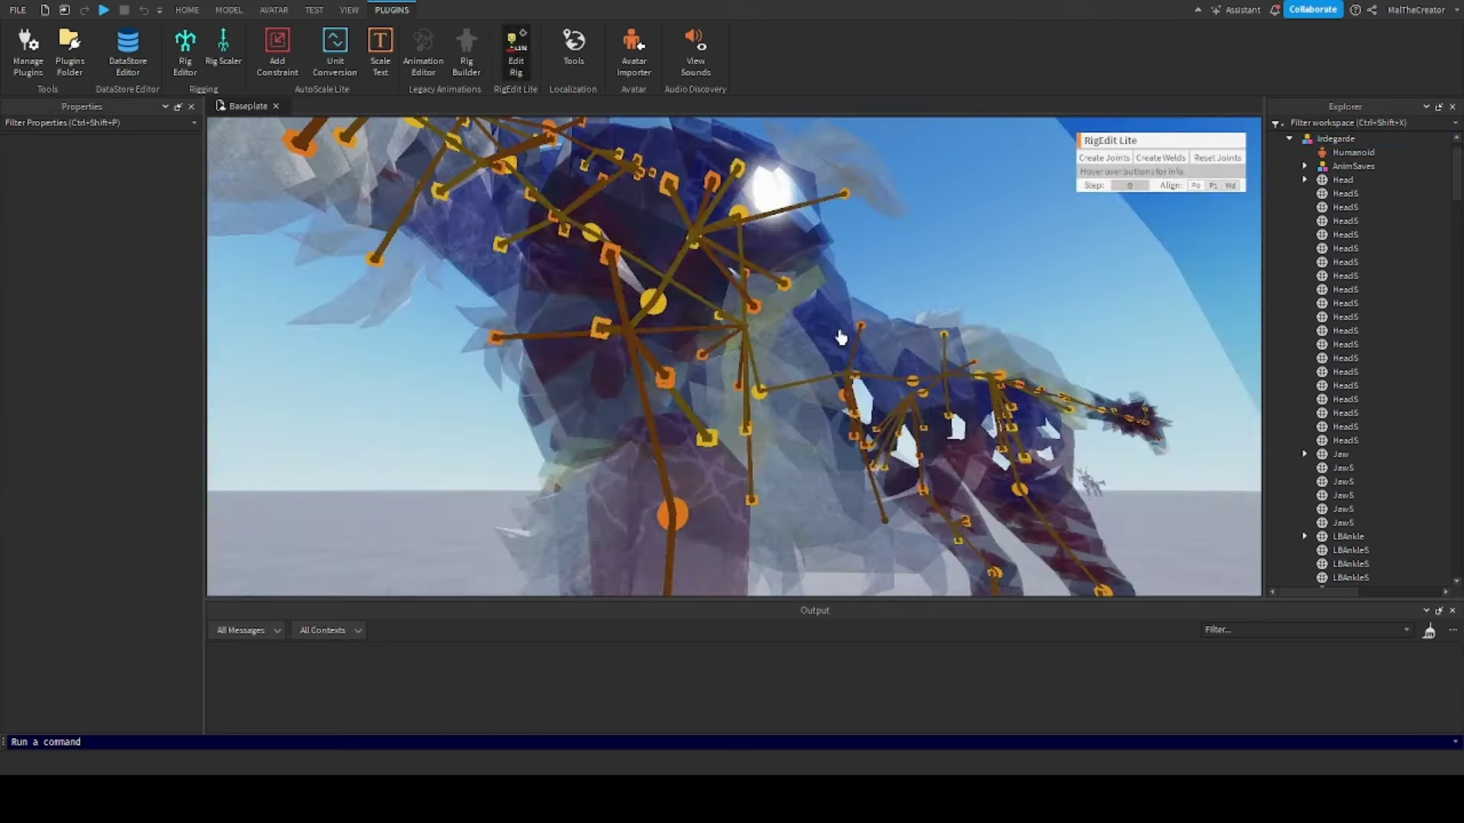
pyautogui.scroll(-5, 841, 337)
pyautogui.scroll(4, 841, 338)
pyautogui.moveTo(841, 337); pyautogui.dragTo(840, 340, button='right')
pyautogui.scroll(-5, 840, 340)
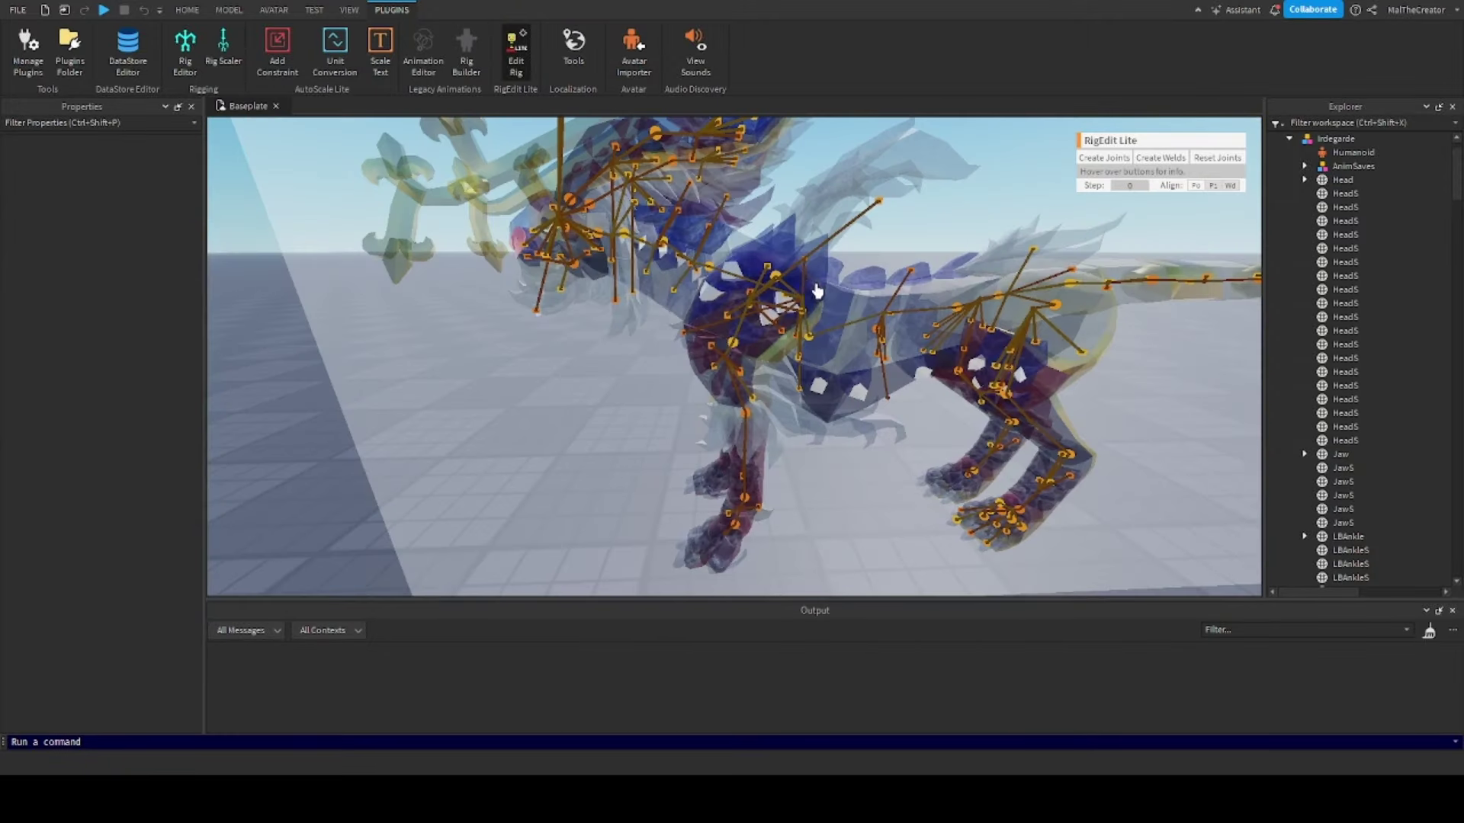
pyautogui.click(777, 283)
pyautogui.moveTo(777, 170); pyautogui.dragTo(859, 303)
pyautogui.scroll(6, 914, 414)
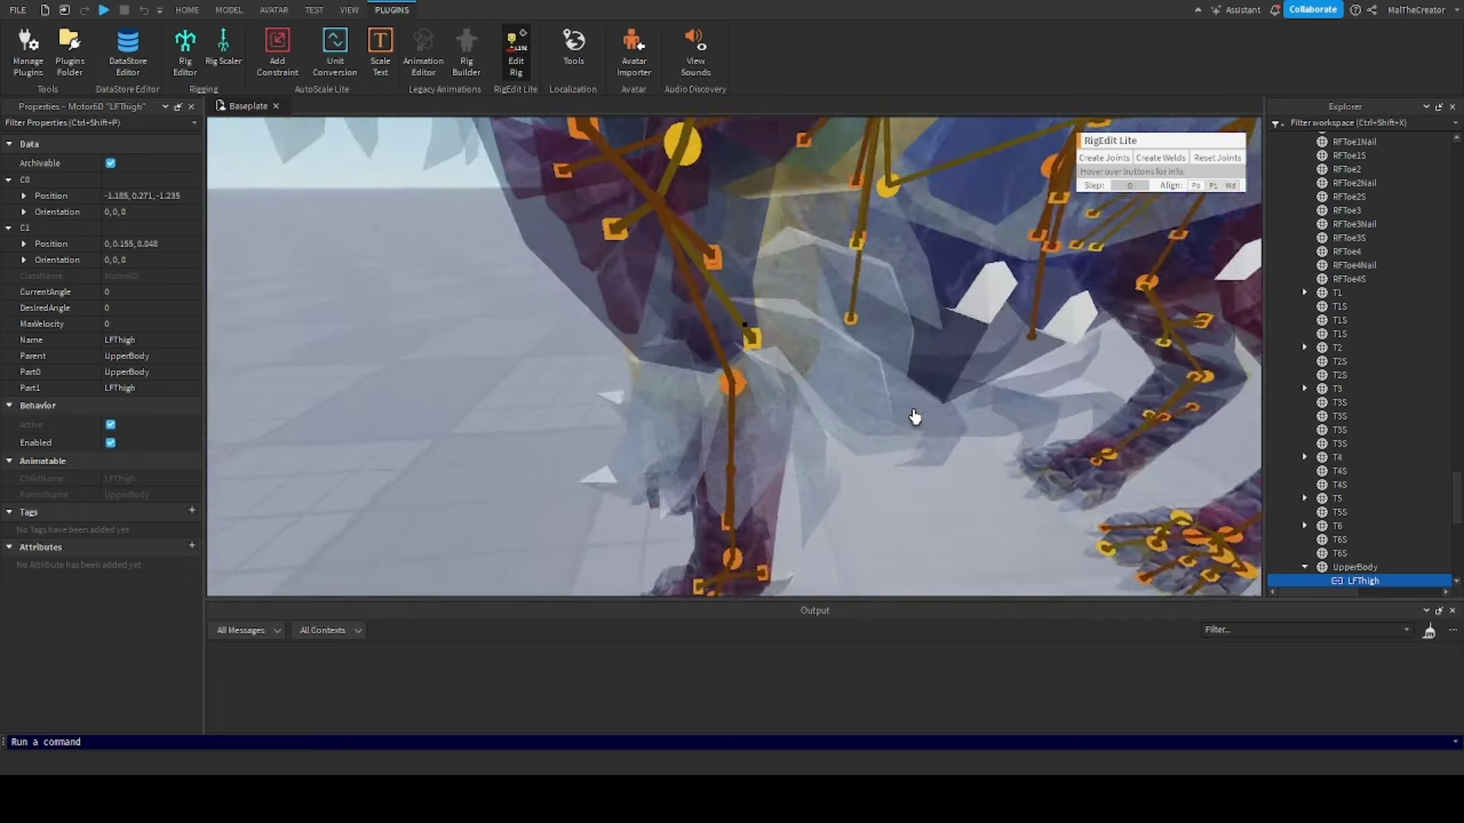
# Move the LFCalf joint up and back to a C0 position of about -0.008, -0.809, -0.374
pyautogui.click(749, 333)
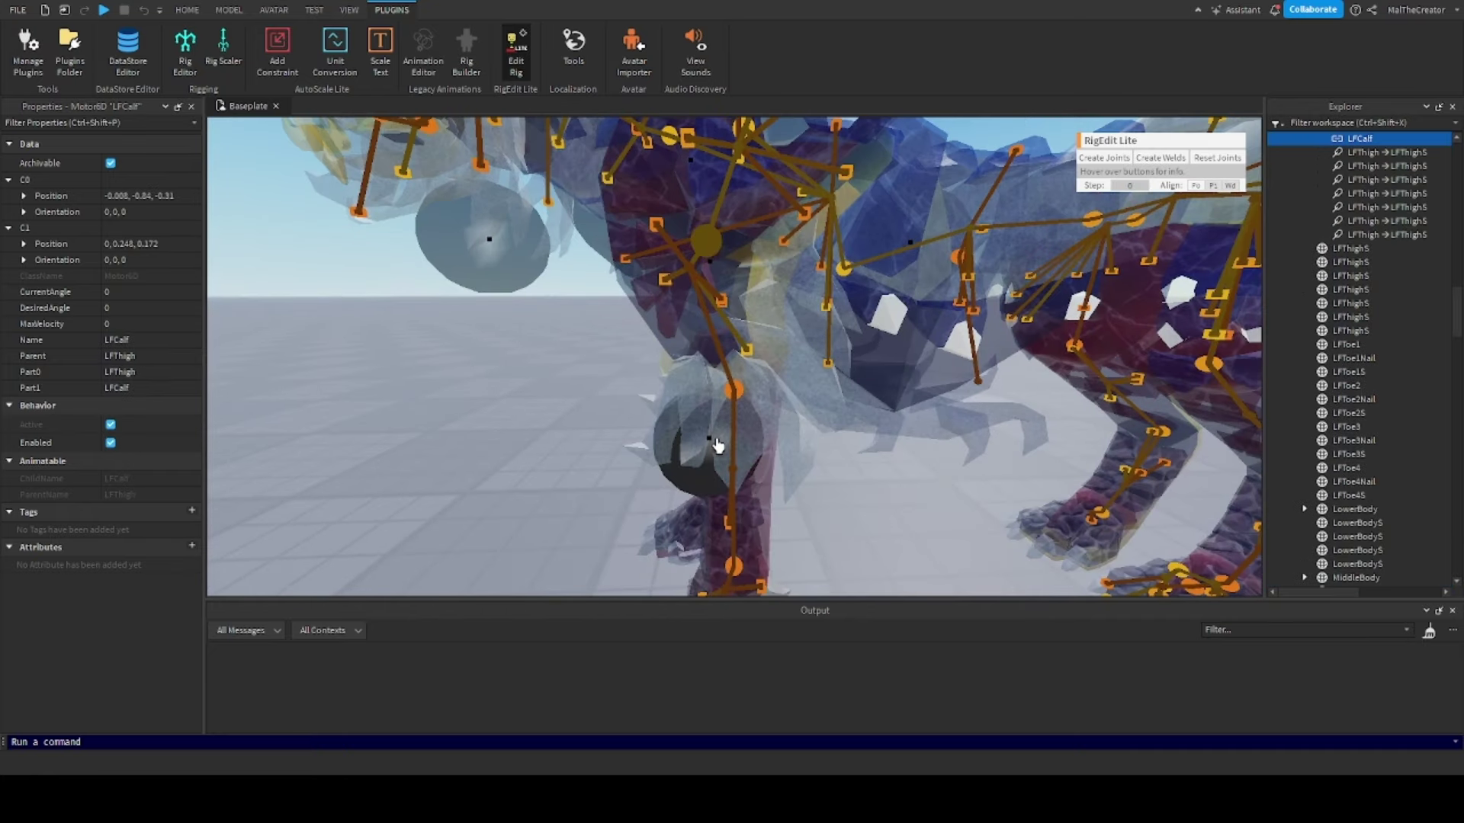
pyautogui.moveTo(717, 445)
pyautogui.mouseDown()
pyautogui.moveTo(919, 236)
pyautogui.moveTo(720, 431)
pyautogui.mouseUp()
pyautogui.scroll(-10, 716, 427)
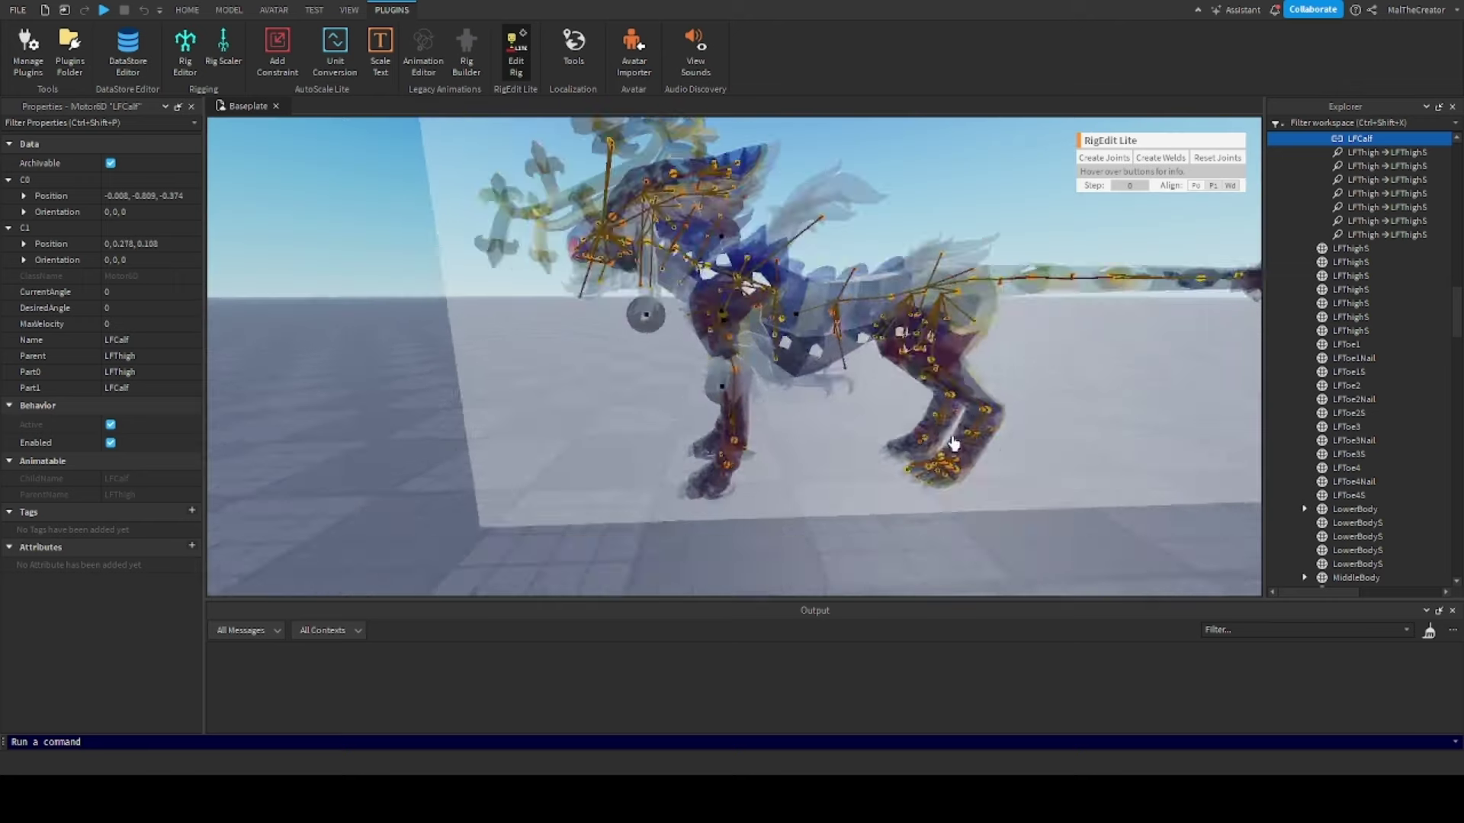
pyautogui.click(800, 463)
# Create joints from LFFoot to LFToe1, LFToe2, LFToe3 and LFToe4
pyautogui.scroll(8, 800, 463)
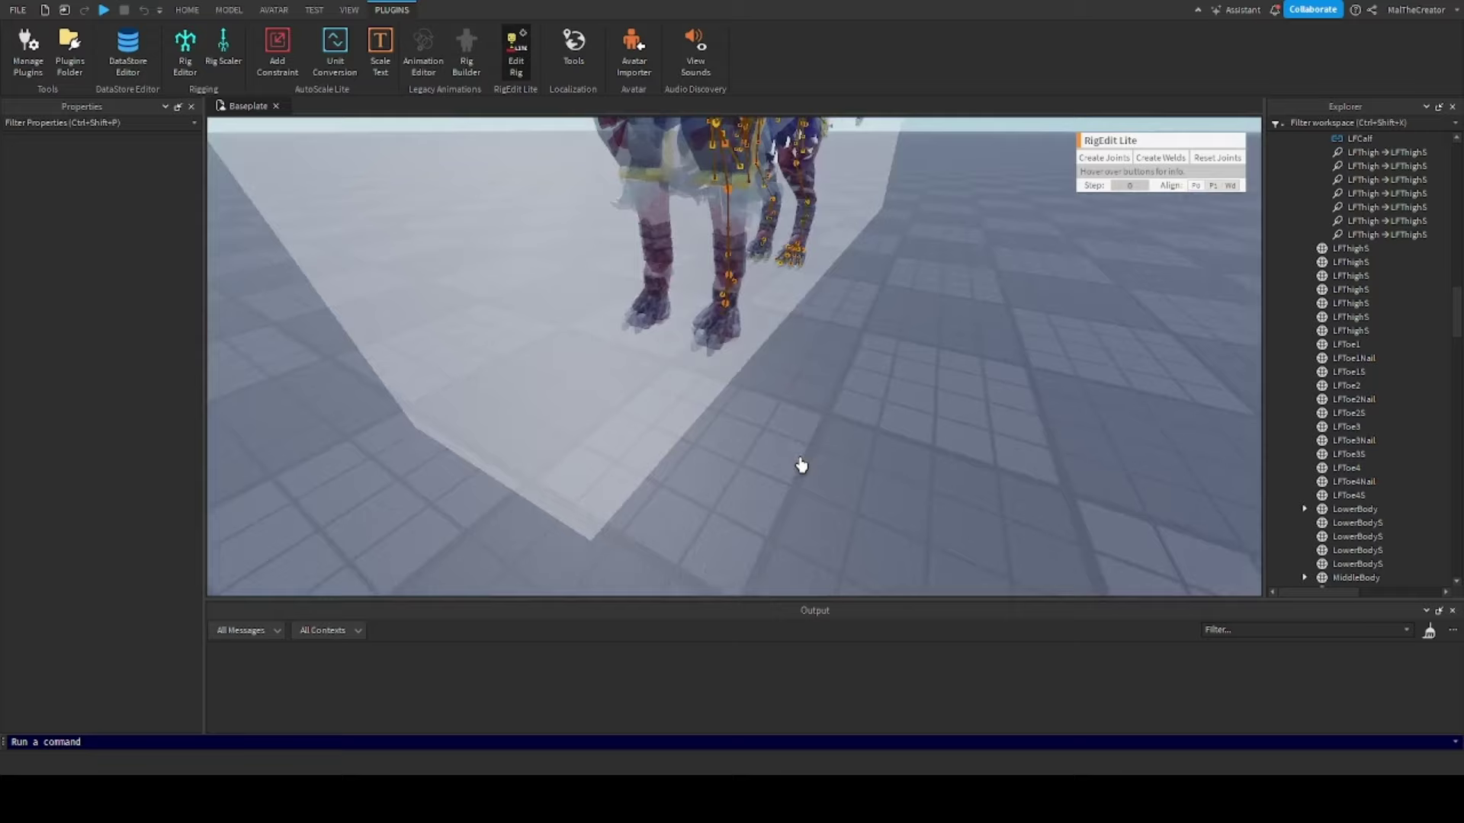
pyautogui.scroll(4, 800, 464)
pyautogui.moveTo(800, 463); pyautogui.dragTo(800, 467, button='right')
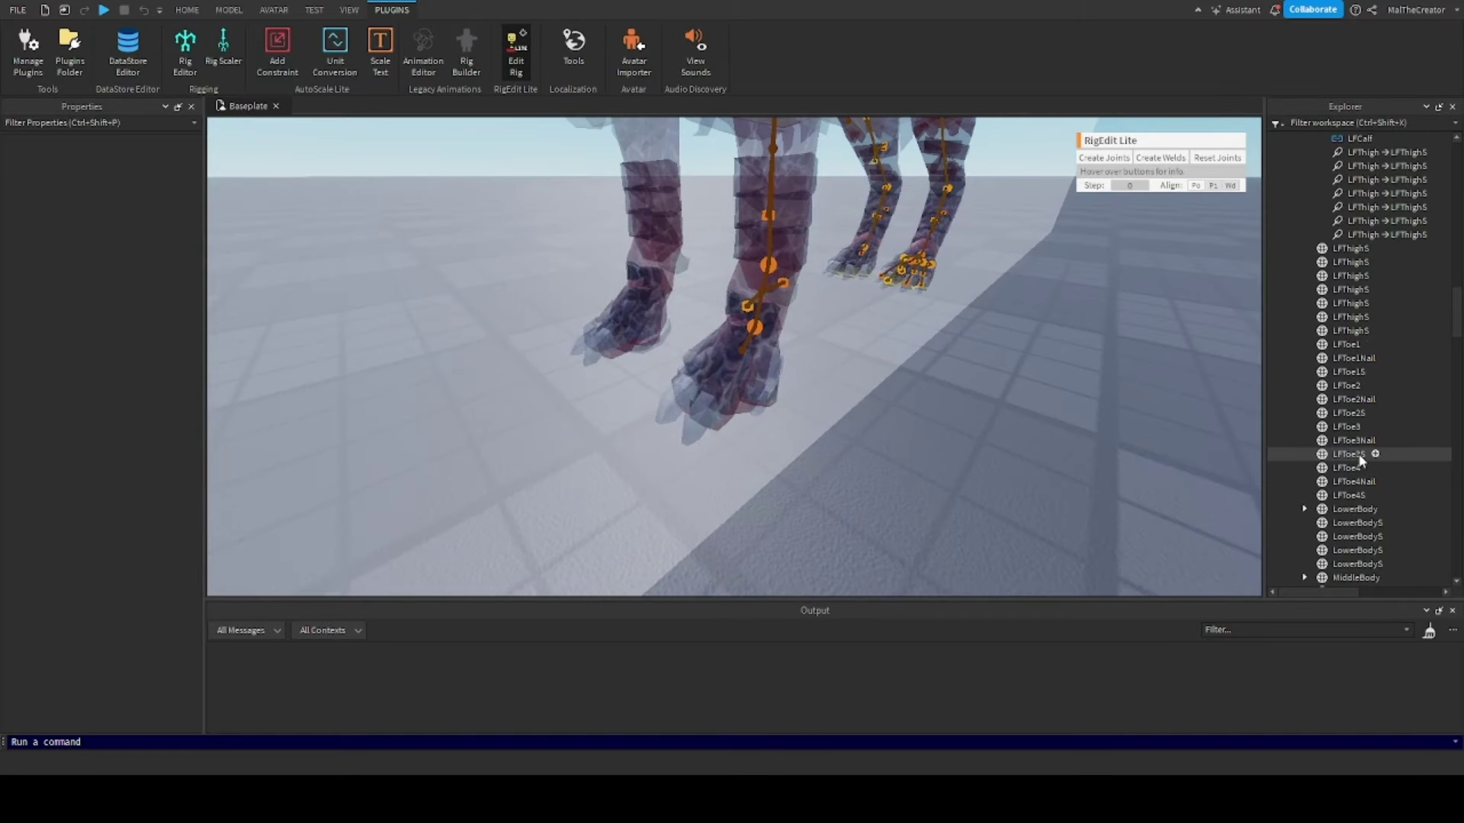
pyautogui.scroll(5, 1349, 381)
pyautogui.click(1304, 319)
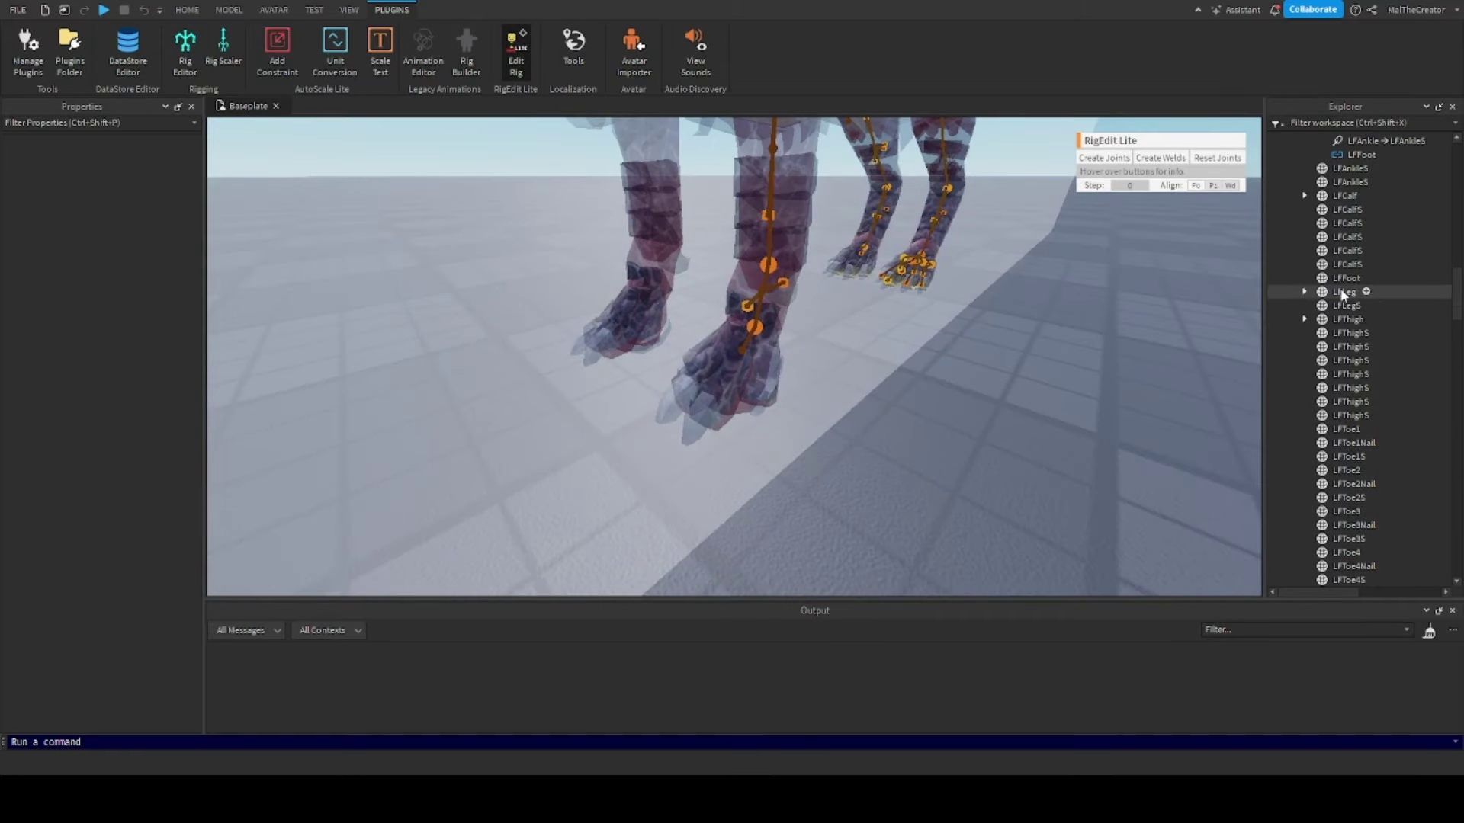
pyautogui.click(1343, 278)
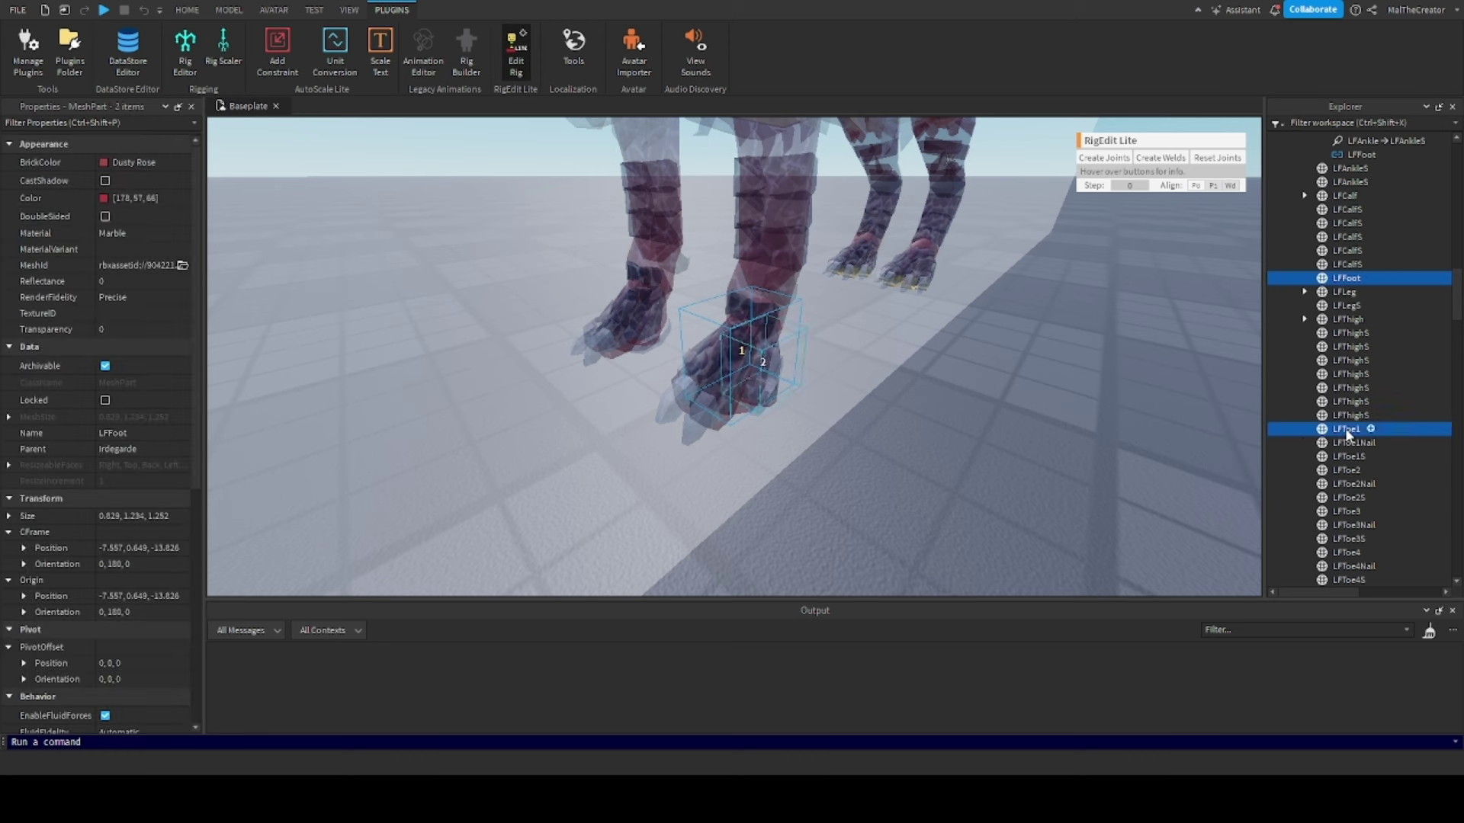
pyautogui.keyDown('ctrl'); pyautogui.click(1354, 551); pyautogui.keyUp('ctrl')
pyautogui.scroll(-2, 1341, 421)
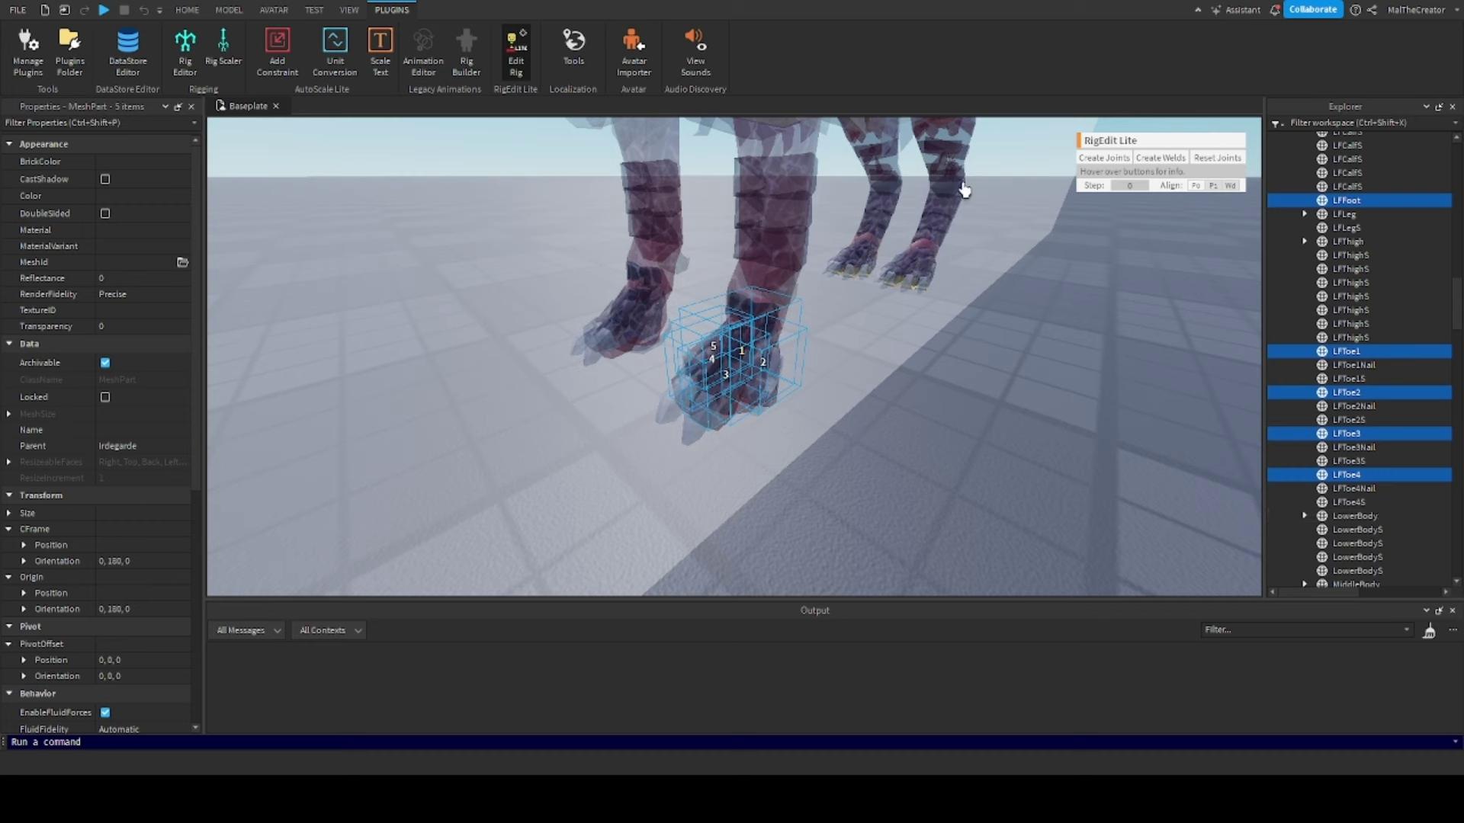
pyautogui.click(1097, 162)
# Move the four left front toe joints together, up by about 0.171 and back by about 0.26
pyautogui.moveTo(989, 409); pyautogui.dragTo(989, 408, button='right')
pyautogui.scroll(3, 989, 408)
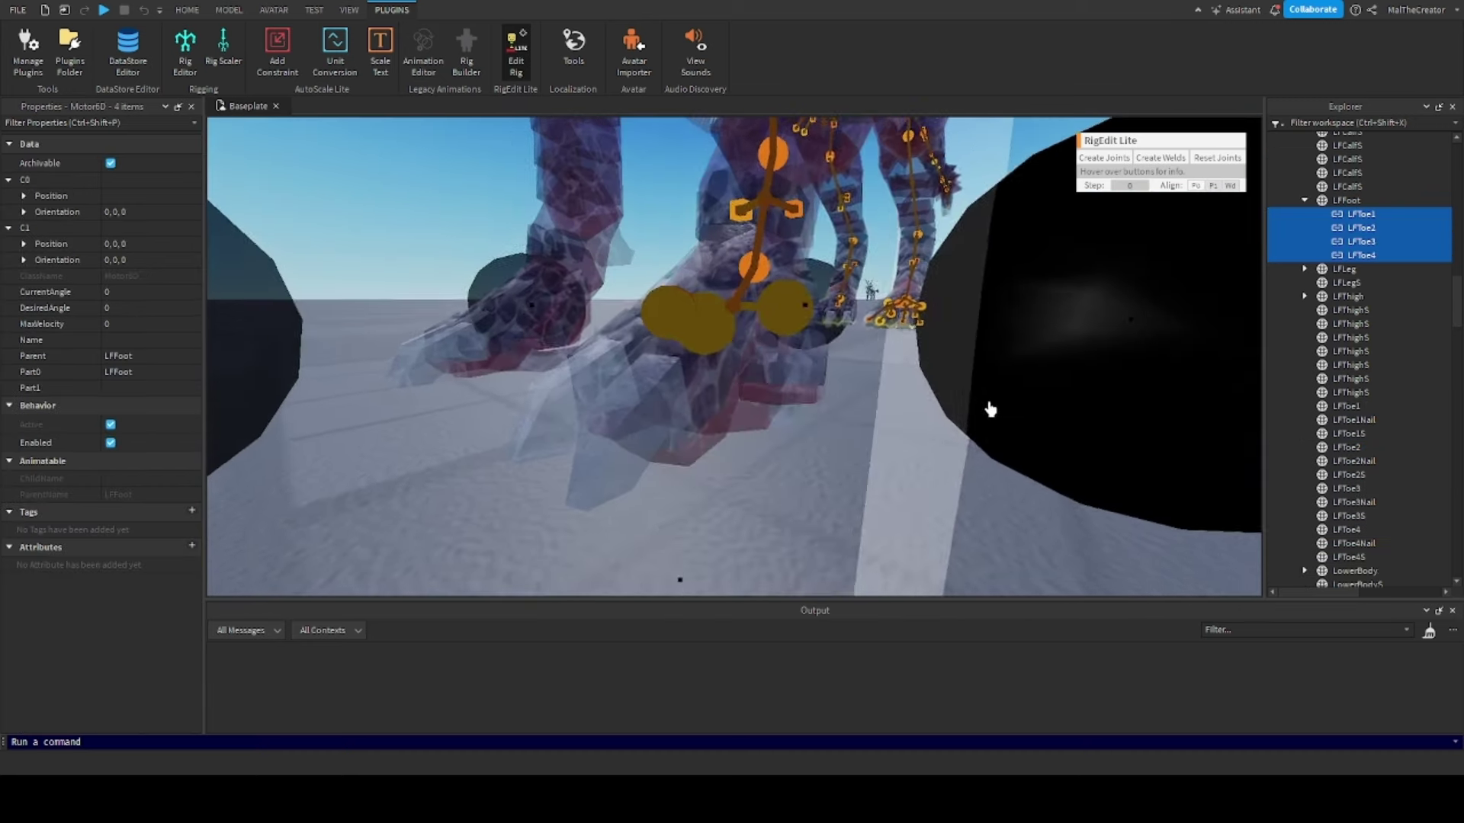
pyautogui.scroll(-2, 800, 478)
pyautogui.moveTo(699, 512); pyautogui.dragTo(698, 491)
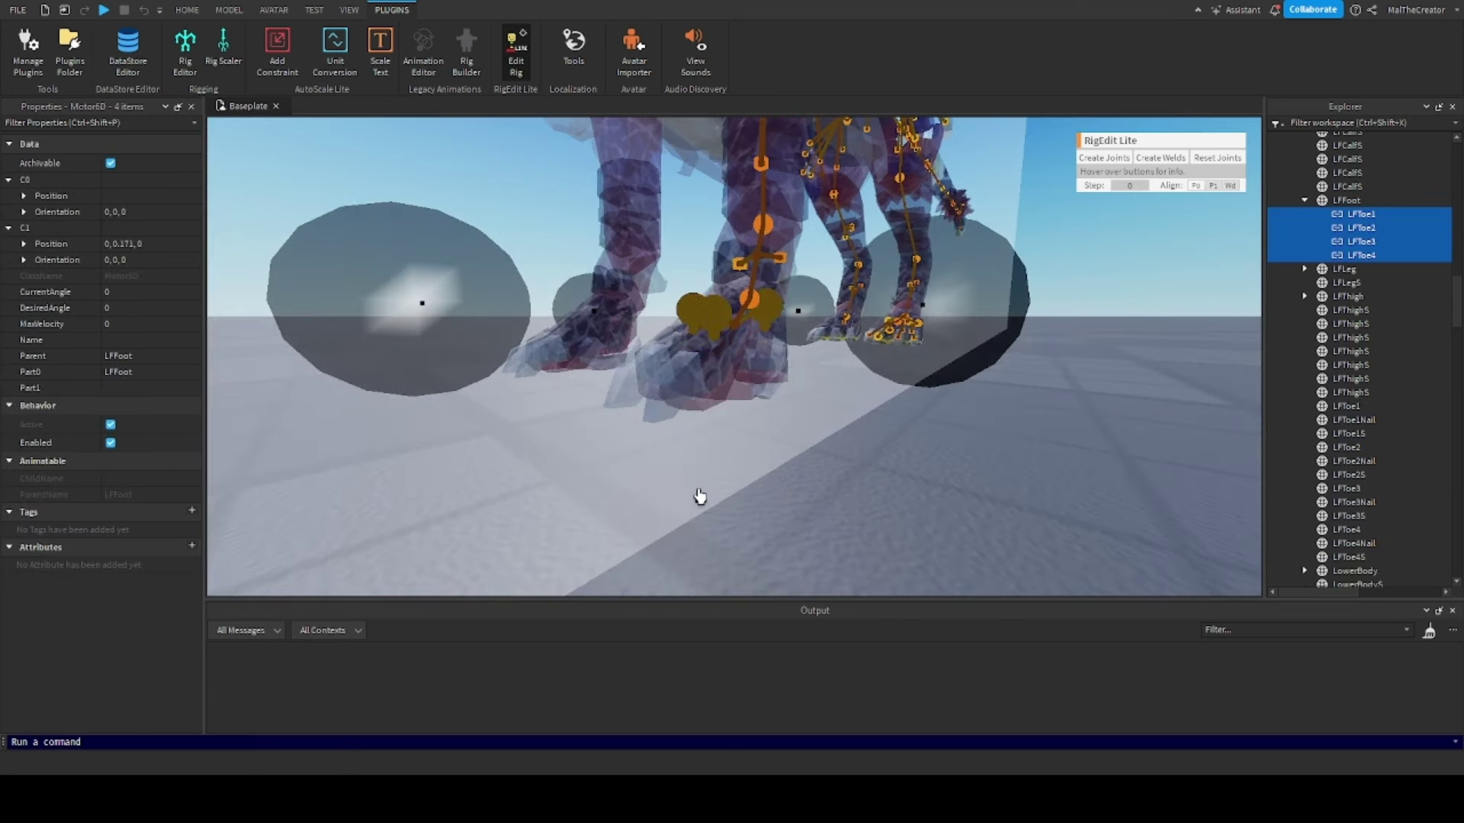
pyautogui.moveTo(722, 473); pyautogui.dragTo(722, 473, button='right')
pyautogui.moveTo(545, 310); pyautogui.dragTo(579, 308)
pyautogui.moveTo(817, 497); pyautogui.dragTo(817, 497, button='right')
pyautogui.click(817, 497)
pyautogui.scroll(4, 866, 447)
pyautogui.moveTo(866, 447); pyautogui.dragTo(866, 446, button='right')
pyautogui.scroll(-4, 867, 445)
pyautogui.scroll(4, 867, 446)
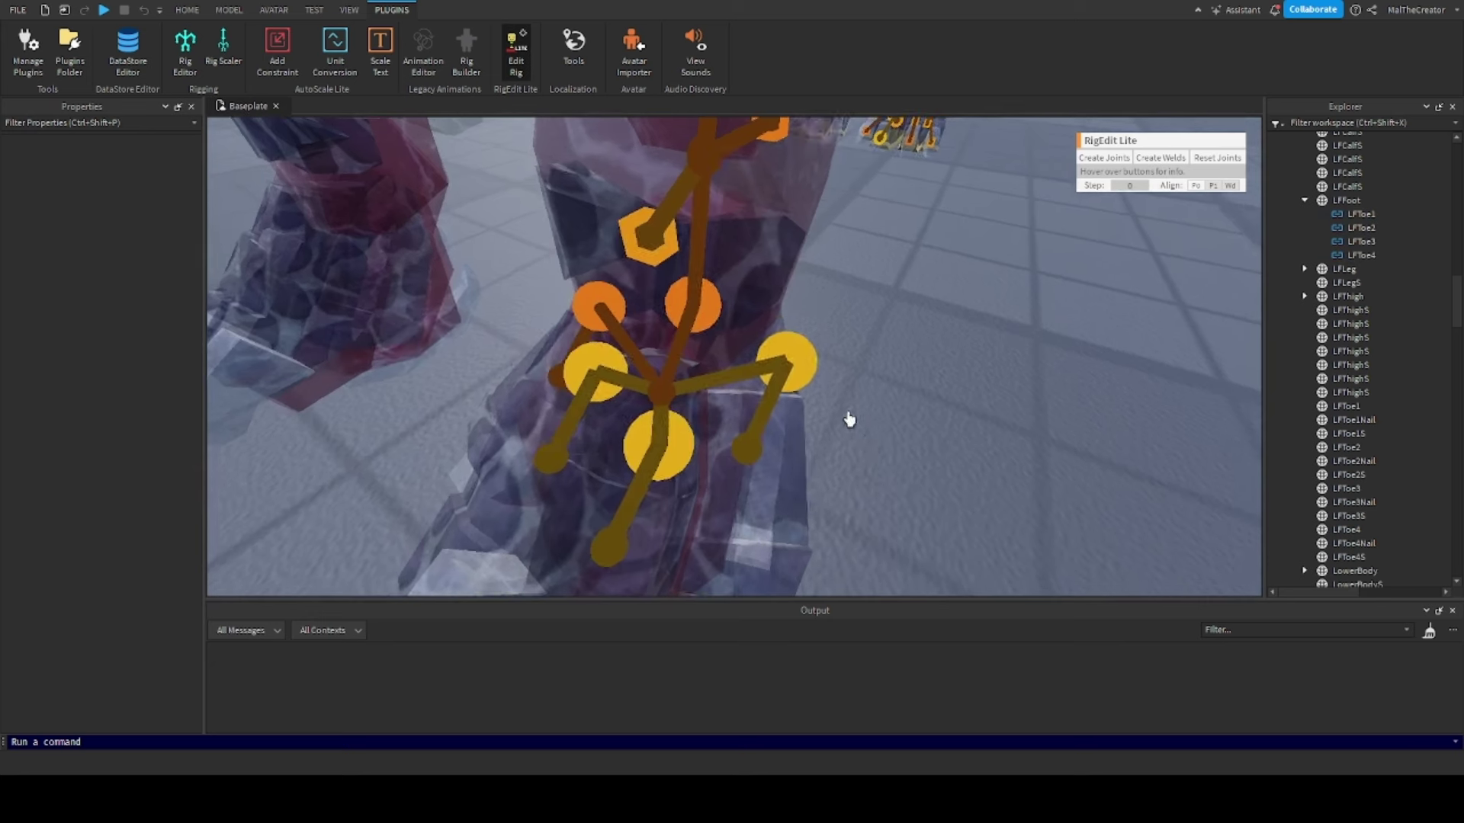
# Reposition the LFToe1 joint at the toe's base, to a C0 position of about -0.312, 0.099, 0.13
pyautogui.click(789, 363)
pyautogui.scroll(-5, 877, 313)
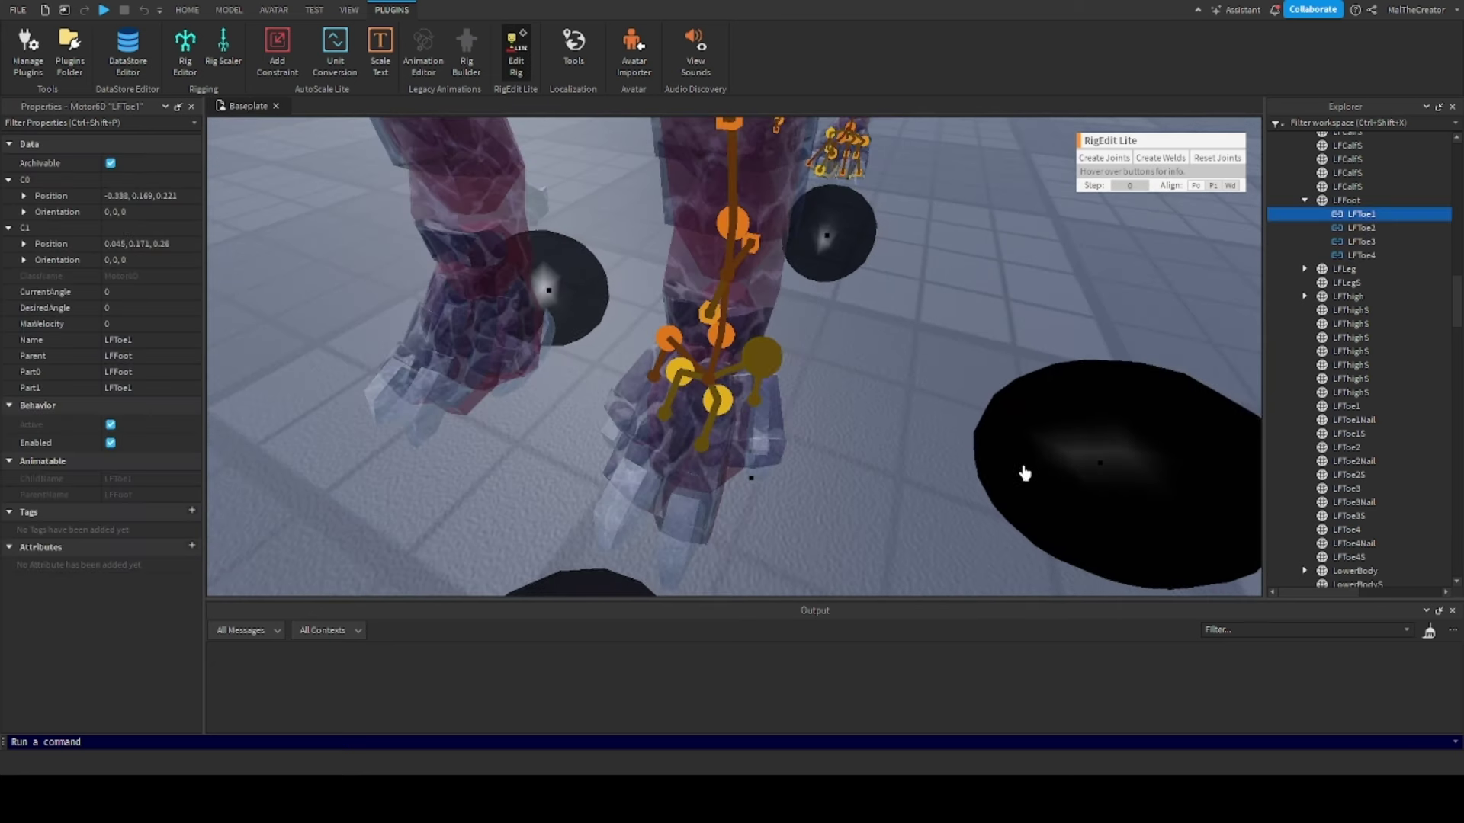
pyautogui.moveTo(837, 250); pyautogui.dragTo(831, 257)
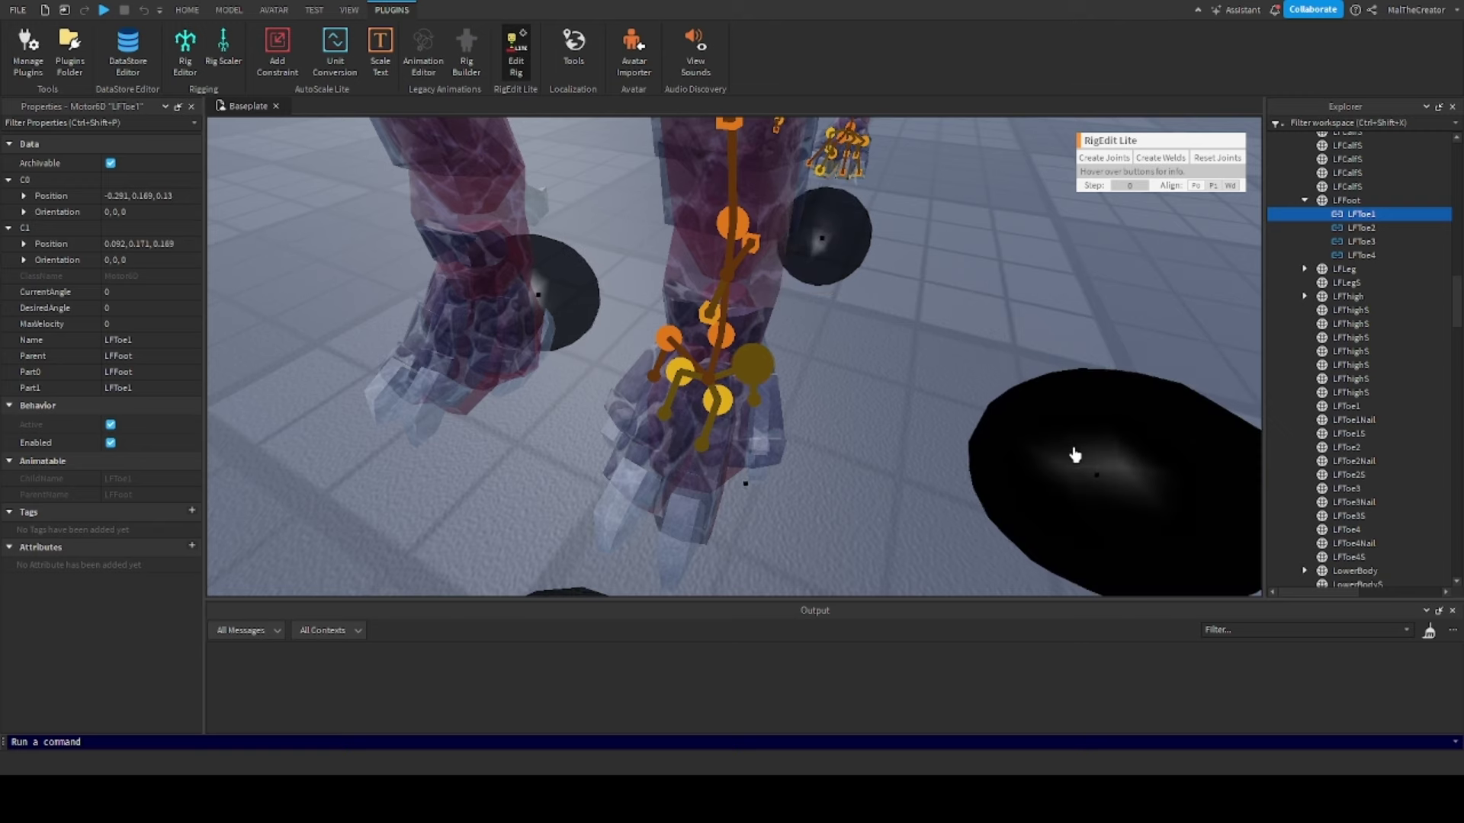
pyautogui.moveTo(876, 382); pyautogui.dragTo(879, 385, button='right')
pyautogui.scroll(-3, 785, 301)
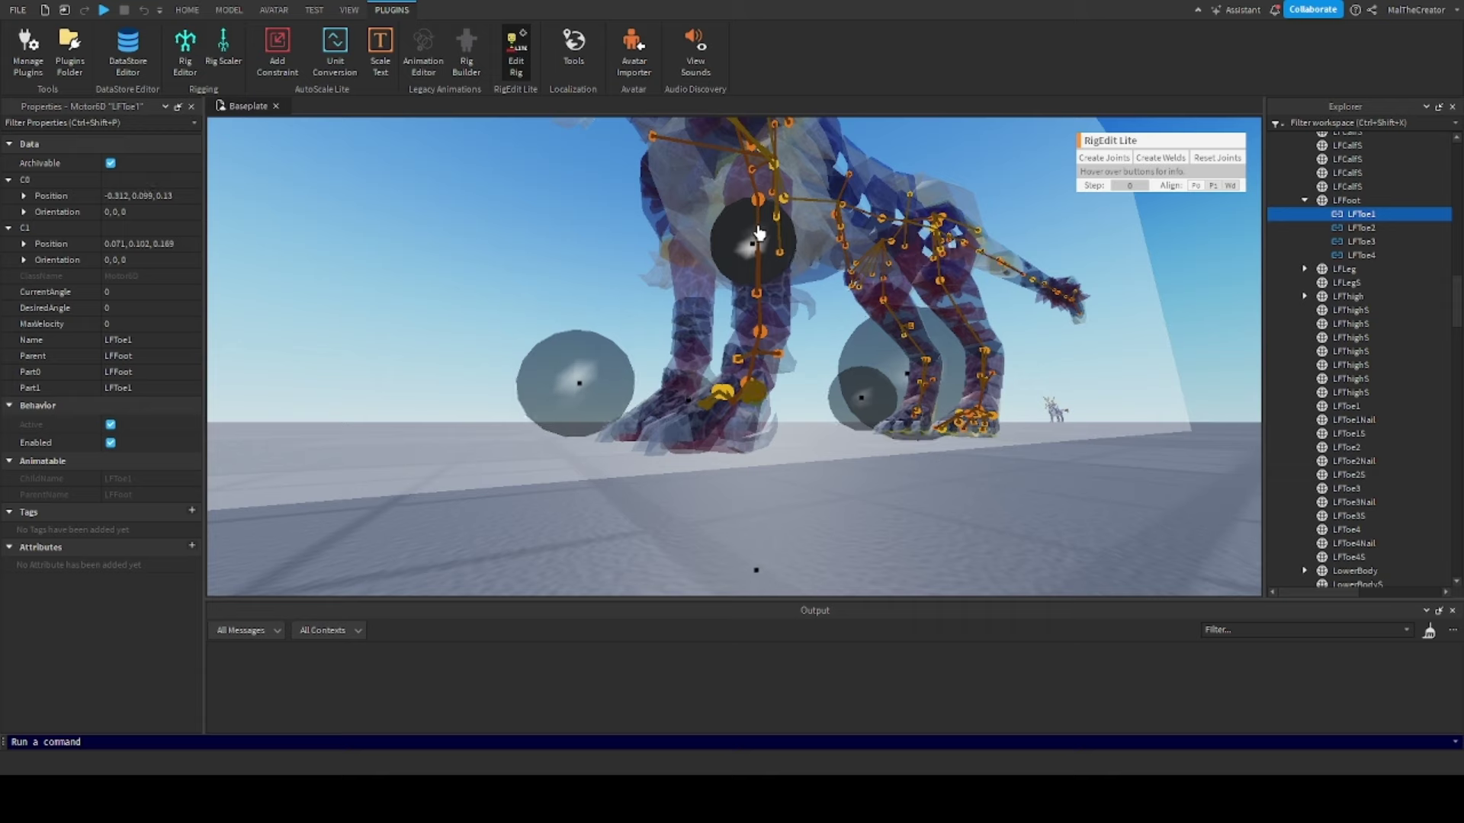
# Shift the LFToe4 joint outward to a C0 X position of about 0.344, aligning it with the toe's base
pyautogui.scroll(5, 797, 259)
pyautogui.moveTo(798, 258); pyautogui.dragTo(797, 259, button='right')
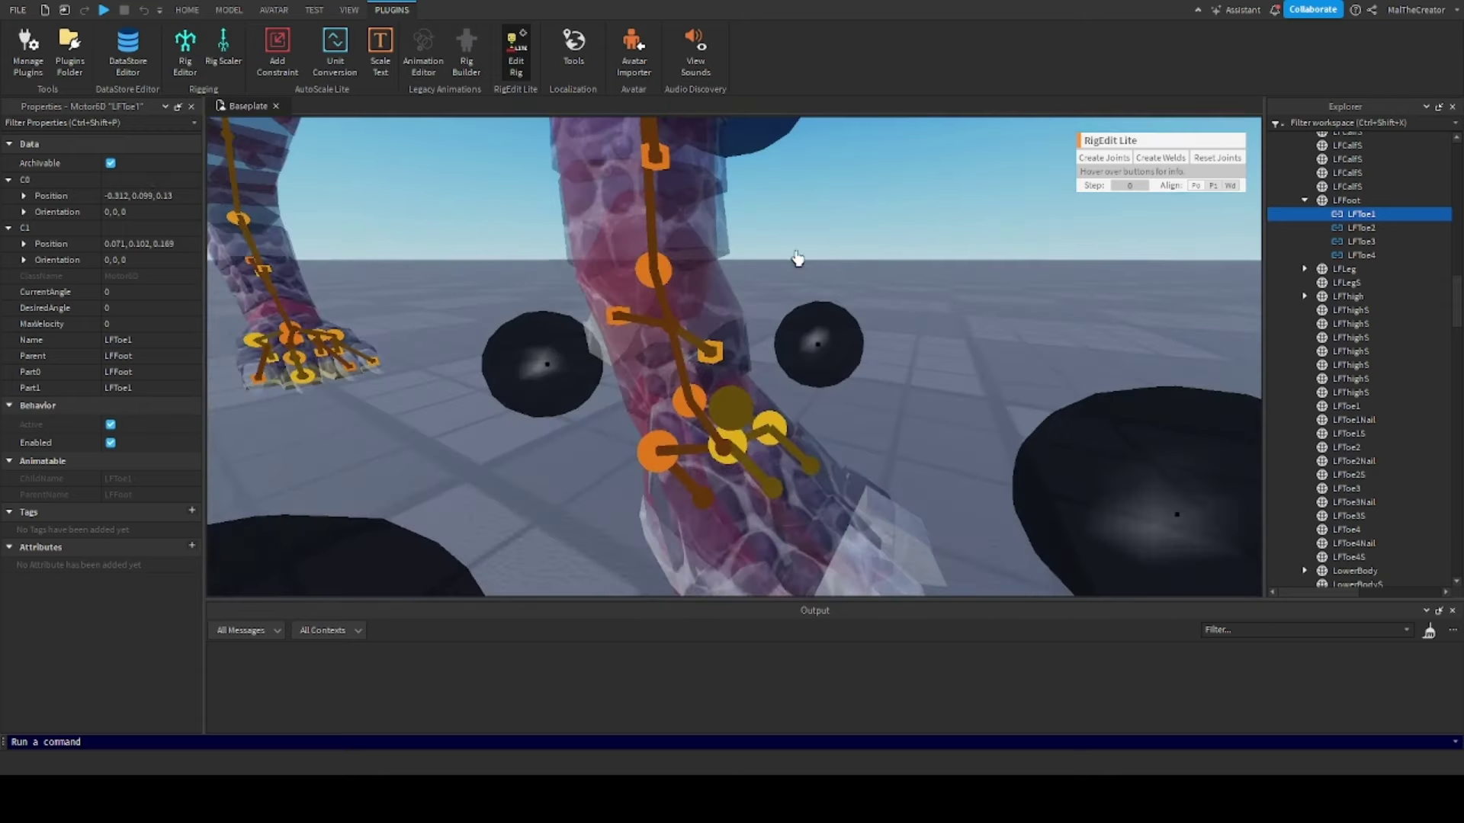
pyautogui.click(652, 457)
pyautogui.moveTo(816, 431); pyautogui.dragTo(817, 432, button='right')
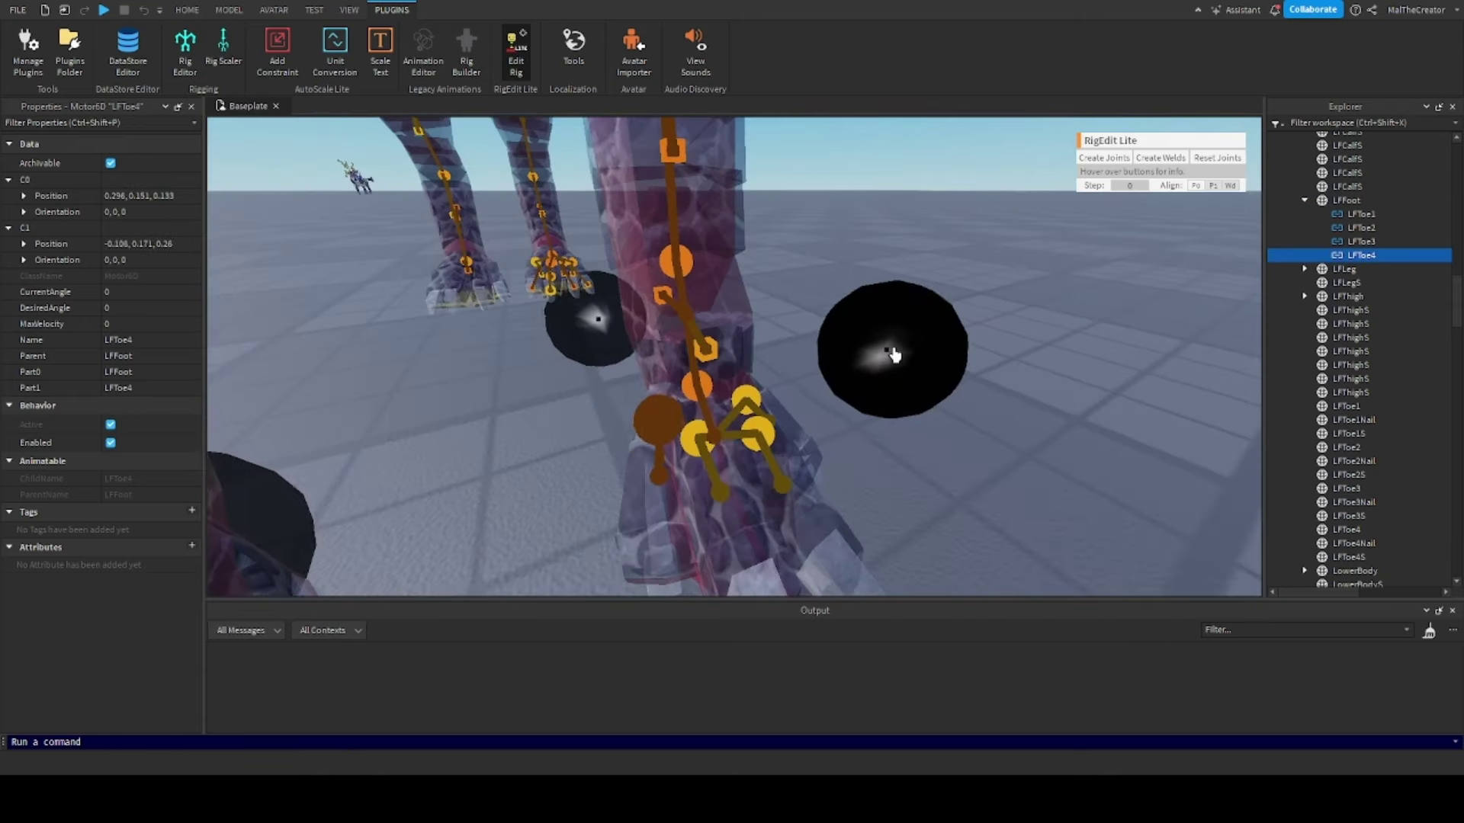
pyautogui.moveTo(661, 336); pyautogui.dragTo(660, 336, button='right')
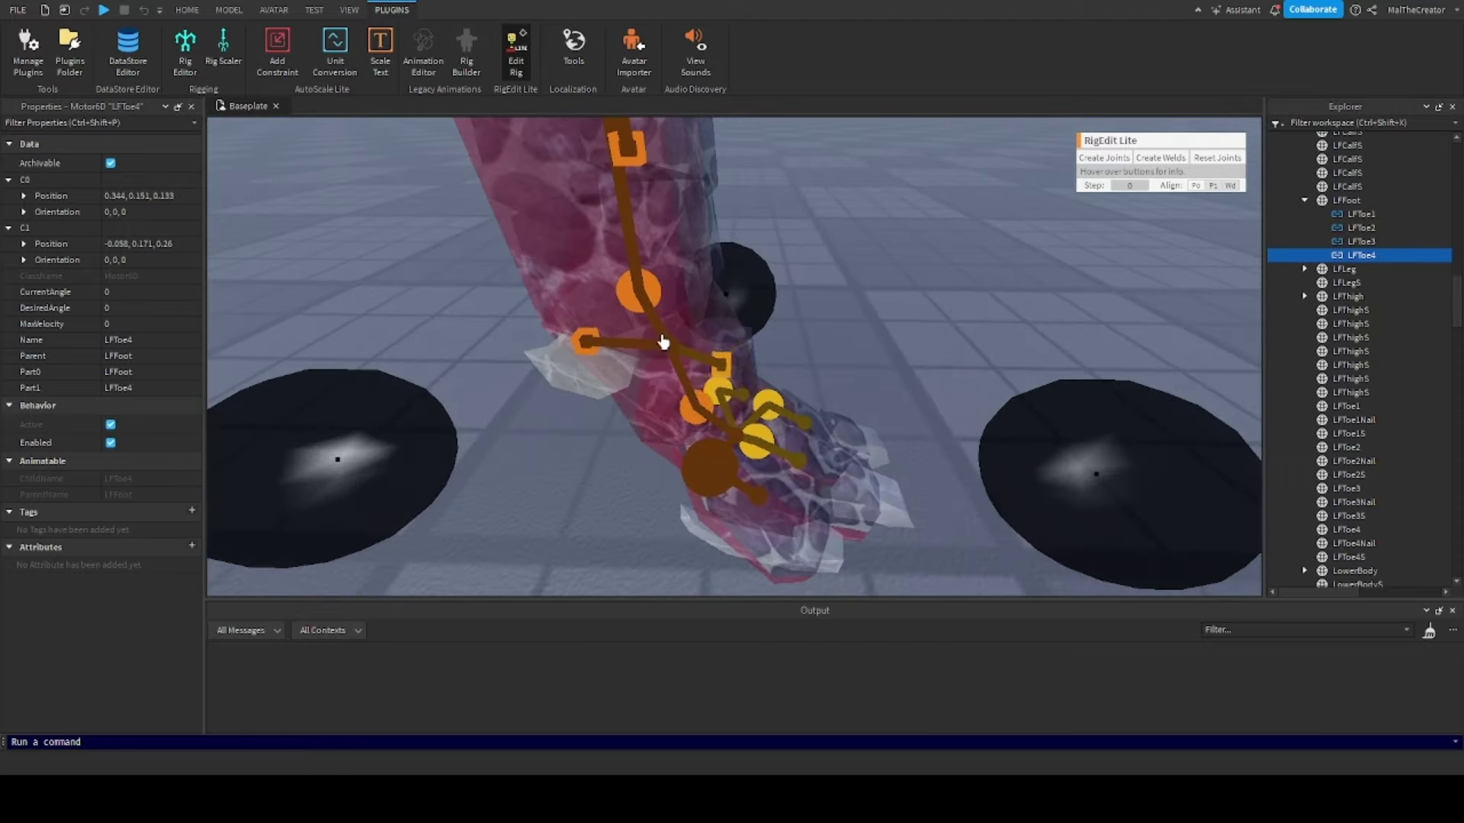
pyautogui.moveTo(837, 412); pyautogui.dragTo(838, 415, button='right')
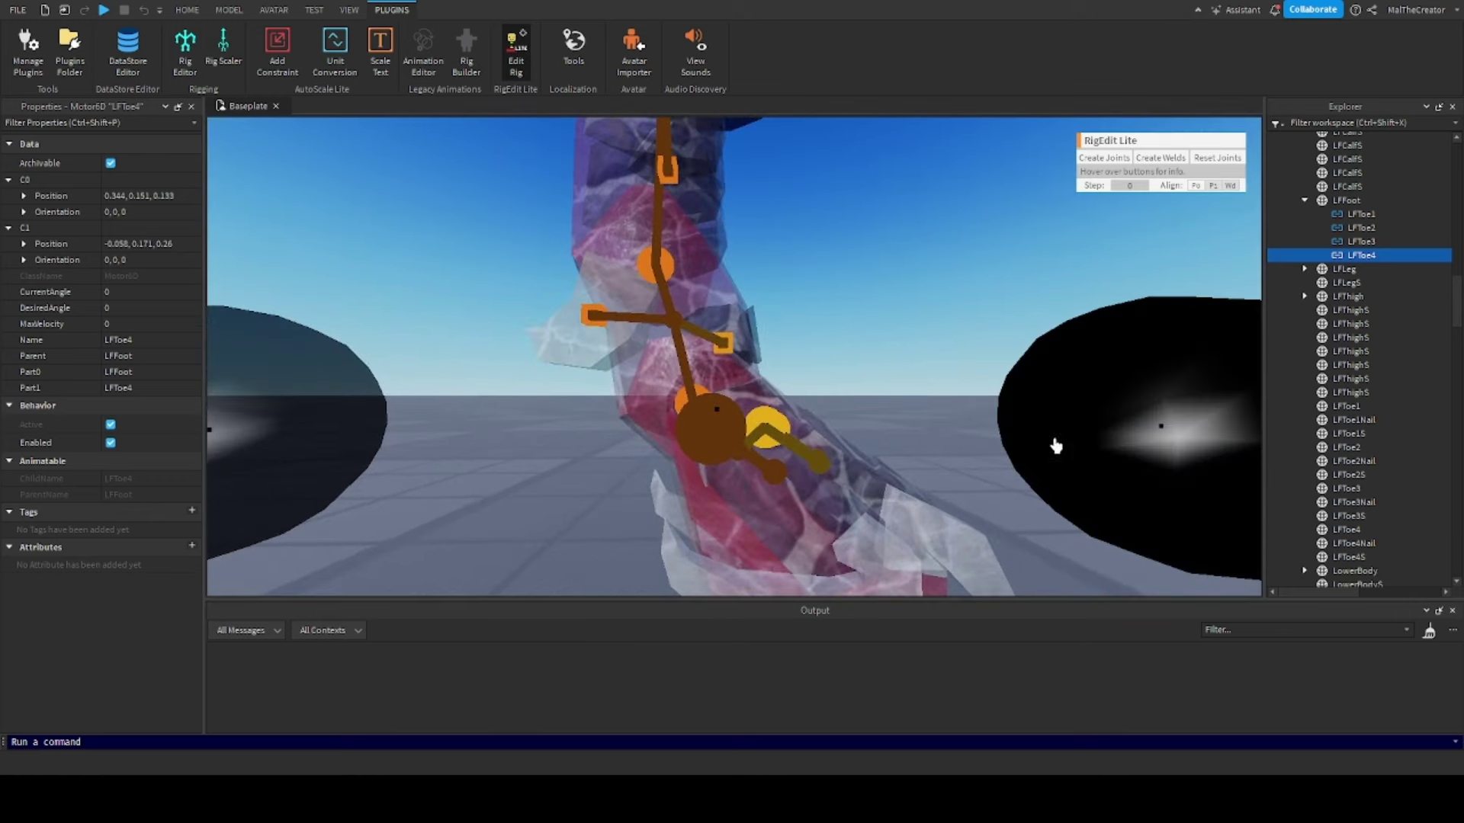
pyautogui.click(864, 363)
# Reposition the LFToe2 joint at the toe's base, to a C0 position of about -0.184, 0.122, -0.128
pyautogui.moveTo(866, 361); pyautogui.dragTo(864, 358, button='right')
pyautogui.moveTo(779, 404); pyautogui.dragTo(778, 403, button='right')
pyautogui.click(746, 421)
pyautogui.moveTo(815, 281); pyautogui.dragTo(812, 274)
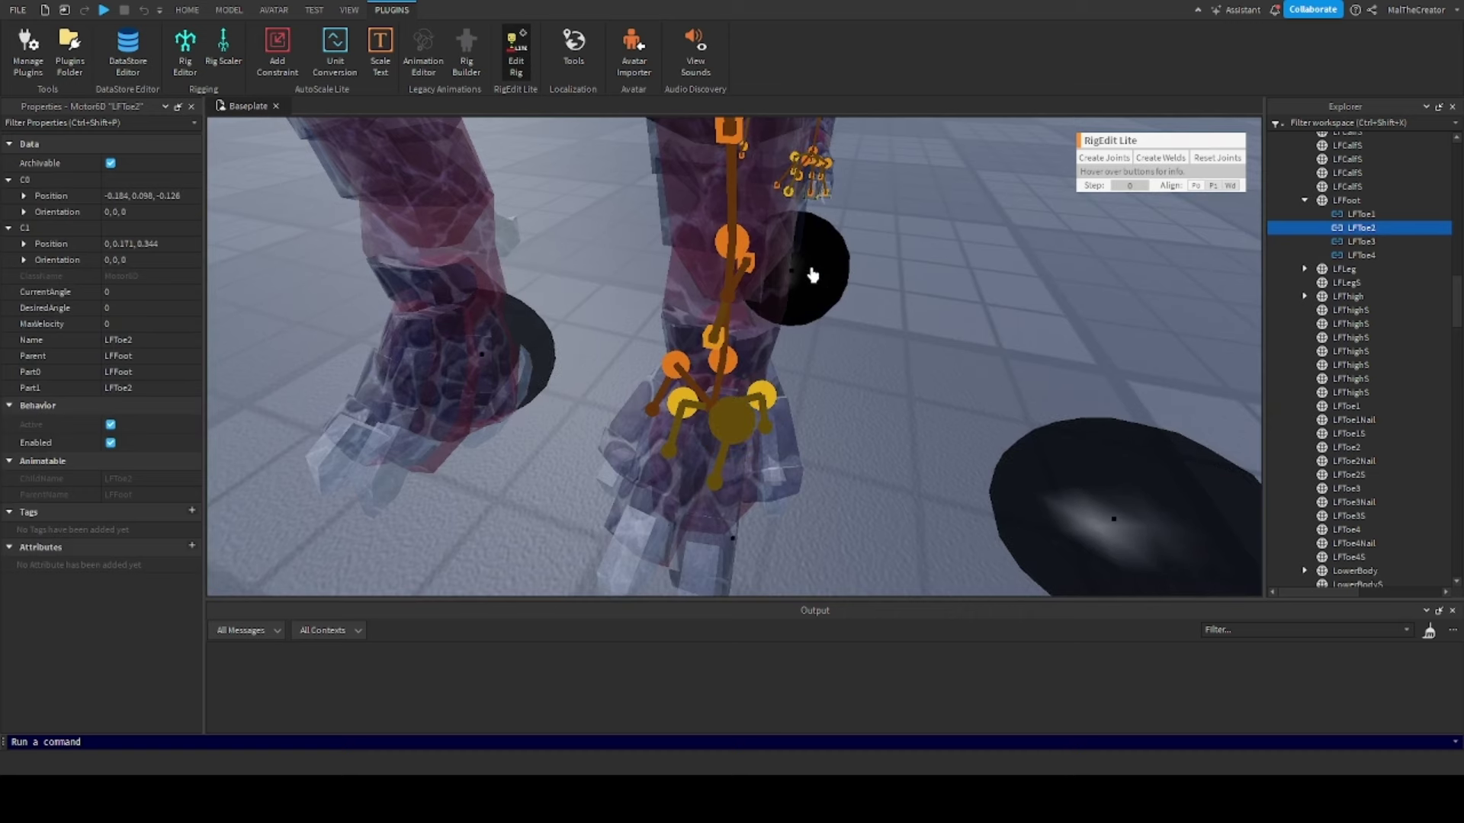
pyautogui.moveTo(814, 302); pyautogui.dragTo(814, 302, button='right')
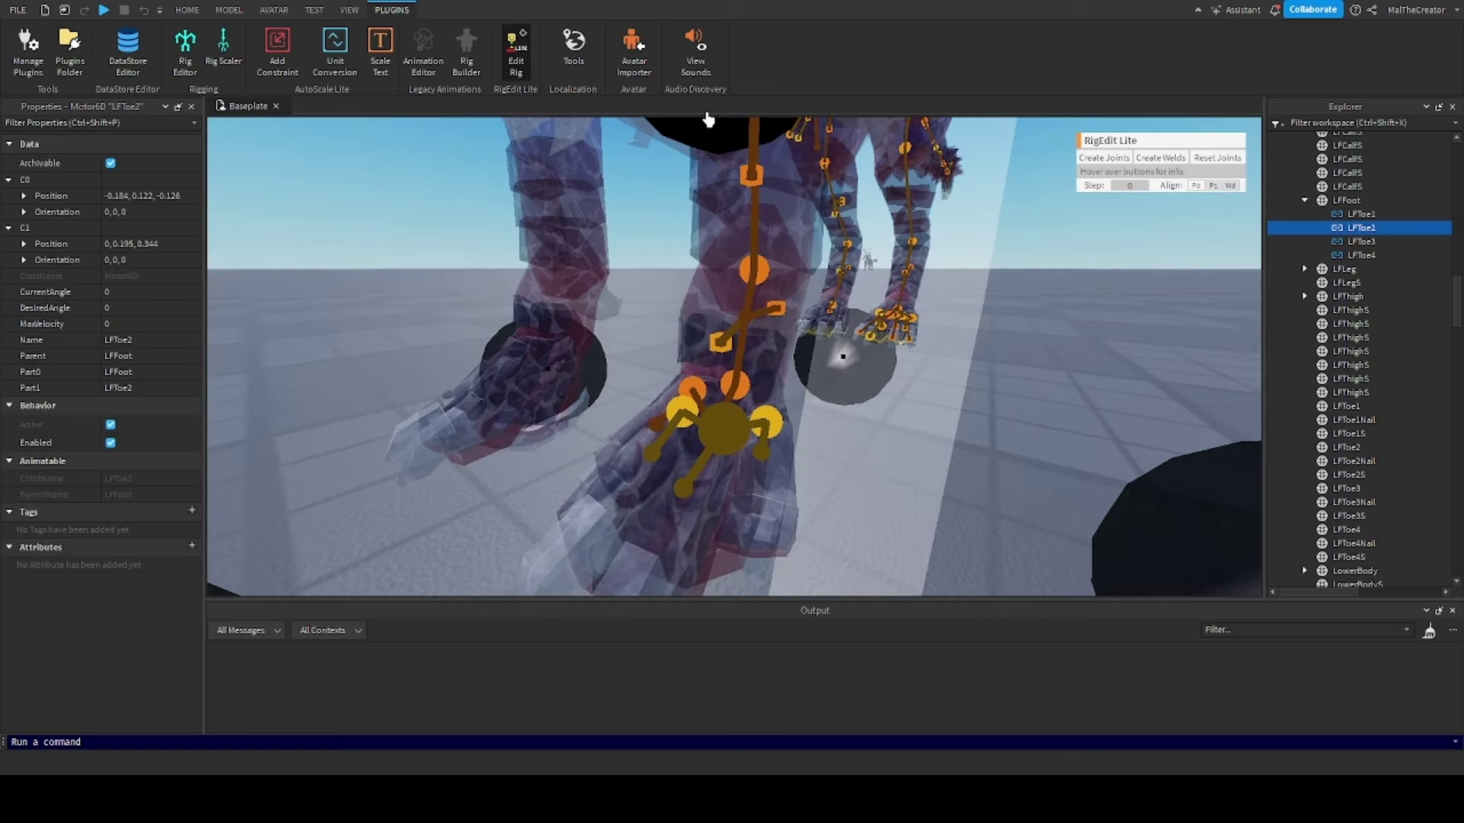
pyautogui.click(1000, 465)
# Reposition the LFToe3 joint at the toe's base, to a C0 position of about 0.099, 0.137, -0.076
pyautogui.moveTo(971, 442); pyautogui.dragTo(893, 467, button='right')
pyautogui.click(742, 436)
pyautogui.click(941, 467)
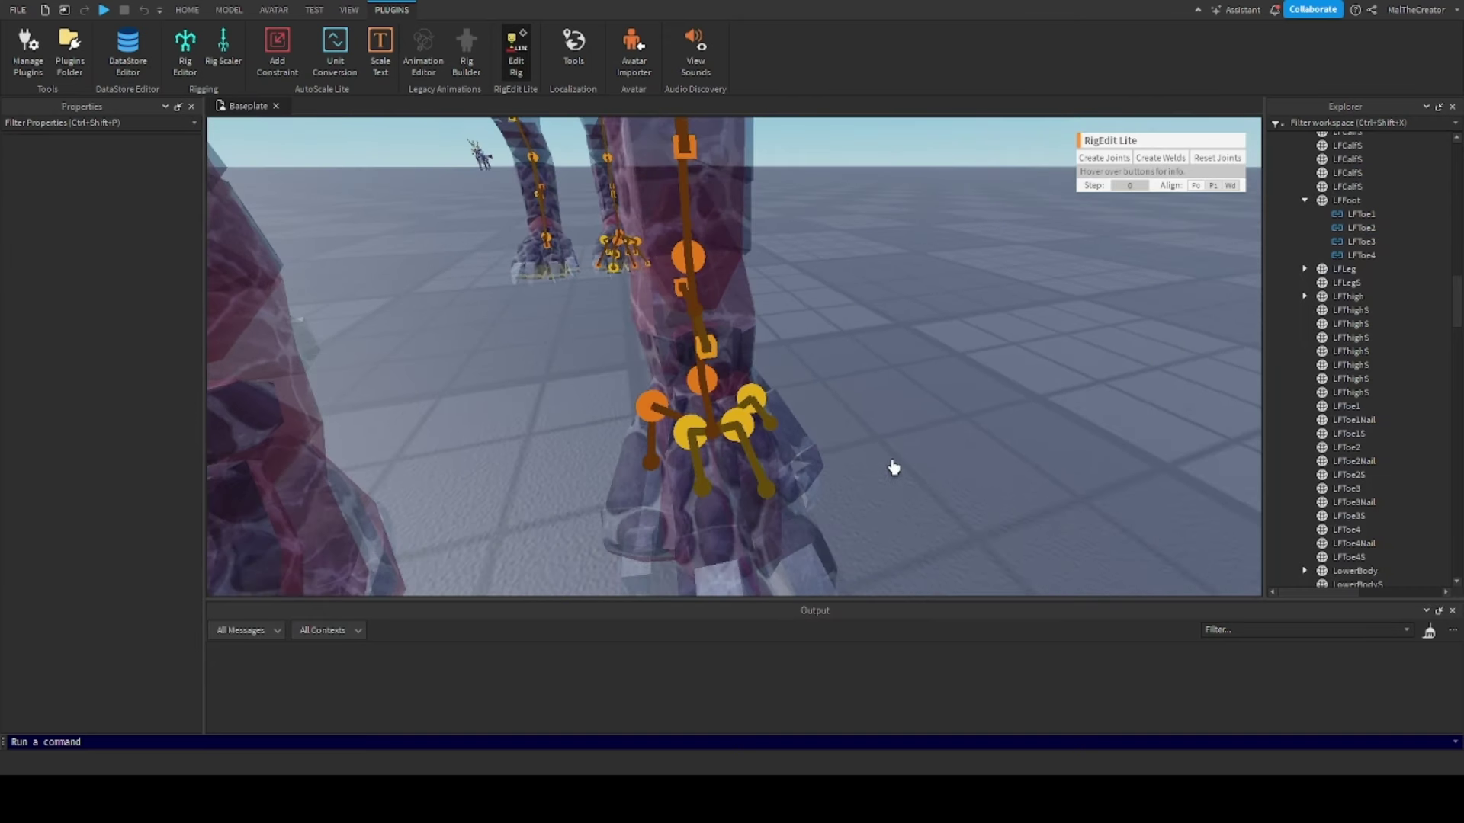
pyautogui.click(700, 436)
pyautogui.moveTo(924, 401); pyautogui.dragTo(850, 428, button='right')
pyautogui.scroll(-3, 852, 428)
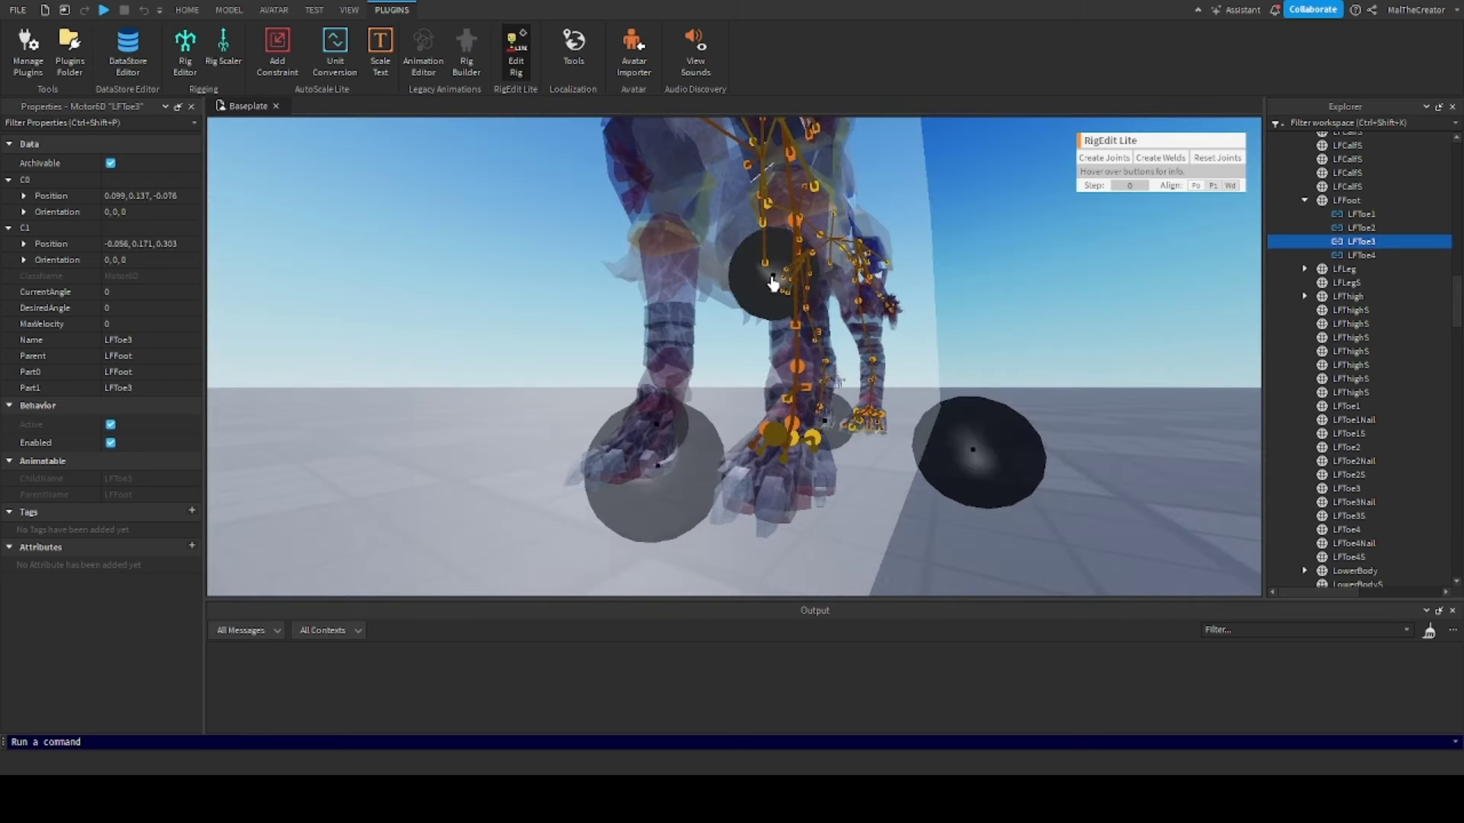
pyautogui.click(954, 582)
# Weld LFToe1Nail and LFToe1S to LFToe1
pyautogui.scroll(3, 954, 582)
pyautogui.moveTo(953, 582); pyautogui.dragTo(953, 578, button='right')
pyautogui.scroll(-3, 1045, 526)
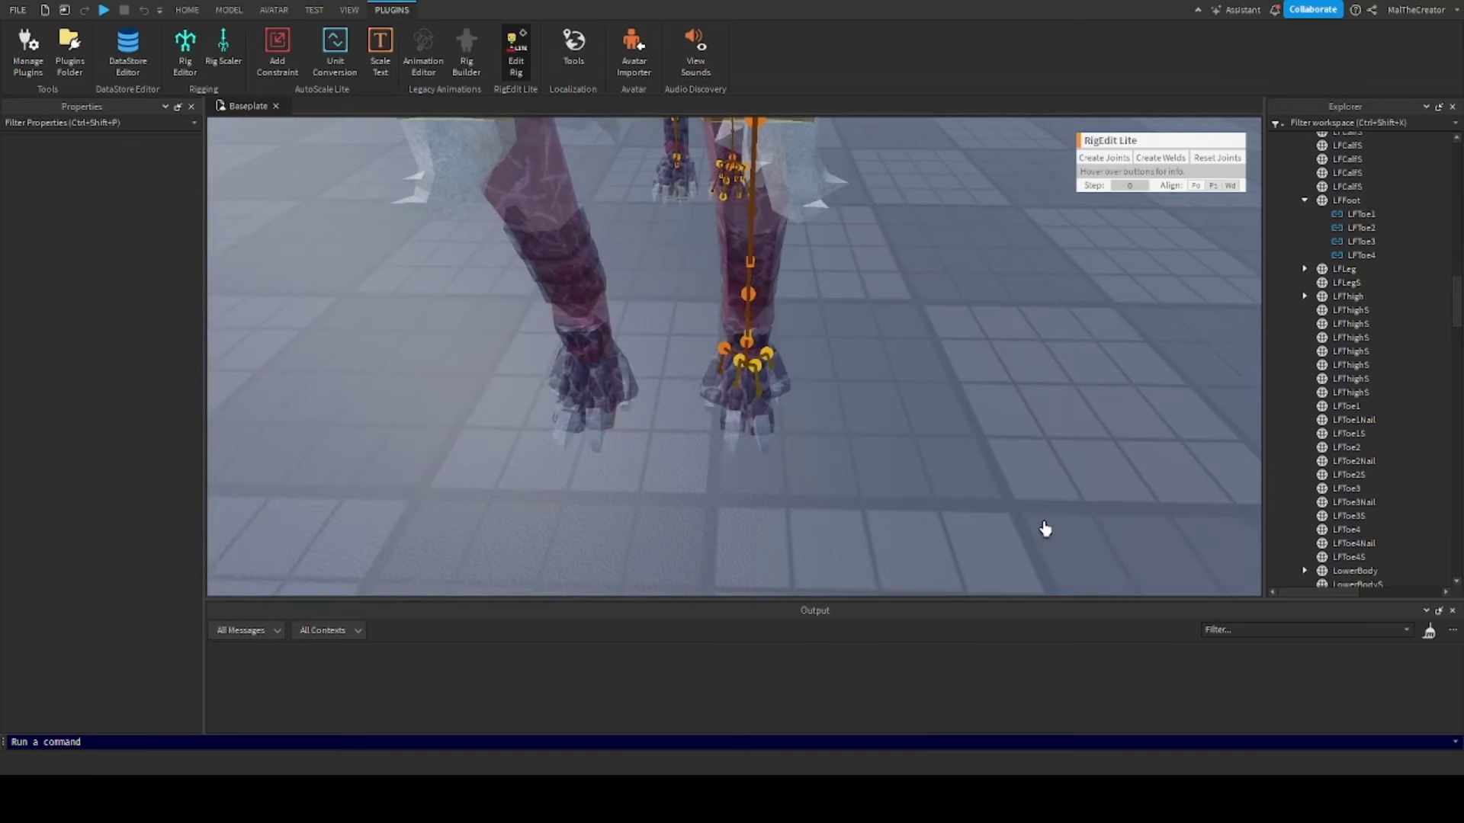
pyautogui.scroll(3, 1045, 526)
pyautogui.click(1346, 405)
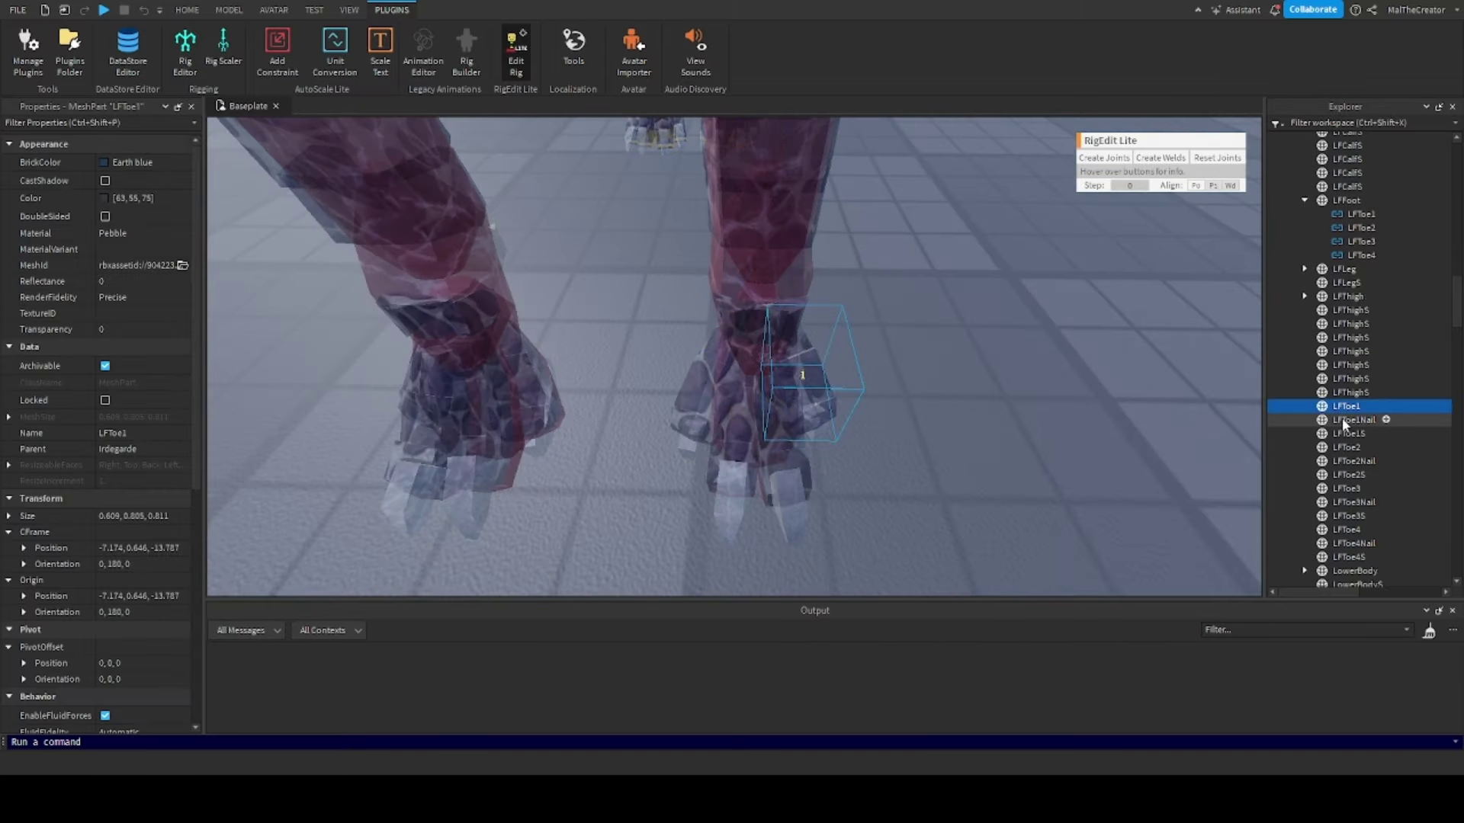
pyautogui.keyDown('ctrl'); pyautogui.click(1353, 419); pyautogui.keyUp('ctrl')
pyautogui.click(1160, 157)
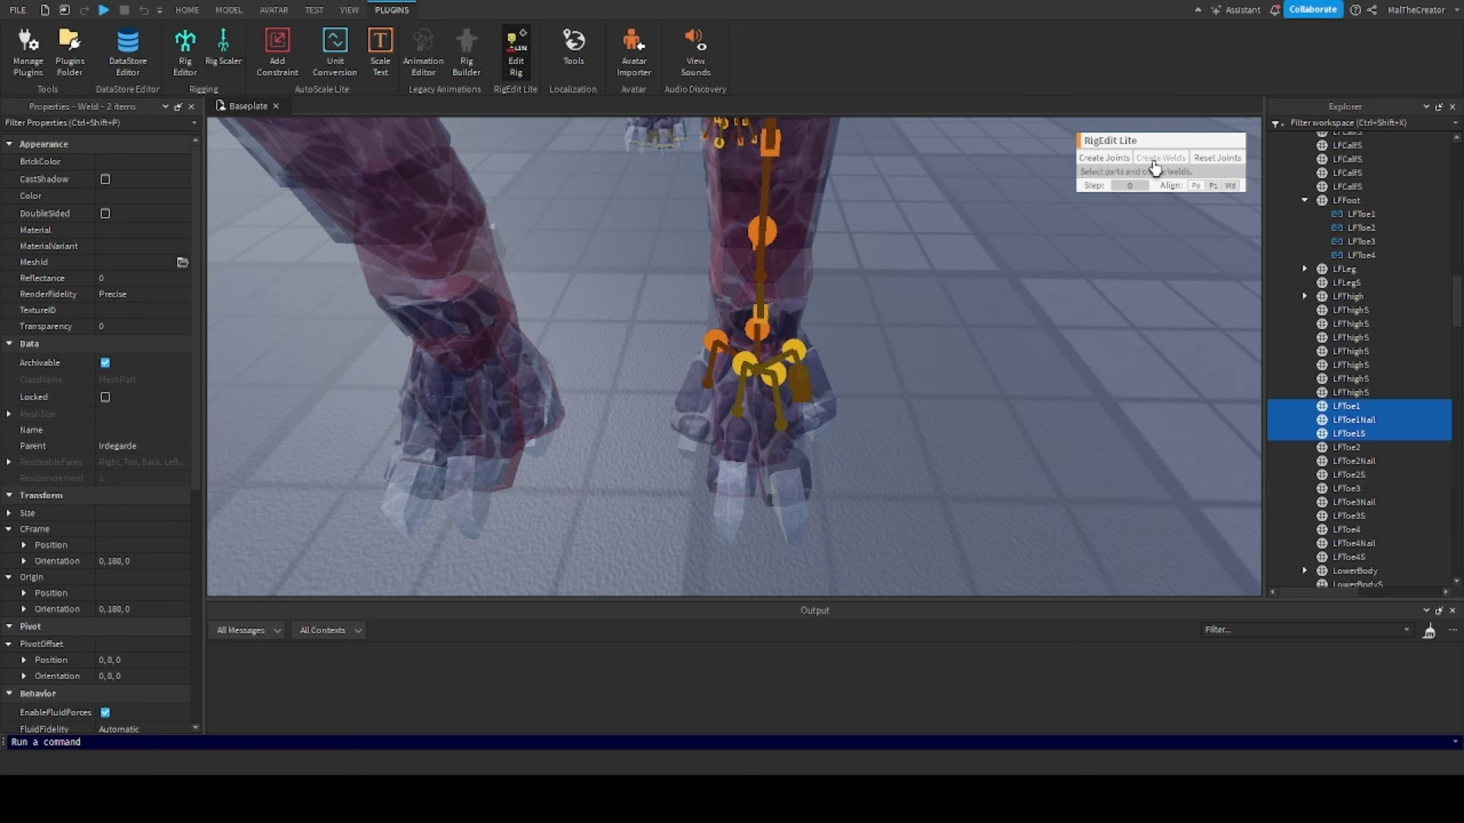
# Weld LFToe2Nail and LFToe2S to LFToe2
pyautogui.click(1354, 449)
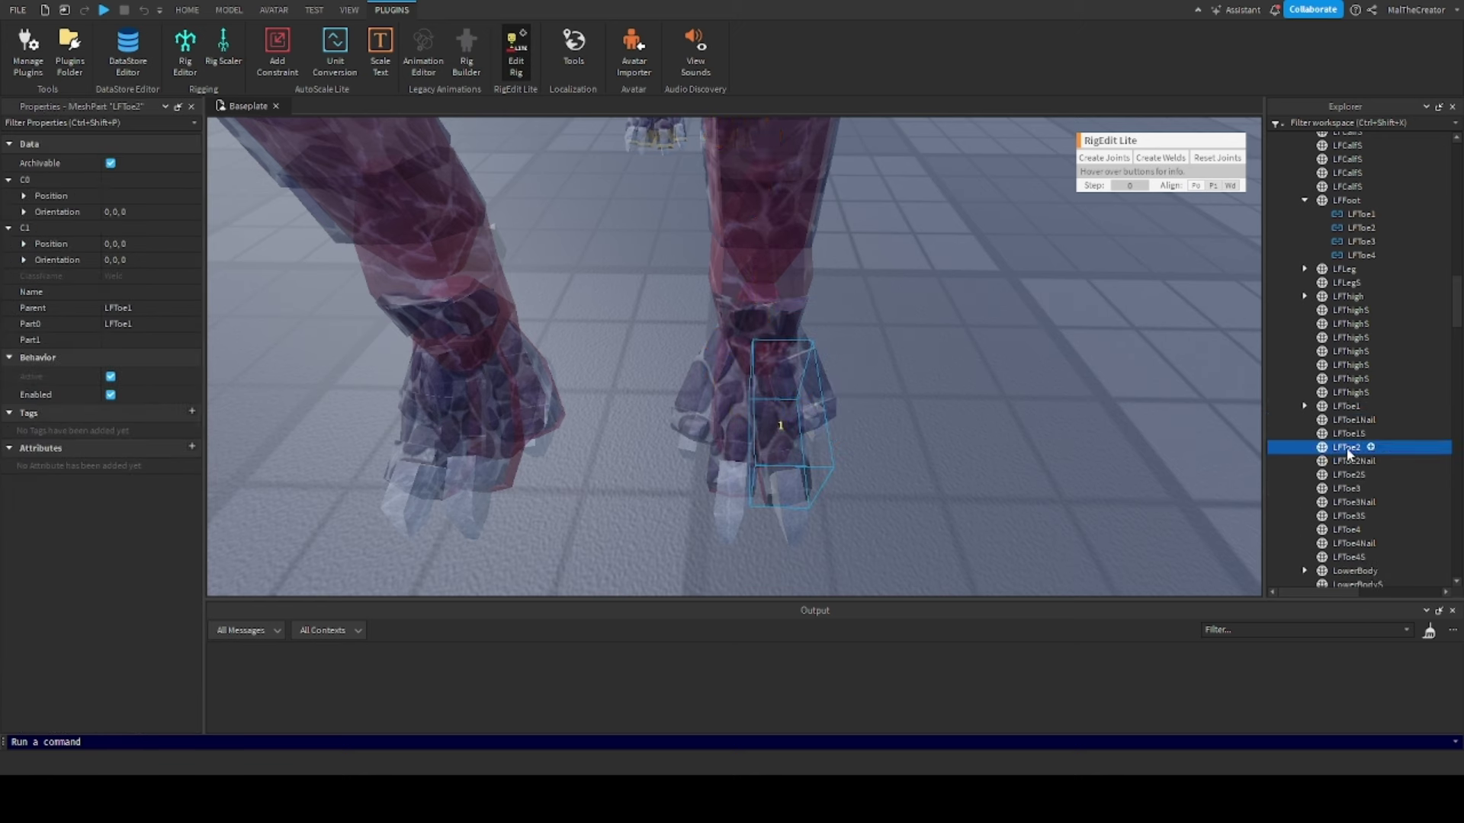
pyautogui.keyDown('ctrl'); pyautogui.click(1353, 462); pyautogui.keyUp('ctrl')
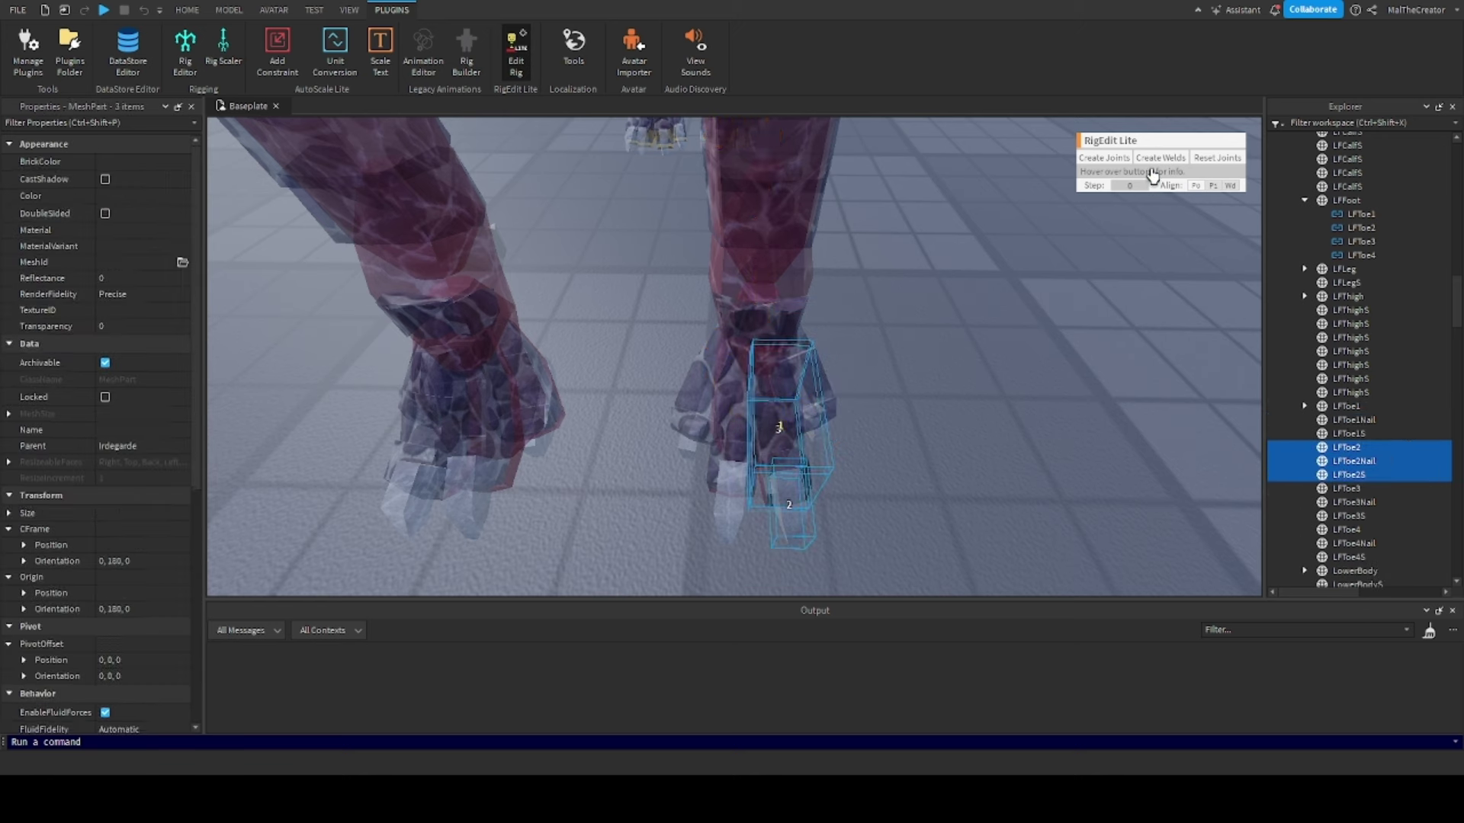
pyautogui.click(1159, 158)
# Weld LFToe3Nail and LFToe3S to LFToe3
pyautogui.click(1305, 448)
pyautogui.scroll(-3, 1328, 398)
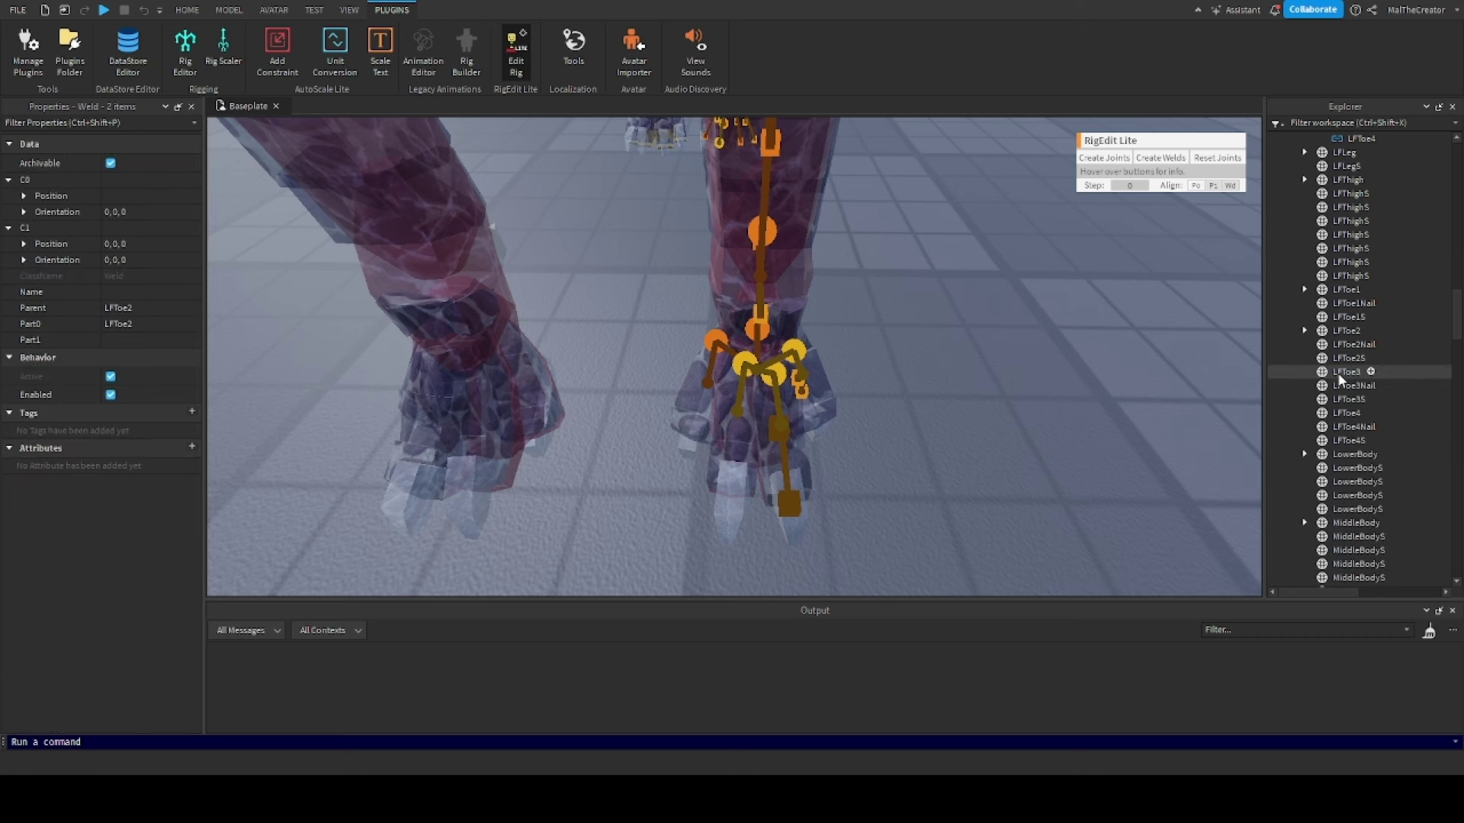
pyautogui.click(1346, 372)
pyautogui.keyDown('shift'); pyautogui.click(1342, 400); pyautogui.keyUp('shift')
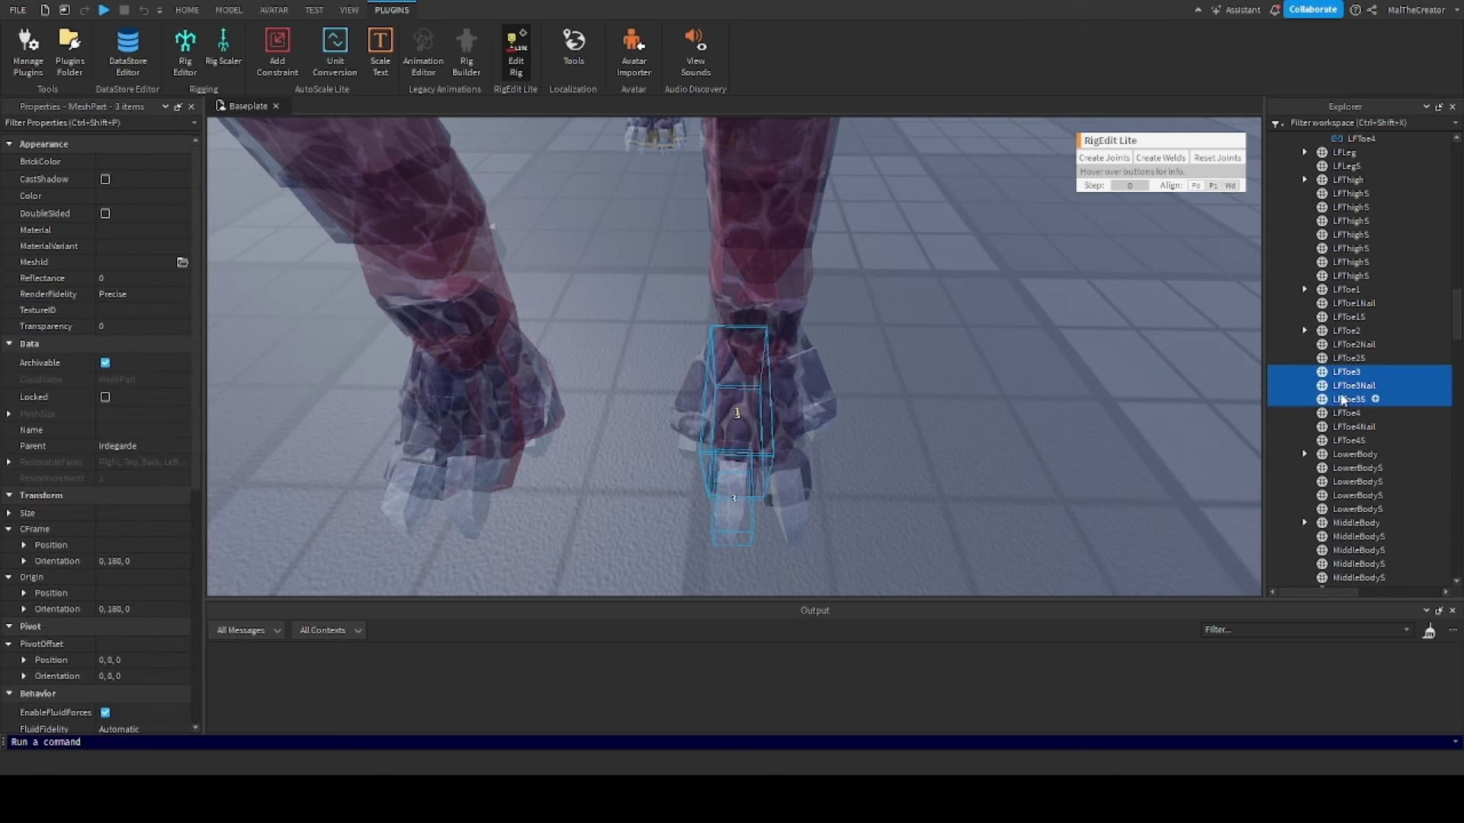
pyautogui.click(1141, 163)
# Weld LFToe4Nail and LFToe4S to LFToe4
pyautogui.click(1346, 440)
pyautogui.keyDown('shift'); pyautogui.click(1348, 468); pyautogui.keyUp('shift')
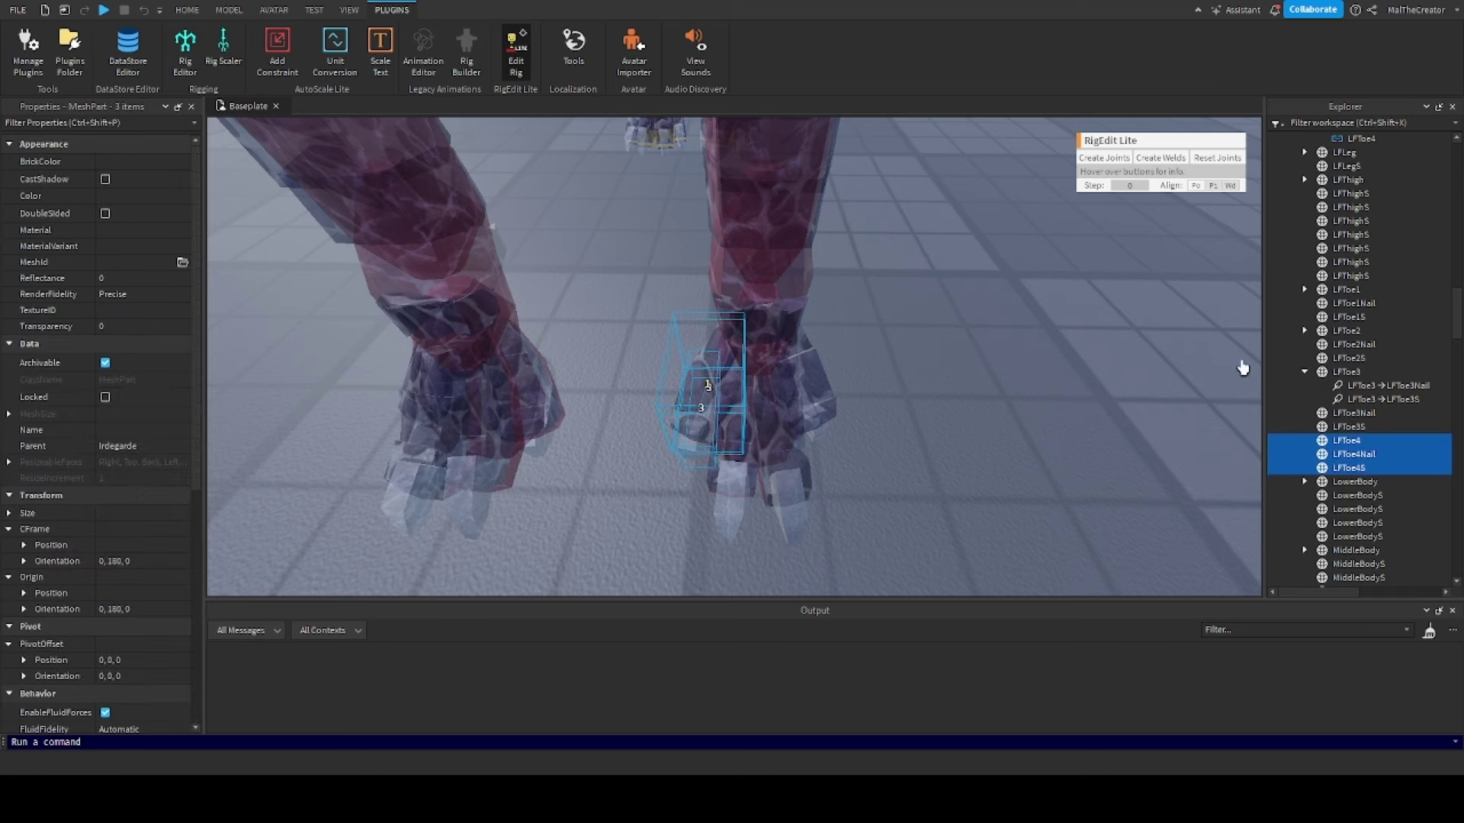
pyautogui.click(1150, 163)
pyautogui.moveTo(1067, 327); pyautogui.dragTo(947, 424, button='right')
pyautogui.scroll(-3, 947, 425)
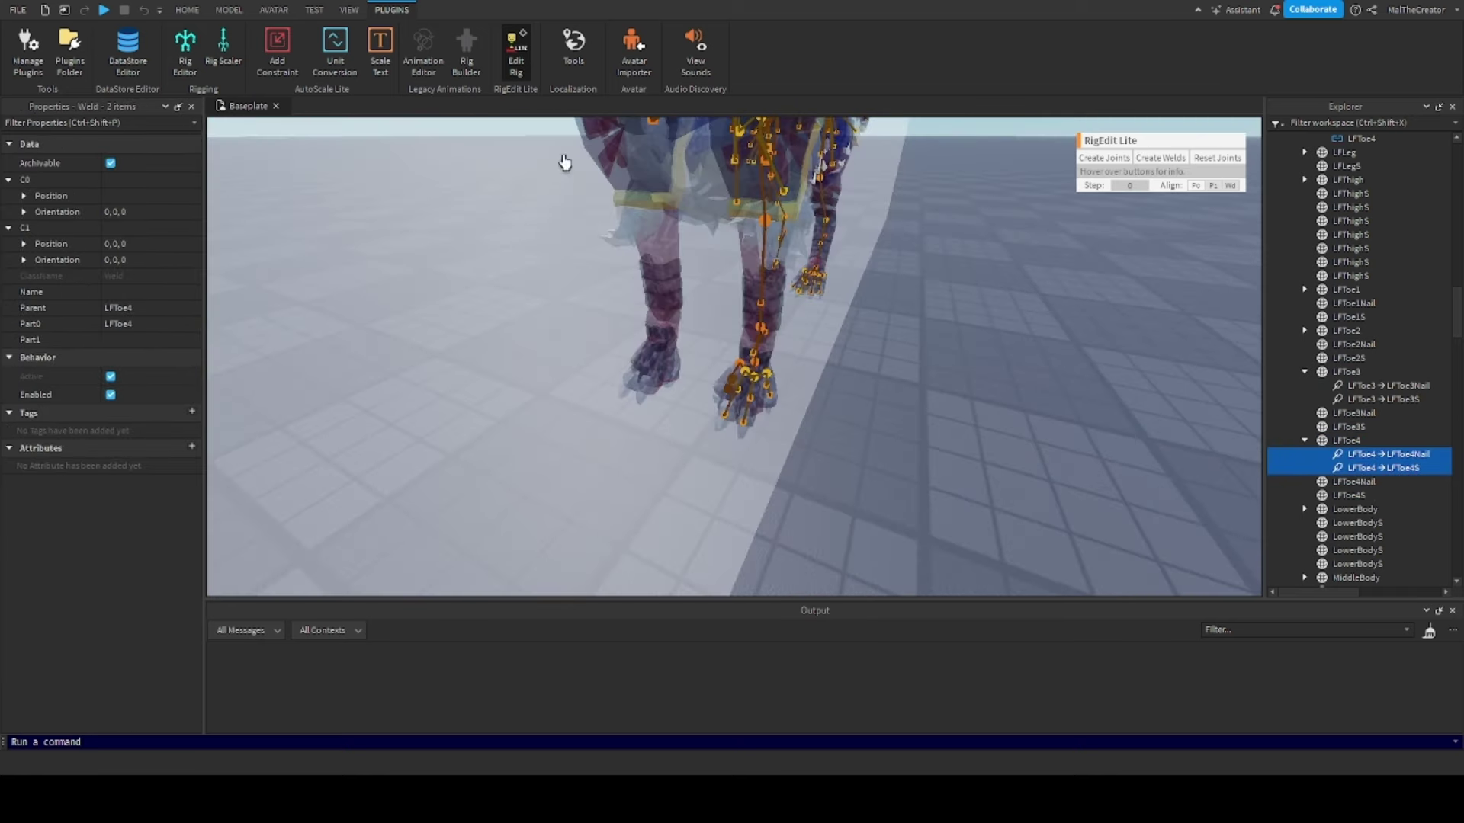
# Exit RigEdit Lite and clear the selection
pyautogui.click(505, 52)
pyautogui.scroll(-8, 881, 322)
pyautogui.click(888, 384)
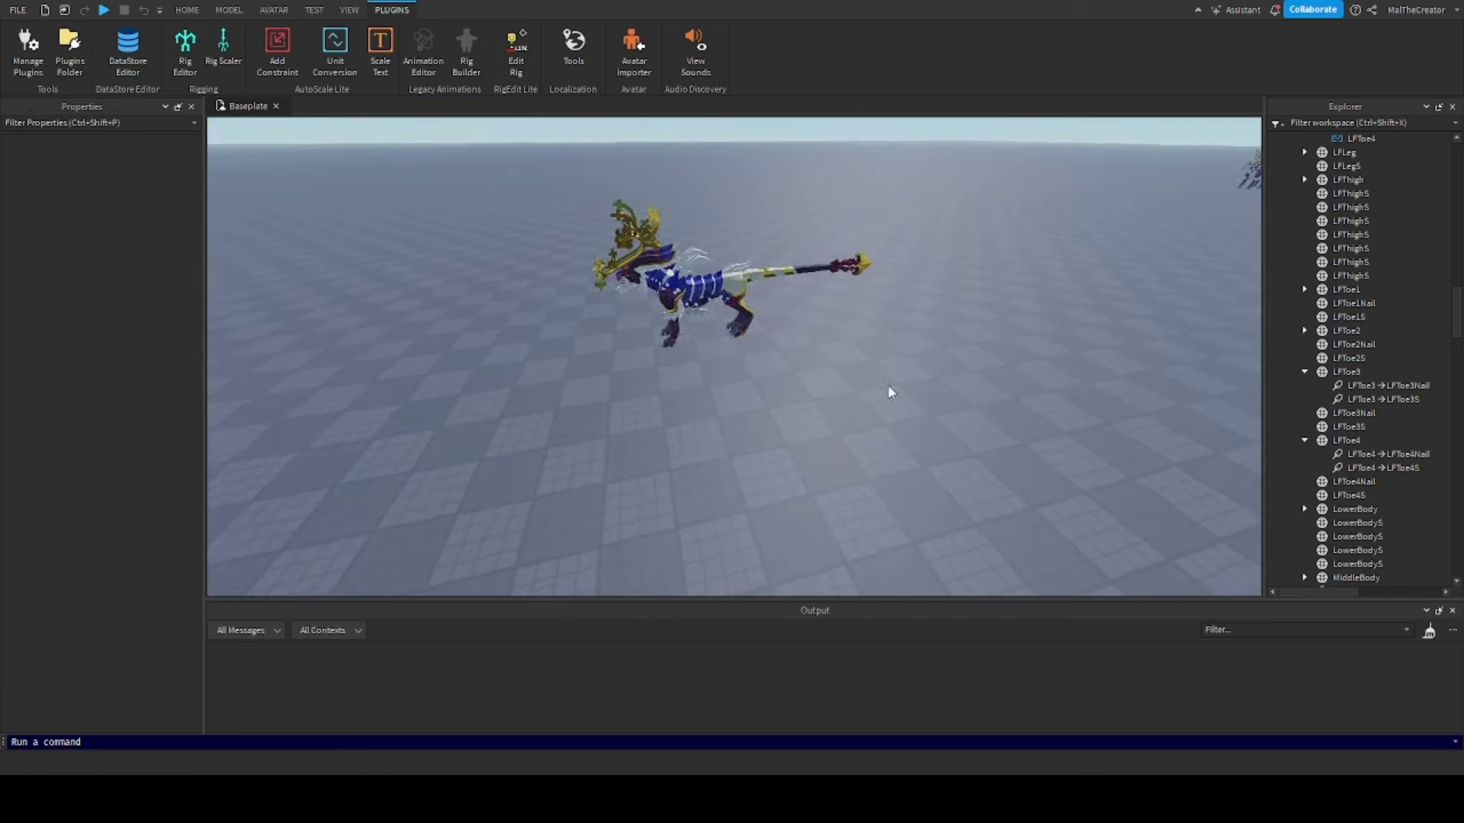
pyautogui.click(1095, 263)
pyautogui.press('Delete')
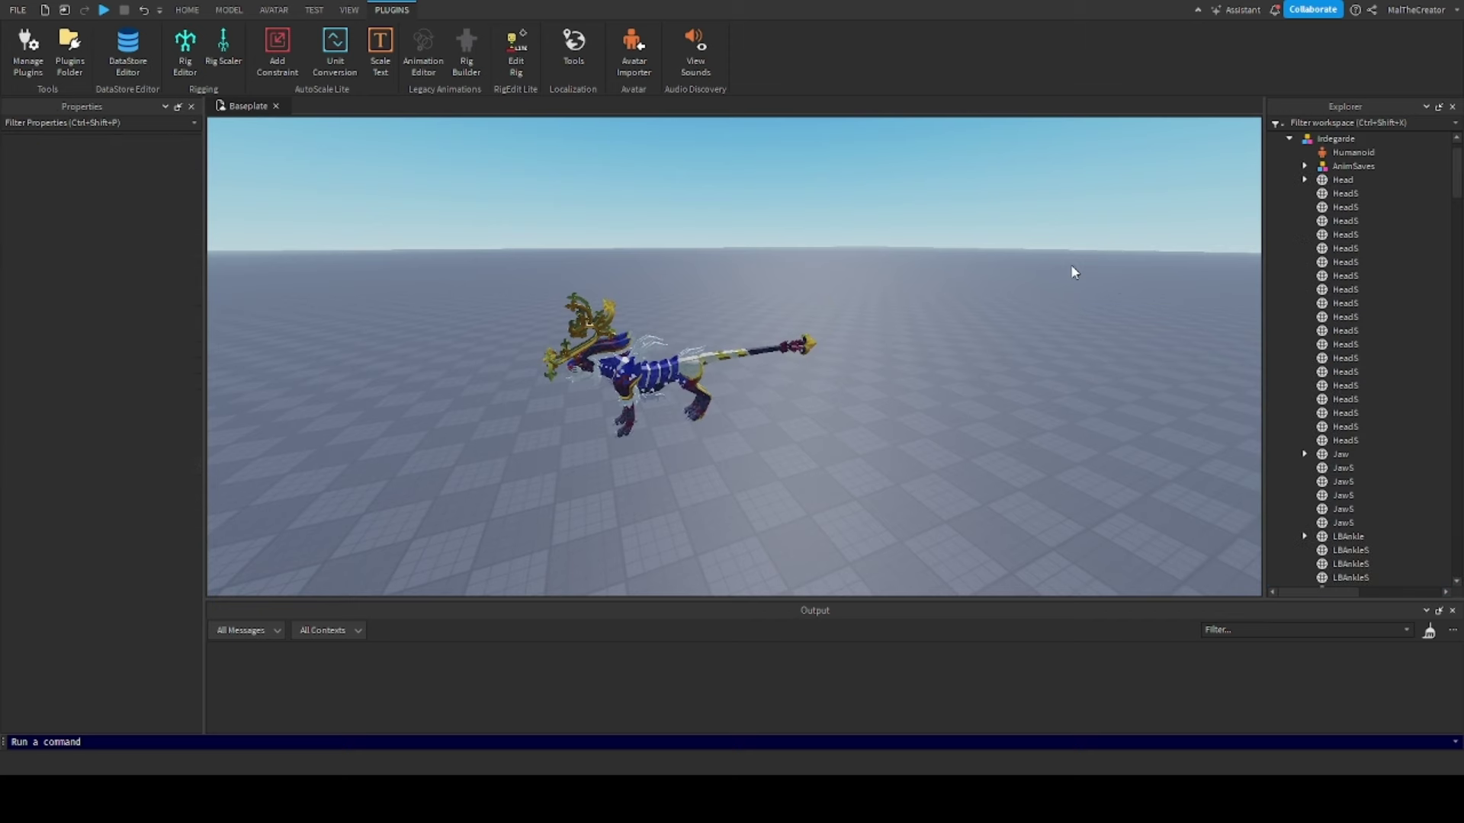
pyautogui.click(647, 365)
pyautogui.moveTo(646, 364); pyautogui.dragTo(1089, 284)
pyautogui.hotkey('ctrl', 'z')
# Select the Irdegarde model and load it as the rig to animate in the Animation Editor
pyautogui.moveTo(975, 378); pyautogui.dragTo(806, 418, button='right')
pyautogui.scroll(2, 806, 417)
pyautogui.click(751, 385)
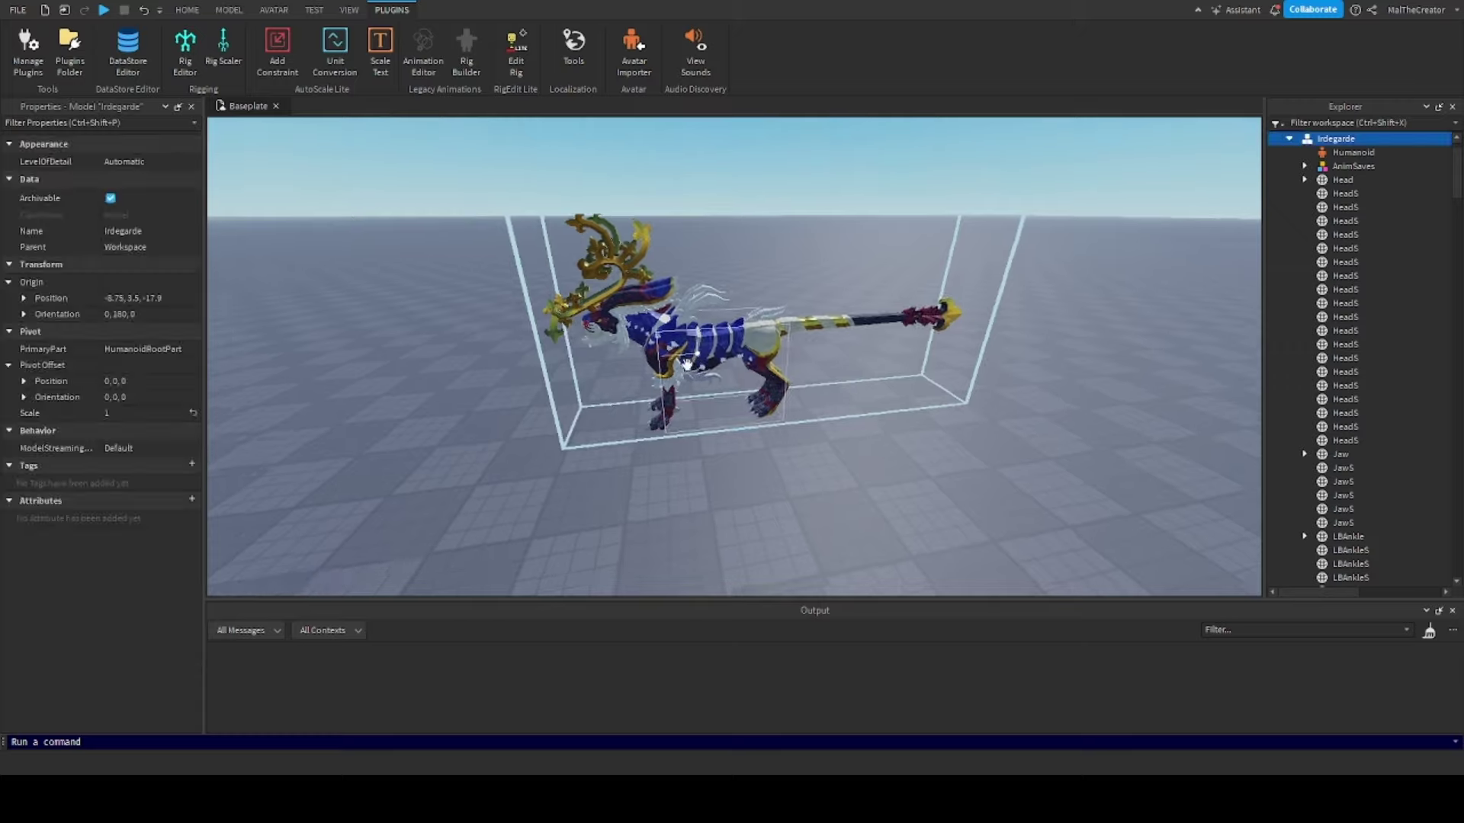
pyautogui.scroll(3, 751, 366)
pyautogui.click(423, 46)
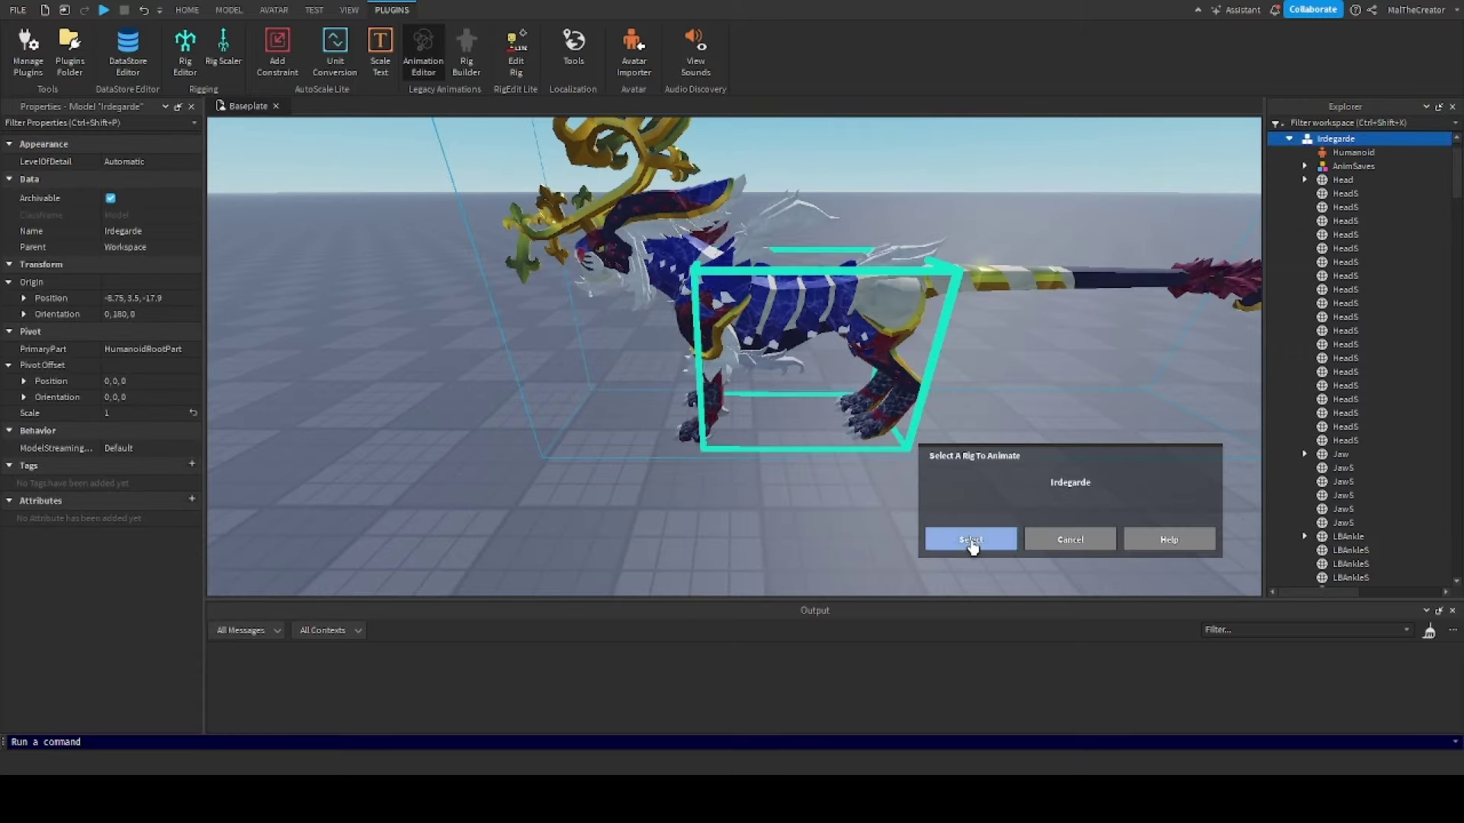
pyautogui.click(970, 540)
# Select the left front shoulder section and rotate it to test how the leg swings about its joint
pyautogui.scroll(5, 778, 462)
pyautogui.click(774, 354)
pyautogui.scroll(2, 773, 357)
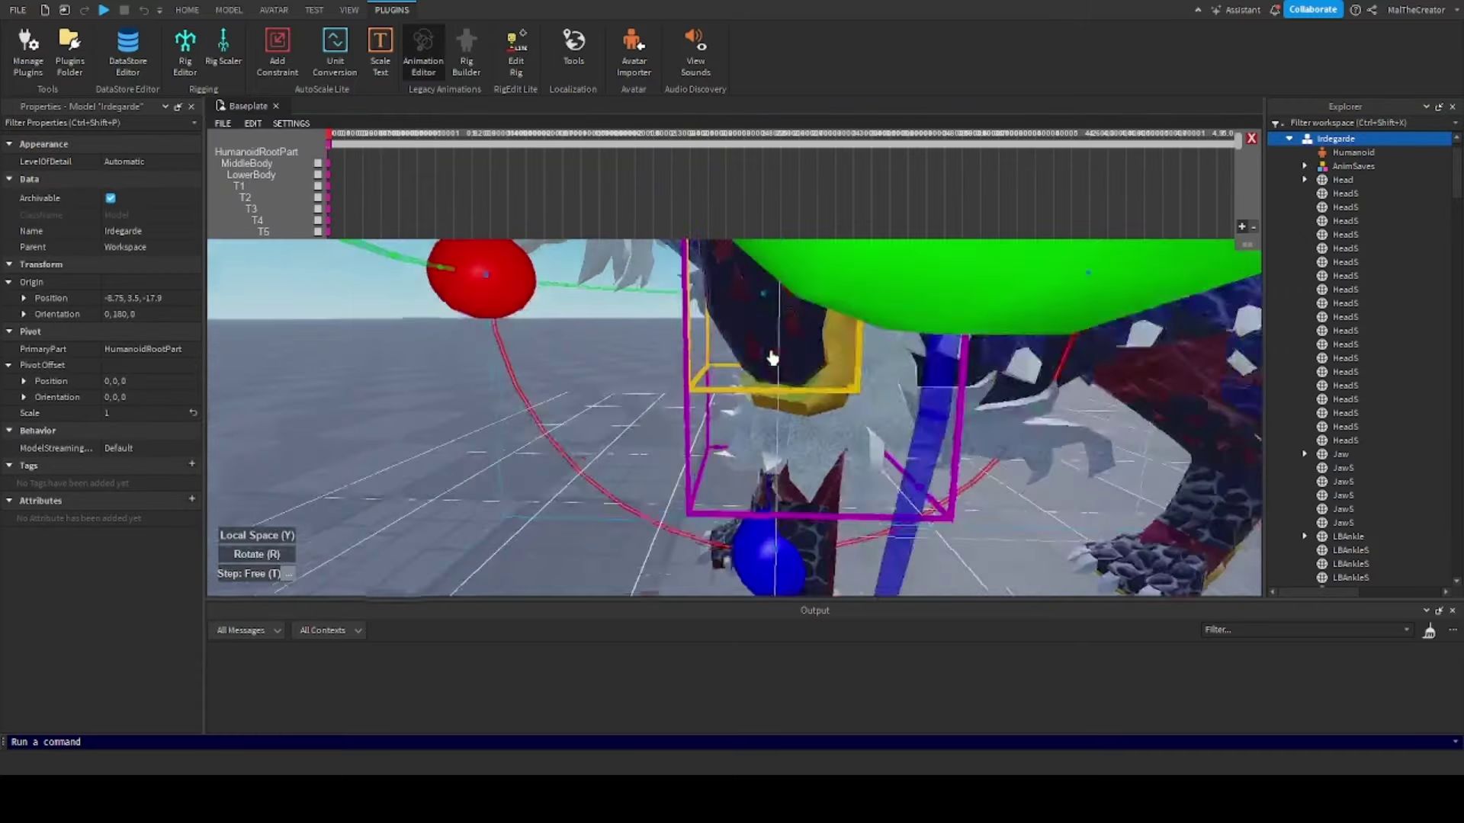
pyautogui.scroll(-5, 772, 358)
pyautogui.scroll(3, 808, 346)
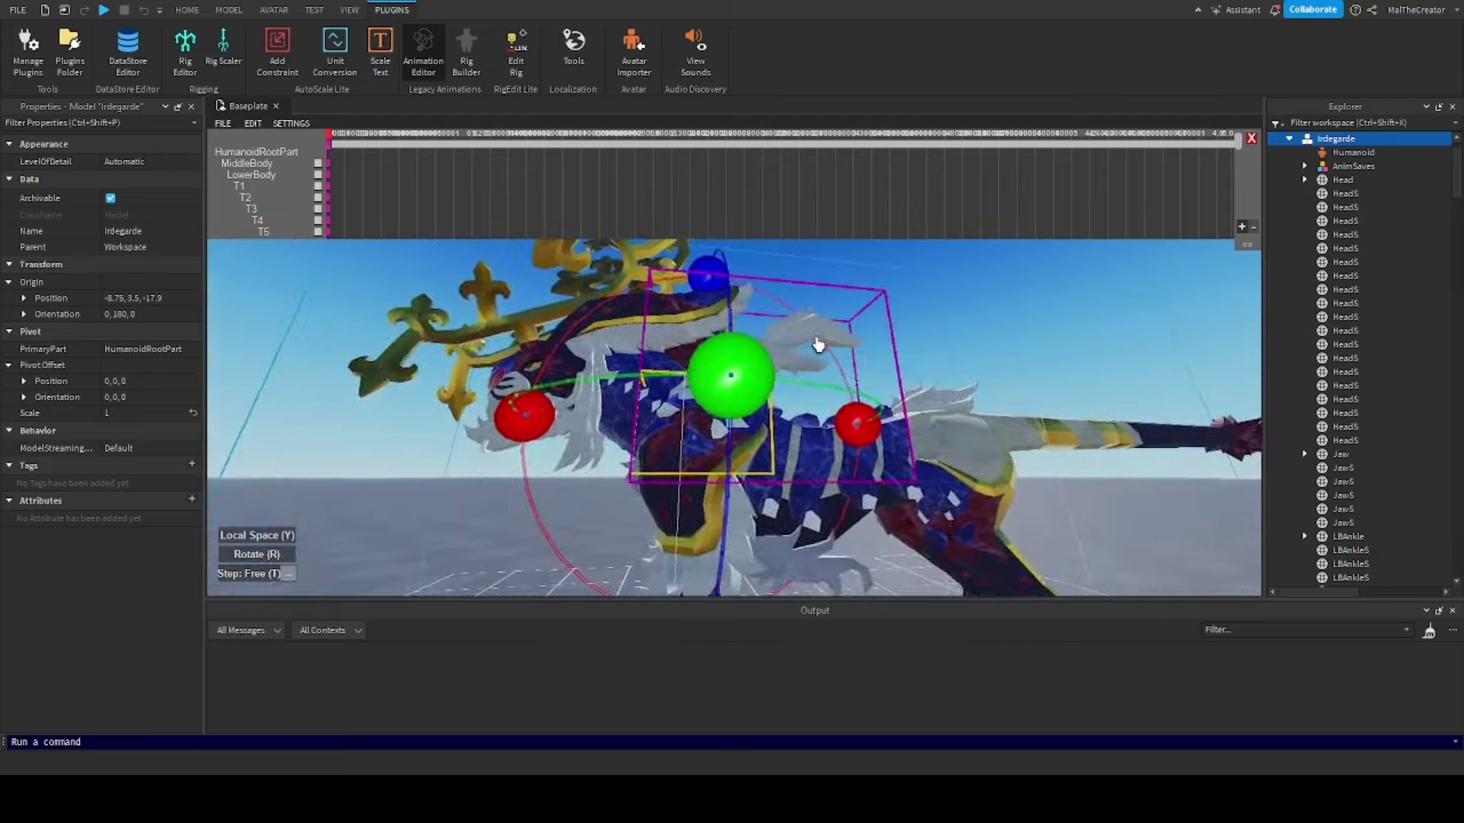
pyautogui.scroll(4, 818, 344)
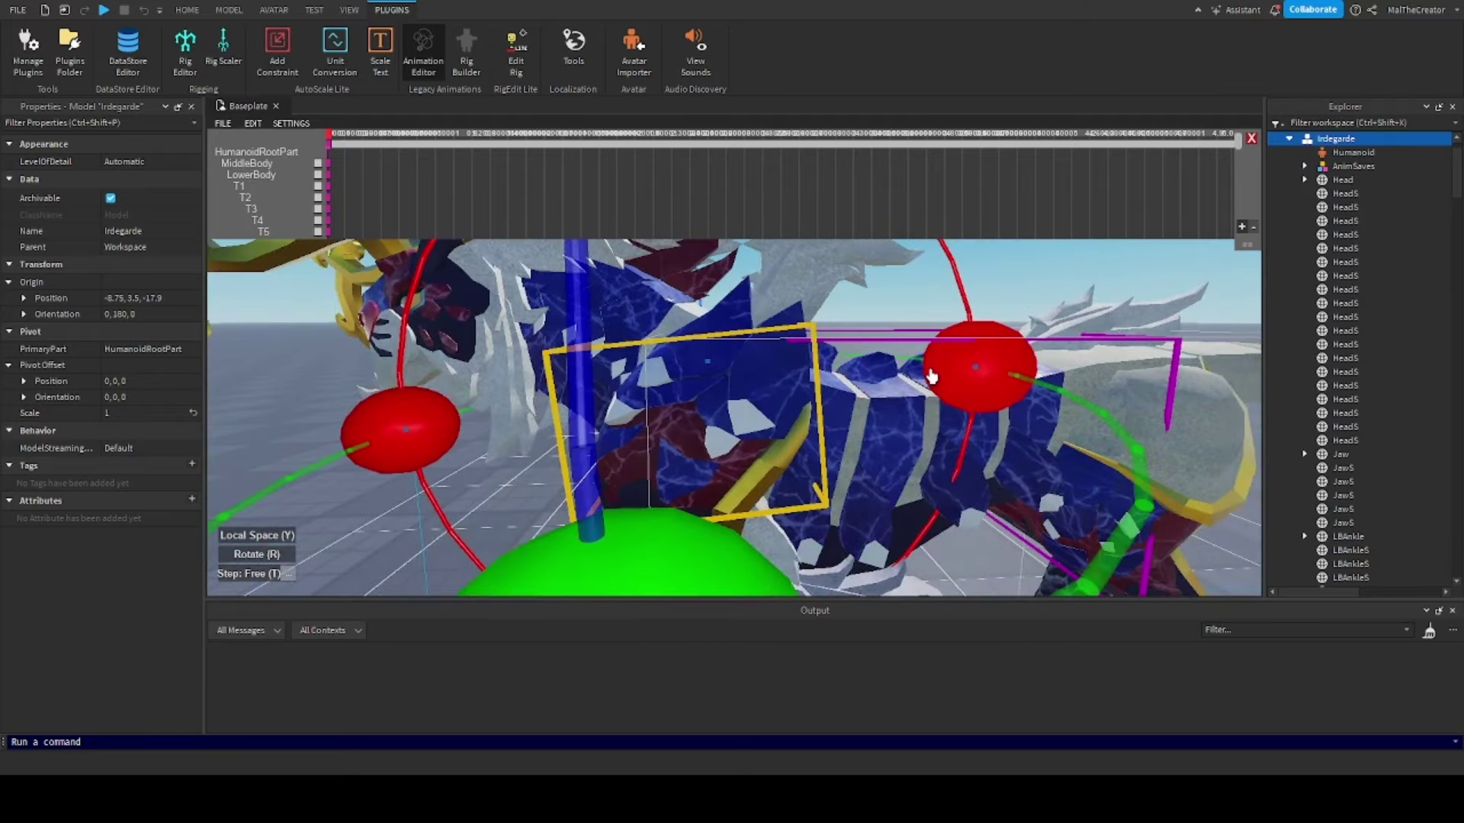
pyautogui.moveTo(932, 377); pyautogui.dragTo(860, 646)
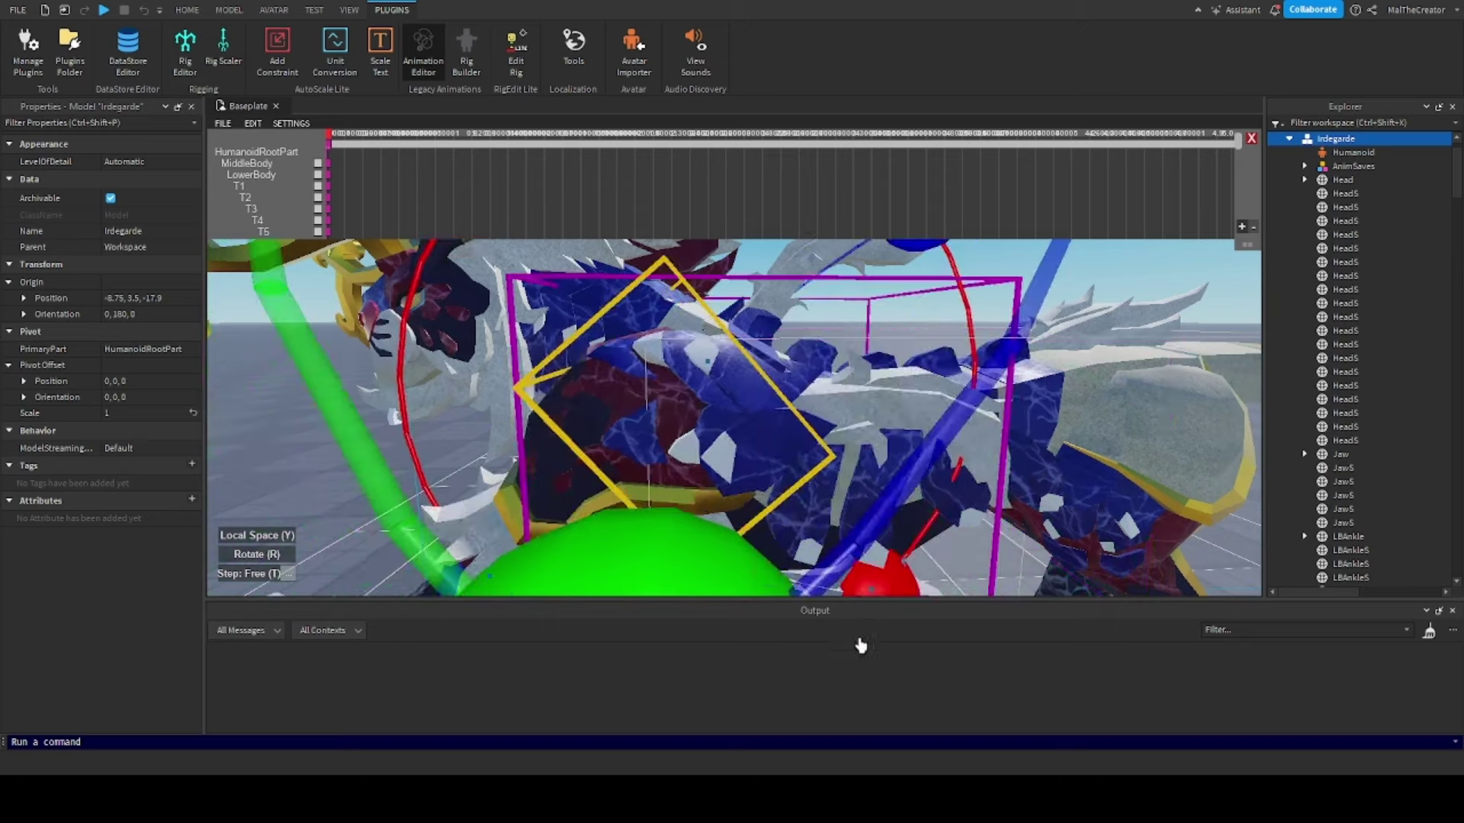
# Rotate the left front leg's upper section back and forth to test its joint
pyautogui.scroll(-5, 889, 418)
pyautogui.scroll(6, 790, 409)
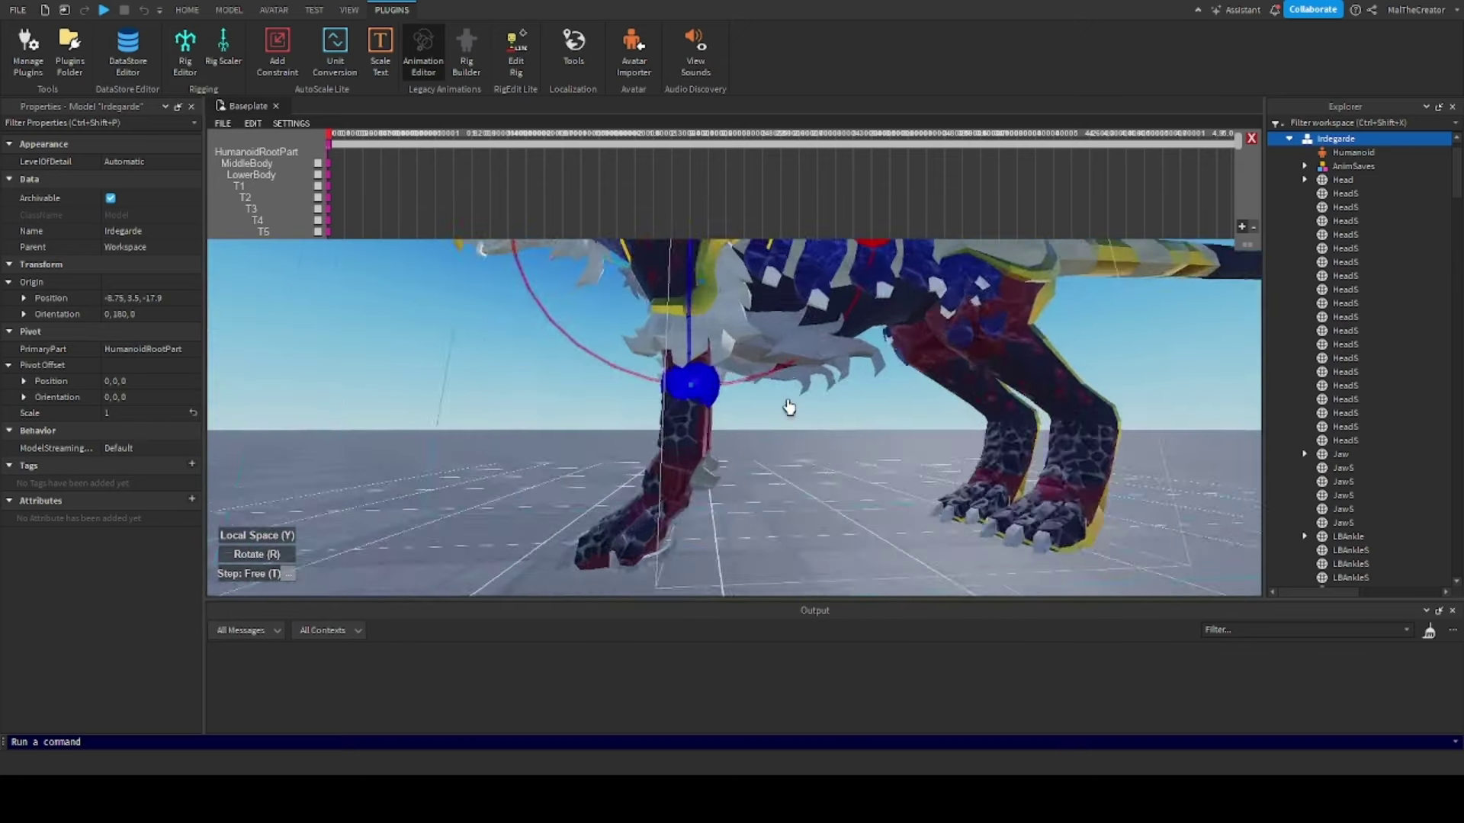
pyautogui.scroll(3, 788, 409)
pyautogui.scroll(-4, 787, 443)
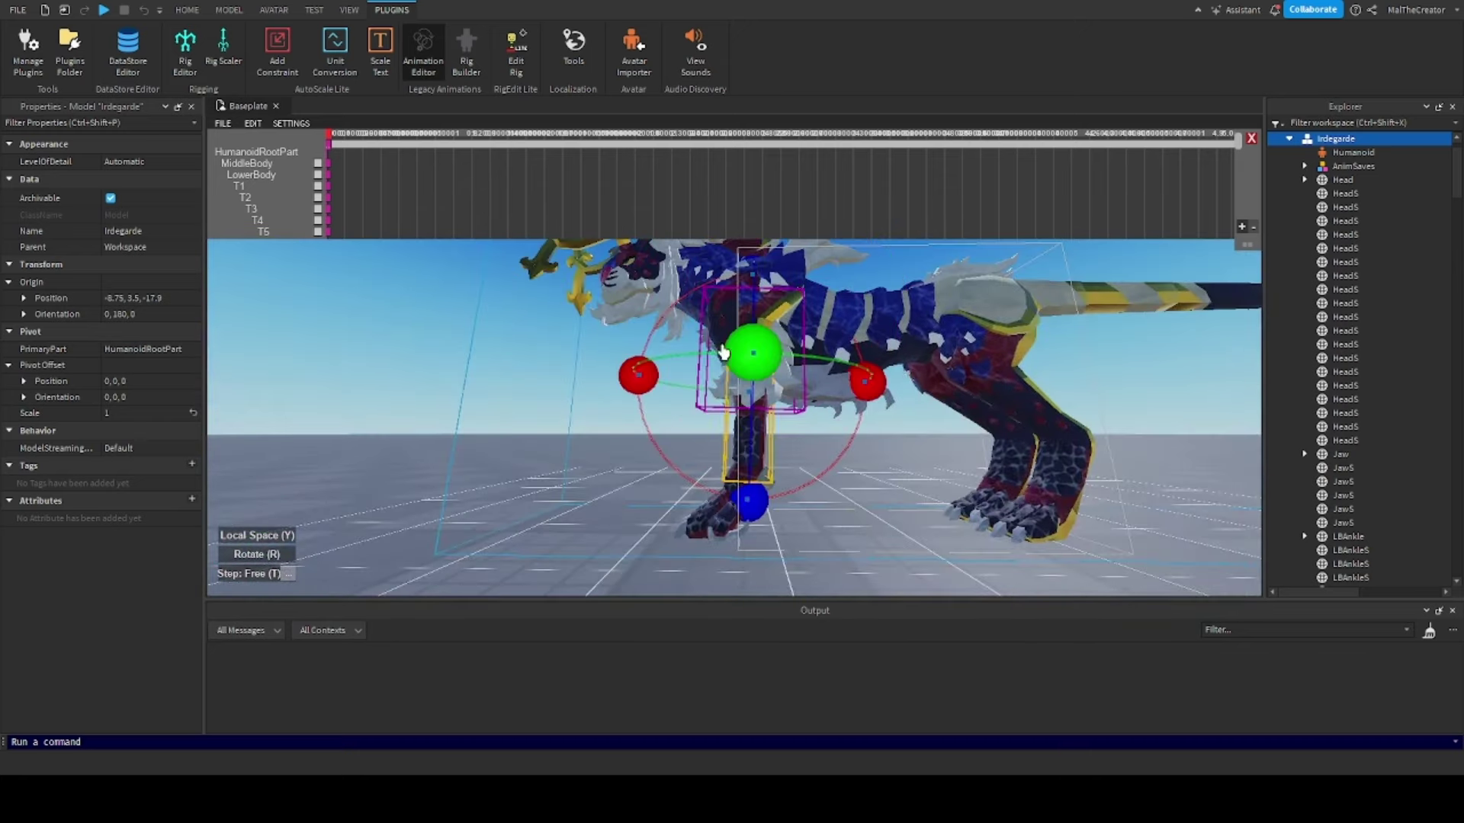
pyautogui.scroll(3, 715, 334)
pyautogui.moveTo(715, 334); pyautogui.dragTo(683, 346, button='right')
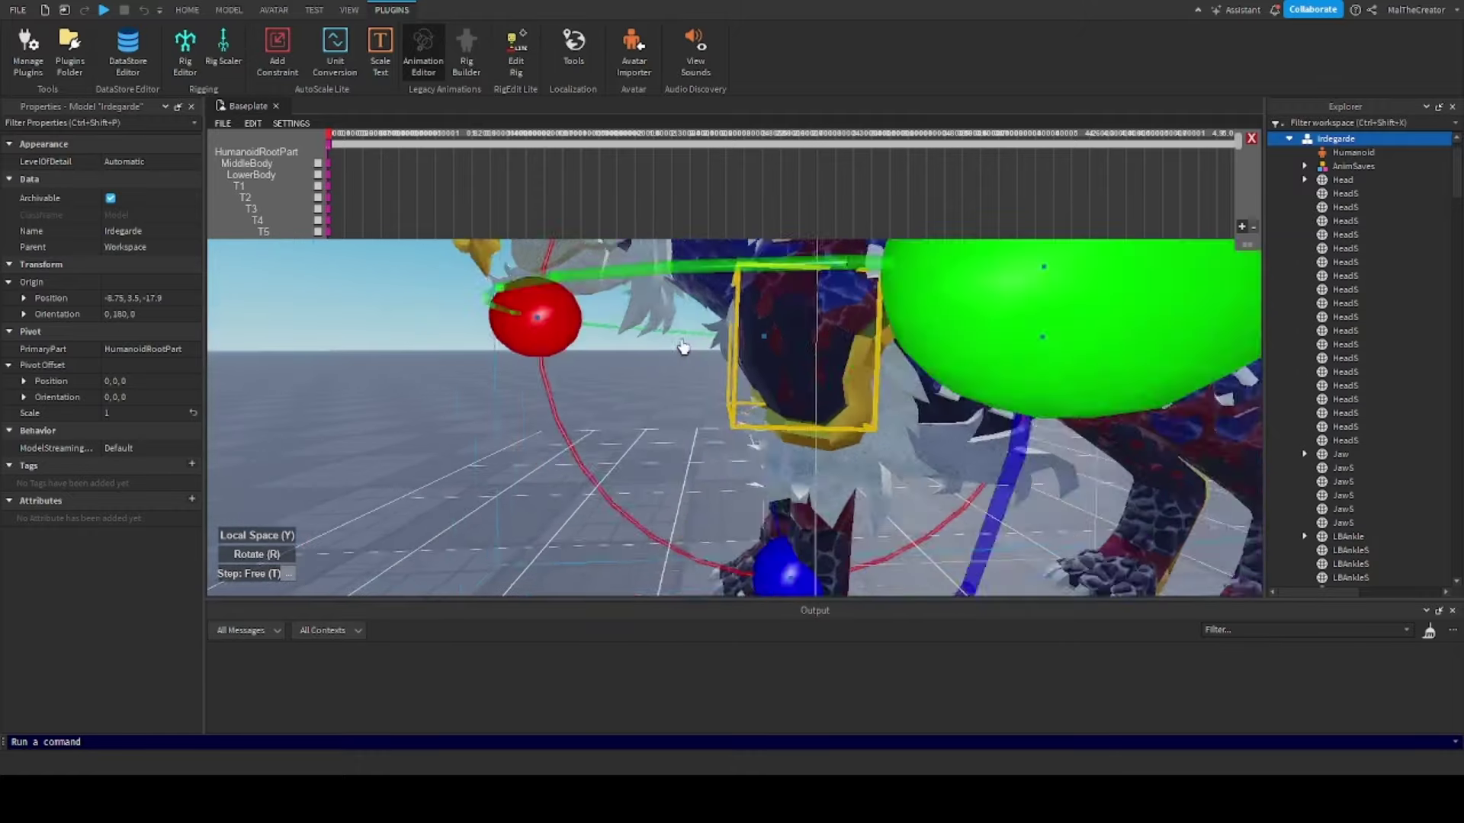
pyautogui.scroll(-1, 684, 346)
pyautogui.moveTo(596, 336)
pyautogui.mouseDown()
pyautogui.moveTo(598, 400)
pyautogui.moveTo(576, 348)
pyautogui.mouseUp()
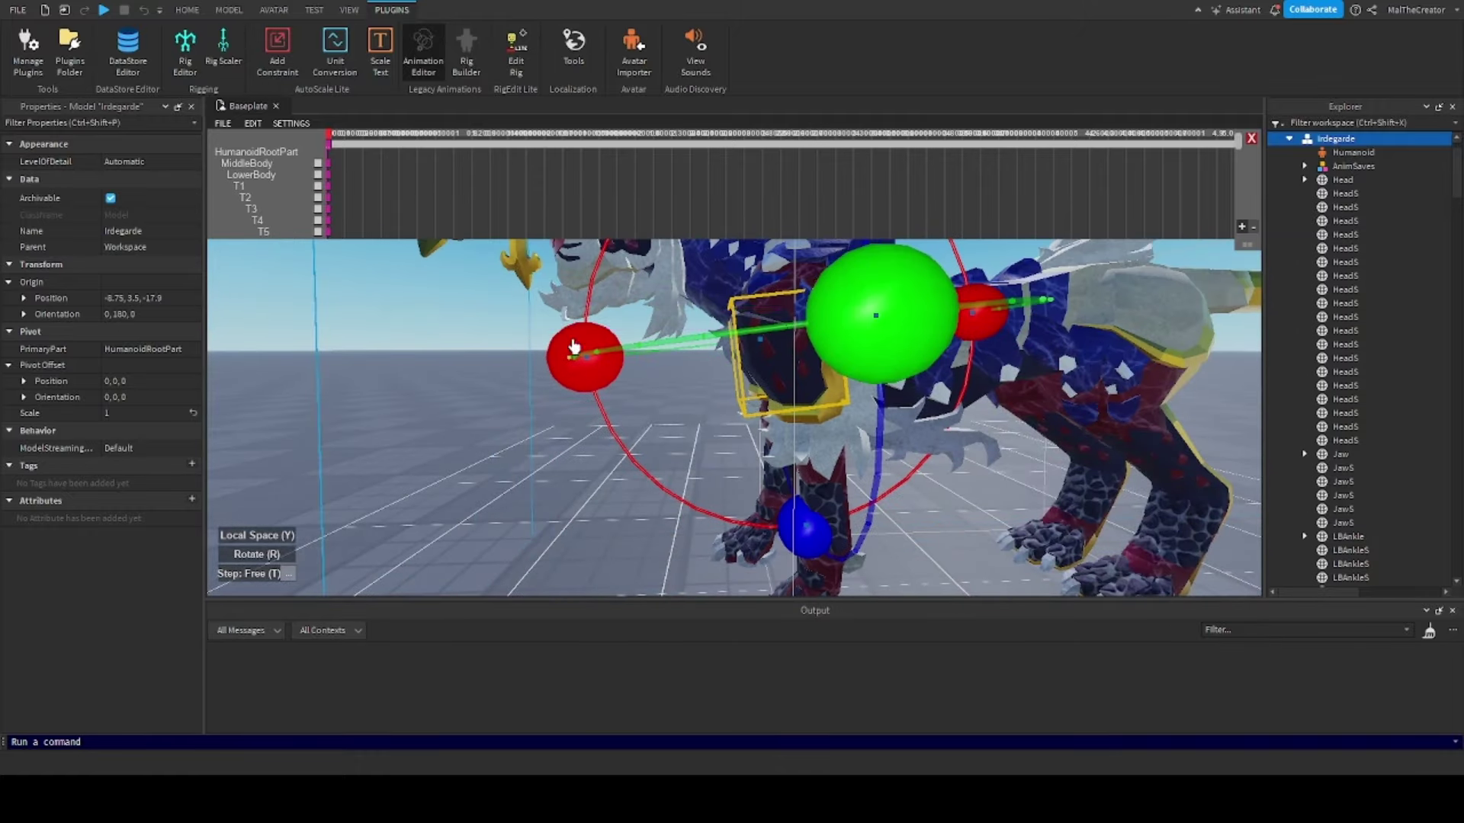
pyautogui.moveTo(986, 317)
pyautogui.mouseDown()
pyautogui.moveTo(986, 382)
pyautogui.moveTo(983, 346)
pyautogui.mouseUp()
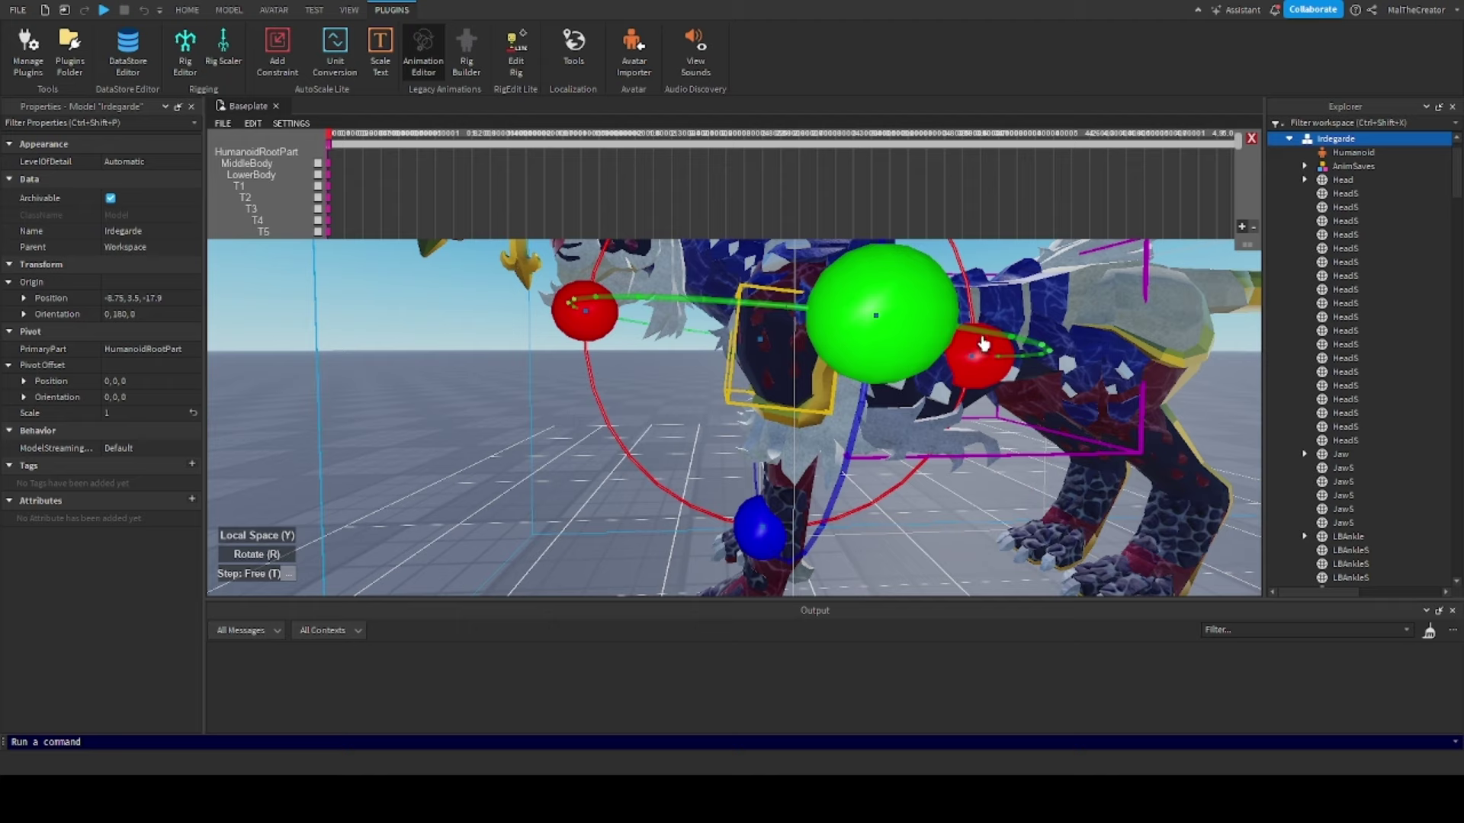
# Select the left front leg's lower section and test the rotation of its joint
pyautogui.moveTo(921, 460); pyautogui.dragTo(918, 453, button='right')
pyautogui.scroll(3, 920, 468)
pyautogui.scroll(-3, 918, 457)
pyautogui.click(692, 310)
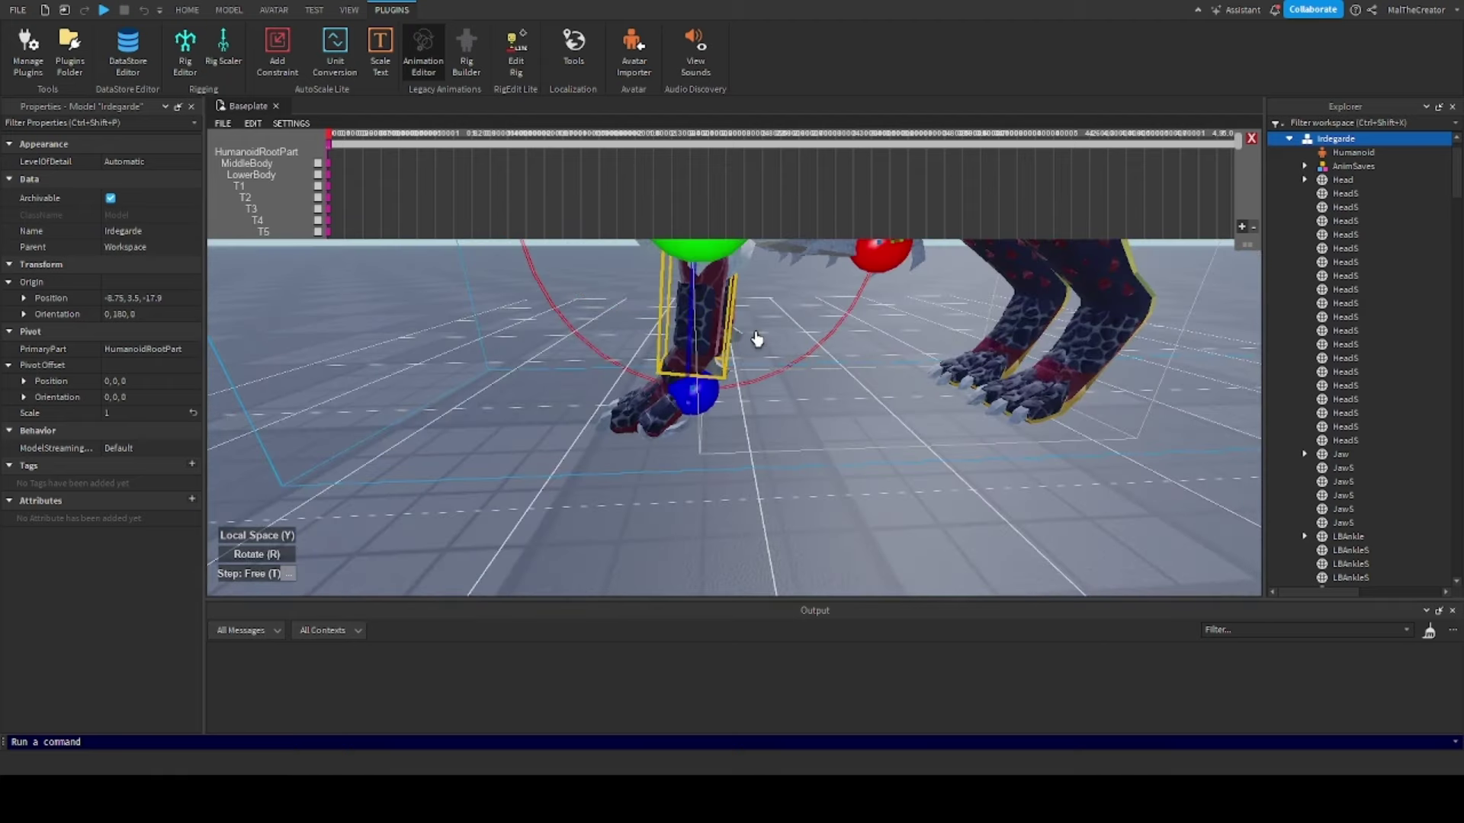
pyautogui.scroll(1, 754, 340)
pyautogui.moveTo(886, 358)
pyautogui.mouseDown(button='right')
pyautogui.moveTo(886, 345)
pyautogui.moveTo(896, 367)
pyautogui.mouseUp(button='right')
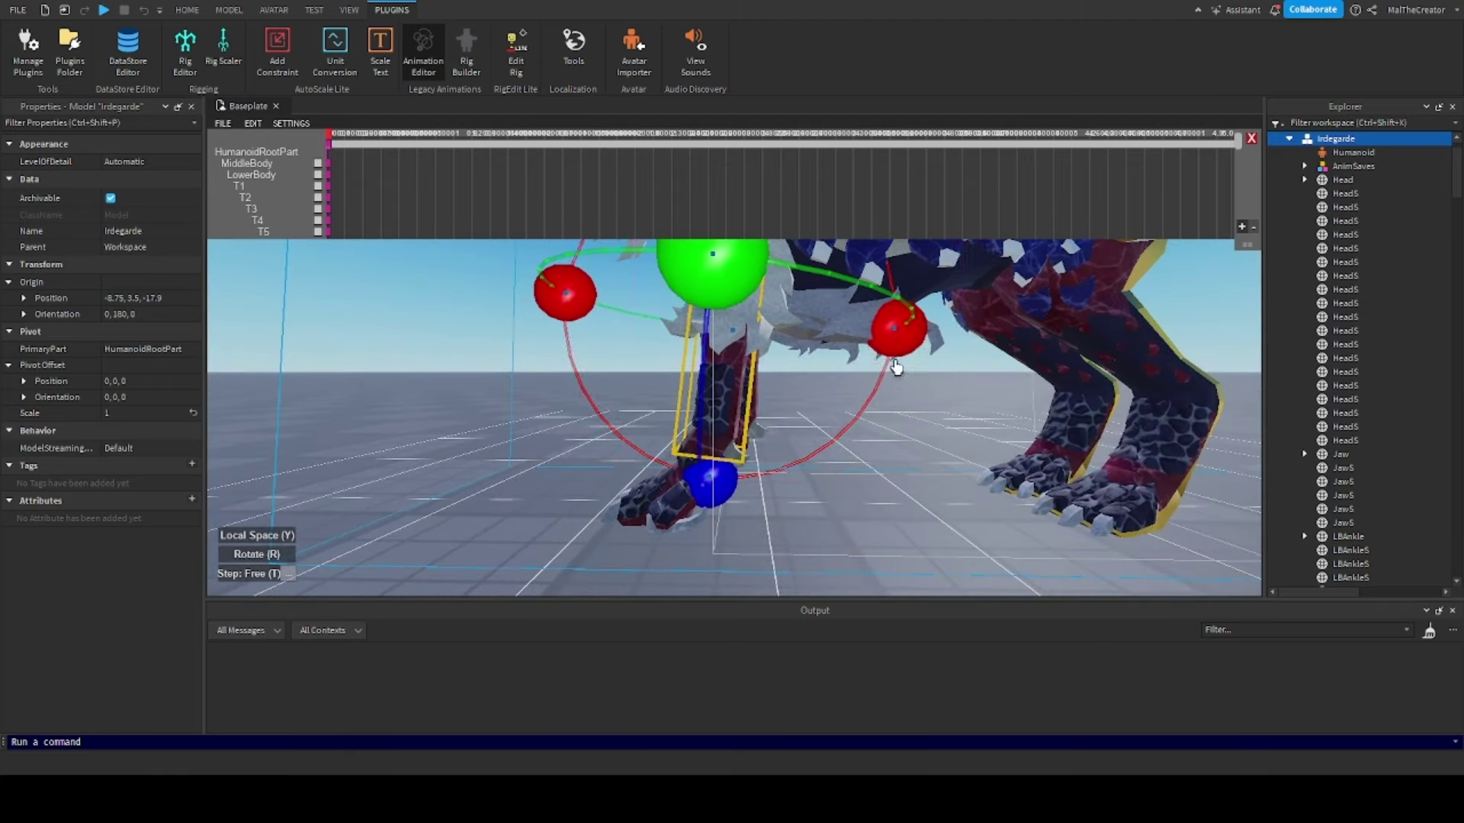
pyautogui.moveTo(850, 495); pyautogui.dragTo(850, 503, button='right')
pyautogui.click(849, 503)
pyautogui.scroll(3, 764, 445)
pyautogui.moveTo(765, 444); pyautogui.dragTo(742, 461, button='right')
pyautogui.scroll(-3, 731, 450)
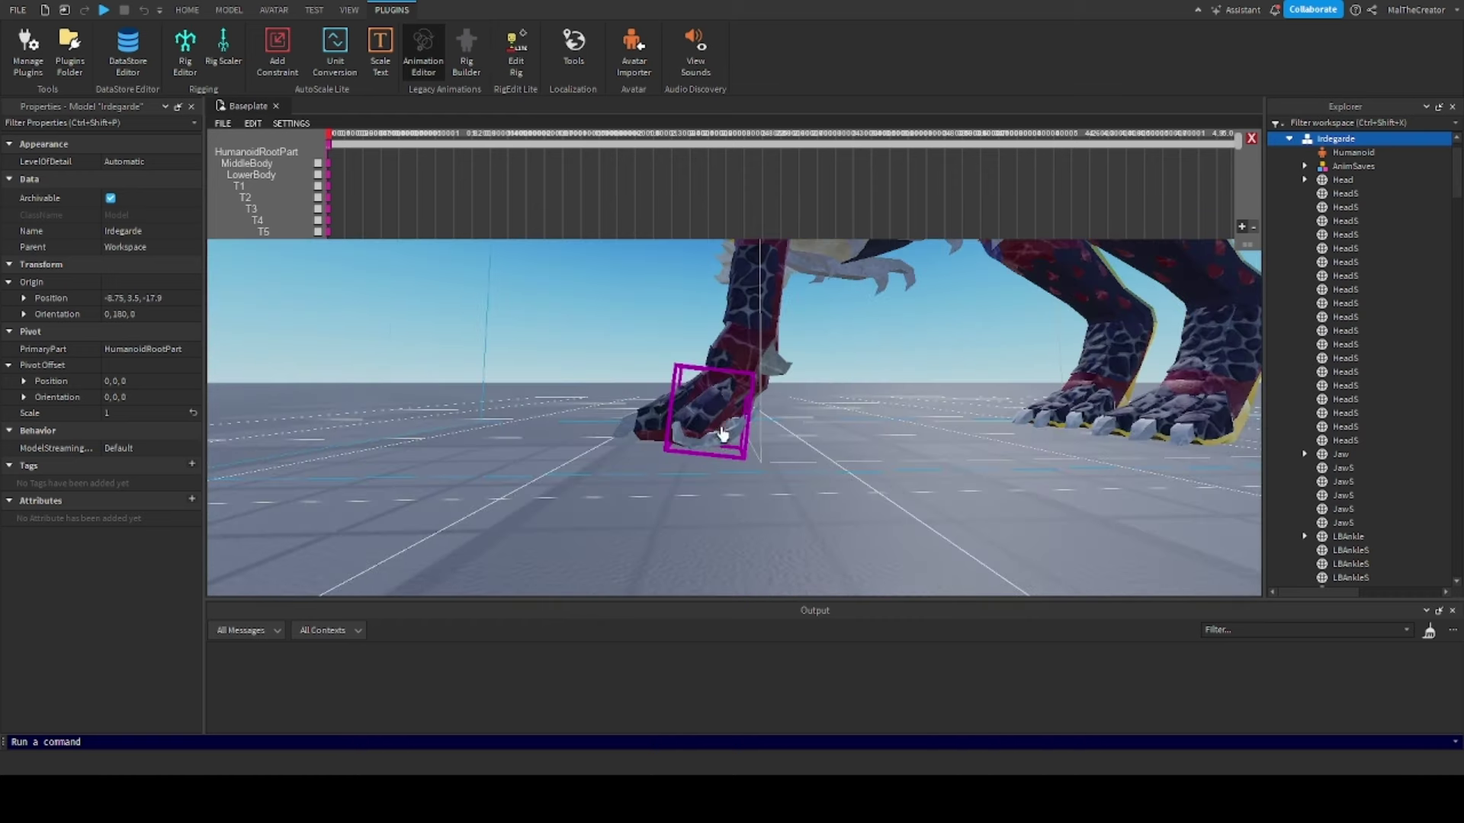
# Rotate the left front foot slightly up and down to test its ankle joint
pyautogui.click(748, 402)
pyautogui.moveTo(856, 450); pyautogui.dragTo(869, 483, button='right')
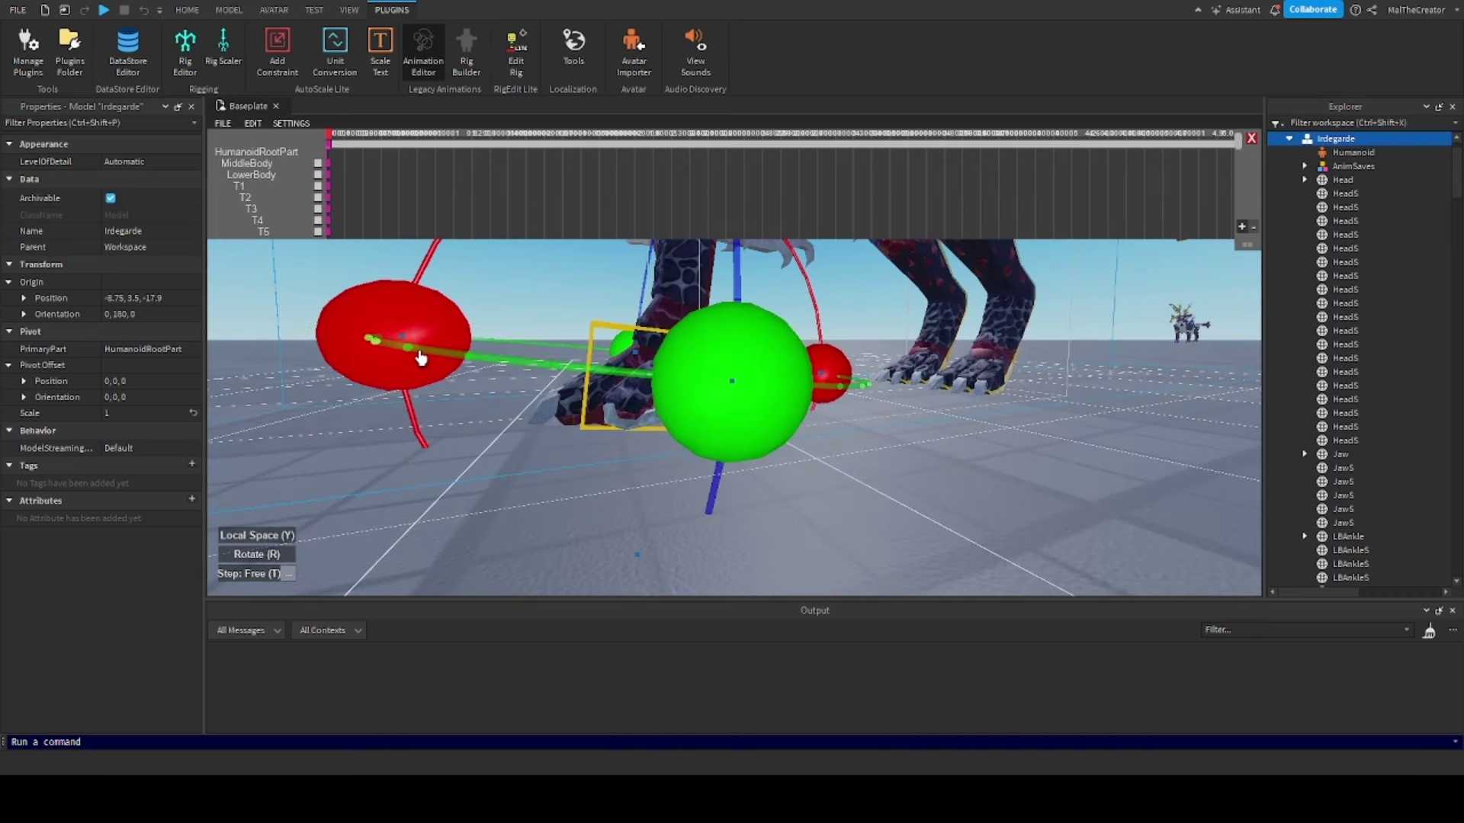
pyautogui.moveTo(413, 355)
pyautogui.mouseDown()
pyautogui.moveTo(418, 372)
pyautogui.moveTo(413, 343)
pyautogui.mouseUp()
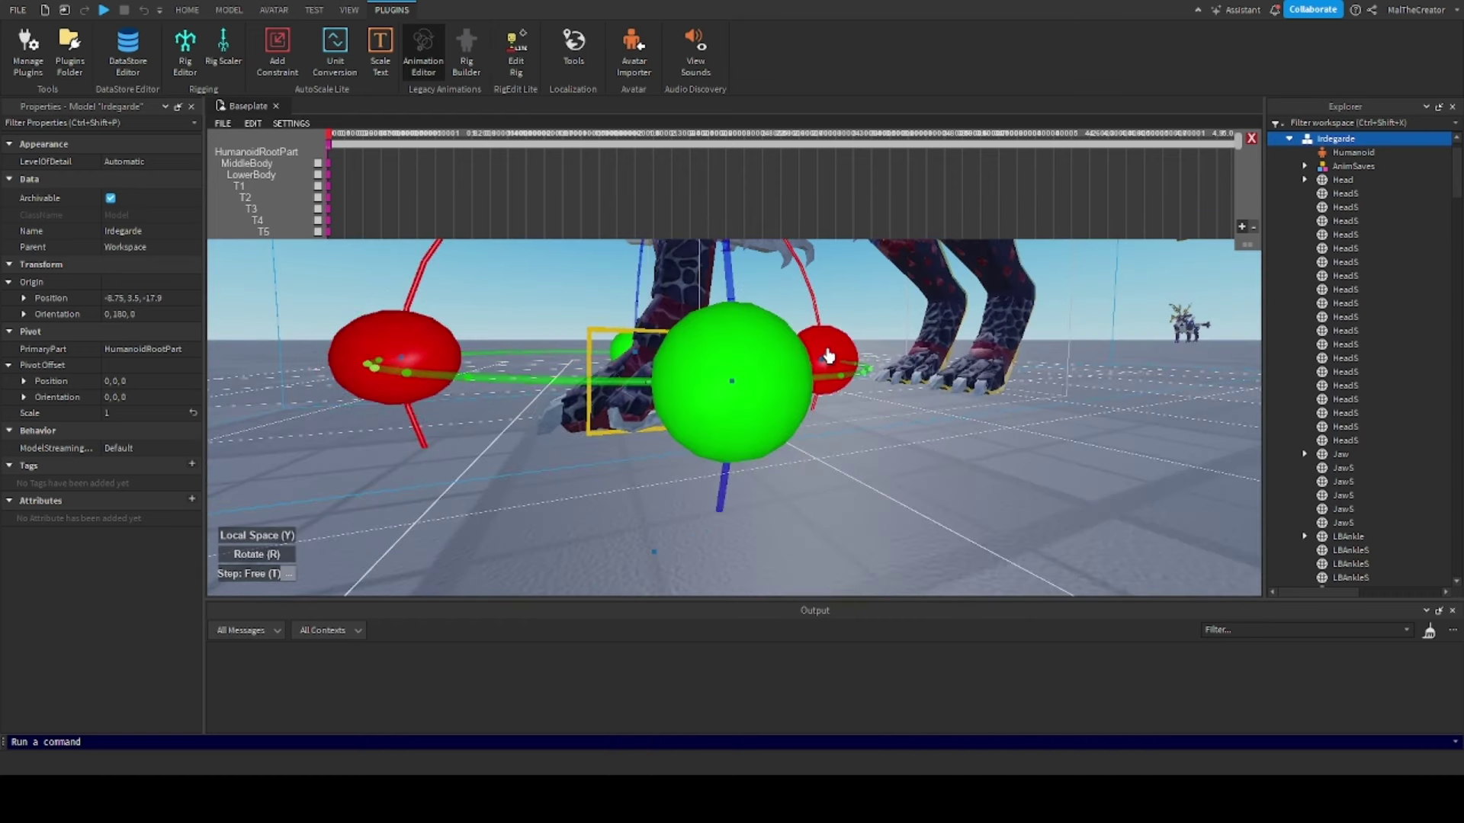
pyautogui.moveTo(824, 353)
pyautogui.mouseDown()
pyautogui.moveTo(835, 429)
pyautogui.moveTo(834, 343)
pyautogui.mouseUp()
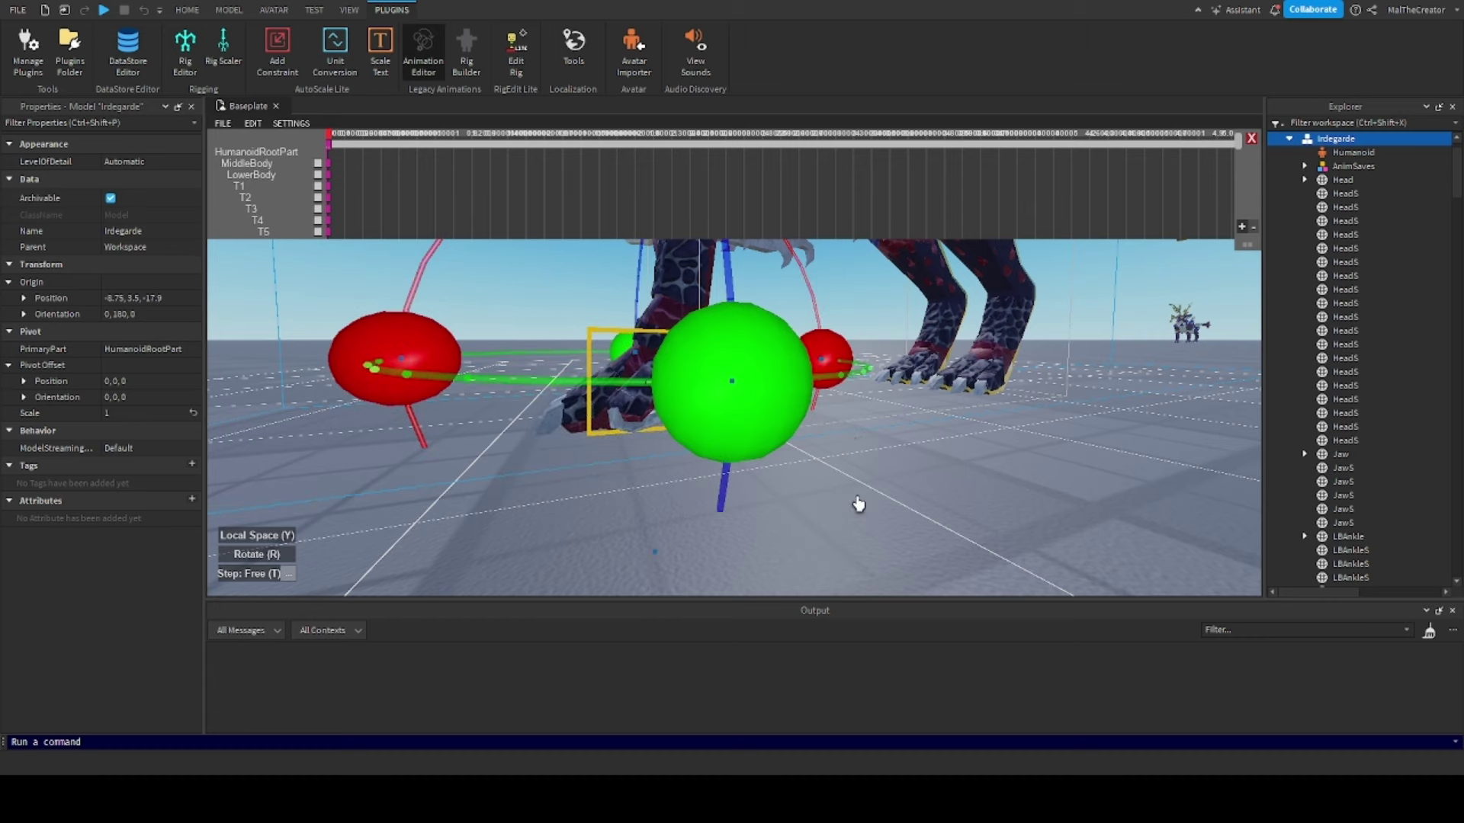
pyautogui.click(854, 497)
pyautogui.moveTo(853, 497); pyautogui.dragTo(858, 498, button='right')
# Select the outer toe of the left front foot and tilt it to test its joint
pyautogui.scroll(5, 859, 503)
pyautogui.click(732, 393)
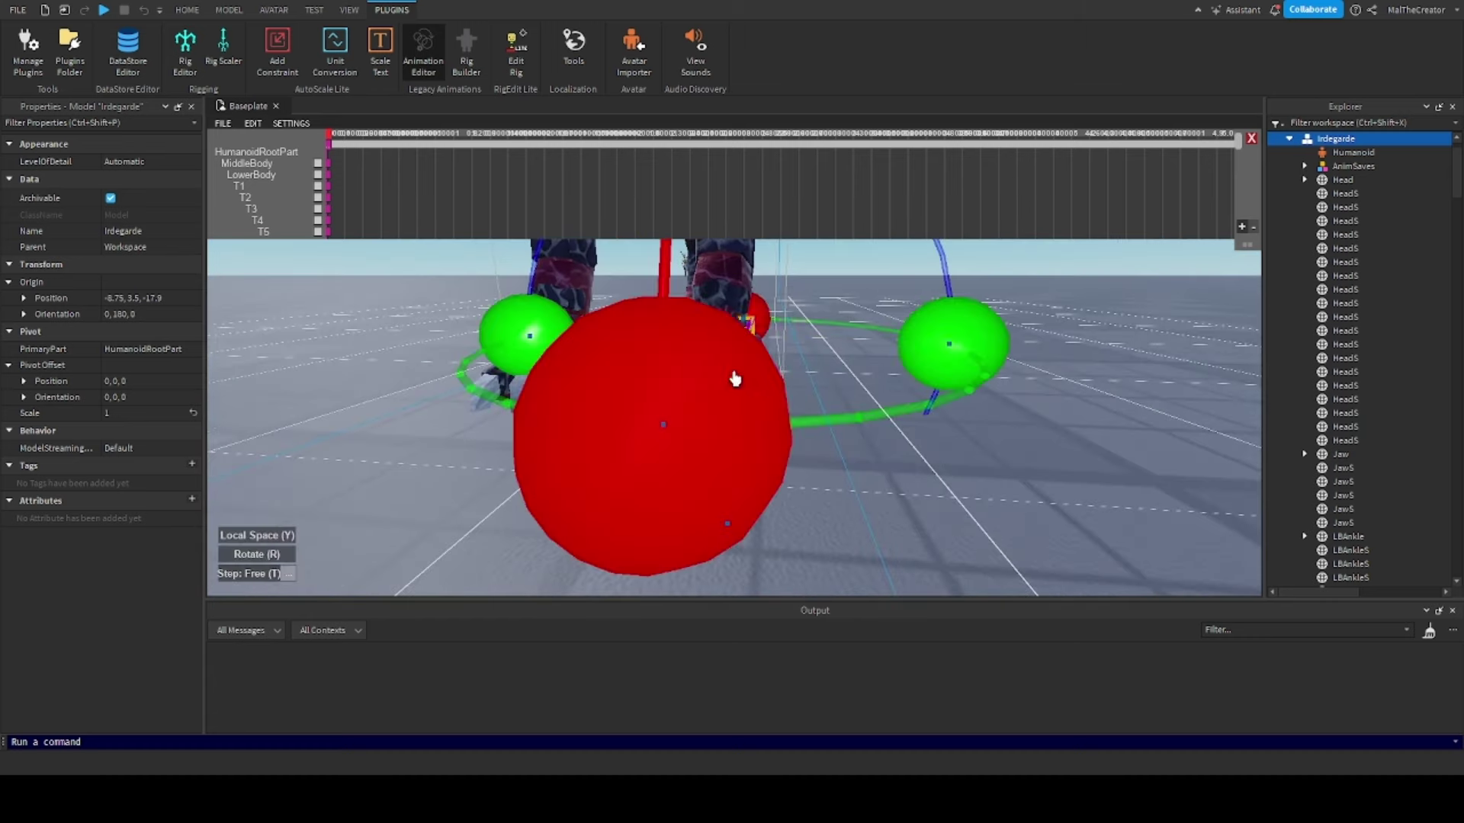
pyautogui.scroll(3, 752, 393)
pyautogui.moveTo(647, 409); pyautogui.dragTo(661, 369)
pyautogui.moveTo(661, 369); pyautogui.dragTo(803, 450, button='right')
pyautogui.click(803, 450)
# Turn the outer toe about its other rotation axis and check its movement from several sides
pyautogui.click(934, 419)
pyautogui.moveTo(935, 419); pyautogui.dragTo(952, 485, button='right')
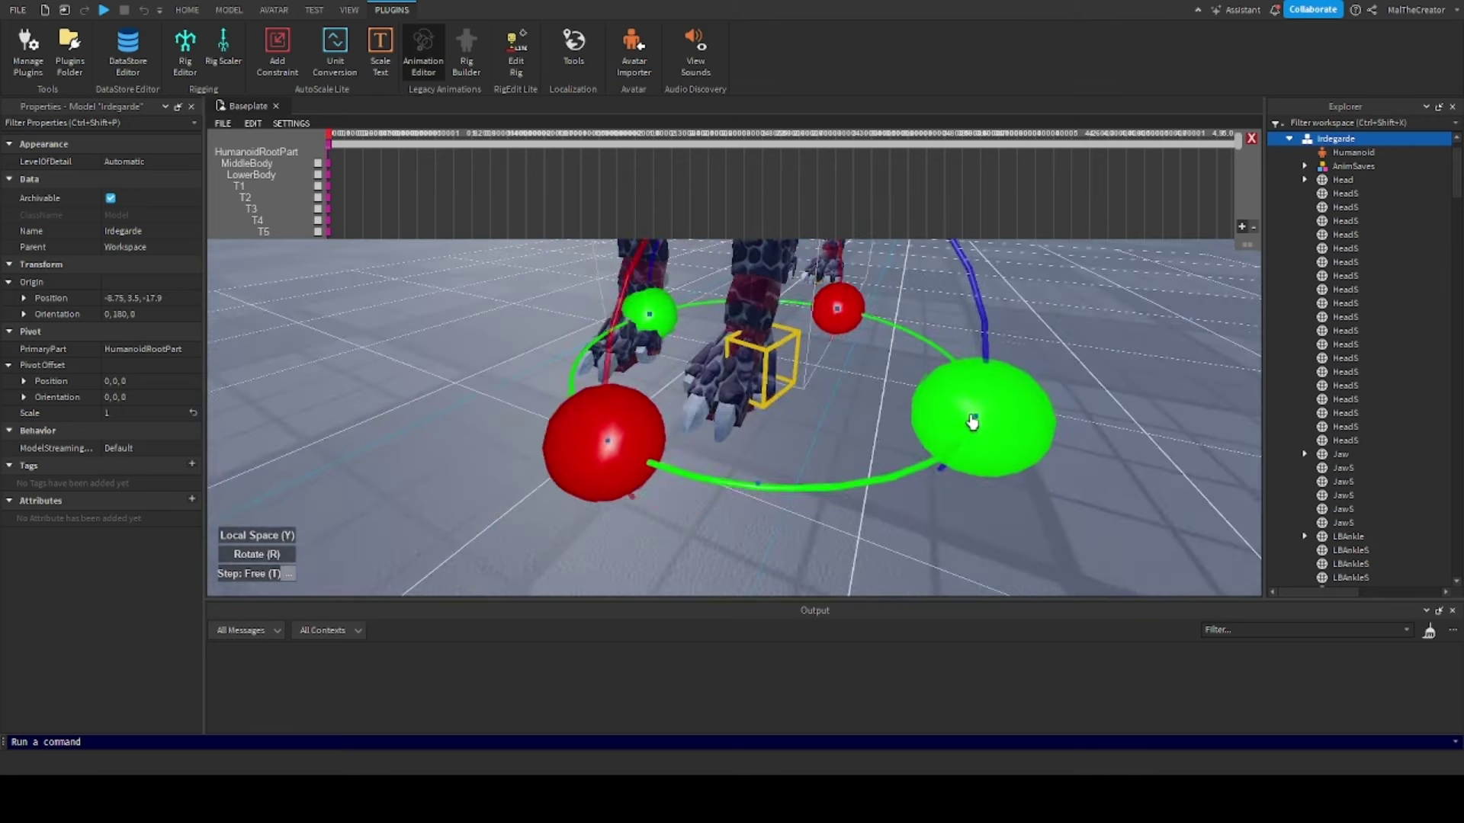
pyautogui.moveTo(1023, 370); pyautogui.dragTo(955, 417)
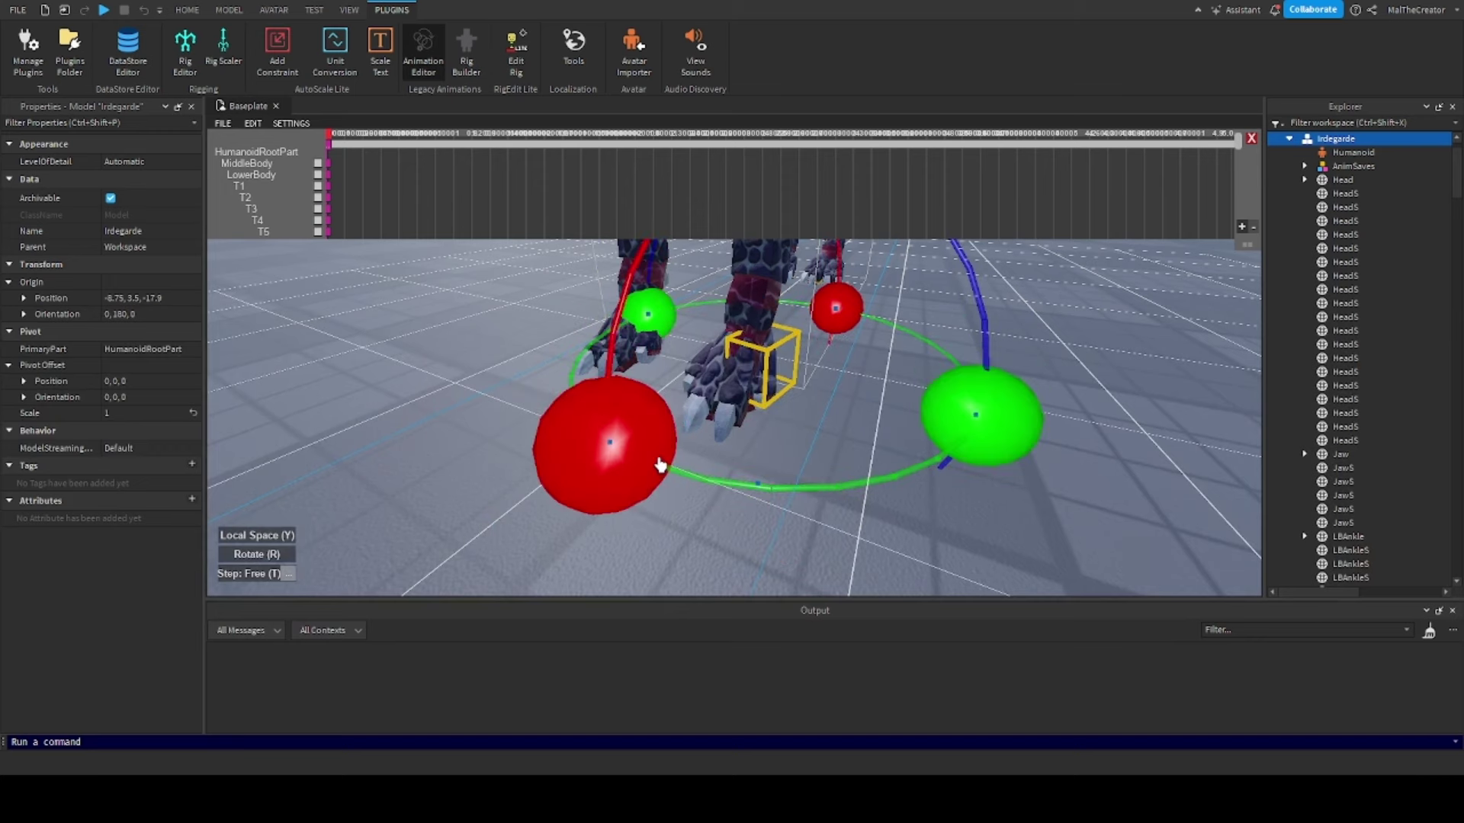
pyautogui.moveTo(658, 460); pyautogui.dragTo(657, 460, button='right')
pyautogui.moveTo(656, 460)
pyautogui.mouseDown()
pyautogui.moveTo(650, 421)
pyautogui.moveTo(647, 462)
pyautogui.moveTo(640, 447)
pyautogui.mouseUp()
pyautogui.moveTo(782, 458); pyautogui.dragTo(801, 459, button='right')
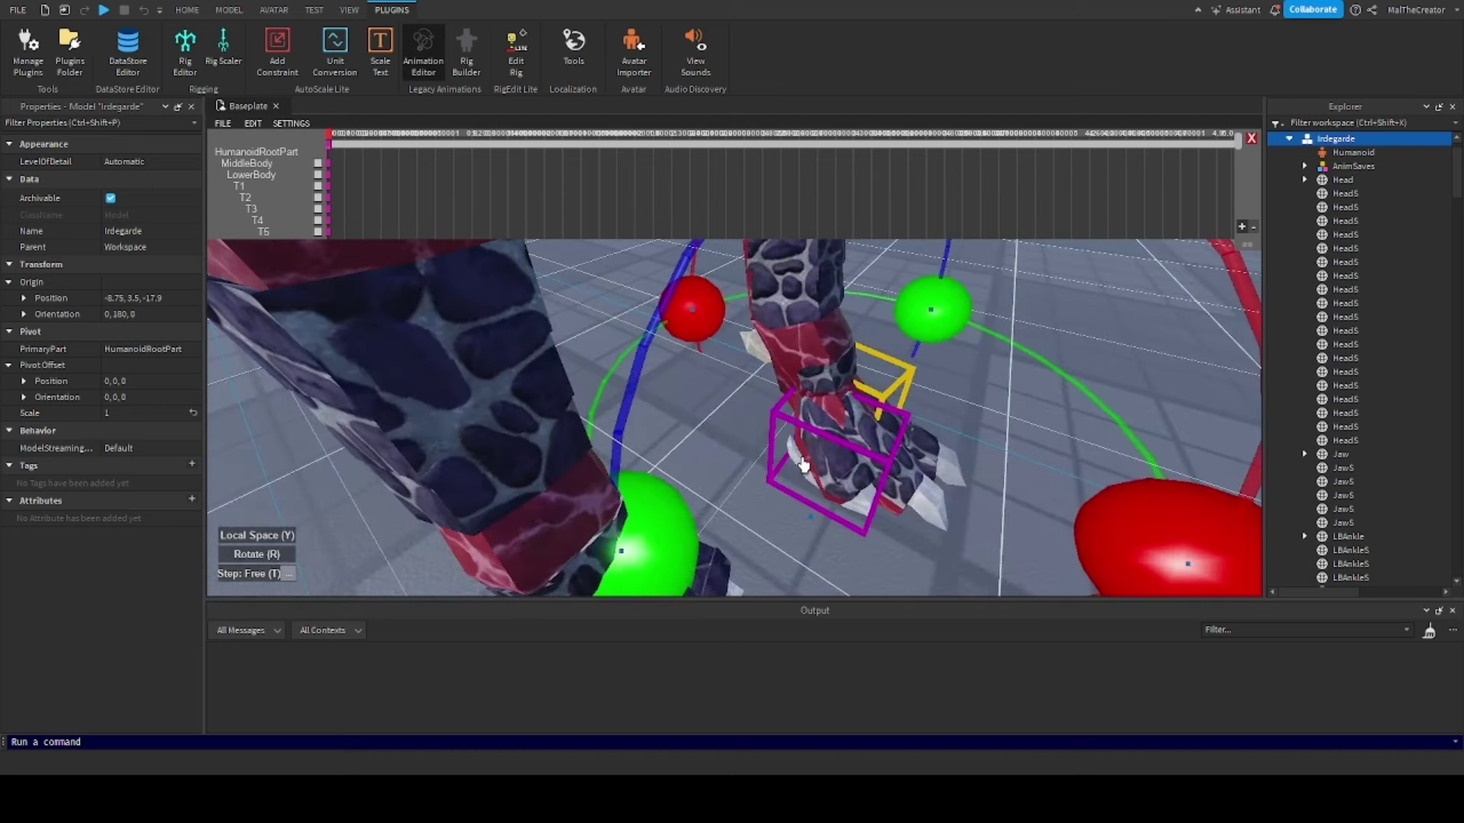
# Select the innermost toe of the left front foot and rotate it to test its joint
pyautogui.click(808, 462)
pyautogui.moveTo(942, 473); pyautogui.dragTo(947, 474, button='right')
pyautogui.moveTo(1045, 448); pyautogui.dragTo(1029, 407)
pyautogui.click(889, 488)
pyautogui.moveTo(844, 504); pyautogui.dragTo(865, 481, button='right')
# Select a neighbouring toe on the left front foot and bend it to test its joint
pyautogui.click(778, 501)
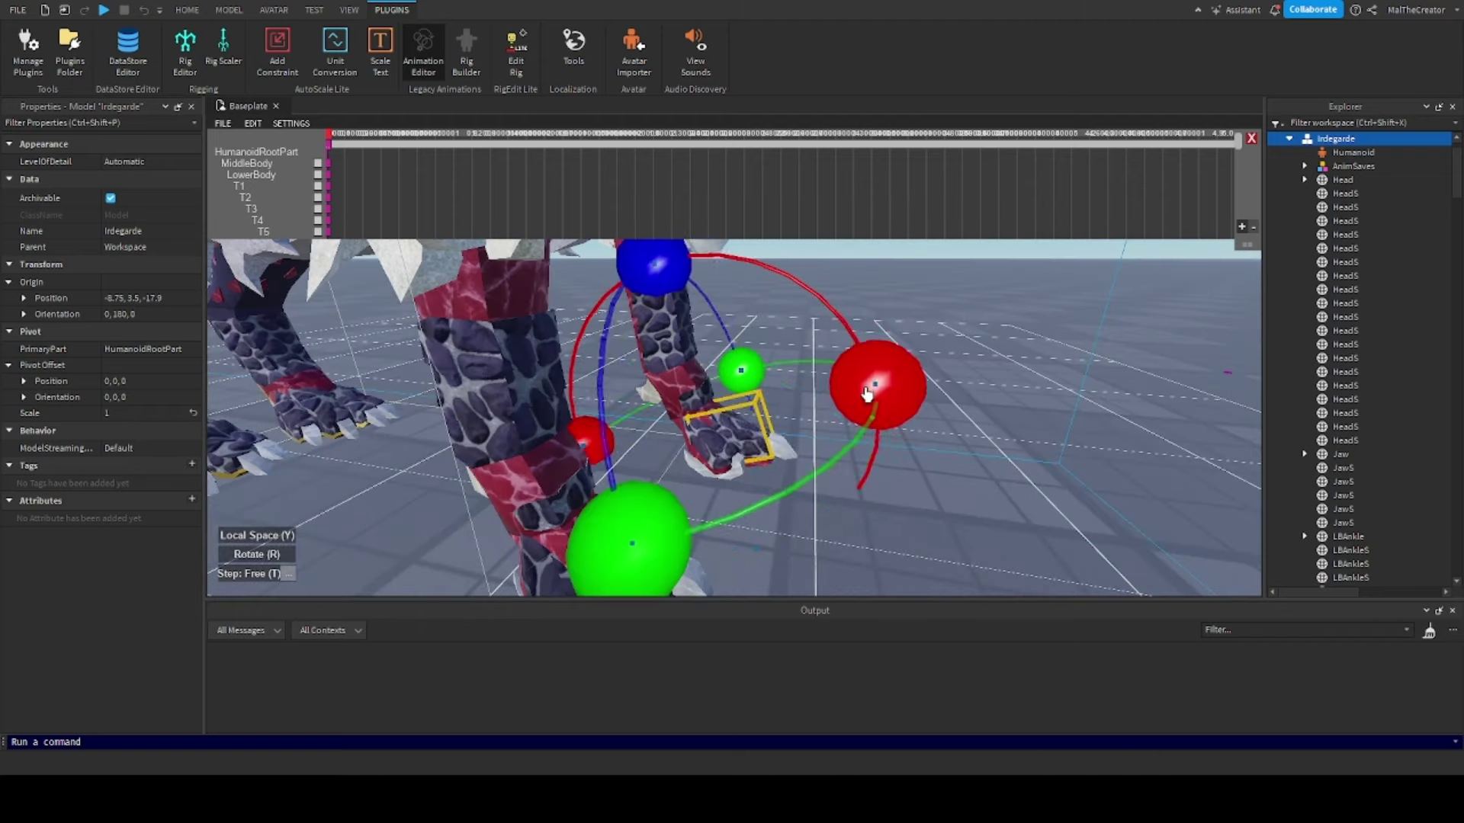
pyautogui.moveTo(866, 393)
pyautogui.mouseDown()
pyautogui.moveTo(873, 427)
pyautogui.moveTo(862, 394)
pyautogui.moveTo(862, 417)
pyautogui.mouseUp()
pyautogui.click(776, 500)
pyautogui.click(759, 436)
pyautogui.click(953, 353)
# Close the Animation Editor, discarding the unsaved test poses, and clear the output log
pyautogui.scroll(-5, 788, 338)
pyautogui.moveTo(954, 353); pyautogui.dragTo(785, 336, button='right')
pyautogui.scroll(2, 784, 336)
pyautogui.scroll(-4, 784, 336)
pyautogui.click(426, 67)
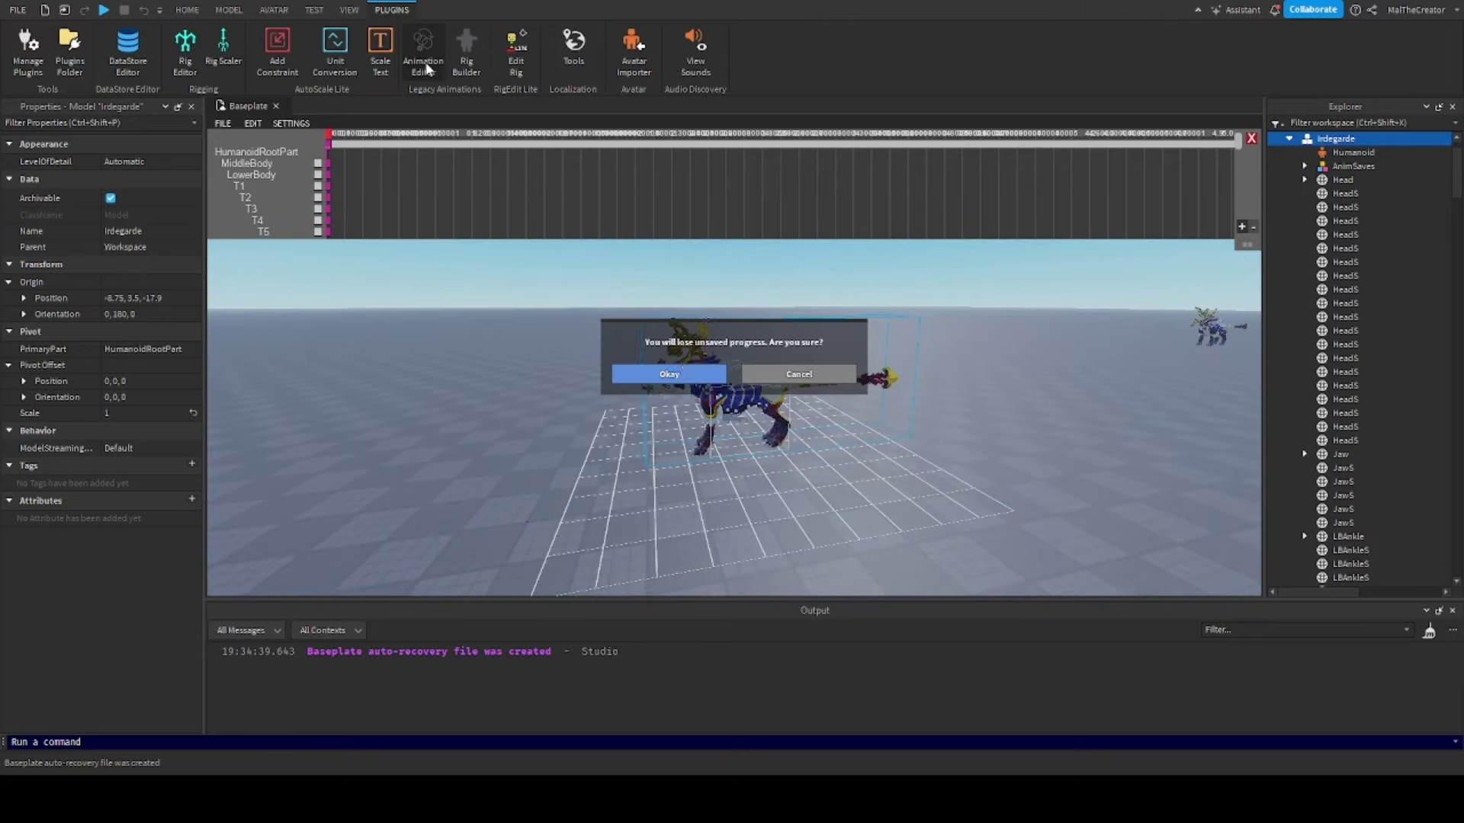
pyautogui.click(686, 376)
pyautogui.scroll(4, 813, 483)
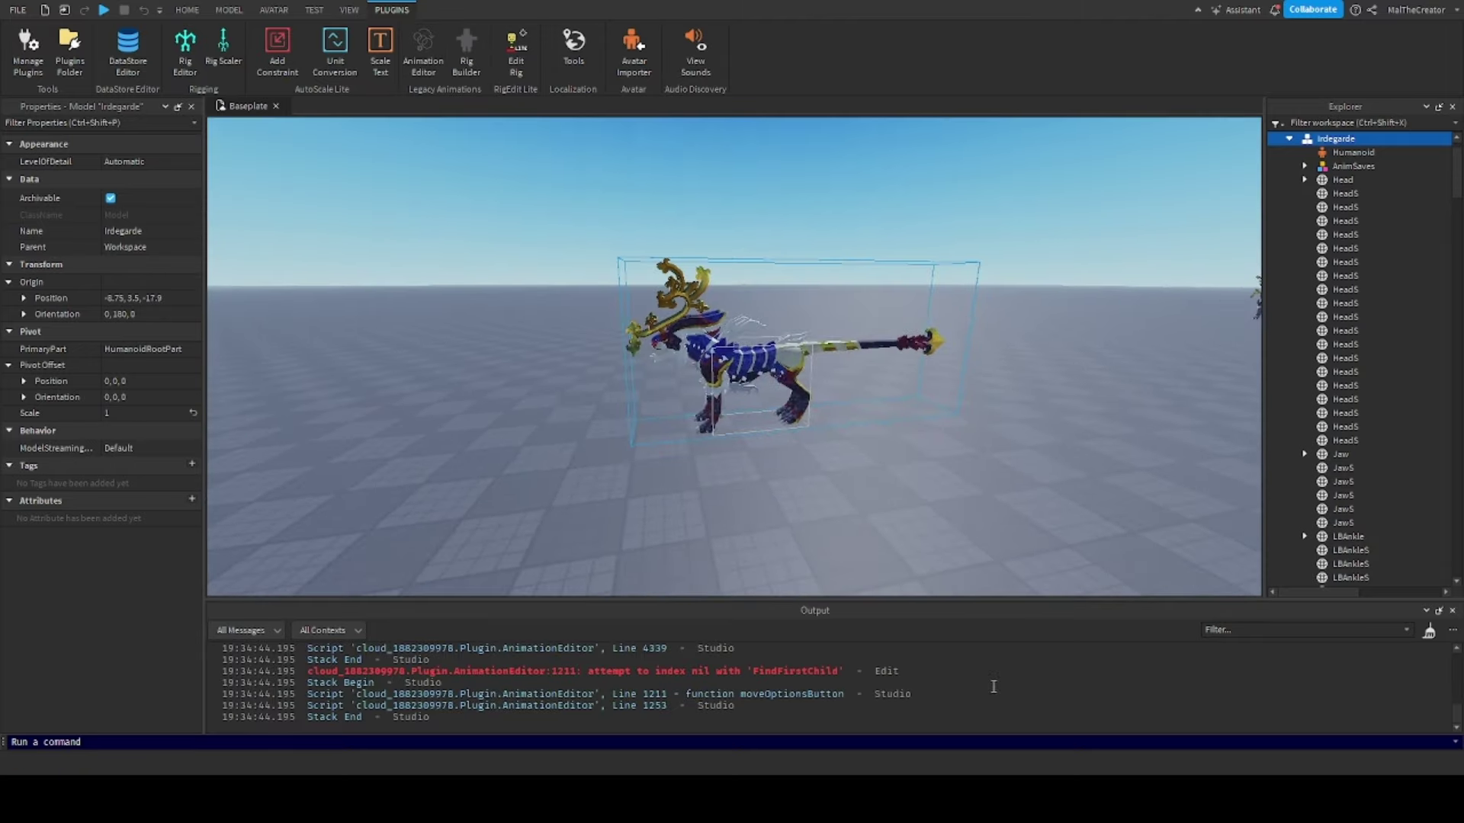
pyautogui.click(1428, 631)
# Deselect the model and collapse the Irdegarde hierarchy in the Explorer
pyautogui.scroll(3, 813, 414)
pyautogui.moveTo(814, 415)
pyautogui.mouseDown(button='right')
pyautogui.moveTo(805, 453)
pyautogui.moveTo(808, 430)
pyautogui.mouseUp(button='right')
pyautogui.click(805, 453)
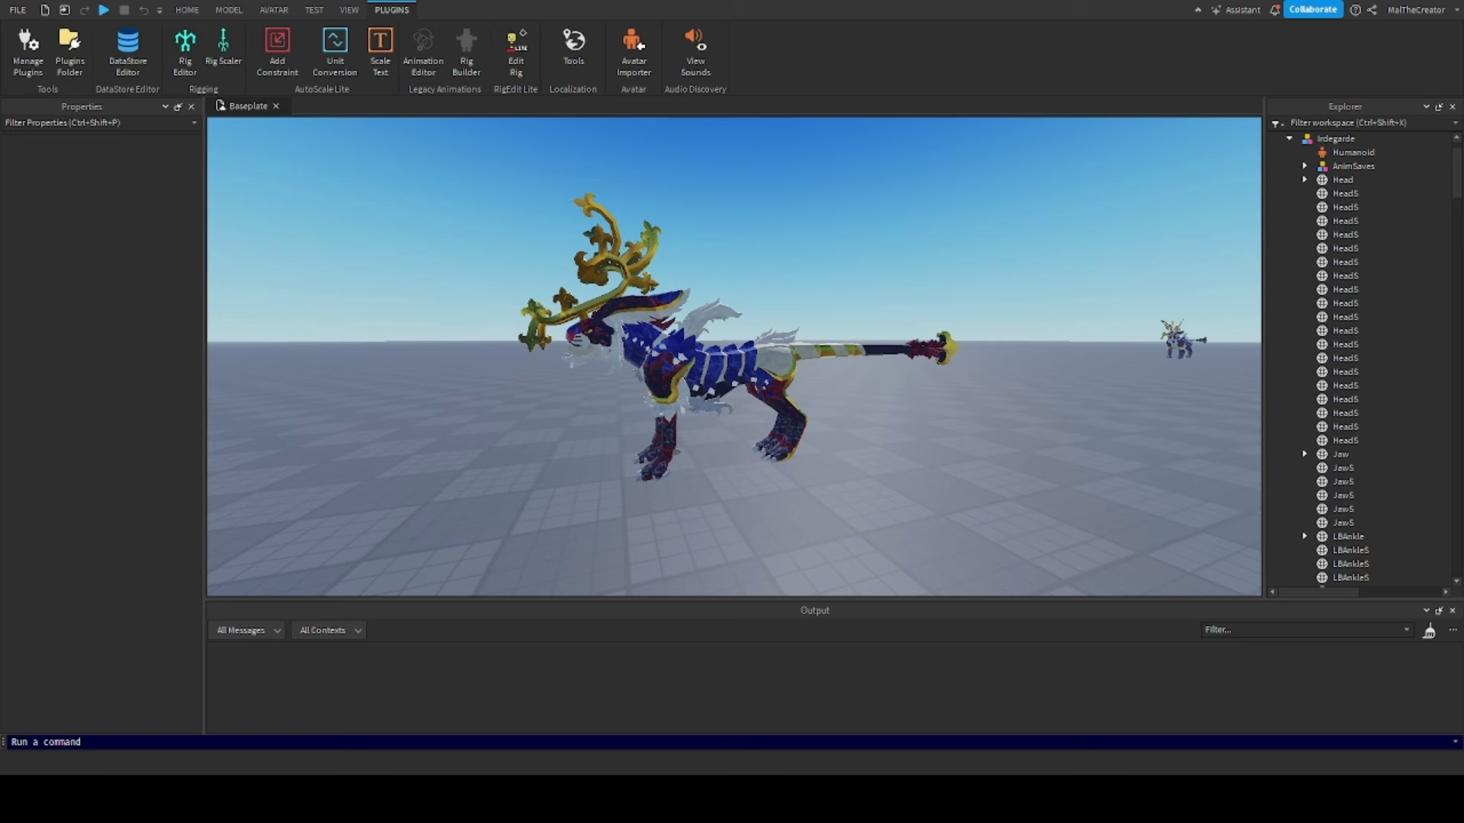
pyautogui.moveTo(706, 517); pyautogui.dragTo(706, 516, button='right')
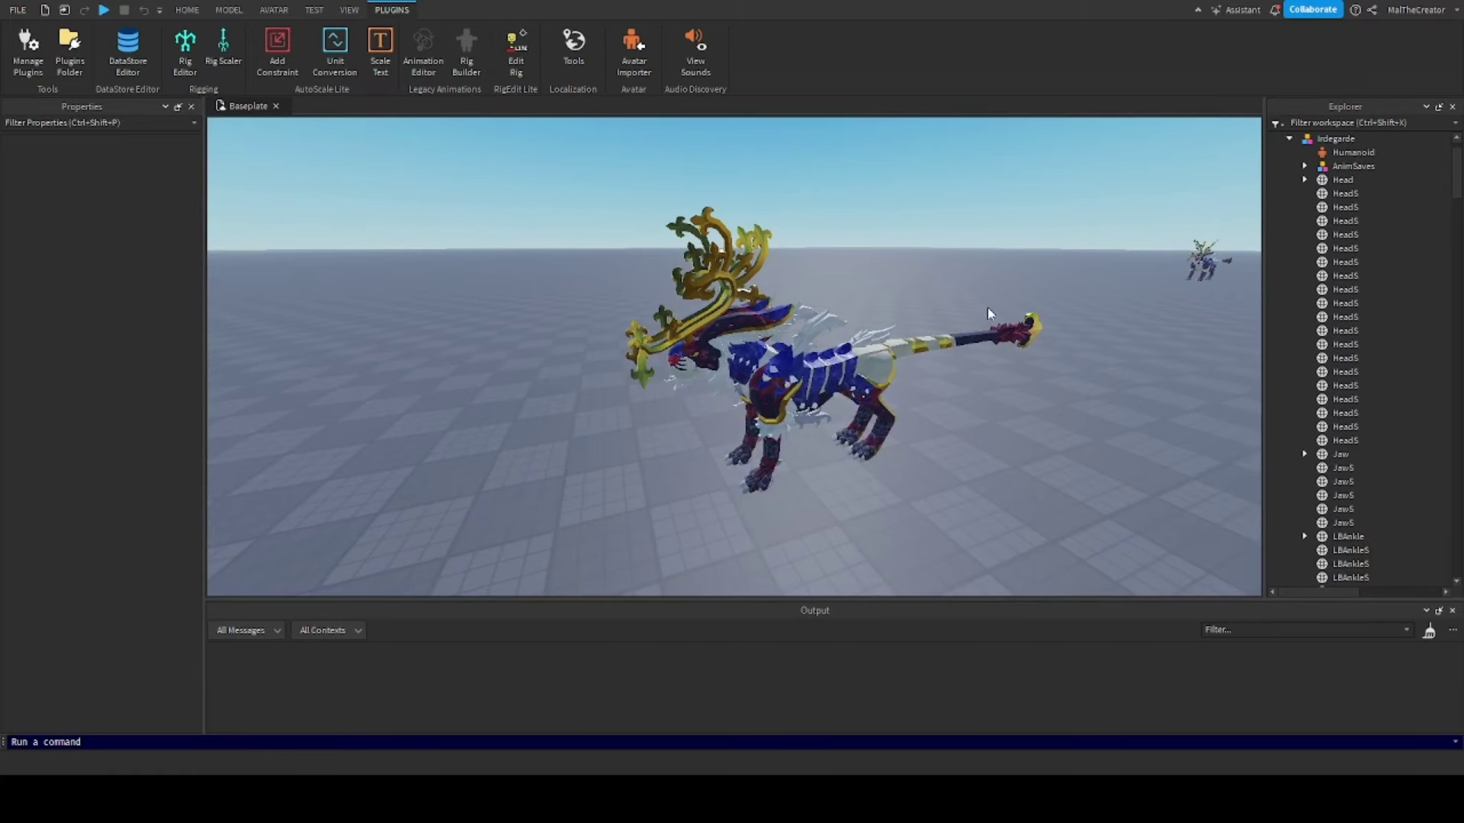
pyautogui.click(1290, 138)
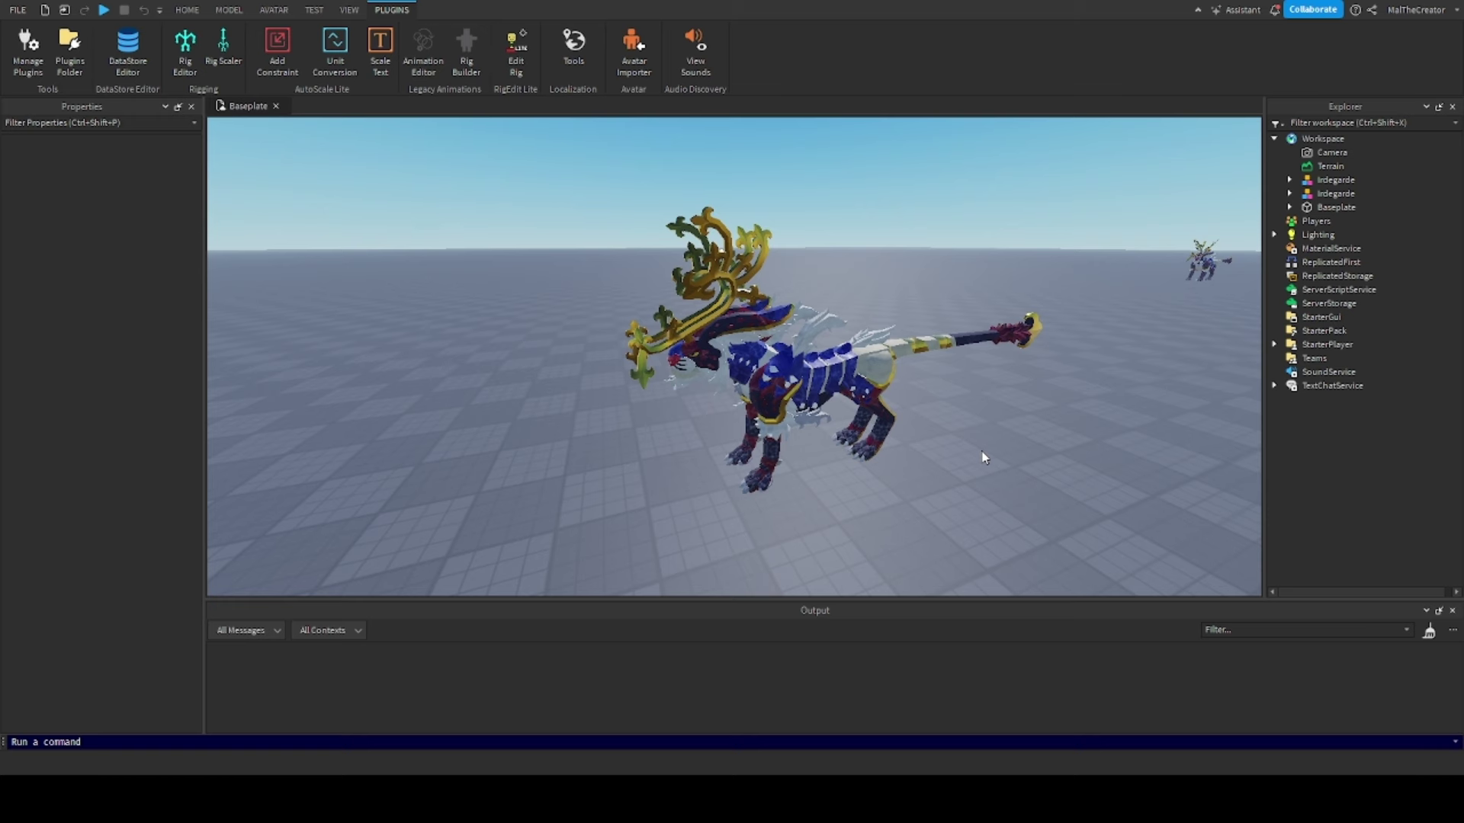
pyautogui.moveTo(959, 444); pyautogui.dragTo(959, 444, button='right')
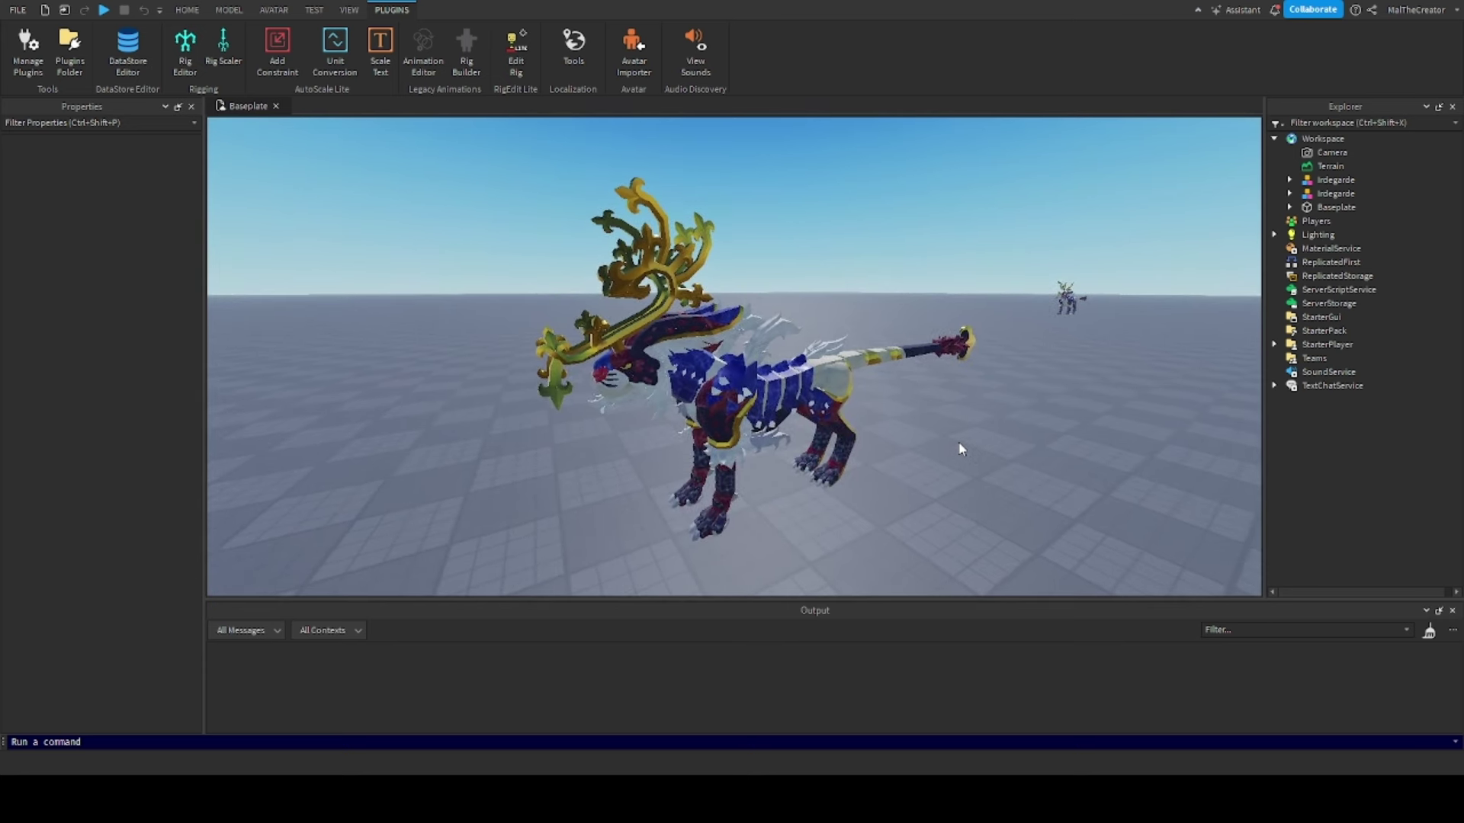
pyautogui.moveTo(742, 402); pyautogui.dragTo(689, 491)
pyautogui.click(854, 486)
pyautogui.scroll(2, 853, 488)
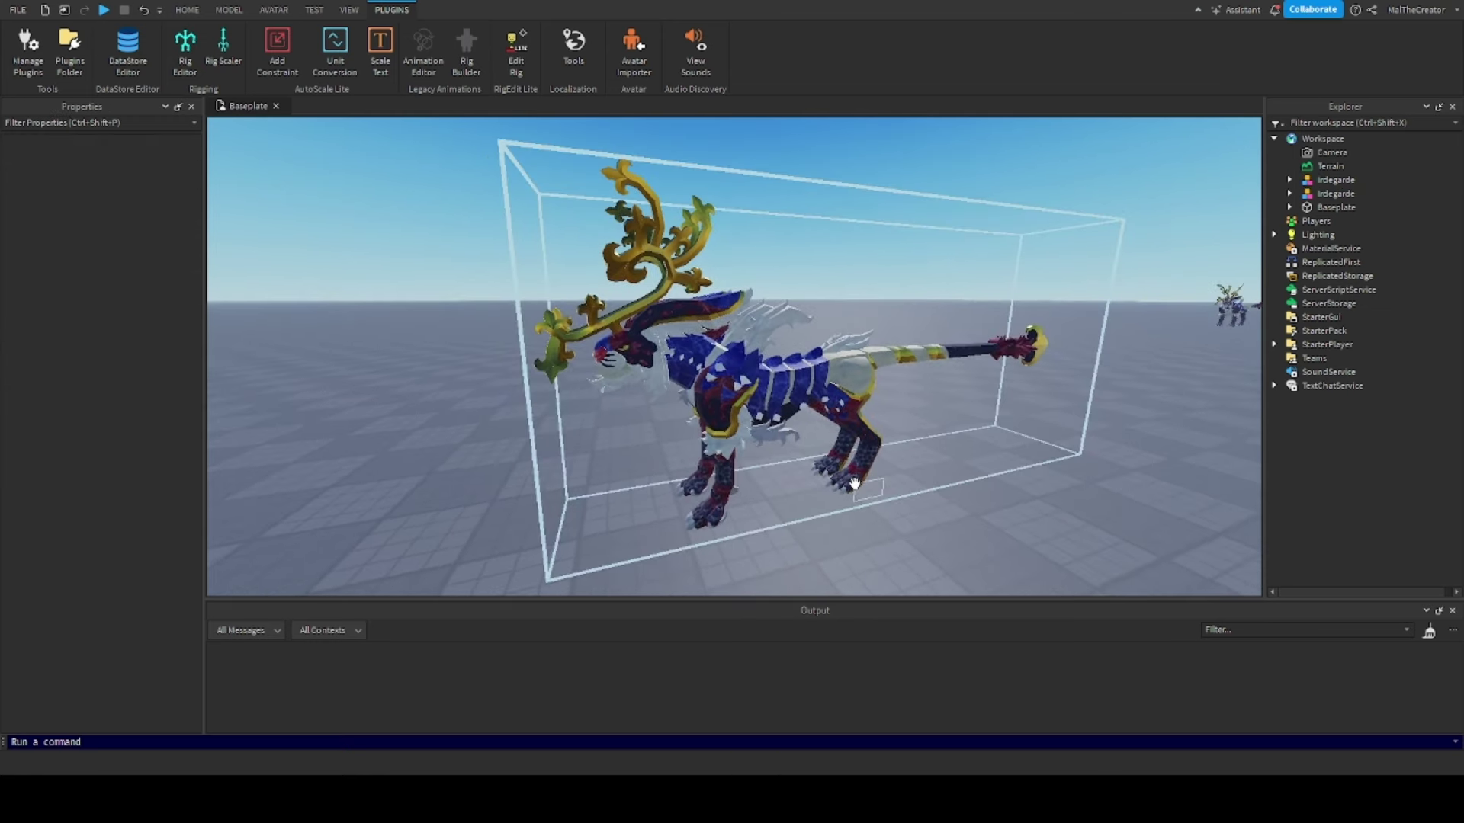